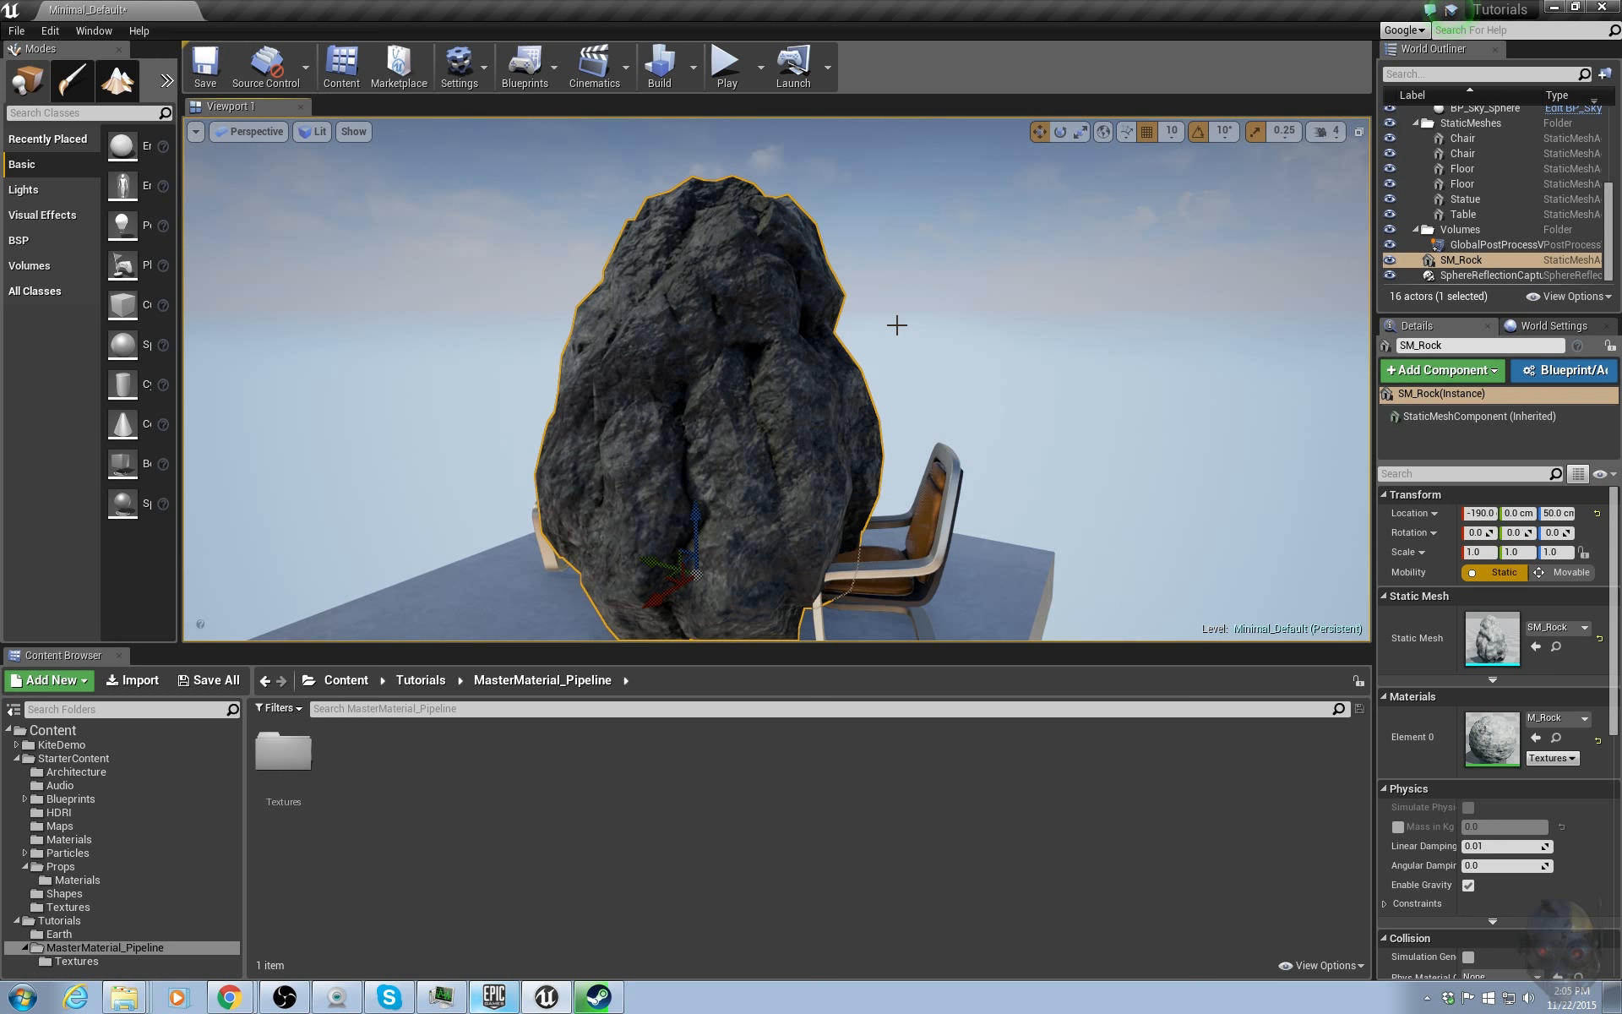
Create a new material in the MasterMaterial_Pipeline folder named Rock_Master_Mat.
right_drag(896, 324, 897, 338)
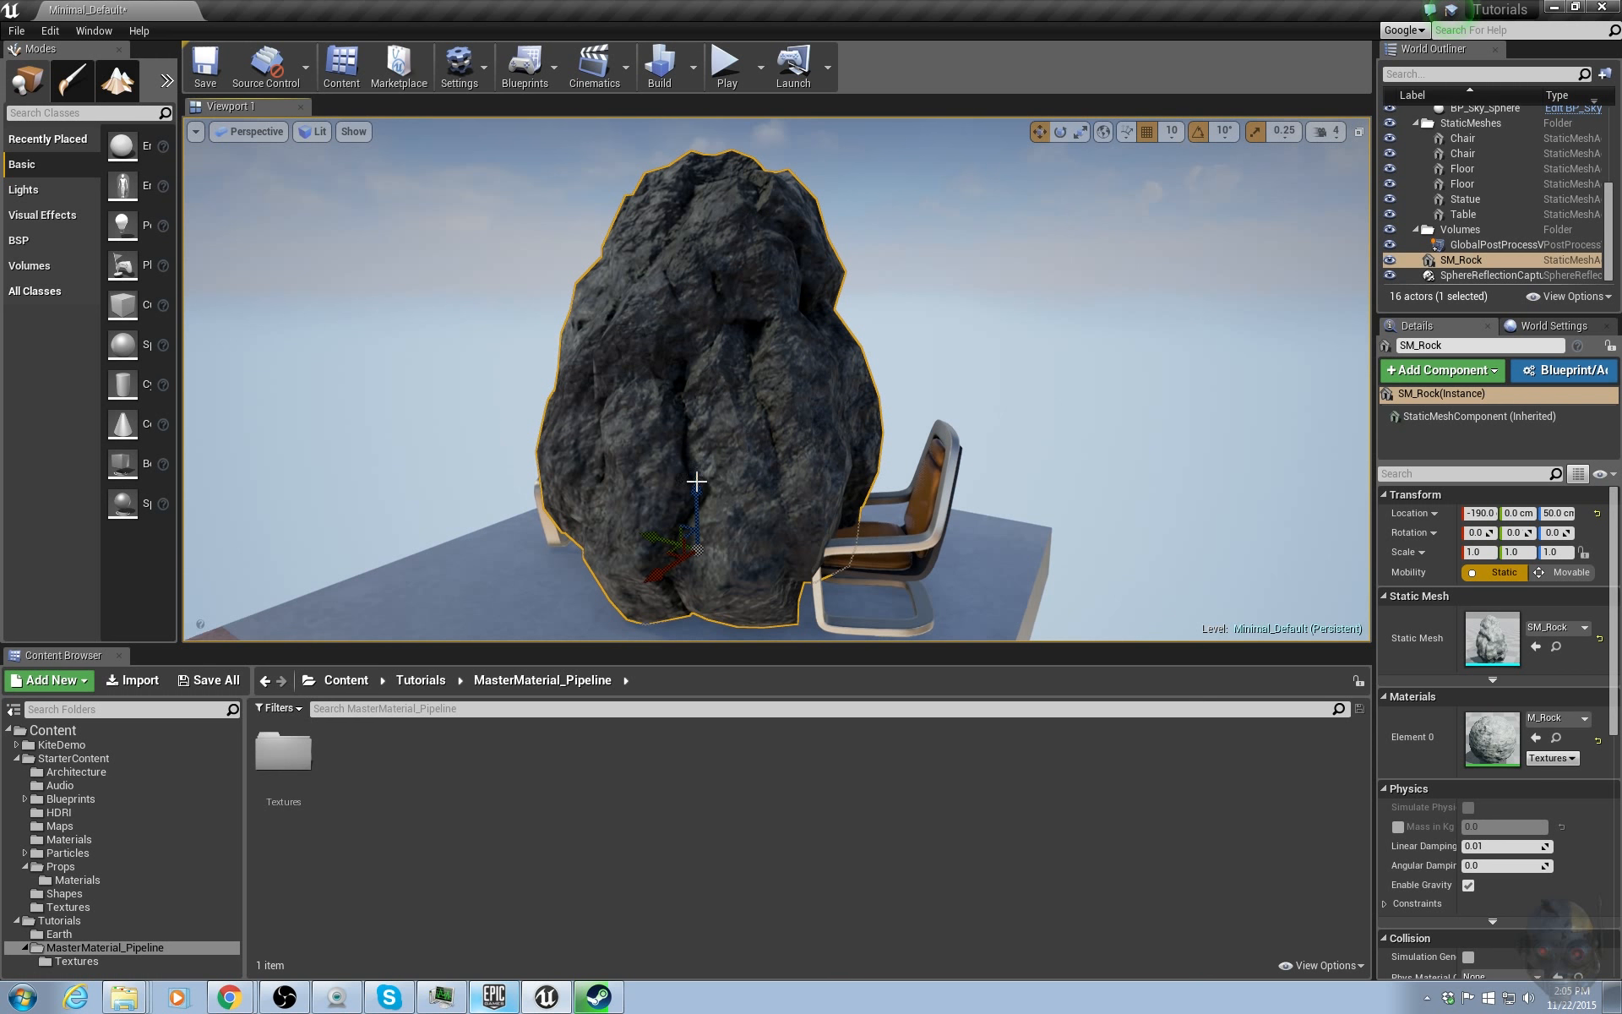
right_click(474, 741)
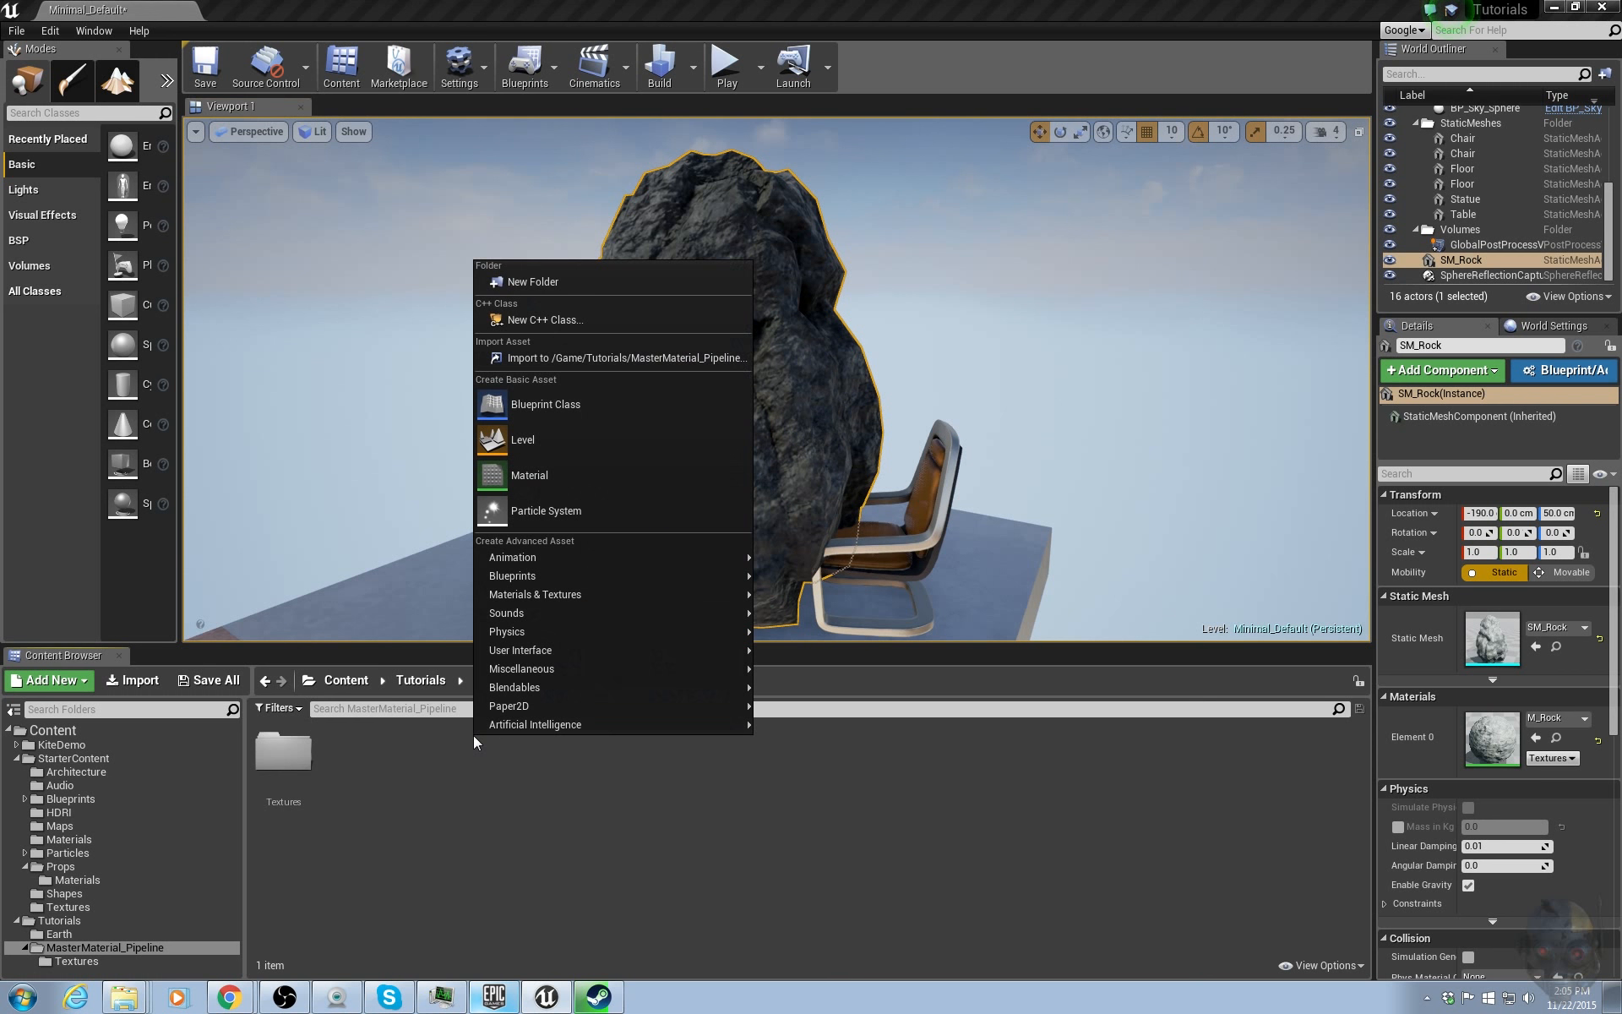
click(541, 477)
text(R)
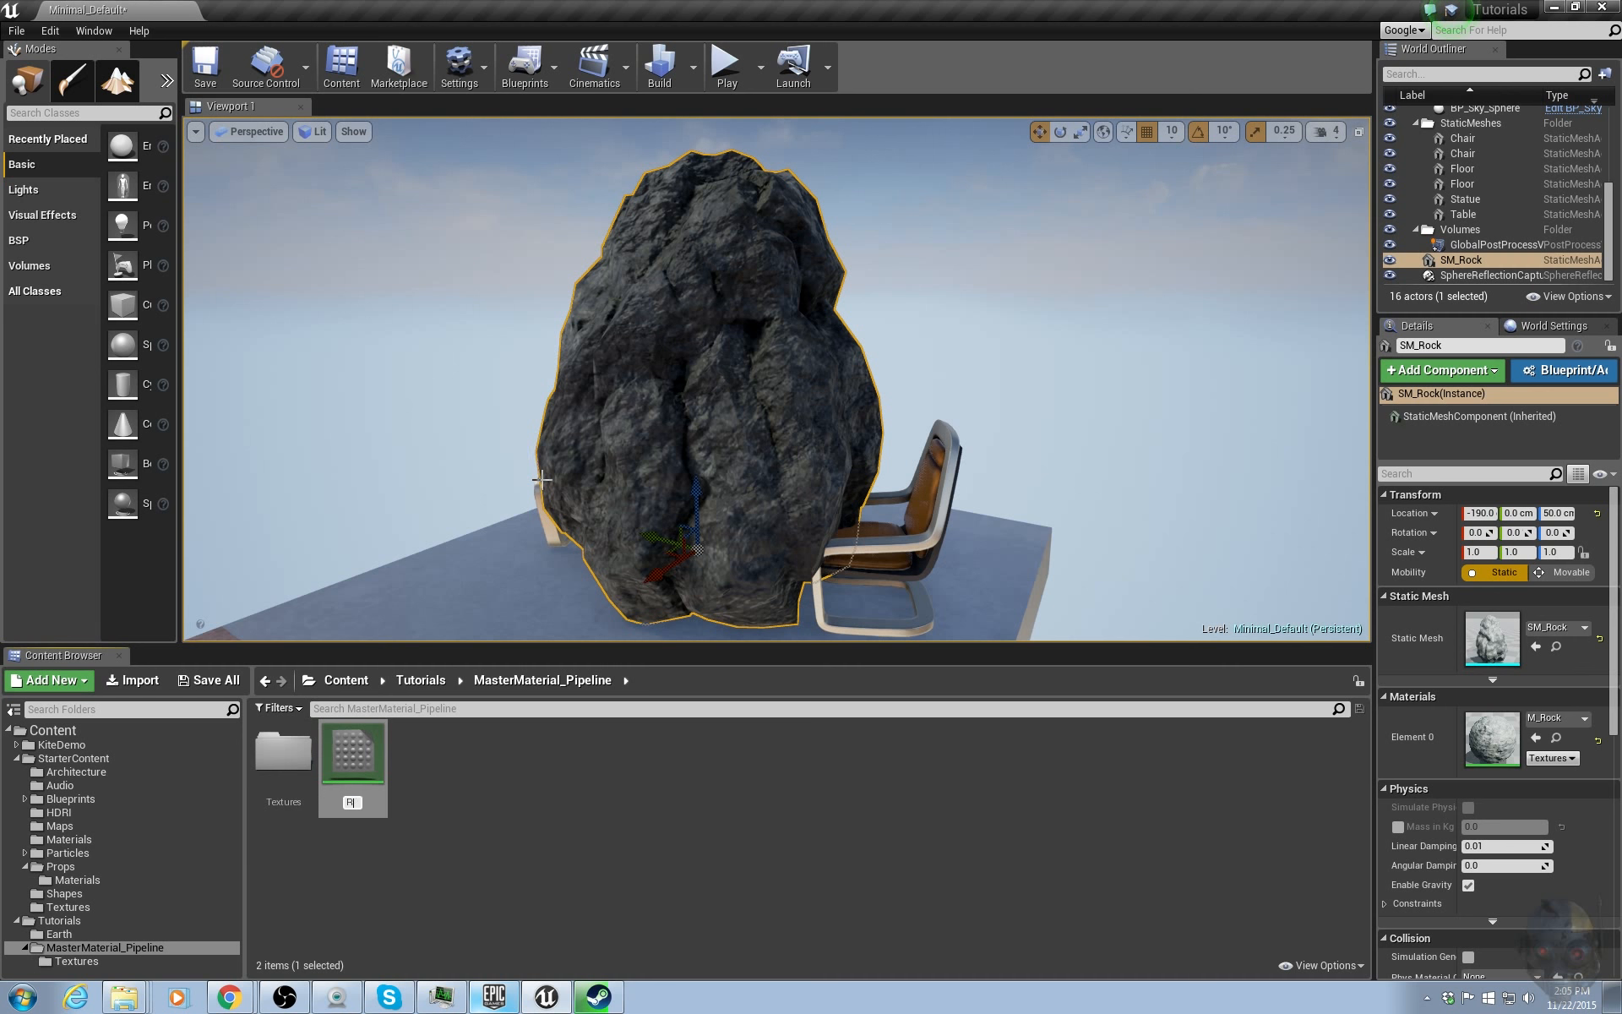
text(ock_Master_Mat)
key(Return)
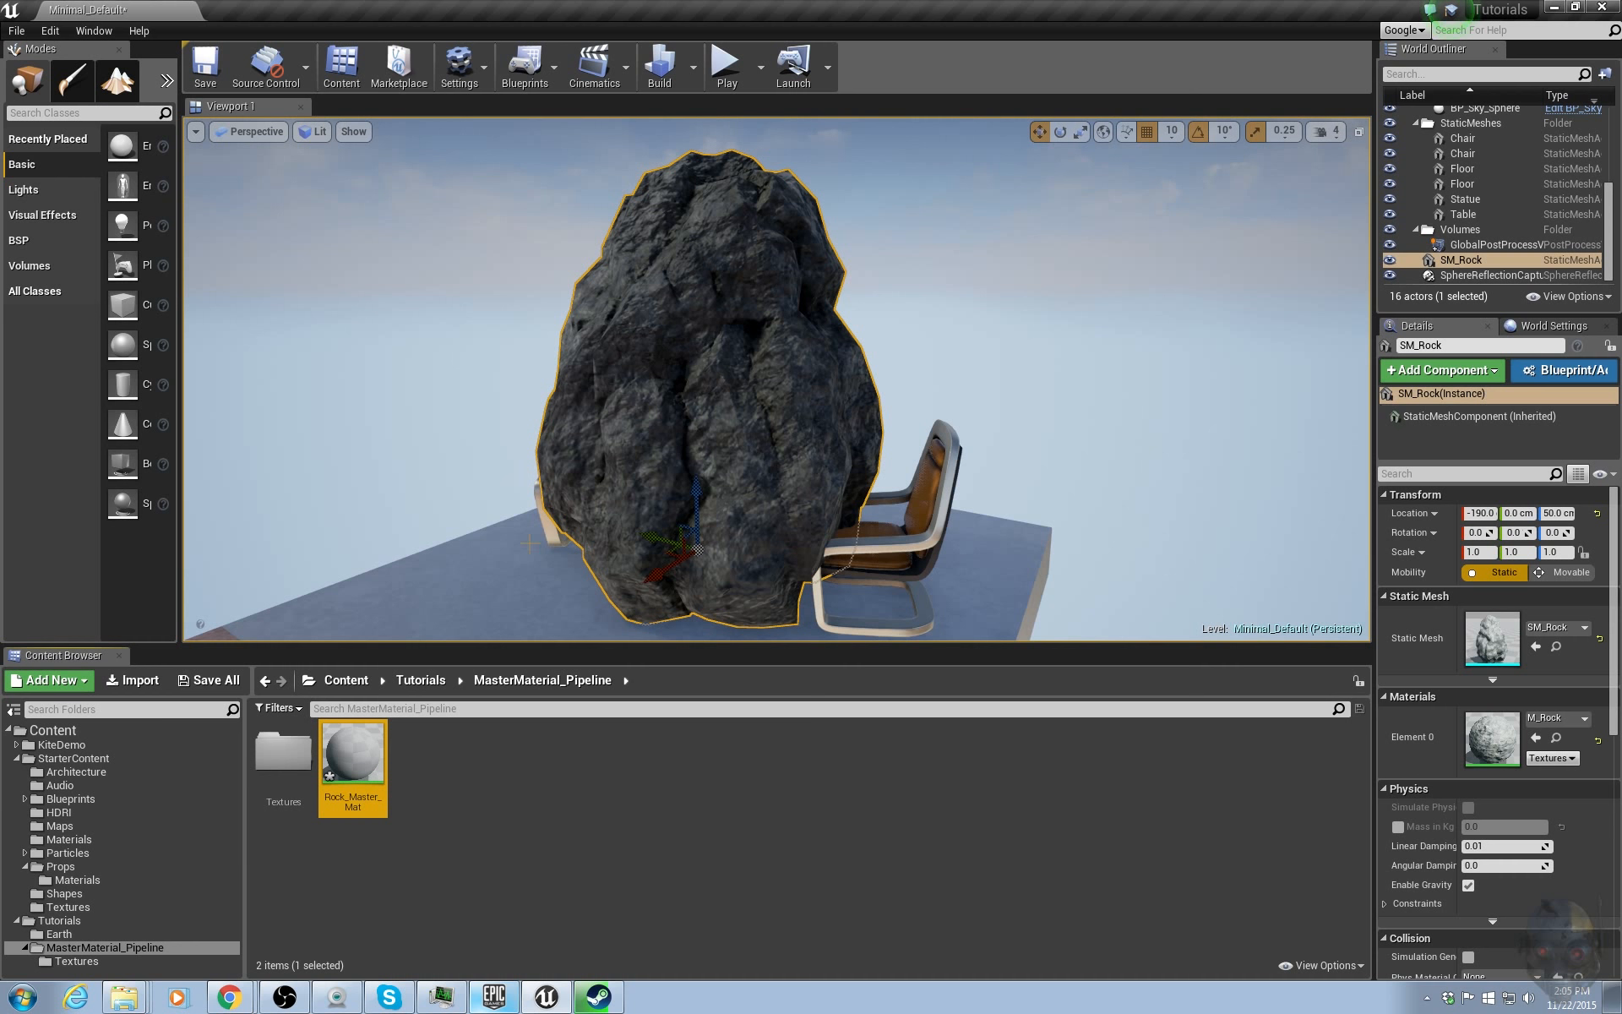
click(403, 781)
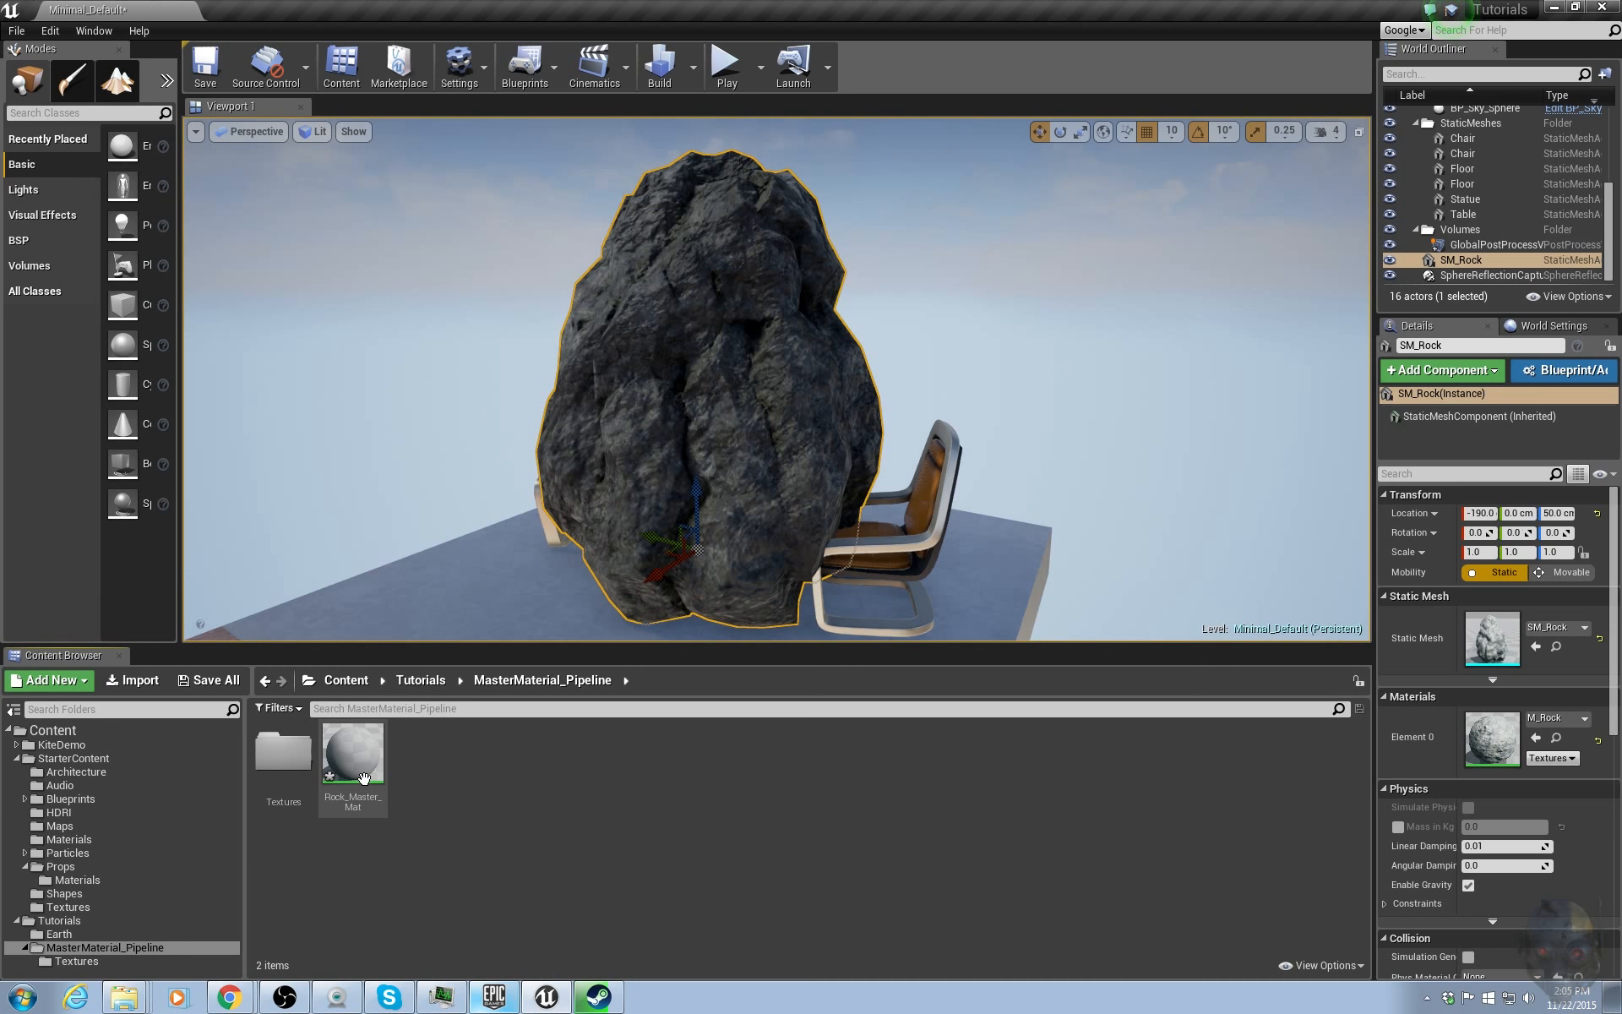
Create a material instance of Rock_Master_Mat and rename it Rock_Master_Inst.
right_click(365, 778)
click(430, 458)
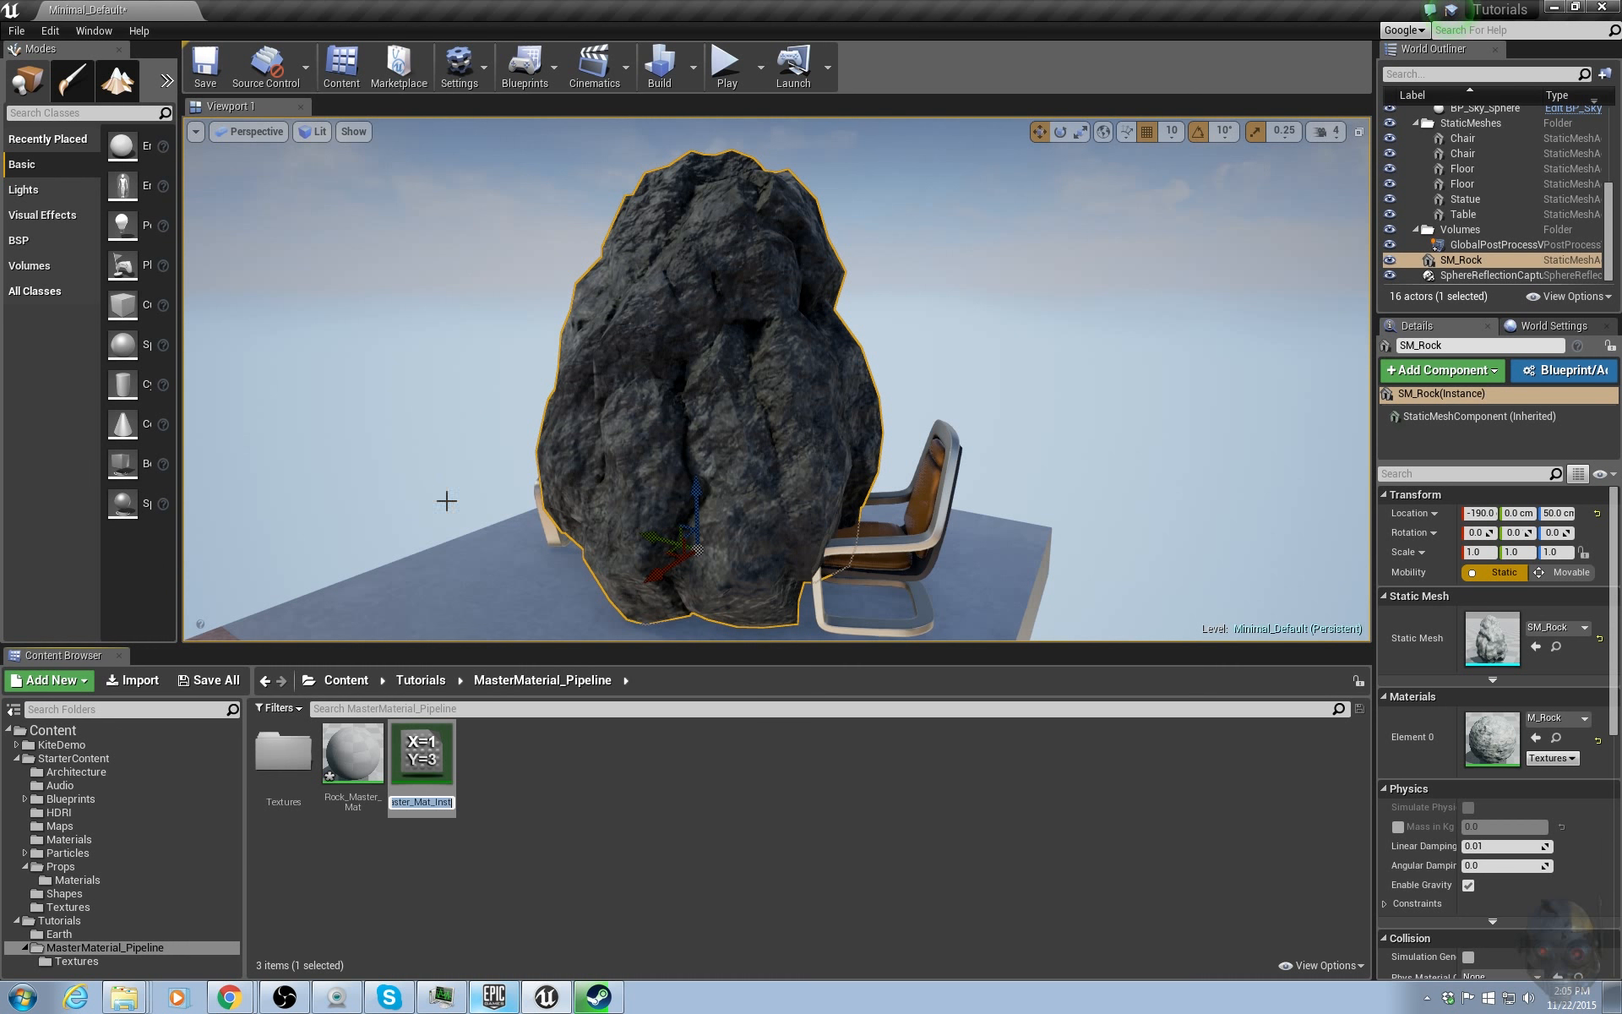
key(Home)
key(End)
key(BackSpace)
key(Return)
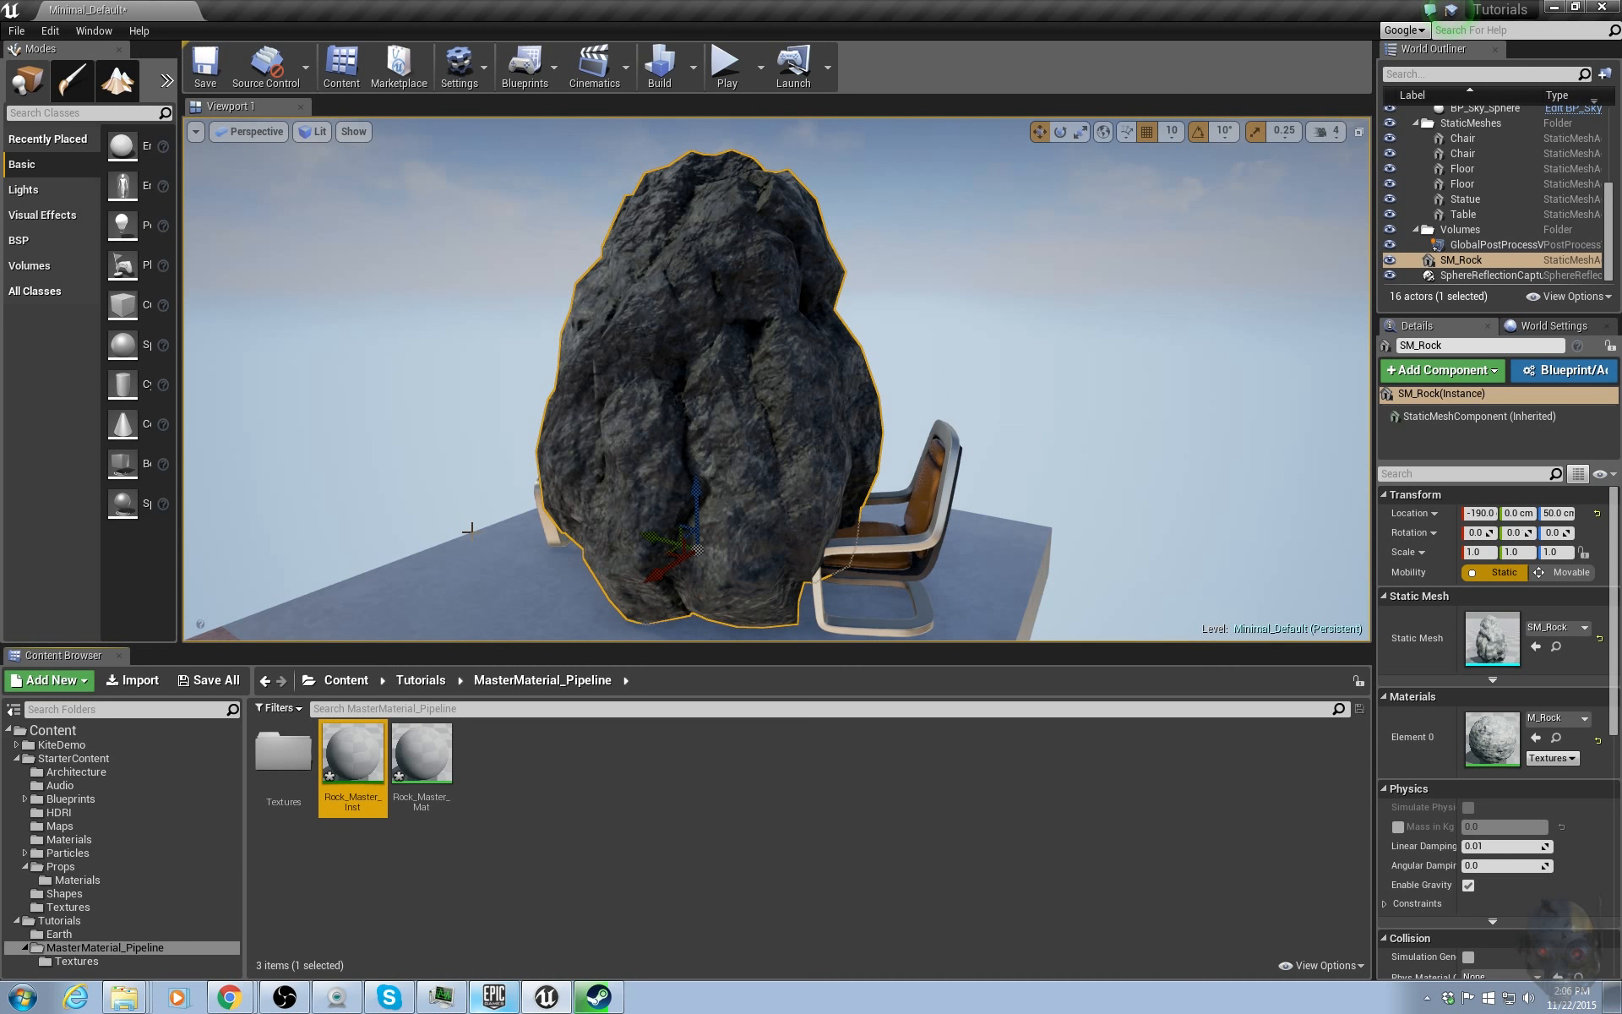
Open the Textures folder to review the rock textures, then return to MasterMaterial_Pipeline.
click(414, 769)
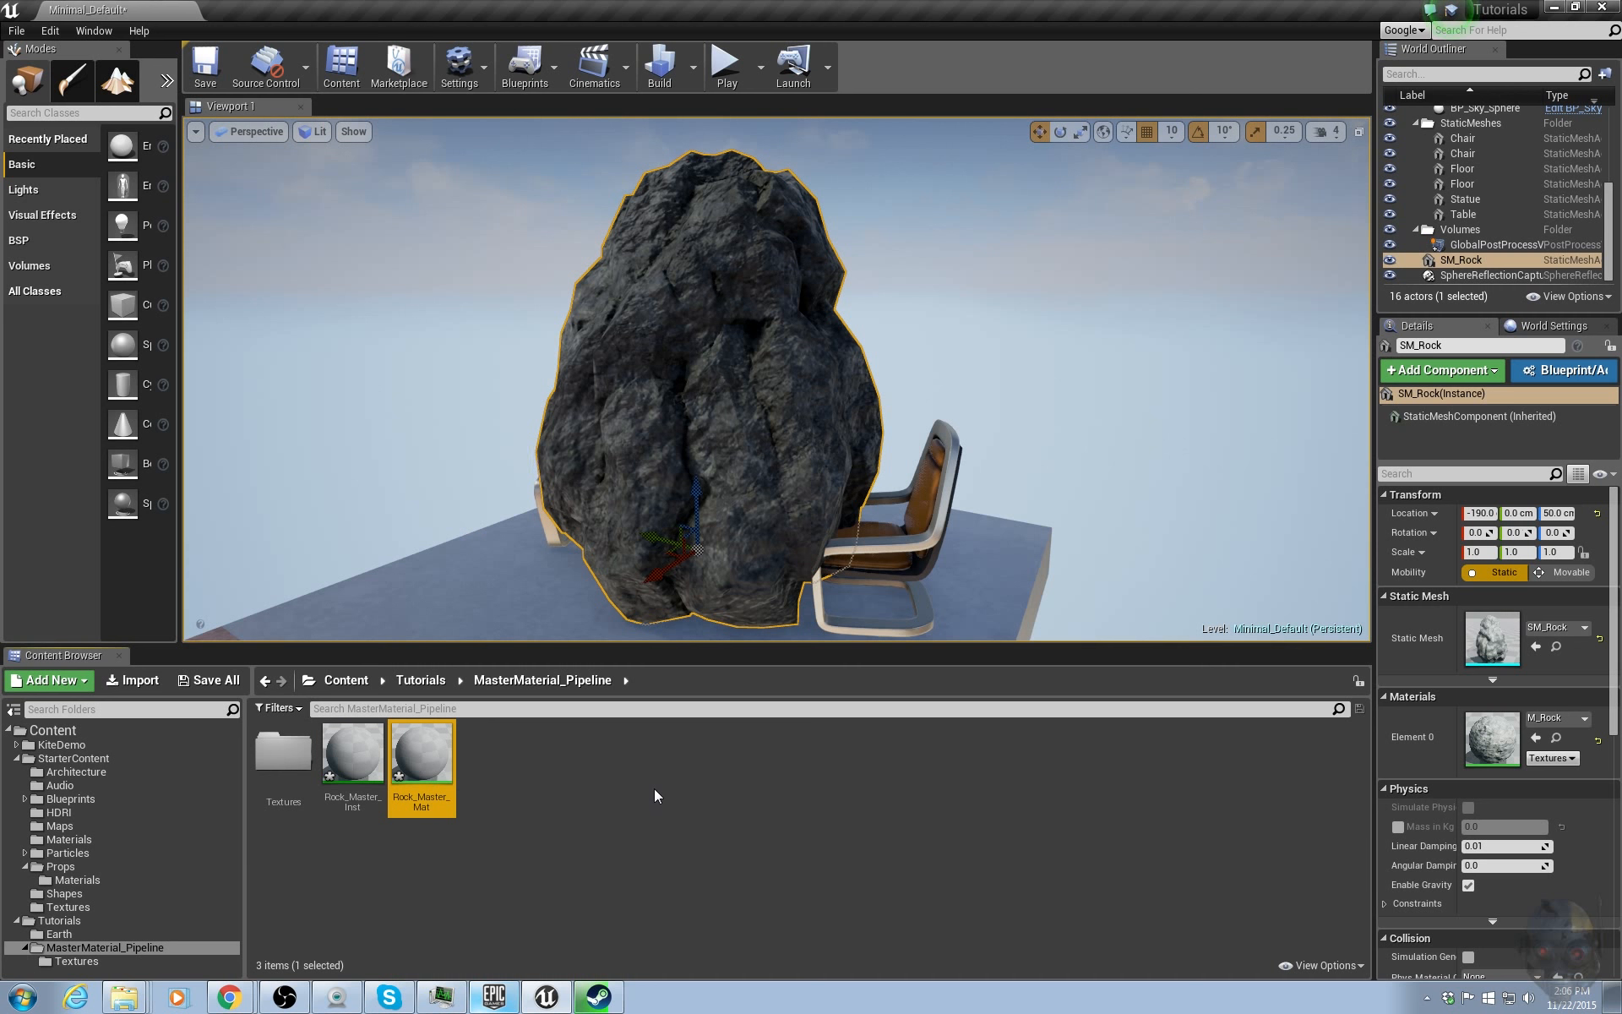
double_click(283, 752)
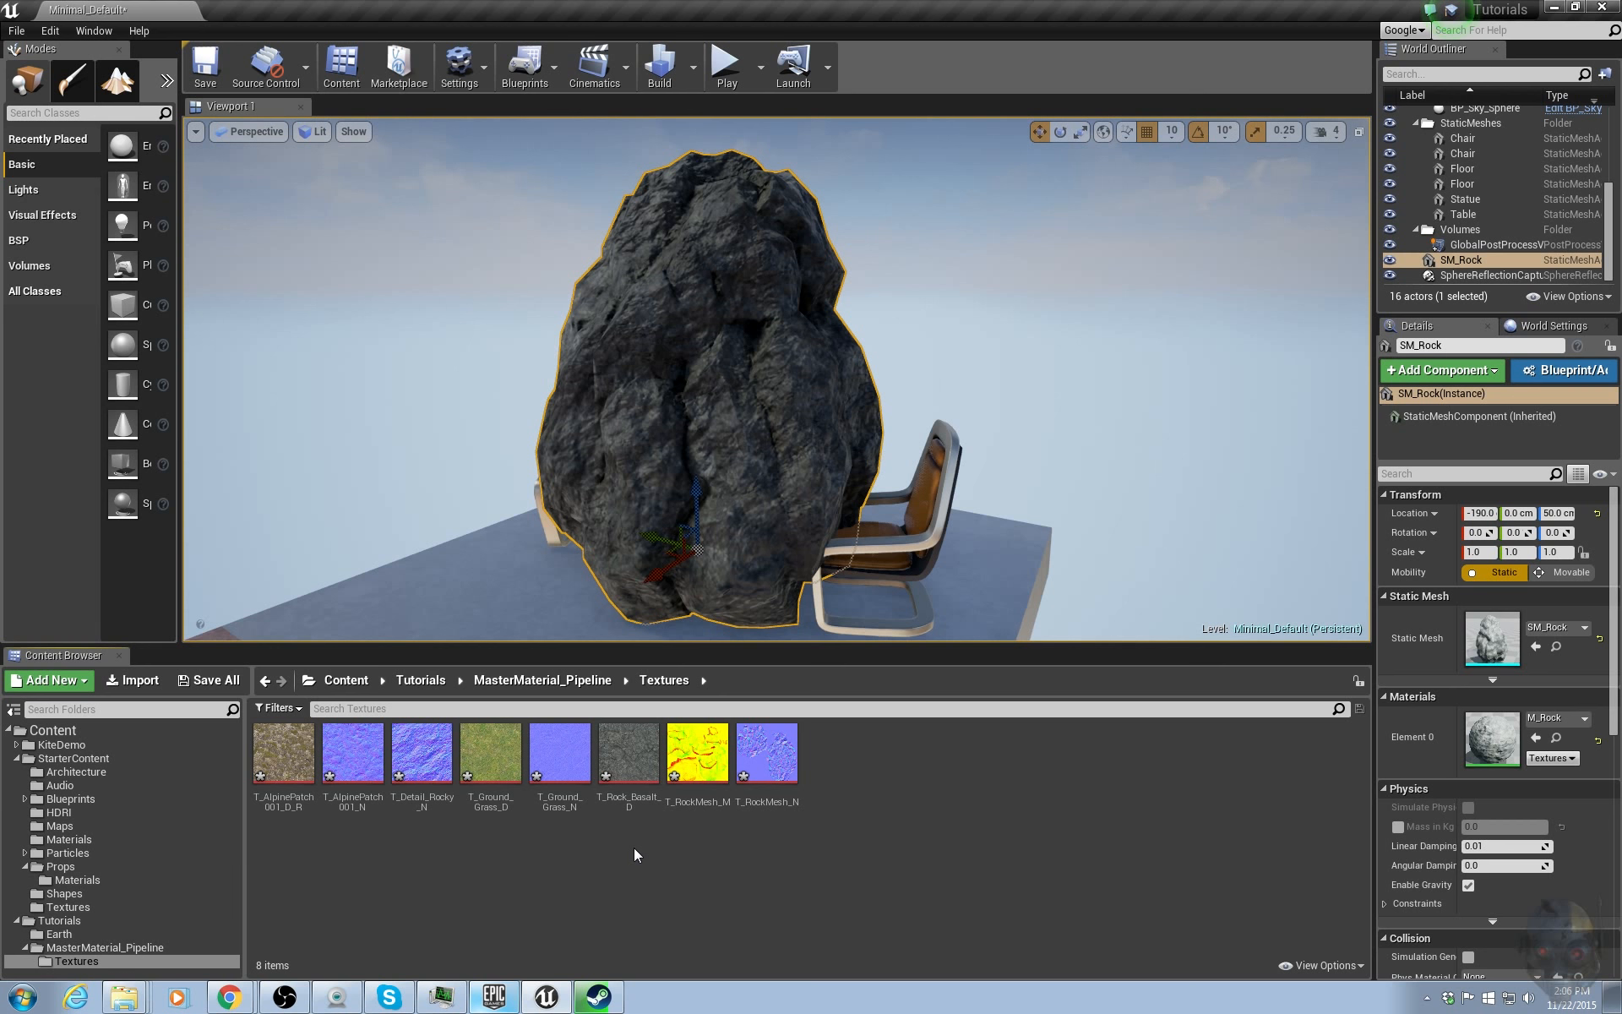
click(607, 679)
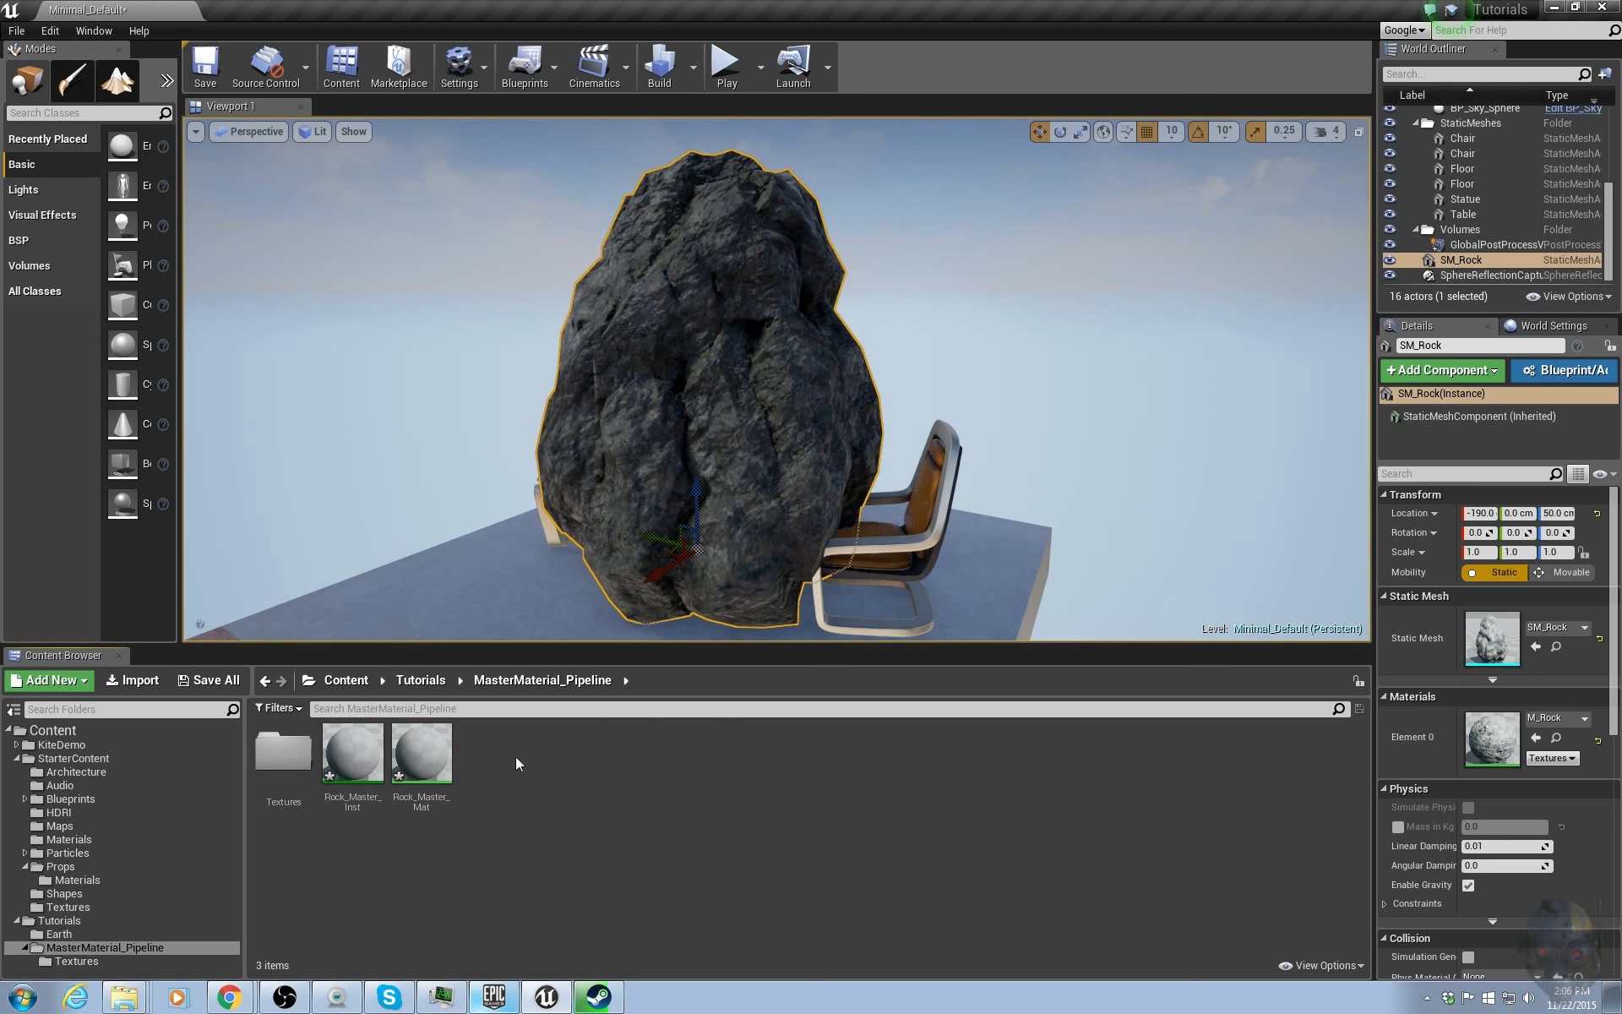
Create a new Material Function in the MasterMaterial_Pipeline folder named Base_Rock.
right_click(545, 768)
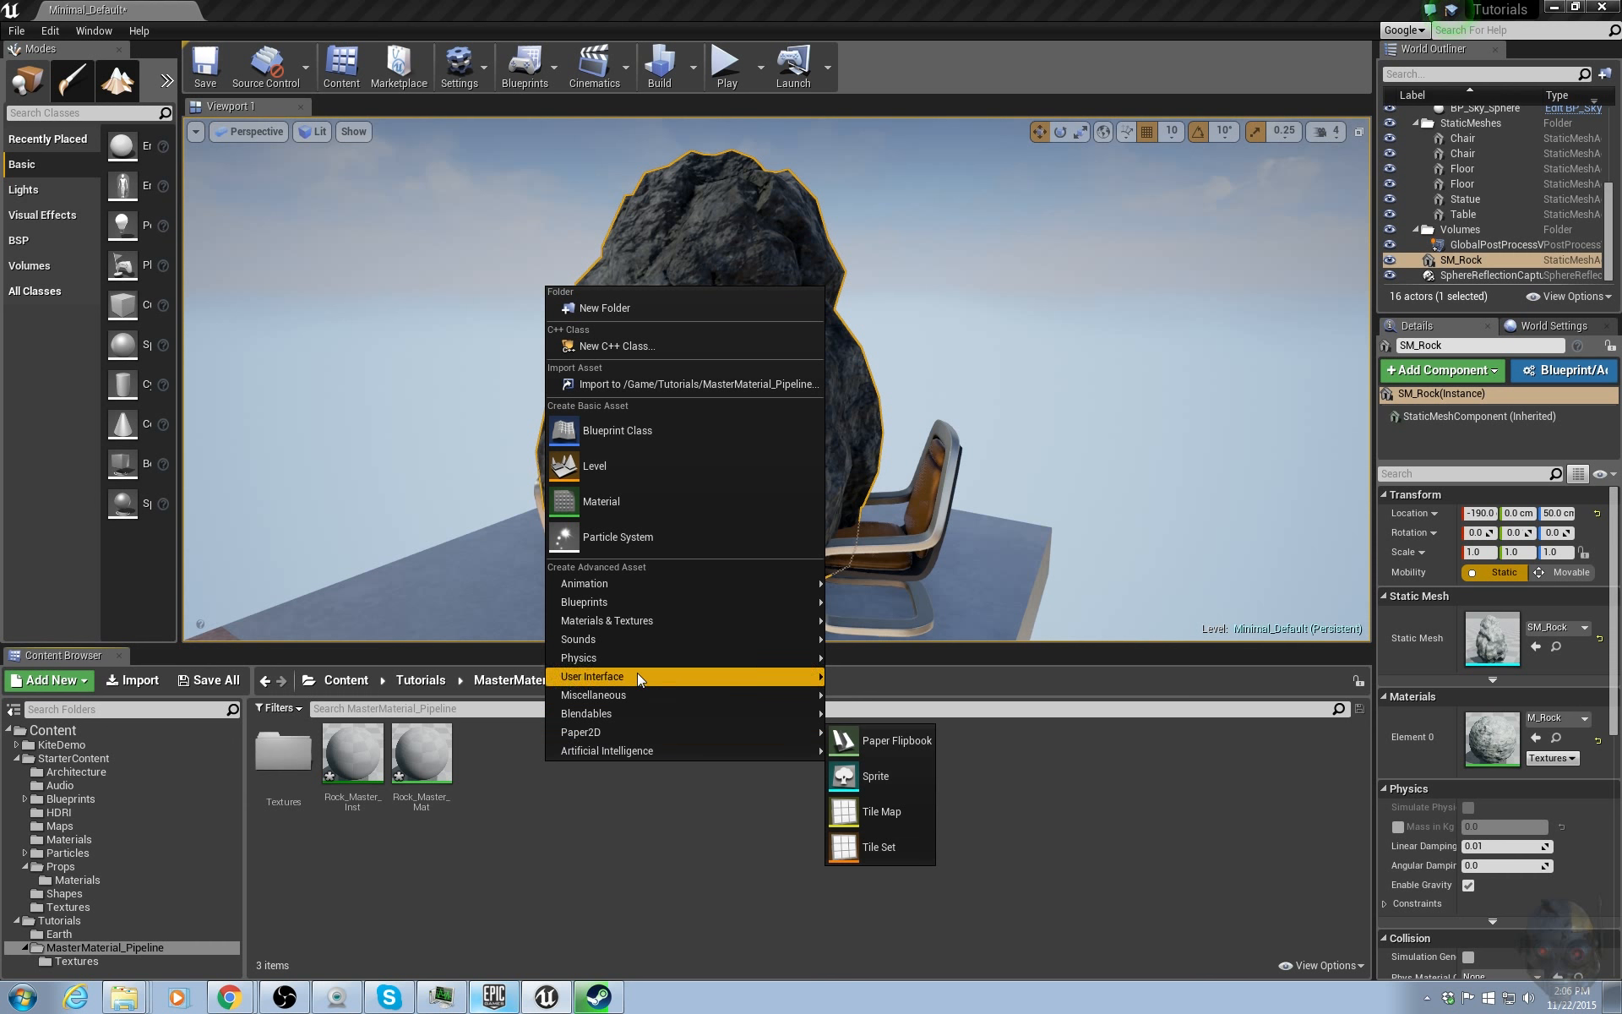
mouse_move(641, 623)
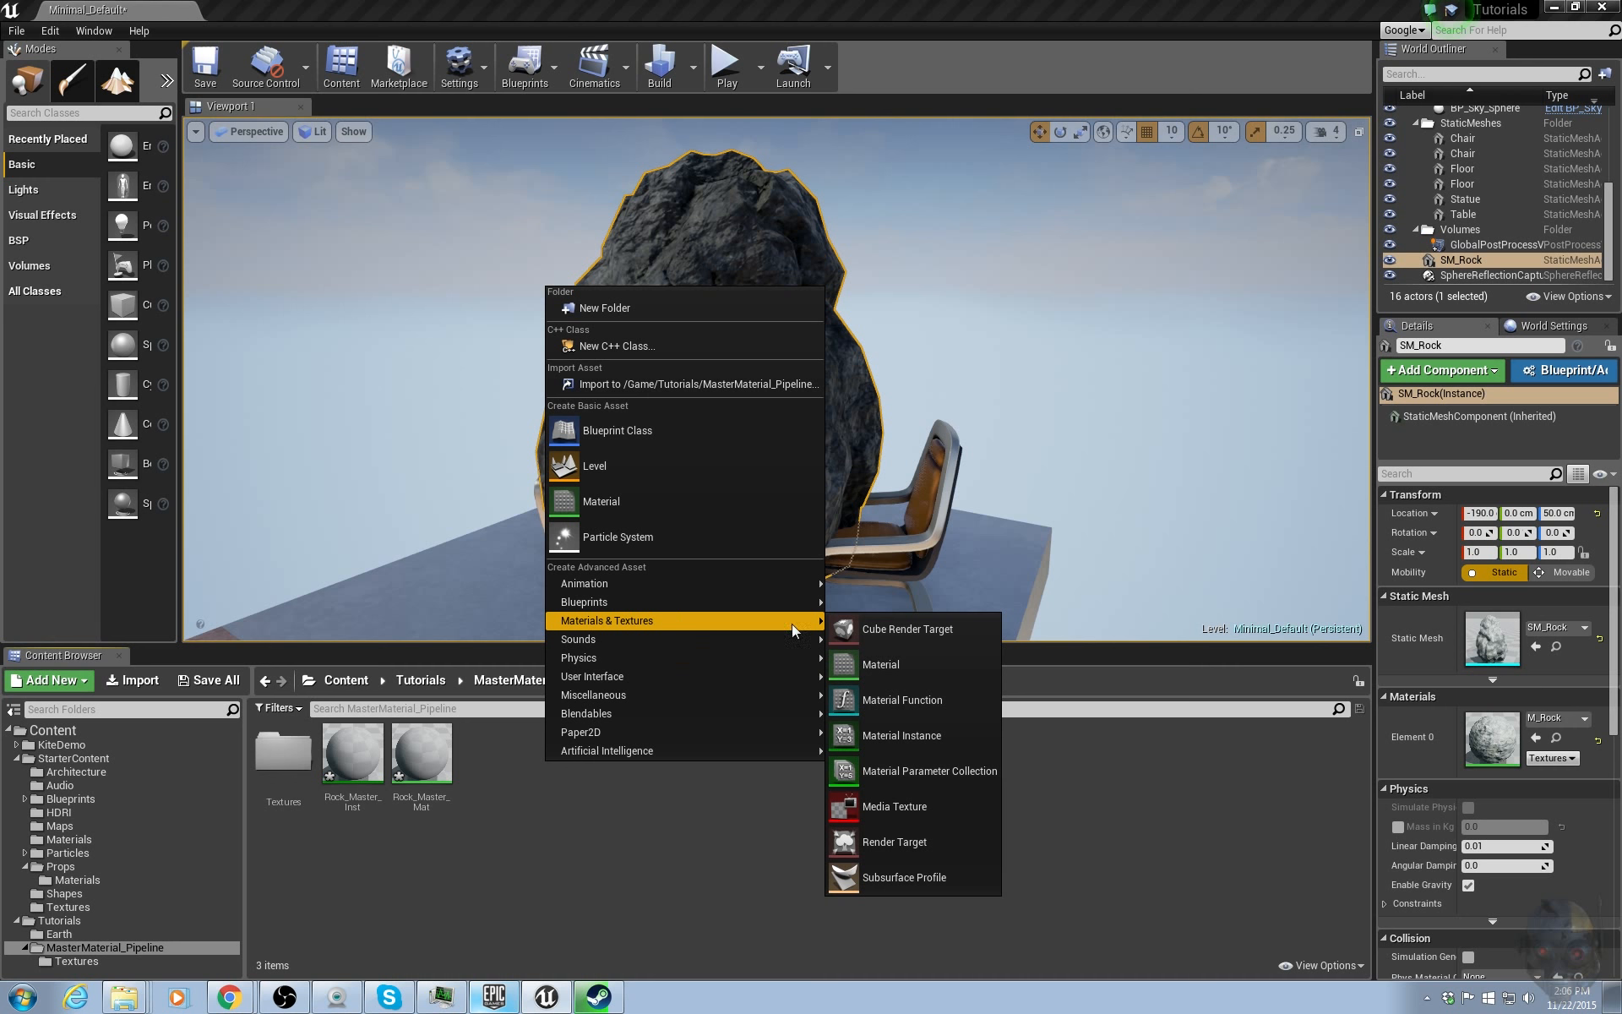
click(923, 712)
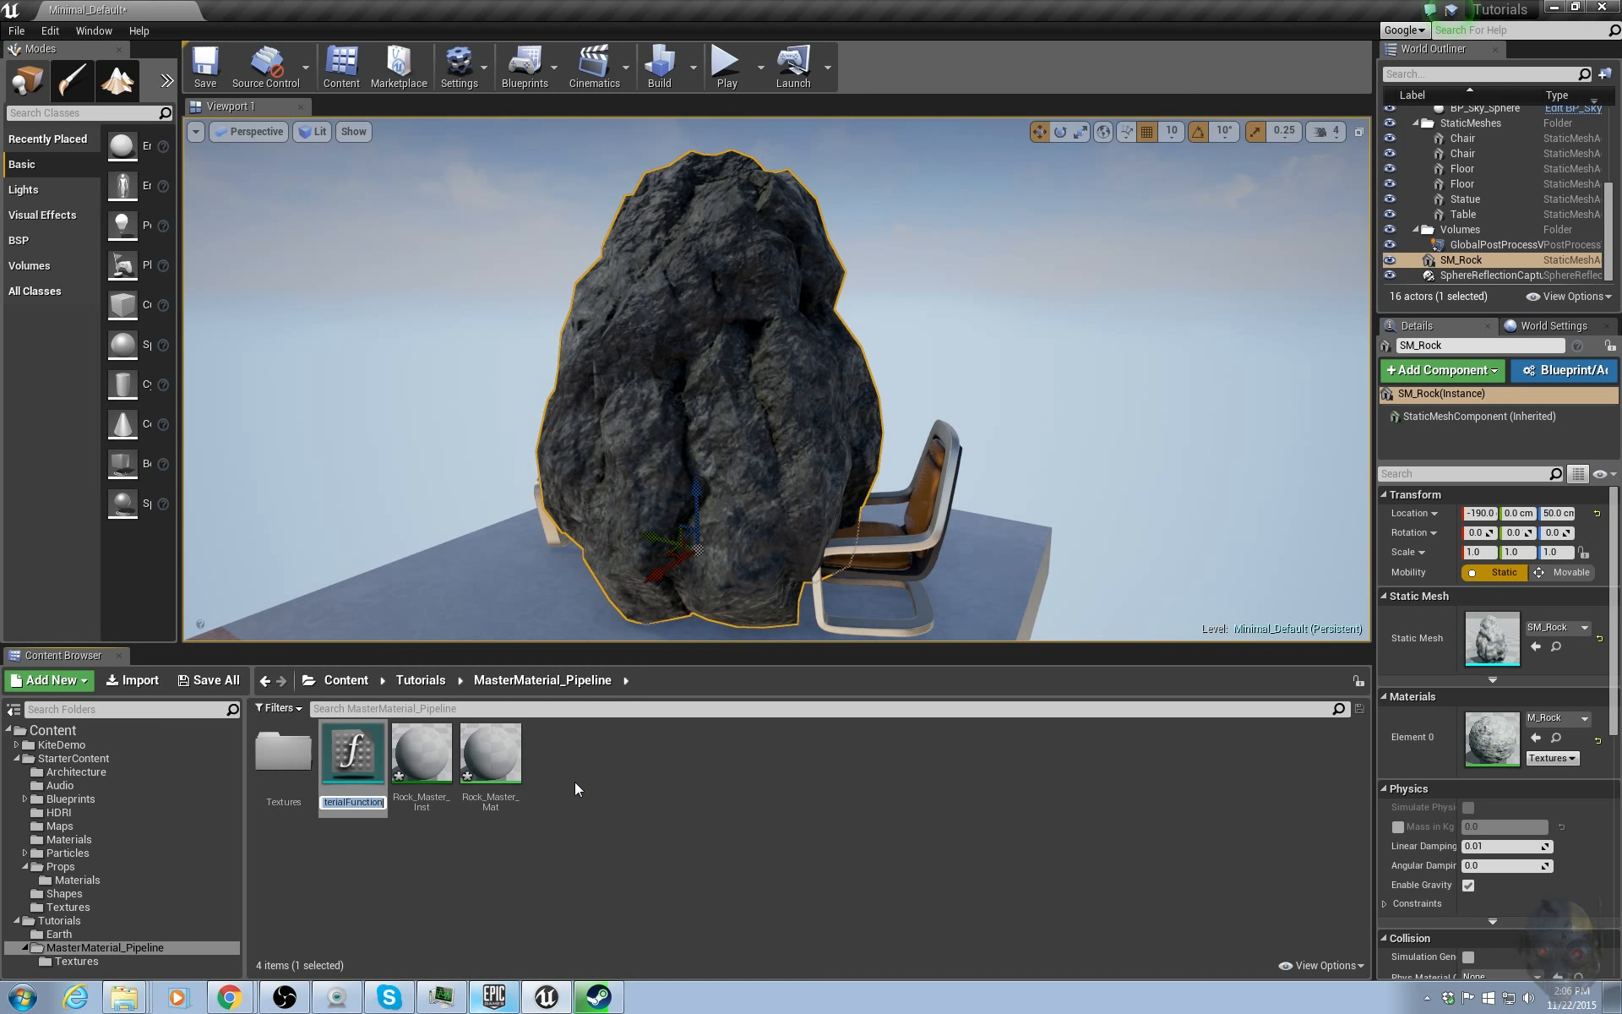
text(Base_Rock)
key(Return)
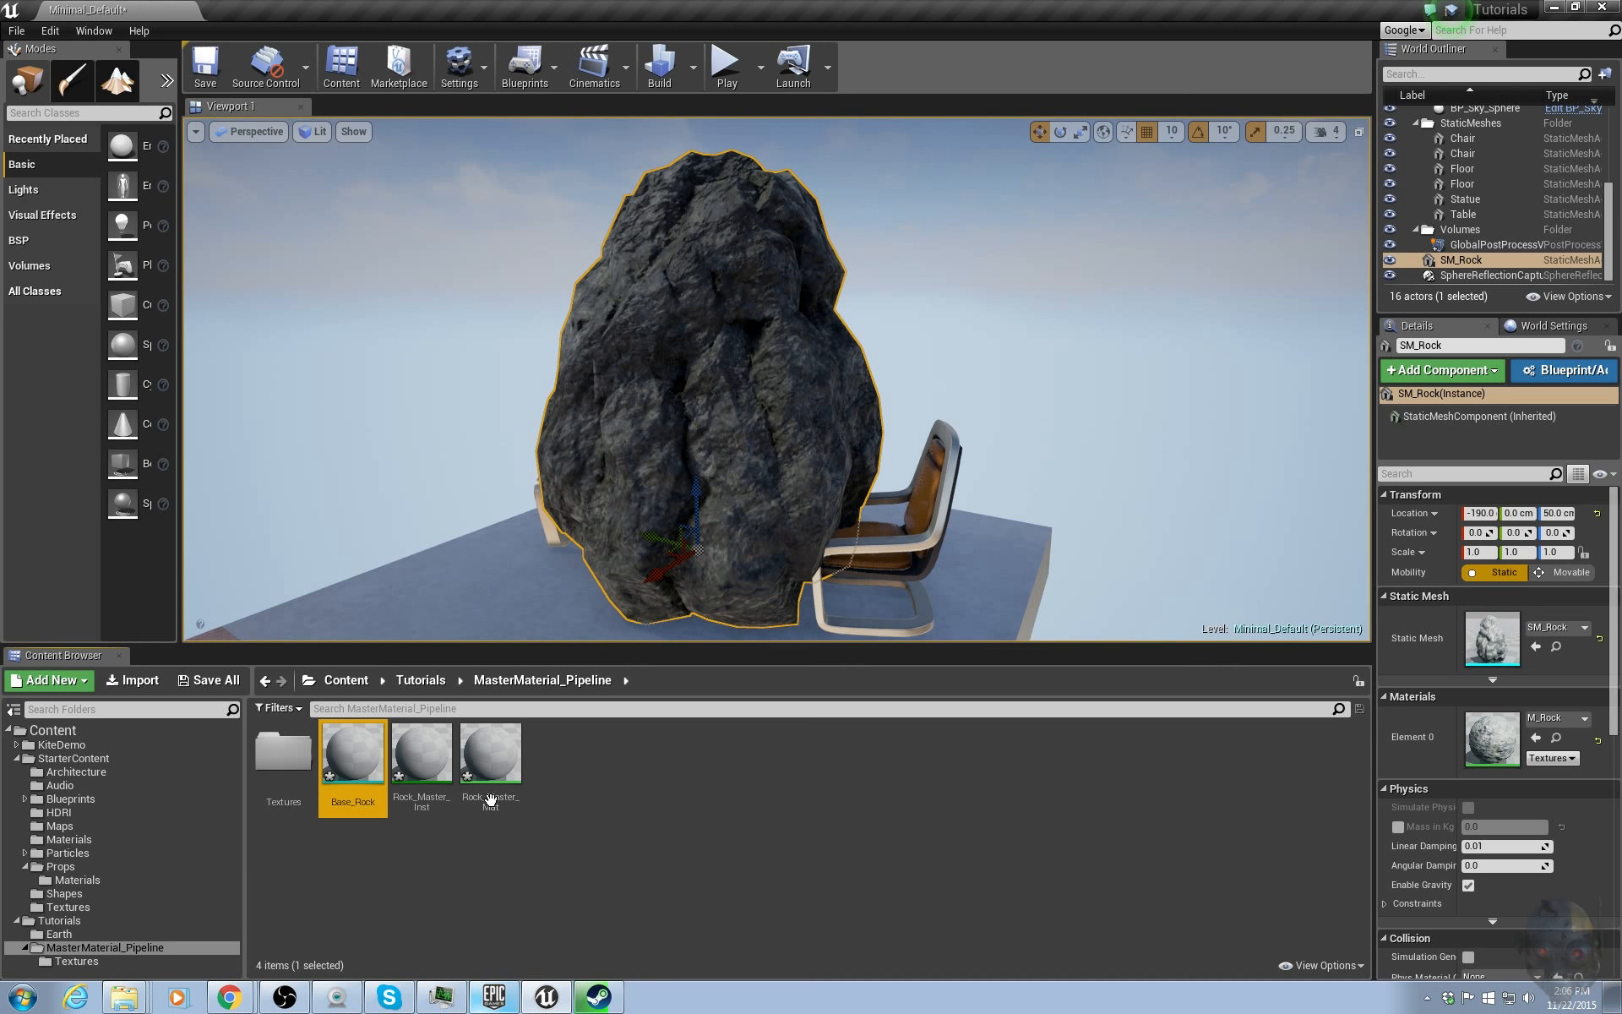
Rename the Base_Rock material function to Base_Rock_MF.
right_click(357, 801)
click(430, 541)
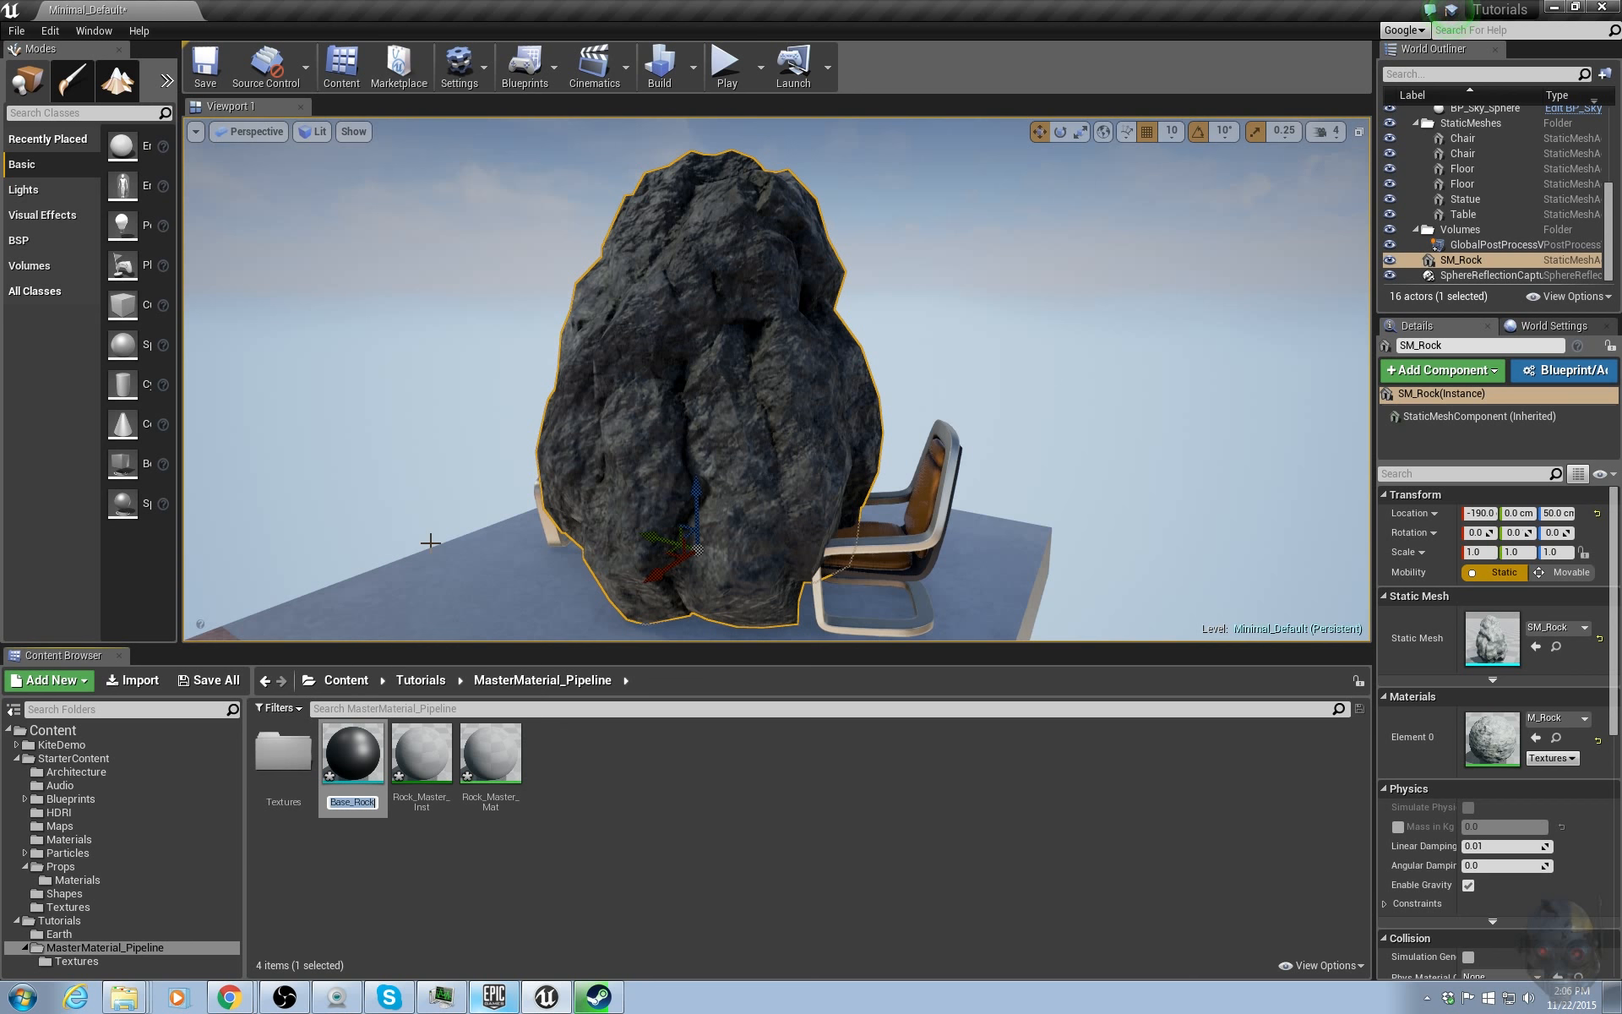
key(End)
text(_MF)
key(Return)
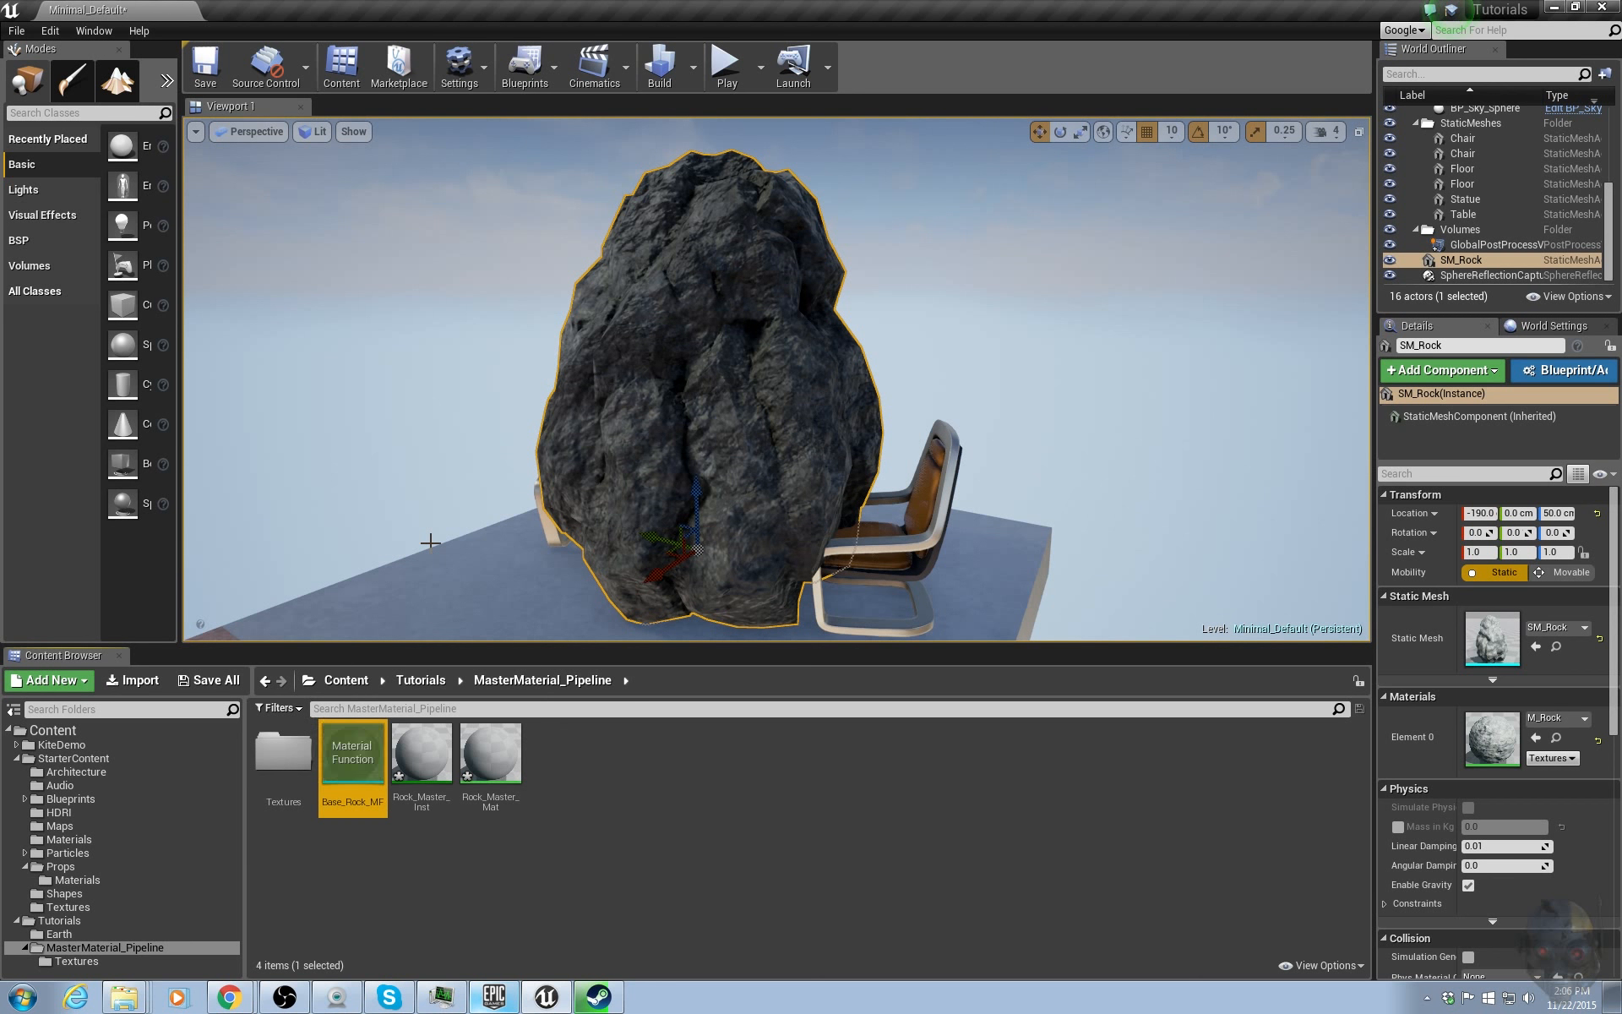
click(421, 816)
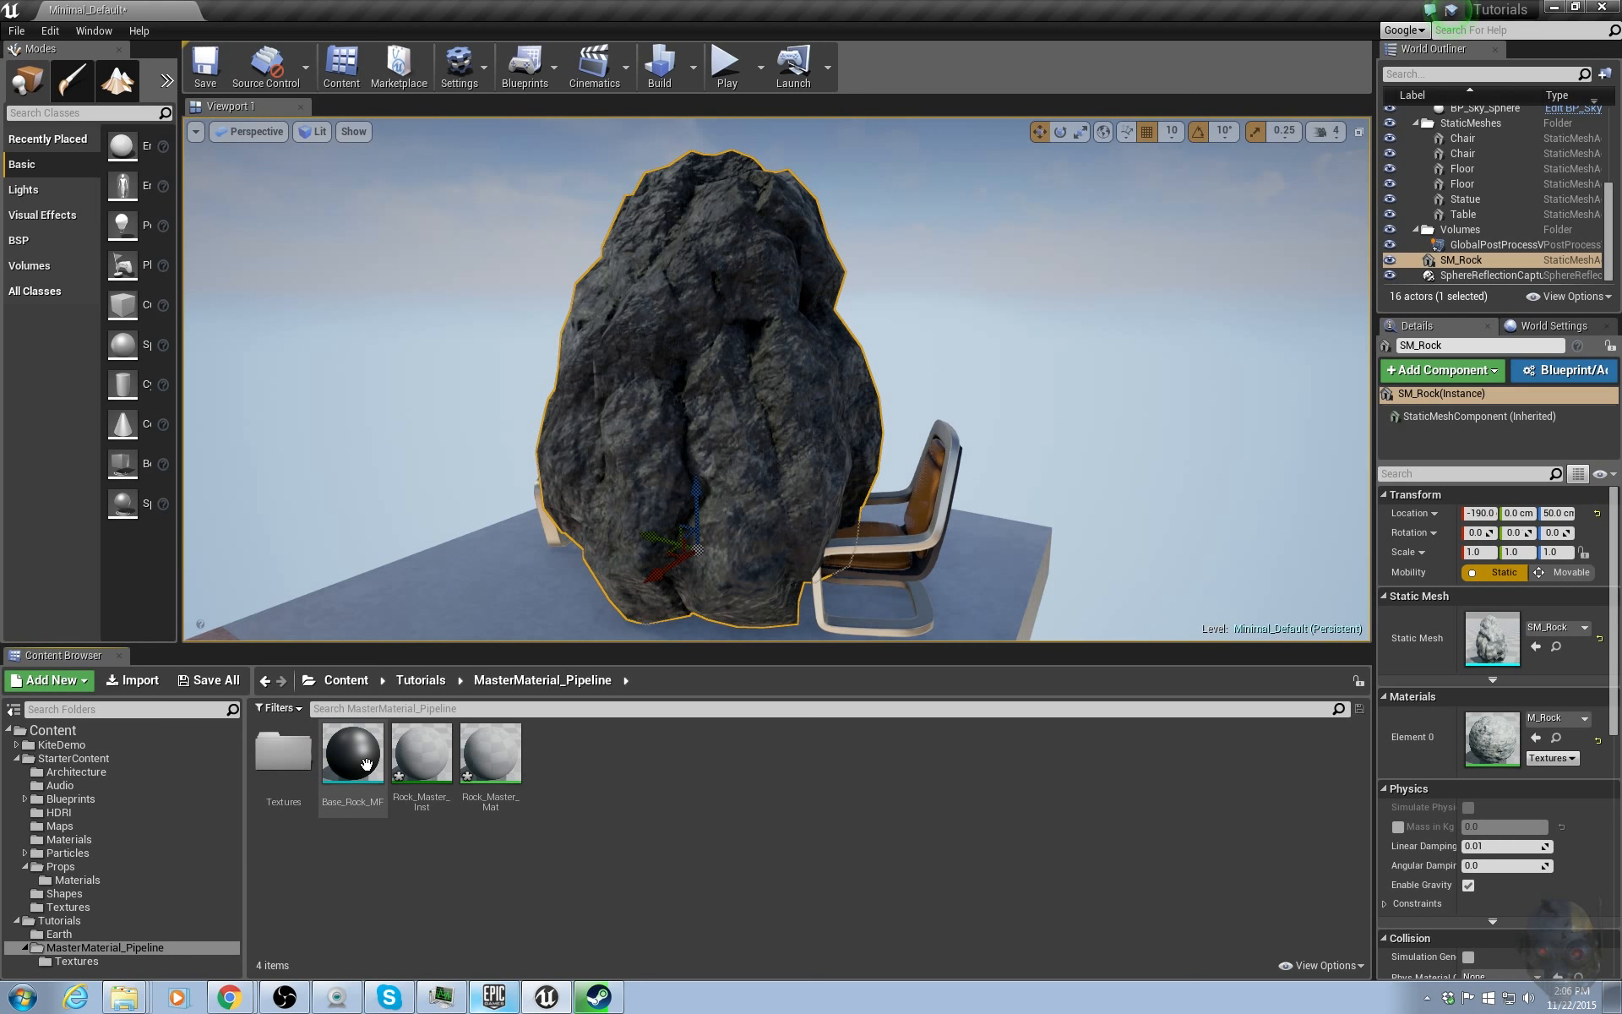
click(355, 789)
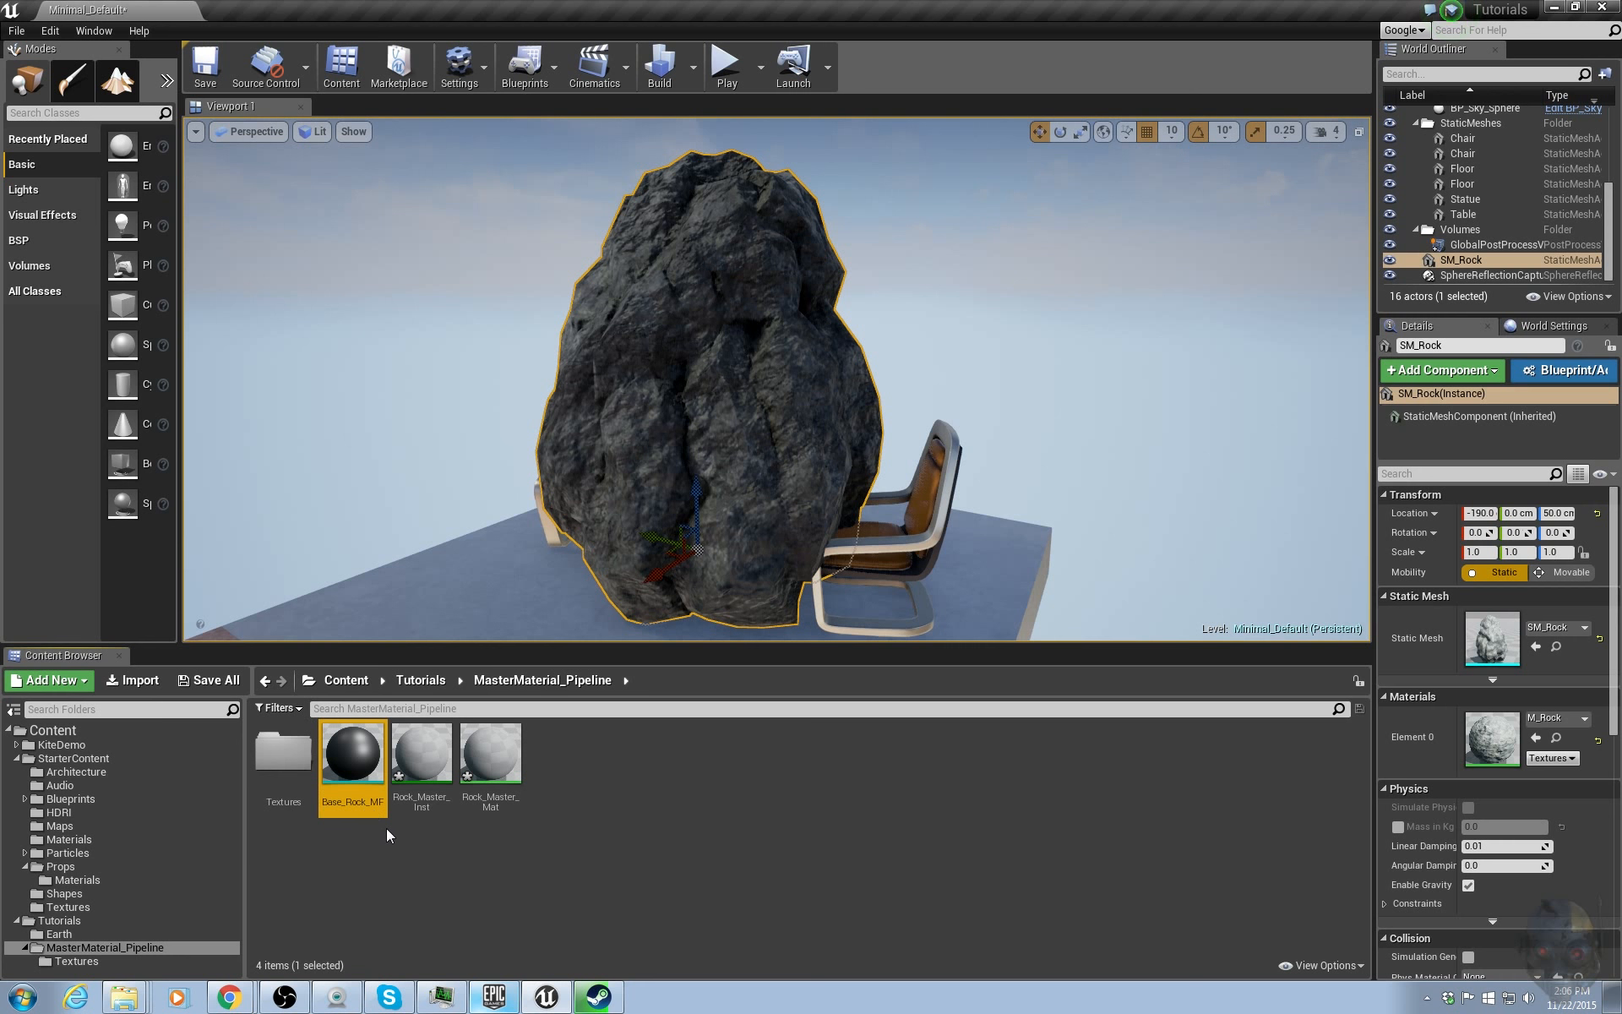
click(423, 798)
click(493, 811)
click(491, 890)
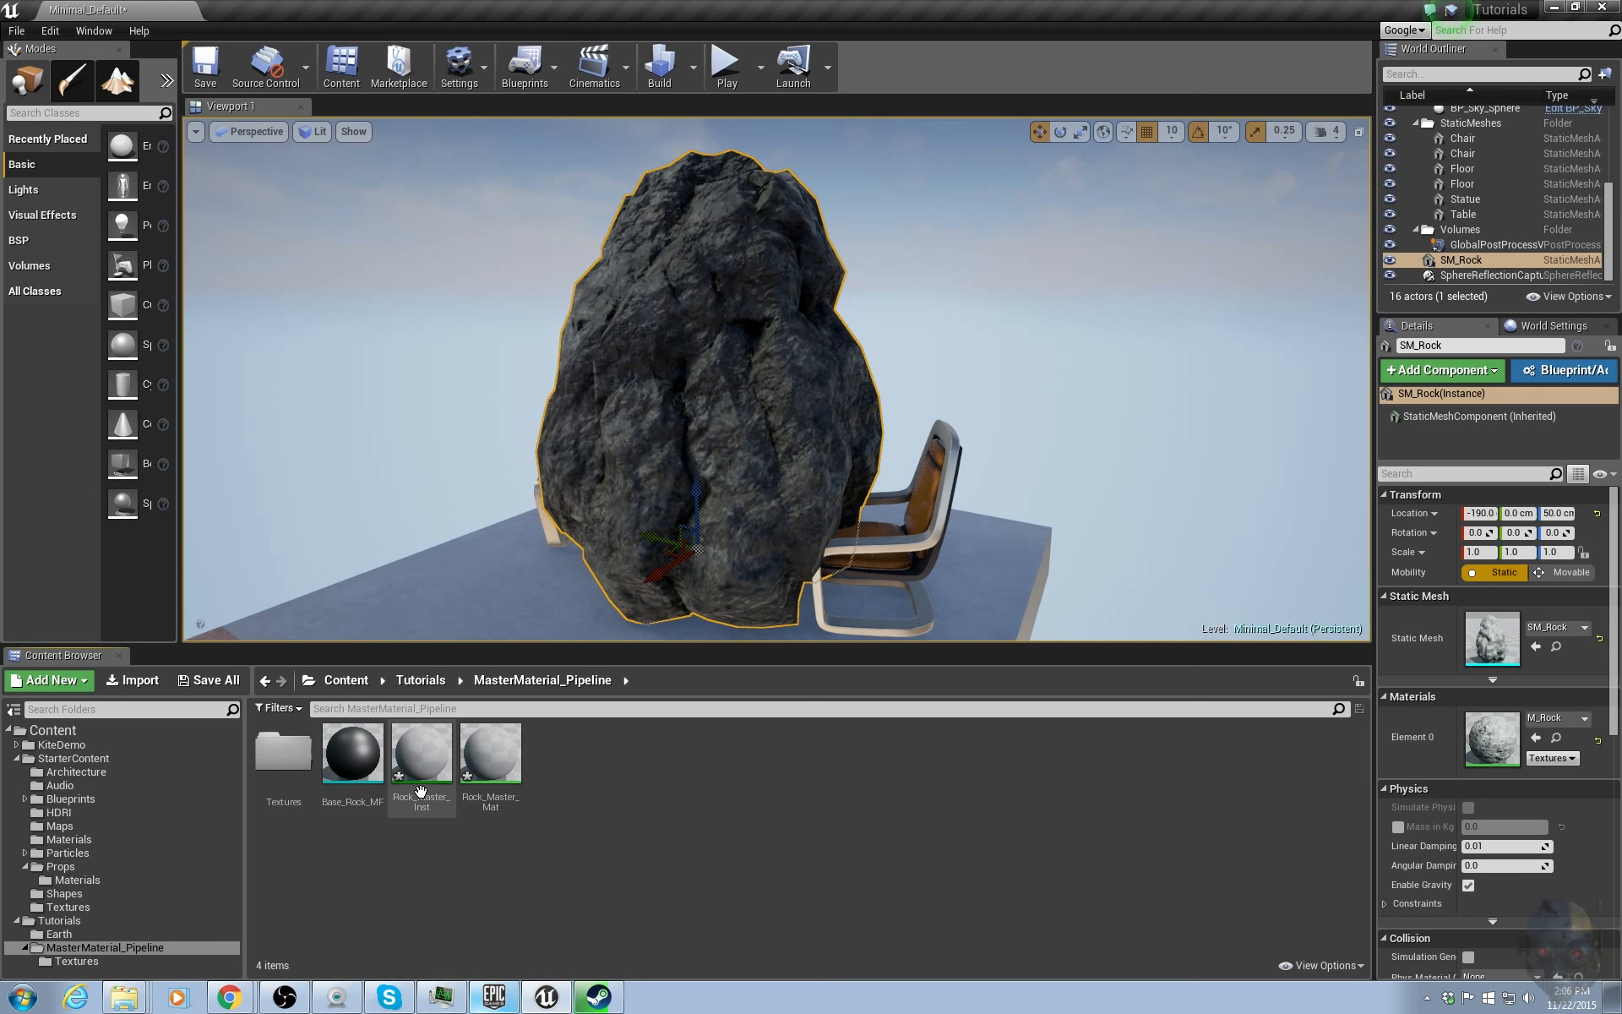
Open Base_Rock_MF in the material function editor and enlarge its graph area.
click(365, 751)
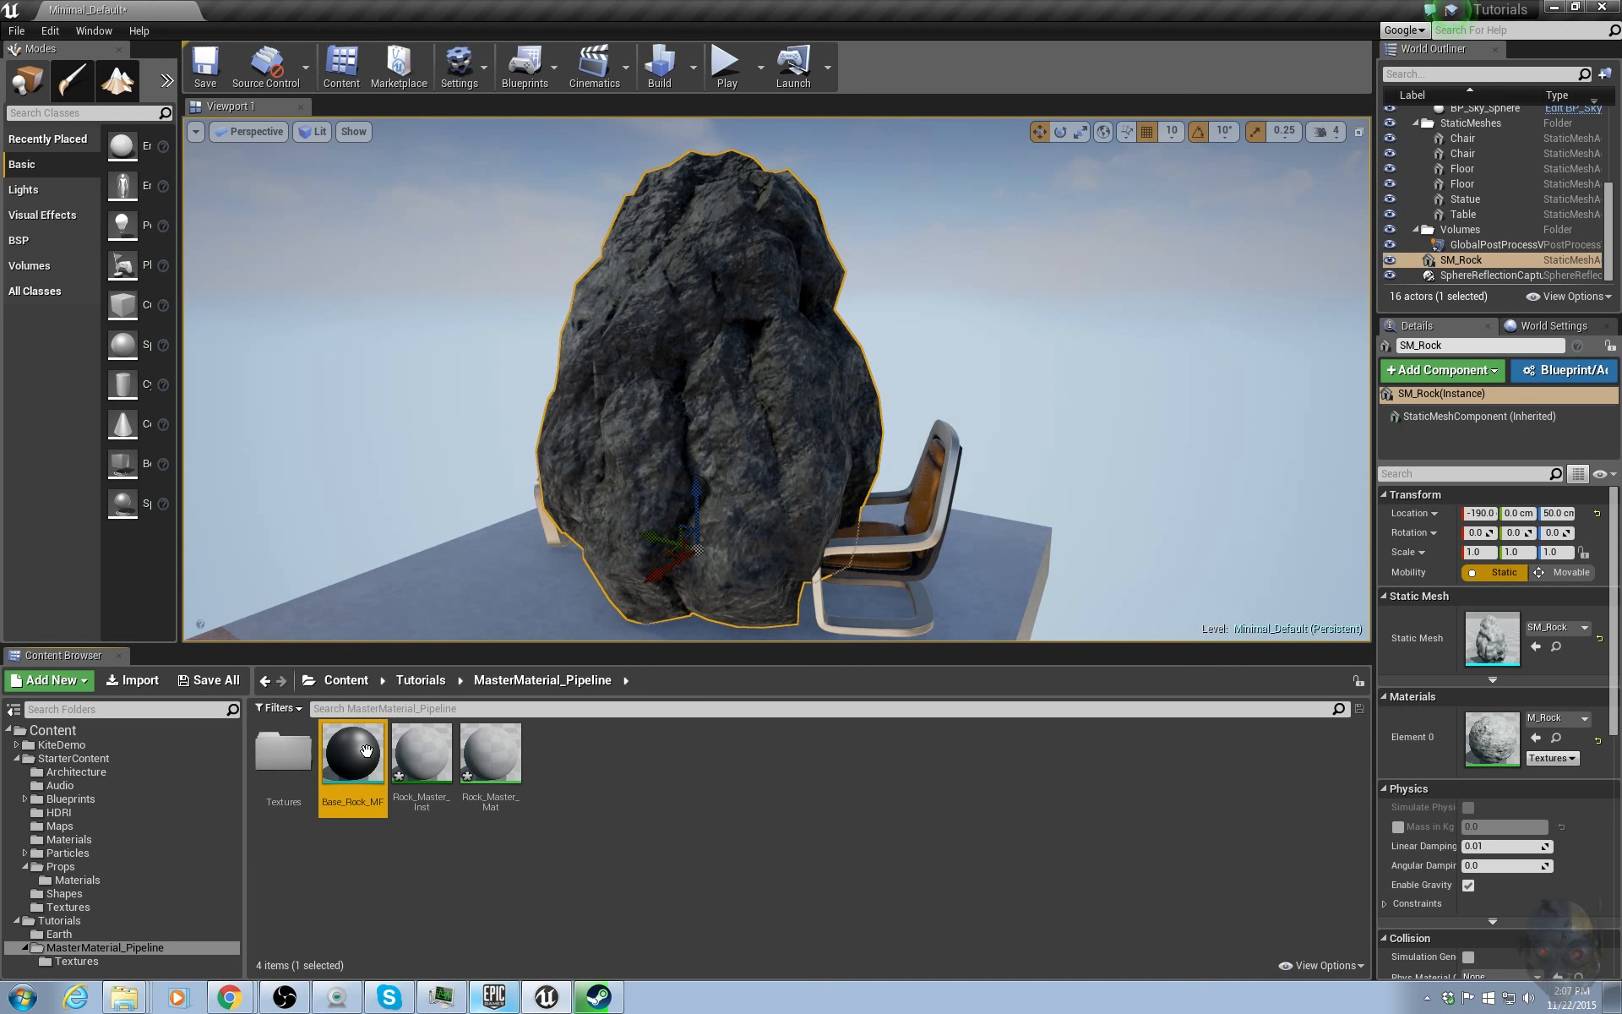
double_click(369, 752)
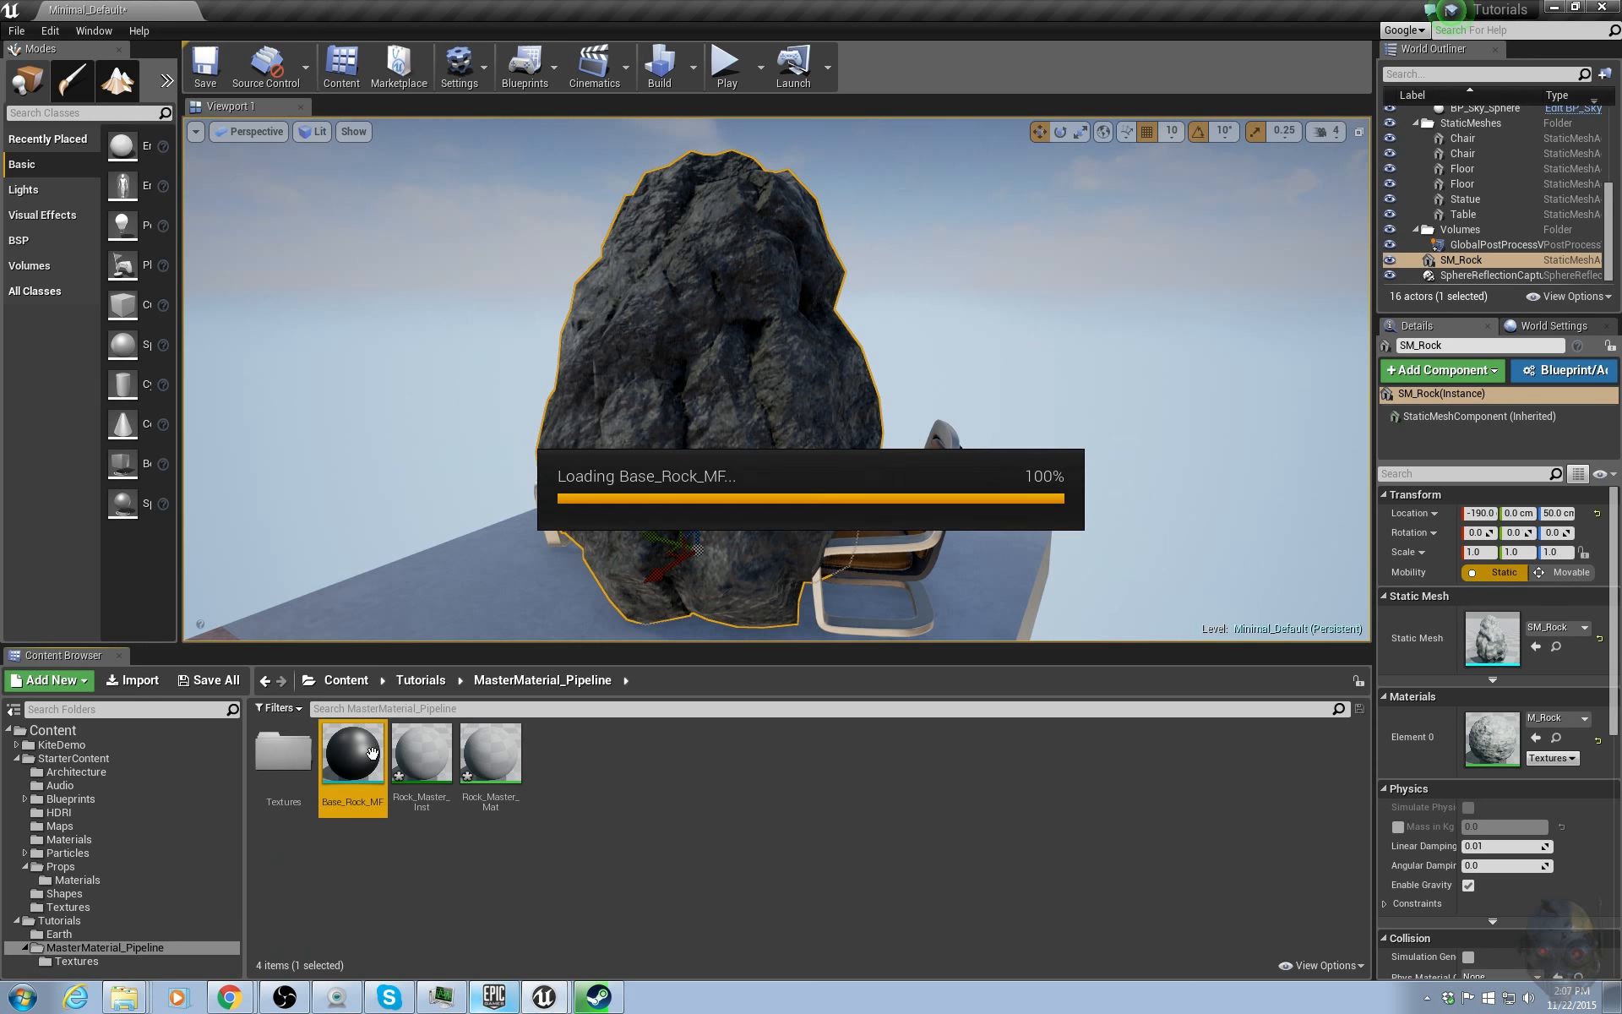
right_drag(971, 418, 1226, 451)
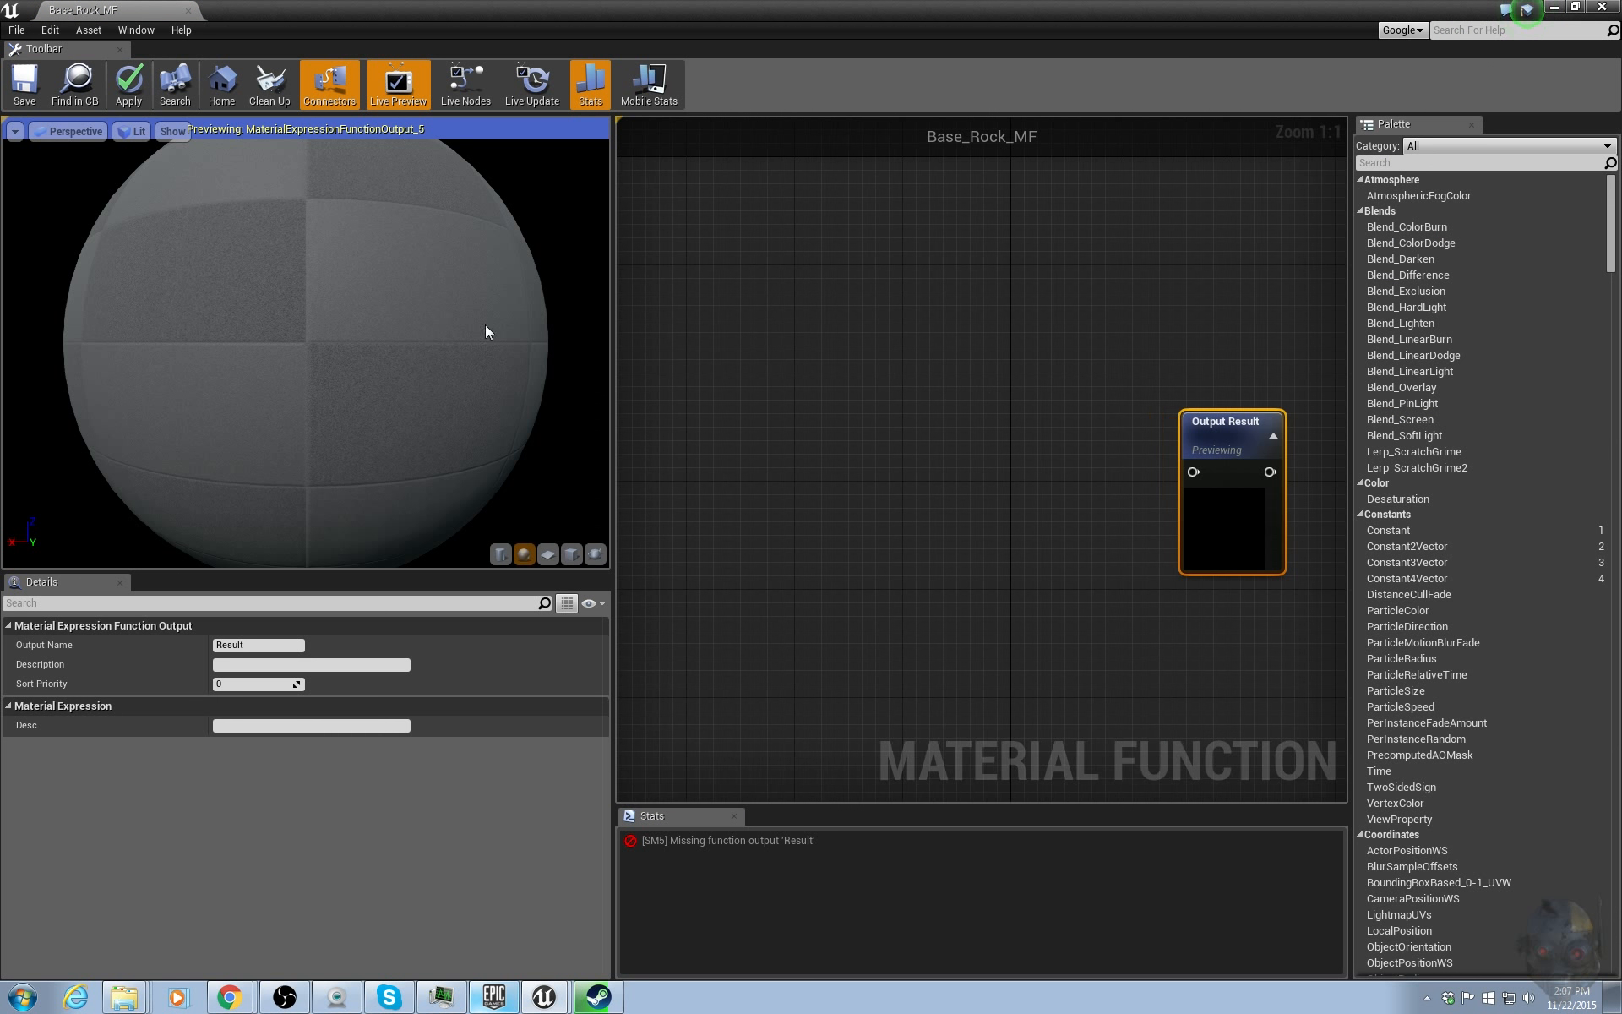
drag(612, 327, 283, 342)
right_drag(502, 407, 651, 369)
drag(1055, 391, 1194, 385)
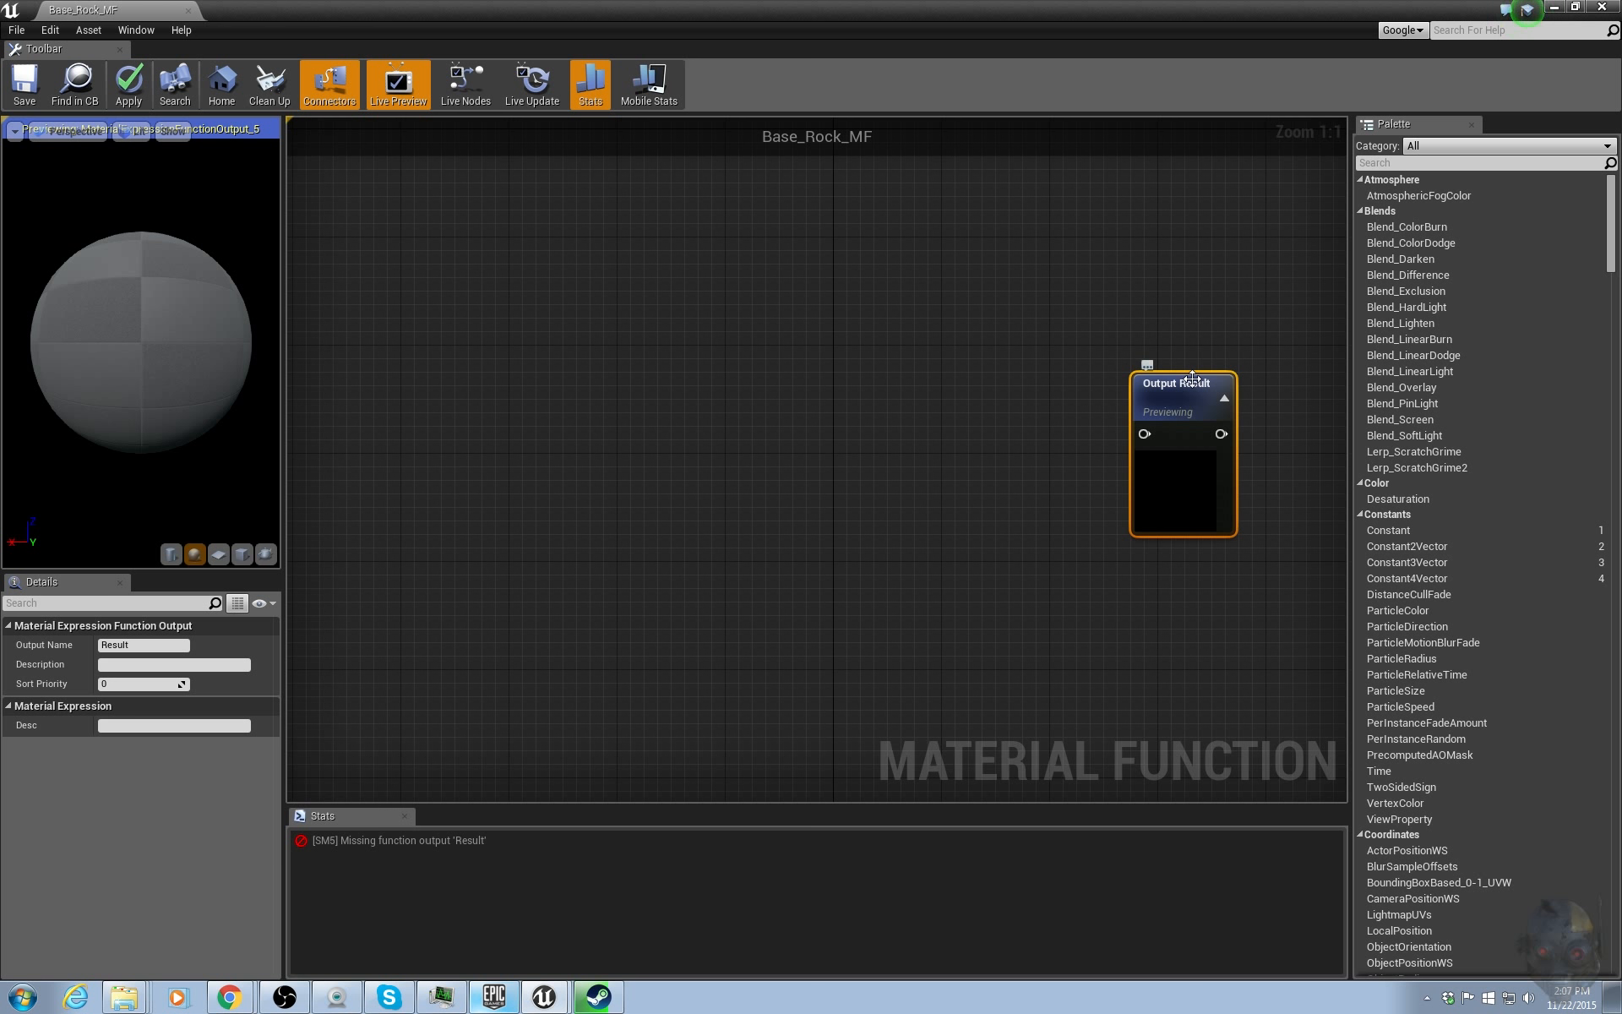
Open Rock_Master_Mat in the material editor as a second tab beside Base_Rock_MF.
drag(582, 8, 1123, 109)
click(489, 754)
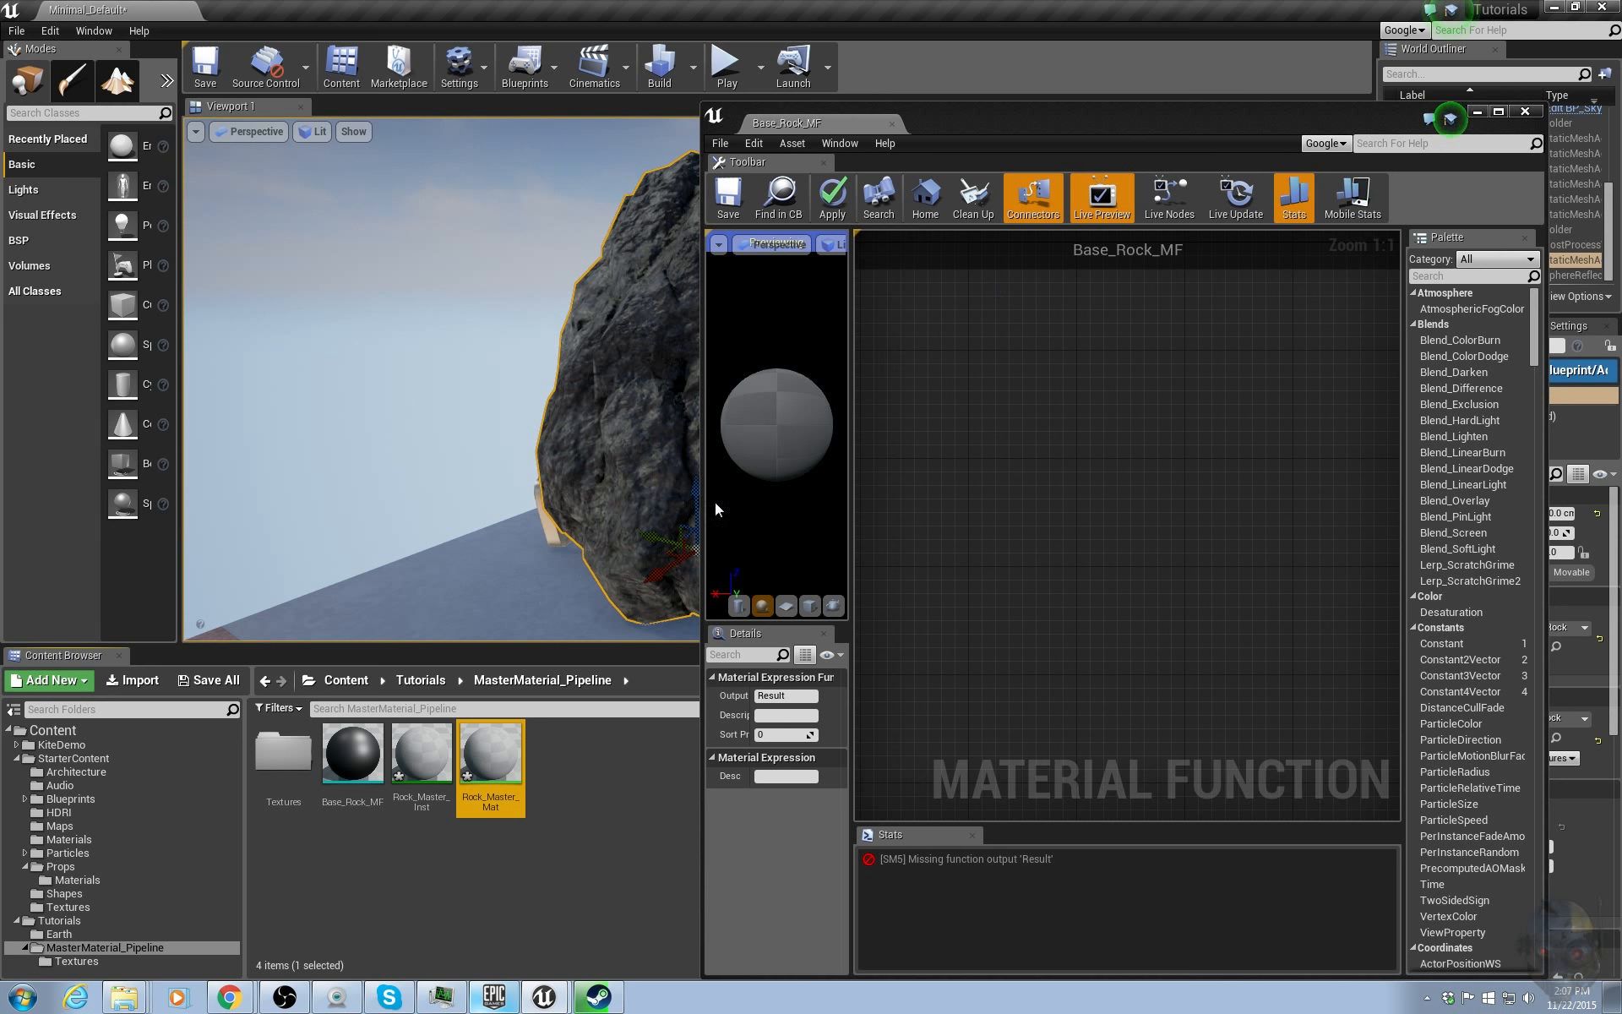
double_click(490, 756)
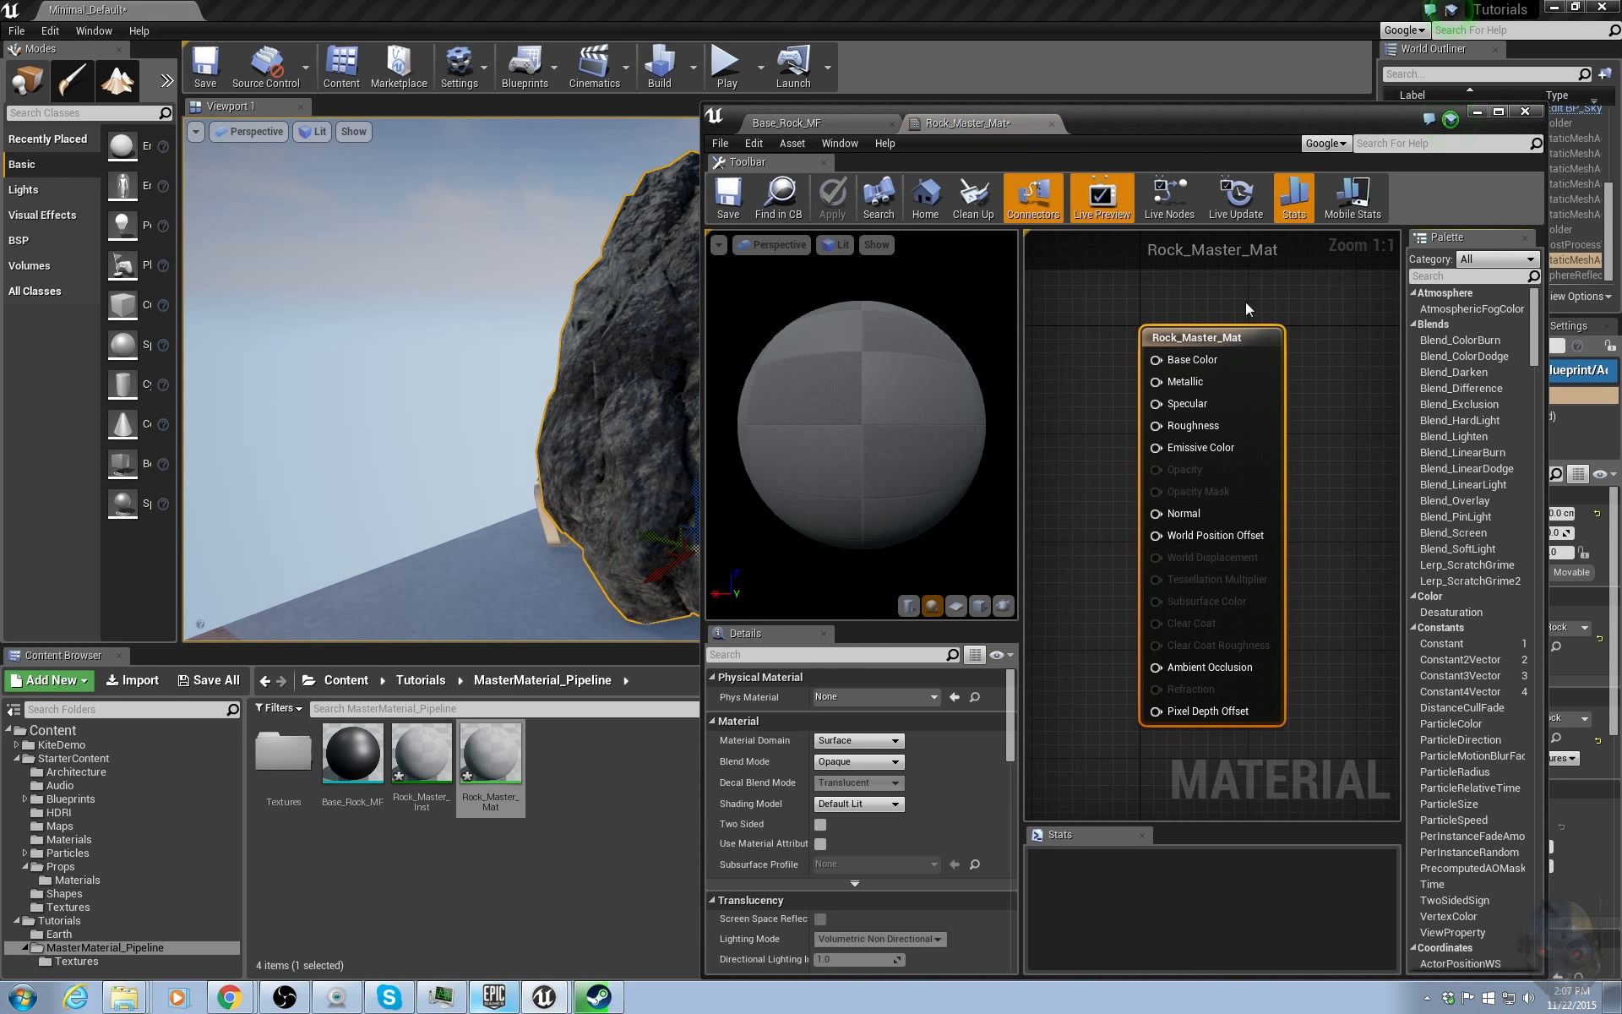
double_click(1138, 111)
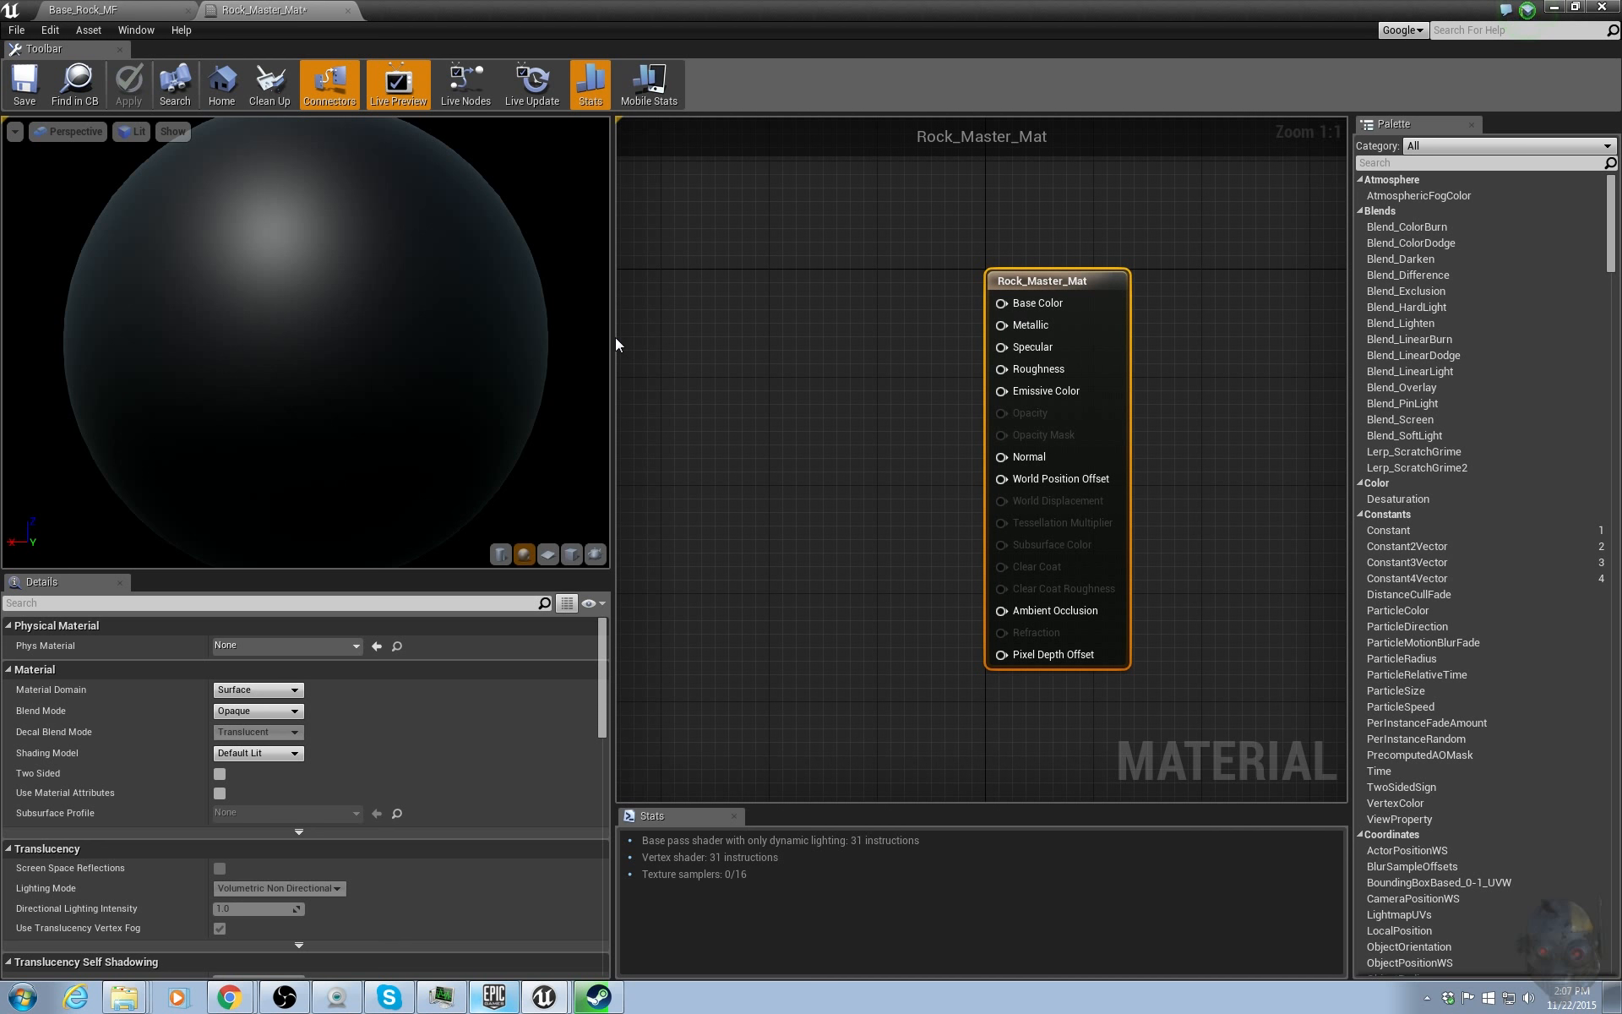
Widen the Rock_Master_Mat graph area and reposition the main material node.
drag(614, 344, 295, 347)
right_drag(423, 366, 712, 370)
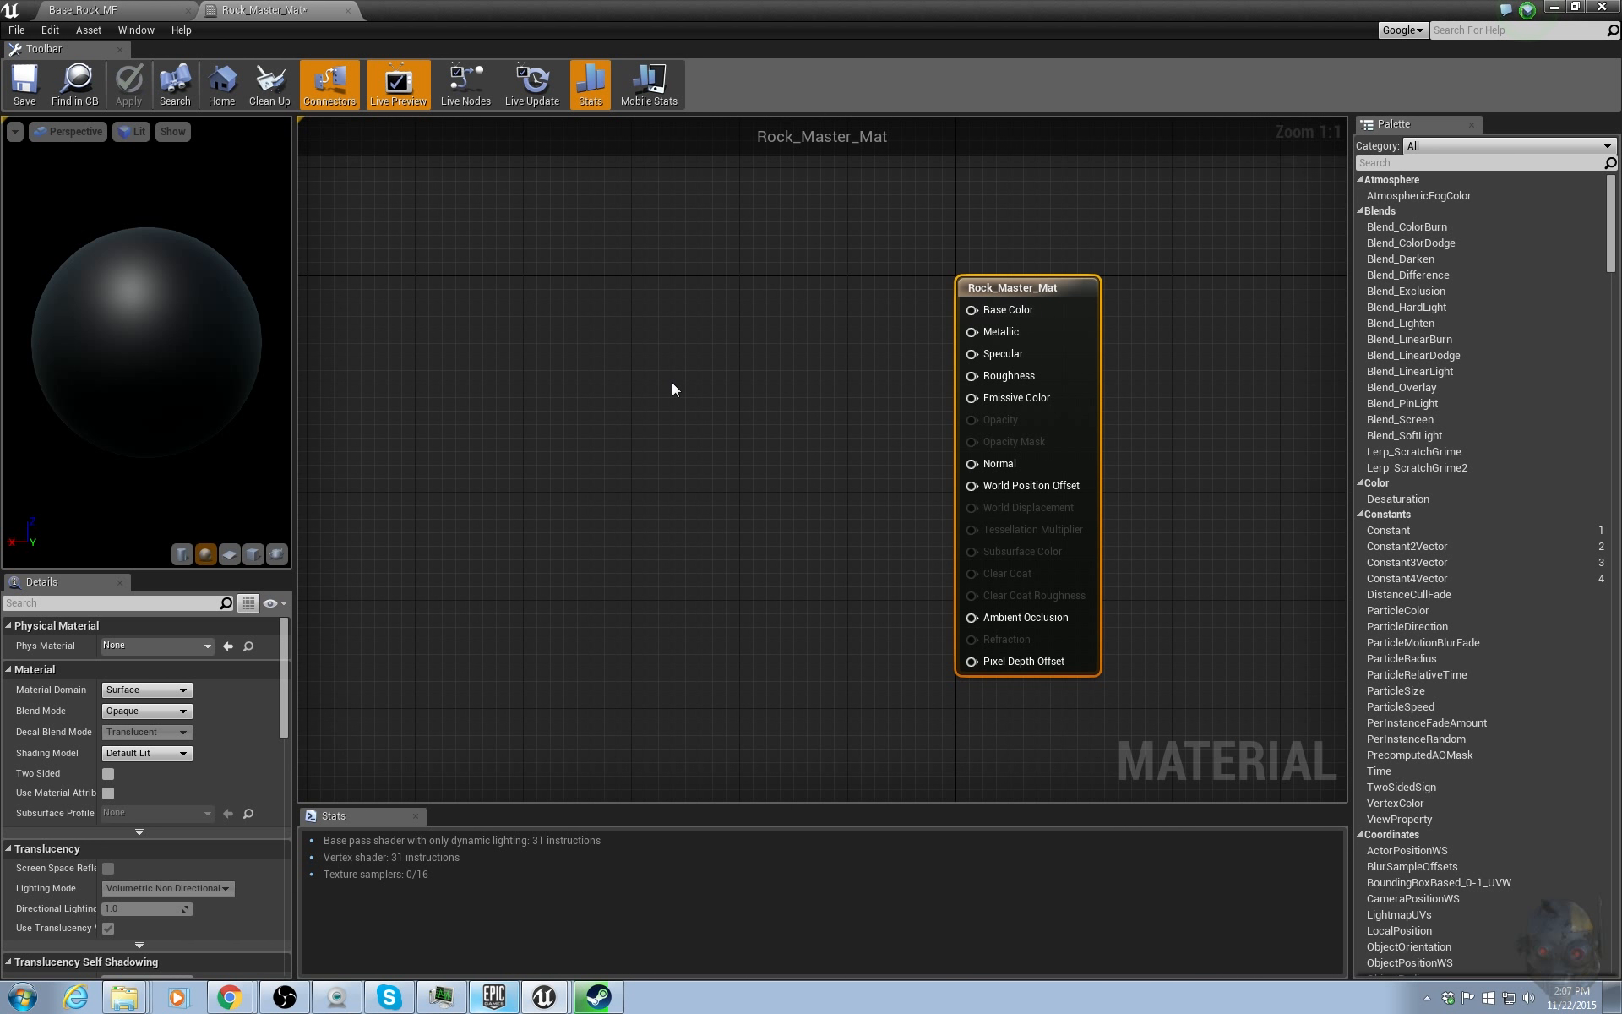
drag(957, 289, 1012, 289)
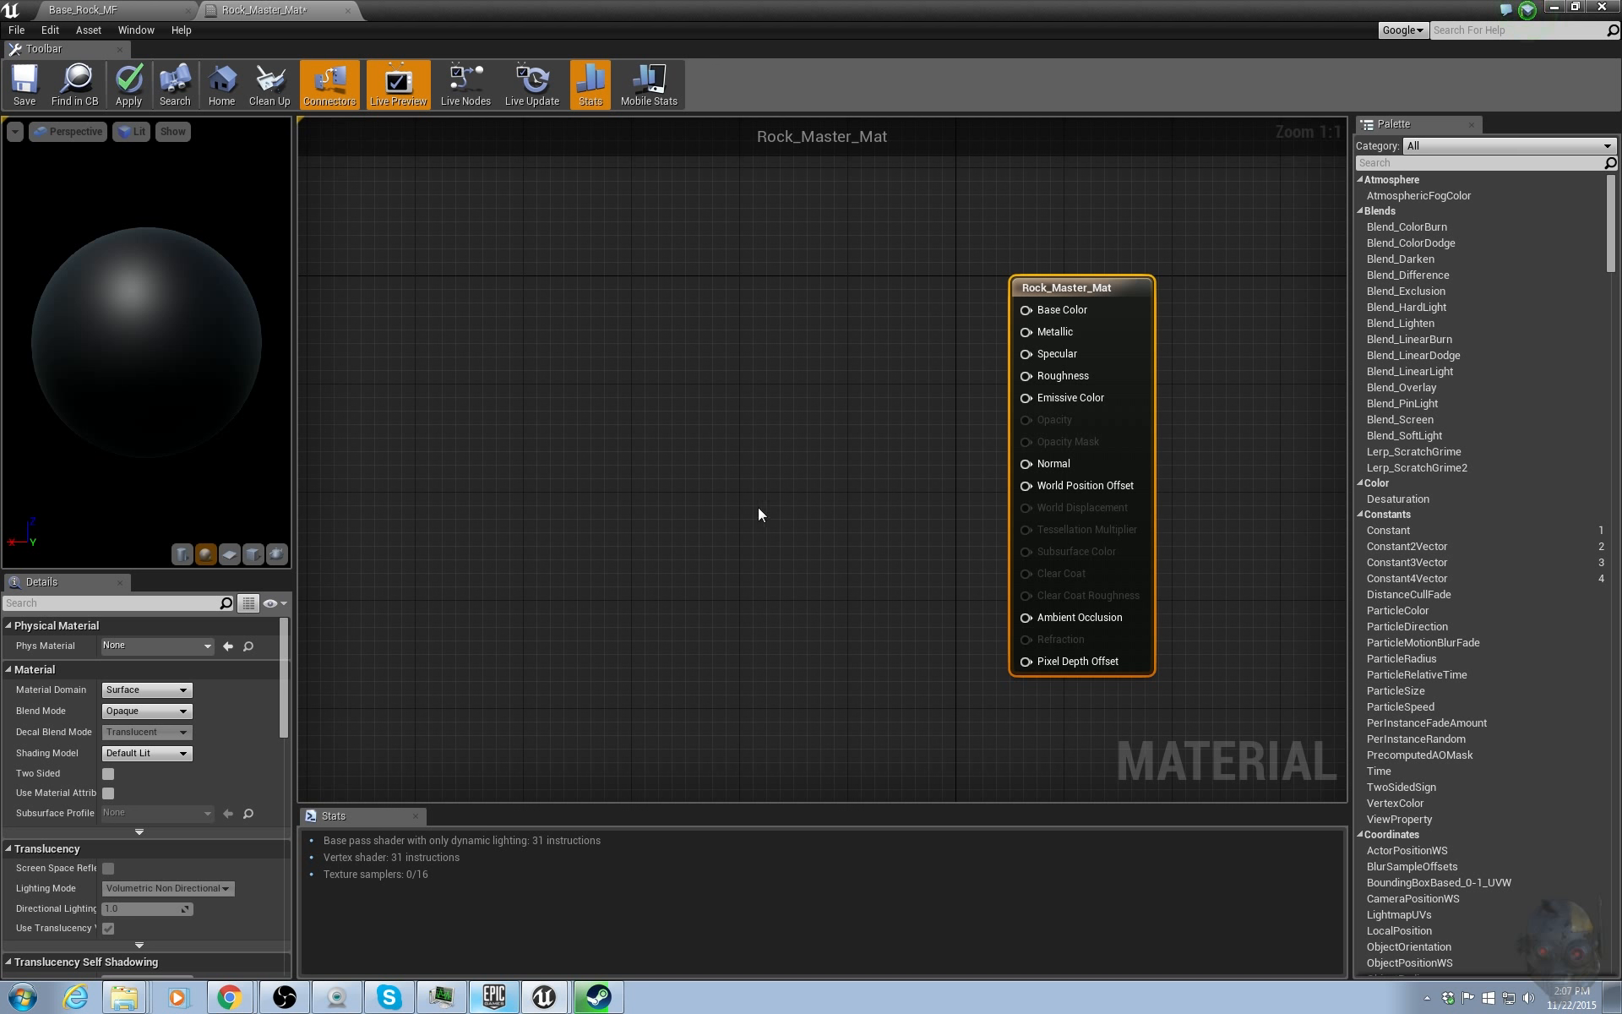
Switch to Base_Rock_MF and reposition the Output Result node.
click(140, 9)
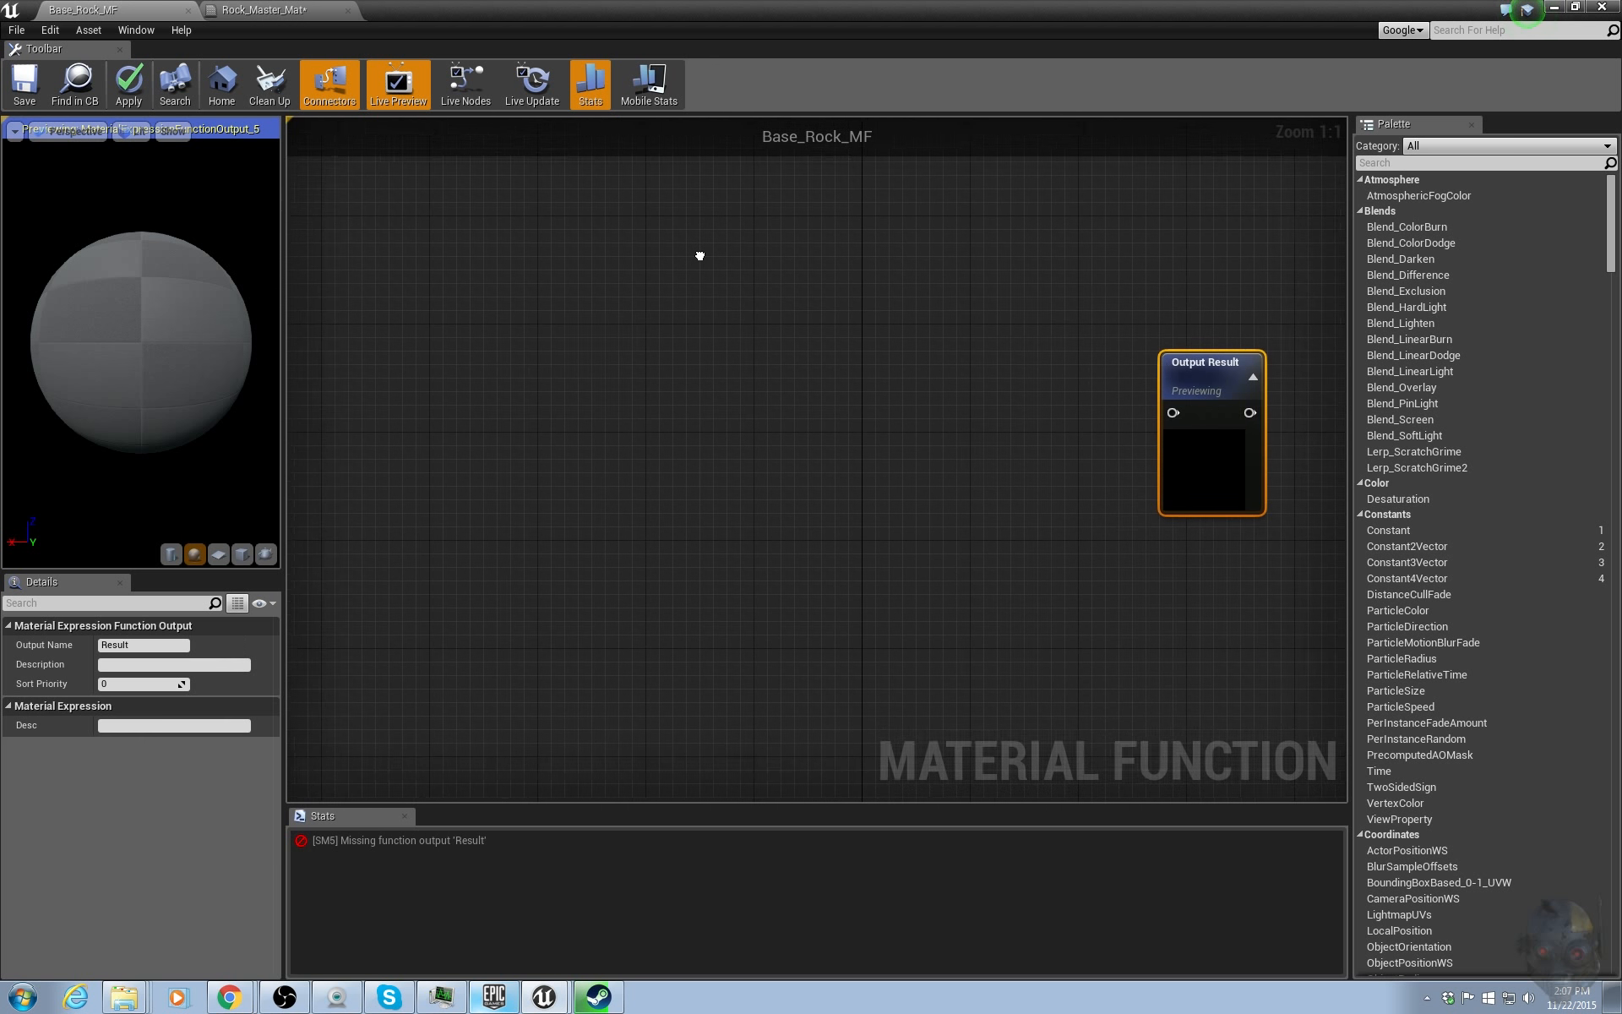
drag(1190, 388, 1062, 400)
click(1231, 371)
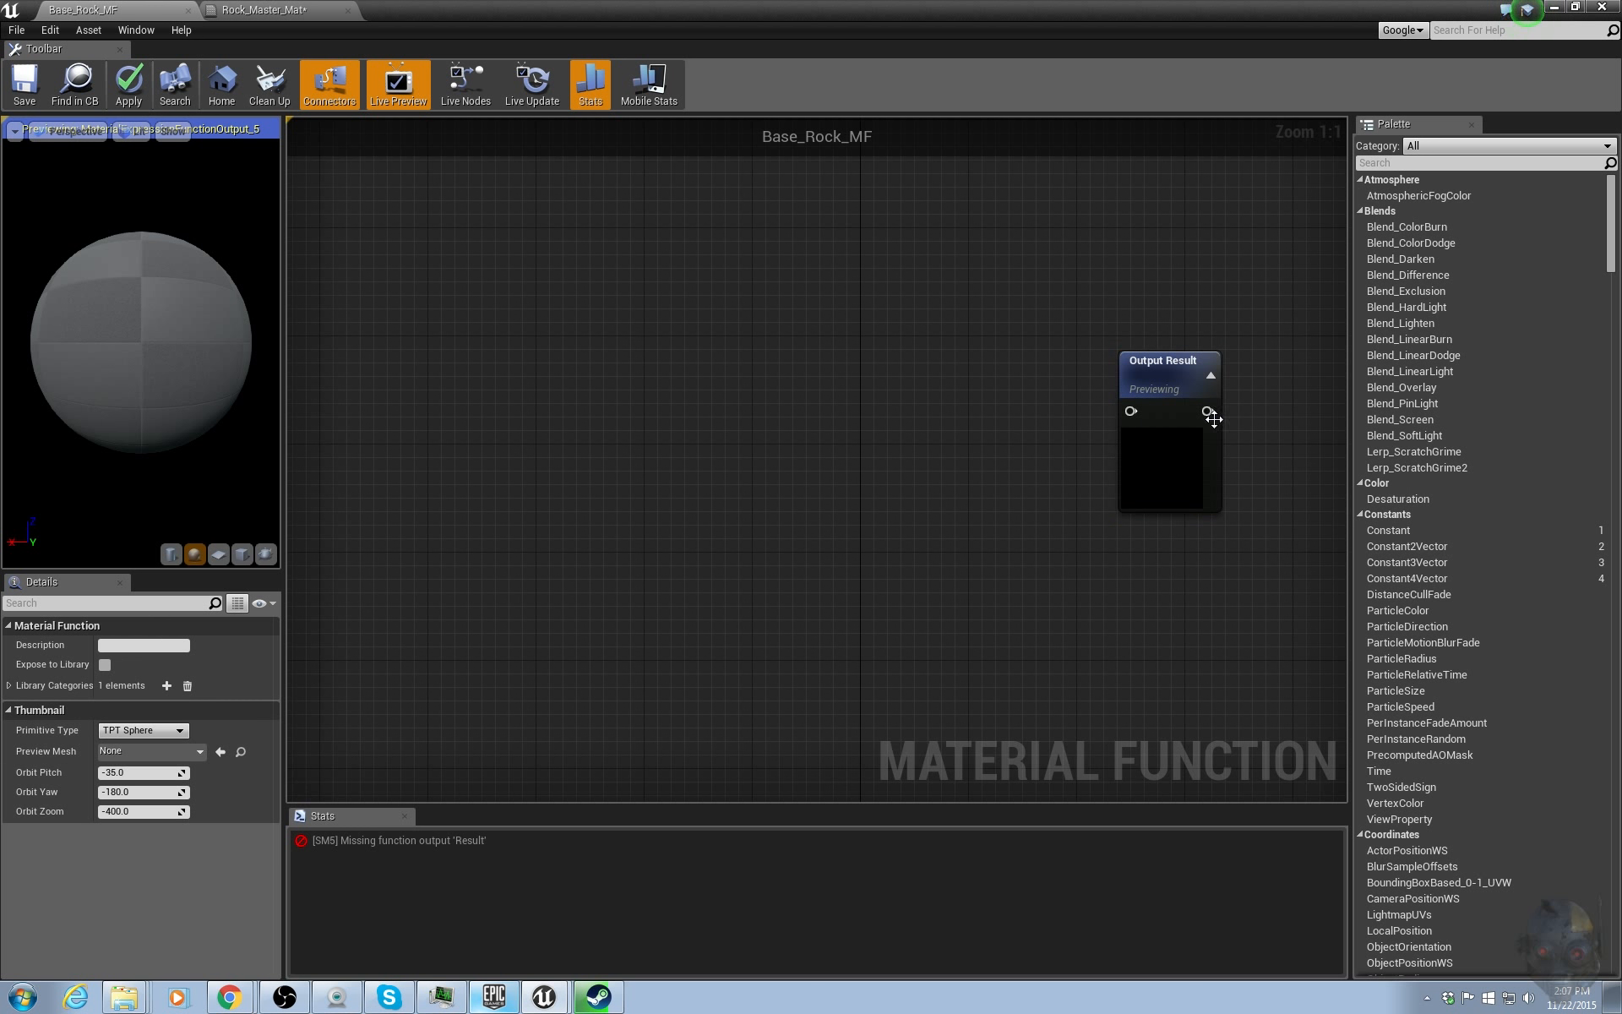
drag(1211, 409, 1264, 410)
Add a MakeMaterialAttributes node from the palette and connect its output to the Output Result input.
click(1396, 163)
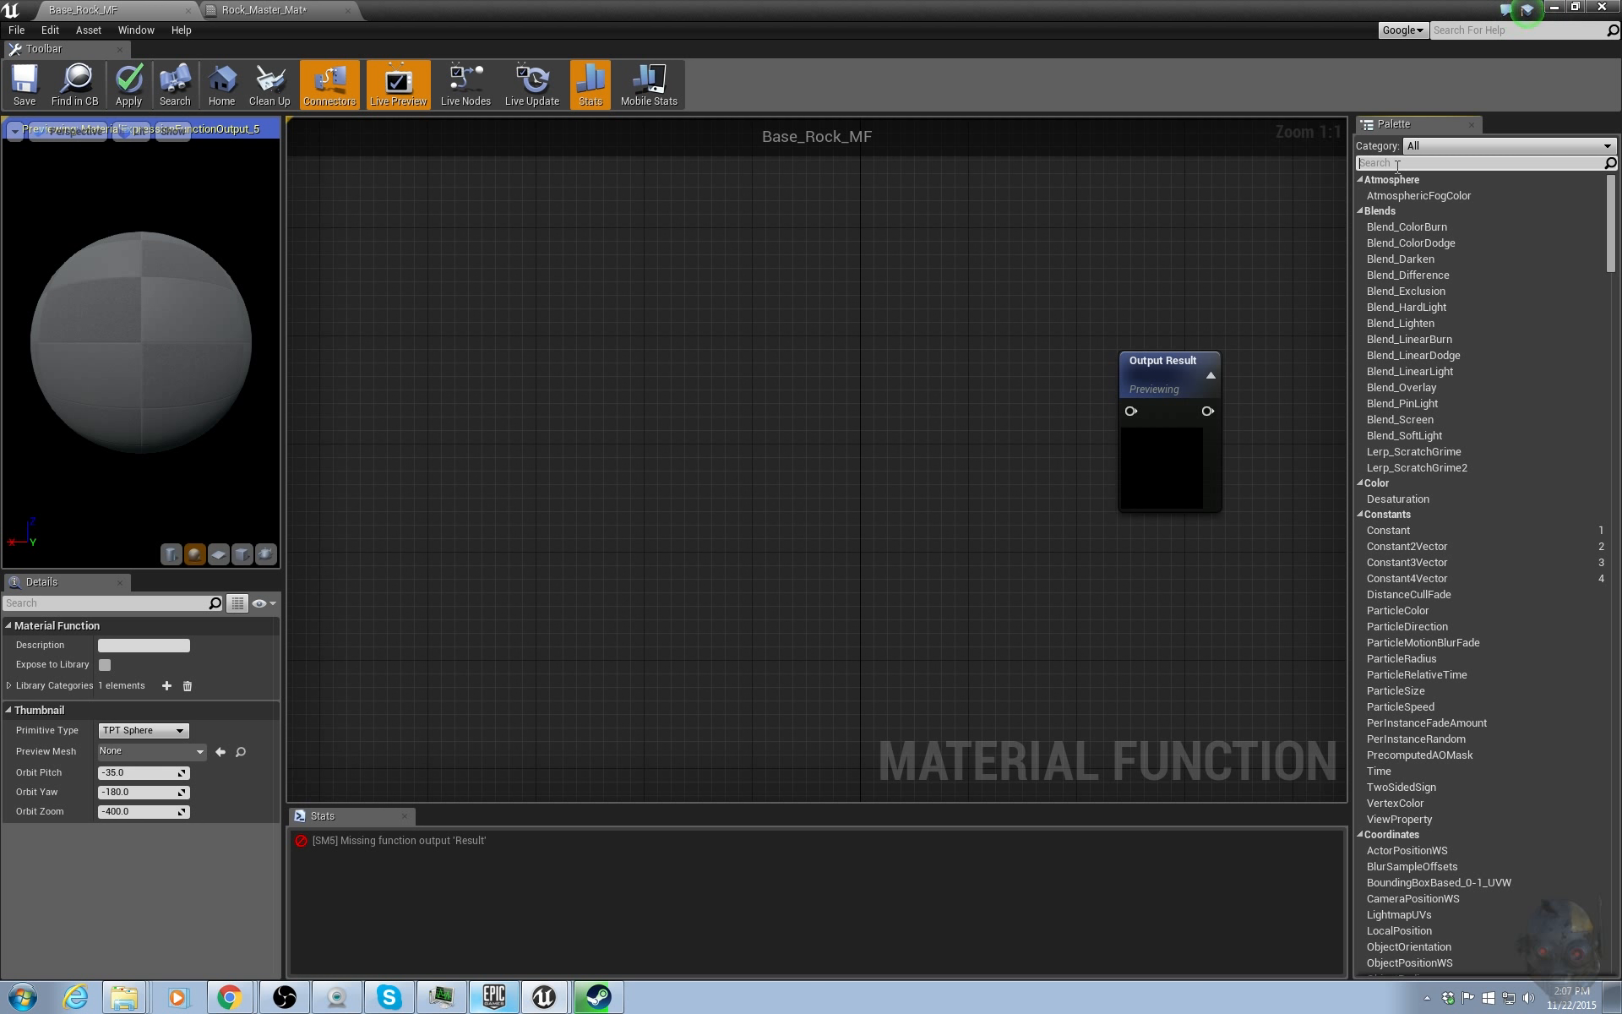
text(make)
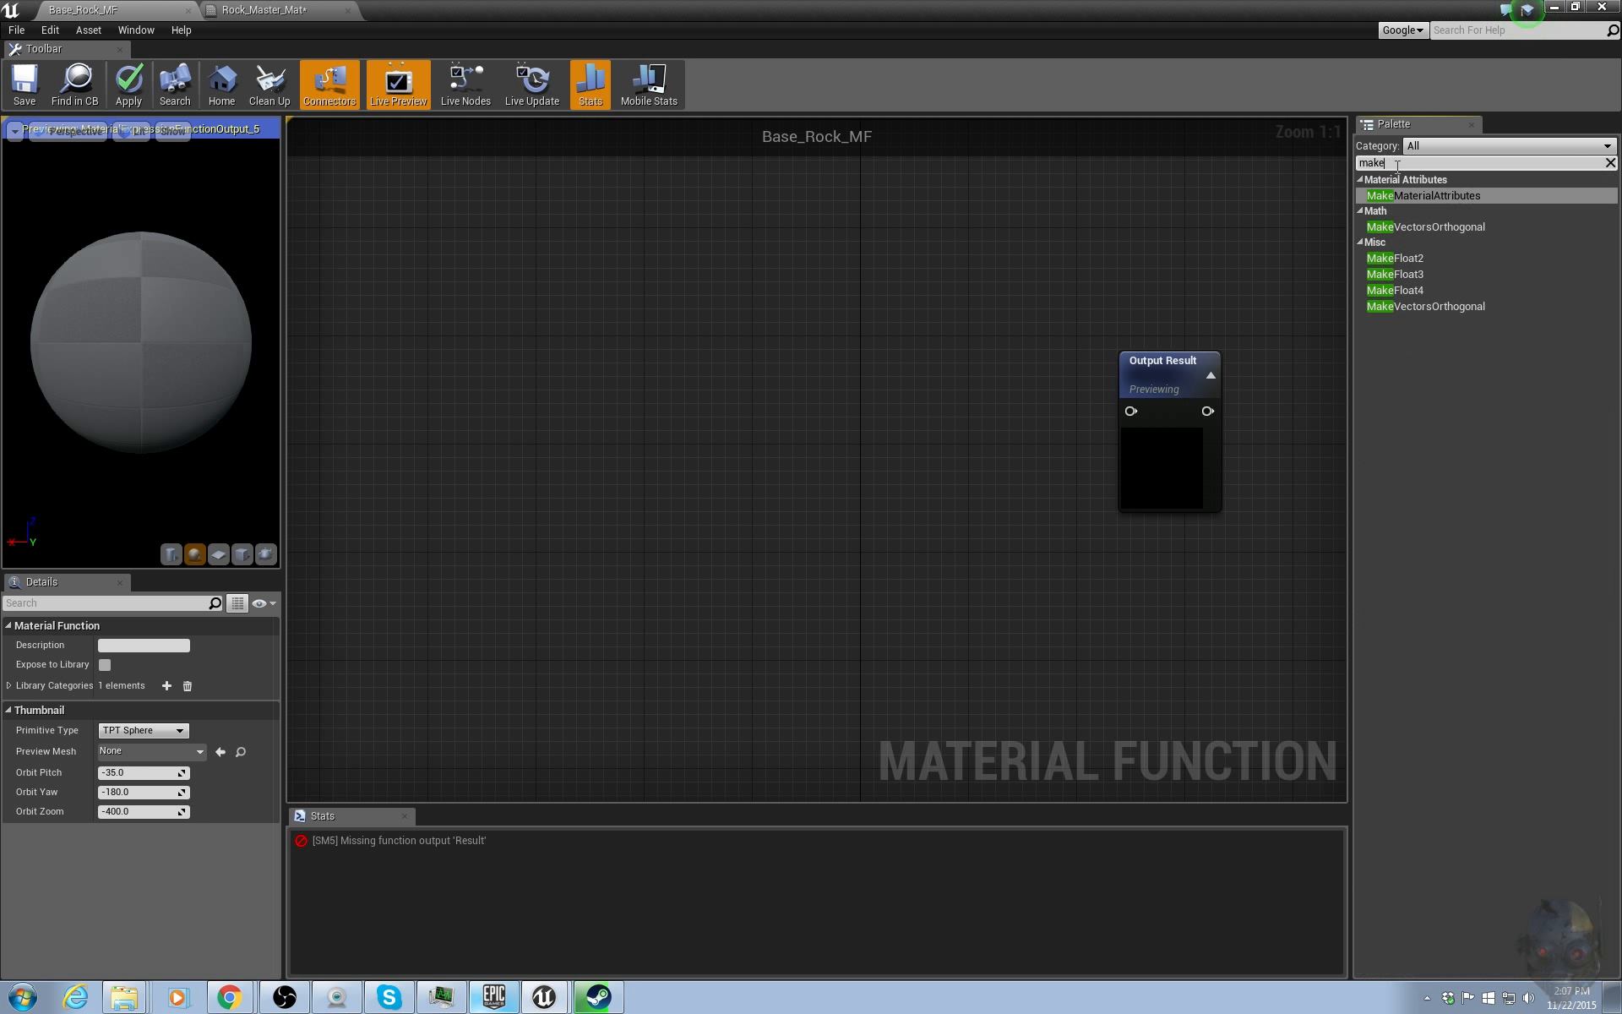
drag(1436, 195, 929, 425)
drag(1026, 437, 973, 348)
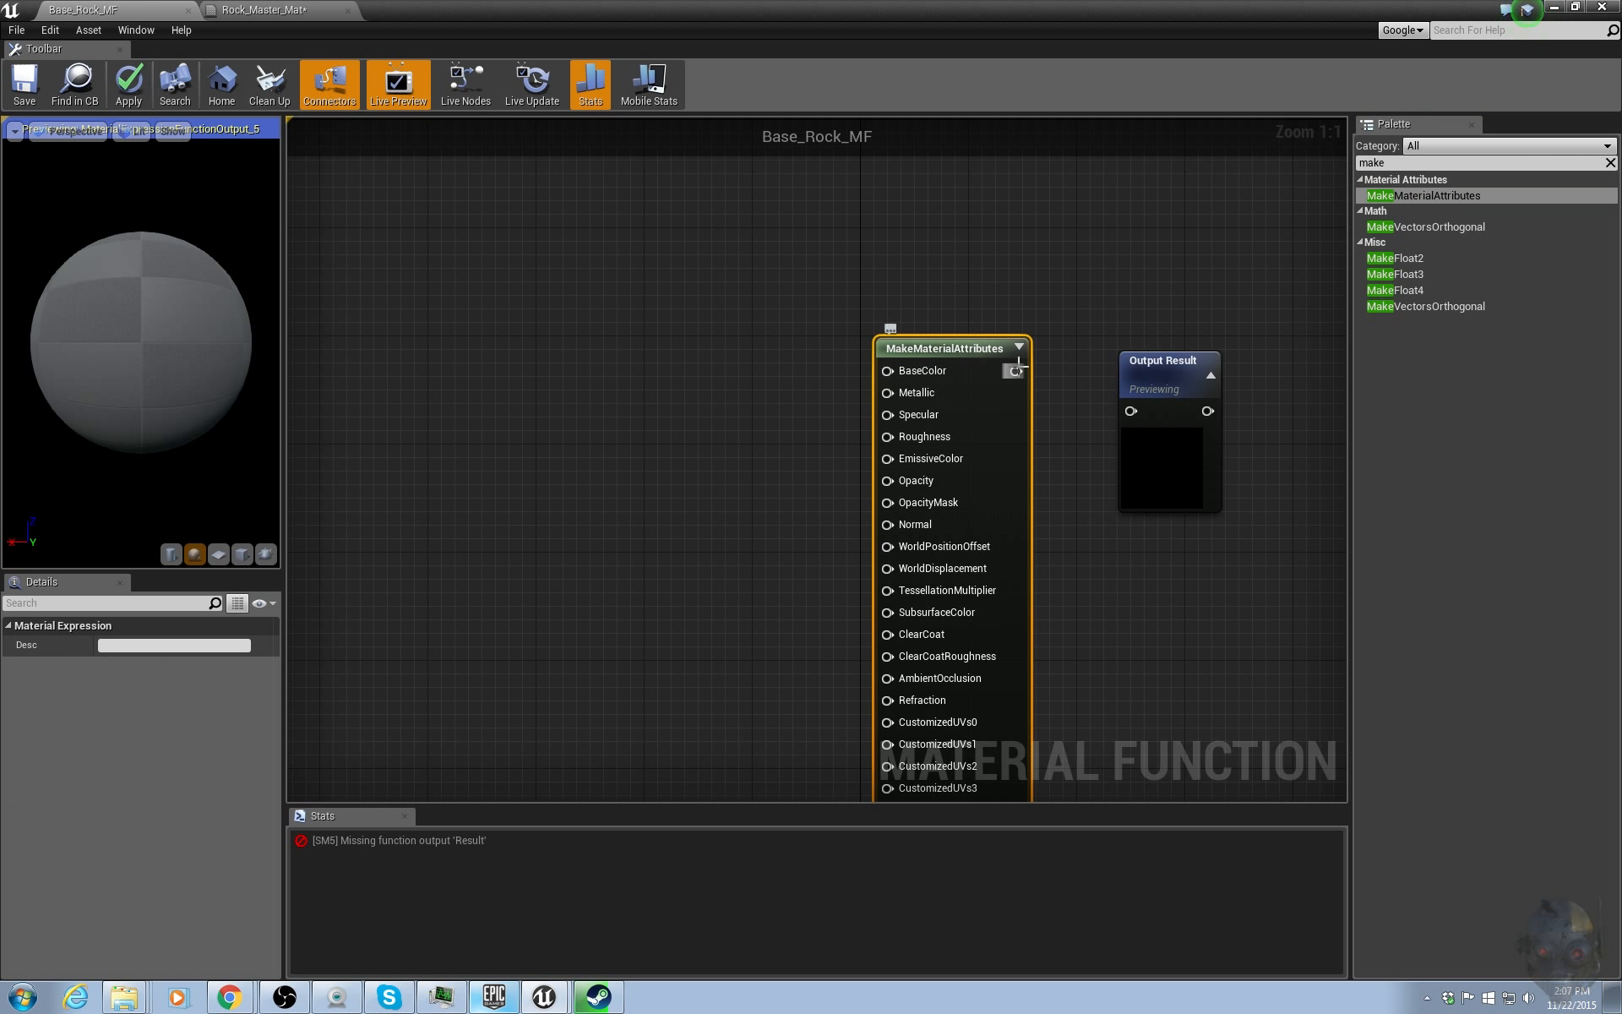
drag(1128, 407, 1130, 410)
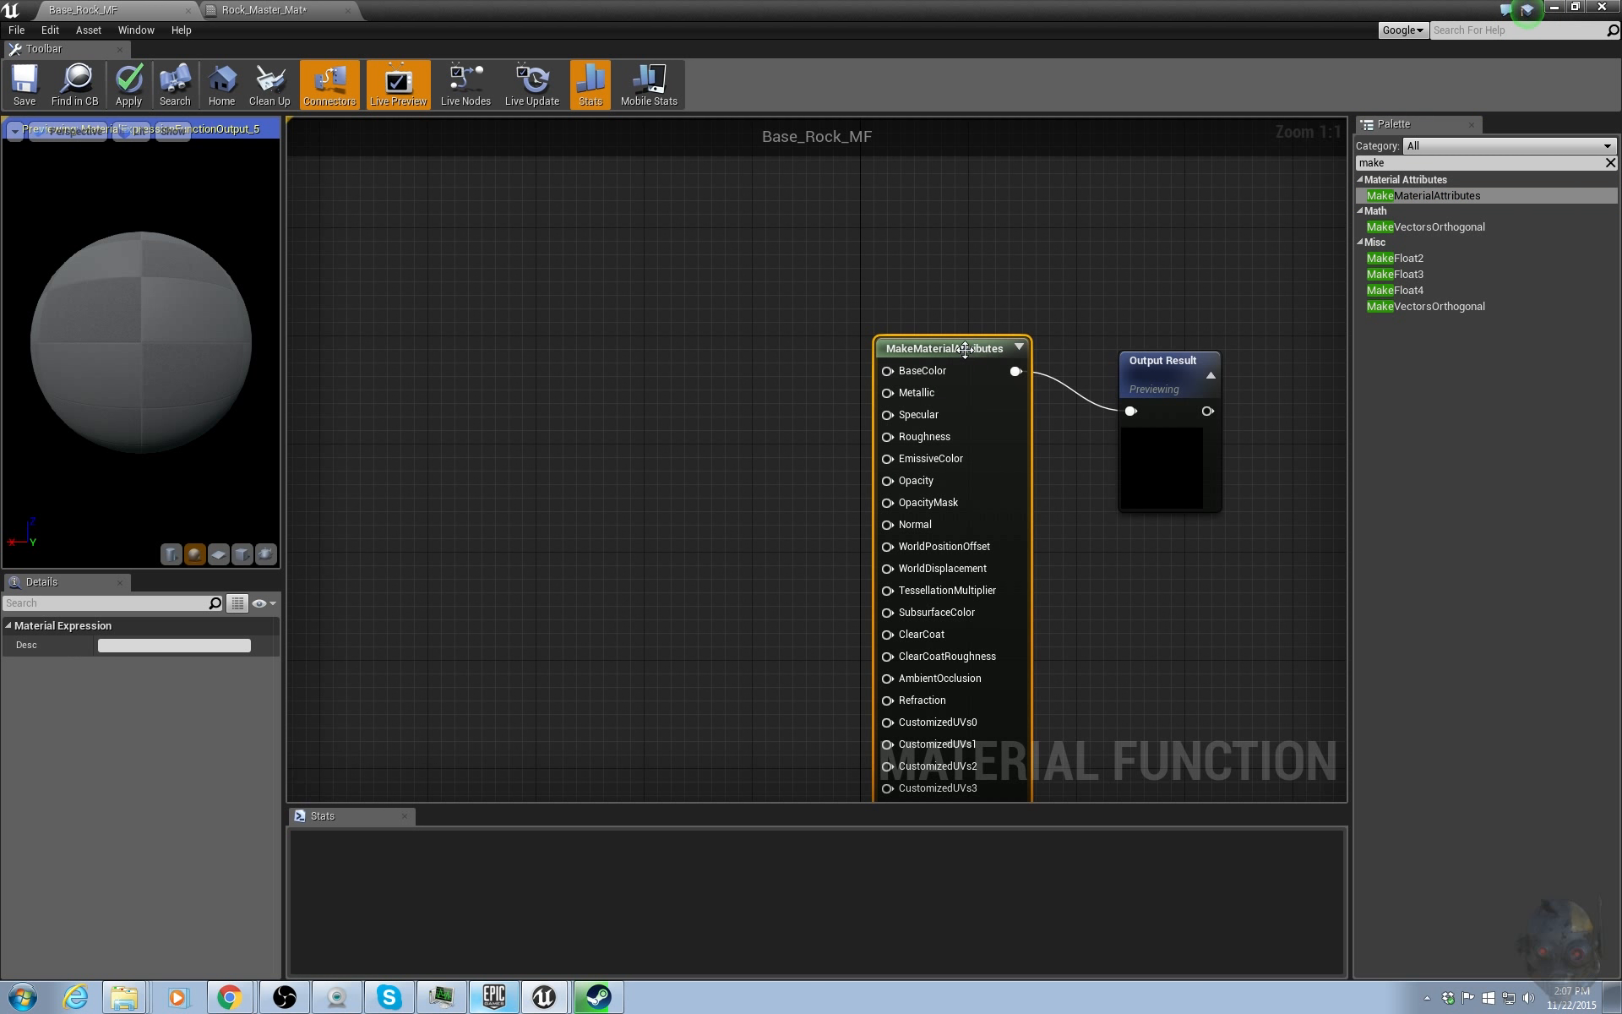
Arrange the MakeMaterialAttributes and Output Result nodes in the function graph.
drag(968, 350, 995, 390)
right_drag(890, 283, 953, 227)
scroll(953, 227, down, 2)
right_drag(906, 421, 867, 411)
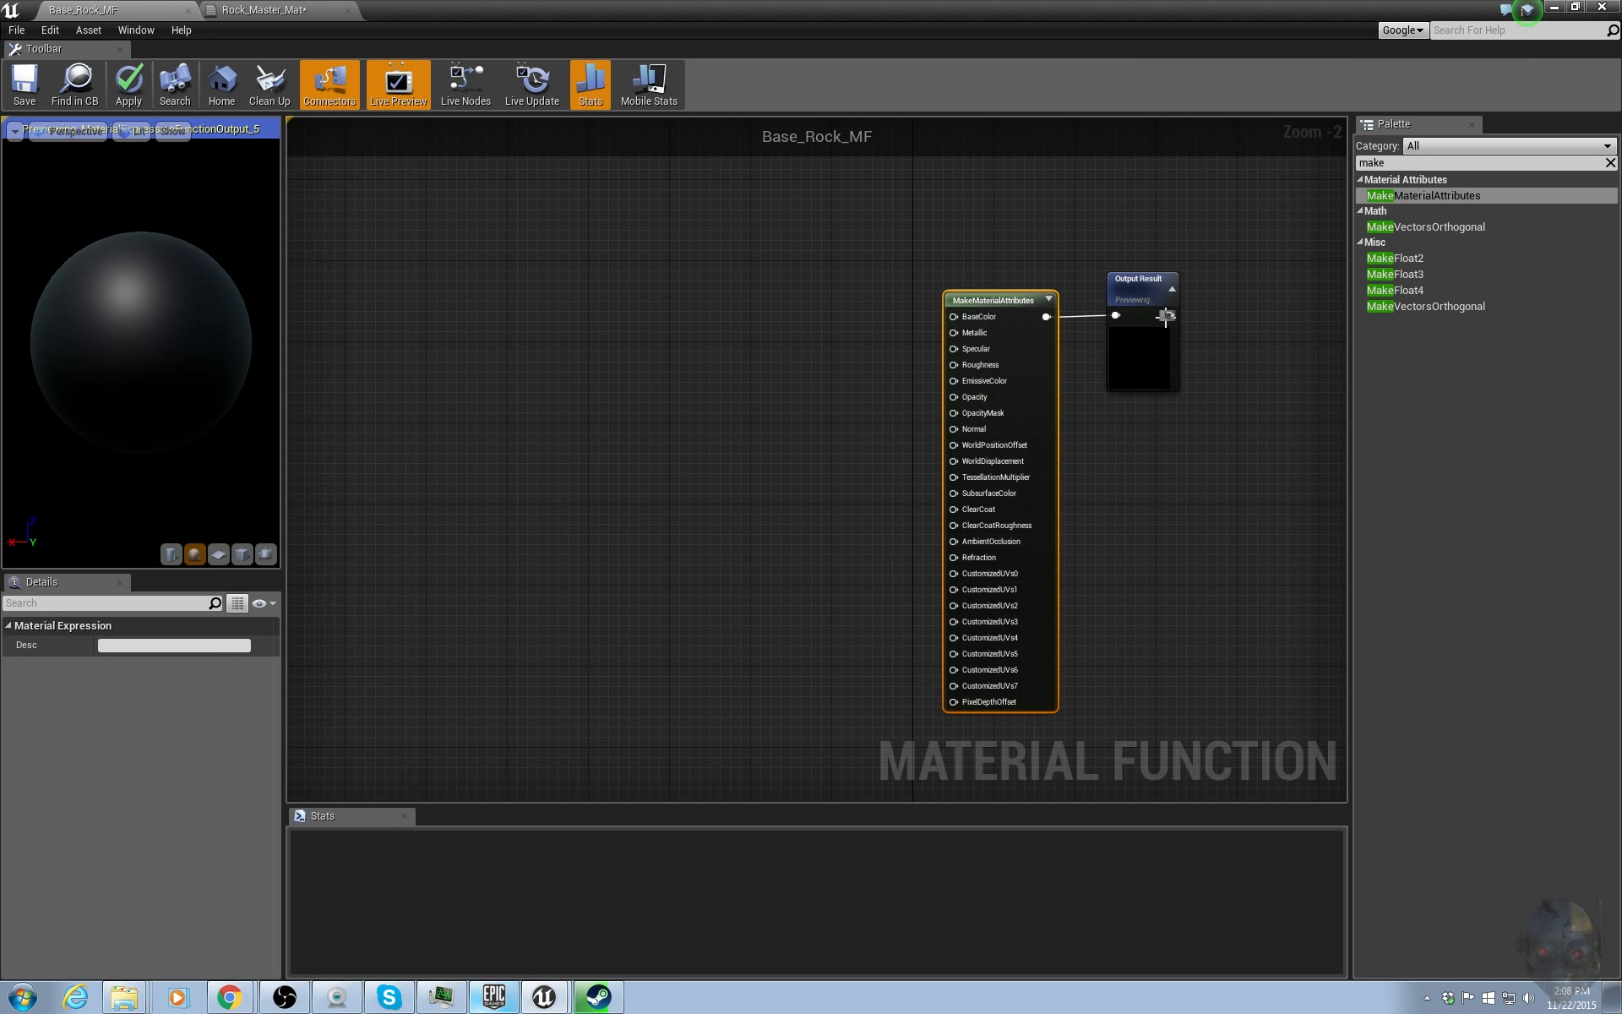
scroll(1157, 315, up, 2)
drag(975, 294, 934, 227)
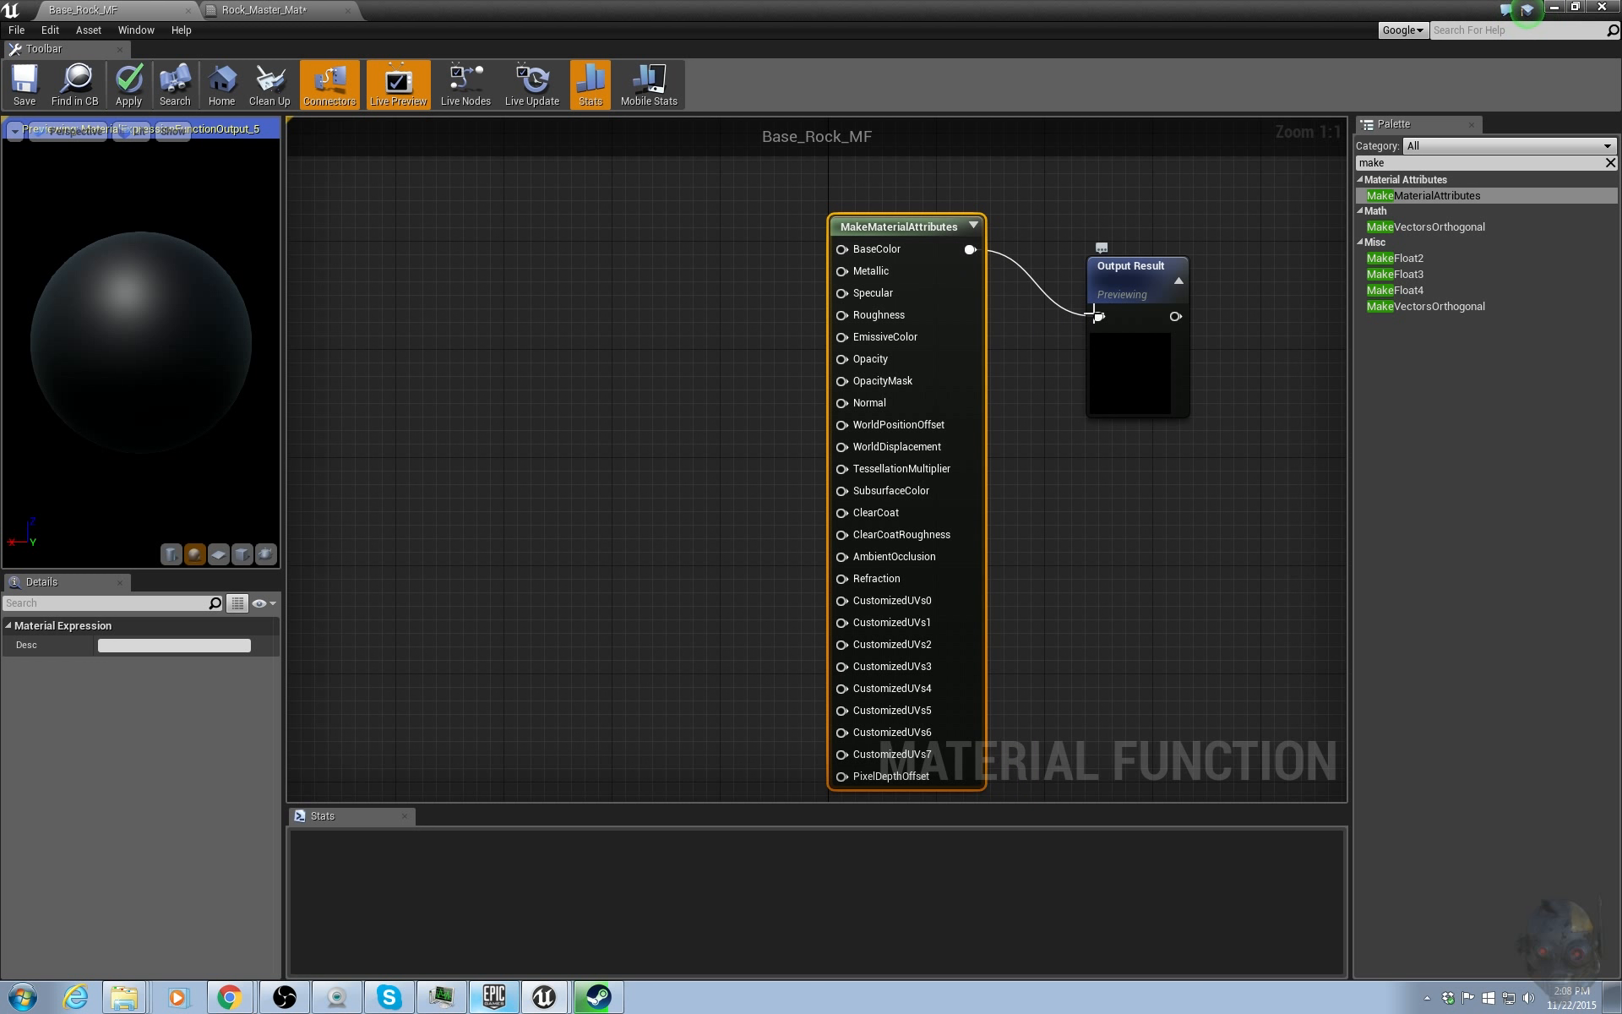
drag(944, 232, 998, 300)
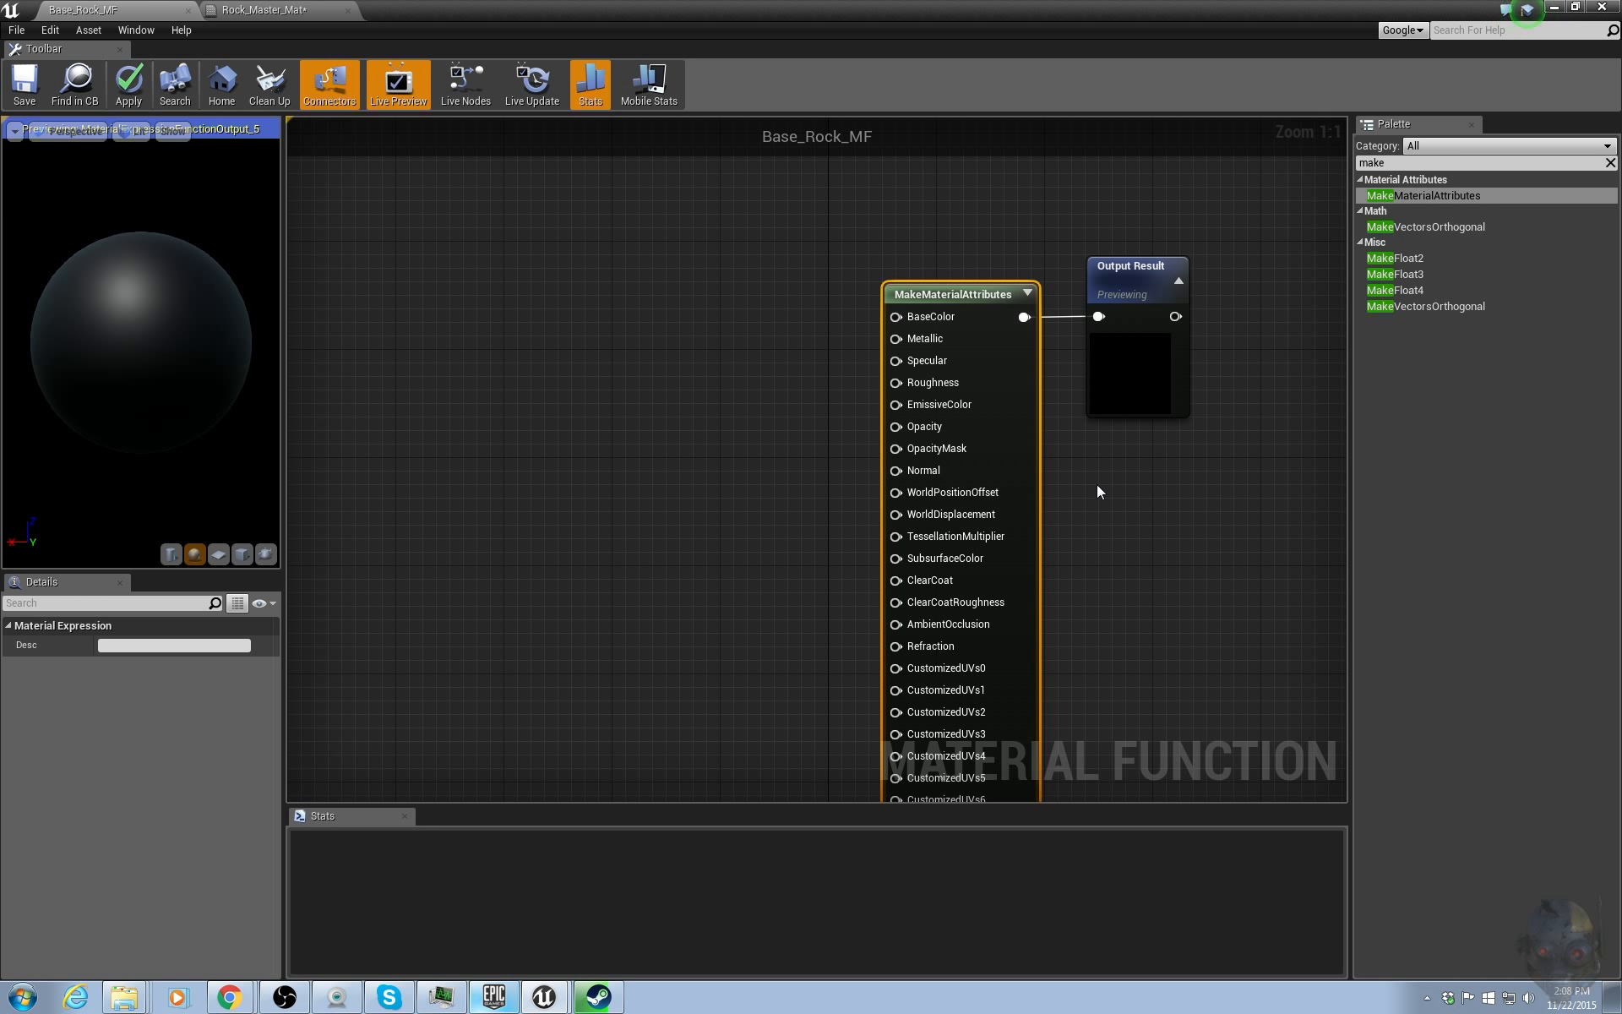
scroll(1157, 498, down, 1)
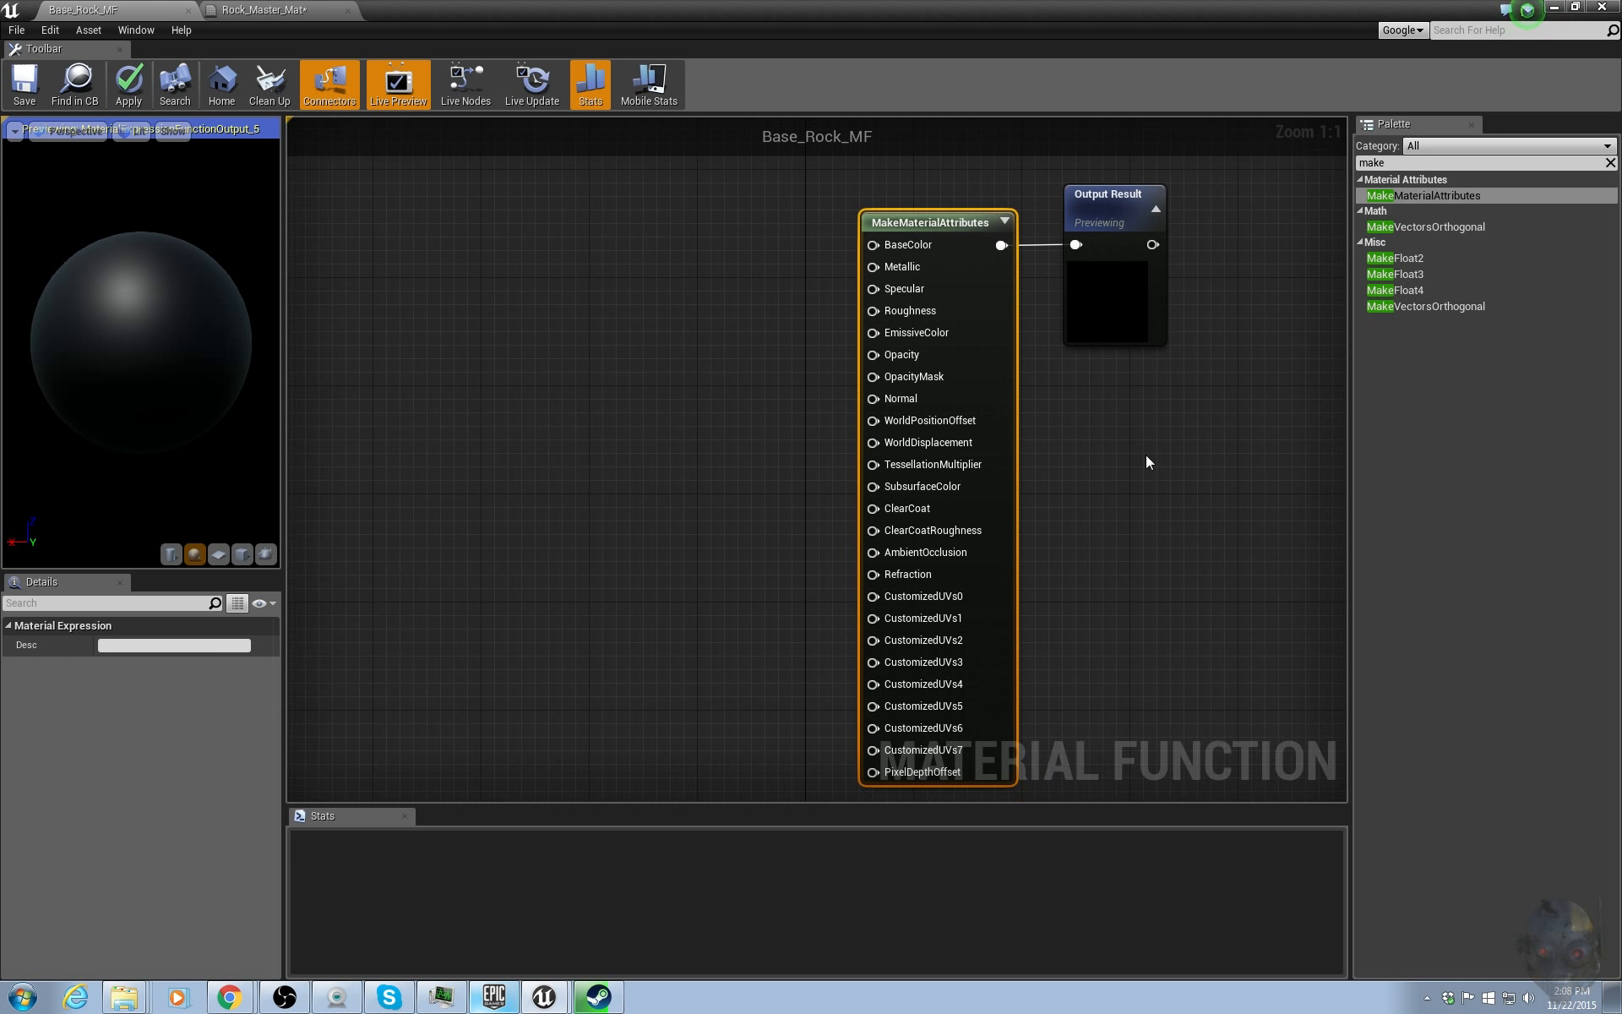
right_drag(1145, 454, 1194, 457)
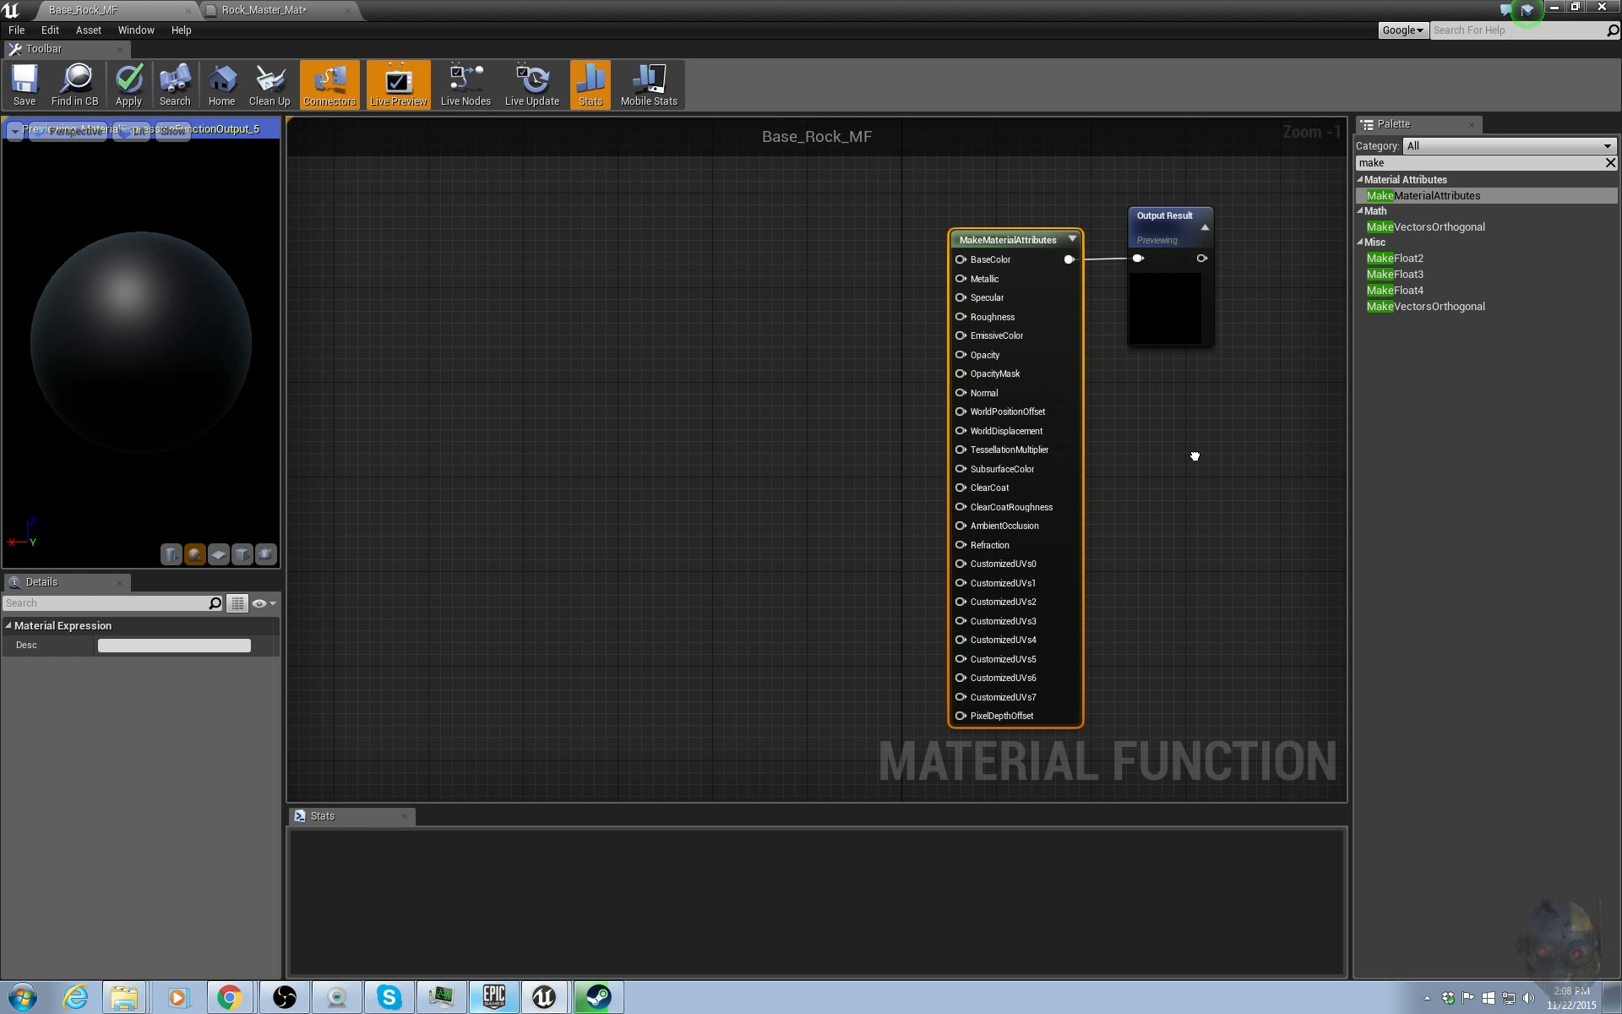
right_drag(1194, 456, 1089, 465)
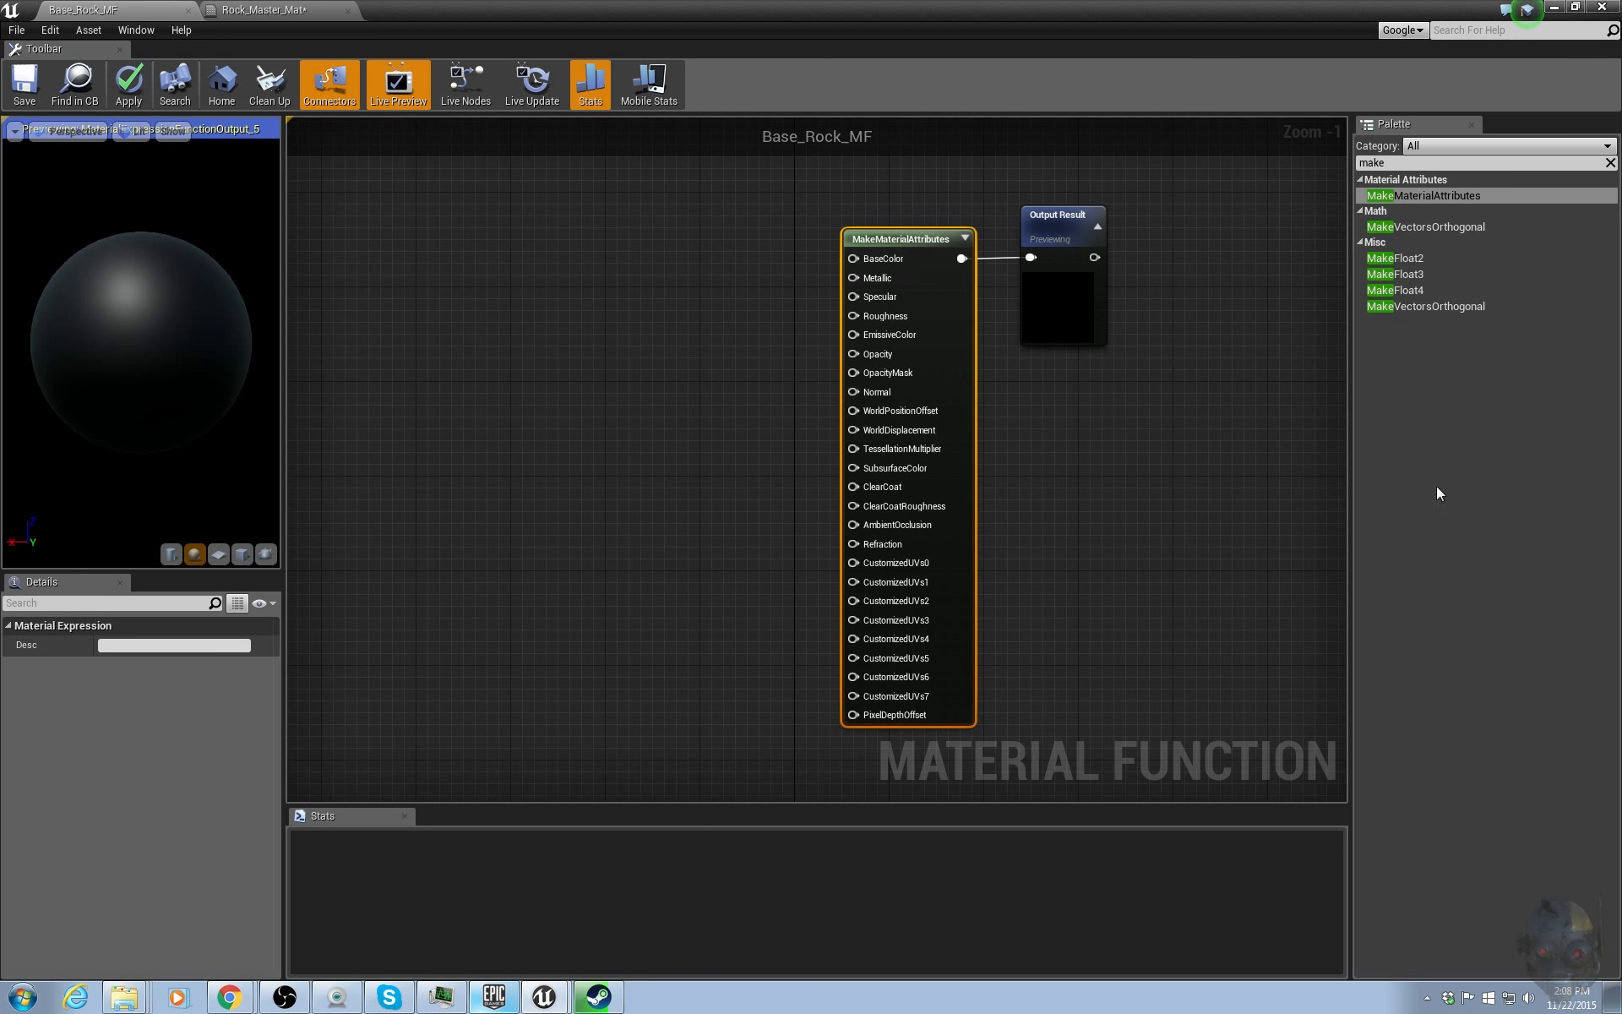
right_drag(666, 372, 796, 355)
click(794, 361)
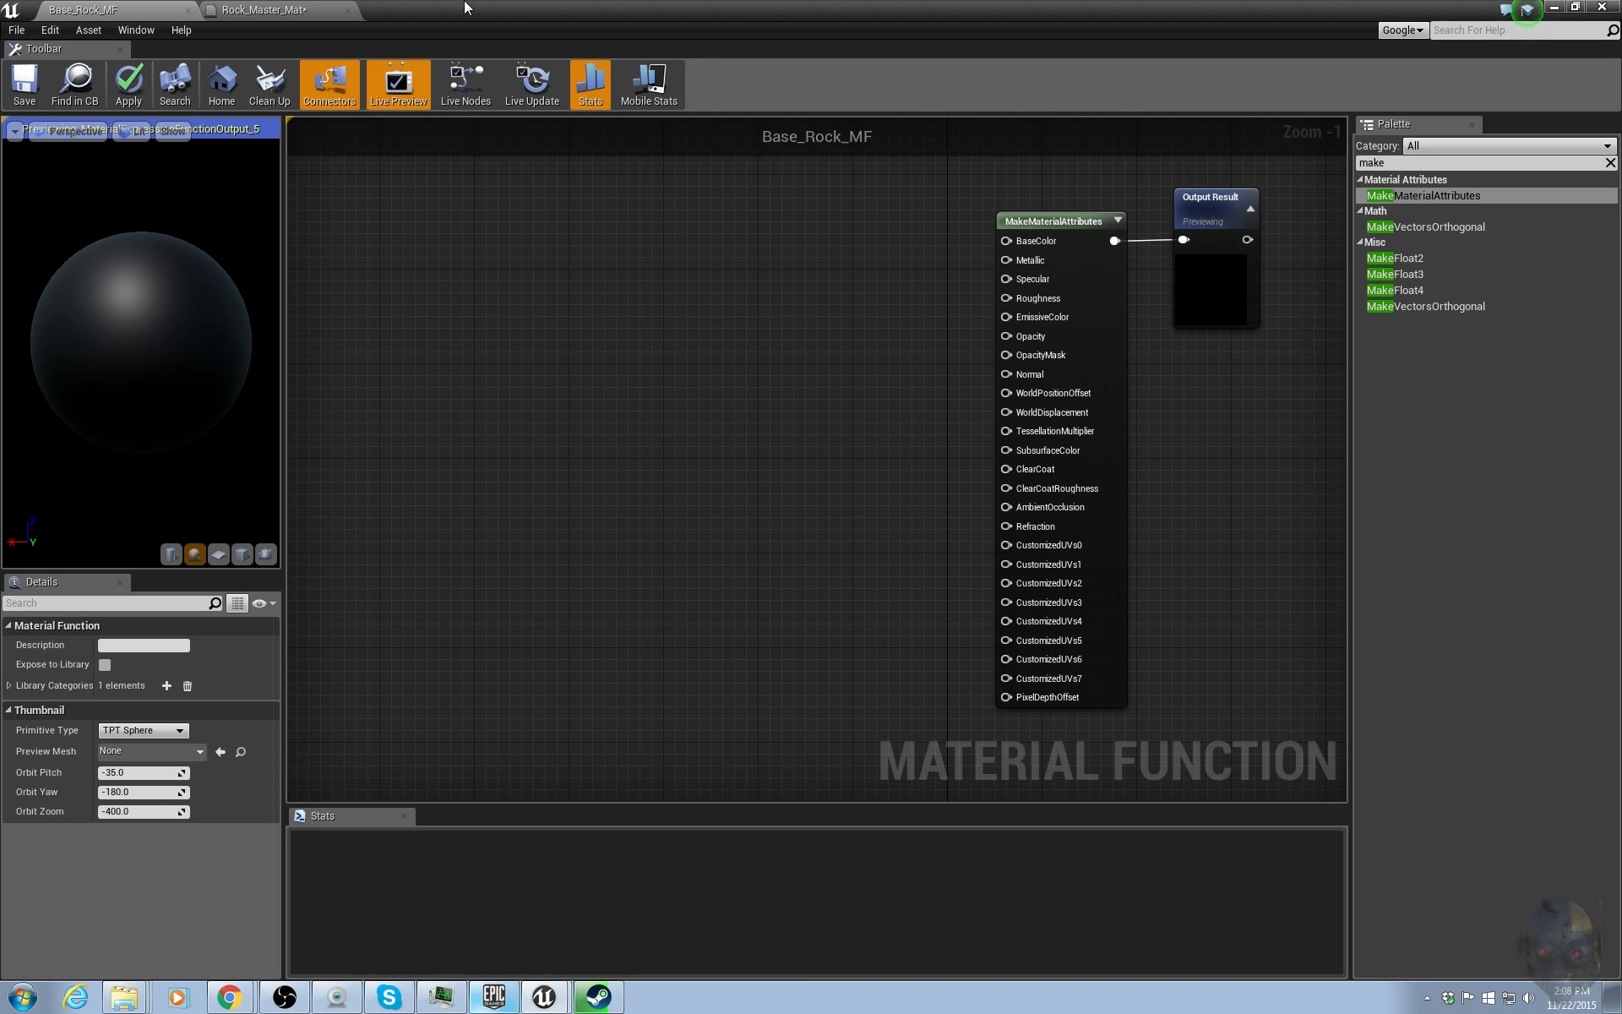
Bring the T_Rock_Basalt_D, T_RockMesh_M, T_RockMesh_N and T_Detail_Rocky_N textures from the Textures folder into the function graph.
drag(460, 4, 1555, 58)
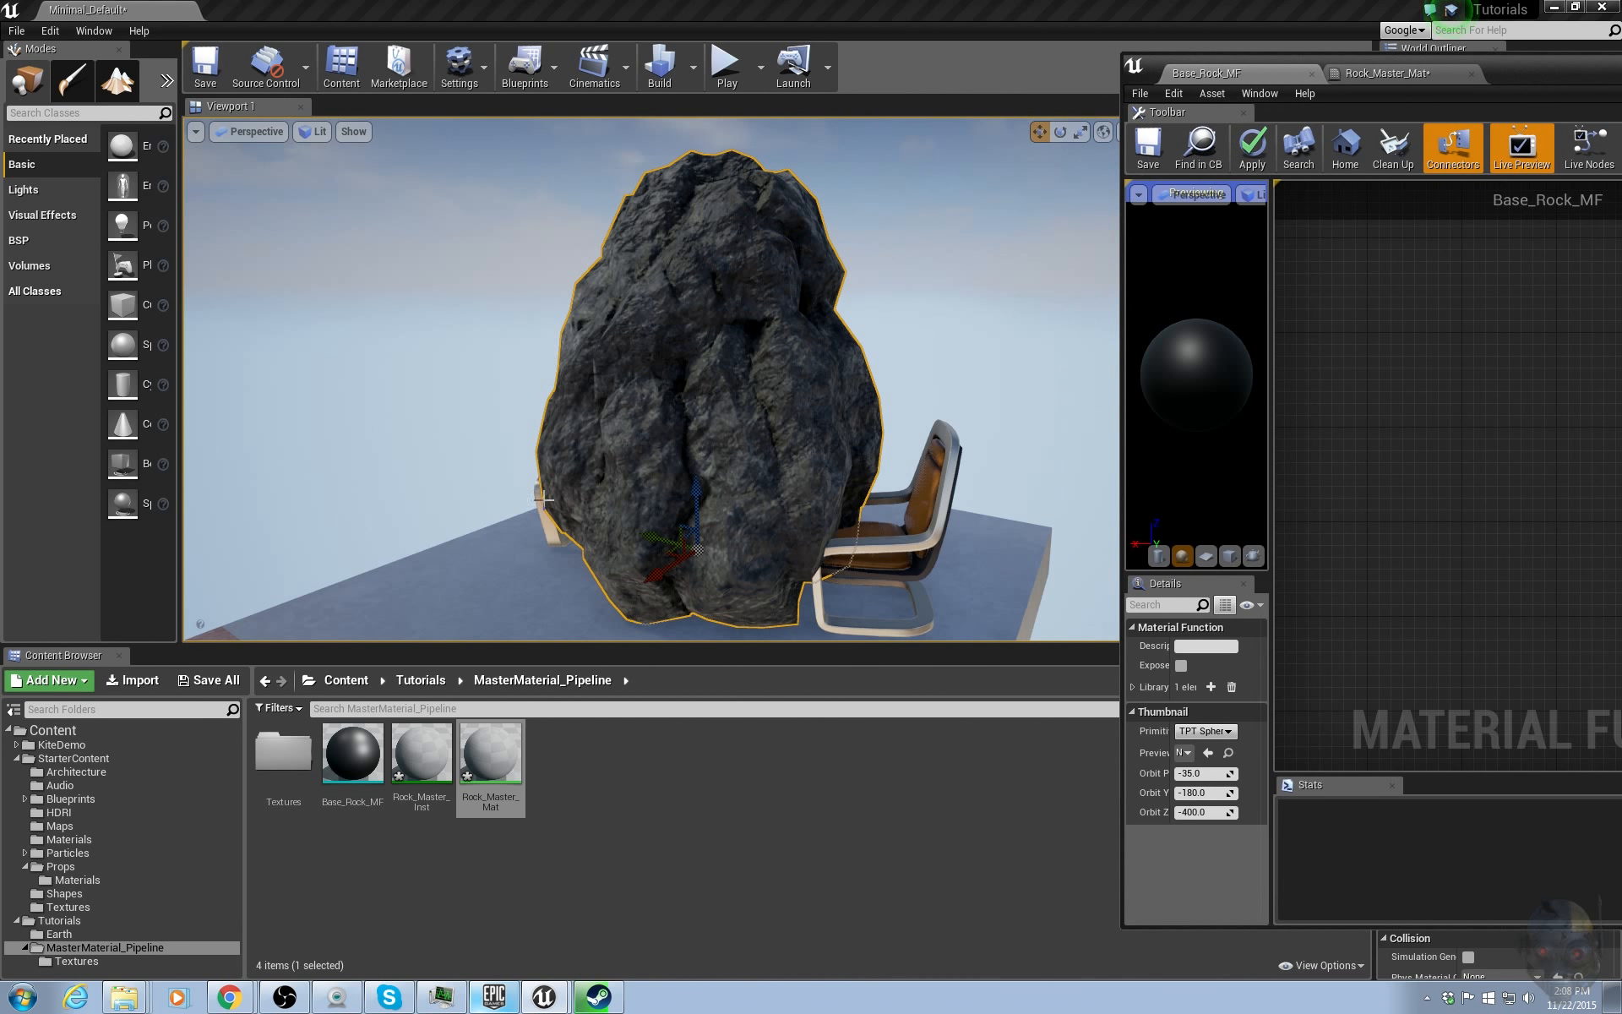
click(285, 760)
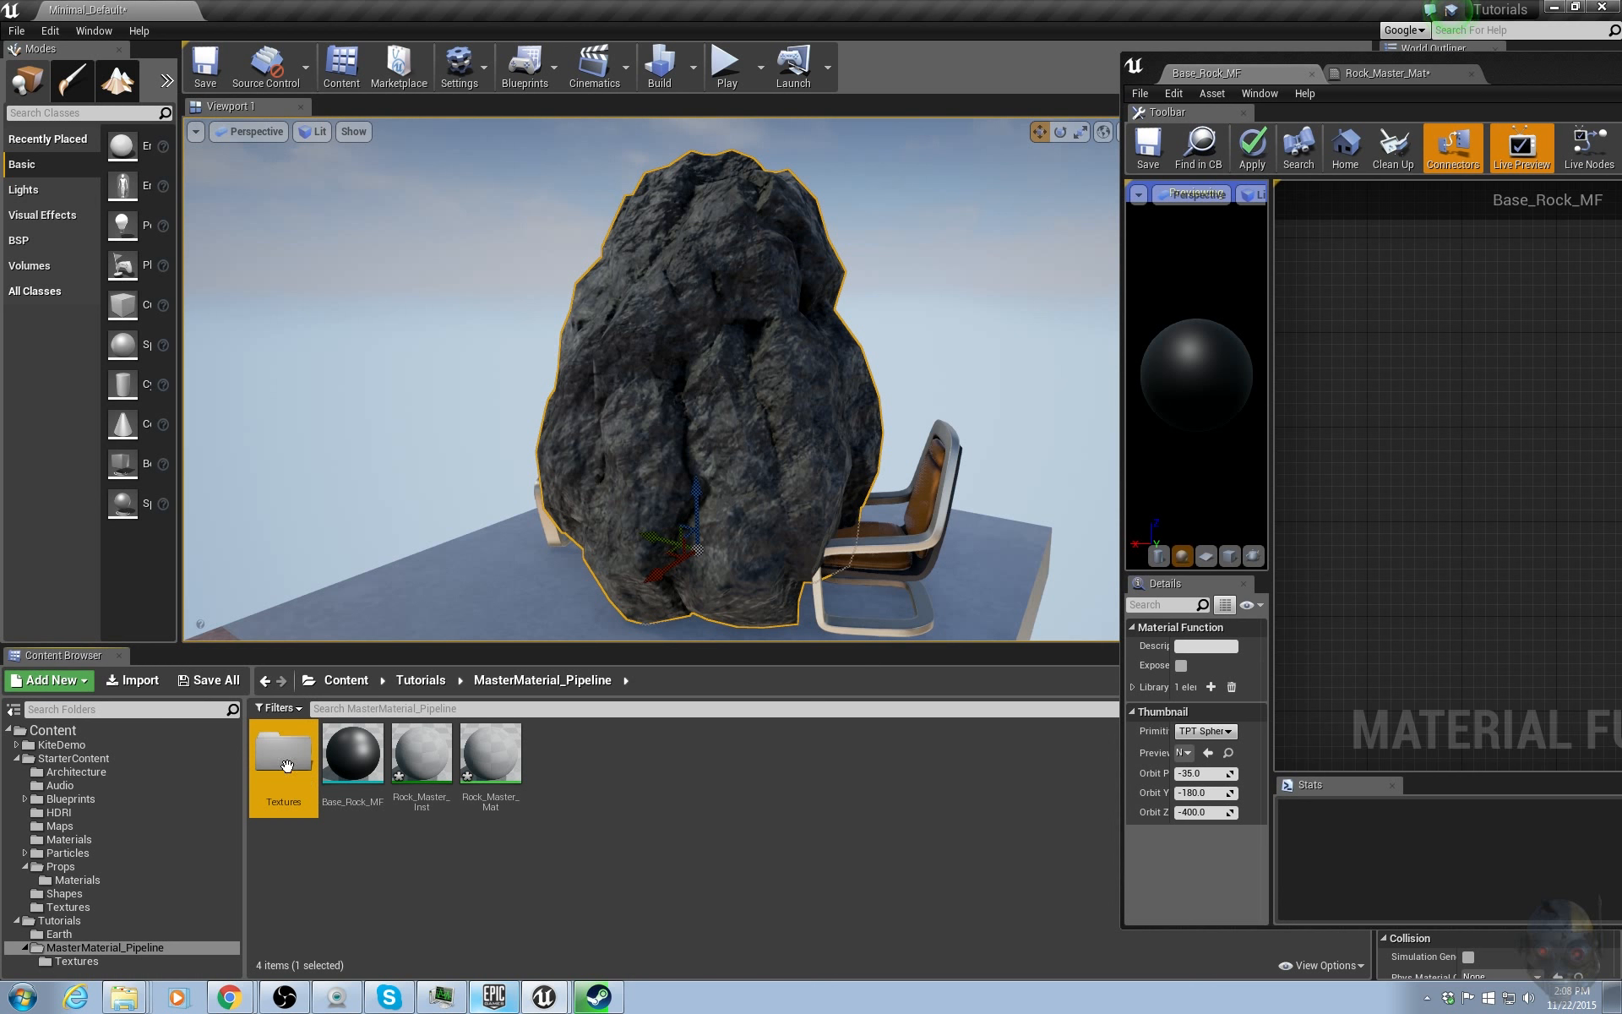
double_click(273, 753)
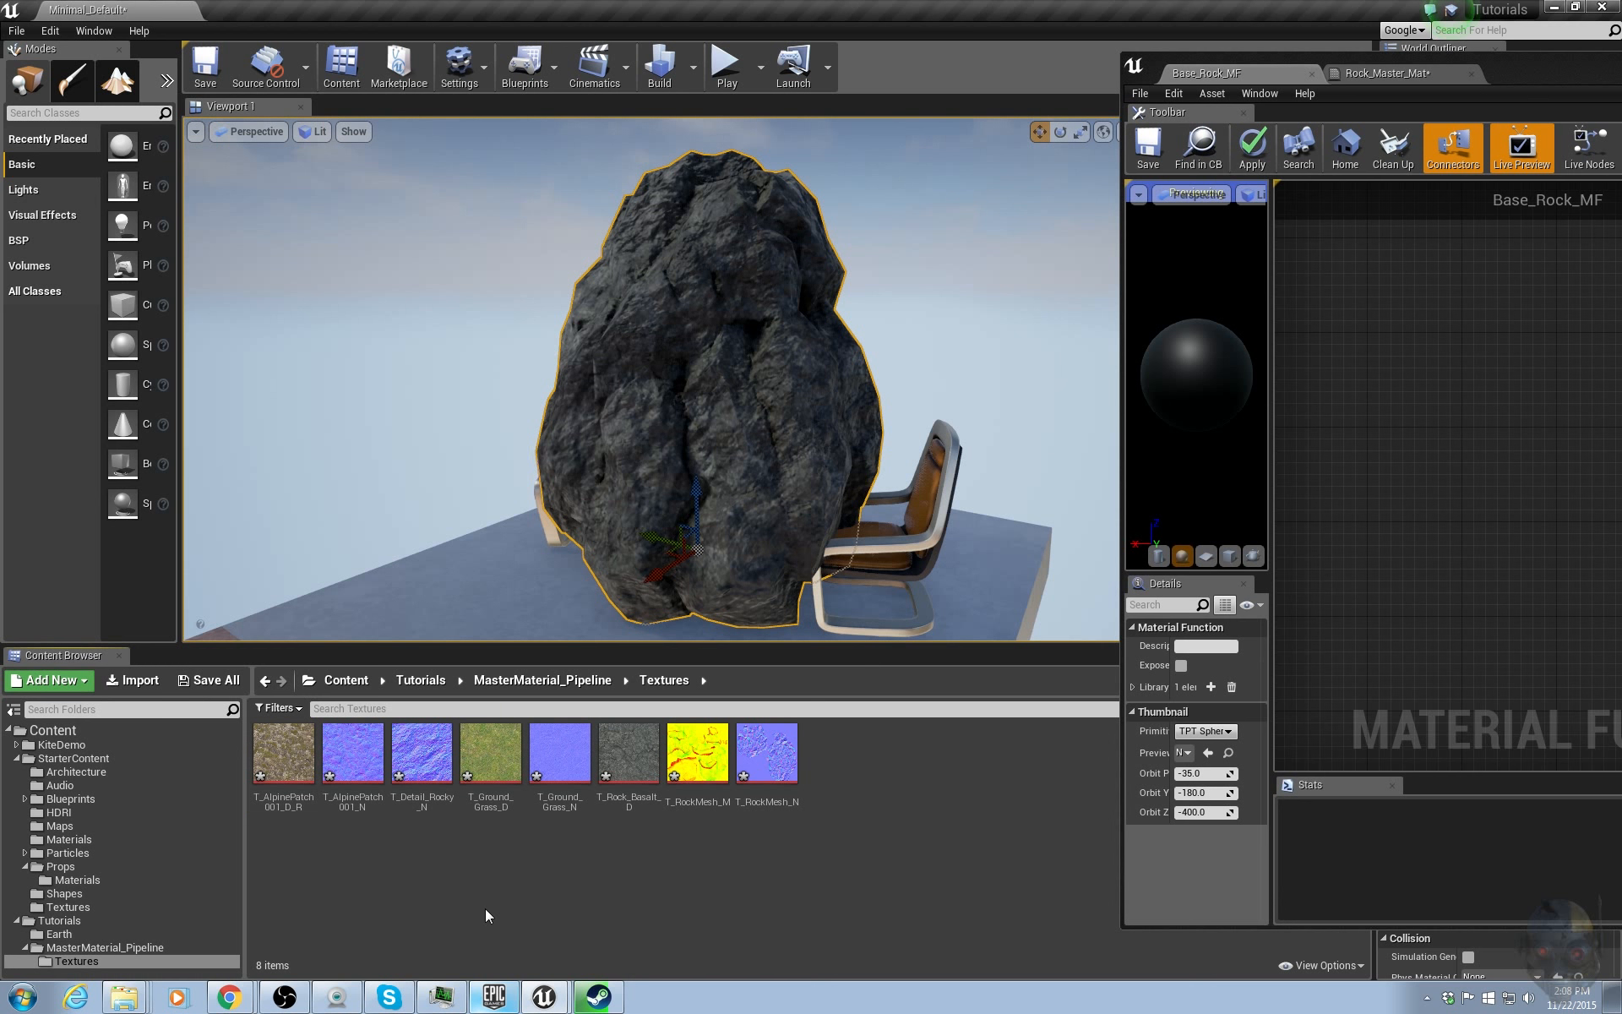
click(625, 760)
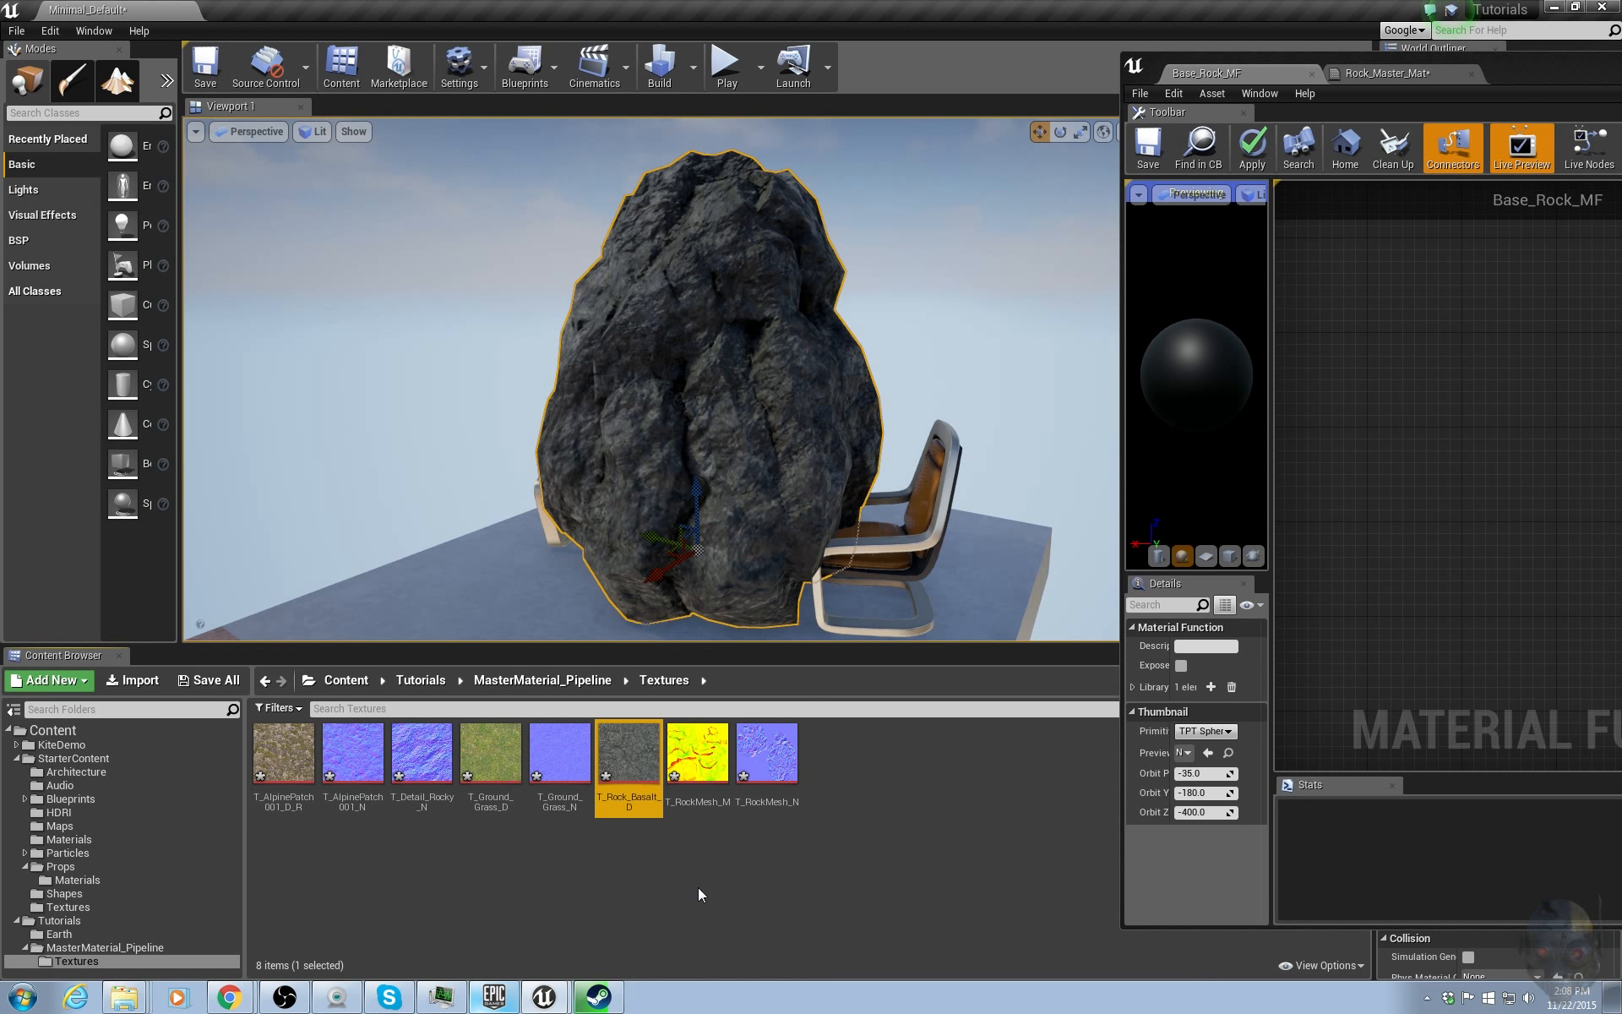
ctrl+click(708, 753)
ctrl+click(766, 752)
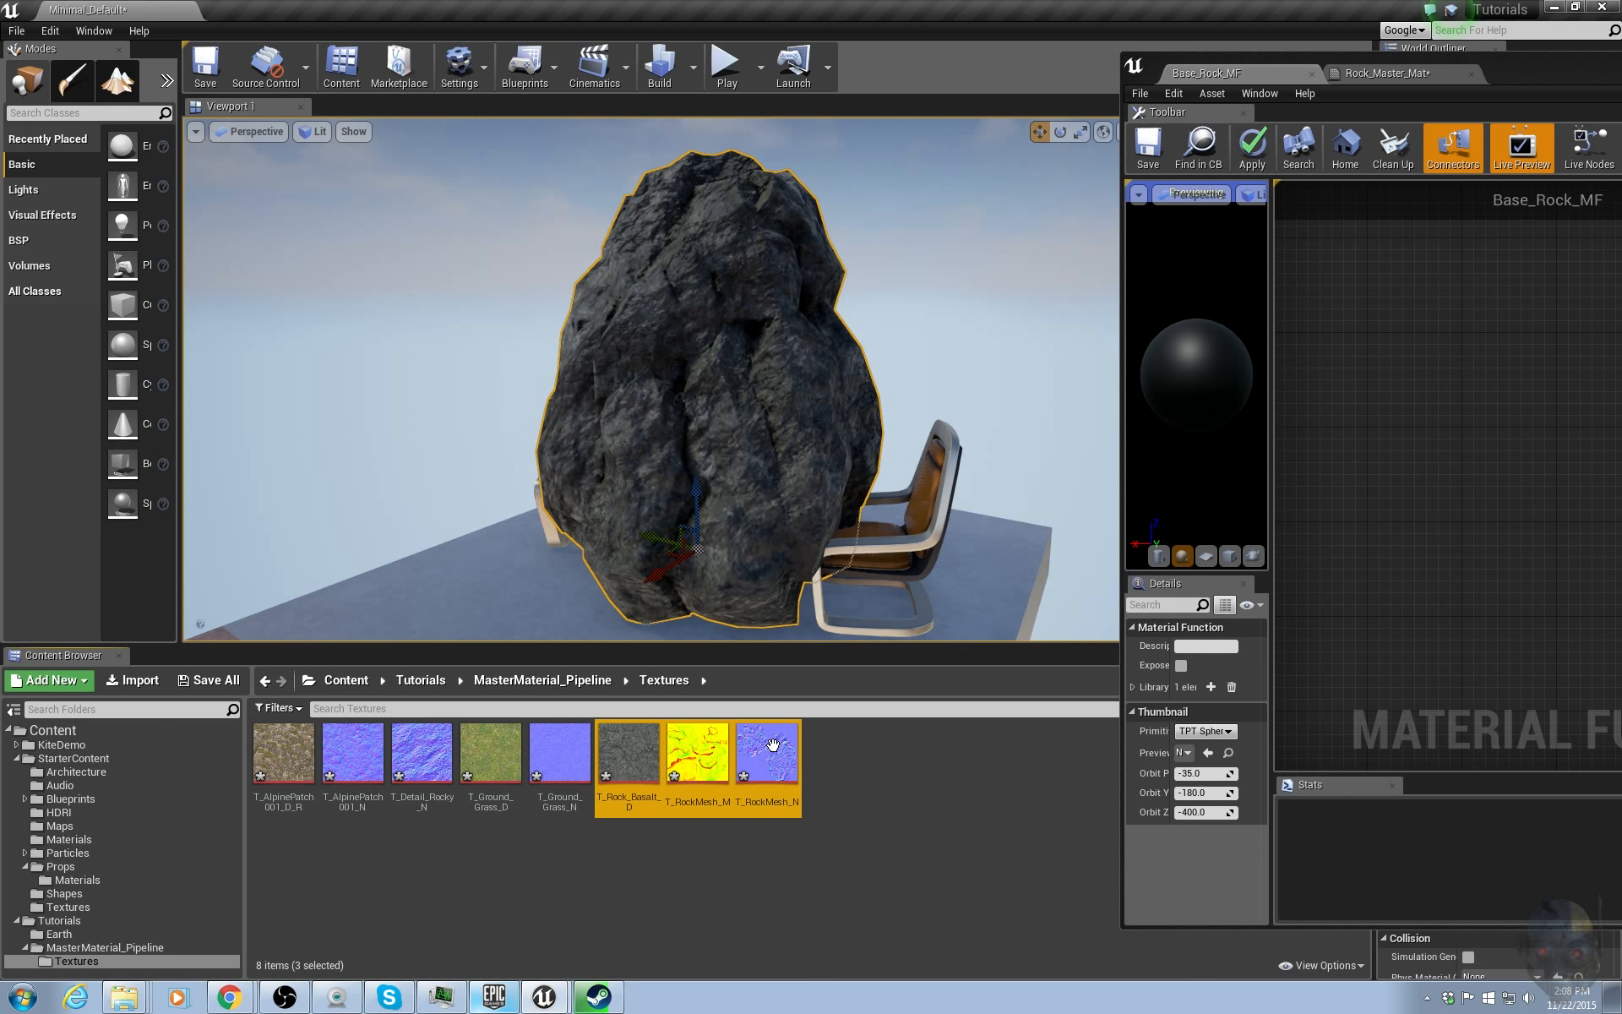
ctrl+click(423, 752)
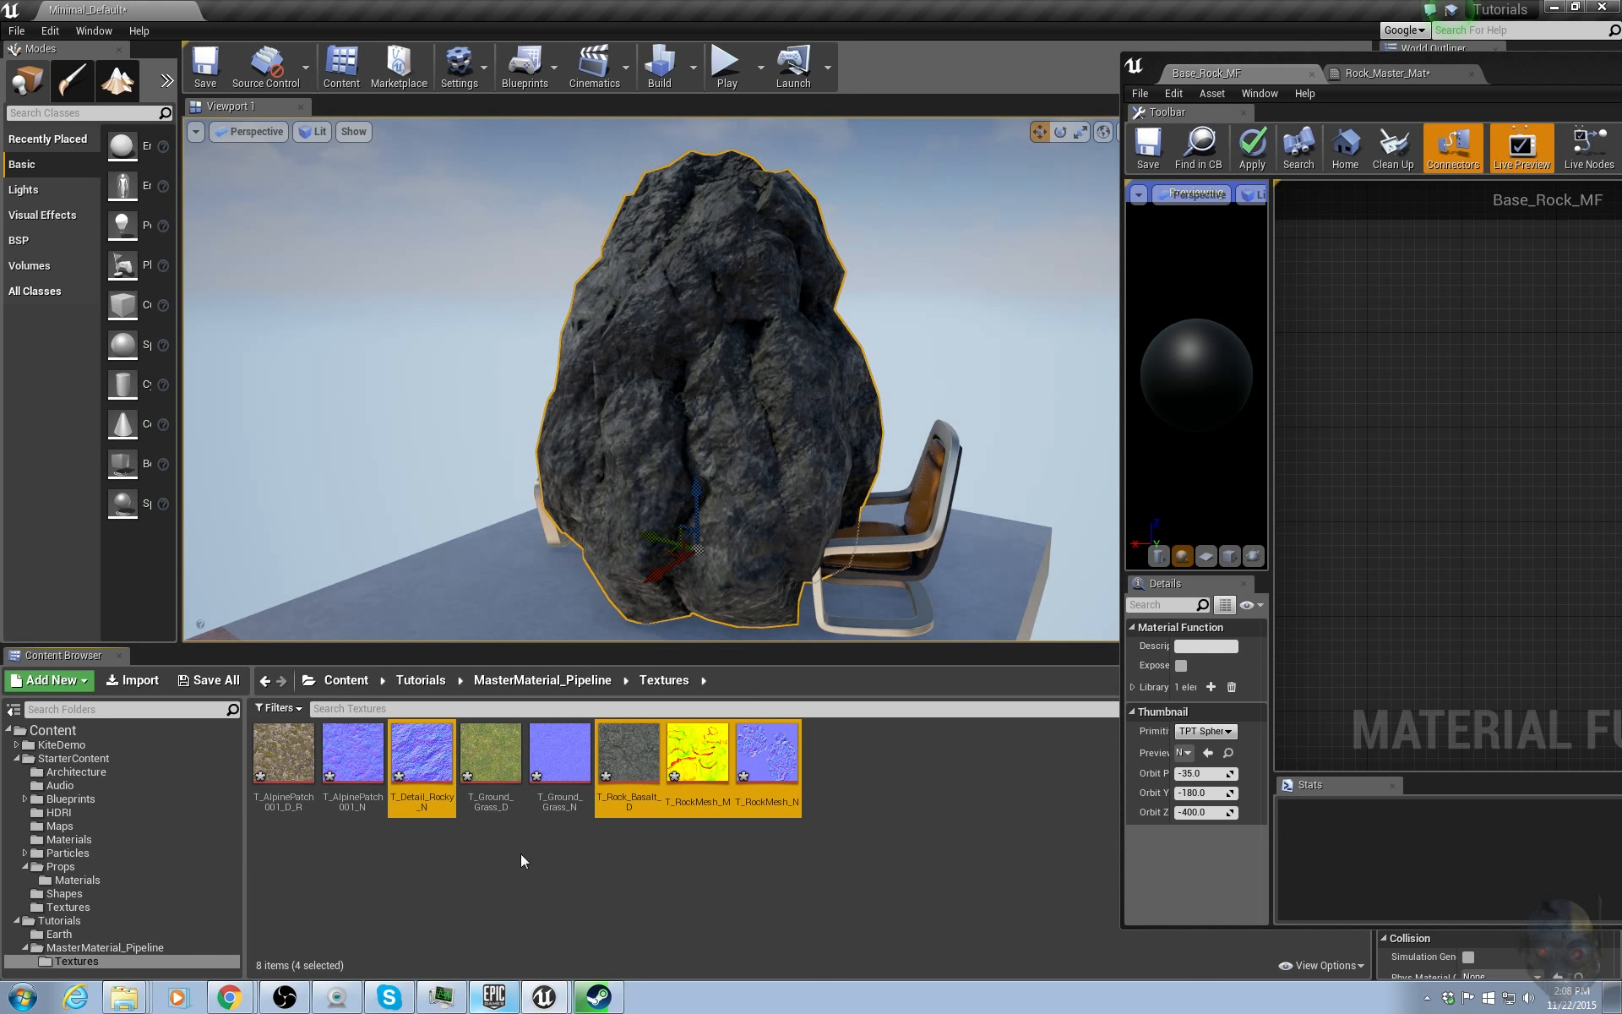
drag(1504, 489, 1478, 500)
drag(1554, 88, 803, 139)
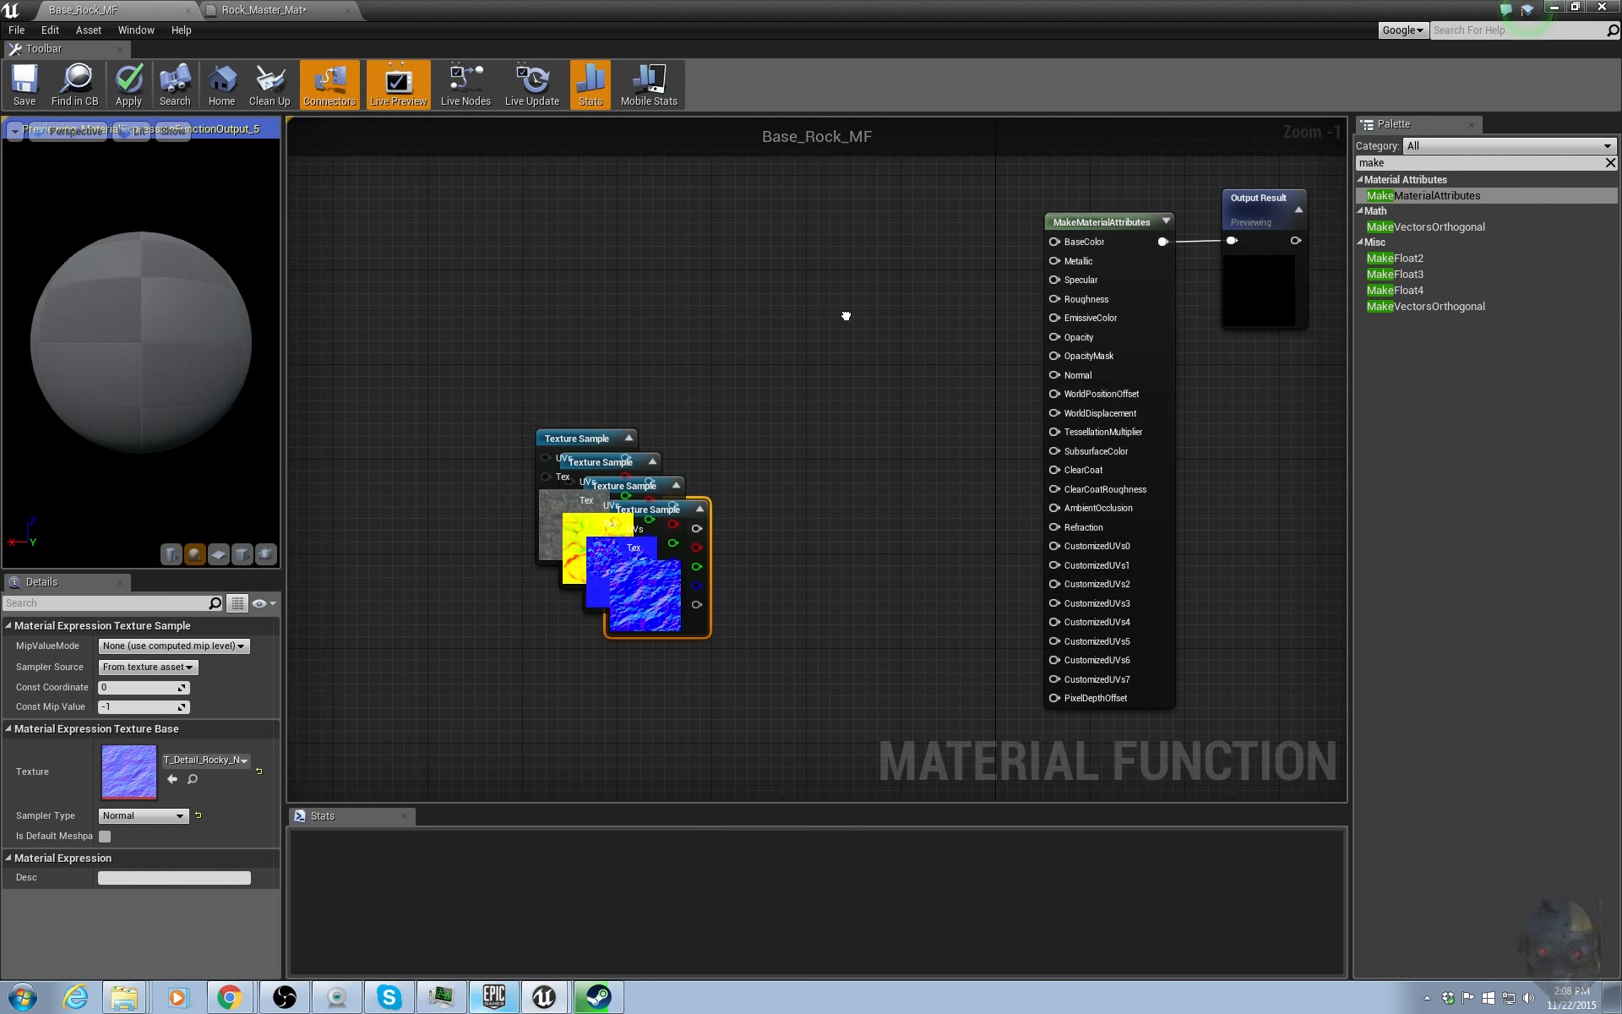
Spread the four new texture sample nodes apart in the function graph.
right_drag(845, 315, 928, 321)
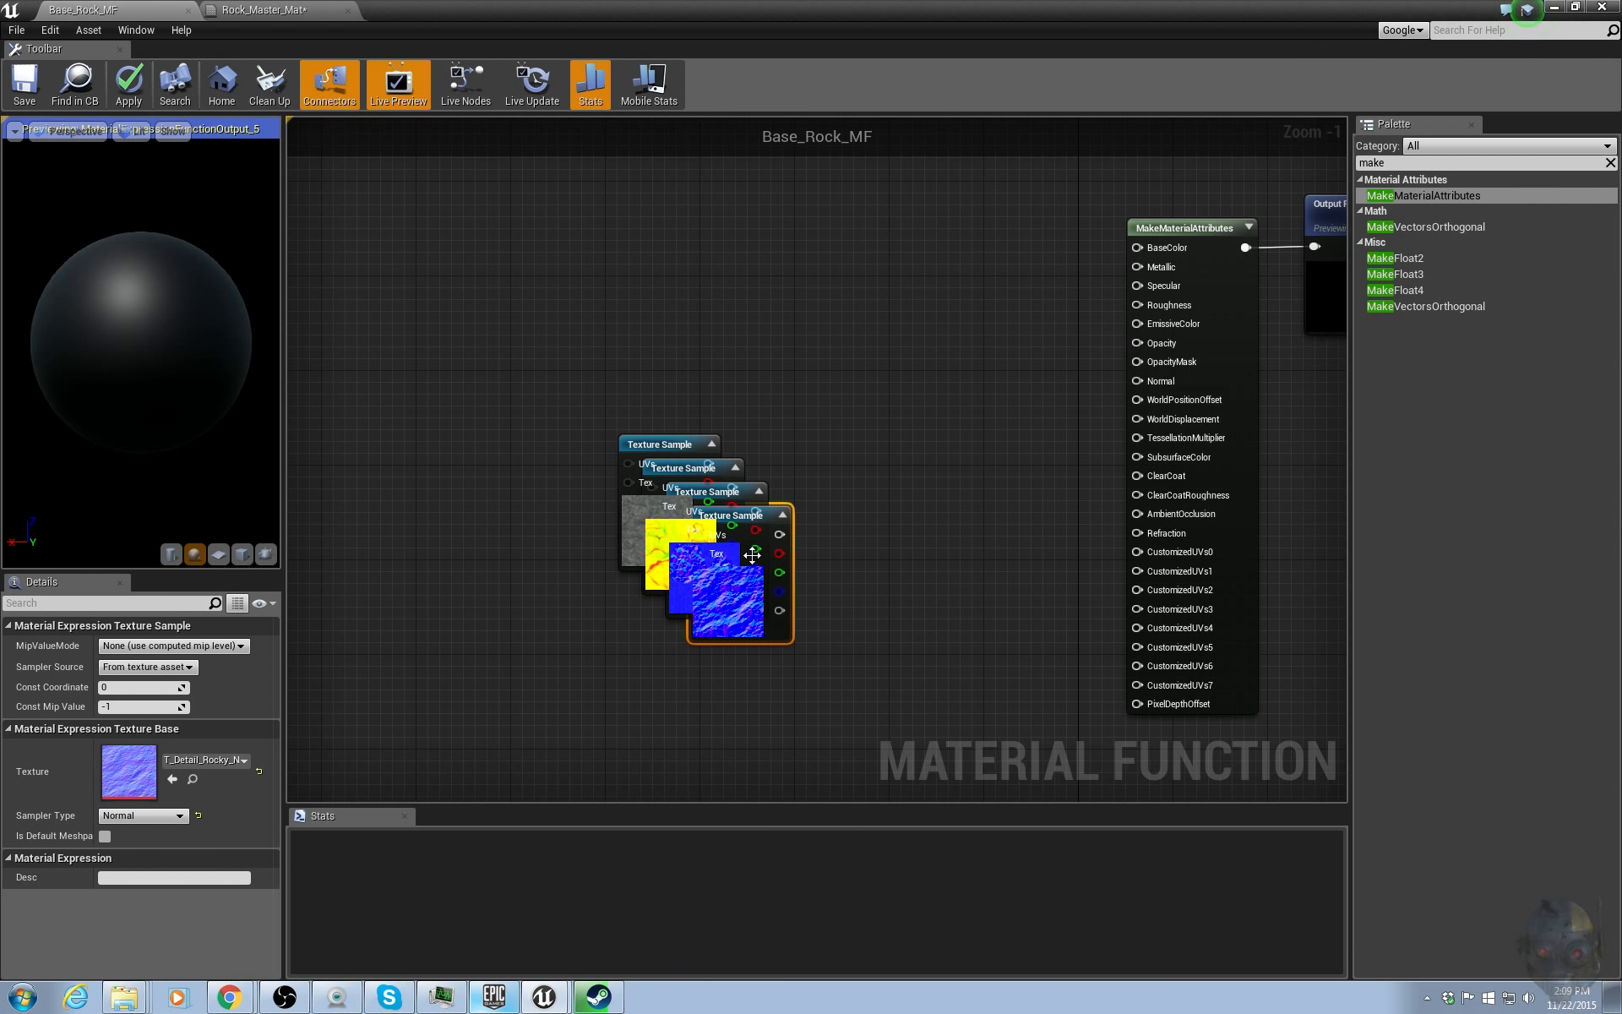
drag(764, 583, 552, 676)
drag(698, 597, 492, 715)
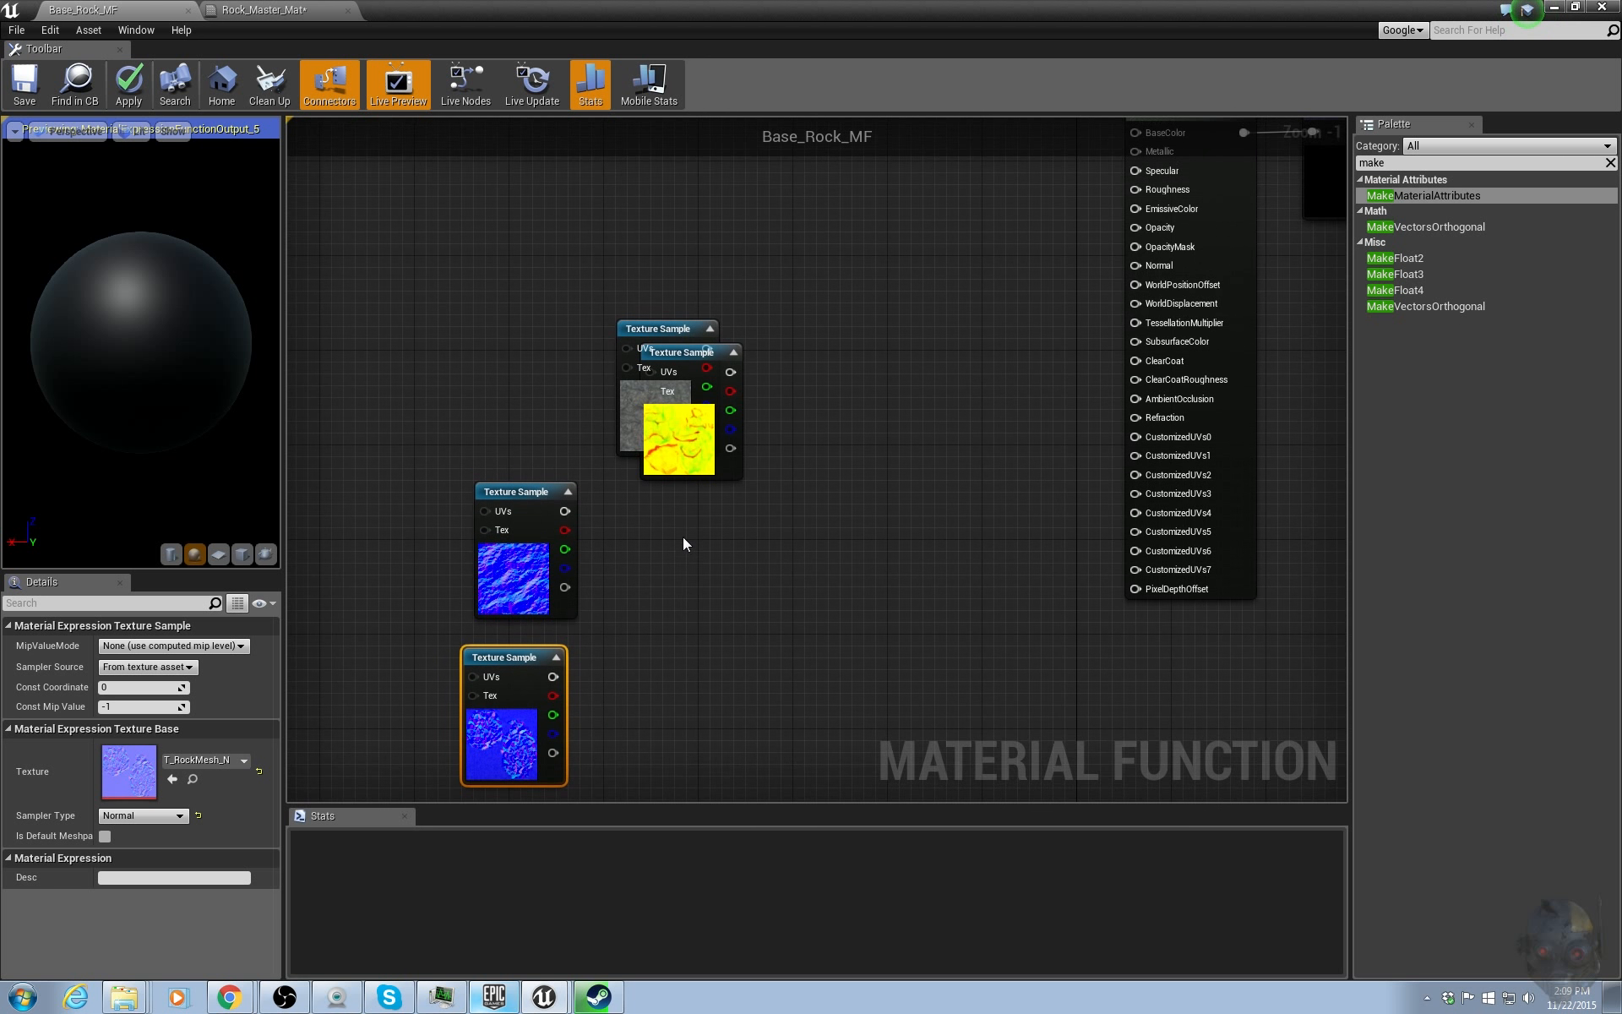
drag(684, 436, 531, 357)
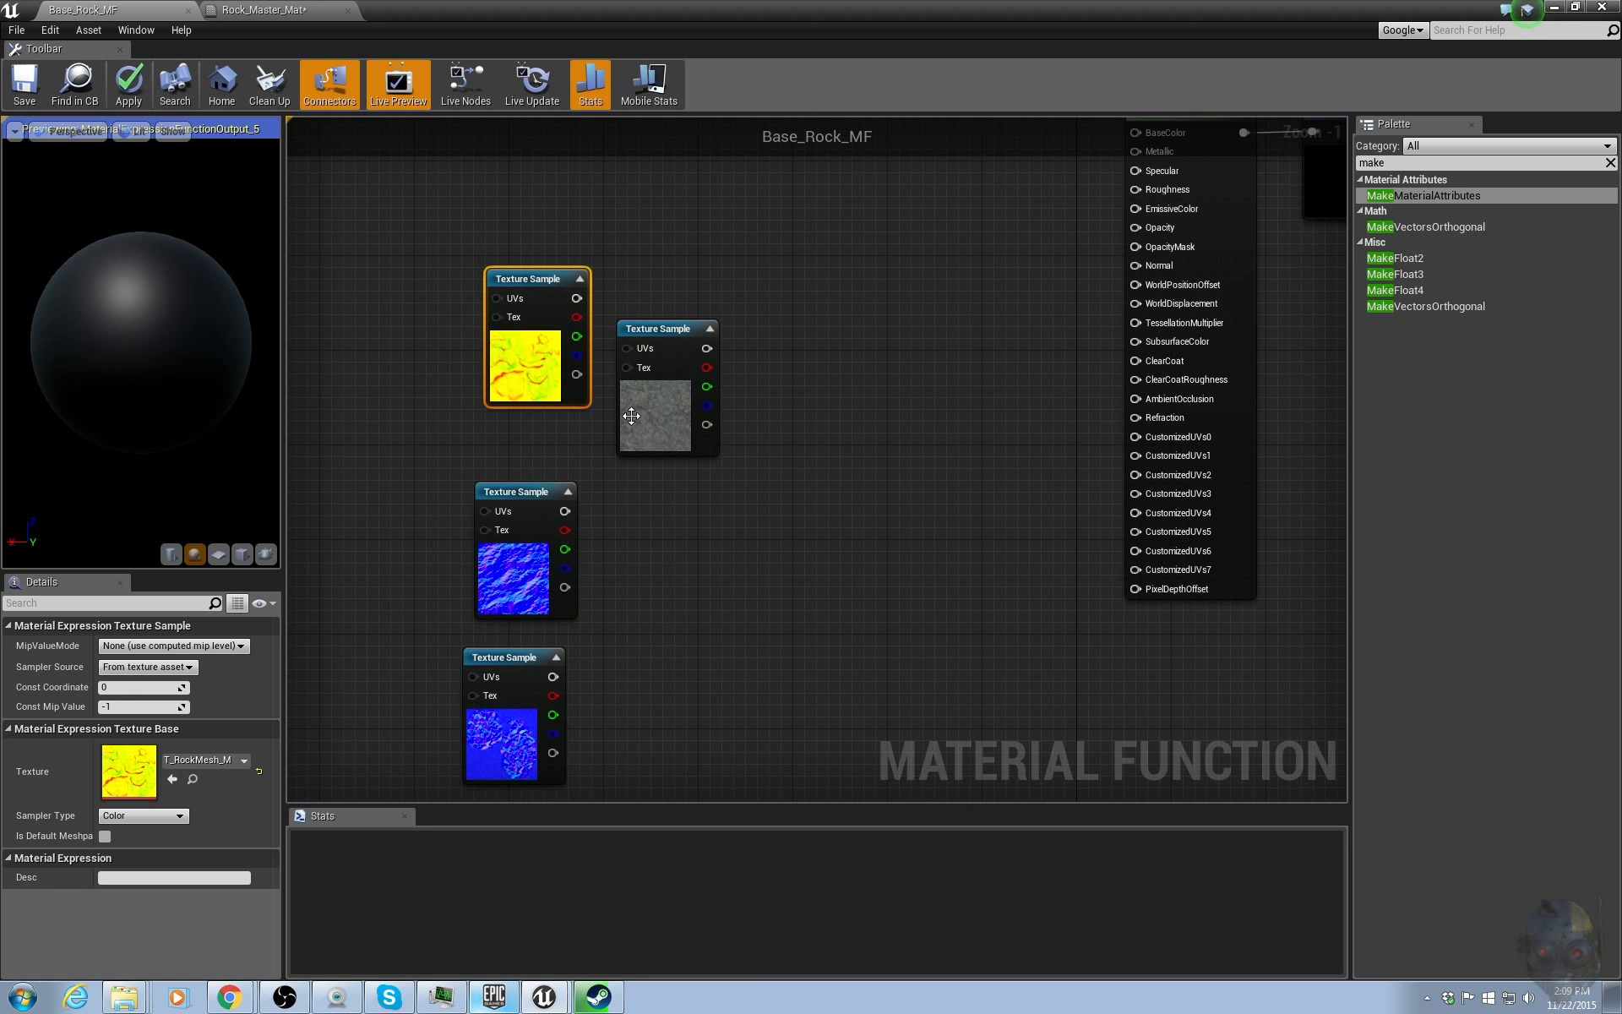
drag(629, 408, 505, 167)
click(758, 333)
right_drag(831, 355, 788, 383)
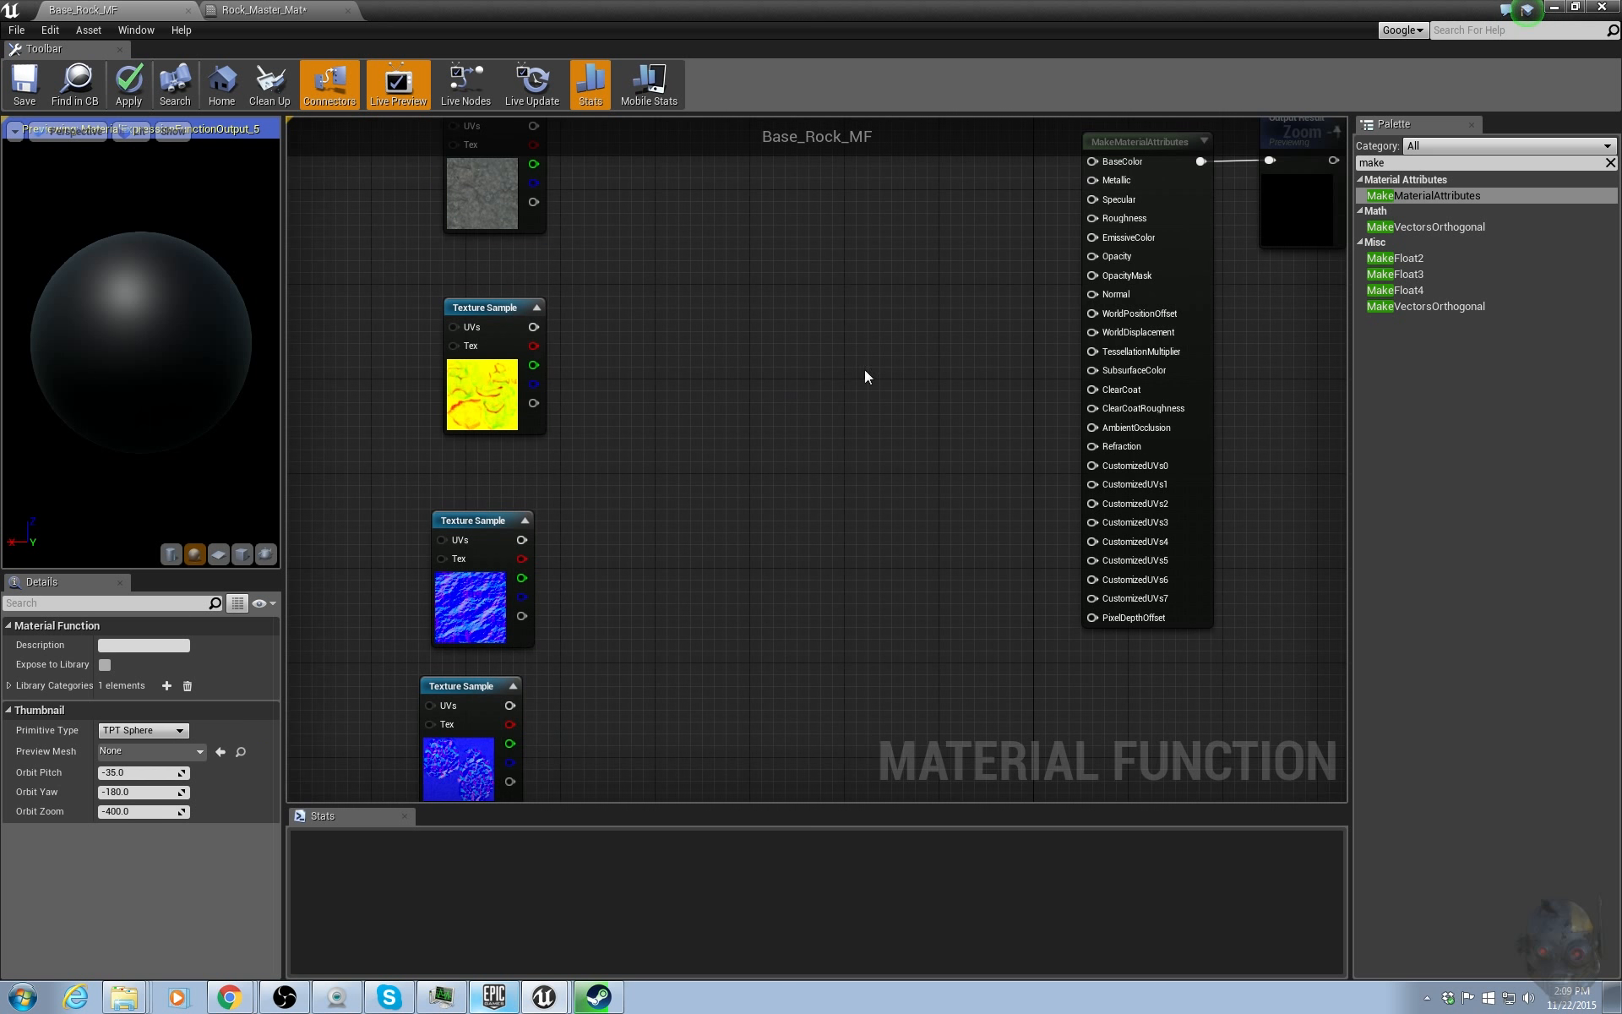
Search the palette for normal and add a BlendAngleCorrectedNormals node below the MakeMaterialAttributes node.
click(1407, 161)
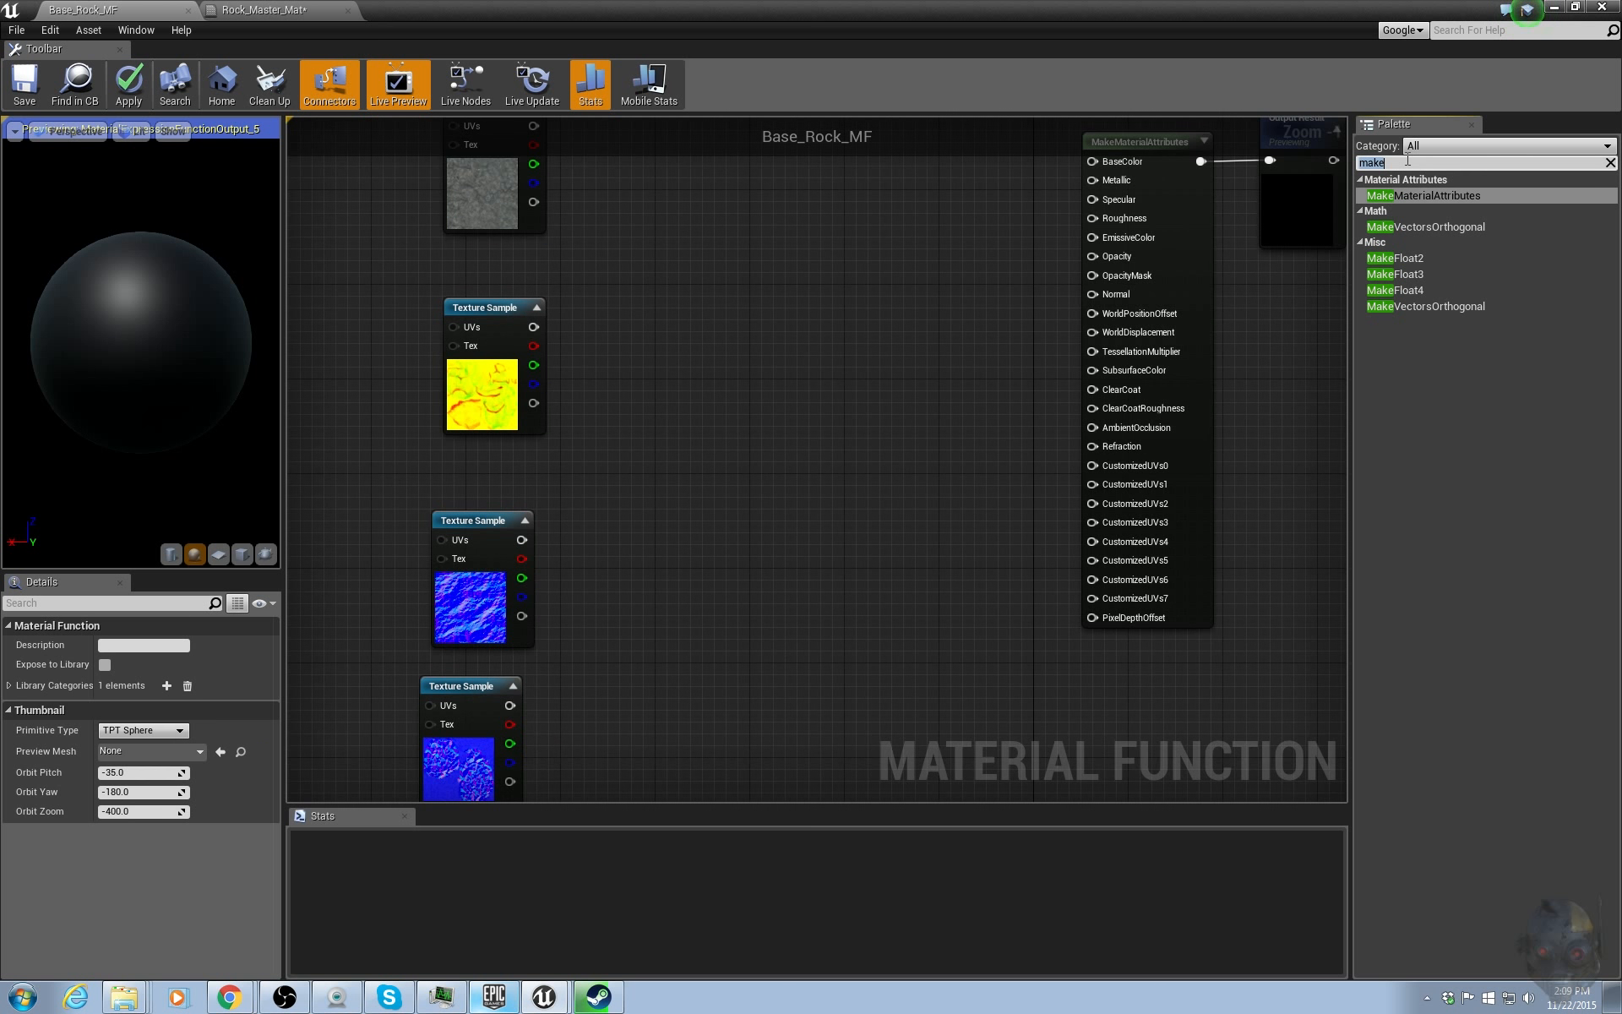
text(n)
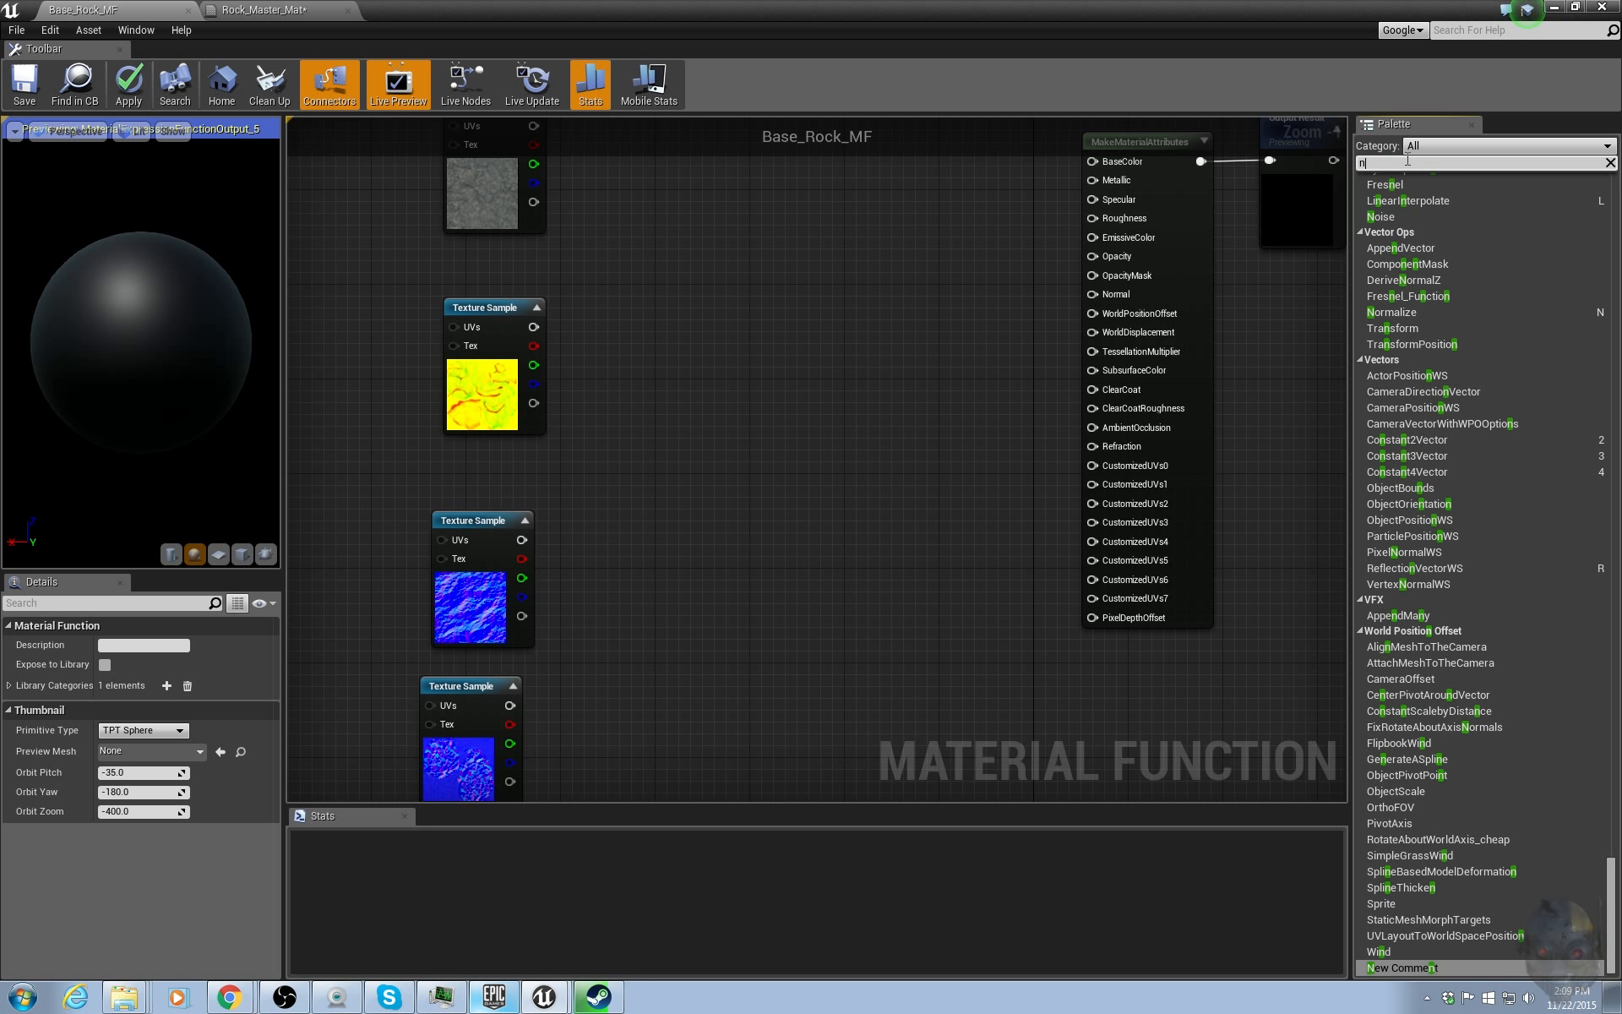
text(ormal)
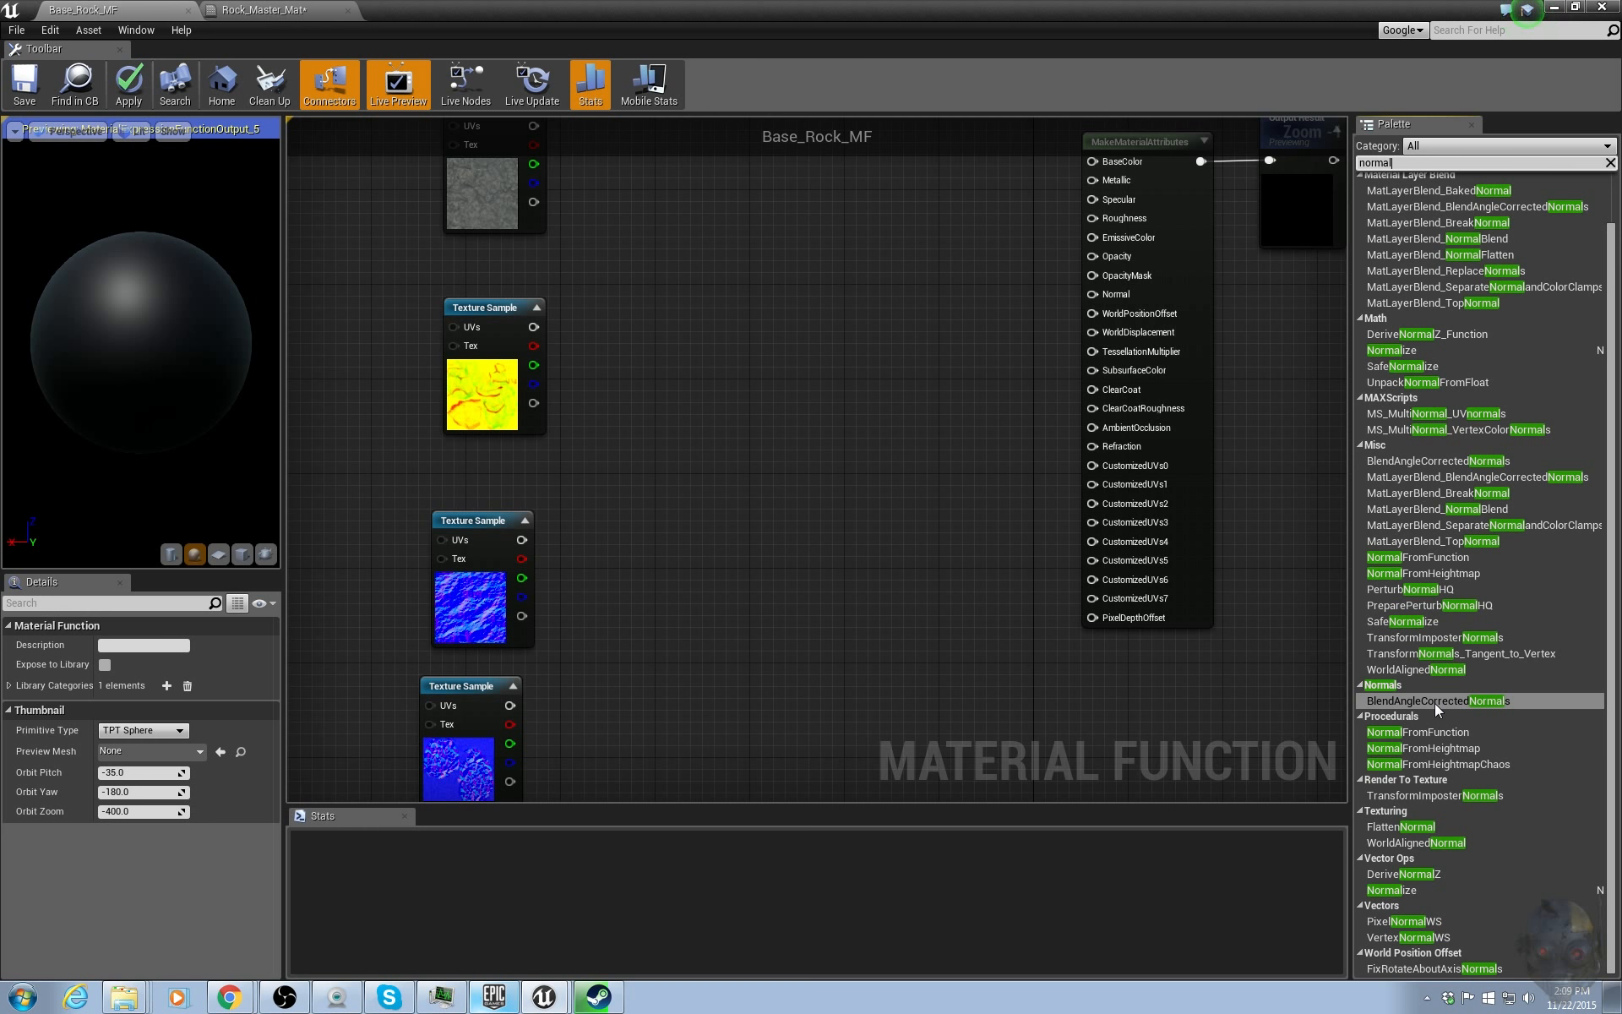
click(1402, 701)
drag(1401, 698, 799, 663)
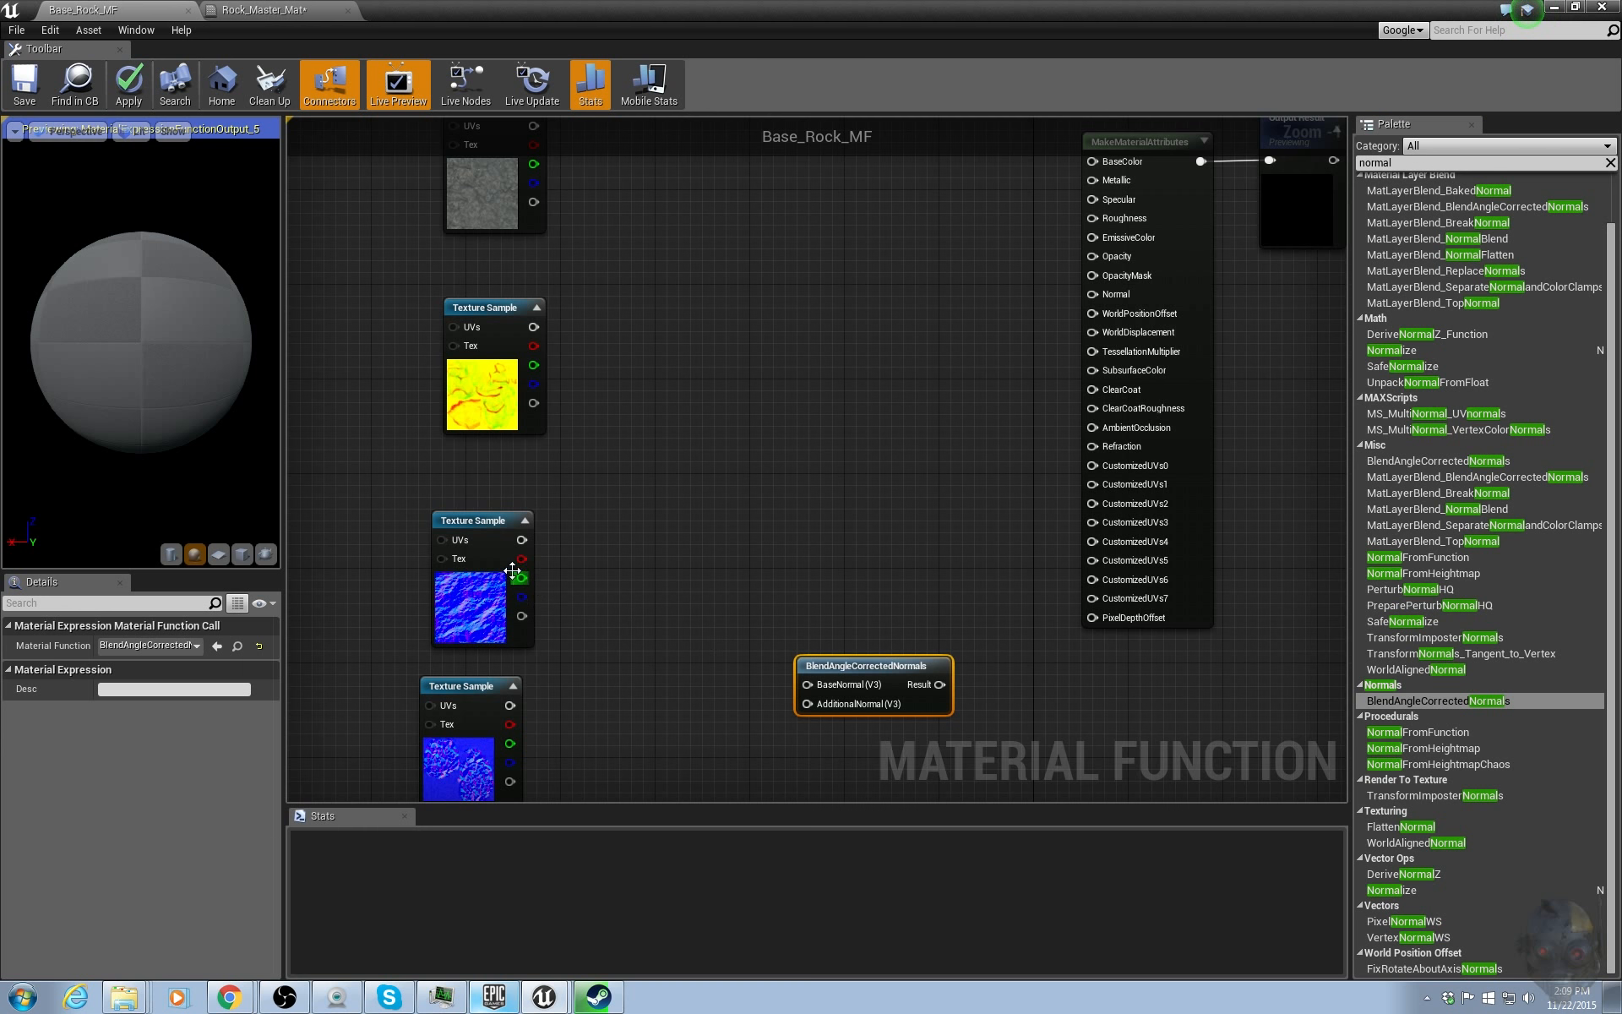
Wire the two normal map samples into BlendAngleCorrectedNormals and its Result into the Normal attribute.
drag(521, 541, 625, 714)
click(531, 668)
drag(509, 705, 819, 684)
drag(521, 540, 829, 701)
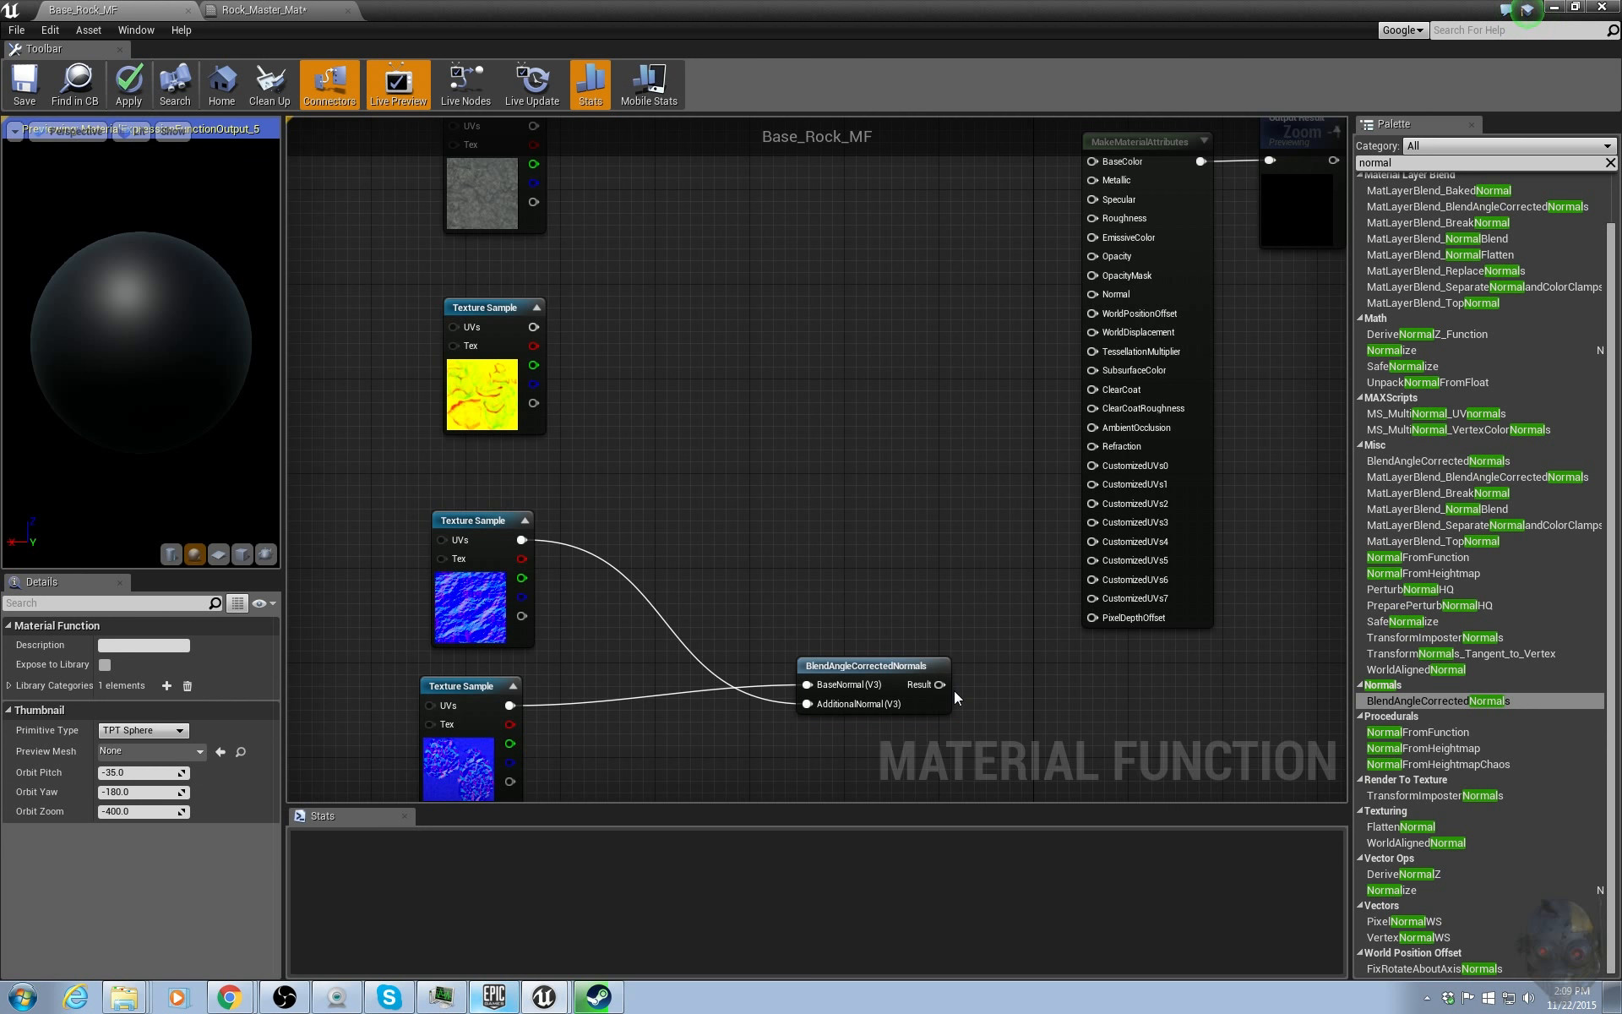
drag(941, 682, 1108, 291)
Rearrange the normal texture samples and the BlendAngleCorrectedNormals node into a tidy column.
right_drag(723, 494, 832, 362)
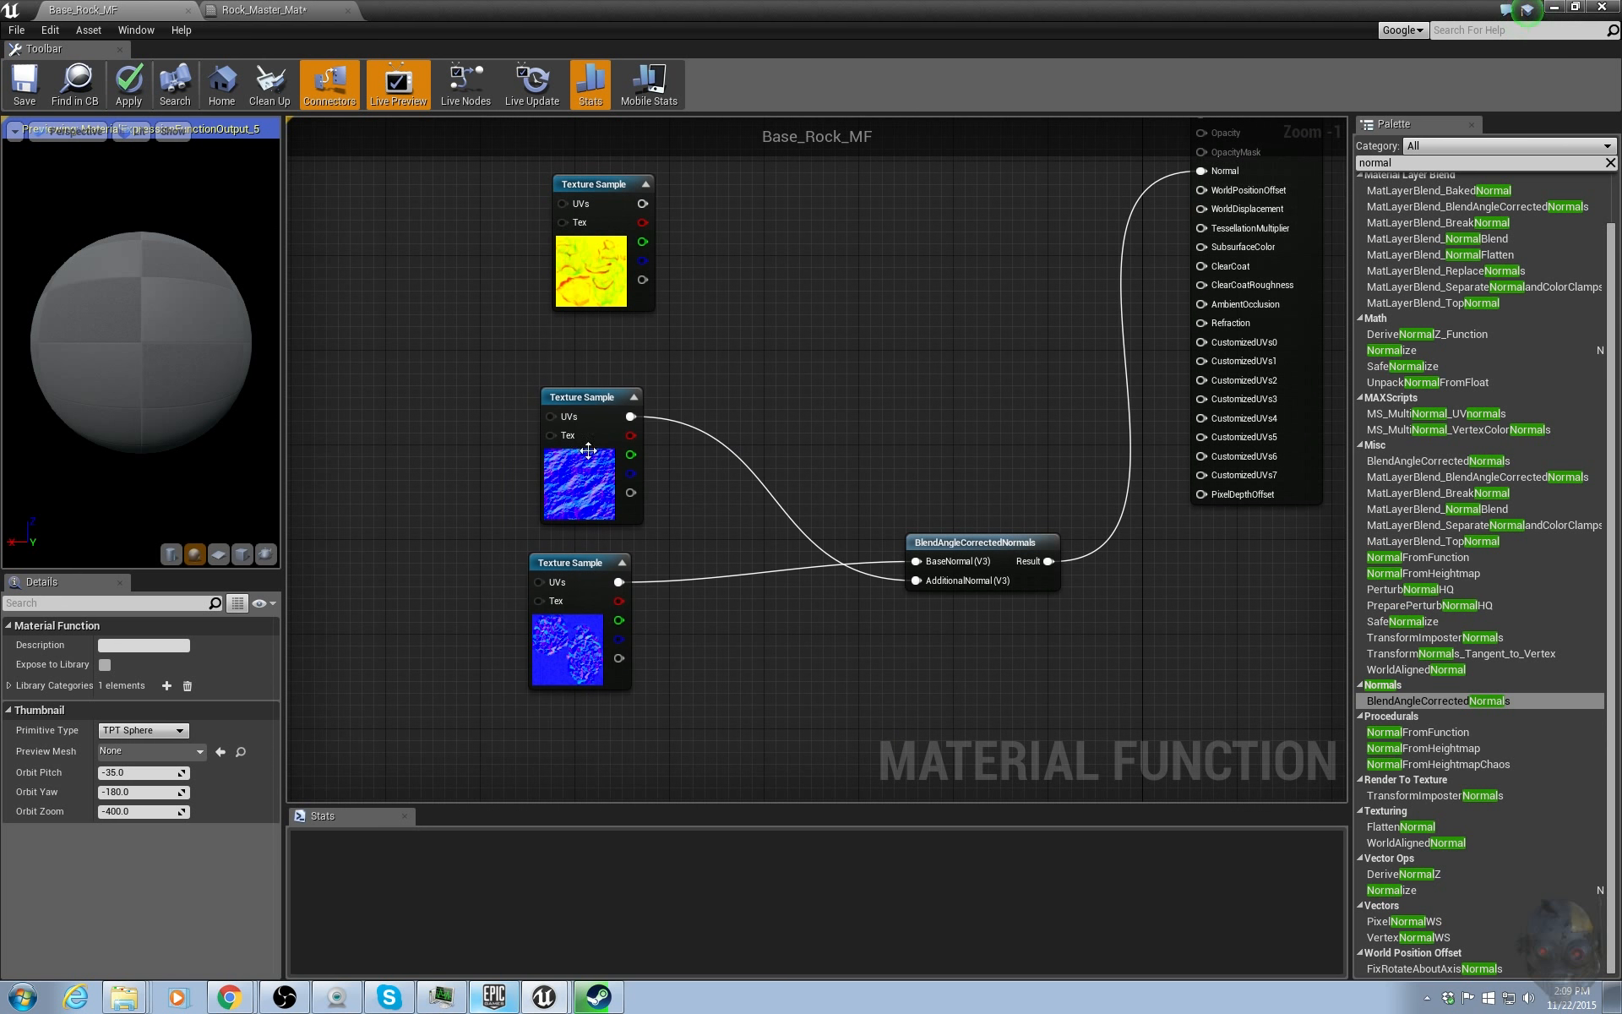
drag(580, 444, 560, 763)
drag(497, 541, 601, 828)
drag(586, 593, 624, 416)
right_drag(800, 445, 732, 633)
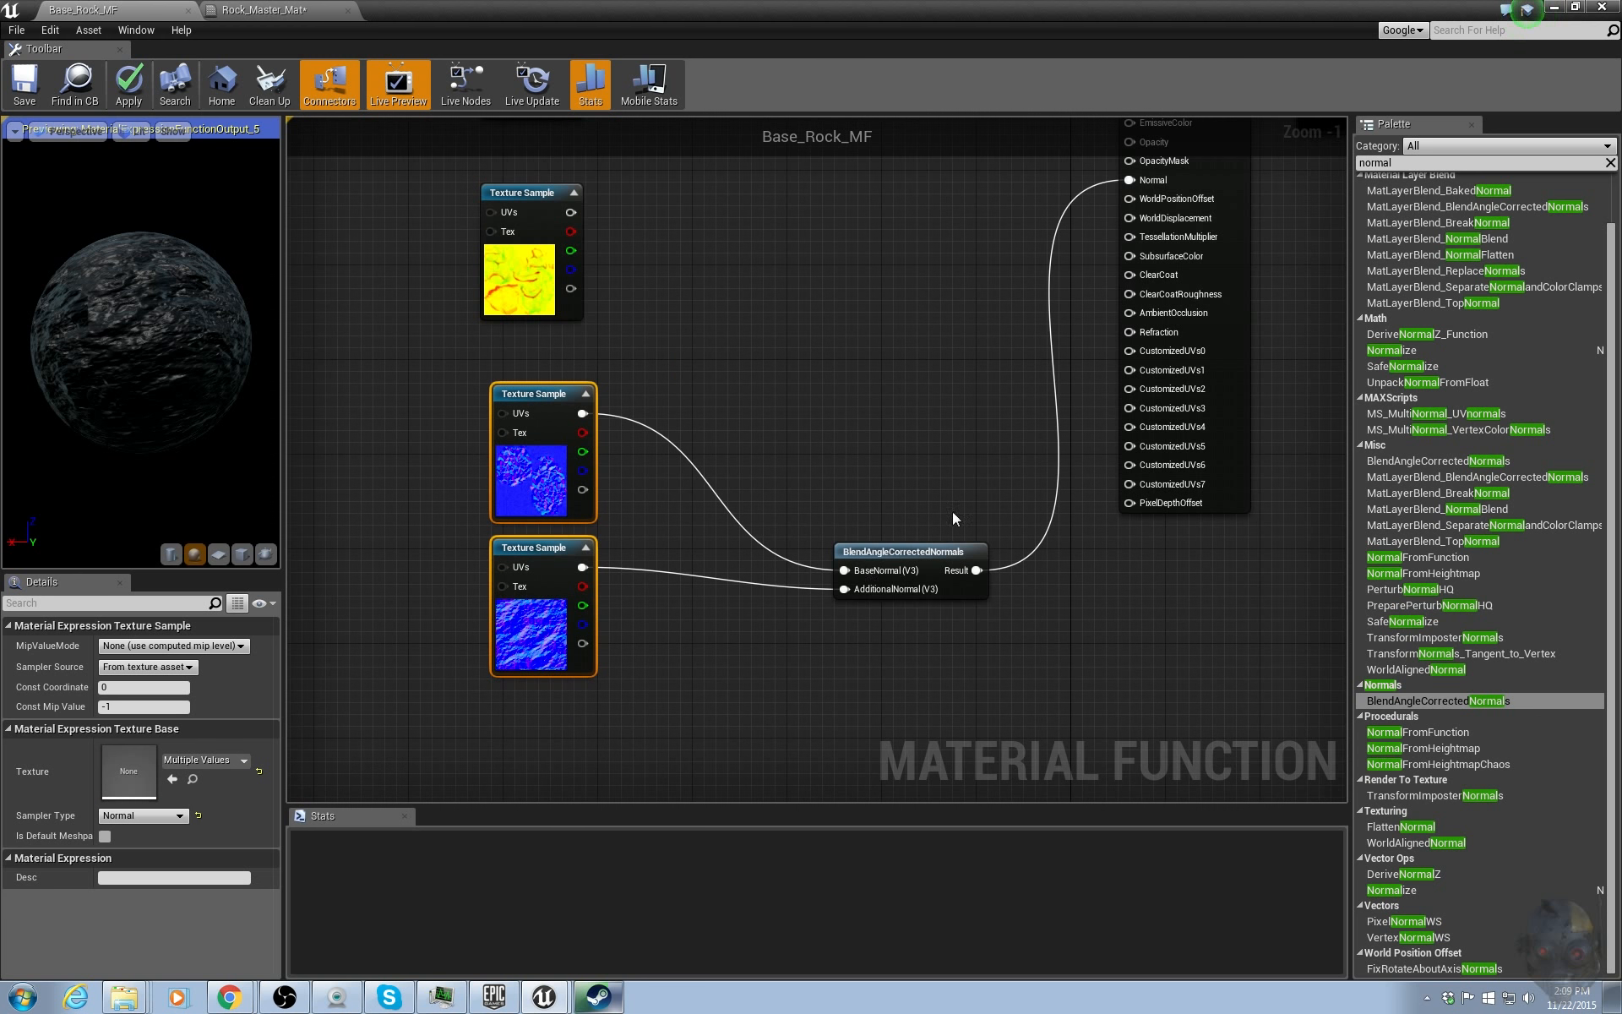
drag(921, 551, 745, 499)
click(783, 228)
right_drag(782, 227, 787, 444)
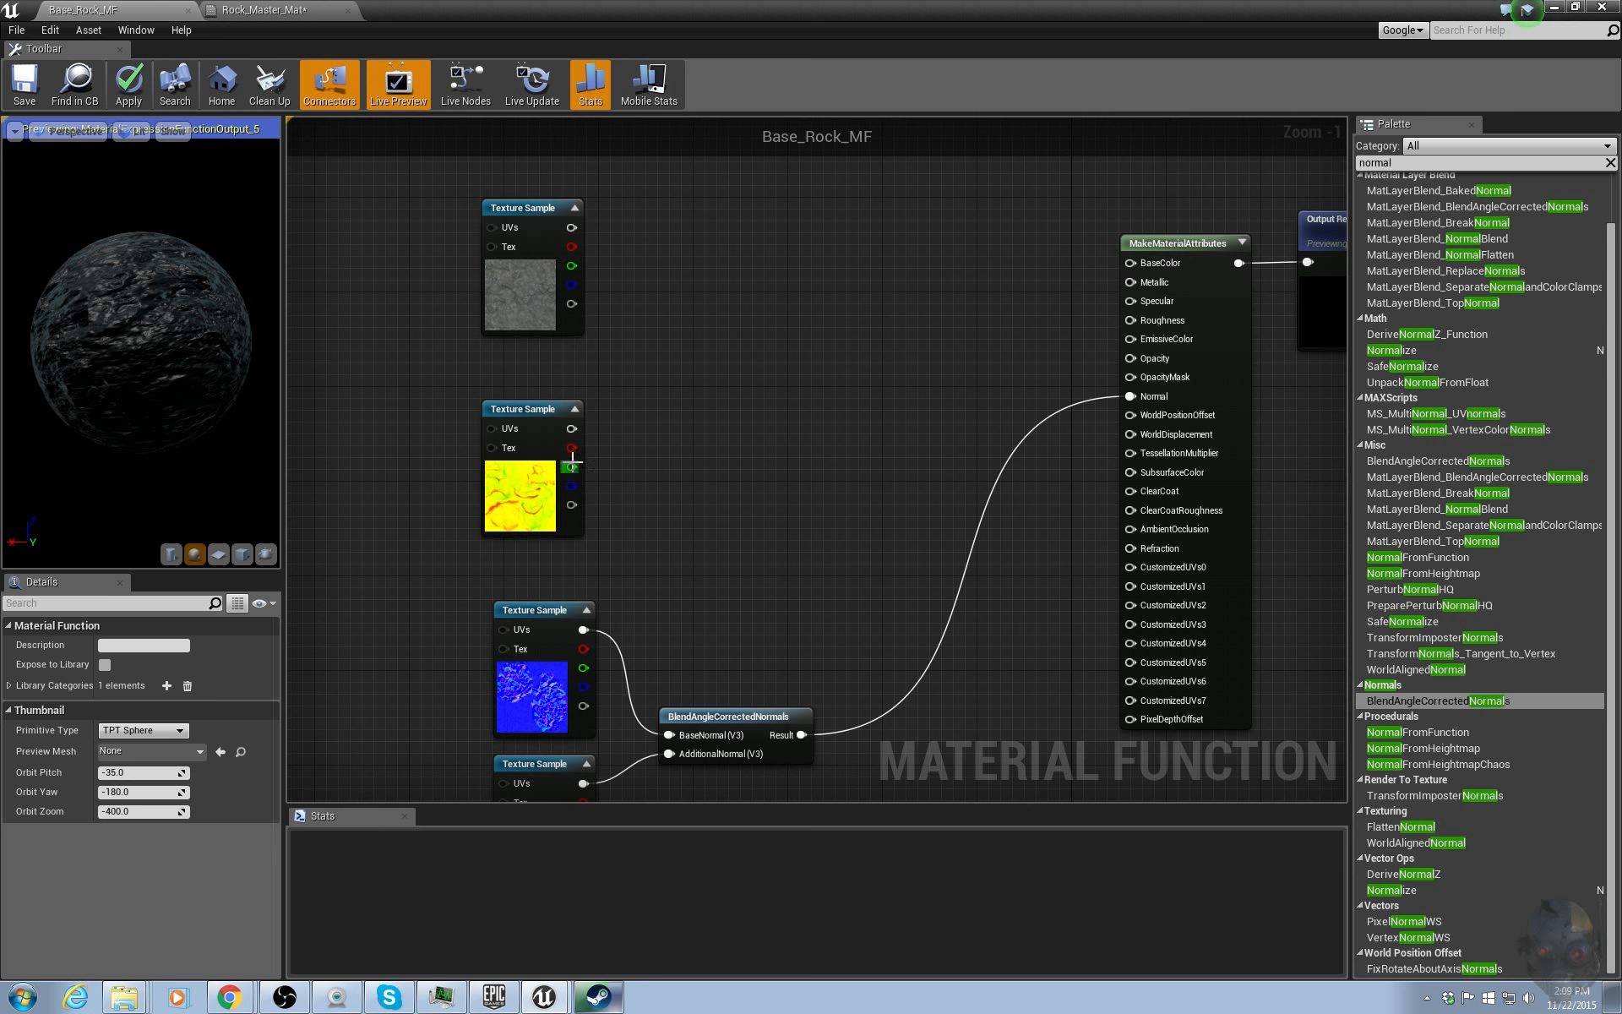
Connect the RockMesh_M red channel to AmbientOcclusion and the basalt diffuse texture to BaseColor.
drag(571, 448, 1179, 534)
right_drag(654, 313, 664, 408)
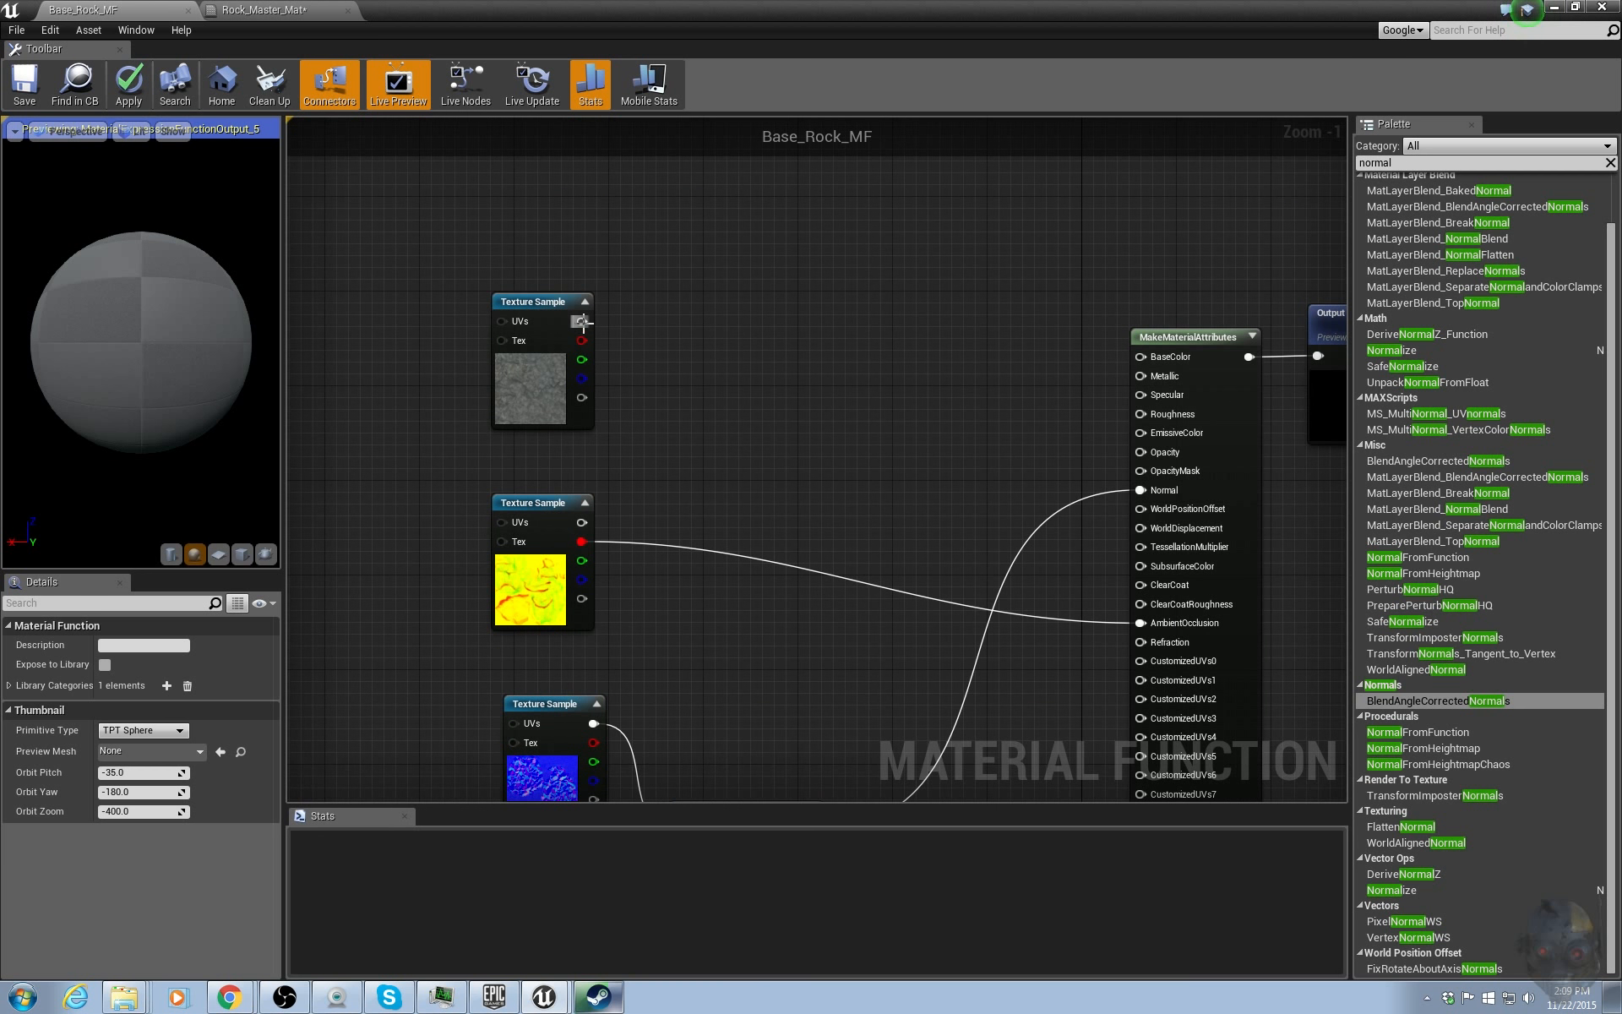
drag(581, 321, 1181, 353)
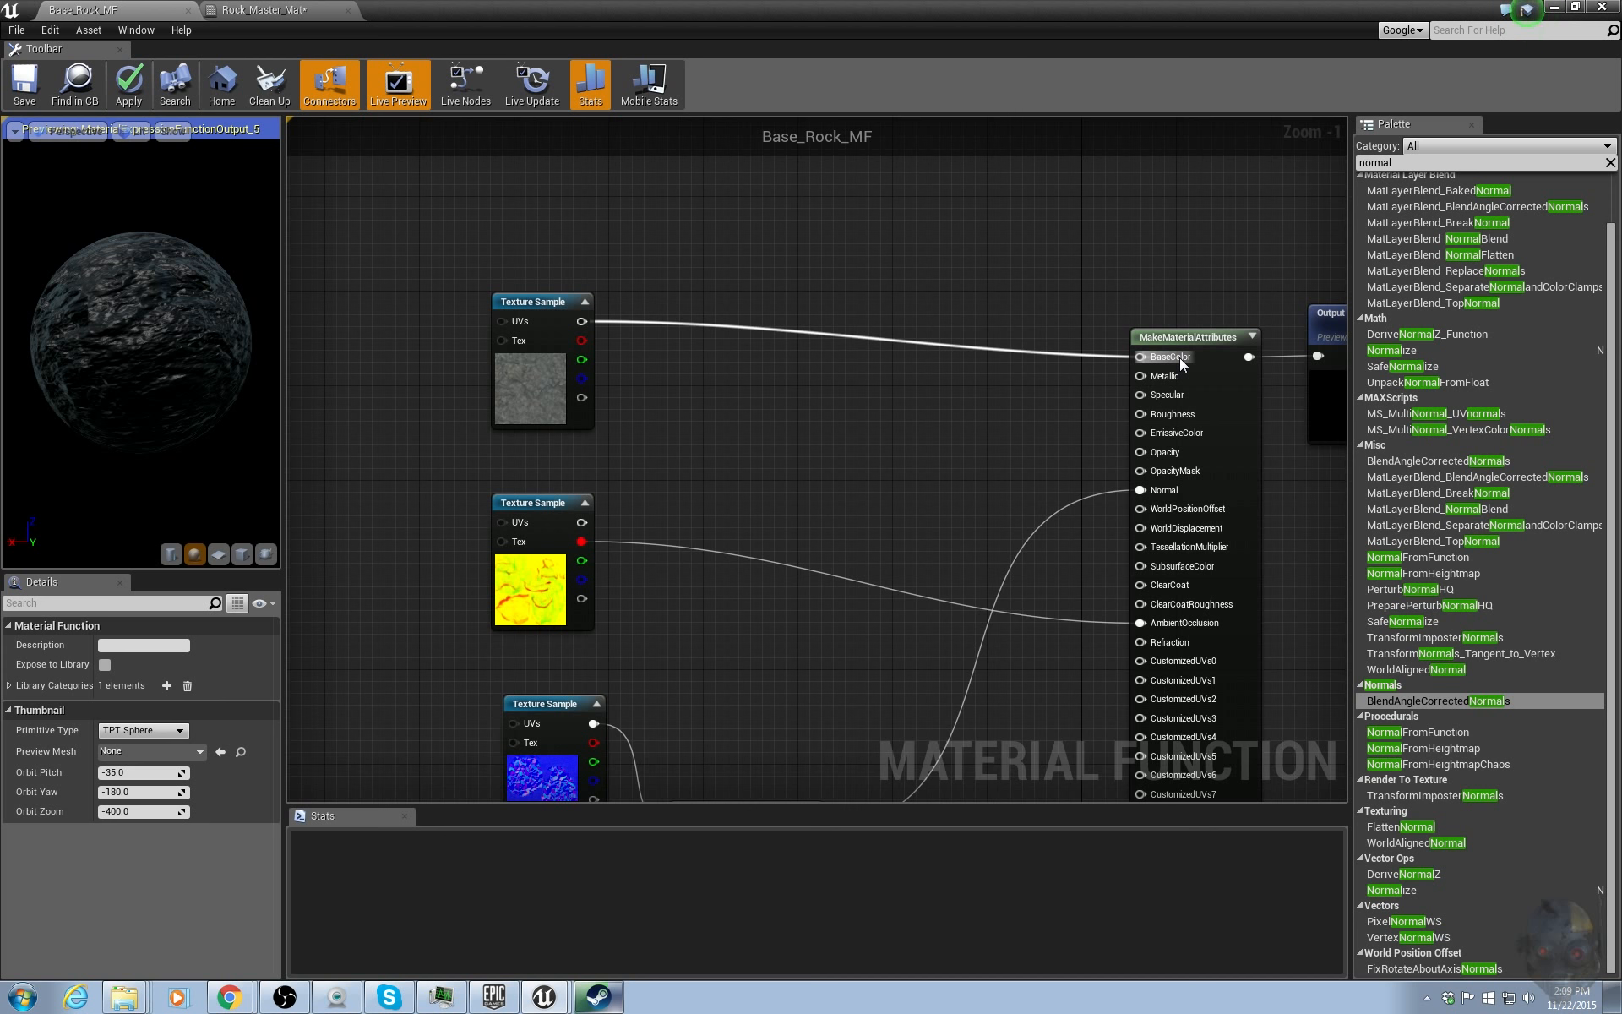
right_drag(875, 517, 855, 363)
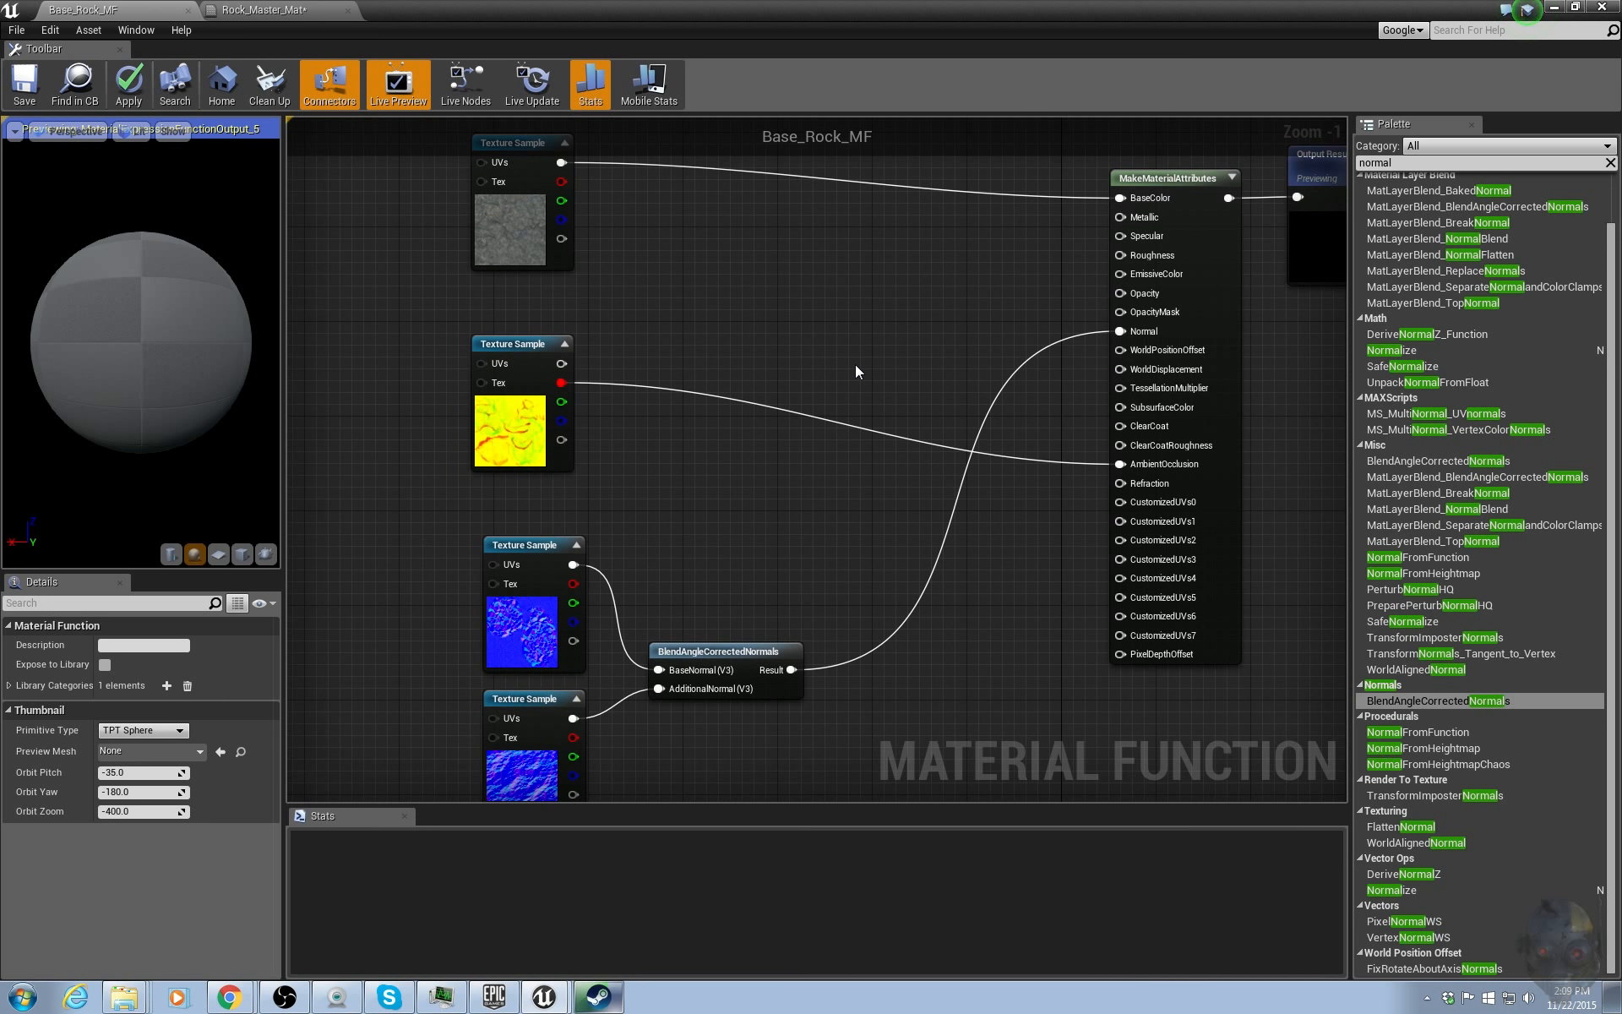
right_drag(779, 297, 1130, 289)
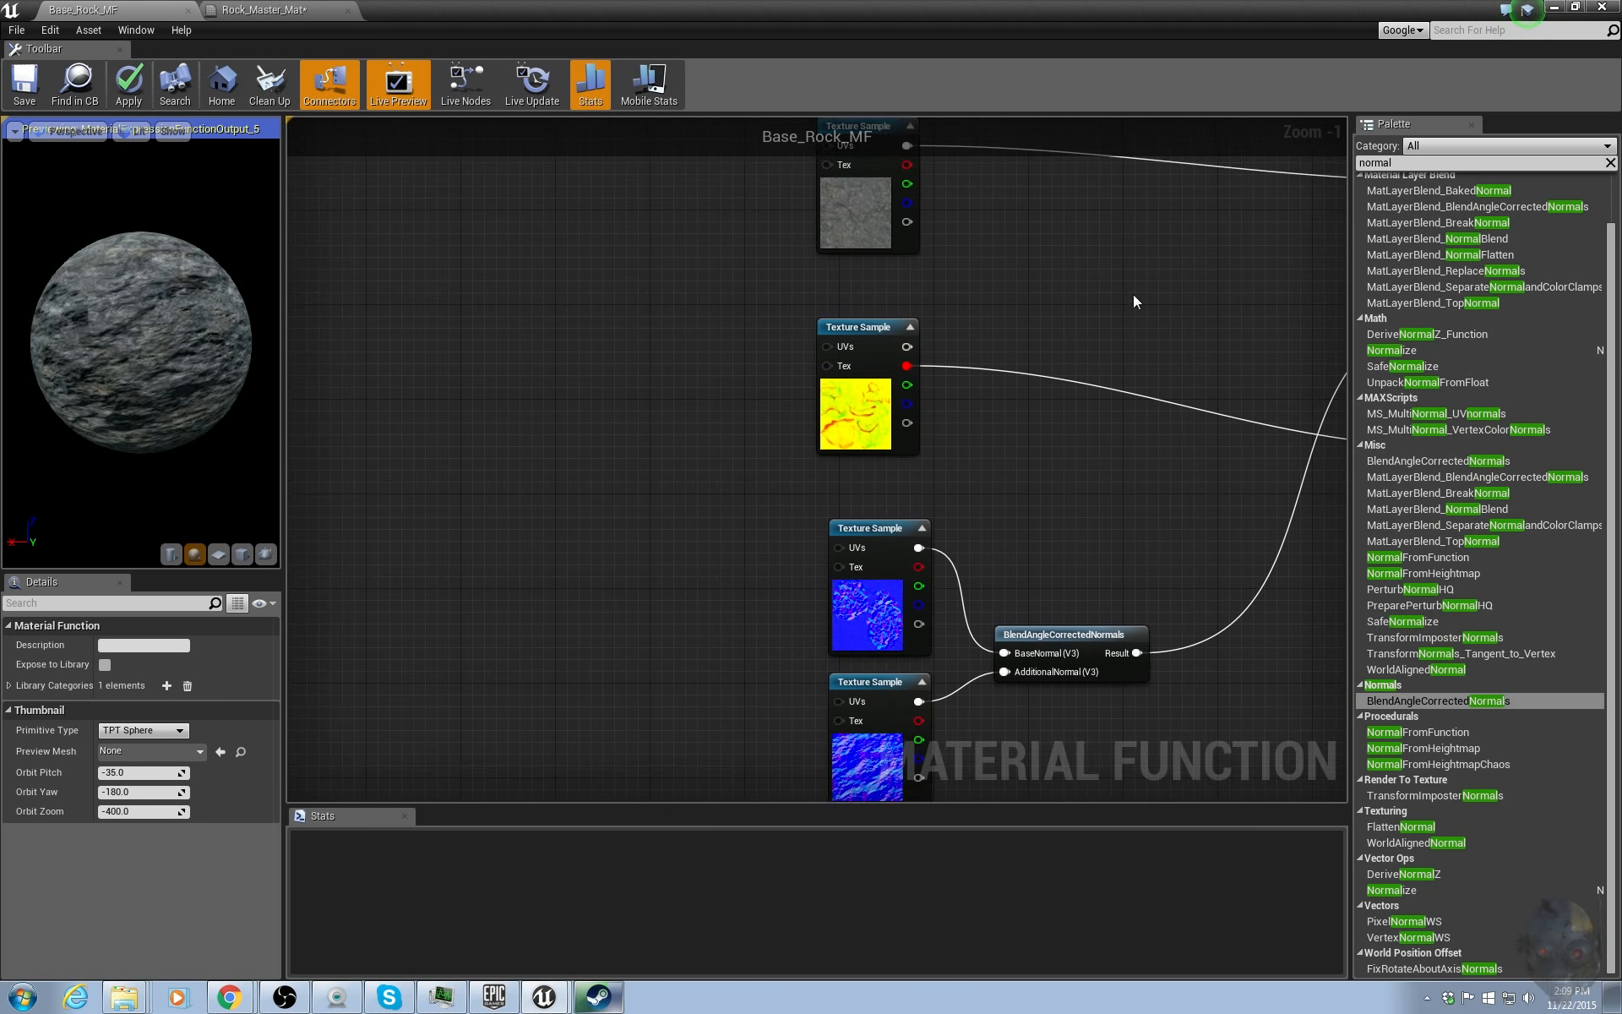
Add a TextureCoordinate node to the left of the texture samples.
scroll(809, 342, down, 2)
right_drag(611, 358, 699, 407)
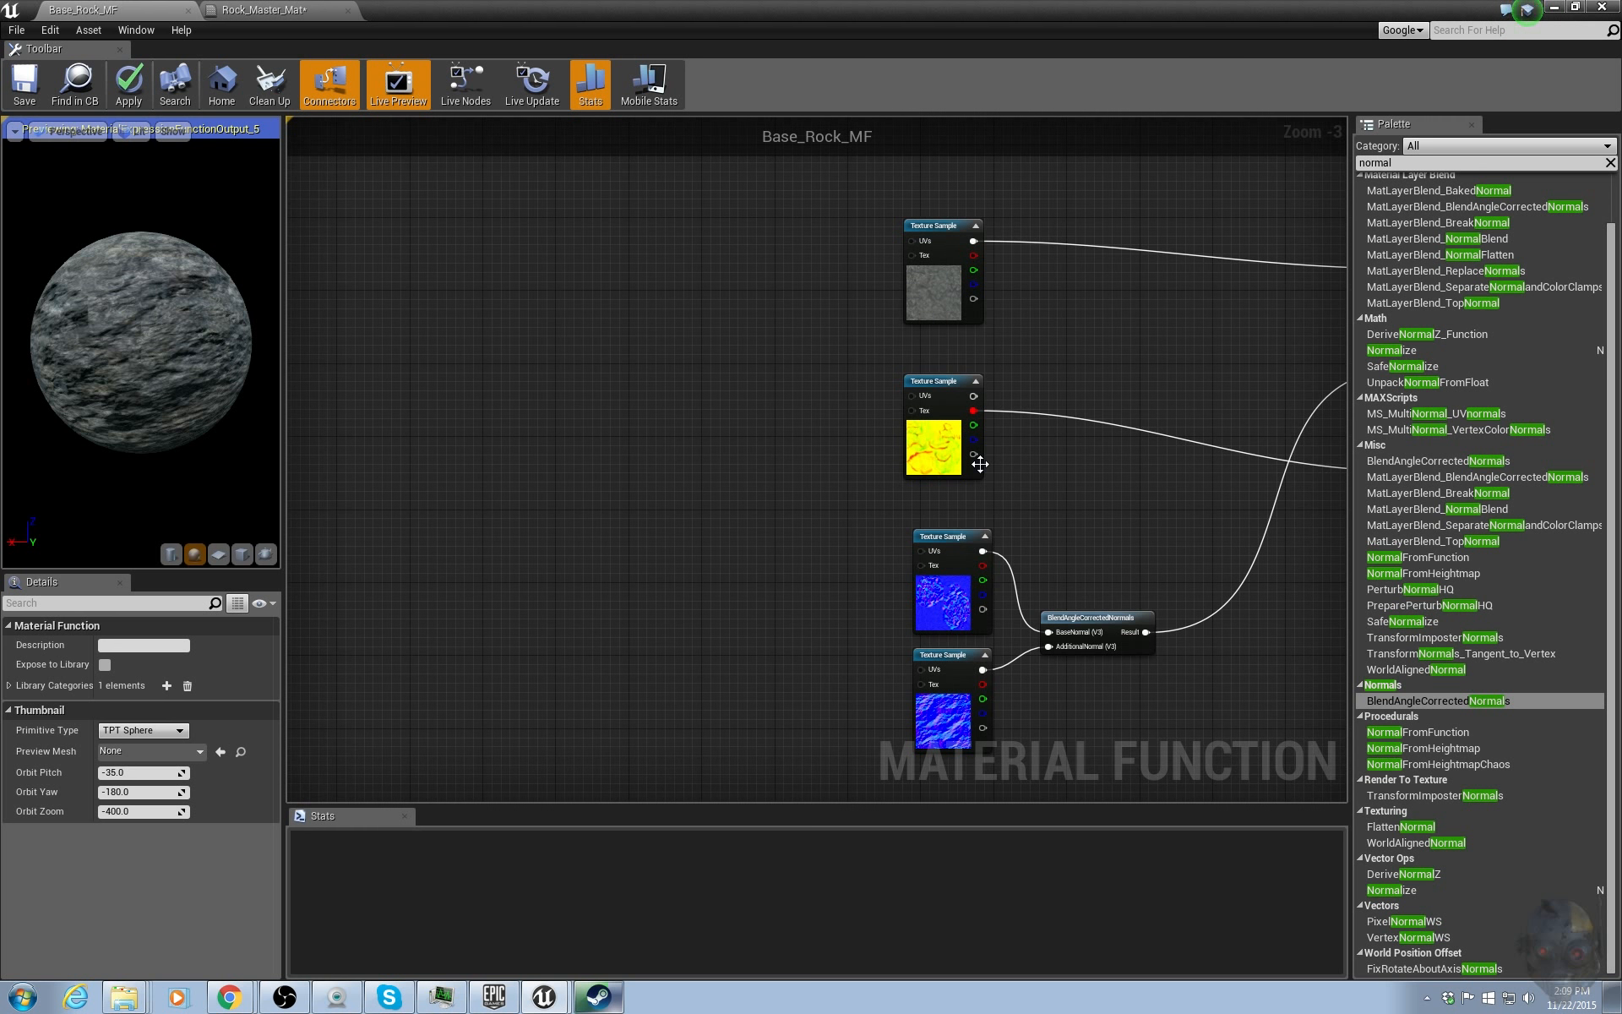
click(1375, 163)
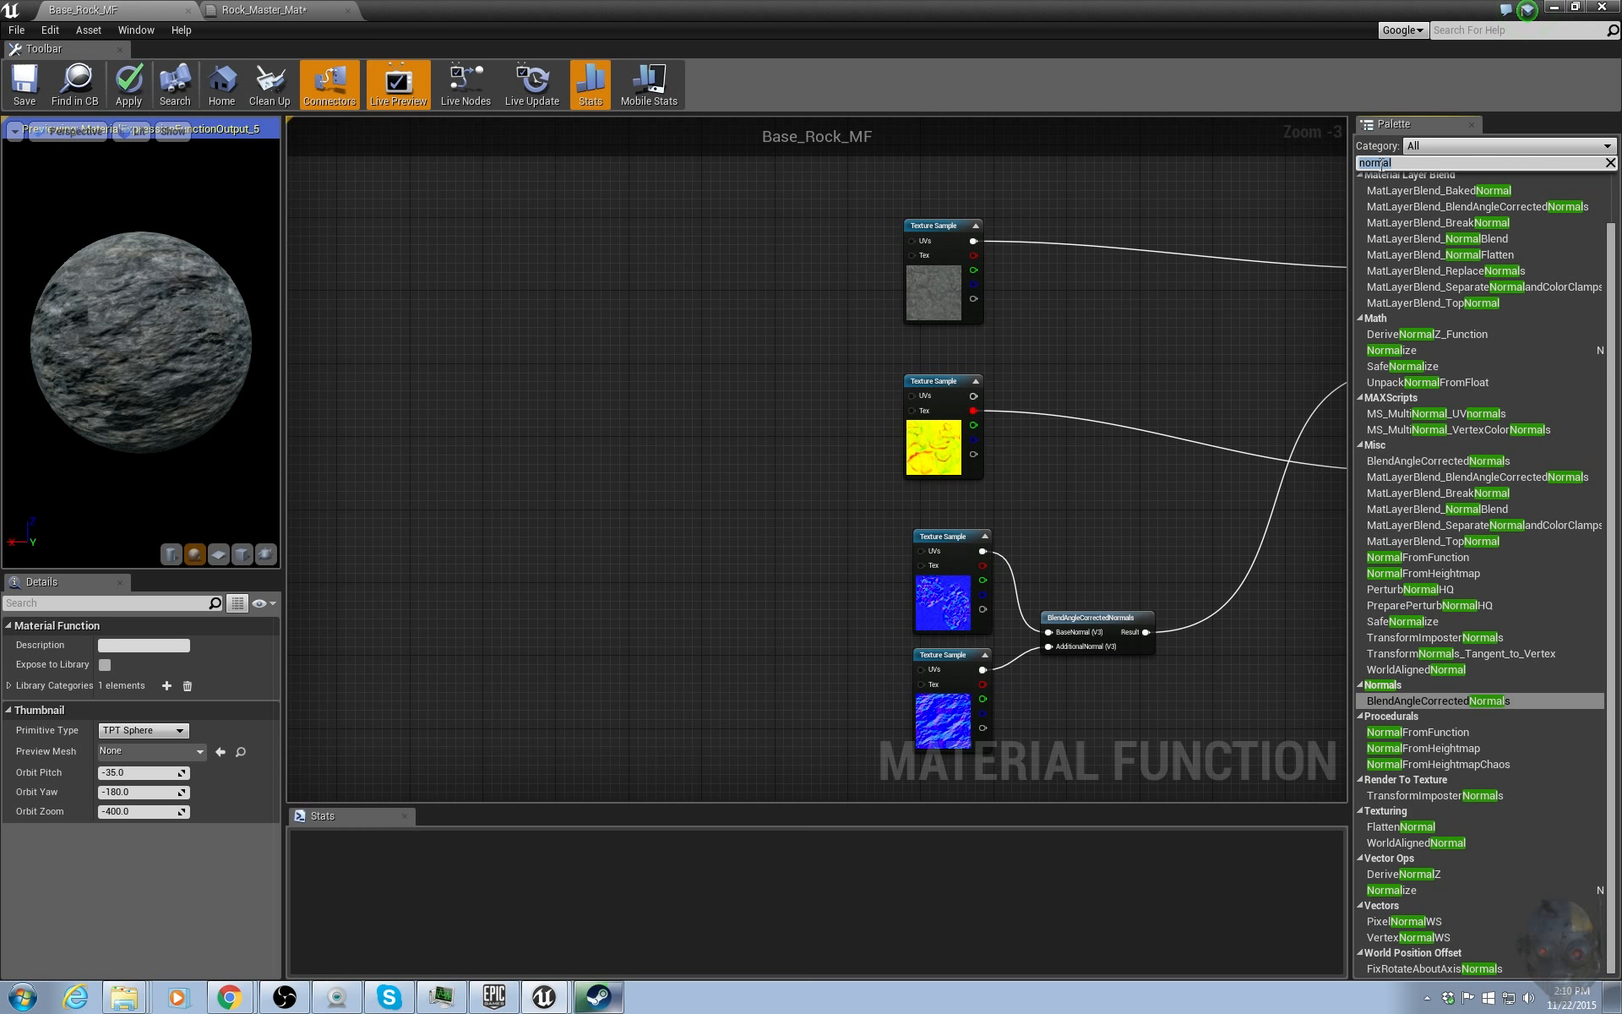
text(texture)
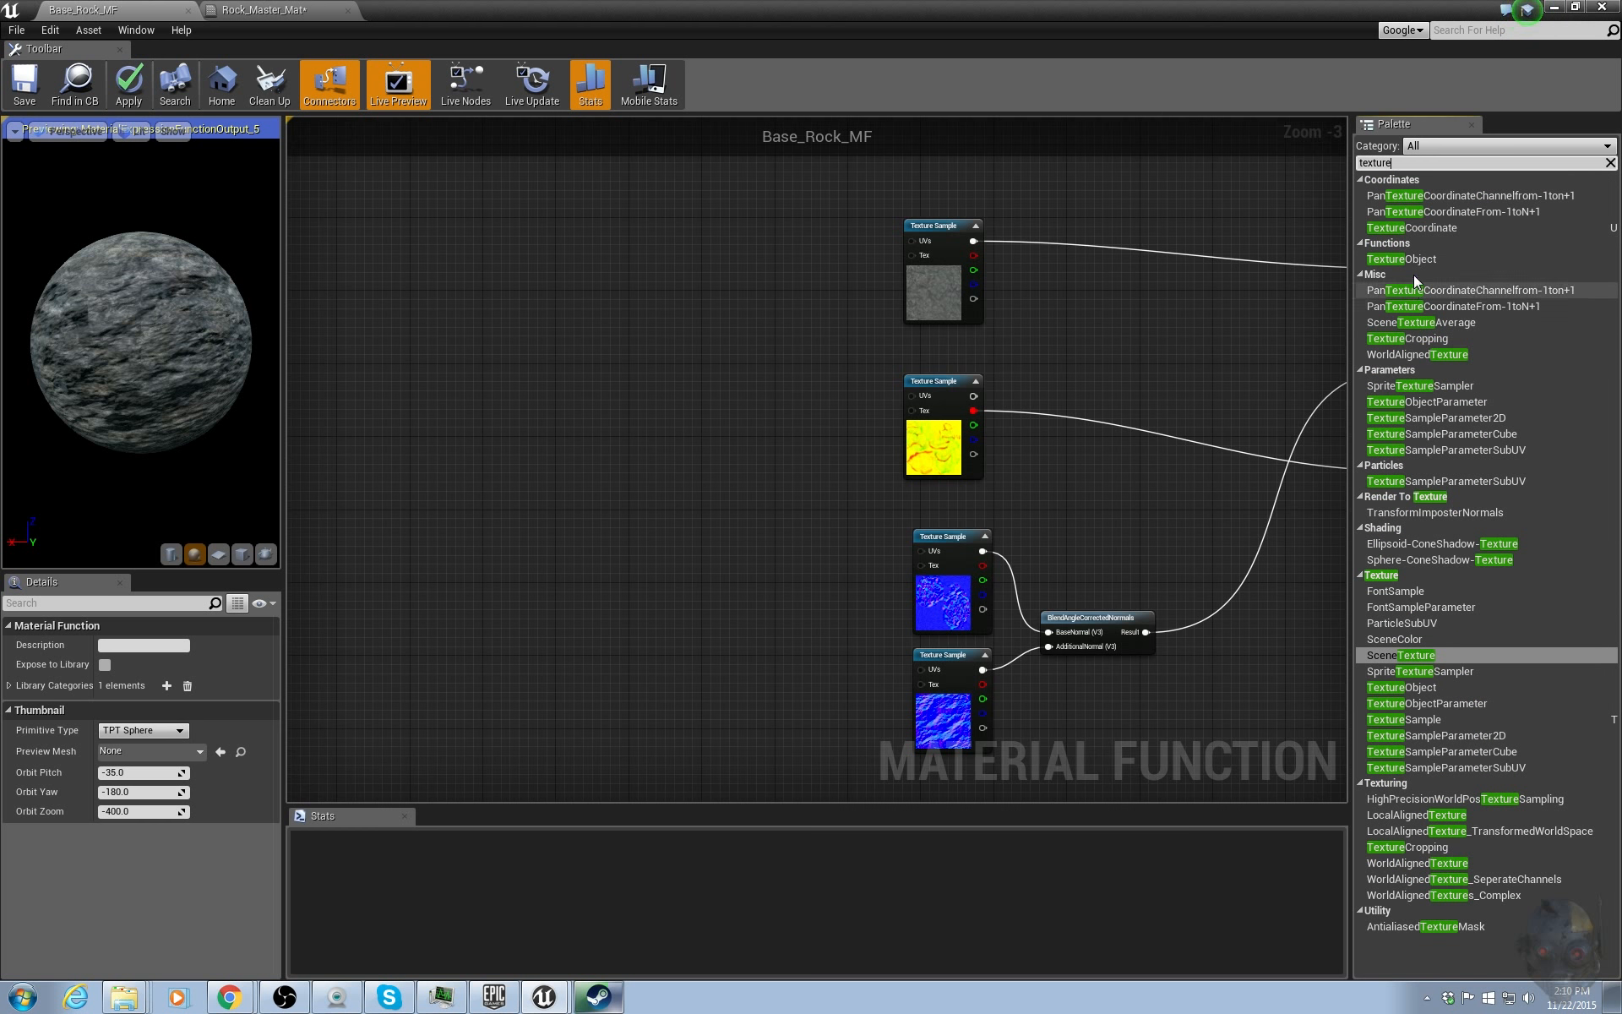
click(1419, 226)
click(515, 287)
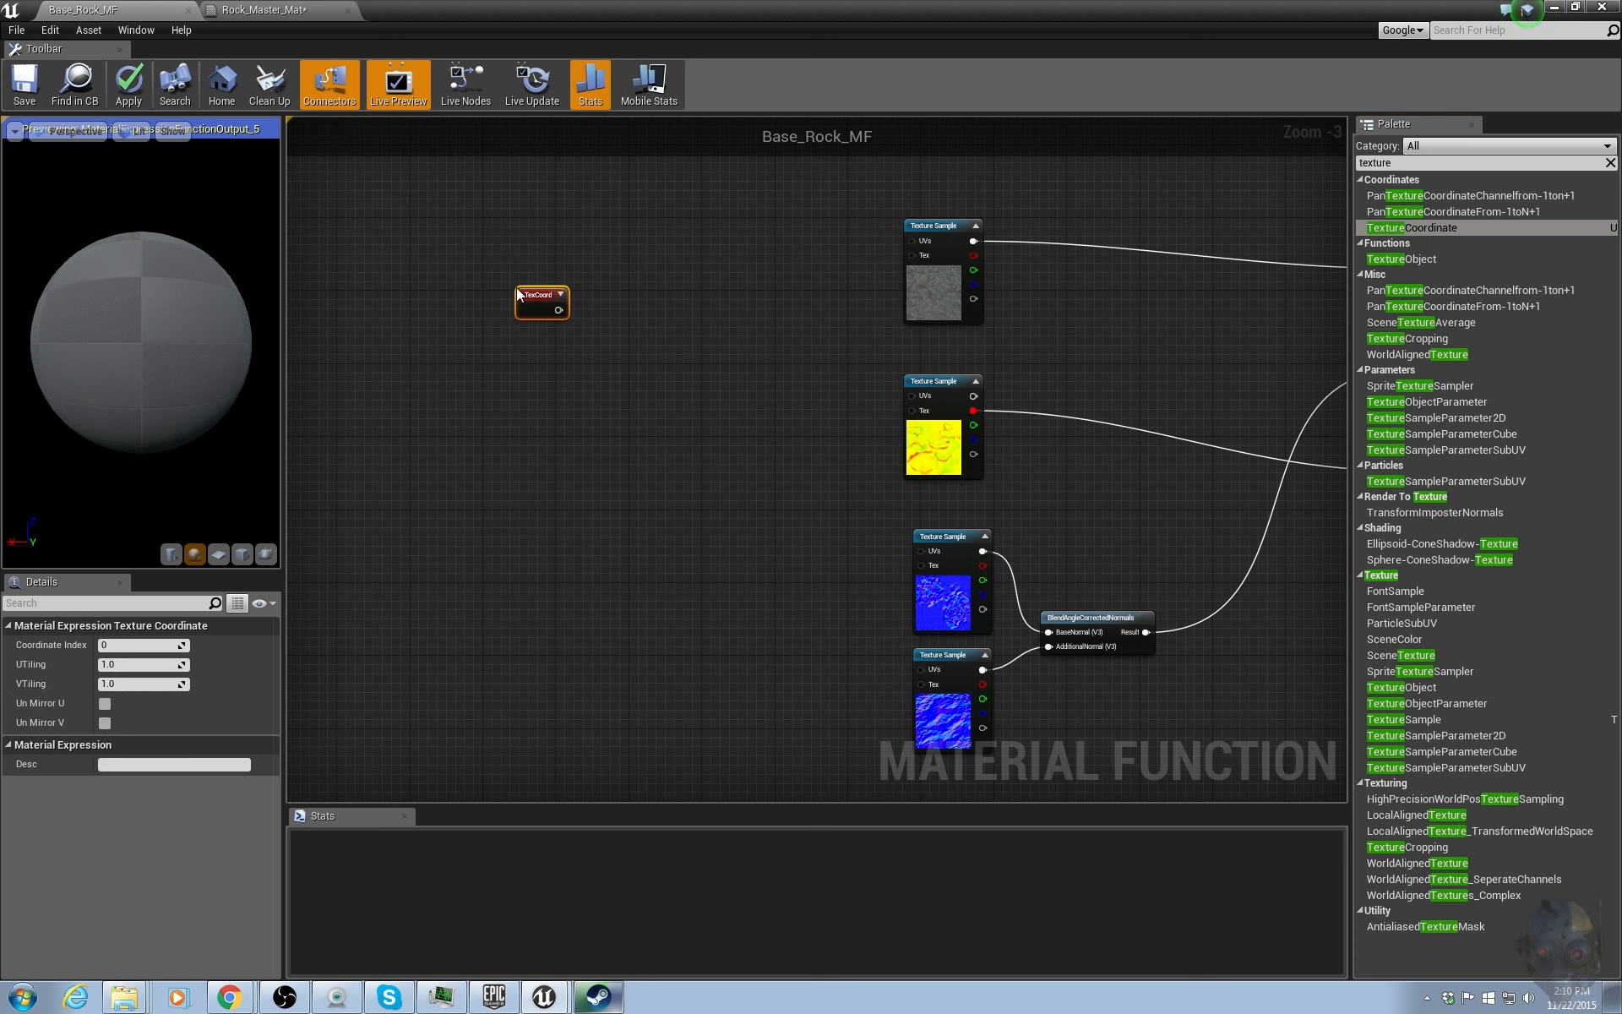
Add a Constant and a Multiply node, wiring TexCoord and the constant into the Multiply inputs.
click(624, 320)
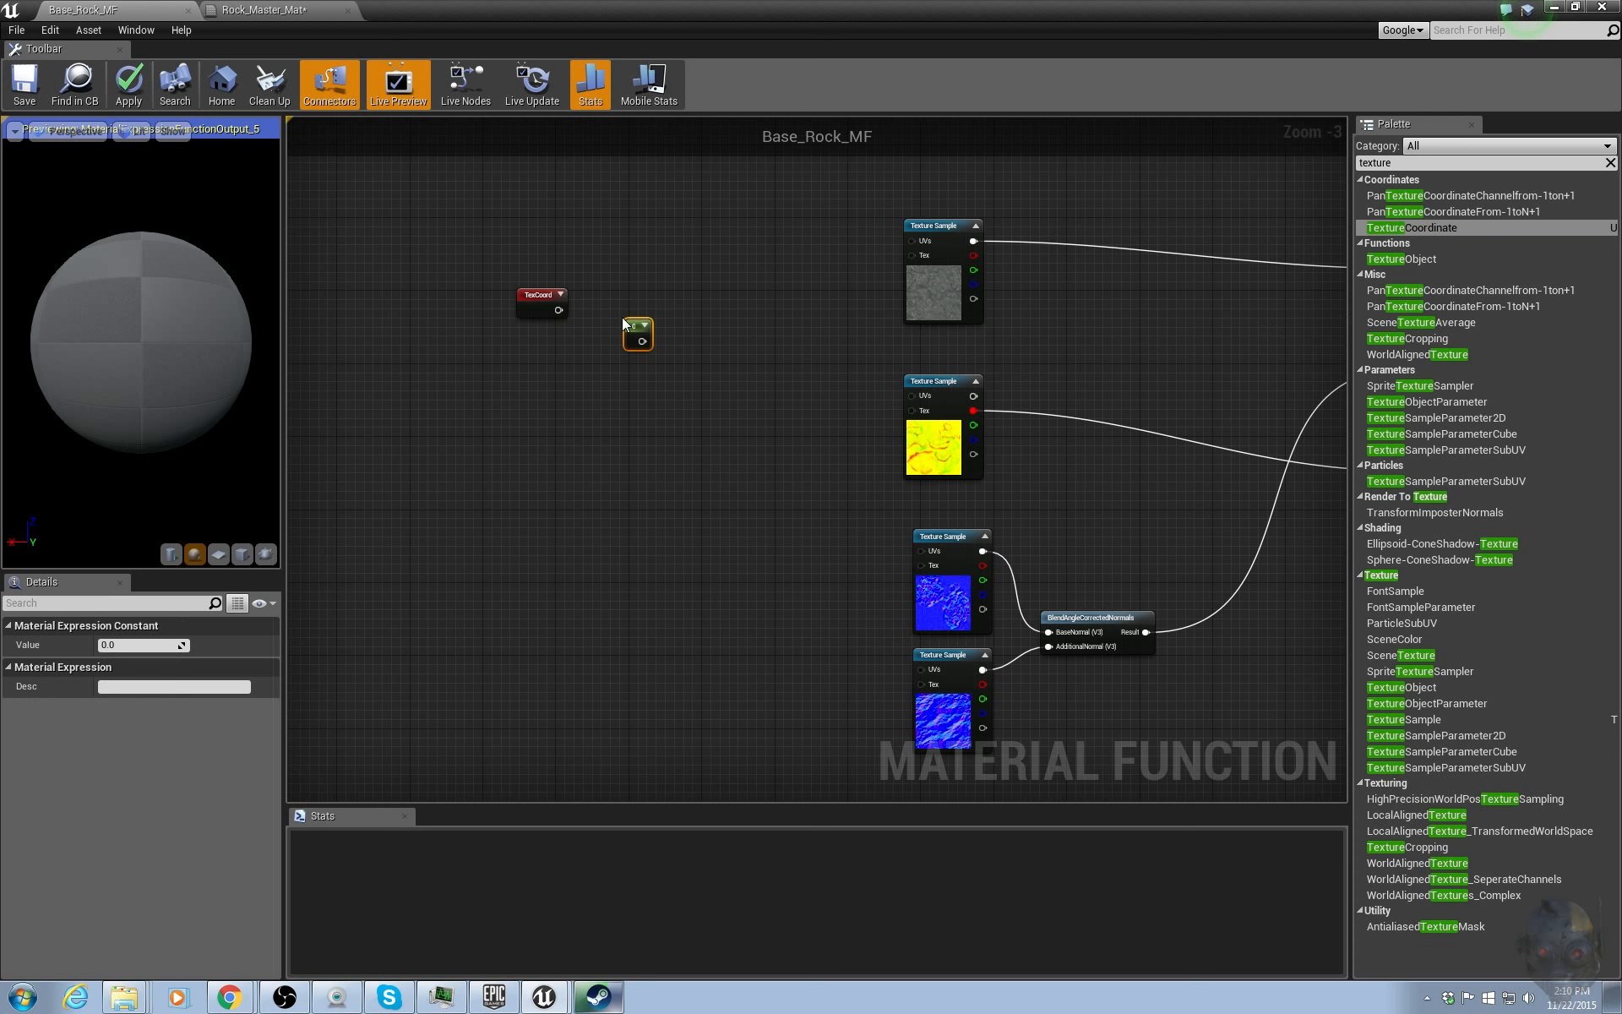
click(687, 296)
drag(559, 310, 541, 350)
Set the constant's value to 1.
click(157, 646)
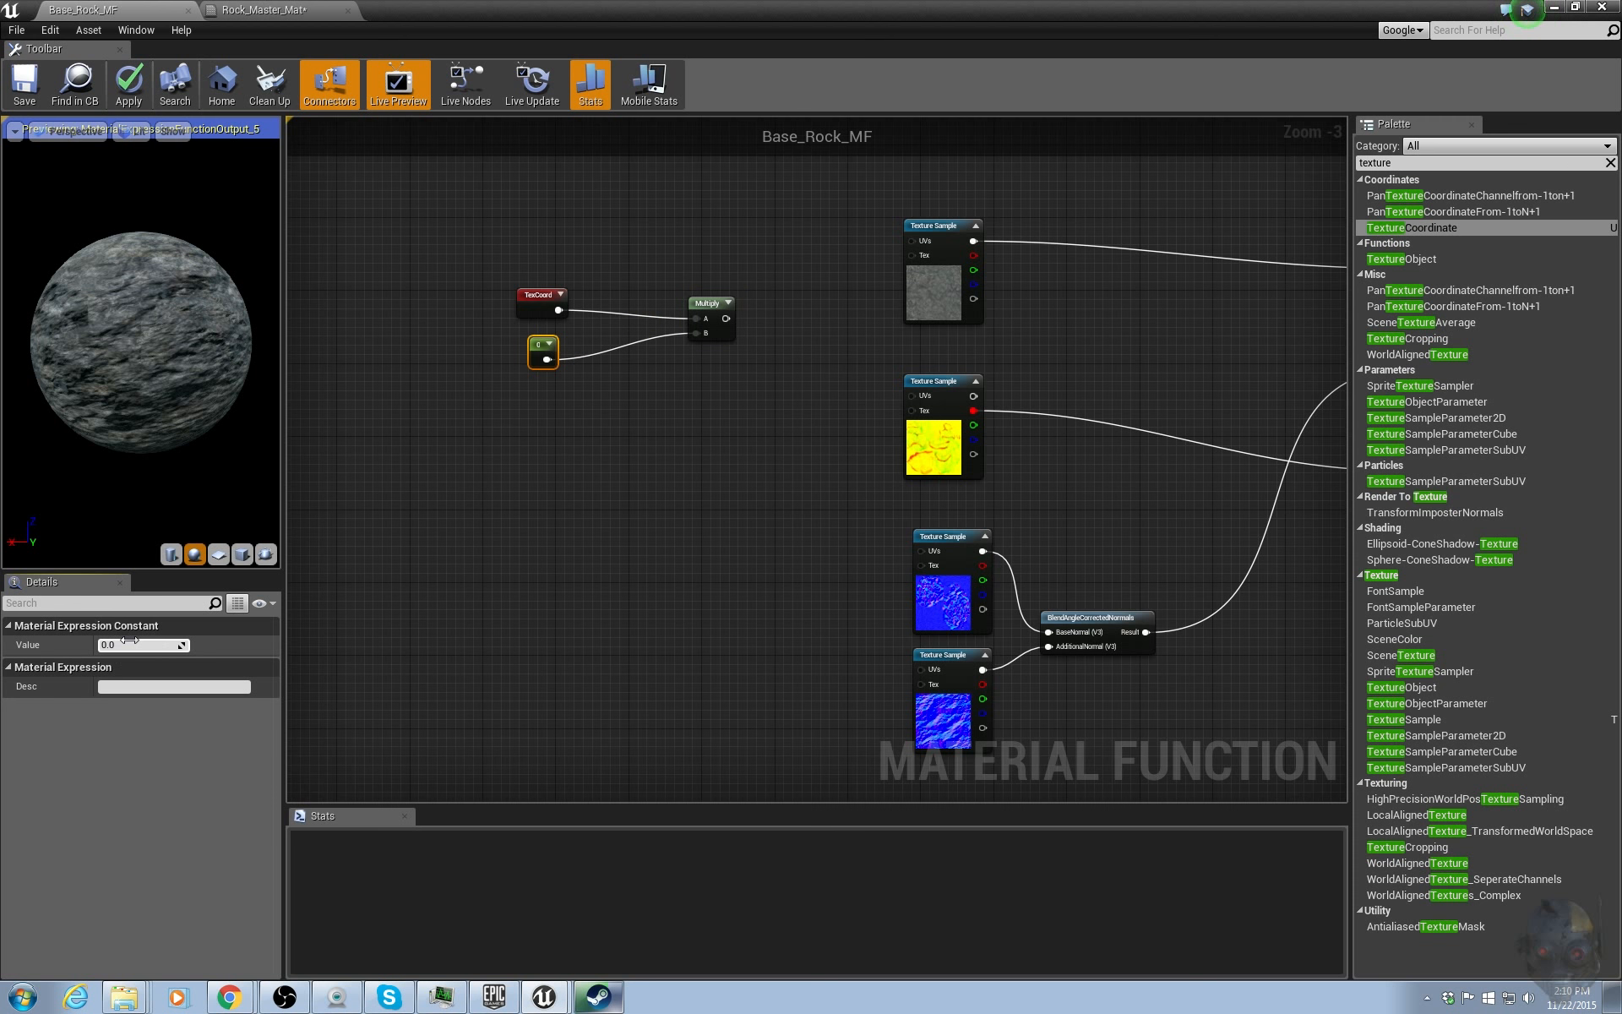
text(1)
key(Tab)
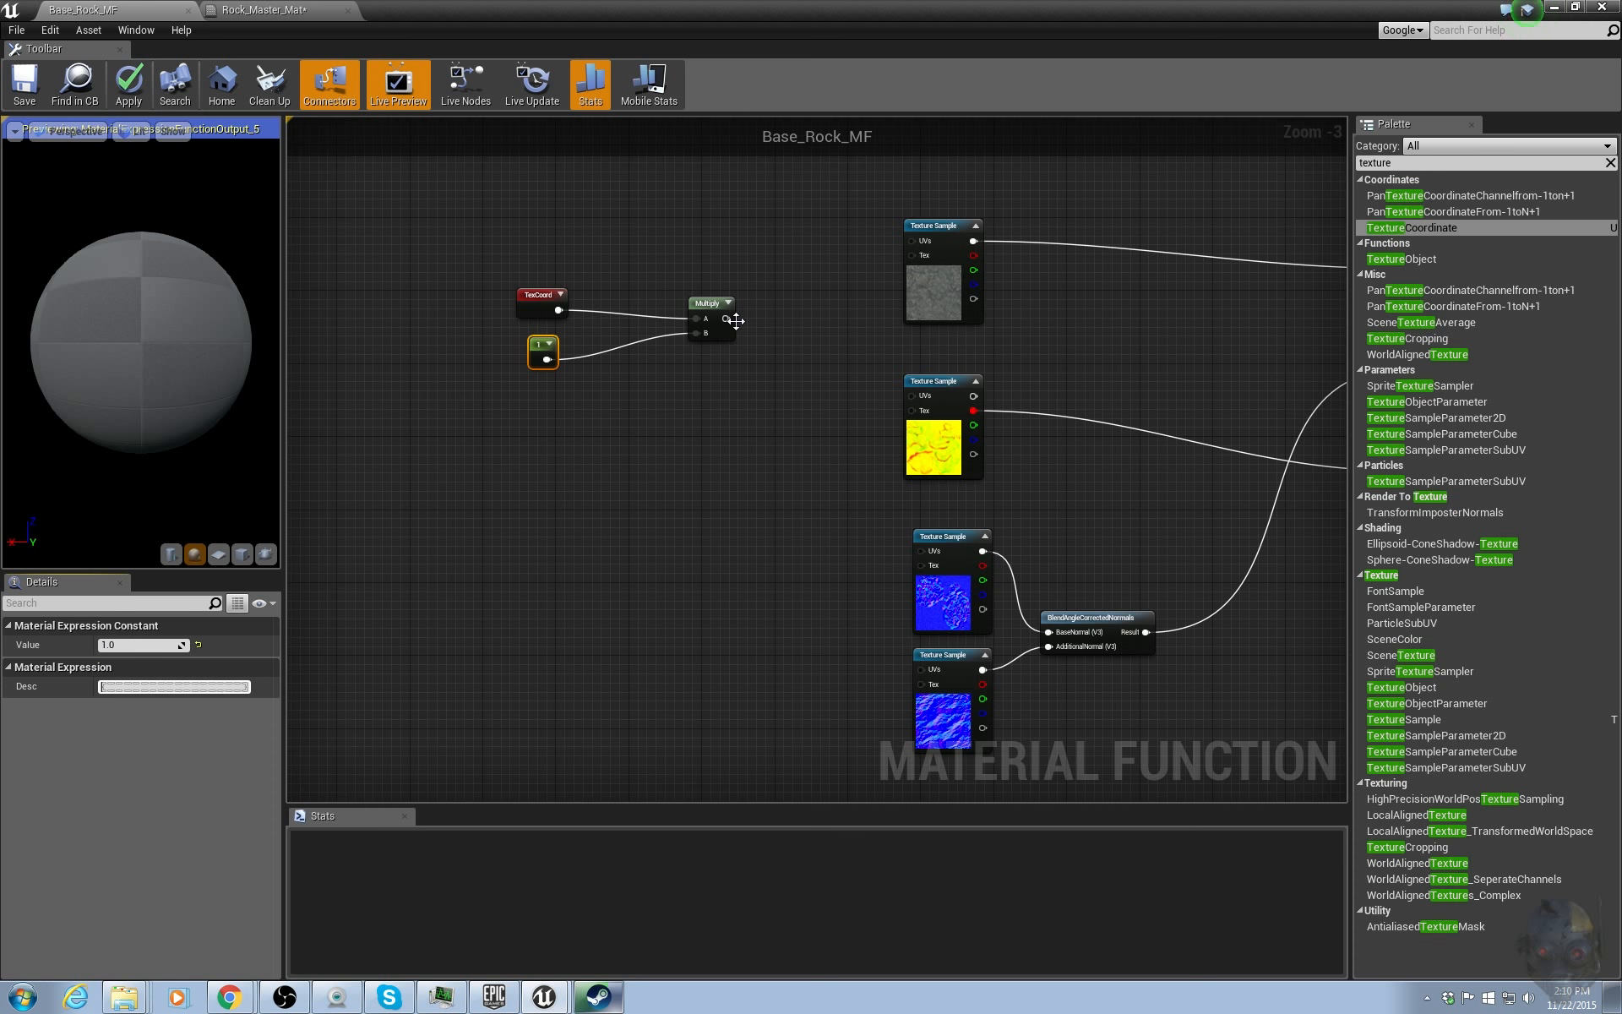
Wire the Multiply output into the UVs of the diffuse and normal texture samples, and move the UV nodes closer.
drag(733, 318, 912, 241)
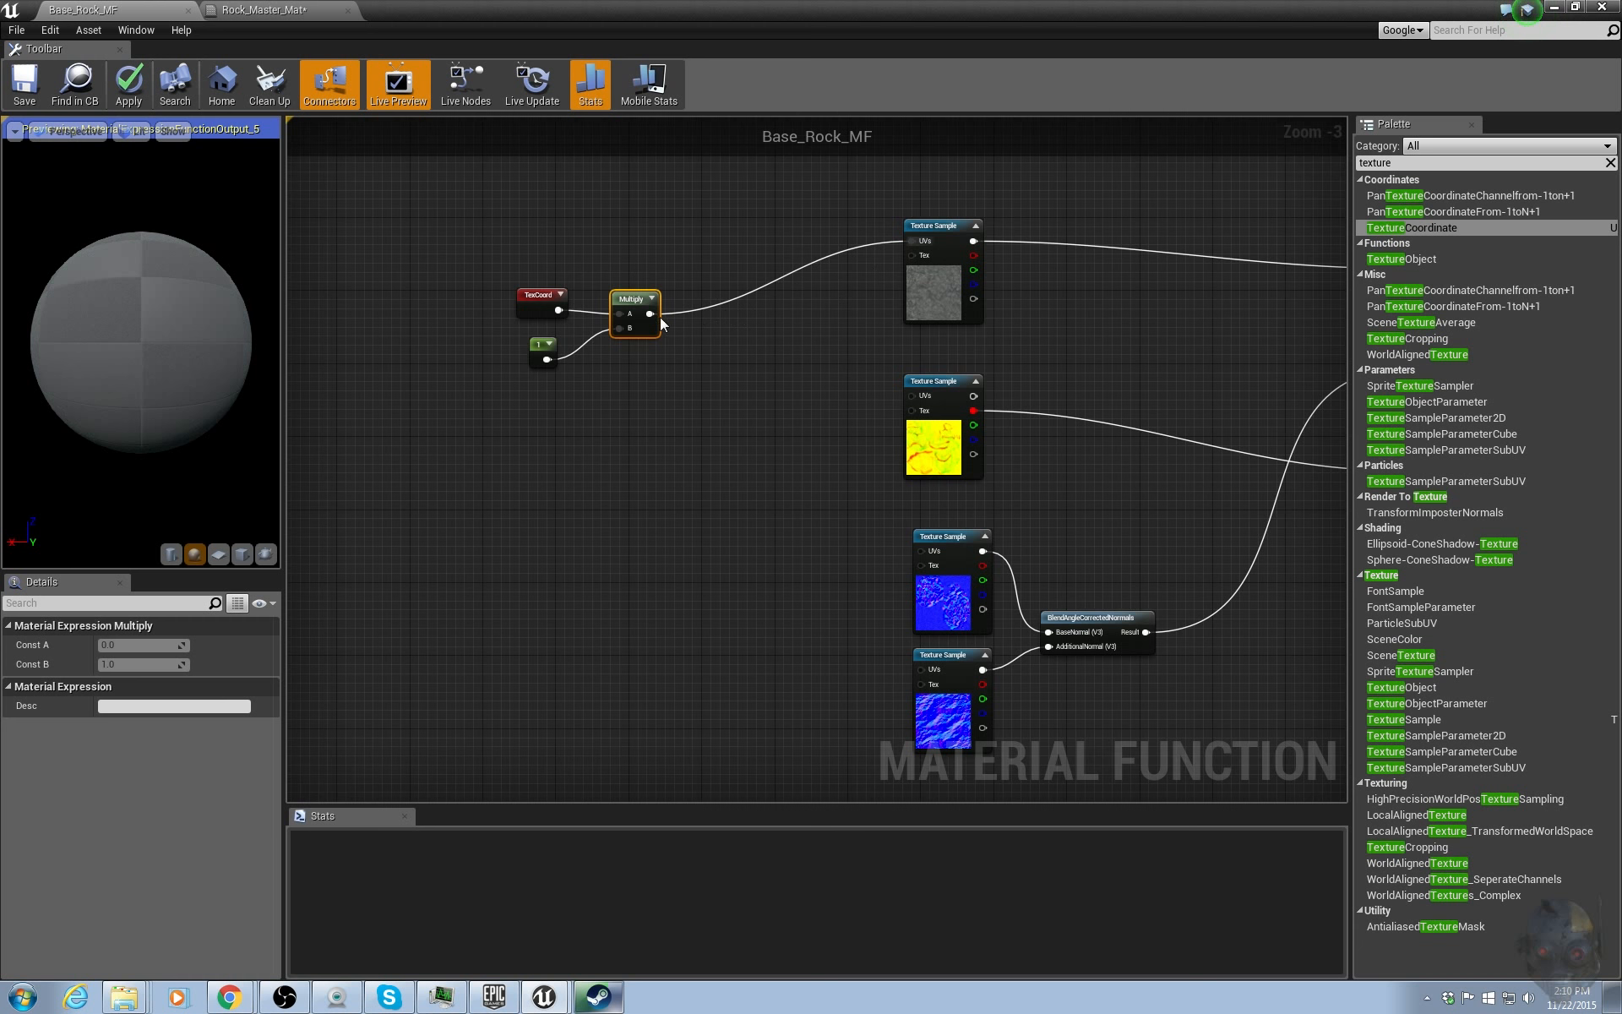
drag(649, 313, 924, 669)
click(699, 555)
drag(496, 218, 659, 396)
drag(636, 313, 599, 361)
right_drag(1090, 353, 904, 405)
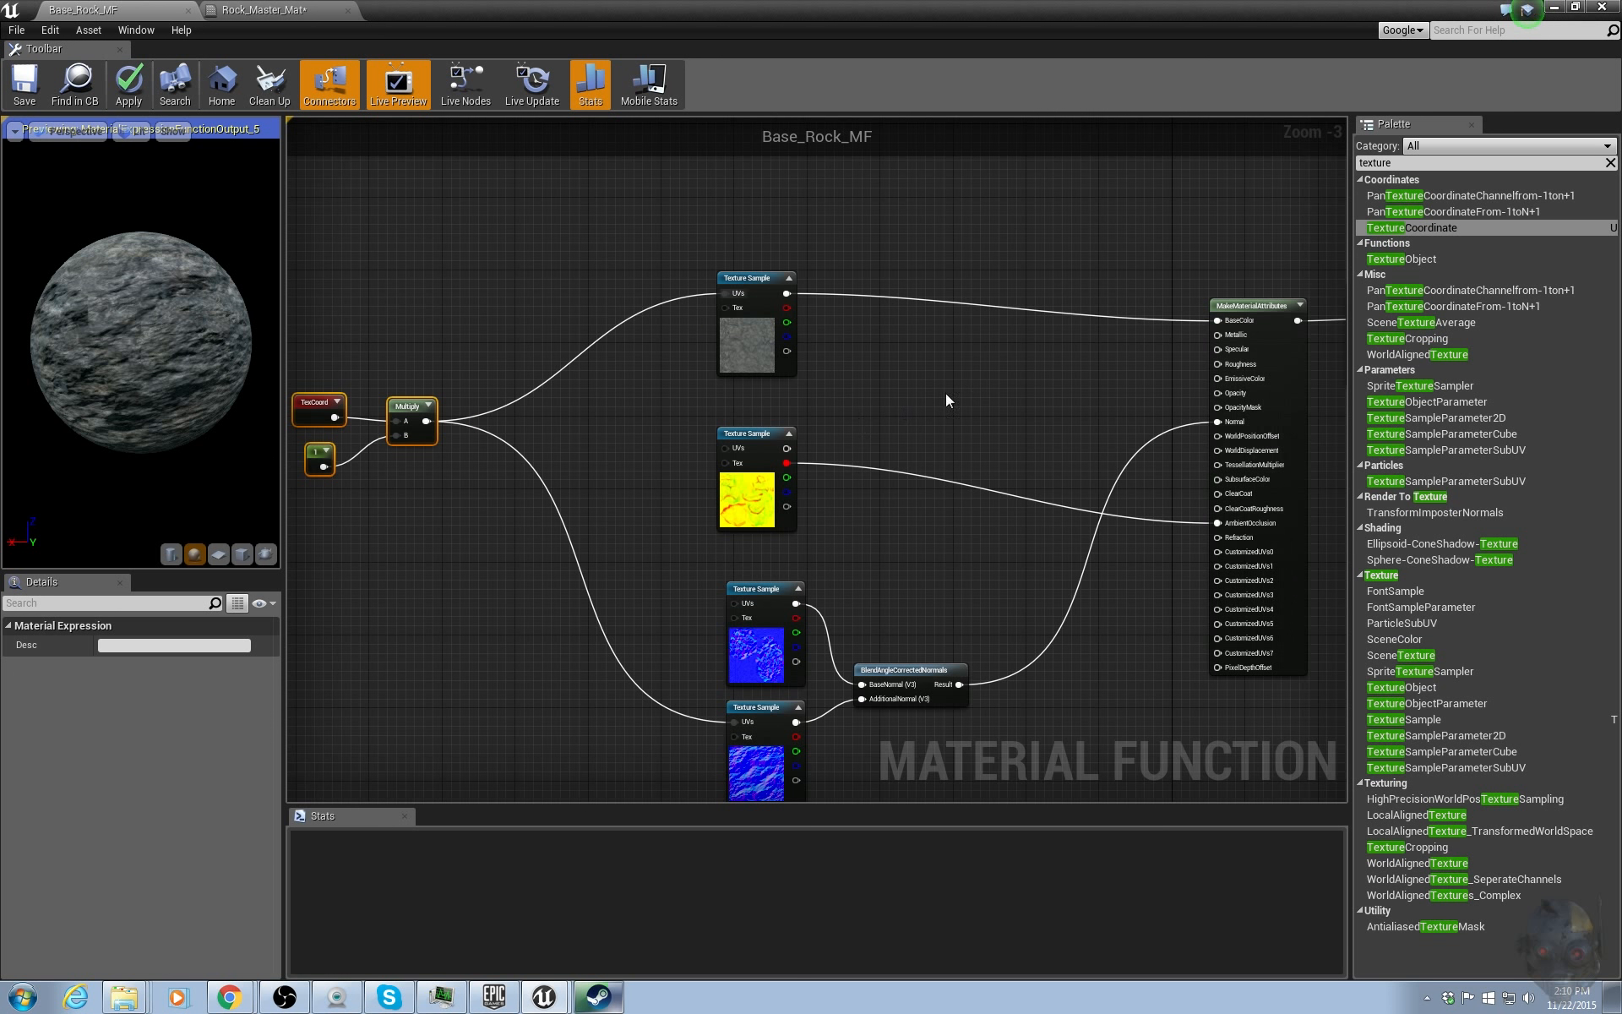
Add a constant wired into the Specular input and set its value to 0.5.
click(1001, 387)
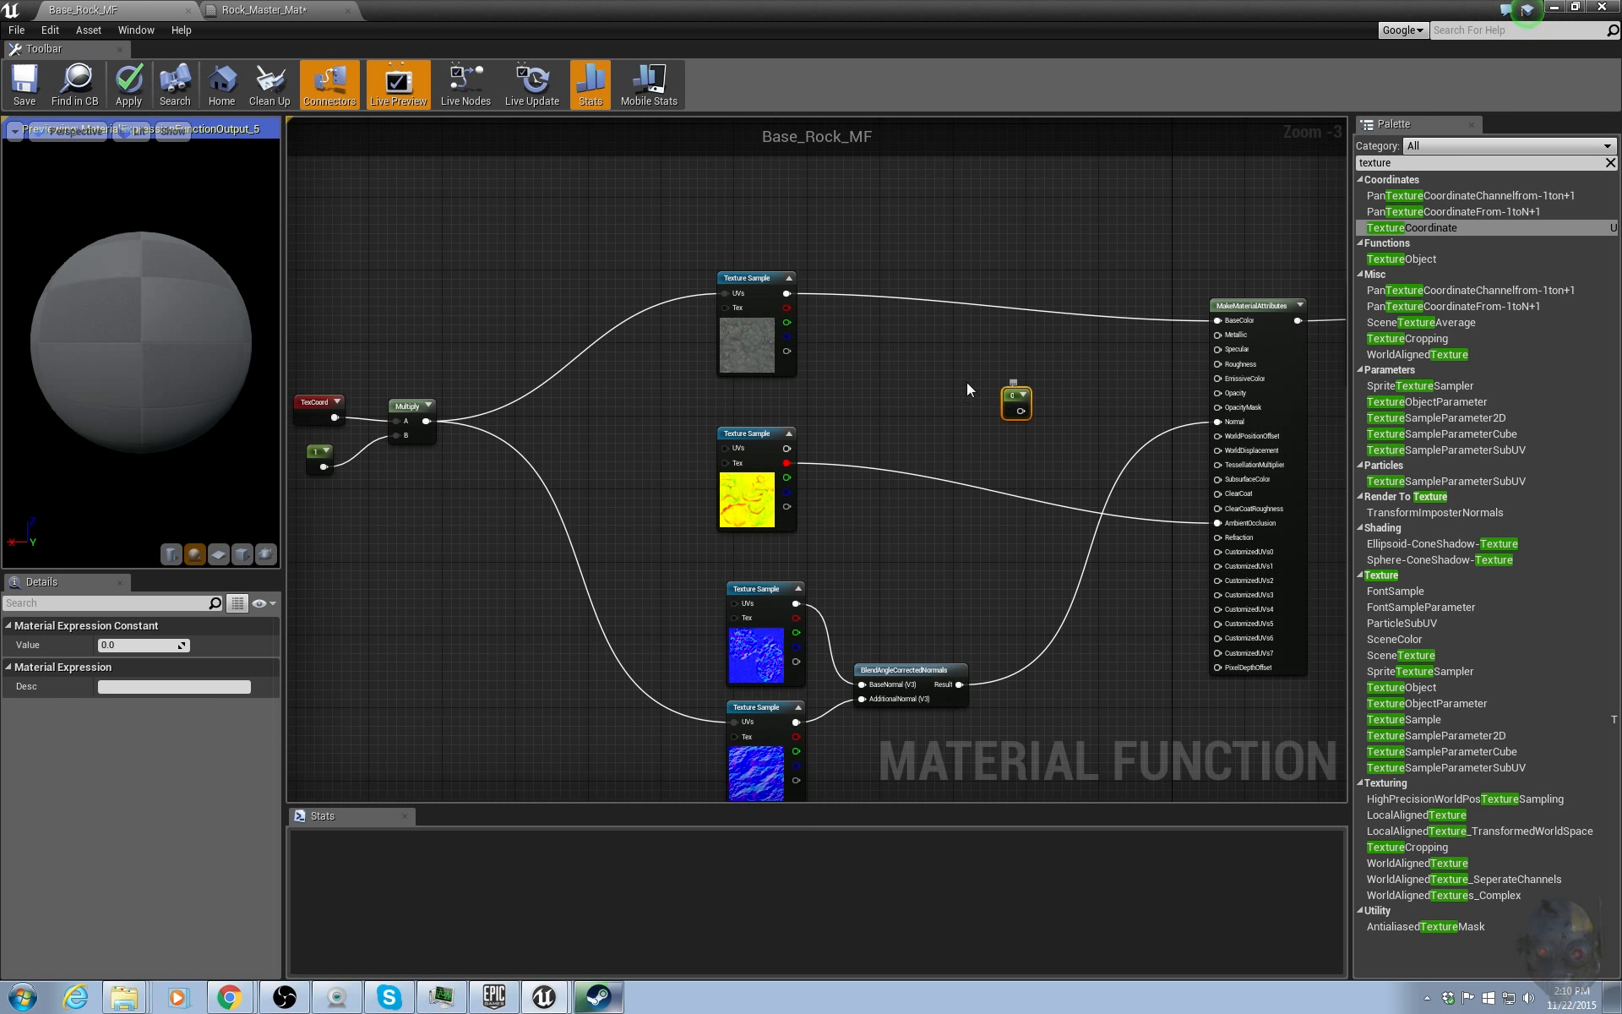
drag(1011, 398, 1239, 352)
click(144, 645)
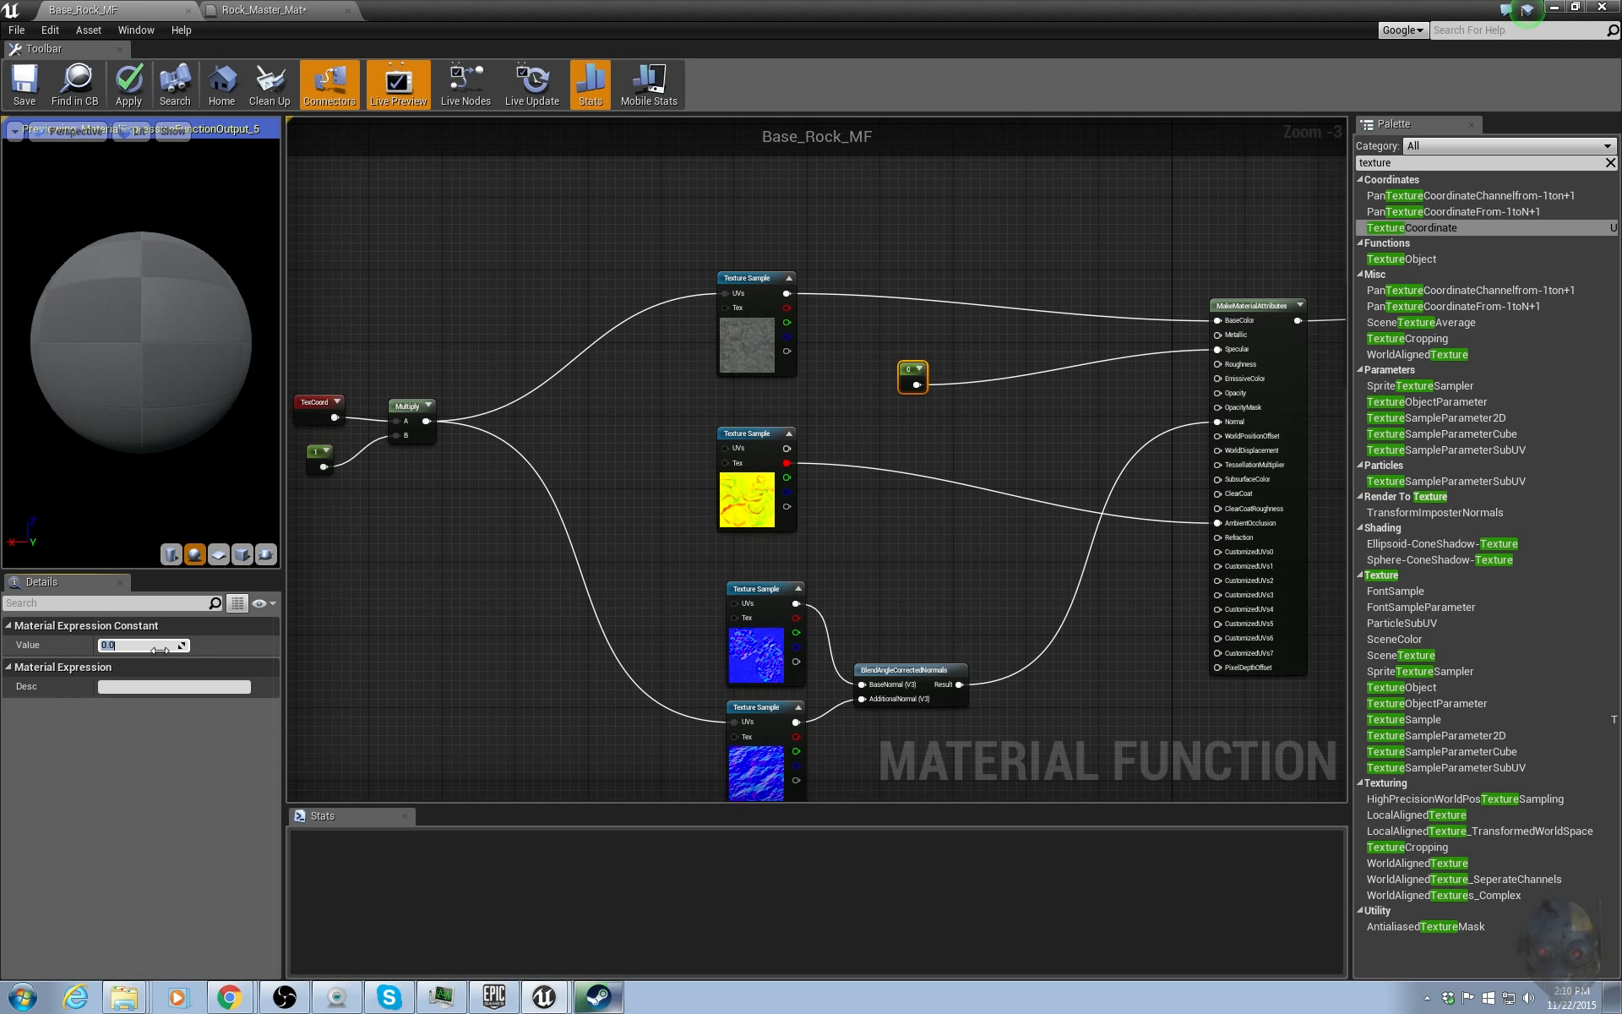
text(0.5)
key(Return)
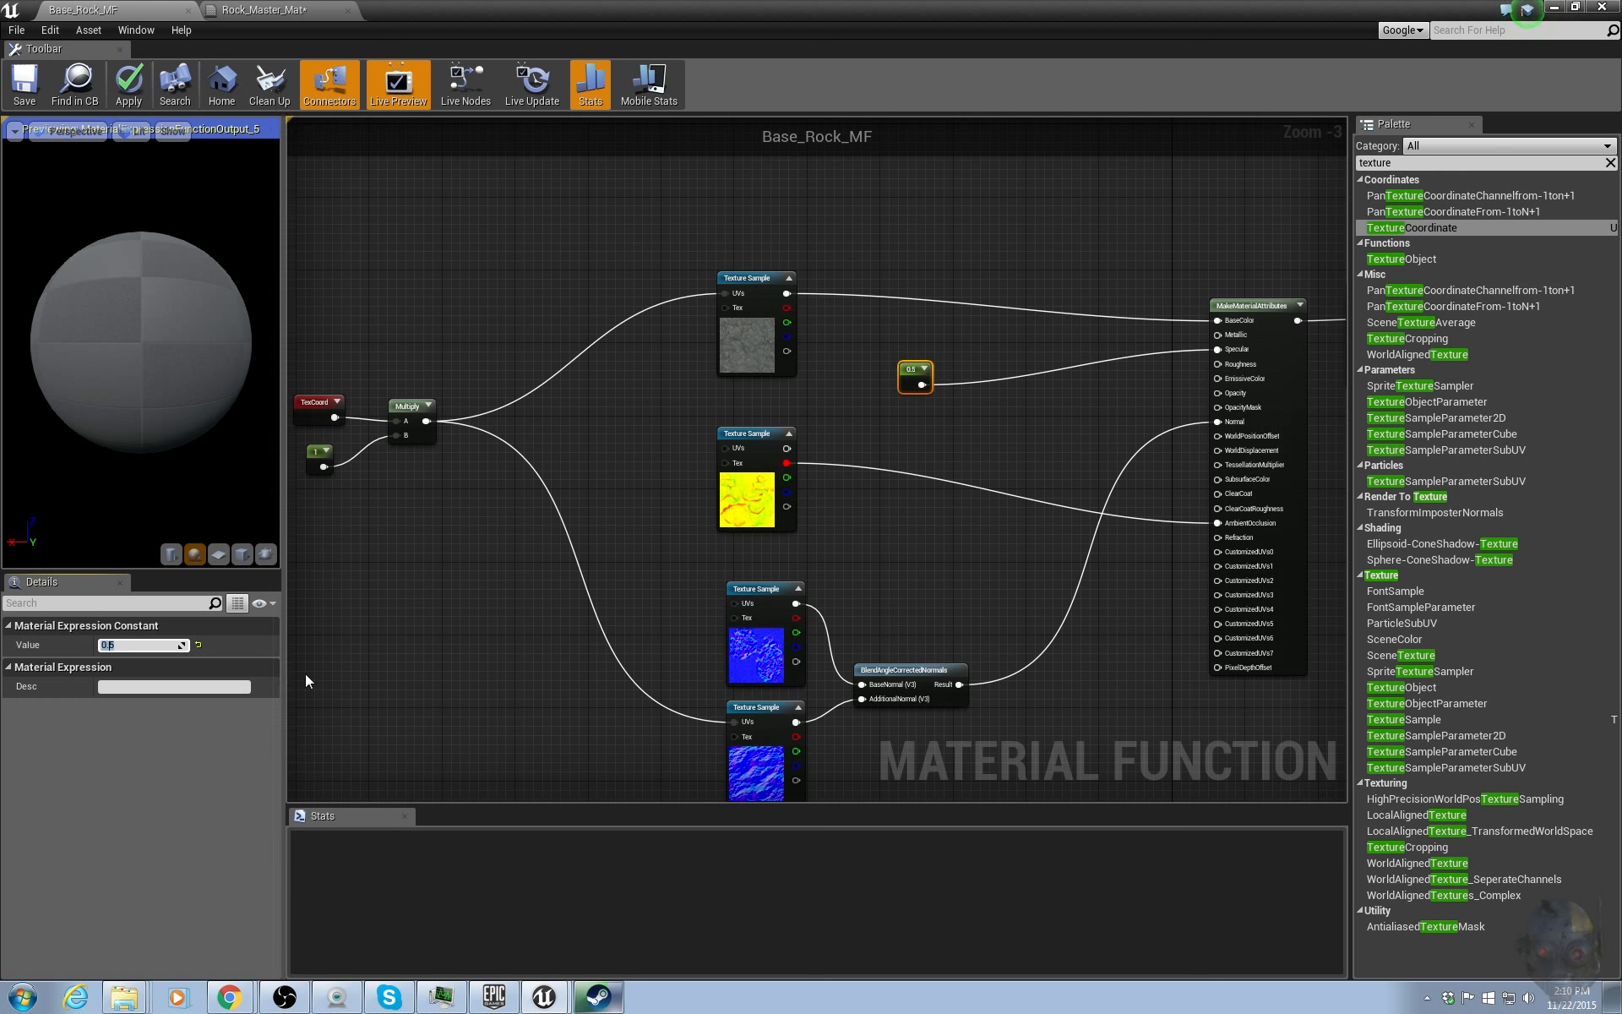
Add another constant with value 0.6 and wire it into the Roughness input.
text(1111111111111111111111)
click(903, 432)
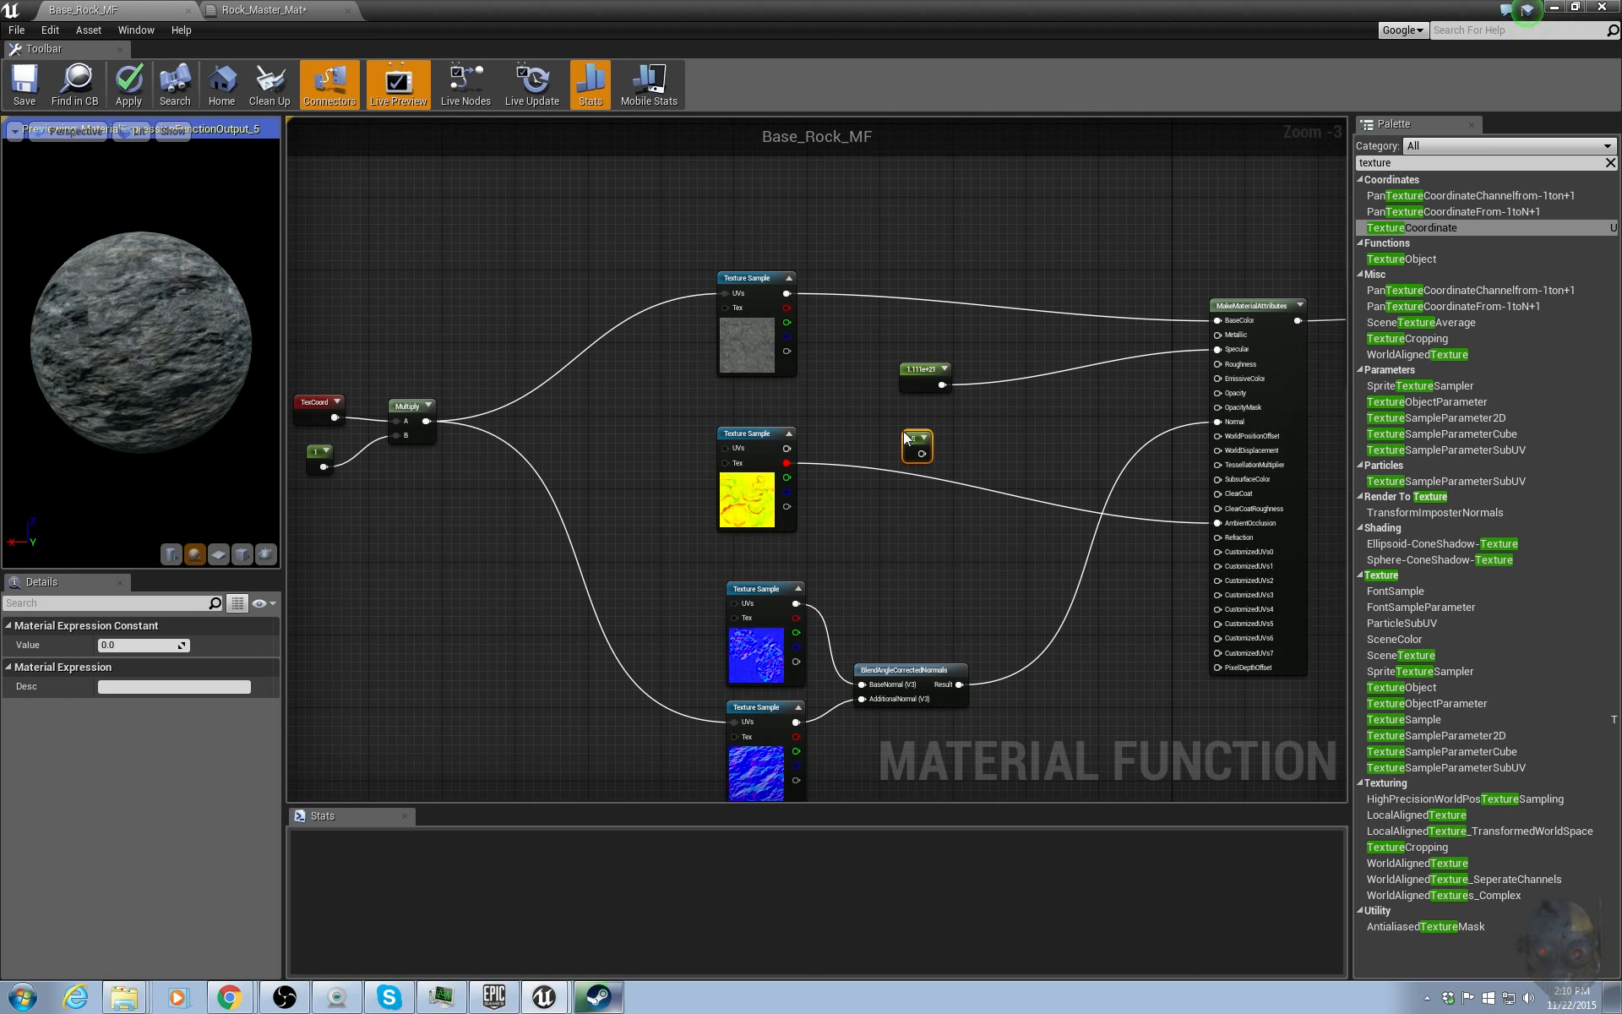
click(150, 644)
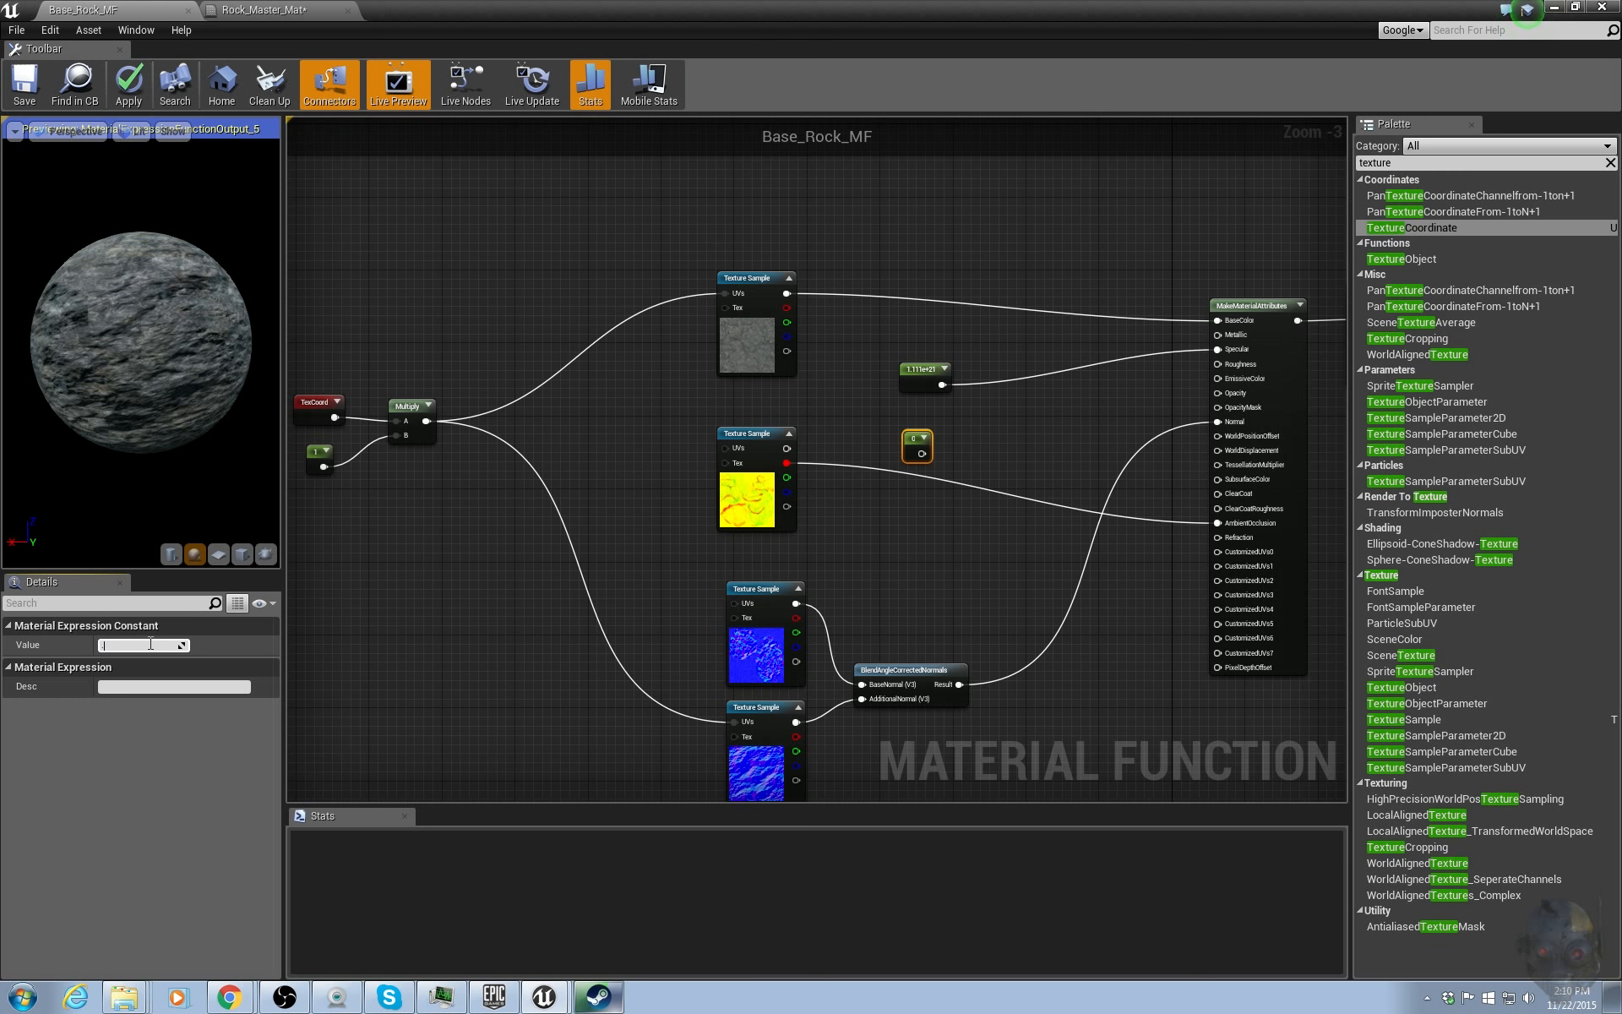
text(0.6)
key(Return)
drag(929, 453, 1219, 364)
Set the Specular constant's value to 1.
click(921, 372)
scroll(919, 389, up, 3)
click(153, 643)
text(1)
key(Return)
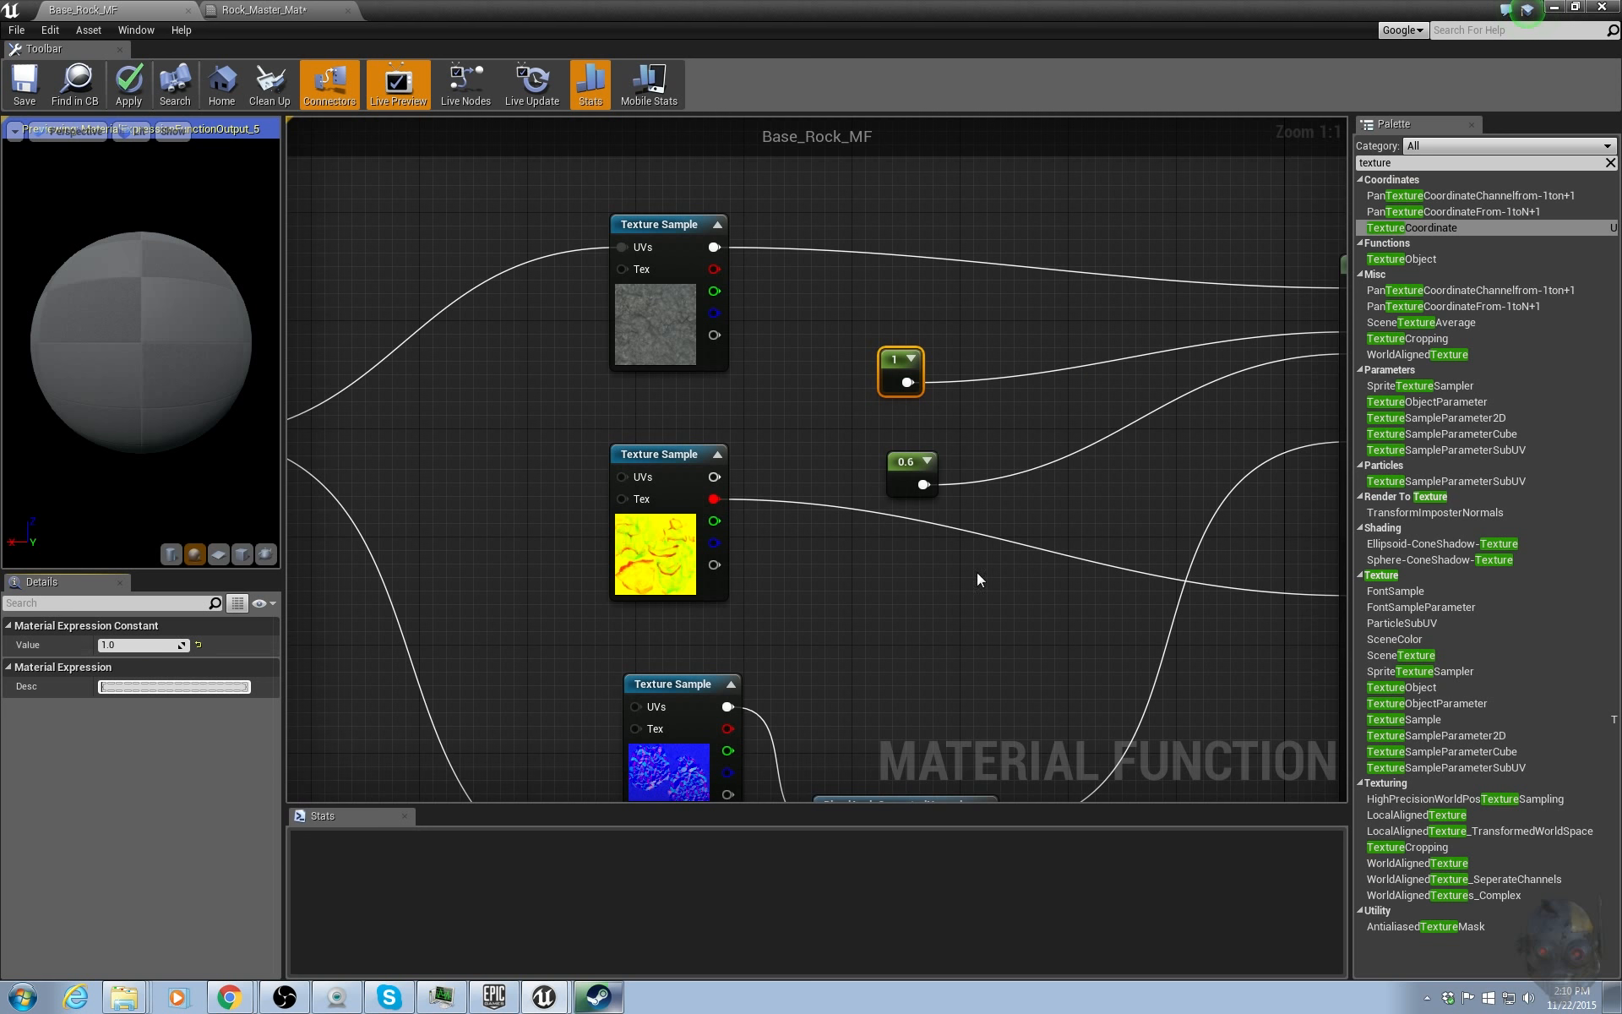
Set the Specular constant's value to 0.5.
click(1050, 511)
click(898, 363)
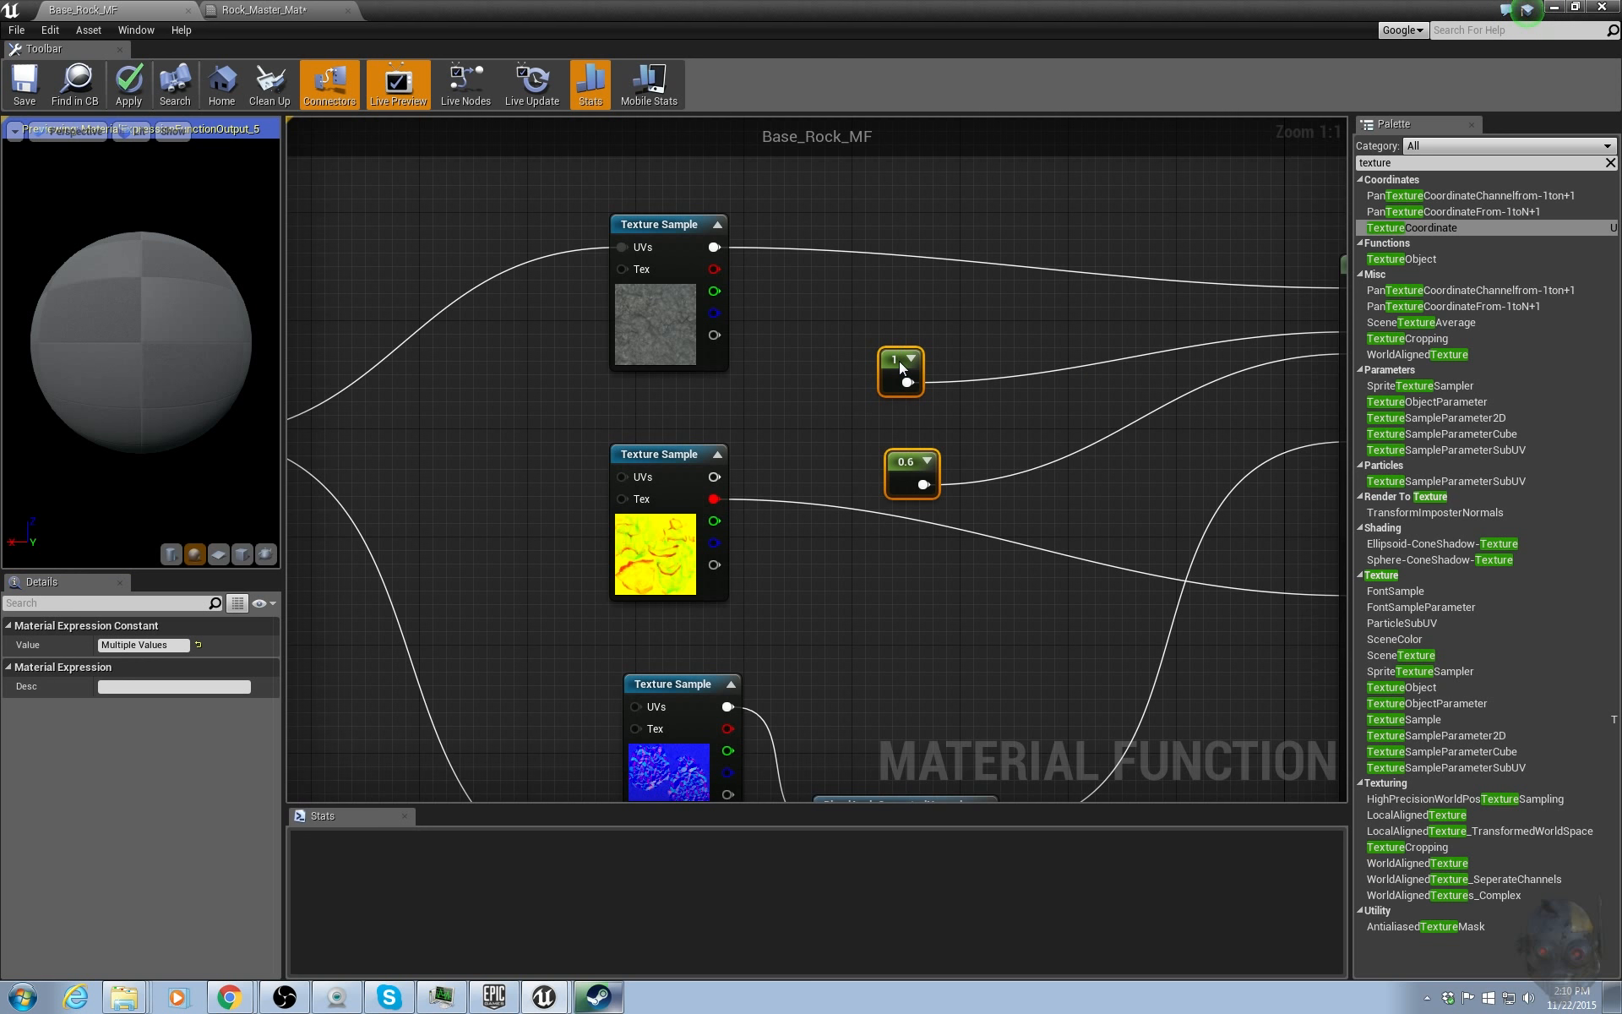
click(166, 644)
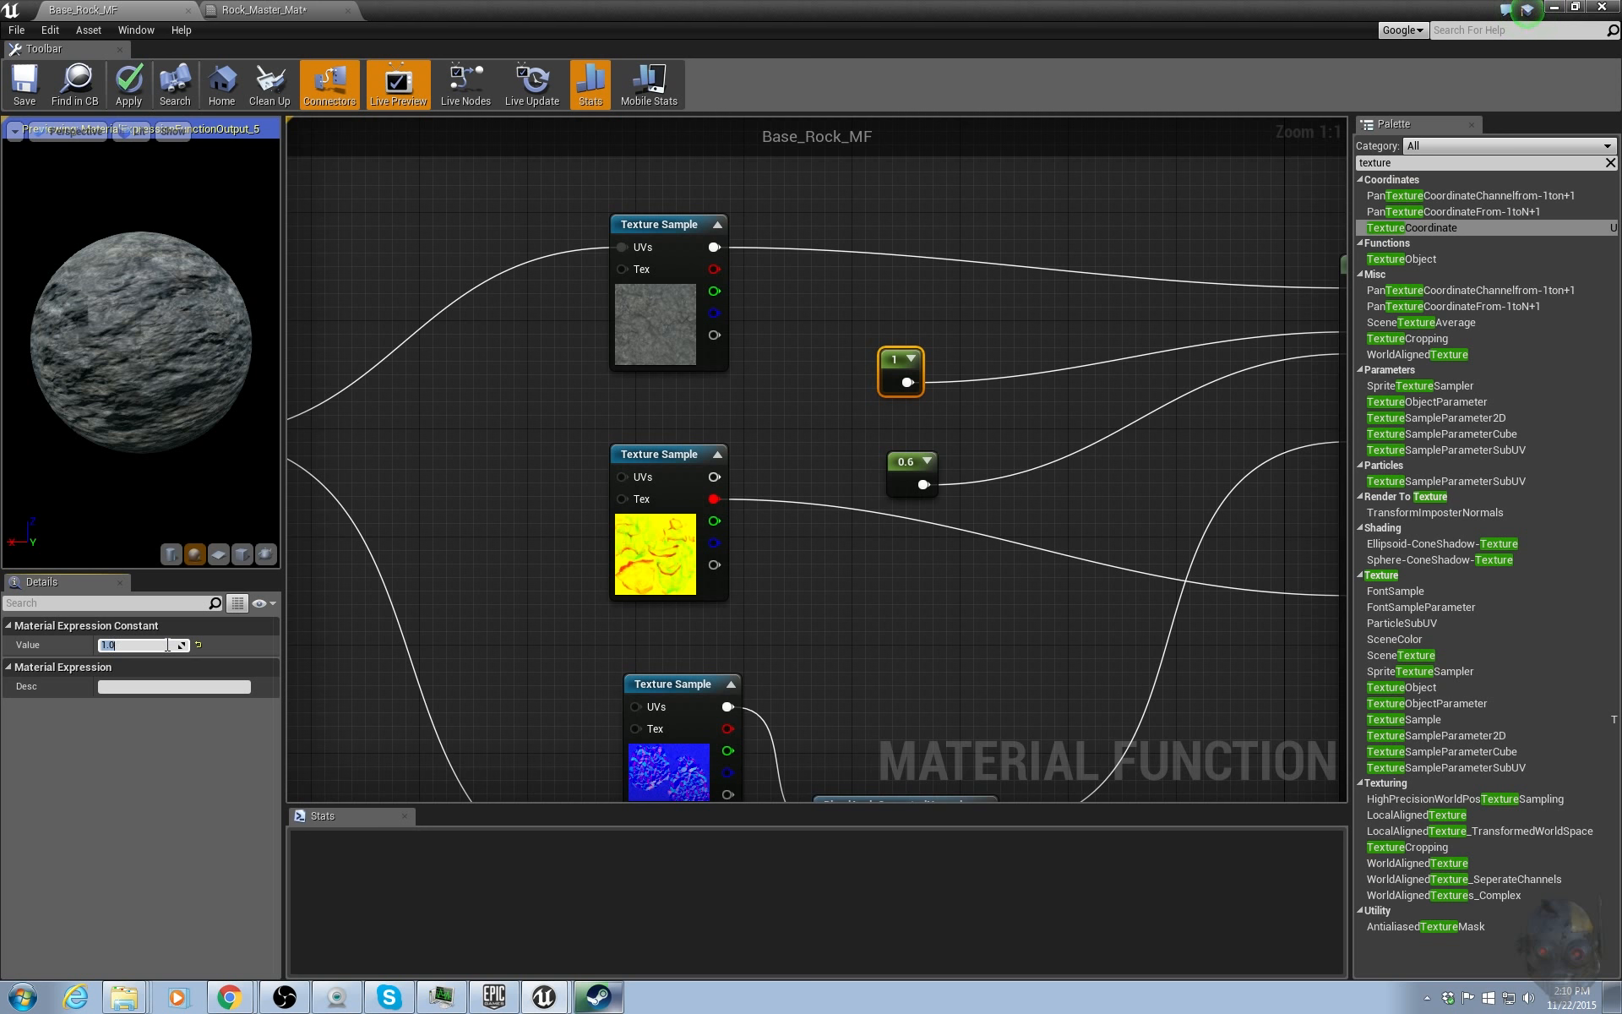
text(.5)
key(Return)
Apply the changes to the material function.
click(1030, 525)
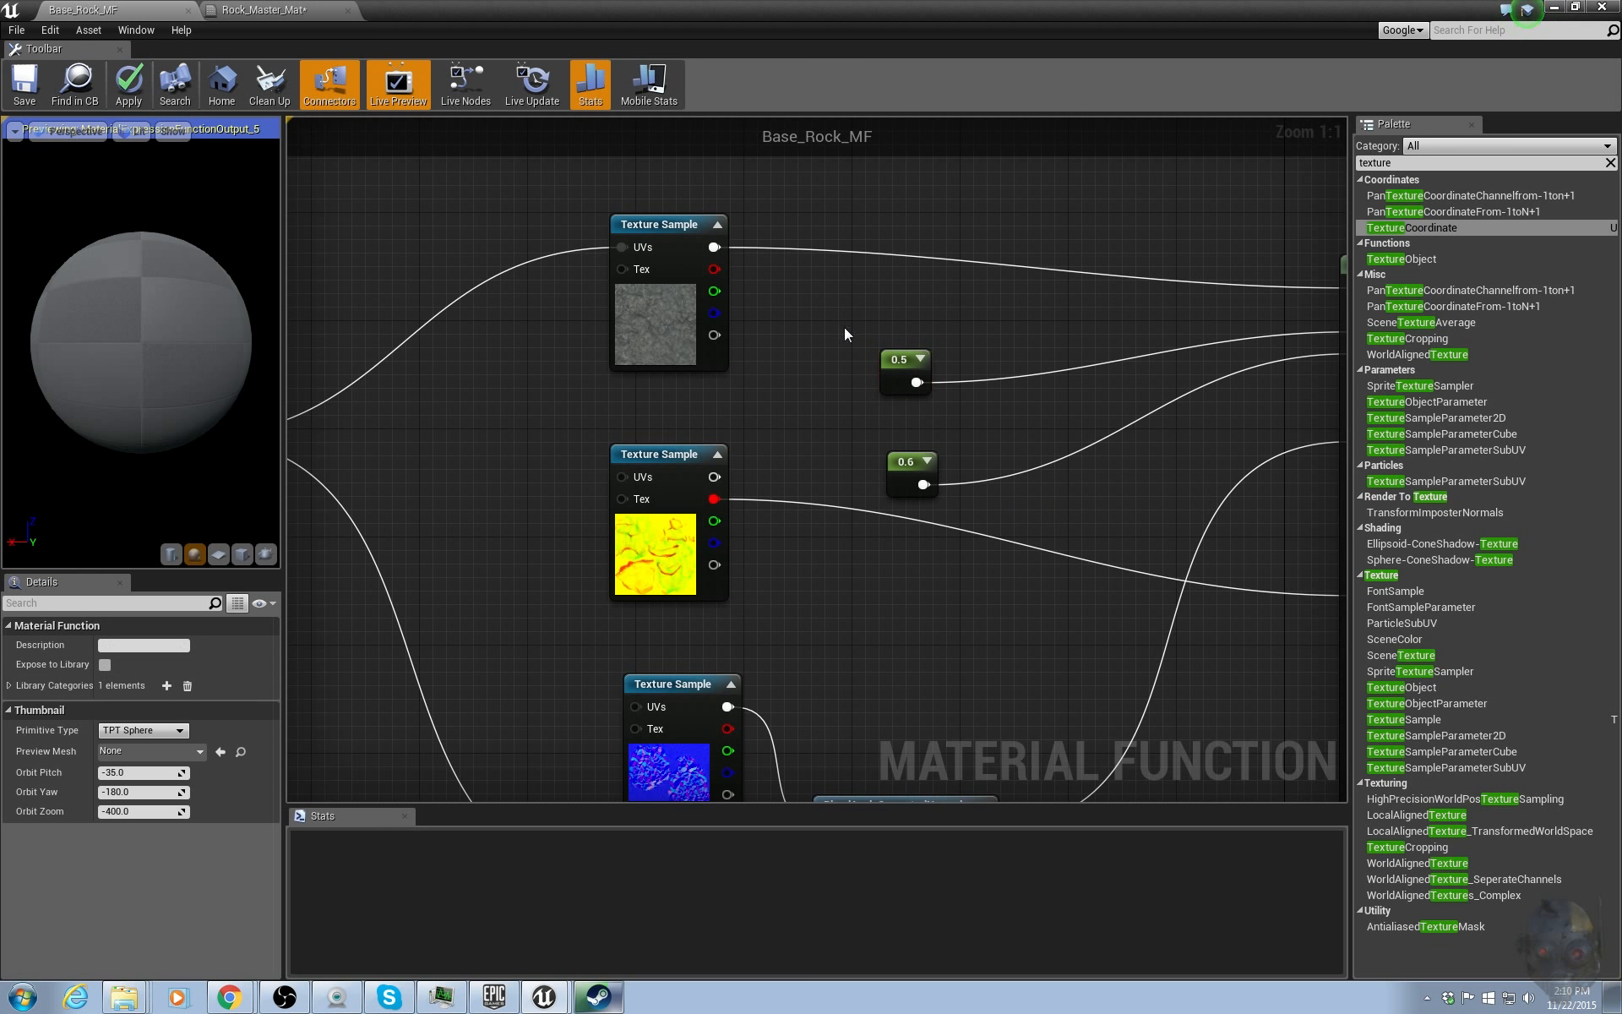
drag(844, 327, 897, 453)
click(1027, 460)
scroll(1066, 480, down, 4)
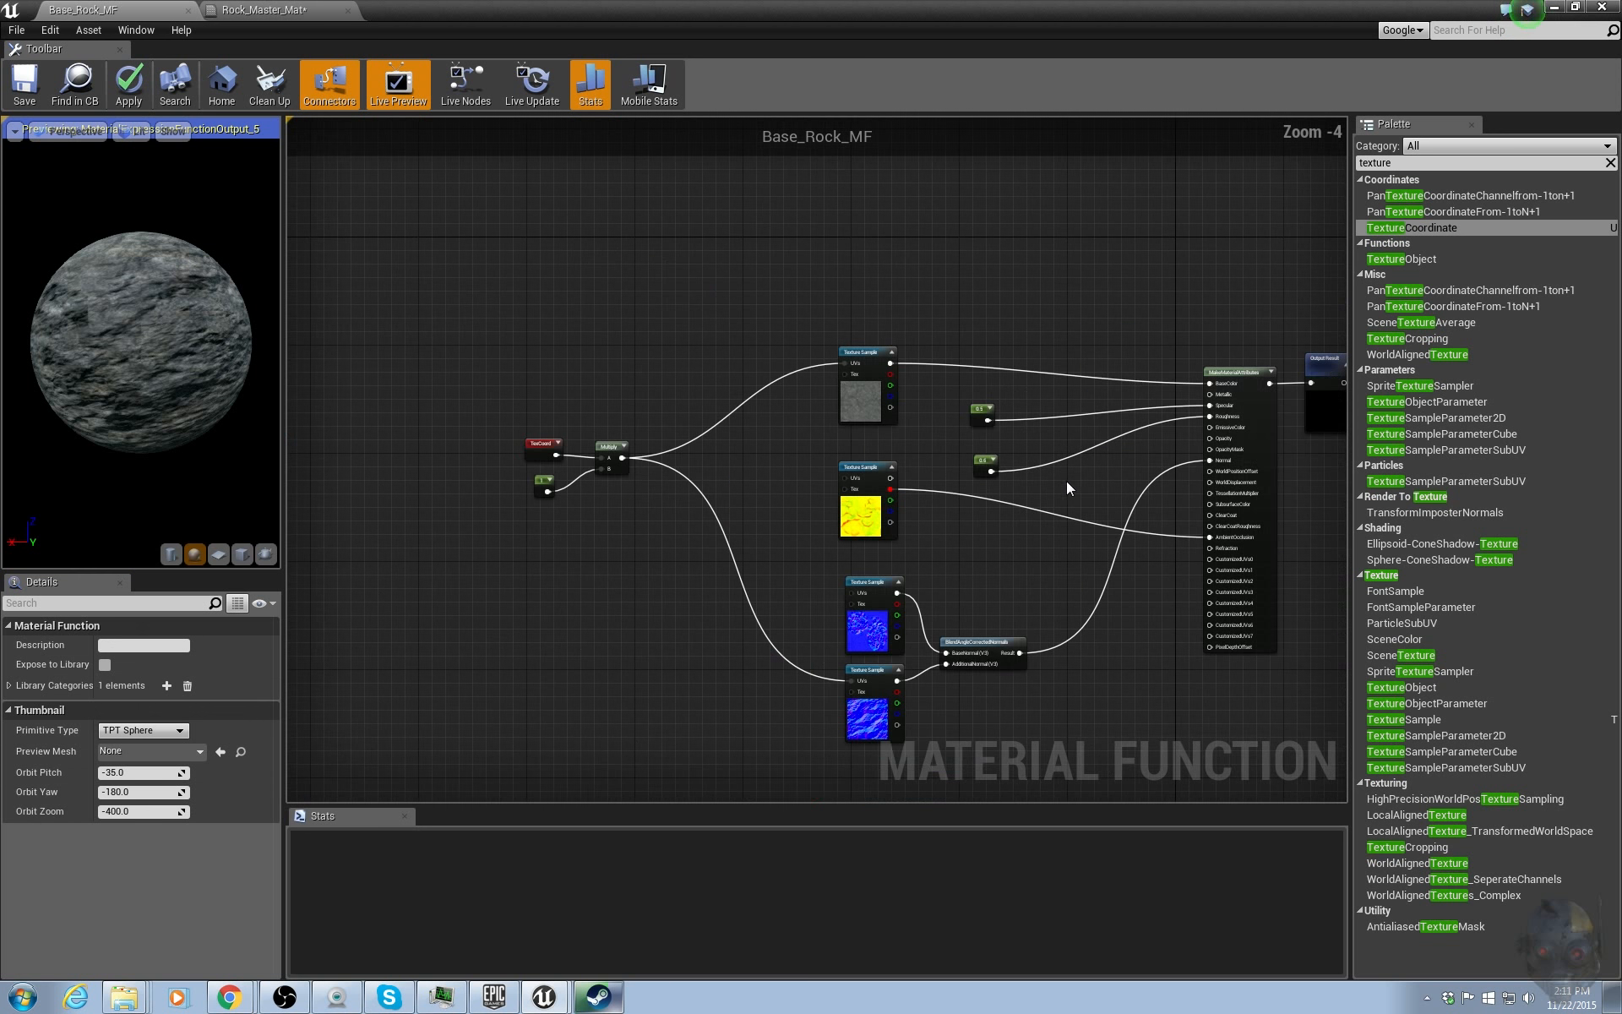
right_drag(1066, 480, 912, 531)
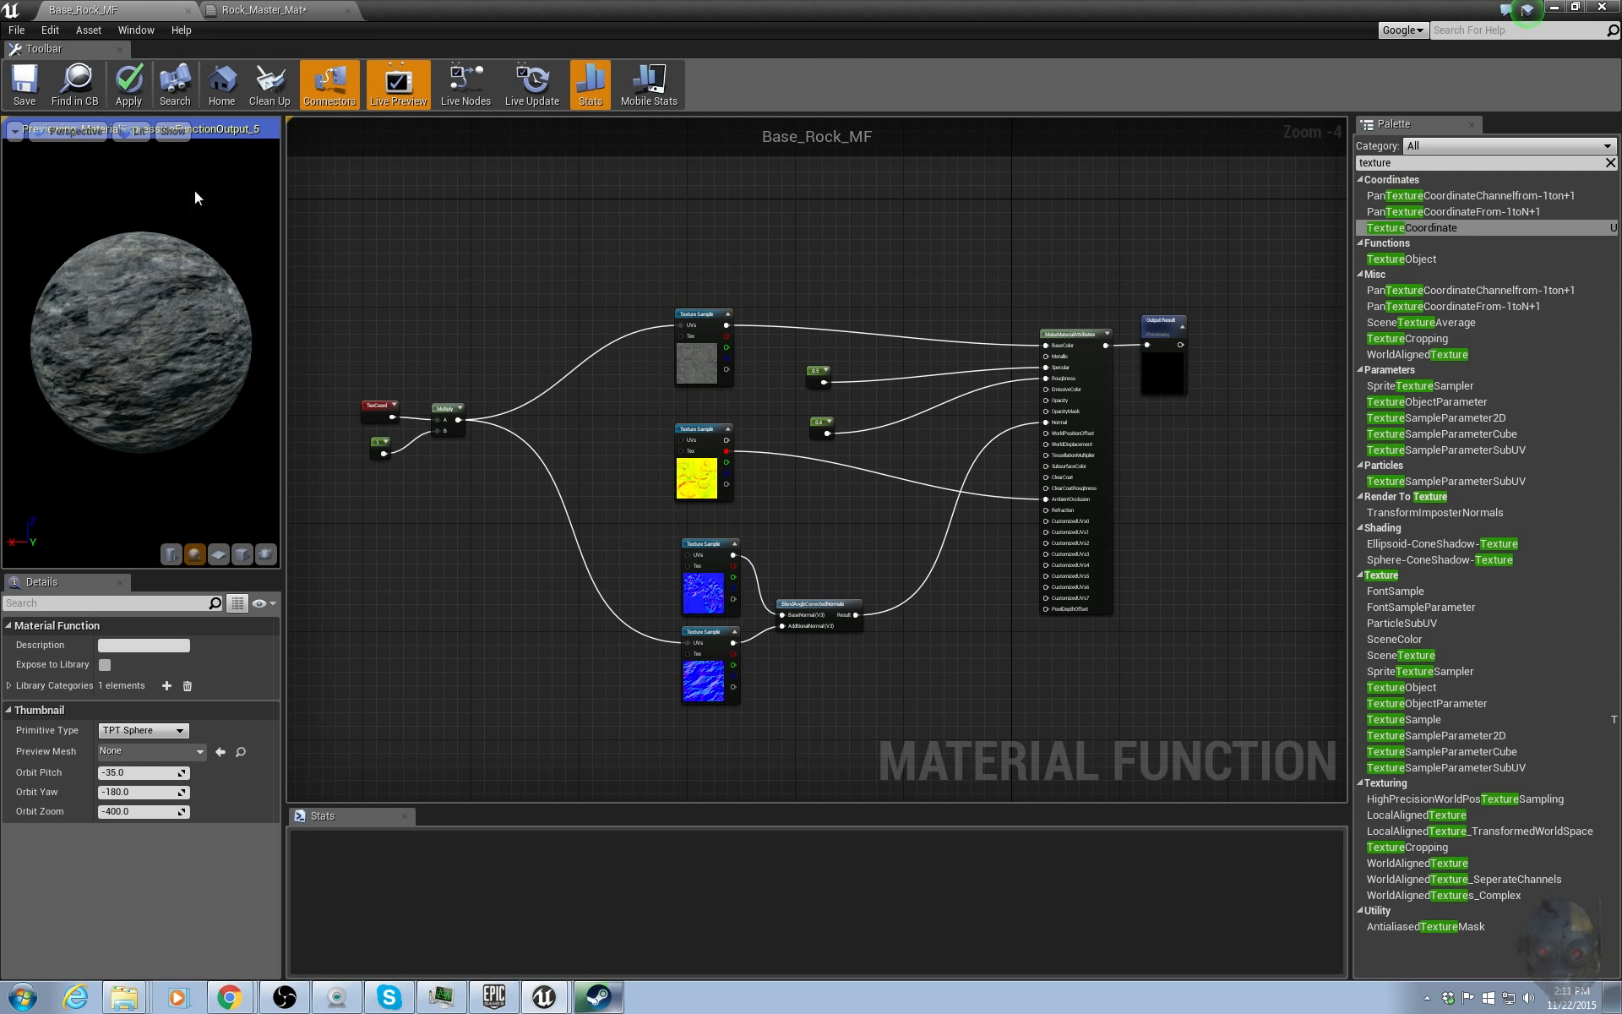
click(141, 87)
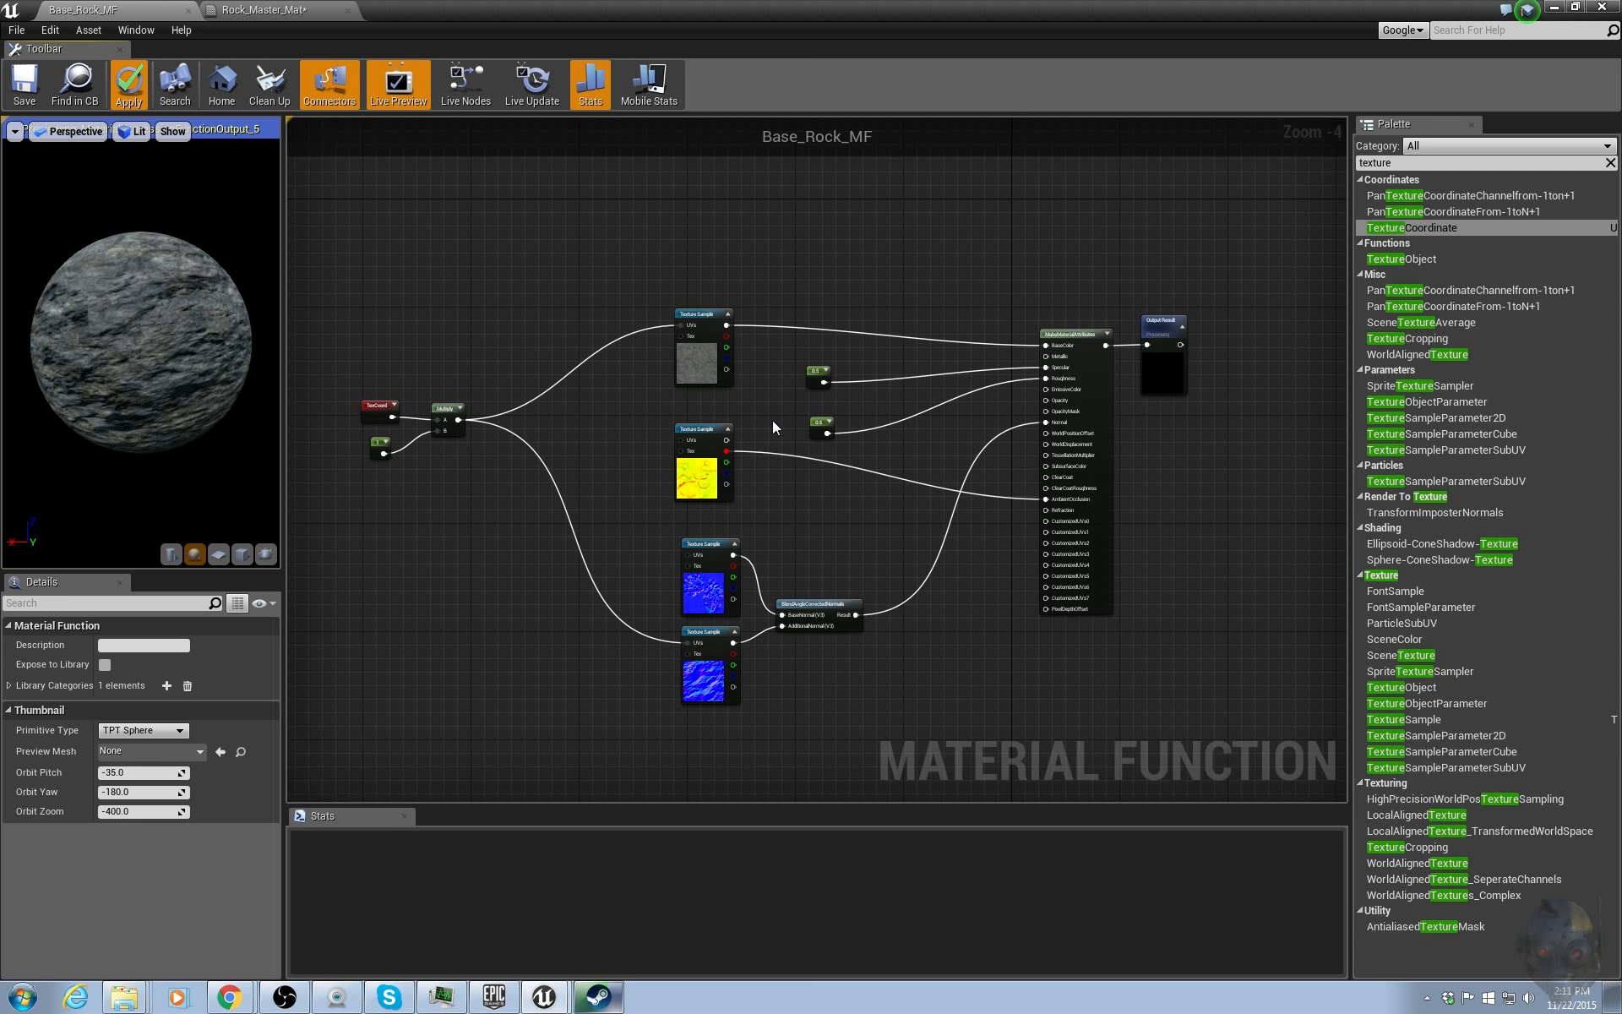
Convert the Specular and Roughness constants into scalar parameters.
right_drag(919, 466, 990, 468)
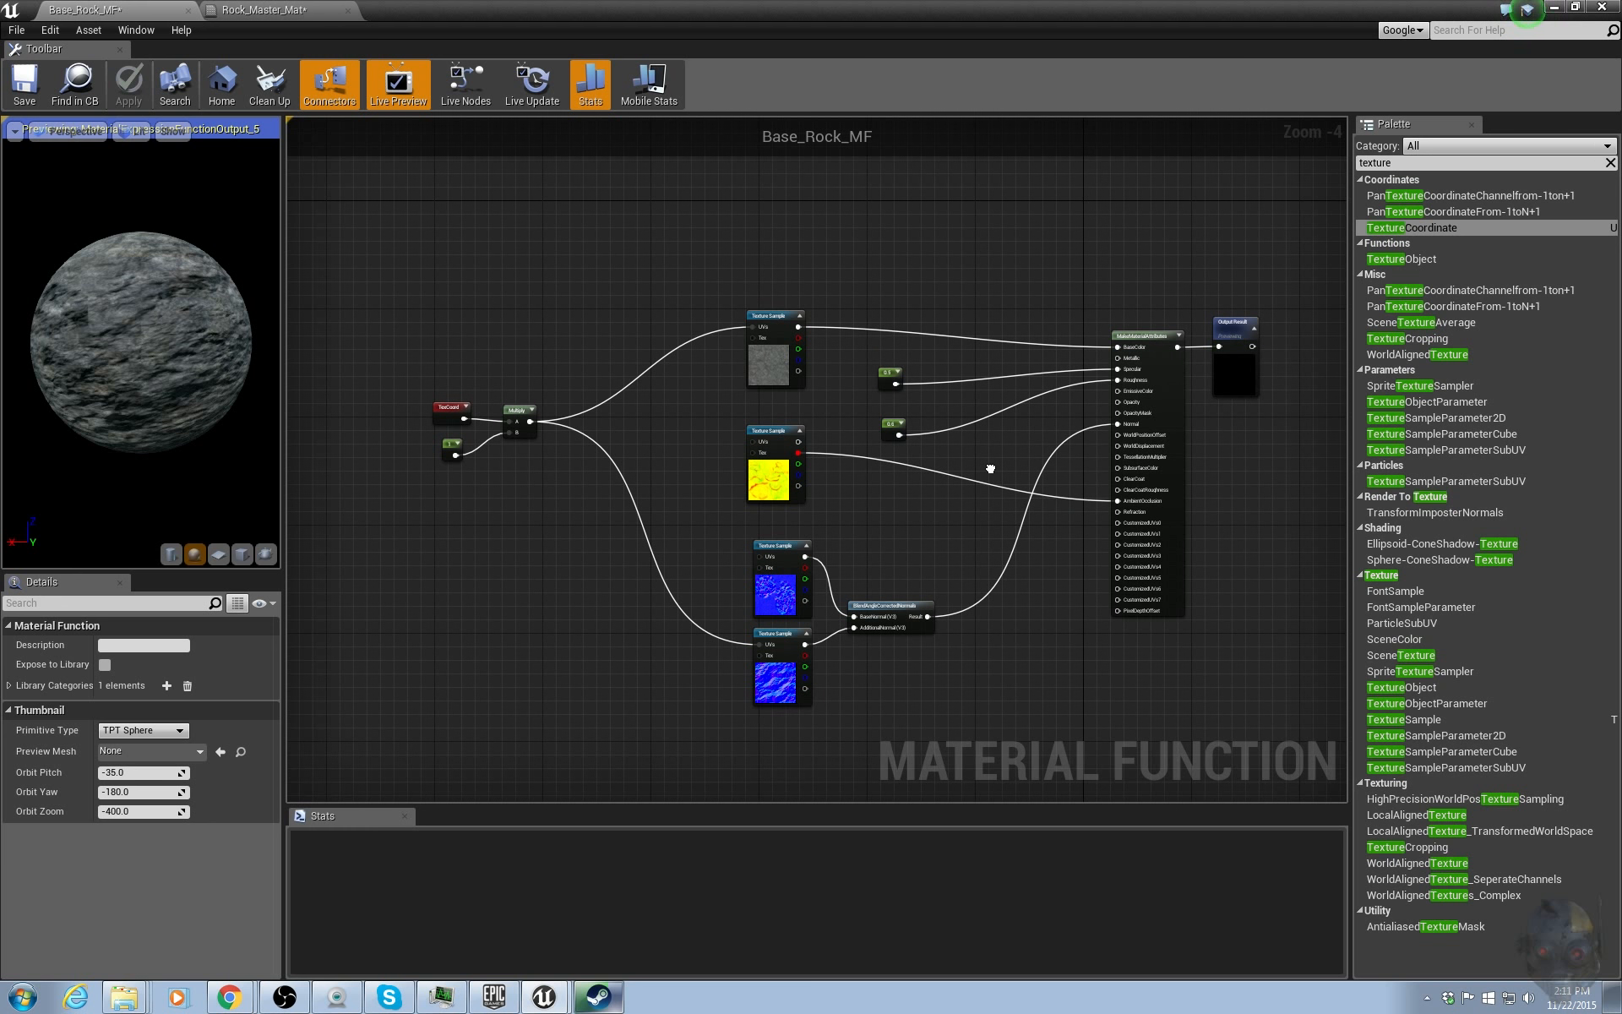
drag(414, 336, 546, 463)
click(802, 414)
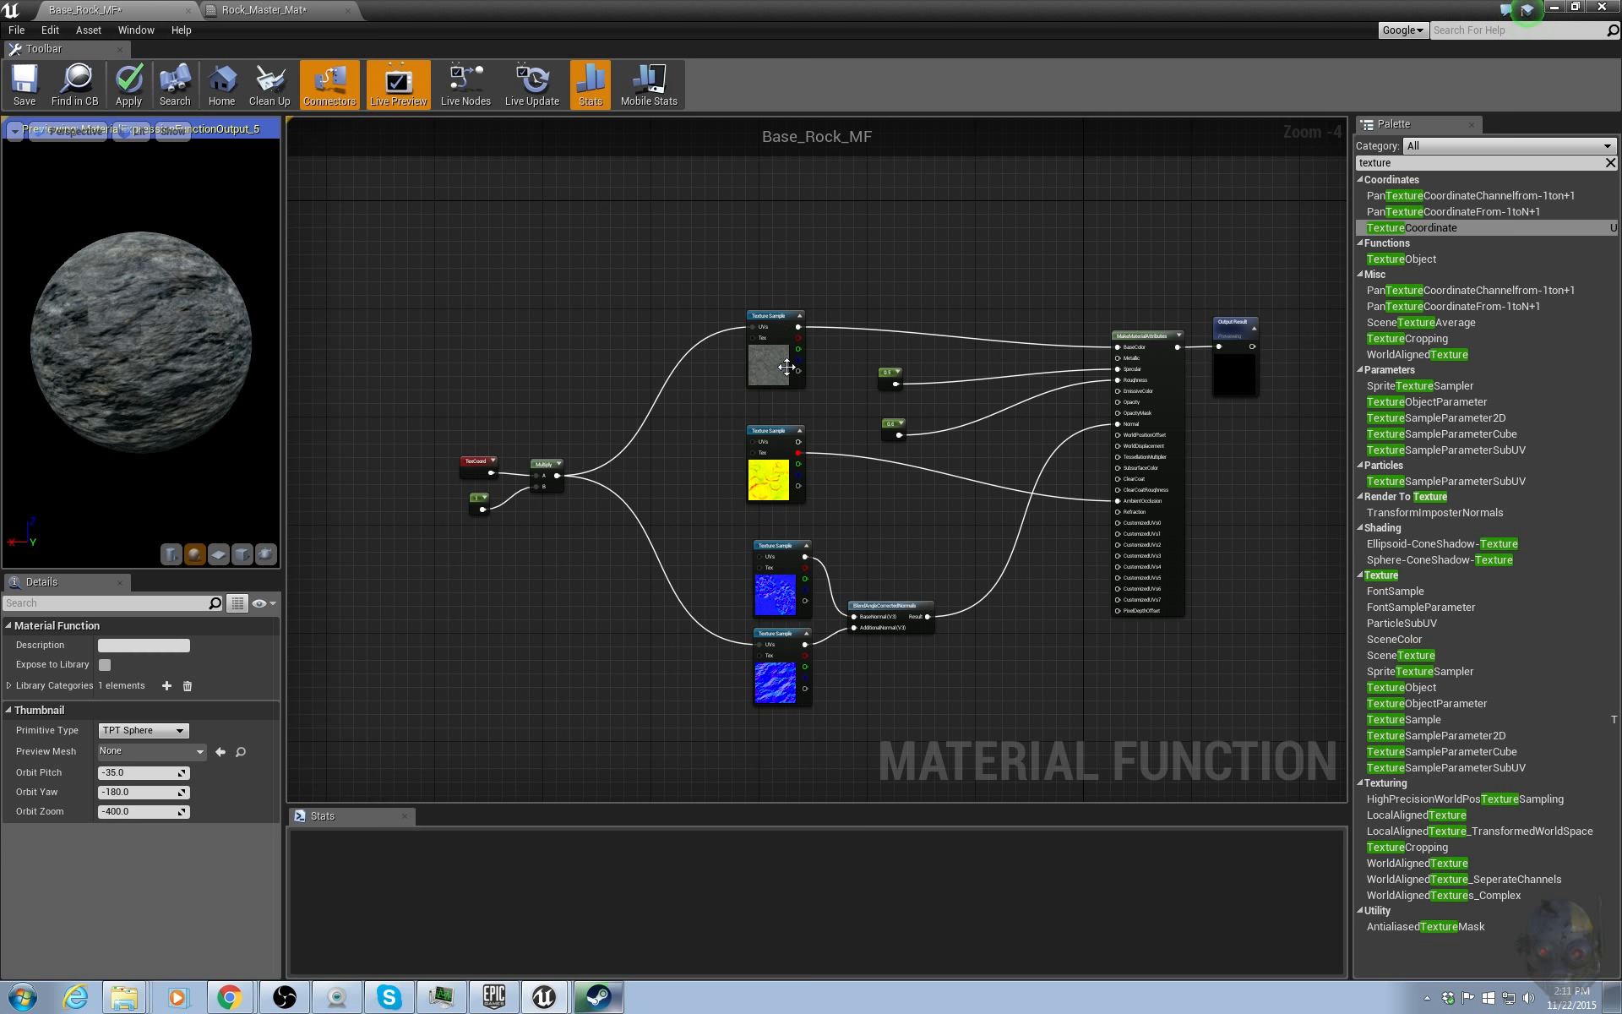
drag(867, 292, 914, 435)
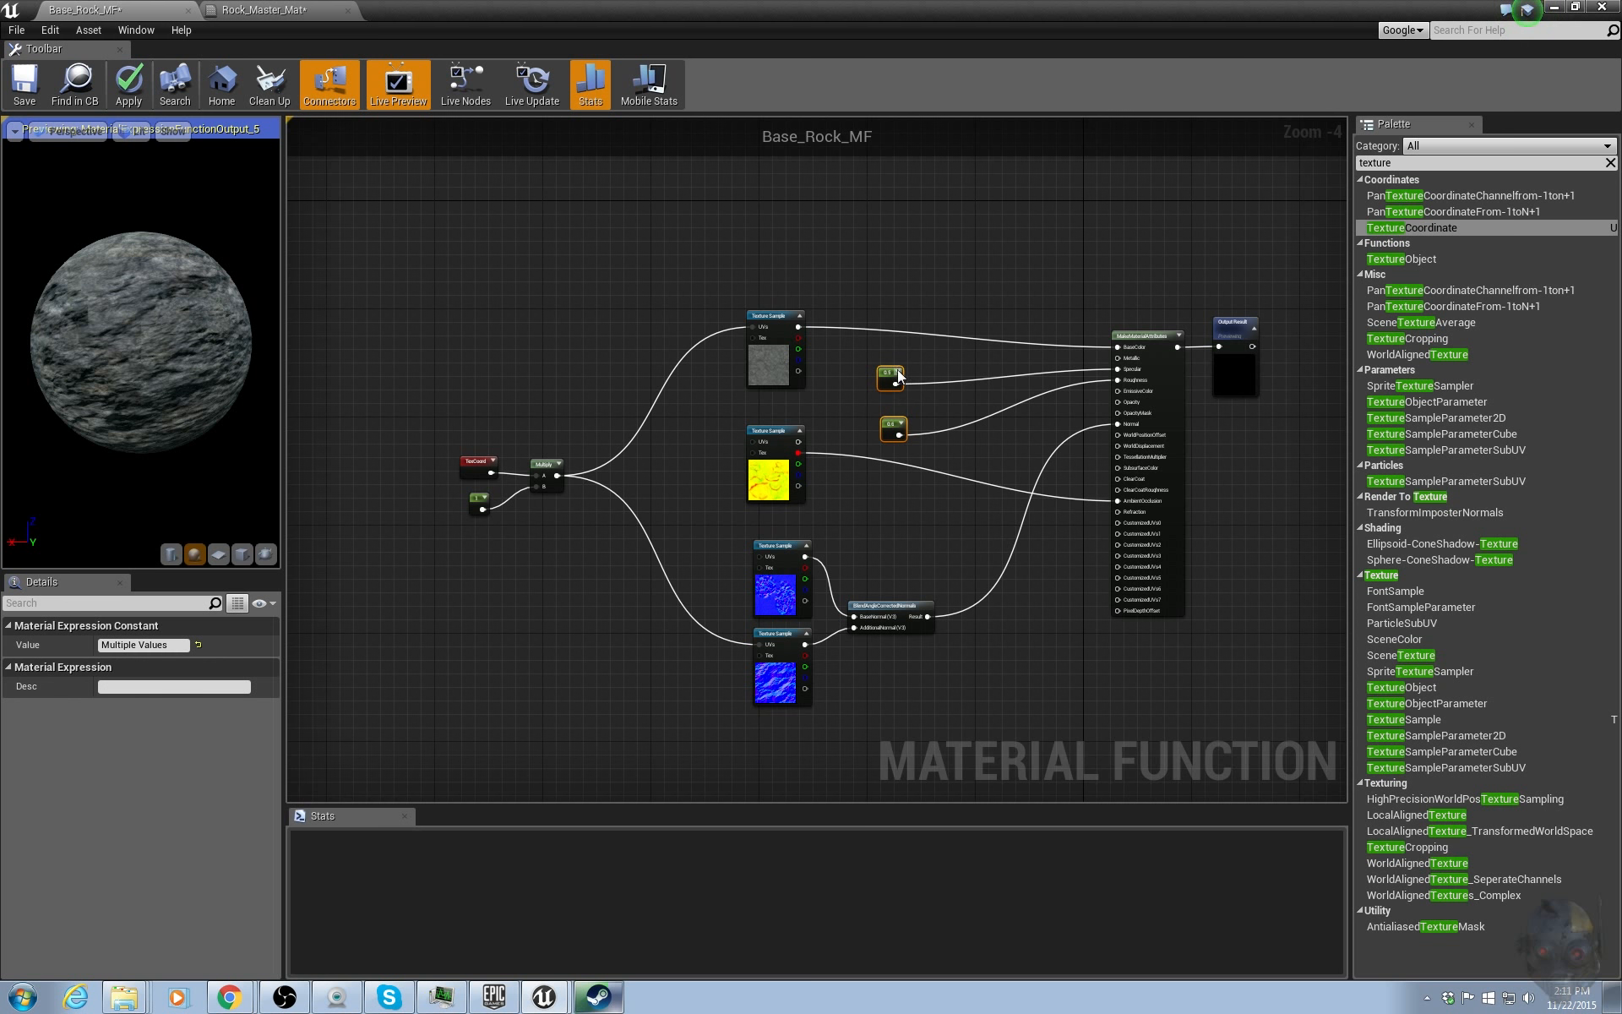
scroll(934, 385, up, 4)
right_click(845, 366)
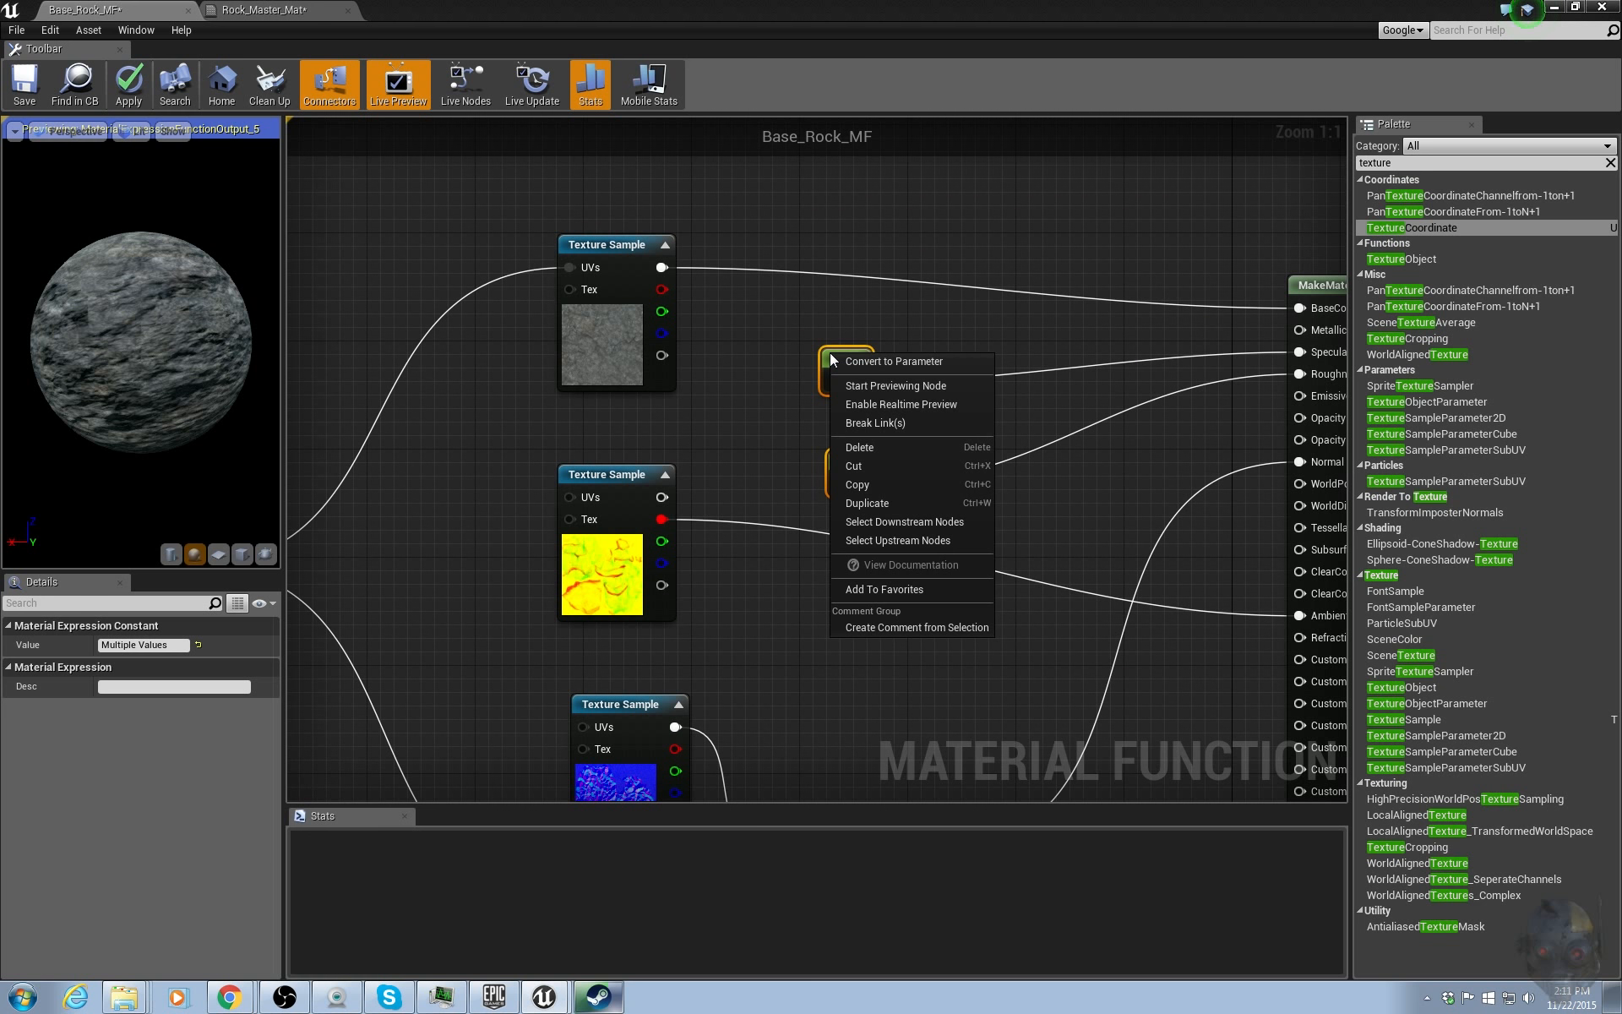
click(845, 363)
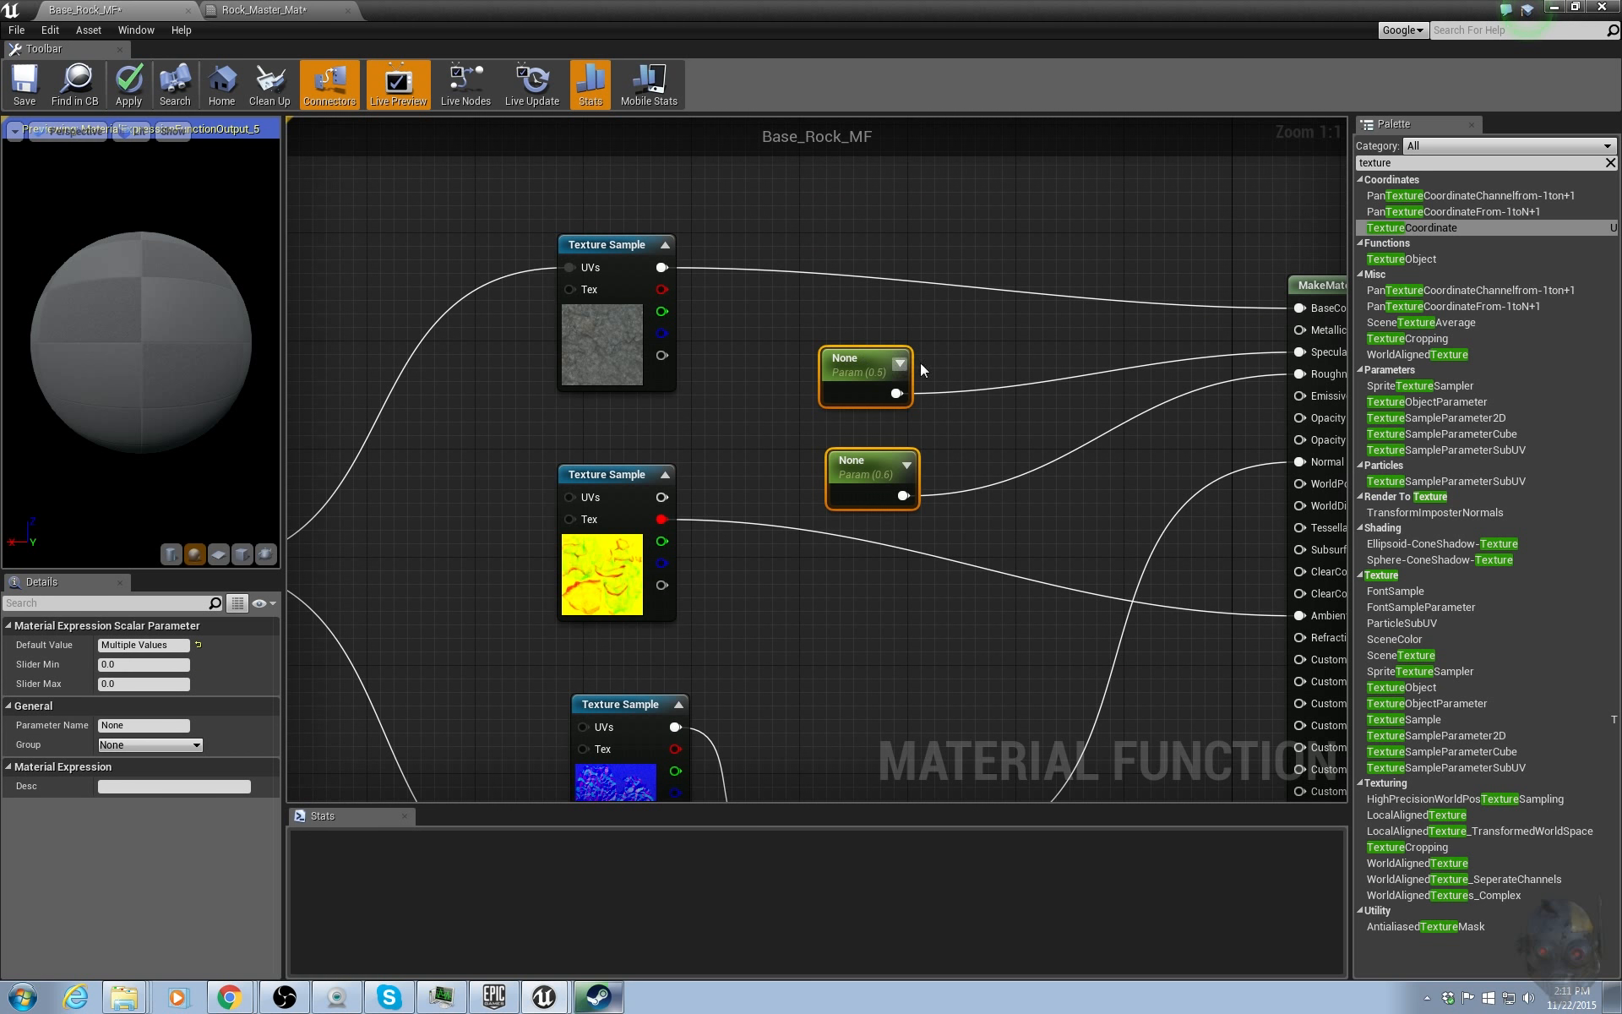
Name the Specular parameter Spec.
click(1007, 358)
click(851, 363)
click(115, 724)
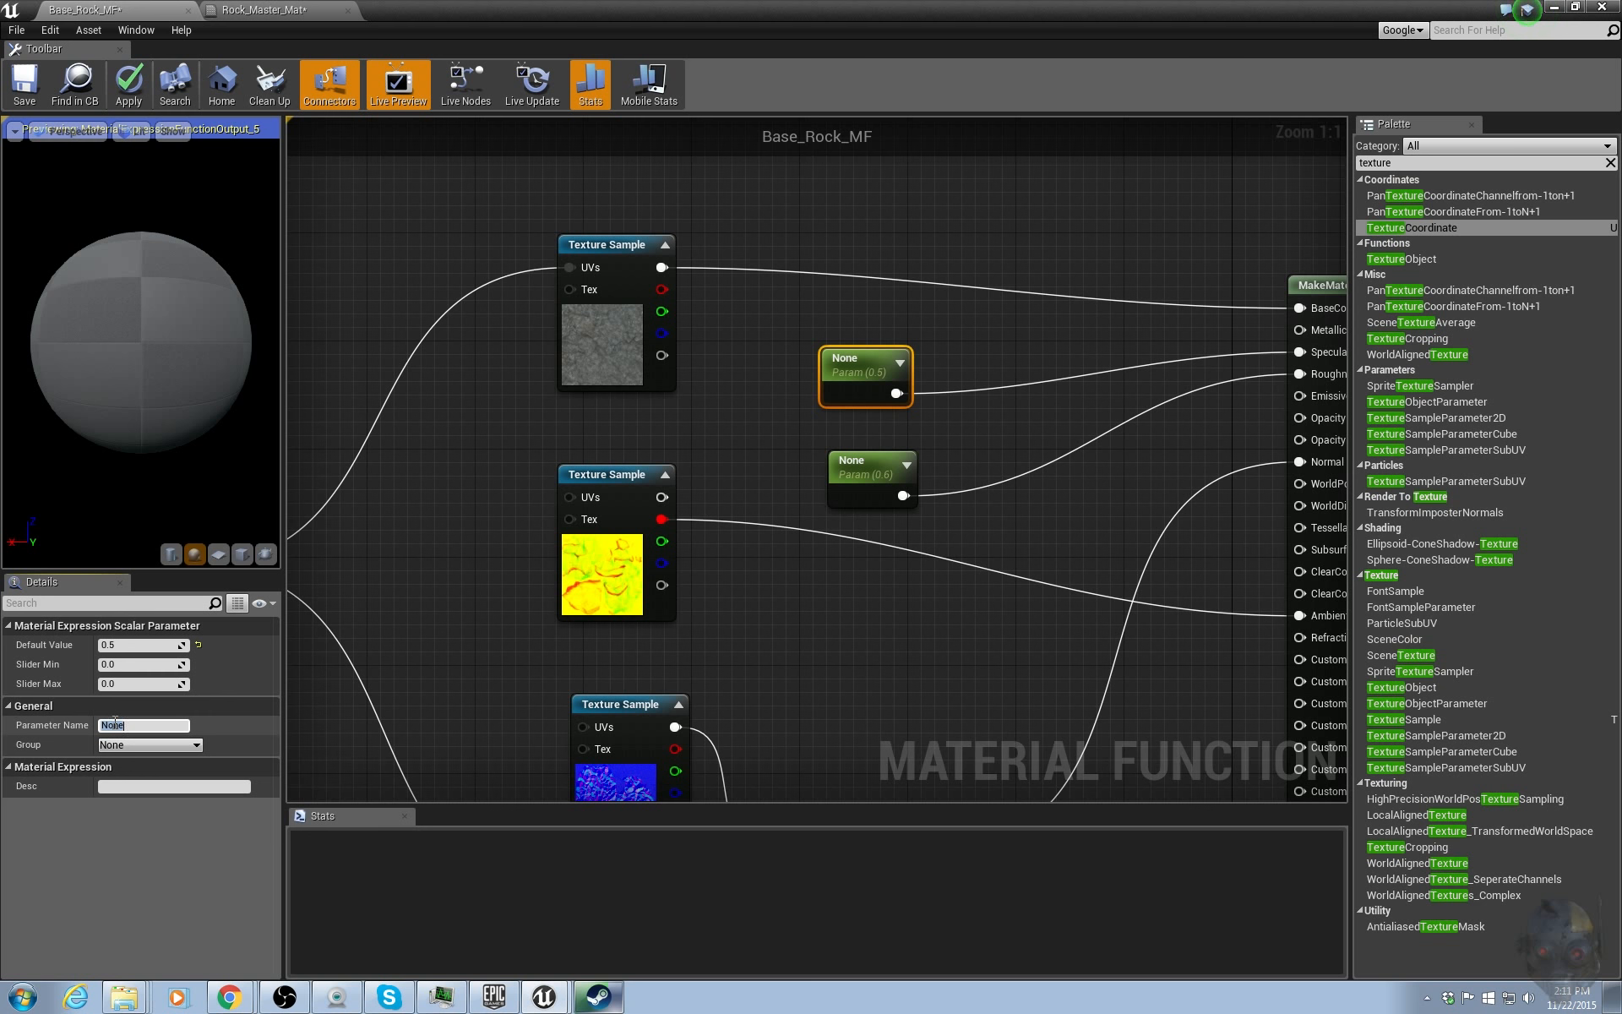
text(Spec)
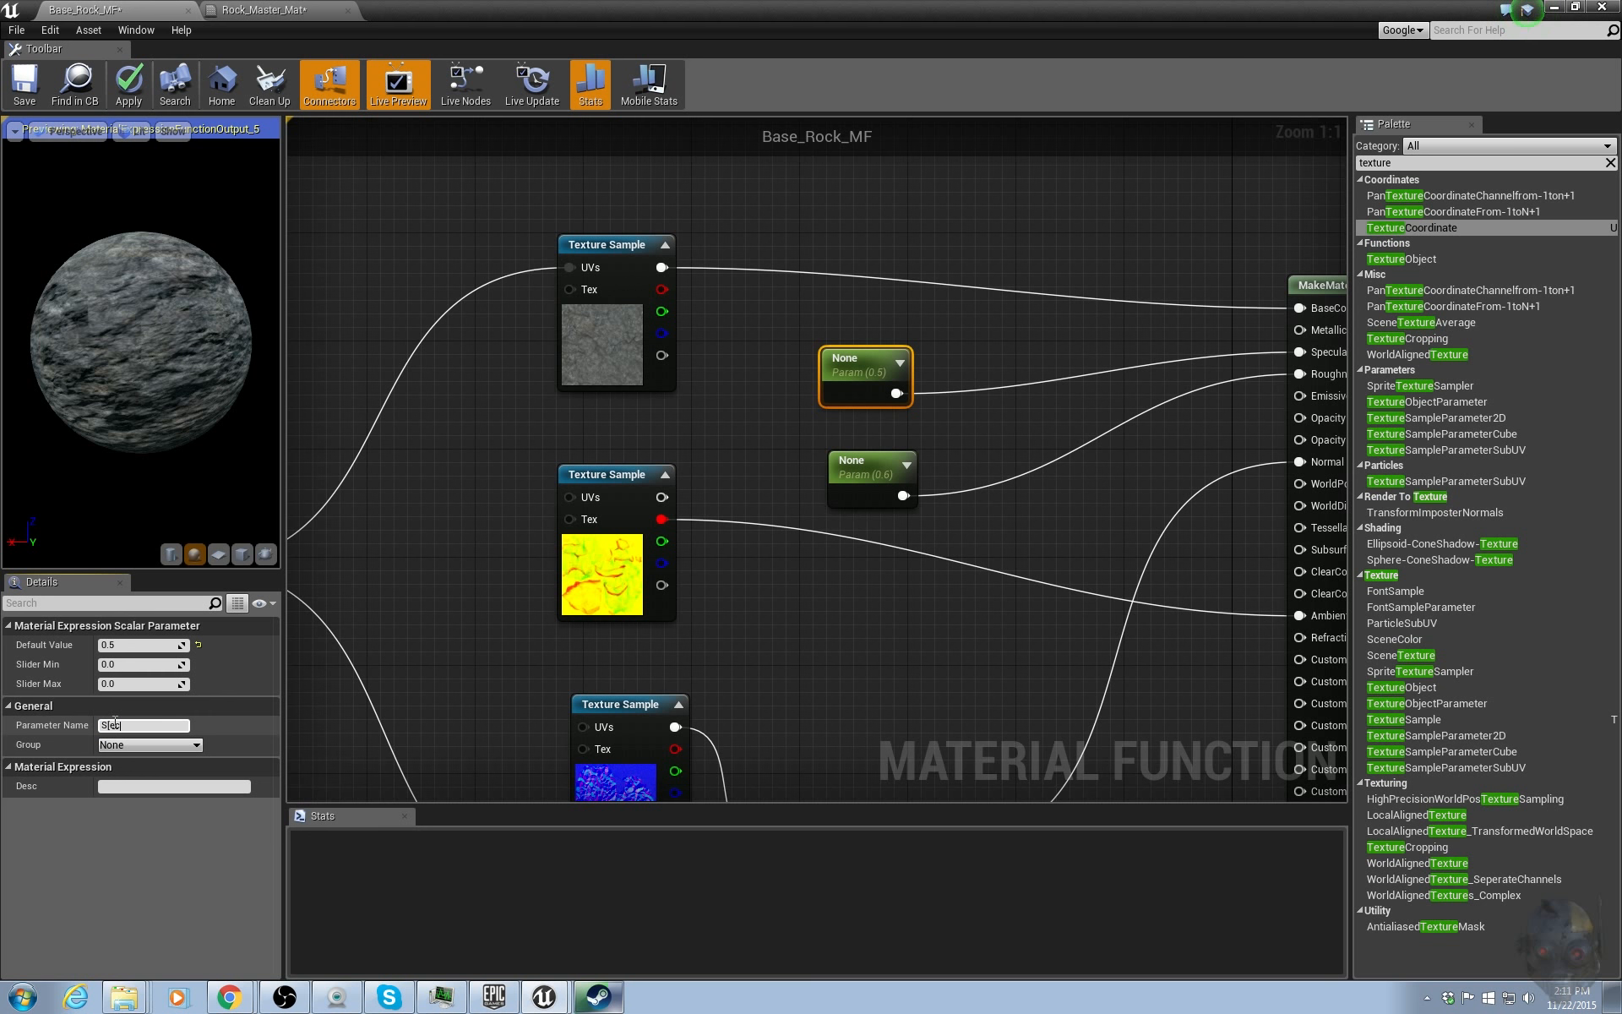
key(Return)
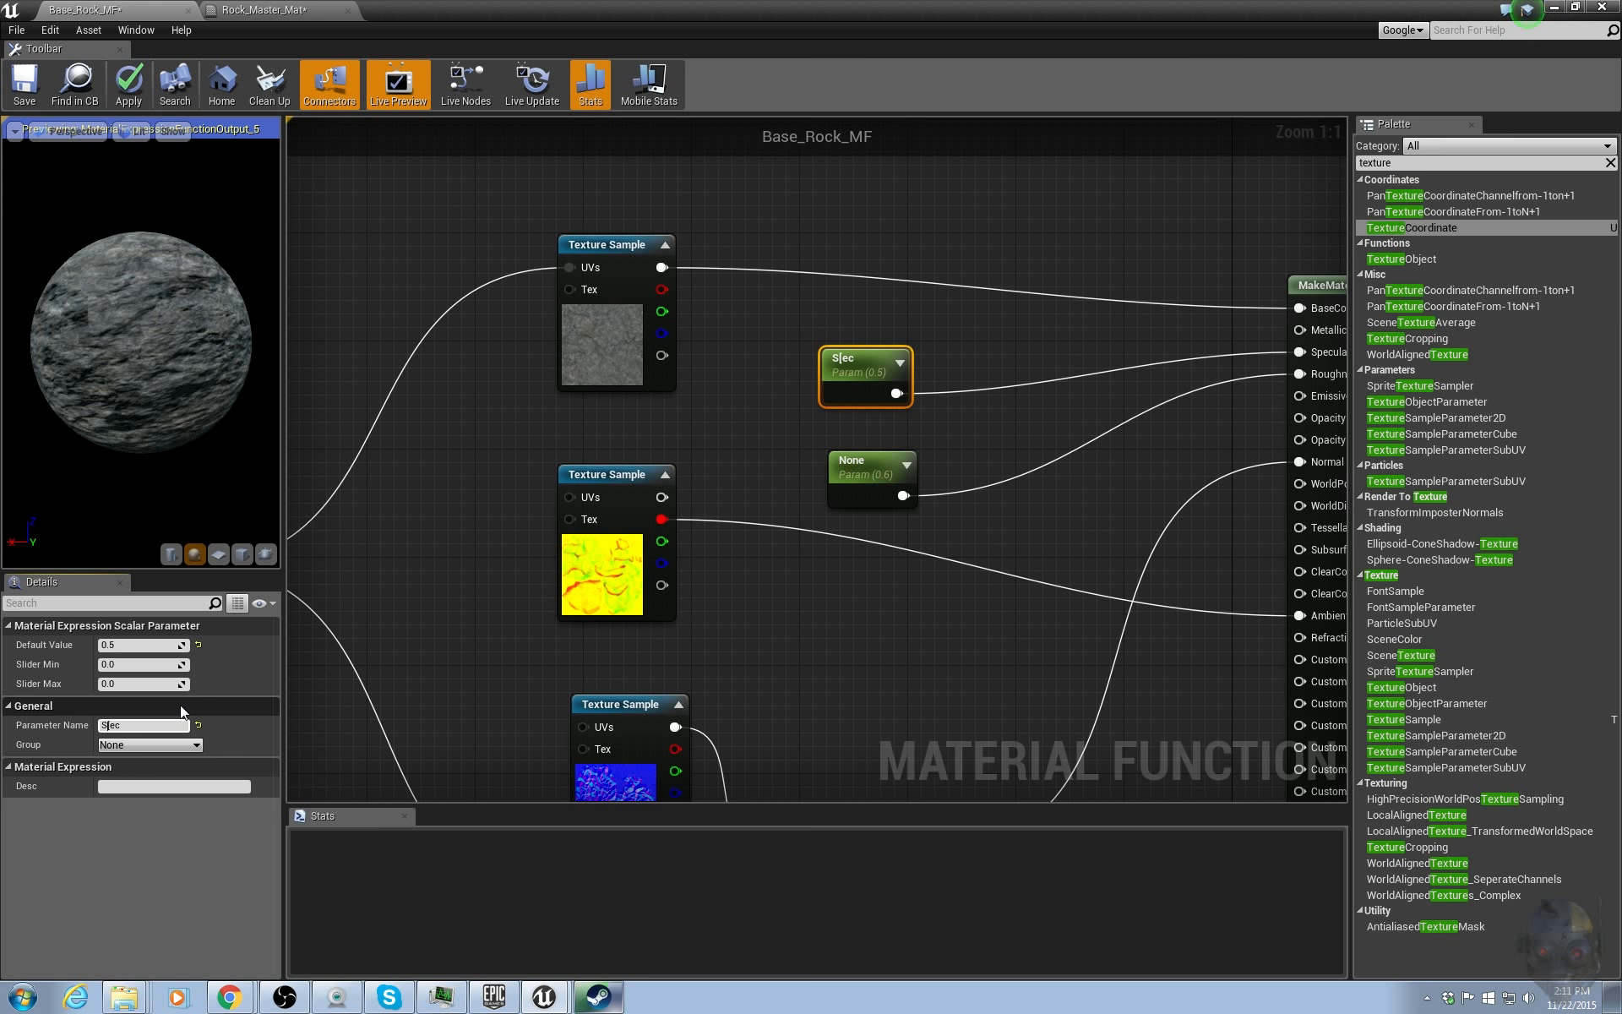
key(Return)
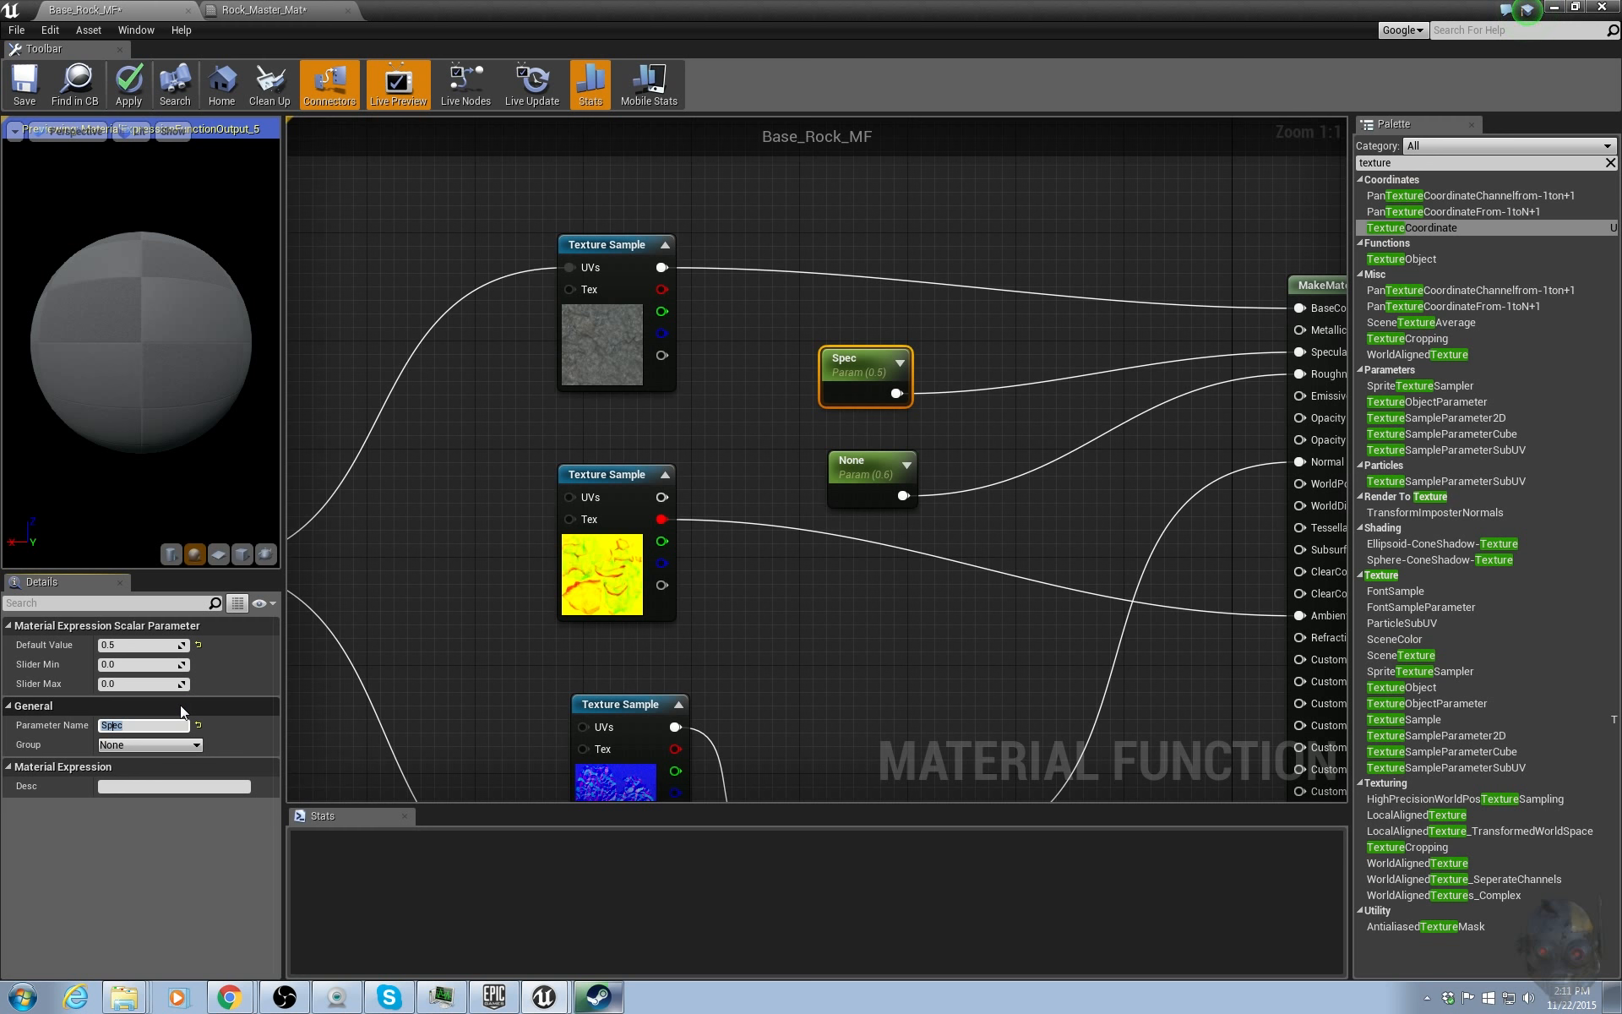
Name the Roughness parameter Rough.
click(883, 468)
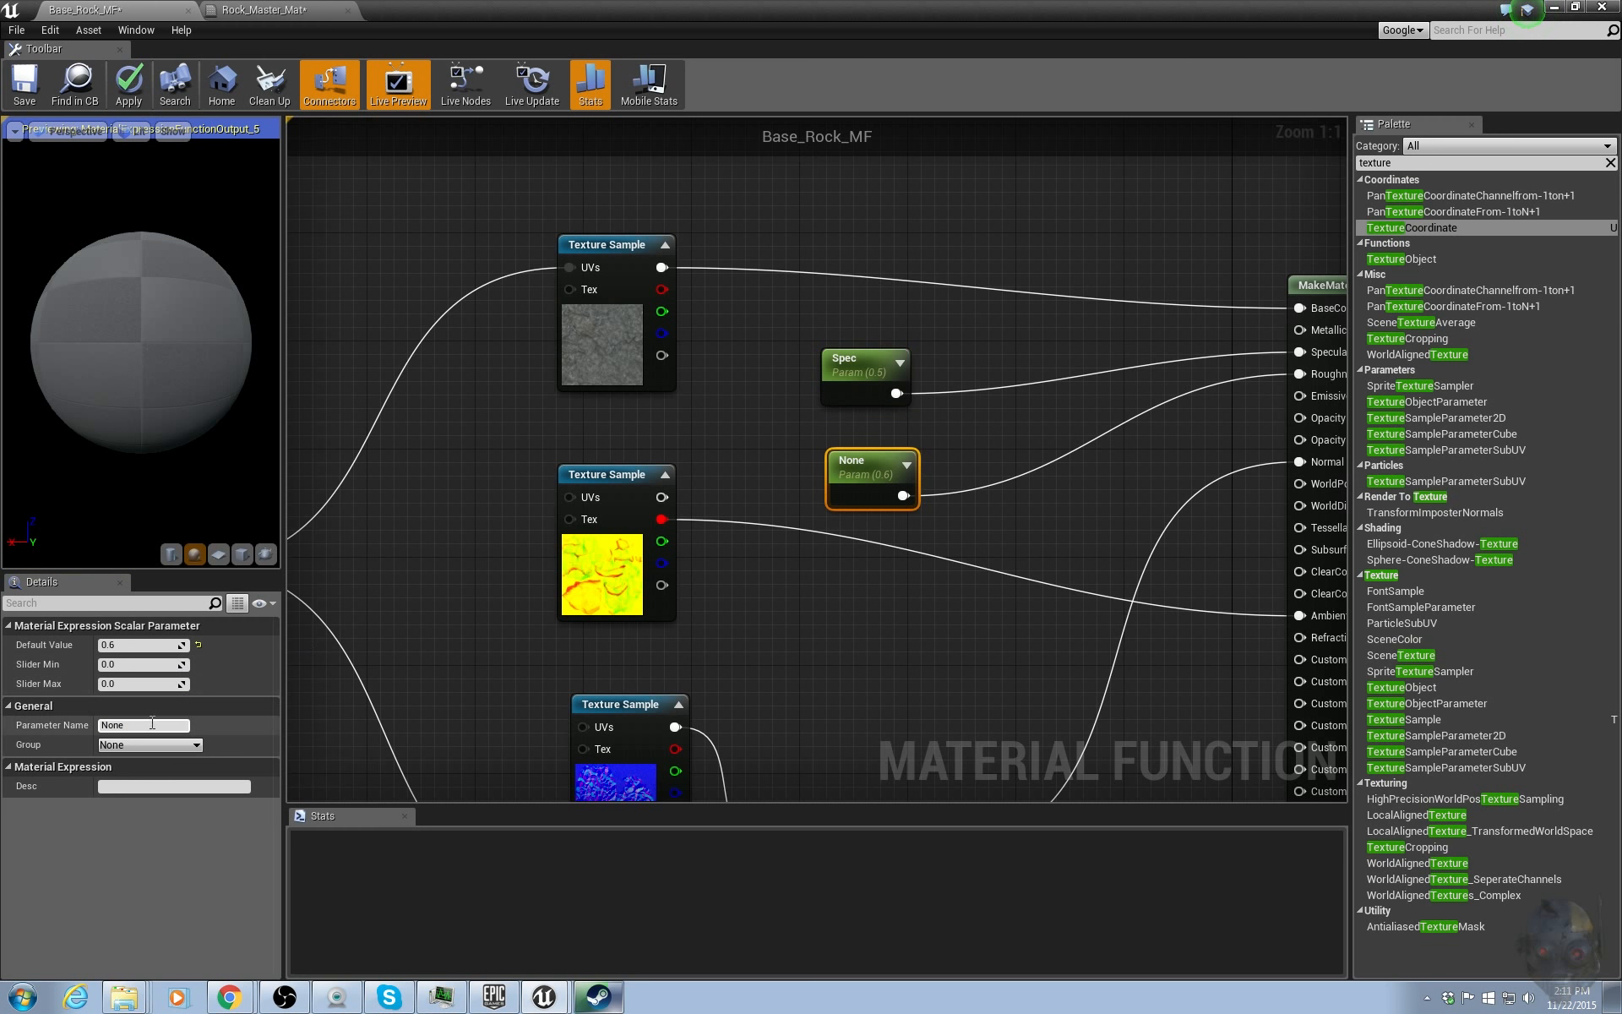
click(148, 724)
text(ROugh)
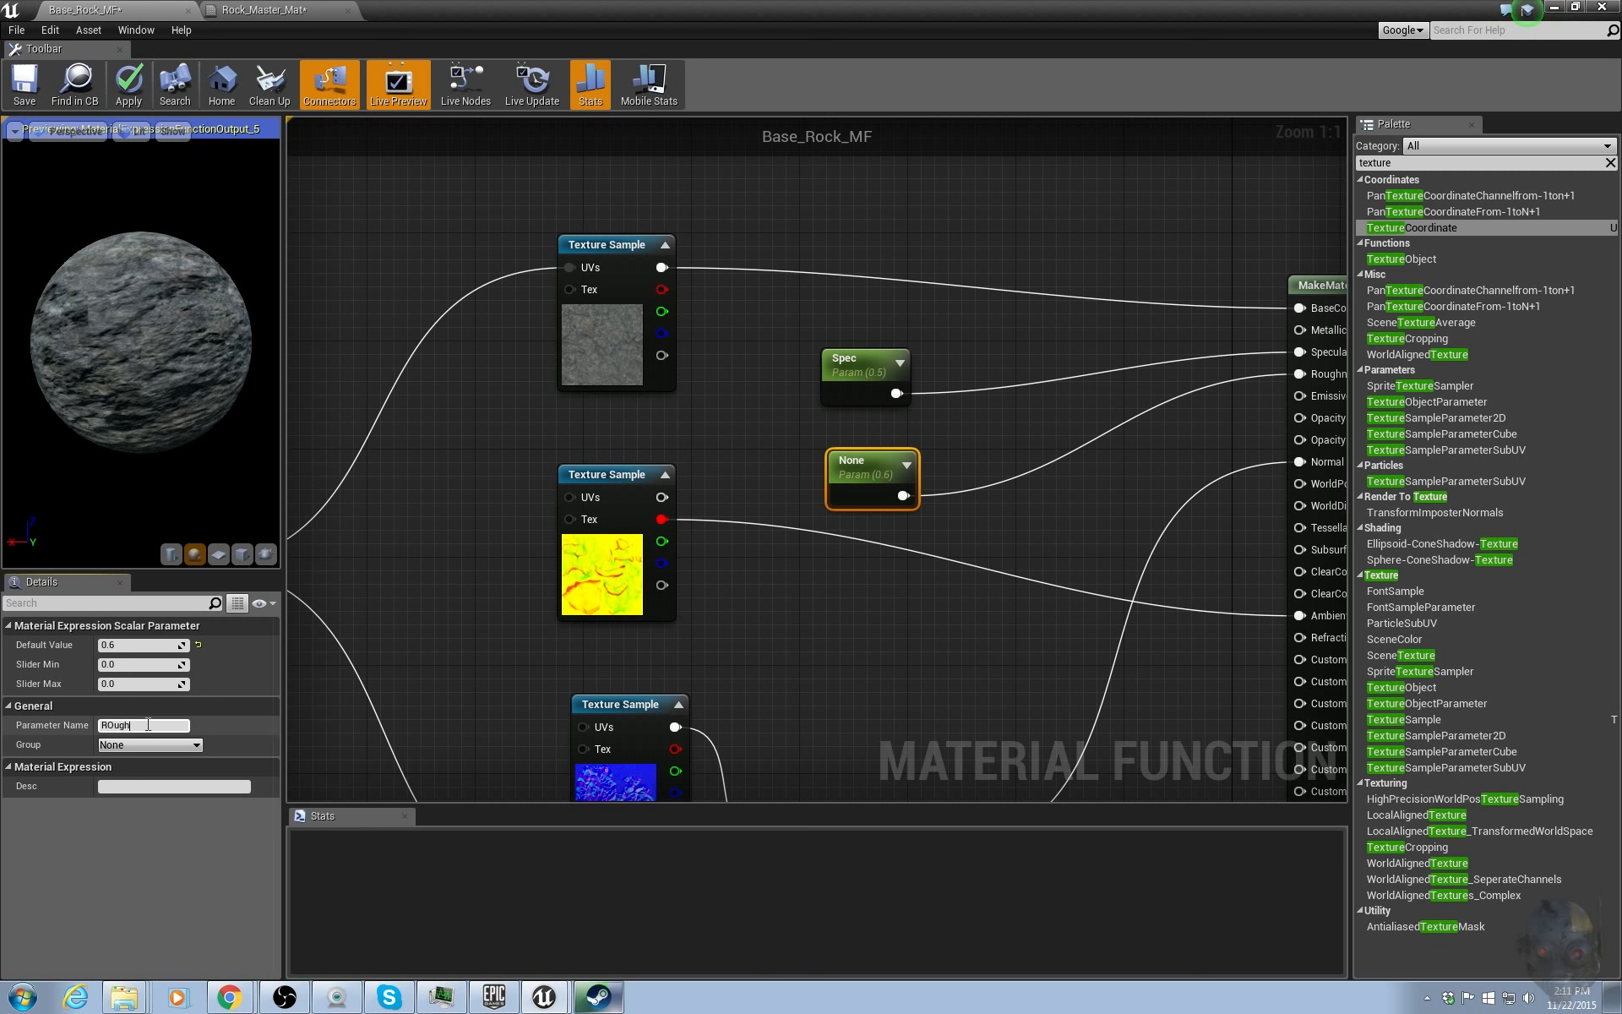
key(Return)
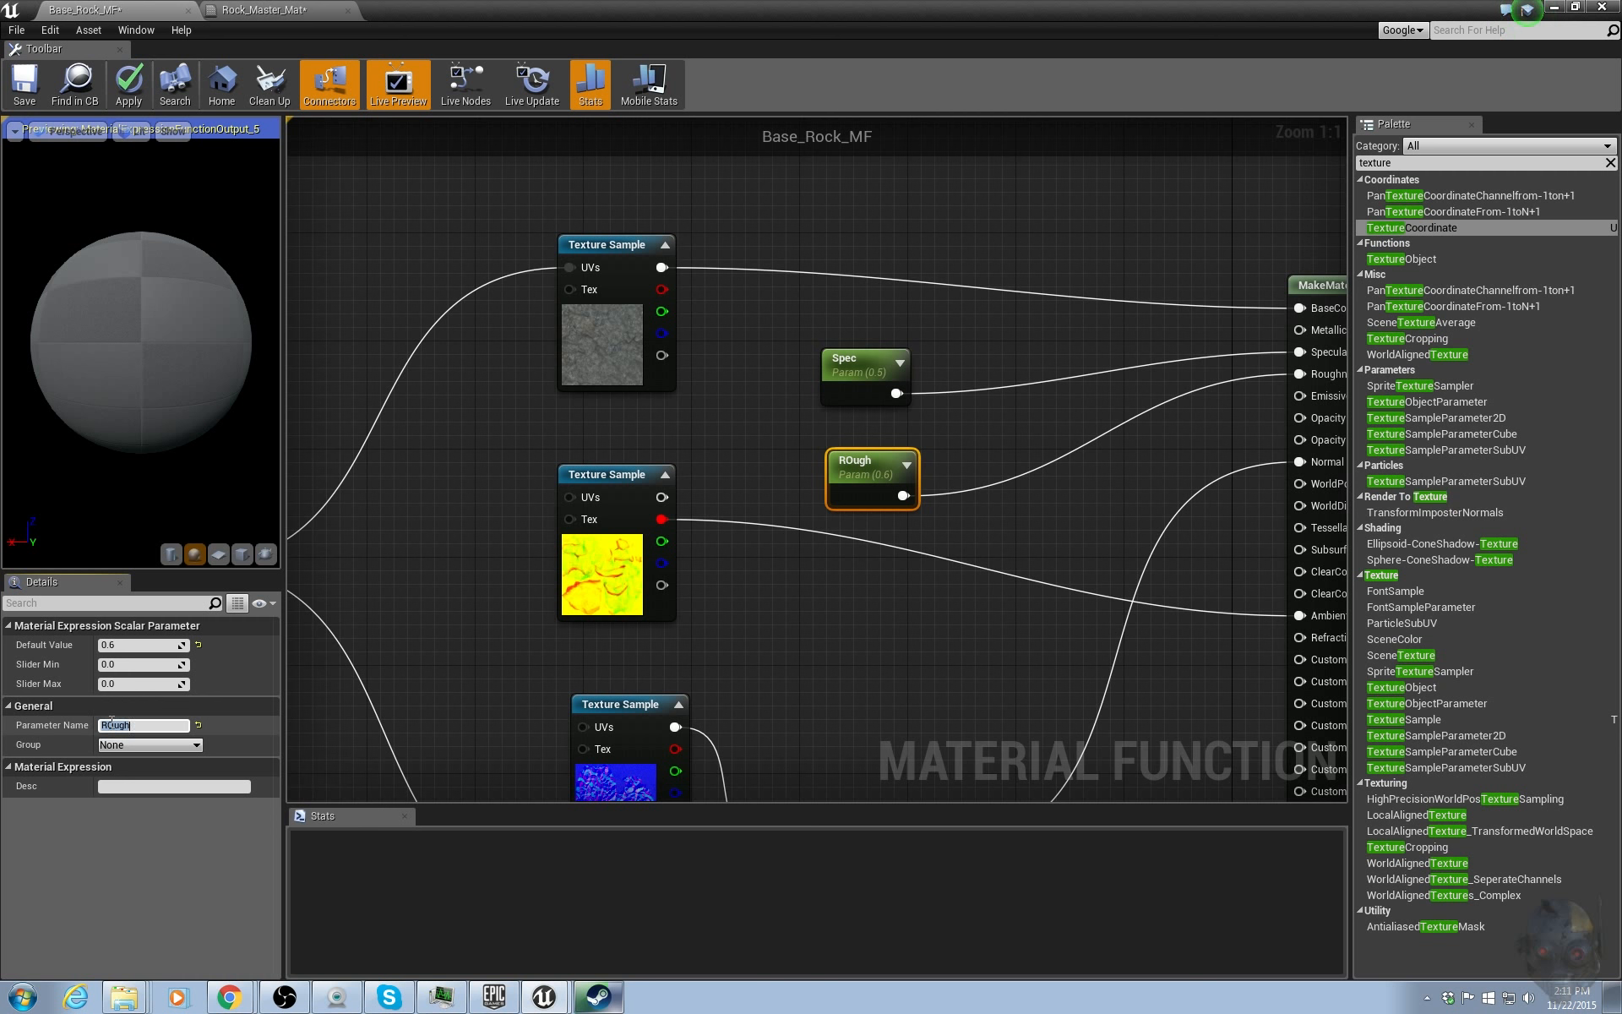
click(111, 724)
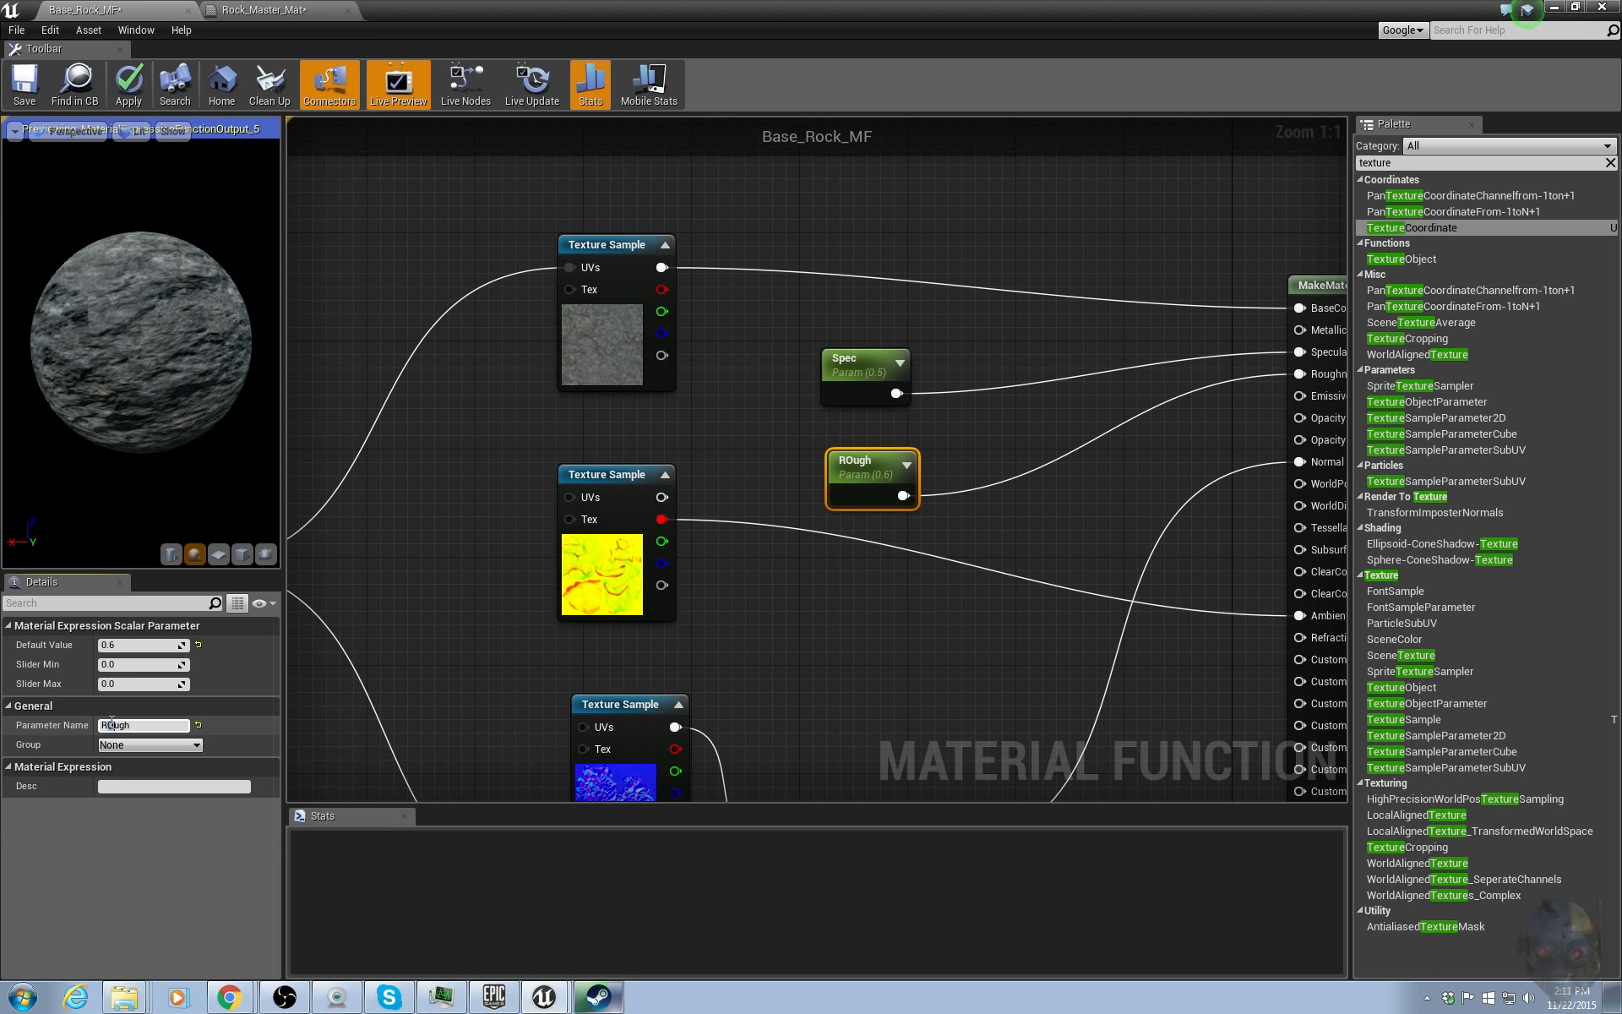
text(o)
key(Return)
click(985, 688)
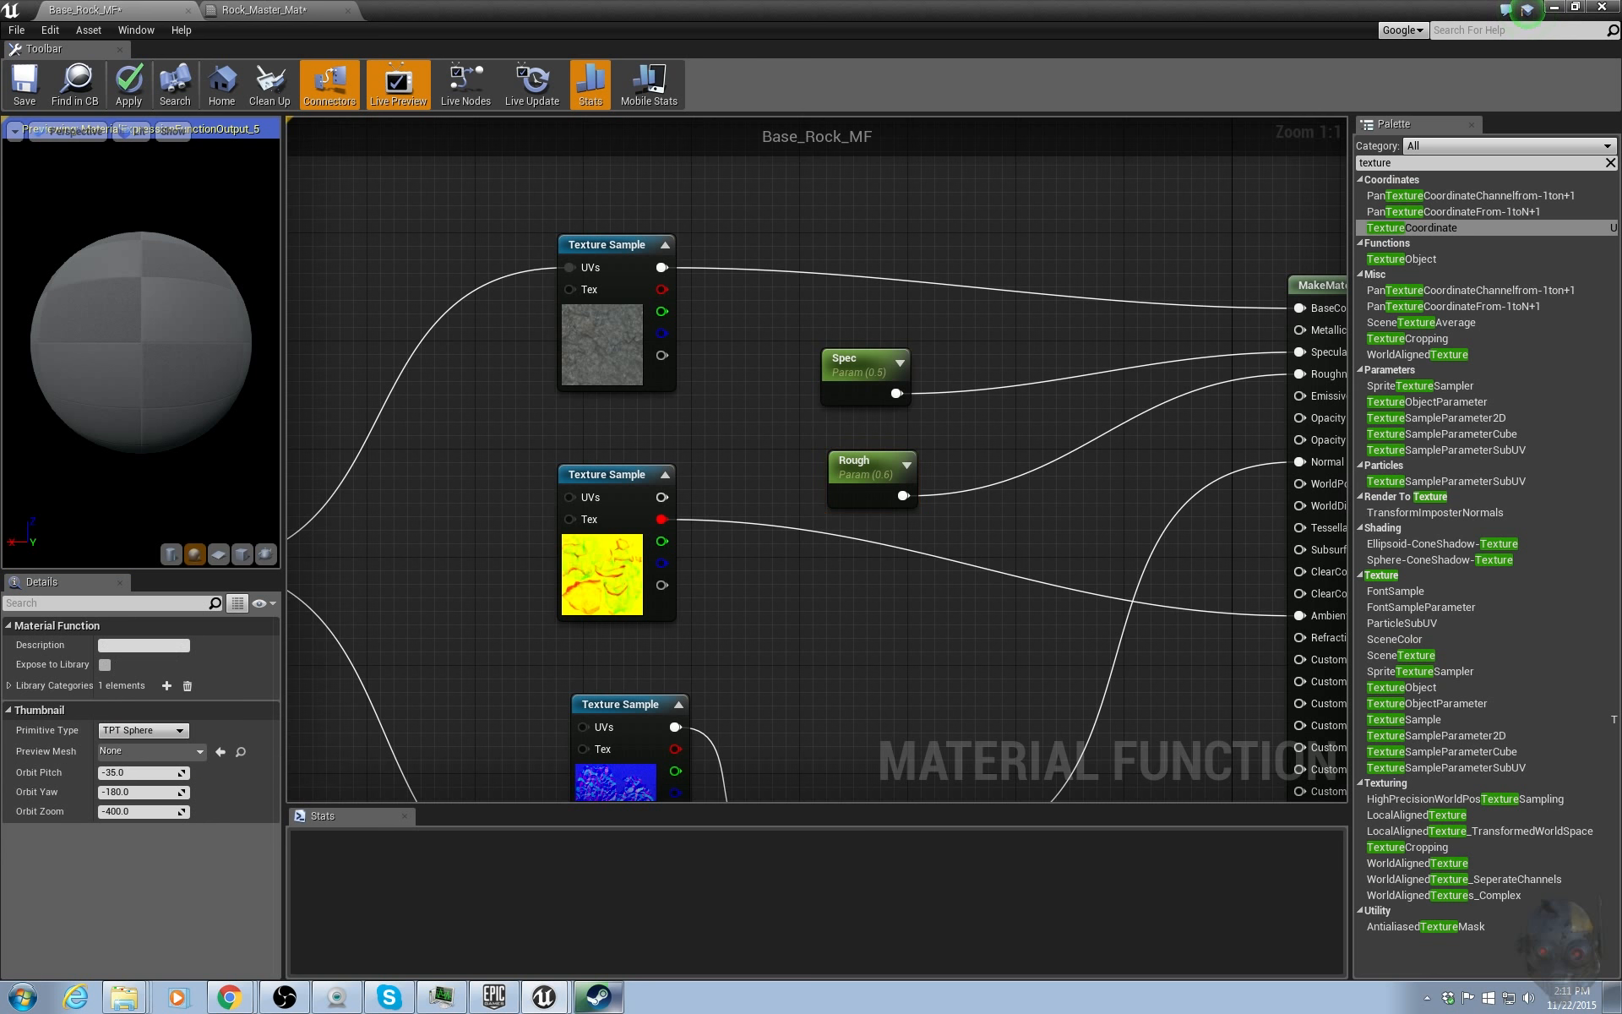
Convert the UV tiling constant feeding the Multiply node into a scalar parameter.
scroll(913, 612, down, 3)
scroll(783, 632, up, 3)
drag(451, 529, 593, 600)
click(148, 644)
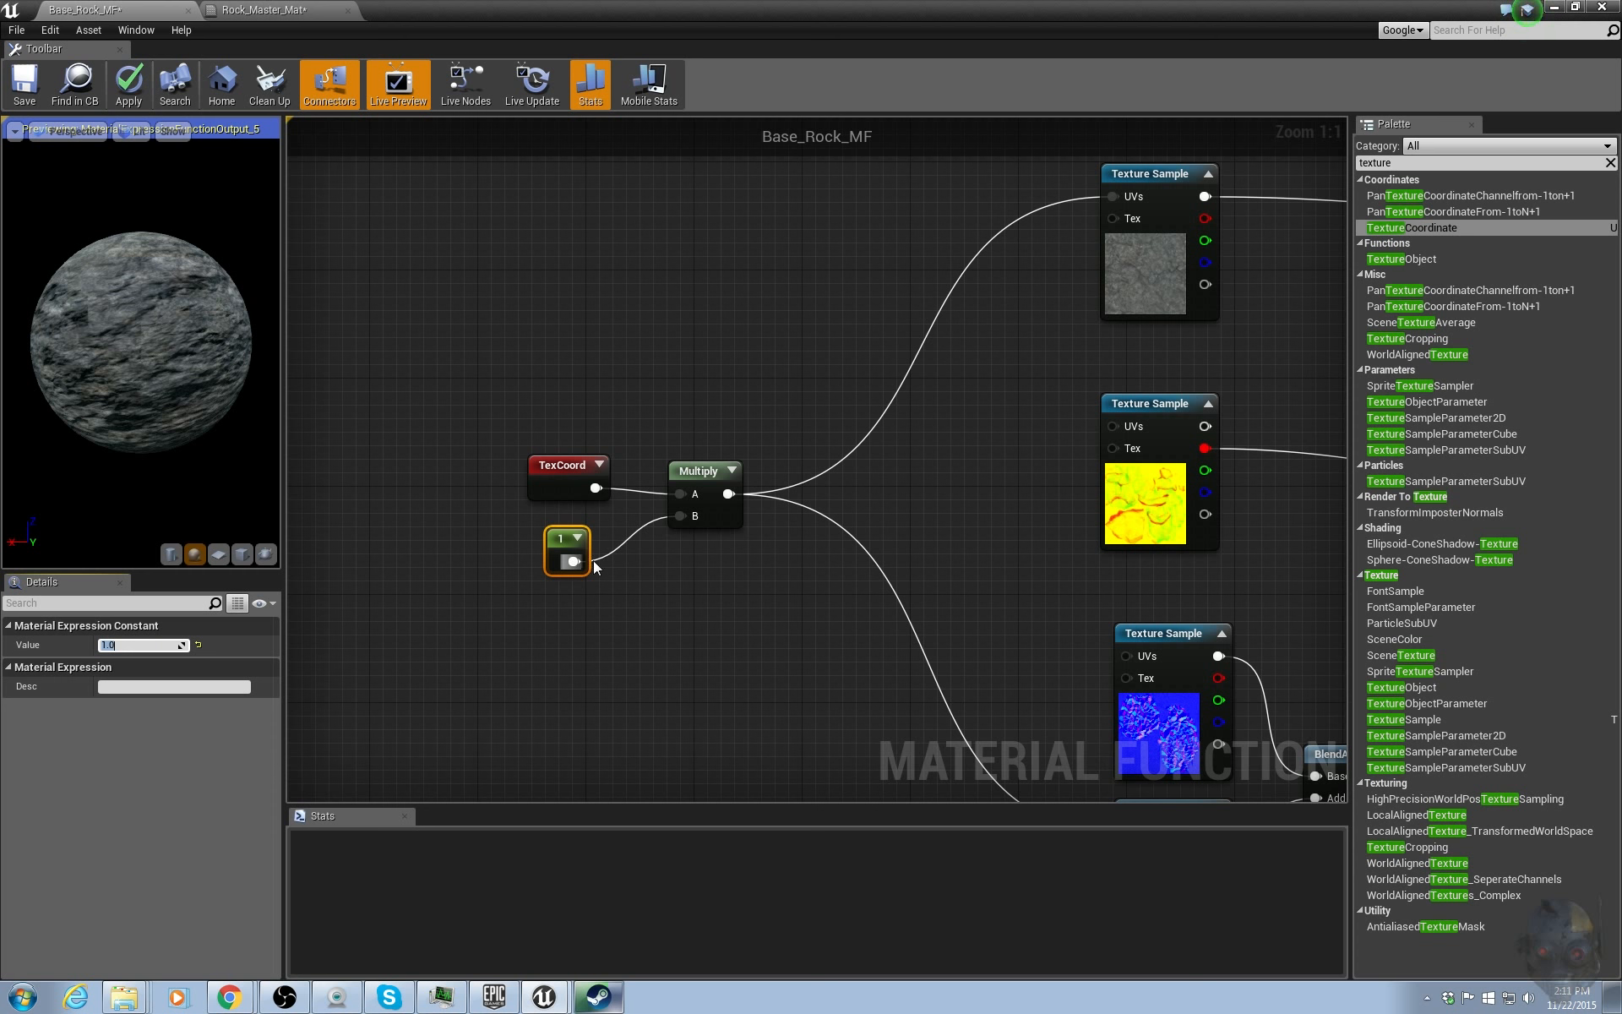
right_click(560, 537)
click(575, 548)
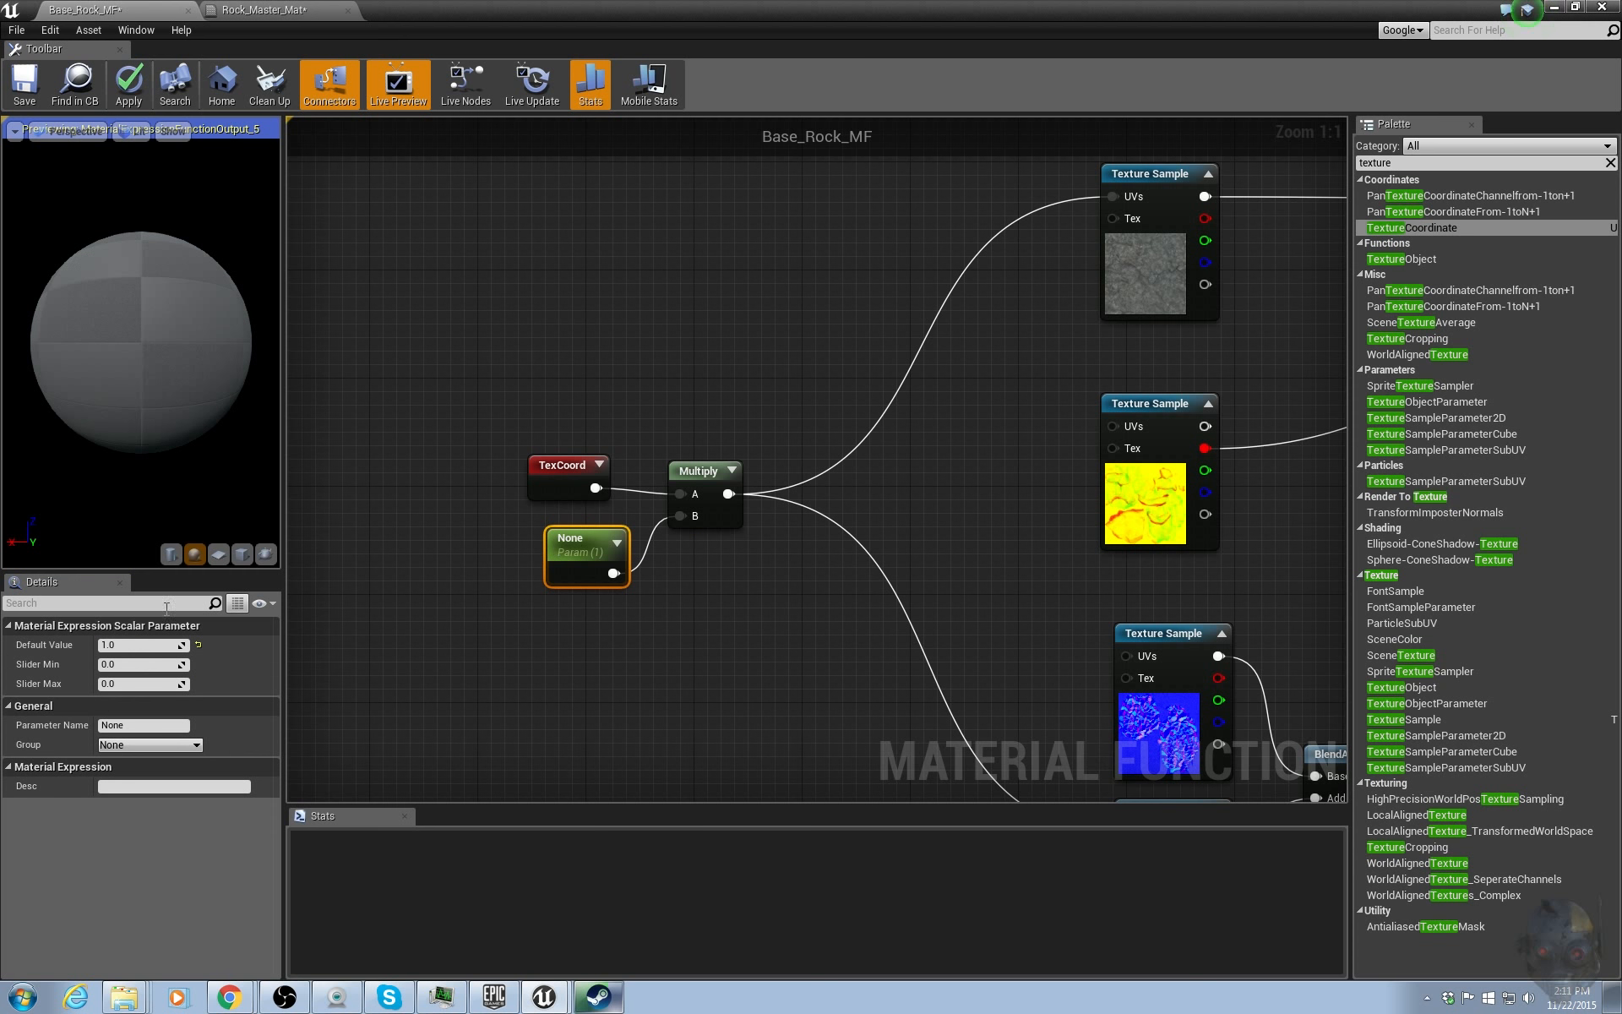
Name the tiling parameter DetailTexture_Tile_Mult and move it beside the TexCoord node.
click(147, 724)
text(DetailTexture_Tile)
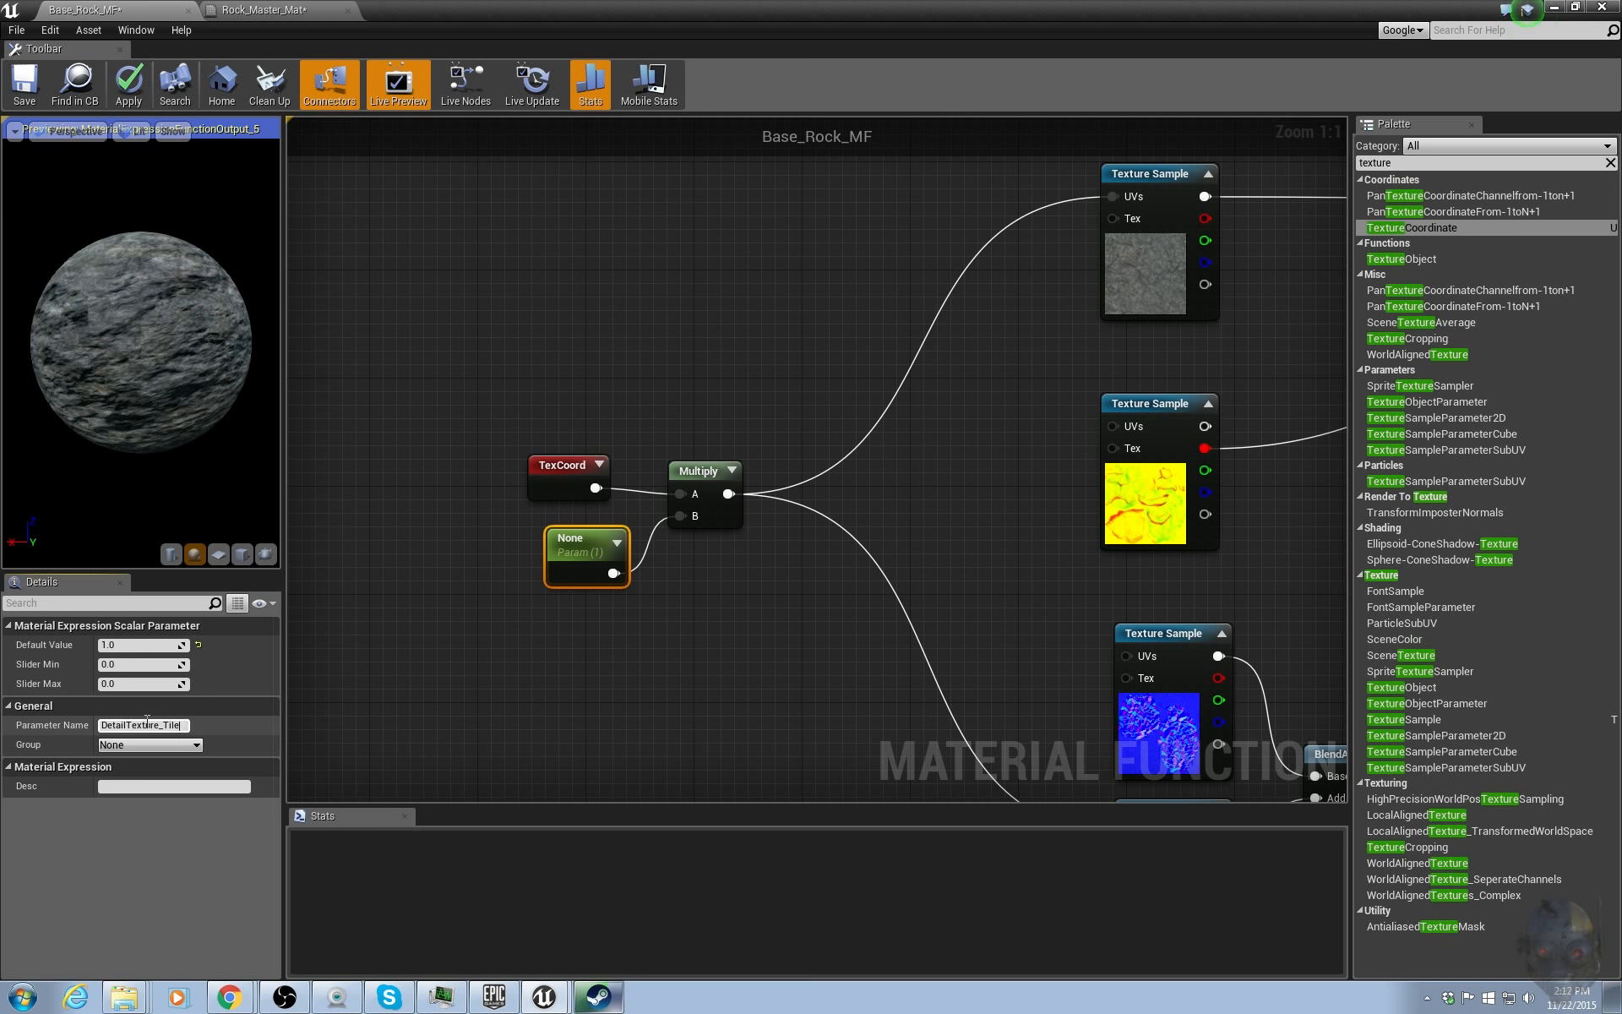
text(_Mult)
key(Return)
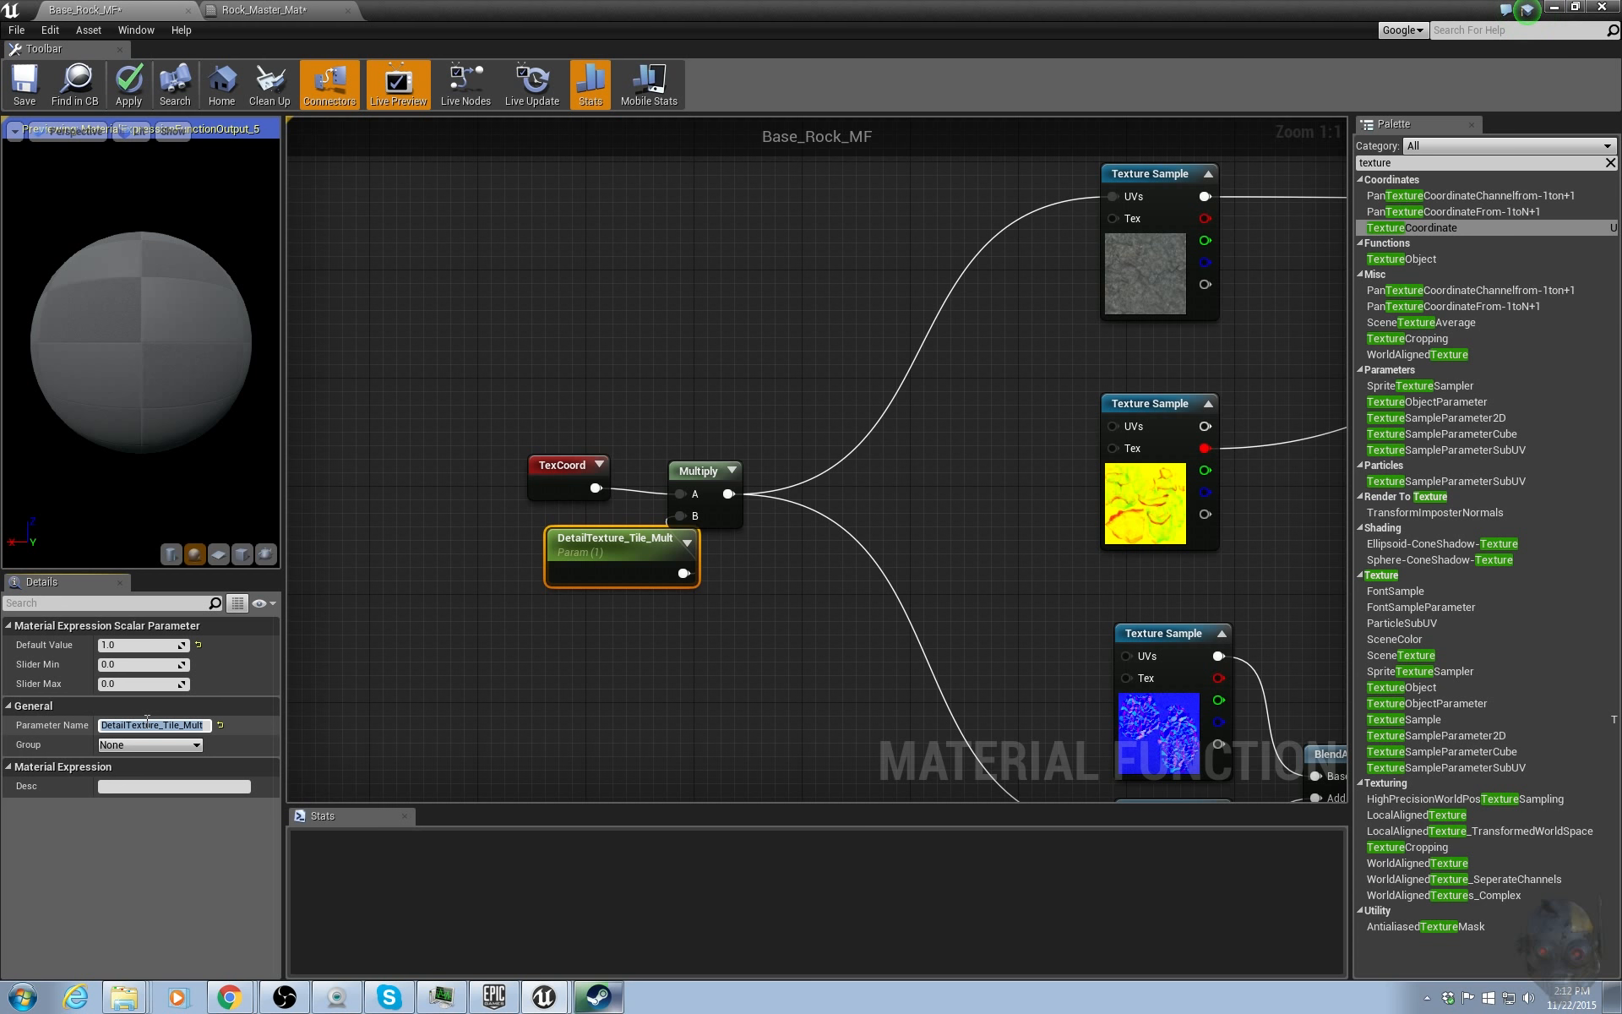
drag(629, 568, 549, 581)
click(743, 630)
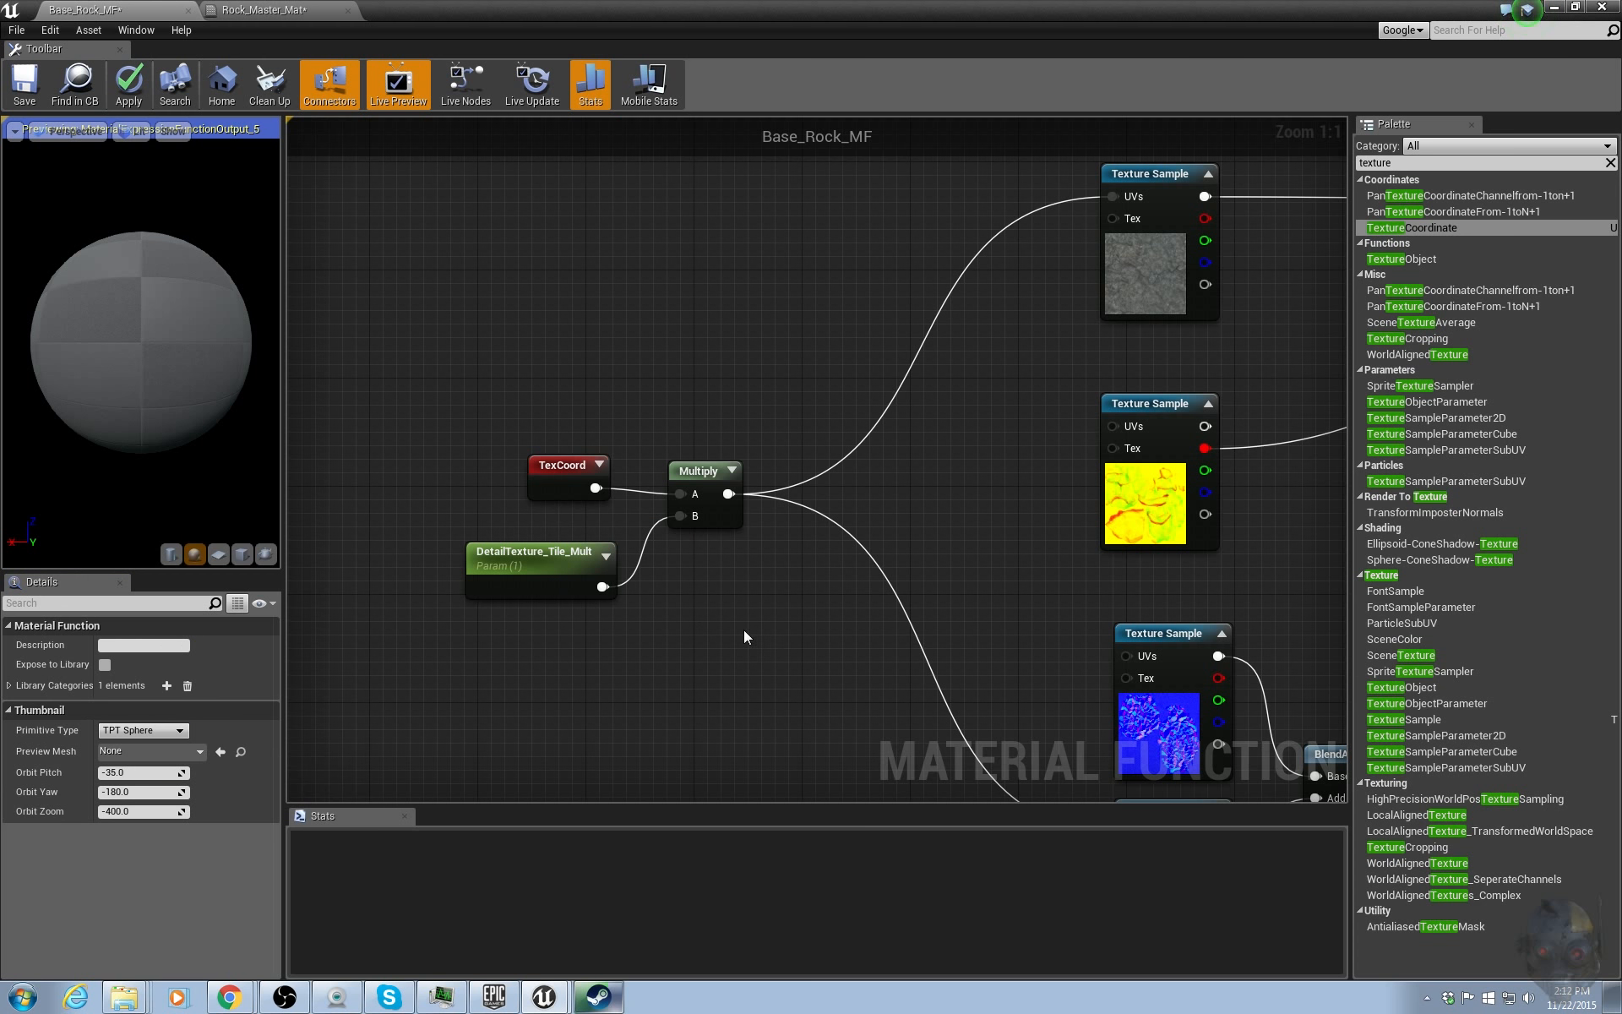
Convert all four Texture Sample nodes into texture parameters.
right_drag(828, 634, 626, 584)
scroll(642, 583, down, 4)
drag(853, 258, 765, 718)
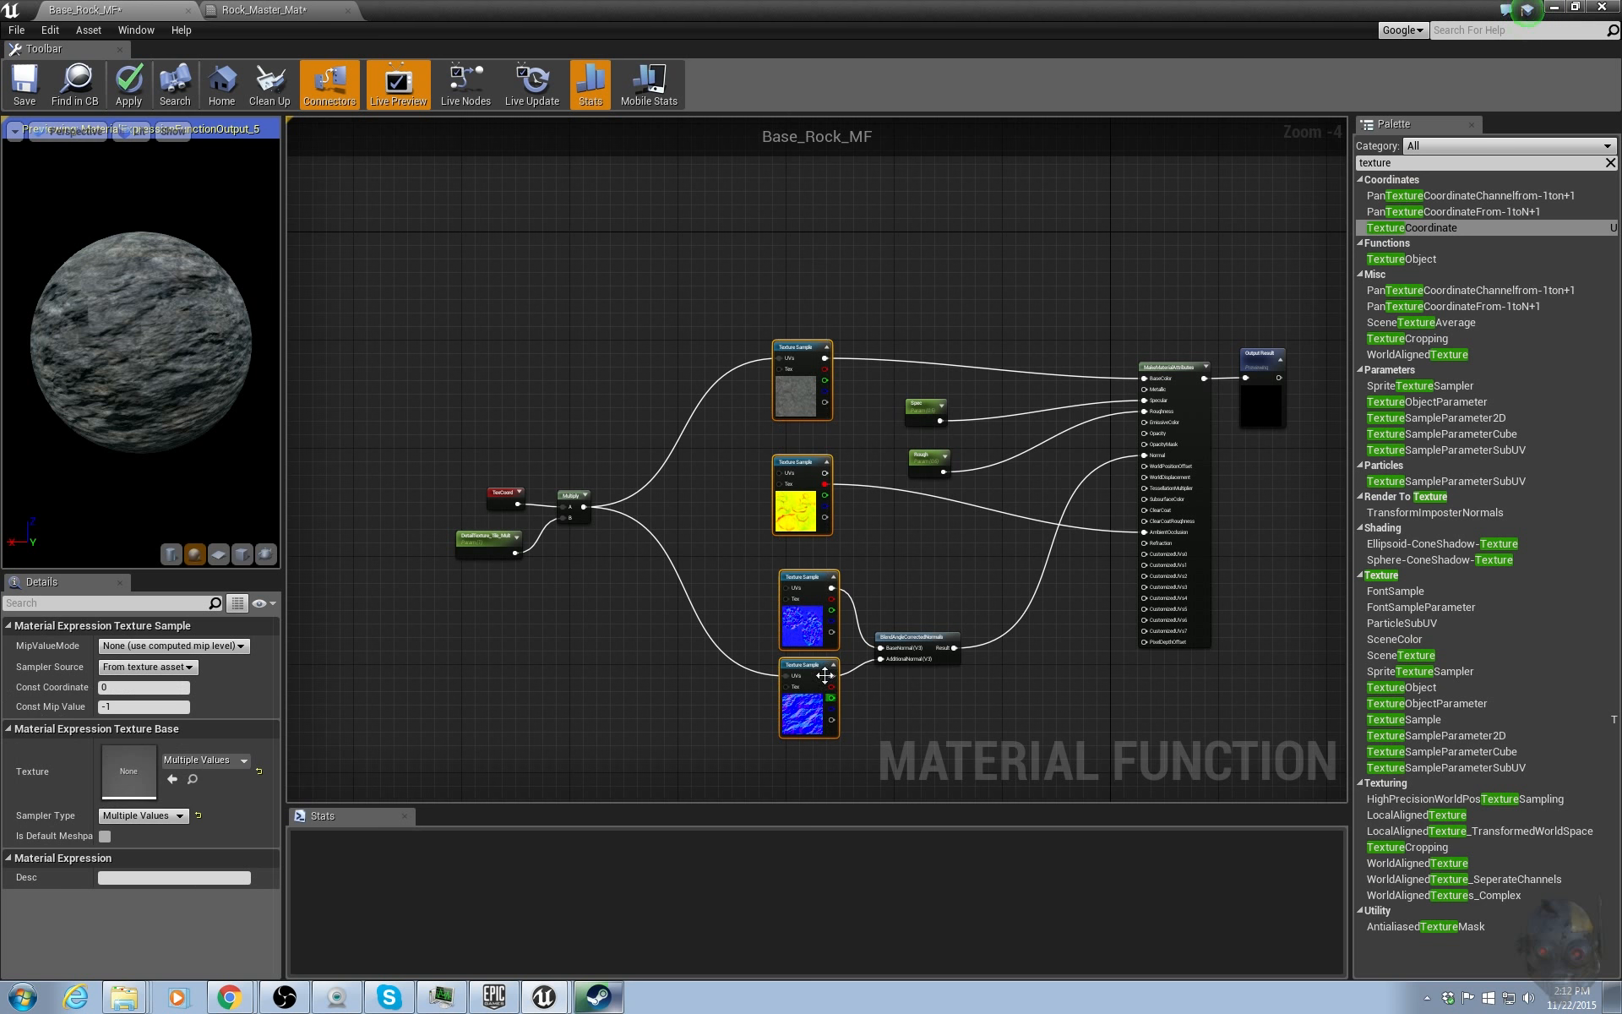
right_click(804, 697)
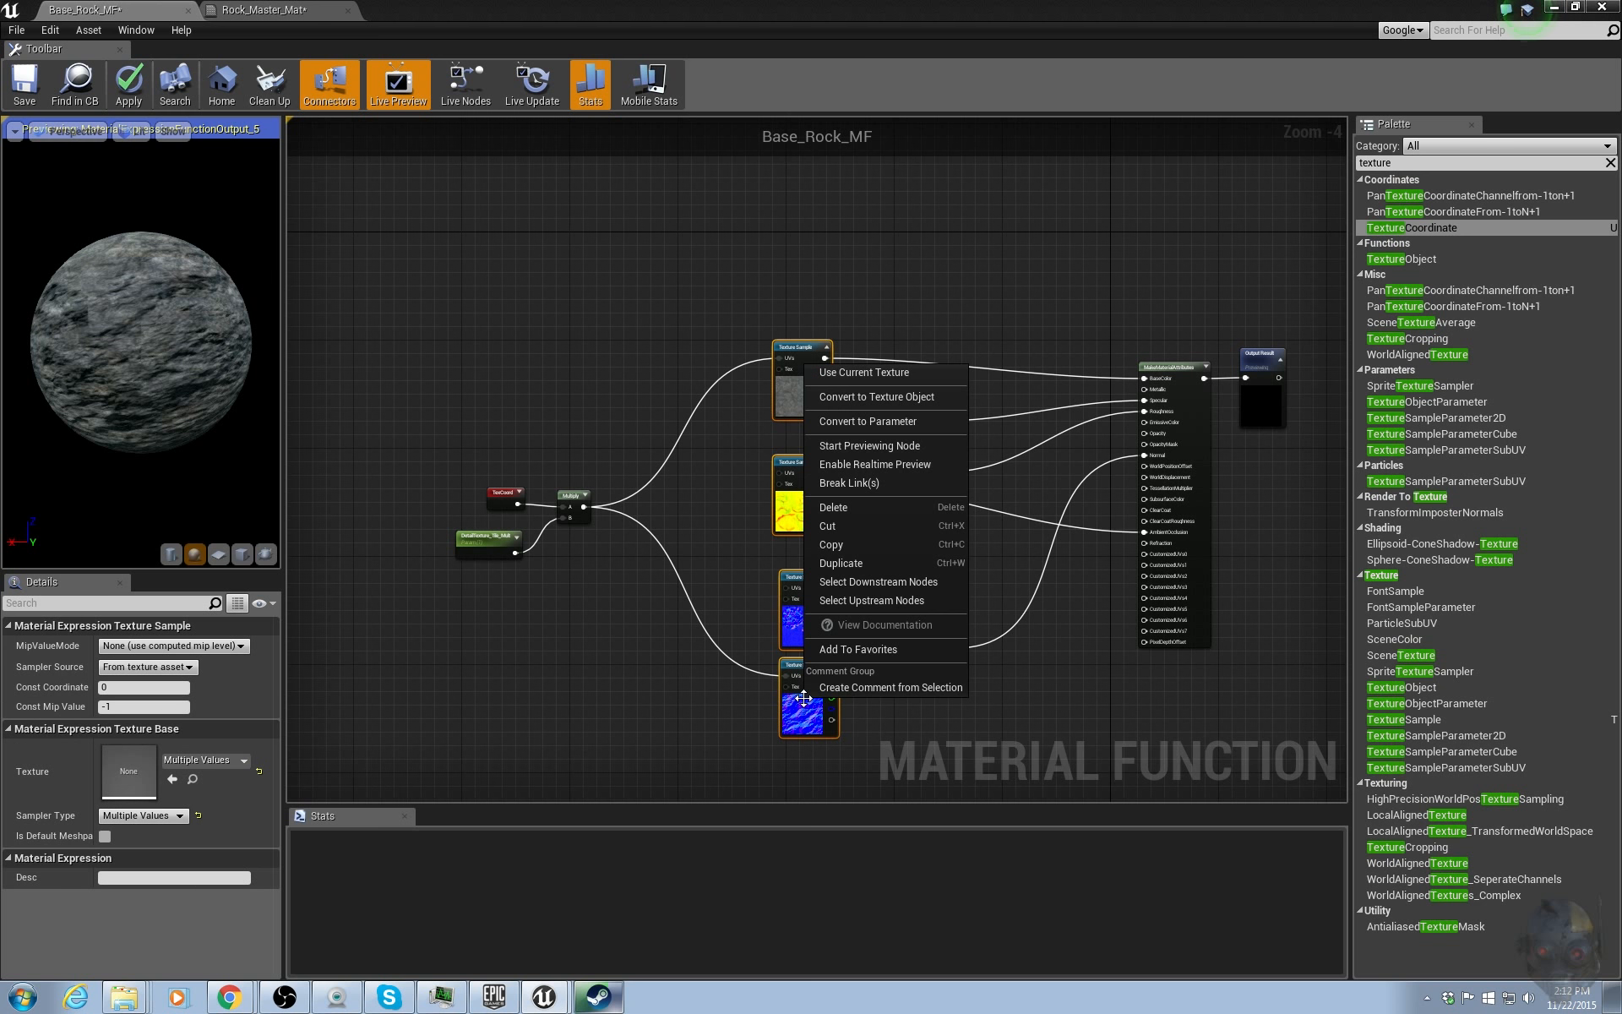
click(904, 421)
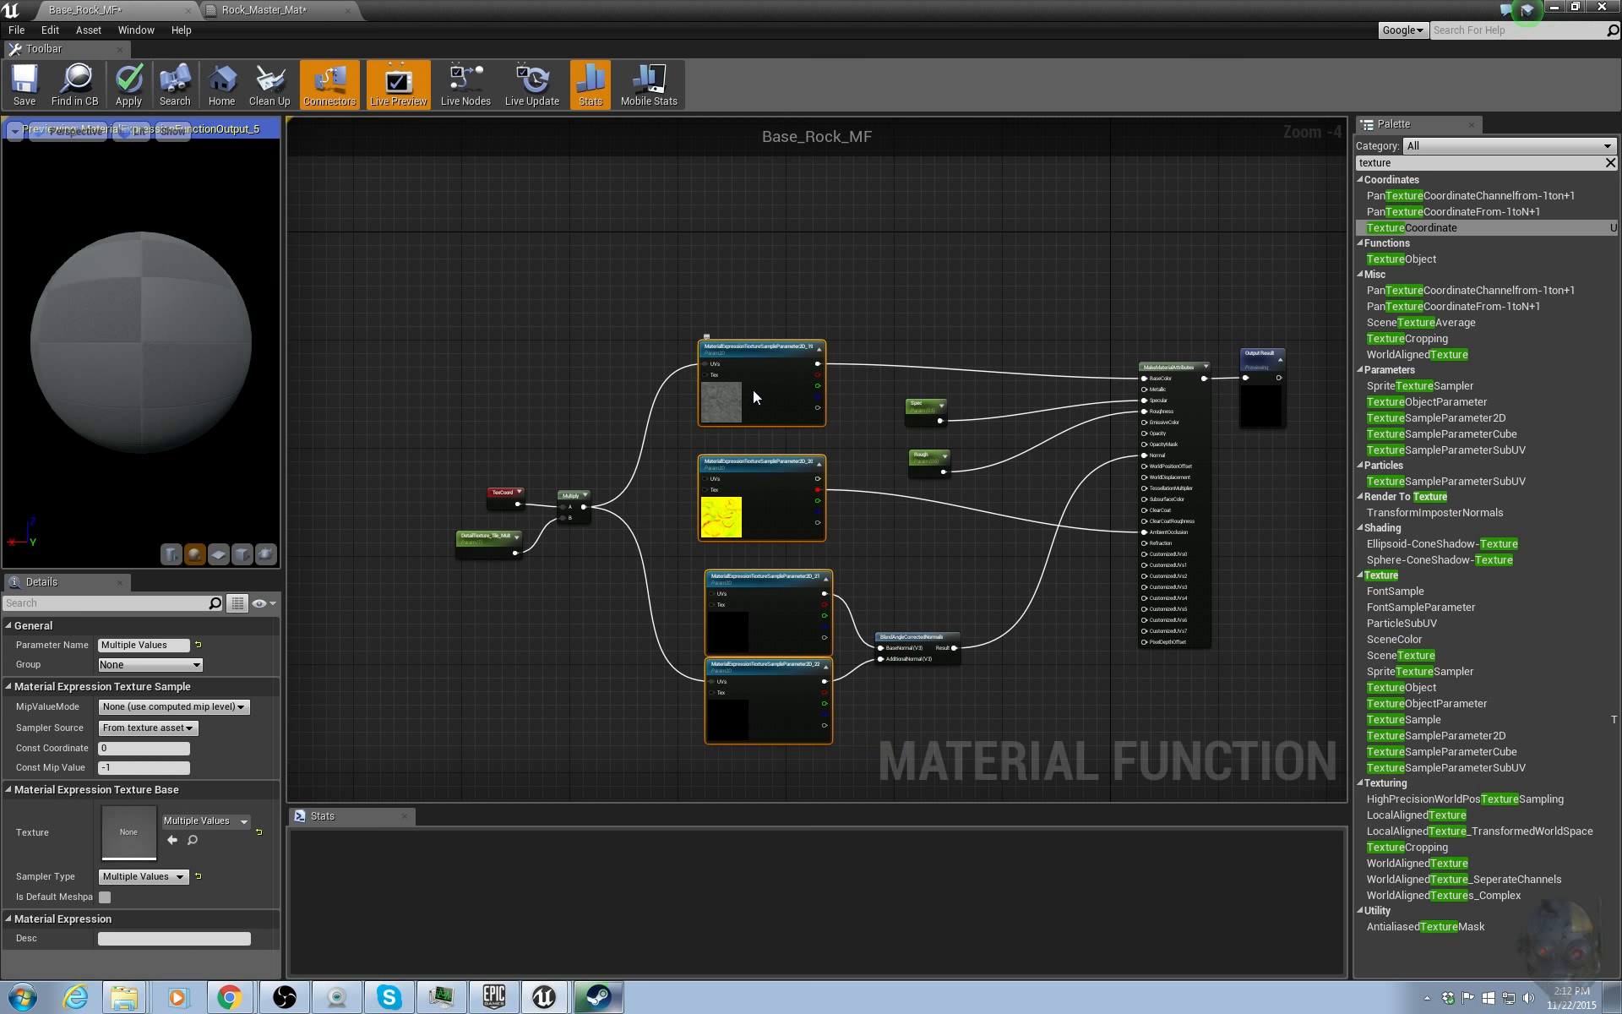
Name the base color texture parameter Detail_Diff.
scroll(806, 357, up, 3)
click(785, 402)
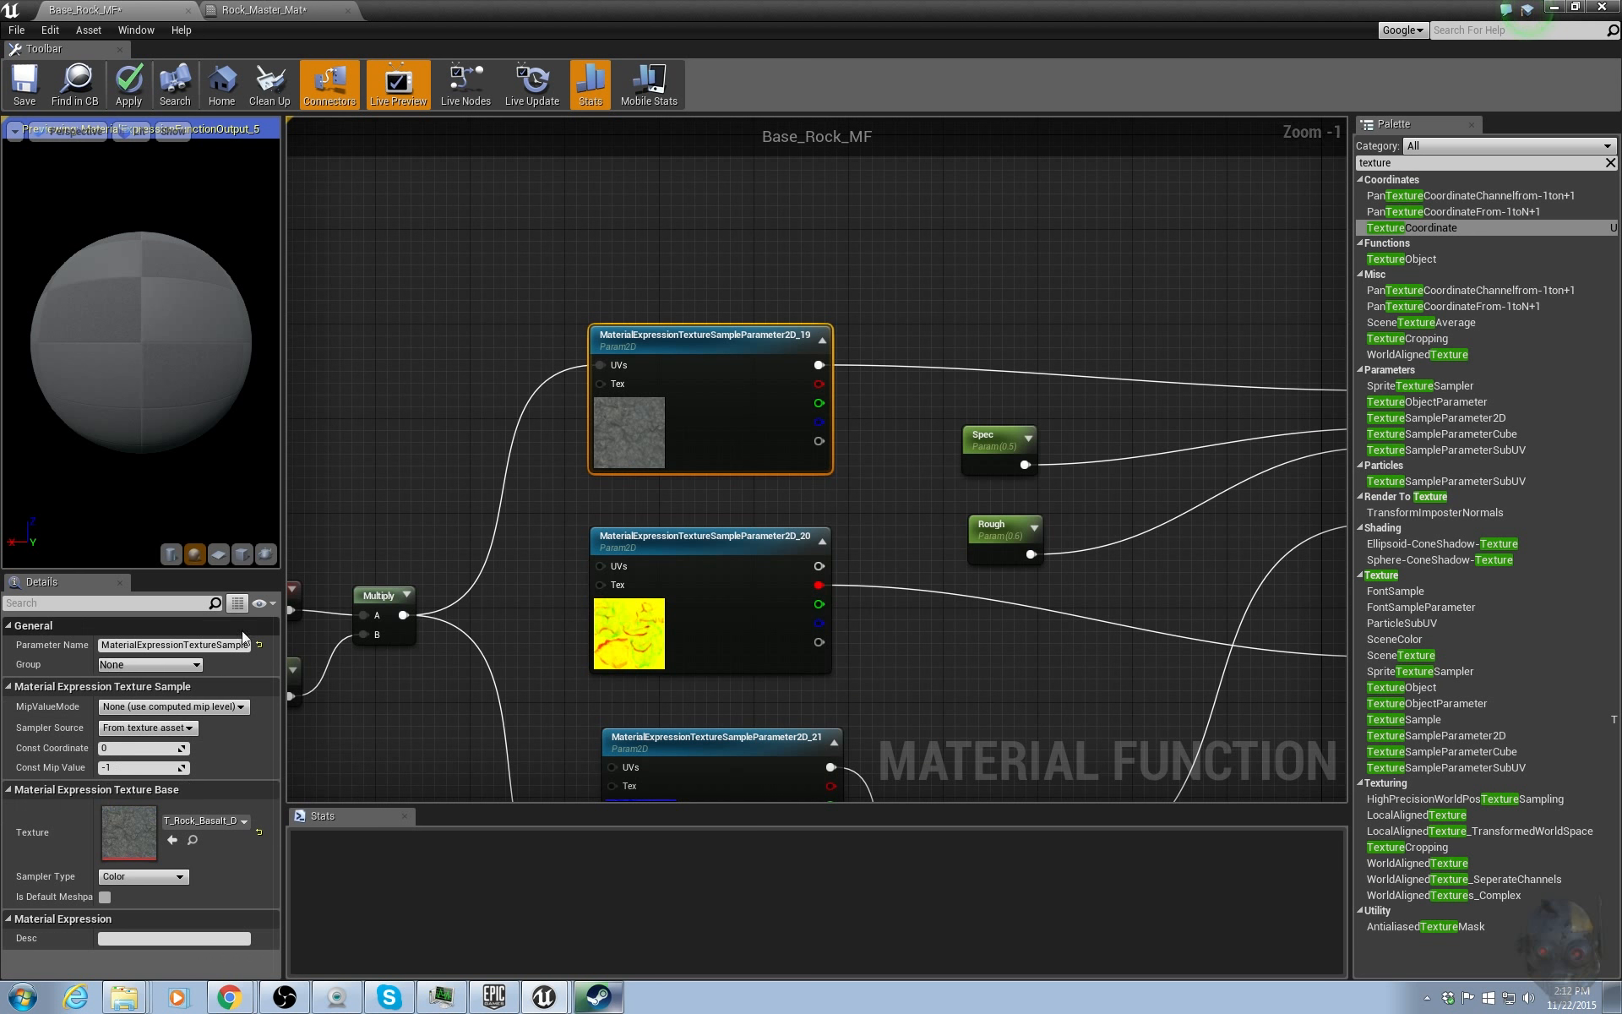
click(182, 644)
text(Detail_Di)
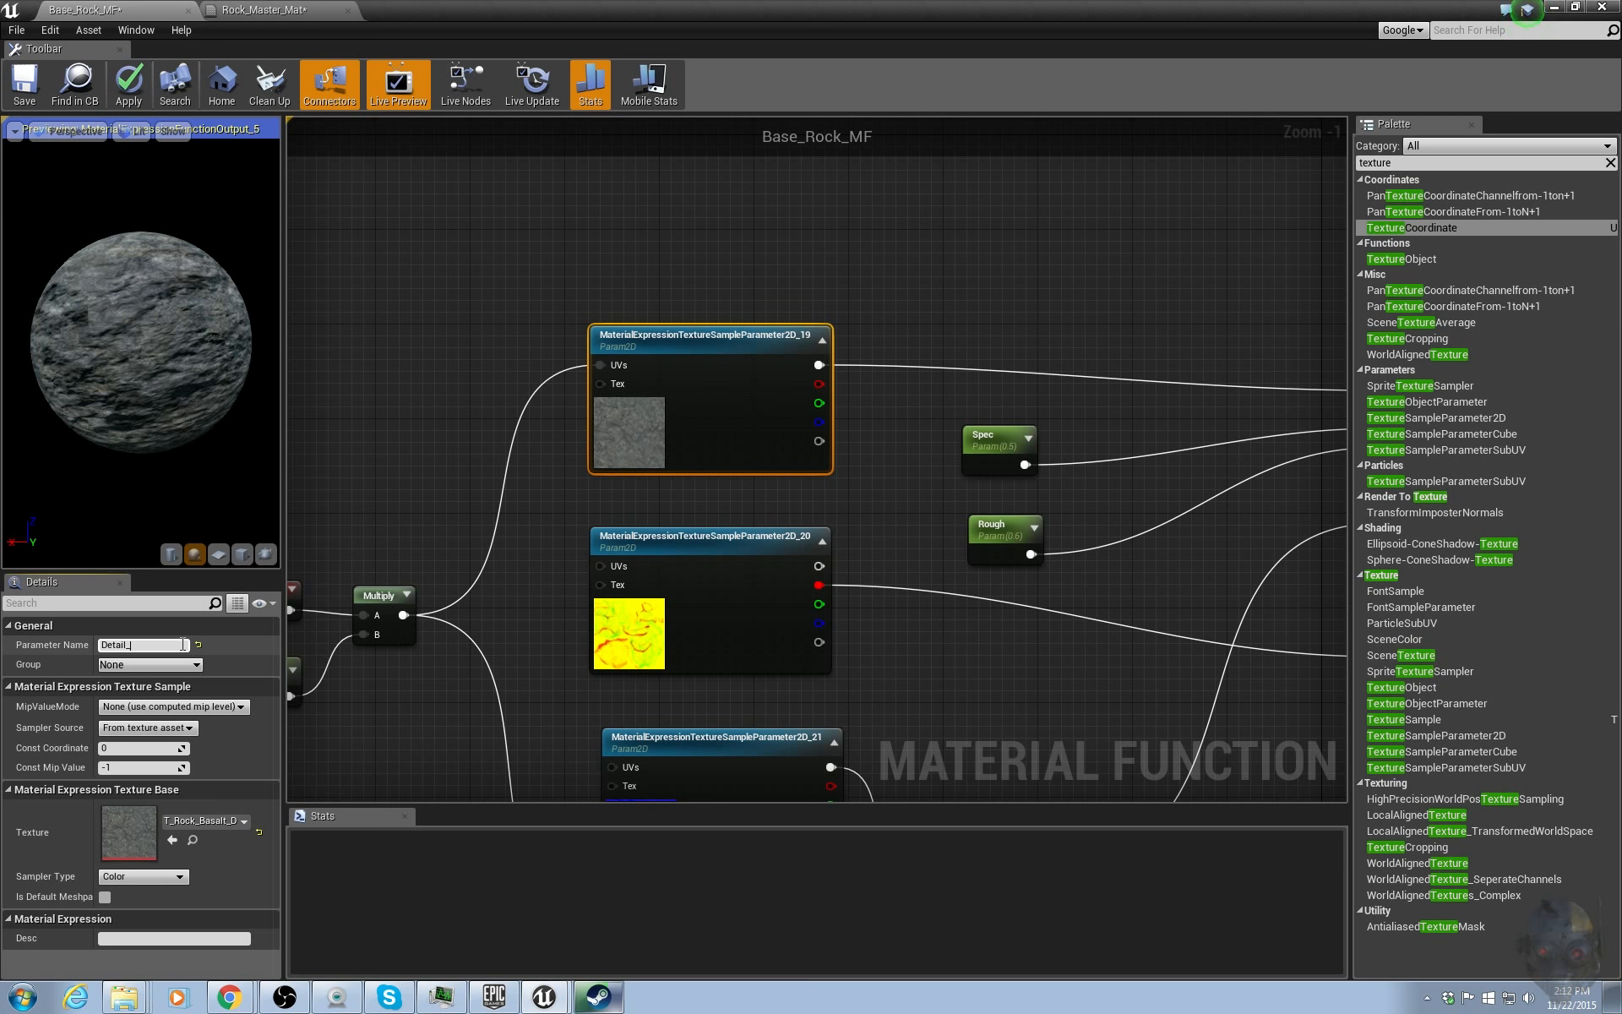
text(ff)
key(Return)
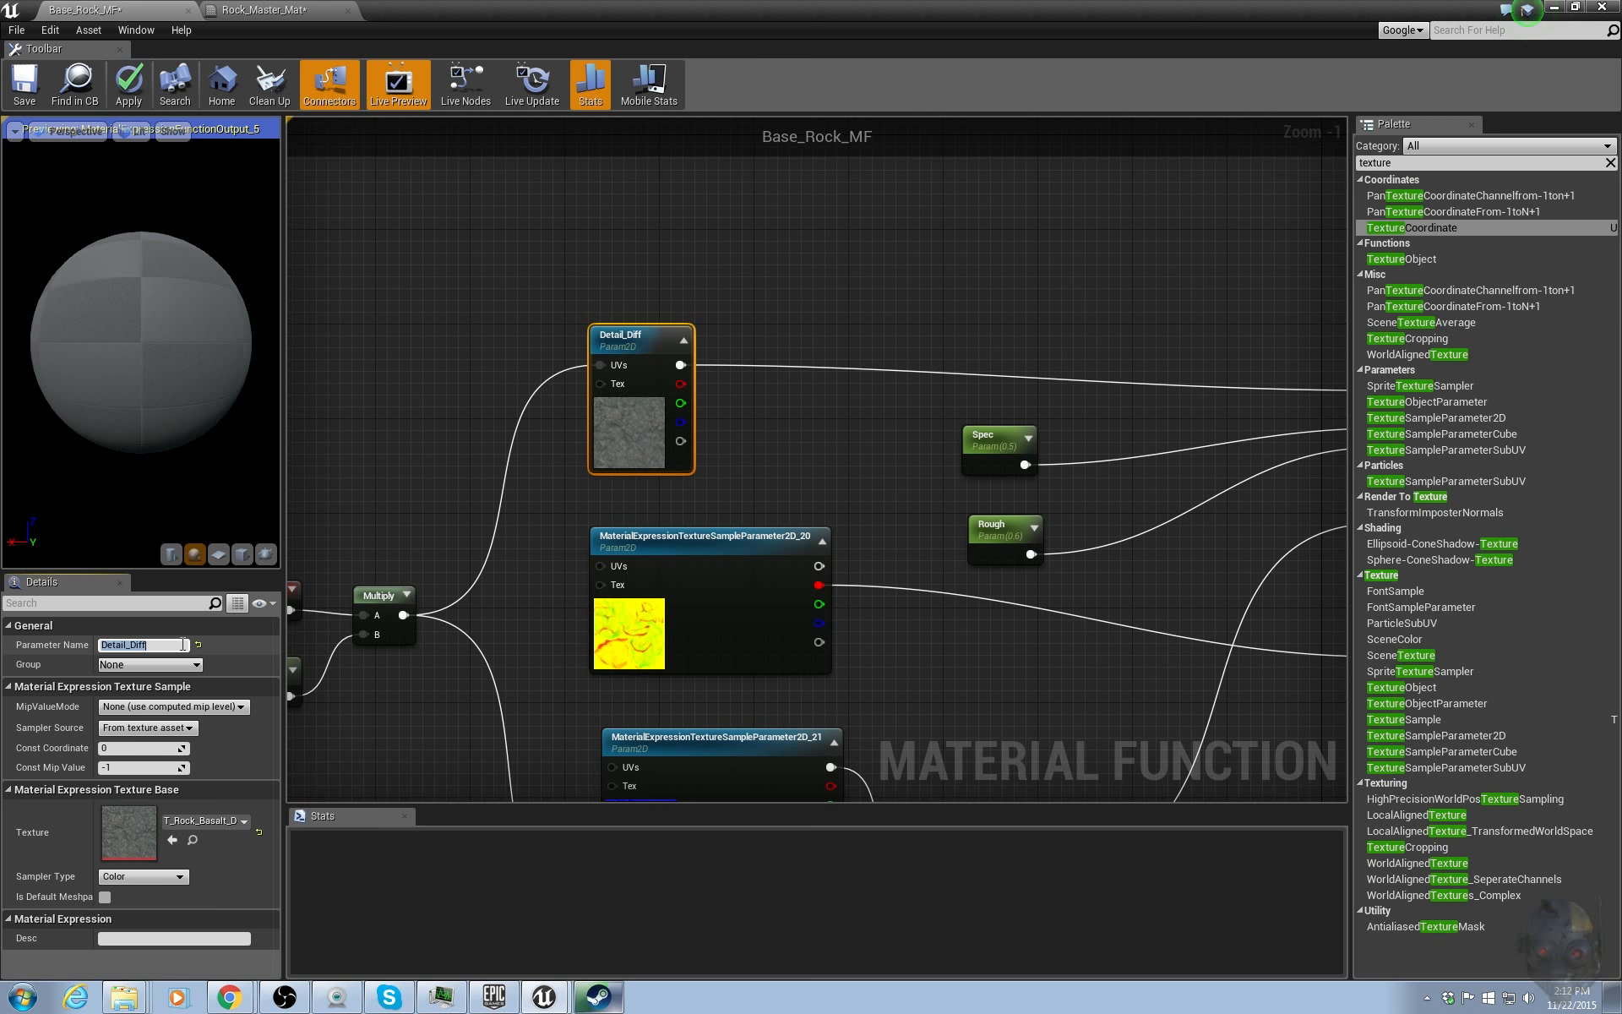
Name the second texture parameter, feeding ambient occlusion, AO.
right_drag(878, 613, 850, 434)
click(714, 471)
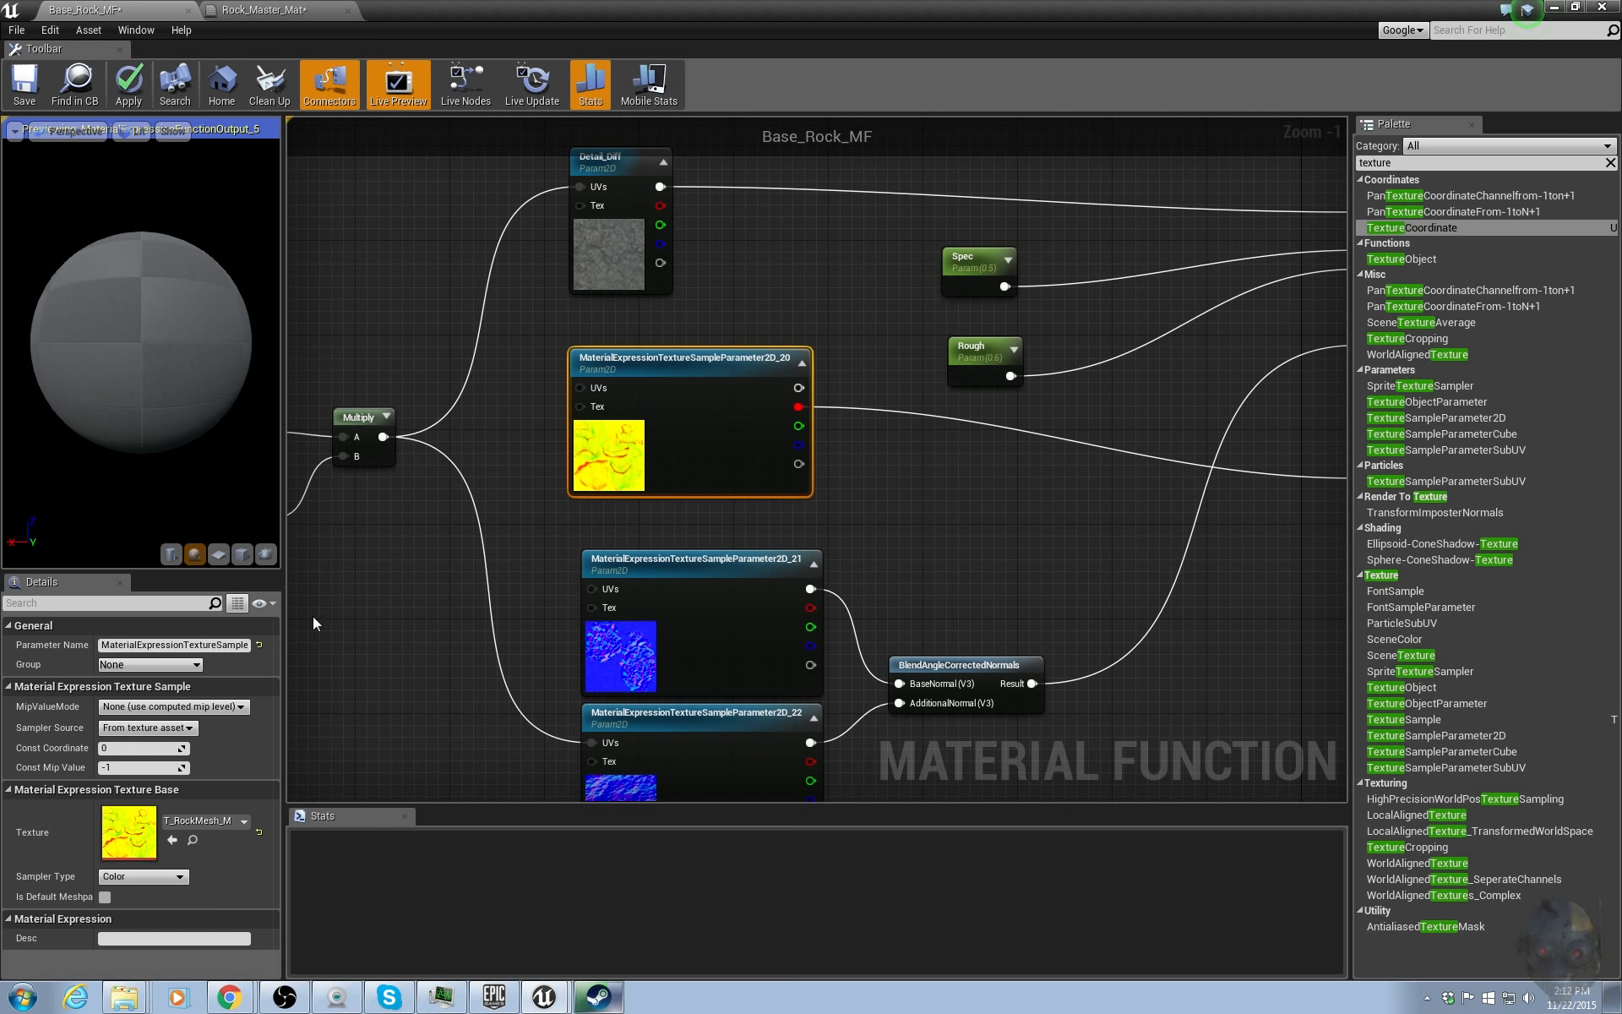
click(166, 644)
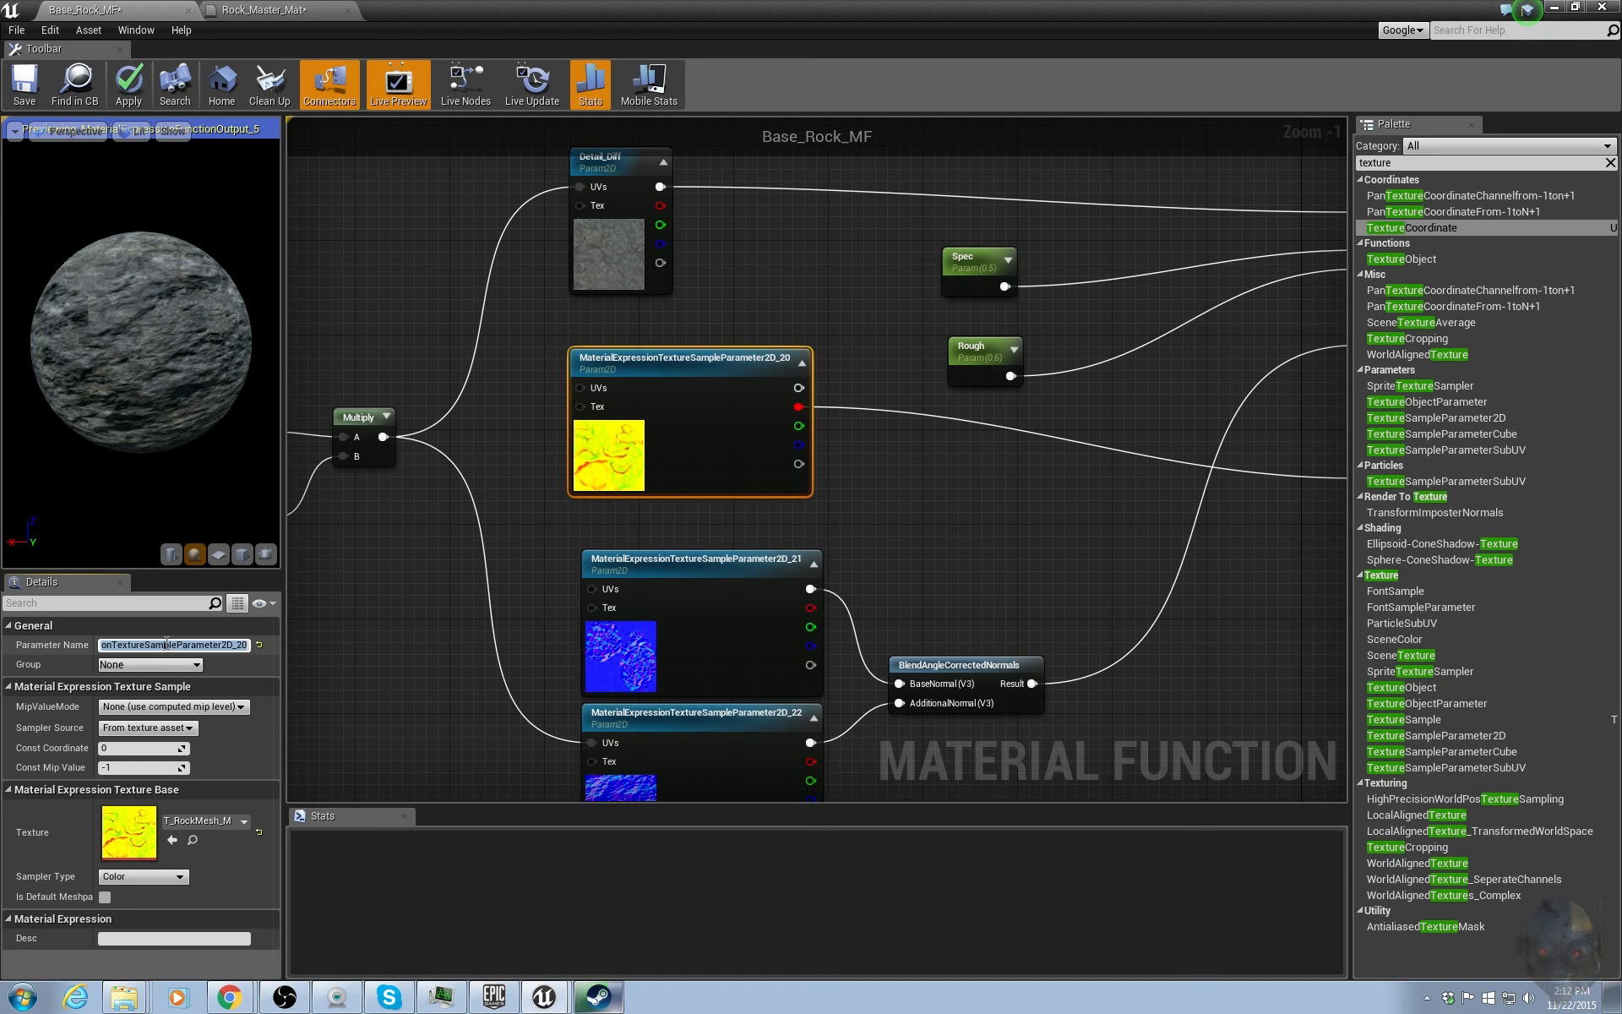
text(AO)
key(Return)
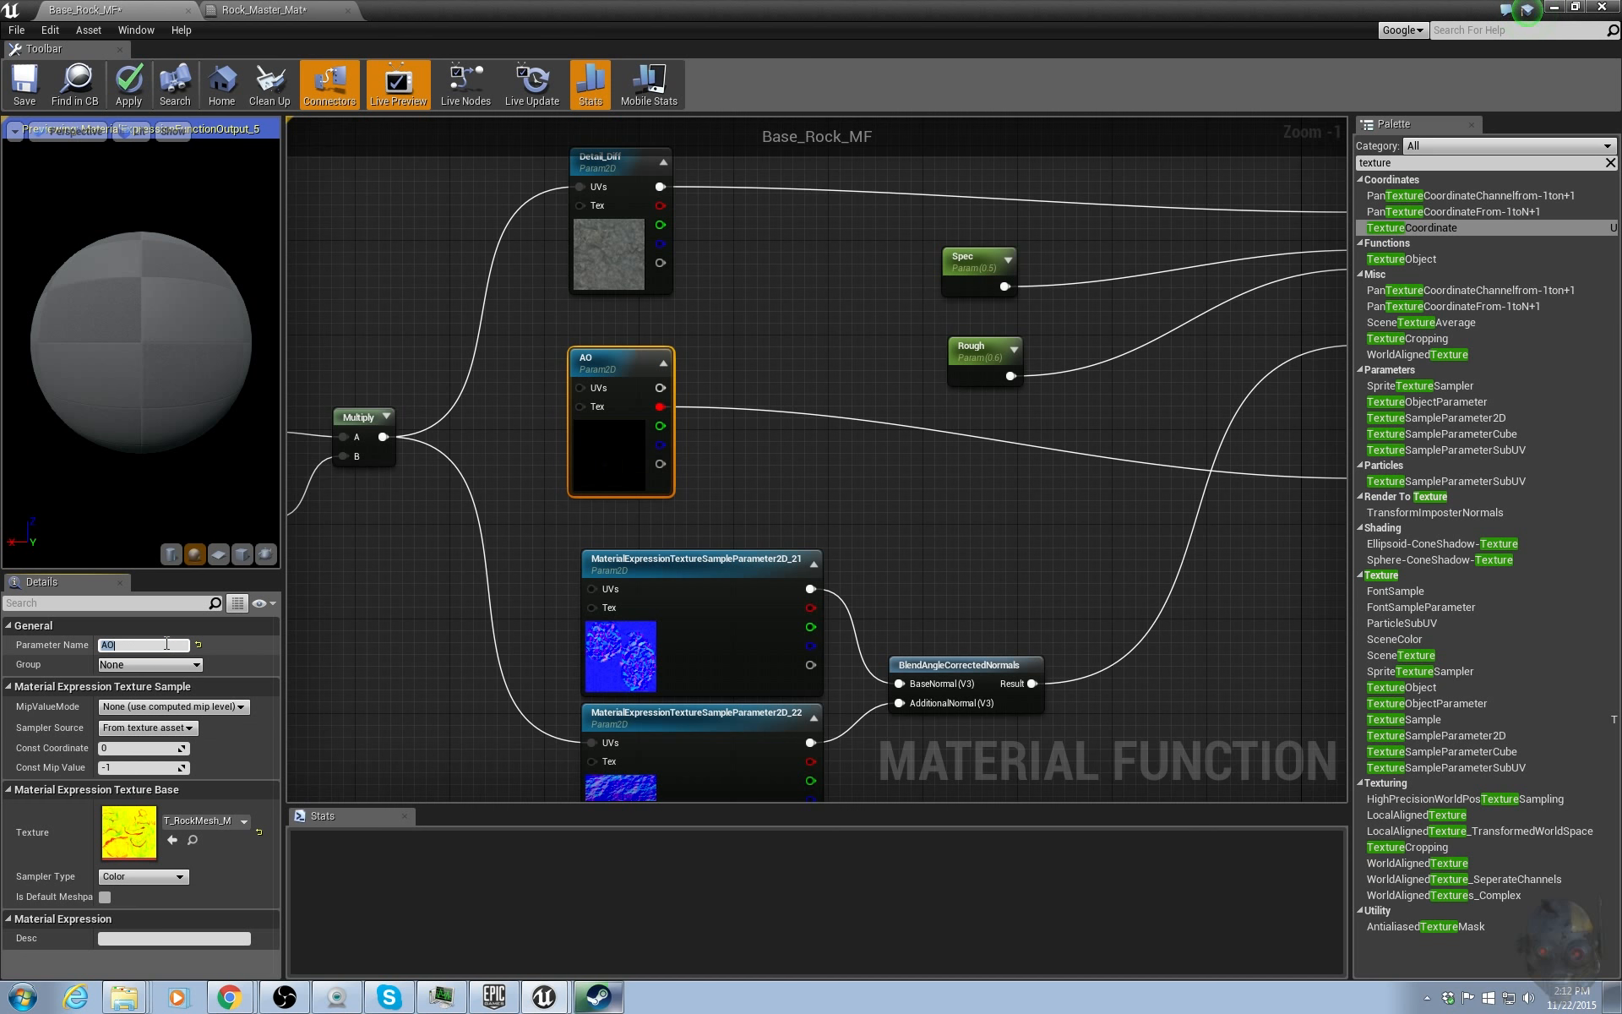
Name the first normal texture parameter Normal.
click(735, 660)
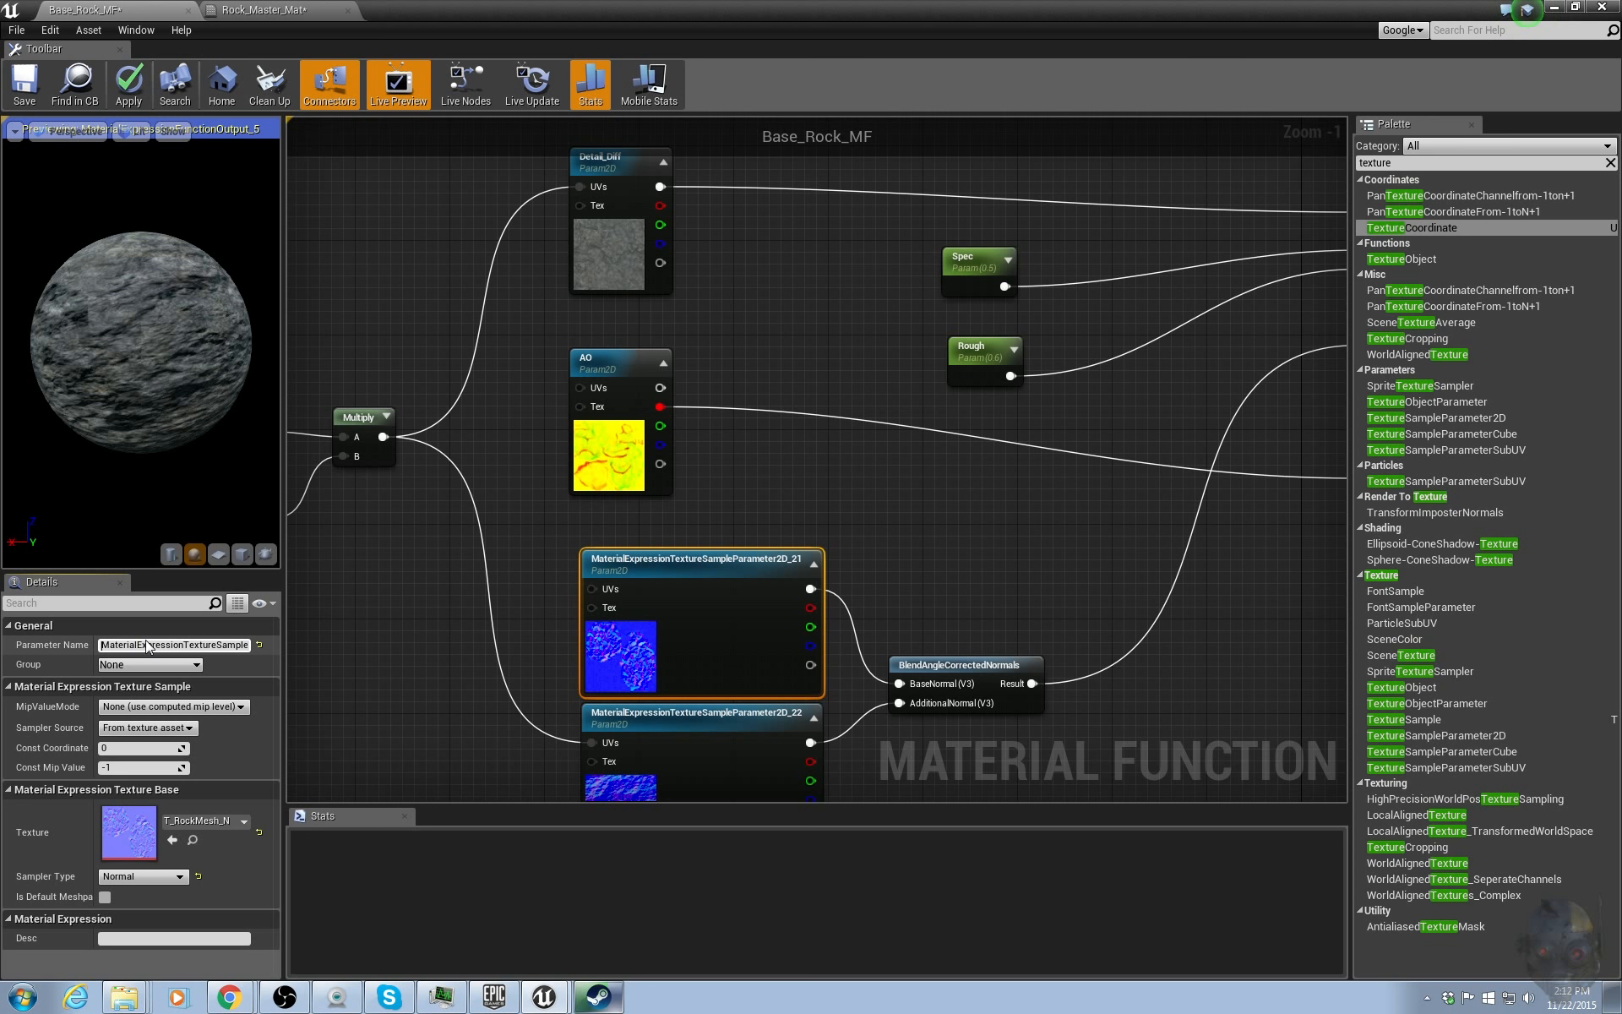
click(151, 644)
text(Normal)
key(Return)
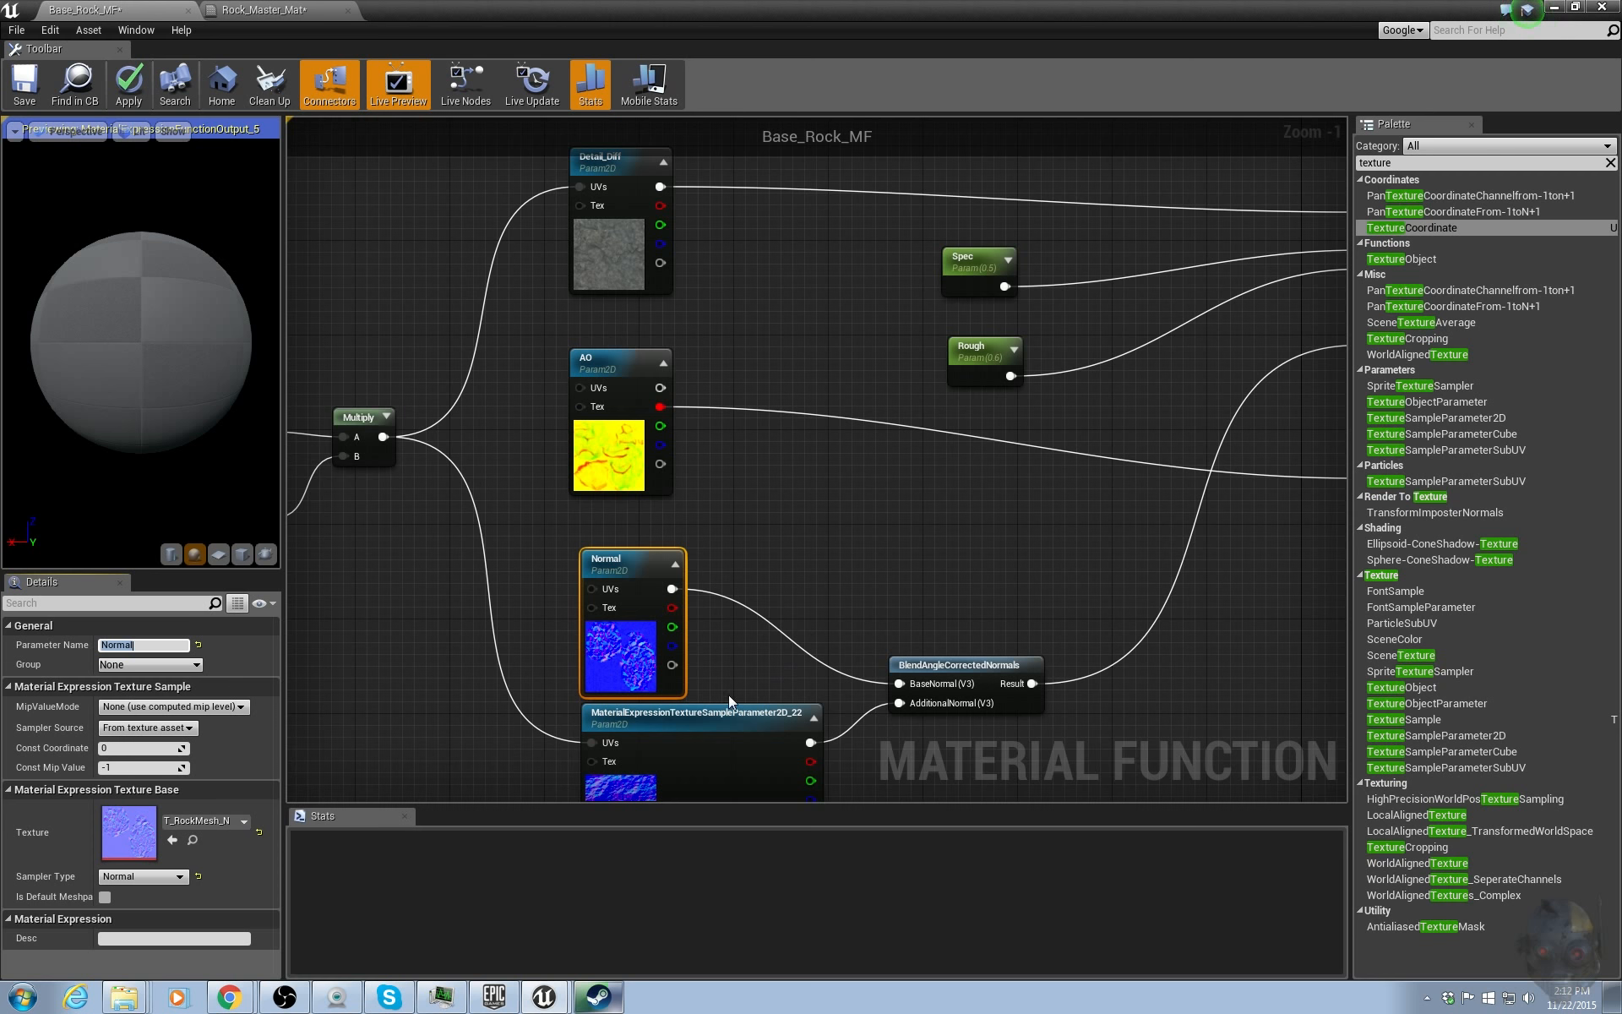
Name the second normal texture parameter Detail_Normal.
right_drag(809, 621, 837, 427)
click(709, 600)
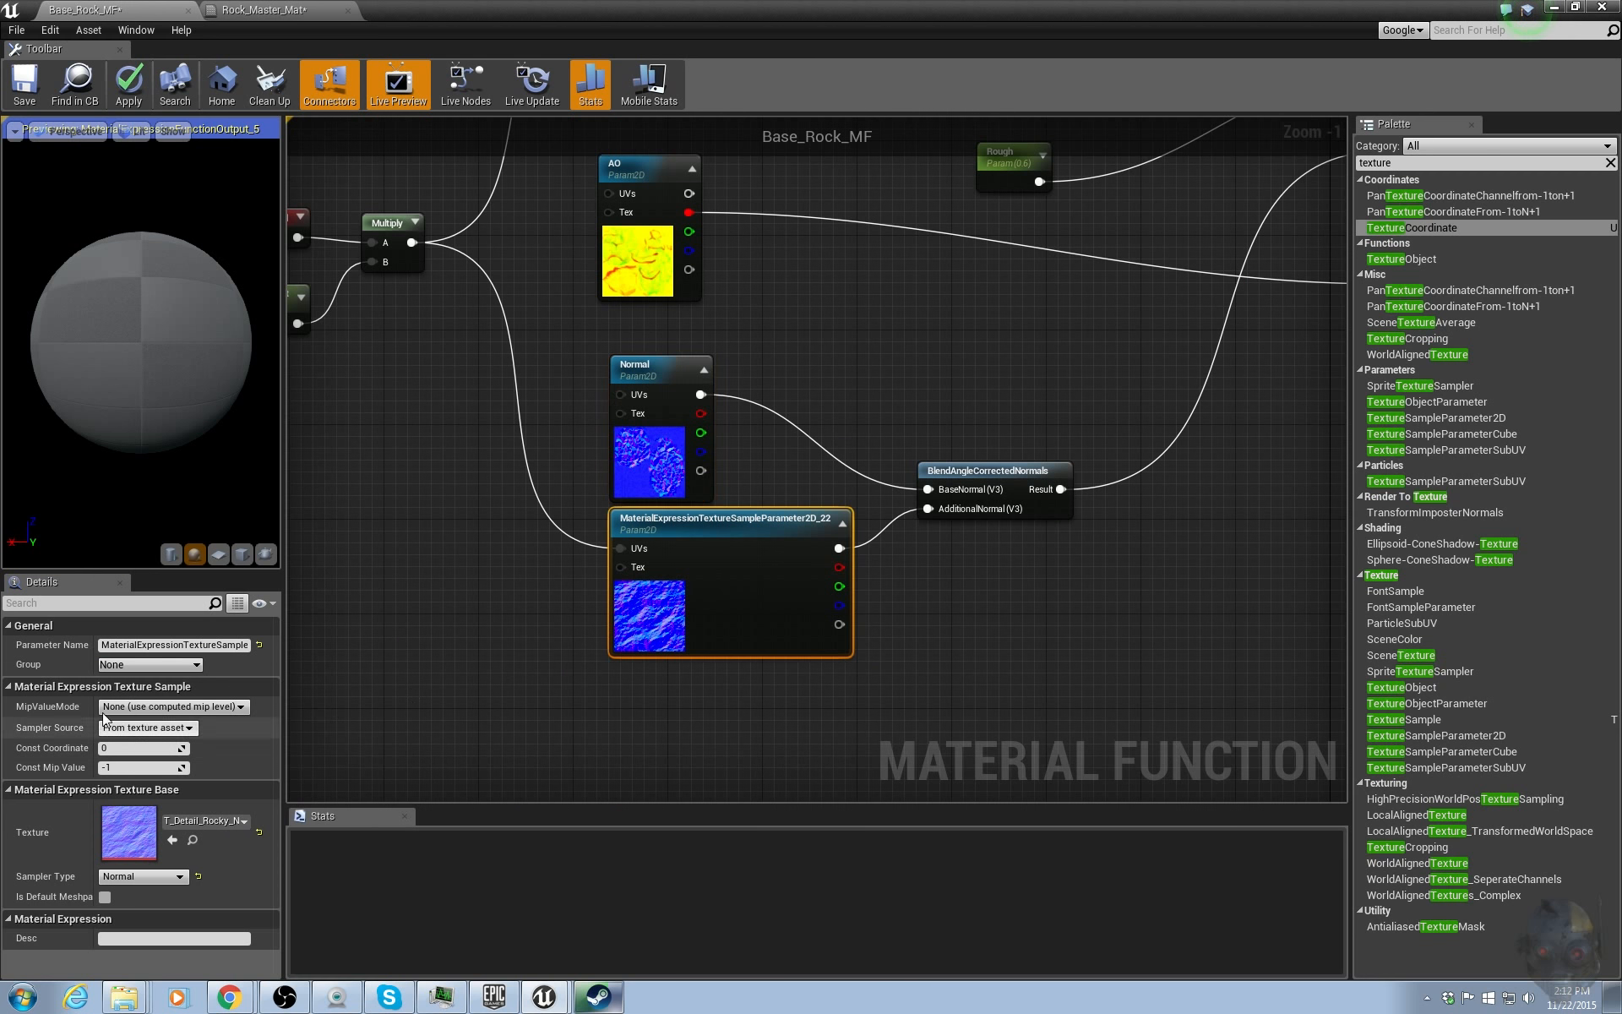
click(143, 644)
text(Detail)
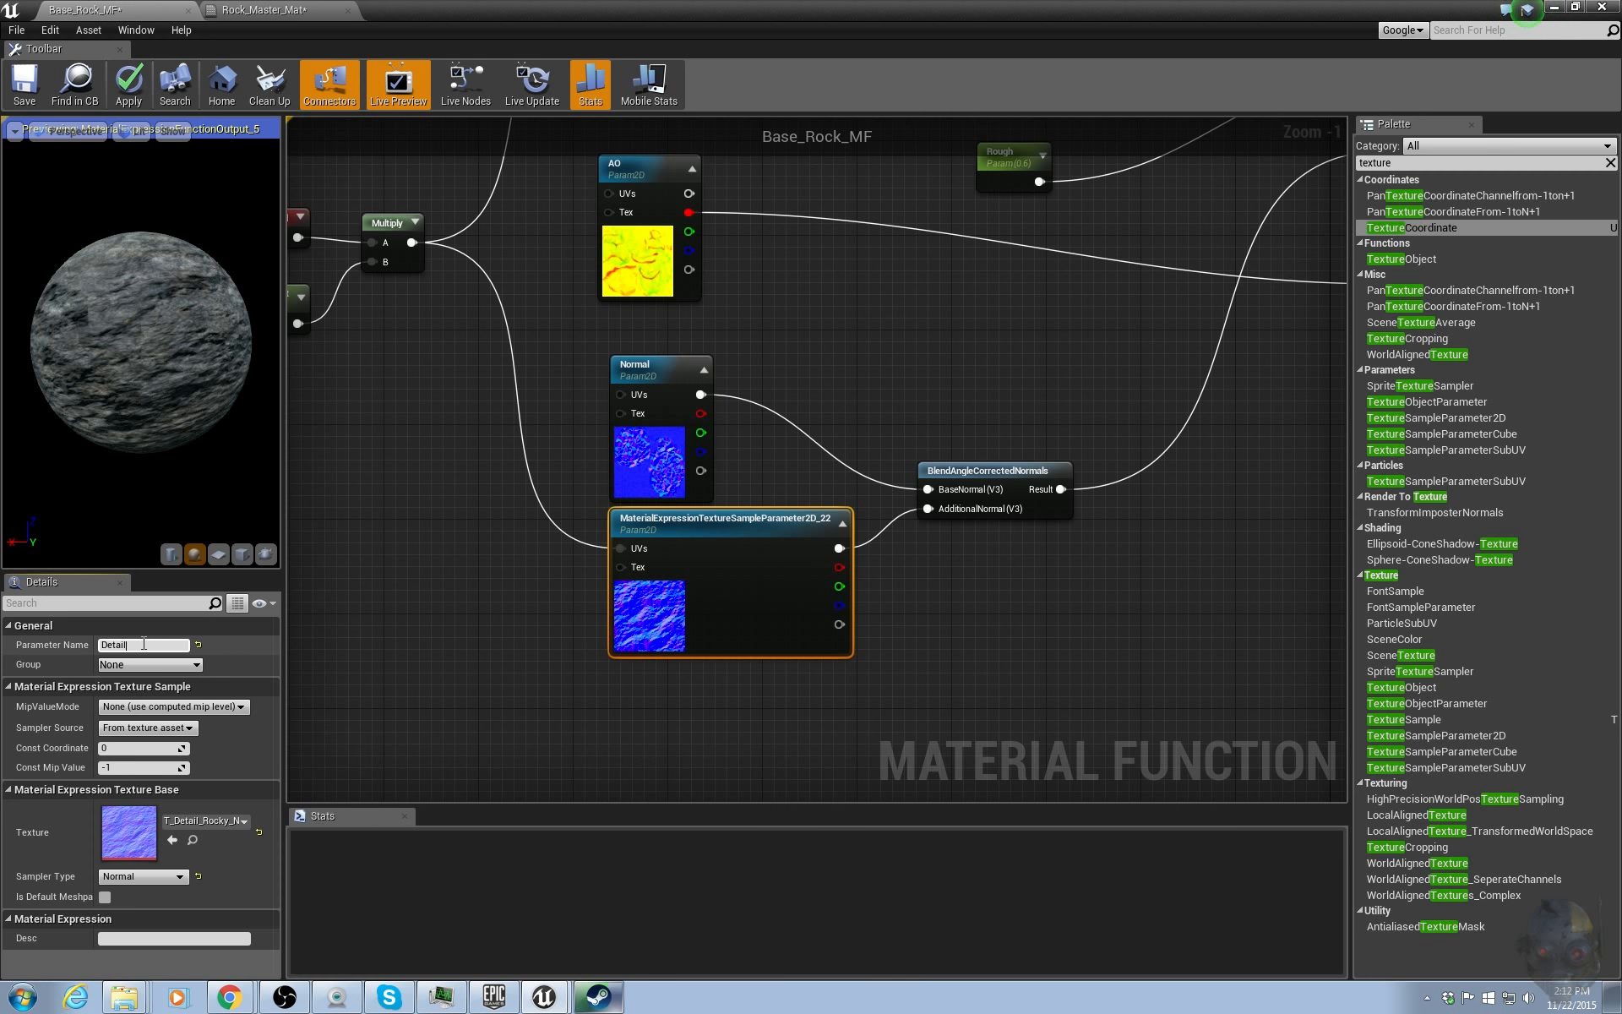
text(_Normal)
key(Return)
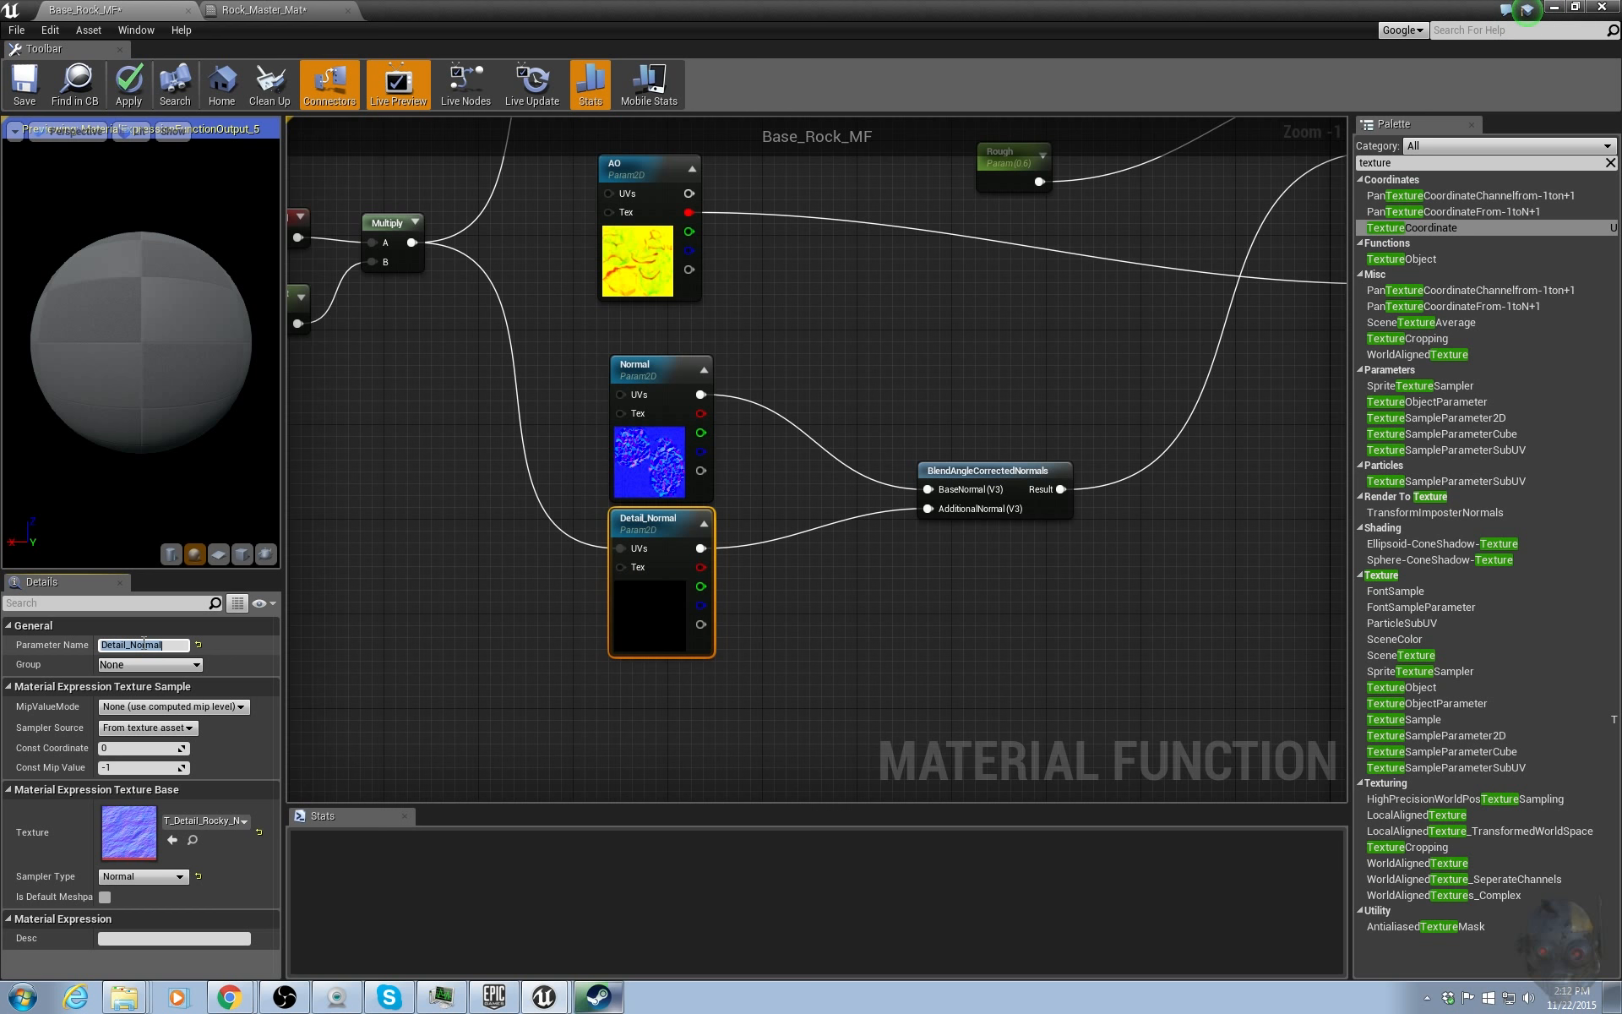
Assign the four texture parameters to a new group named Rock_Base.
right_drag(859, 272, 979, 425)
scroll(854, 344, down, 2)
drag(375, 264, 467, 481)
shift+drag(683, 176, 827, 758)
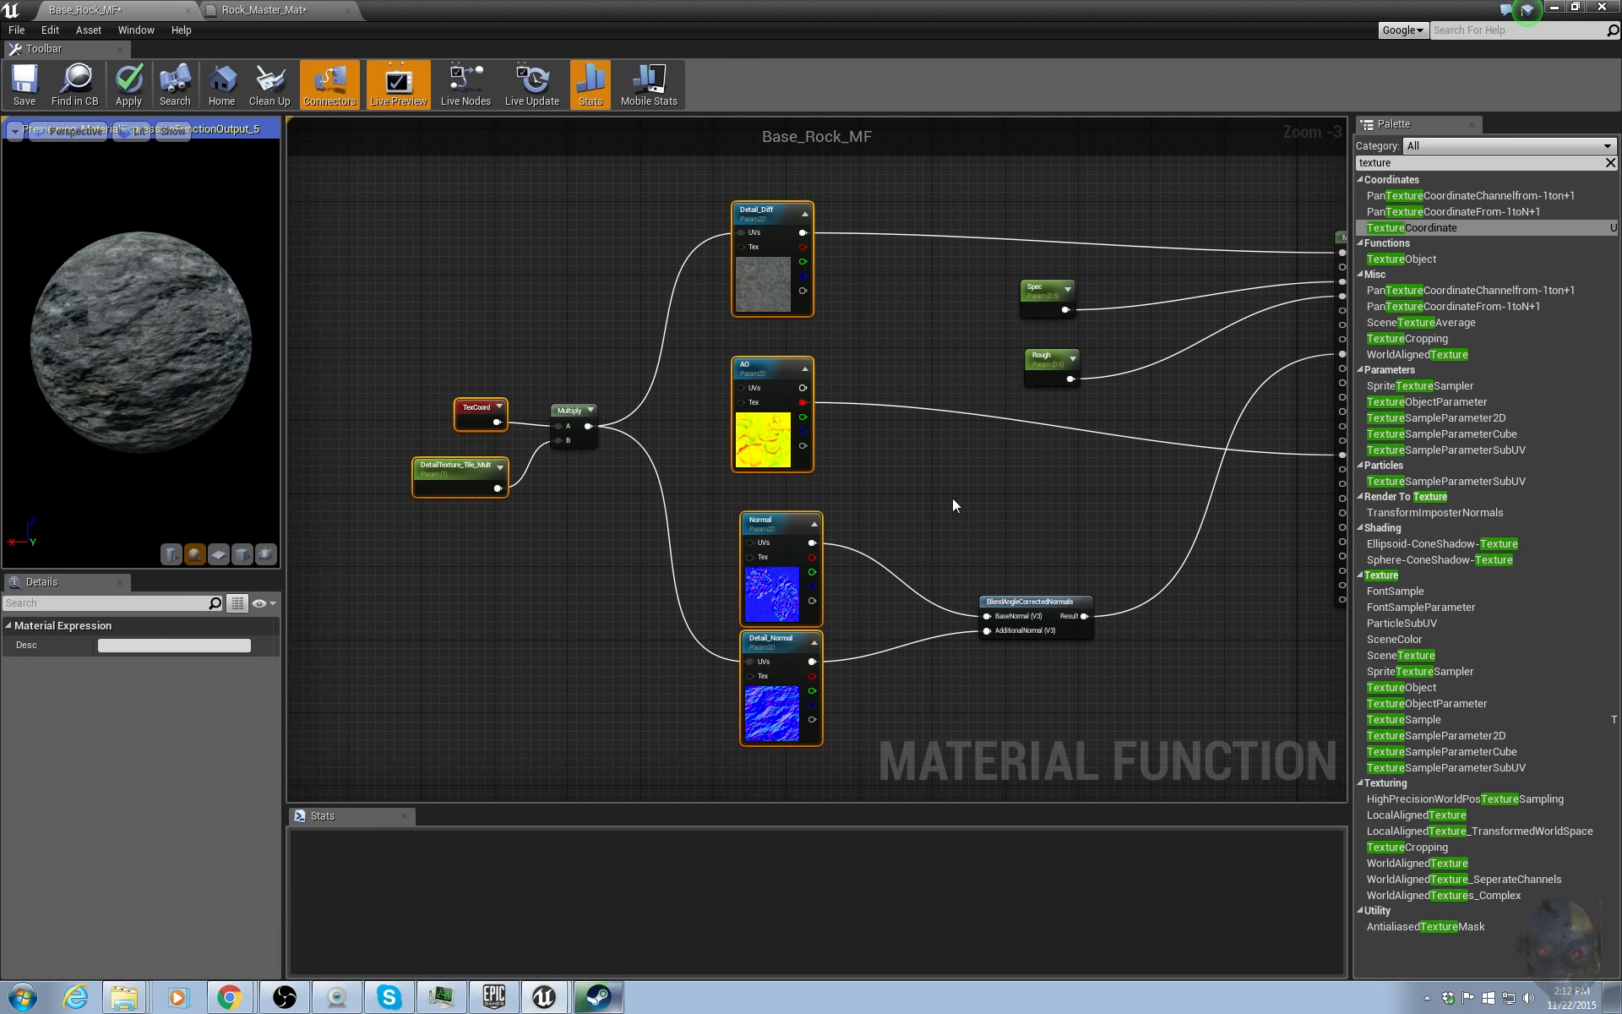
shift+drag(1035, 343, 1077, 465)
click(1010, 353)
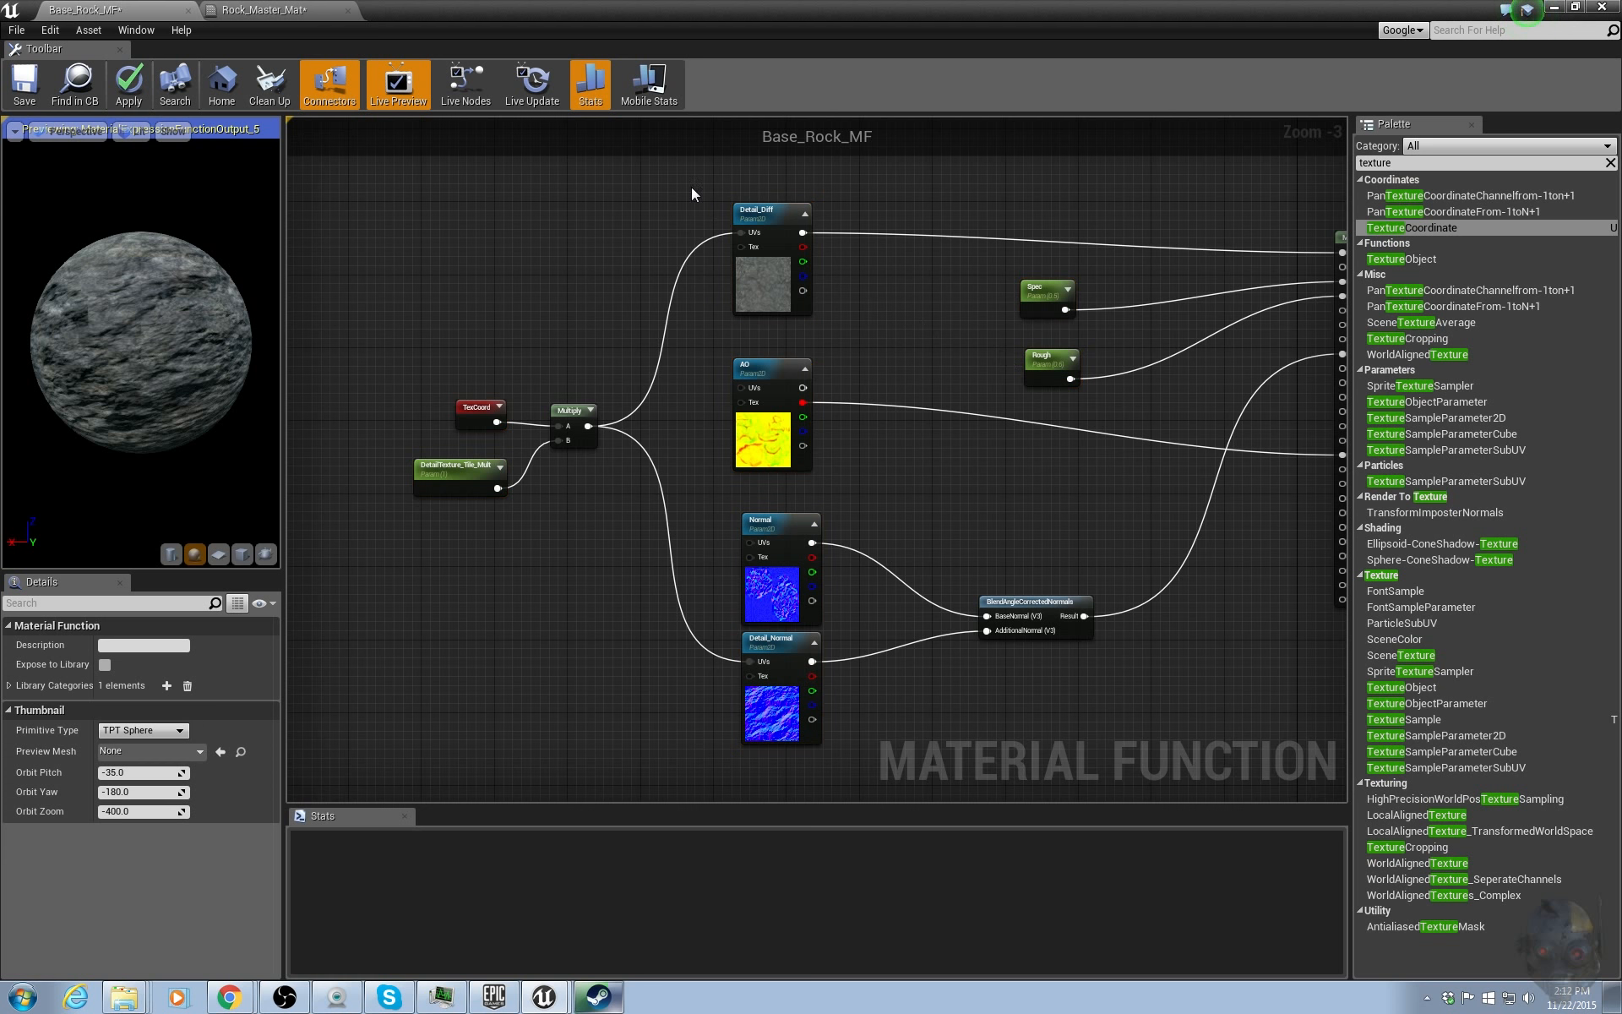
drag(691, 186, 783, 737)
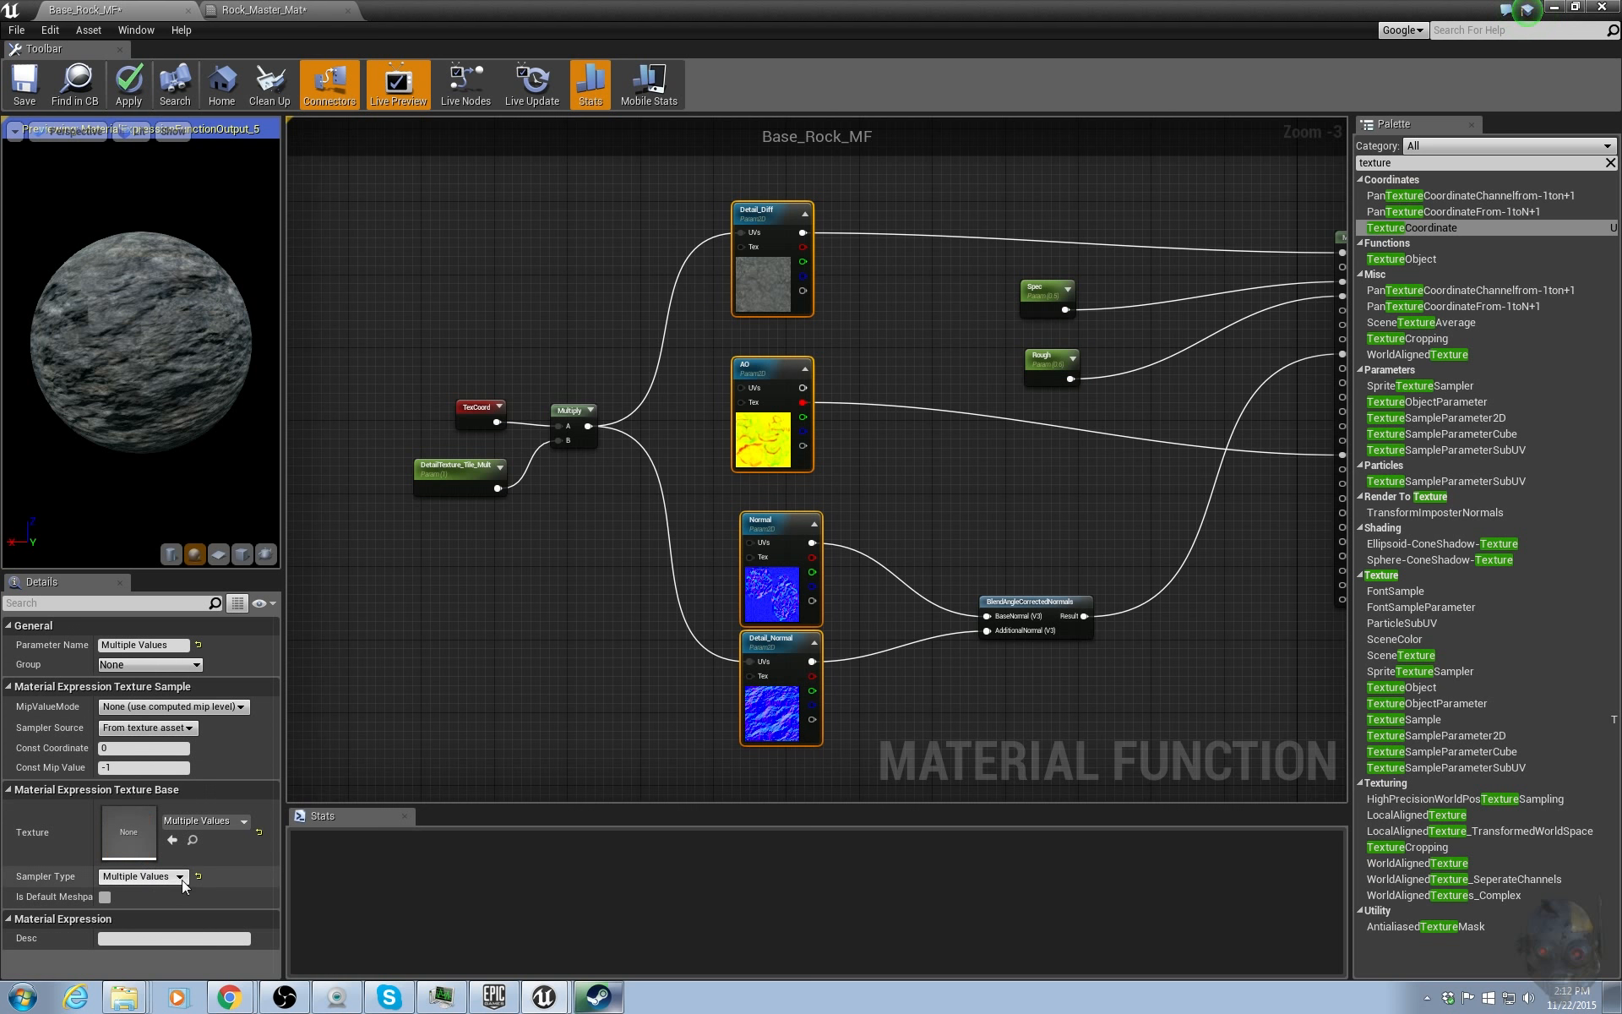
click(171, 664)
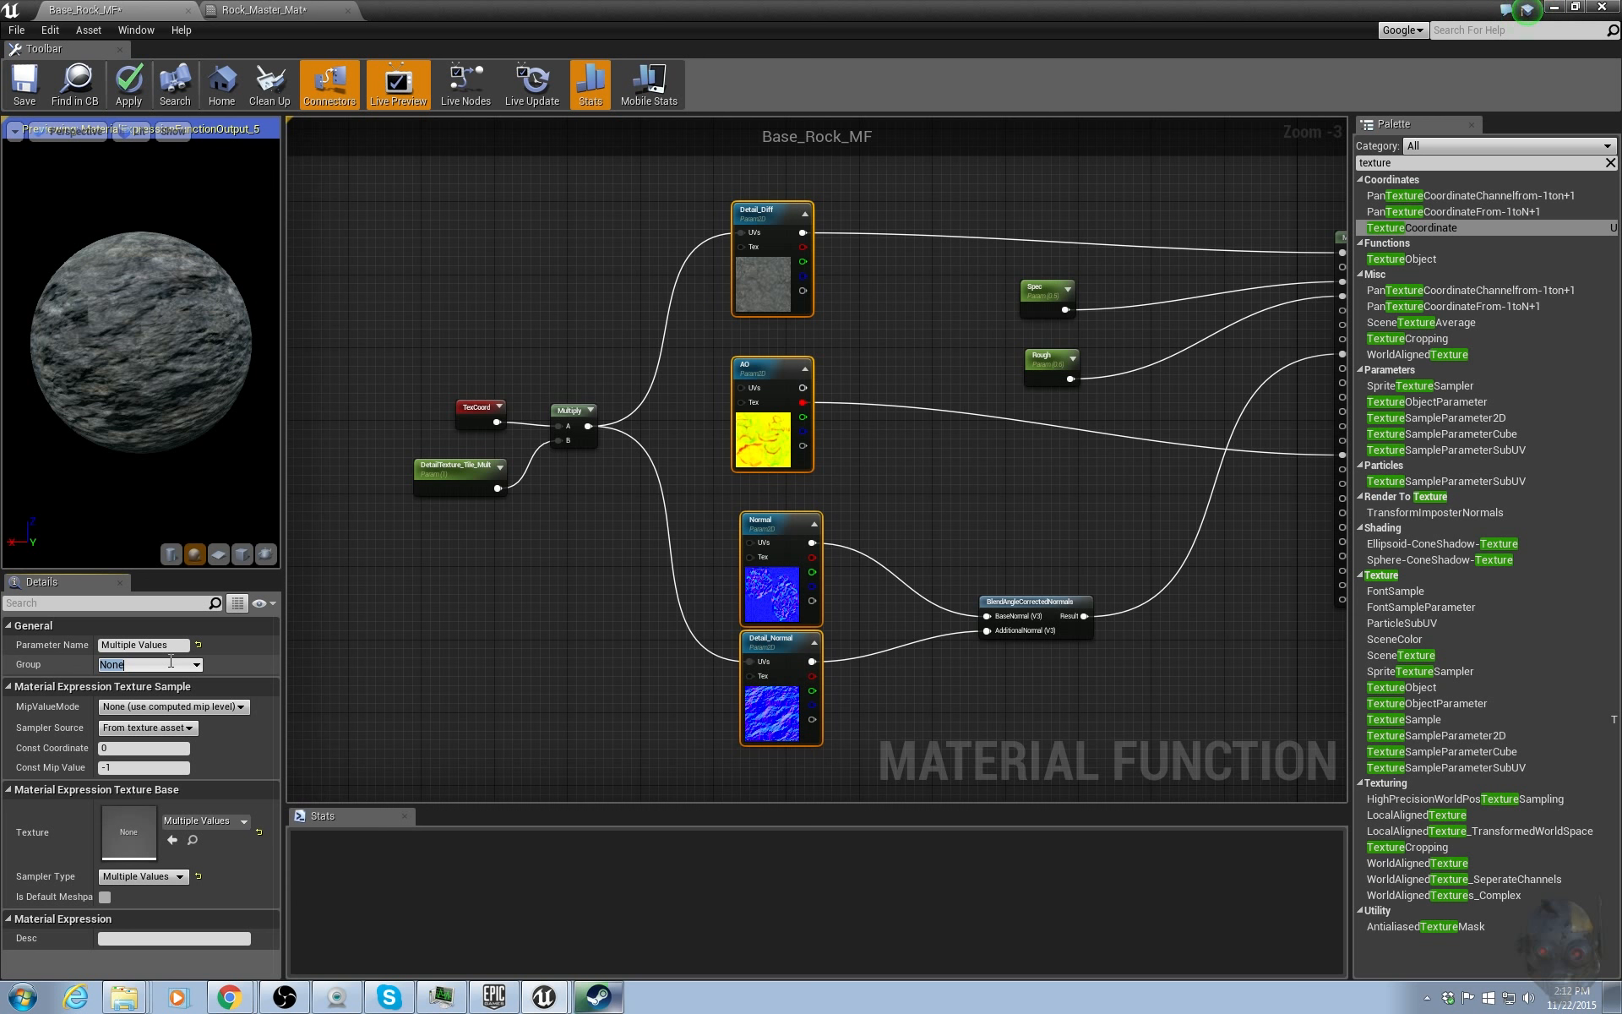
text(Rock_Bas)
key(Return)
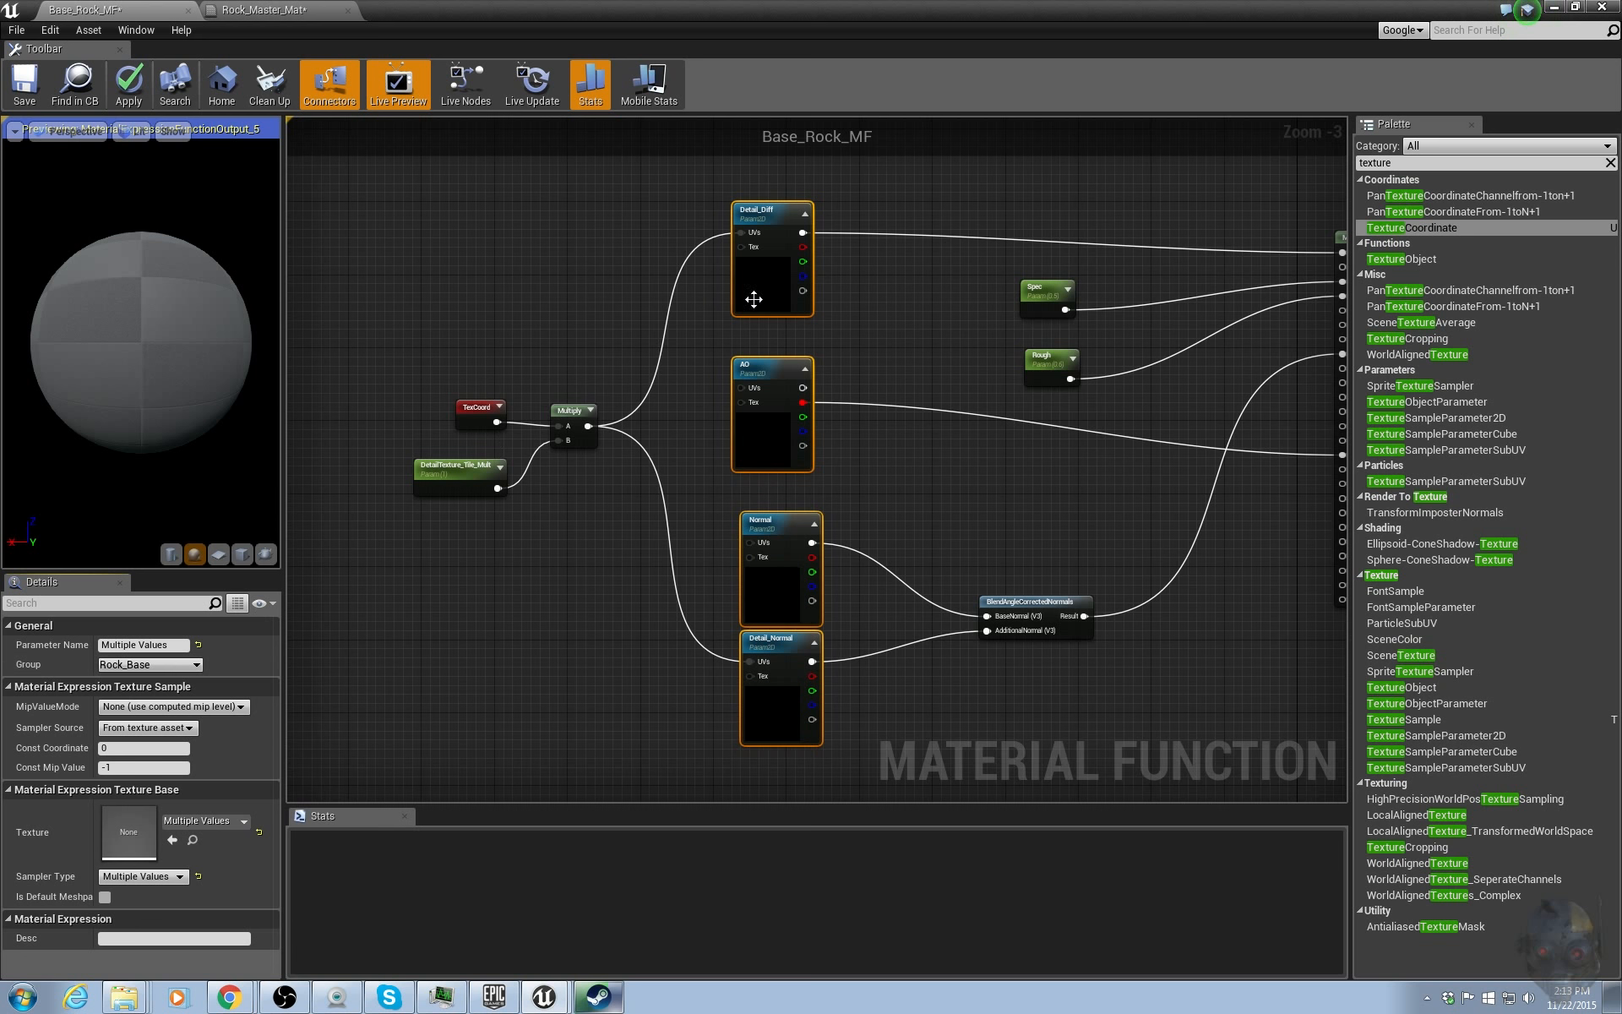
Put the Spec, Rough and DetailTexture_Tile_Mult parameters into the Rock_Base group as well.
drag(1020, 238, 1056, 373)
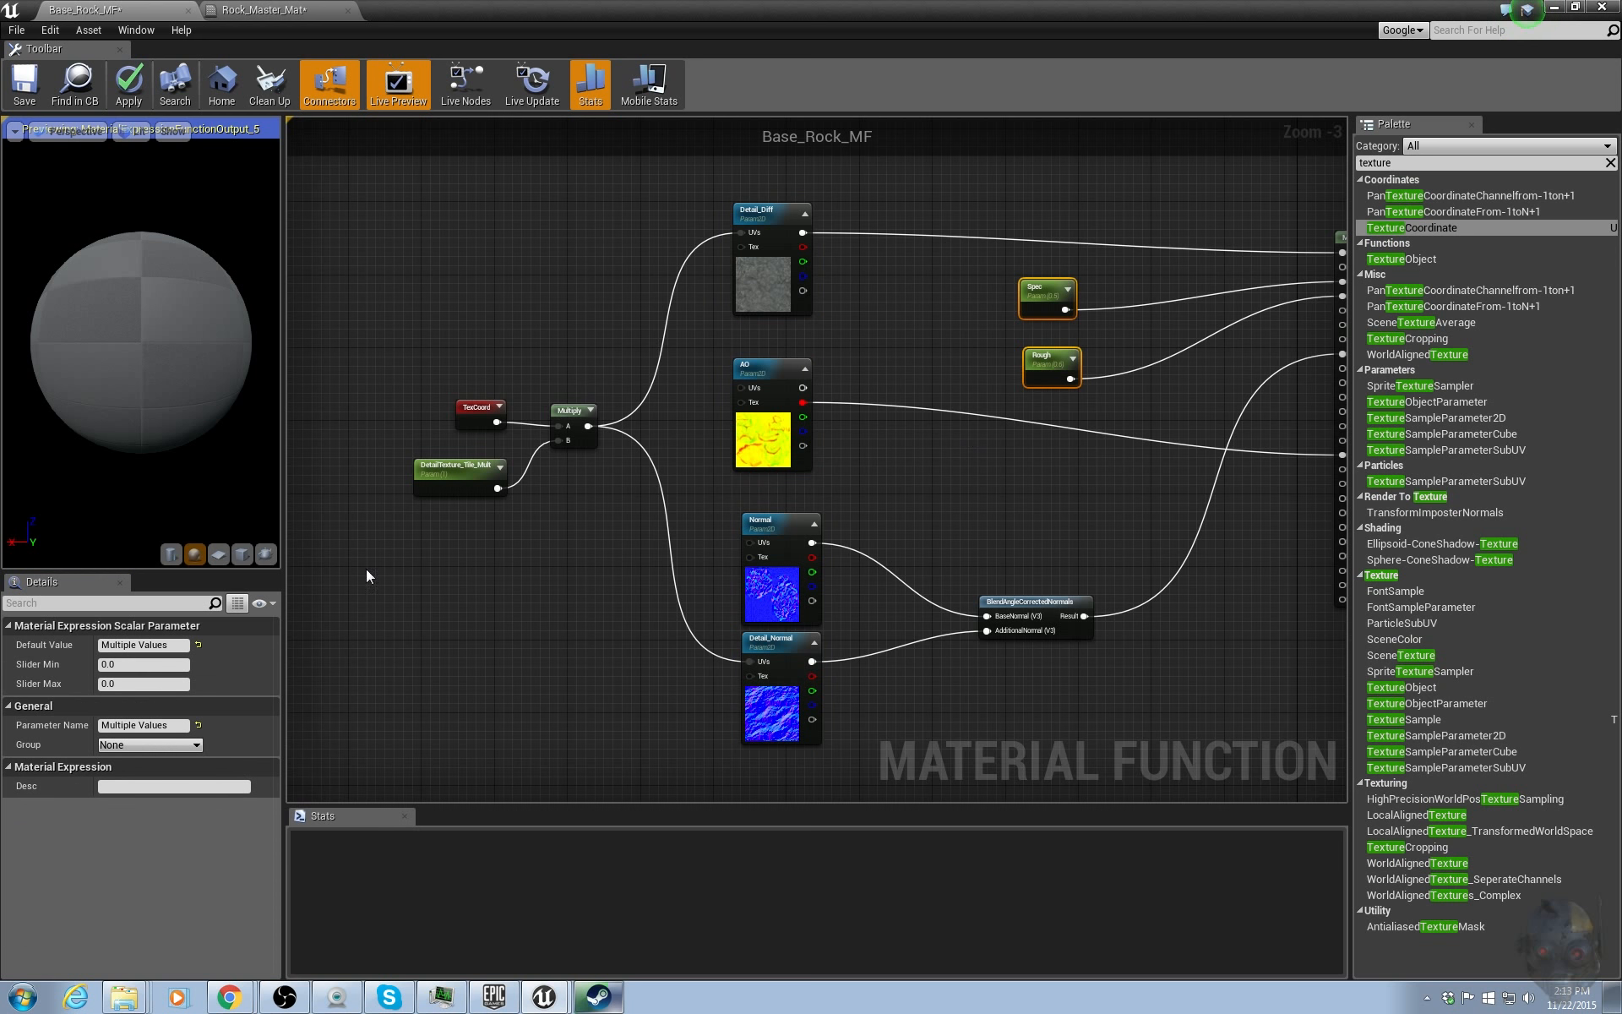
click(197, 744)
click(120, 768)
click(456, 466)
click(197, 744)
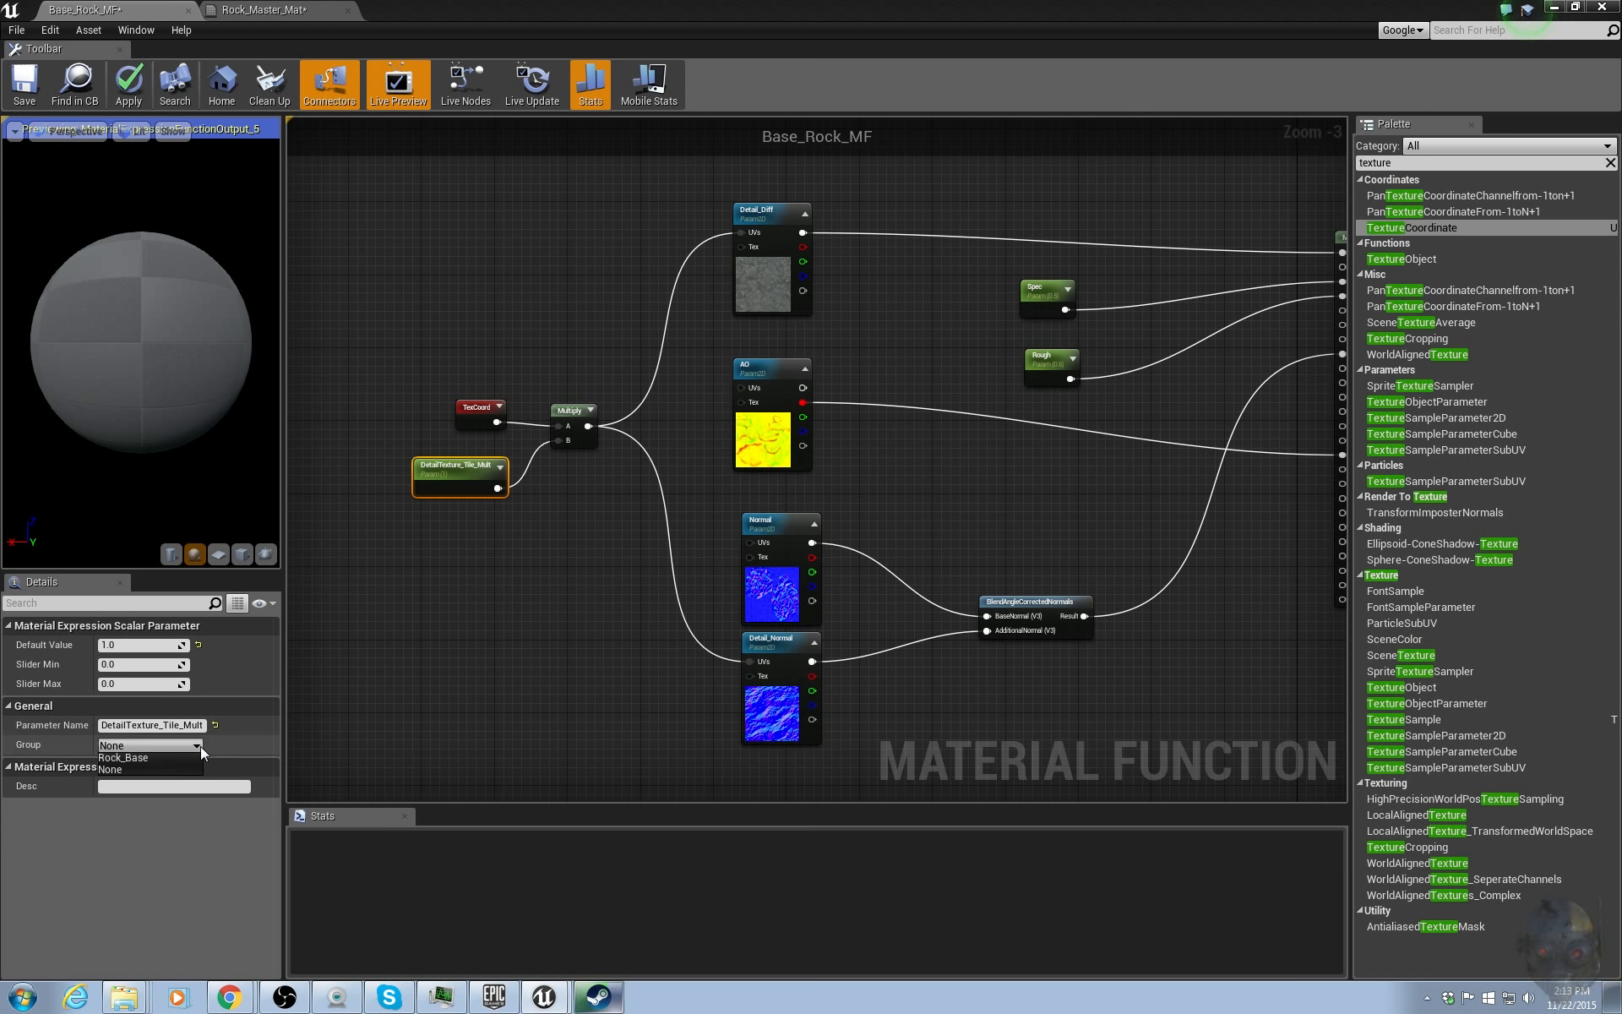
click(141, 763)
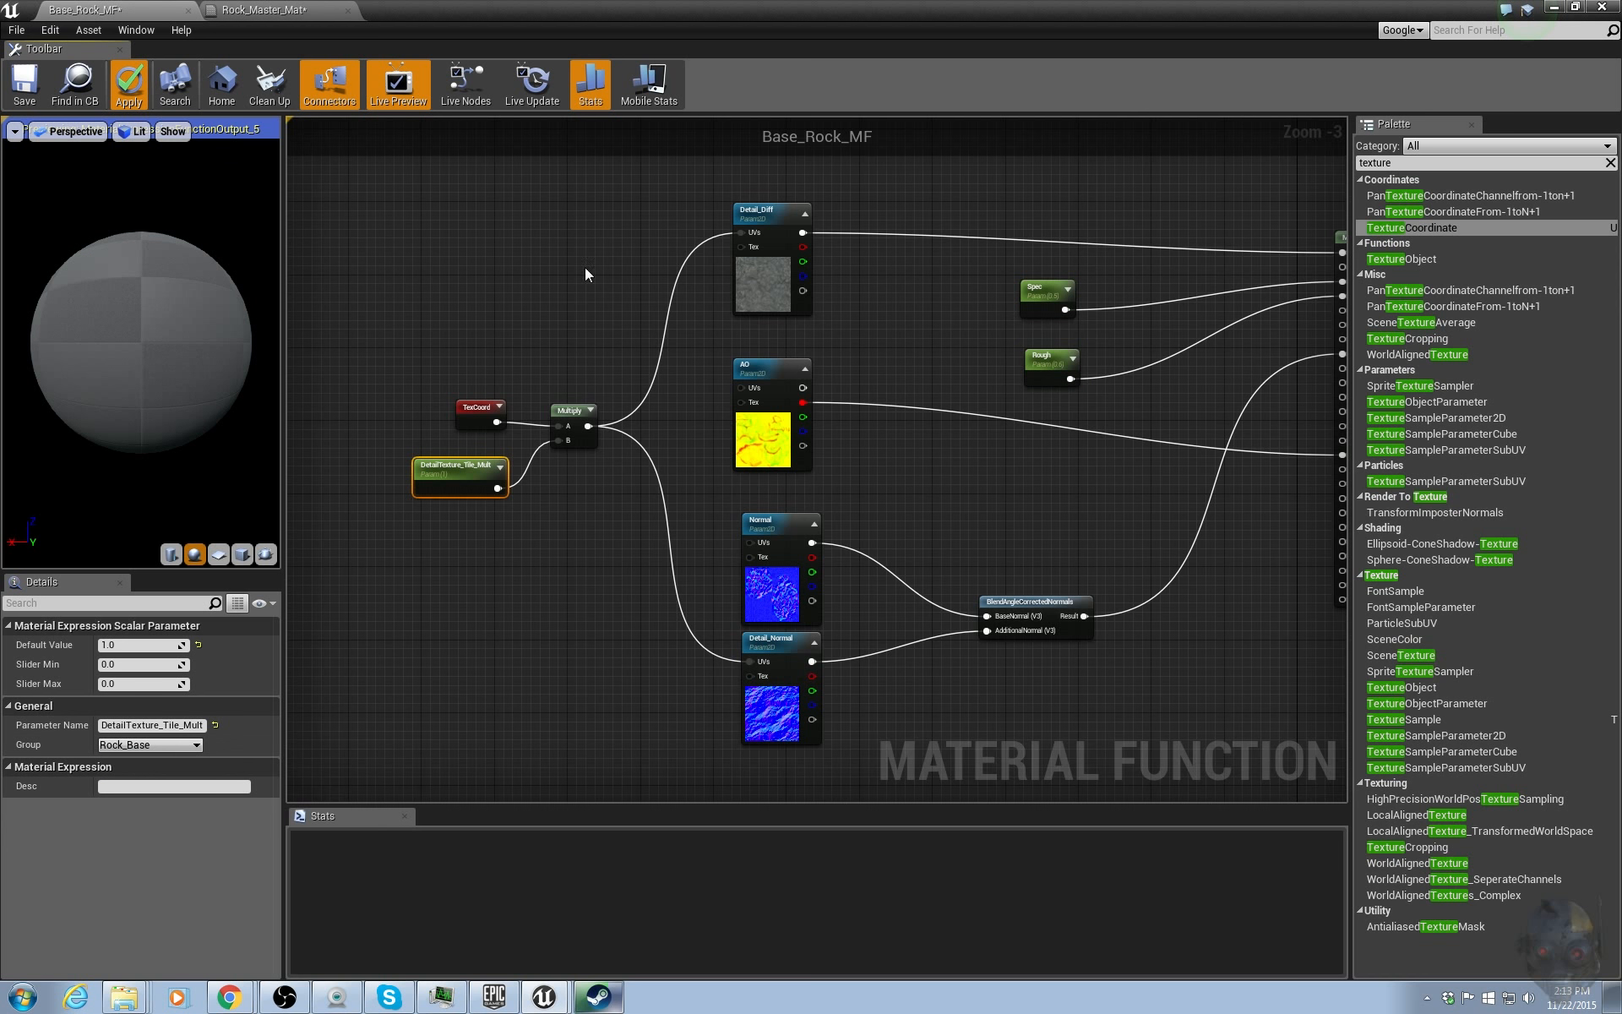
scroll(1005, 402, down, 1)
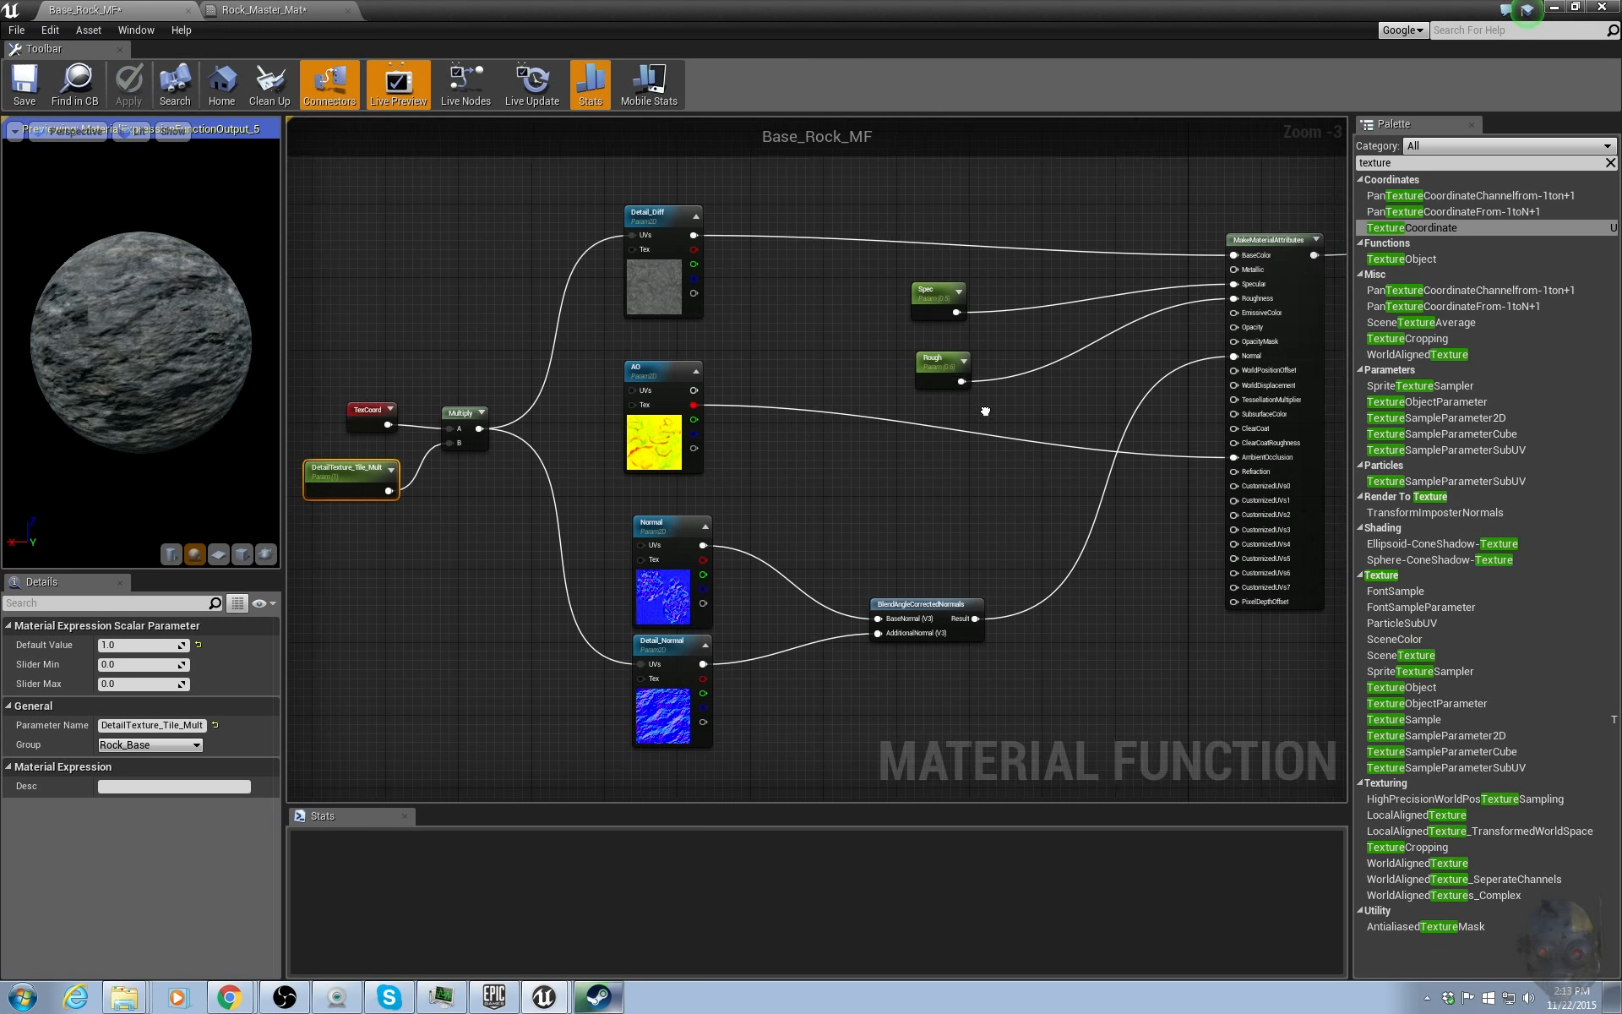
right_drag(974, 471, 926, 478)
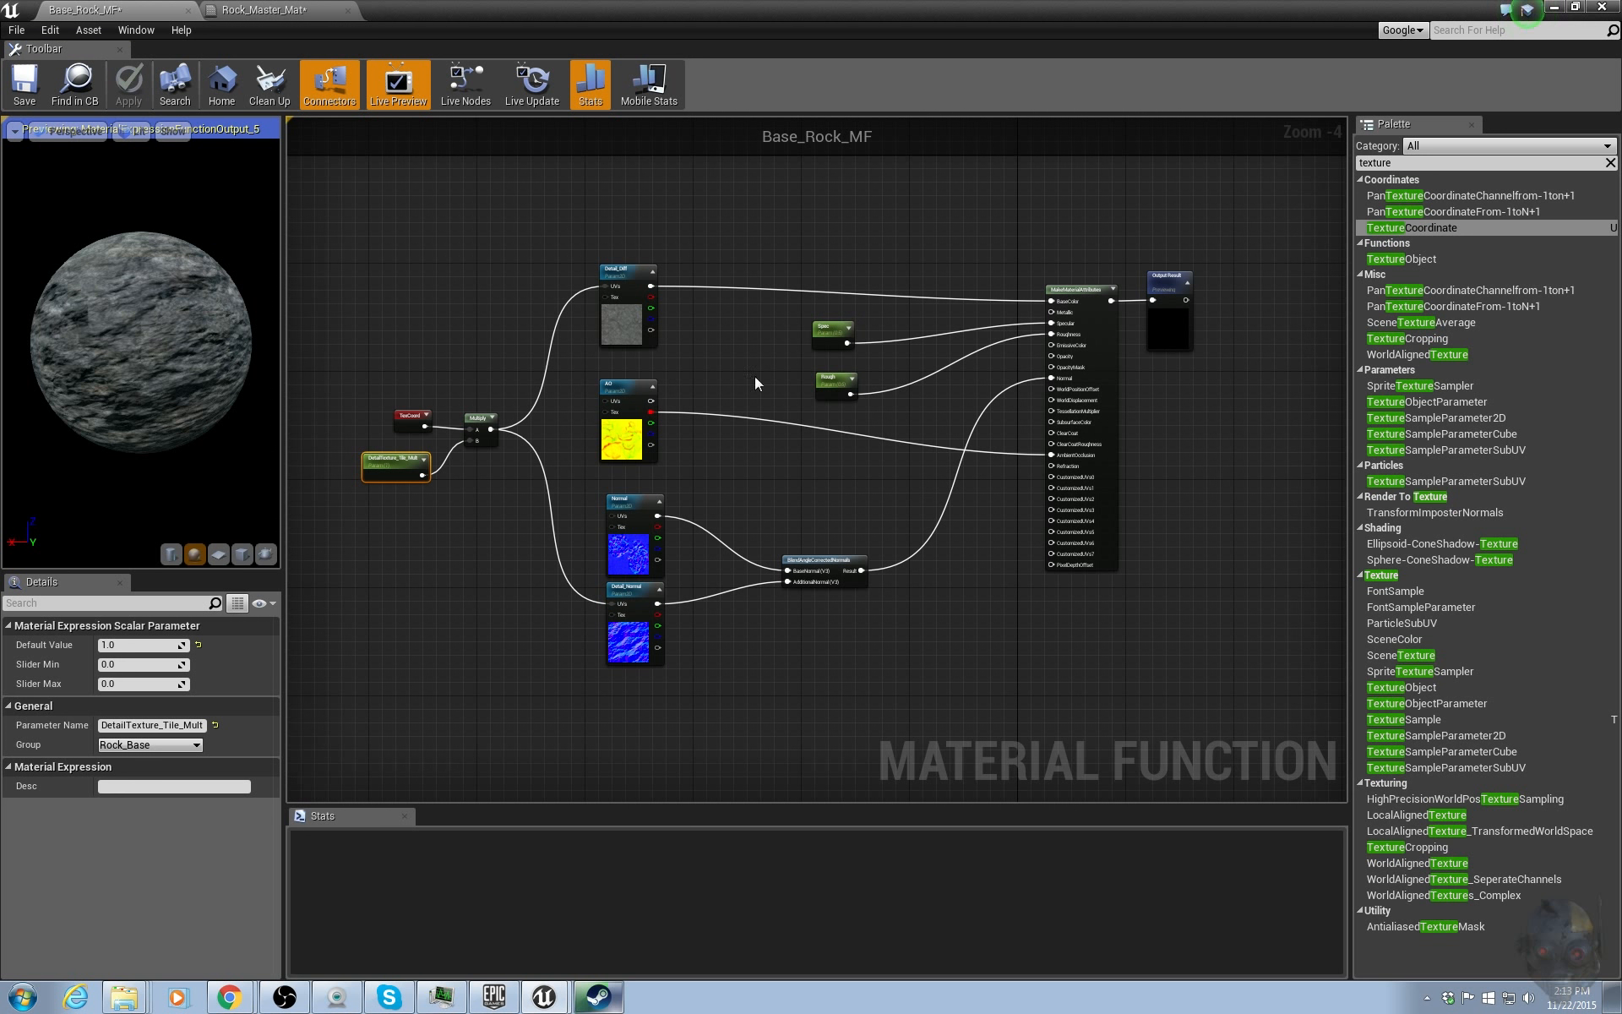
drag(118, 3, 625, 5)
drag(770, 3, 1621, 98)
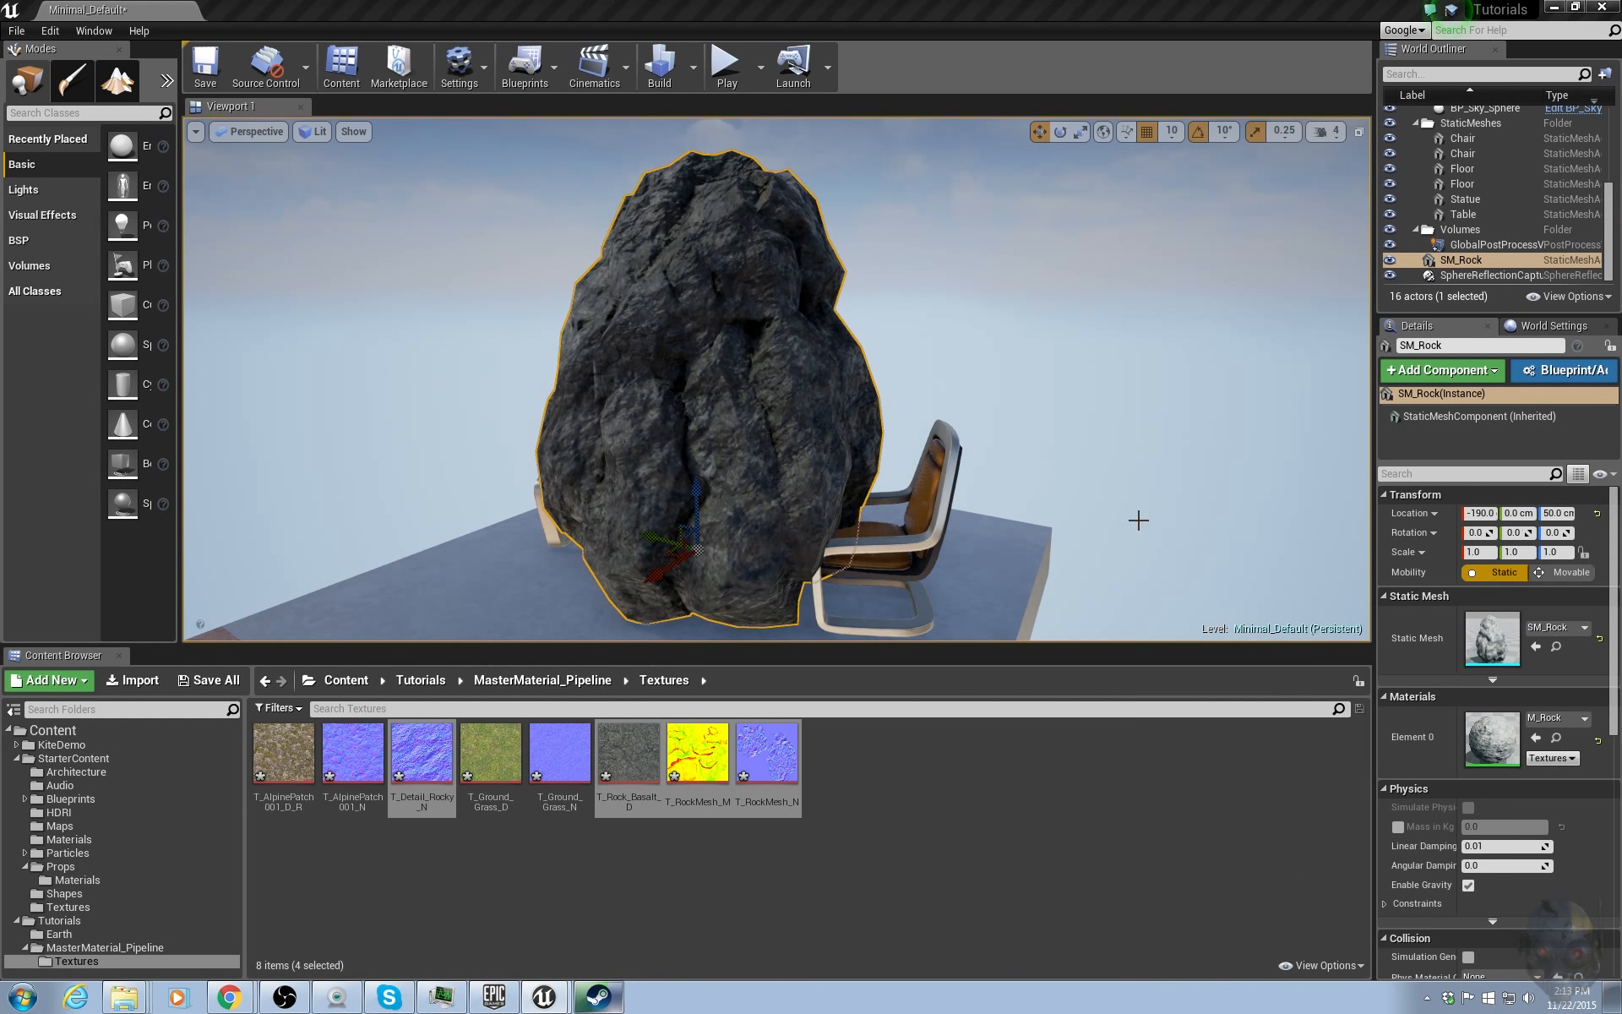
Create a new material function named Dirt_MF in the MasterMaterial_Pipeline folder and open it.
click(587, 686)
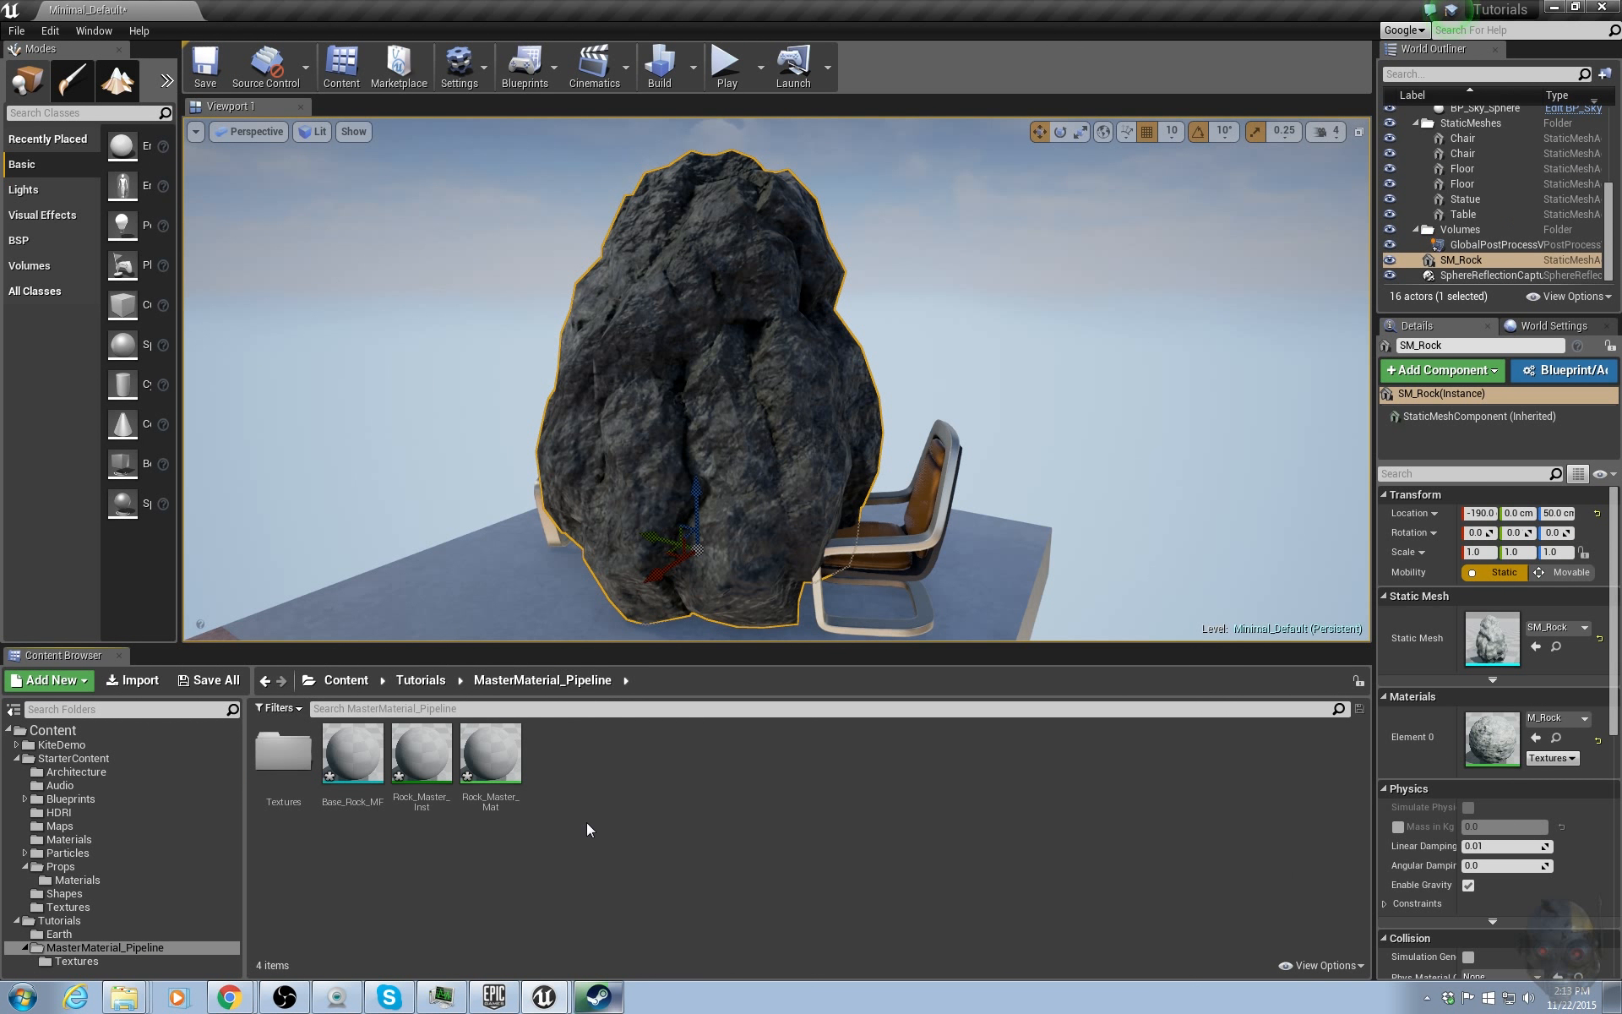
click(353, 754)
click(516, 769)
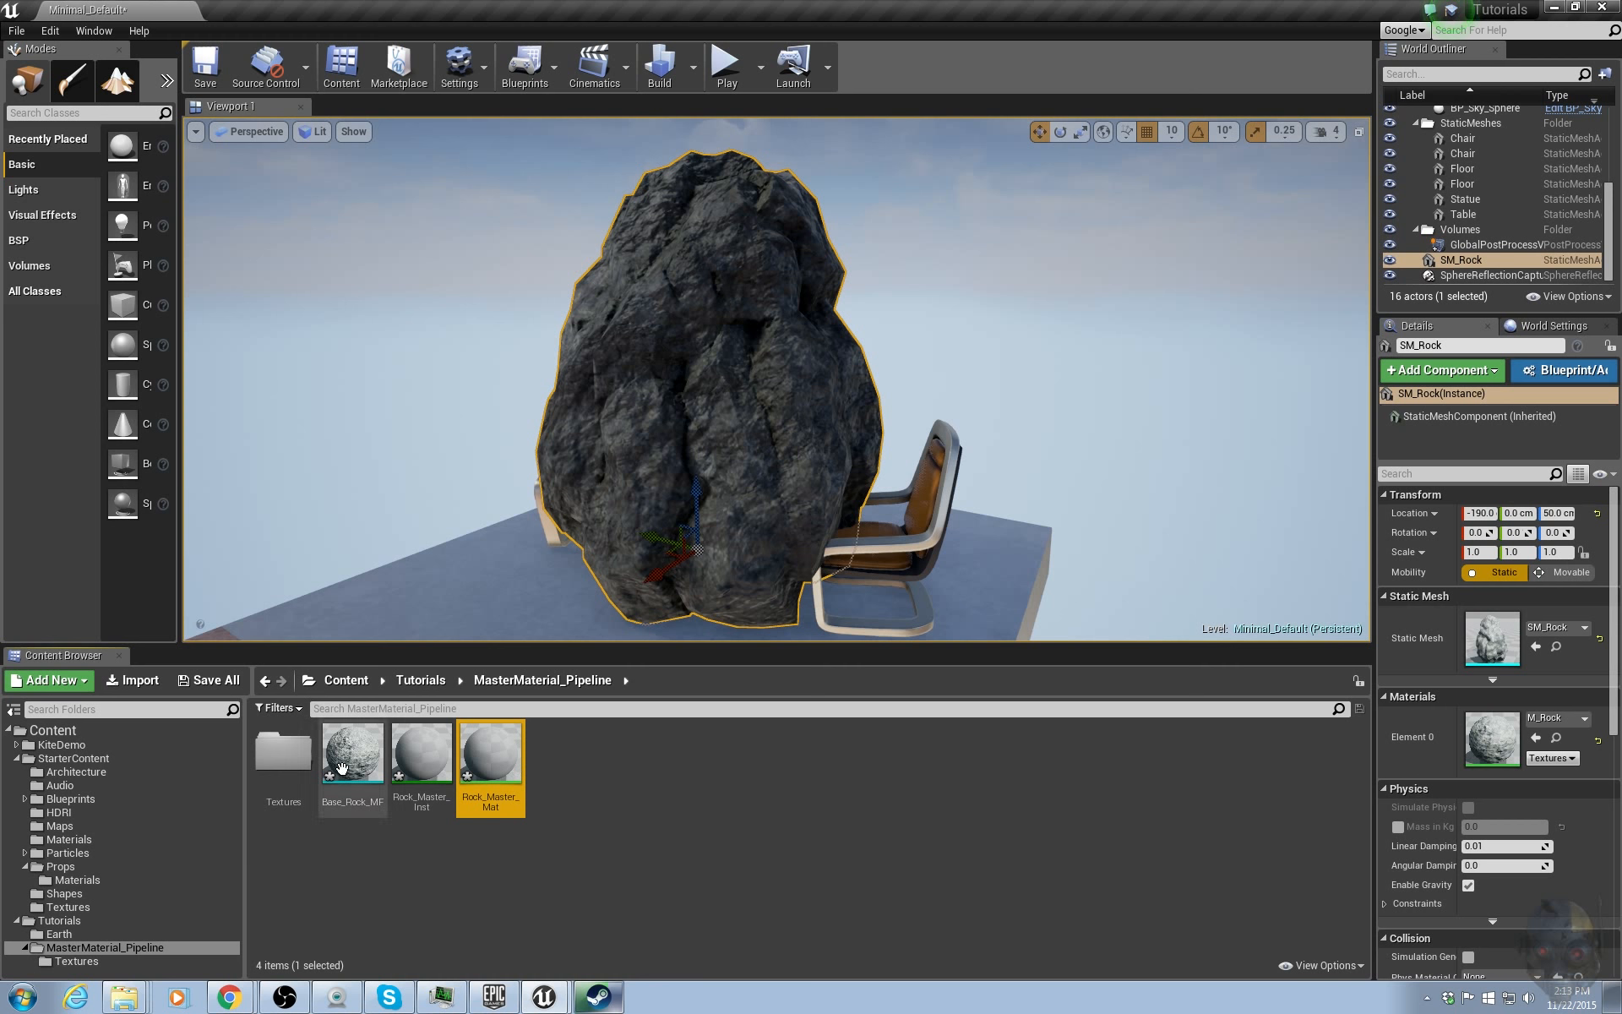
right_click(536, 779)
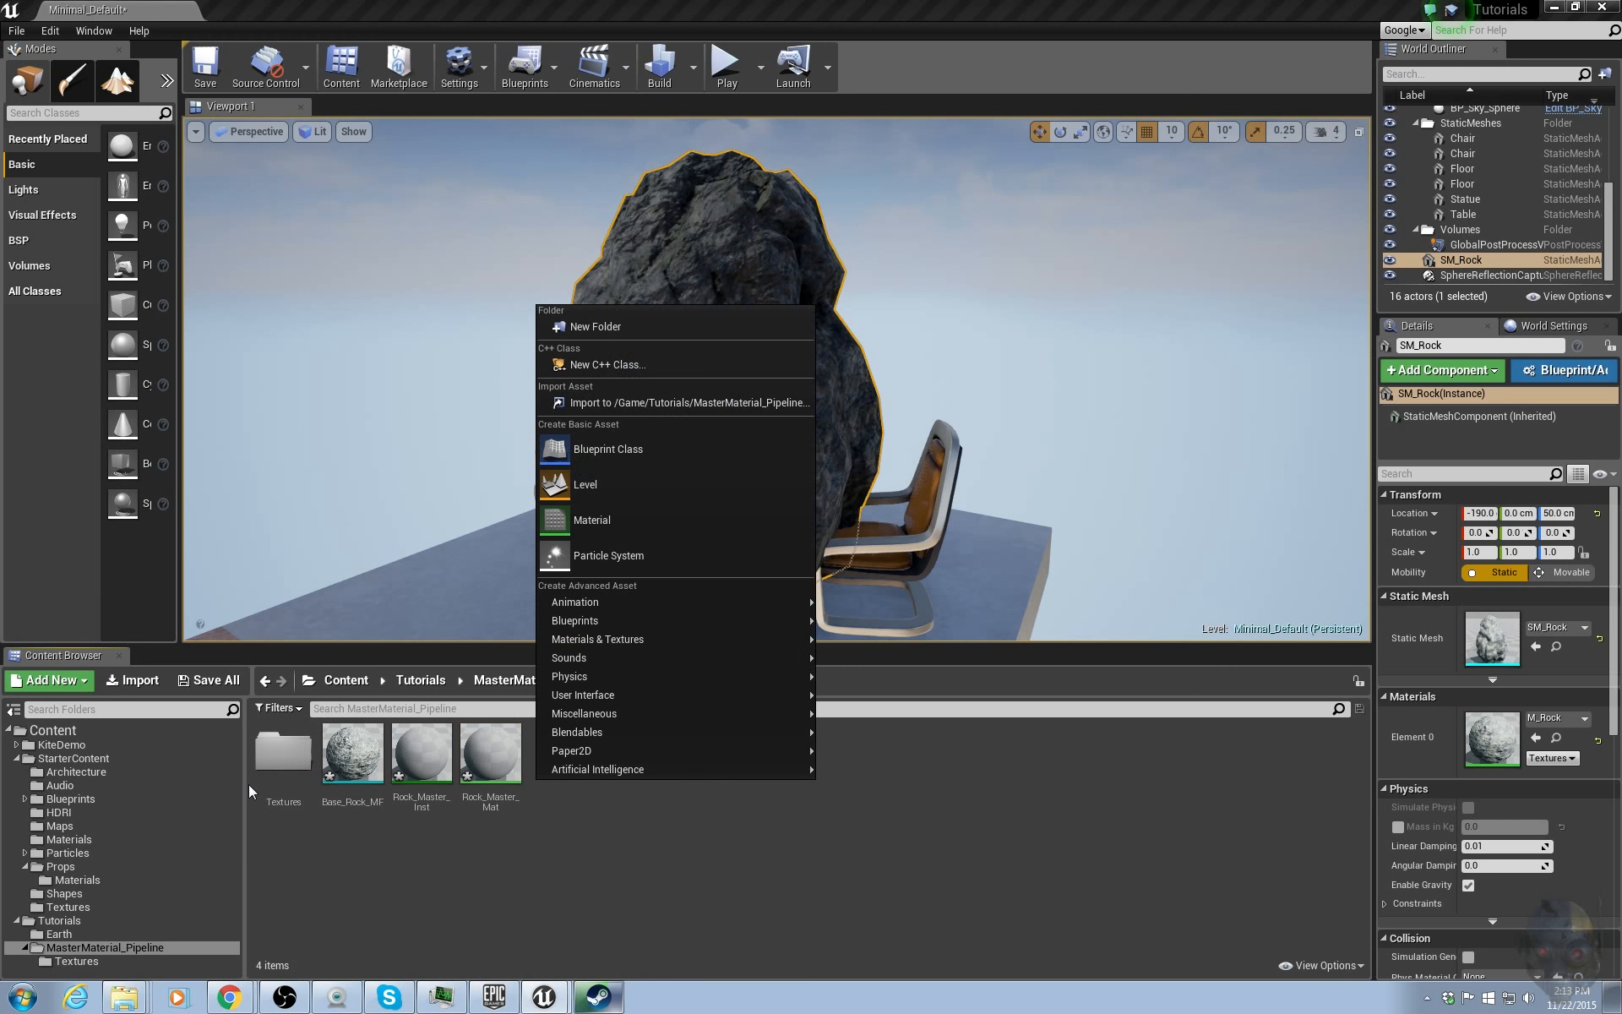
click(353, 754)
right_click(625, 753)
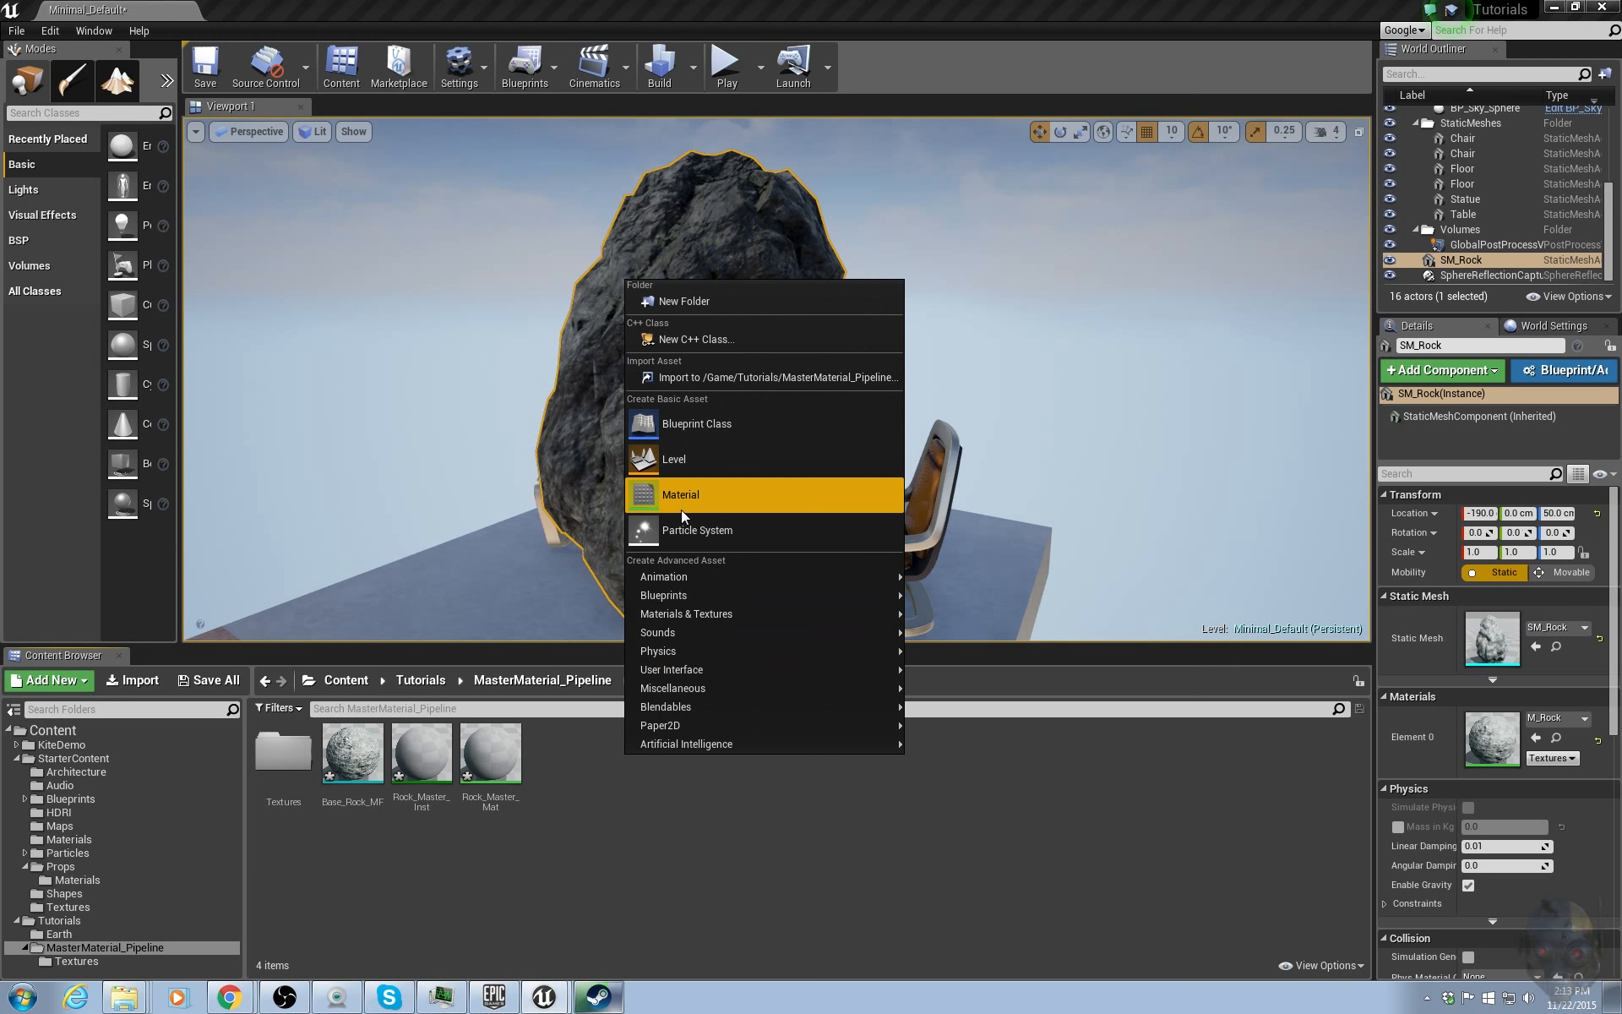
mouse_move(740, 613)
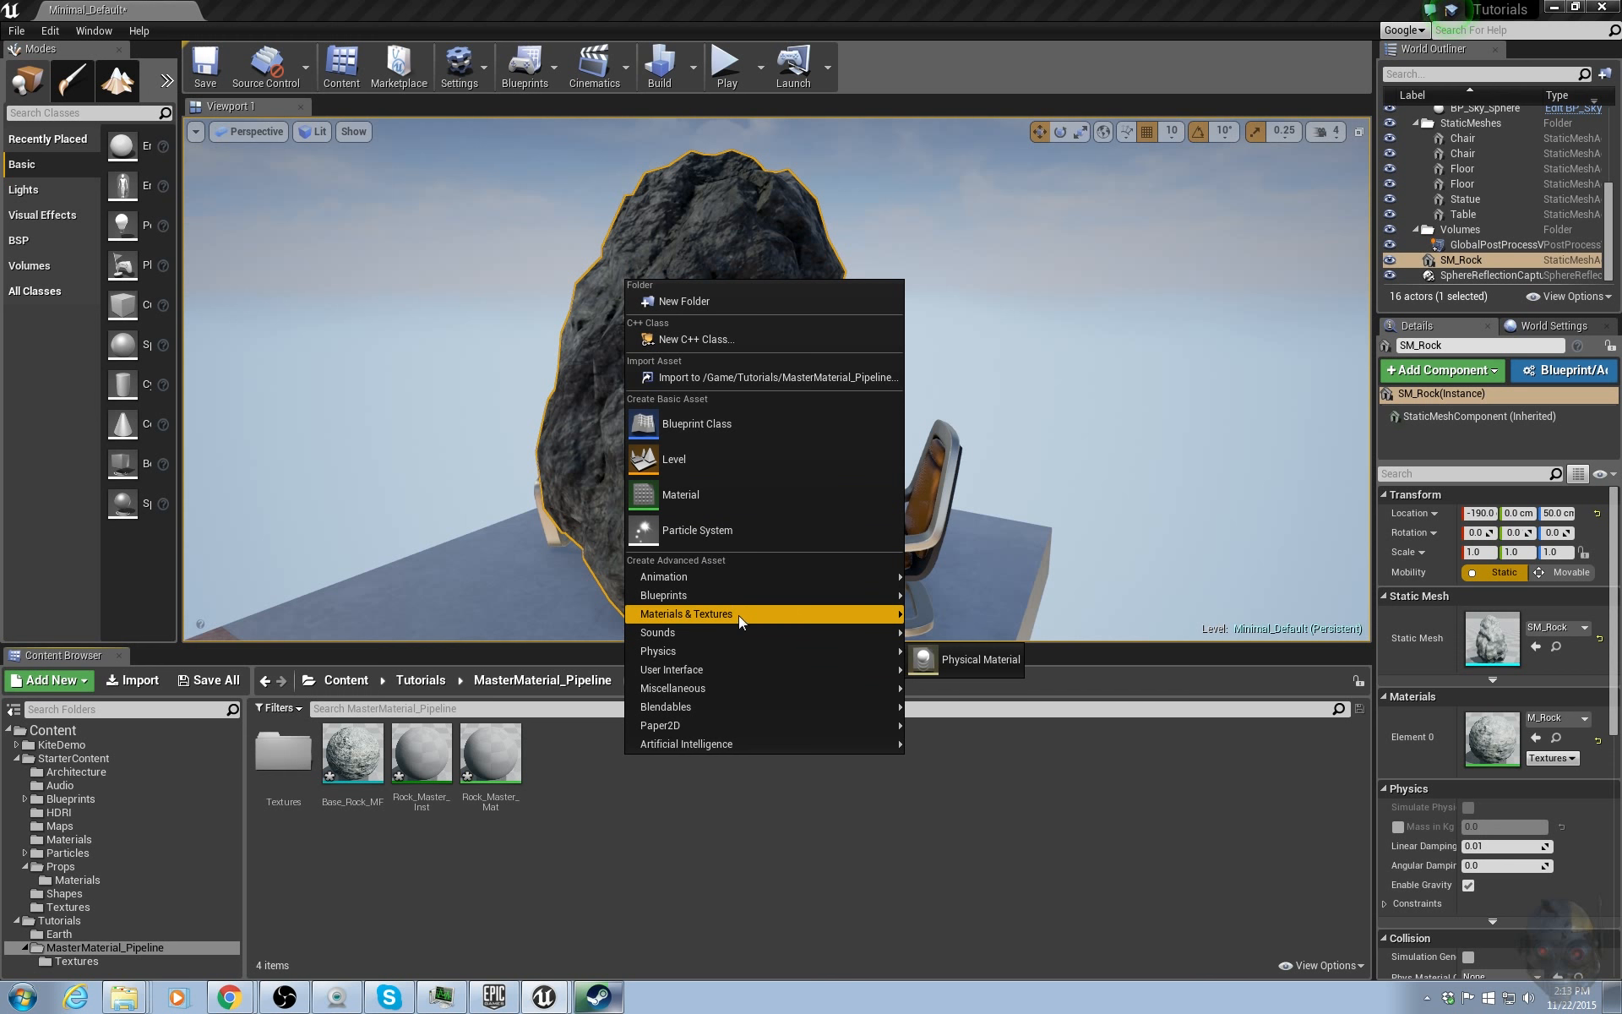
click(1025, 684)
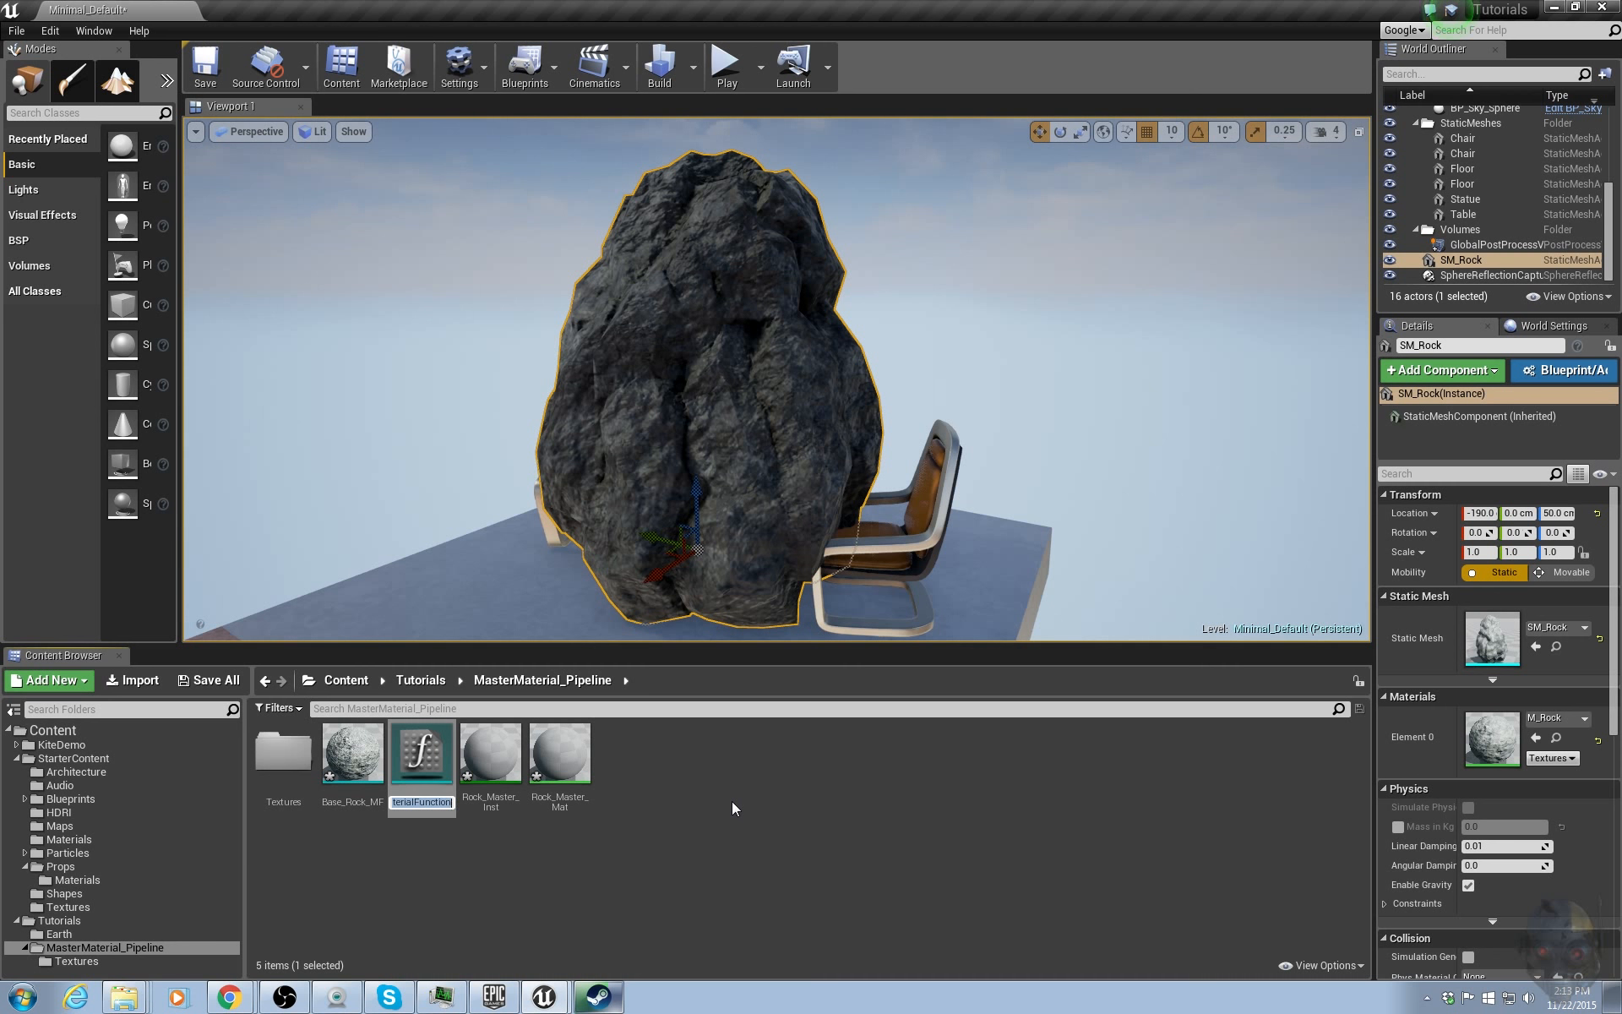
text(Dift_MF)
key(Return)
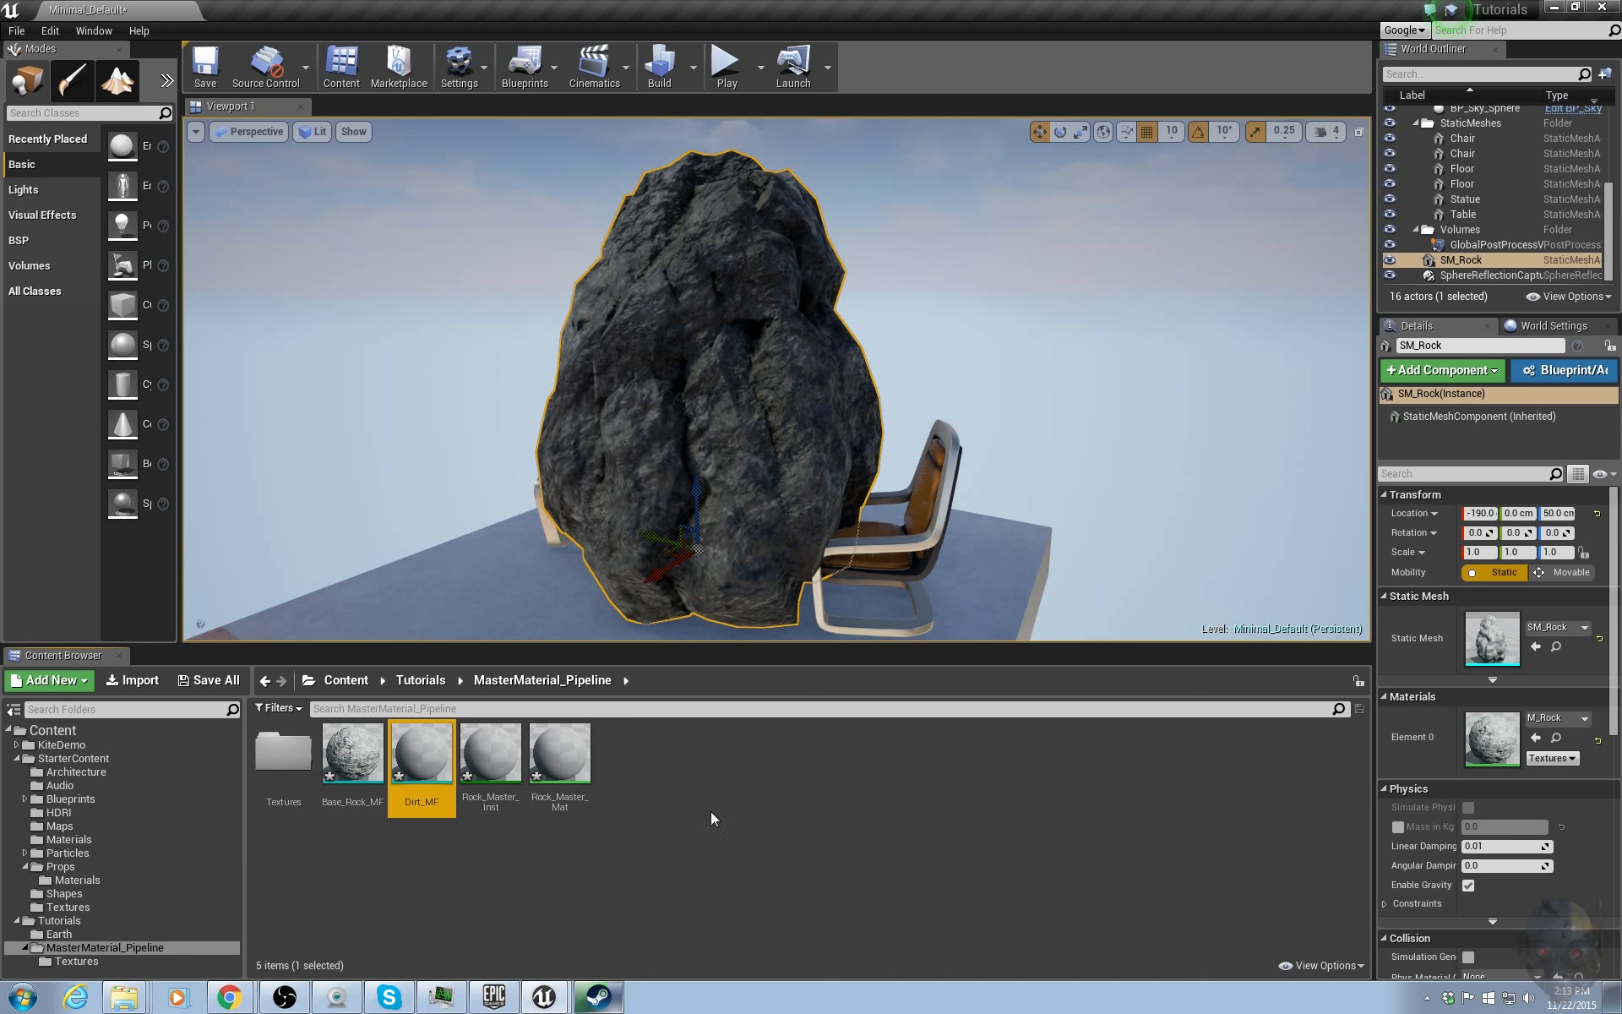
double_click(432, 764)
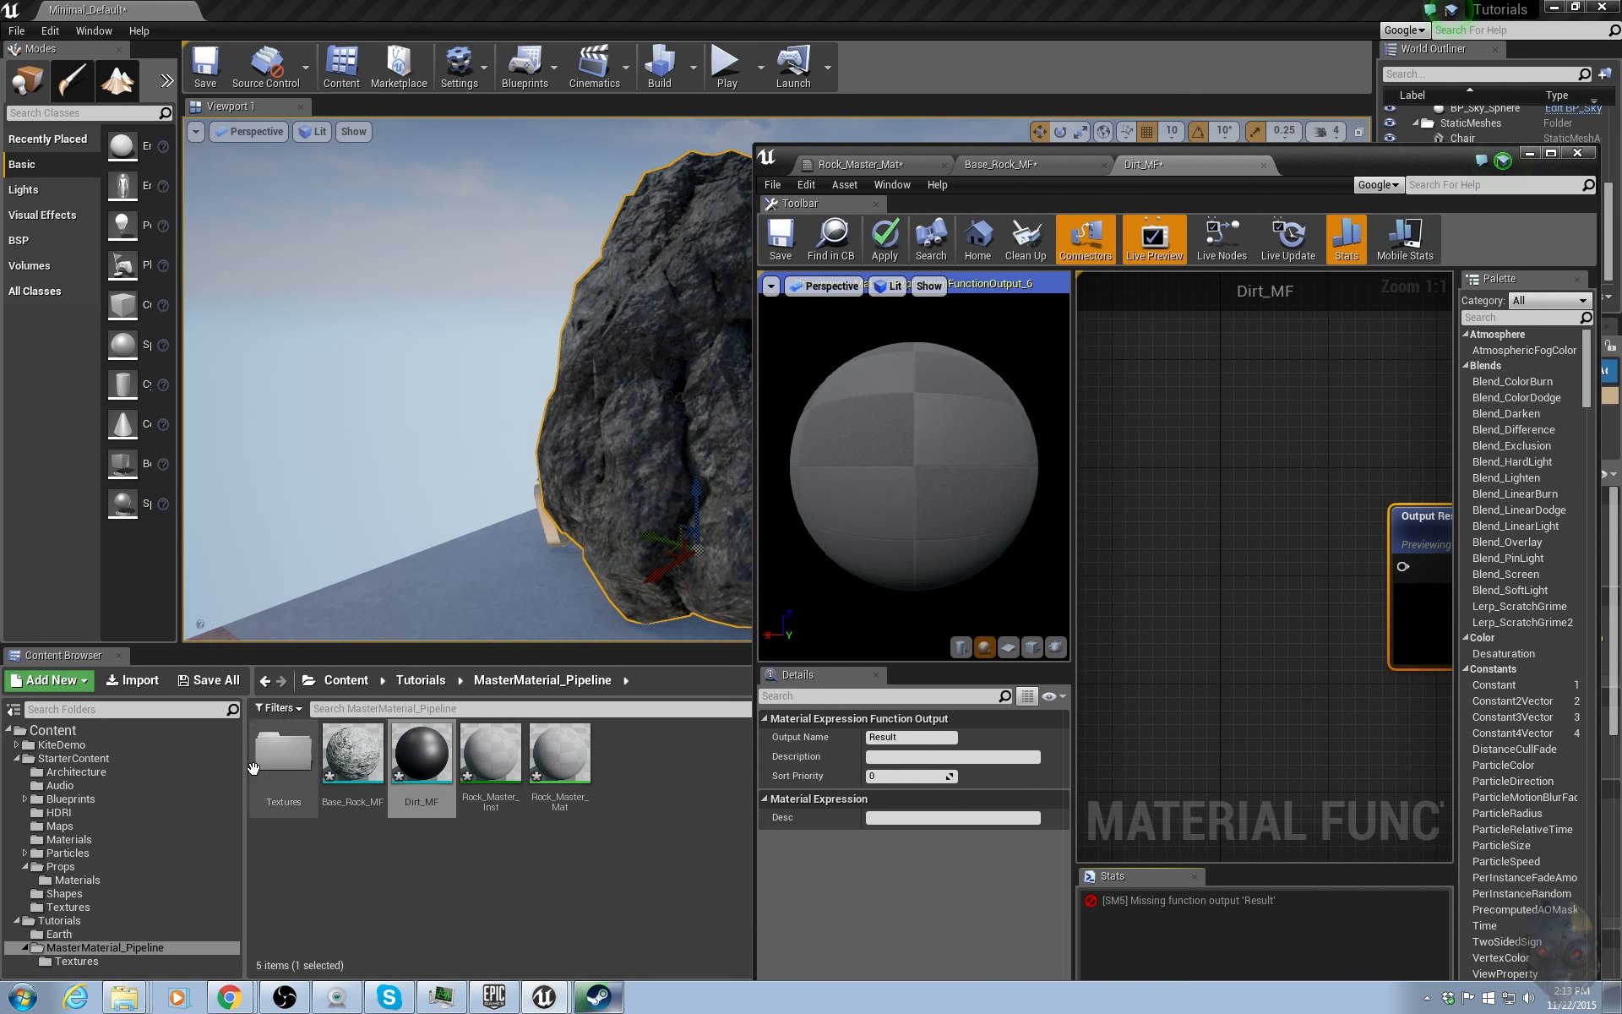
Add the T_AlpinePatch001_D_R and T_AlpinePatch001_N textures from the Textures folder into the Dirt_MF graph as texture samples.
double_click(268, 756)
click(278, 777)
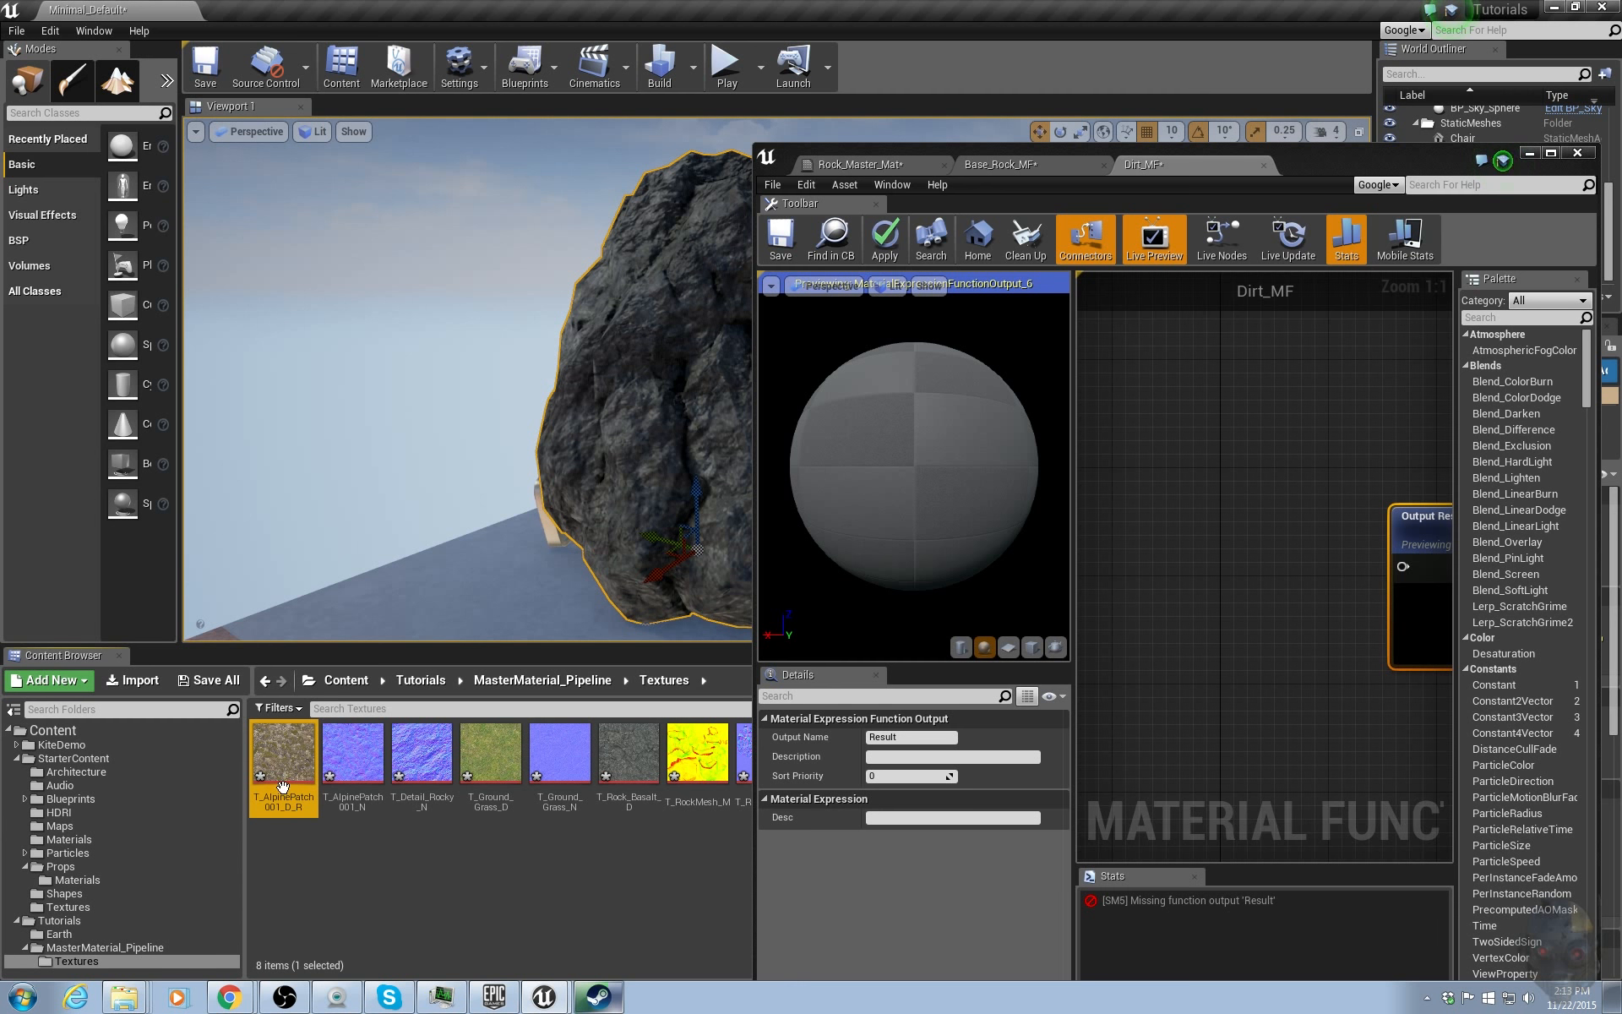
ctrl+click(348, 759)
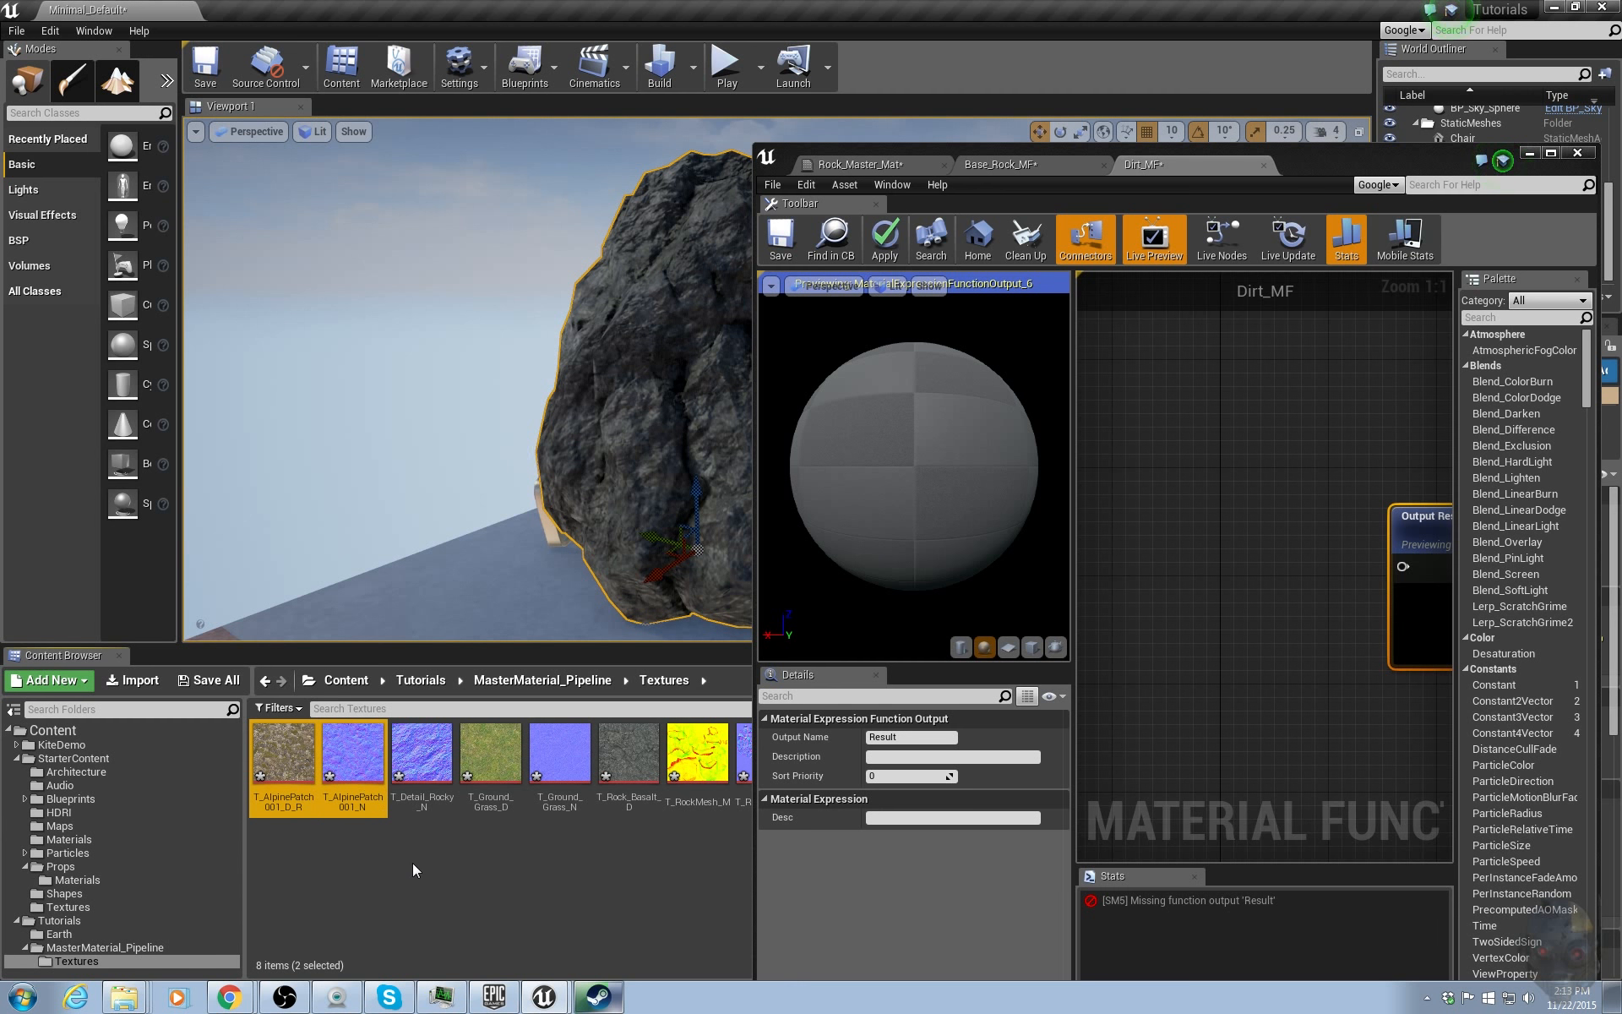
drag(346, 762, 1152, 428)
click(1551, 152)
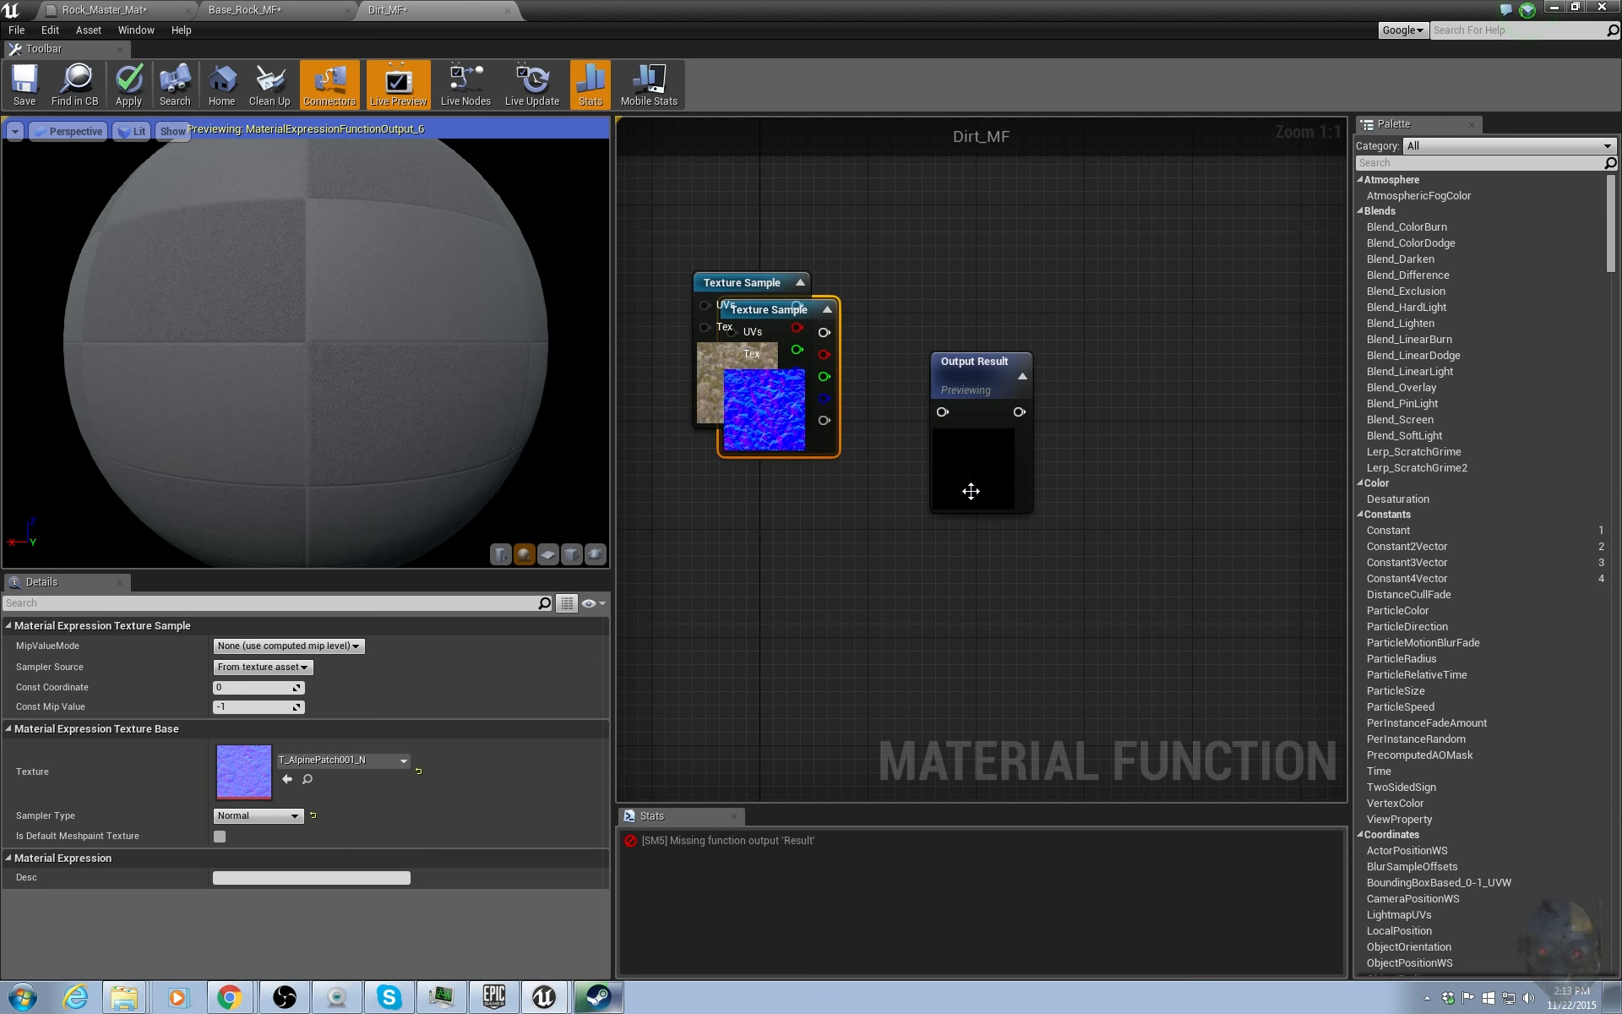
Spread out the two texture sample nodes and the Output Result node across the graph.
right_drag(971, 490, 1124, 573)
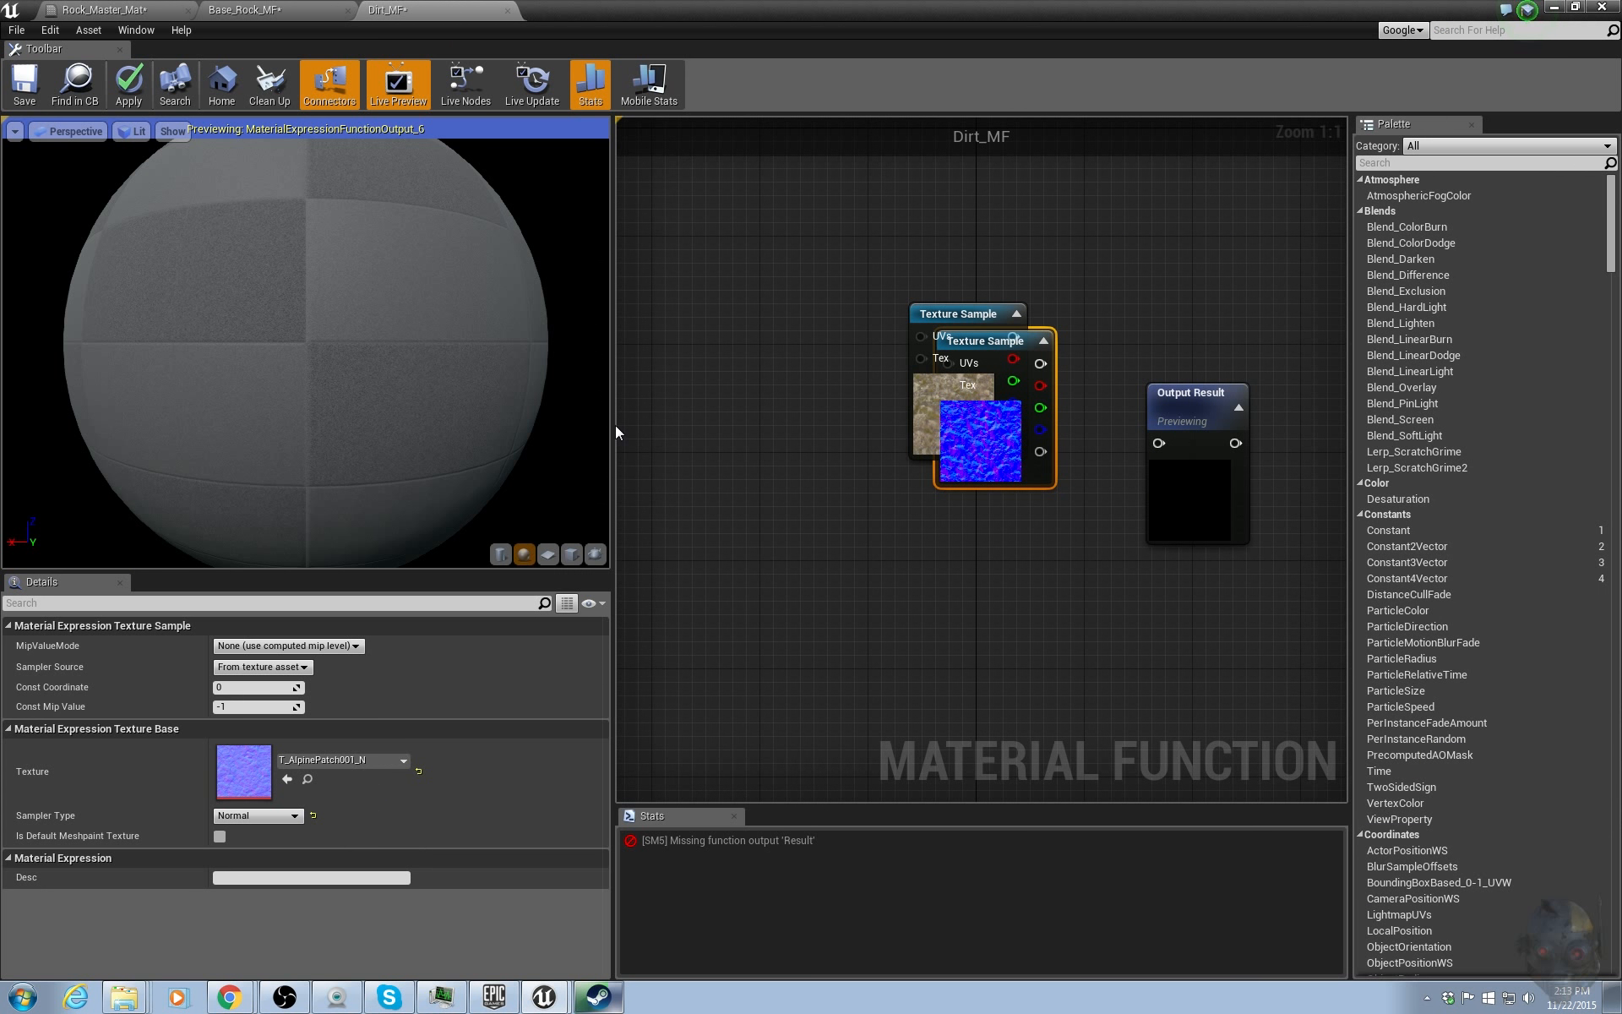
drag(614, 432, 355, 435)
drag(701, 434, 648, 654)
drag(921, 482, 1262, 511)
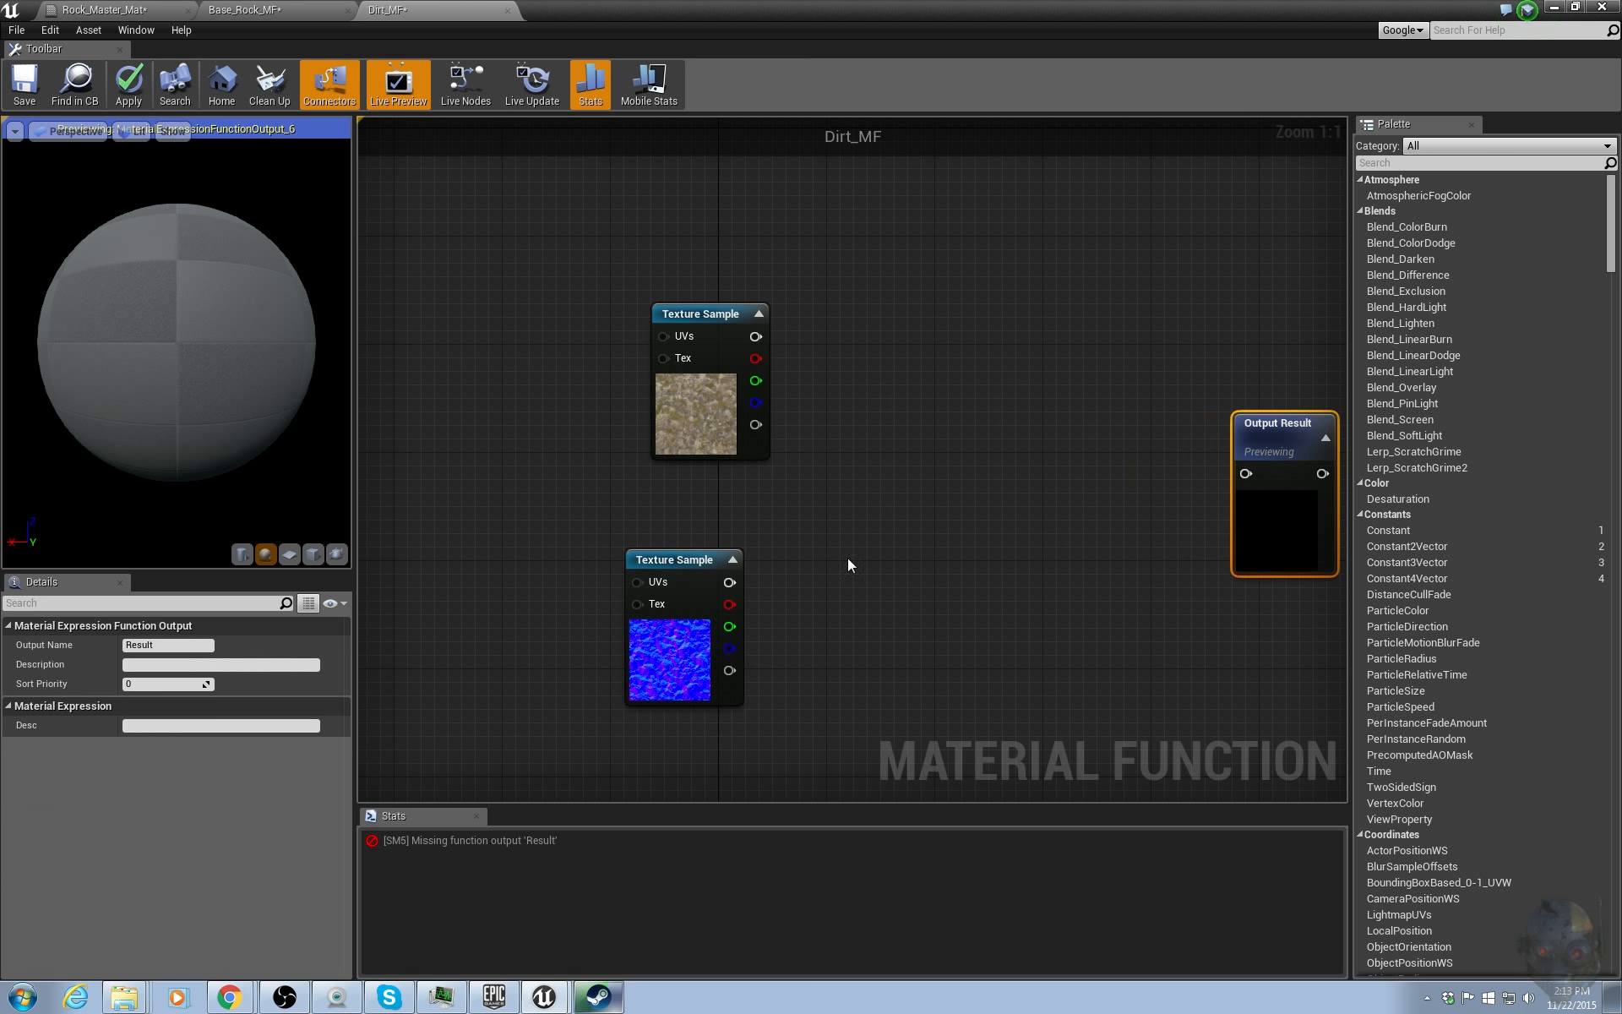
drag(681, 625, 708, 585)
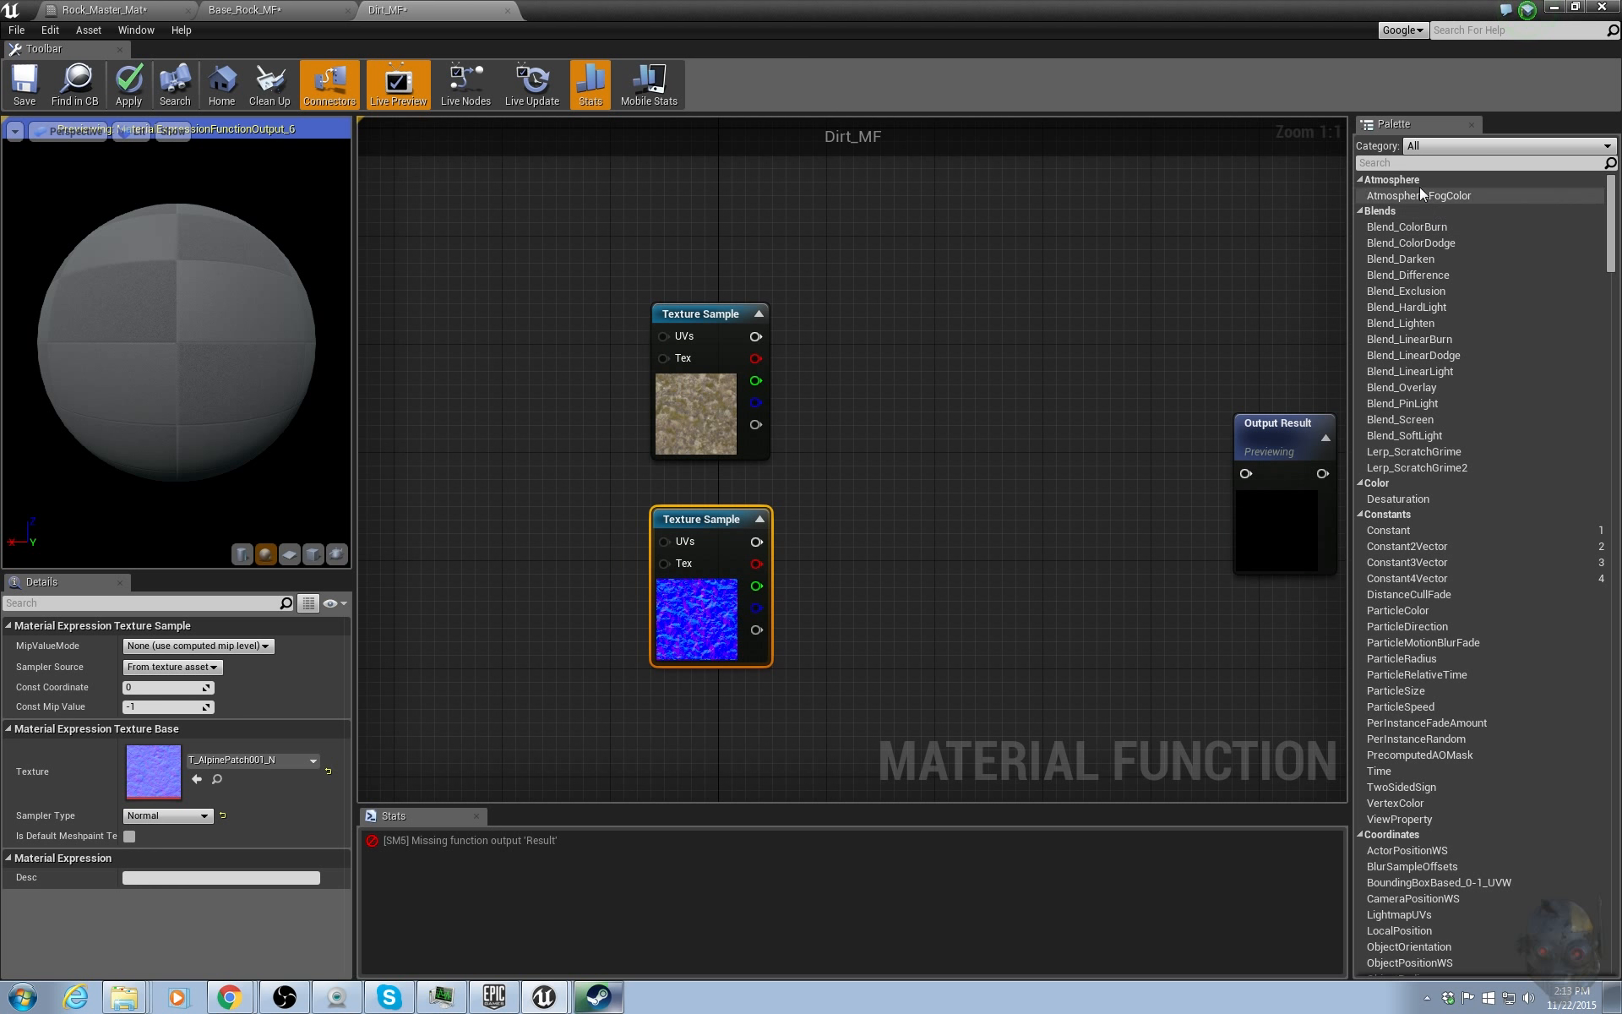
Add a MakeMaterialAttributes node and connect its output to the Output Result.
click(1400, 163)
text(make)
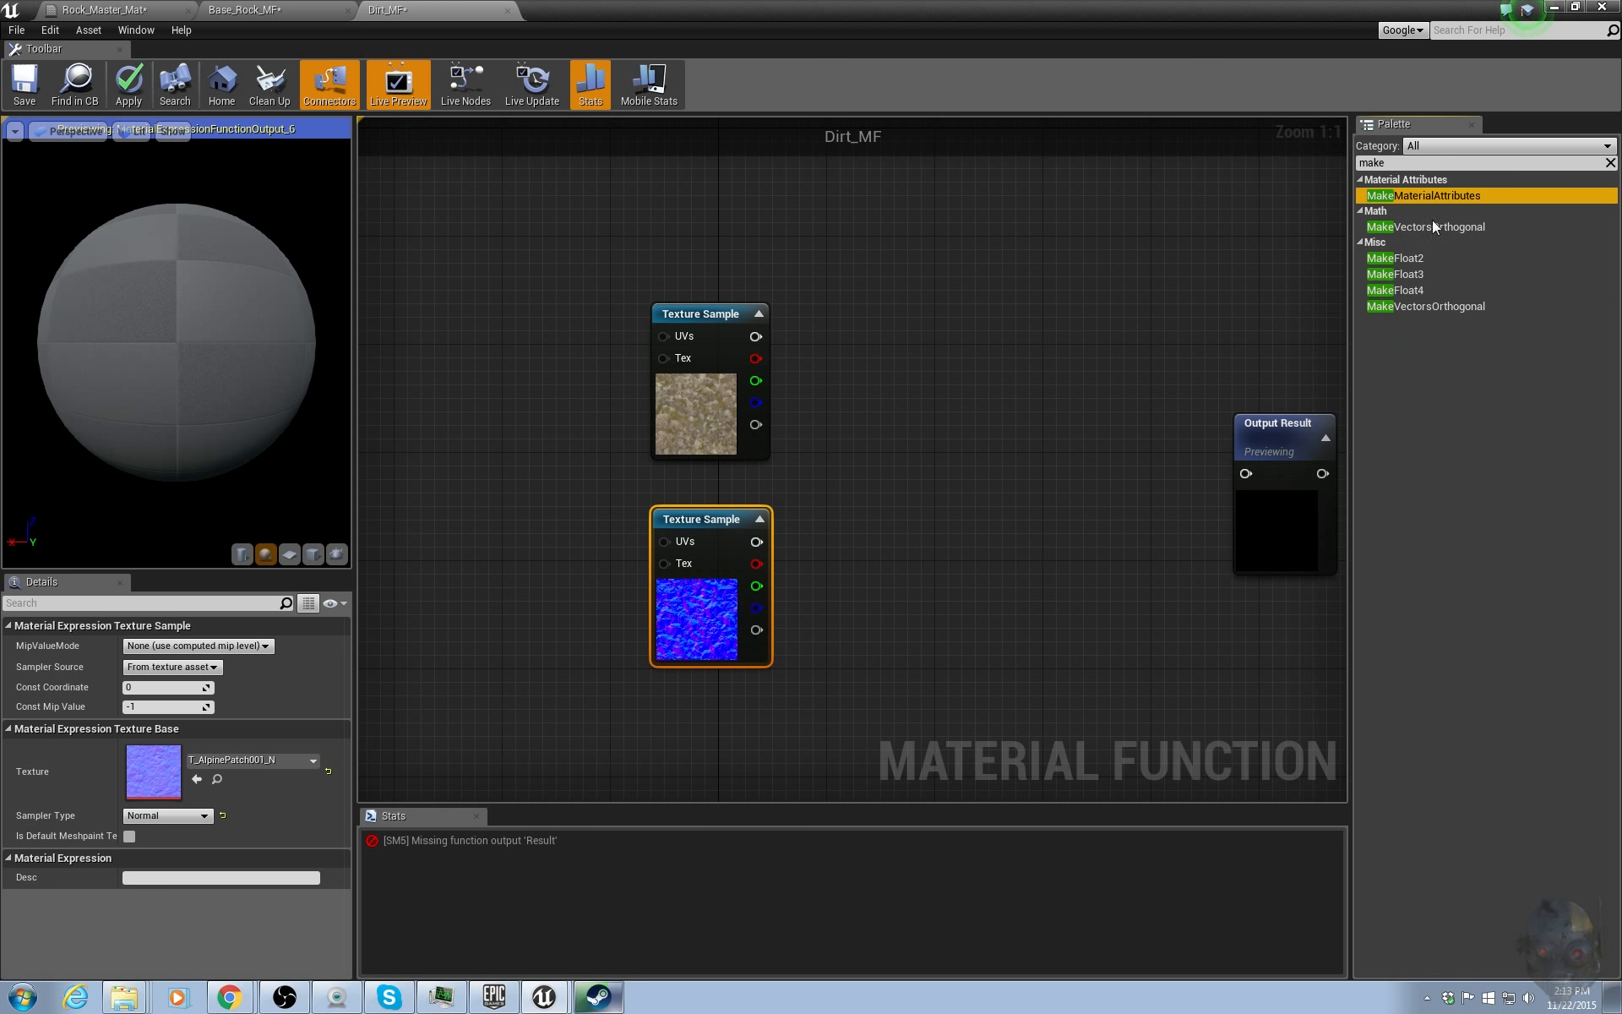
drag(1427, 195, 1041, 416)
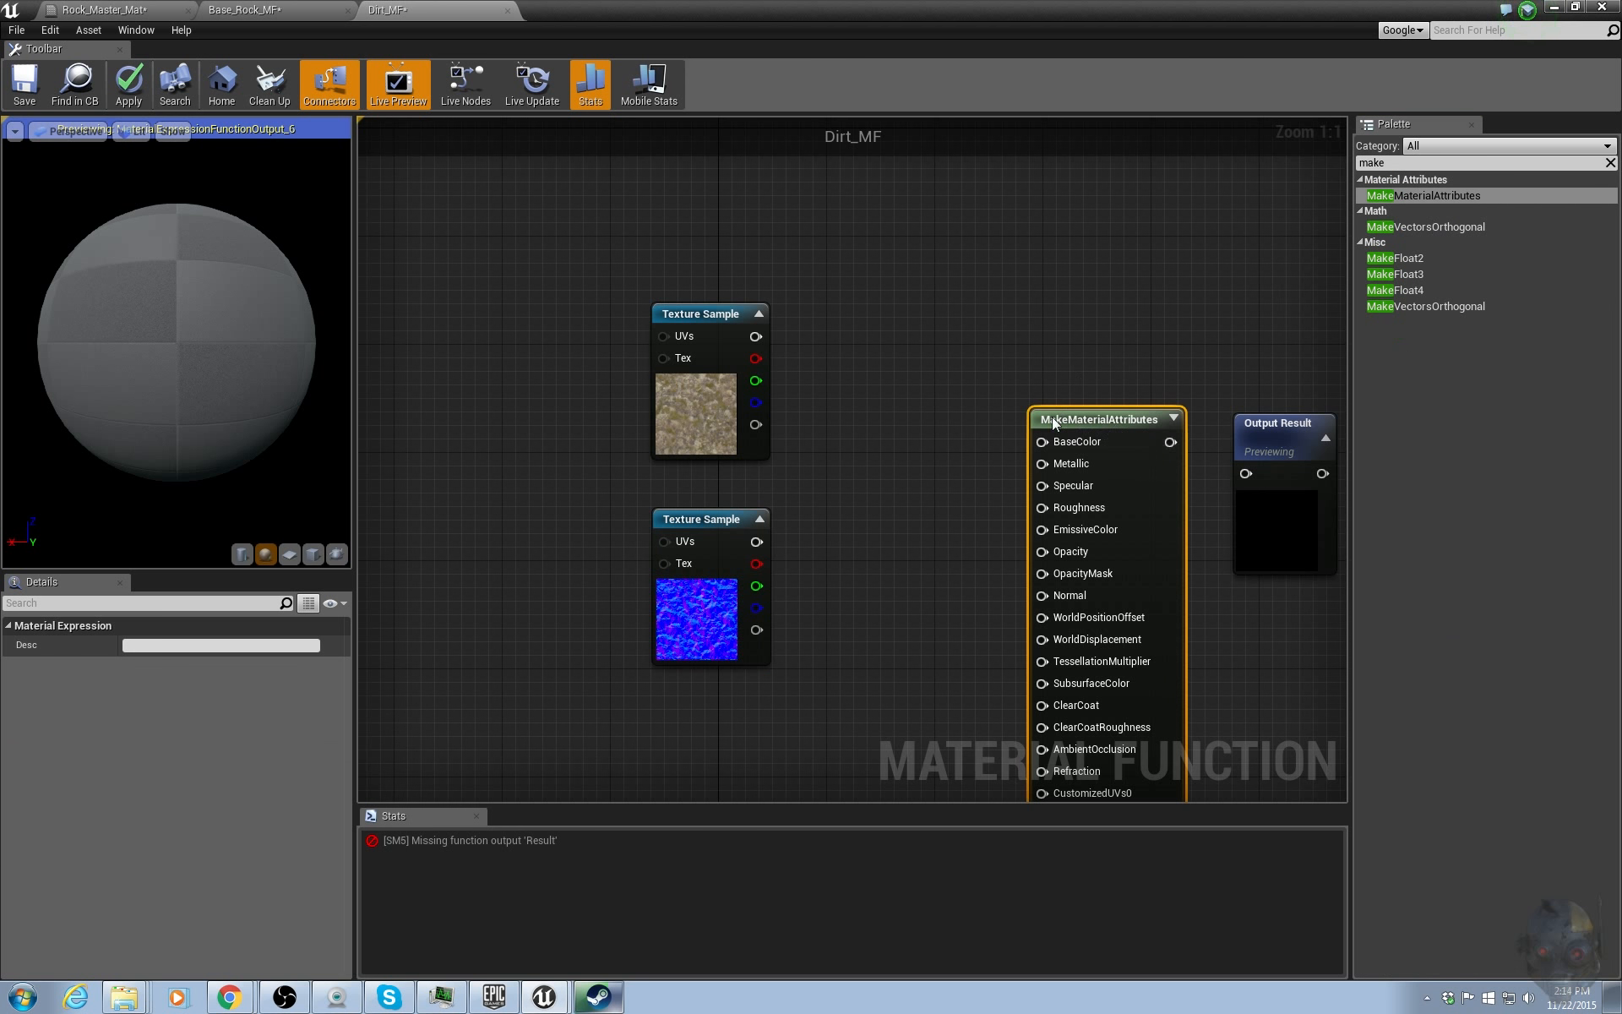
drag(1250, 488, 1247, 474)
Wire the diffuse texture into BaseColor and the normal texture into Normal of MakeMaterialAttributes.
right_drag(1081, 357, 915, 332)
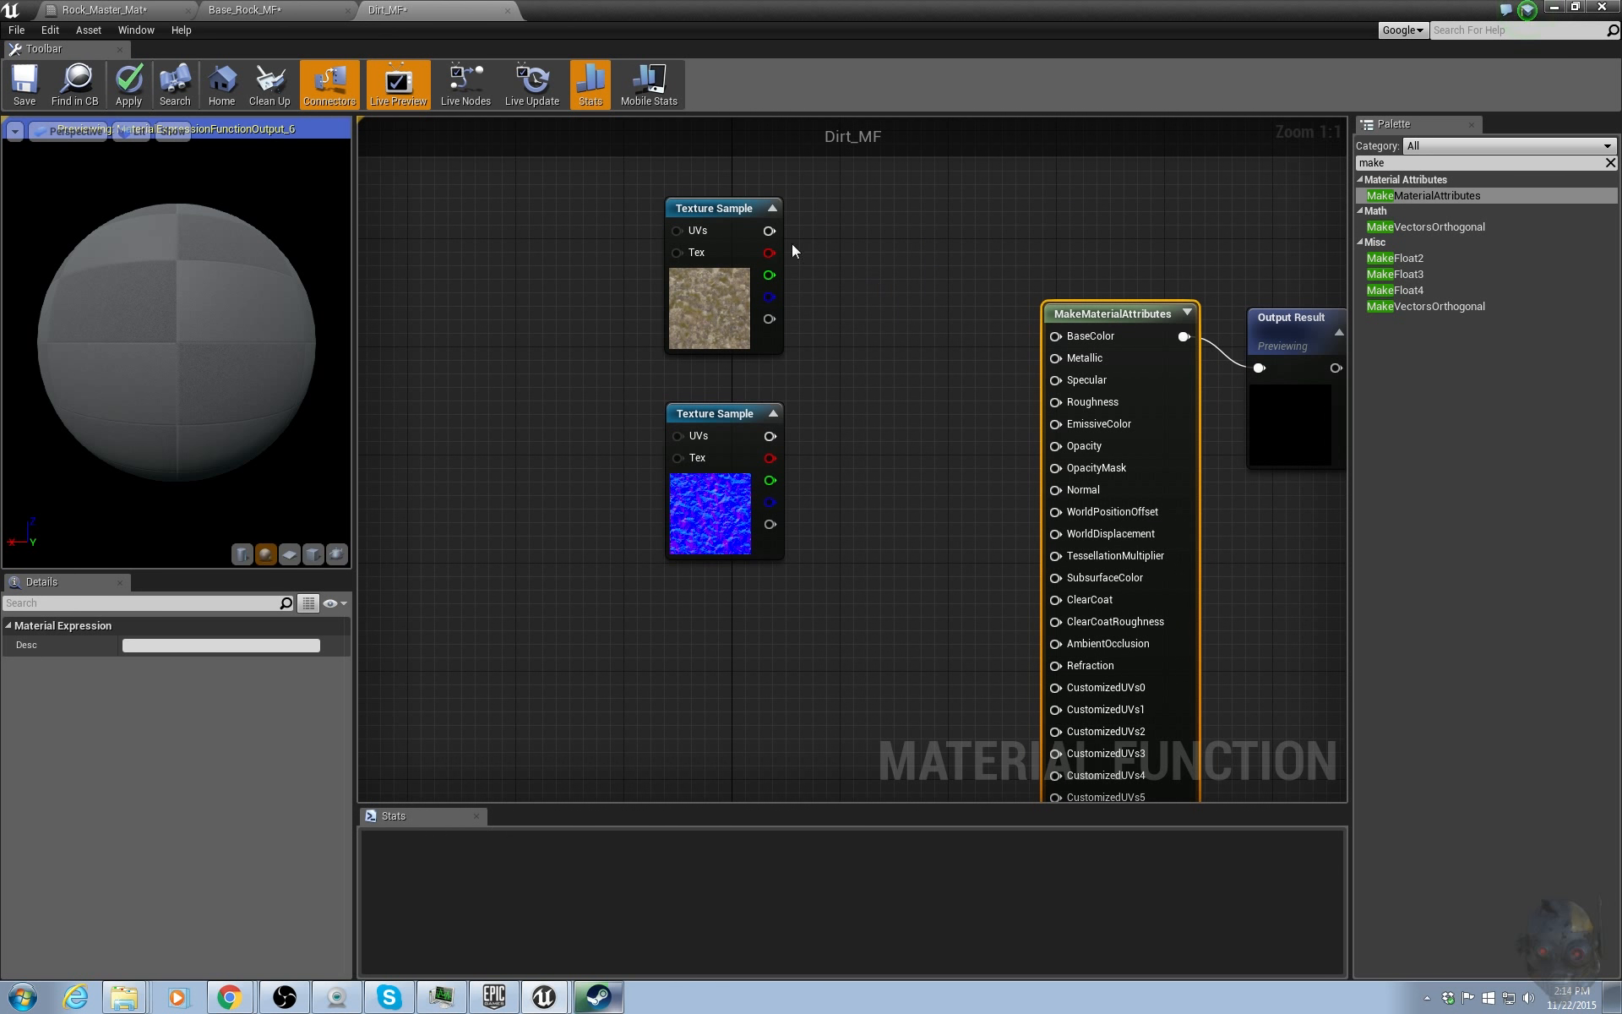
drag(769, 231, 1082, 336)
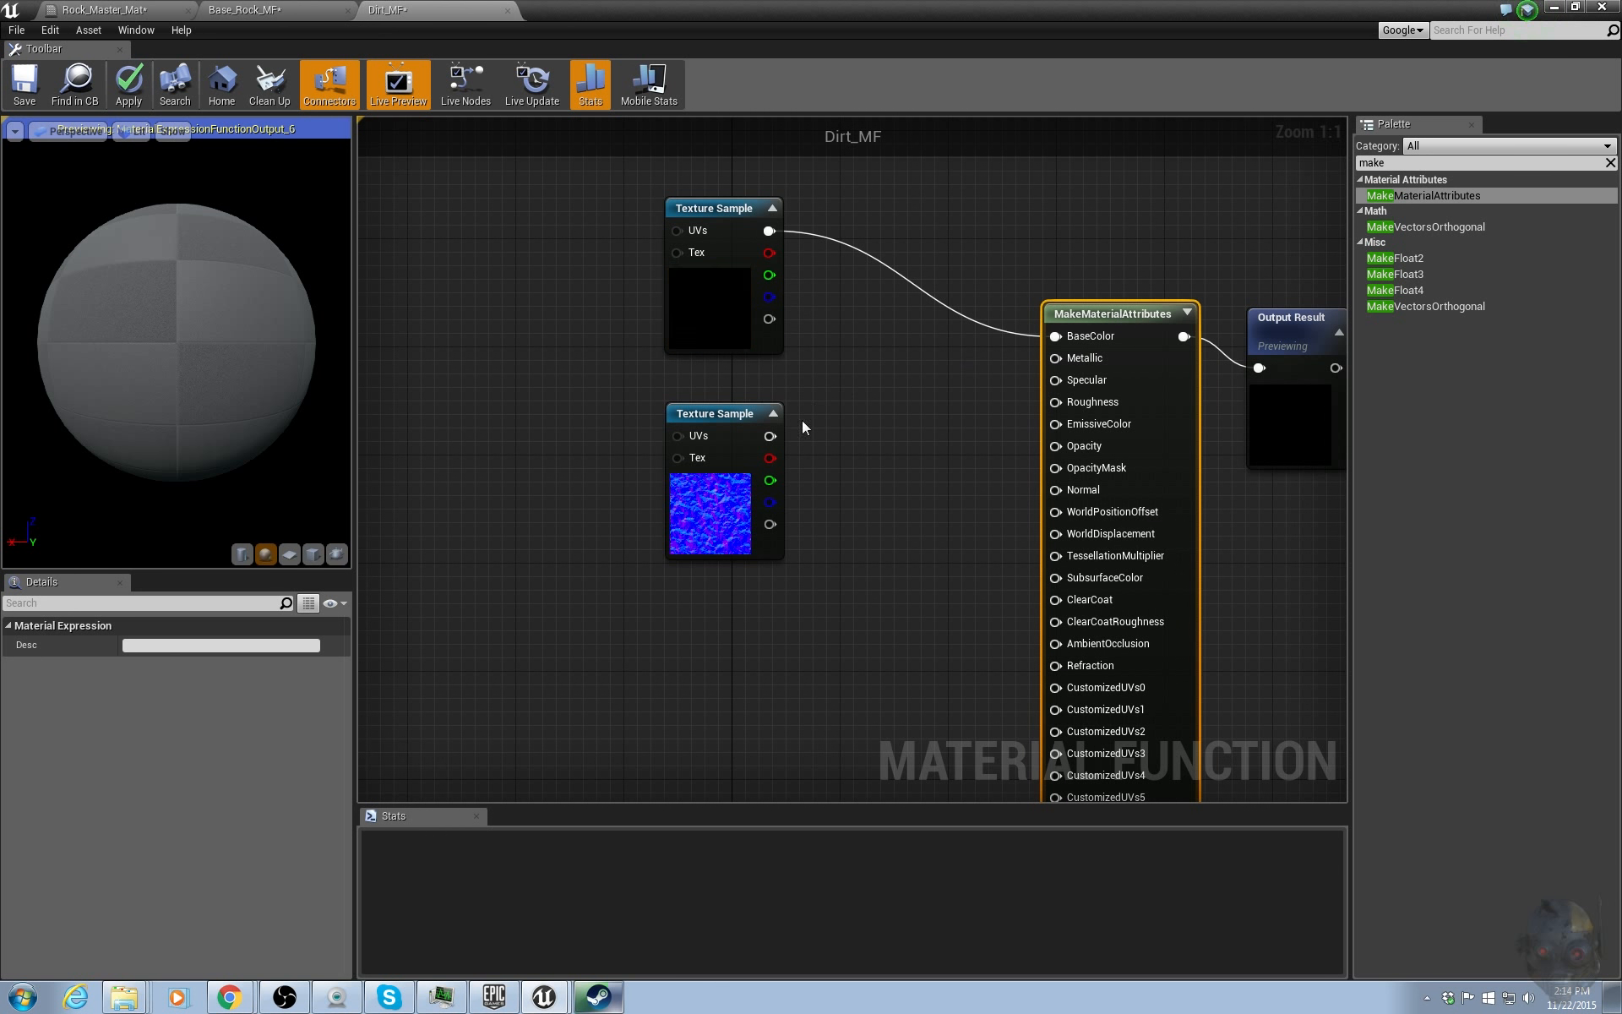
drag(769, 435, 1071, 488)
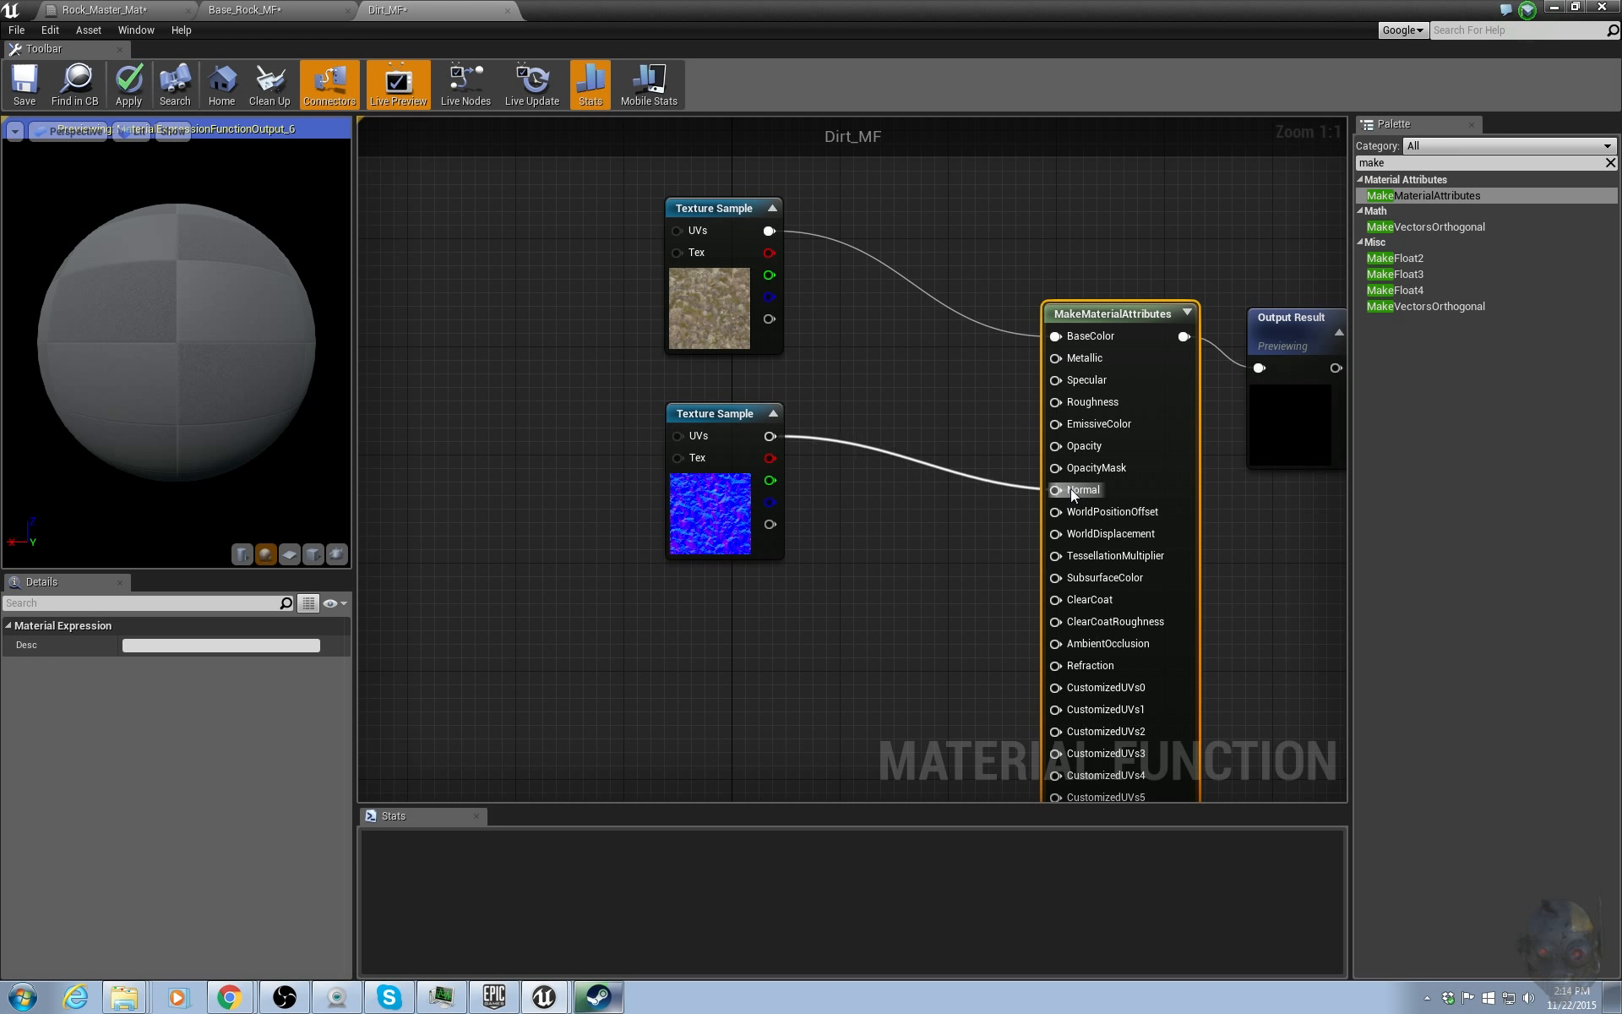
Add two constant nodes and connect them to the Specular and Roughness inputs.
drag(701, 452, 688, 614)
click(833, 388)
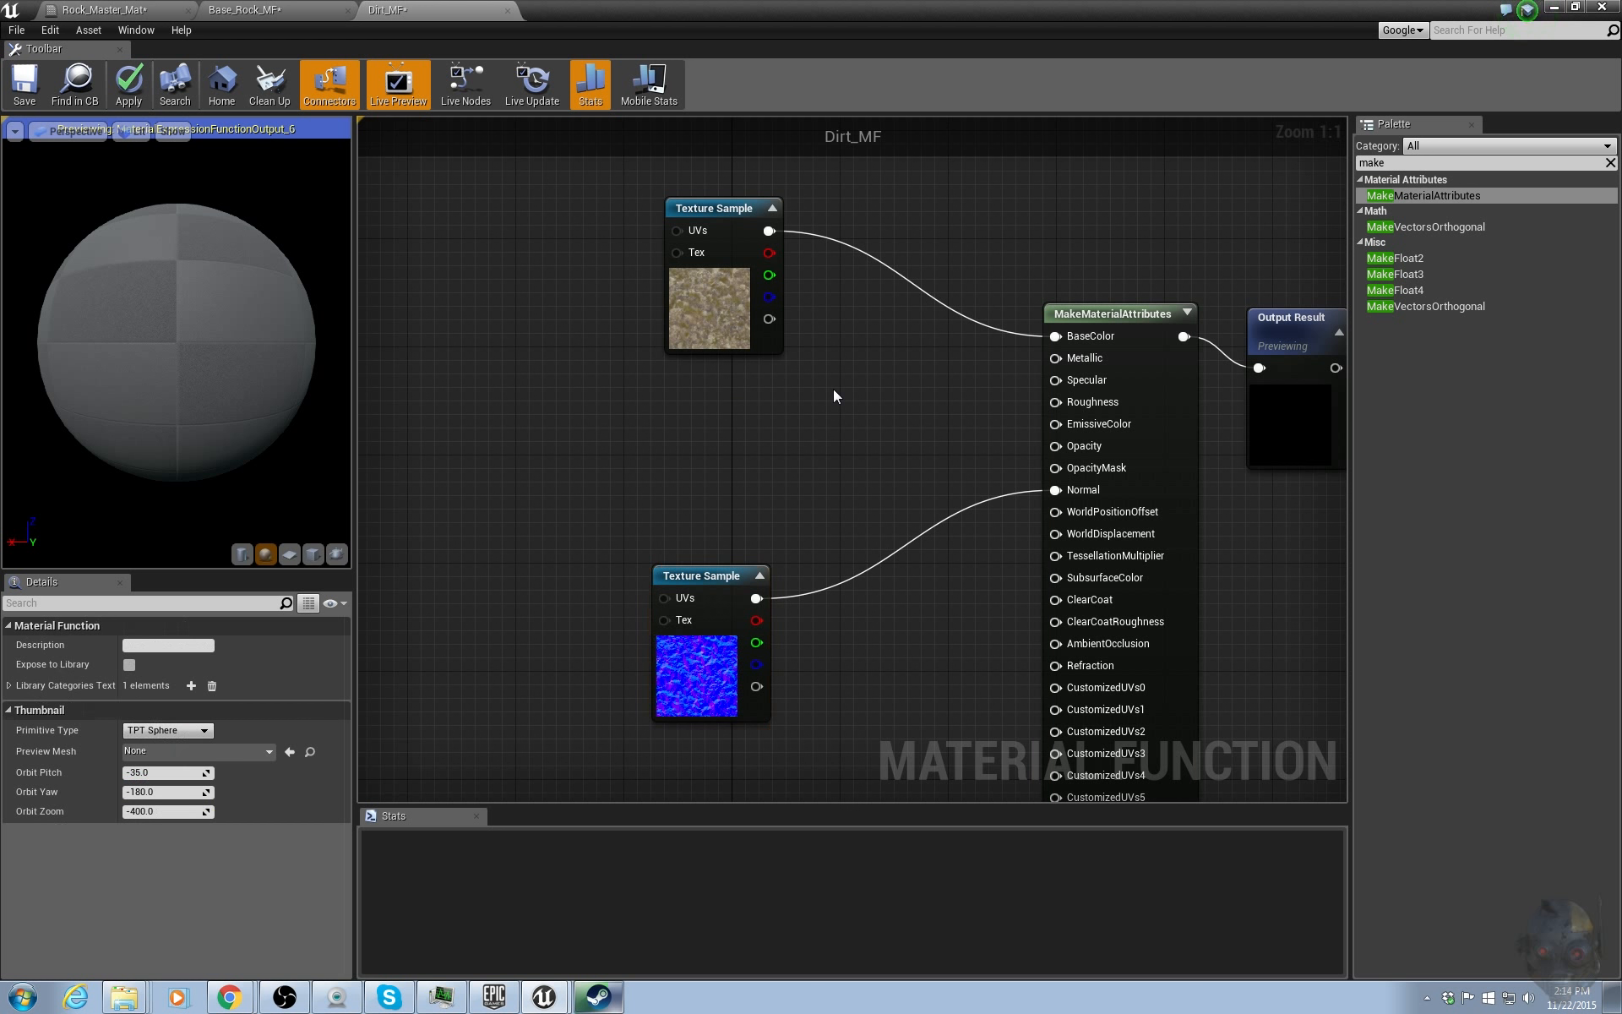
click(824, 383)
click(819, 448)
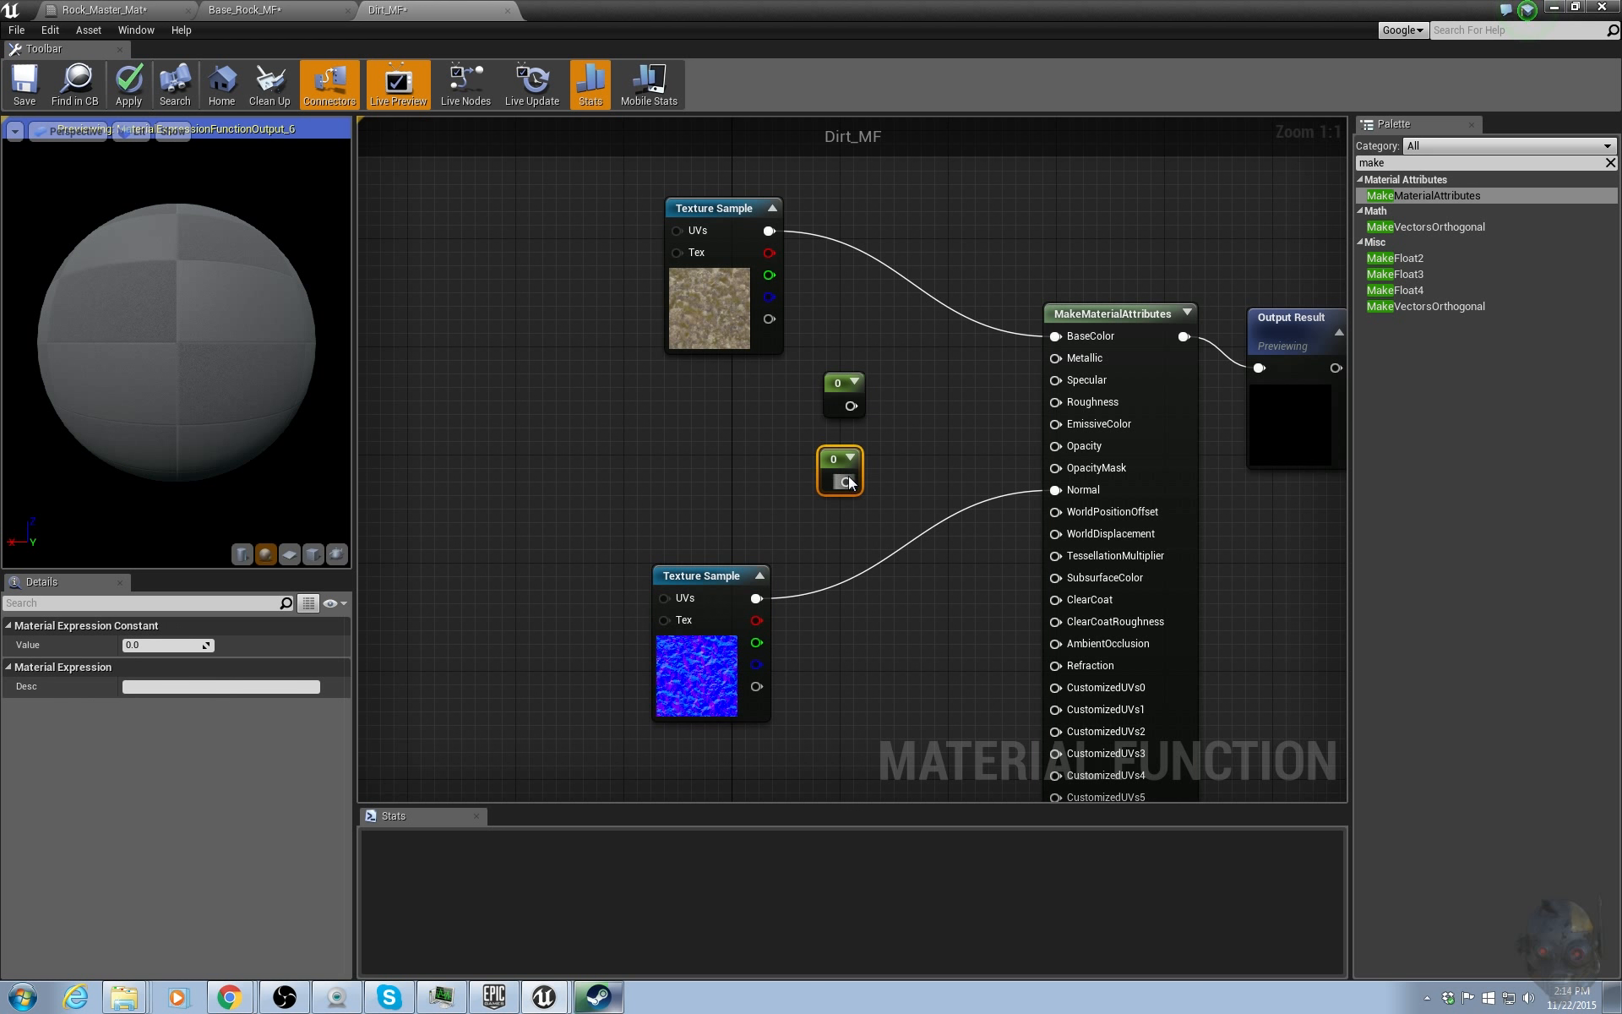
drag(846, 481, 1063, 402)
mouse_move(850, 406)
mouse_down()
mouse_move(1025, 407)
mouse_move(1081, 383)
mouse_move(848, 387)
mouse_up()
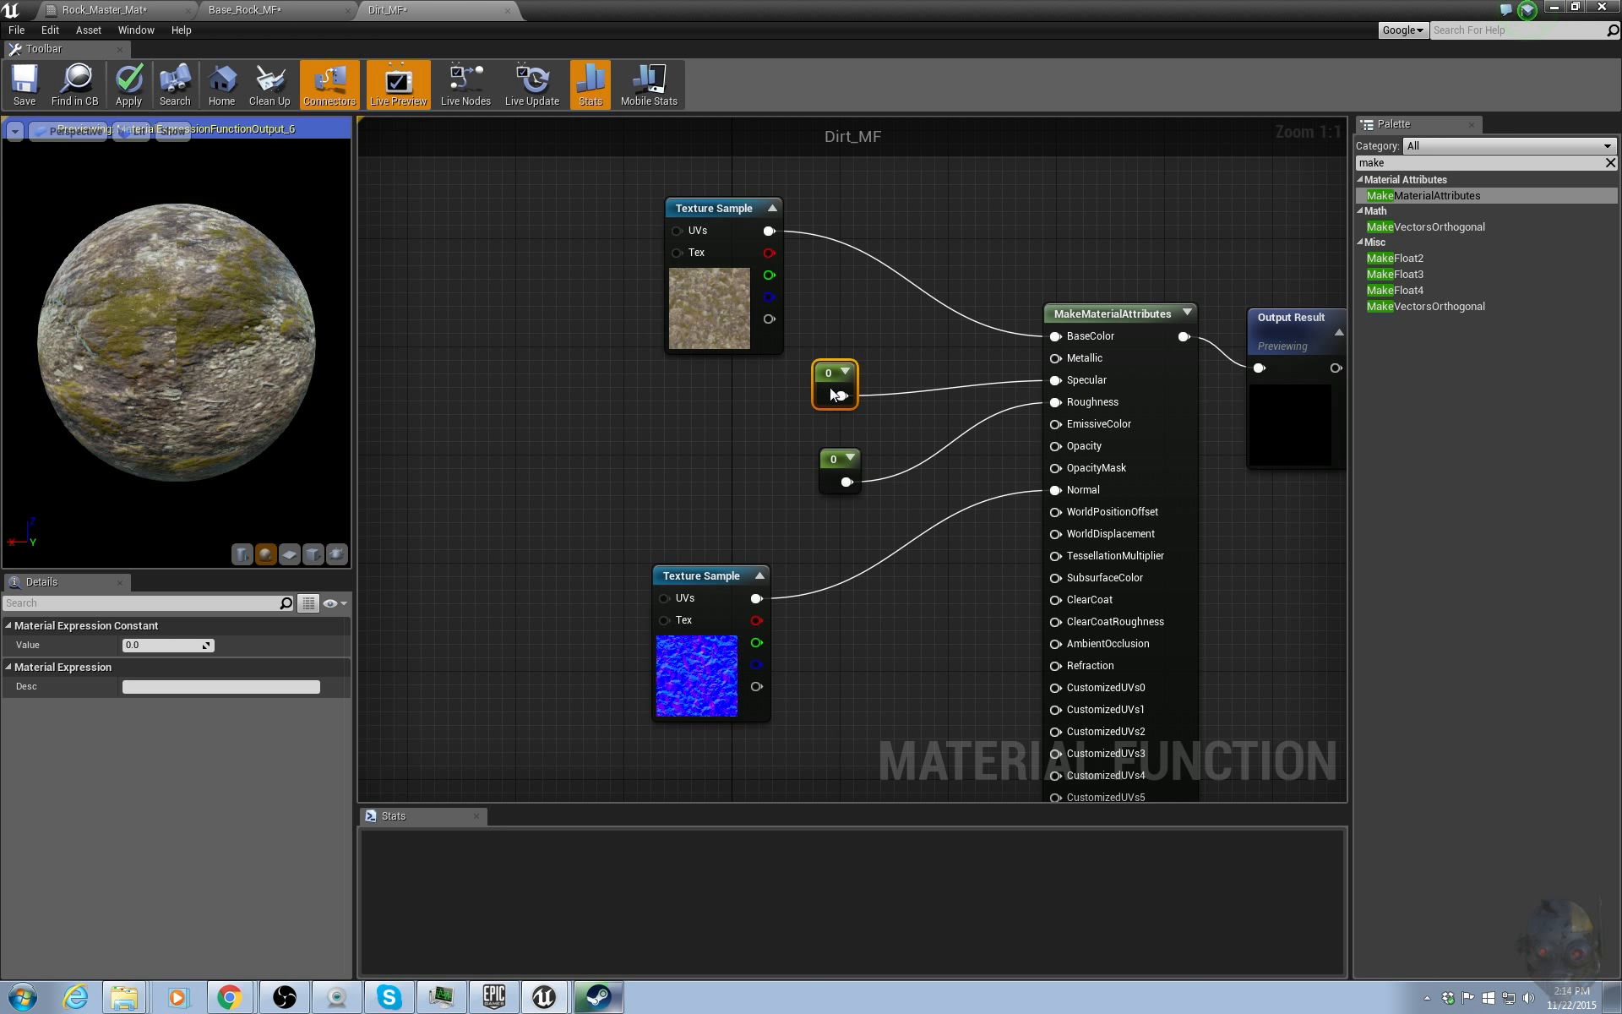
Set the Specular constant to 0.5 and the Roughness constant to 0.6.
click(164, 647)
text(0.5)
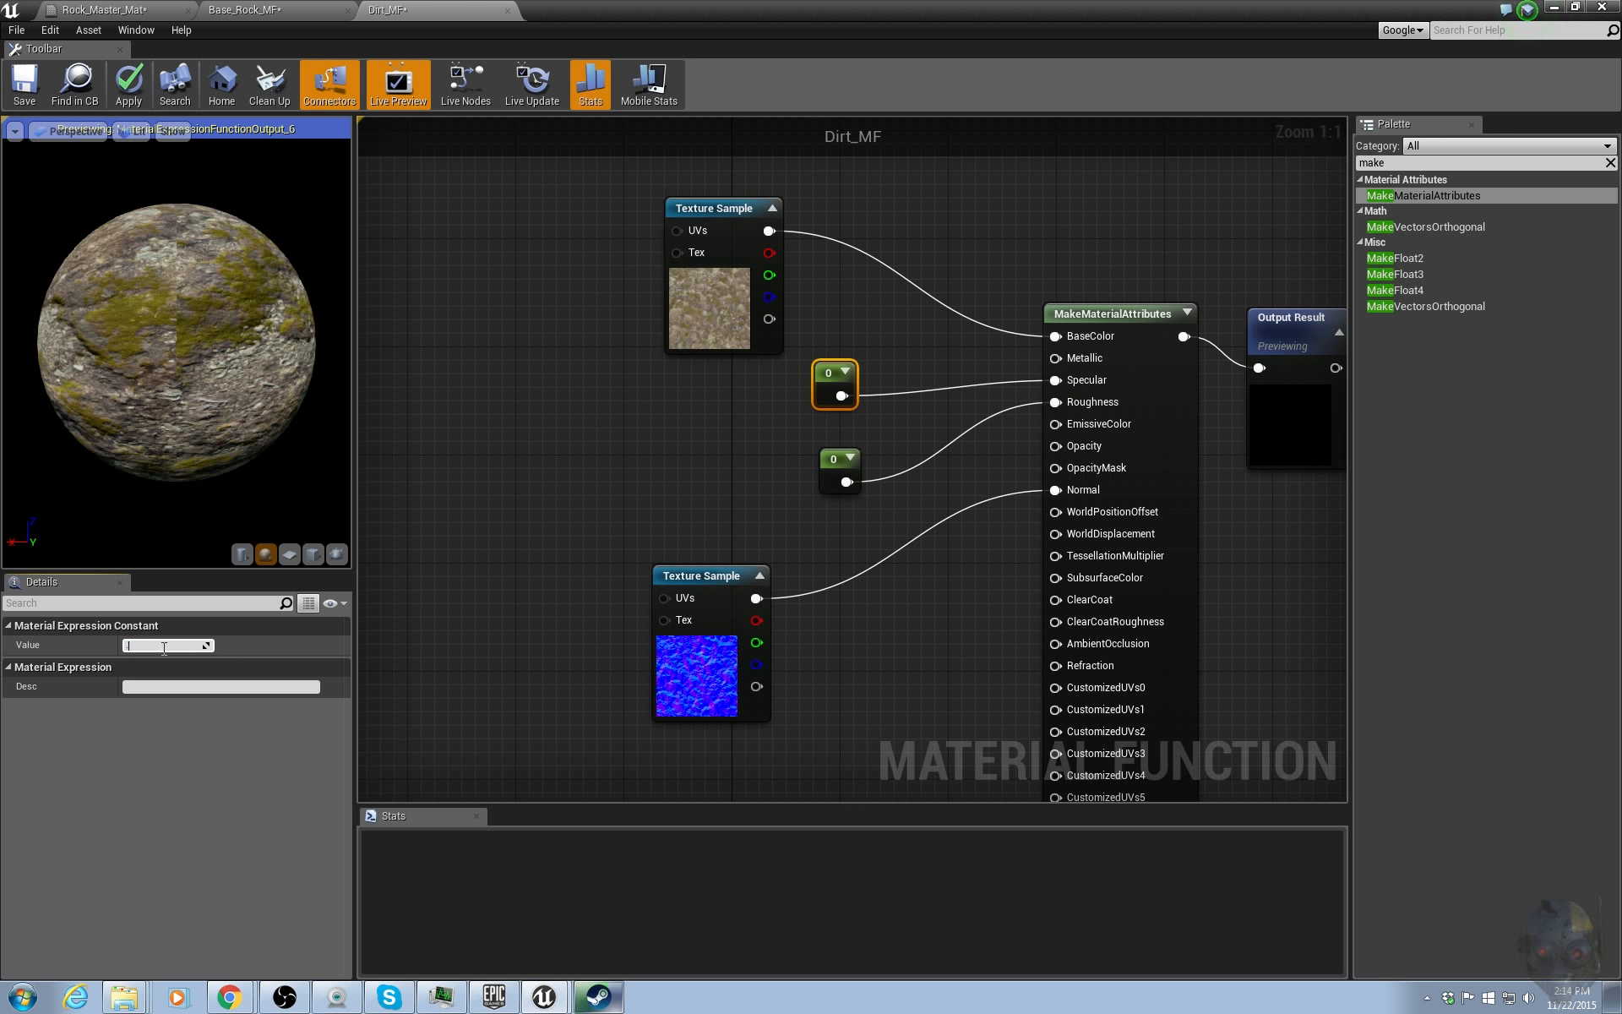
key(Tab)
click(835, 461)
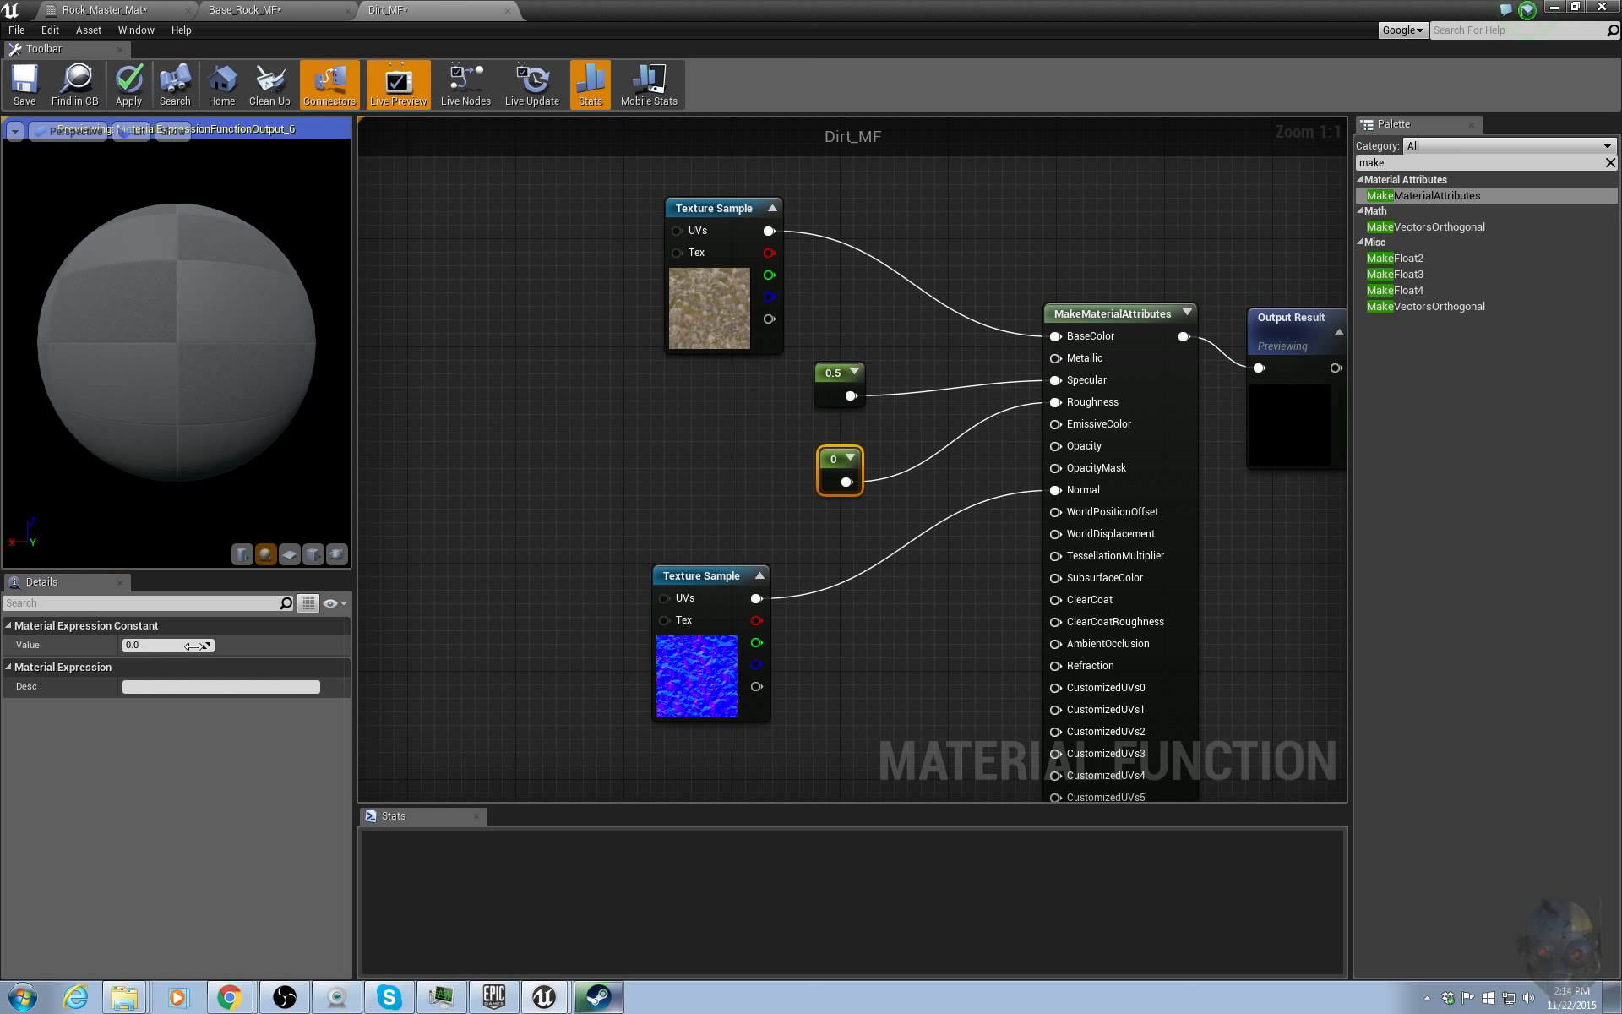
click(162, 643)
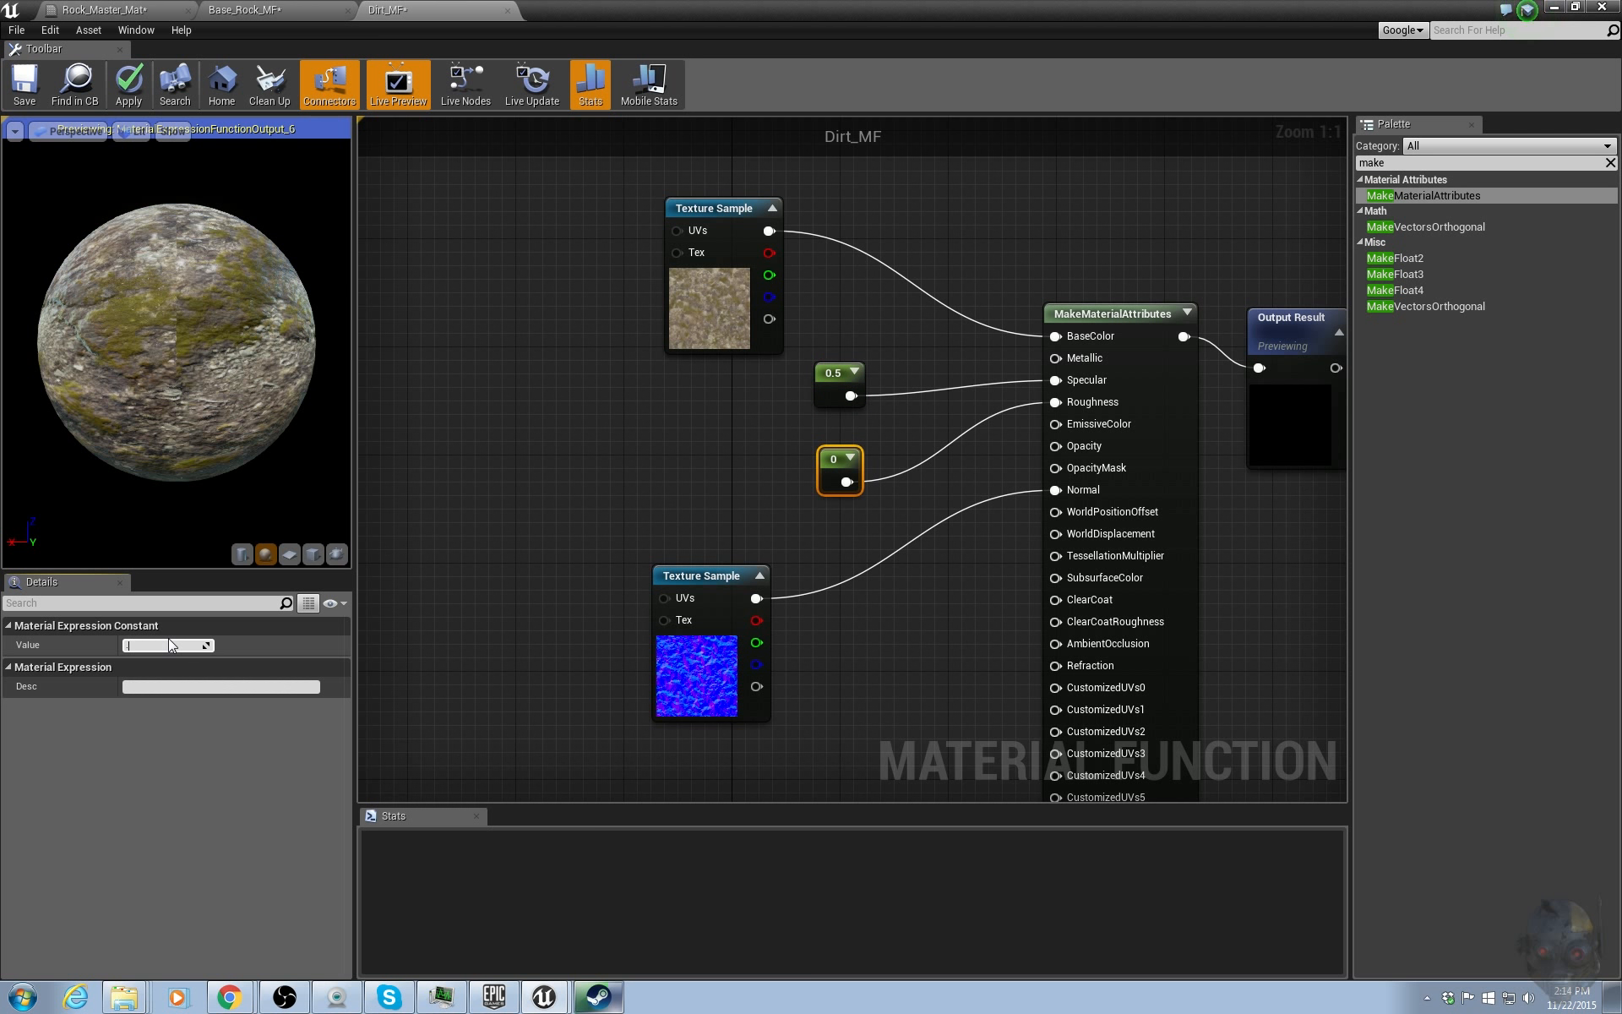
text(0.6)
key(Return)
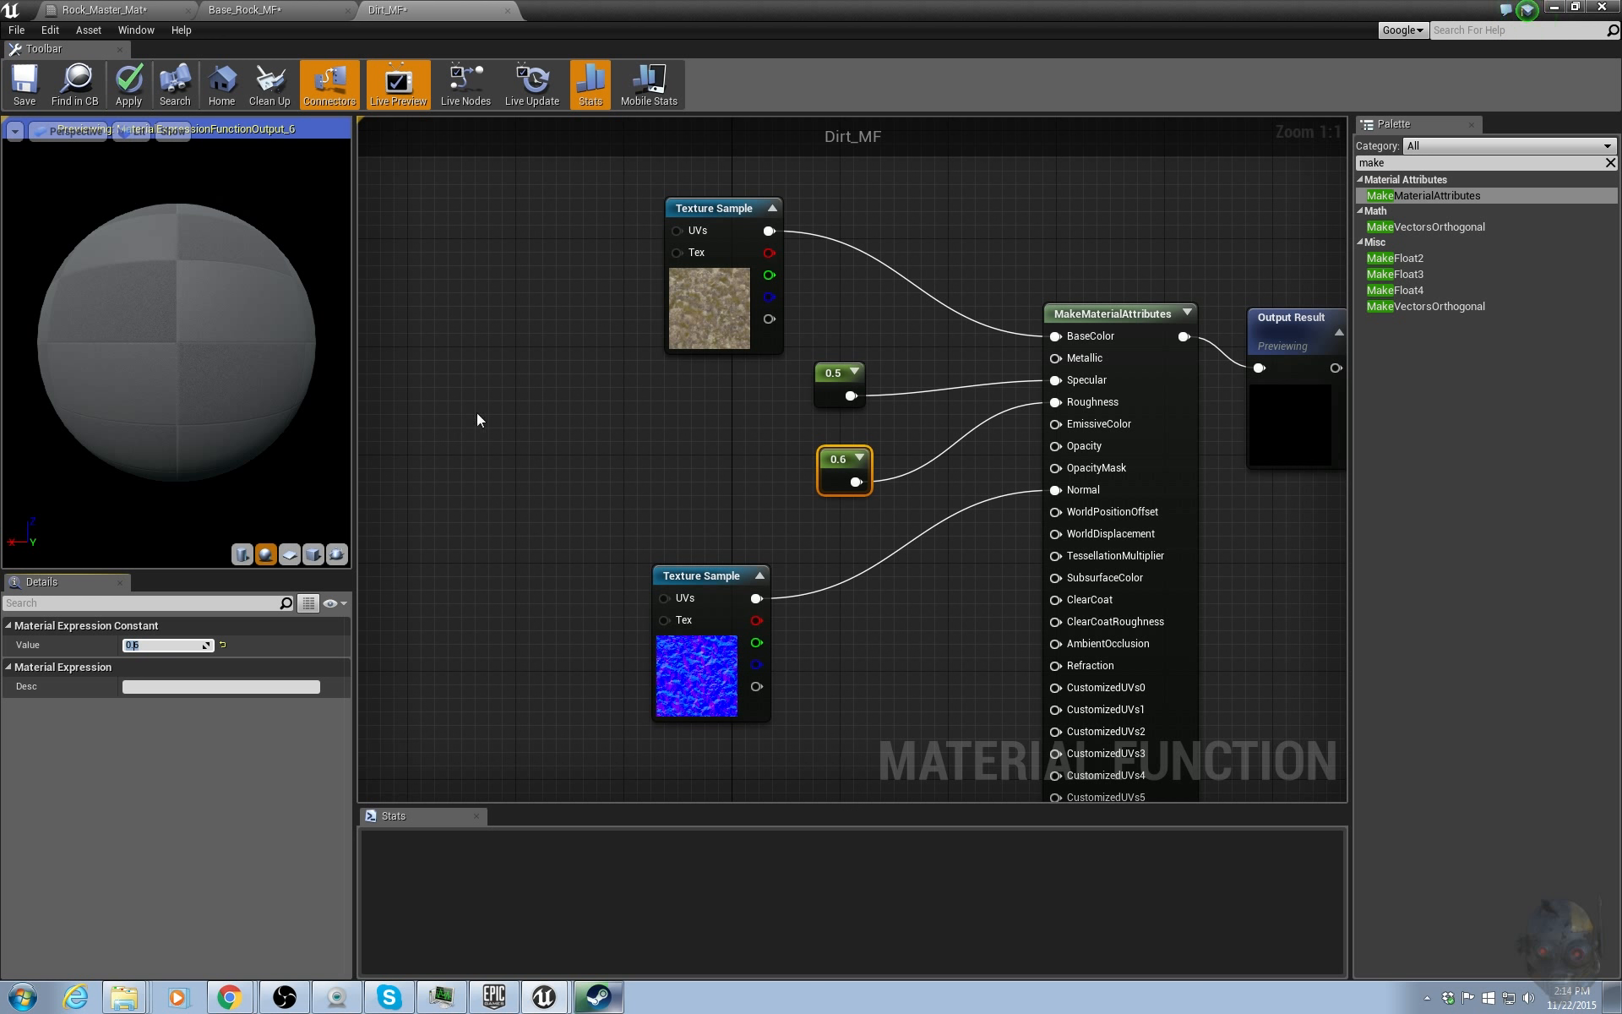
Add a TextureCoordinate node, a constant and a Multiply node to drive texture tiling.
double_click(1394, 163)
text(te)
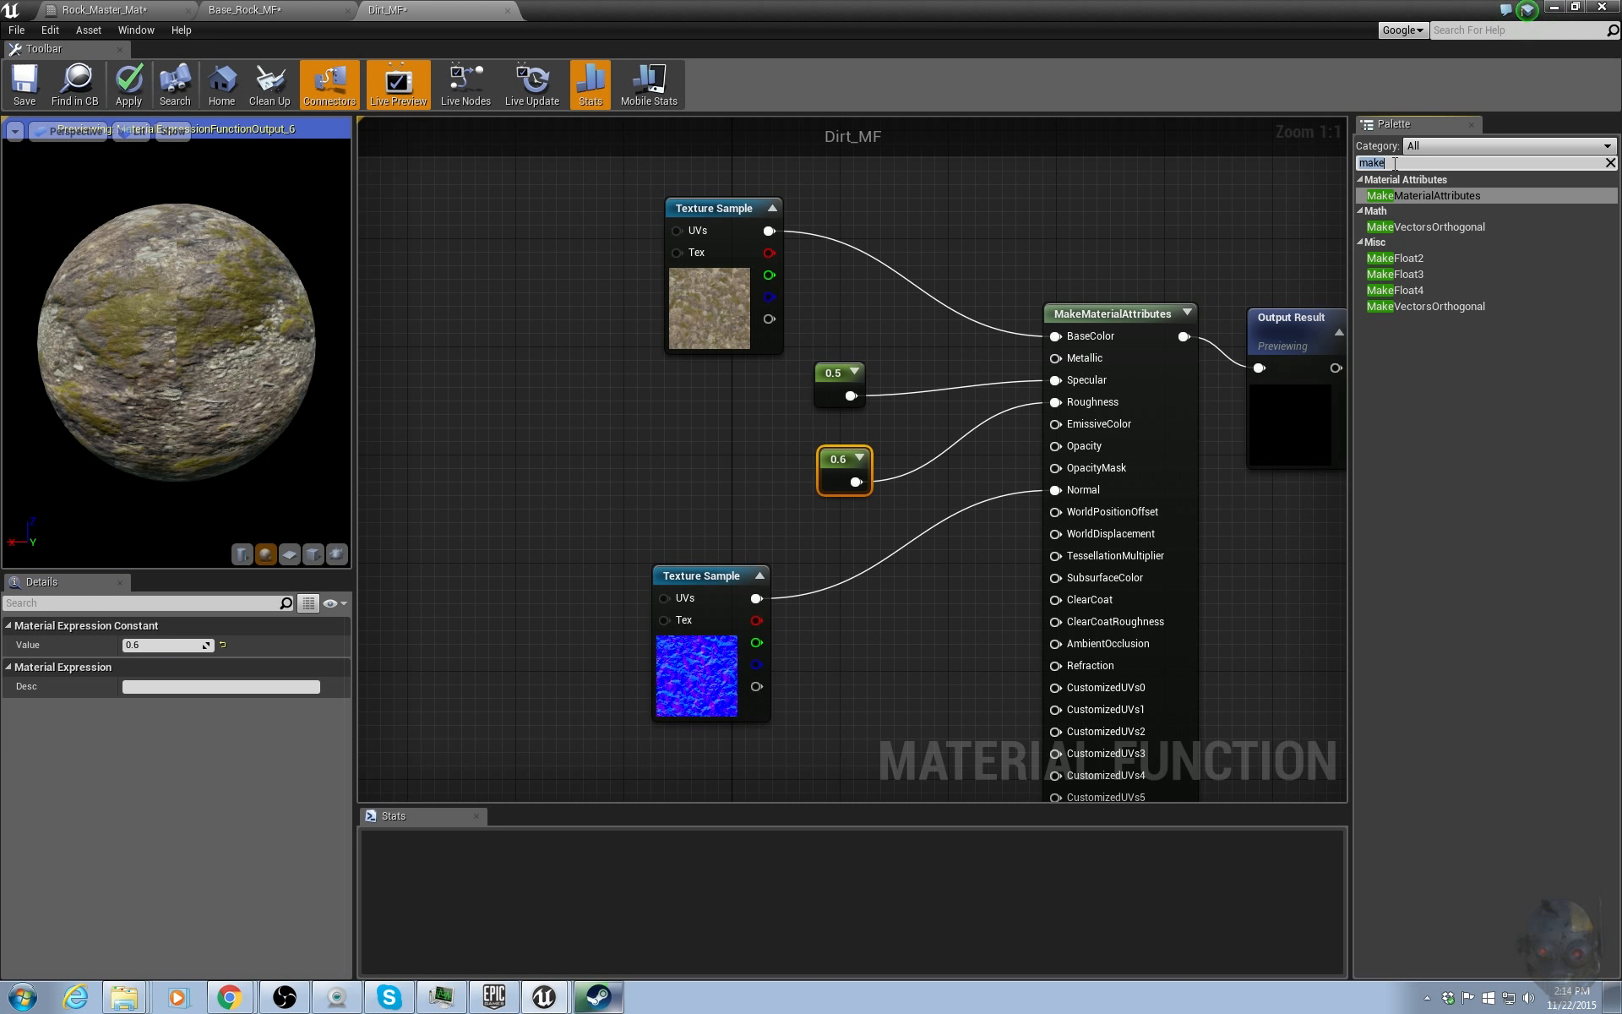
text(xture co)
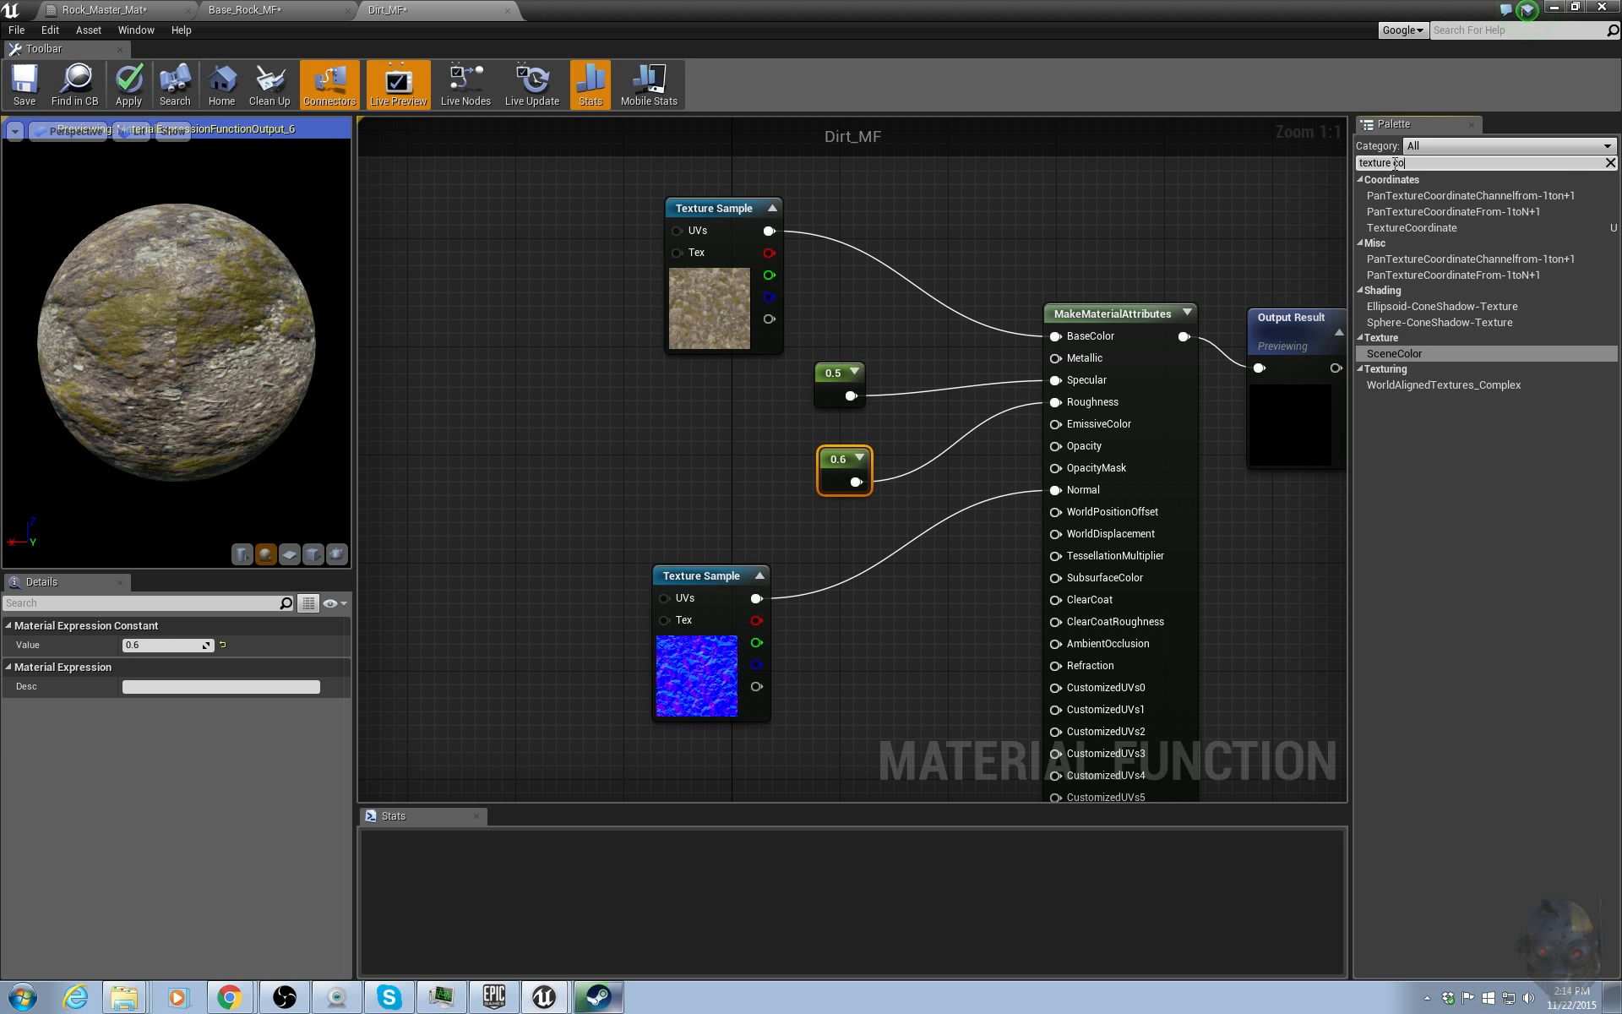
drag(1473, 228, 444, 393)
right_drag(445, 393, 655, 441)
drag(681, 442, 509, 302)
click(527, 410)
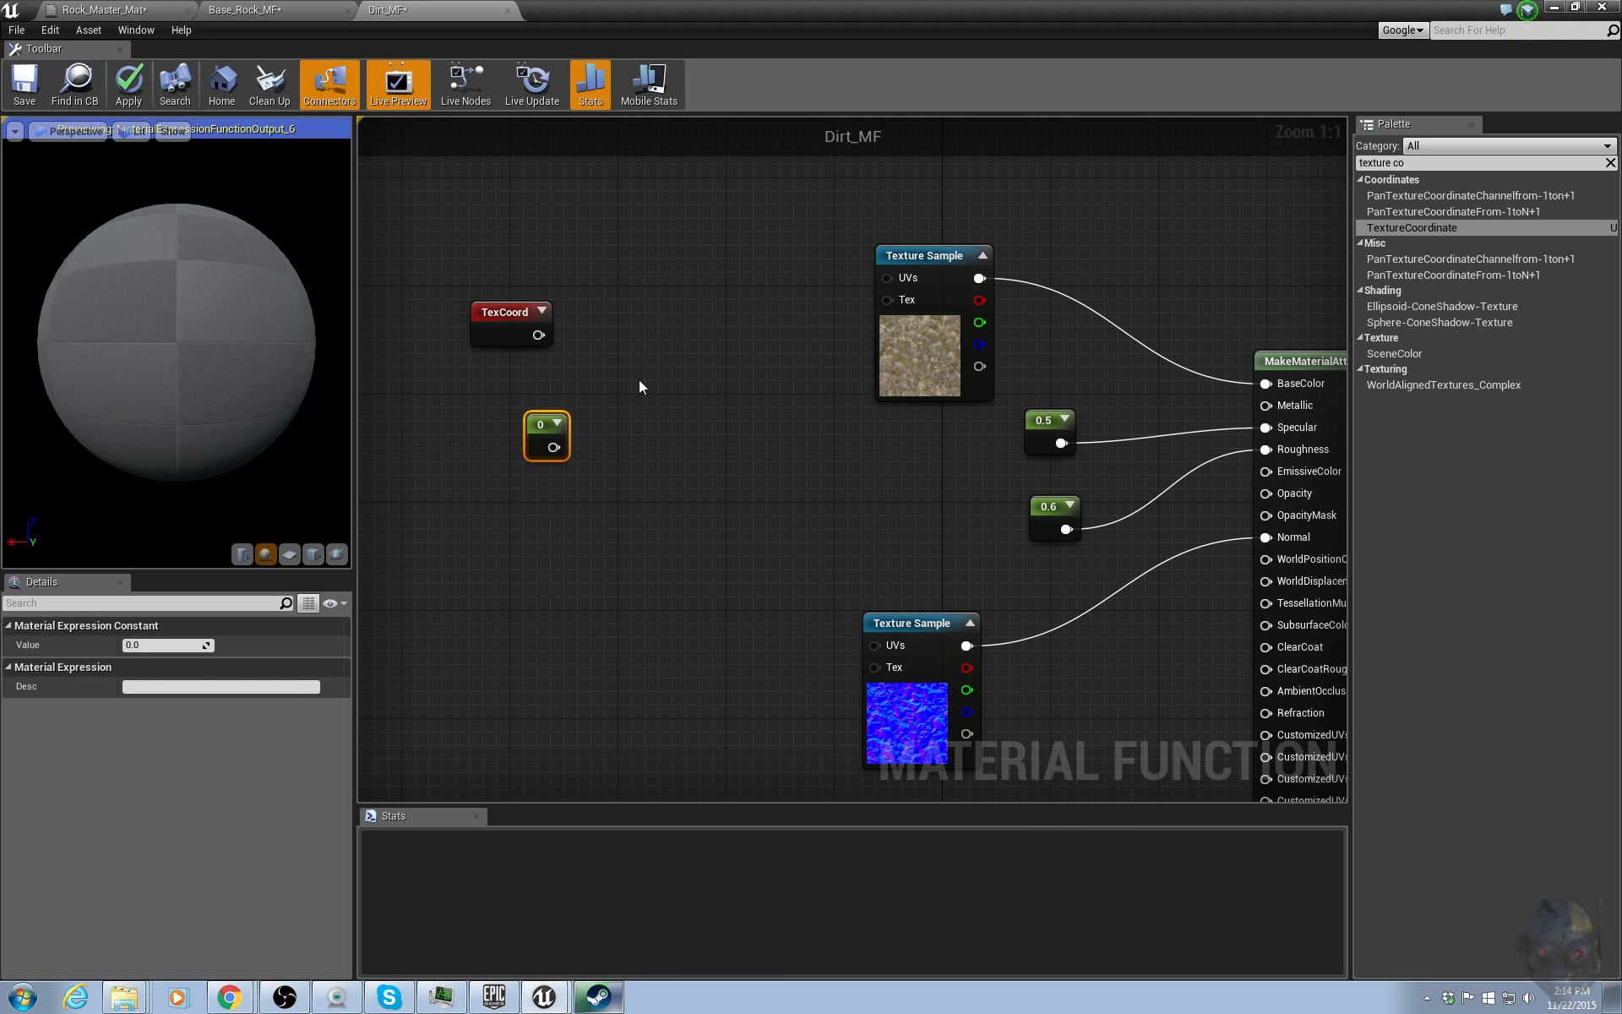
click(639, 343)
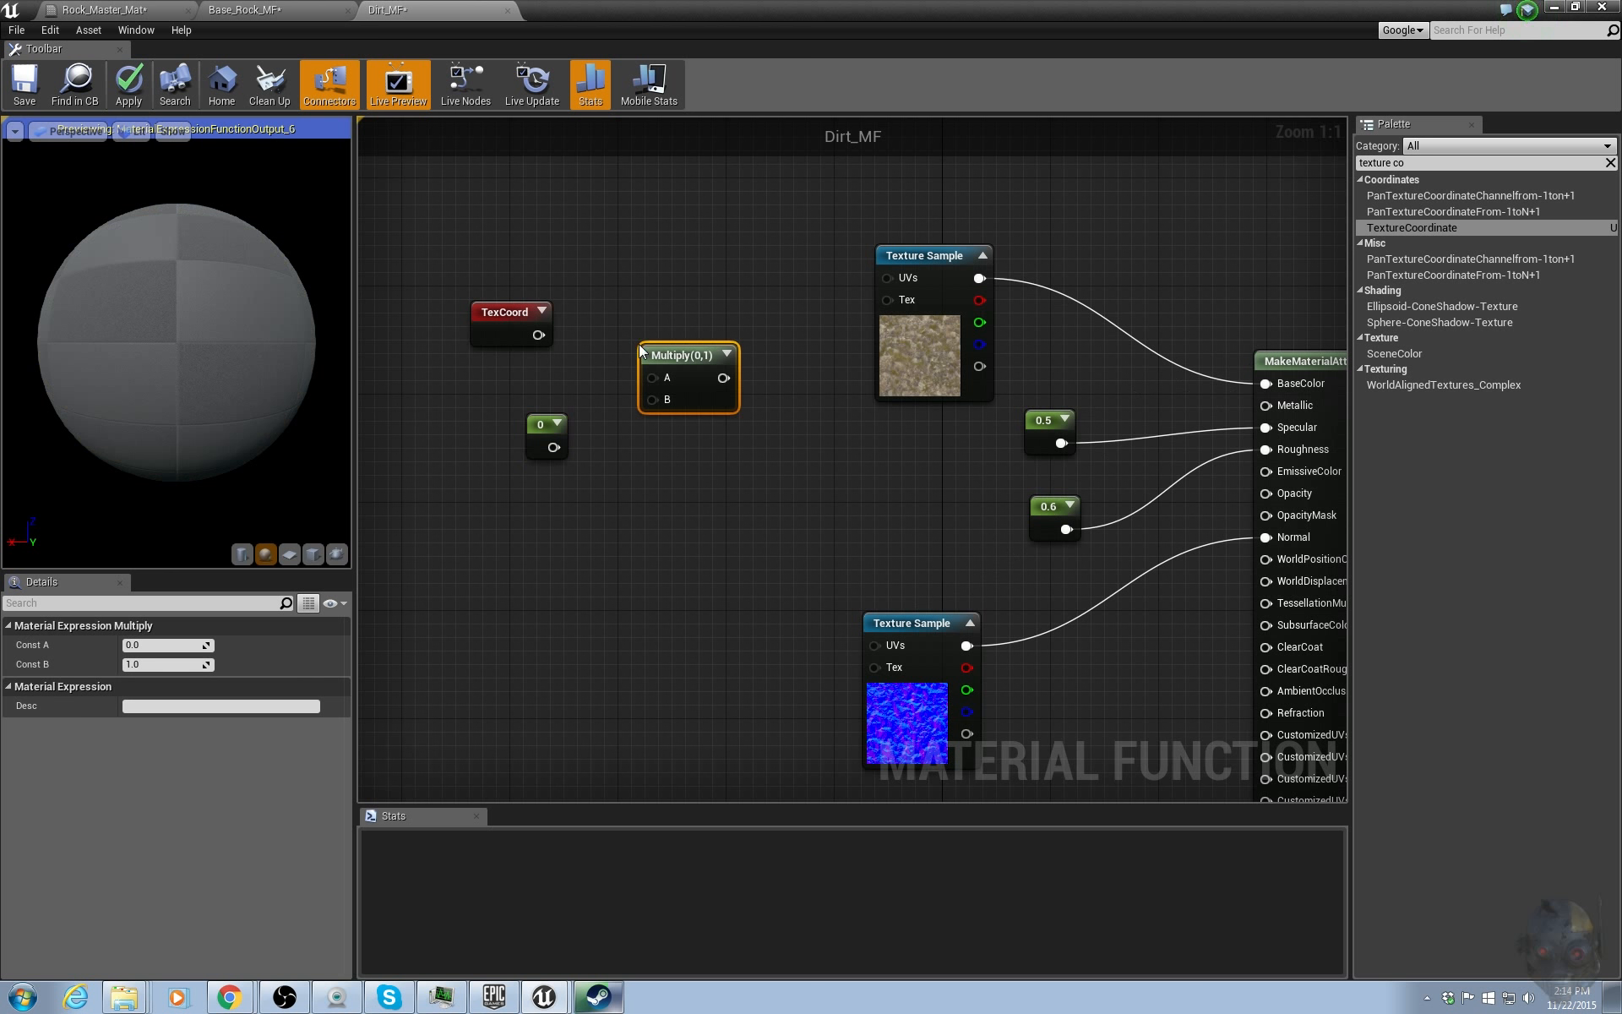
Multiply TexCoord by the constant and feed the result into the UVs of both texture samples.
drag(539, 334, 652, 378)
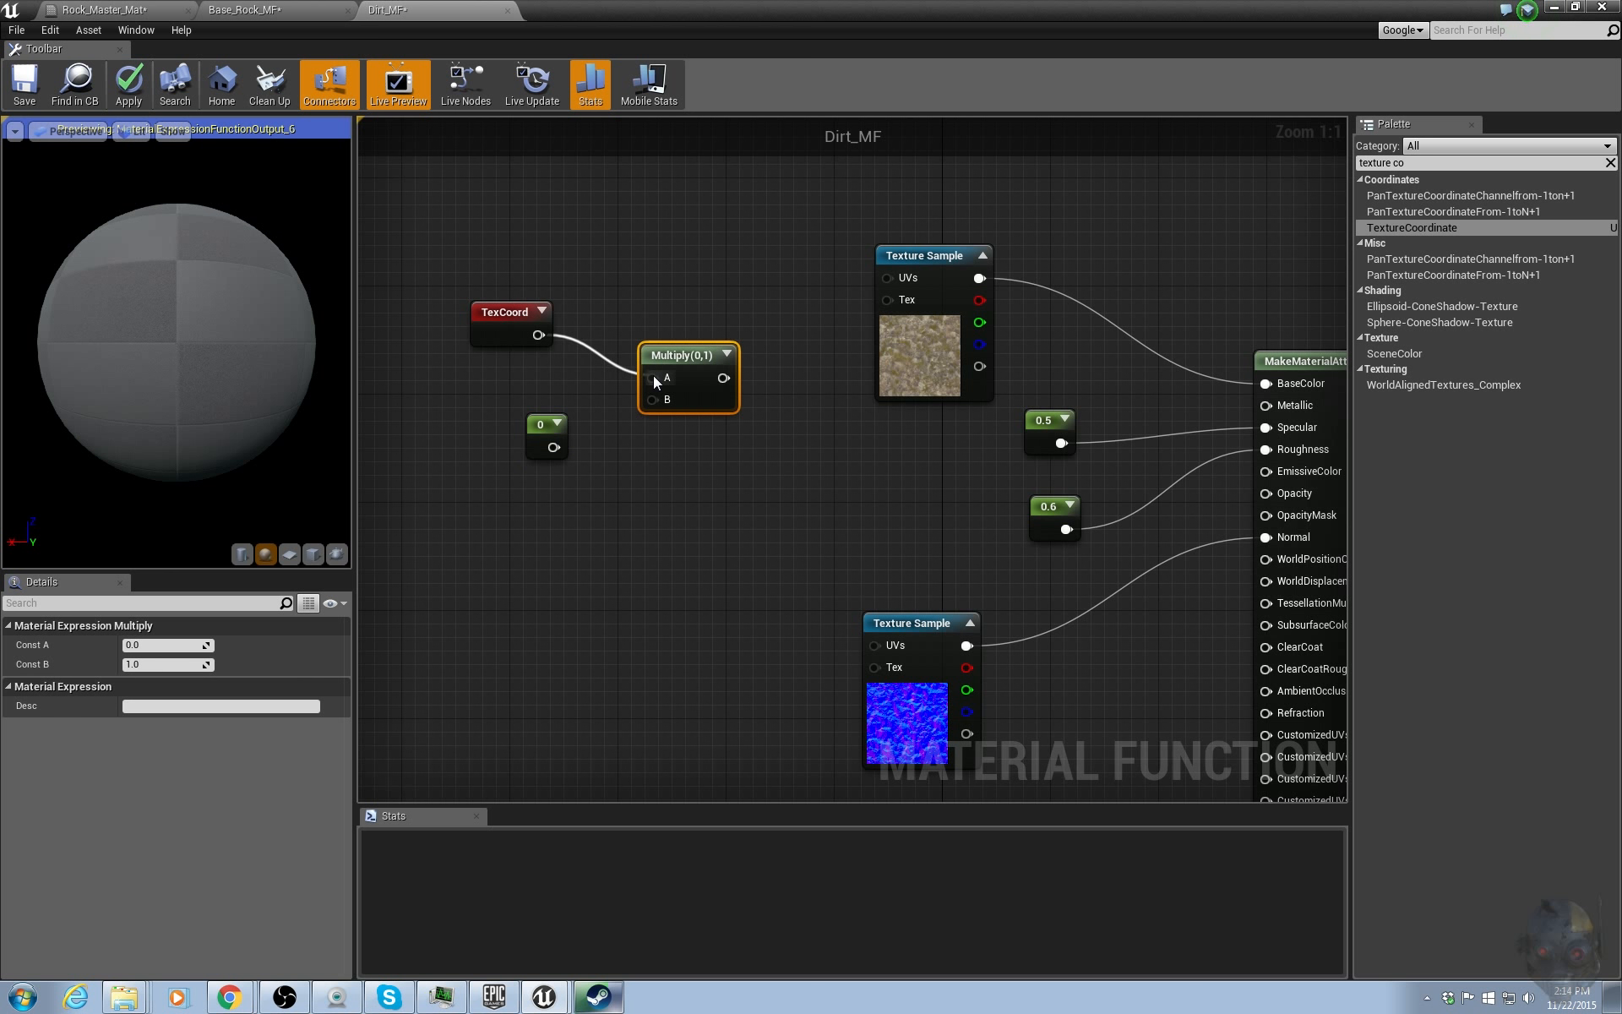
drag(553, 446, 894, 277)
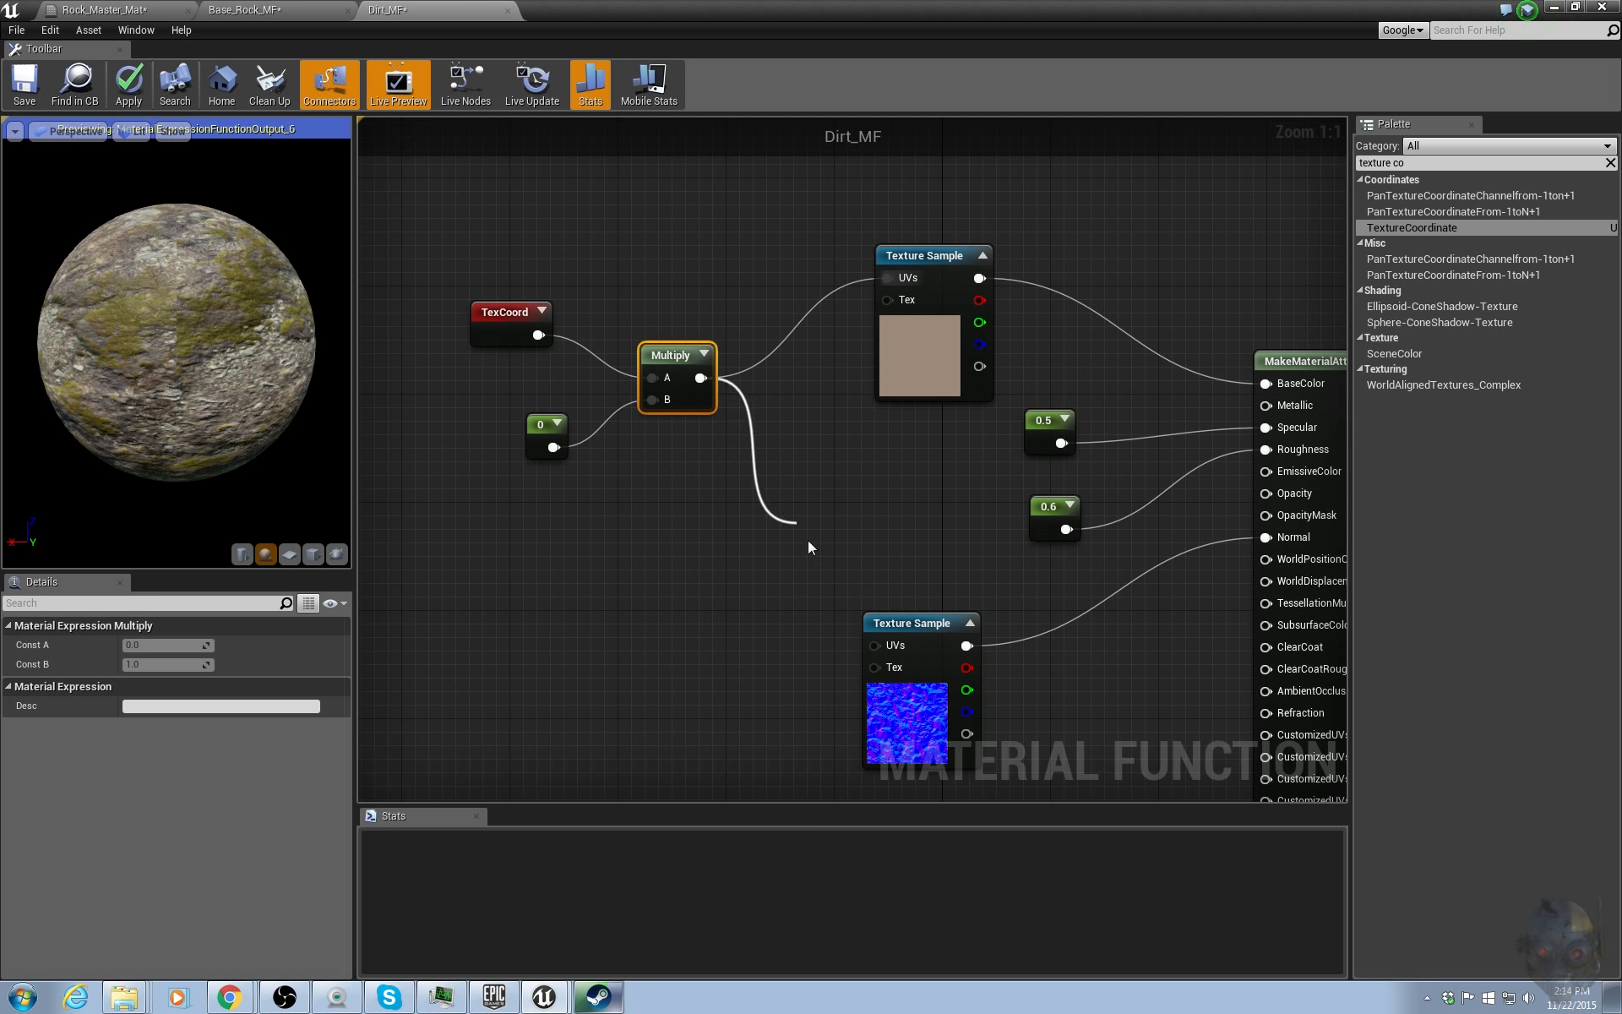
drag(809, 543, 882, 647)
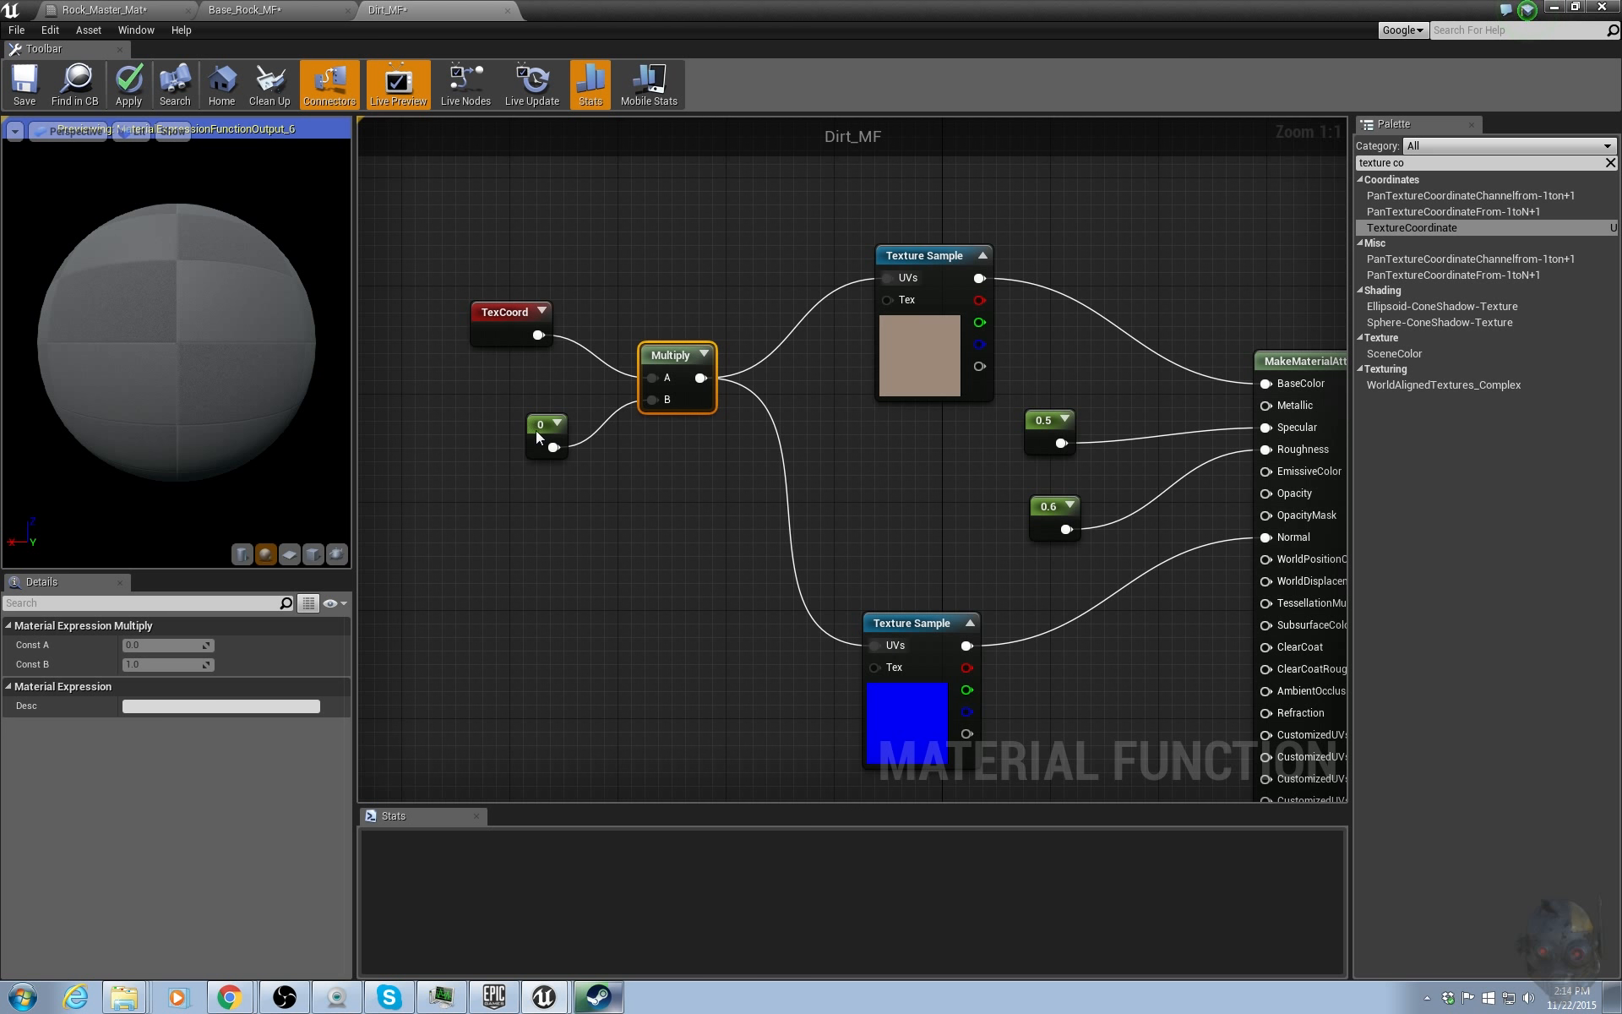
Set the tiling constant feeding the Multiply node to 1.
drag(541, 425, 497, 448)
click(159, 644)
text(1)
key(Return)
right_drag(696, 457, 660, 449)
right_drag(984, 461, 899, 414)
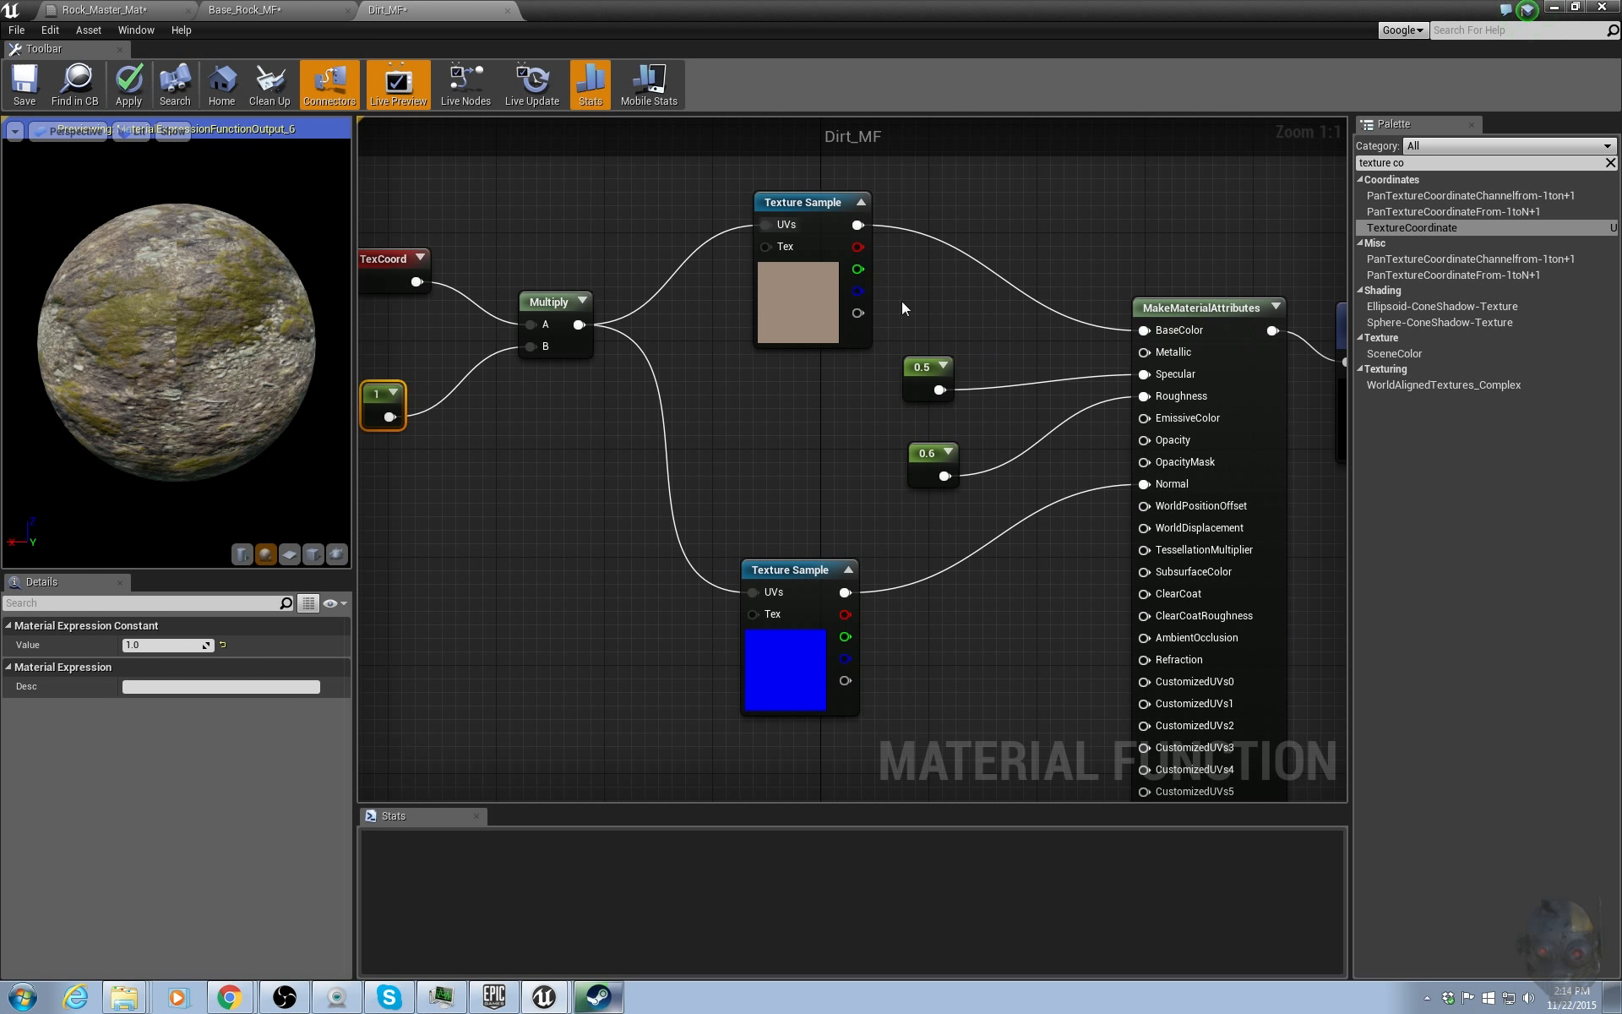
Convert both texture samples into texture parameters.
drag(657, 189, 836, 675)
right_click(834, 315)
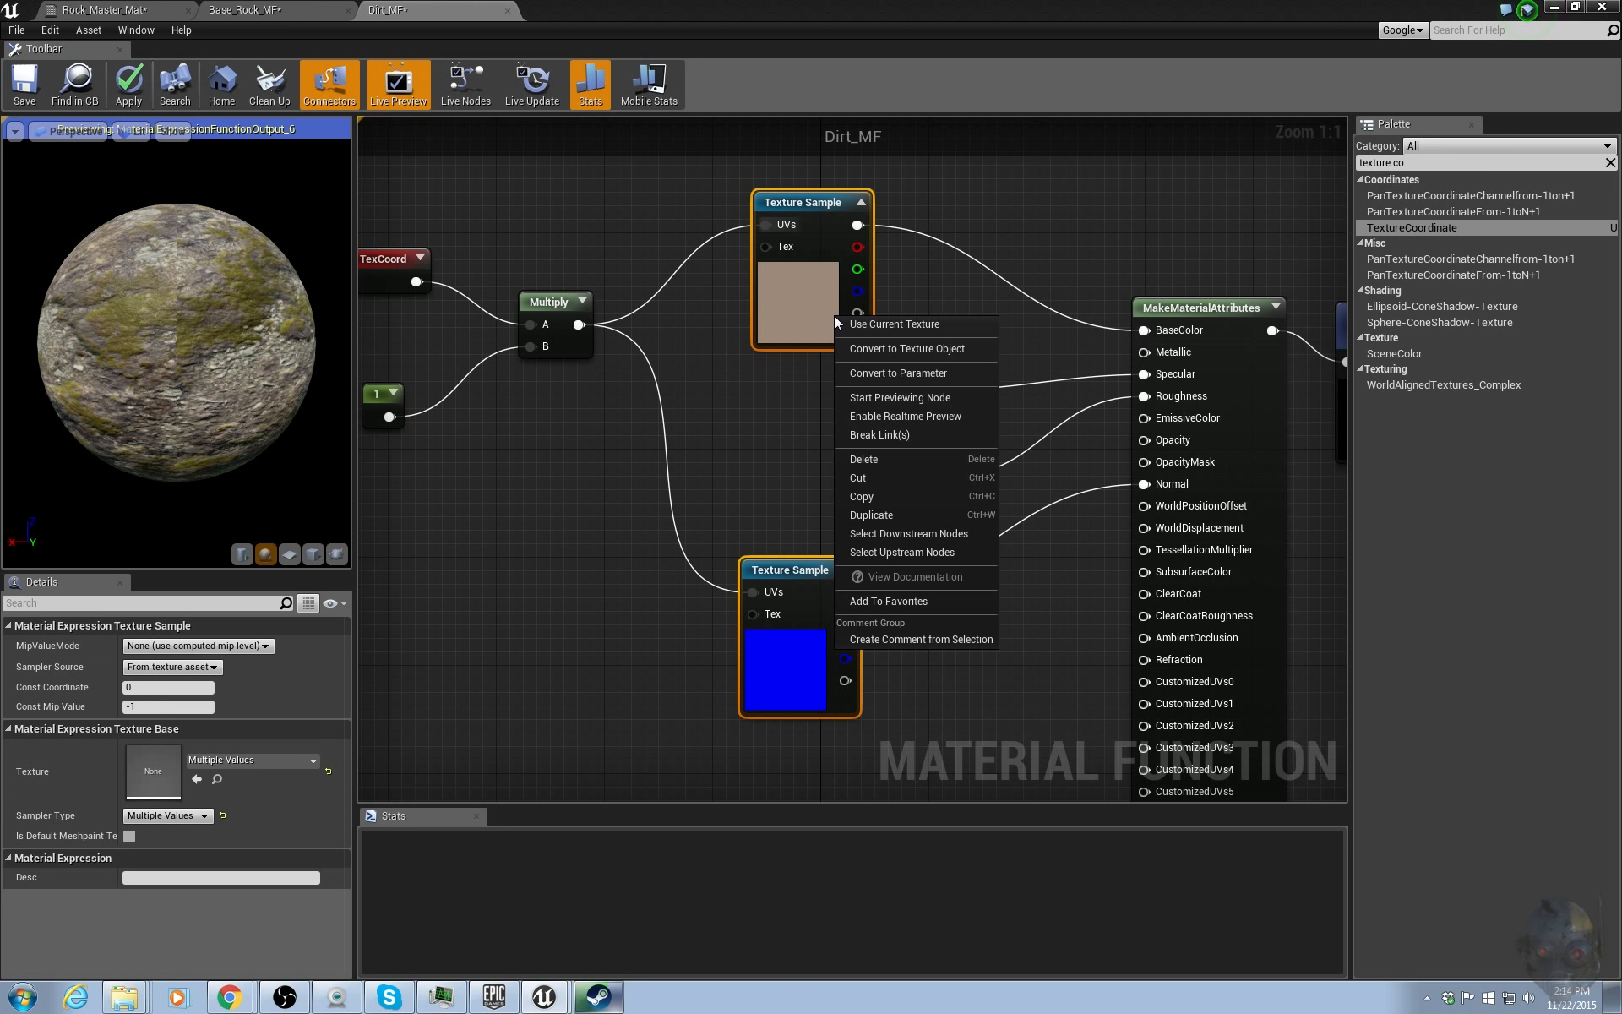
click(870, 375)
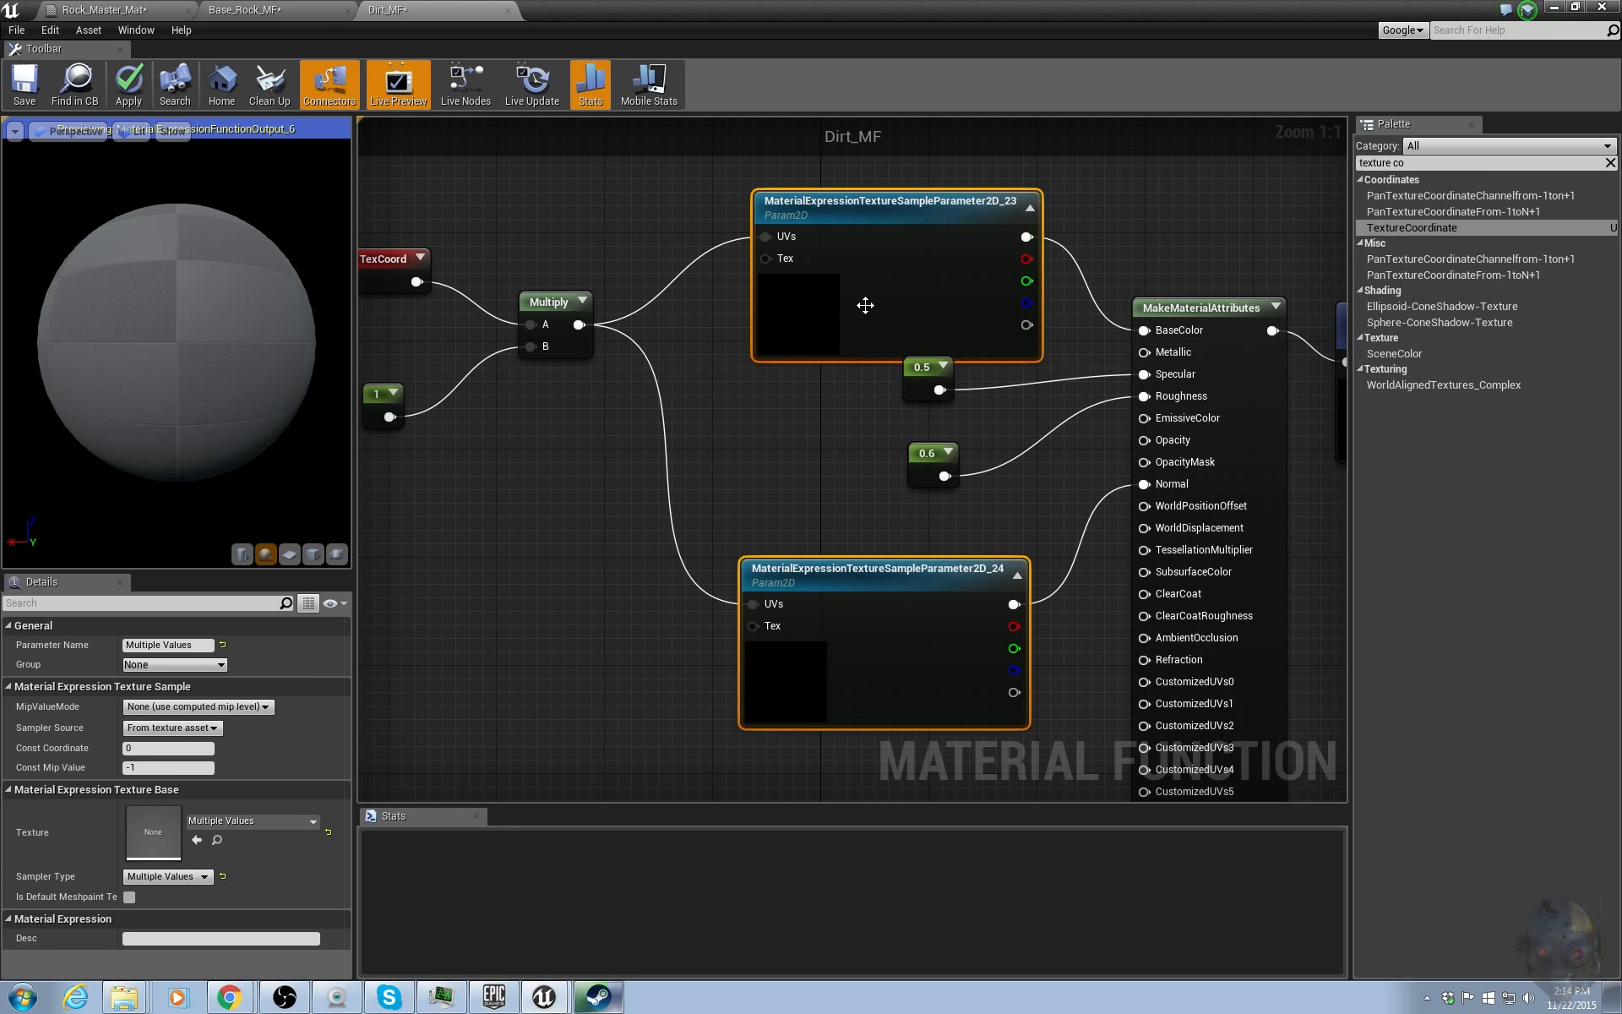
Name the diffuse texture parameter Diff_Tile.
drag(865, 304, 770, 303)
click(771, 302)
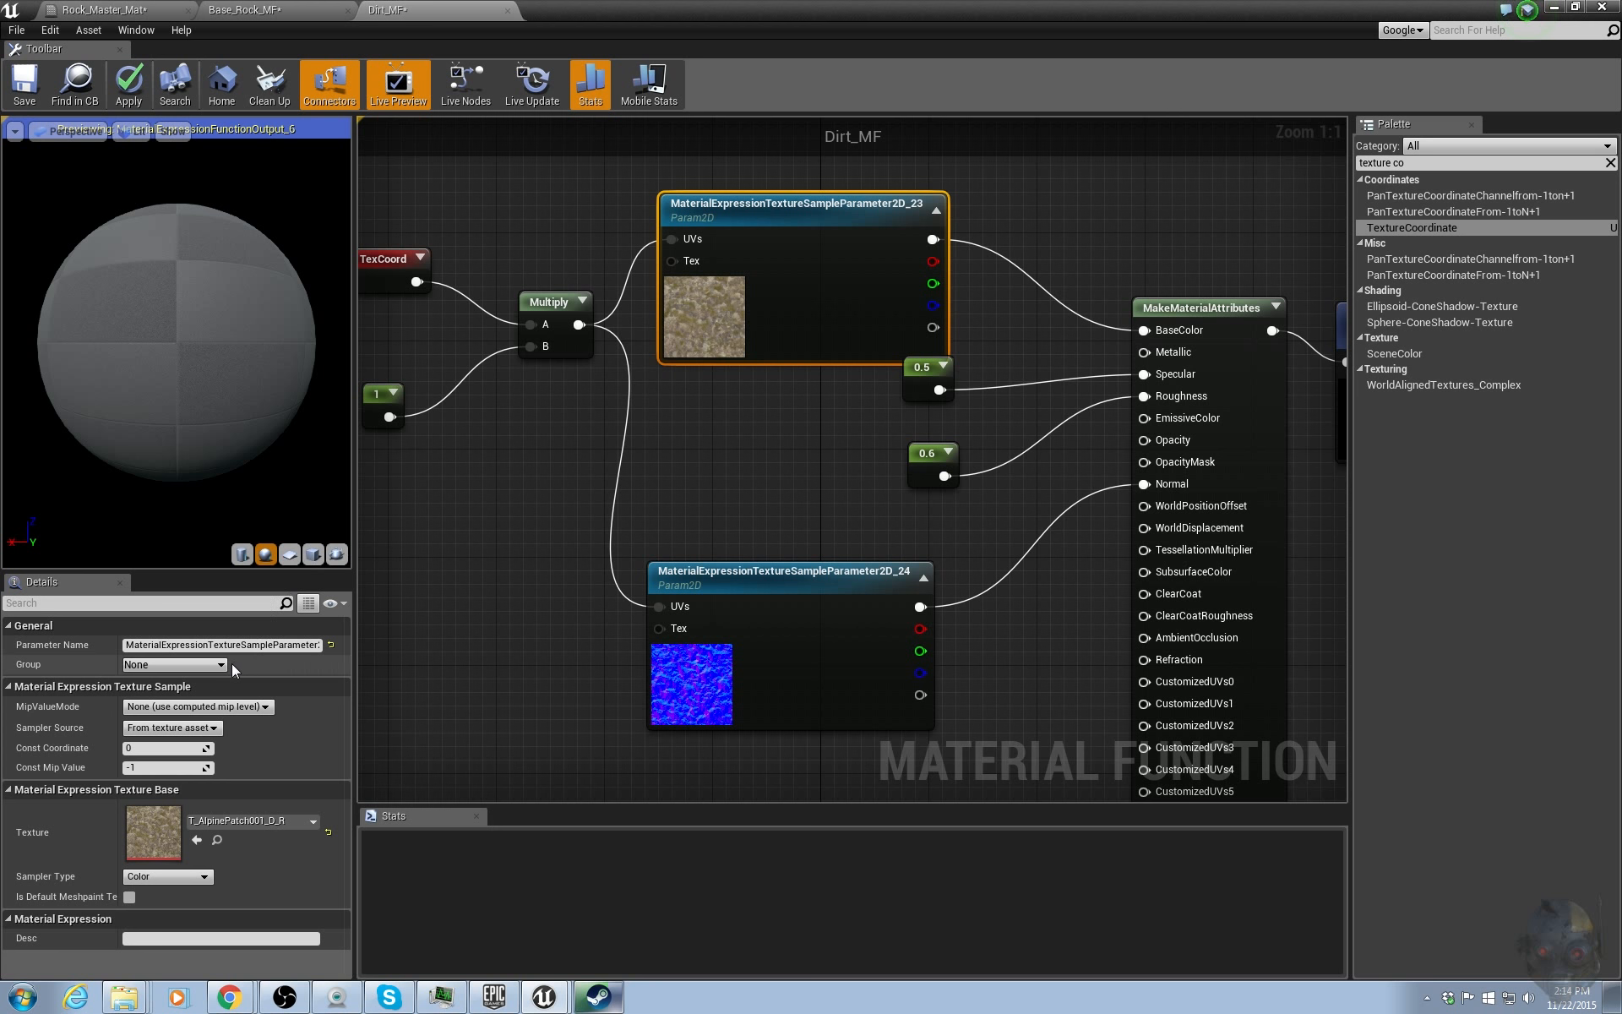
click(239, 647)
text(D)
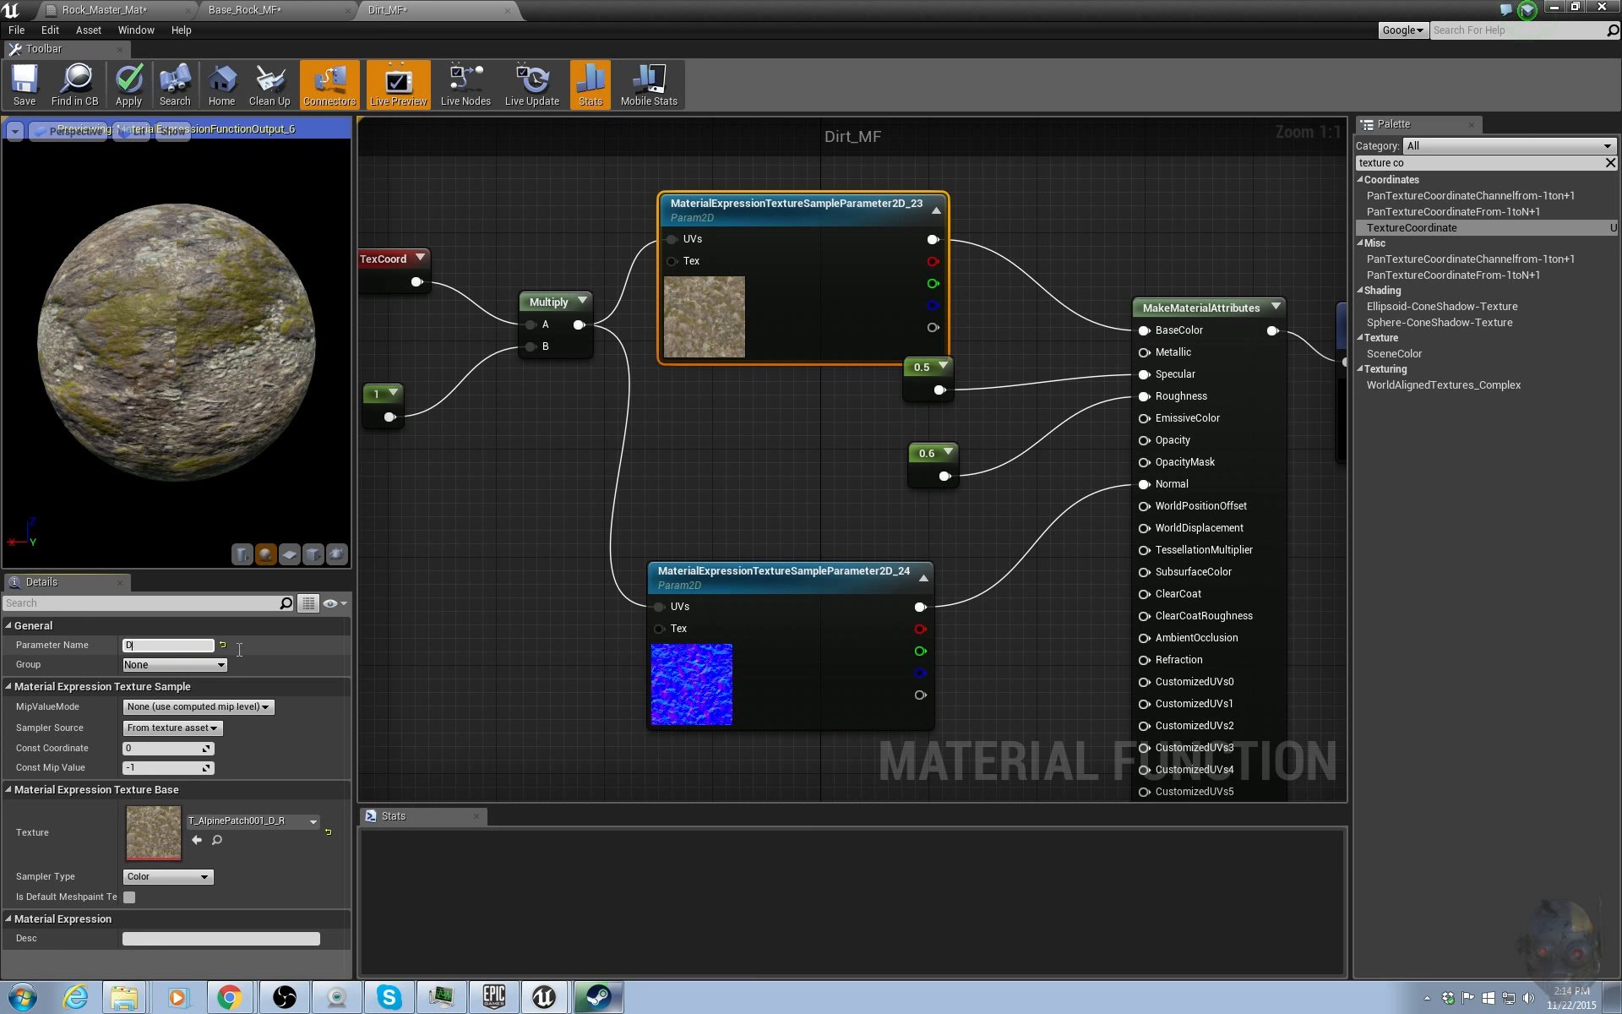
text(iff_Tile)
key(Return)
Name the normal texture parameter Normal_Tile.
click(794, 602)
click(263, 647)
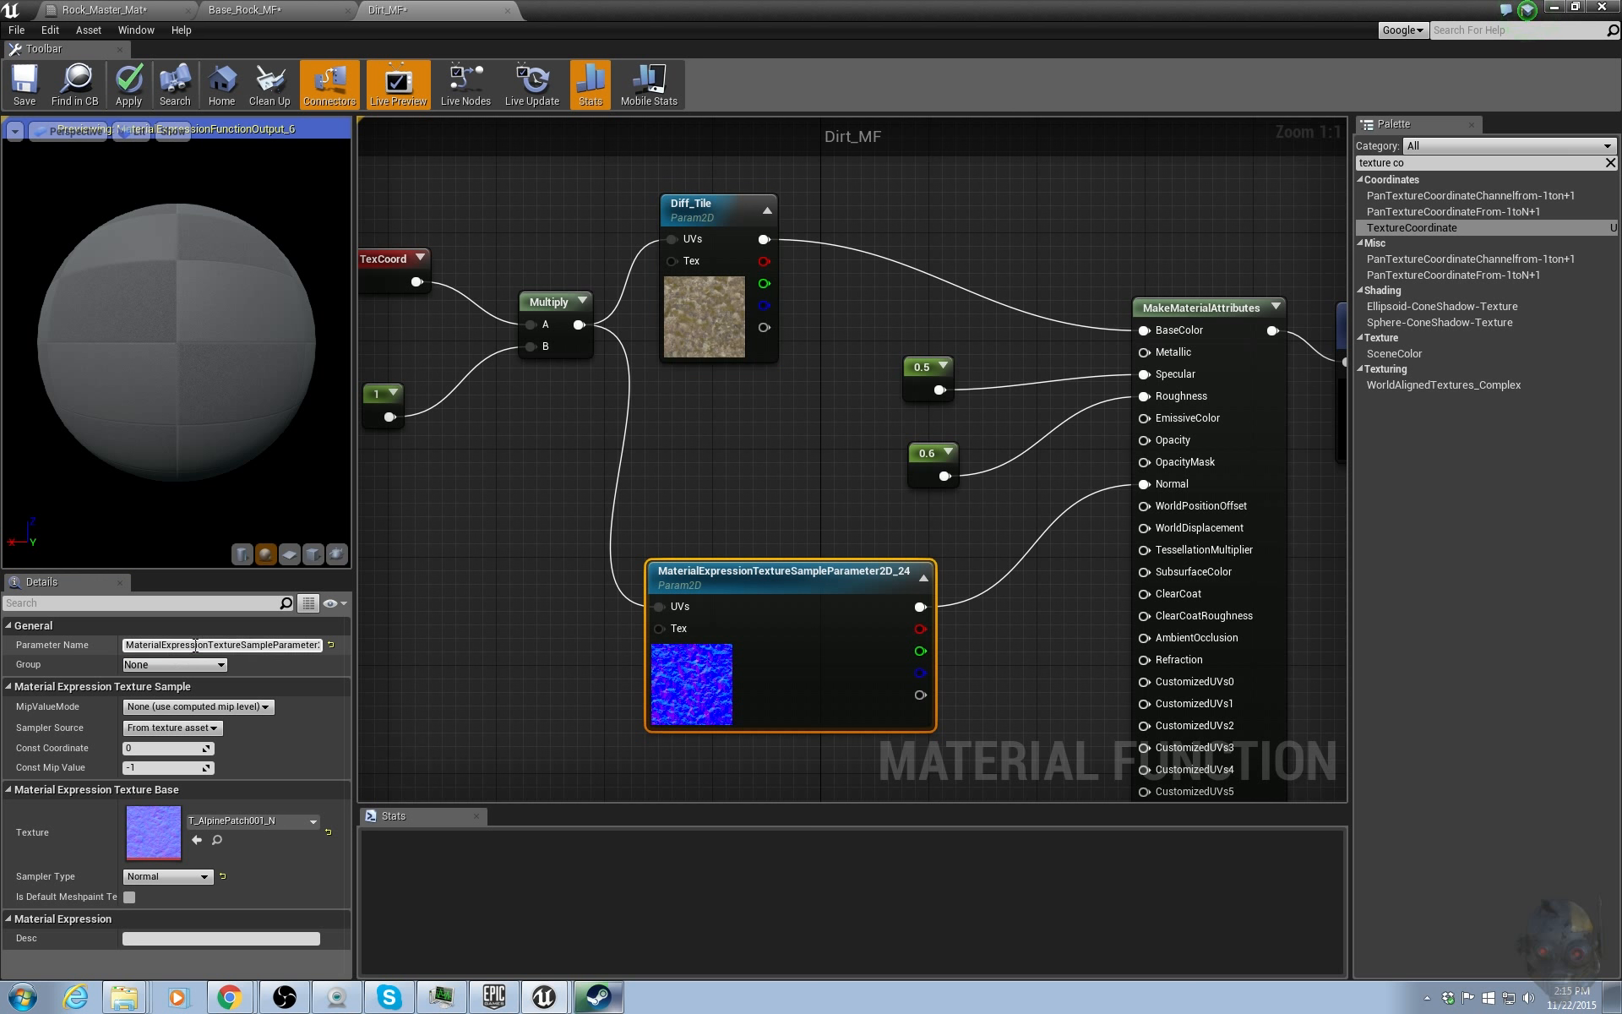
text(Normal_Tile)
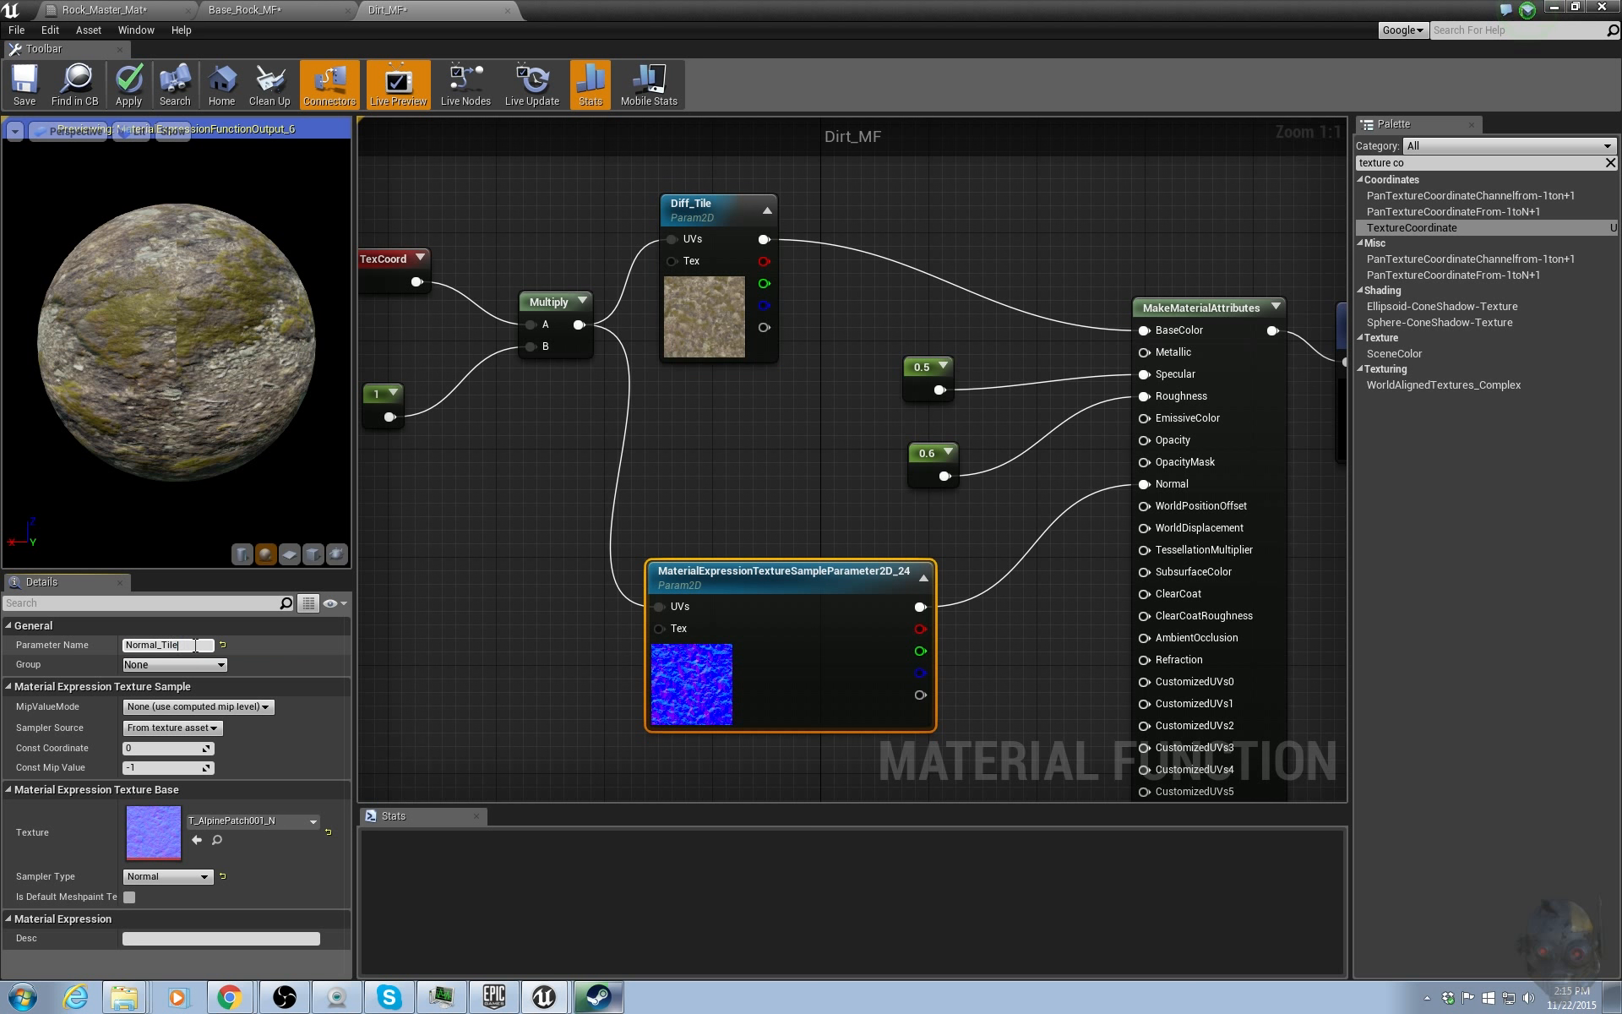
key(Return)
Convert the Specular and Roughness constants into scalar parameters.
click(917, 368)
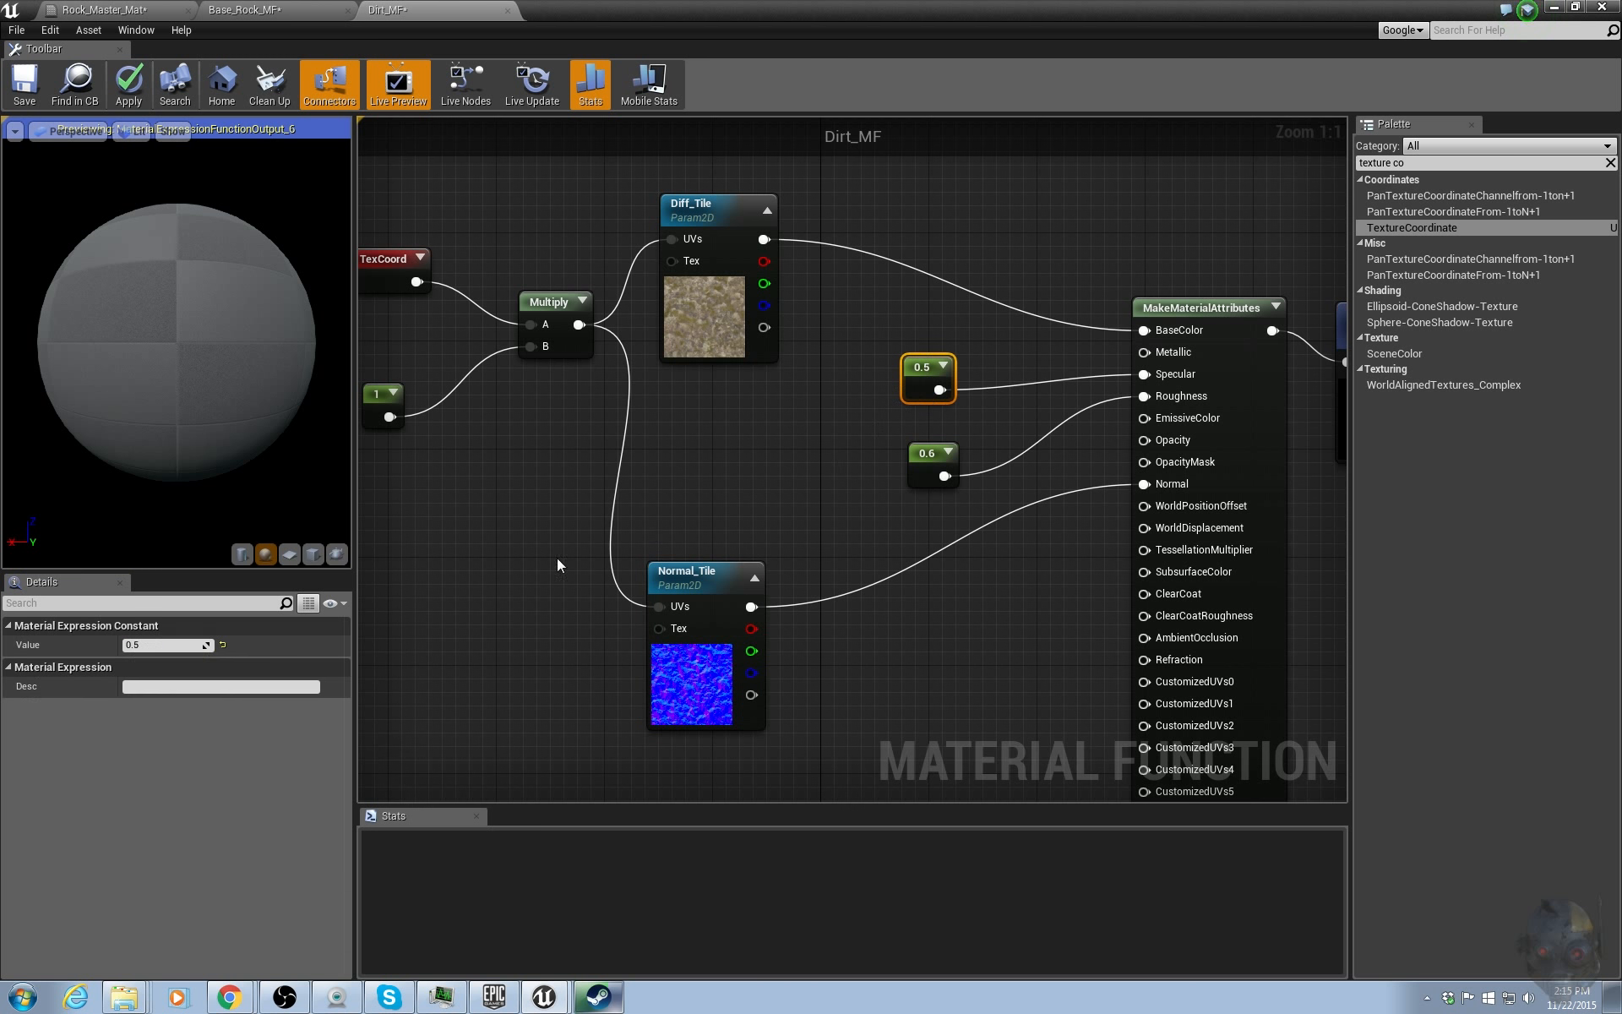
drag(874, 401, 969, 529)
right_click(924, 374)
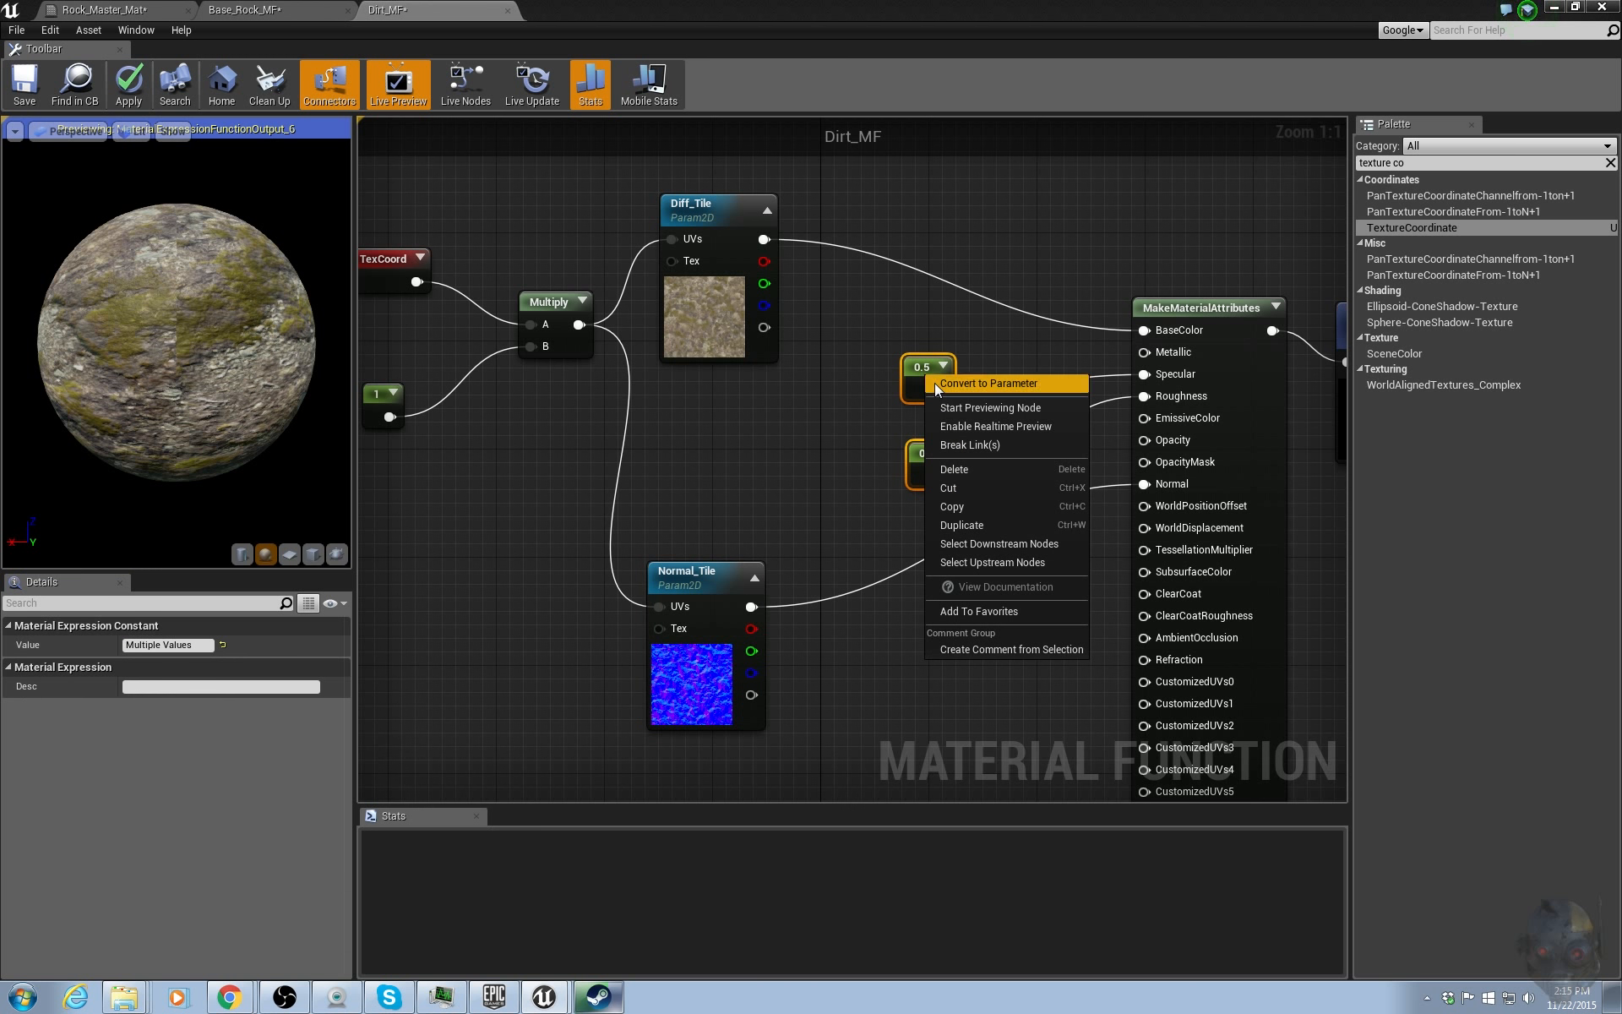
click(935, 383)
click(933, 372)
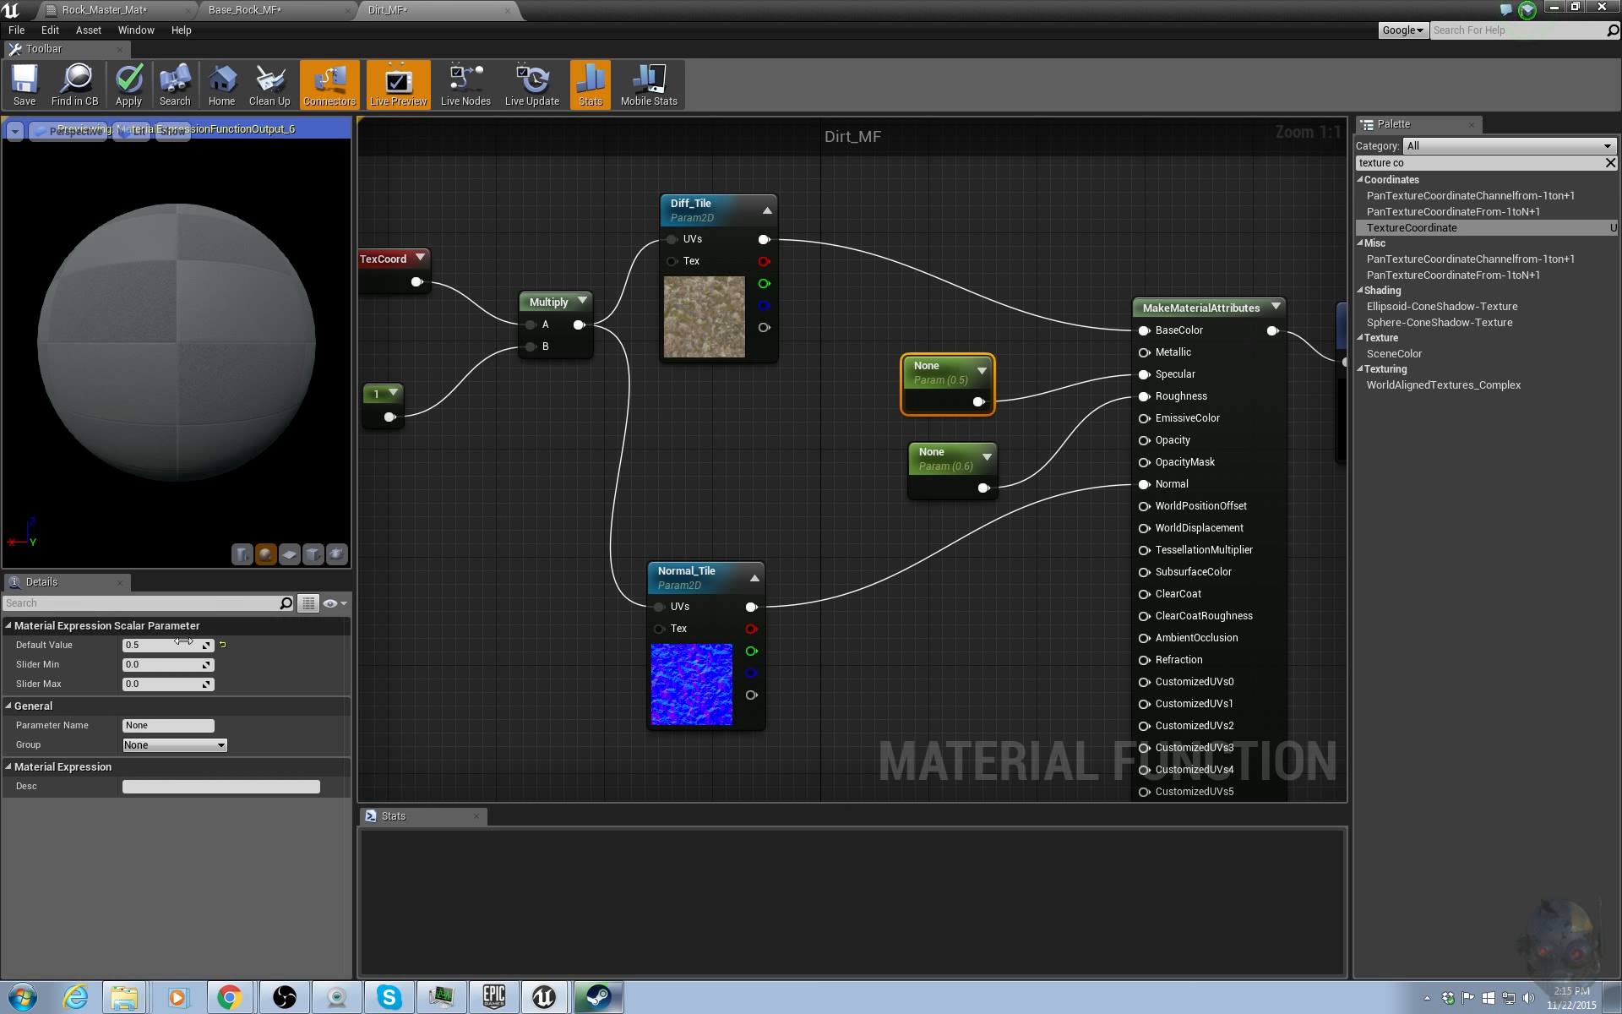
Name the specular scalar parameter Spec and the roughness scalar parameter Rough.
click(166, 724)
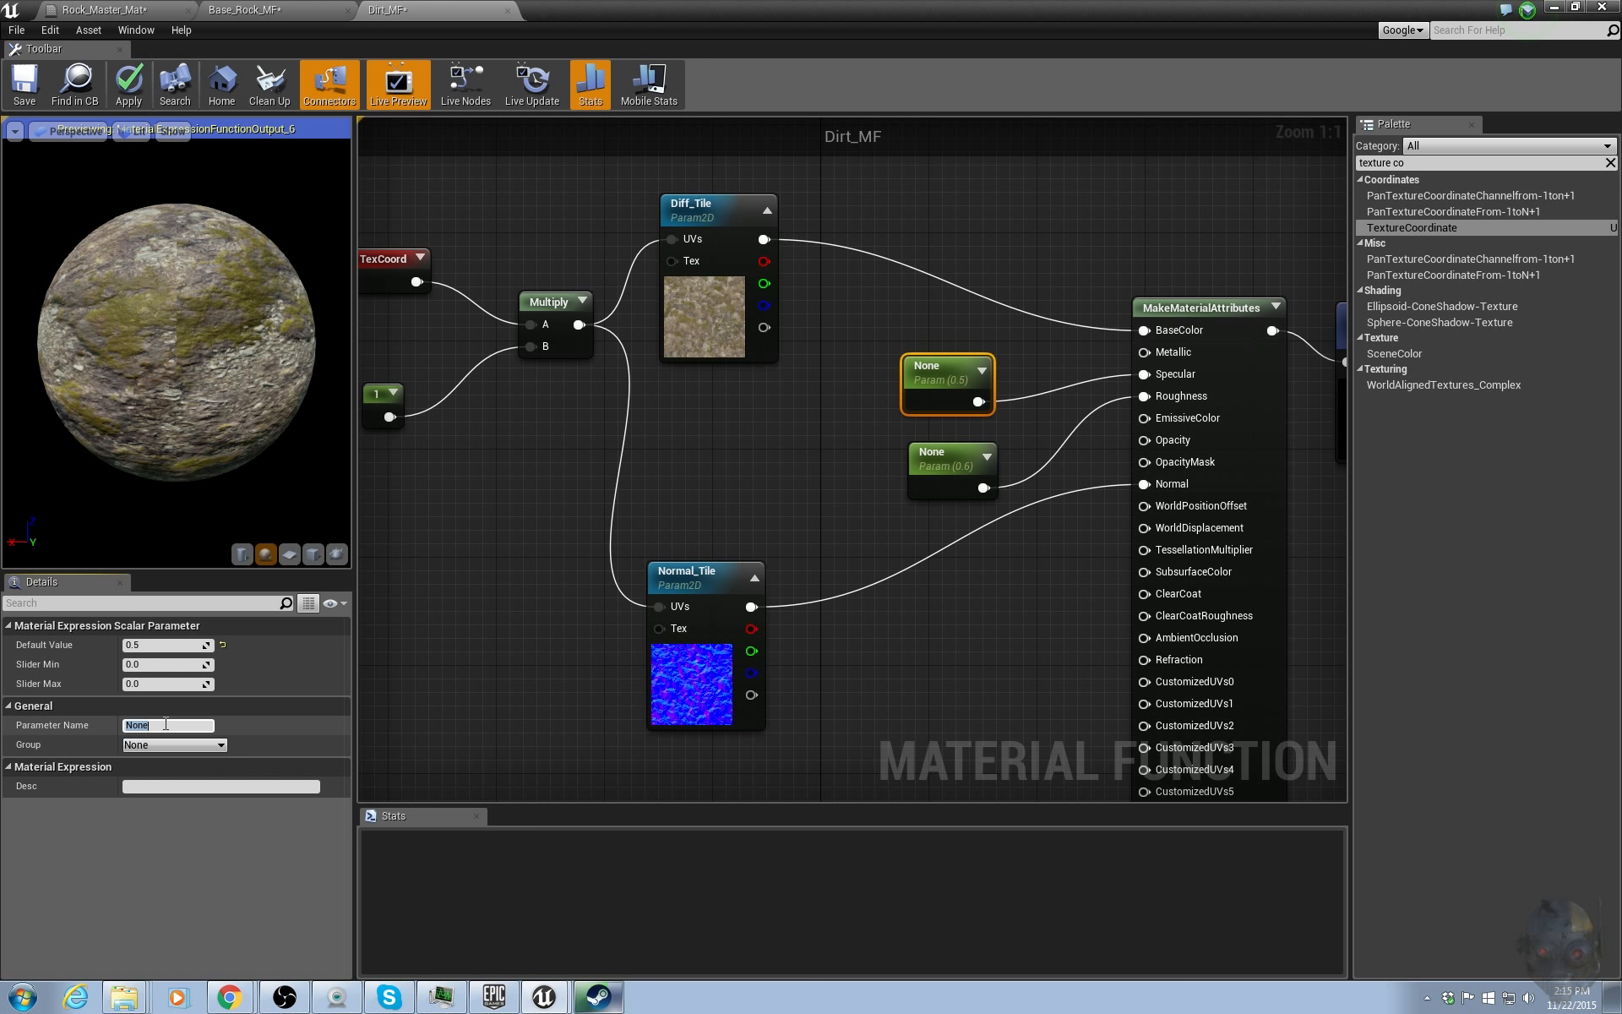
text(Spec)
key(Return)
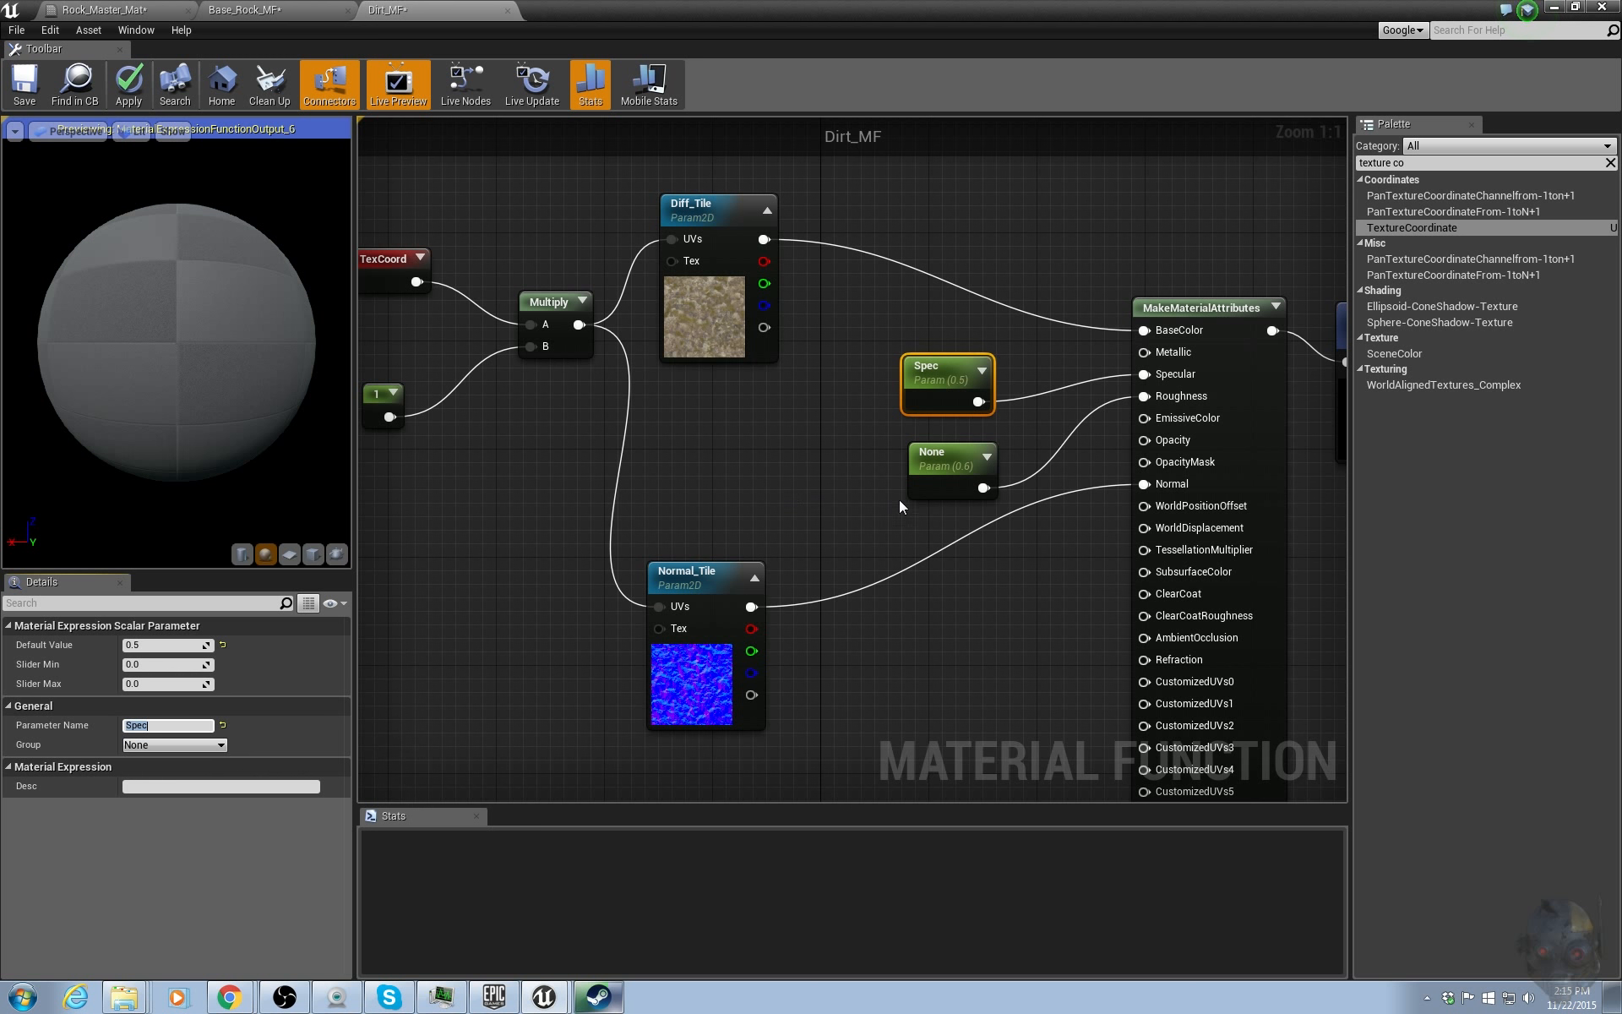
click(918, 462)
click(154, 725)
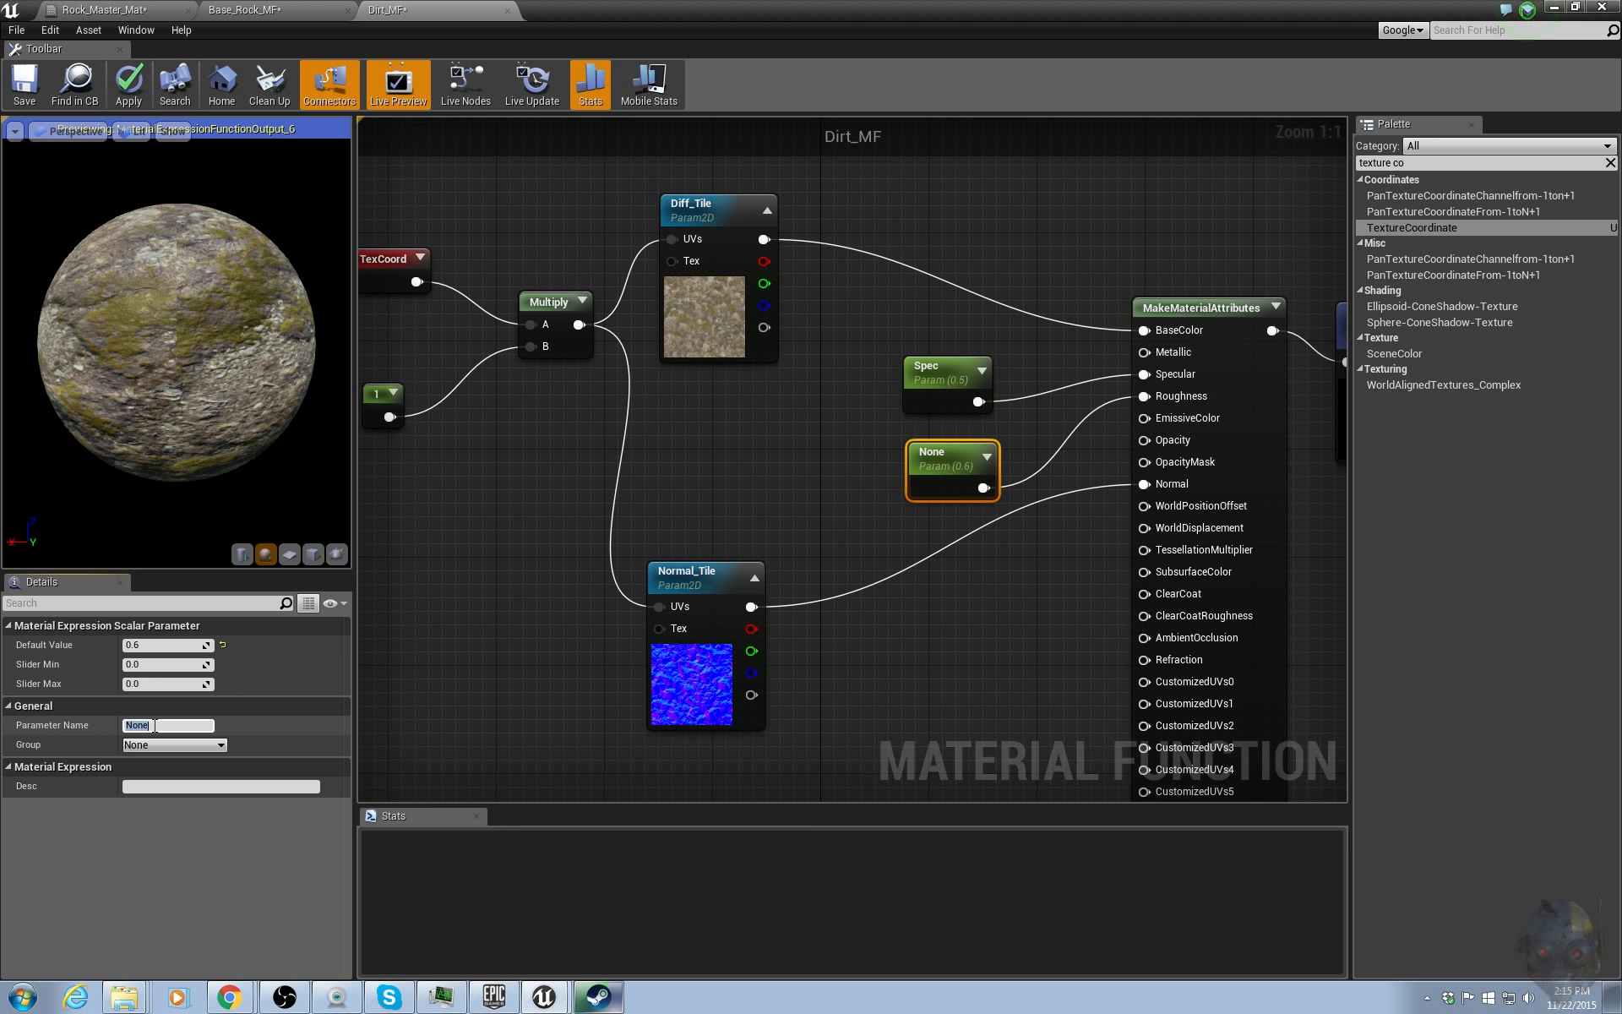
text(Rough)
key(Return)
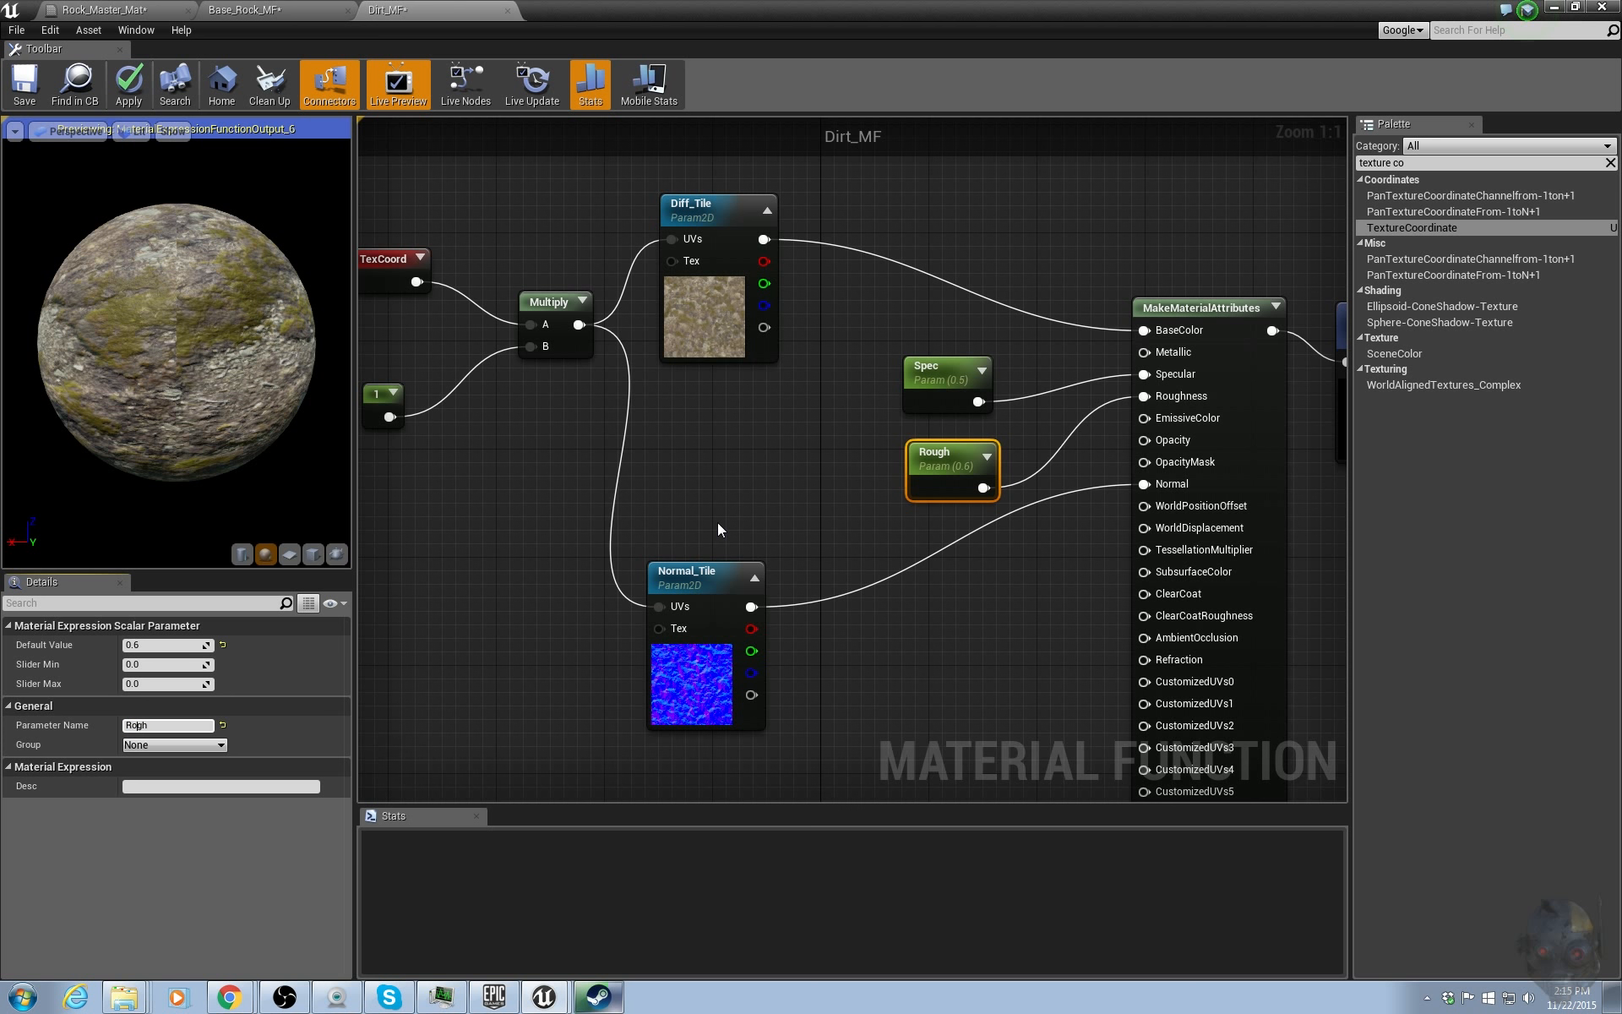
text(u)
key(Return)
drag(951, 464, 932, 460)
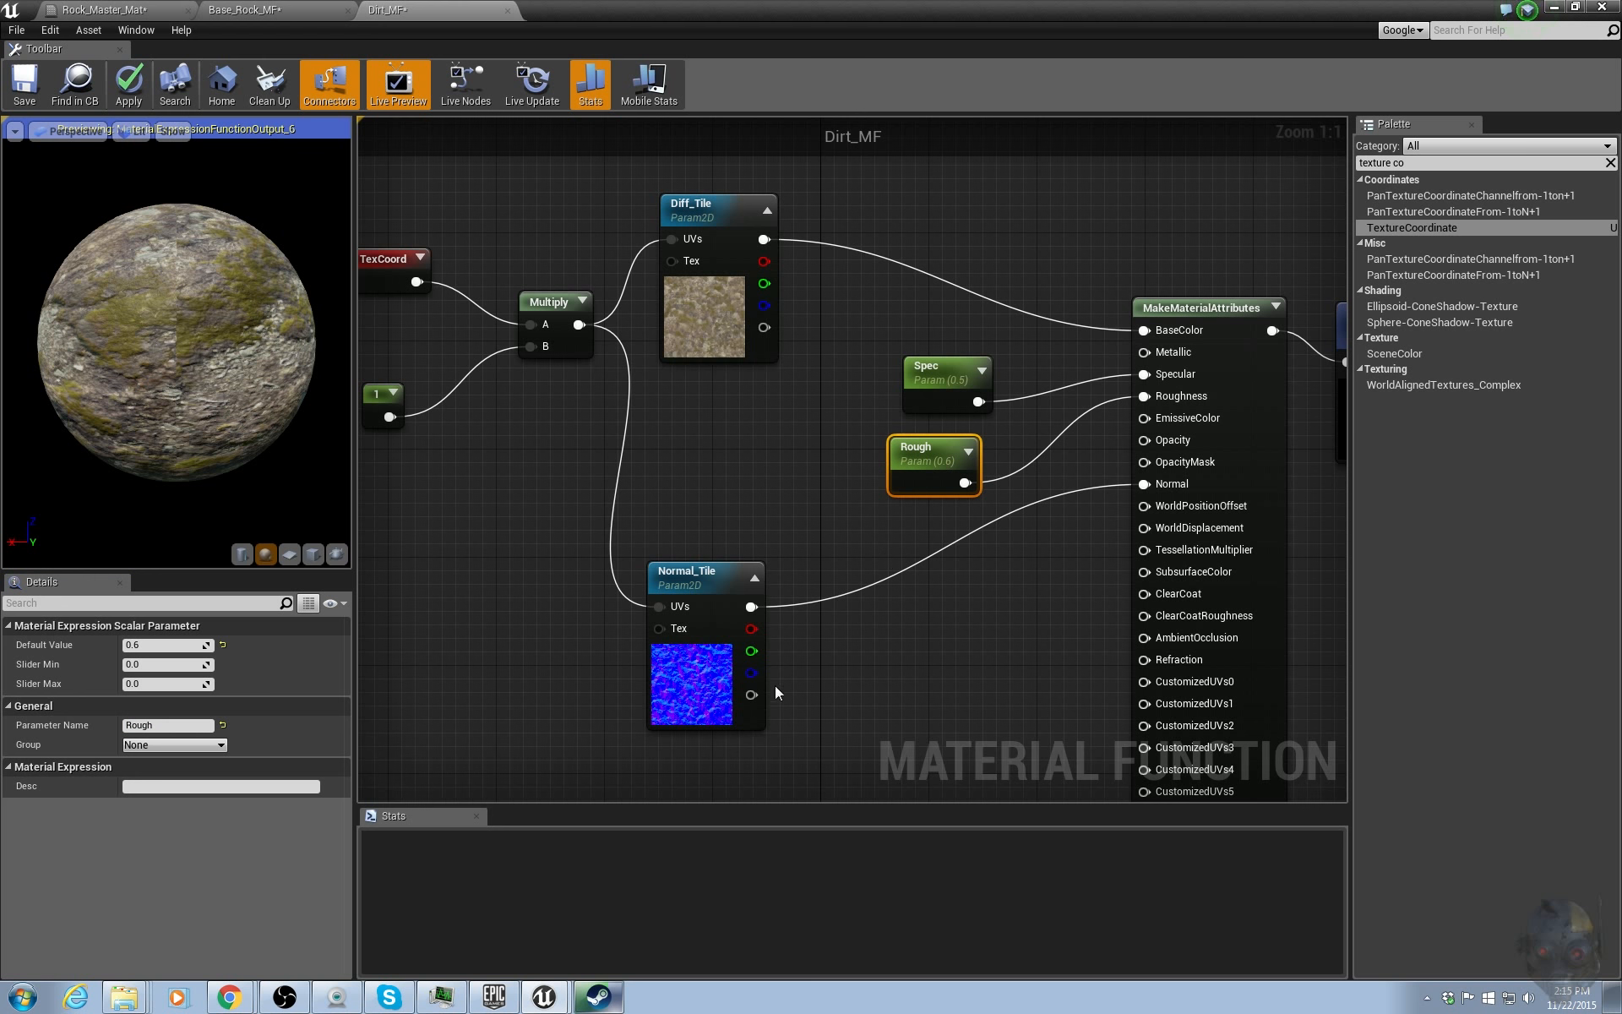
Convert the tiling constant into a scalar parameter named Dirt_Tile_Mult.
click(321, 8)
scroll(769, 332, up, 4)
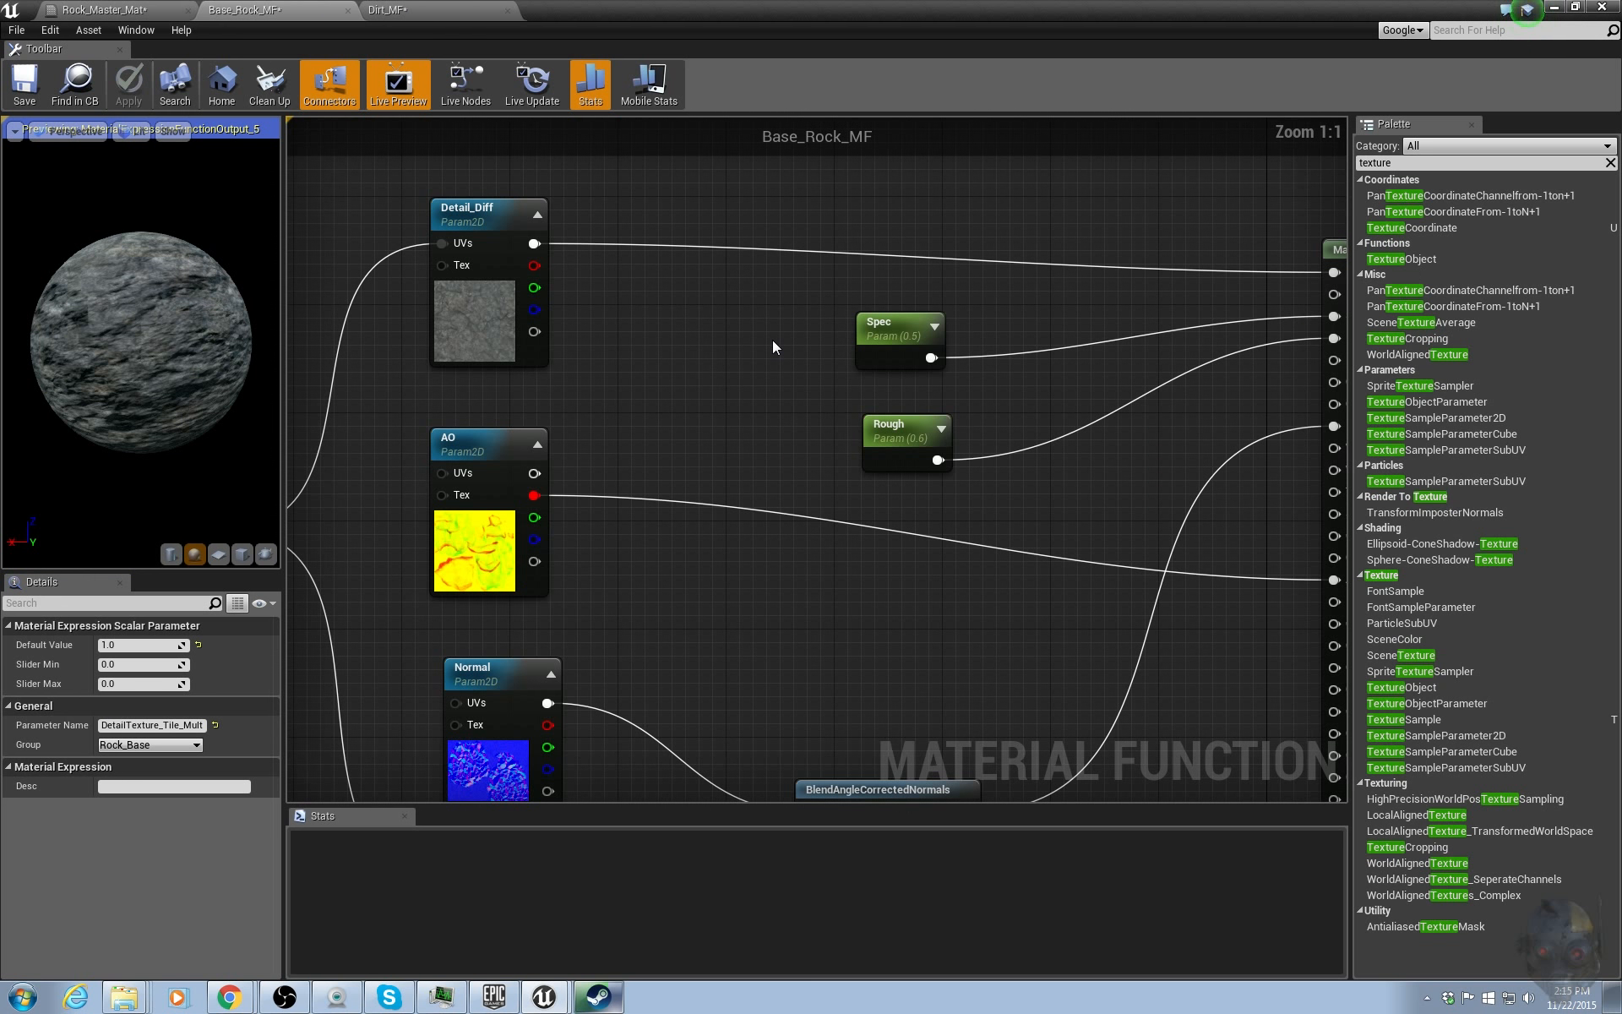
click(456, 8)
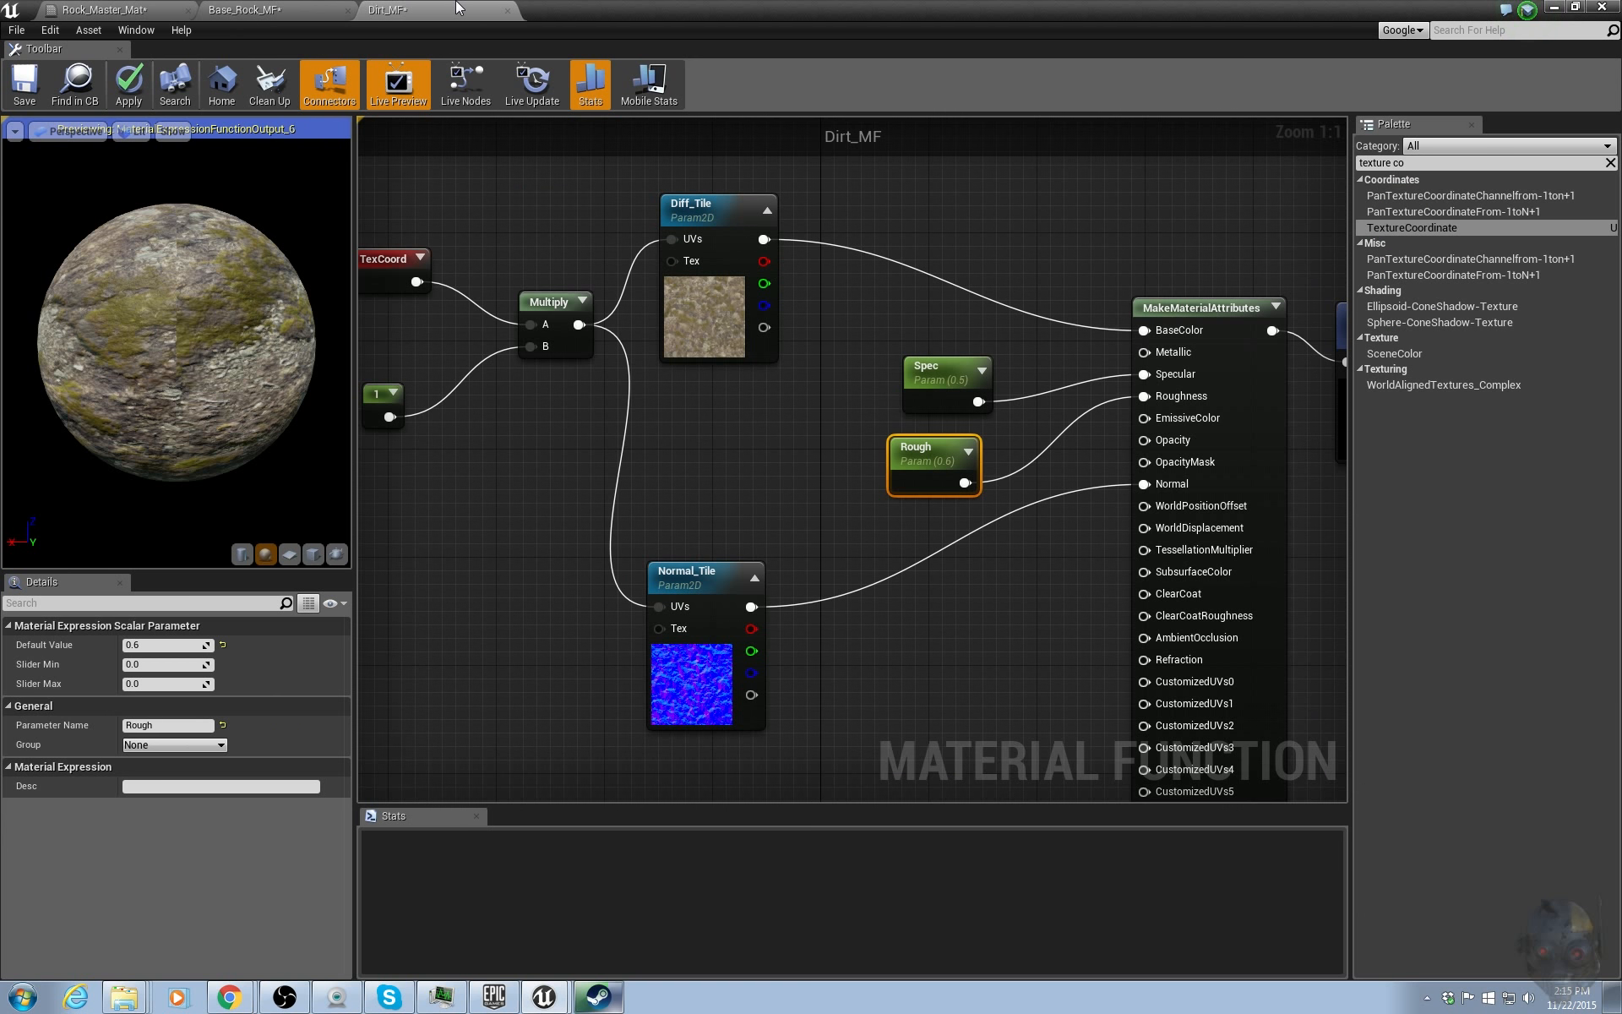
scroll(728, 429, down, 1)
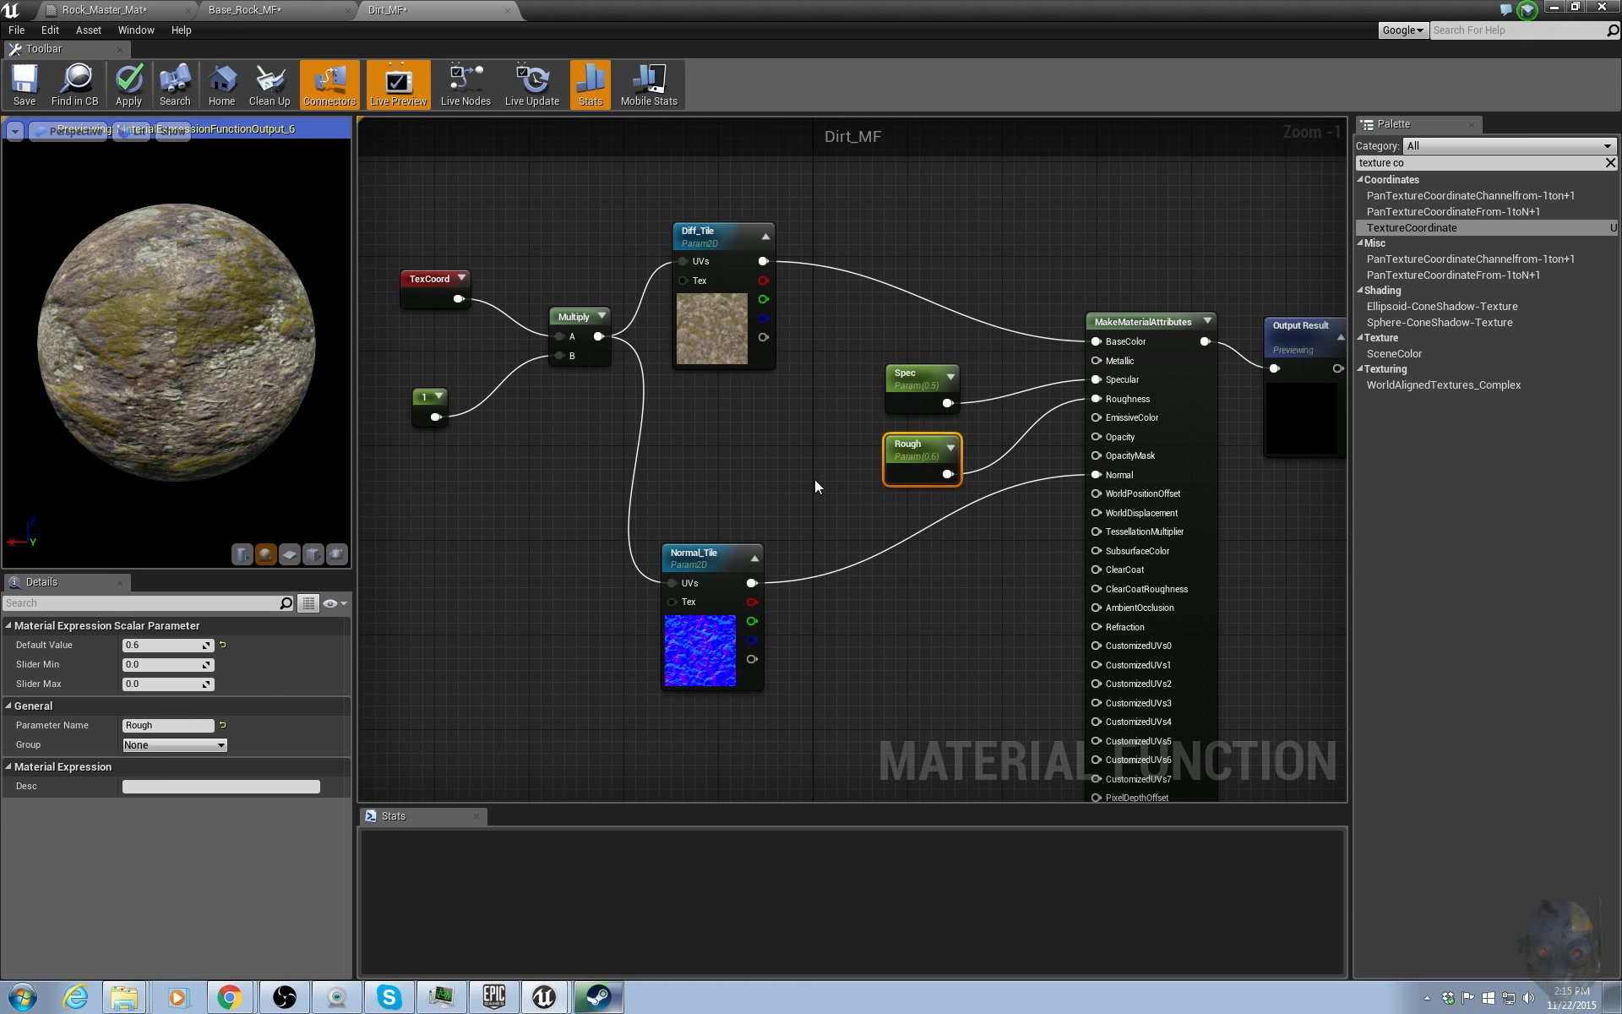
right_drag(813, 478, 906, 488)
click(589, 460)
click(516, 414)
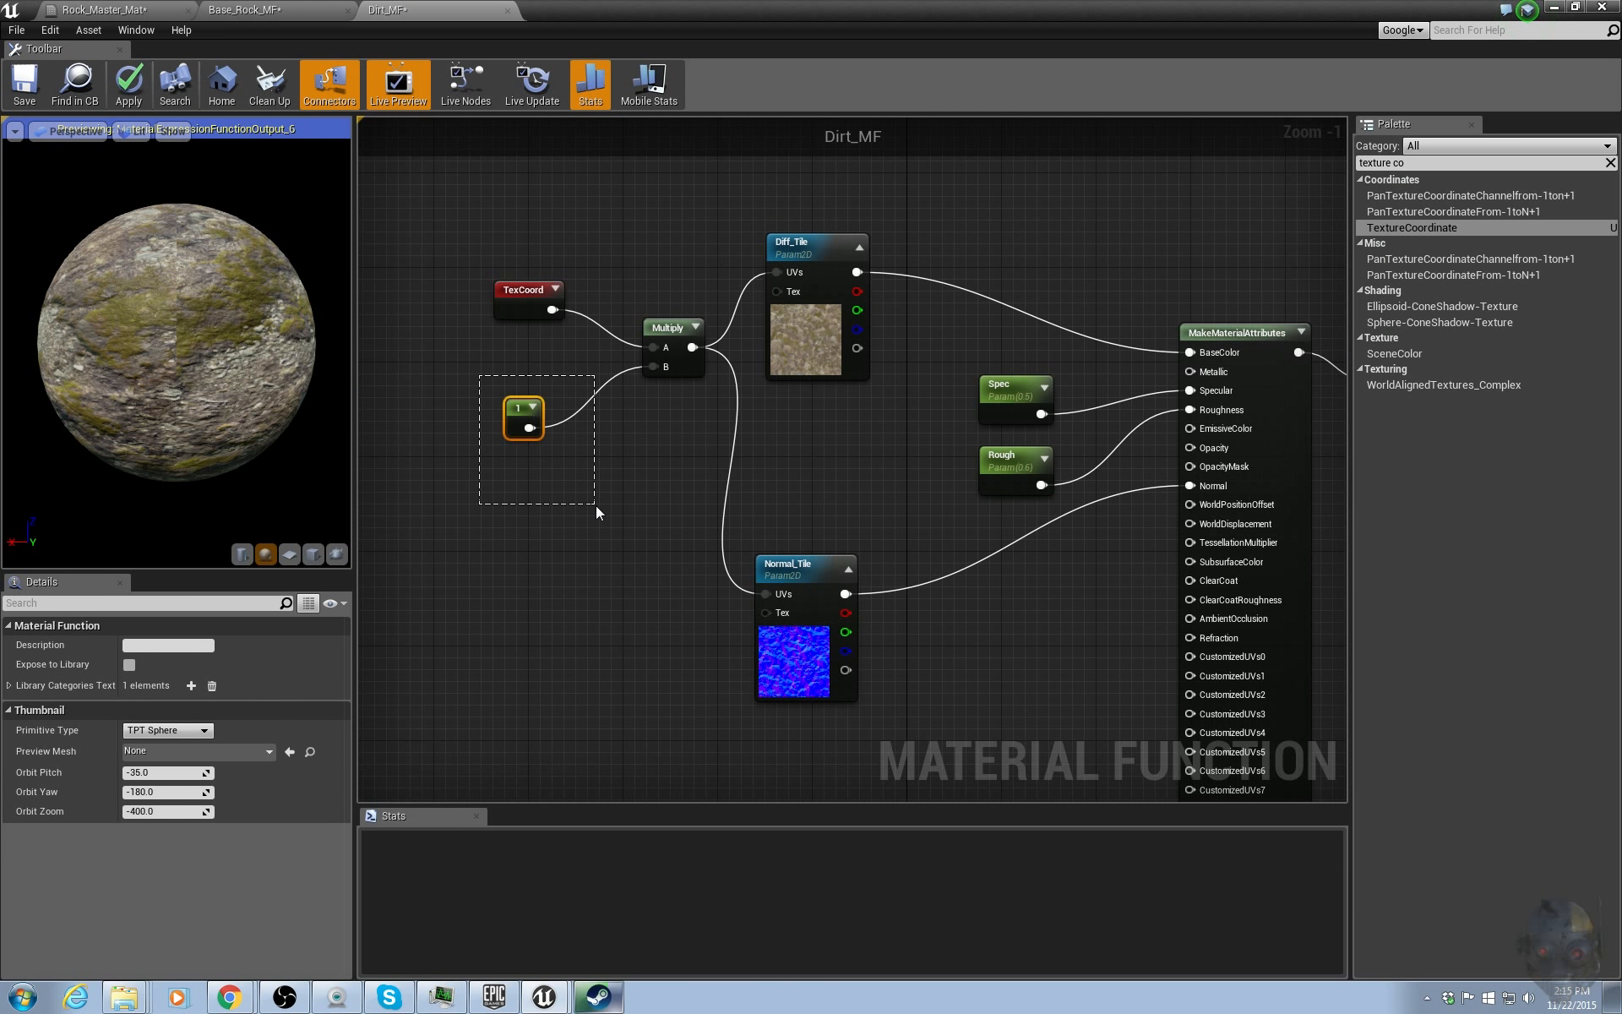
right_click(522, 414)
click(542, 425)
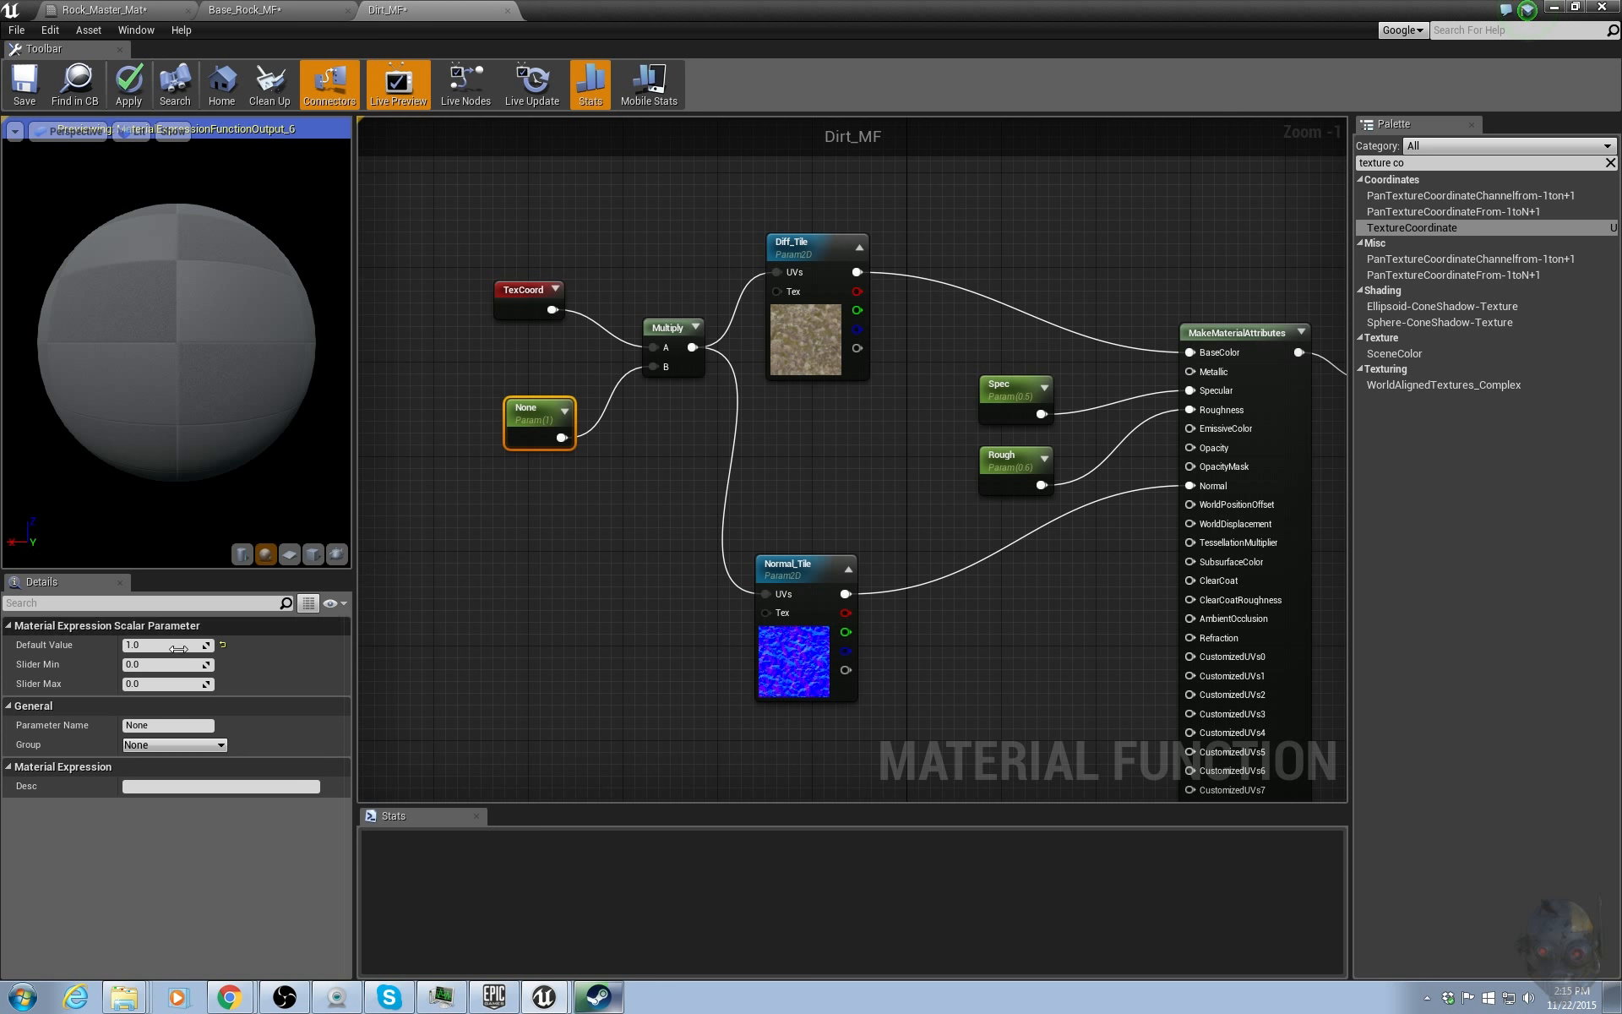
click(165, 724)
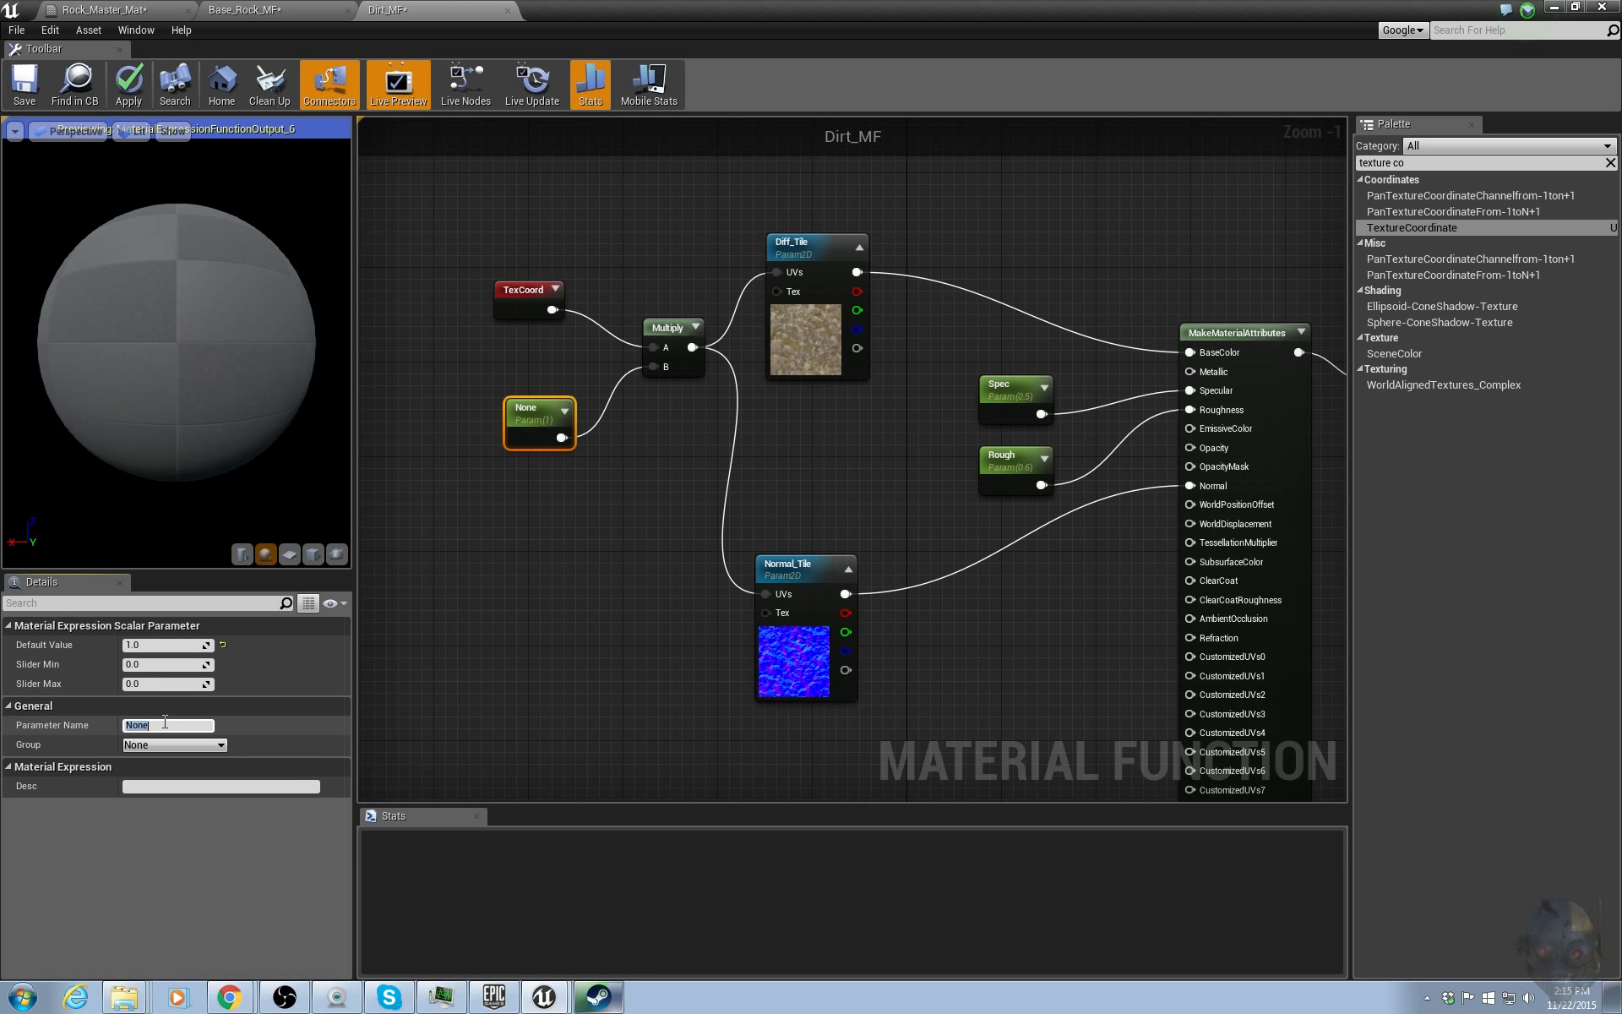
text(Dirt_Tile)
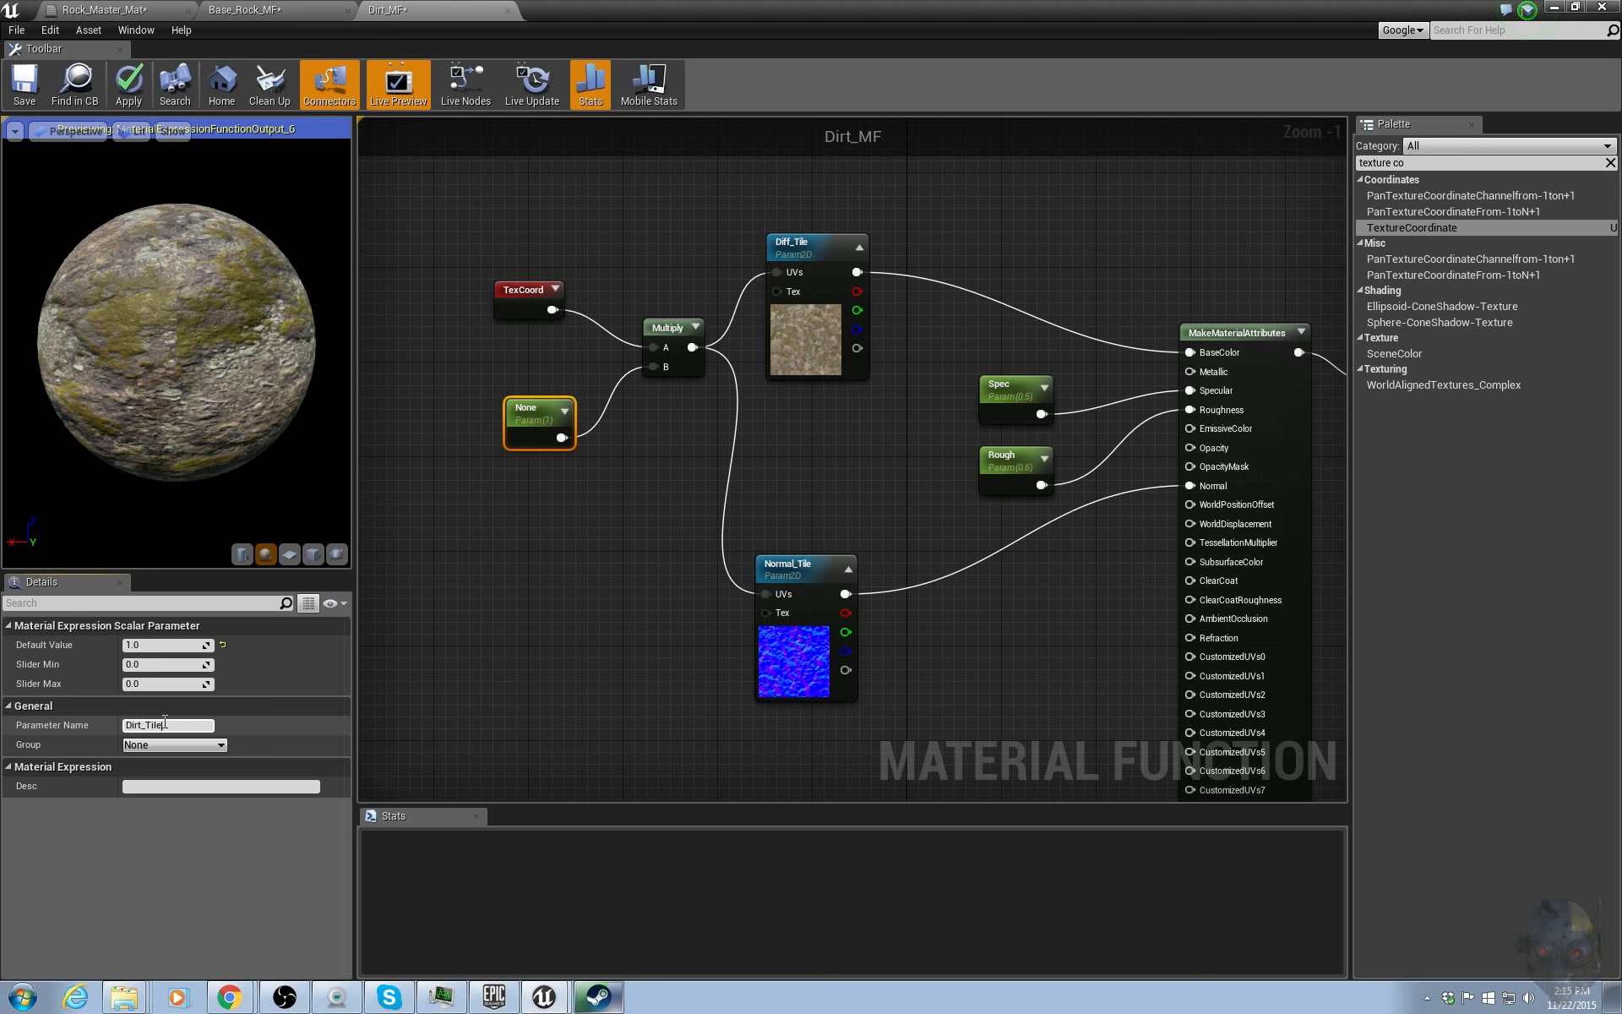
text(_Mult)
key(Return)
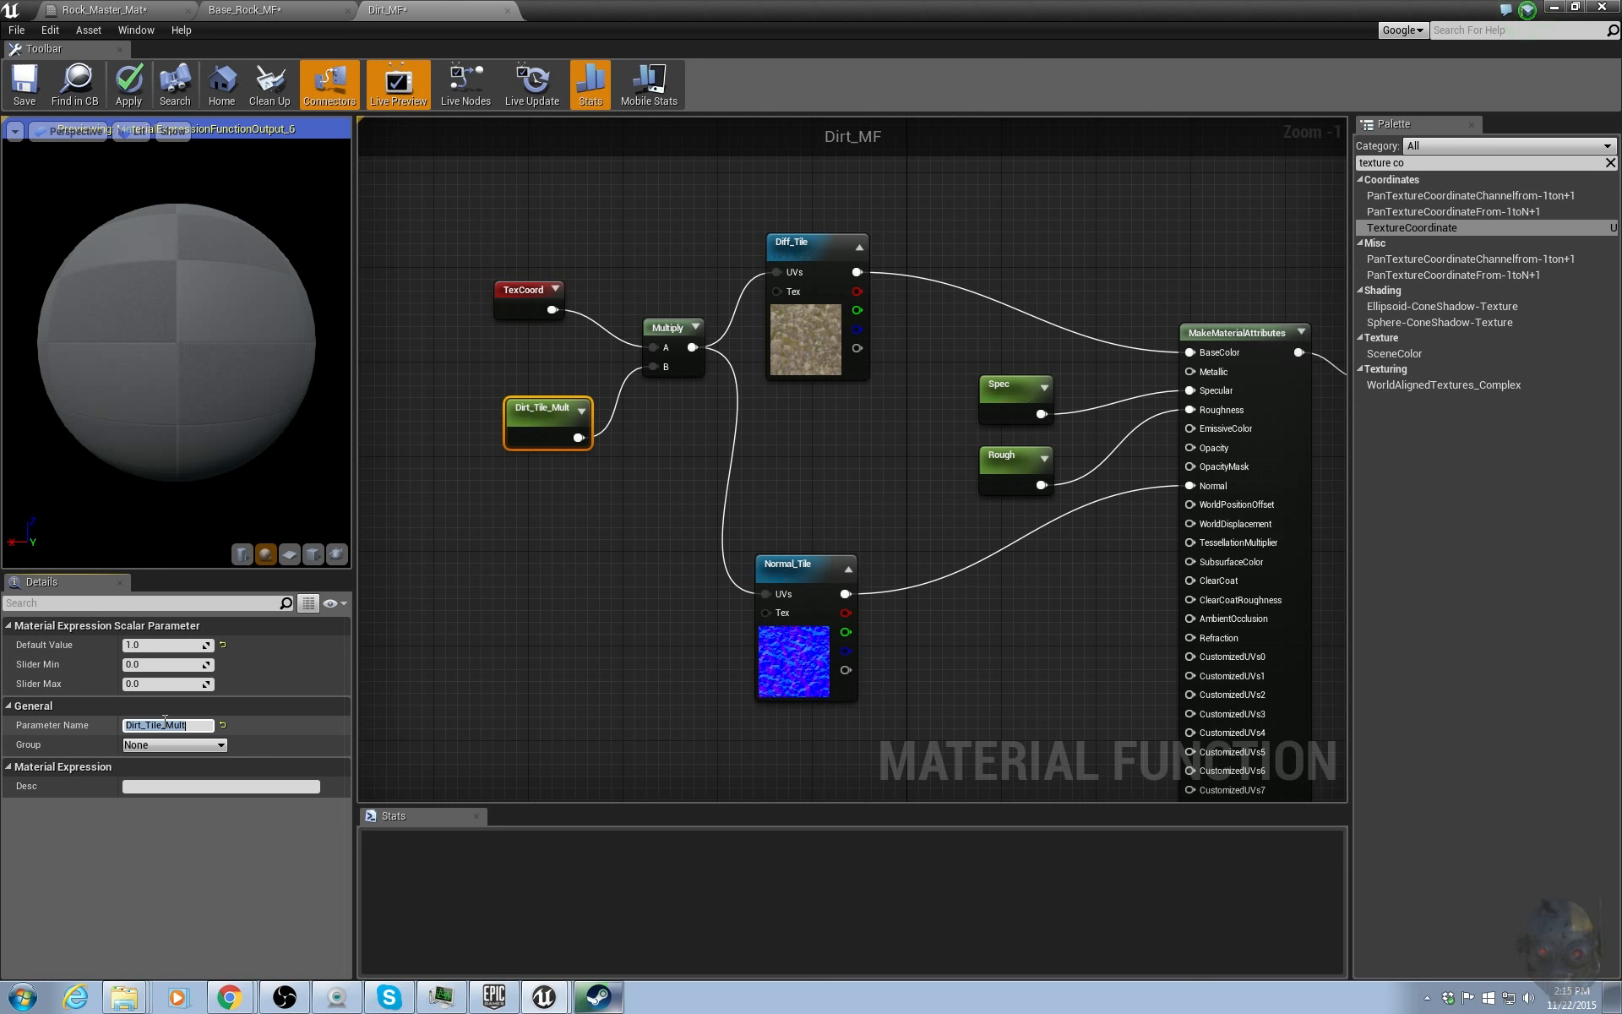
Put the Spec and Rough parameters into a new parameter group named Dirt.
right_drag(1028, 517, 975, 521)
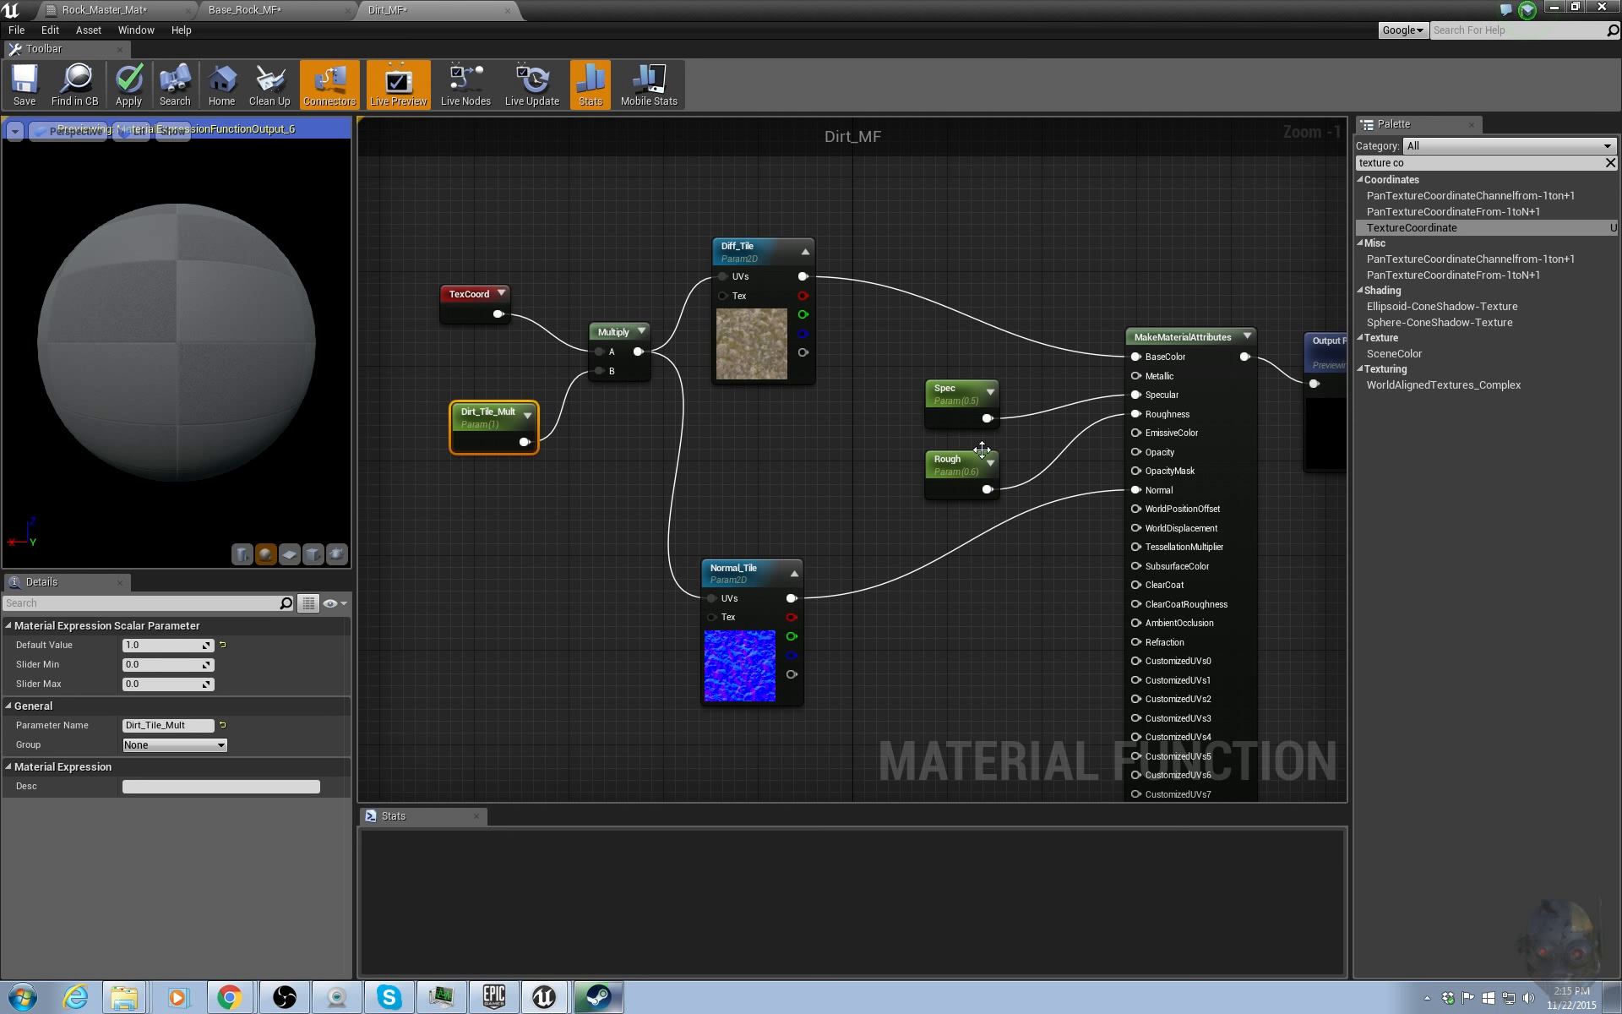
drag(913, 315, 938, 546)
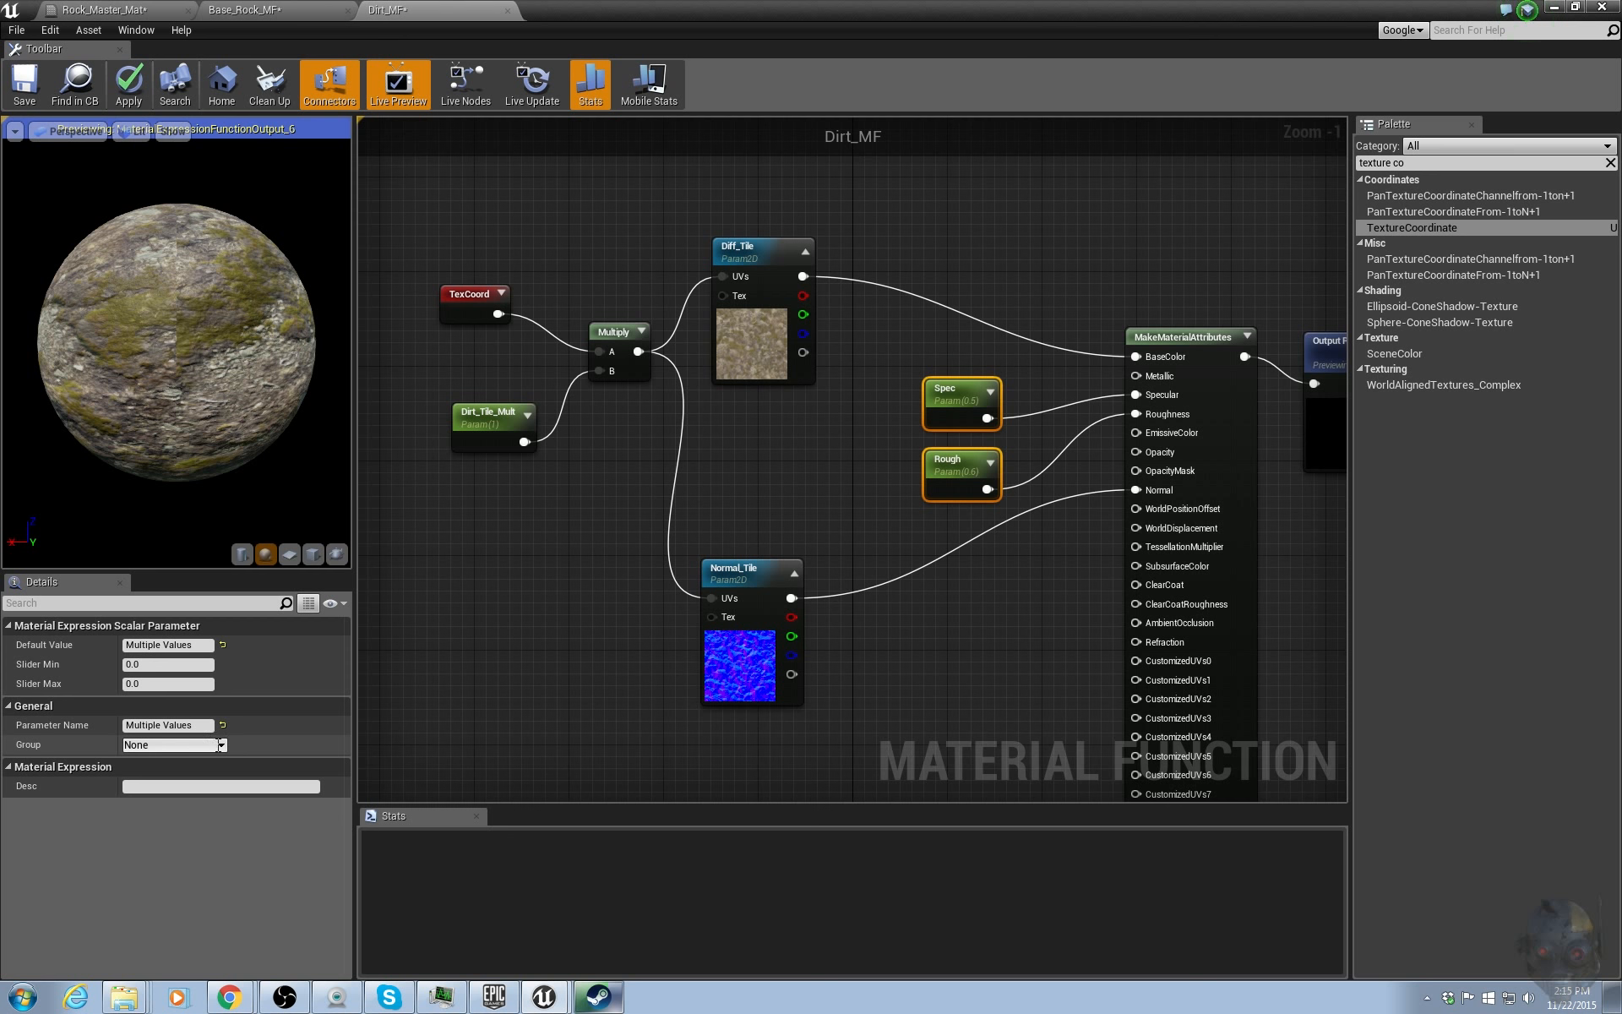
click(195, 747)
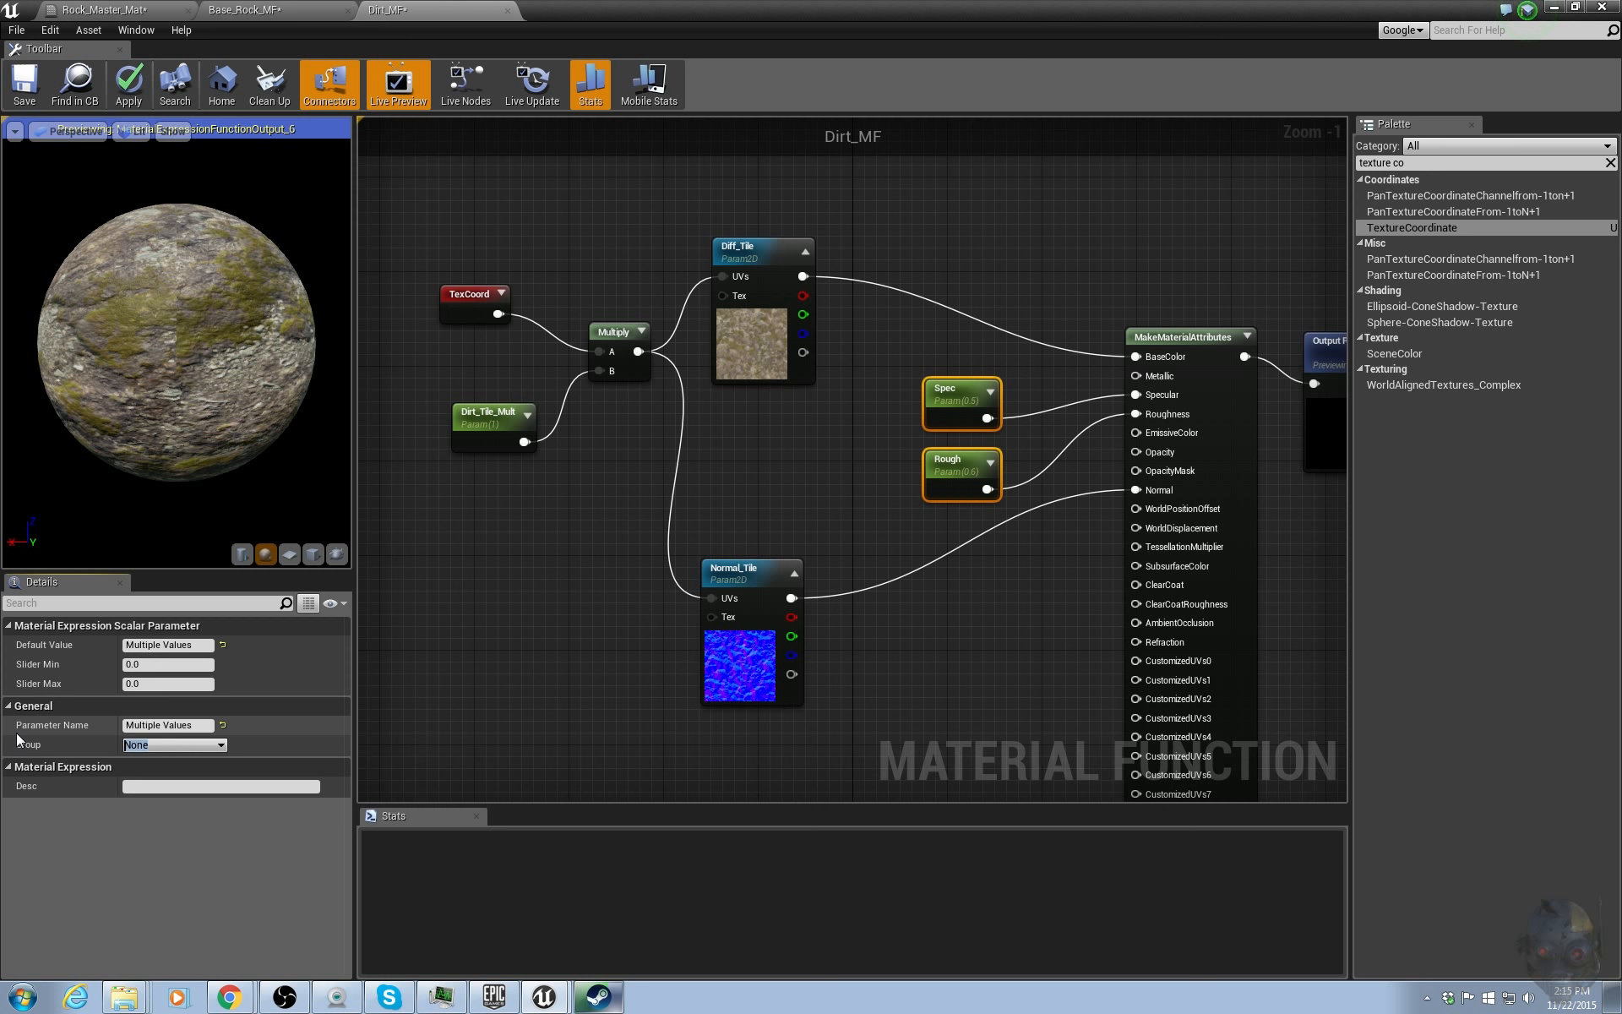
text(Dirt)
key(Return)
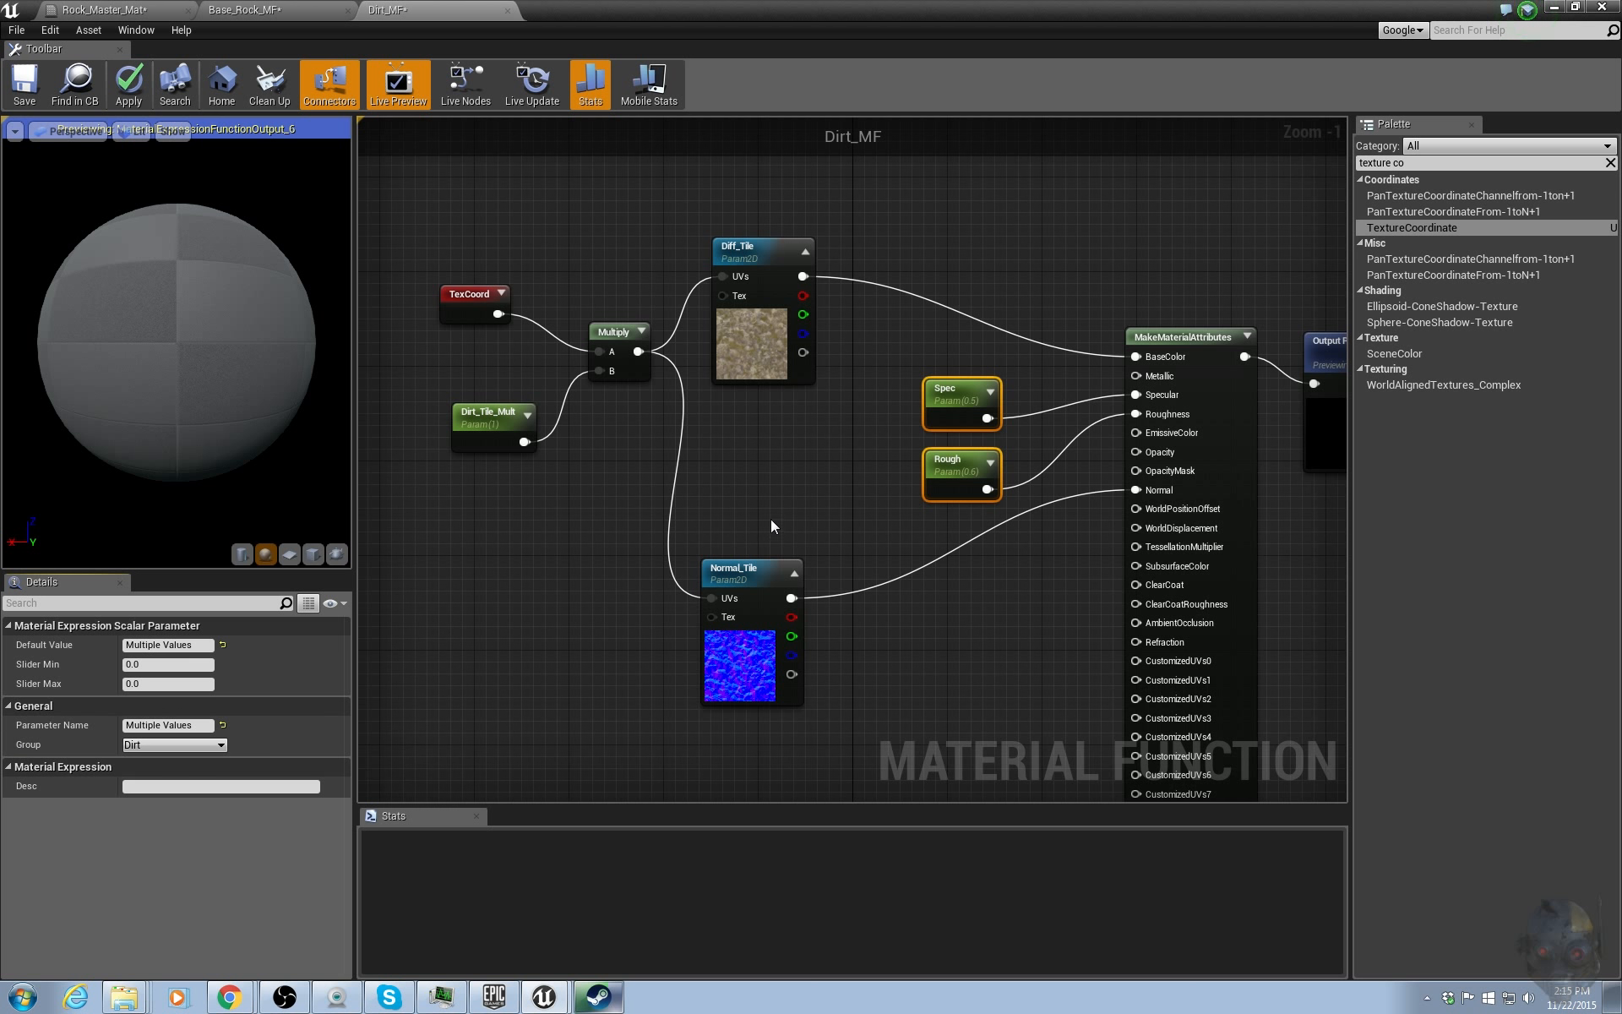
Assign the Diff_Tile and Normal_Tile texture parameters to the Dirt group.
drag(728, 194, 811, 642)
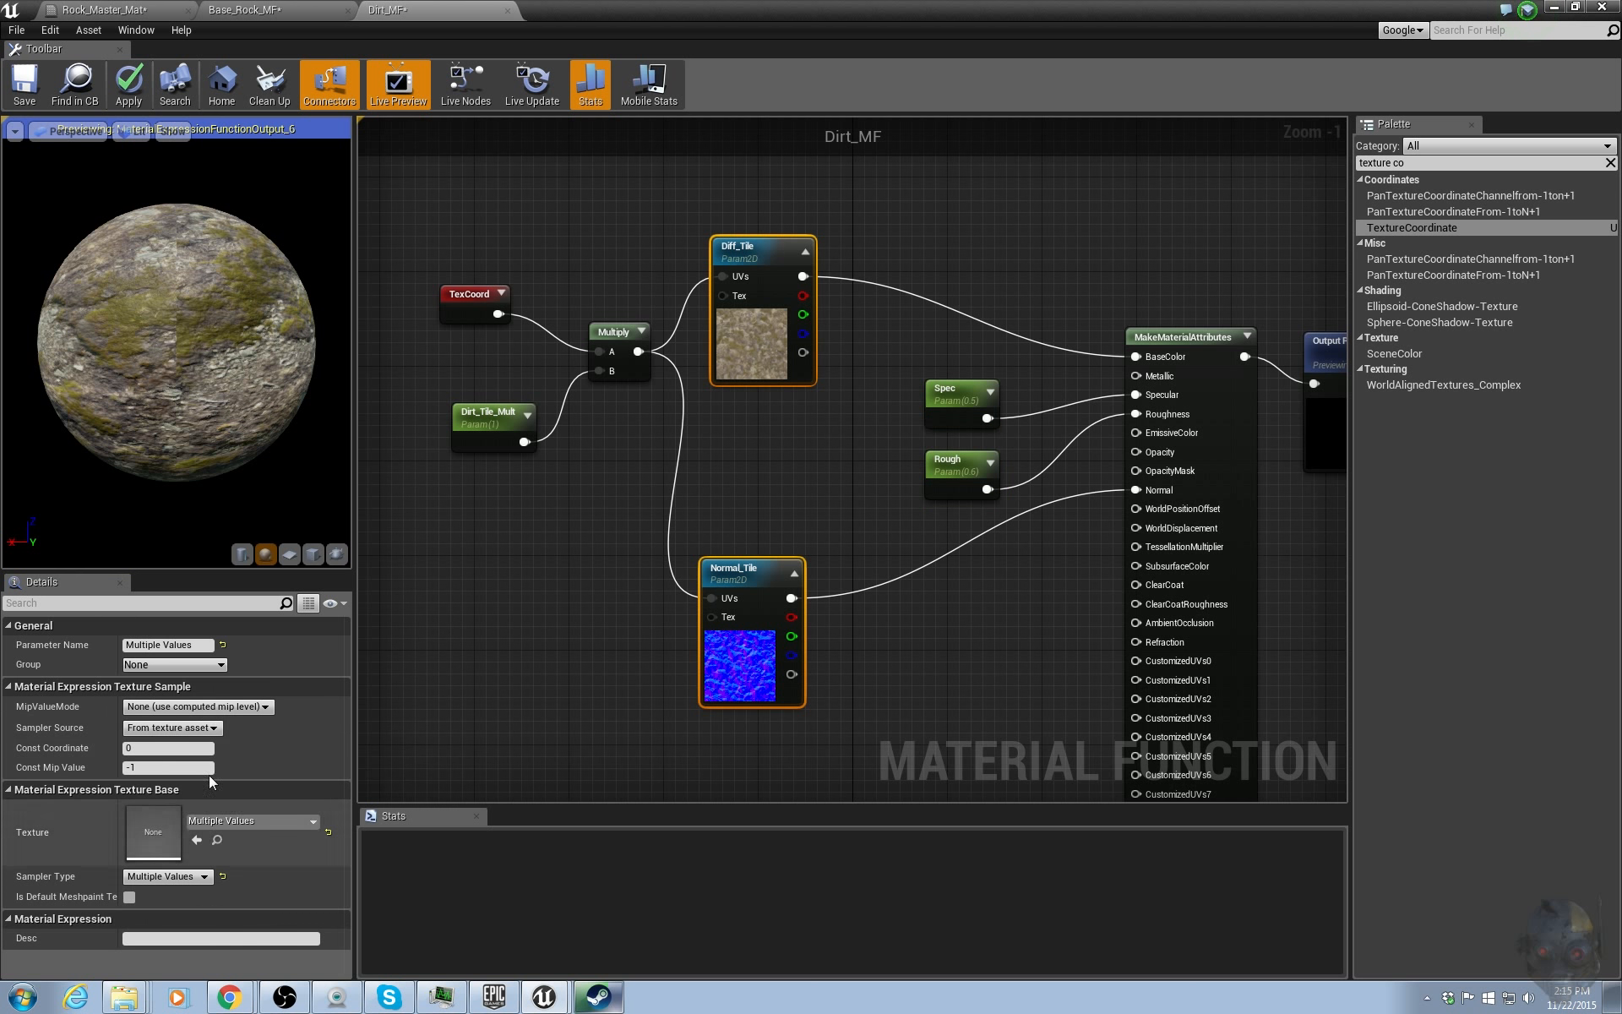
click(220, 665)
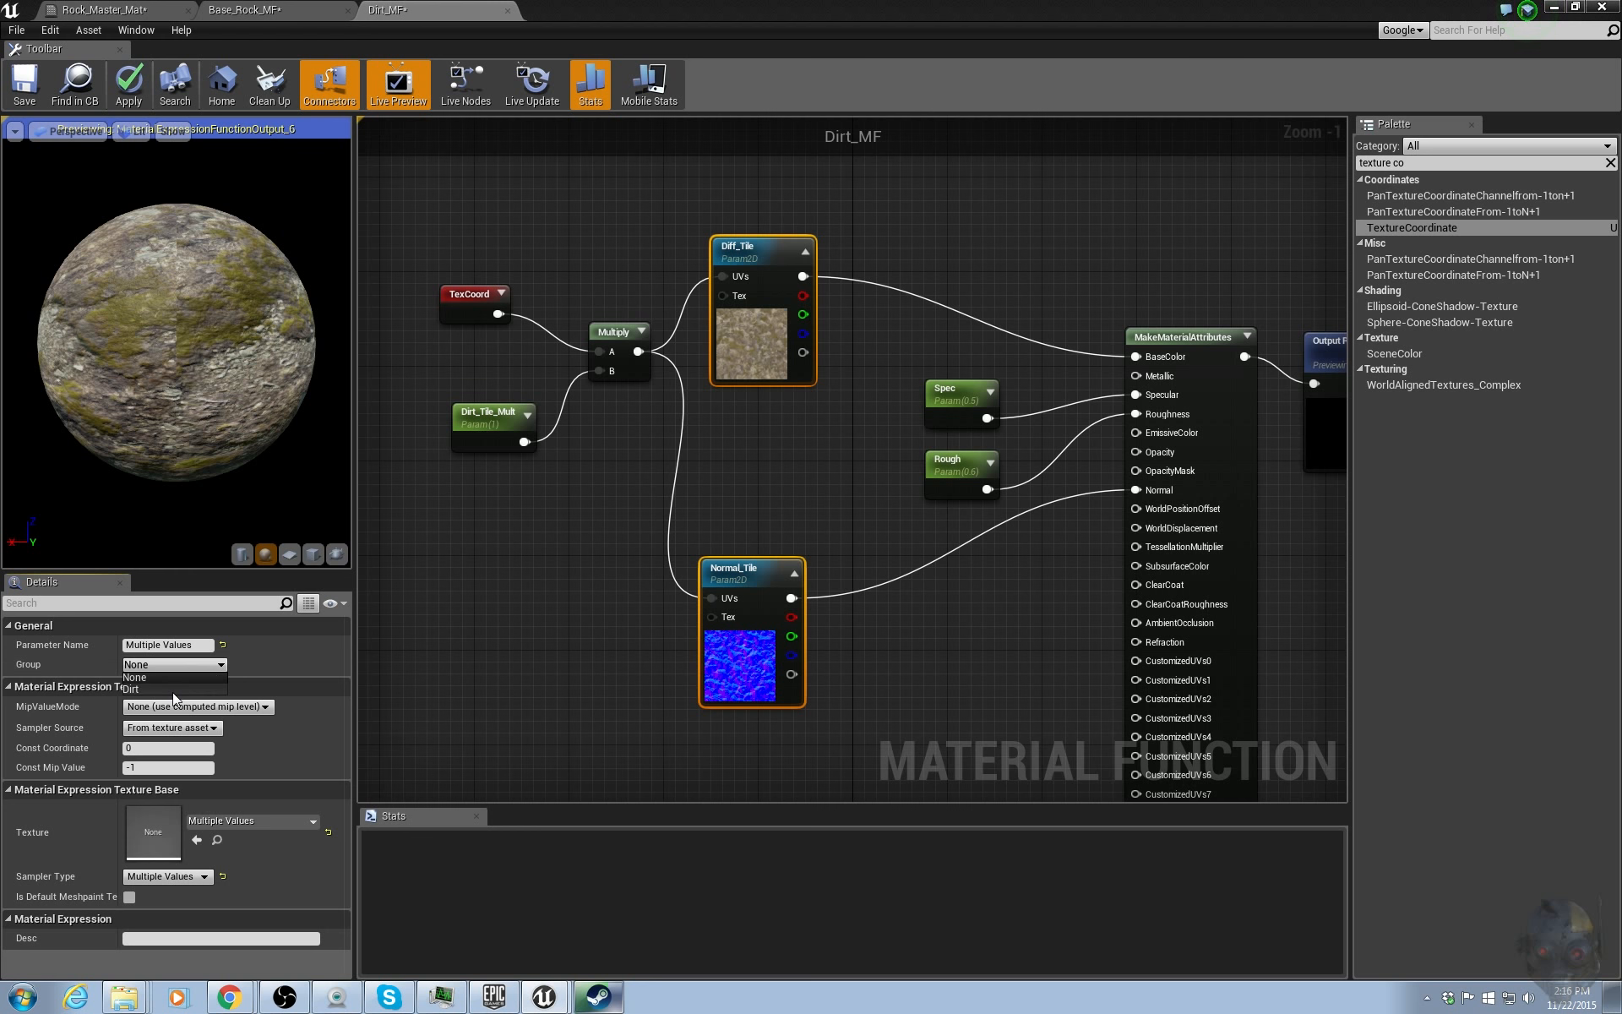
click(166, 689)
Assign Dirt_Tile_Mult to the Dirt group and apply the Dirt_MF changes.
click(485, 415)
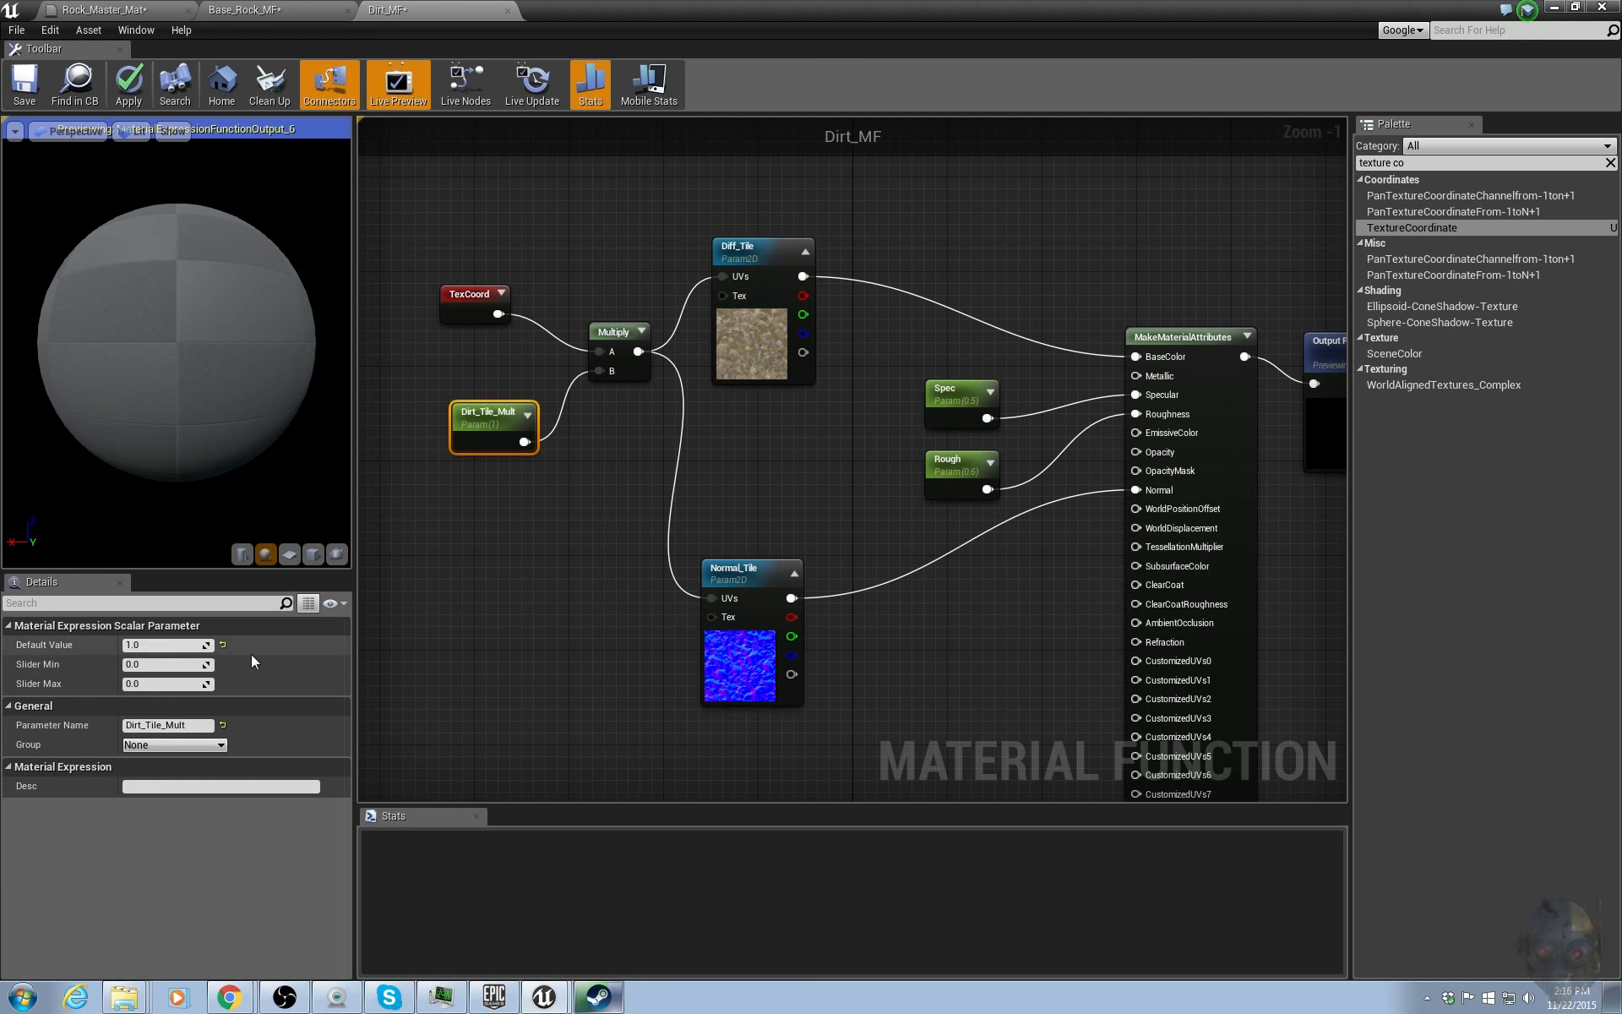
click(219, 744)
click(152, 768)
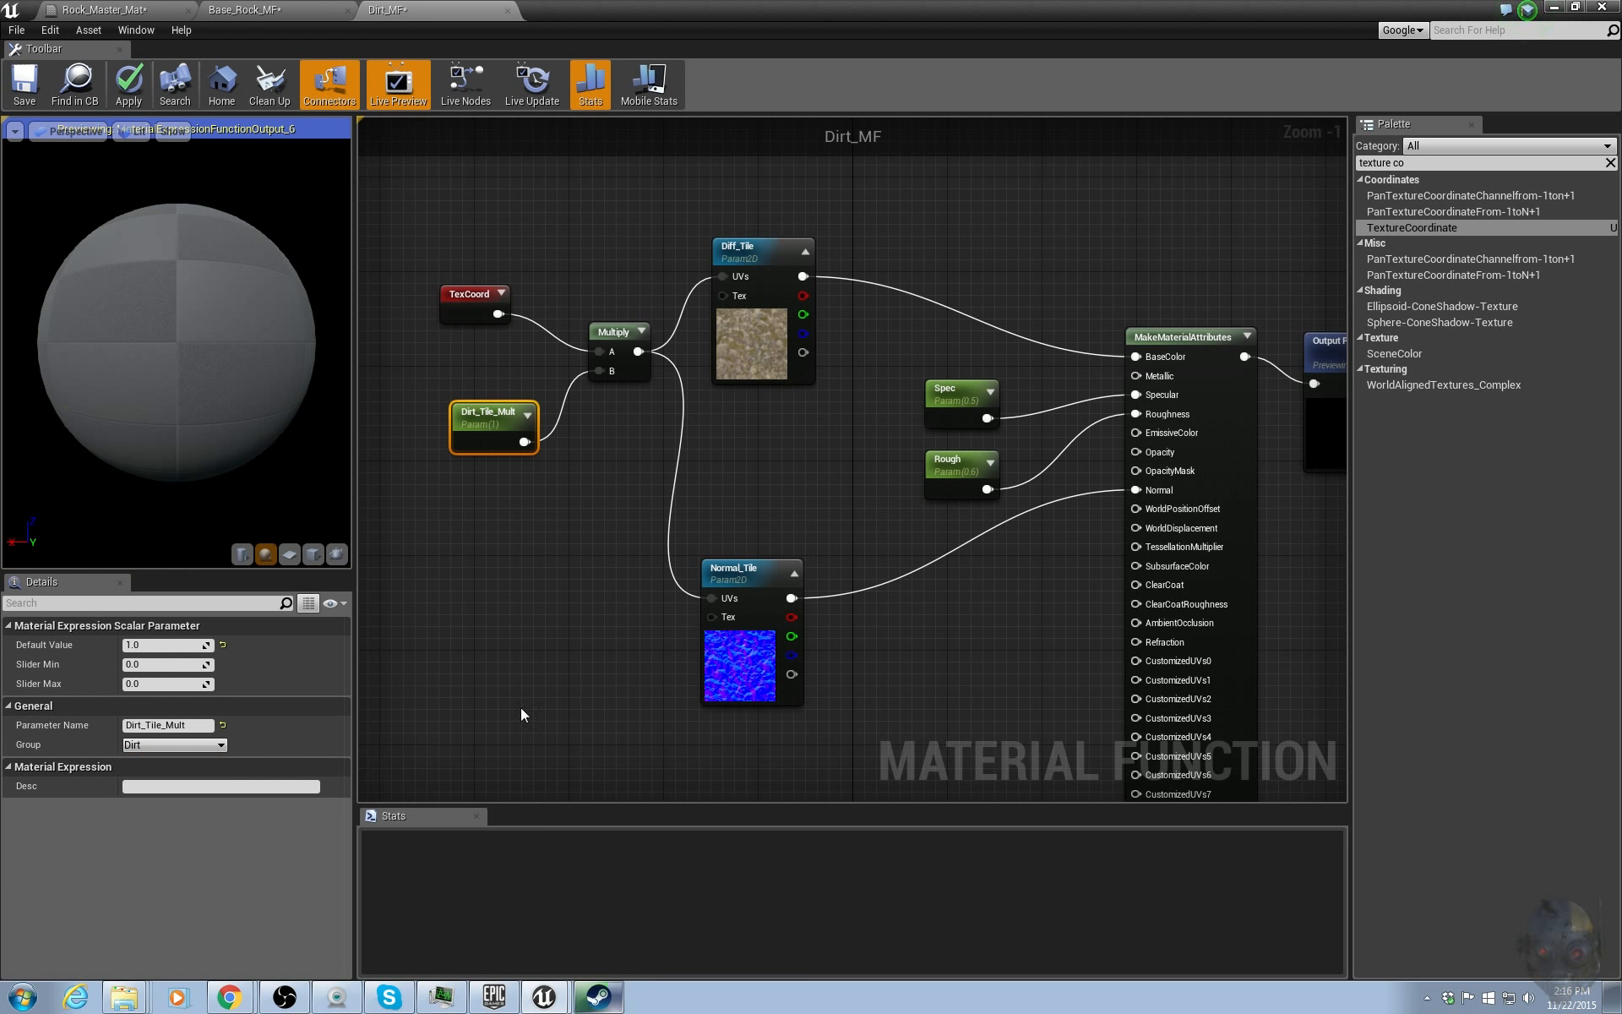
click(444, 372)
click(129, 88)
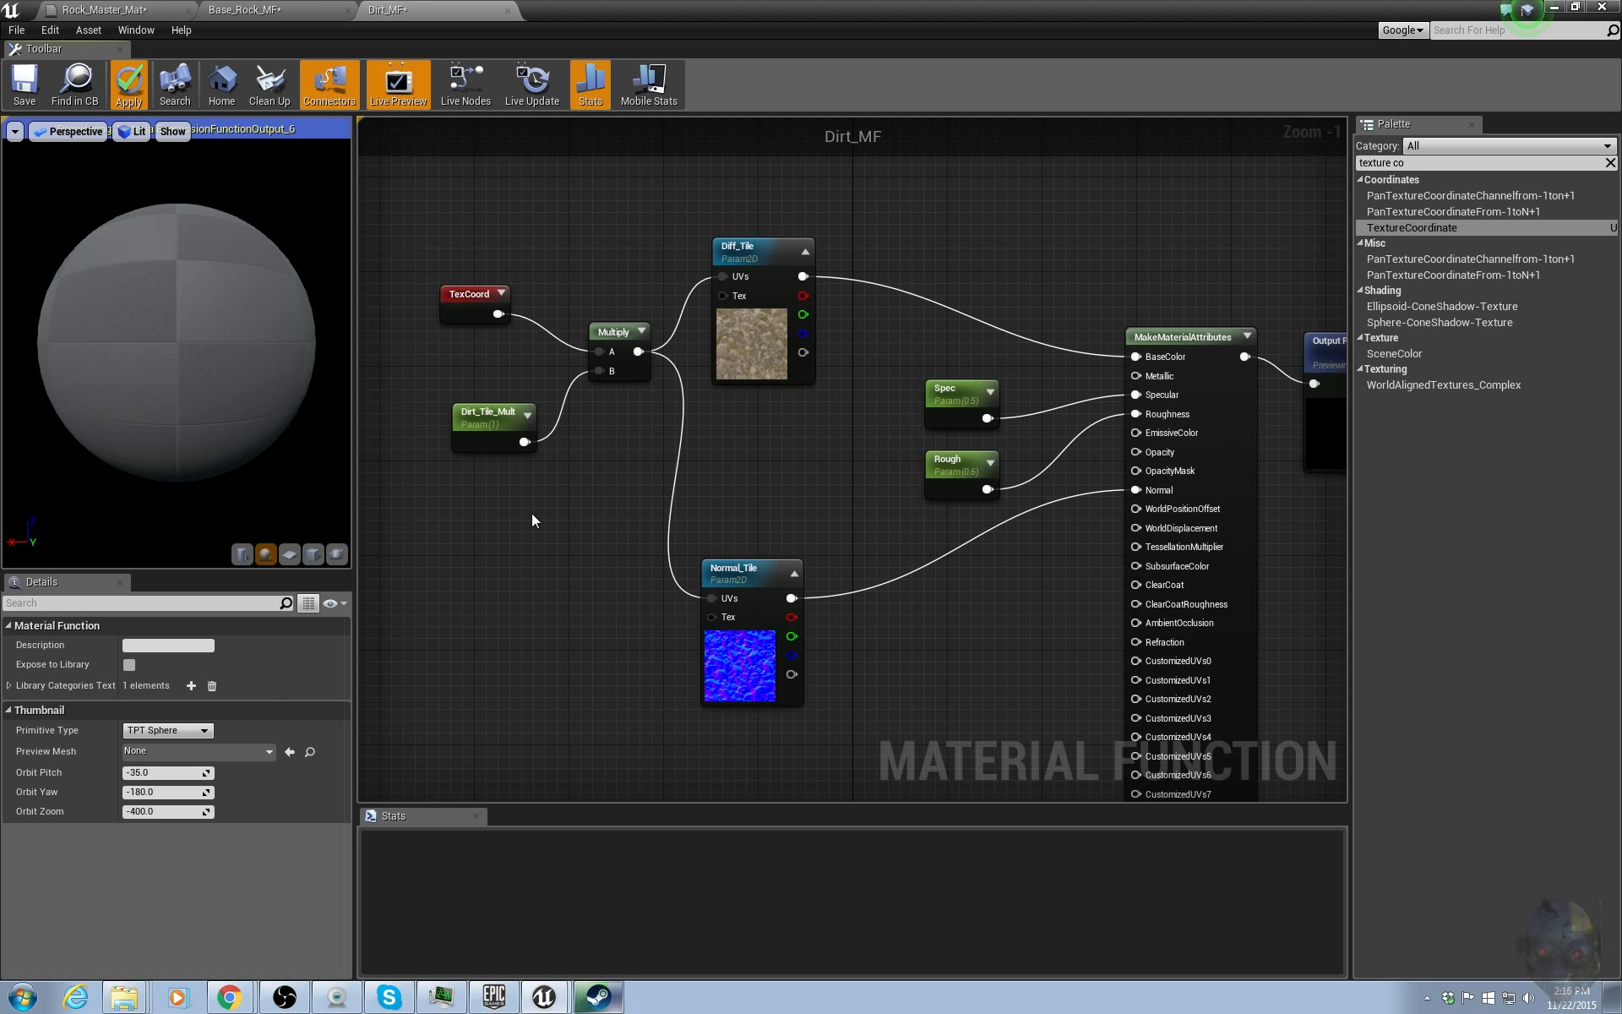
Open the Rock_Master_Mat material from the MasterMaterial_Pipeline folder in the material editor.
right_drag(978, 566, 829, 546)
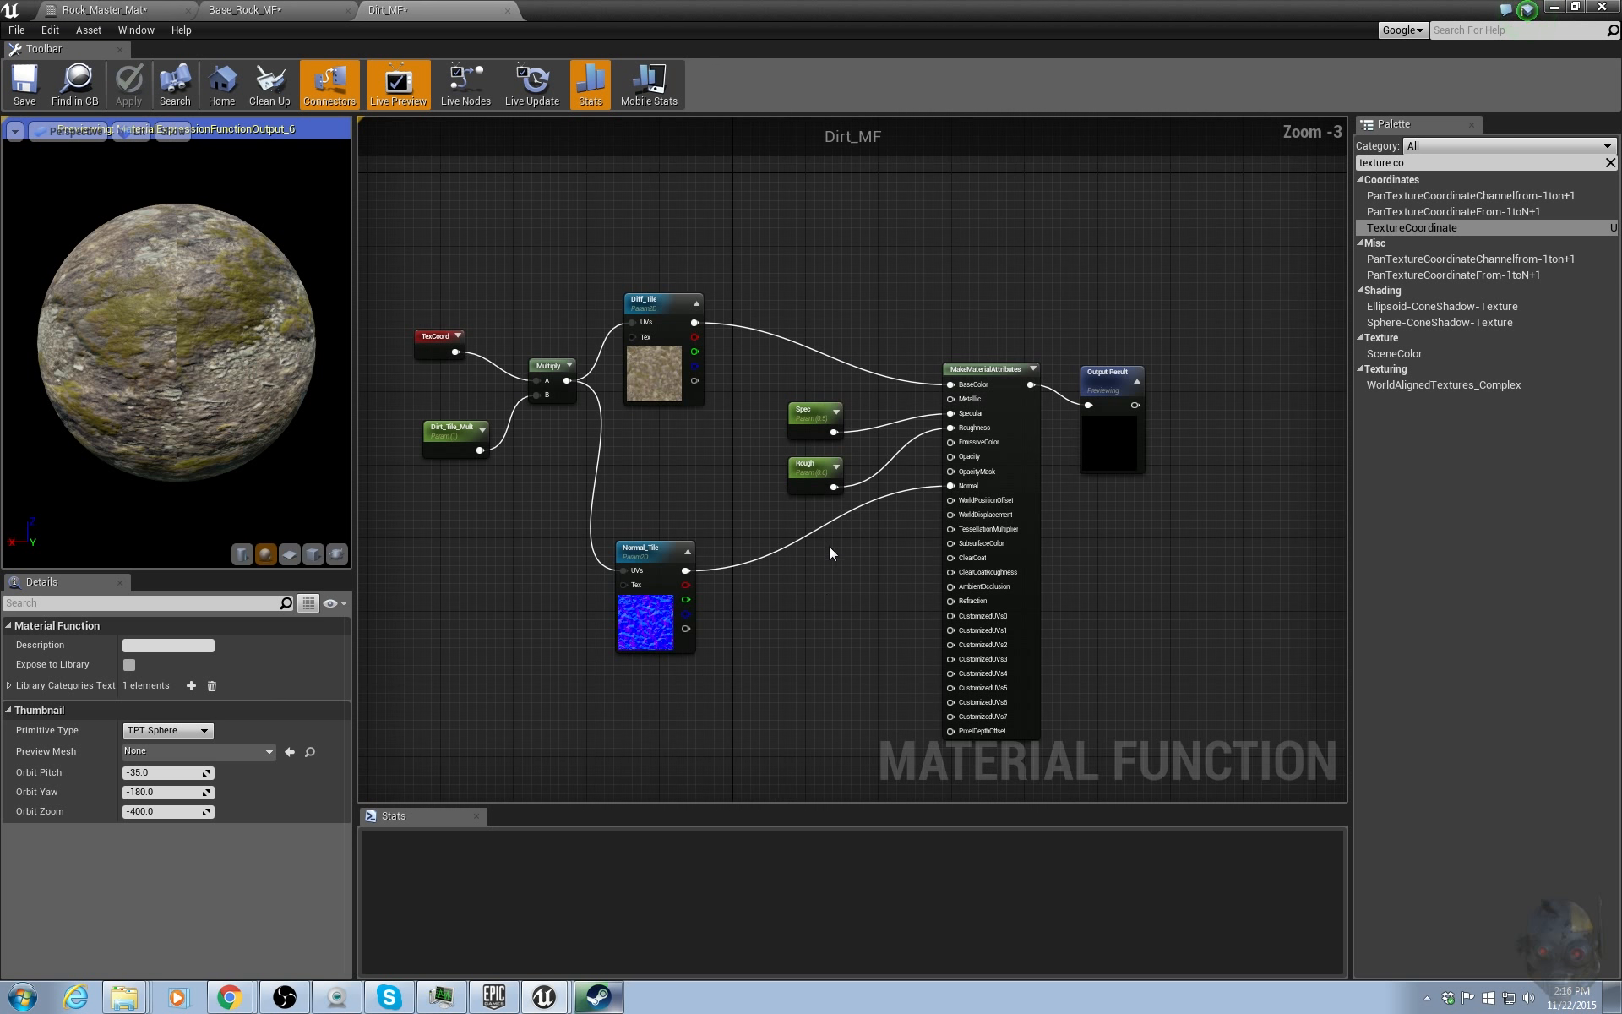
scroll(875, 568, down, 1)
click(274, 9)
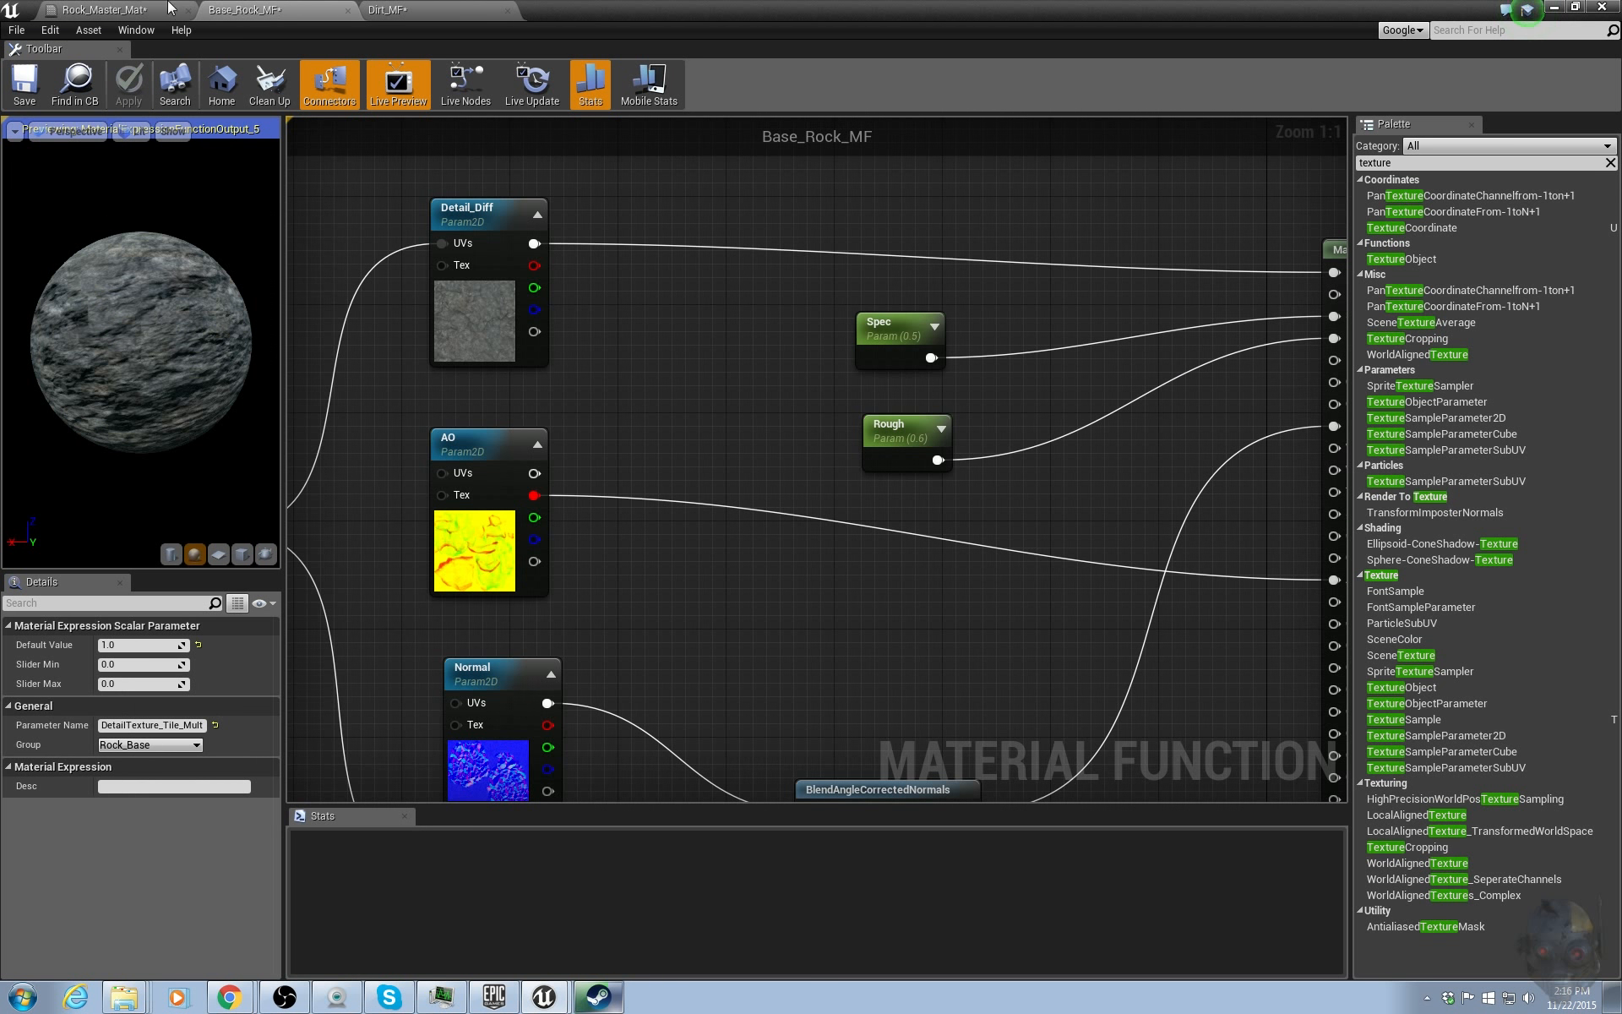
drag(662, 7, 1621, 136)
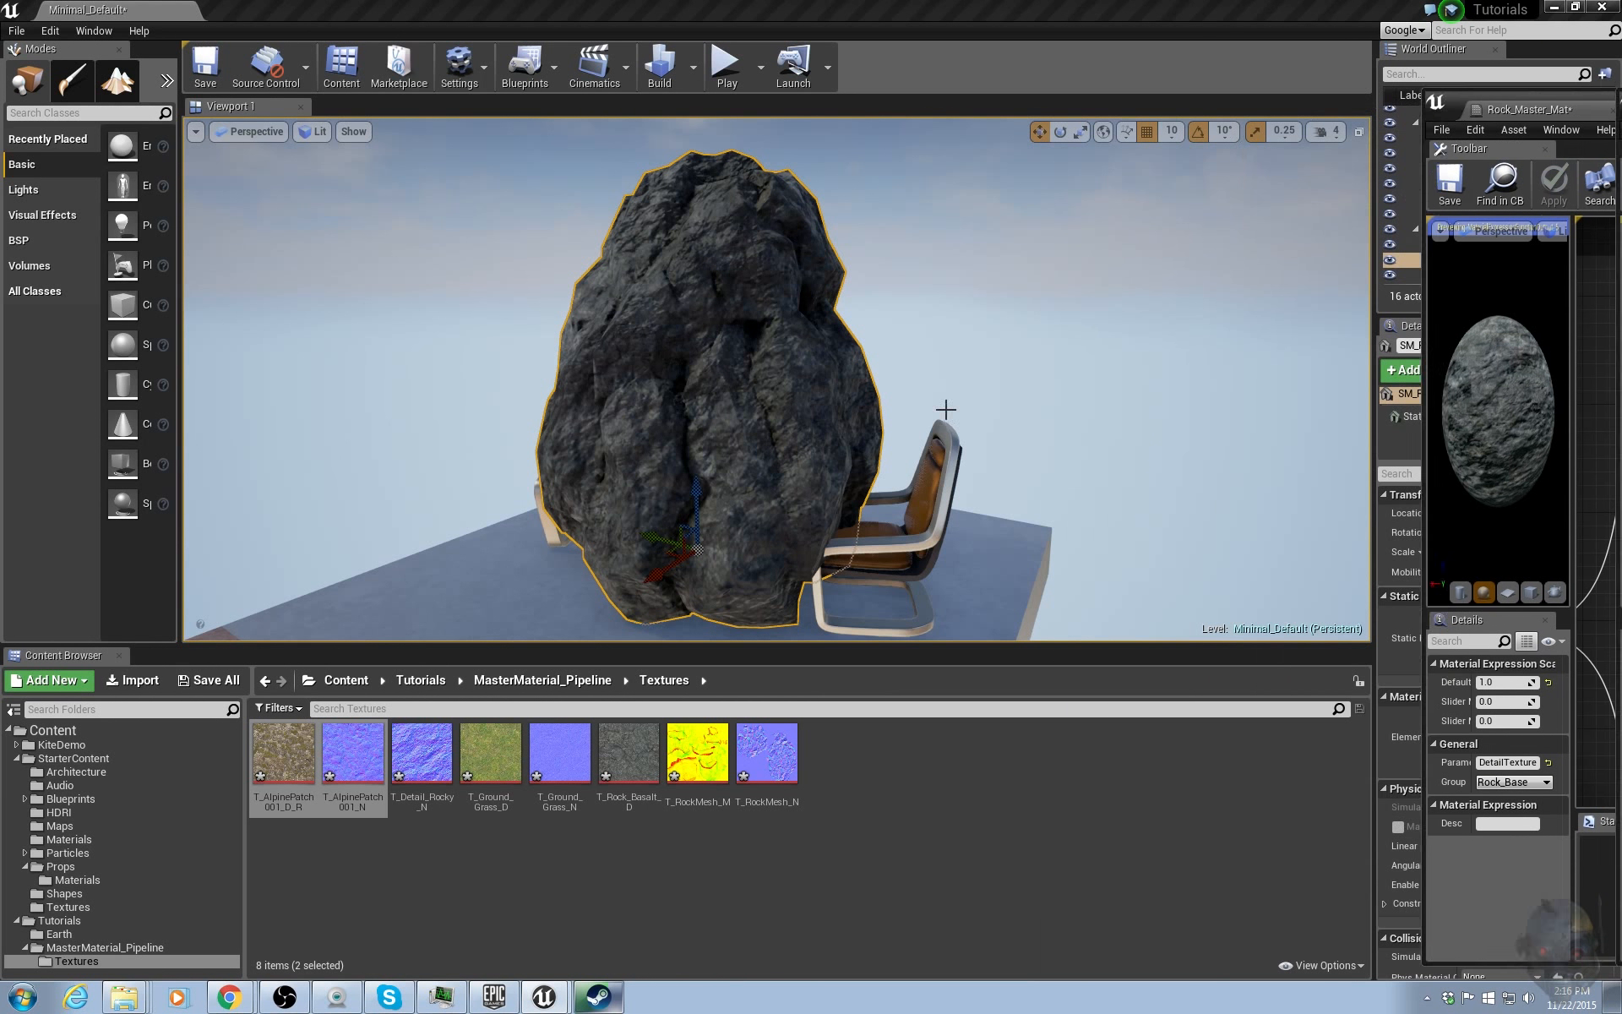
click(534, 680)
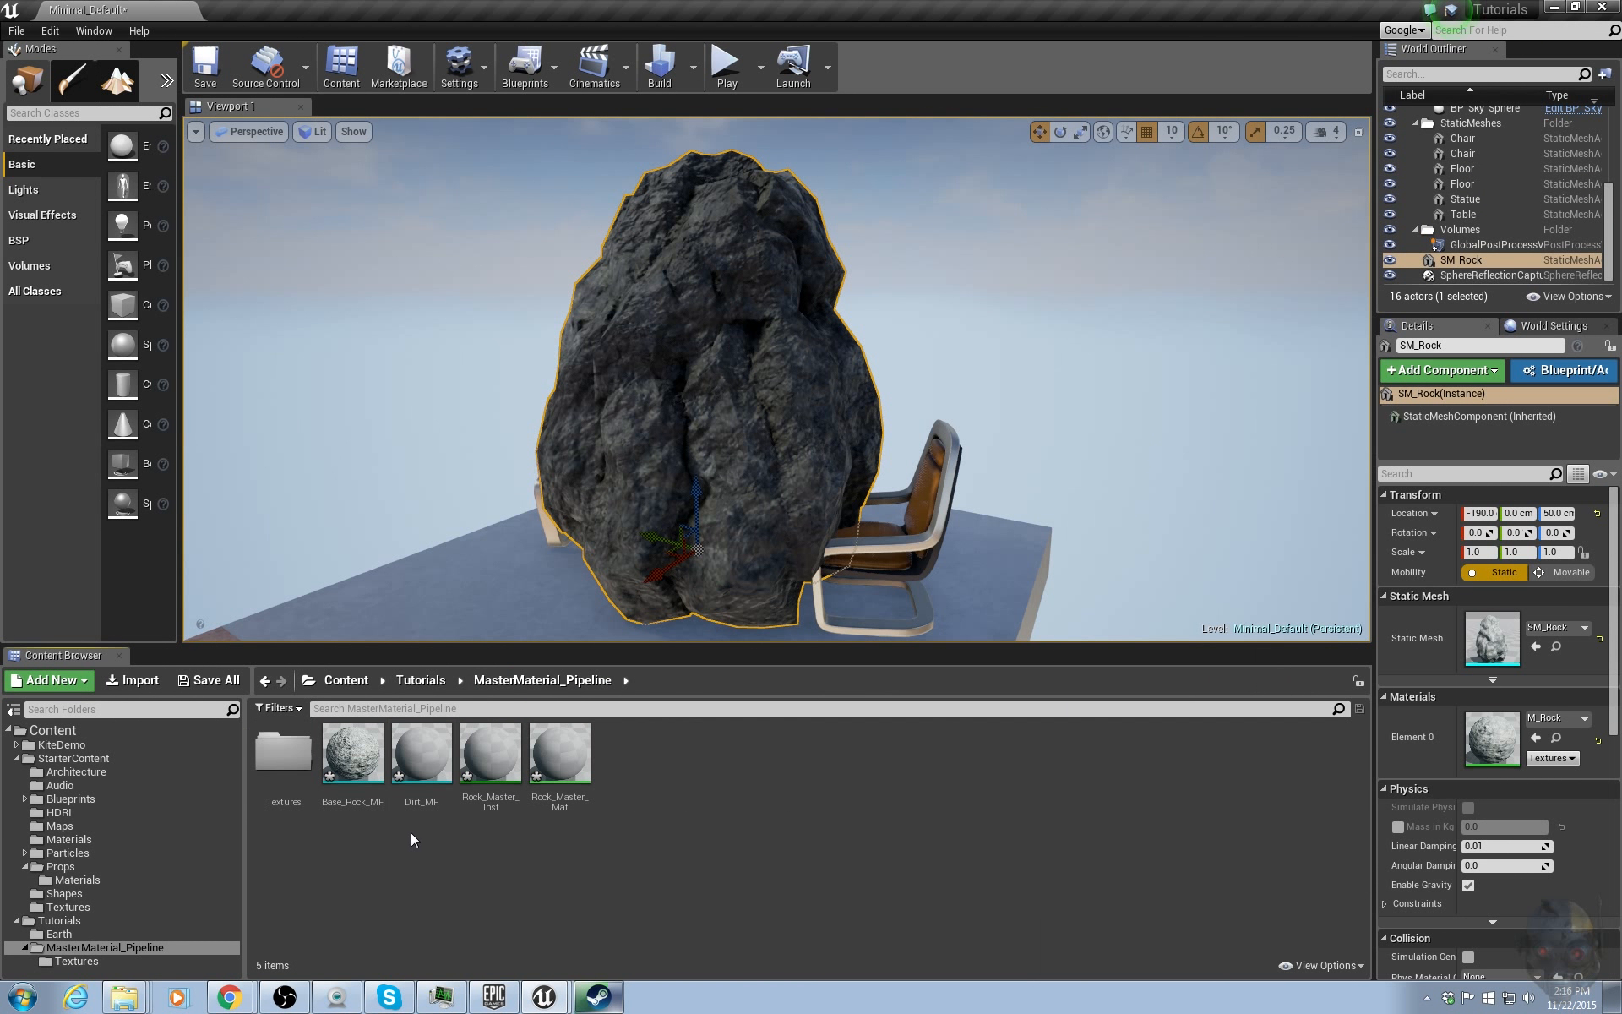
click(421, 761)
click(353, 768)
click(489, 886)
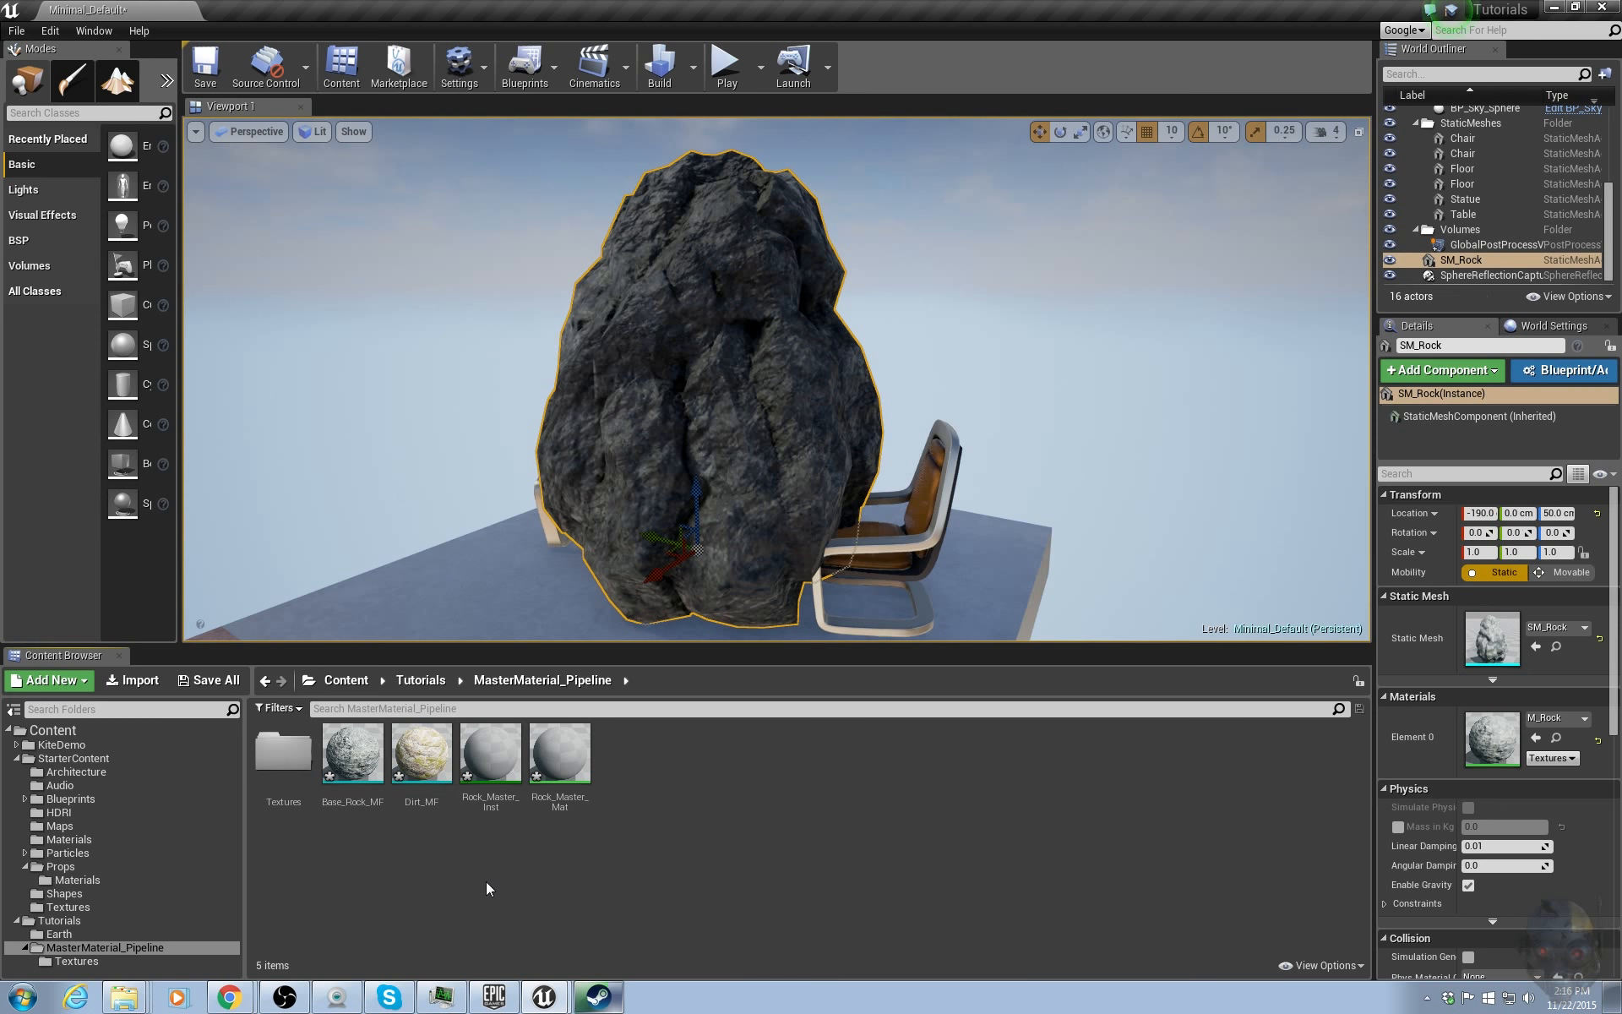
double_click(488, 777)
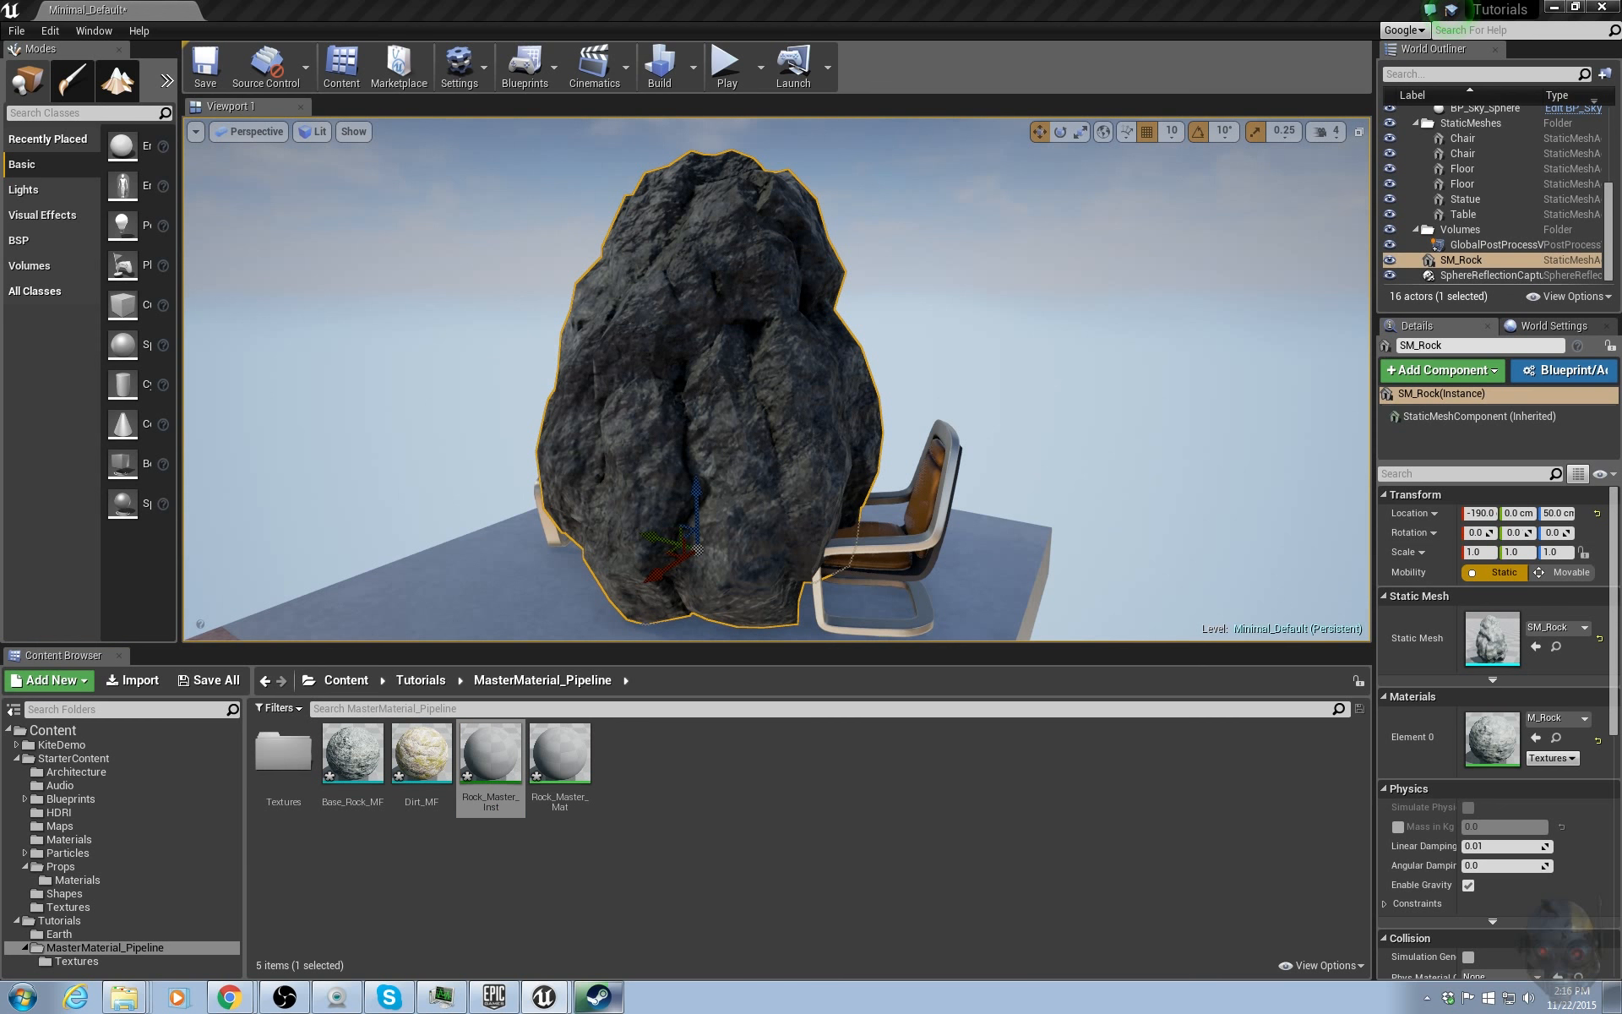
click(562, 771)
double_click(563, 770)
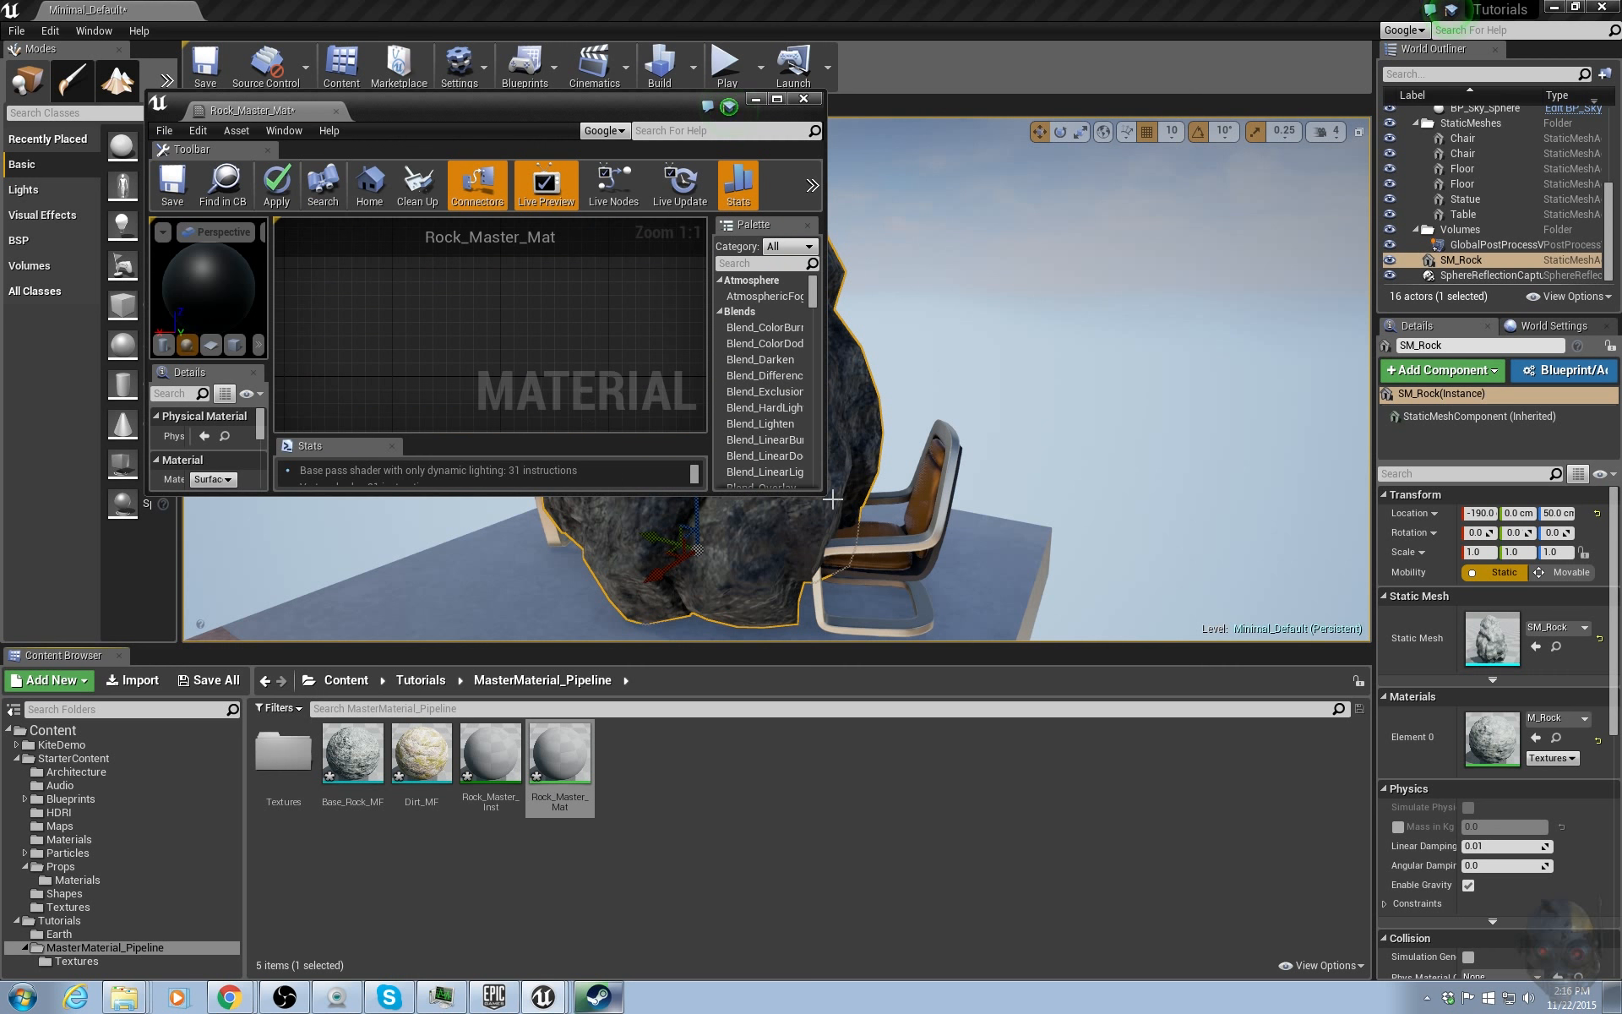
drag(828, 498, 1508, 668)
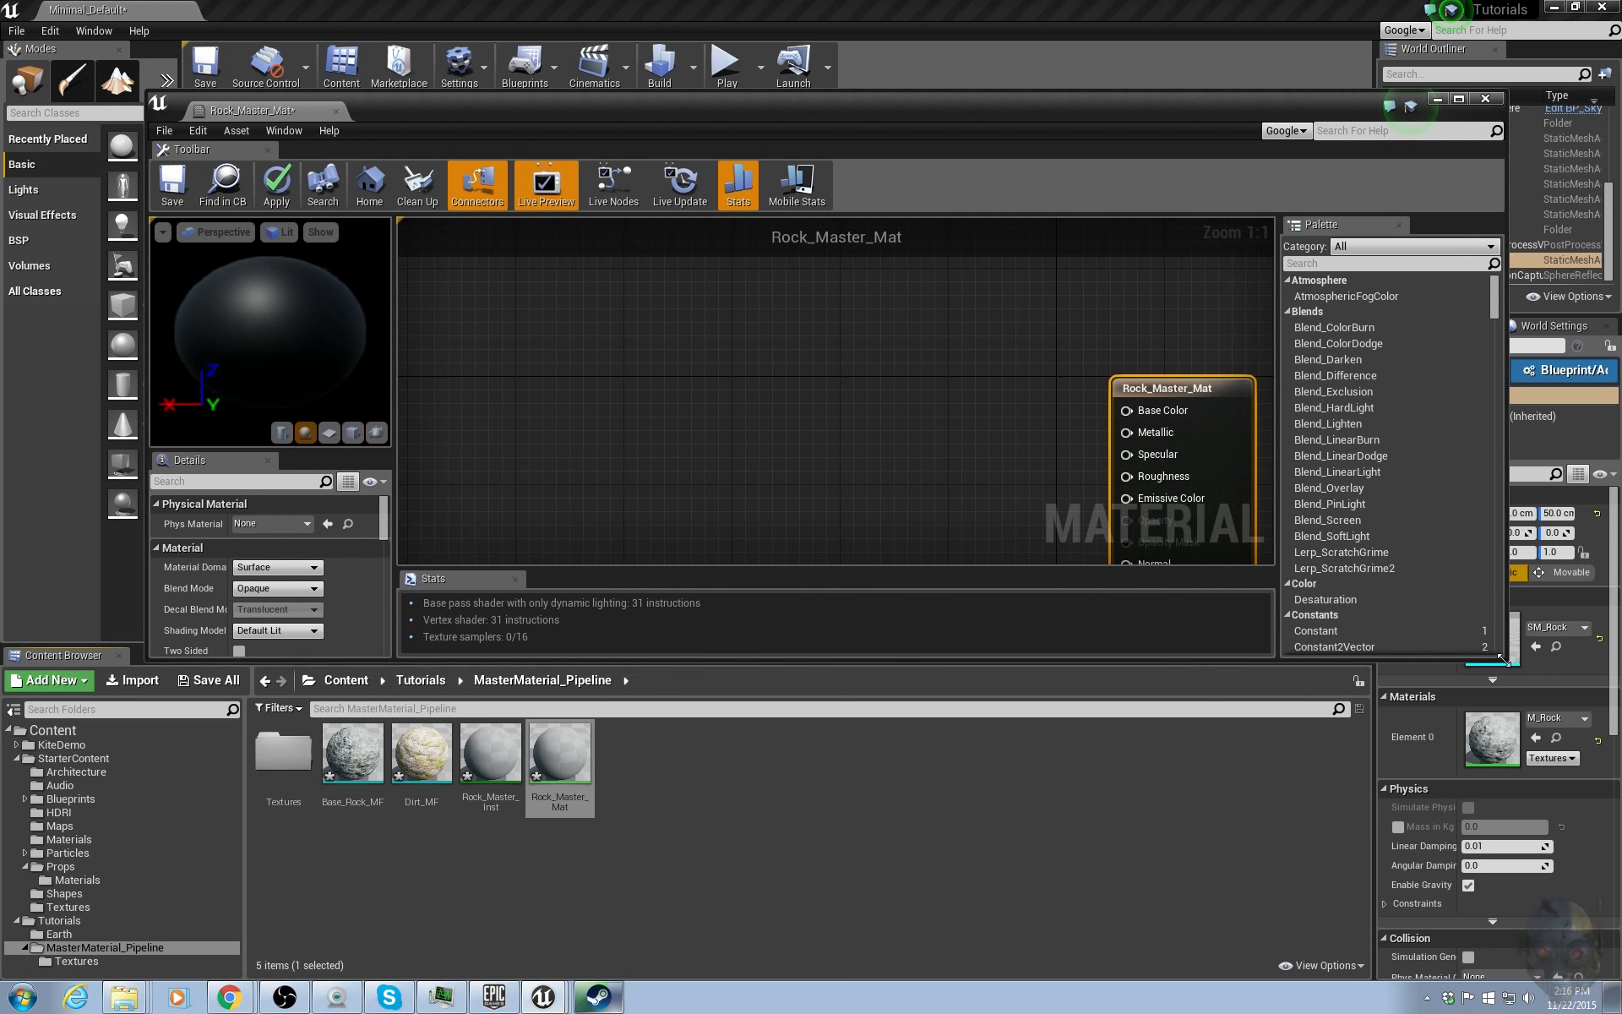
Add the Base_Rock_MF and Dirt_MF material functions to the Rock_Master_Mat graph.
click(426, 773)
ctrl+click(363, 769)
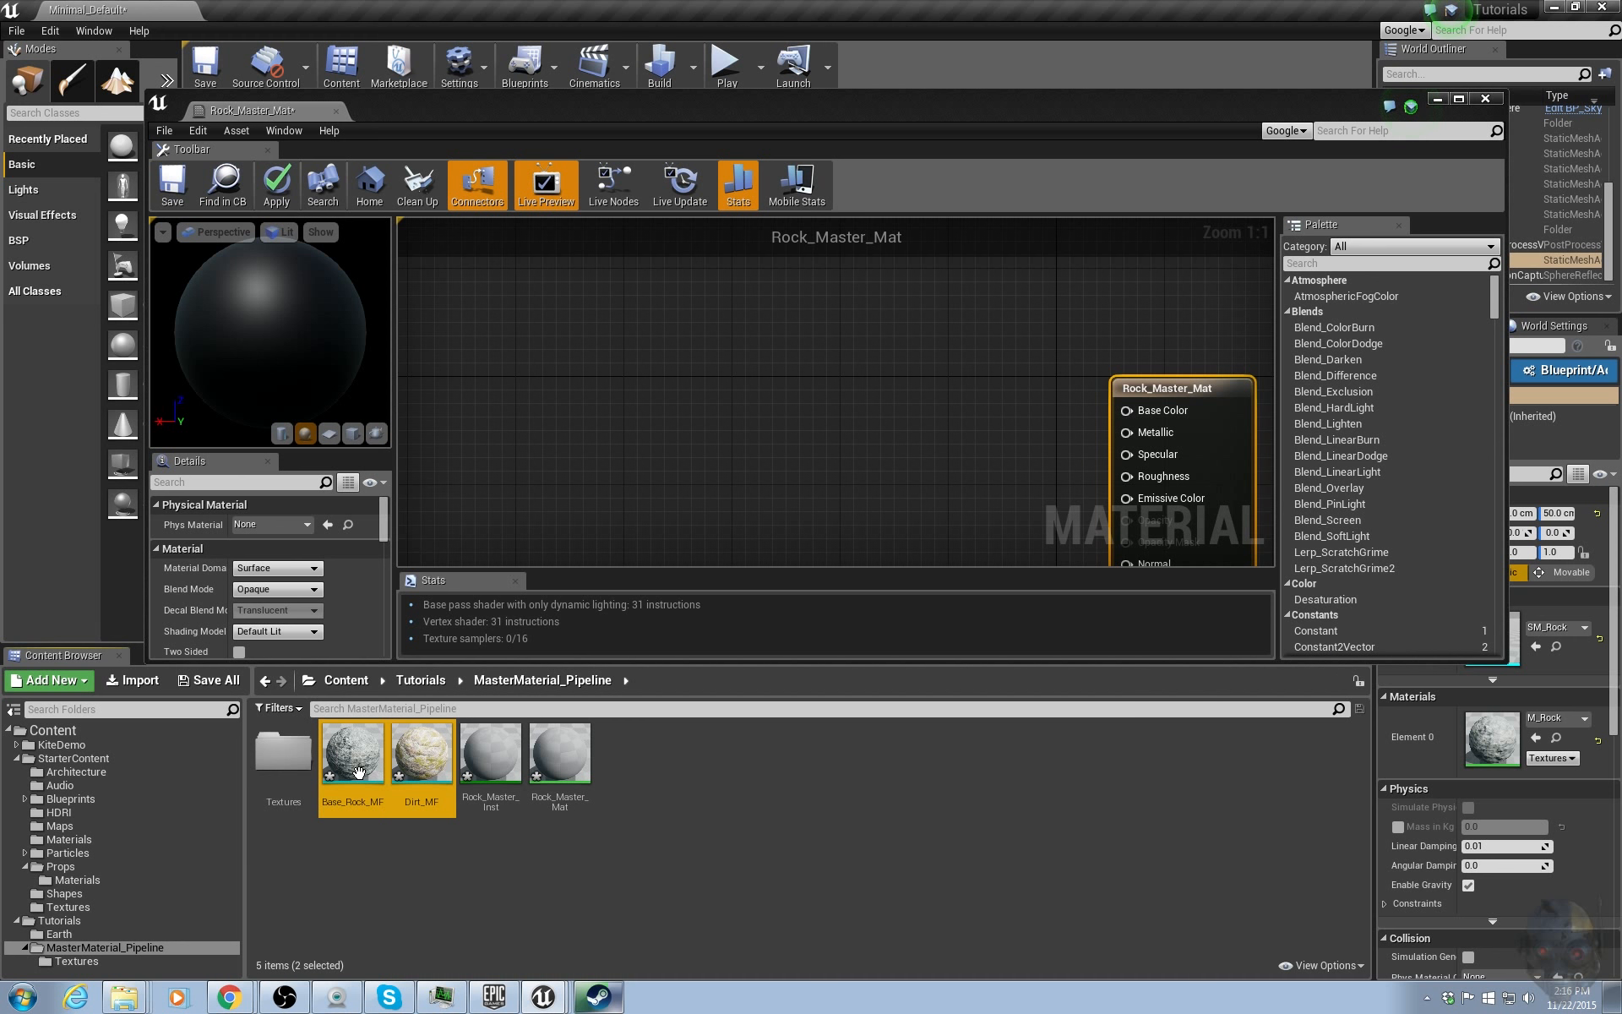
drag(363, 769, 520, 395)
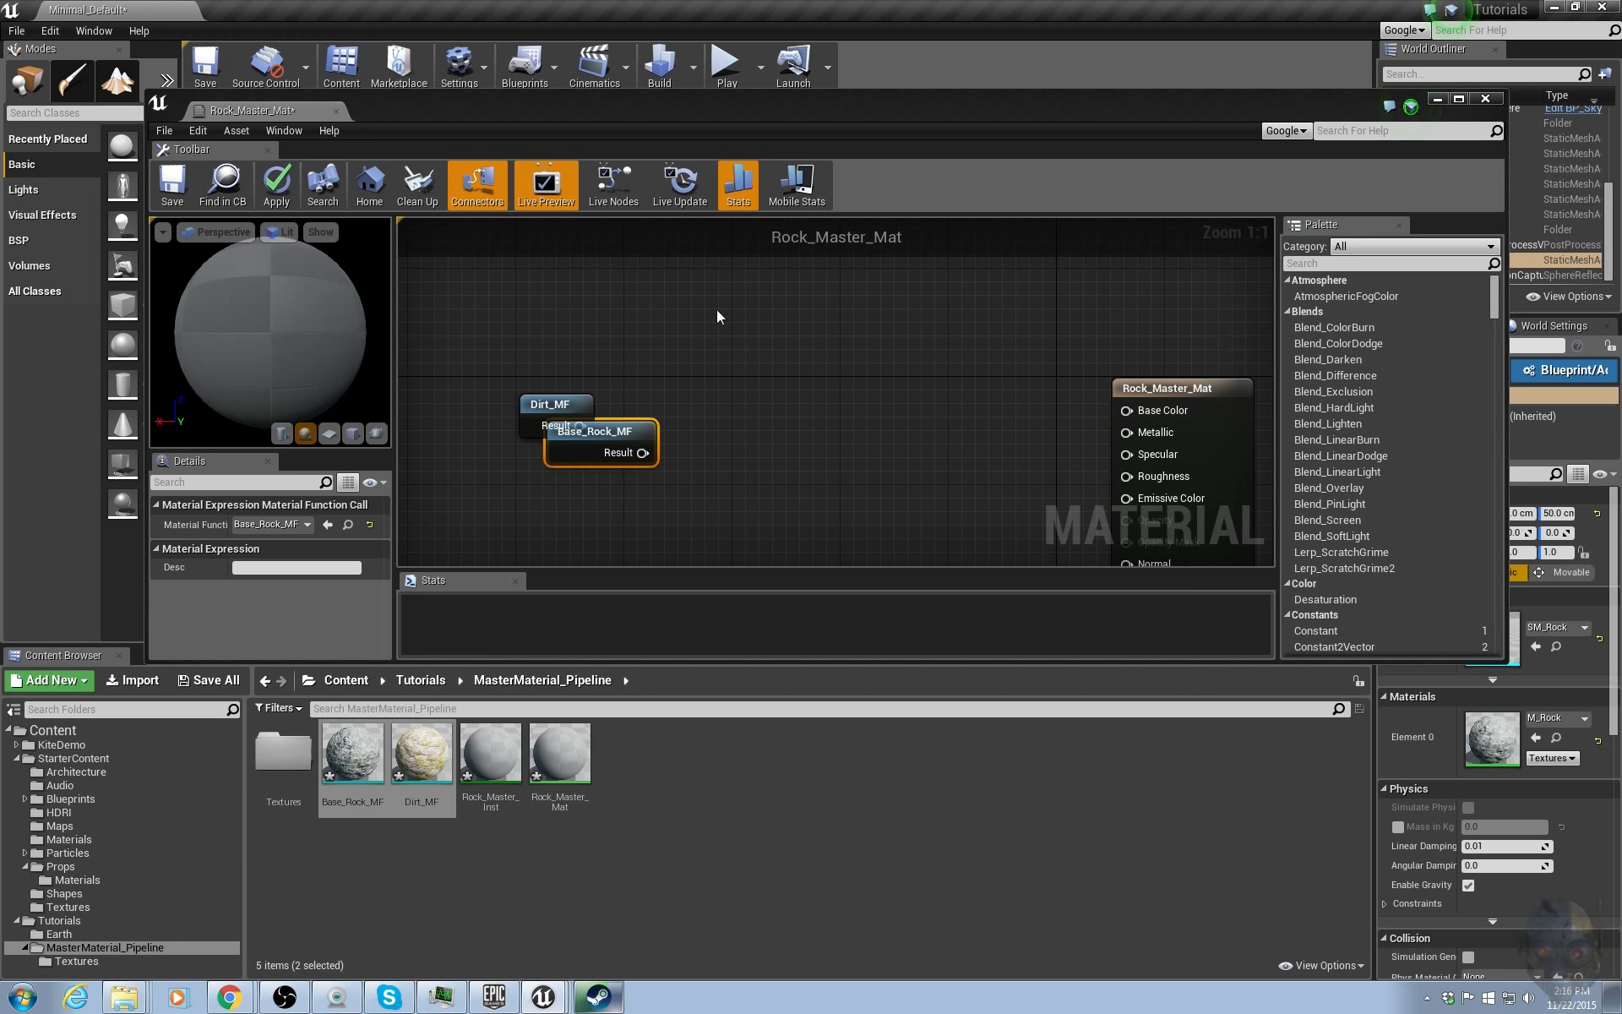
Separate and arrange the Base_Rock_MF and Dirt_MF nodes to the left of the material output.
double_click(938, 115)
right_drag(762, 387, 876, 434)
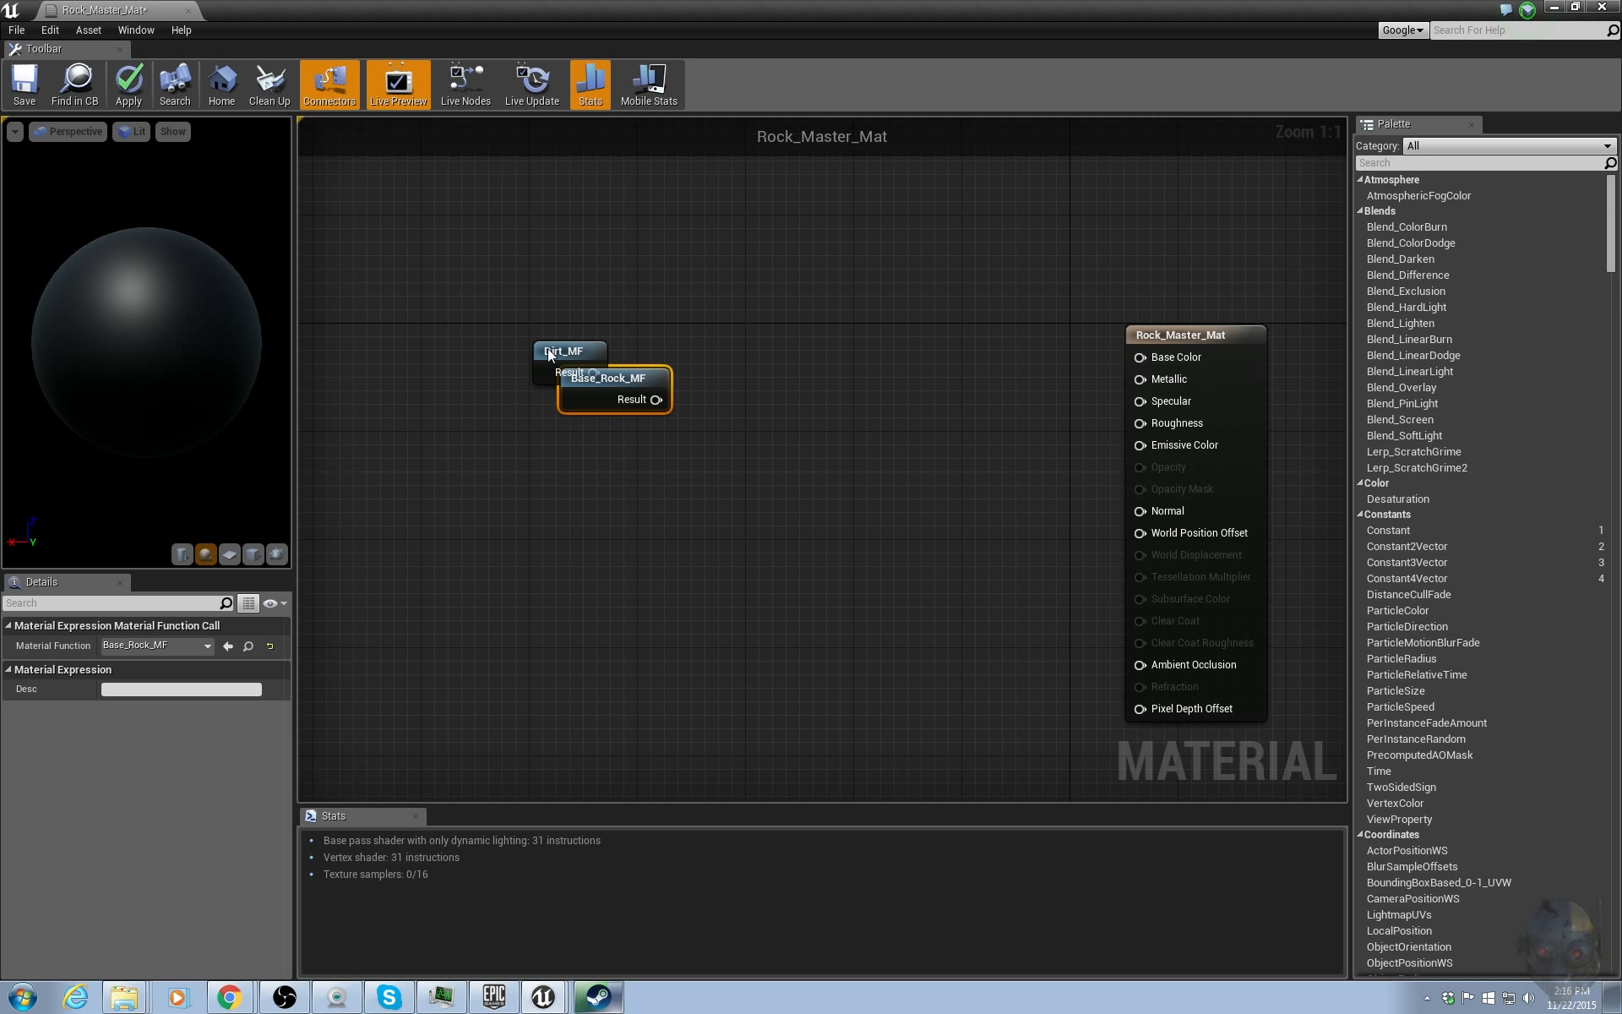
drag(548, 348, 556, 586)
right_drag(707, 510, 600, 463)
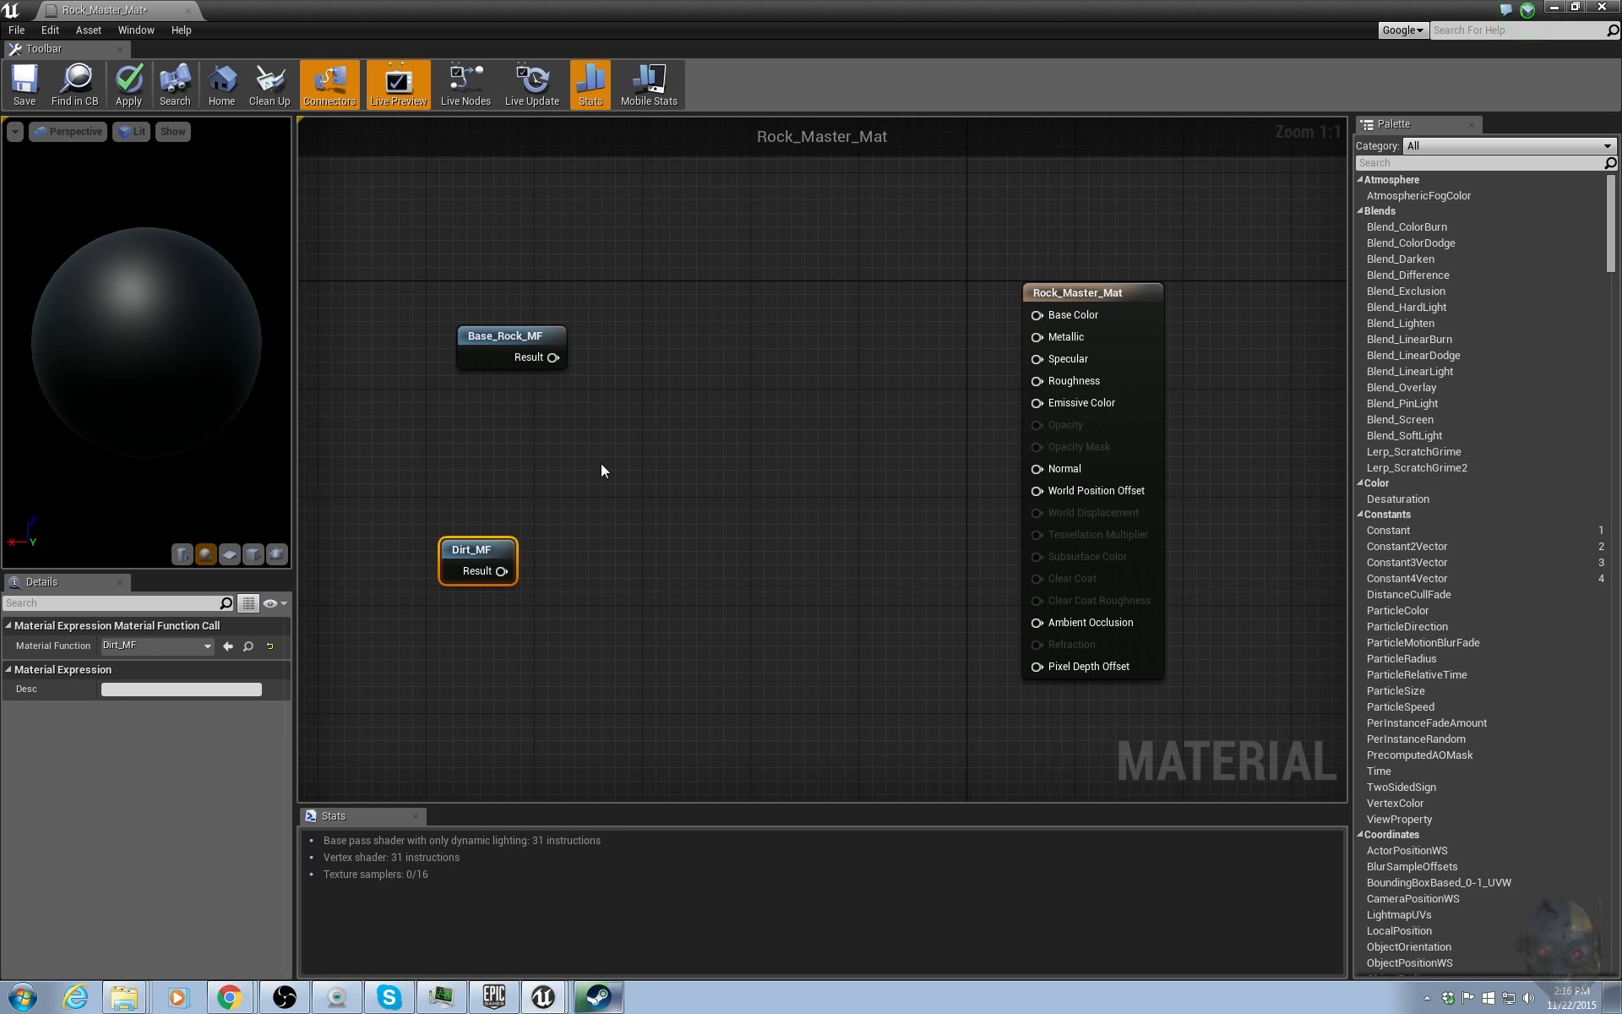
drag(510, 331, 622, 359)
click(563, 391)
click(883, 263)
click(1076, 290)
right_drag(926, 363, 845, 358)
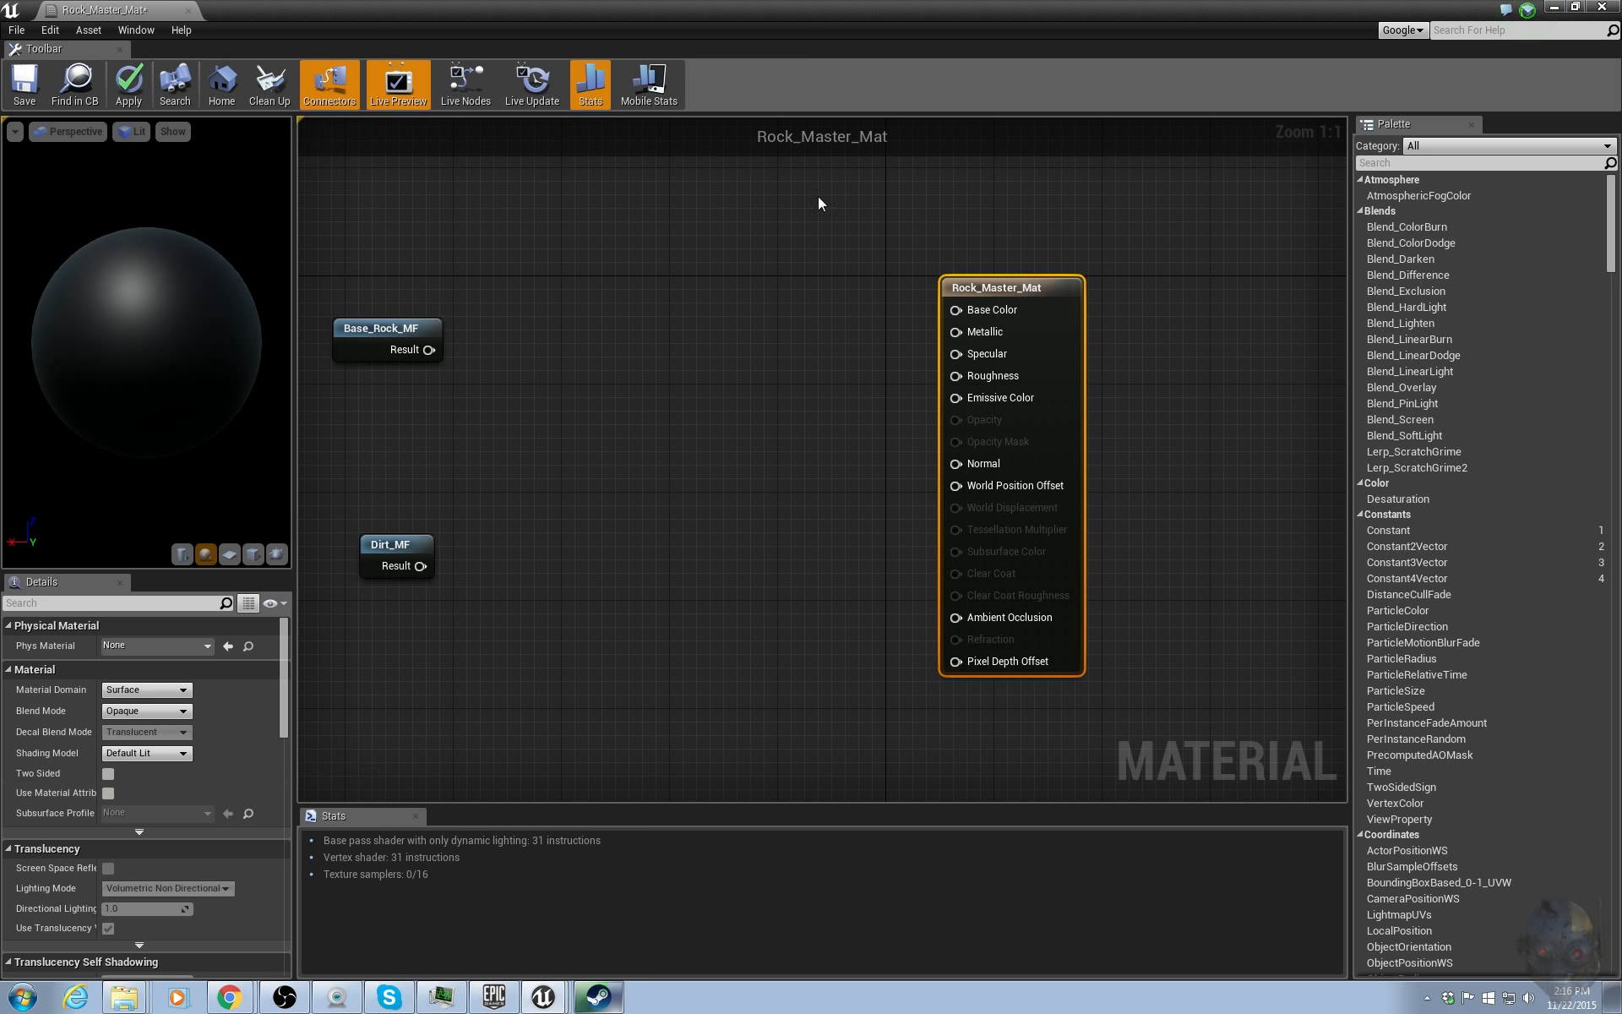
Enable Use Material Attributes on Rock_Master_Mat and reposition the material output node.
click(110, 793)
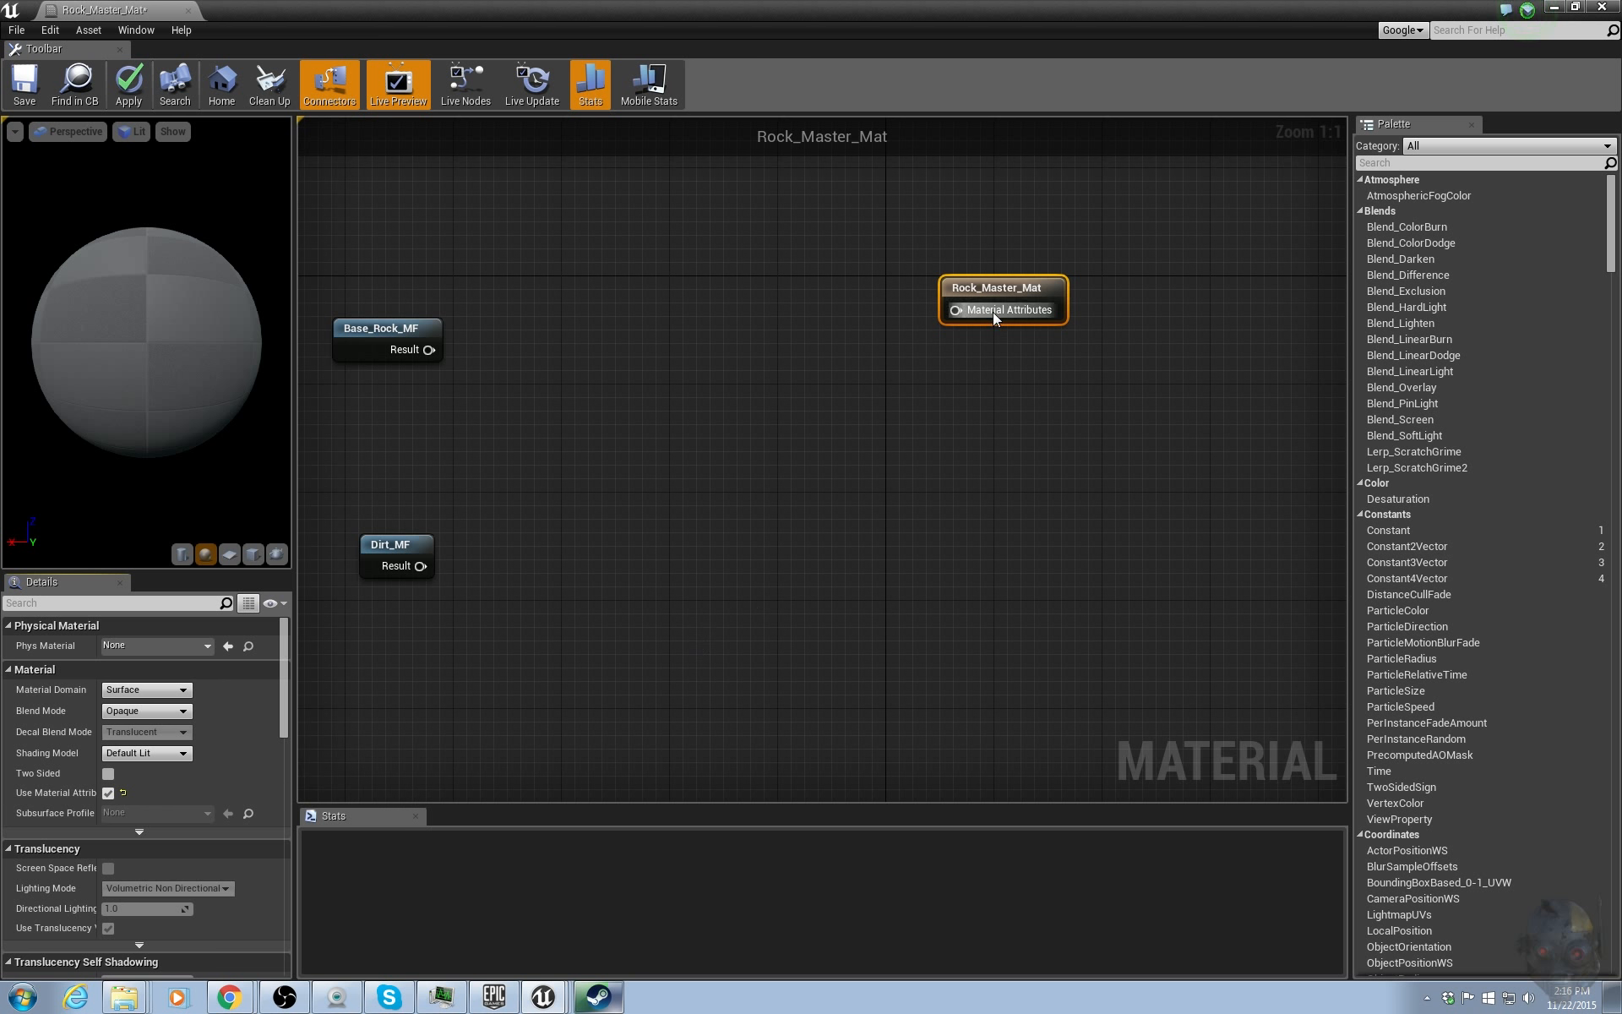
drag(1025, 319, 1092, 387)
Preview Base_Rock_MF and Dirt_MF by wiring each in turn to the output's Material Attributes, then break the link.
drag(430, 343, 1051, 402)
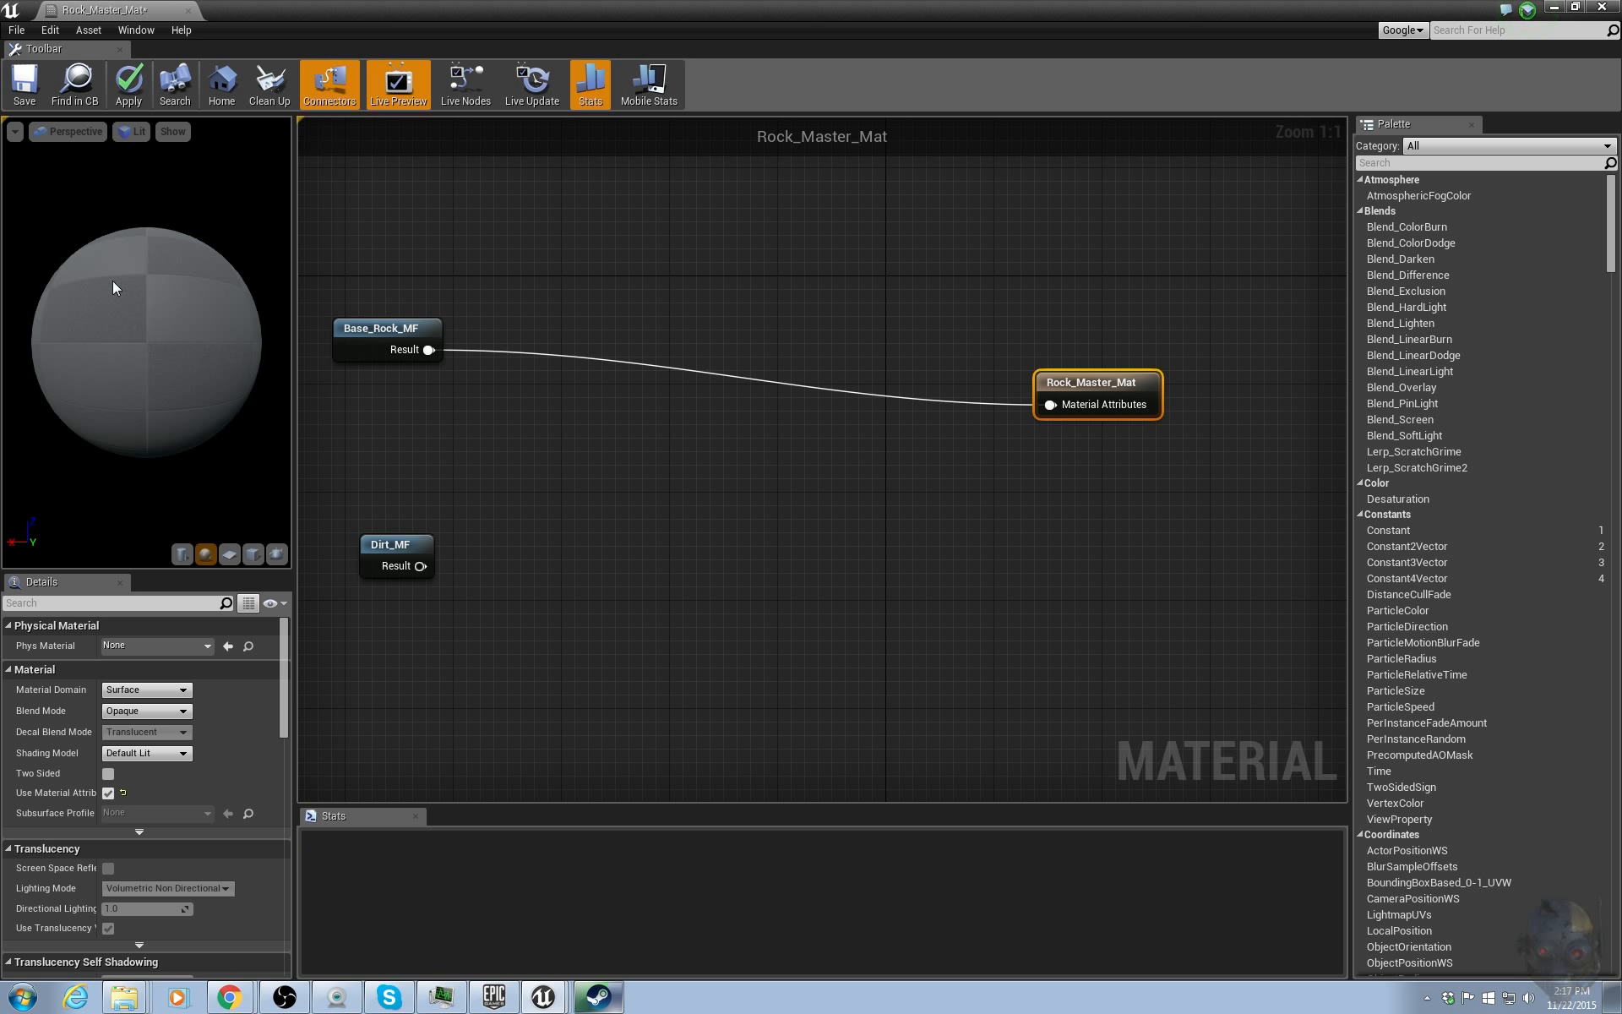
drag(108, 272, 223, 325)
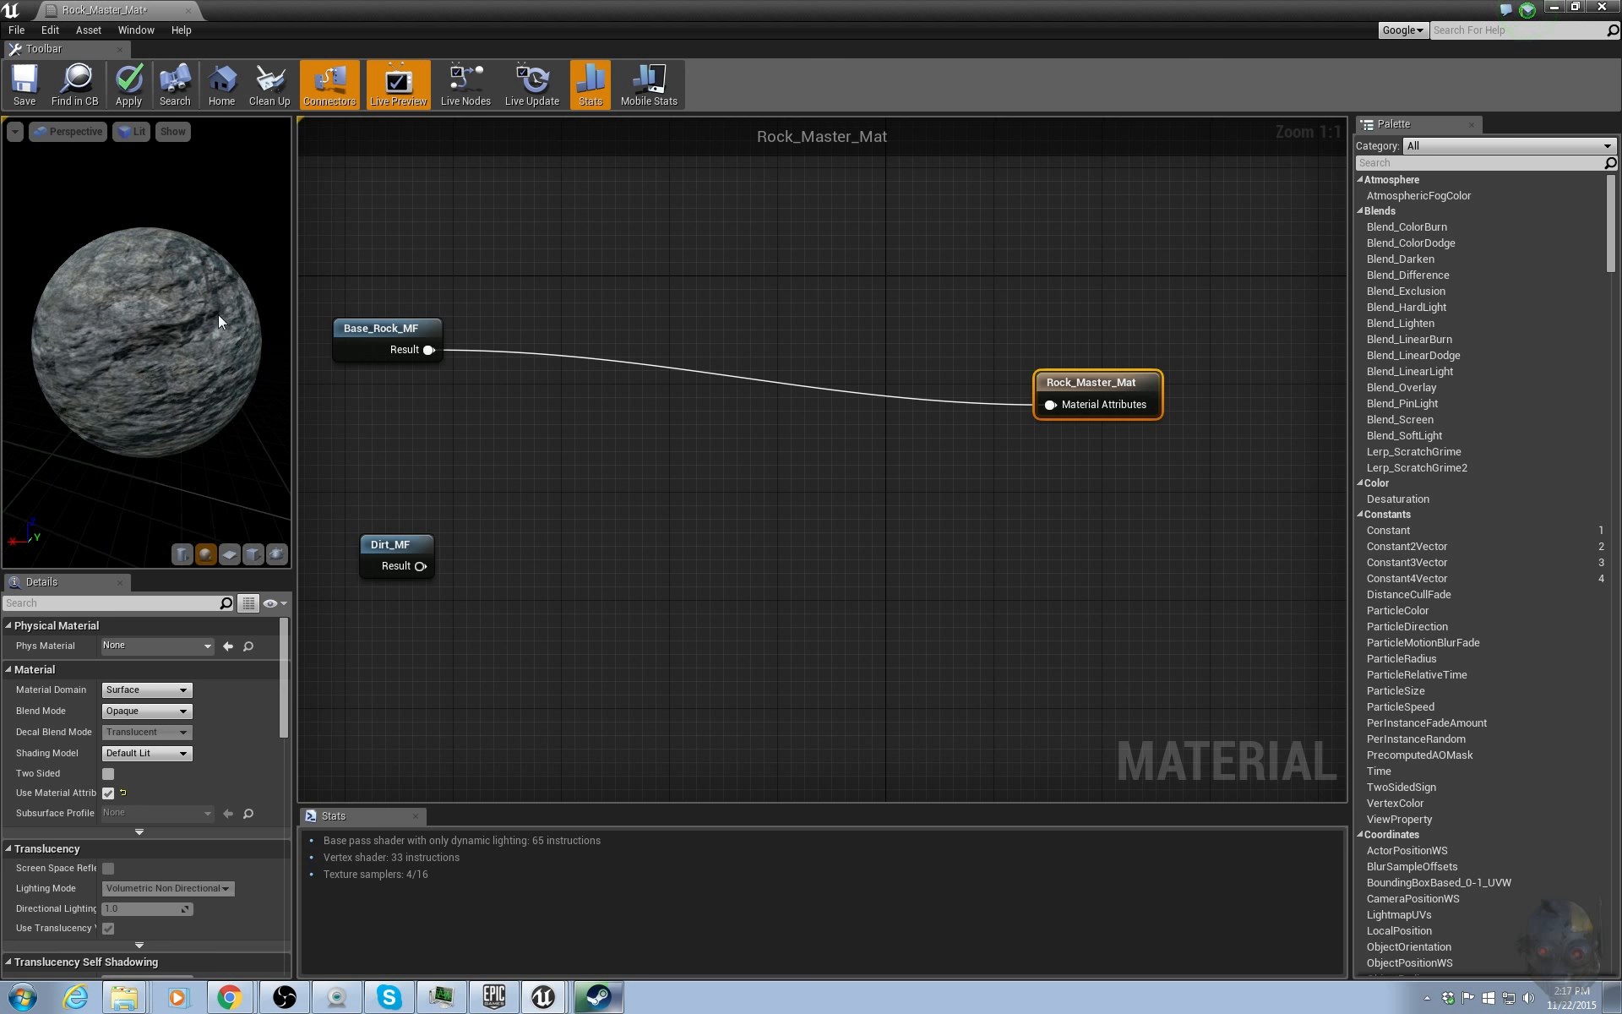
drag(420, 565, 1076, 405)
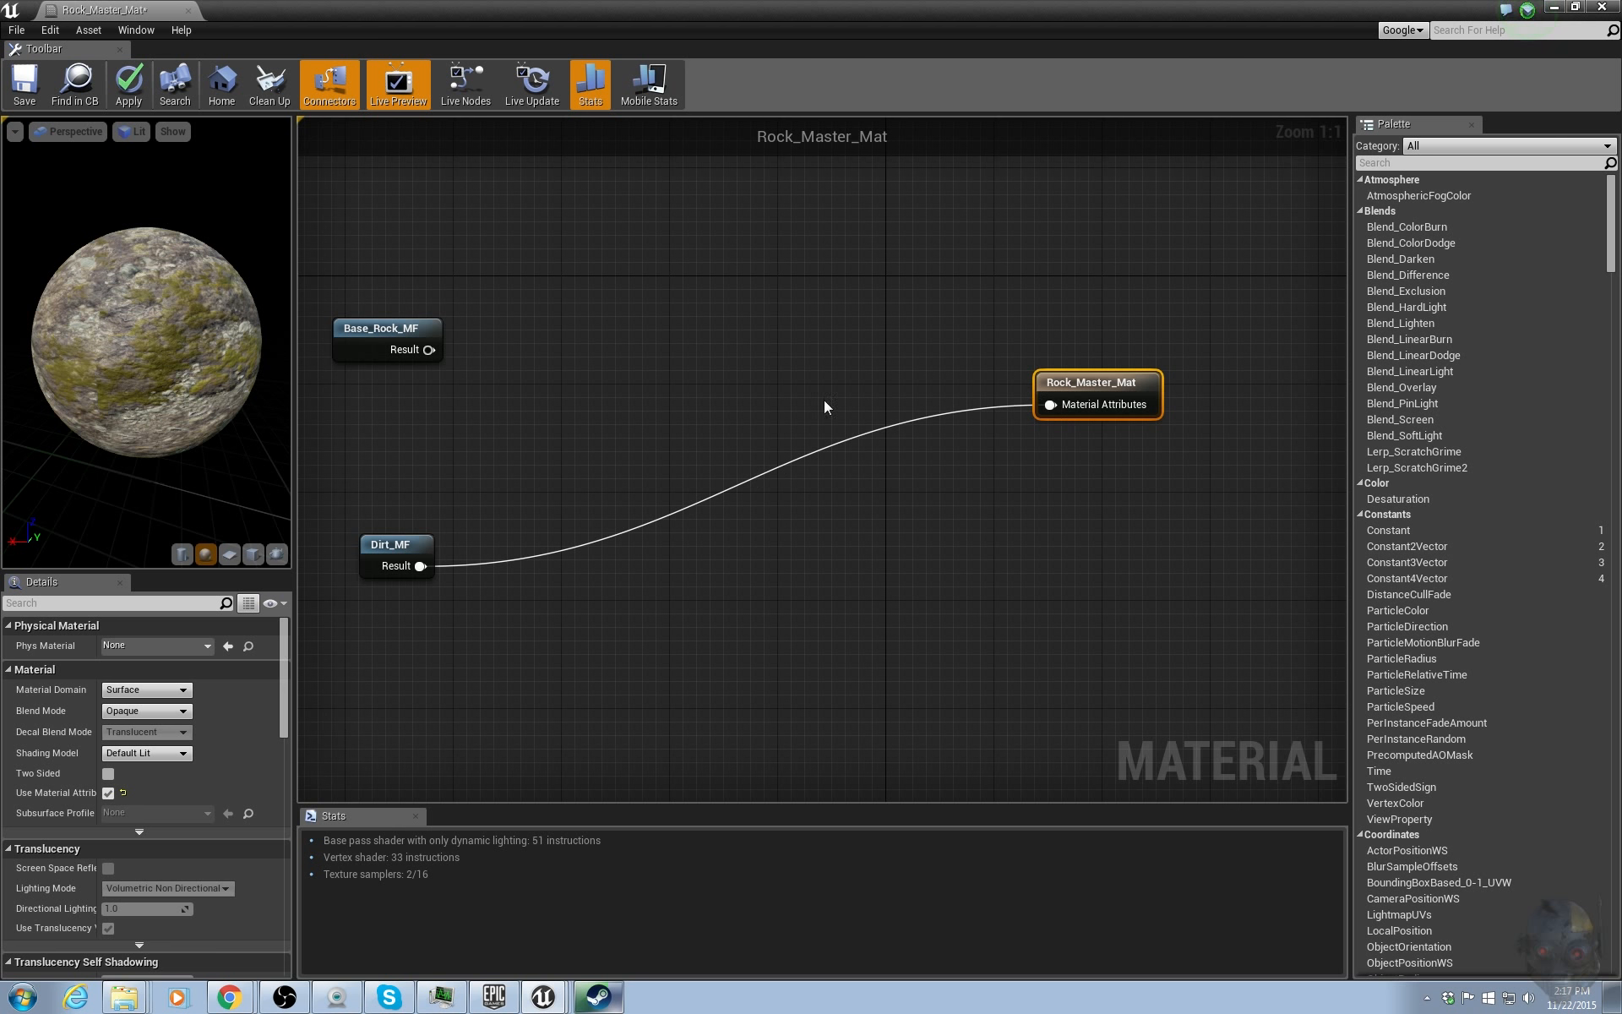
right_click(1051, 409)
click(1098, 434)
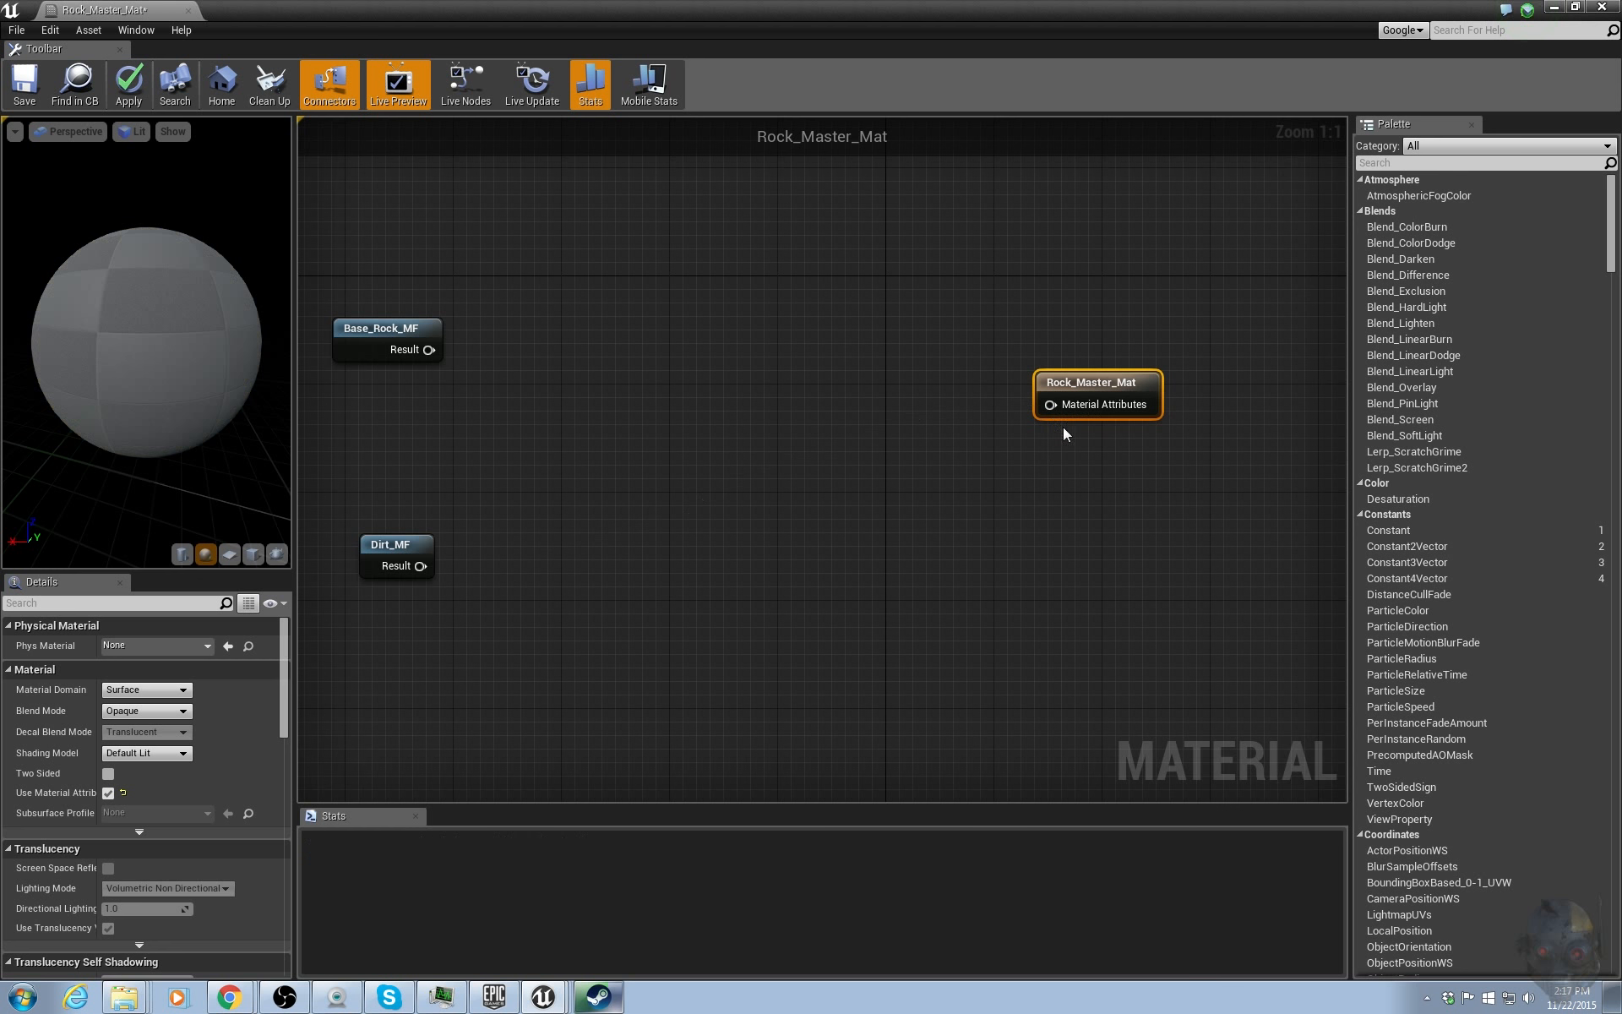
Search the palette for layer sta and place a MatLayerBlend_Standard node between the functions and the output.
click(1422, 162)
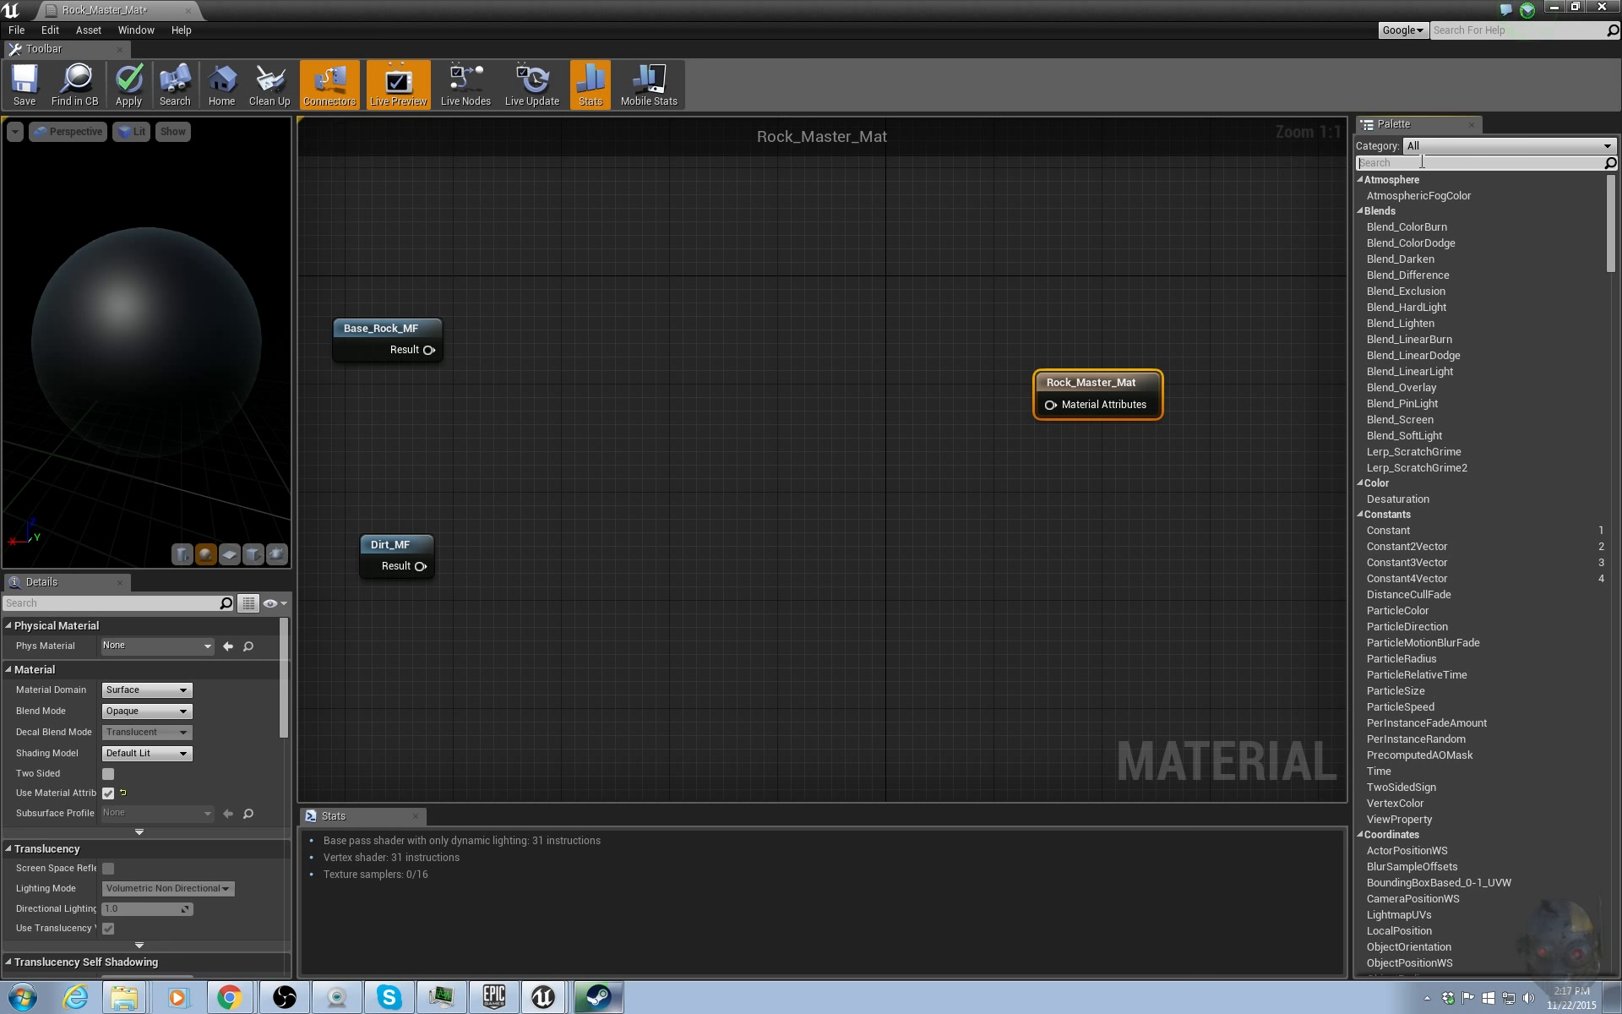
text(layer)
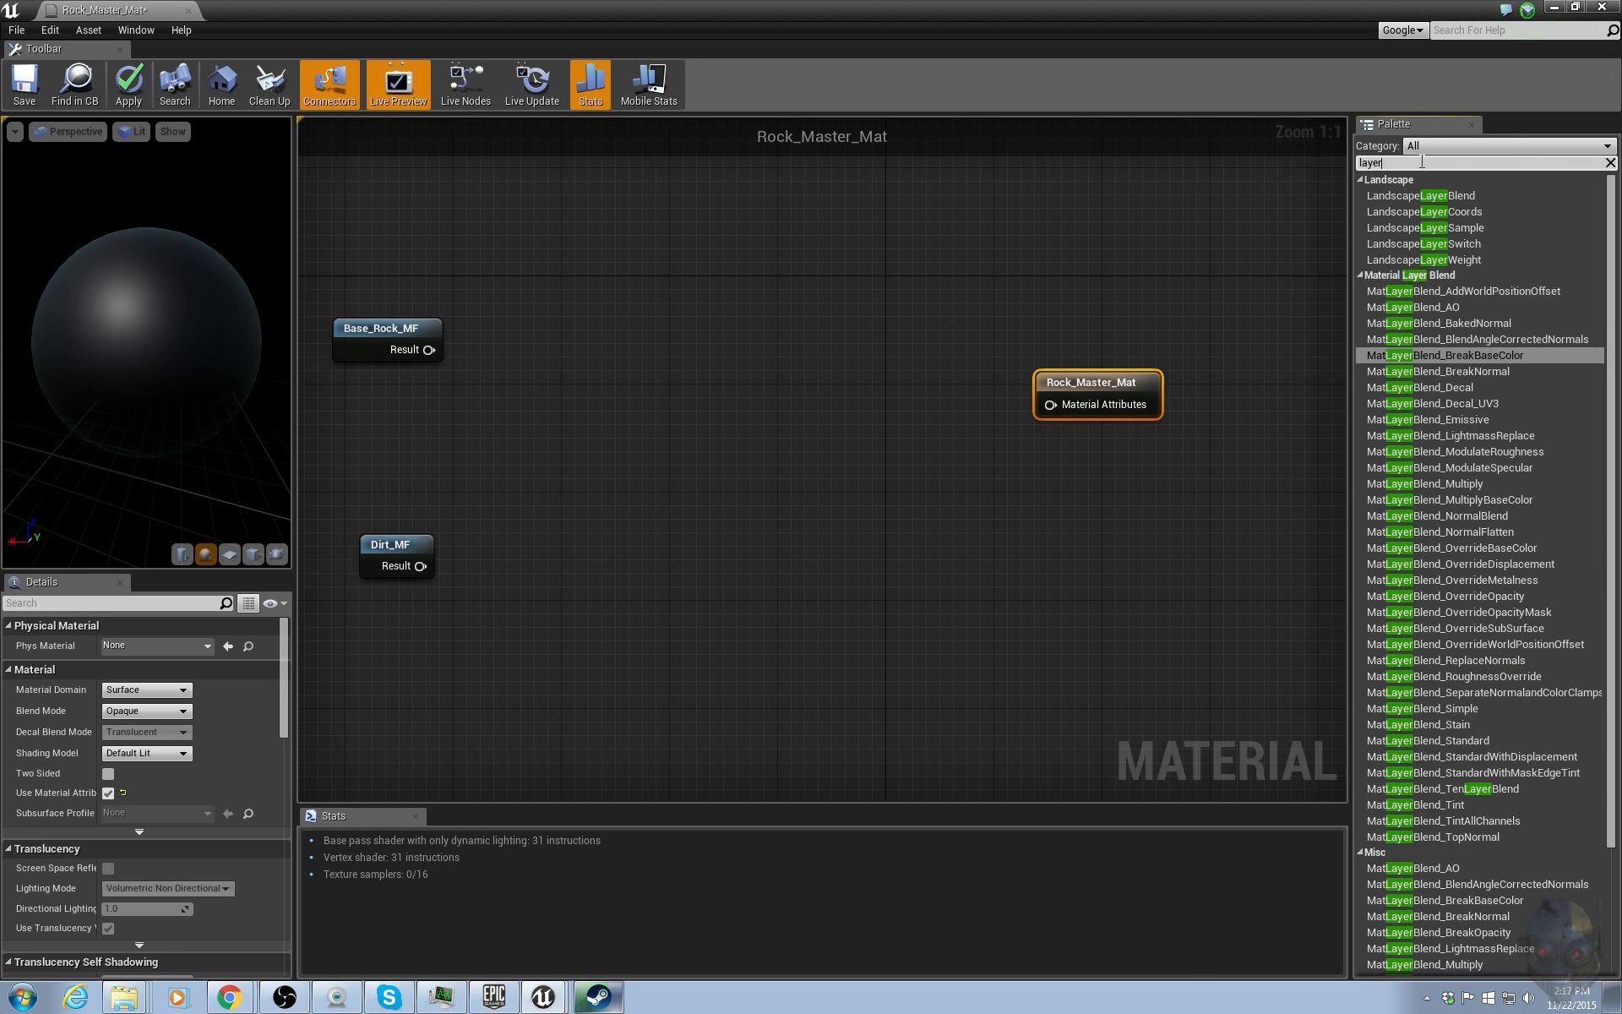
text( sta)
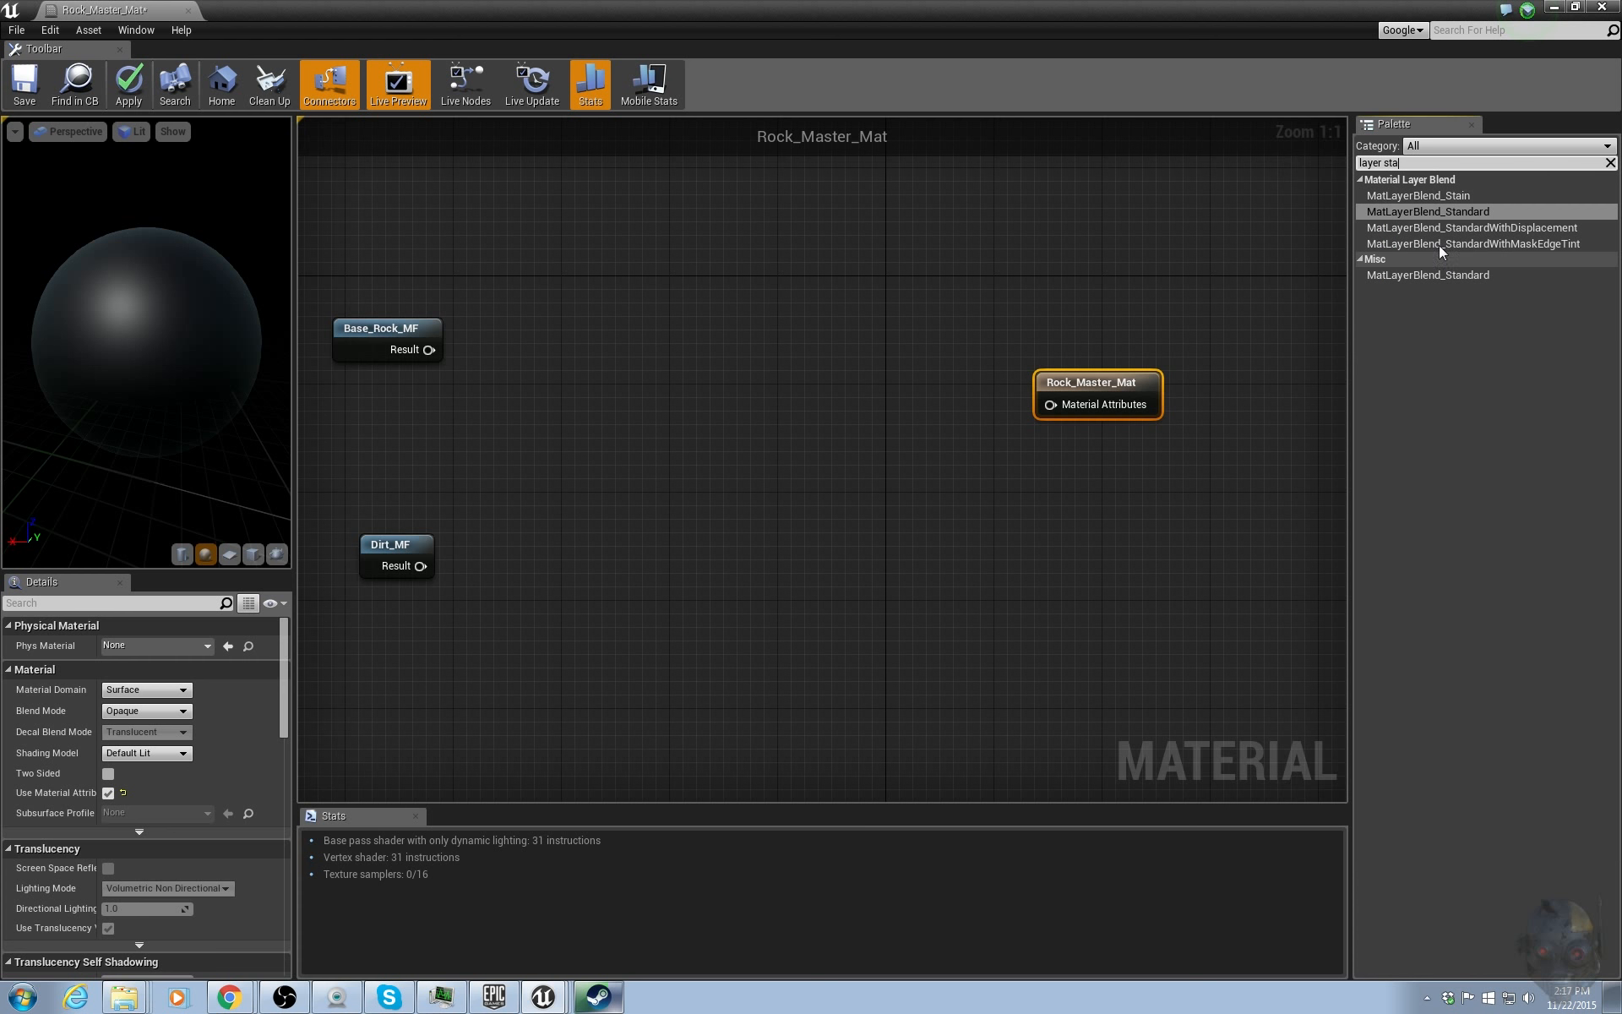
click(1444, 211)
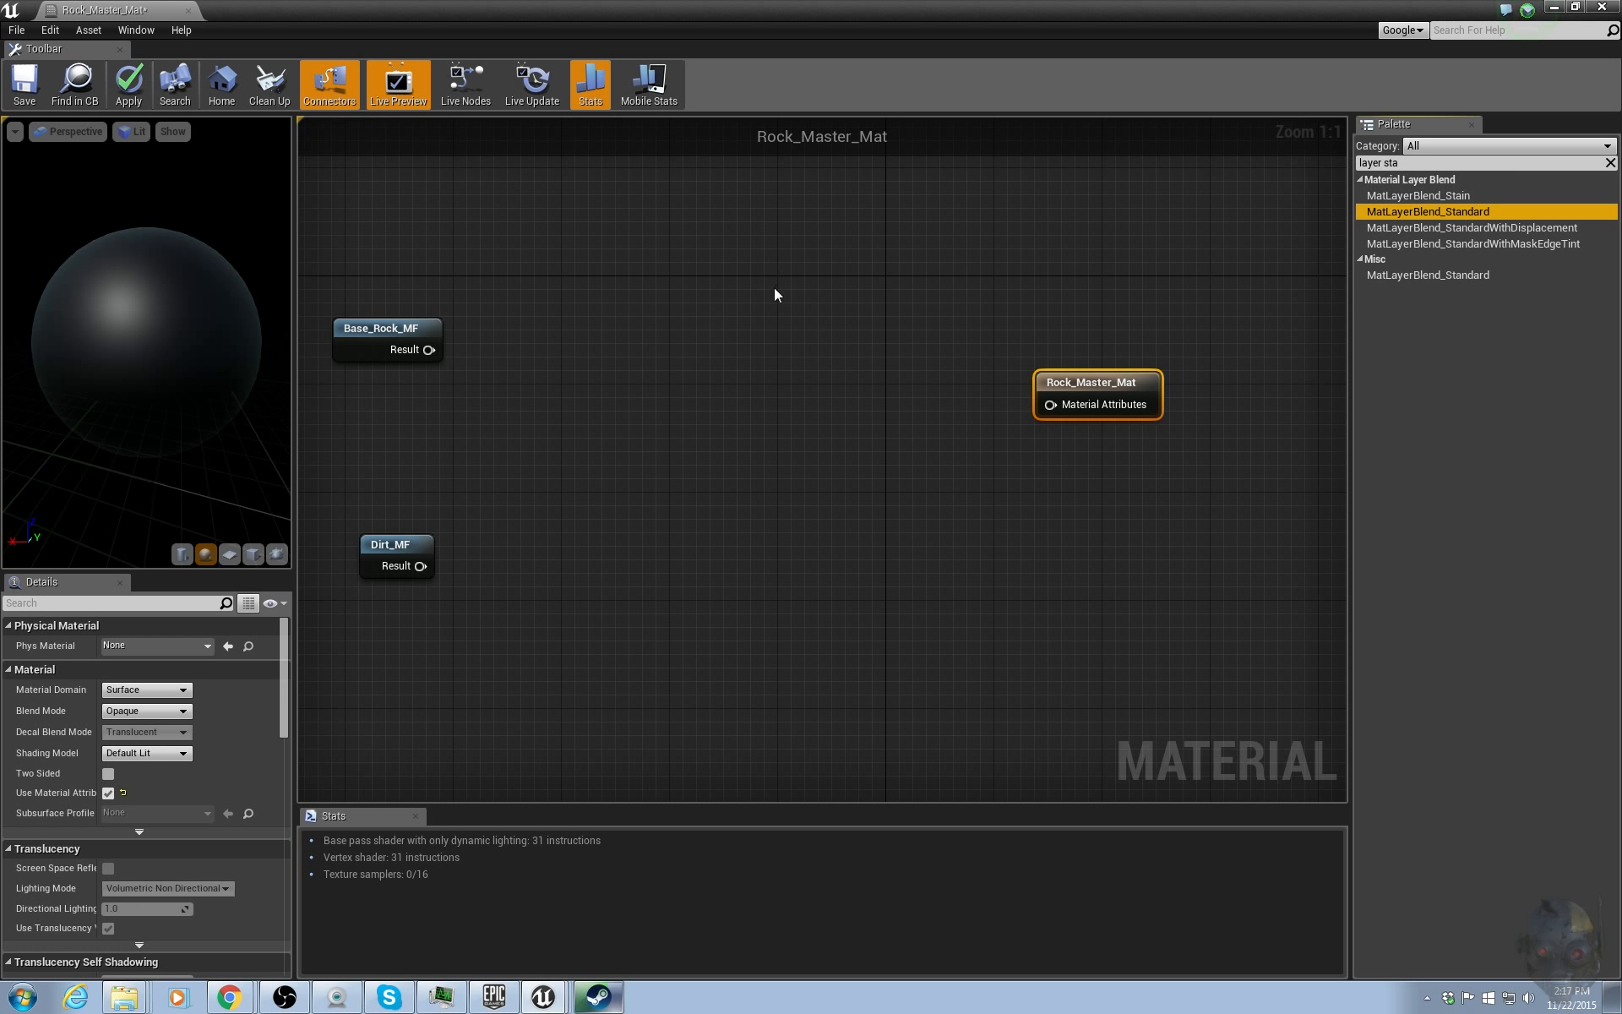
click(699, 331)
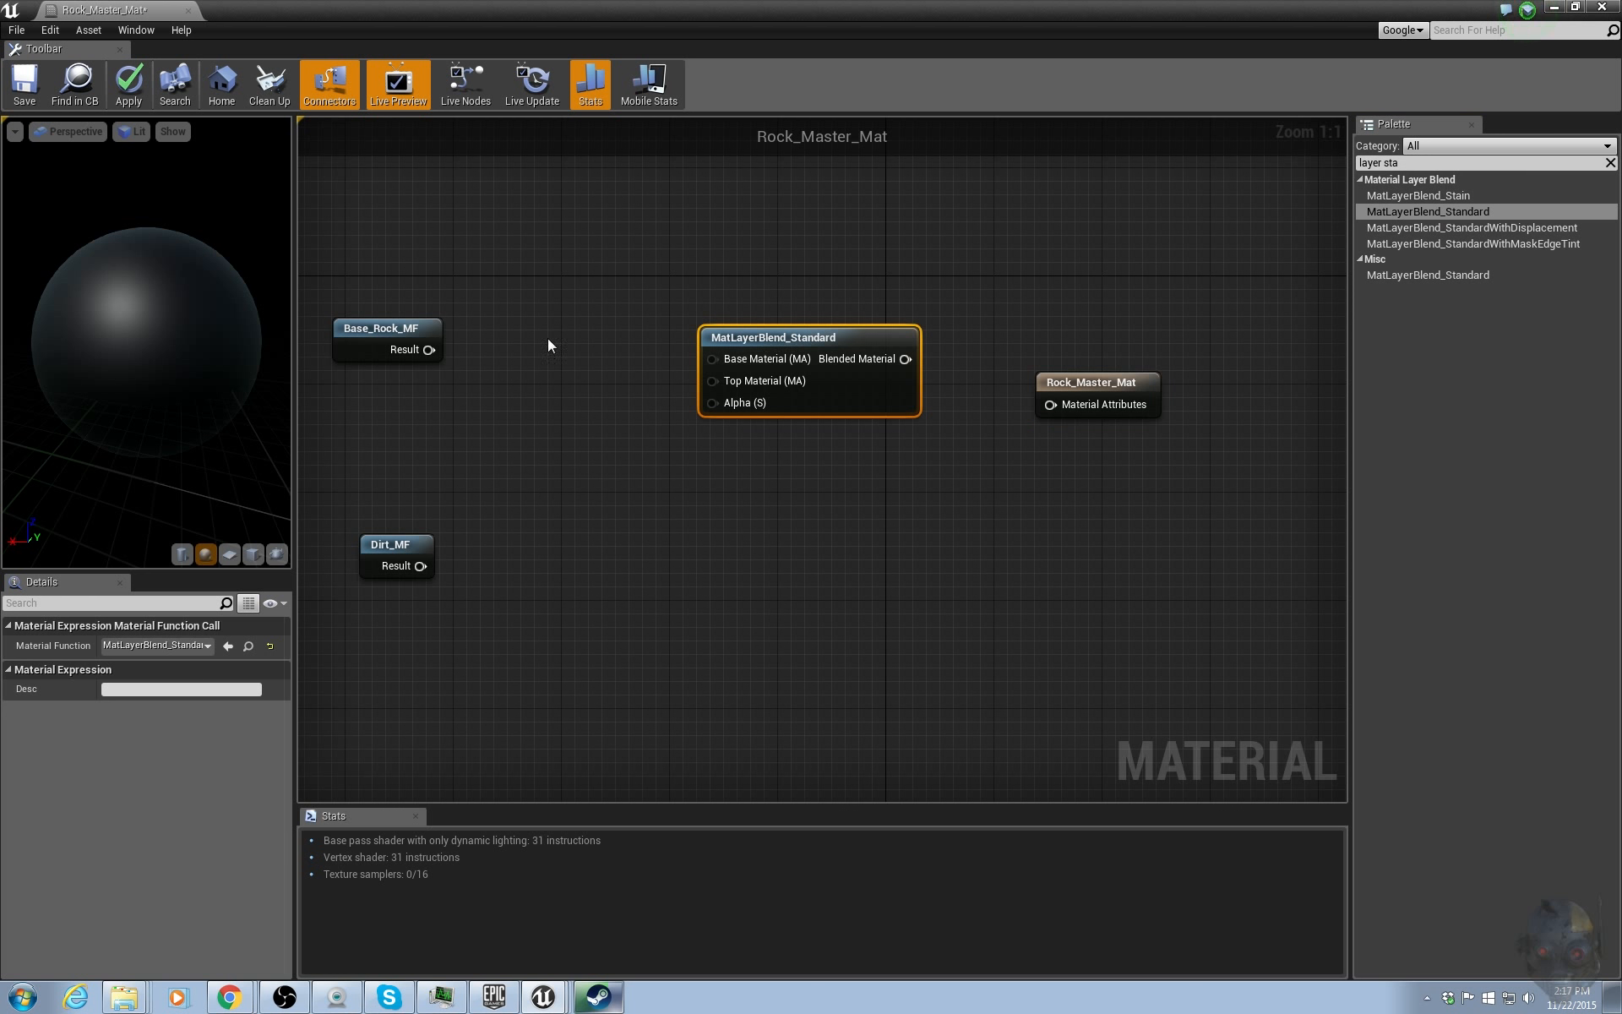
Connect Base_Rock_MF to the blend's Base Material and Dirt_MF to its Top Material, moving Dirt_MF closer.
drag(428, 348, 725, 357)
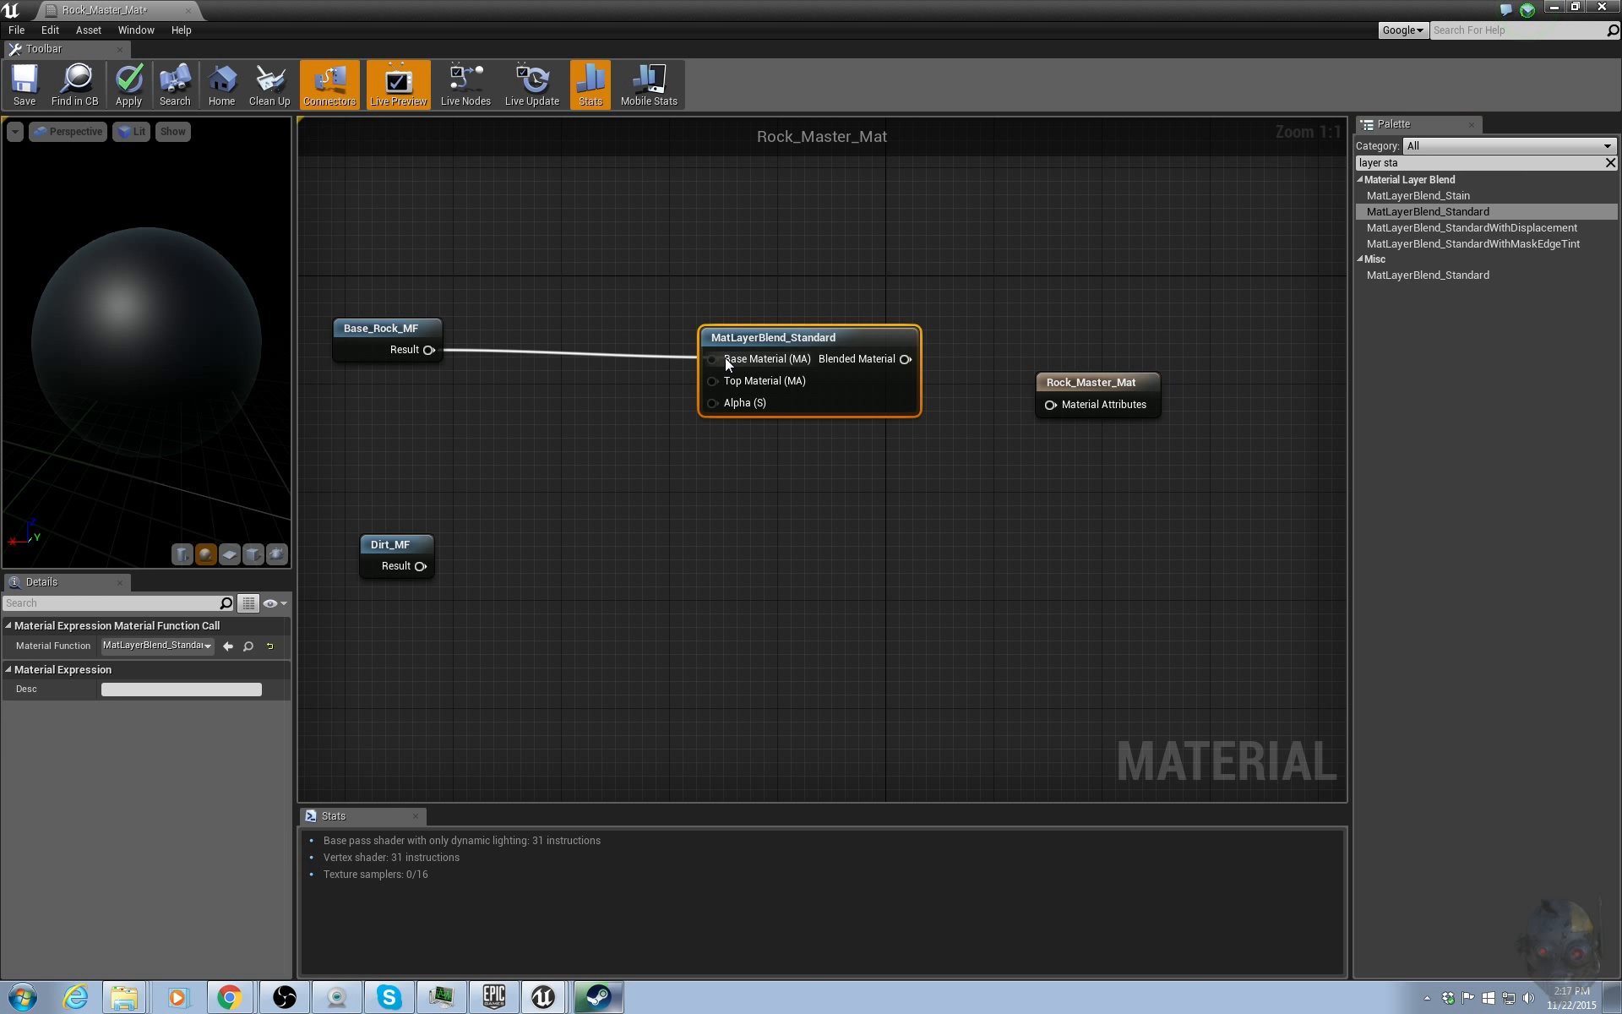
drag(420, 565, 714, 380)
drag(389, 547, 381, 395)
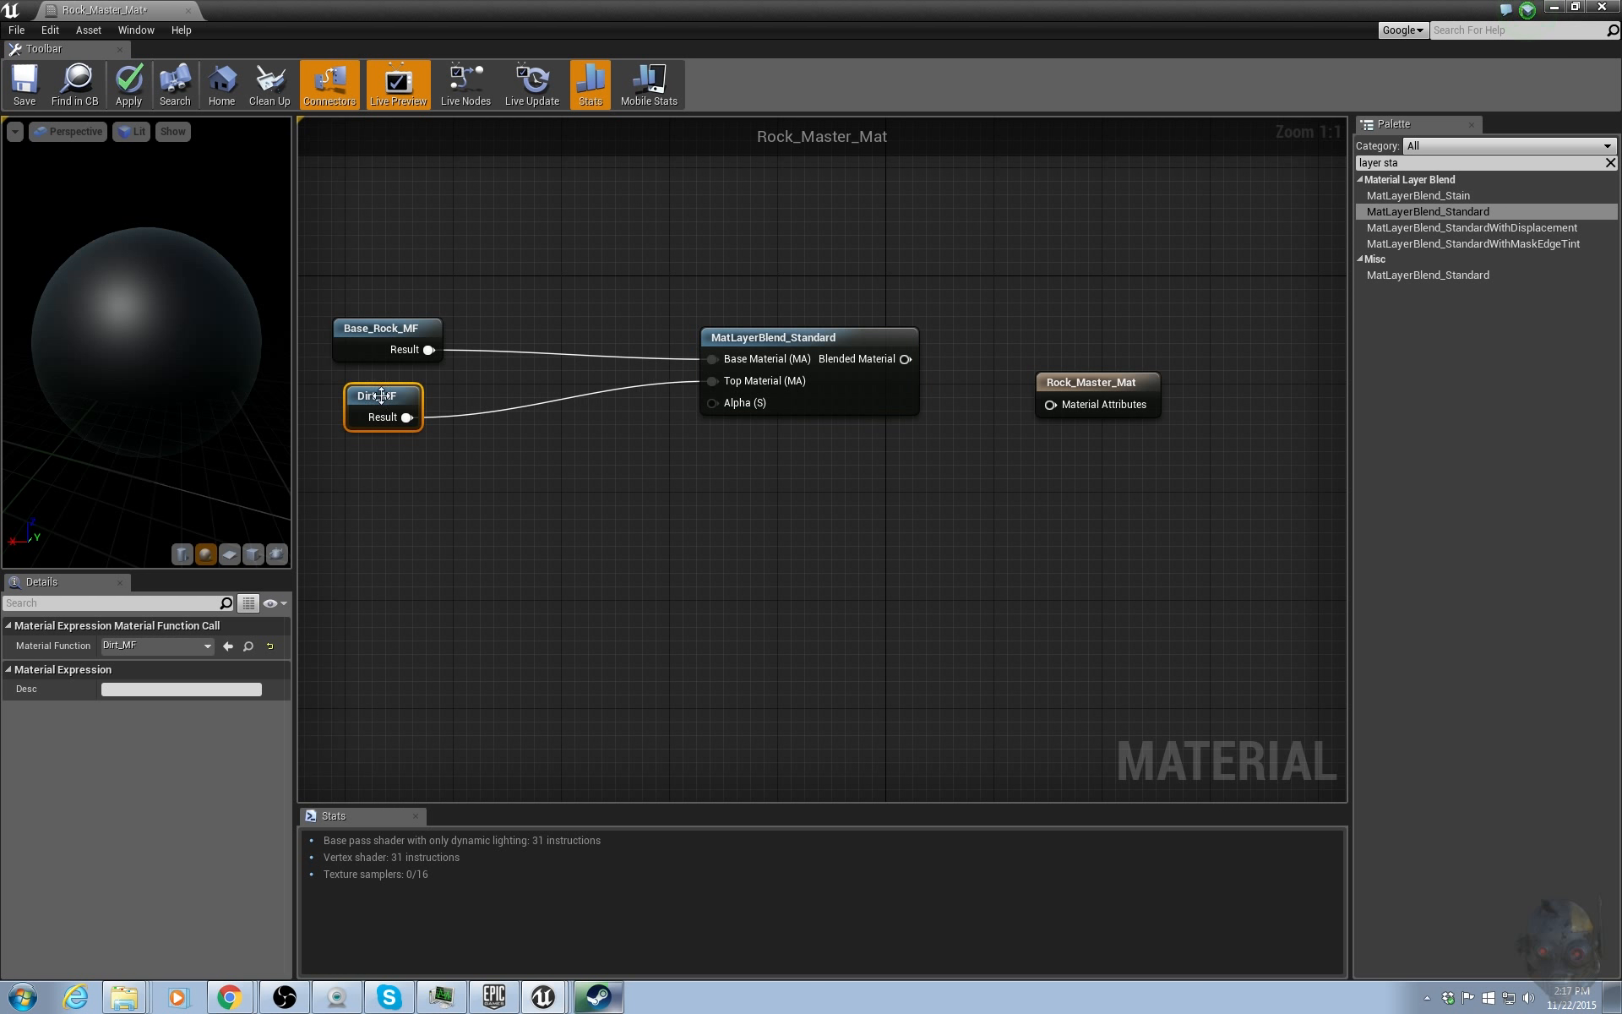
click(706, 433)
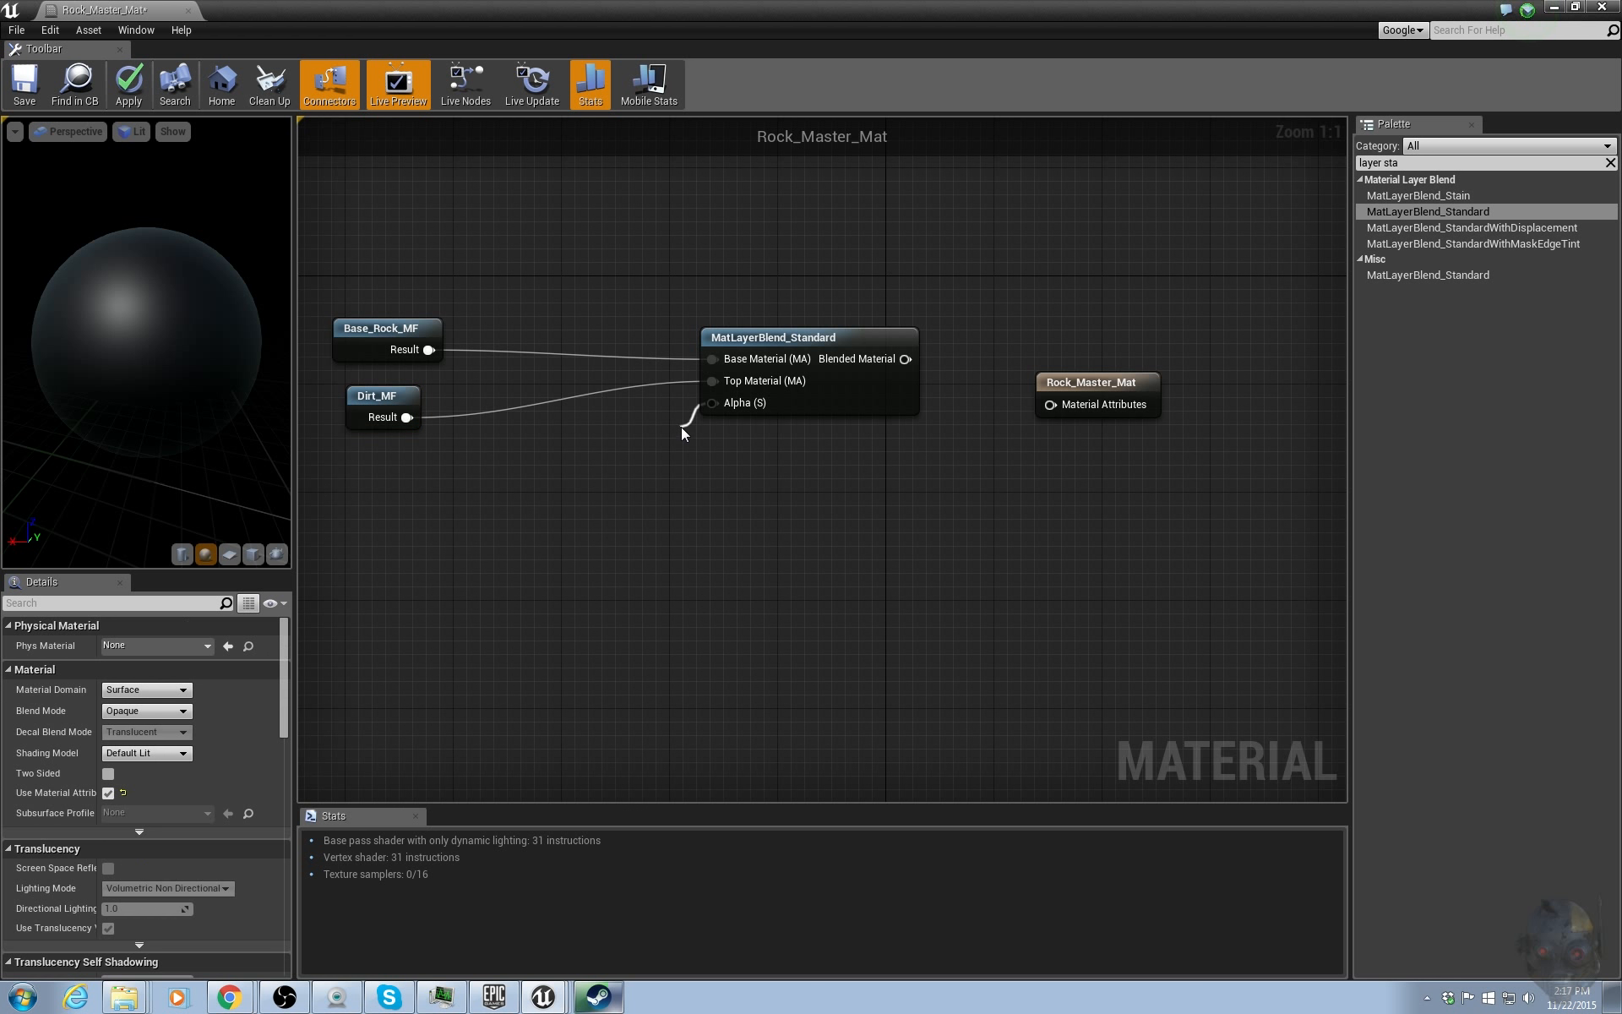
drag(681, 427, 627, 468)
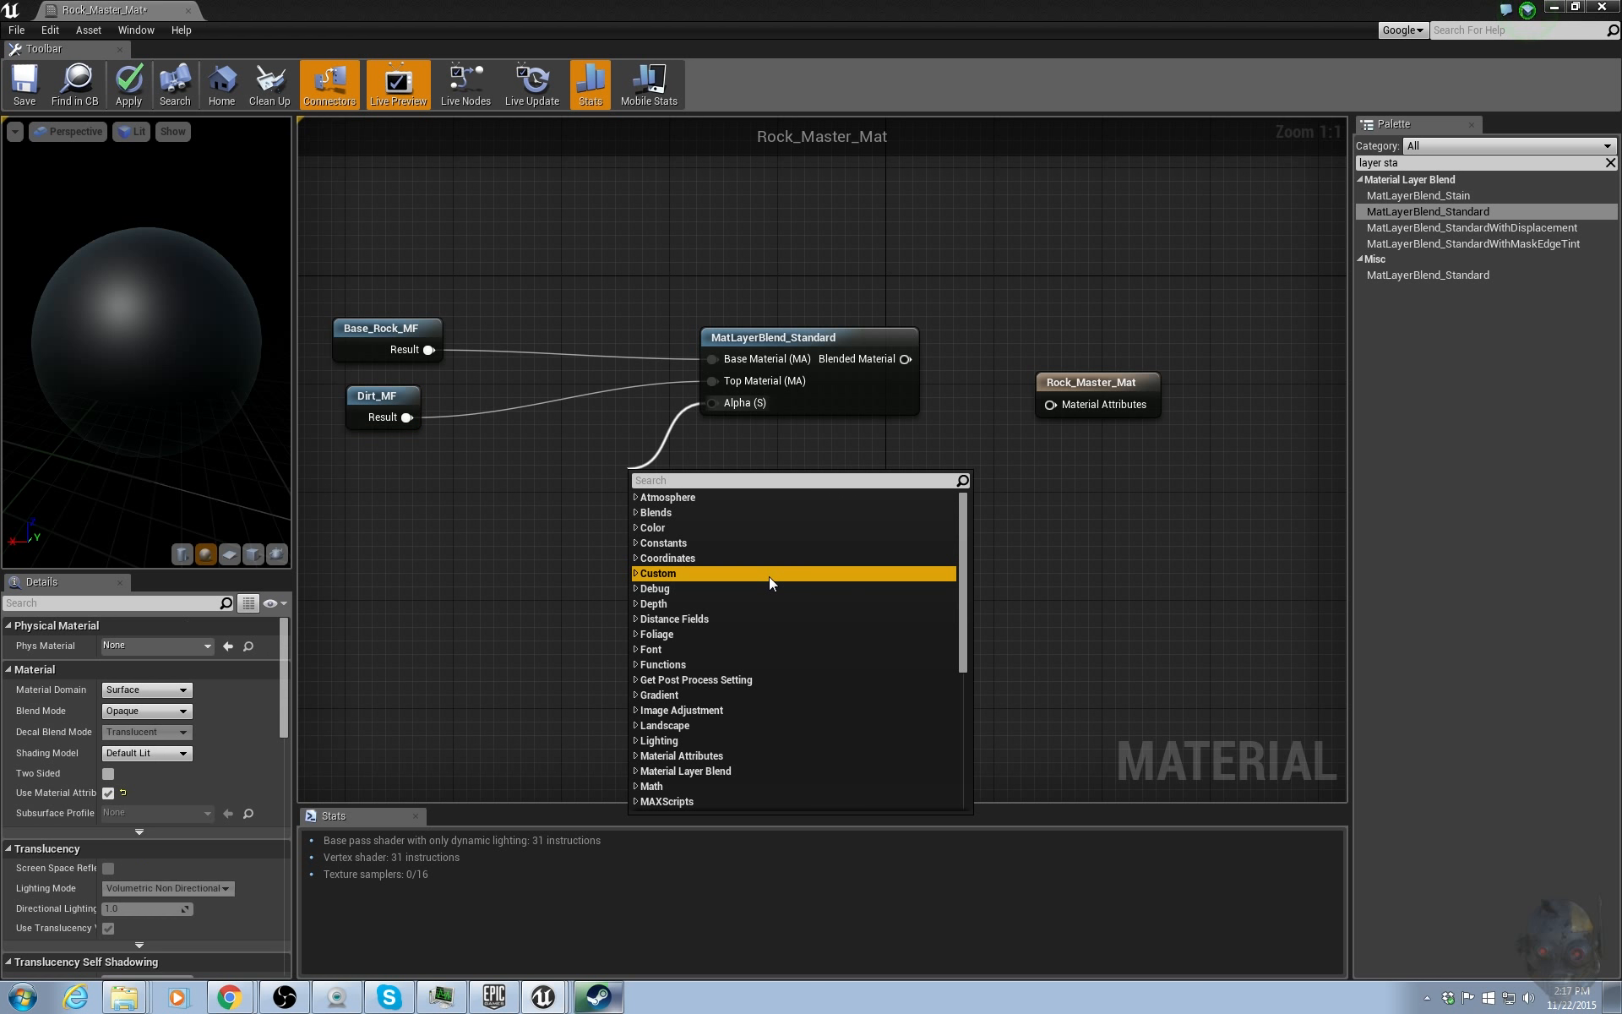
click(525, 559)
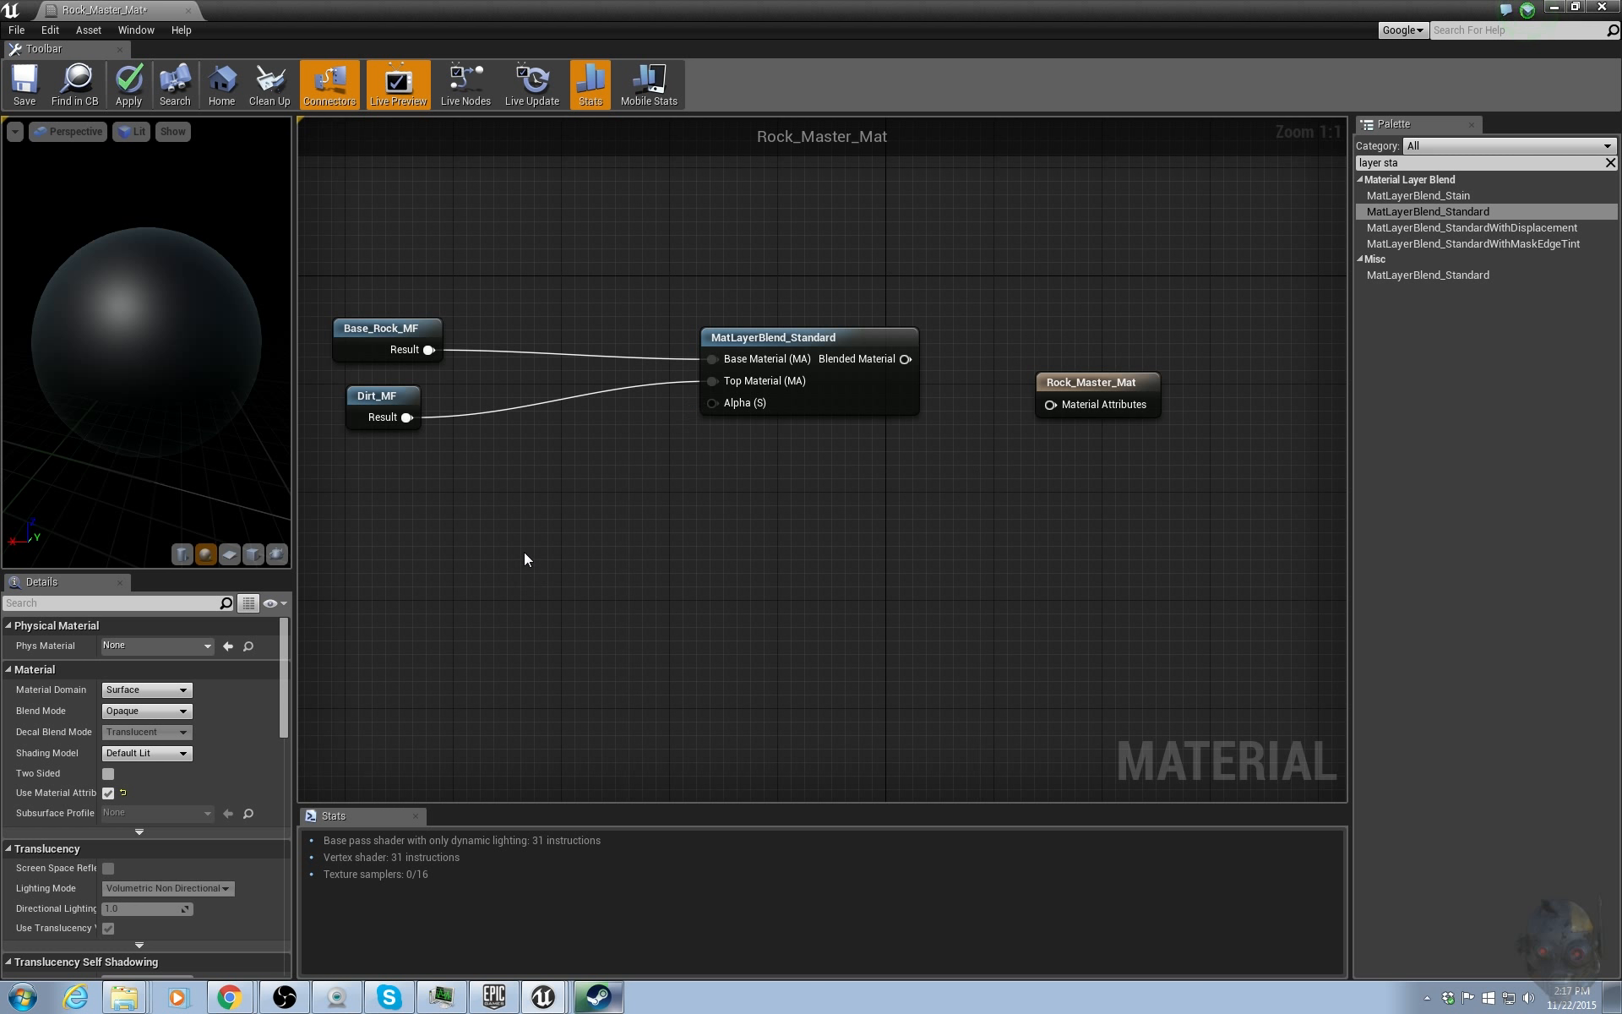
Add a BreakMaterialAttributes node below Base_Rock_MF and connect Base_Rock_MF's result to its Attr input.
right_drag(711, 514, 929, 619)
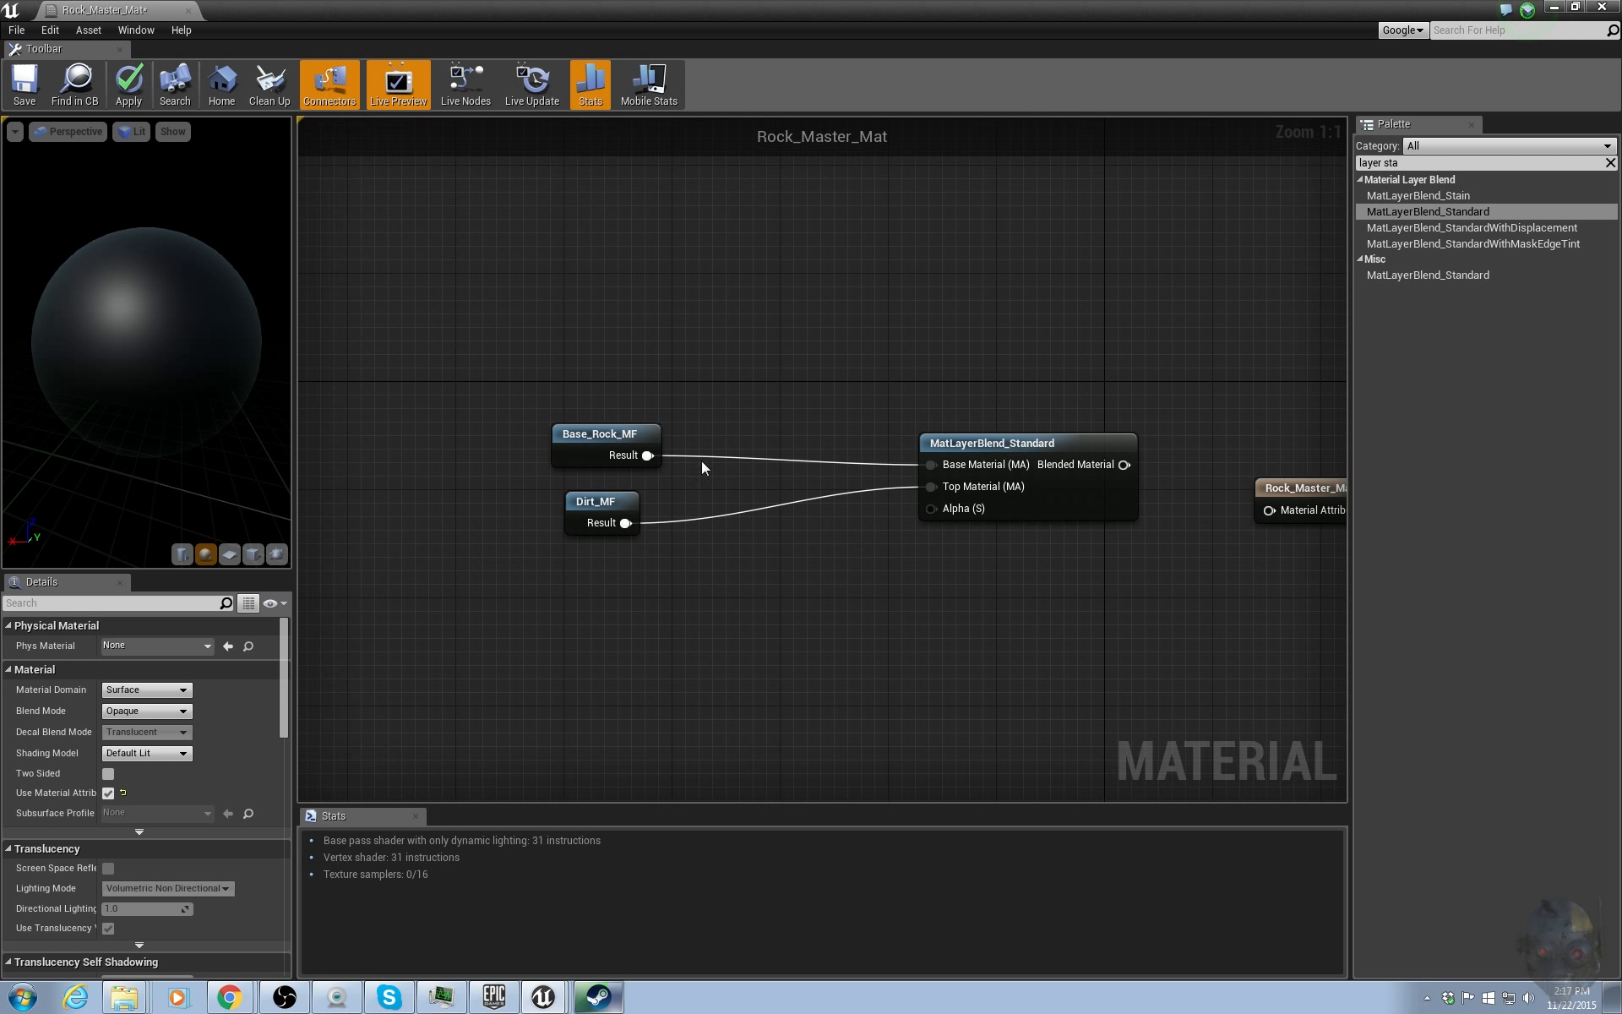
drag(594, 435, 401, 259)
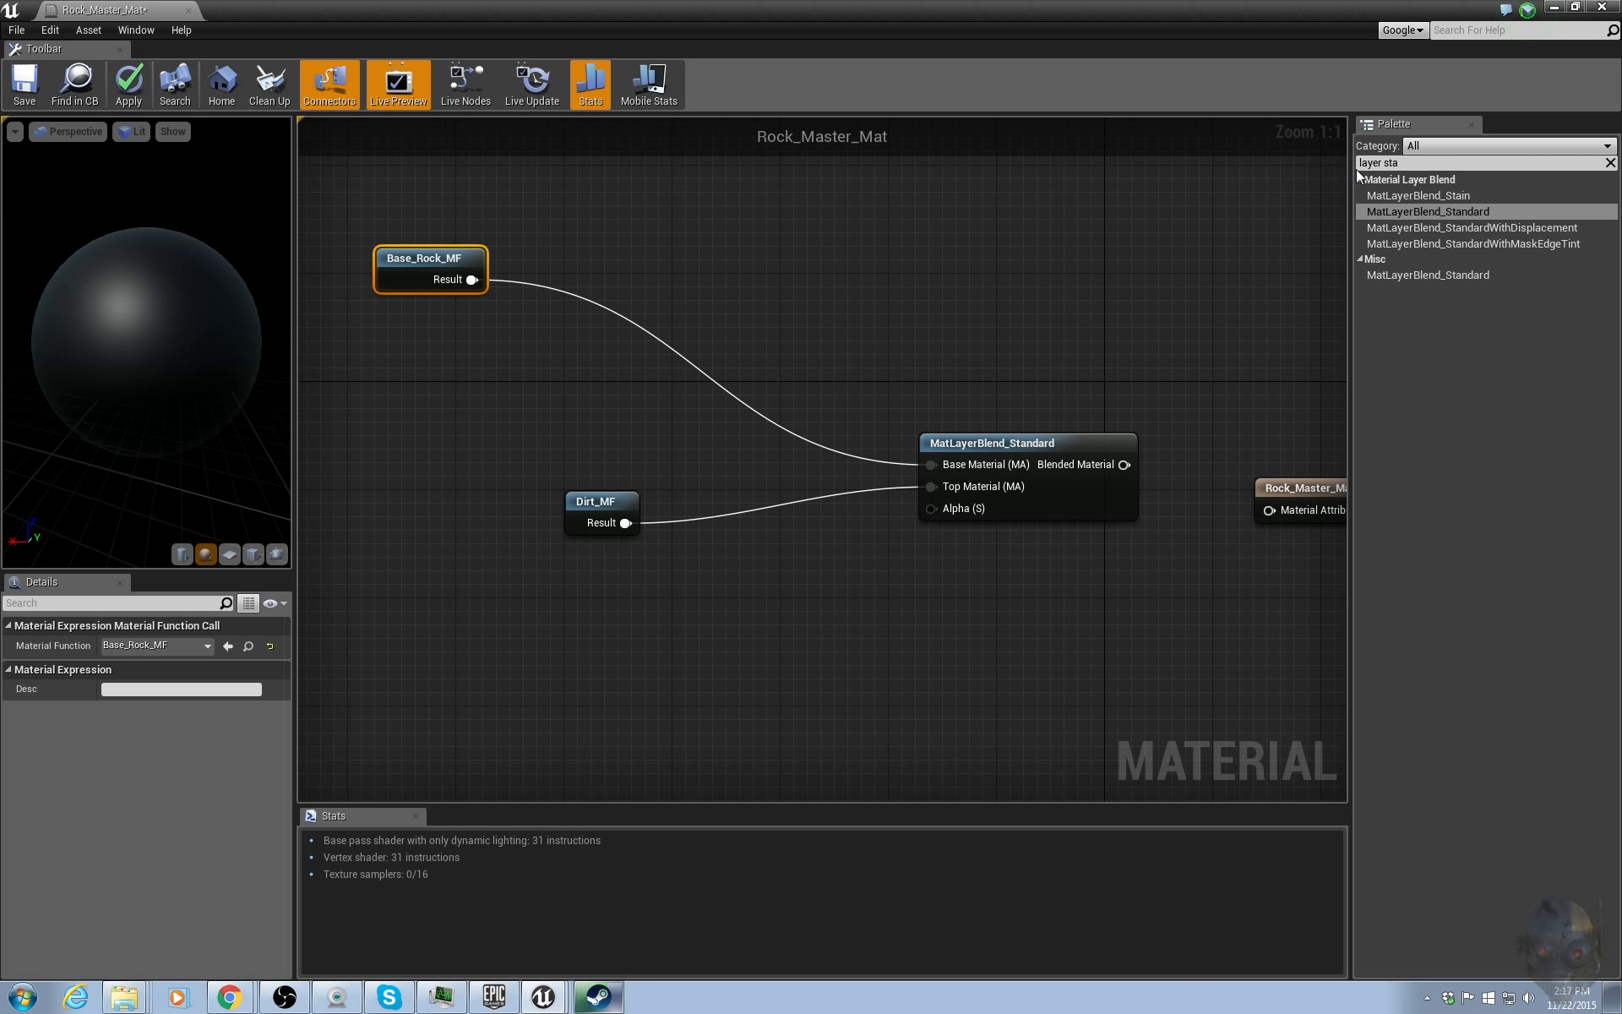
drag(1395, 163, 1288, 160)
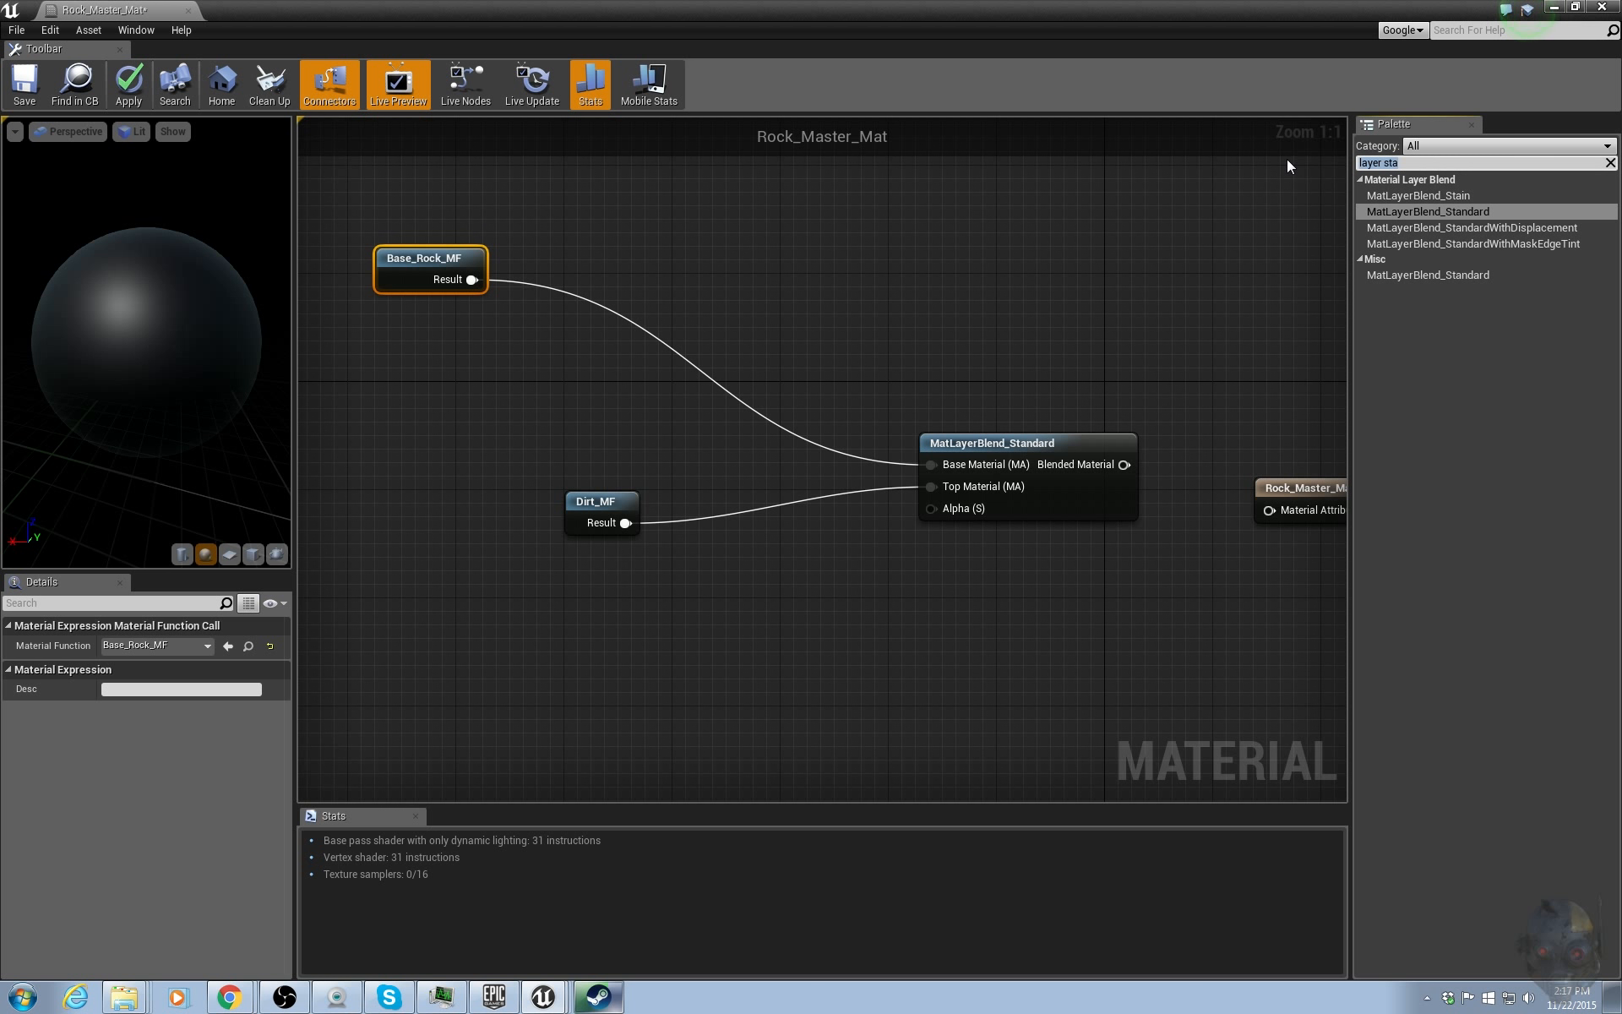
text(break)
drag(1473, 196, 481, 404)
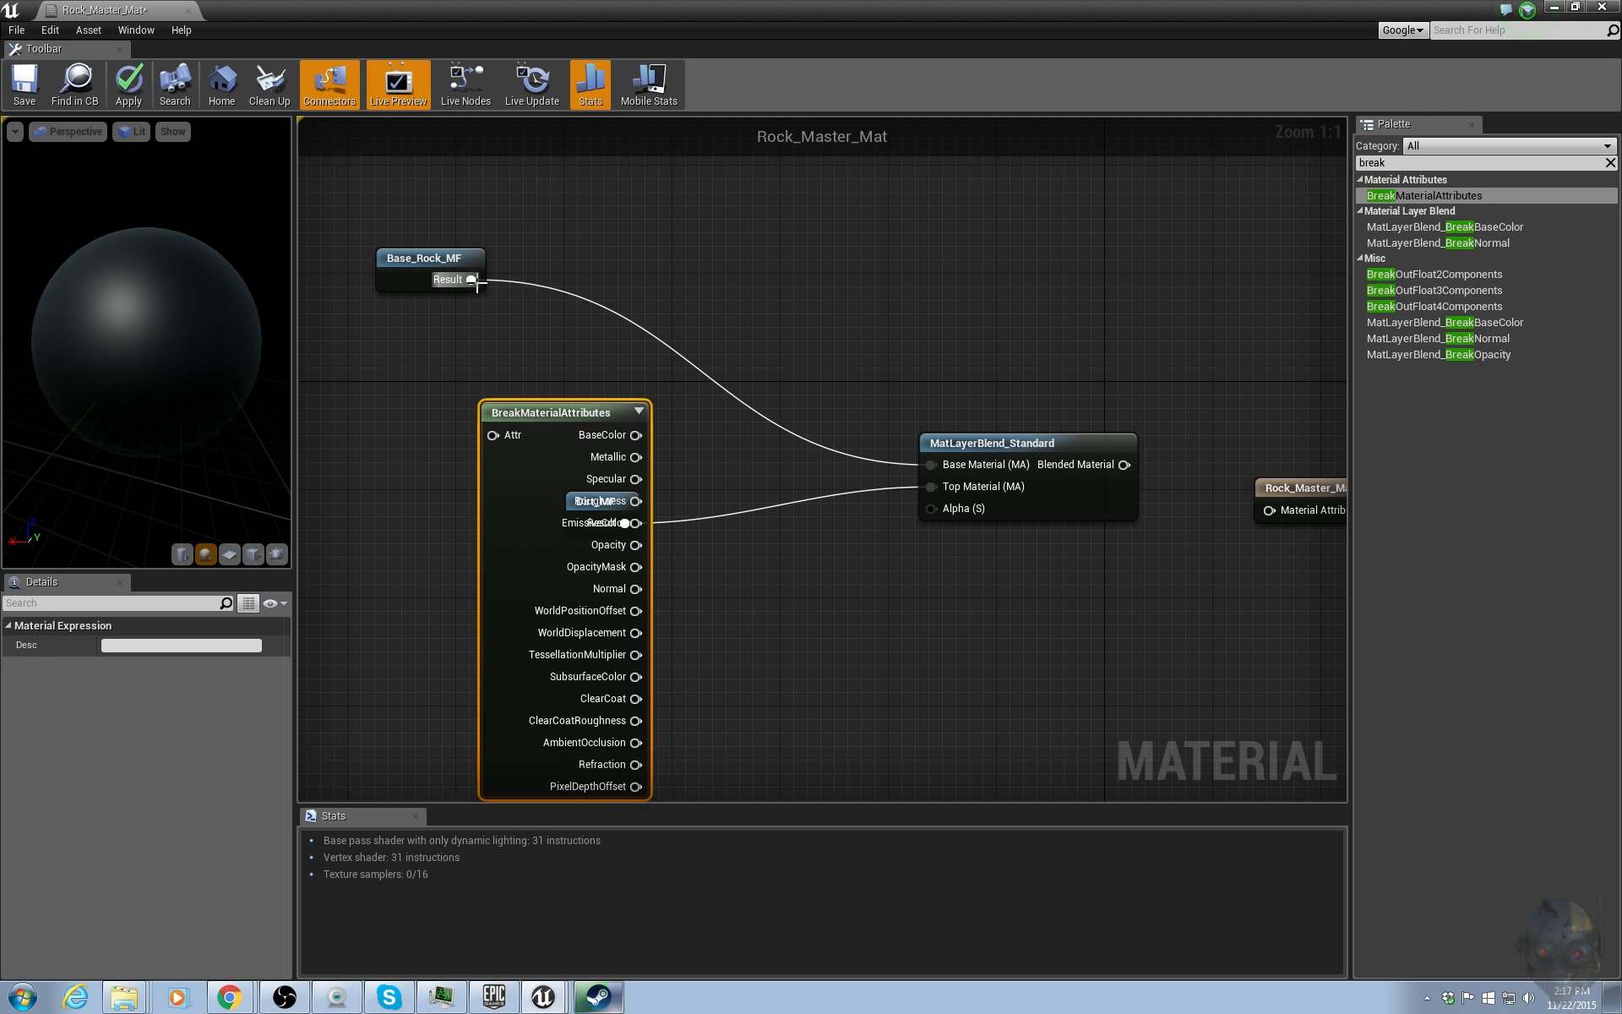
drag(475, 280, 423, 425)
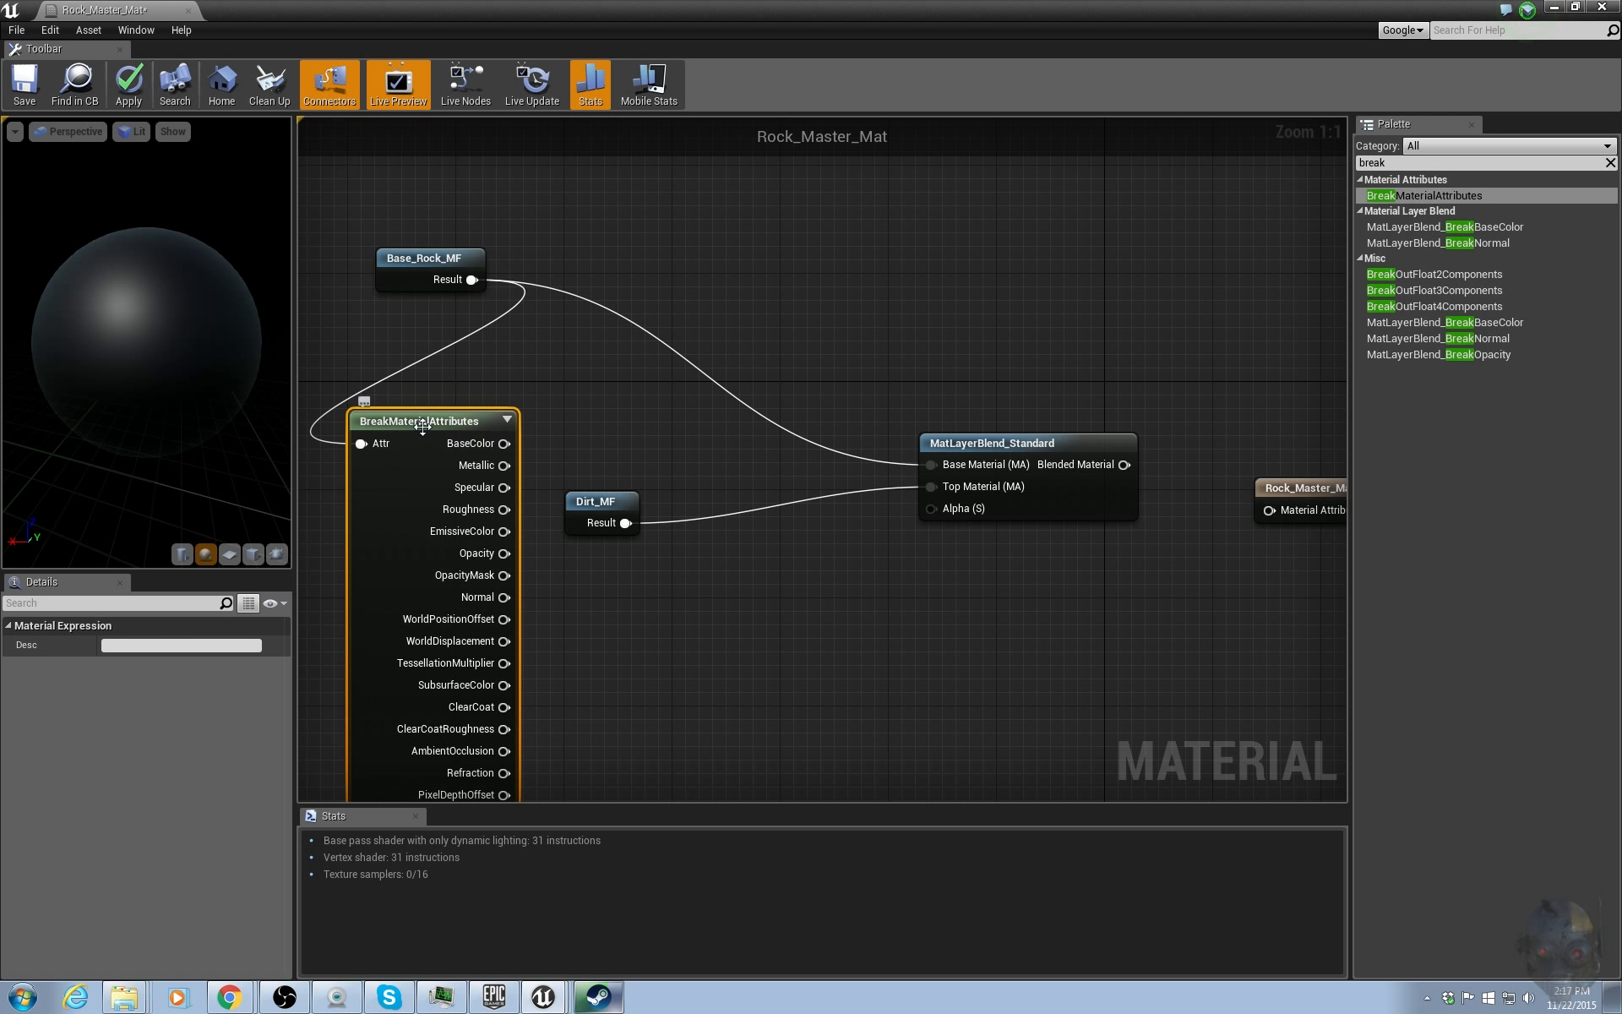
right_drag(560, 394, 599, 349)
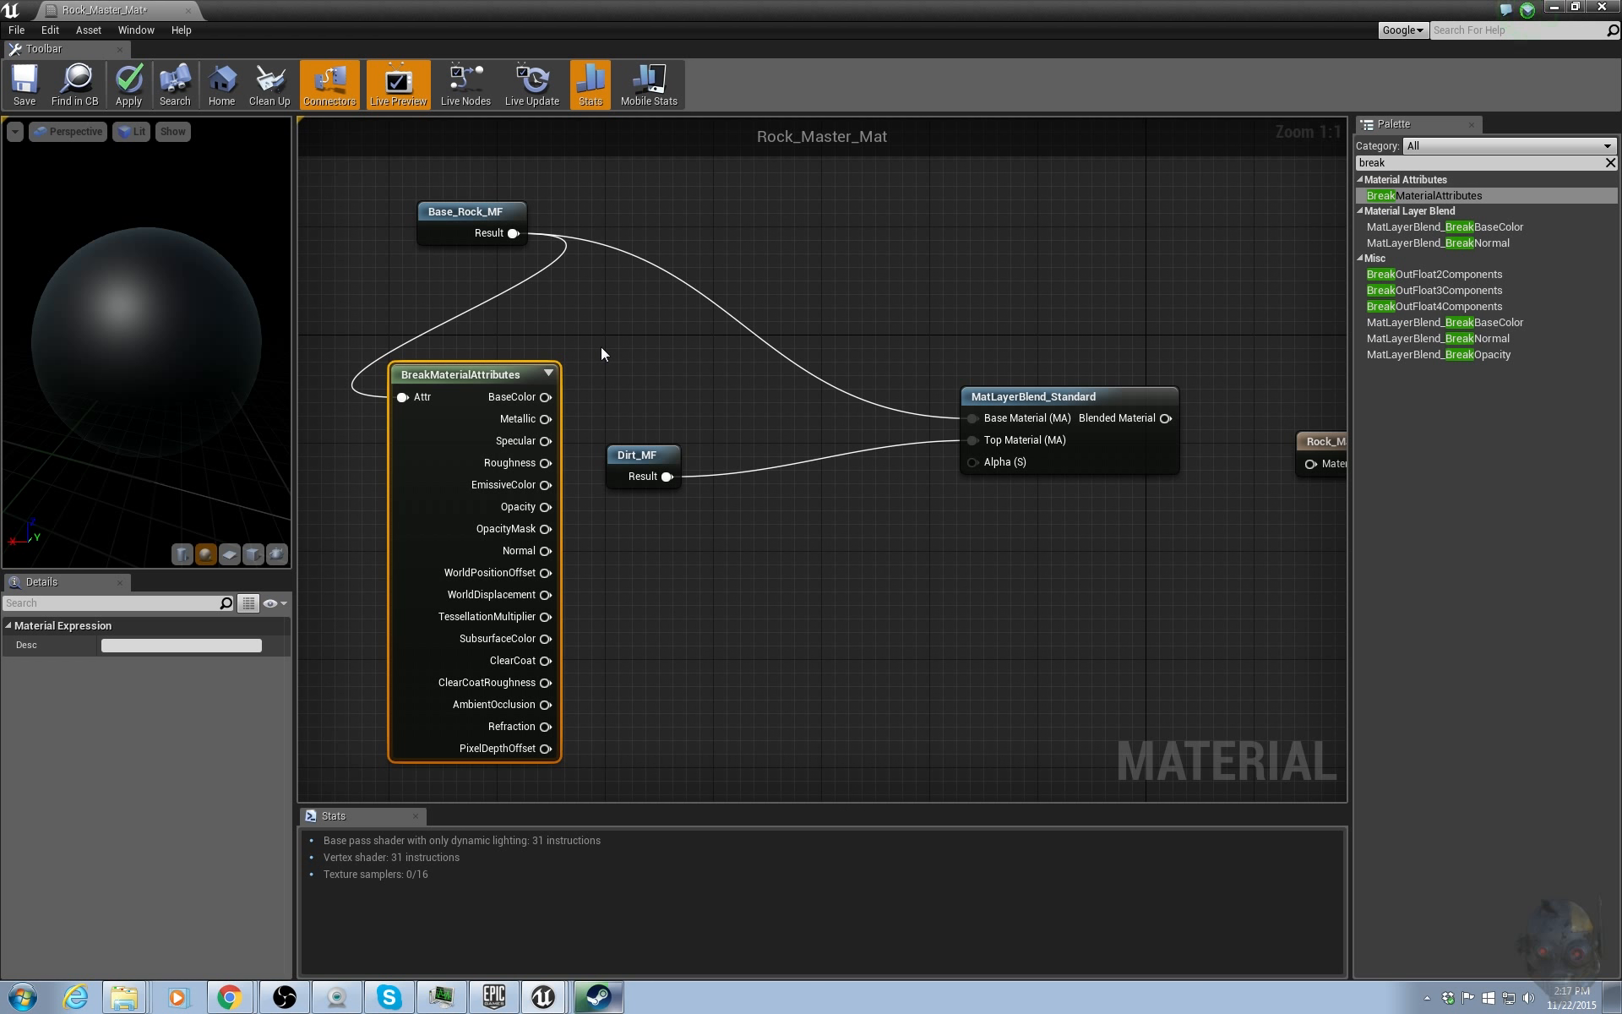
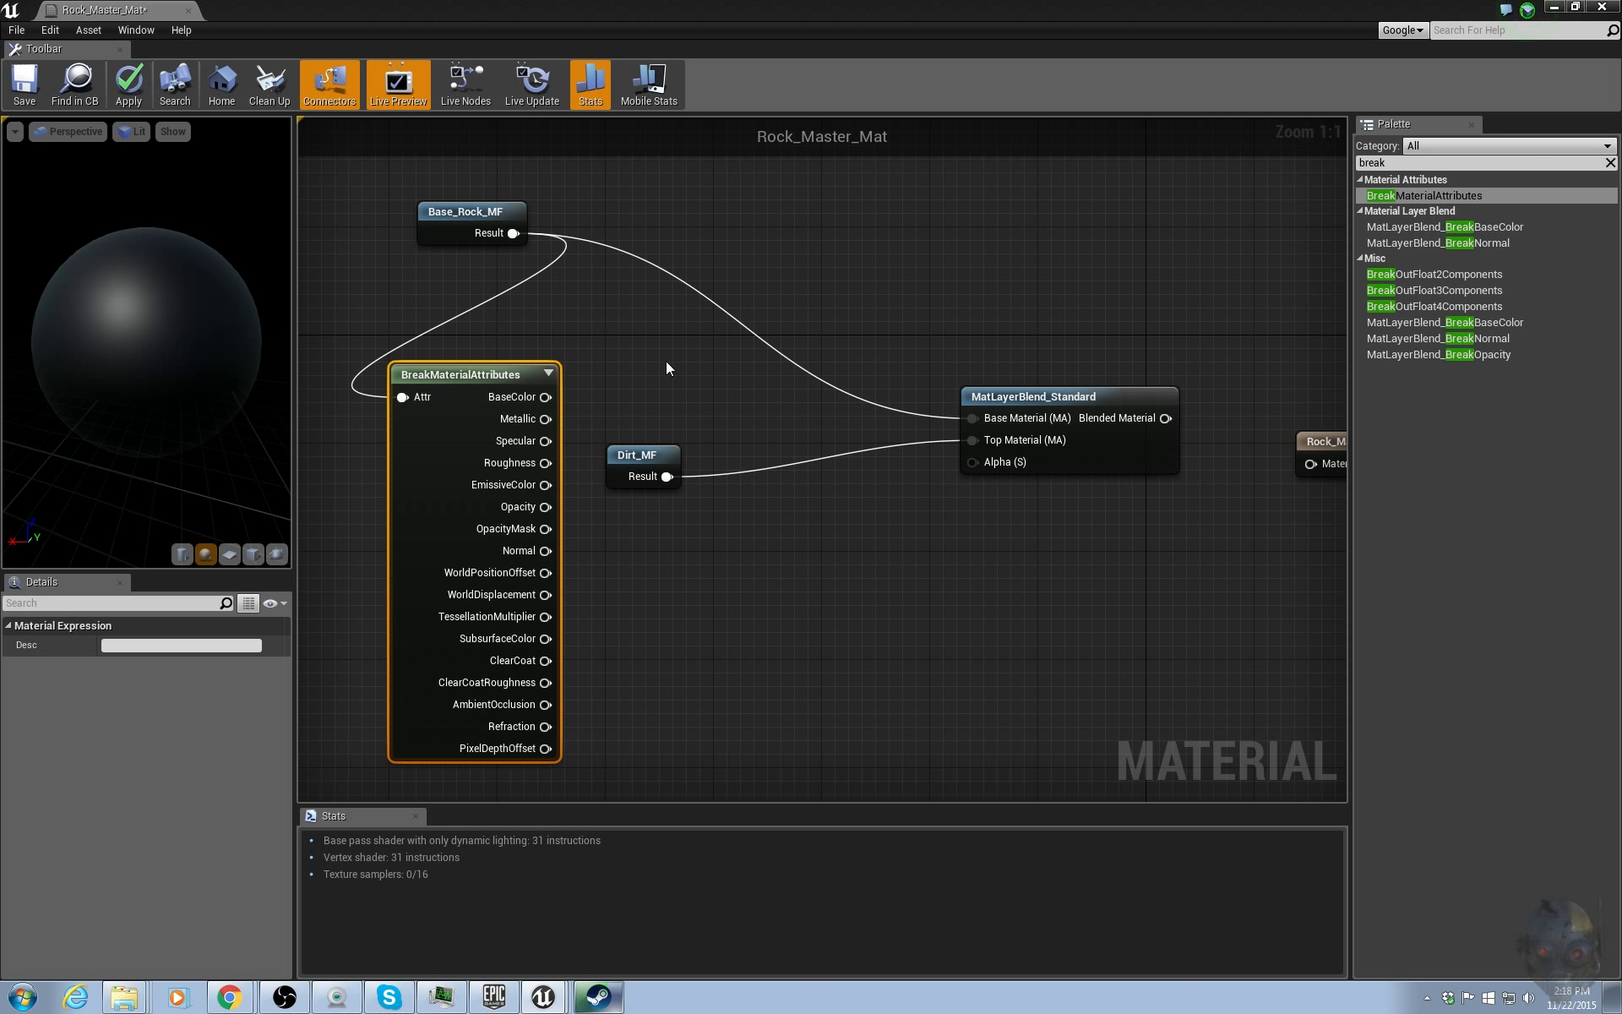
Delete the BreakMaterialAttributes node from the graph.
right_drag(667, 369, 679, 341)
drag(573, 348, 585, 373)
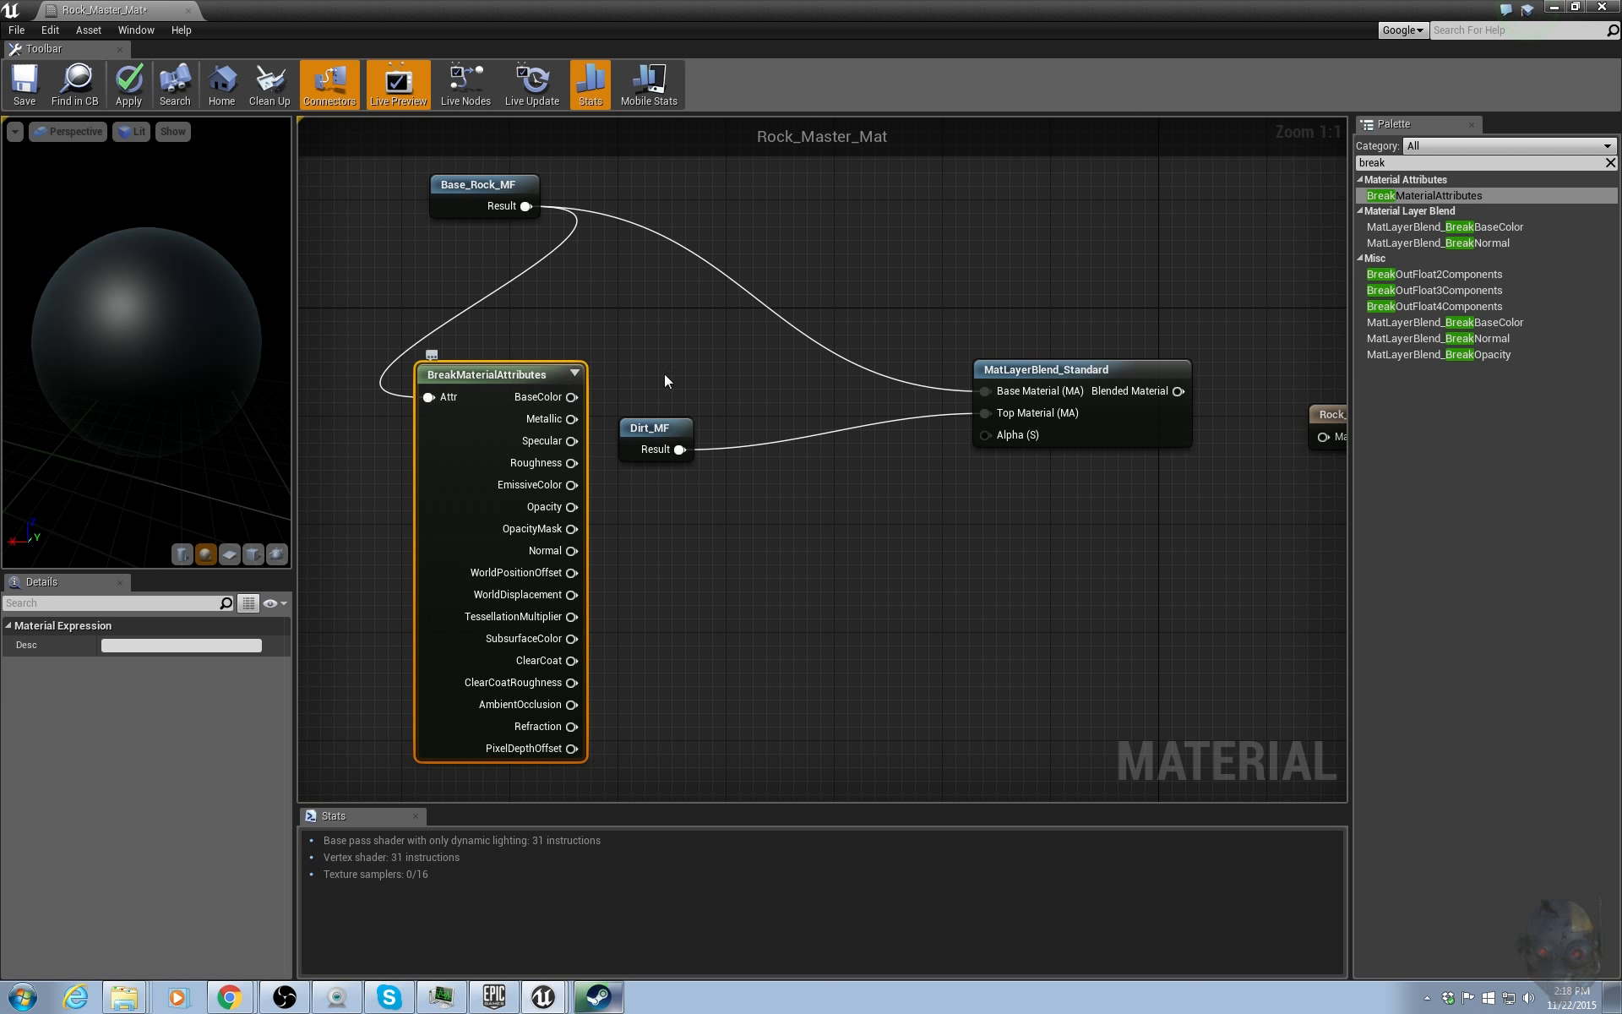
key(Delete)
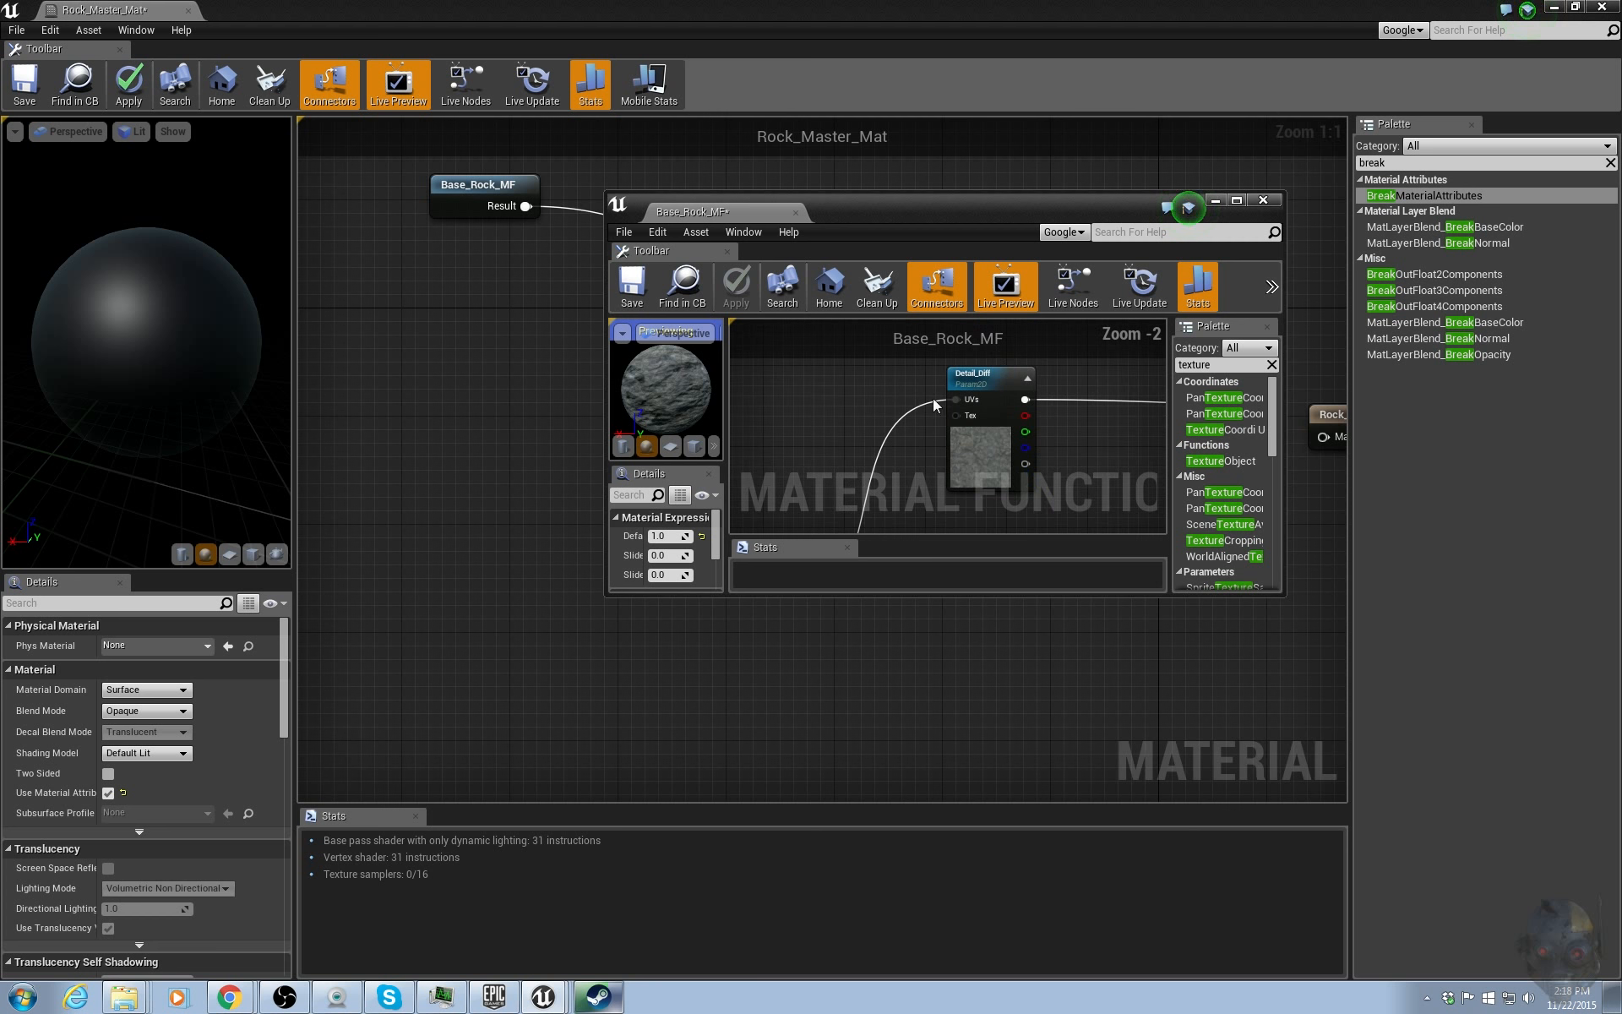
Copy the AO texture parameter node from Base_Rock_MF and paste it into Rock_Master_Mat.
double_click(944, 213)
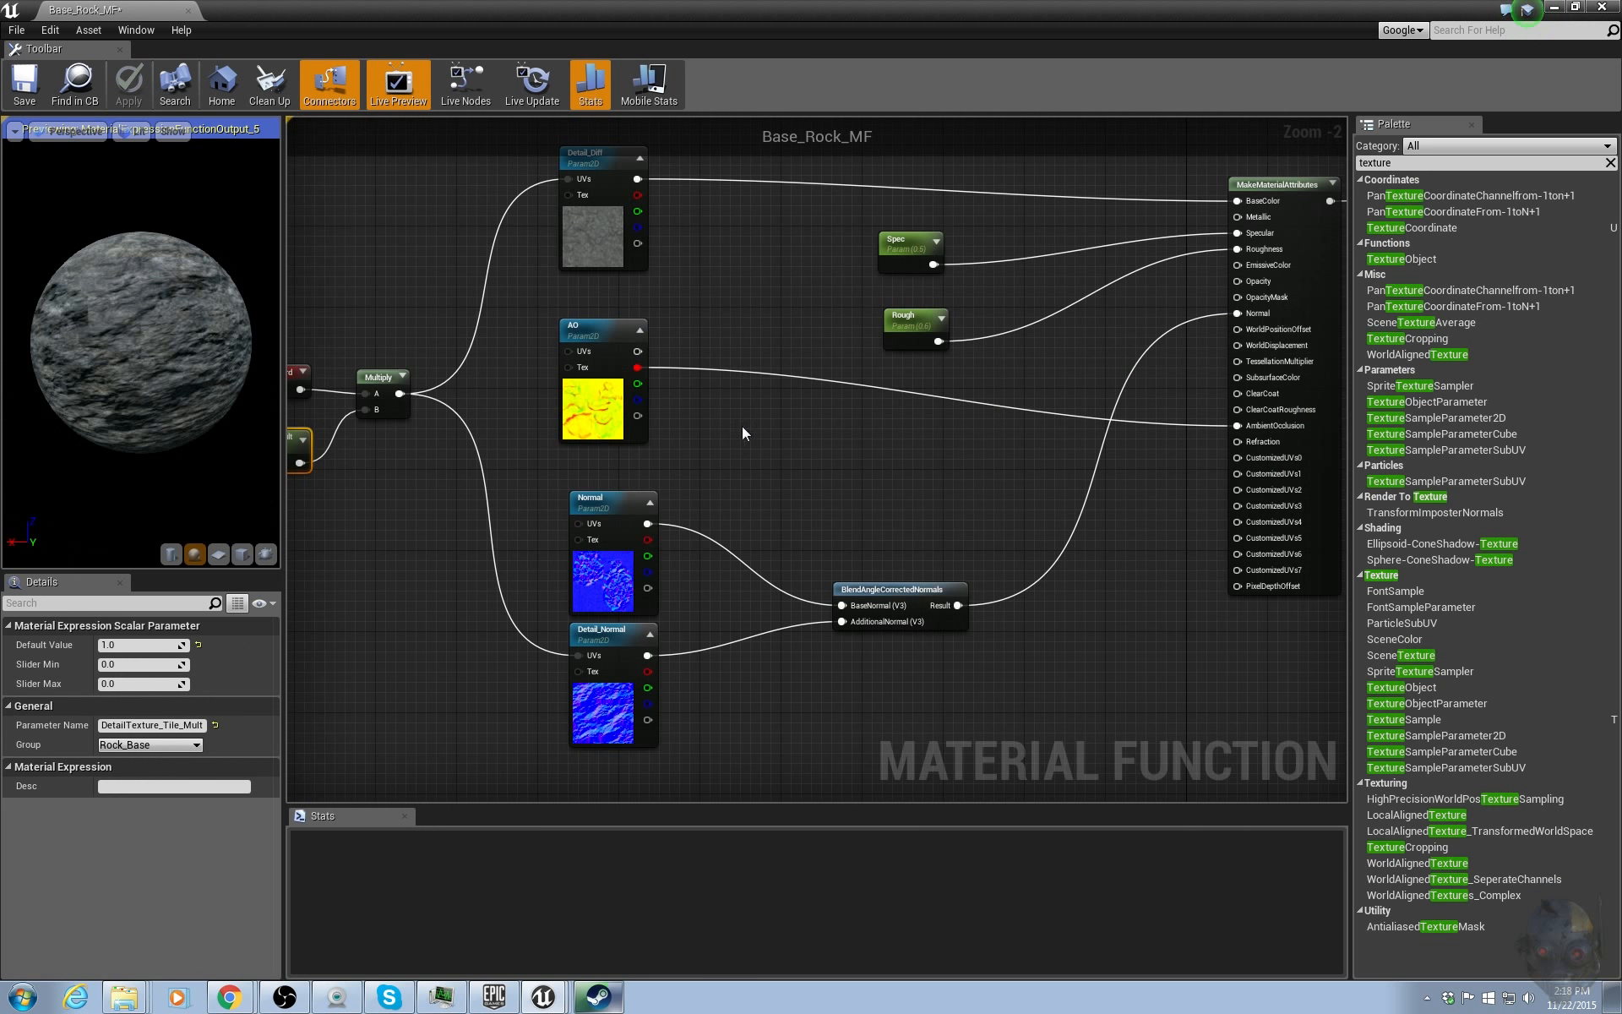
mouse_move(611, 419)
mouse_down()
mouse_move(692, 432)
mouse_move(615, 431)
mouse_up()
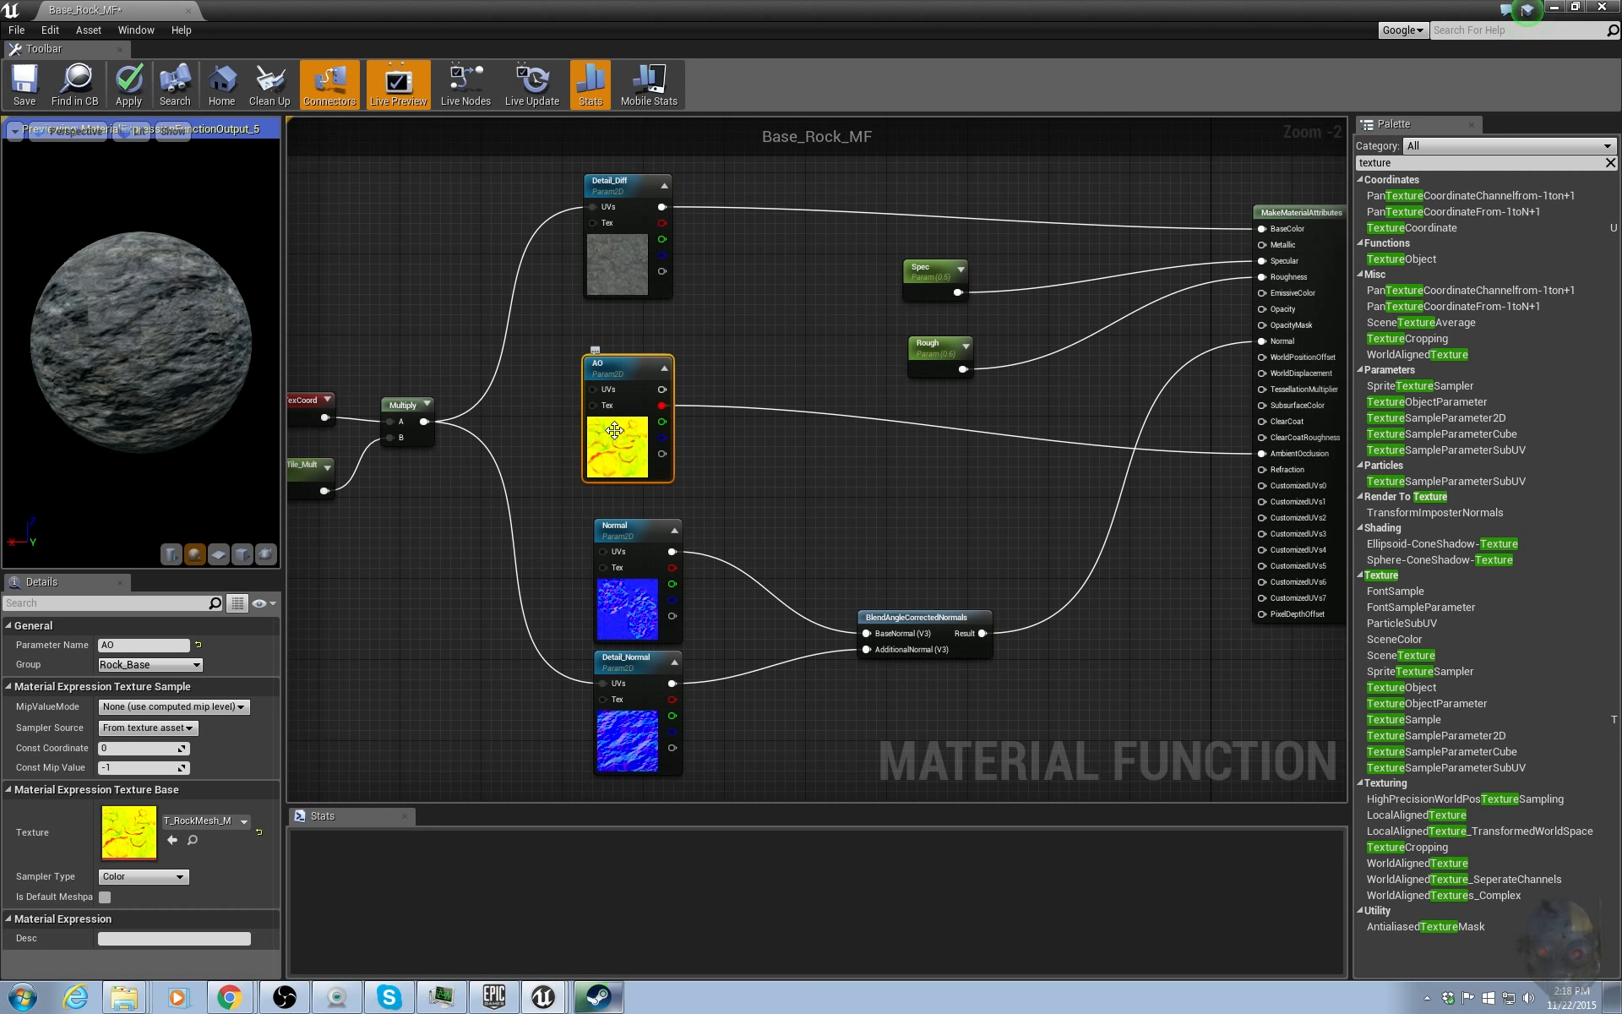
drag(589, 7, 1621, 271)
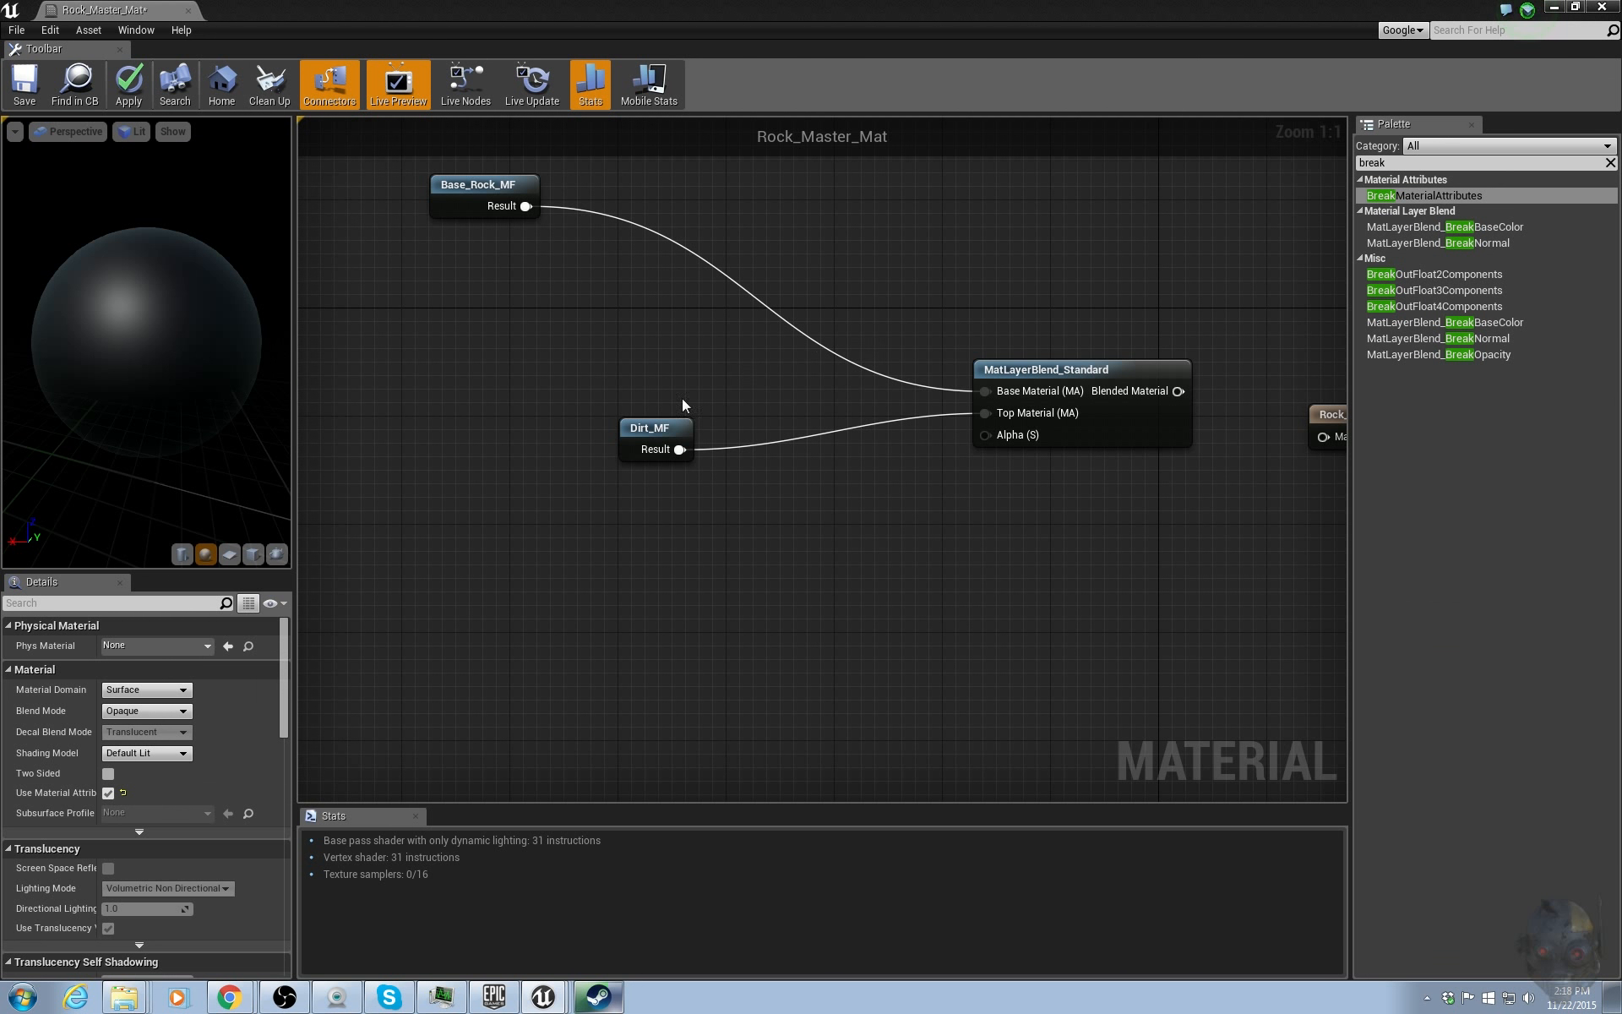
key(ctrl+v)
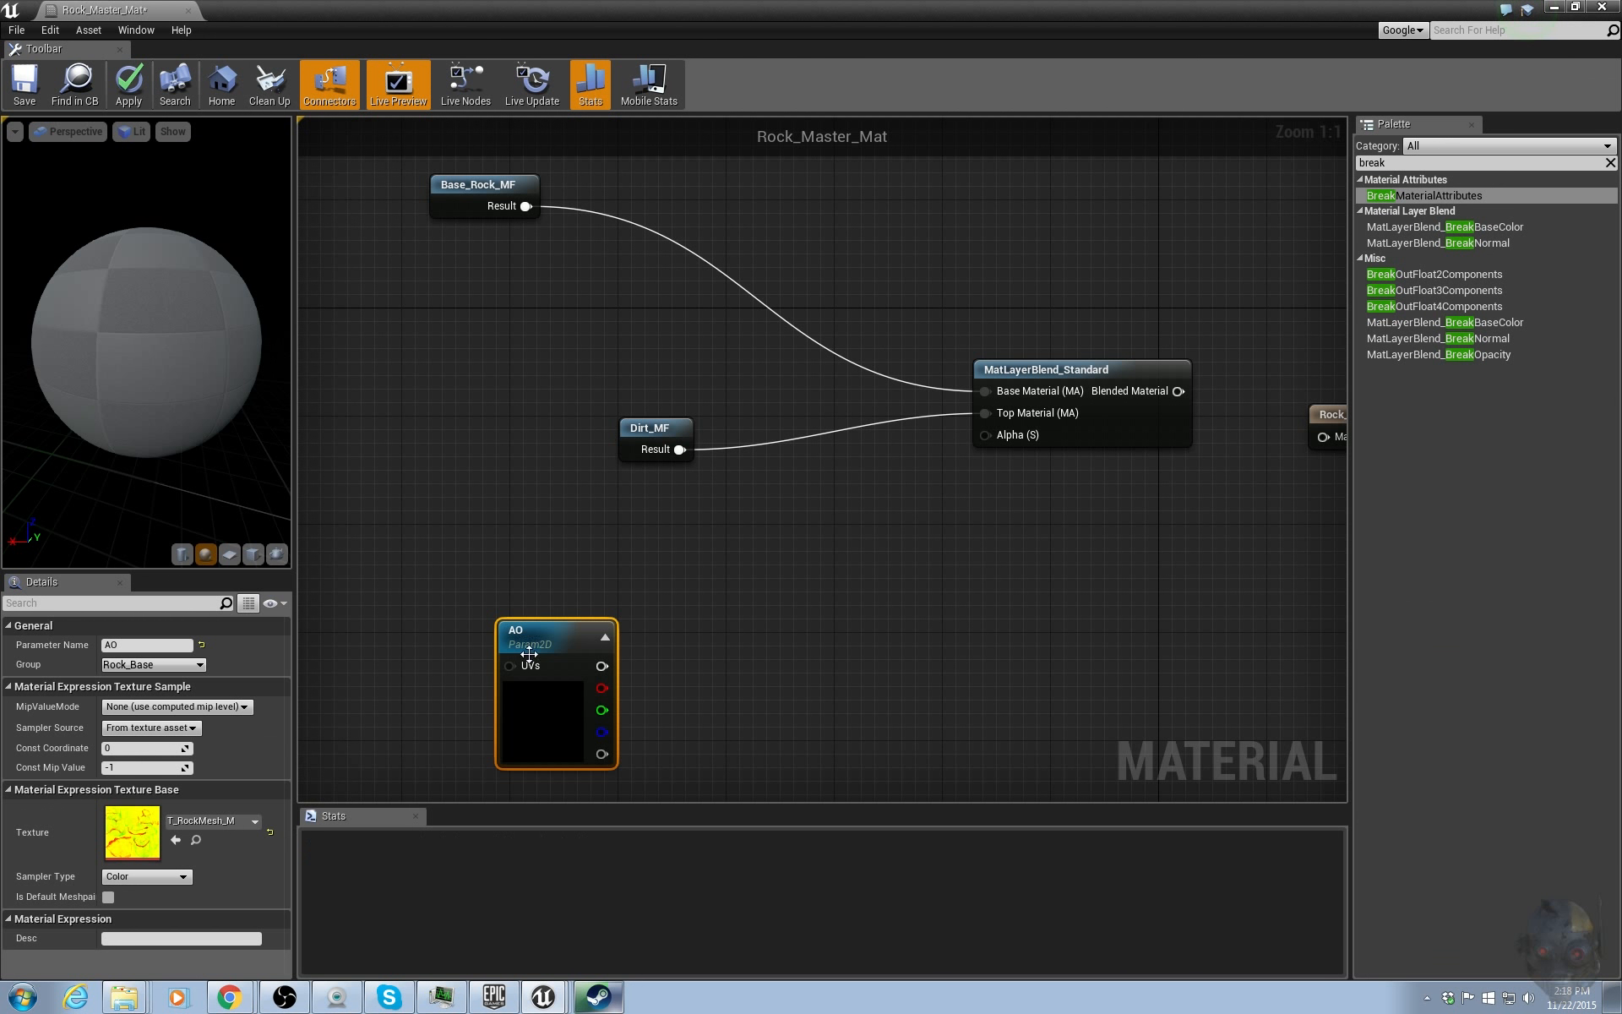
Set the pasted texture parameter's group to Master.
drag(547, 636, 547, 599)
double_click(548, 600)
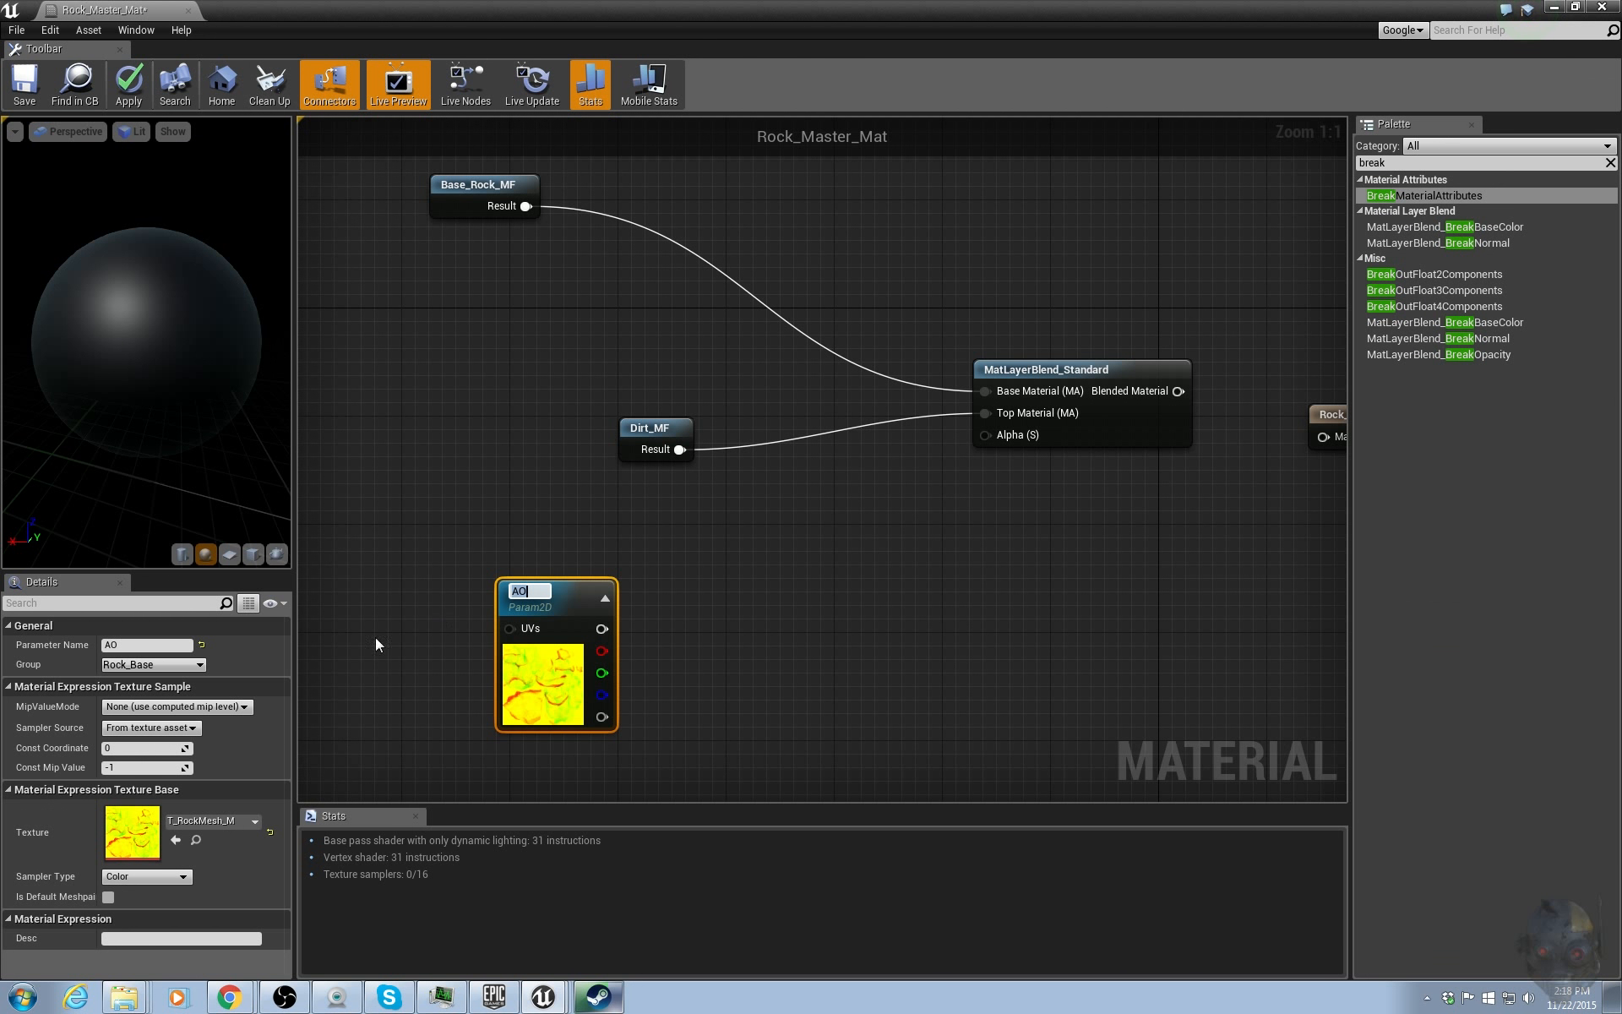
click(173, 664)
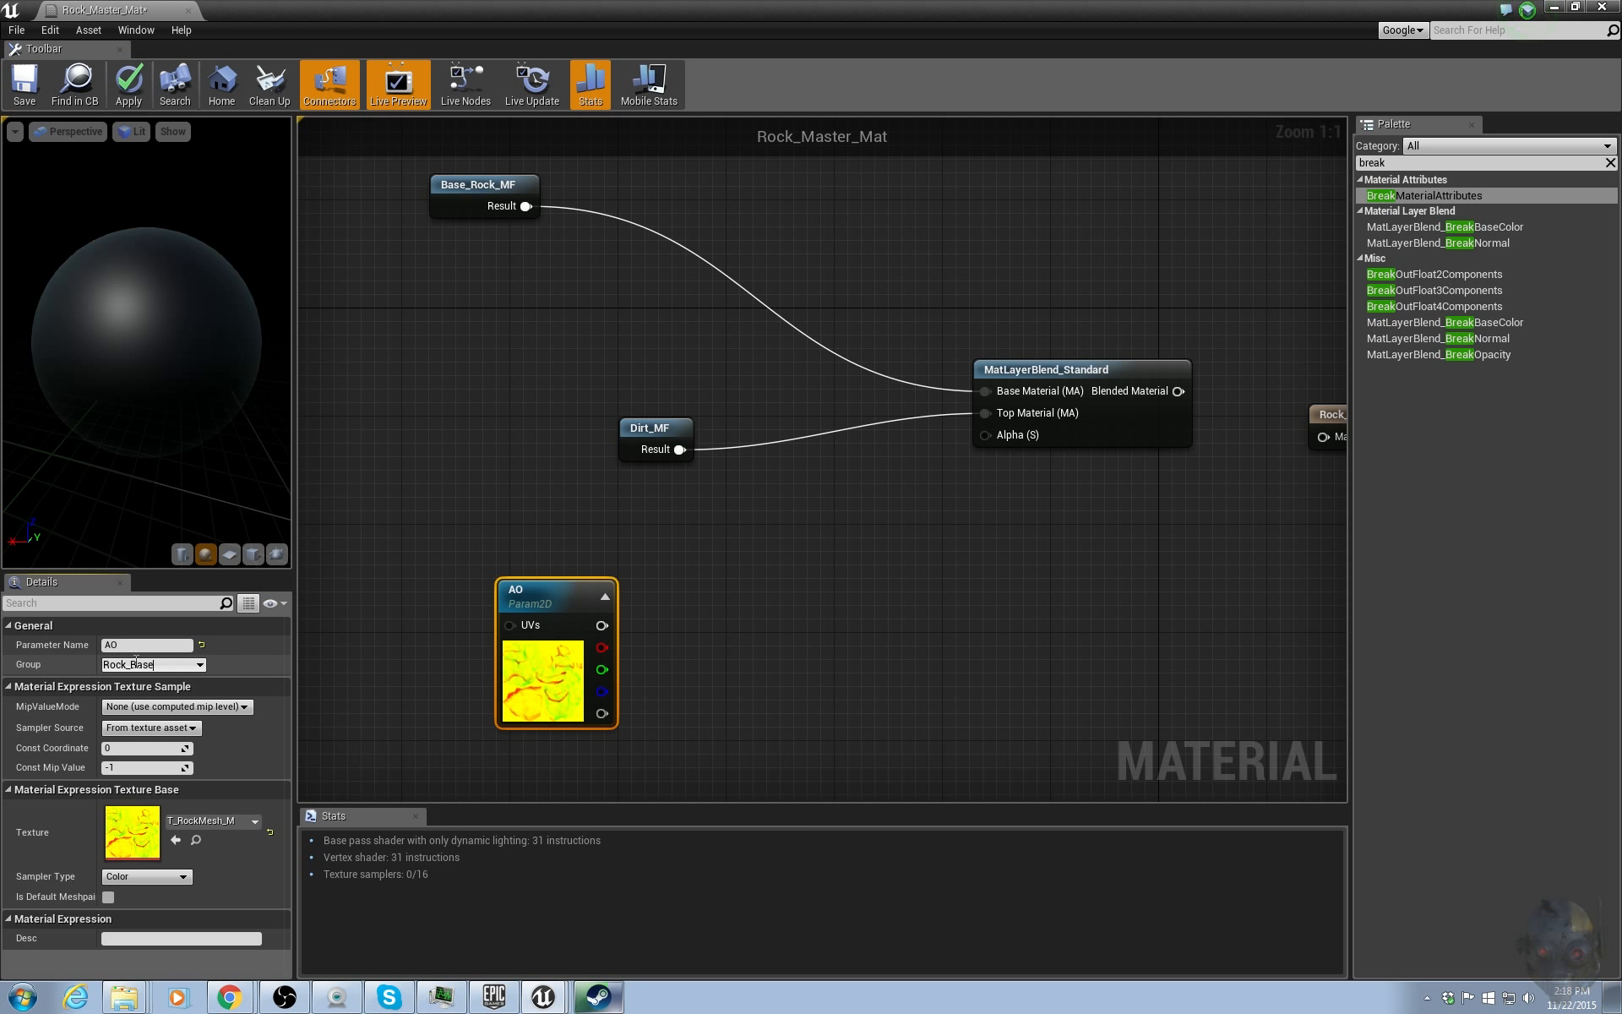
key(Return)
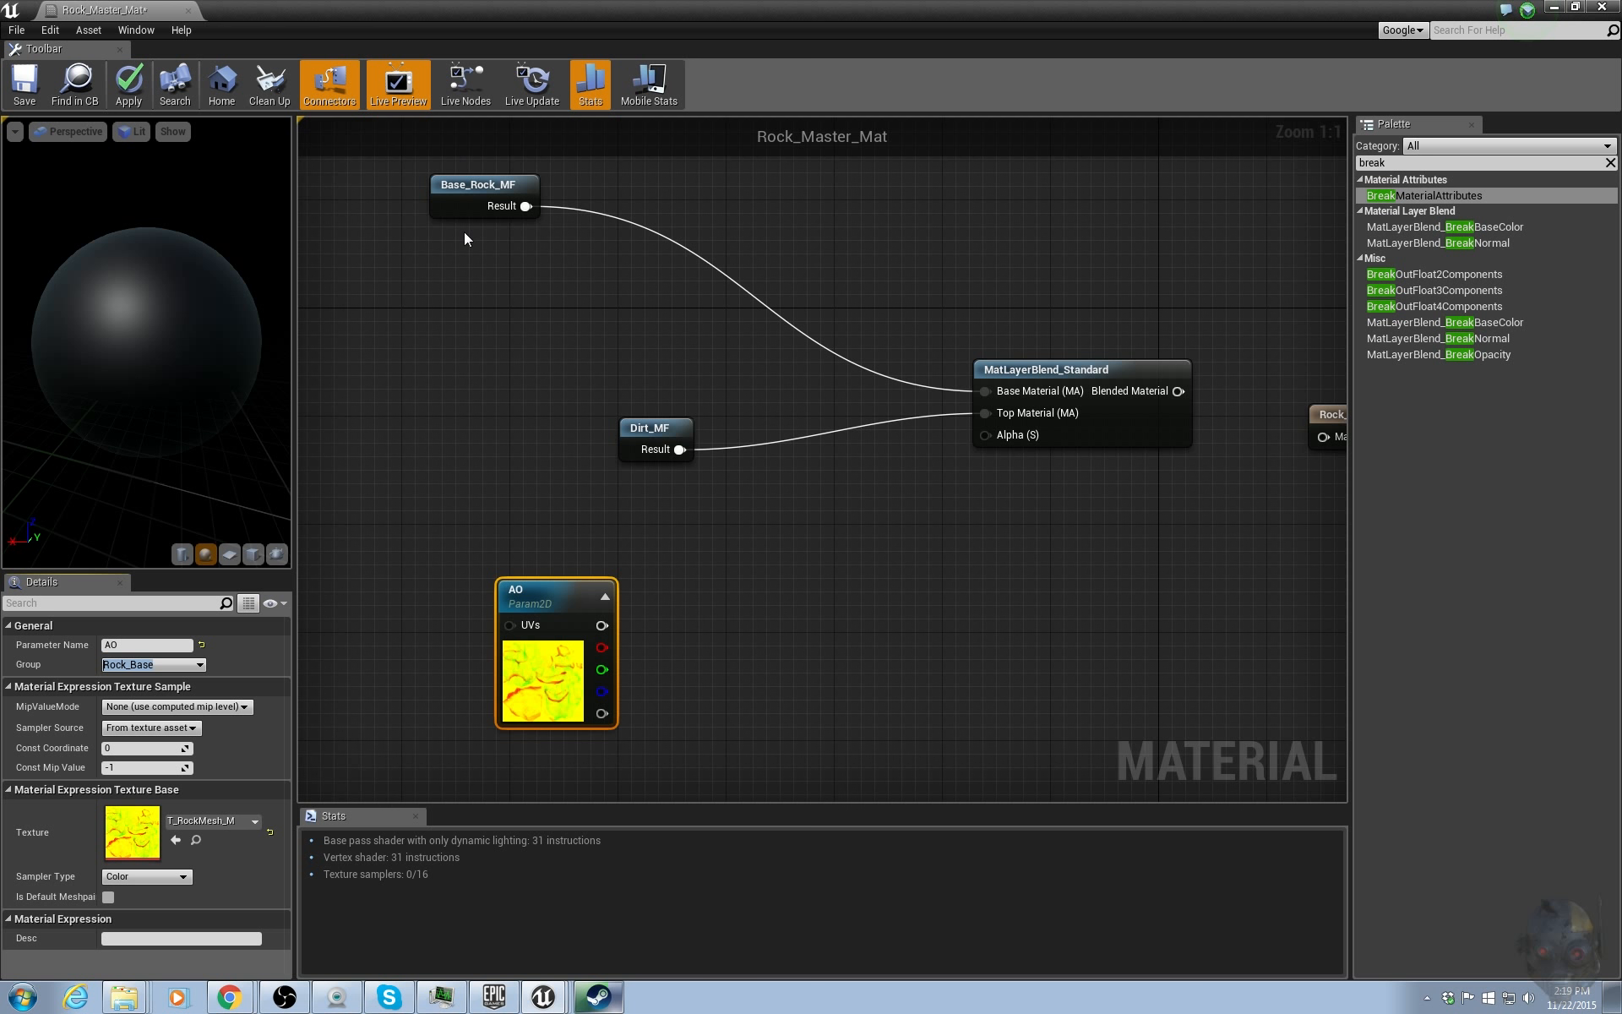
text(Master)
key(Return)
Rename the pasted texture parameter to Mask.
right_drag(937, 533, 916, 439)
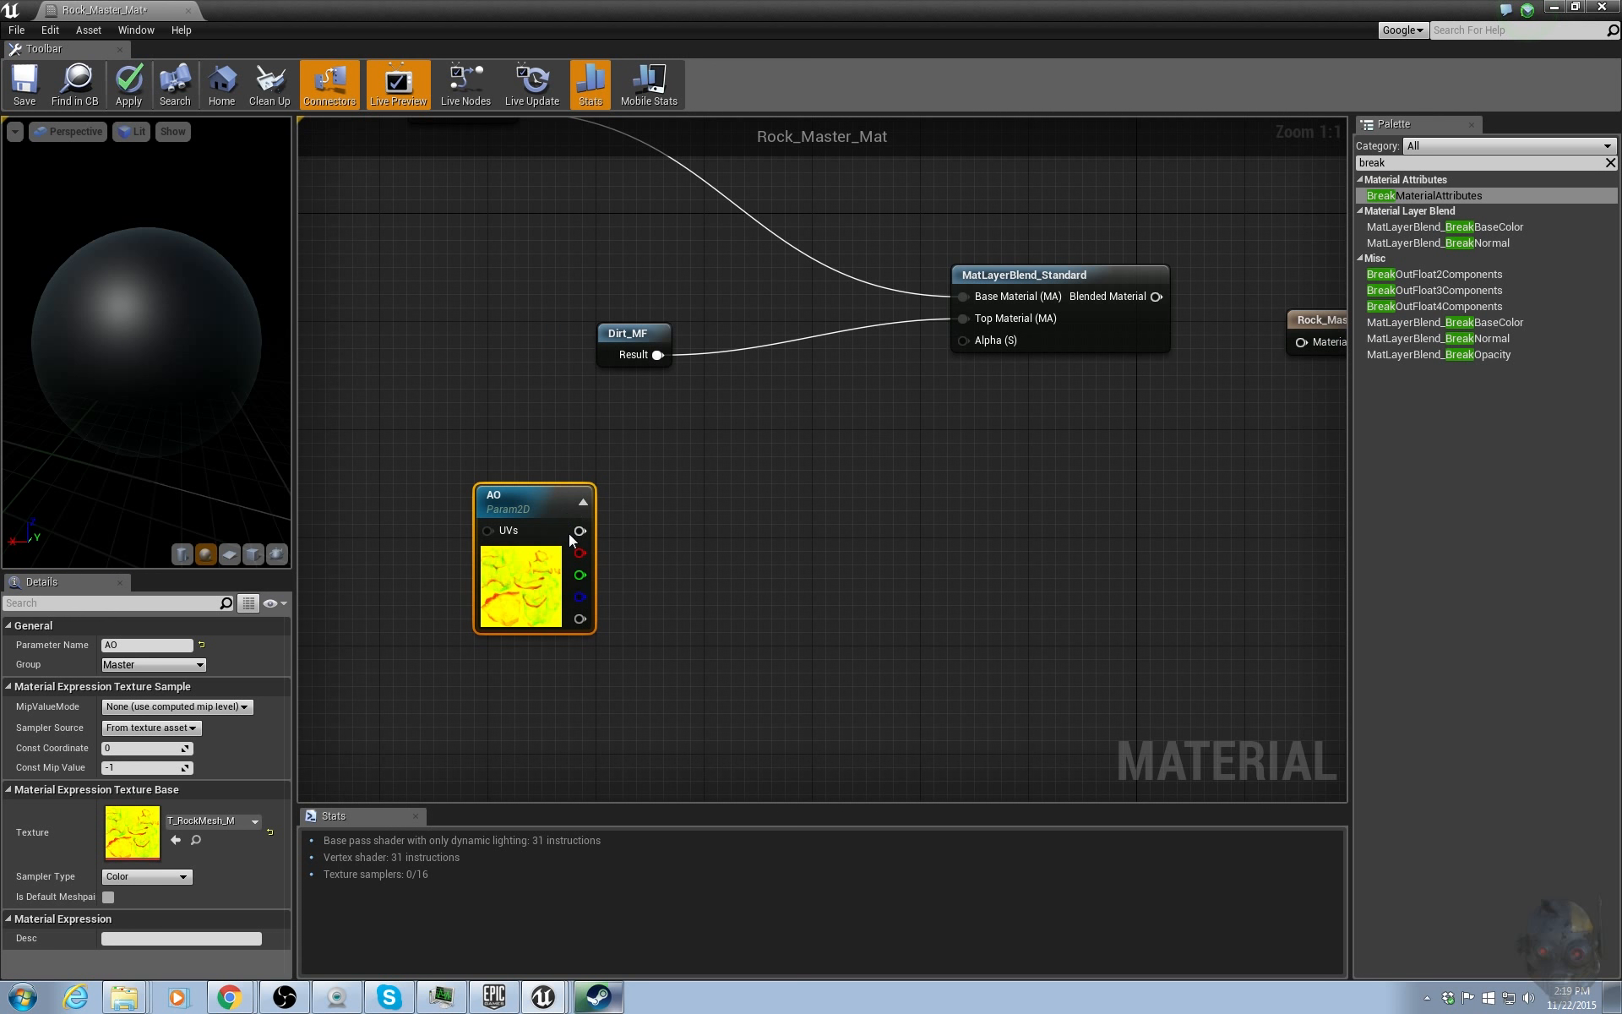
click(144, 644)
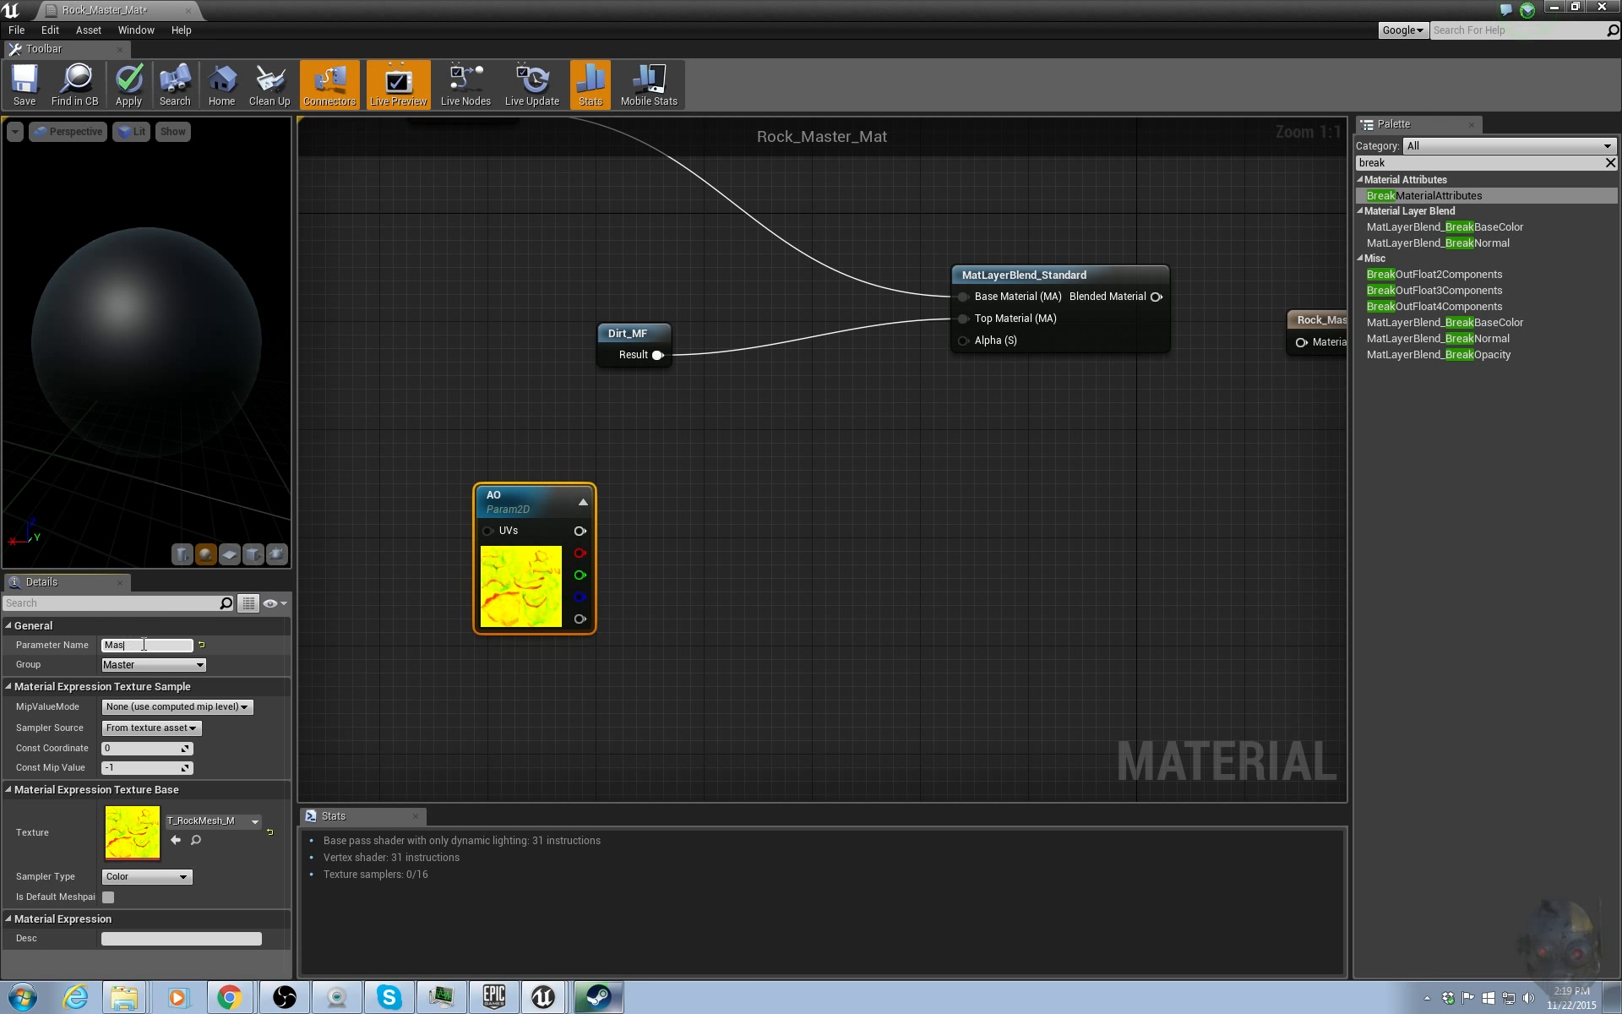
key(Return)
Rearrange Base_Rock_MF, Dirt_MF and the Mask parameter closer together on the graph.
right_drag(777, 500, 681, 532)
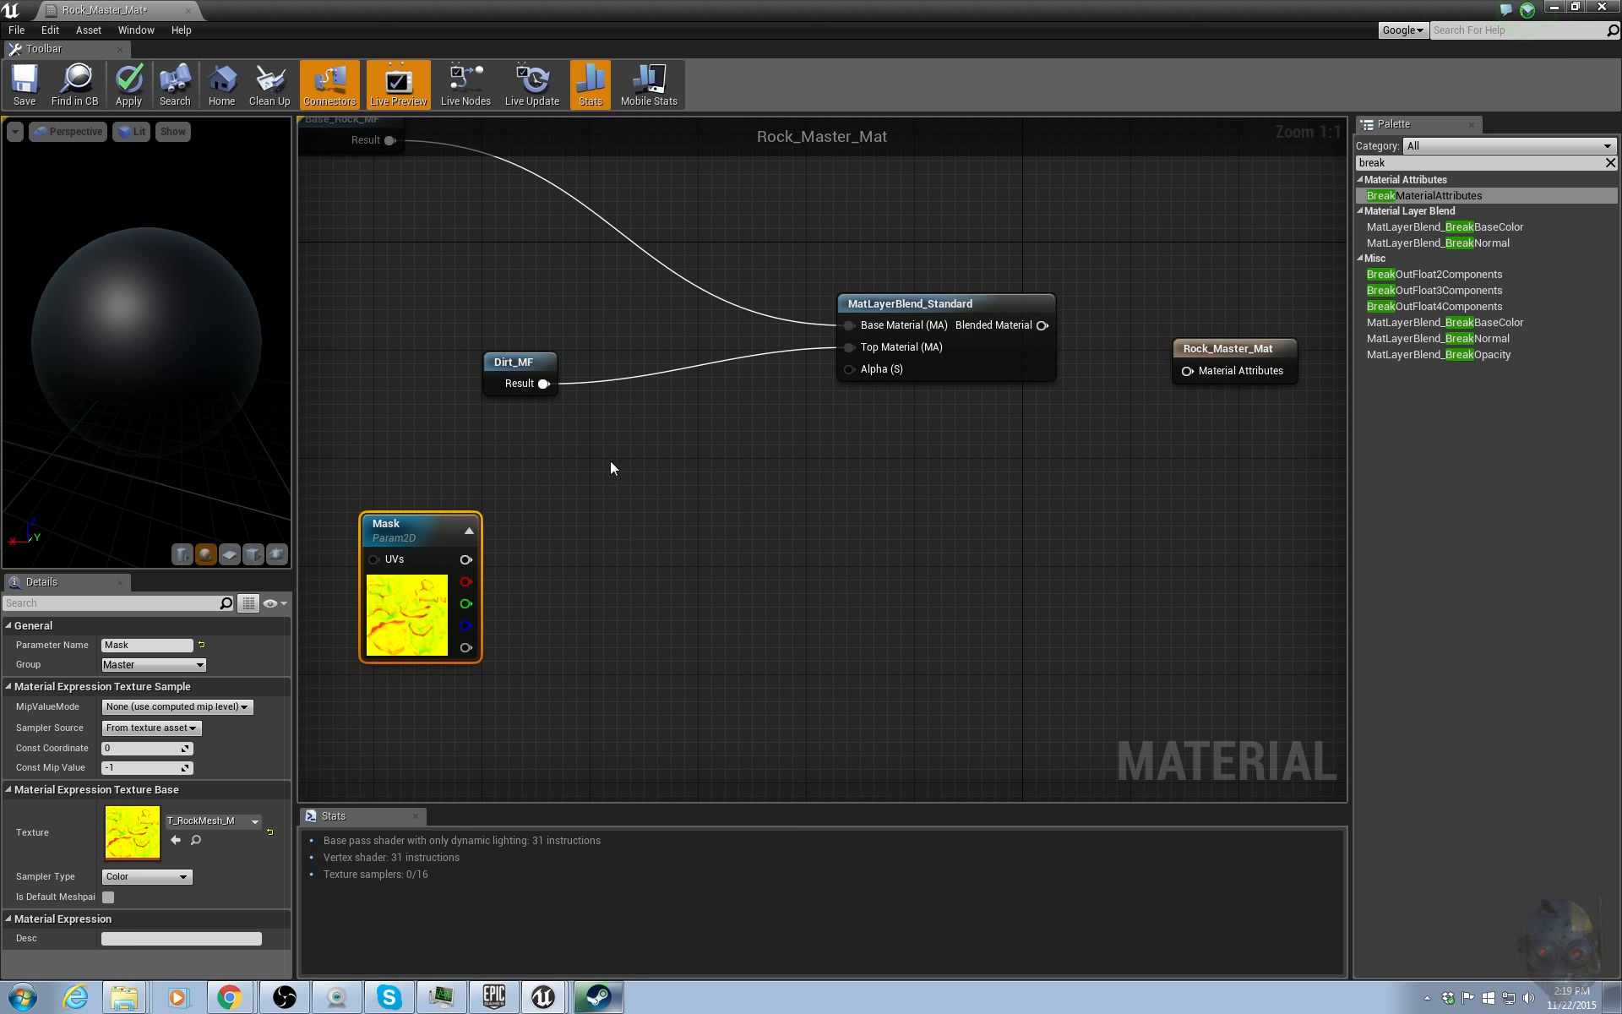
right_drag(608, 467, 675, 495)
drag(390, 219, 478, 248)
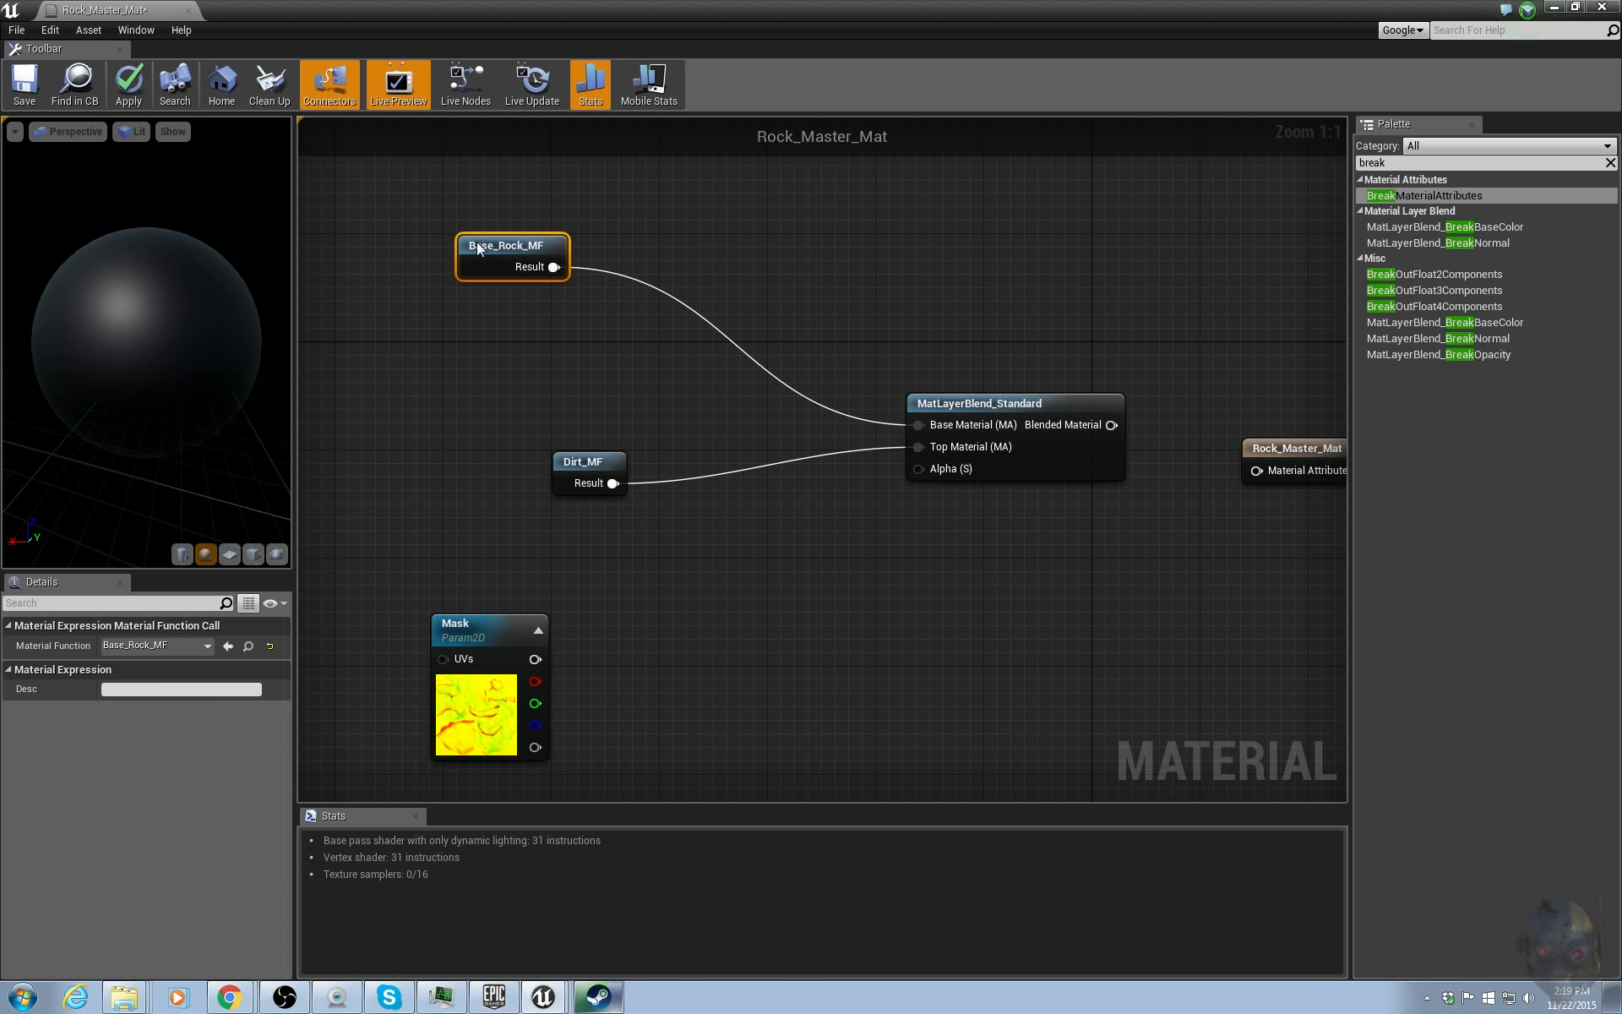
click(498, 688)
right_drag(930, 582, 894, 568)
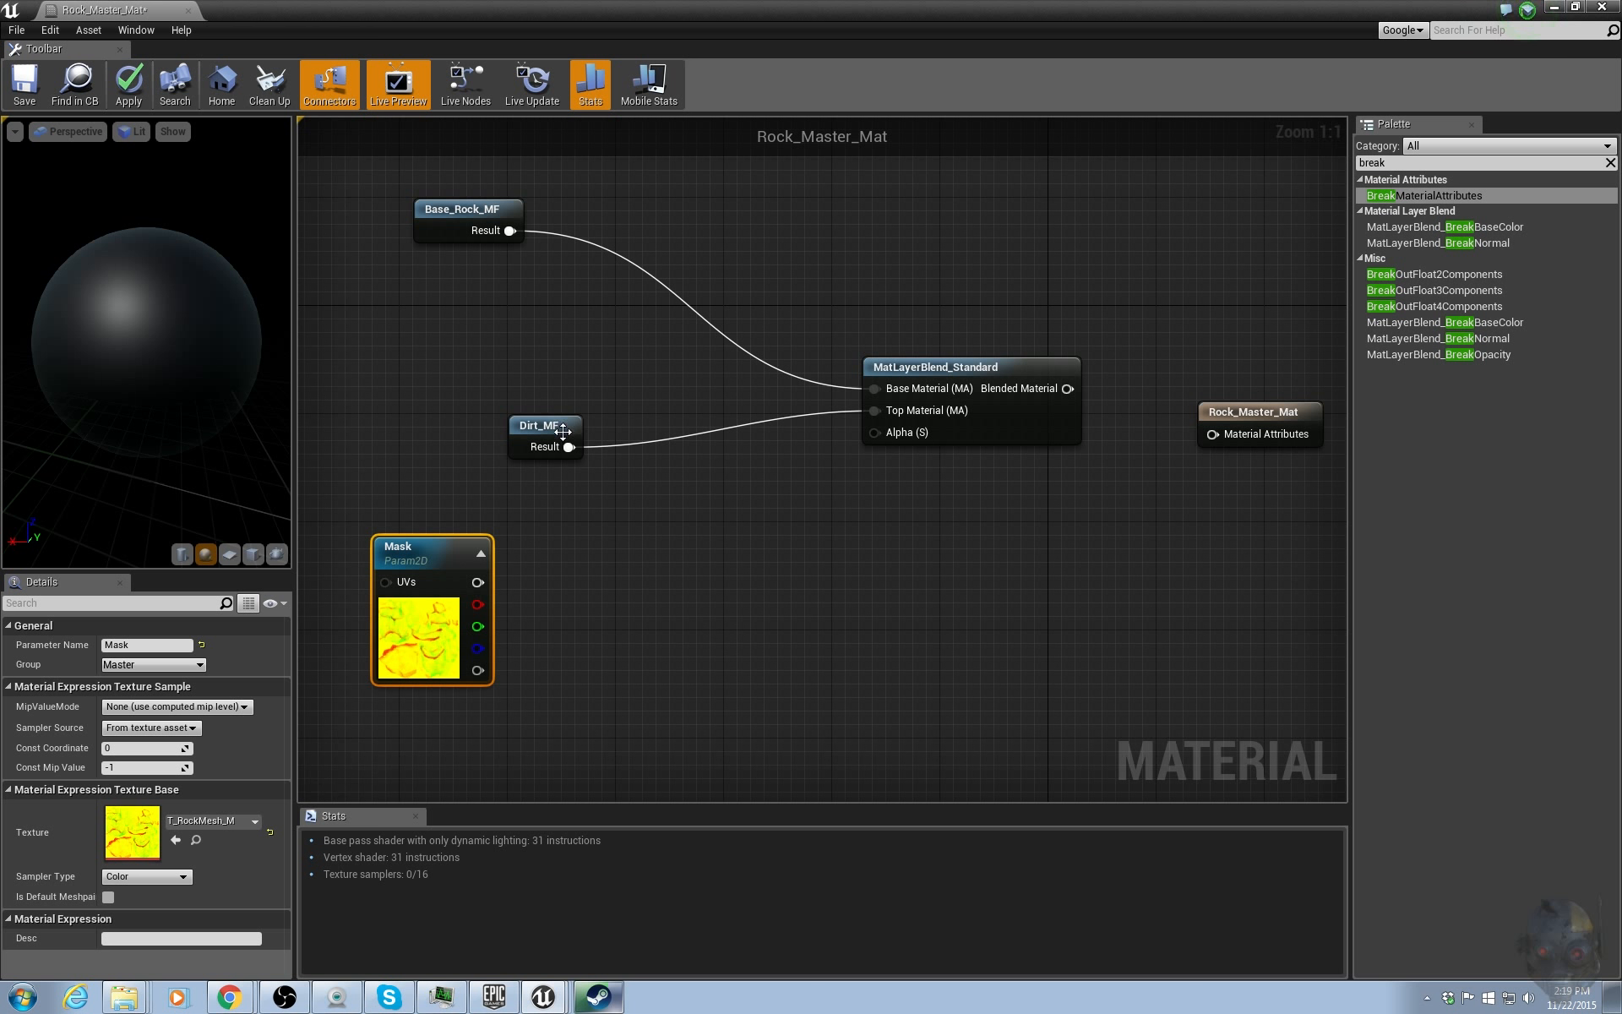
drag(547, 435, 439, 394)
right_drag(714, 581, 675, 556)
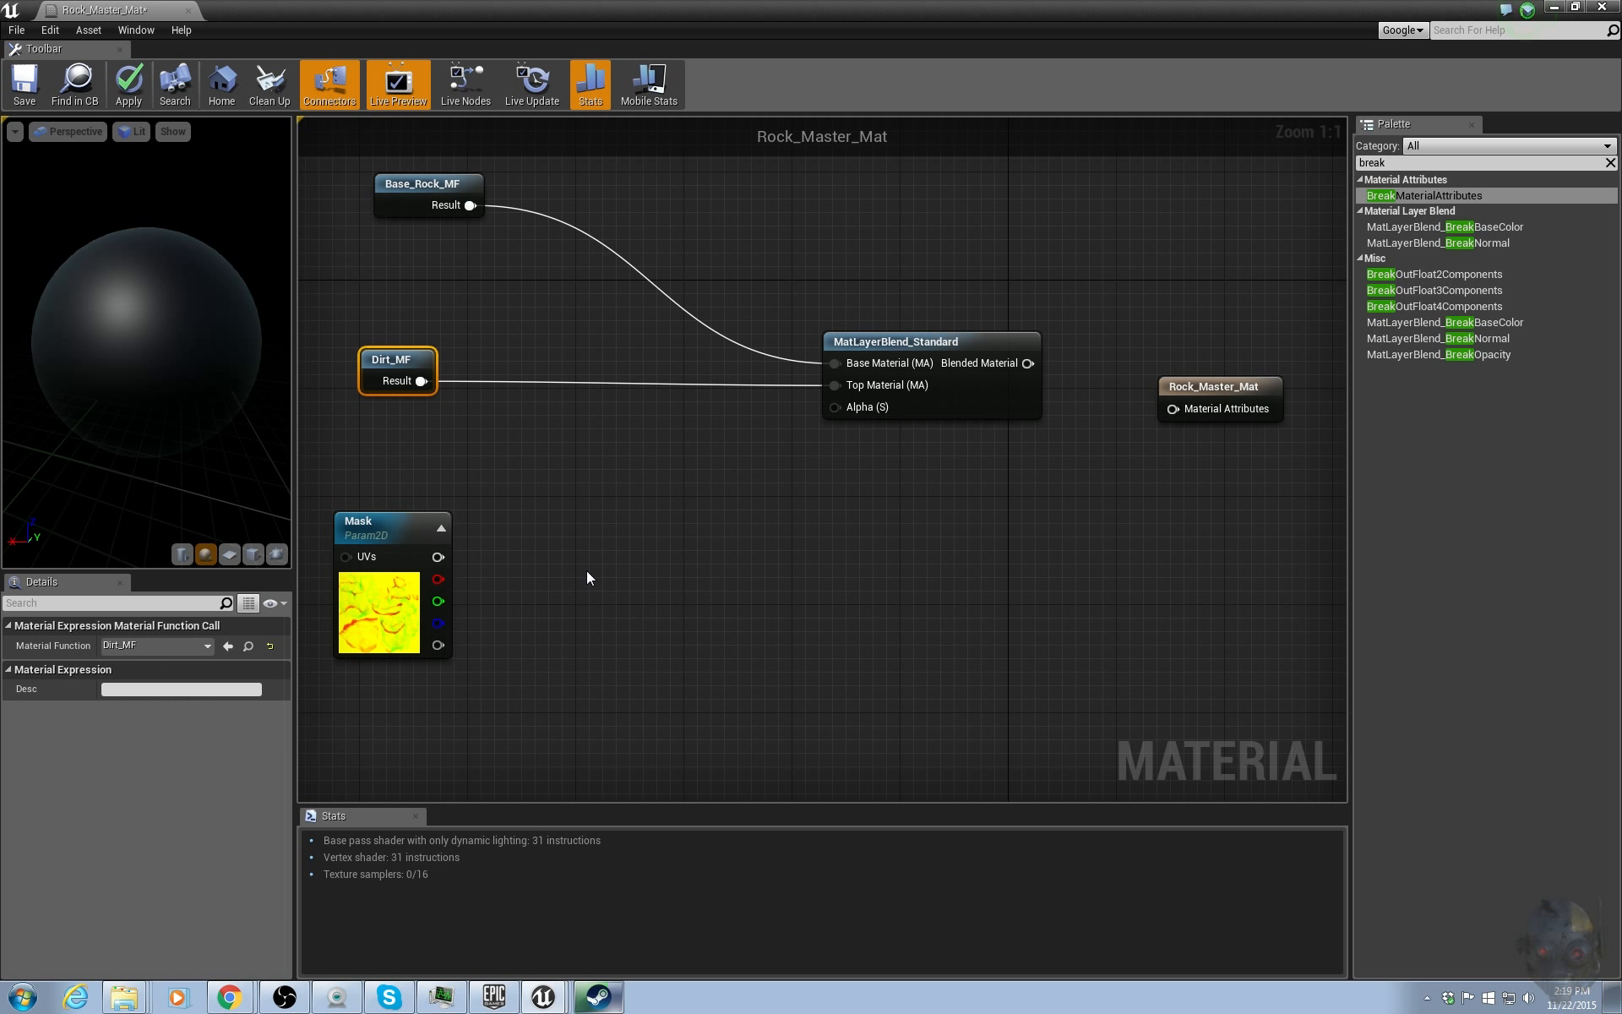
Add a ComponentMask node fed by the Mask texture's RGB output and keep only the R channel.
click(951, 500)
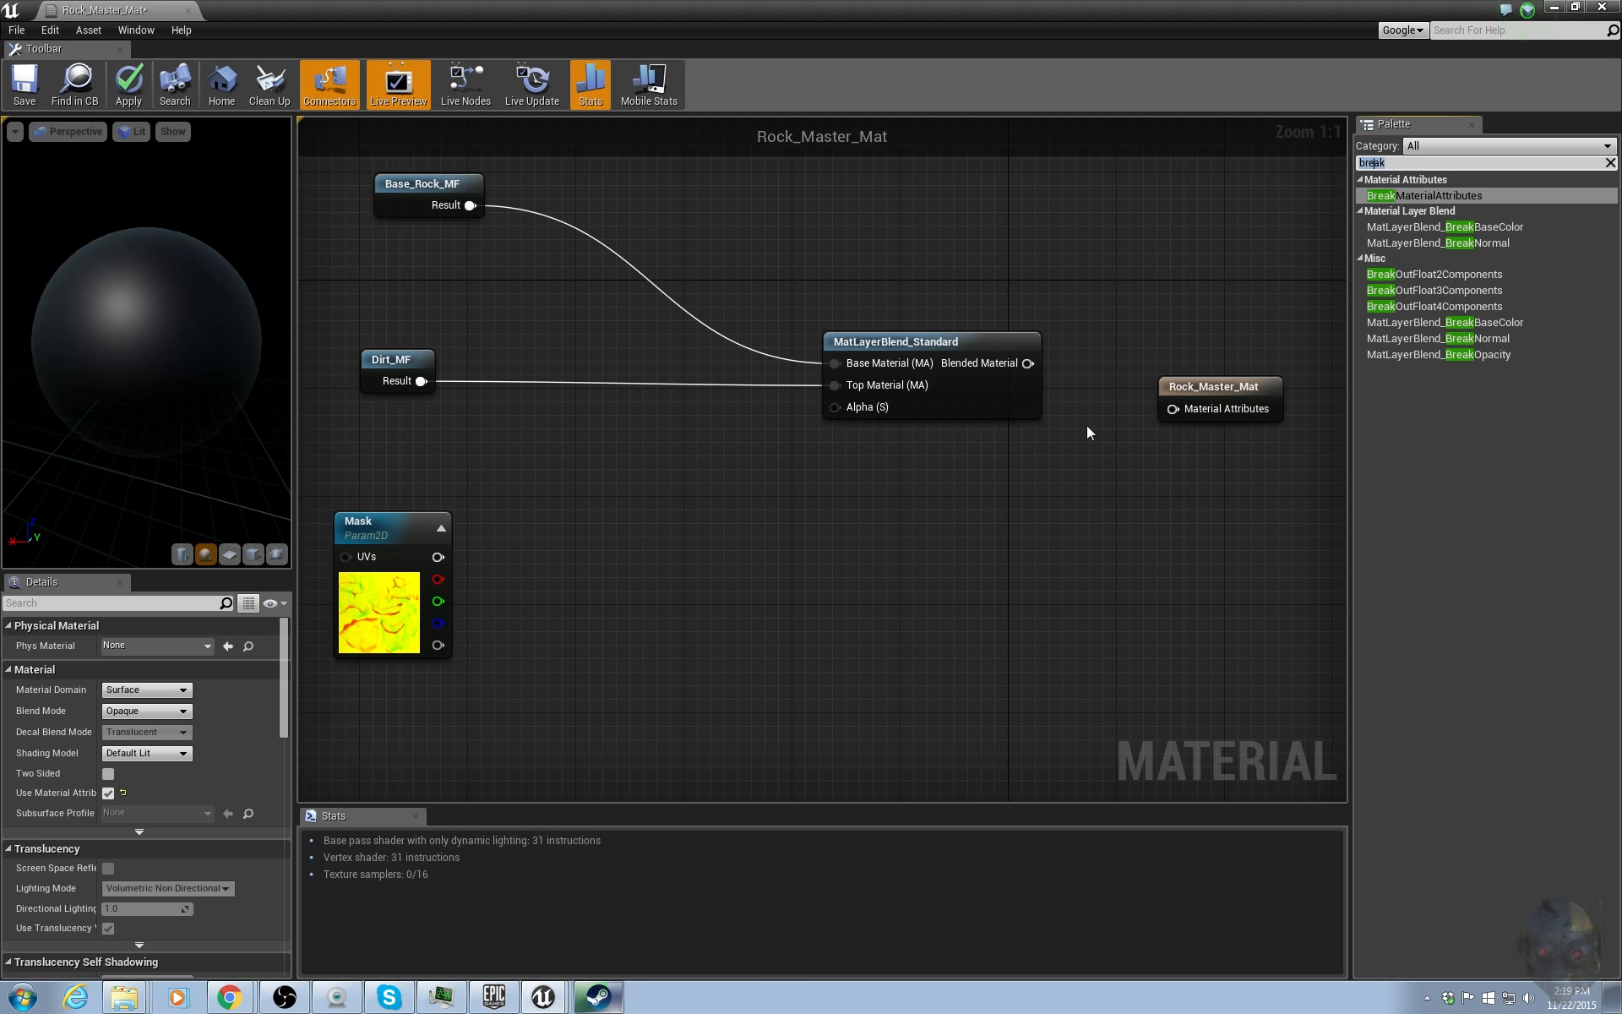
text(mask)
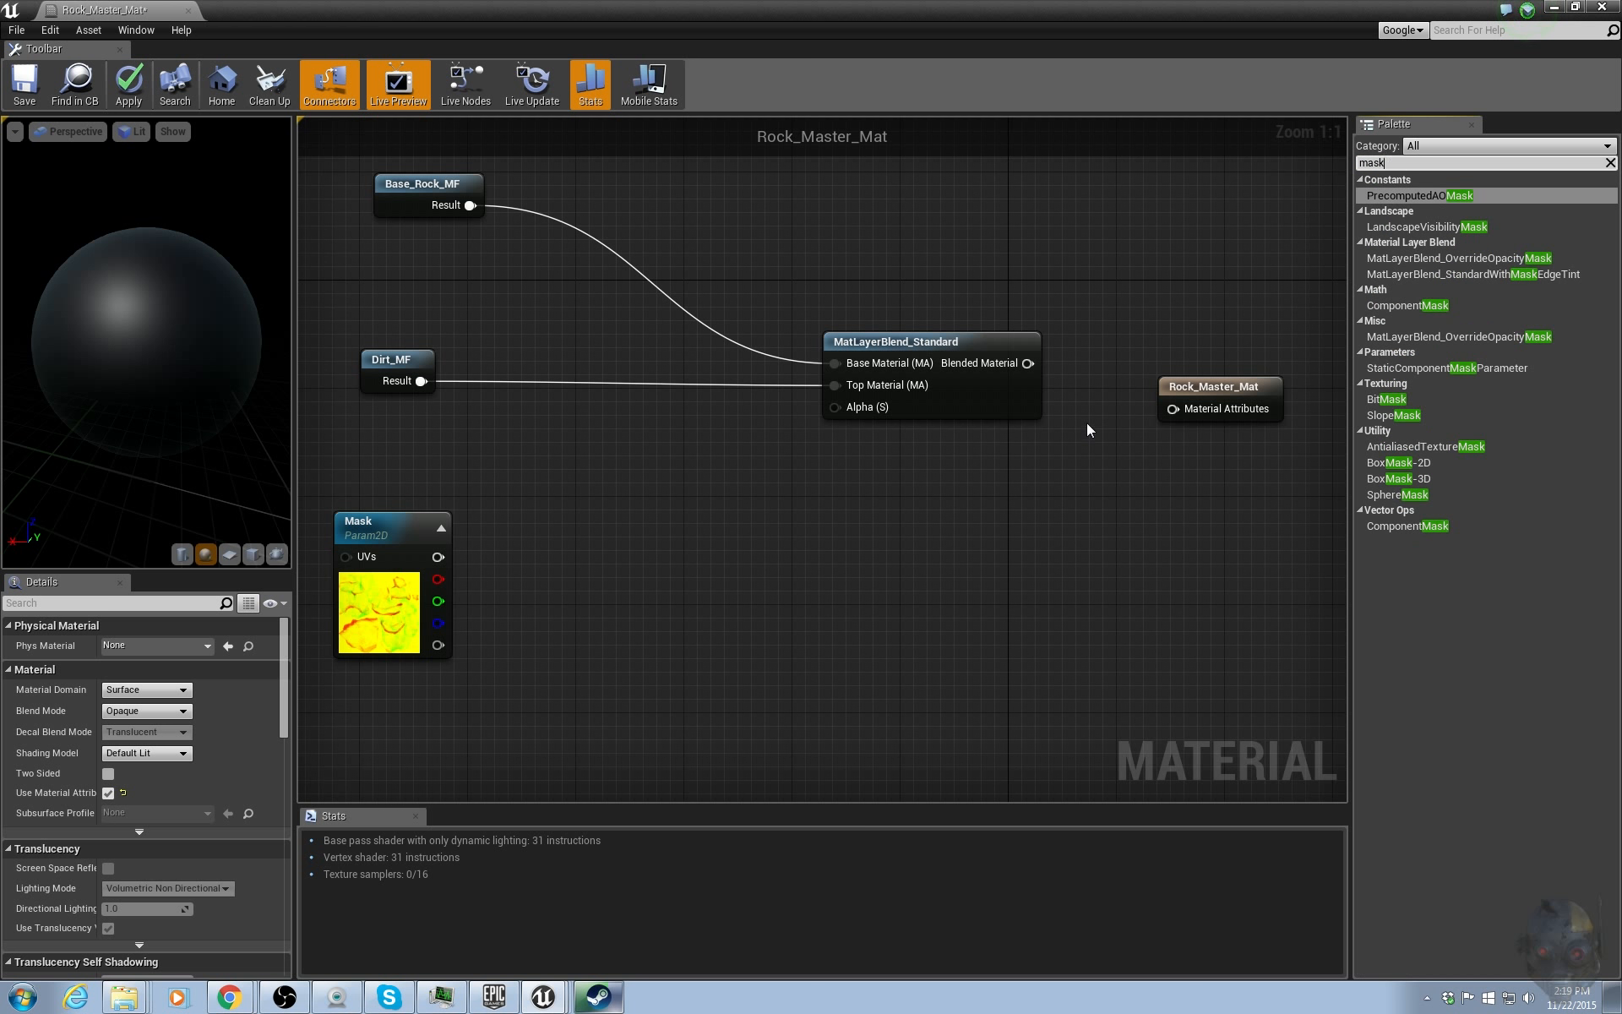
drag(1436, 528, 665, 565)
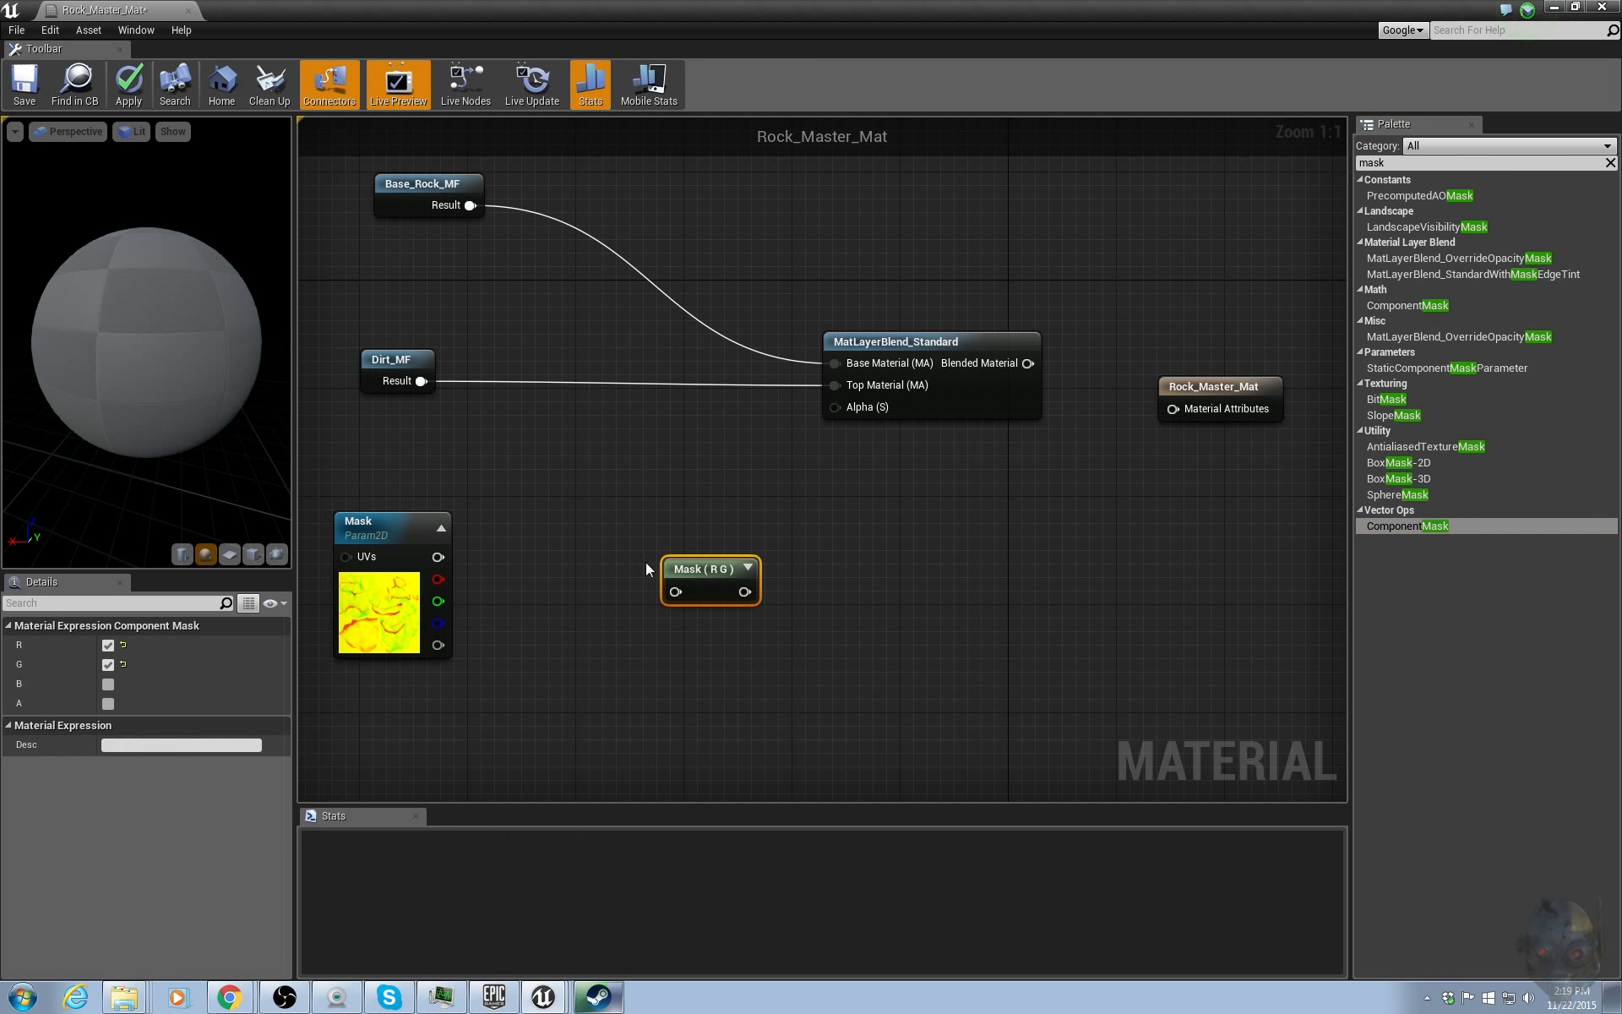
drag(438, 556, 586, 549)
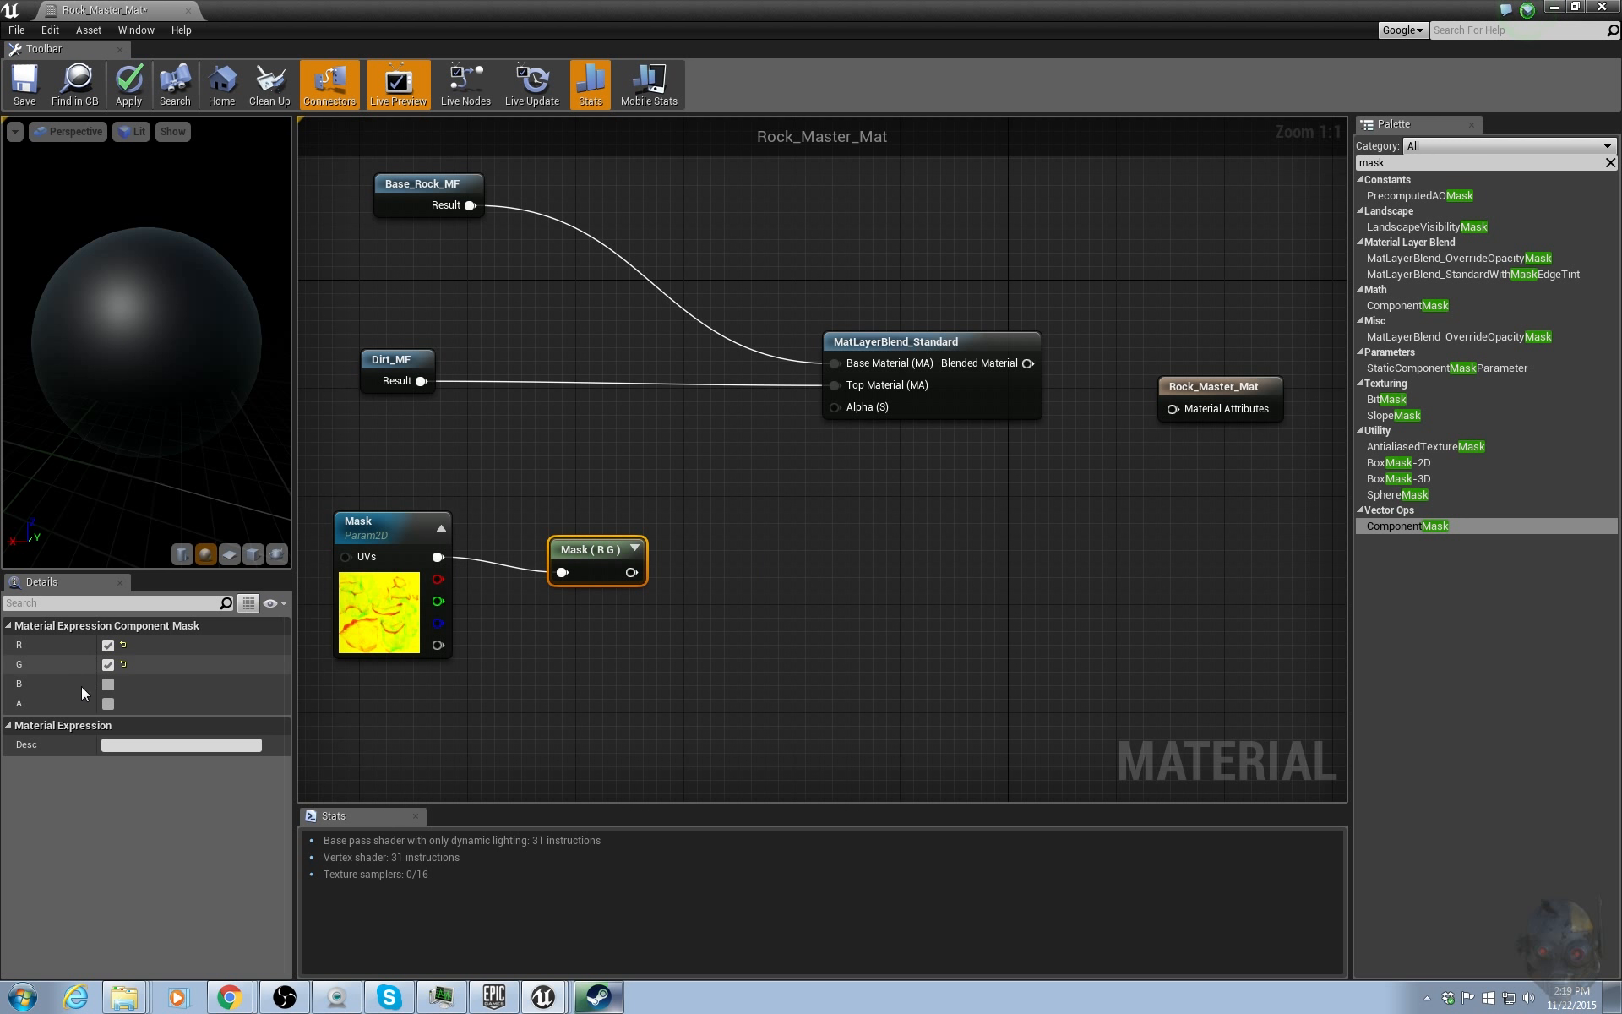
click(107, 664)
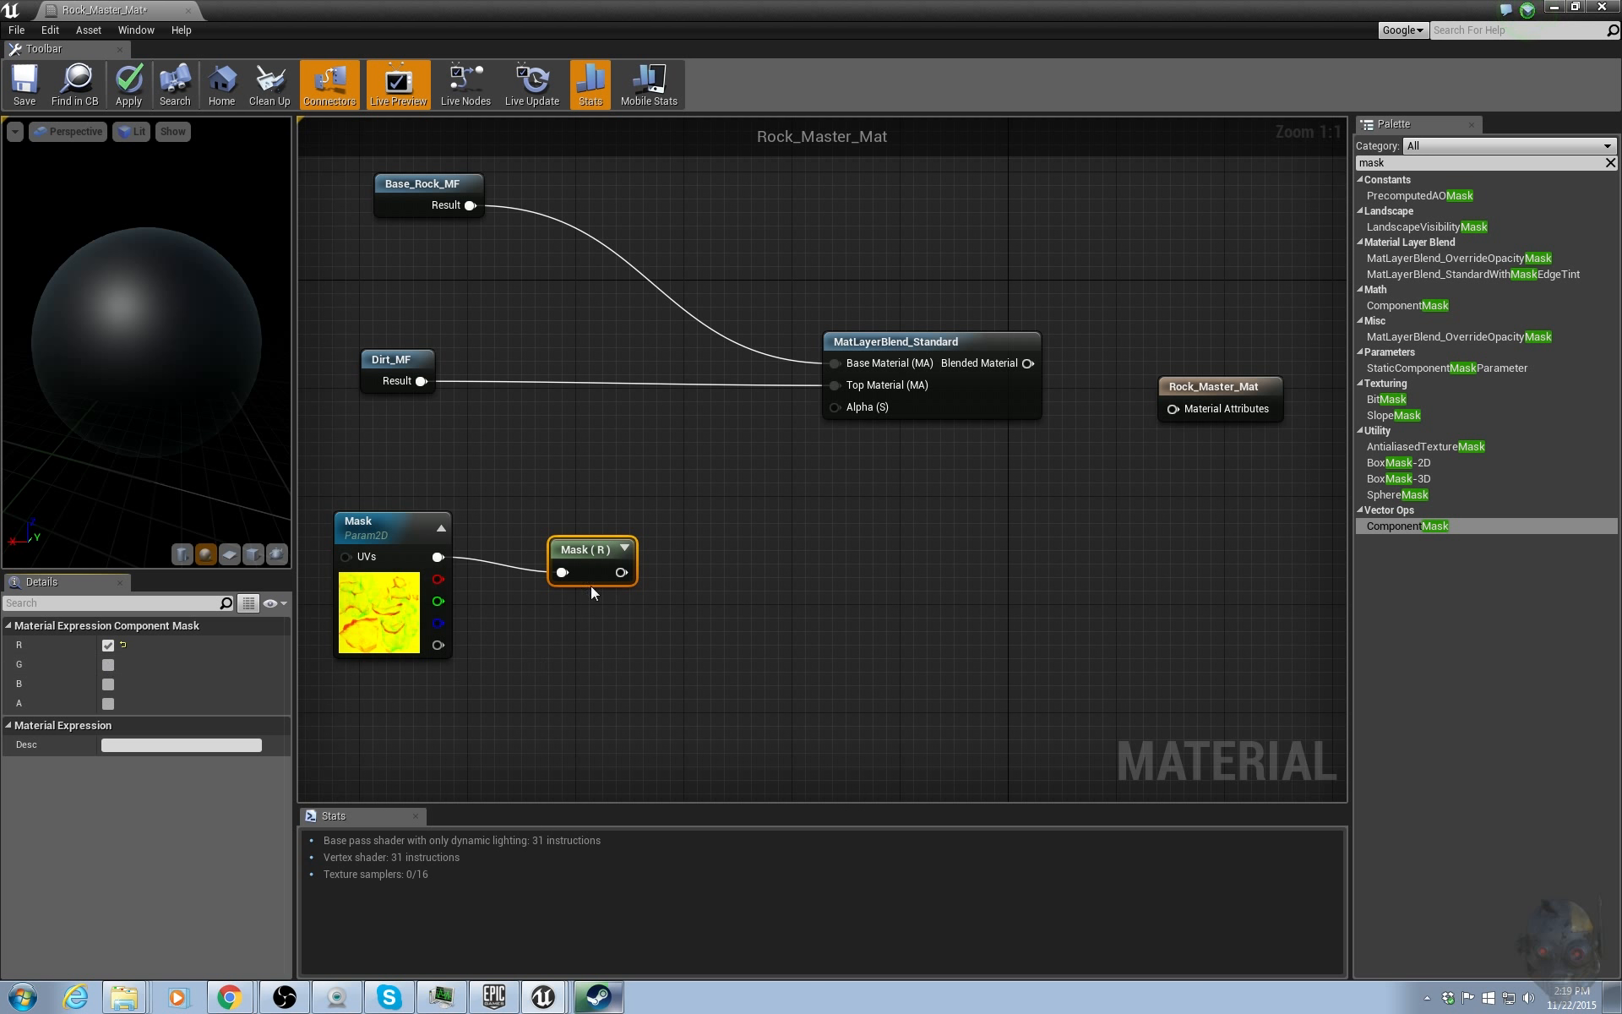
Add a Lerp node and connect the R mask output to its Alpha input.
drag(585, 549, 544, 549)
click(752, 556)
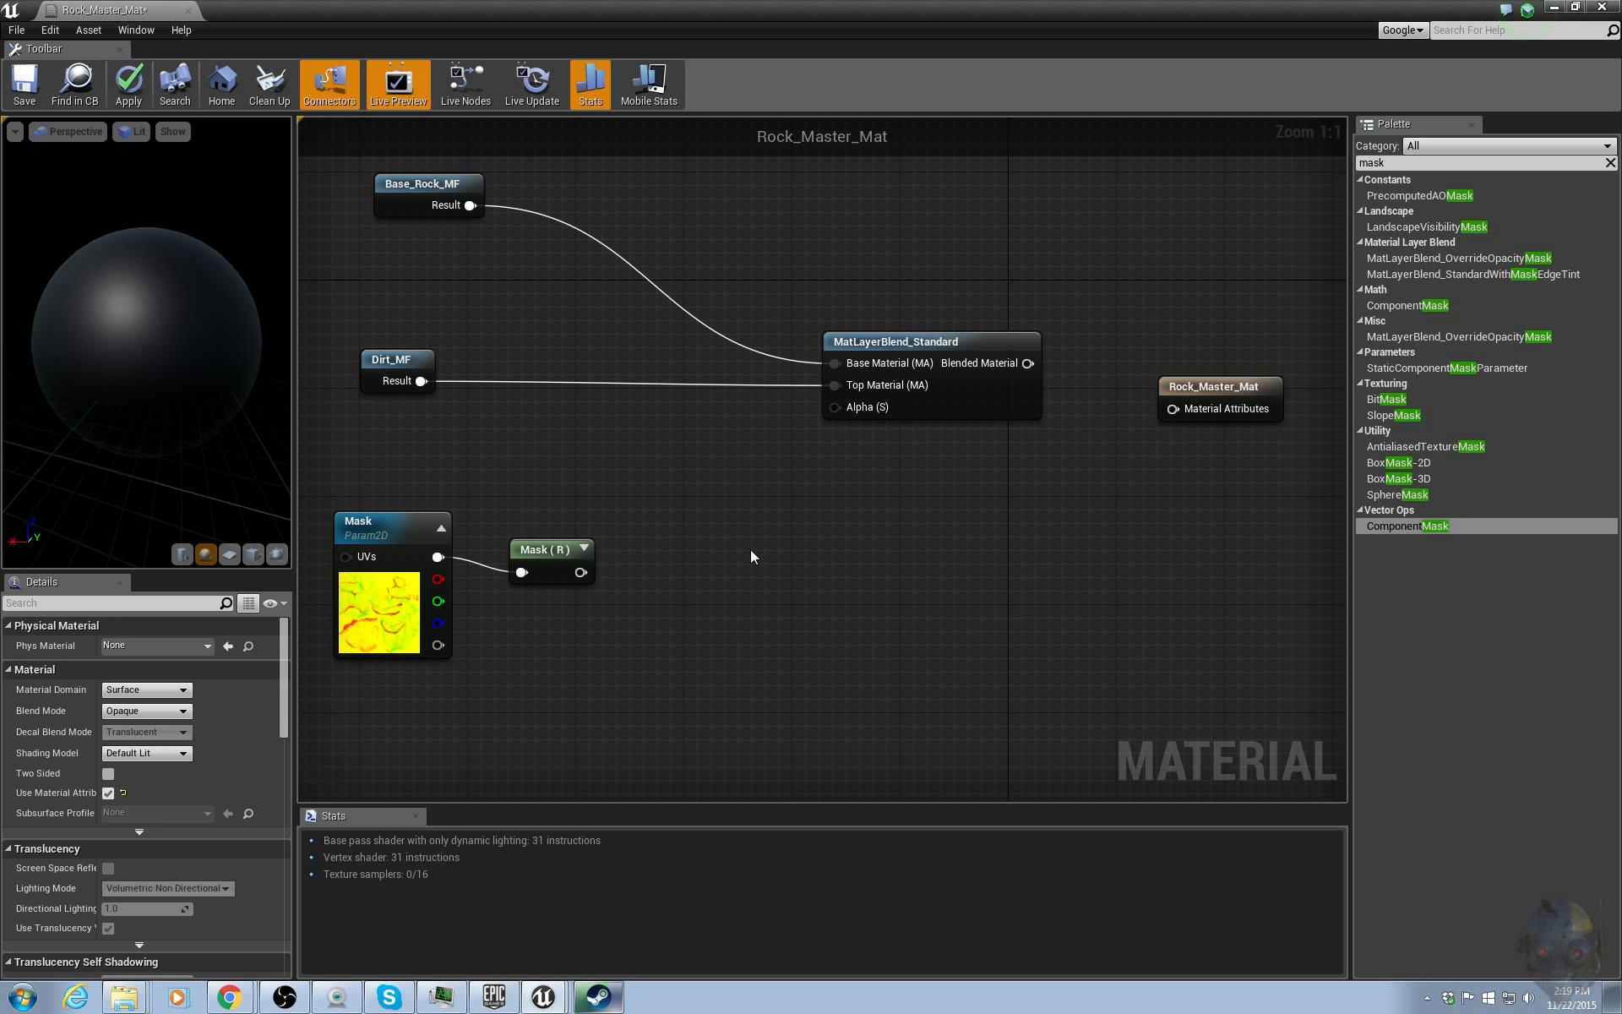
click(751, 556)
drag(581, 572, 708, 537)
right_drag(554, 481, 628, 504)
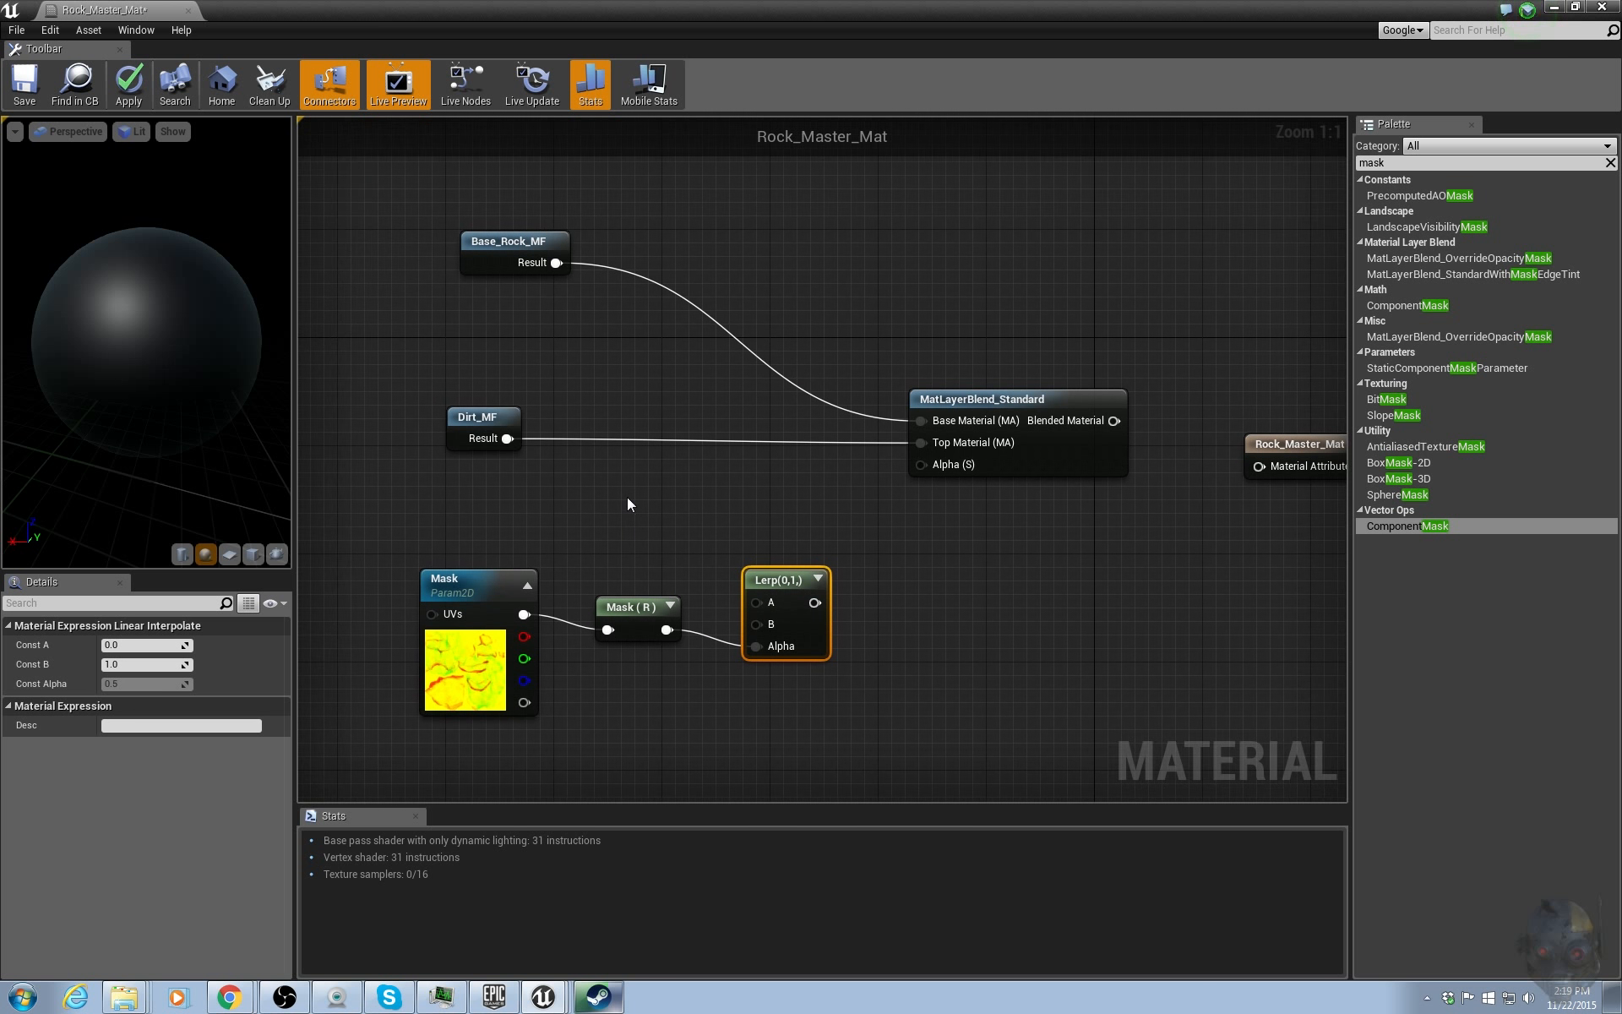
drag(772, 574, 771, 560)
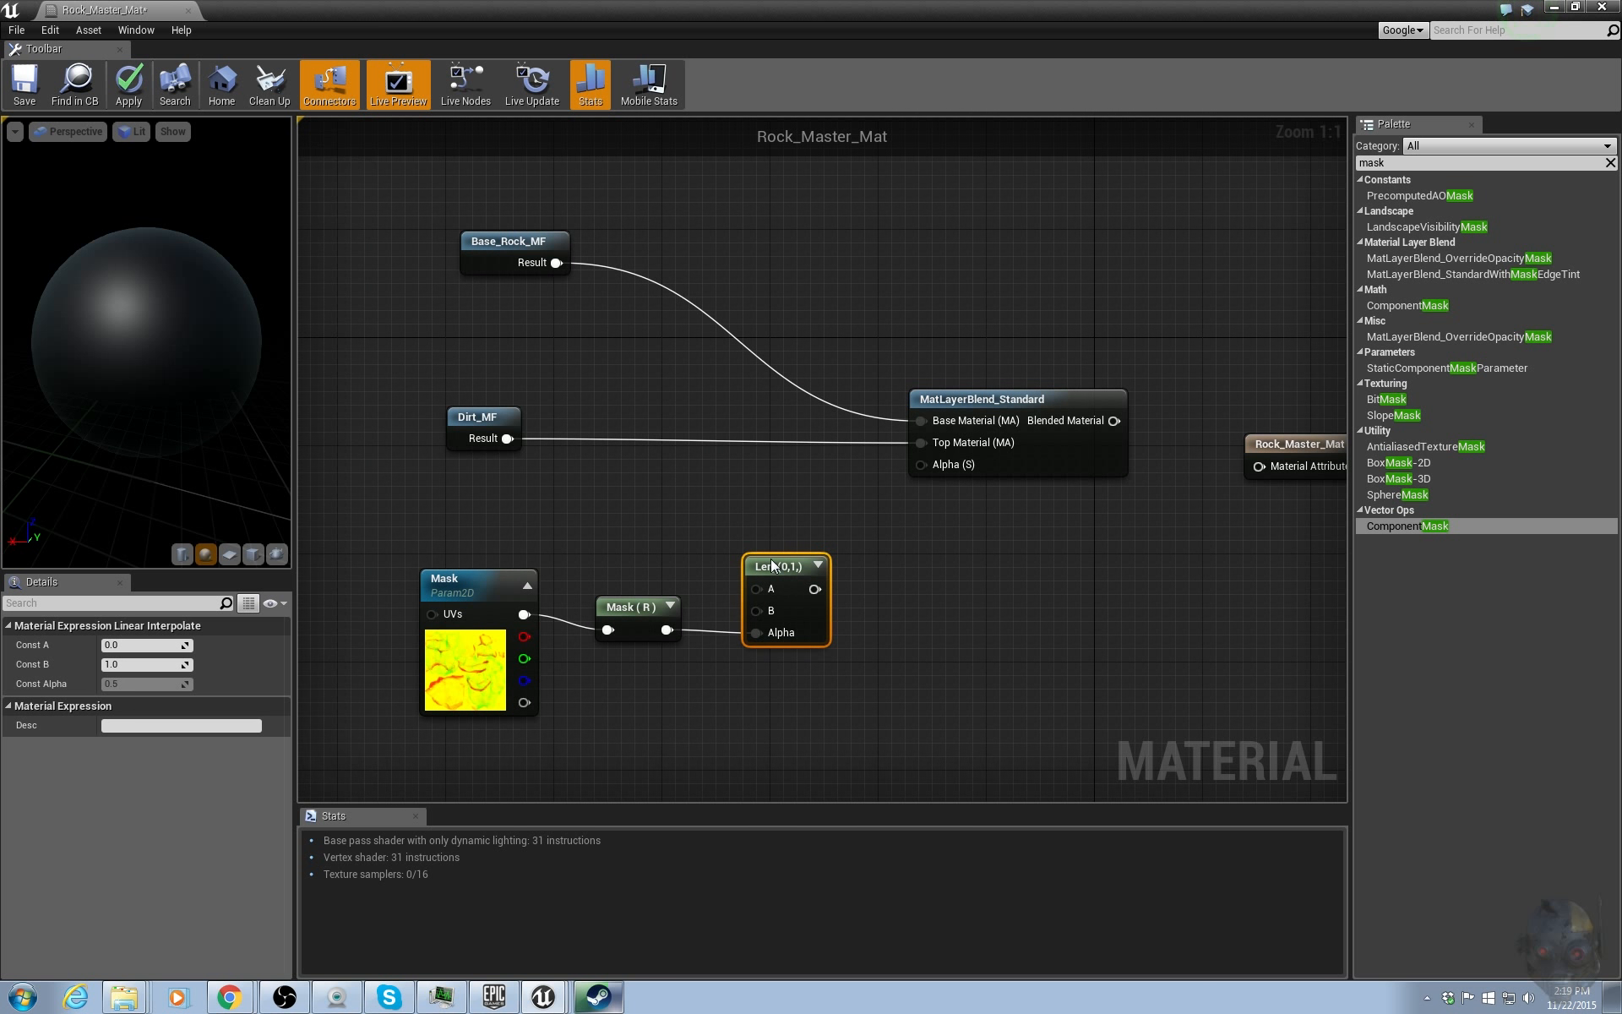
Add constants 0 and 1 and wire them into the Lerp's A and B inputs.
click(631, 474)
click(632, 556)
click(139, 645)
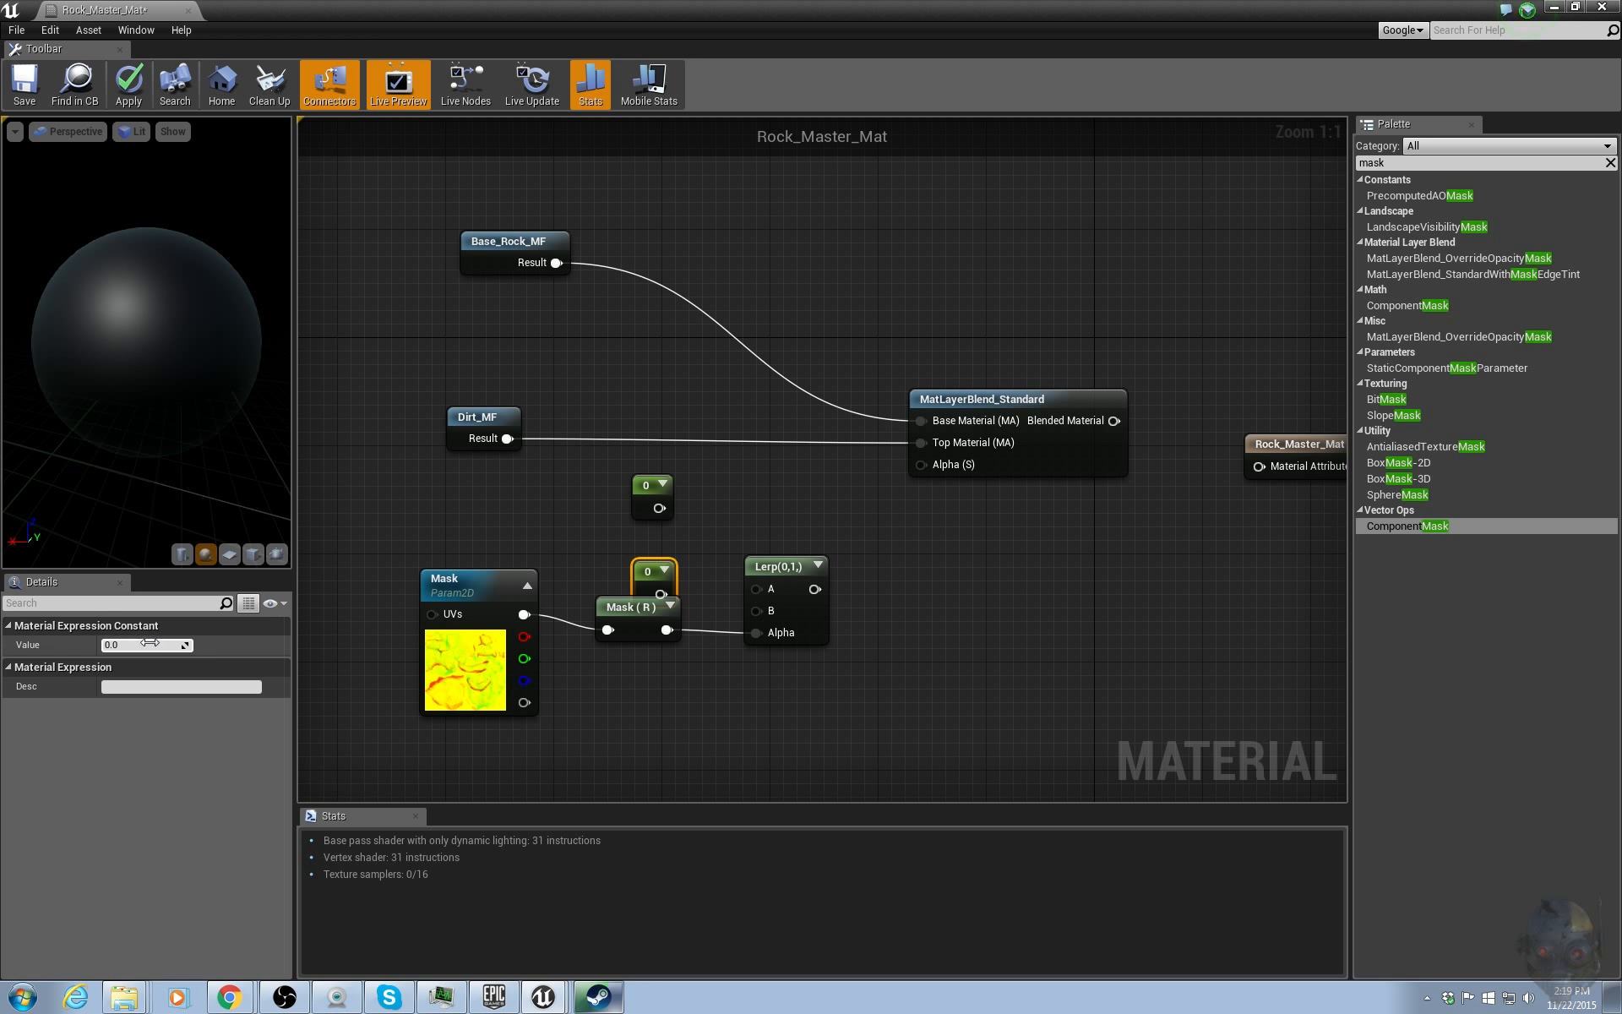
text(1)
key(Tab)
drag(647, 569, 765, 610)
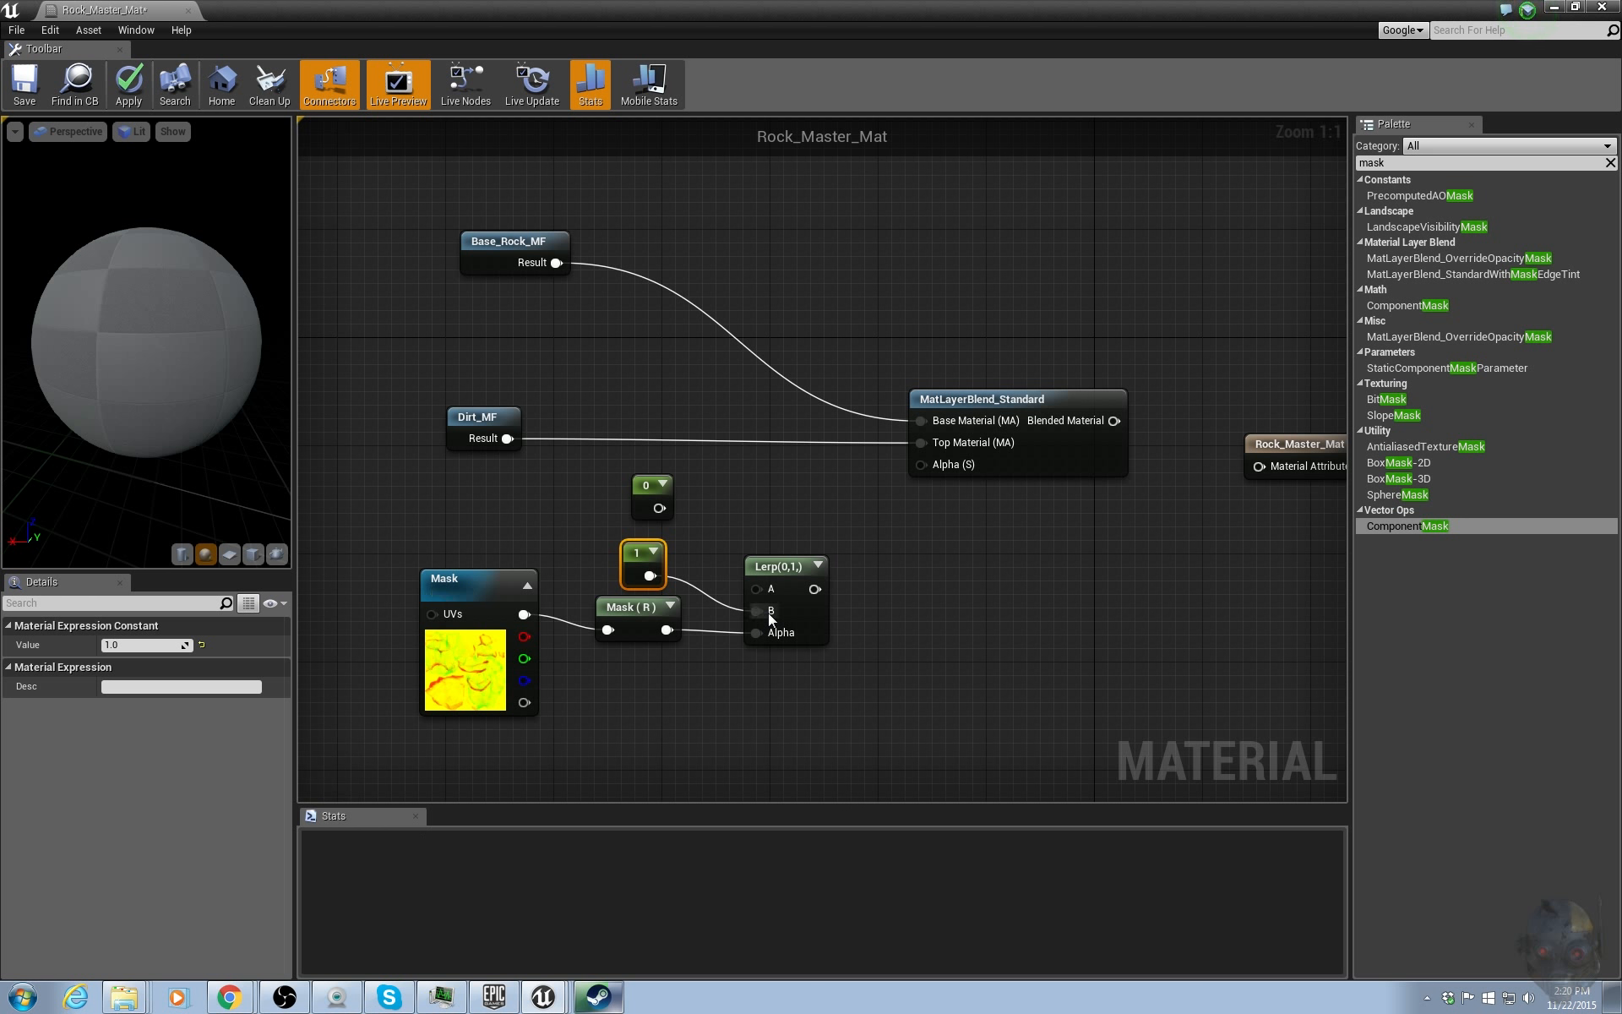
click(678, 535)
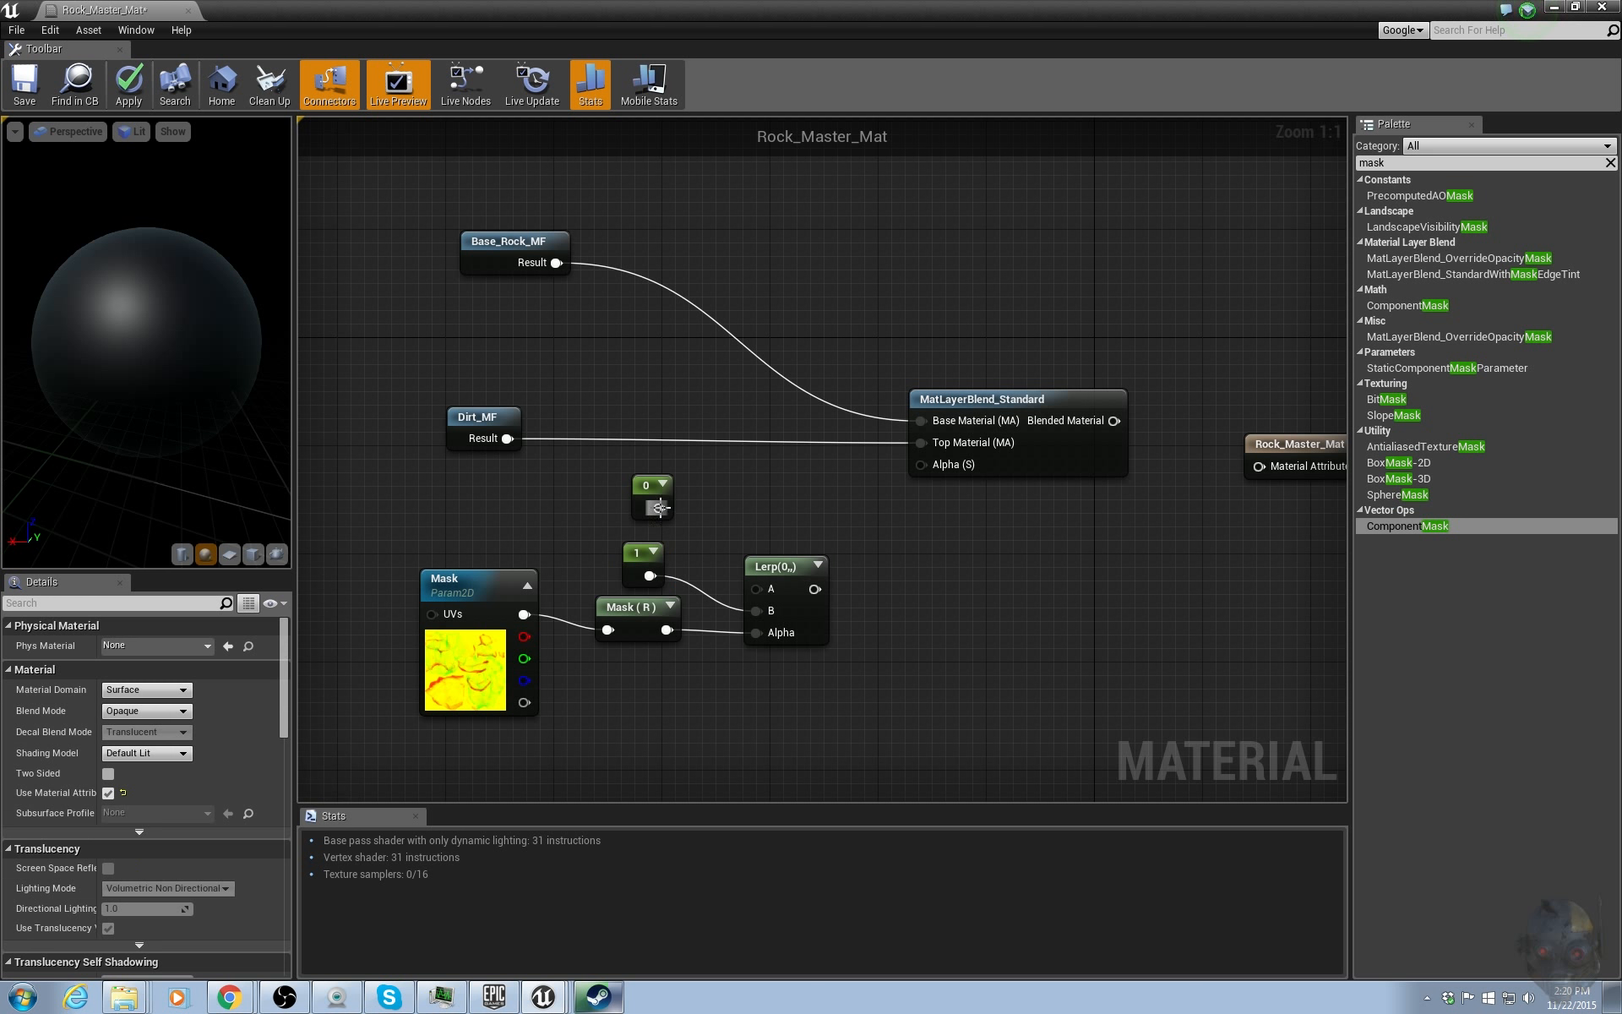
drag(659, 508, 745, 539)
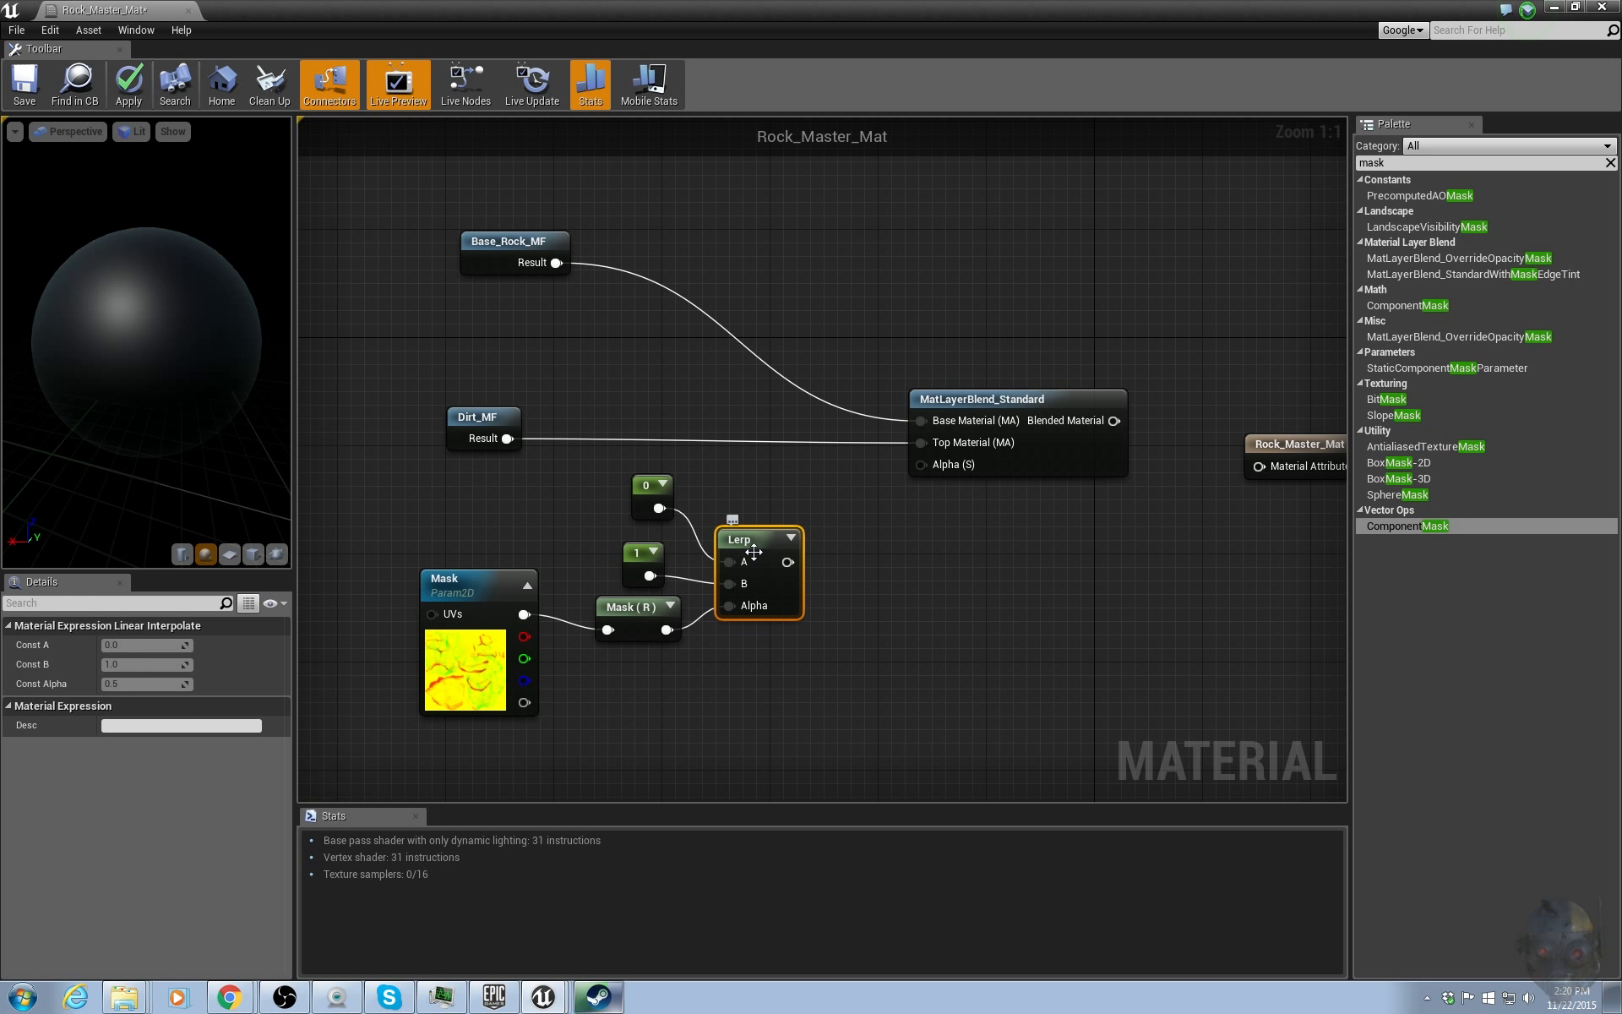
Add a Clamp node between the Lerp output and the blend's Alpha input.
click(848, 594)
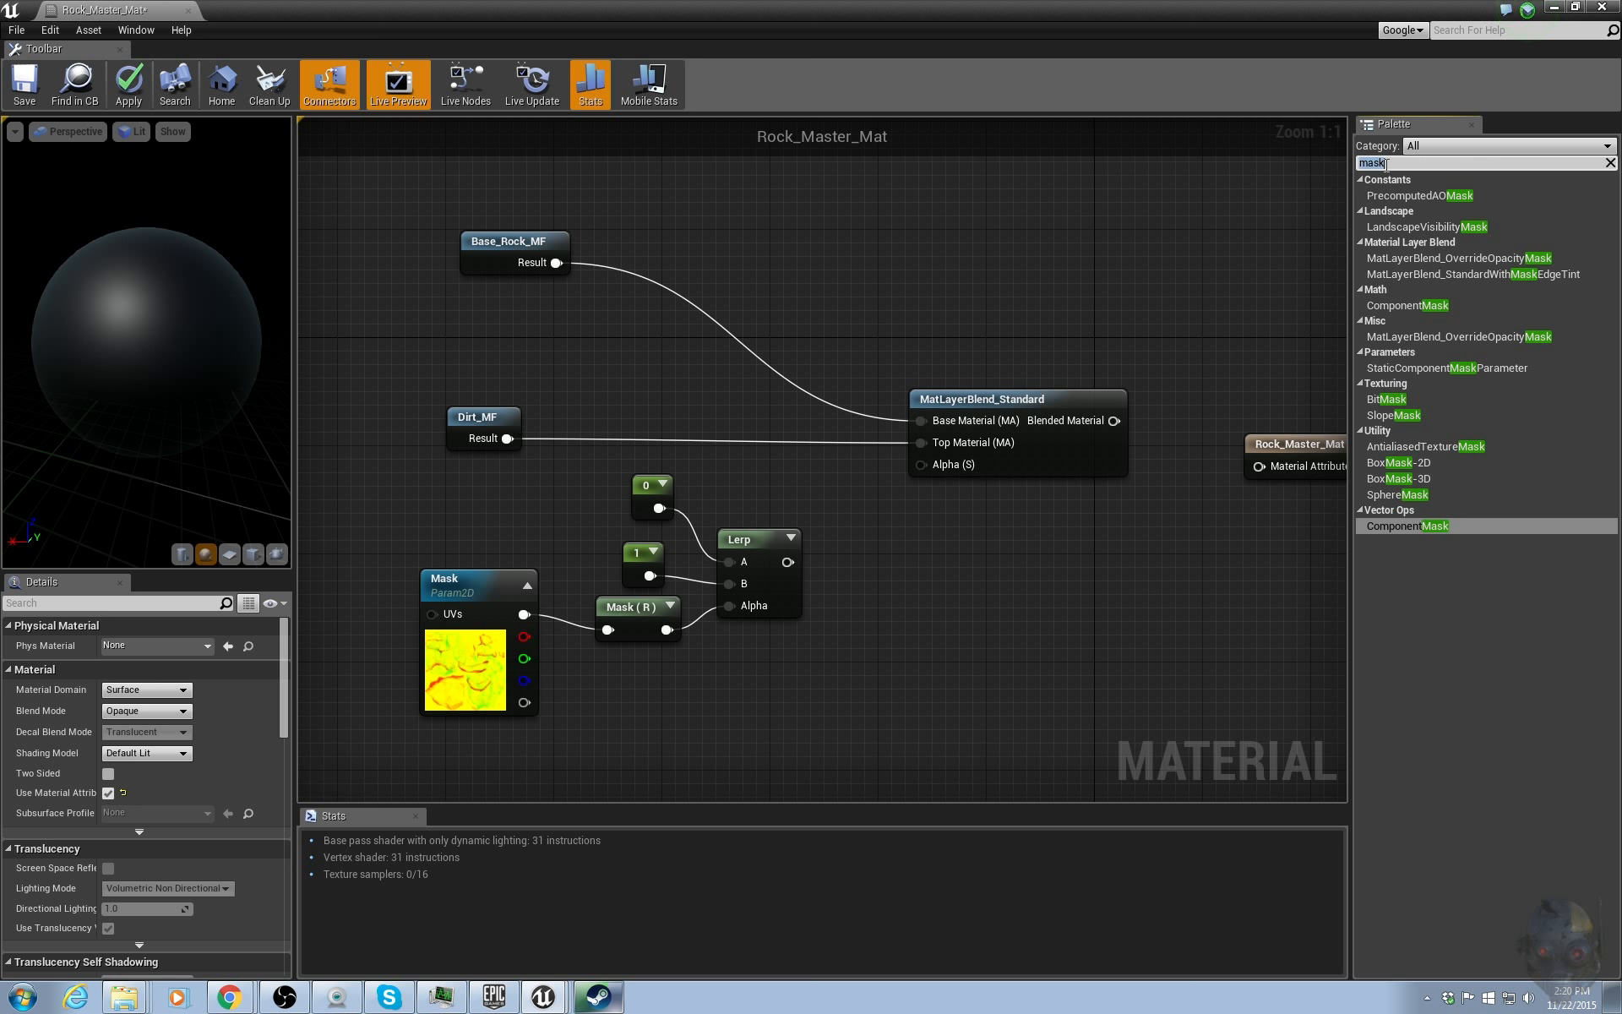
text(clam)
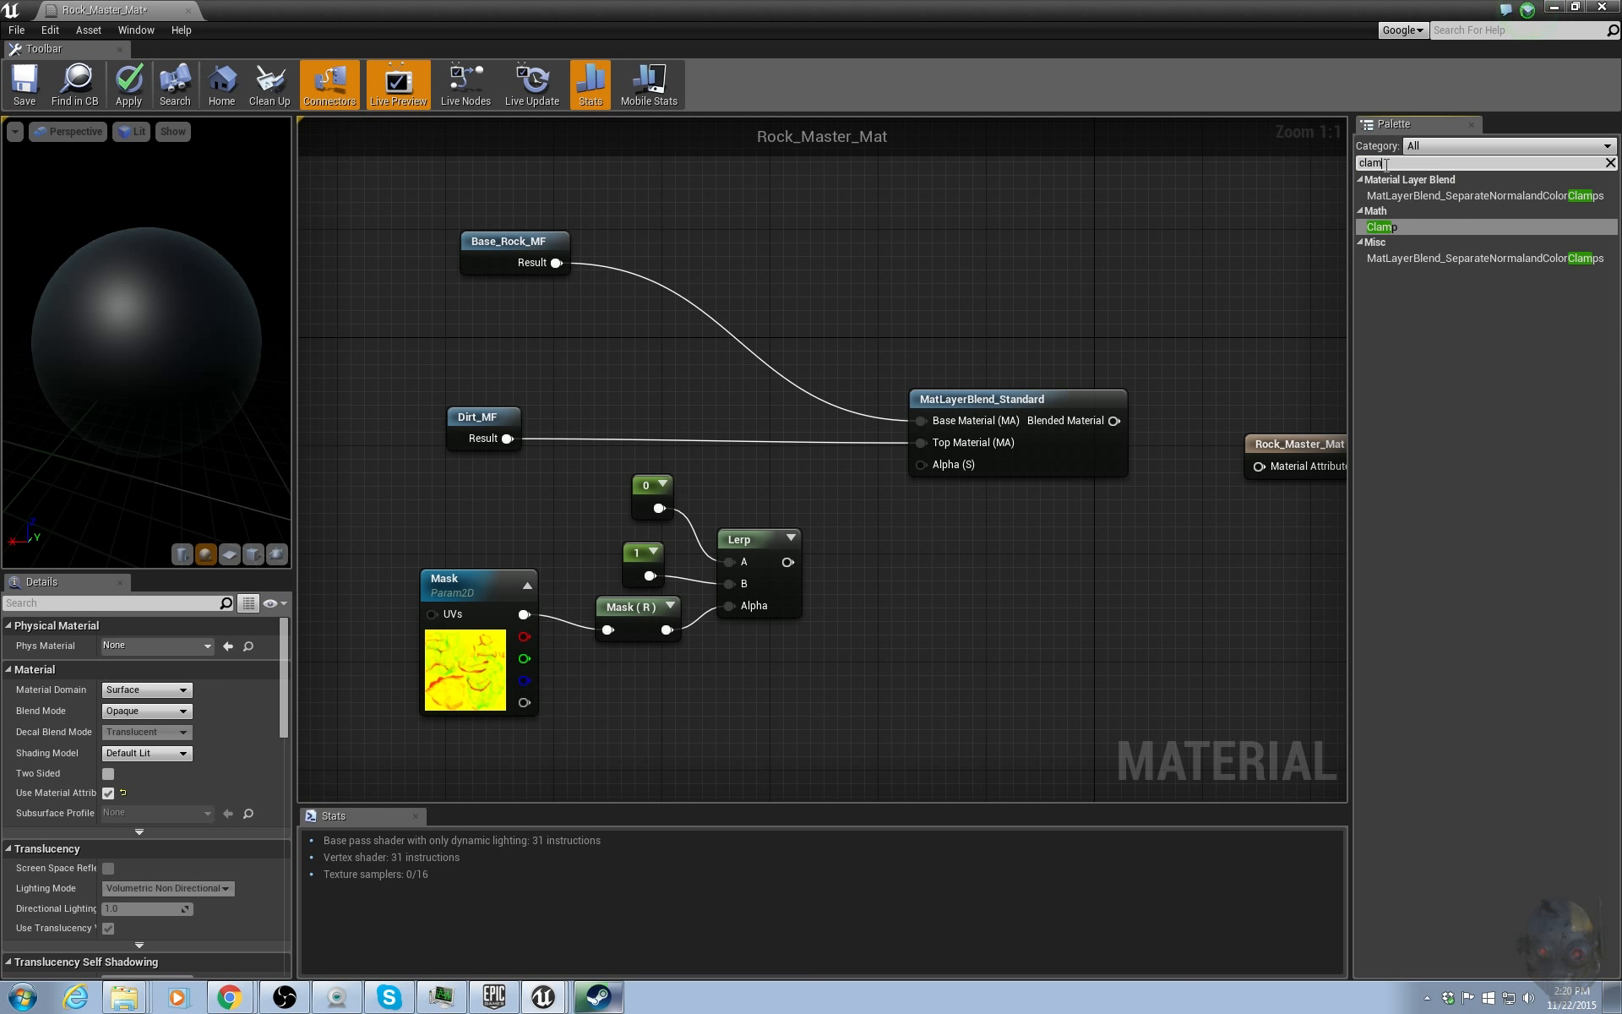
click(1391, 228)
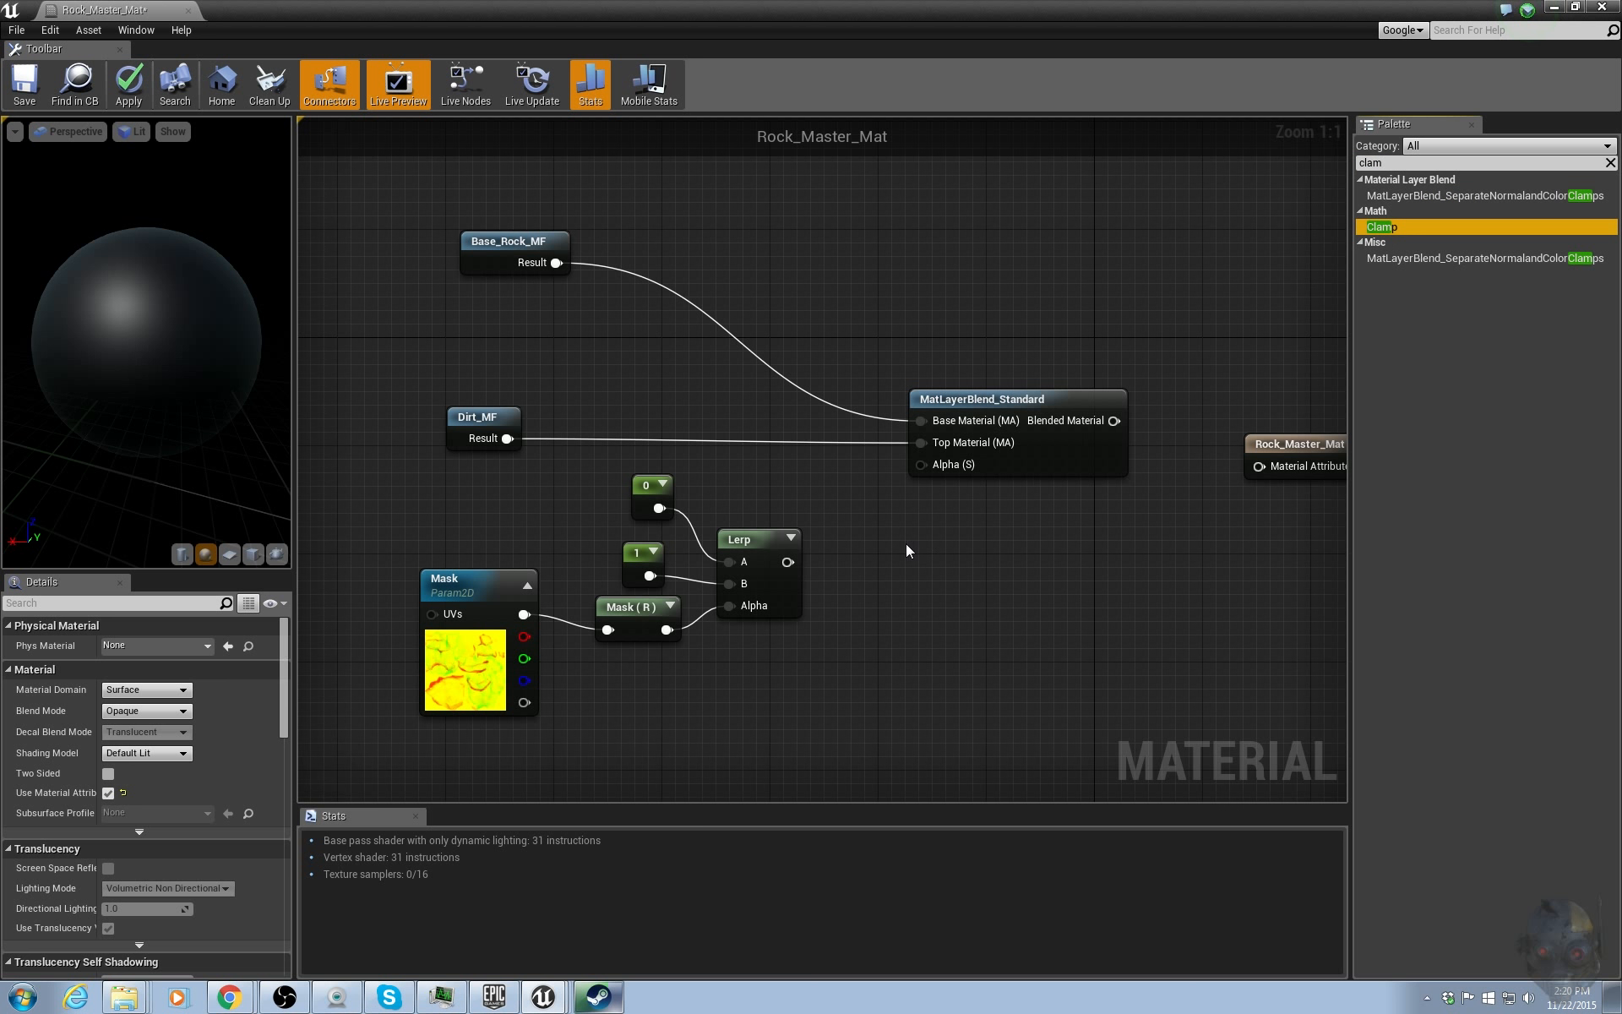
drag(906, 550, 907, 550)
drag(787, 562, 933, 468)
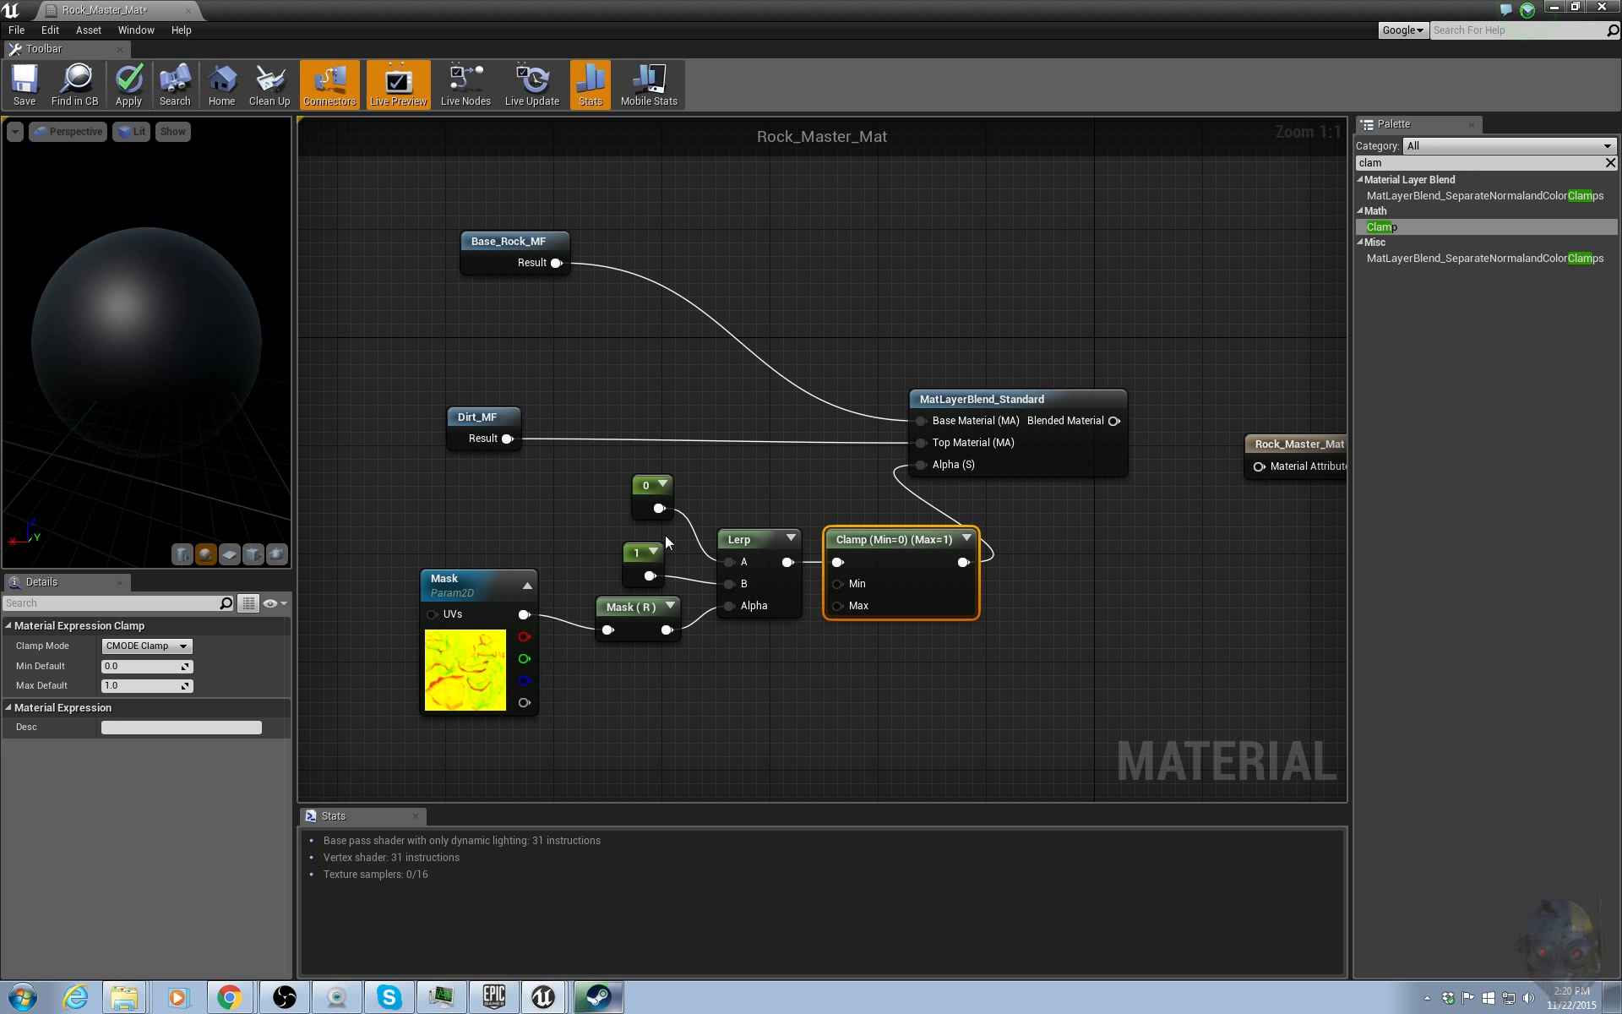
Convert both constants to scalar parameters and name the first one Mask_Lerp_A.
drag(640, 490, 673, 598)
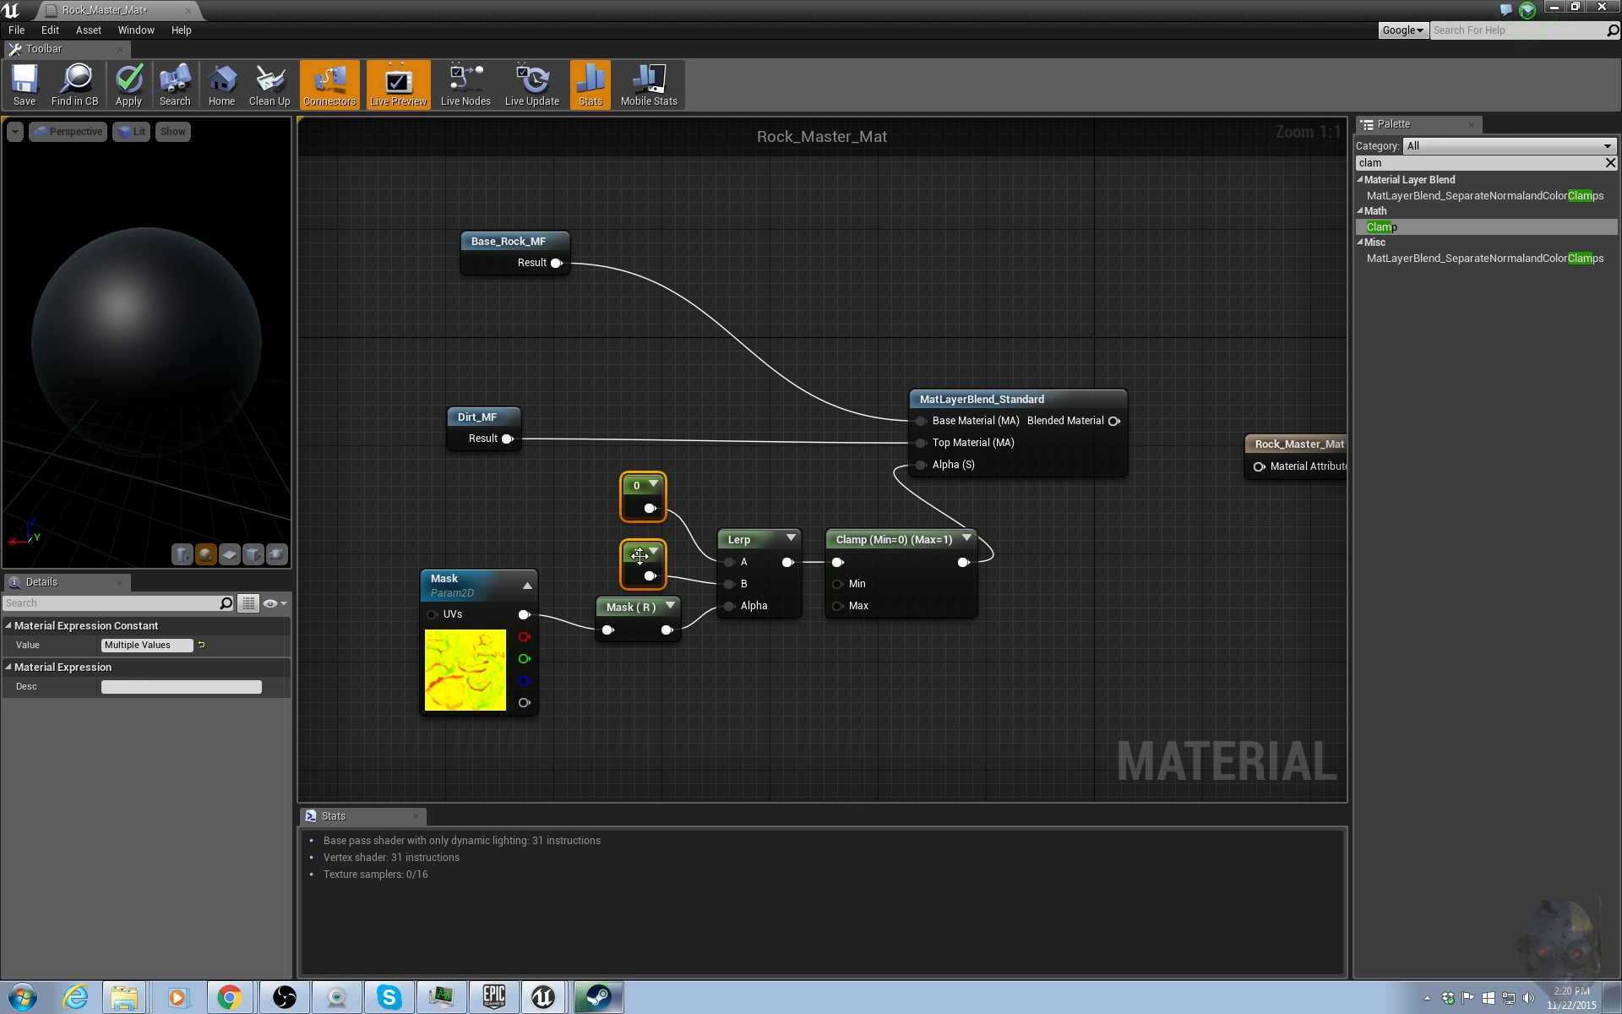
right_click(645, 557)
click(645, 560)
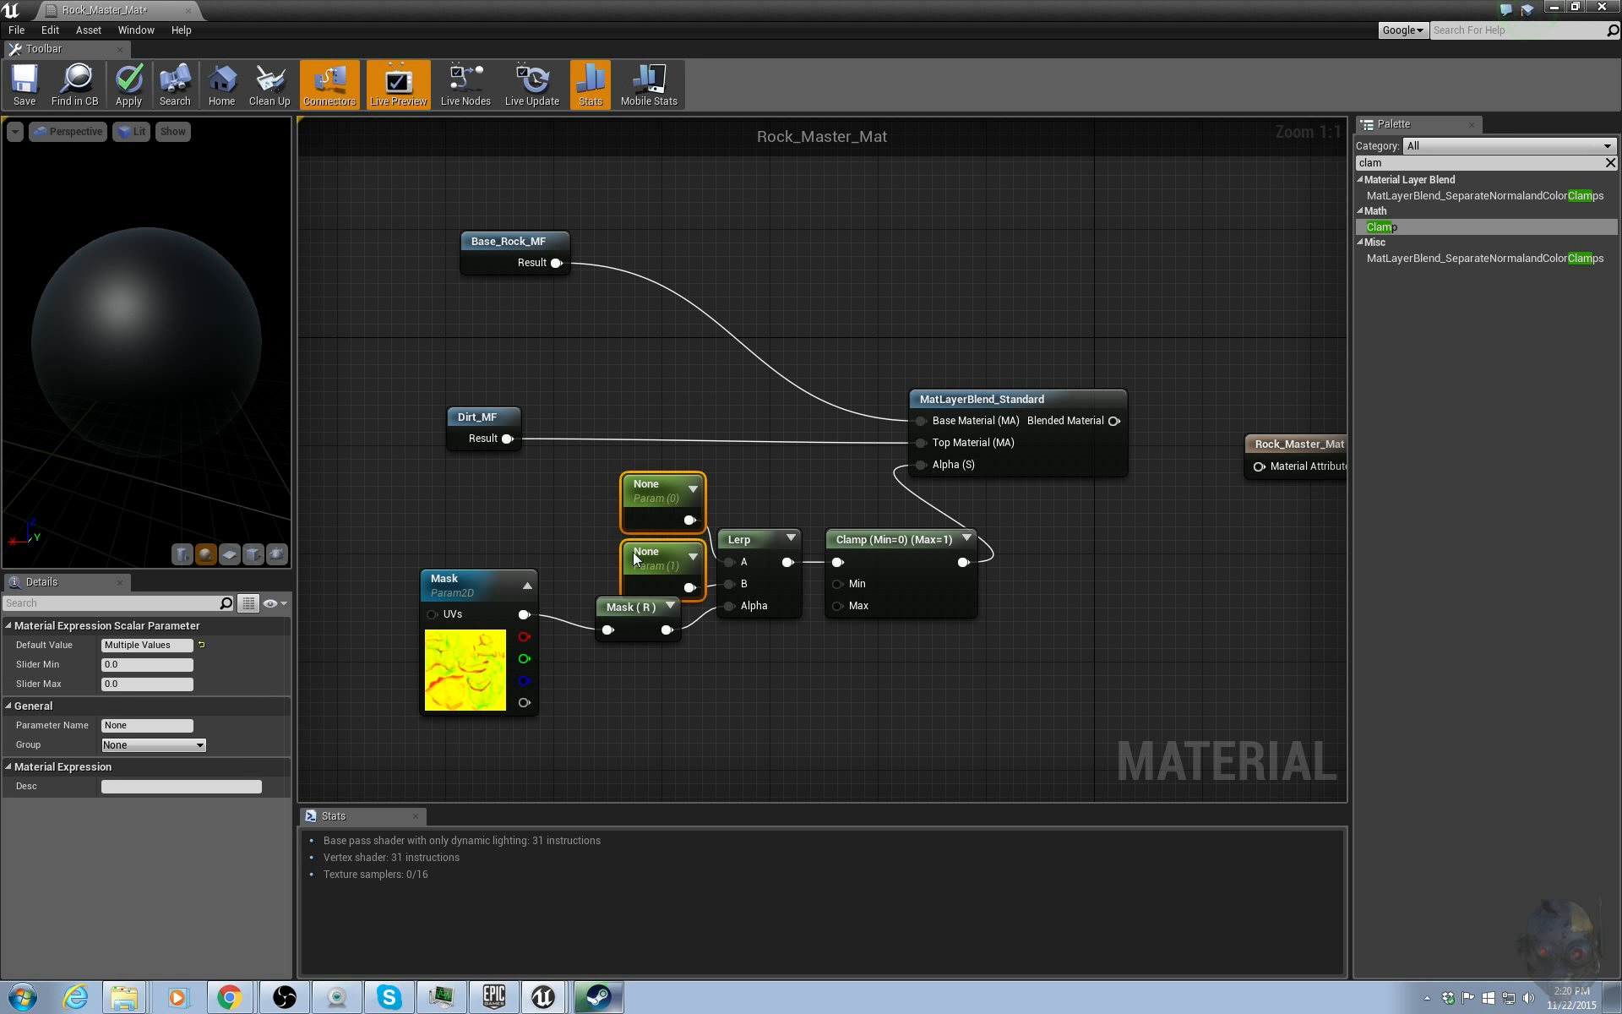
click(690, 499)
click(623, 494)
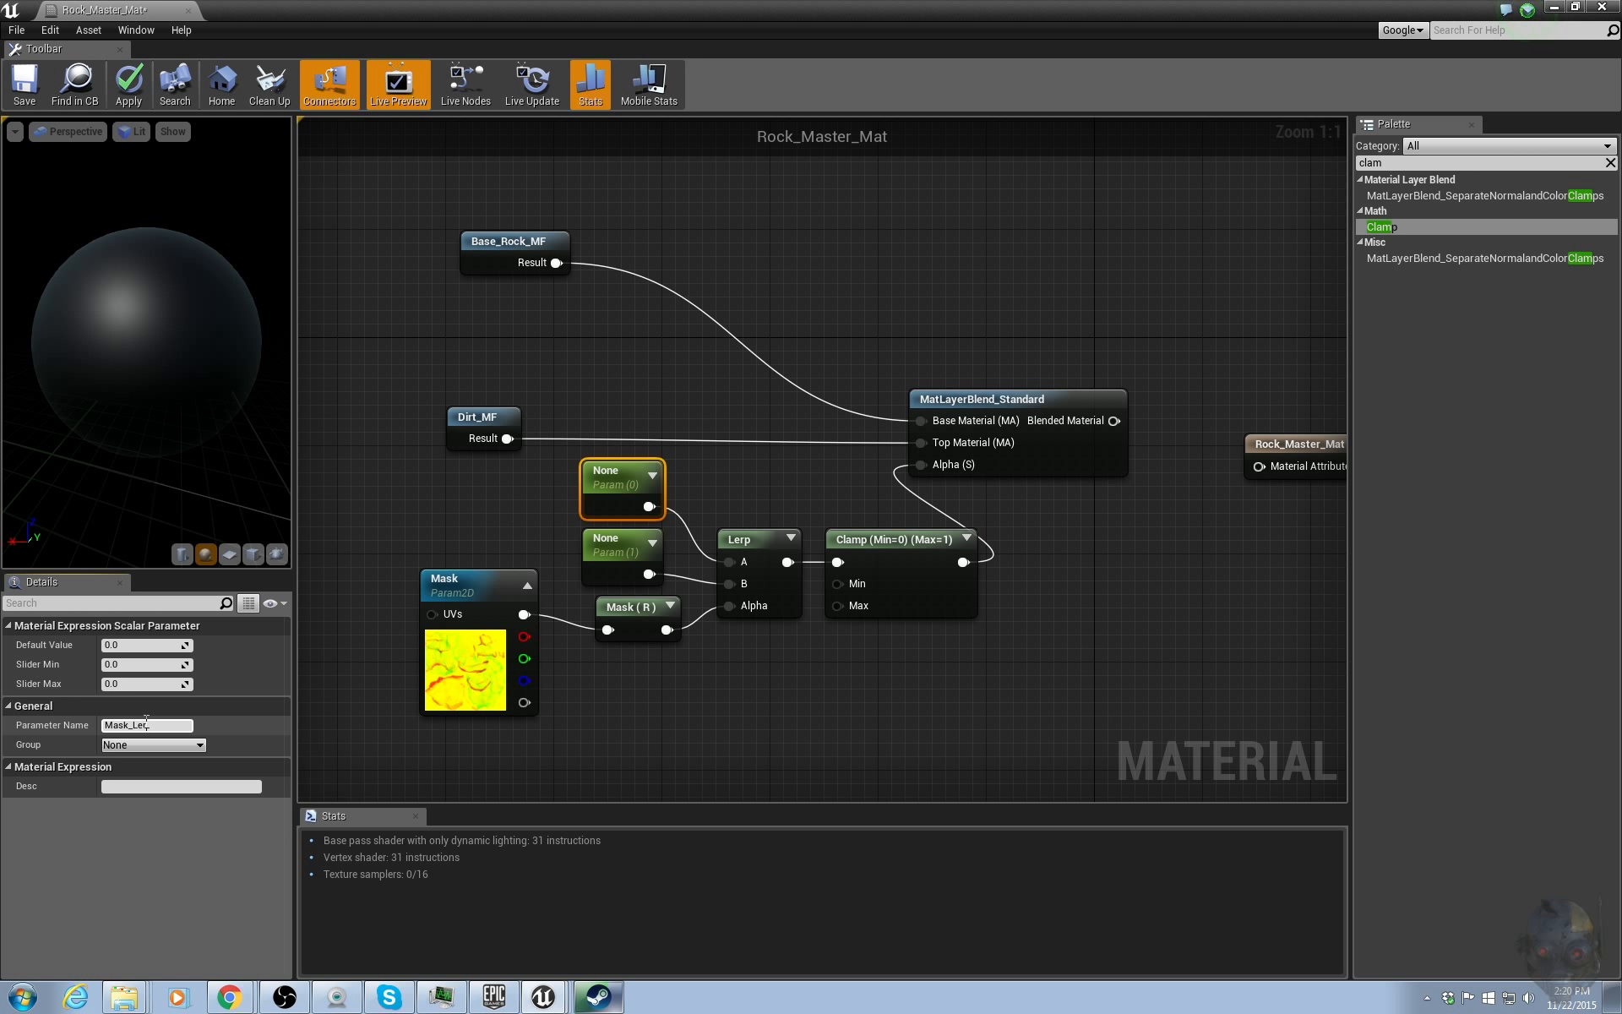
key(Return)
key(ctrl+c)
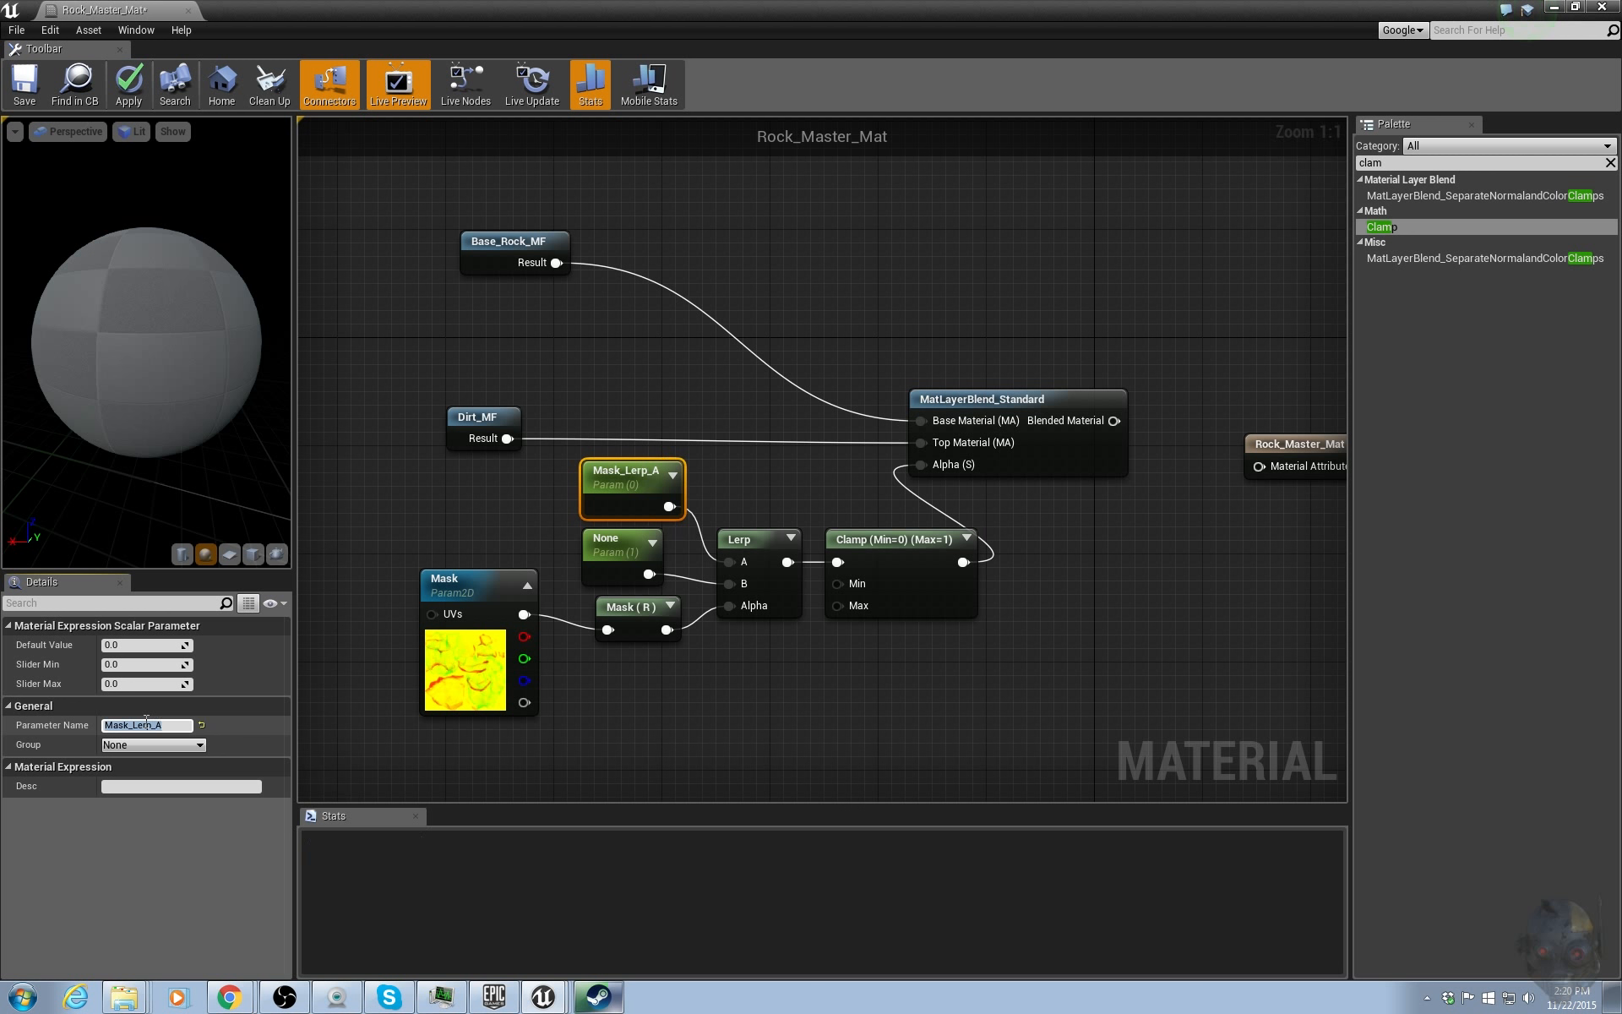
Name the second scalar parameter Mask_Lerp_B.
click(635, 555)
click(156, 724)
key(ctrl+v)
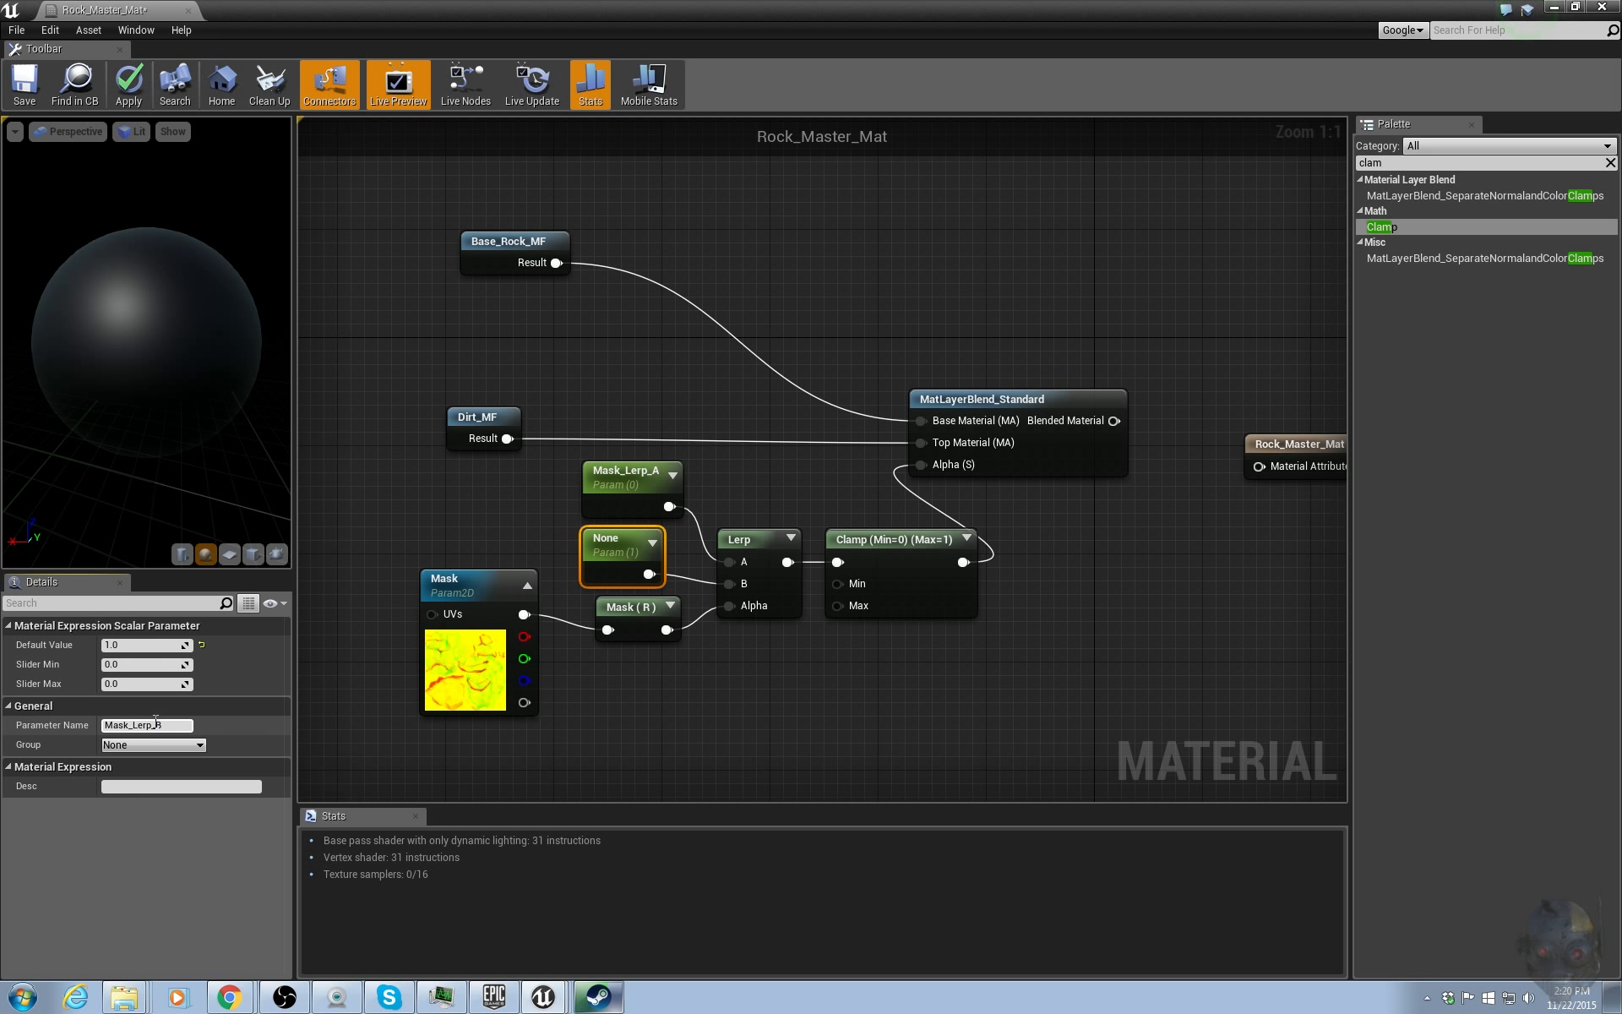
key(Return)
Assign both Mask_Lerp_A and Mask_Lerp_B parameters to the Master group.
ctrl+click(622, 500)
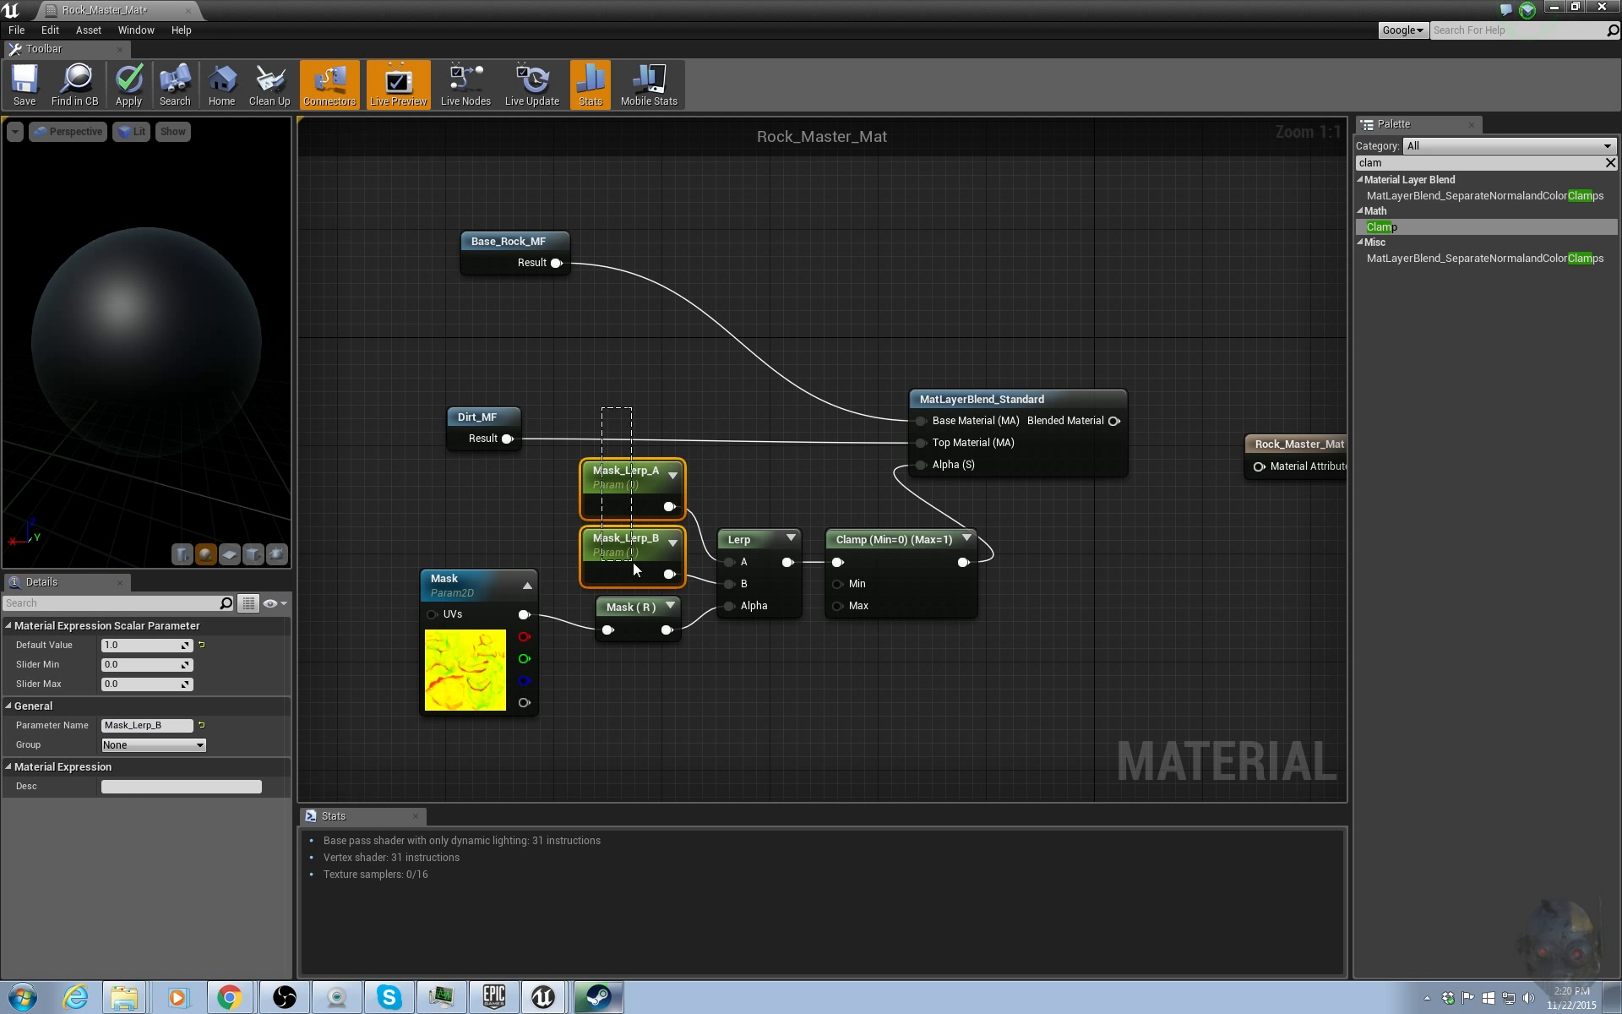
click(204, 747)
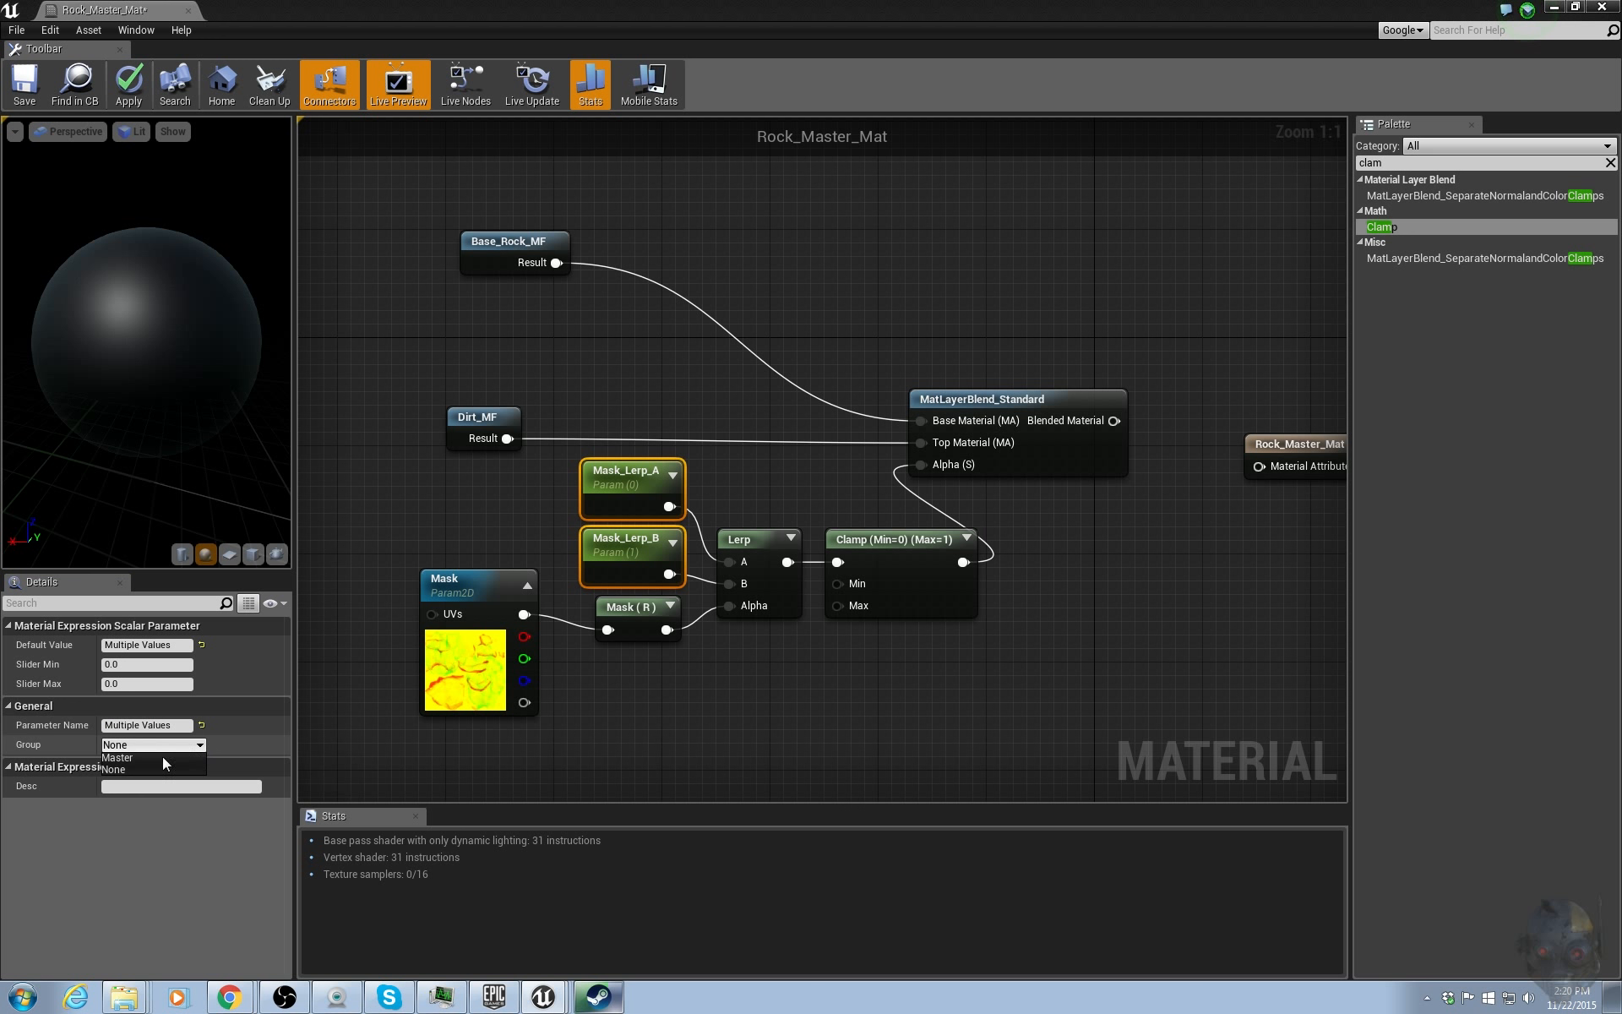
click(137, 758)
click(776, 734)
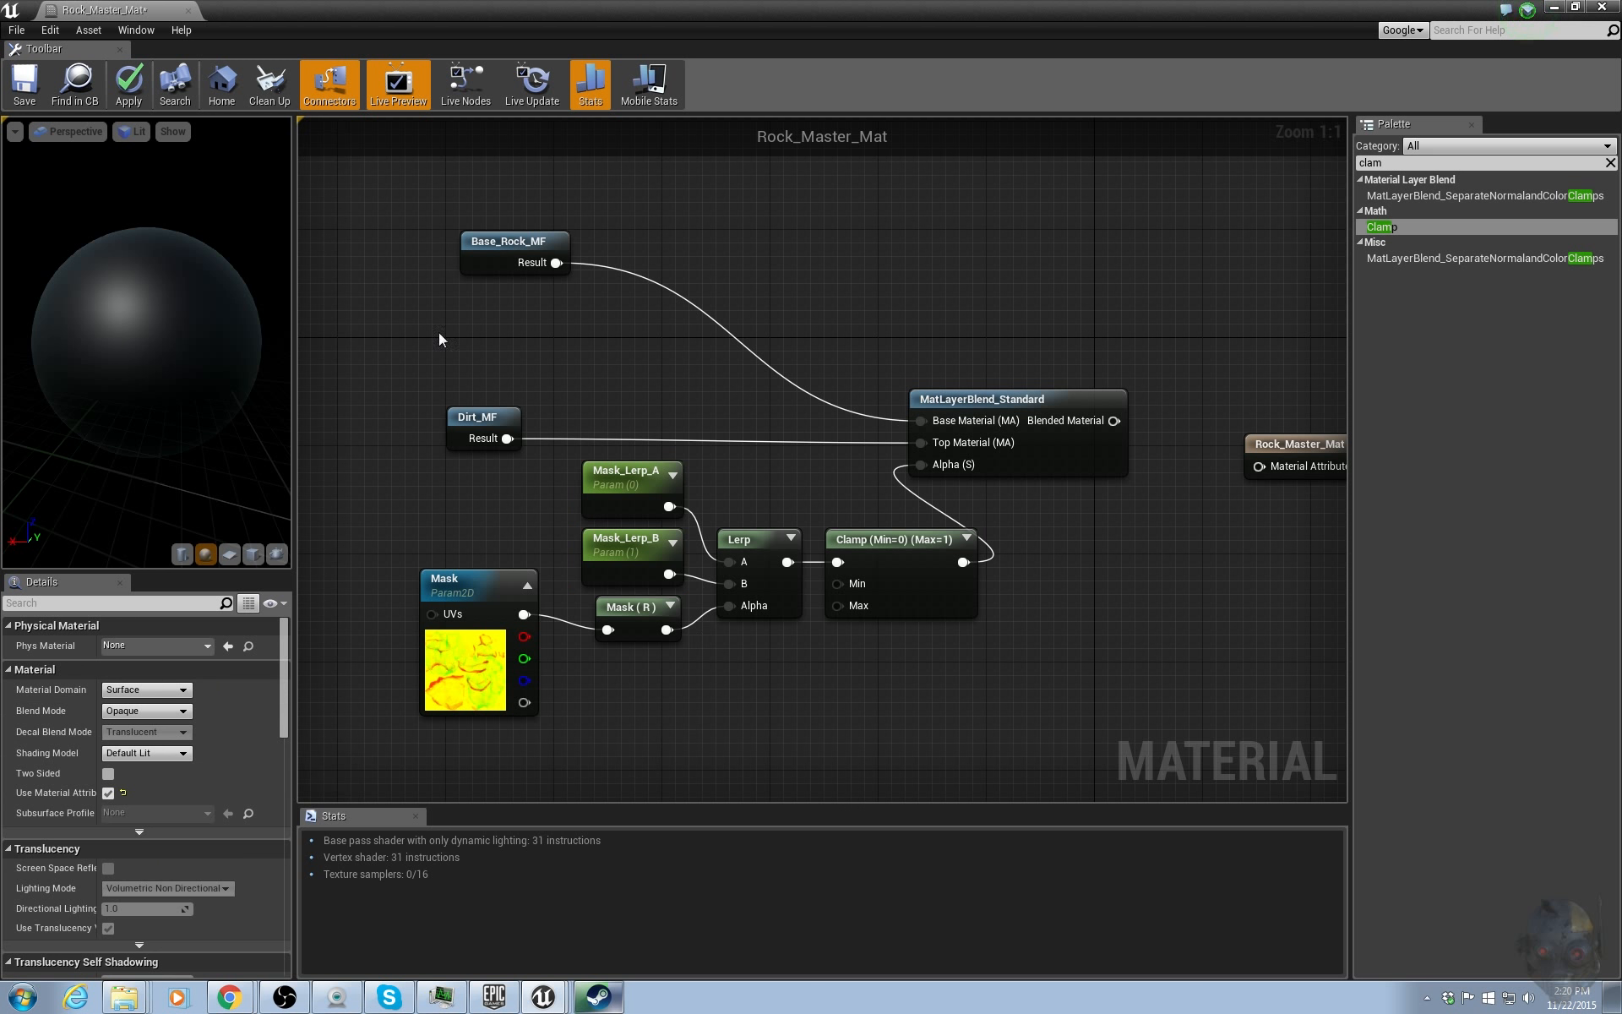
Connect the MatLayerBlend_Standard's Blended Material output to Rock_Master_Mat's Material Attributes input and apply the material.
right_drag(1079, 510, 892, 505)
drag(927, 416, 1067, 381)
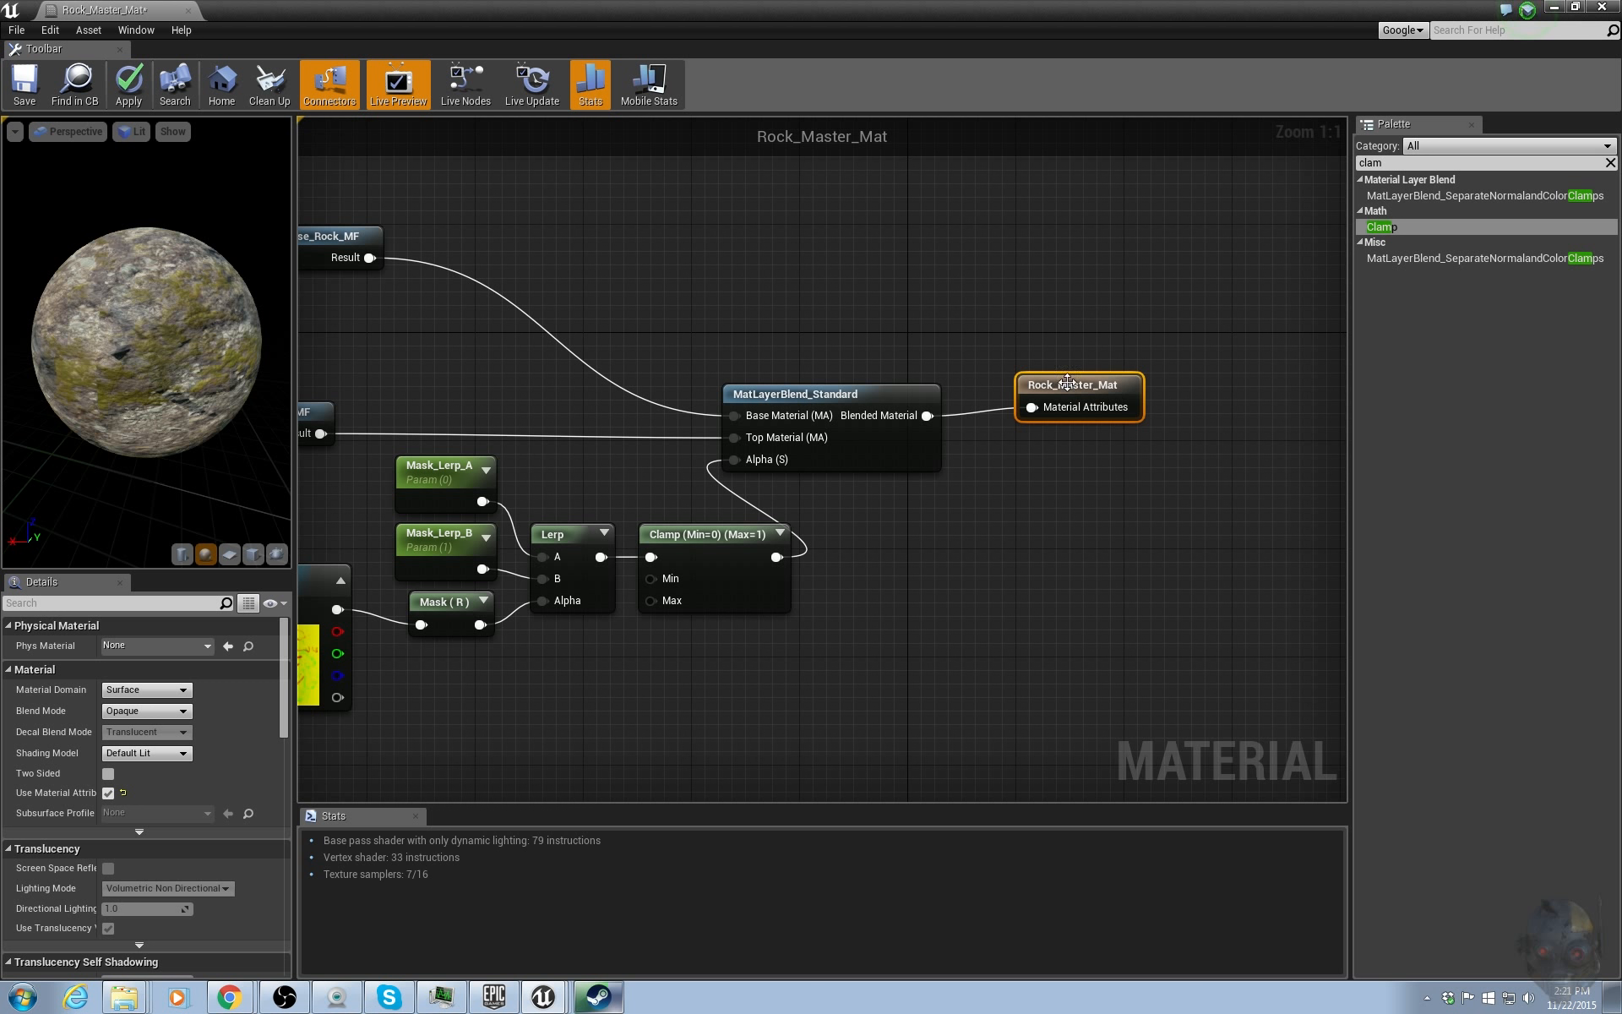
right_drag(883, 321, 1031, 321)
drag(231, 276, 291, 277)
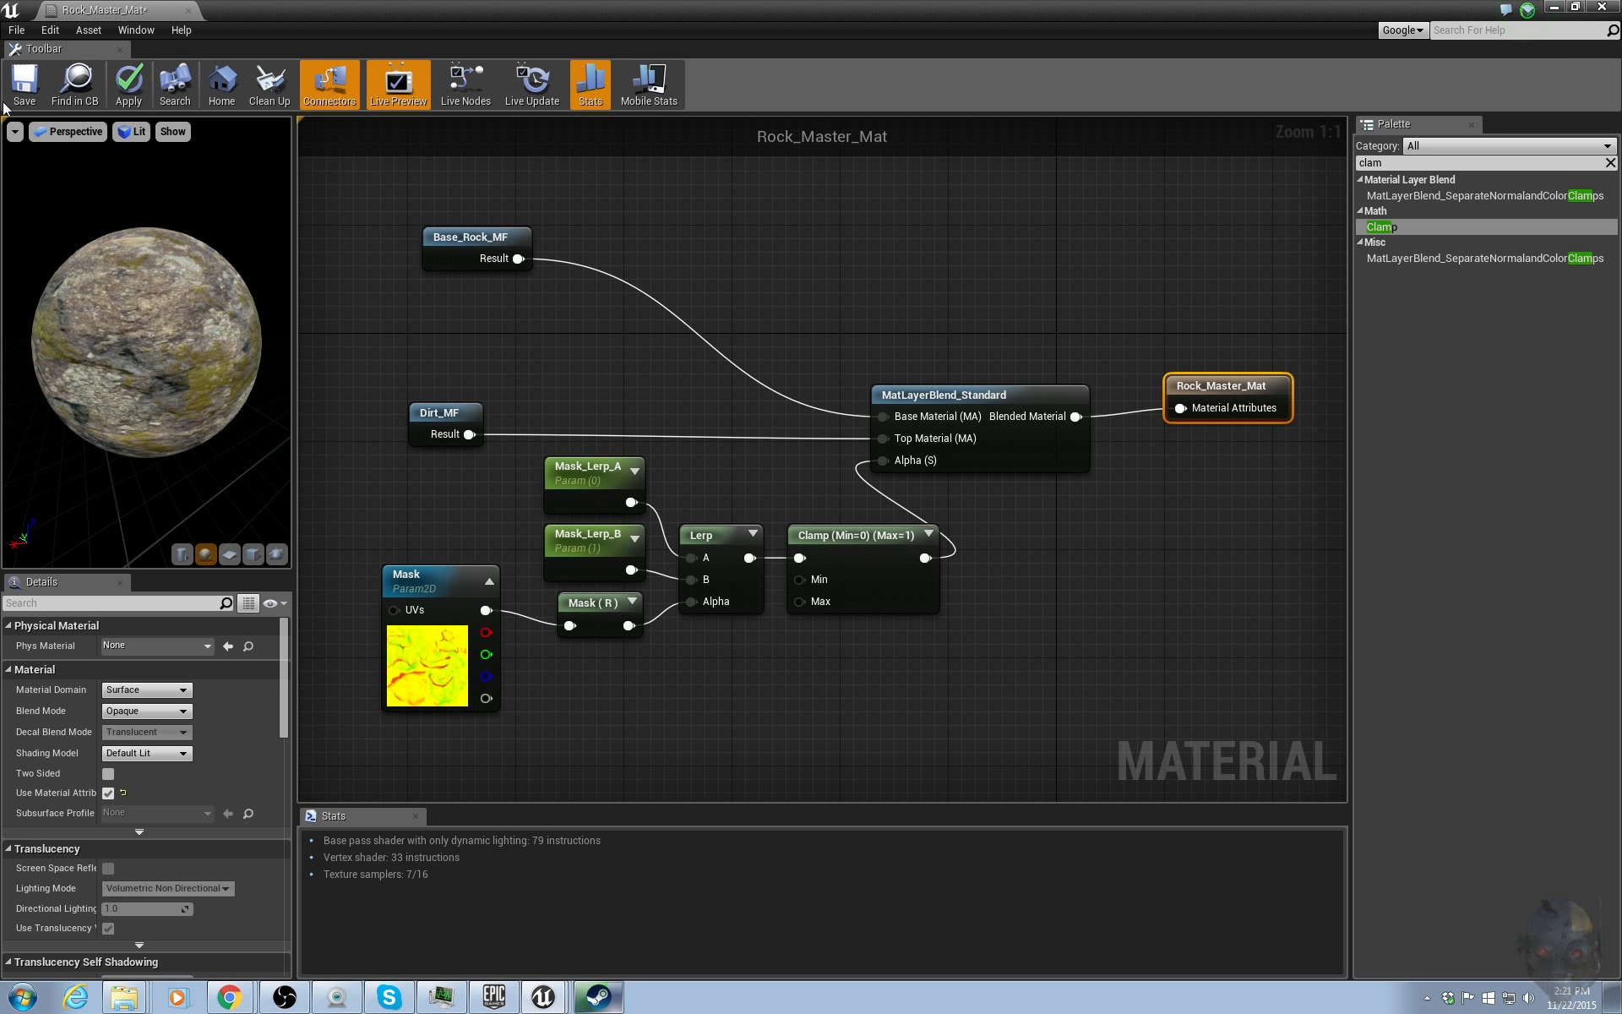
click(132, 92)
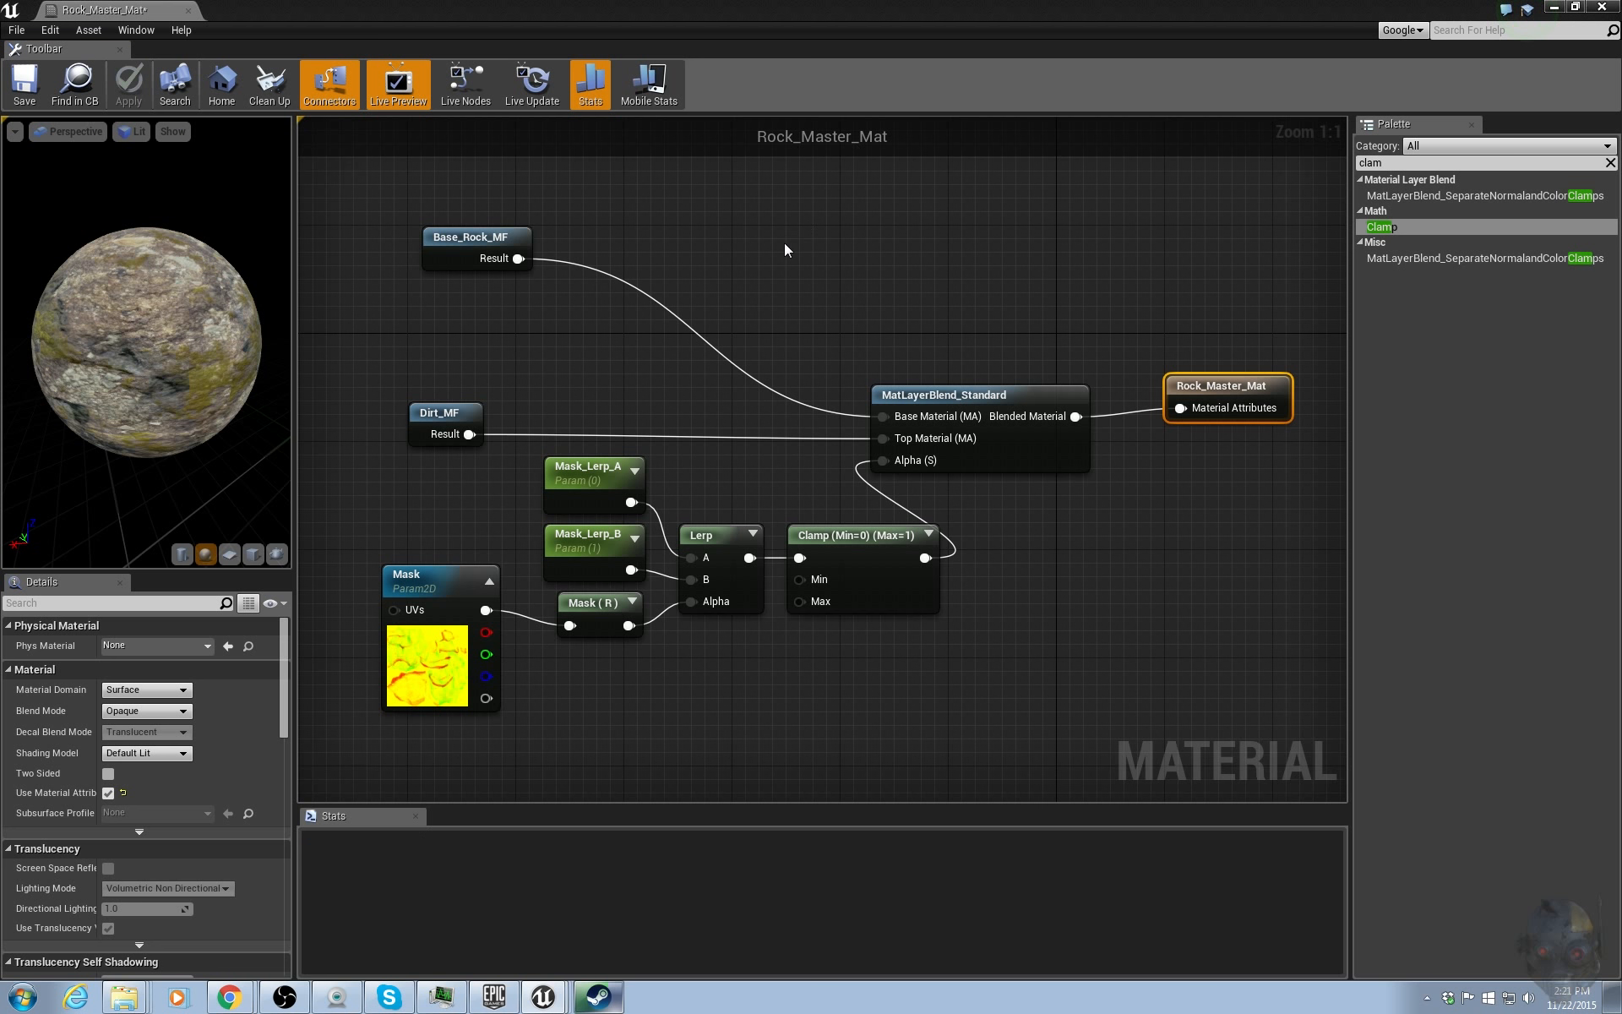
Move the material editor aside and open the Rock_Master_Inst material instance editor.
right_drag(775, 271, 808, 258)
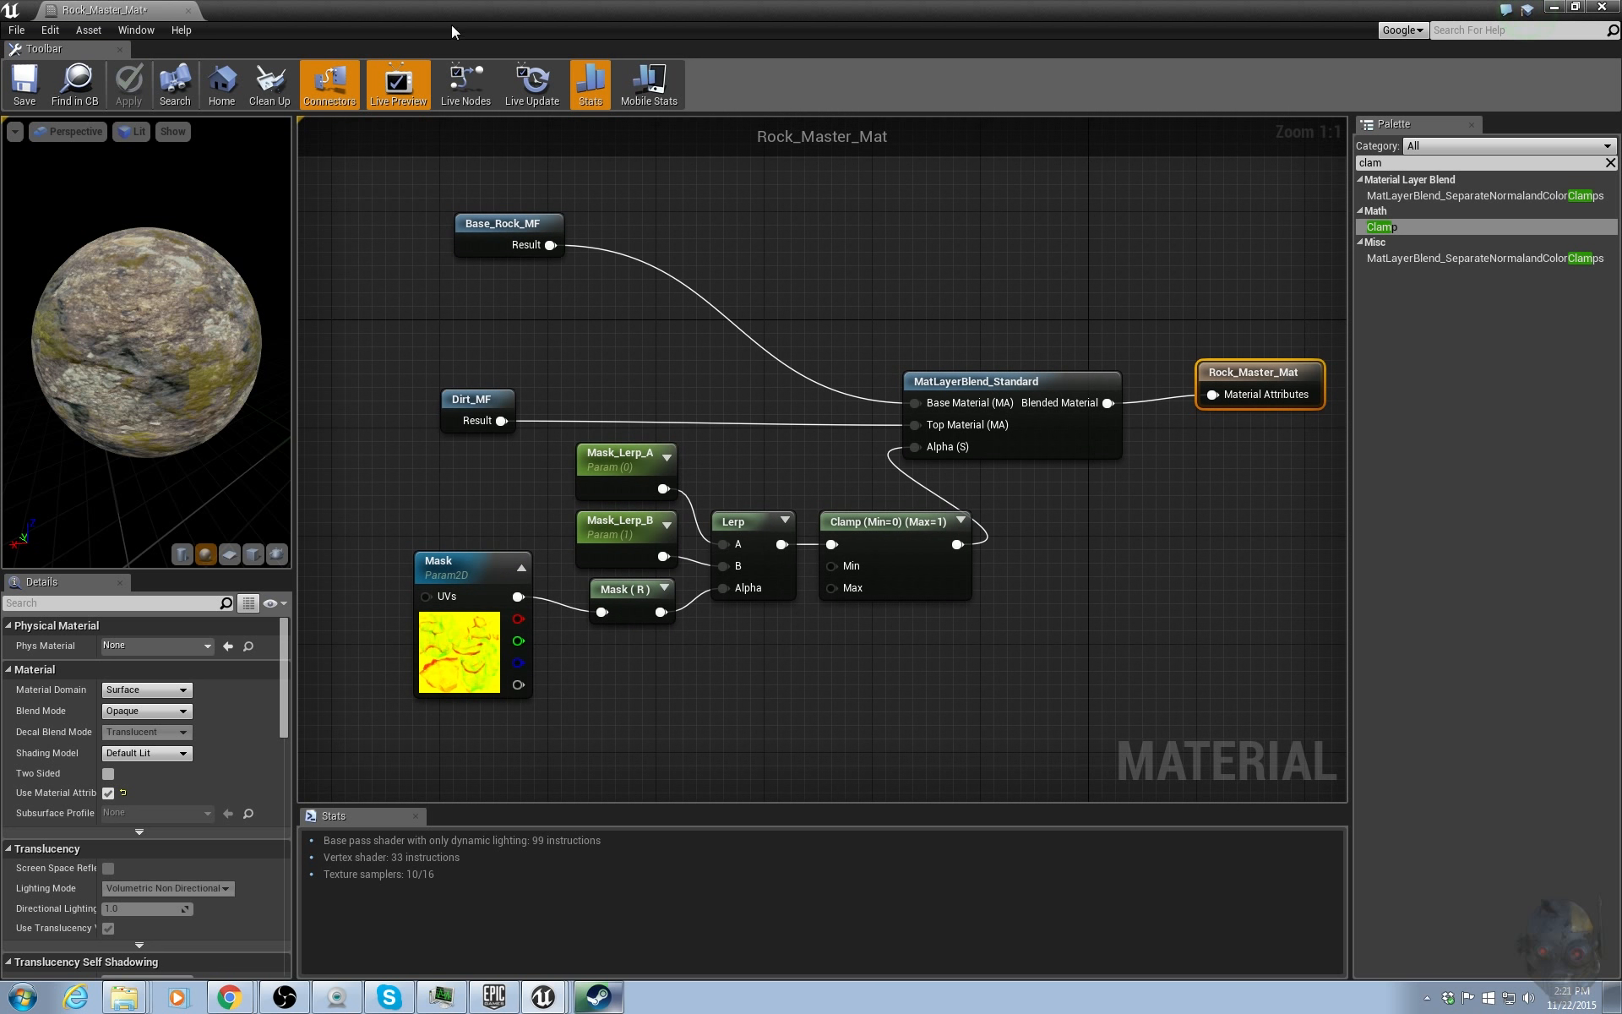
drag(451, 17, 1617, 123)
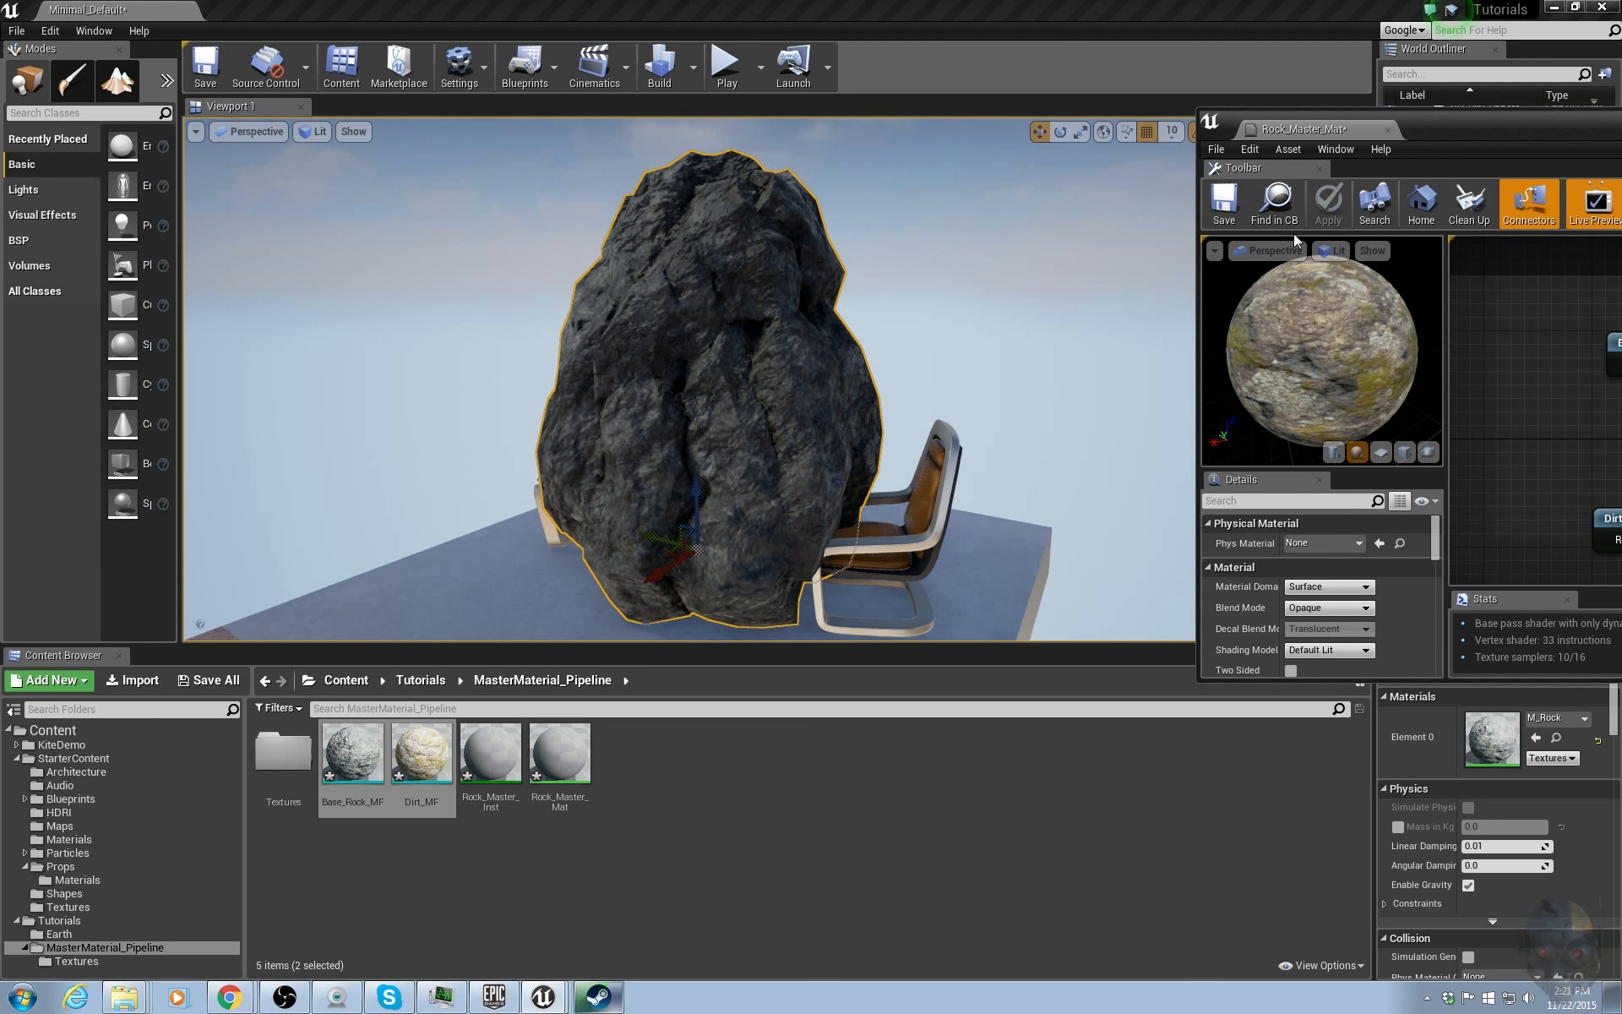
click(512, 895)
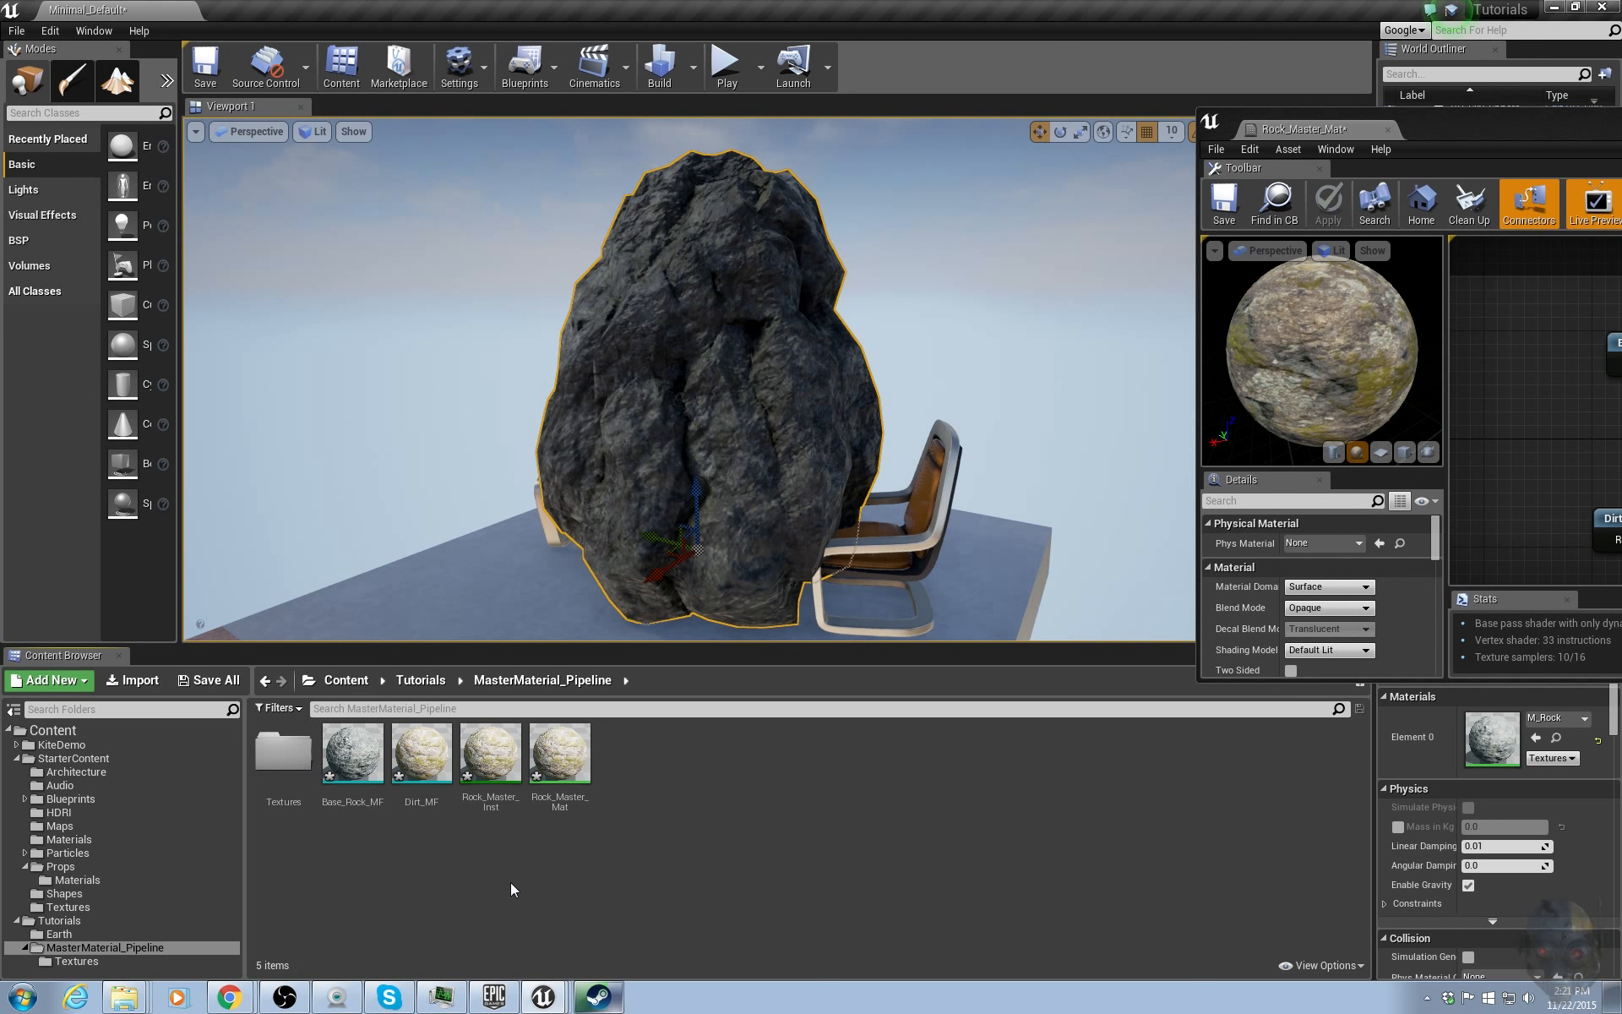
click(492, 767)
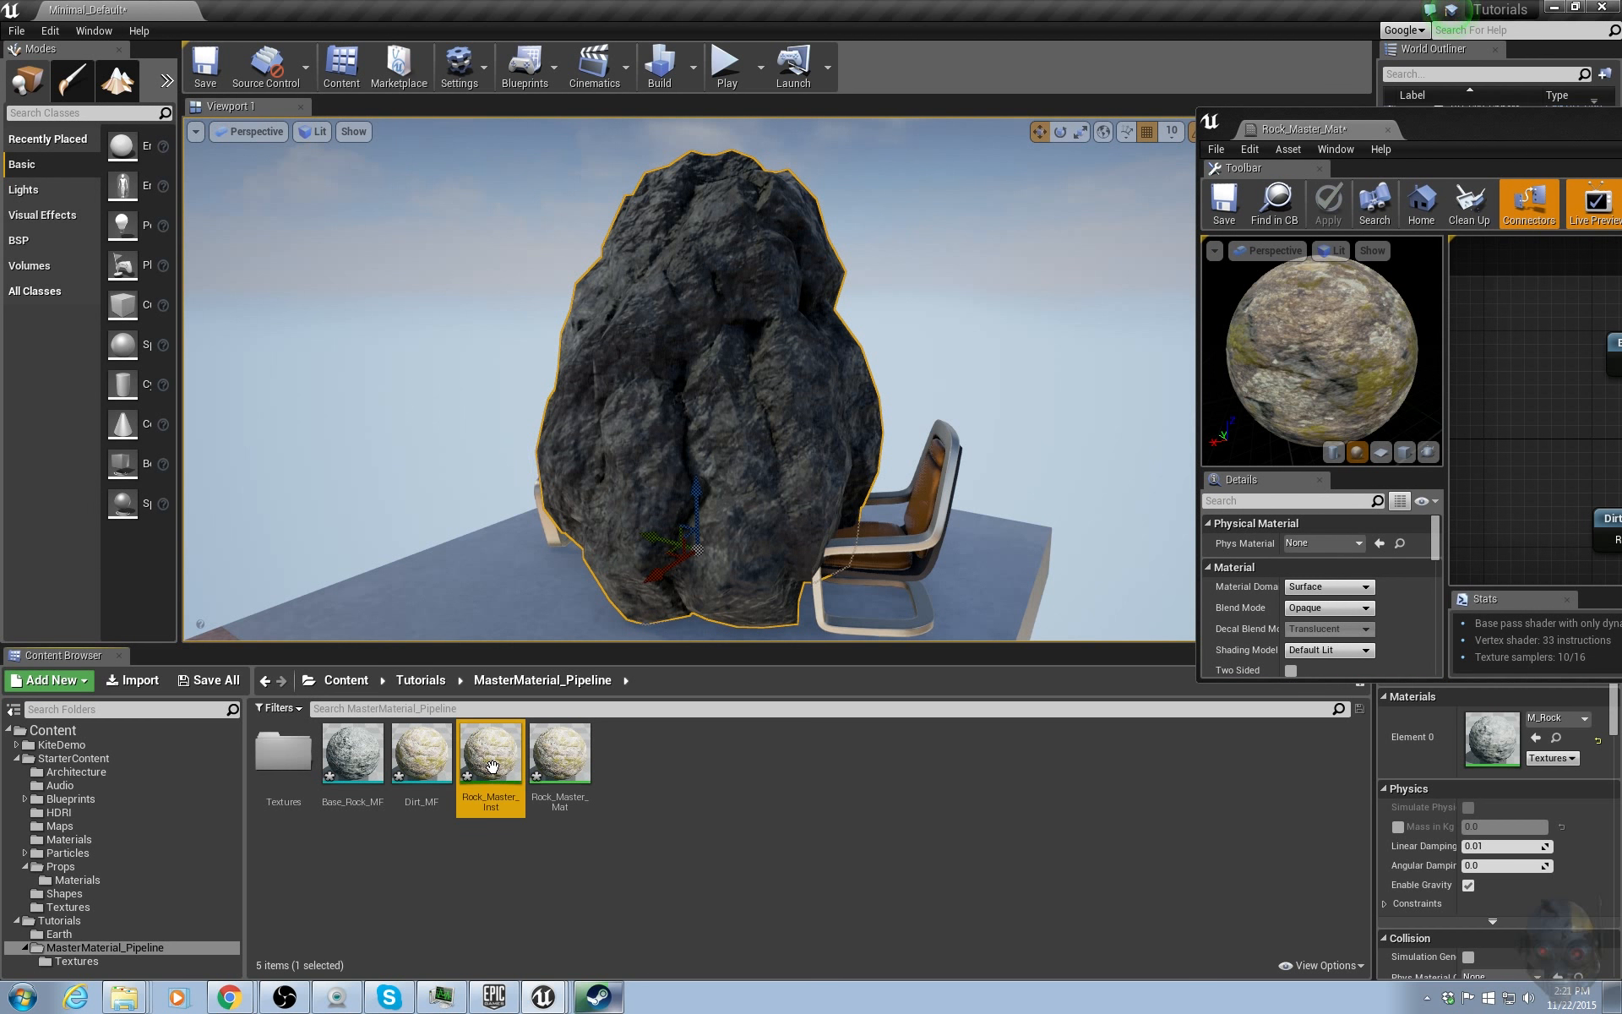
drag(1621, 190, 1157, 58)
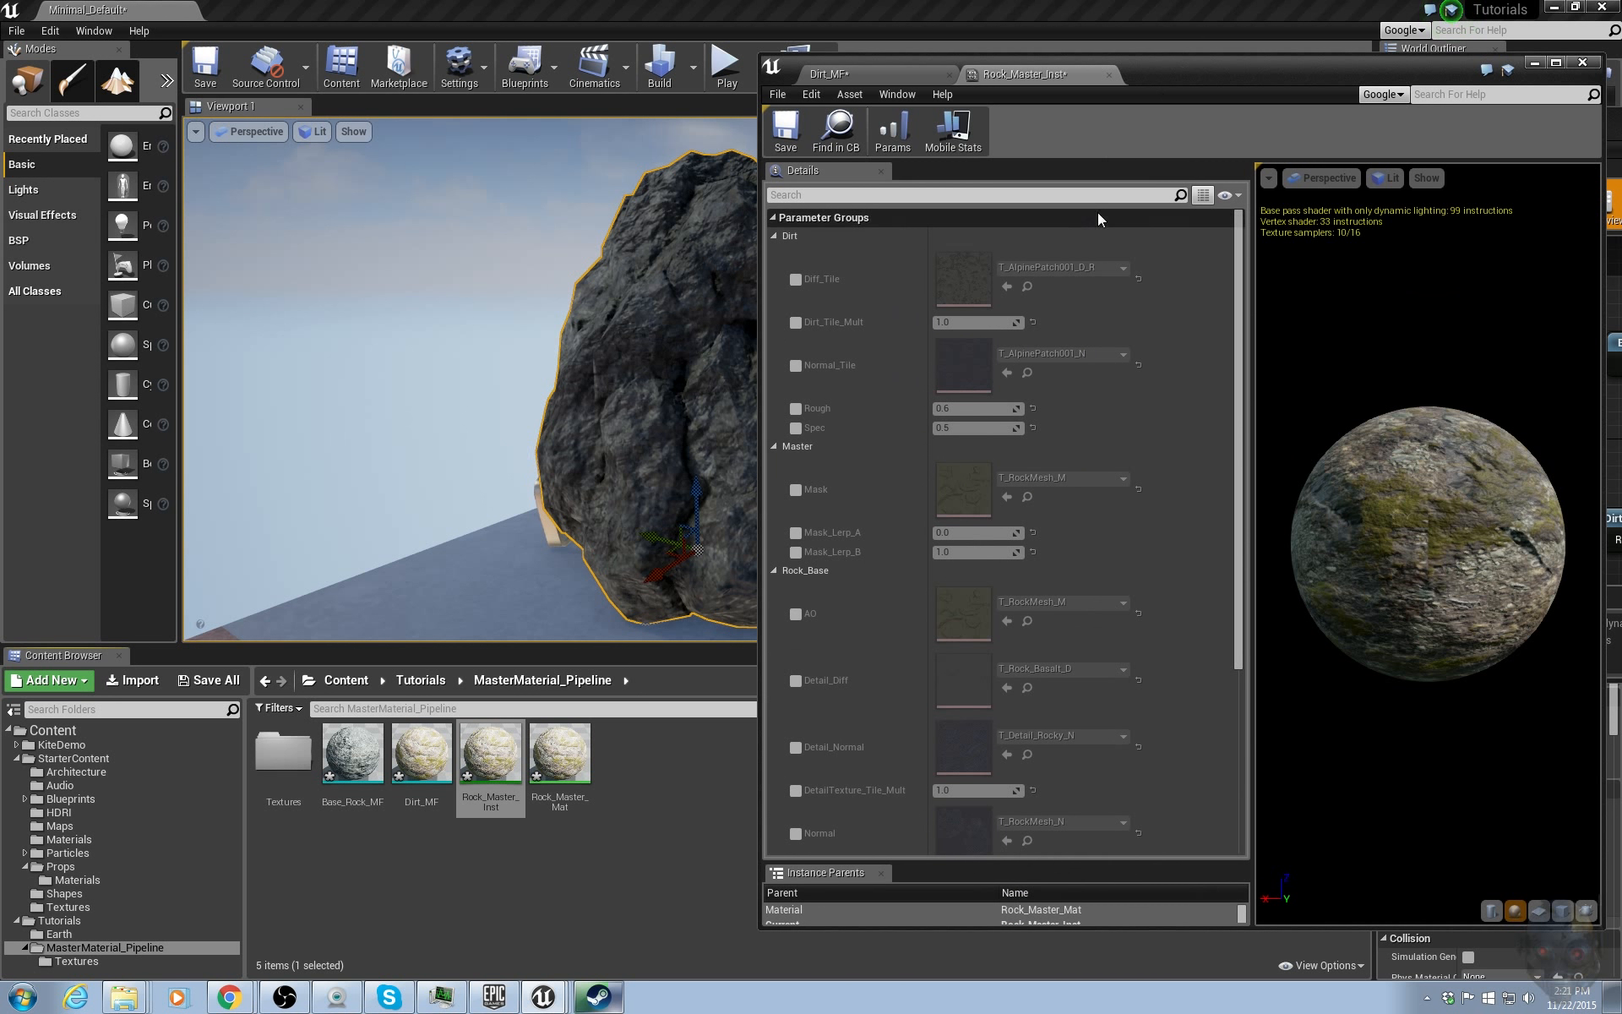
Enable overrides for every parameter in Rock_Master_Inst, including the Dirt, Master and Rock_Base groups.
click(795, 279)
click(795, 322)
click(794, 365)
click(795, 408)
click(795, 427)
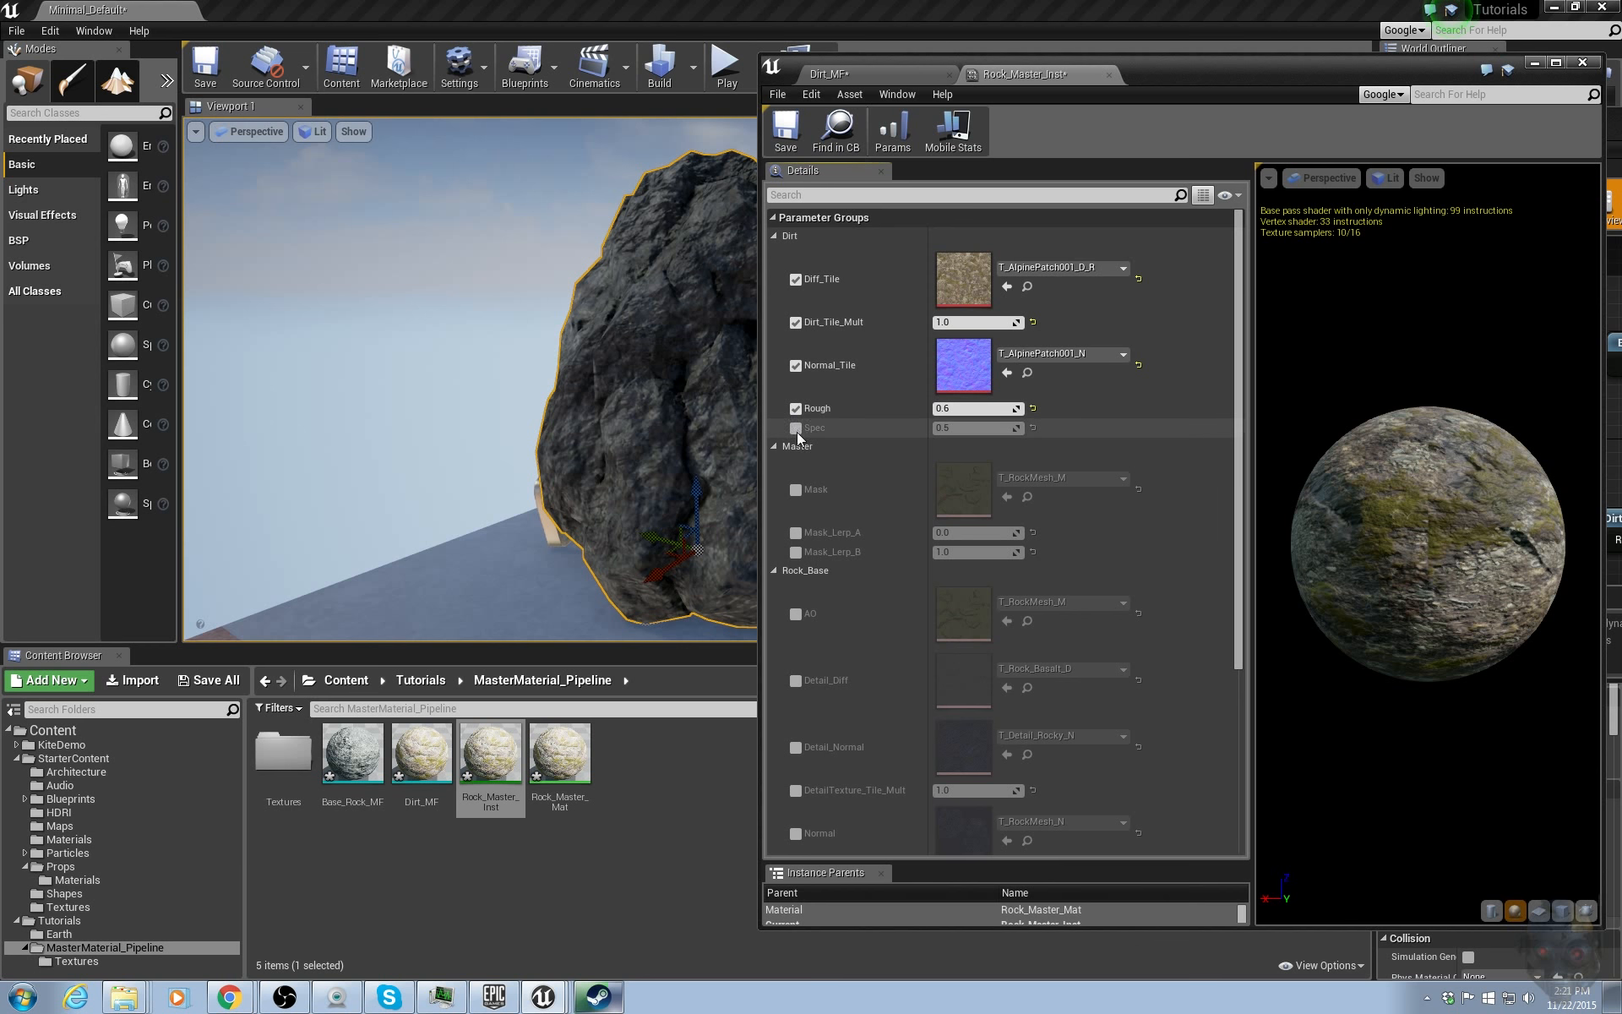
click(795, 489)
click(795, 532)
click(795, 552)
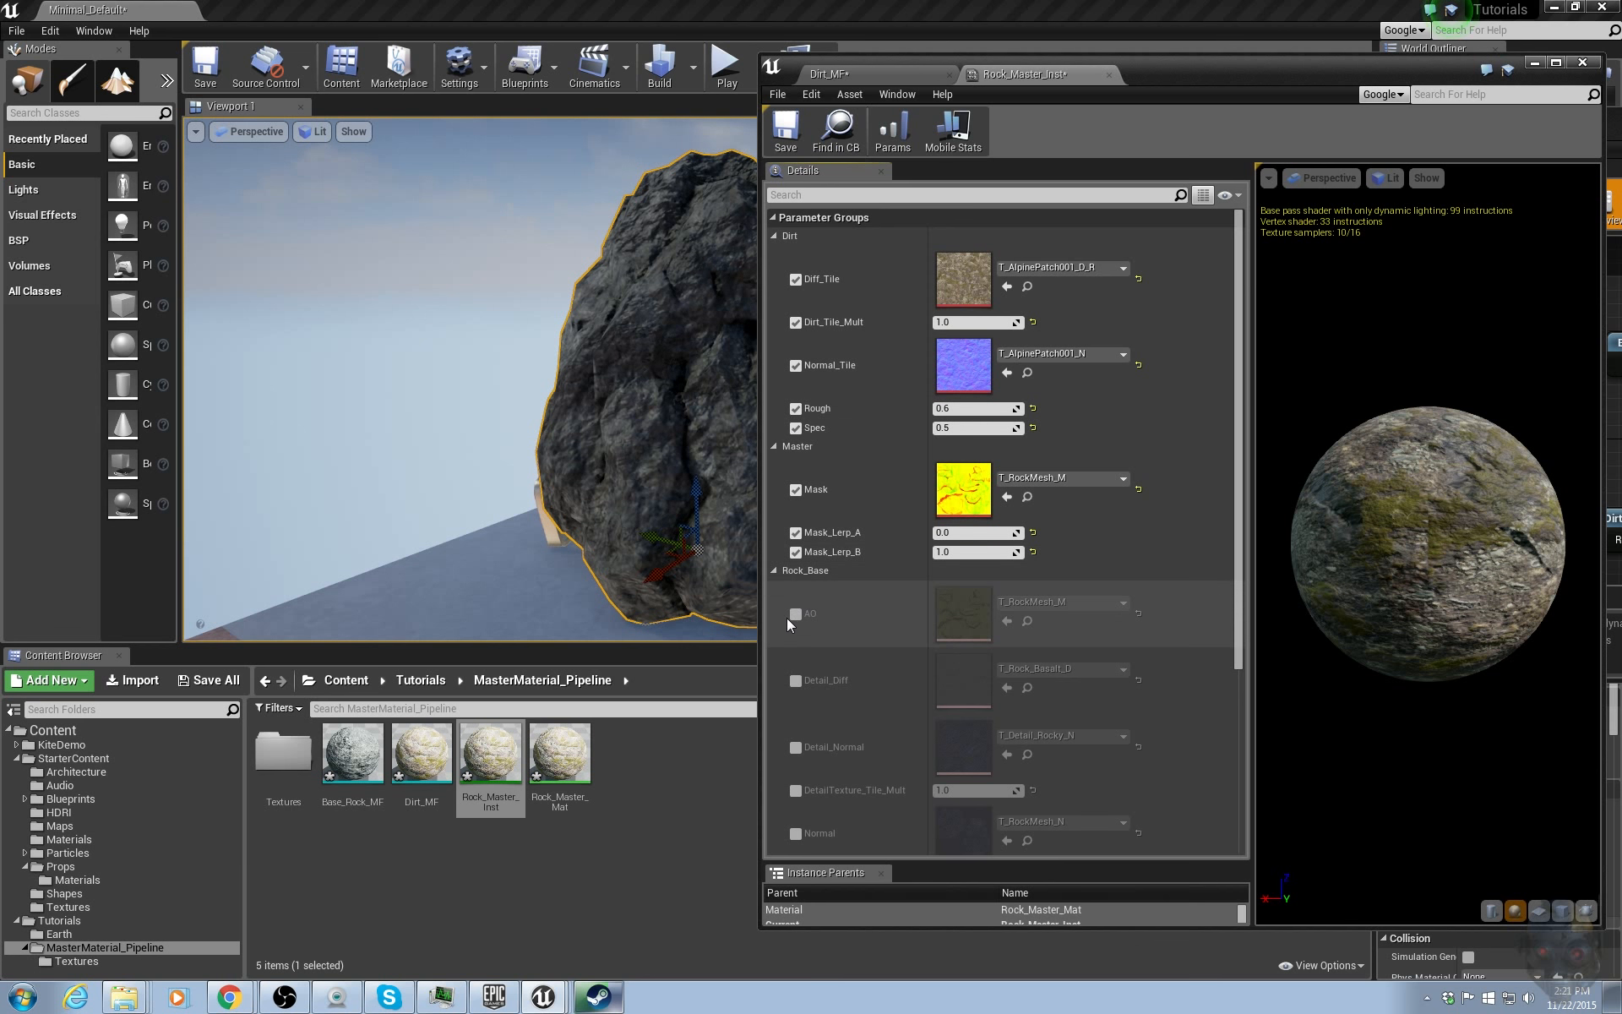
click(795, 614)
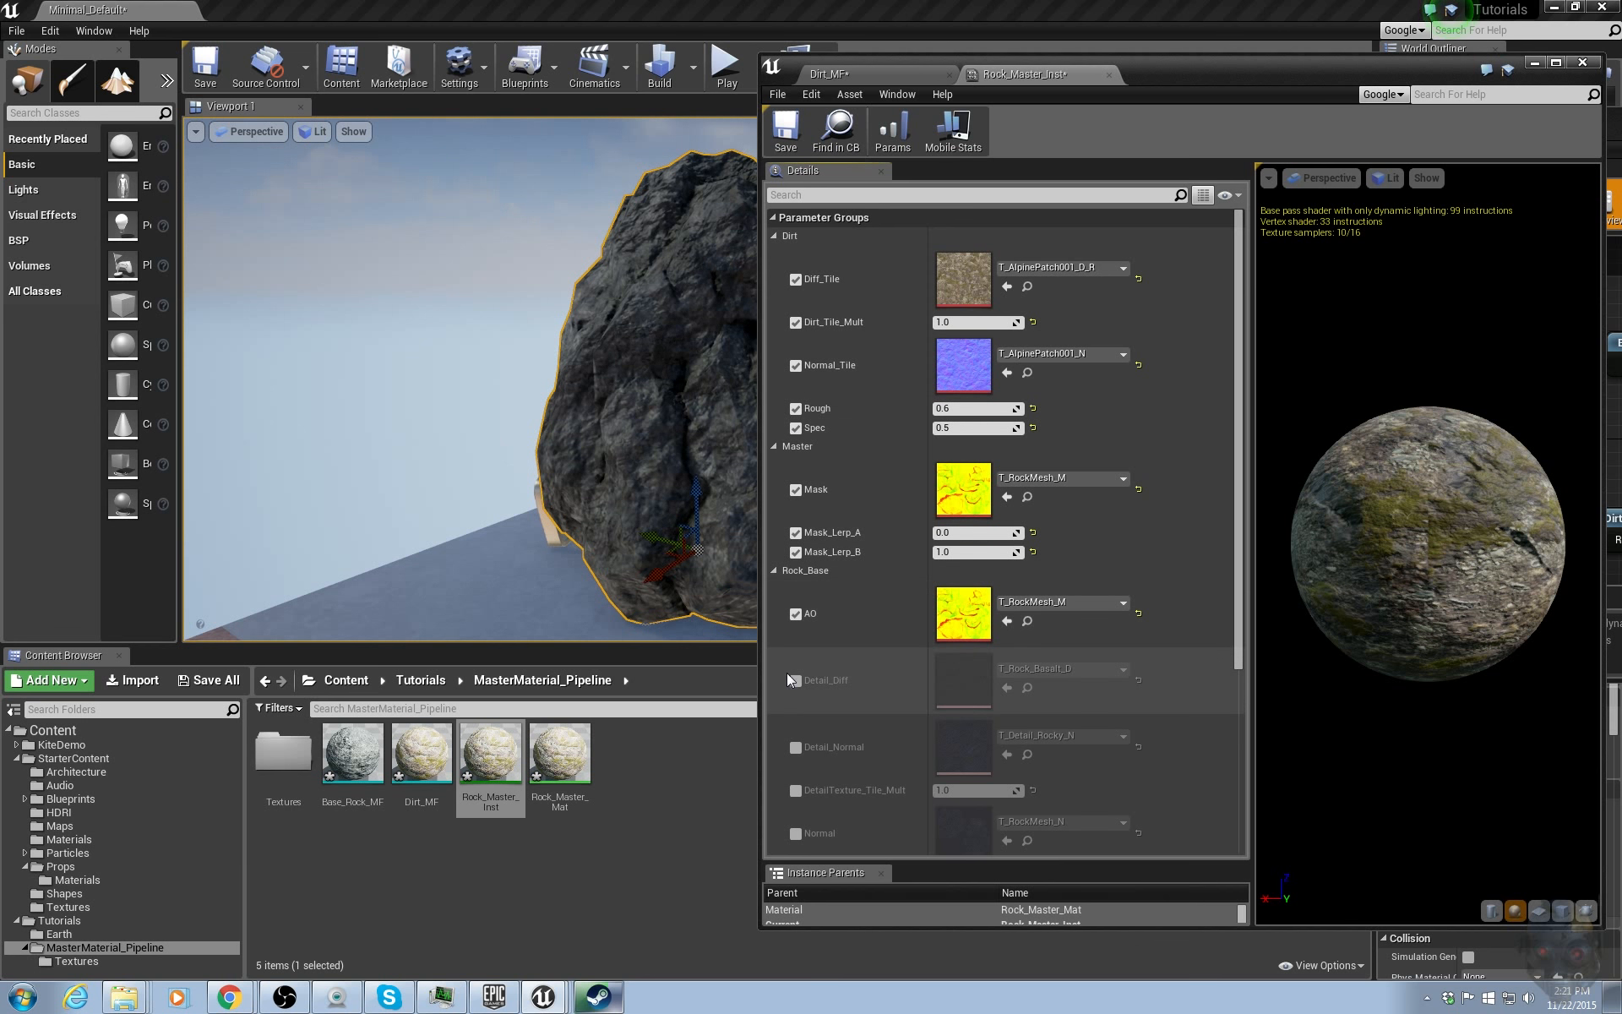
click(795, 680)
click(795, 747)
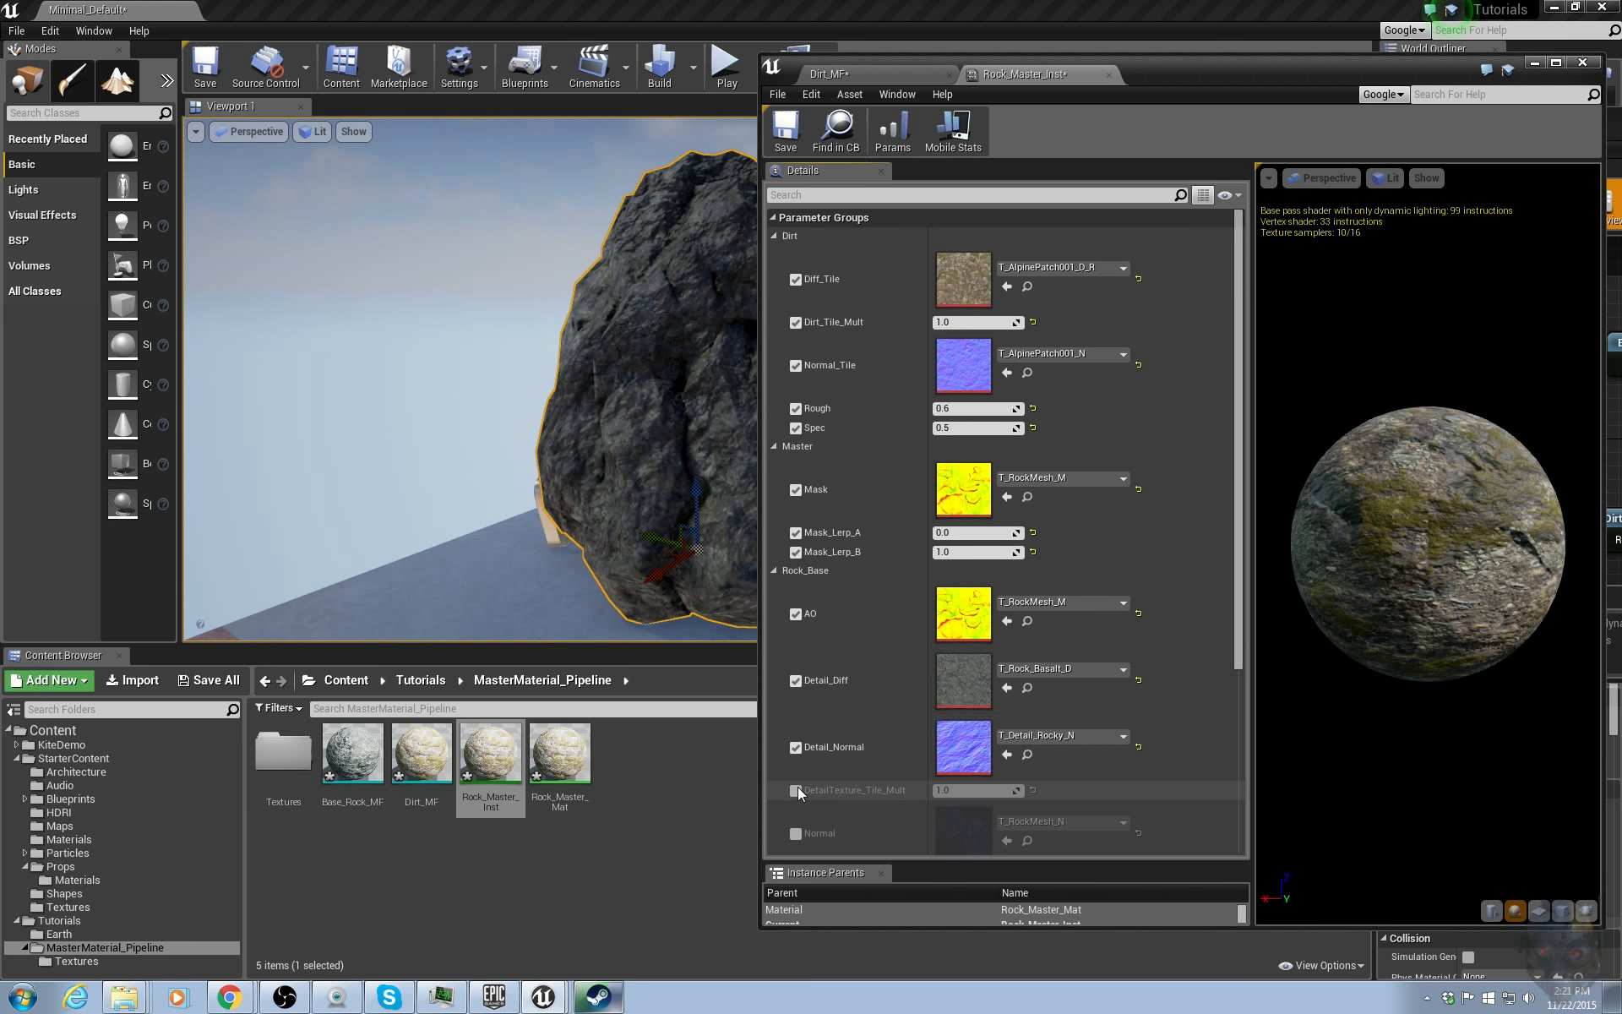
click(795, 789)
click(795, 832)
scroll(877, 740, down, 3)
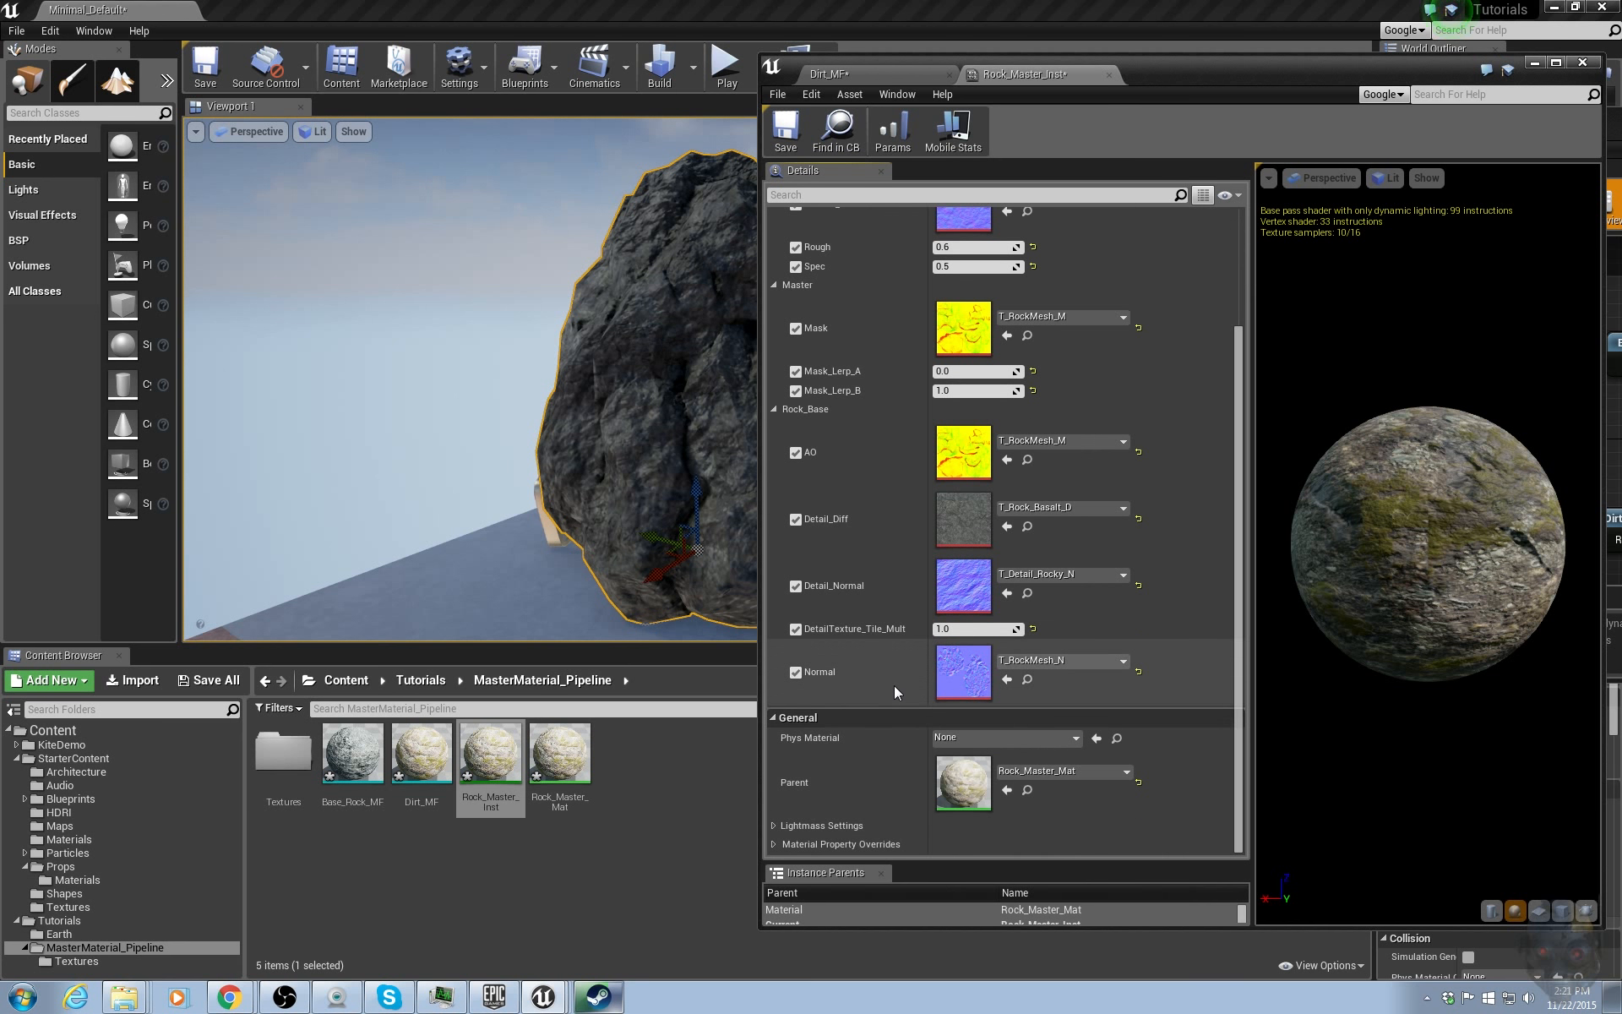
scroll(894, 687, up, 3)
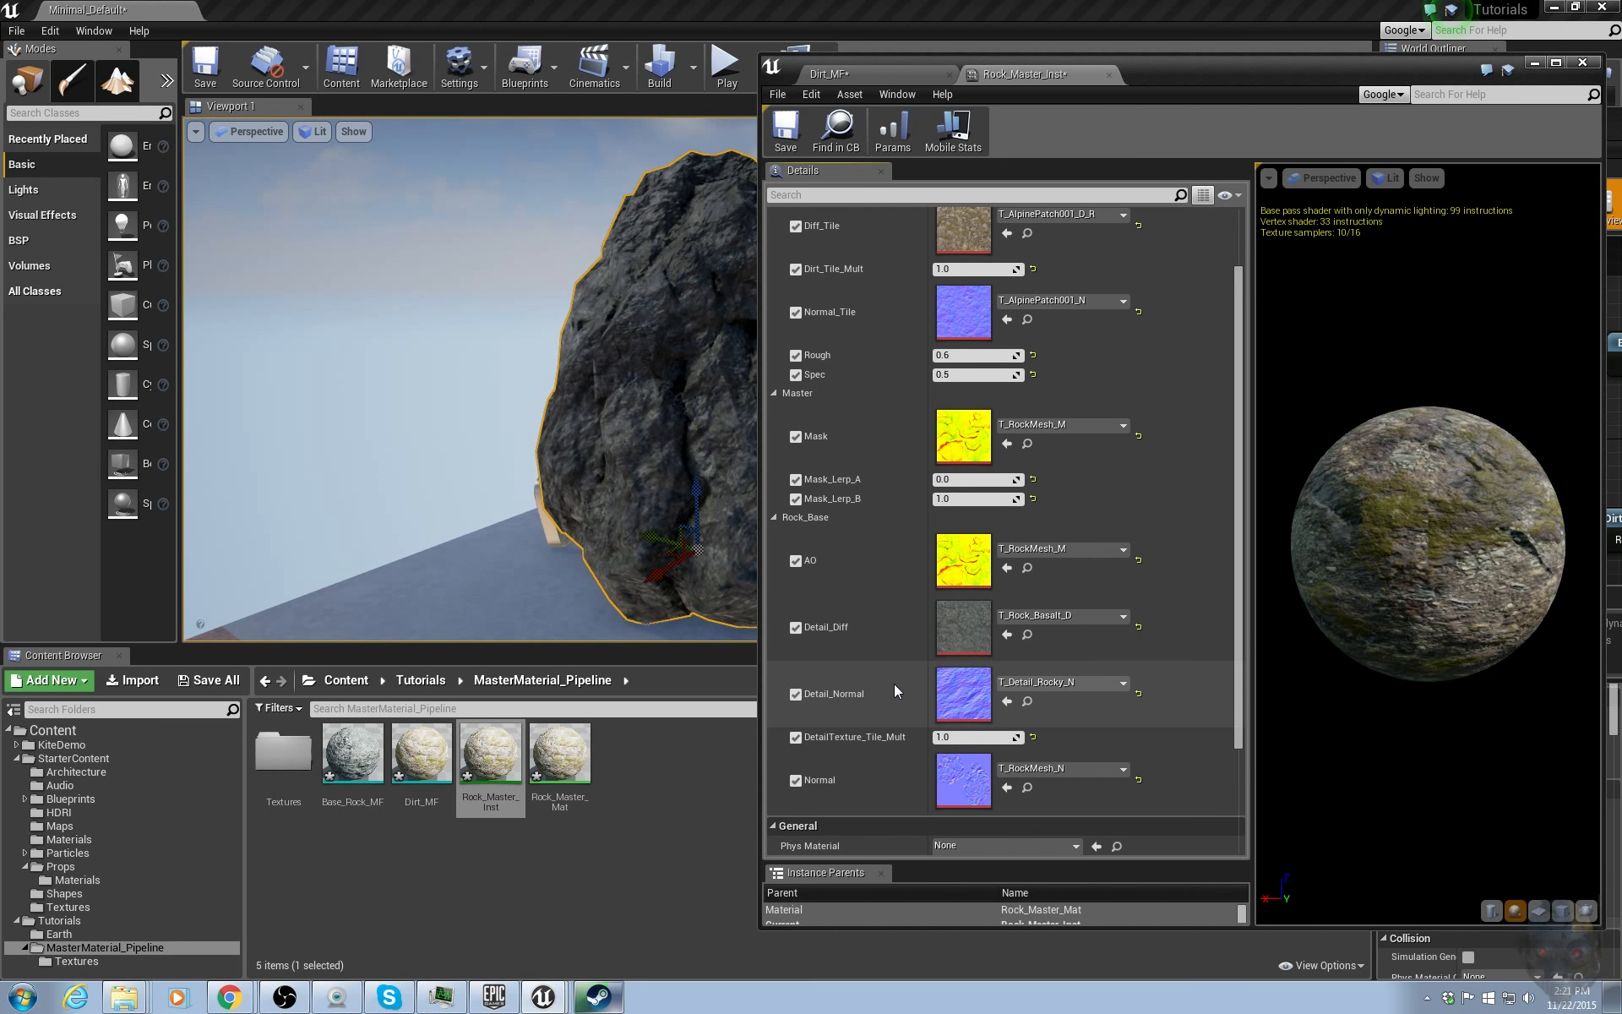
scroll(893, 682, up, 2)
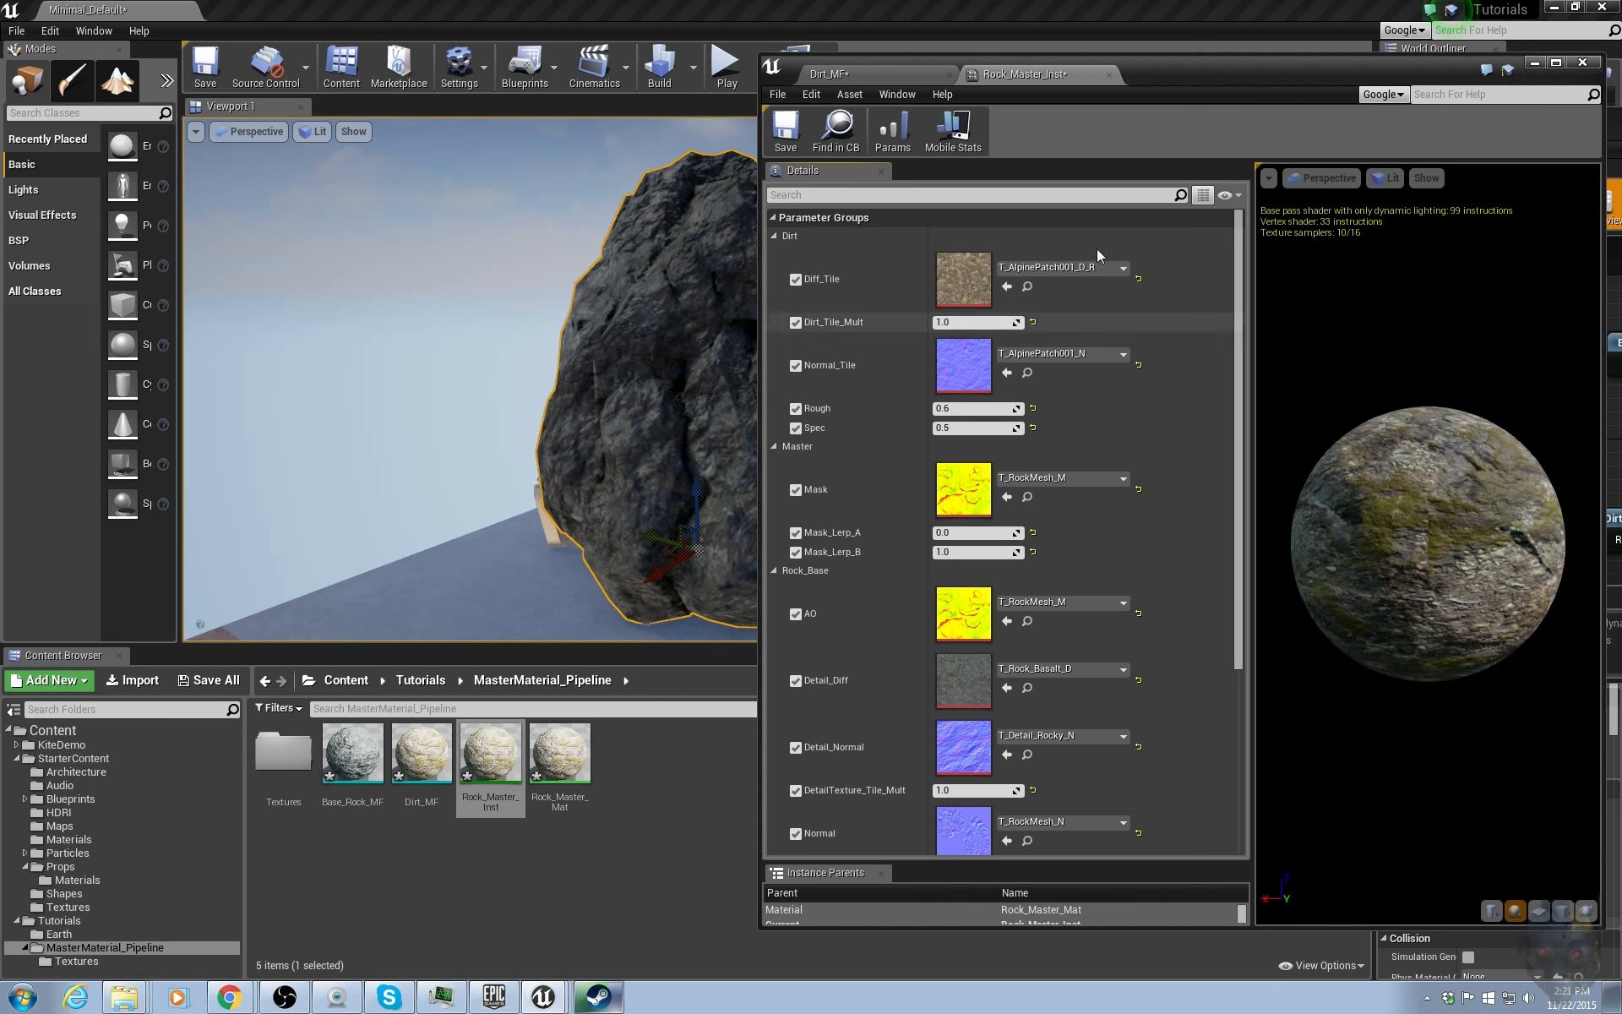
Move the editor windows aside and assign Rock_Master_Inst to the selected rock's material slot.
drag(1183, 79, 1620, 73)
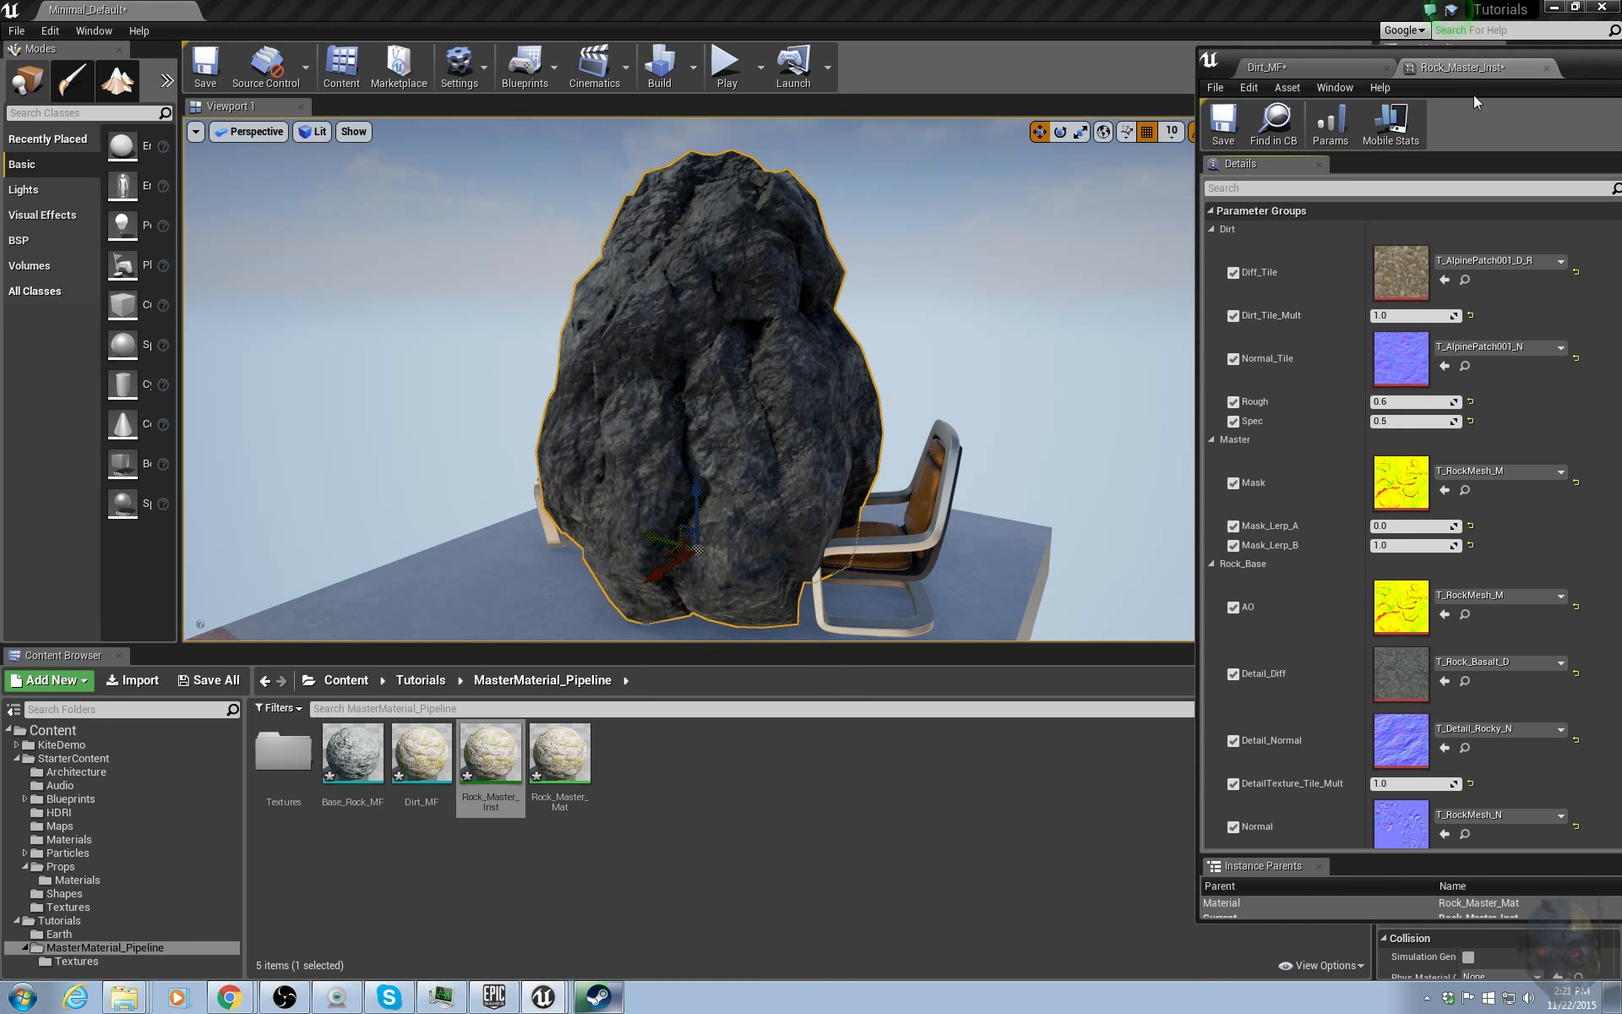
drag(1558, 74, 1621, 101)
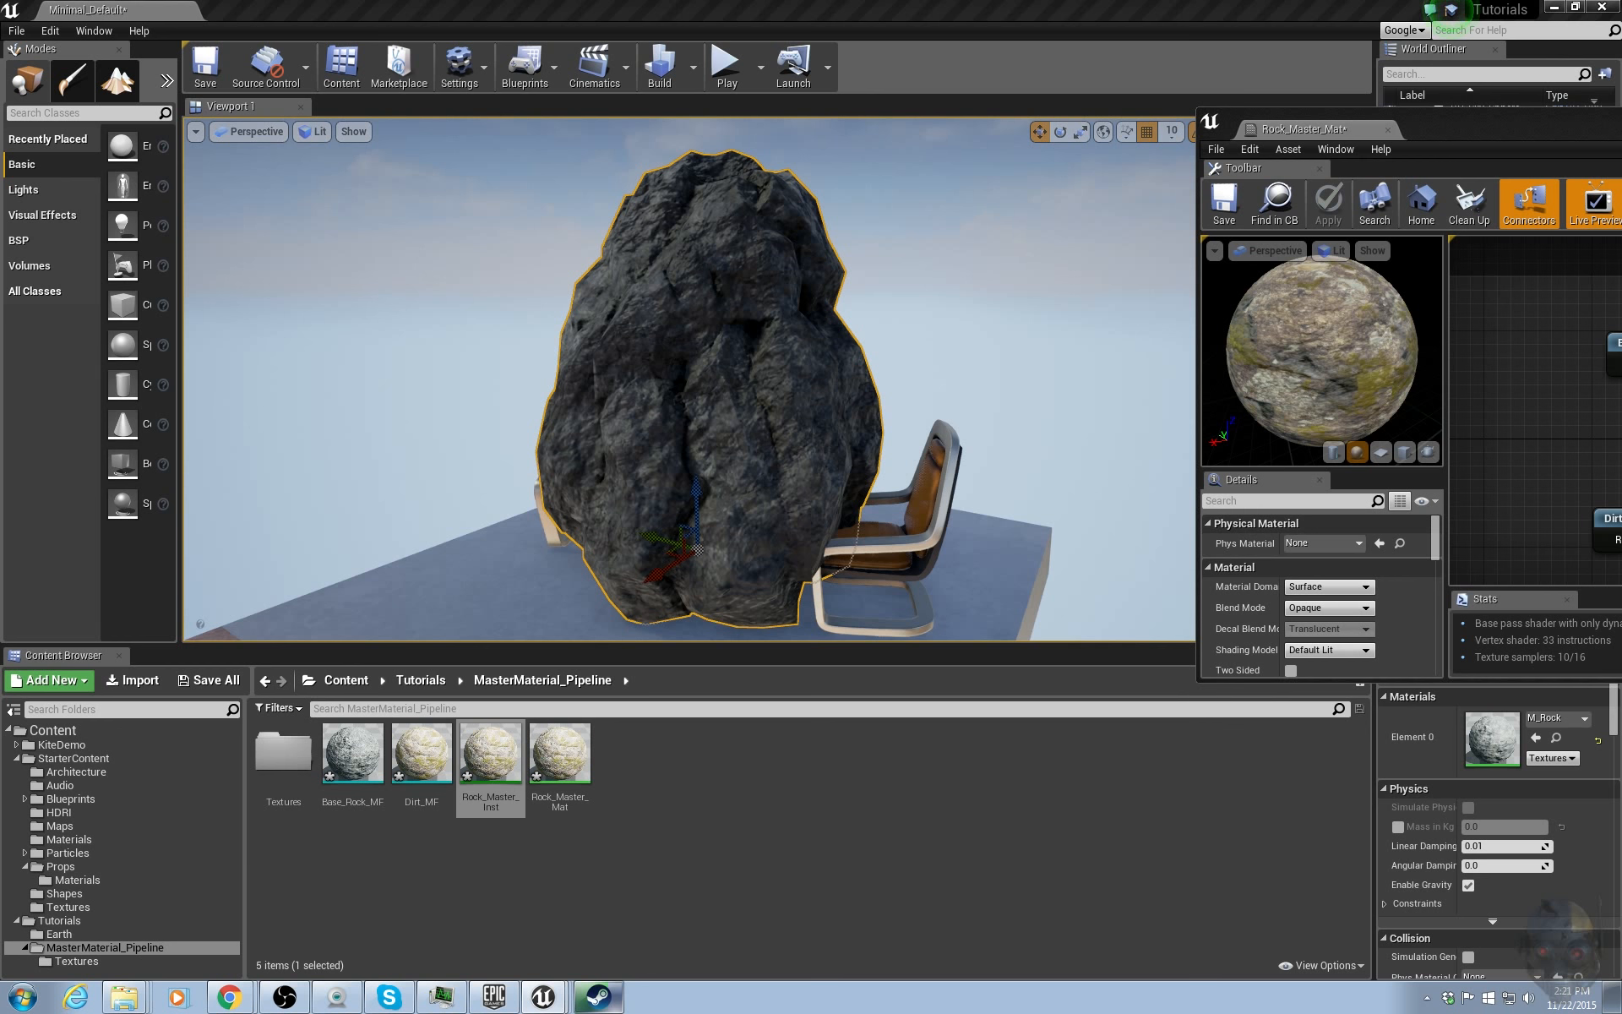
drag(1492, 116, 1621, 116)
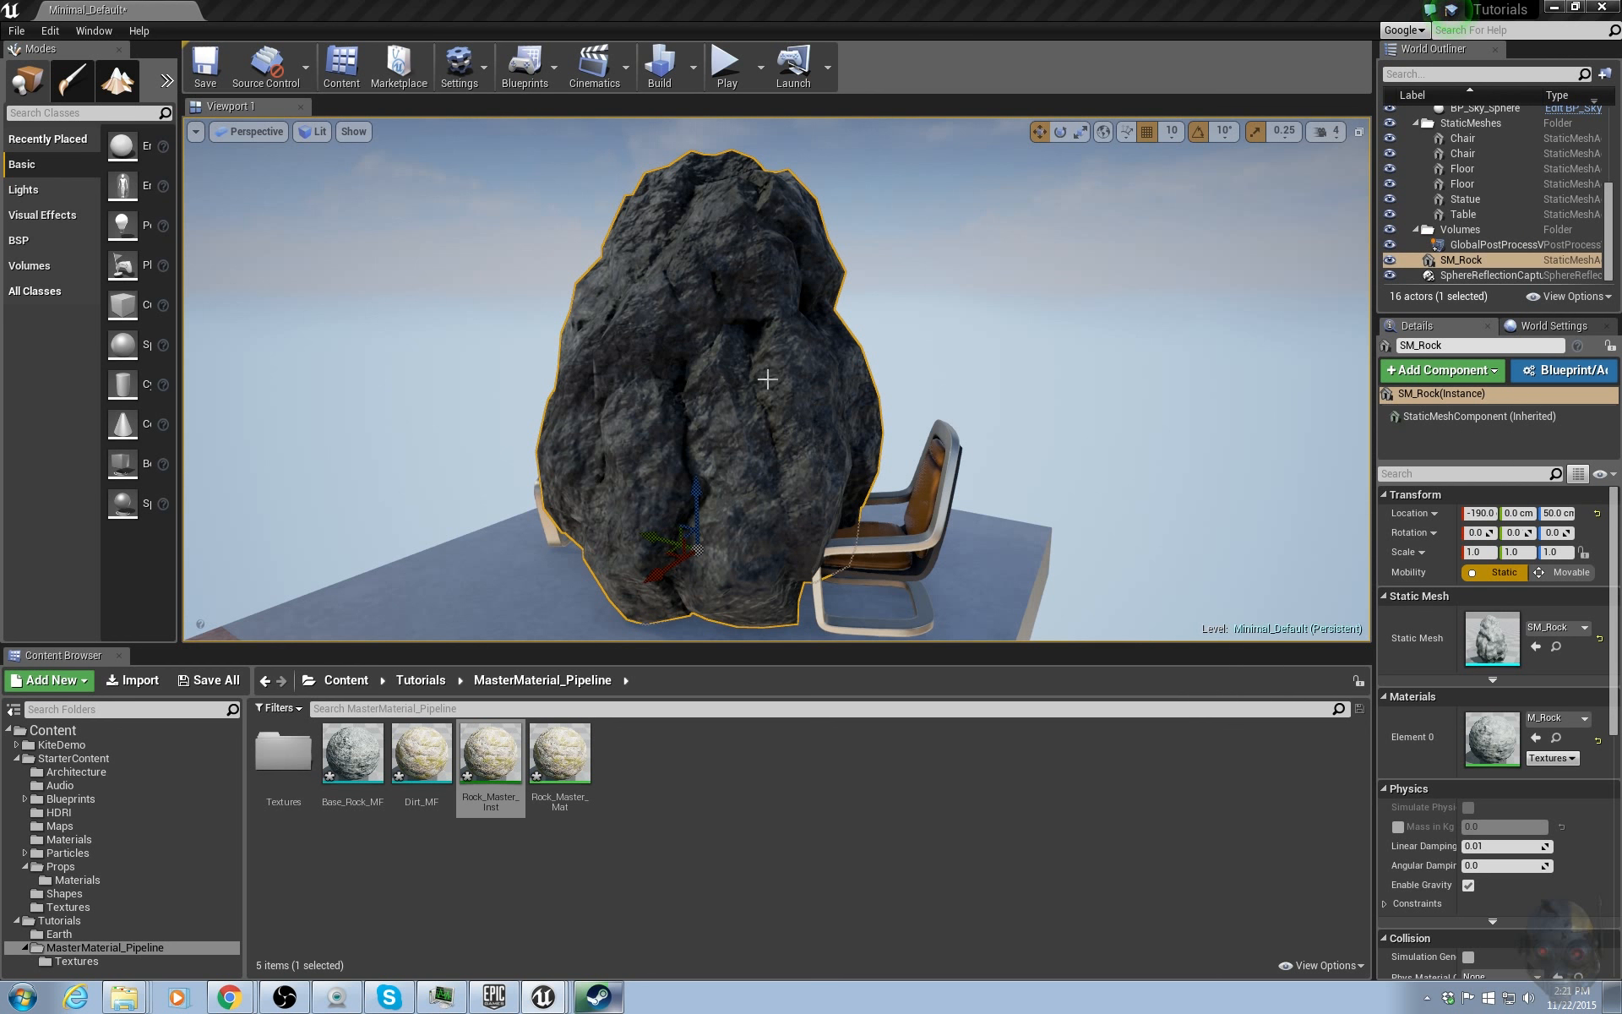
right_drag(767, 377, 759, 369)
click(487, 785)
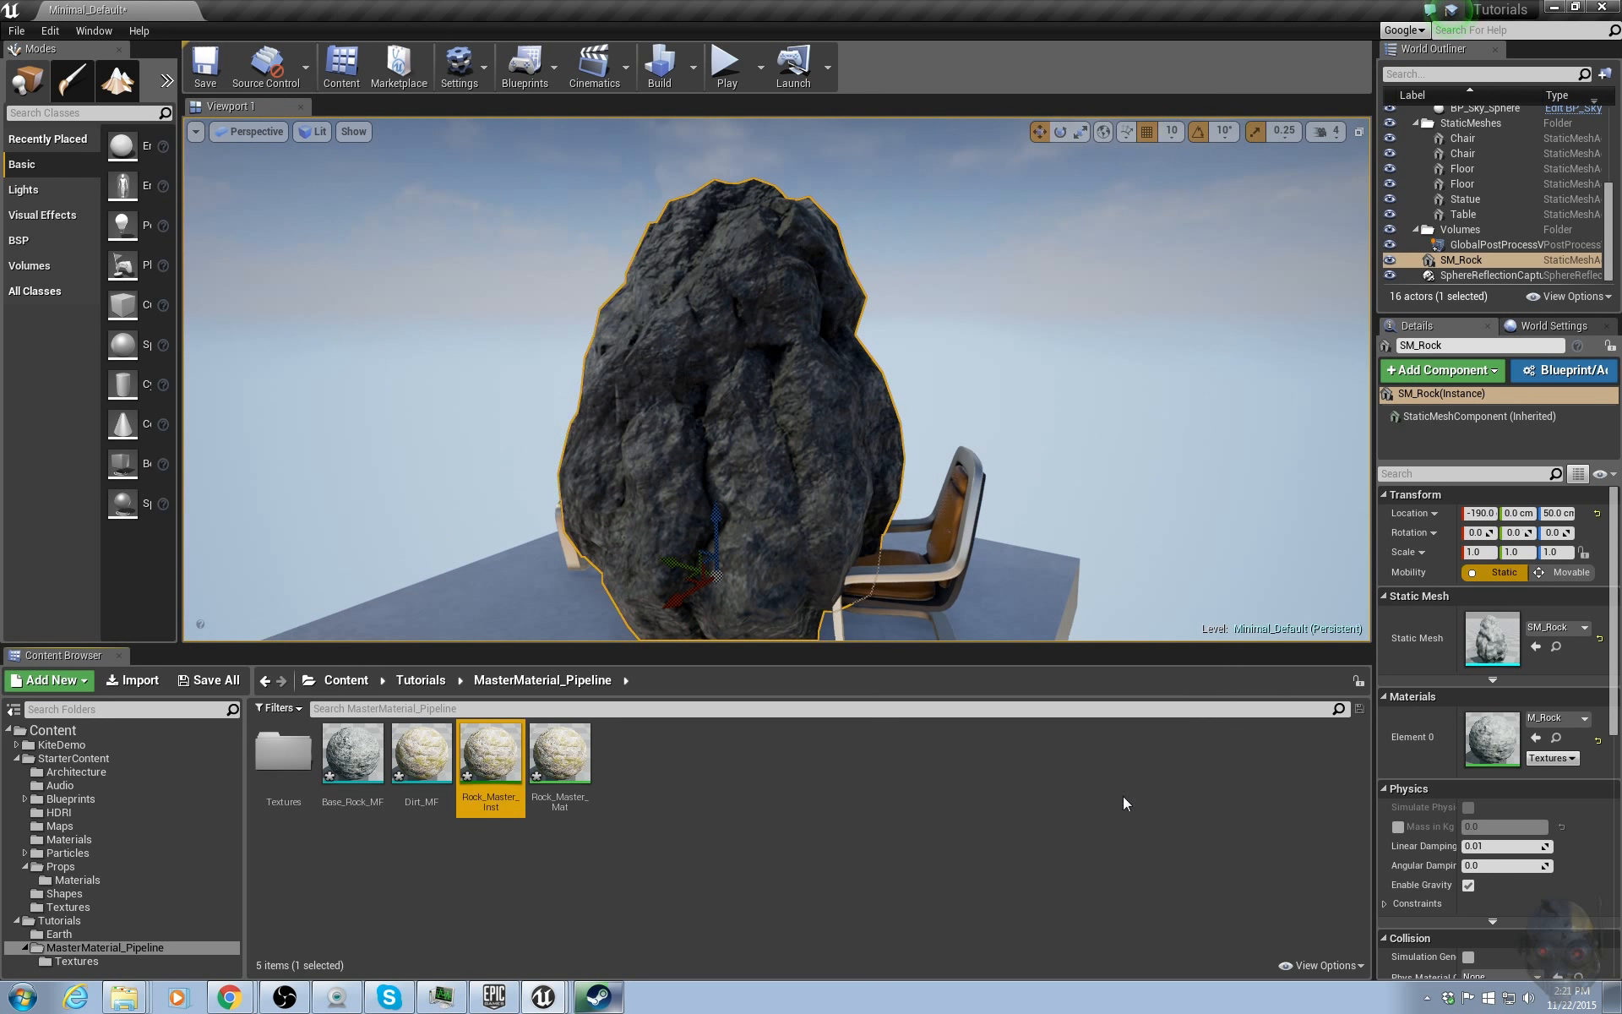
click(1535, 737)
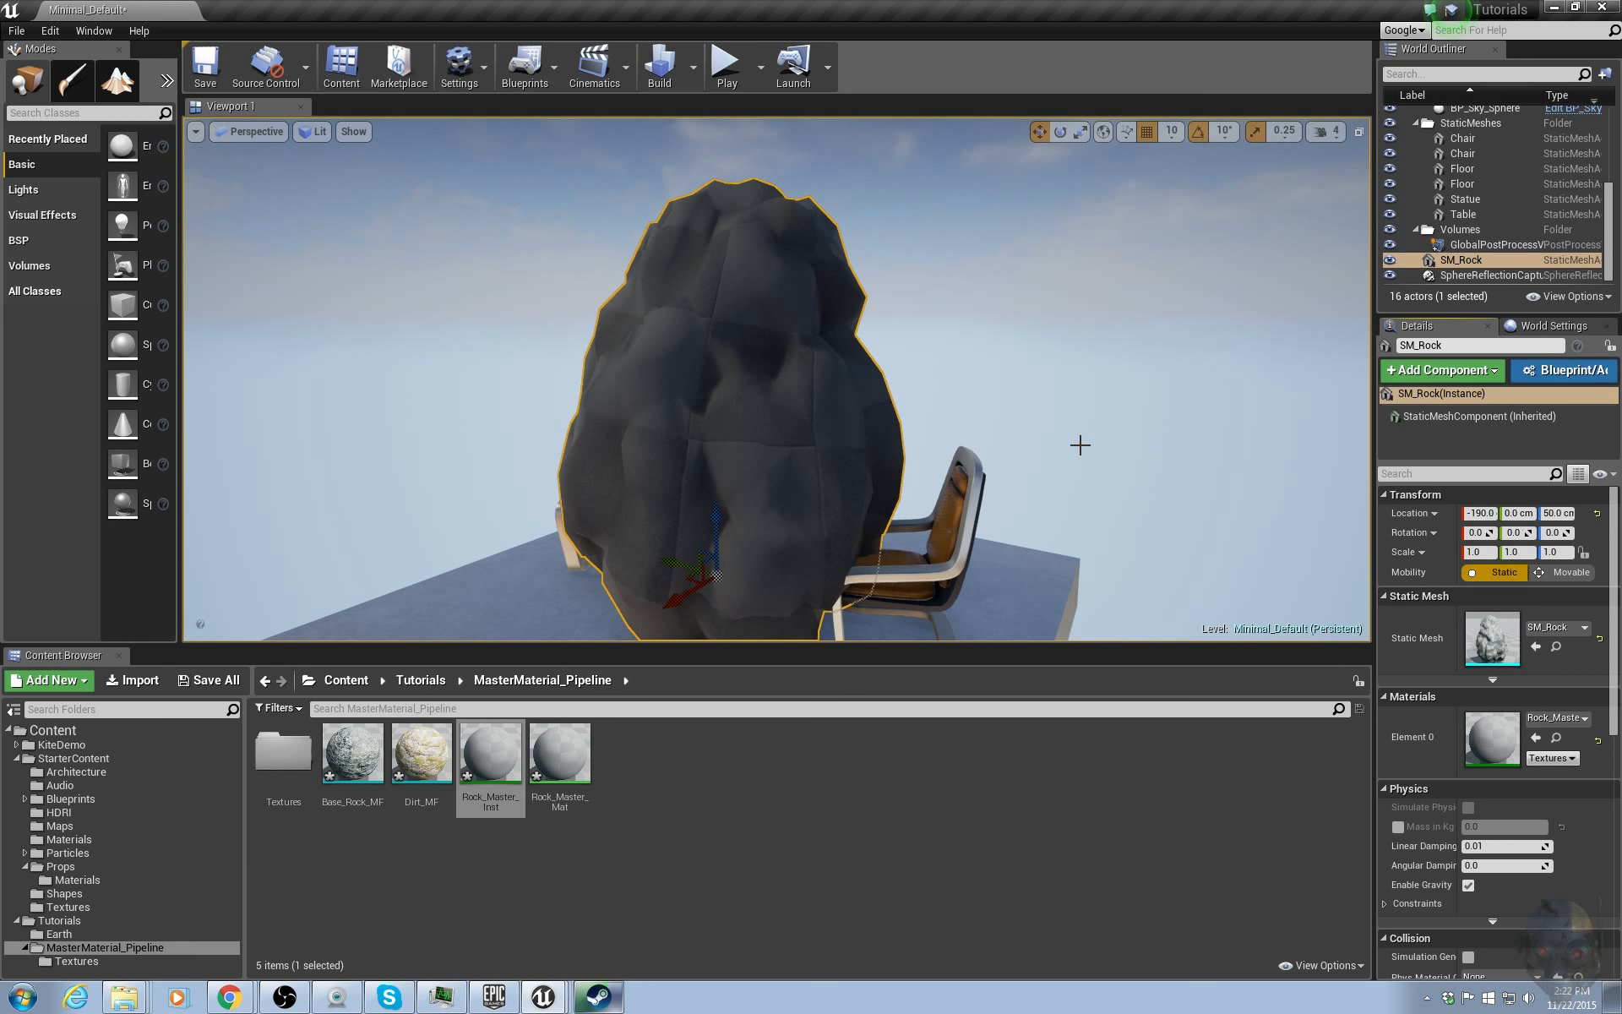
Set Mask_Lerp_A to 1 and Mask_Lerp_B to 0 in the instance.
right_drag(1050, 440, 950, 419)
key(w)
key(s)
key(s)
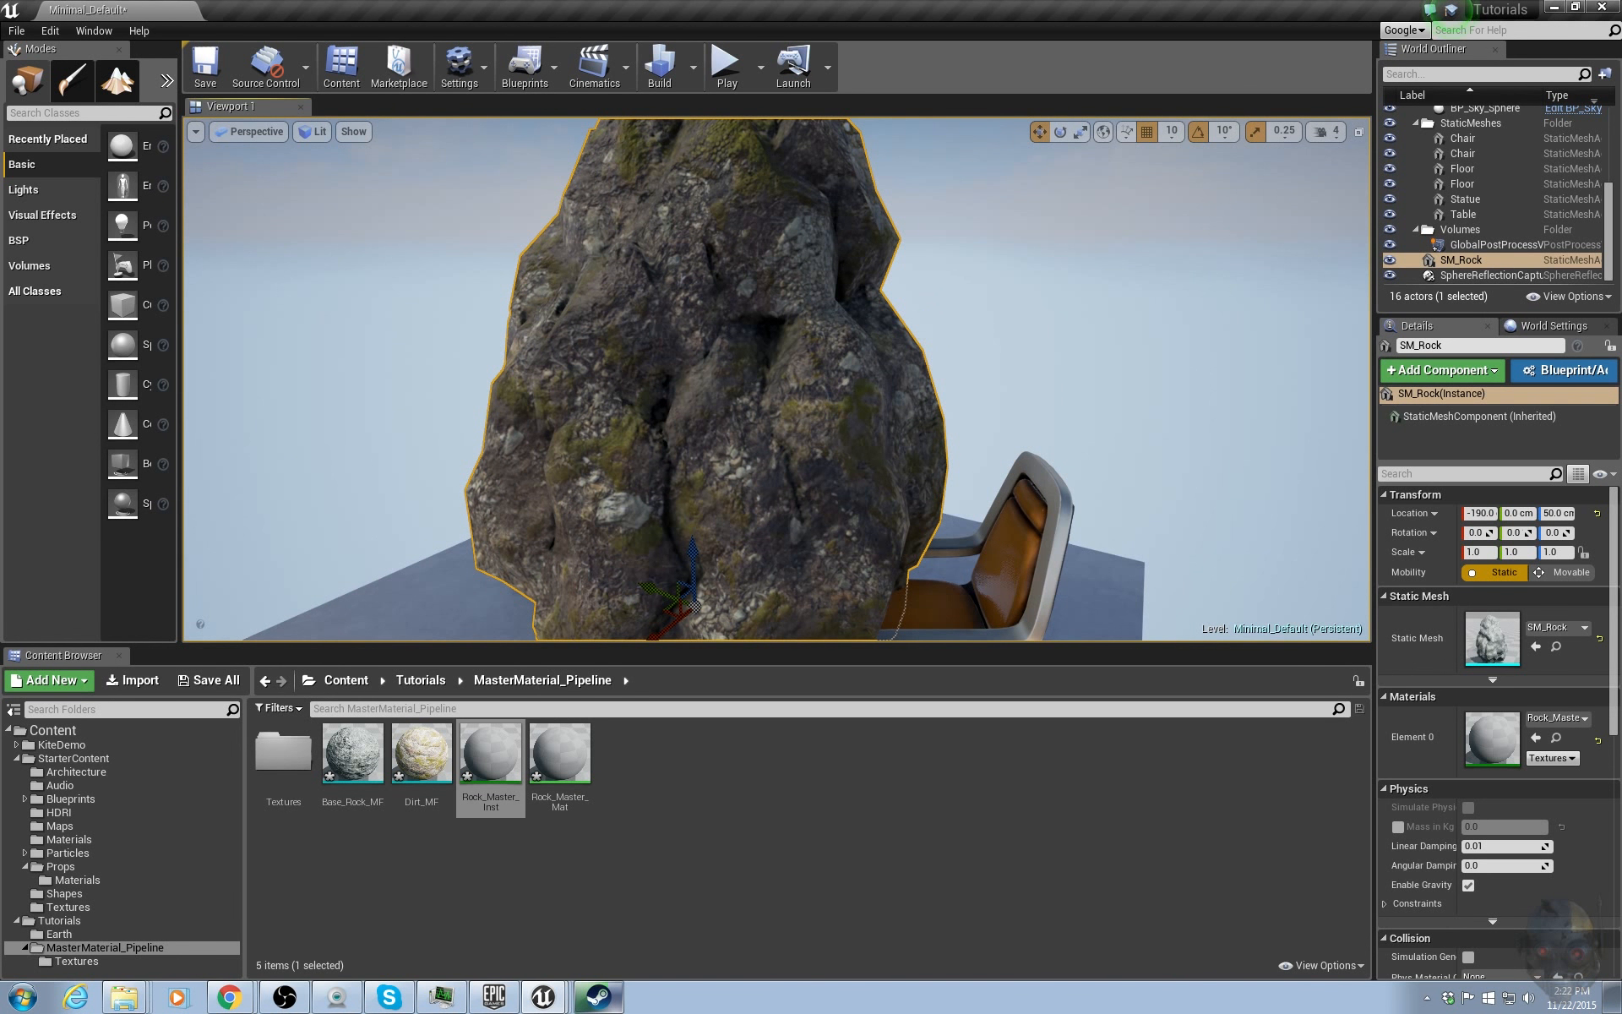
mouse_move(1620, 176)
mouse_down()
mouse_move(1324, 142)
mouse_move(1173, 170)
mouse_move(1621, 171)
mouse_up()
drag(1579, 103, 1431, 80)
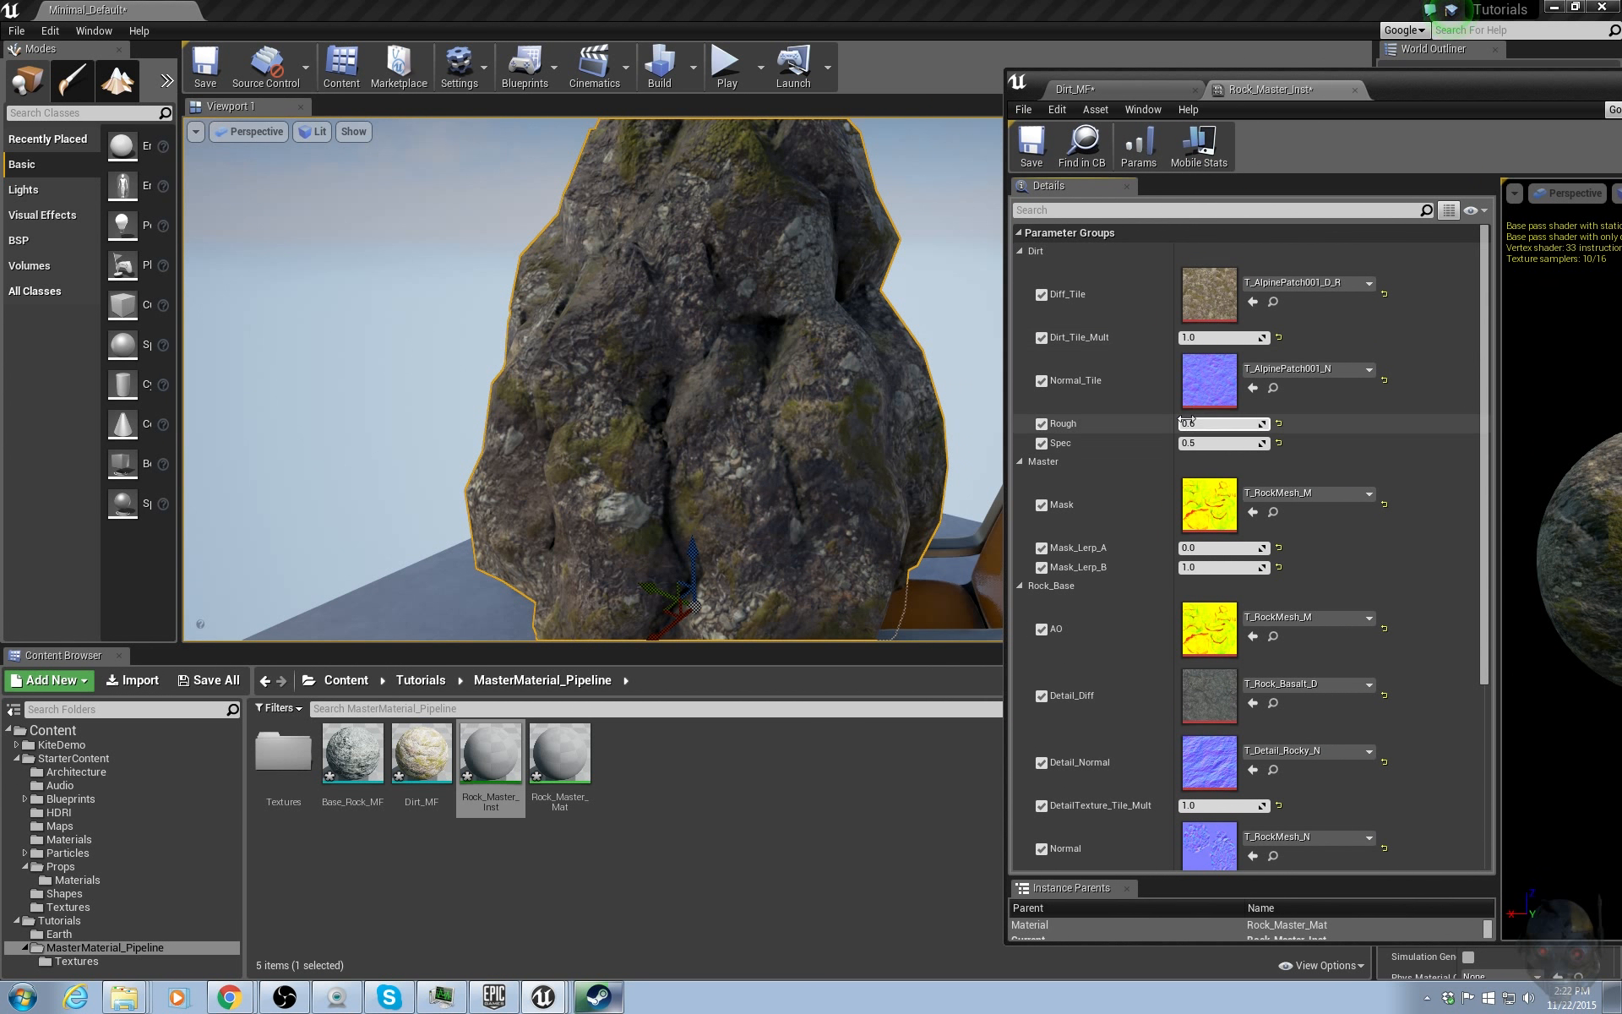
click(1202, 546)
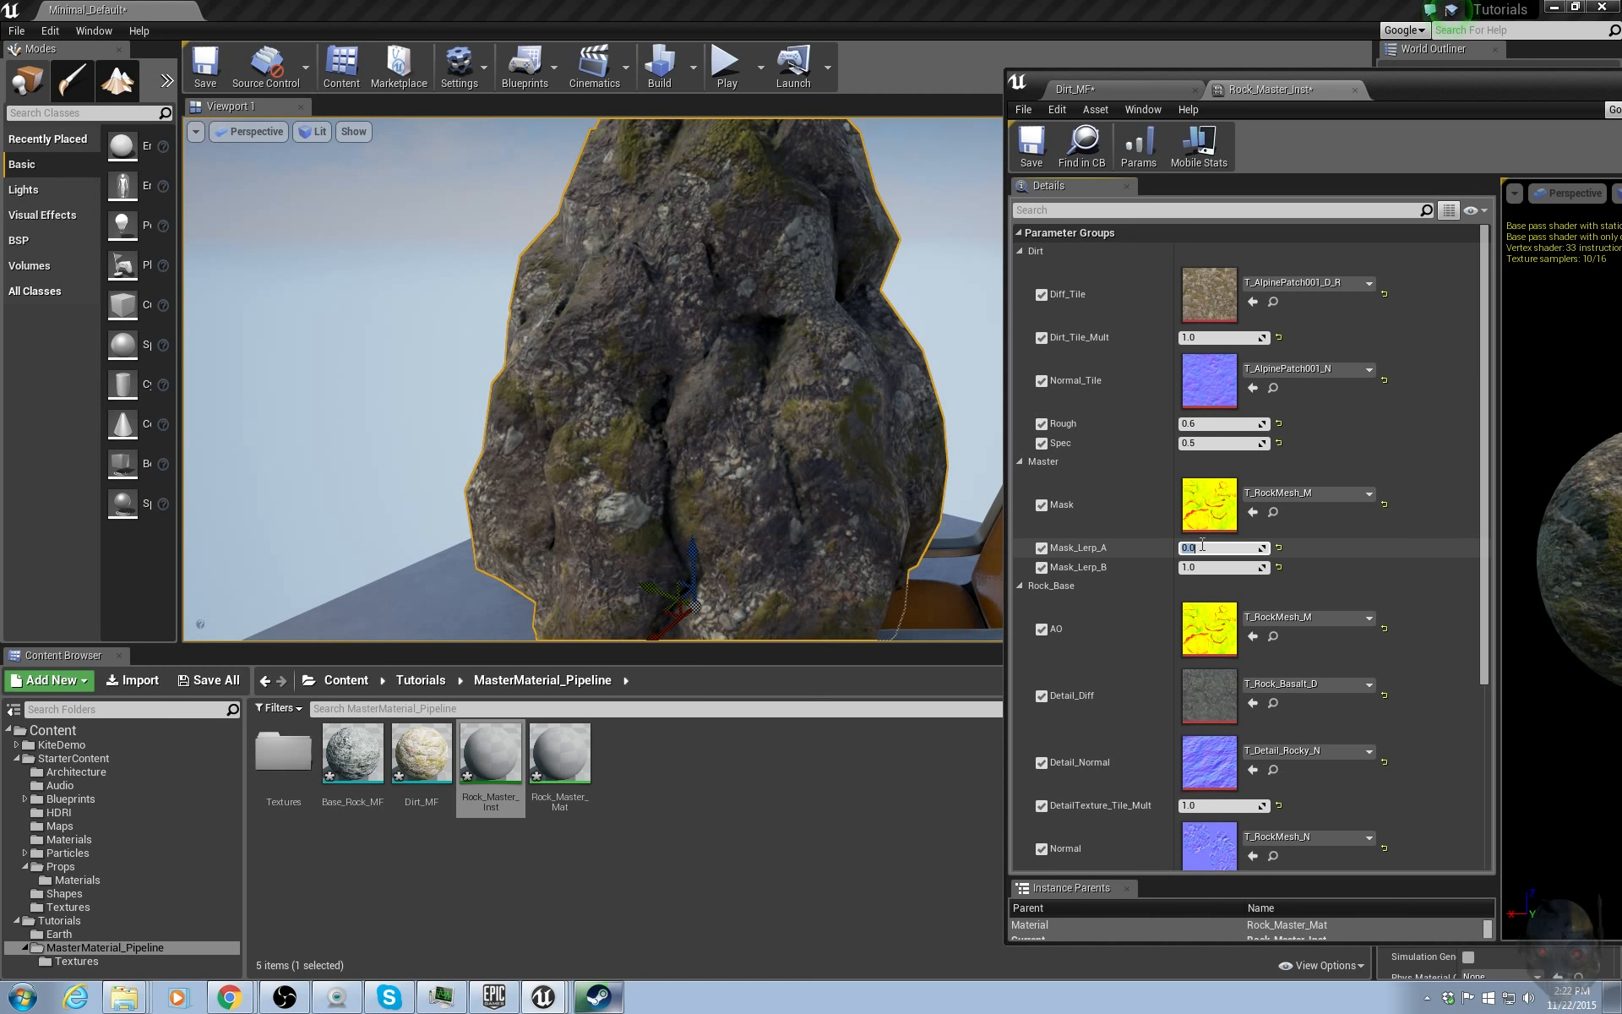
text(1)
key(Return)
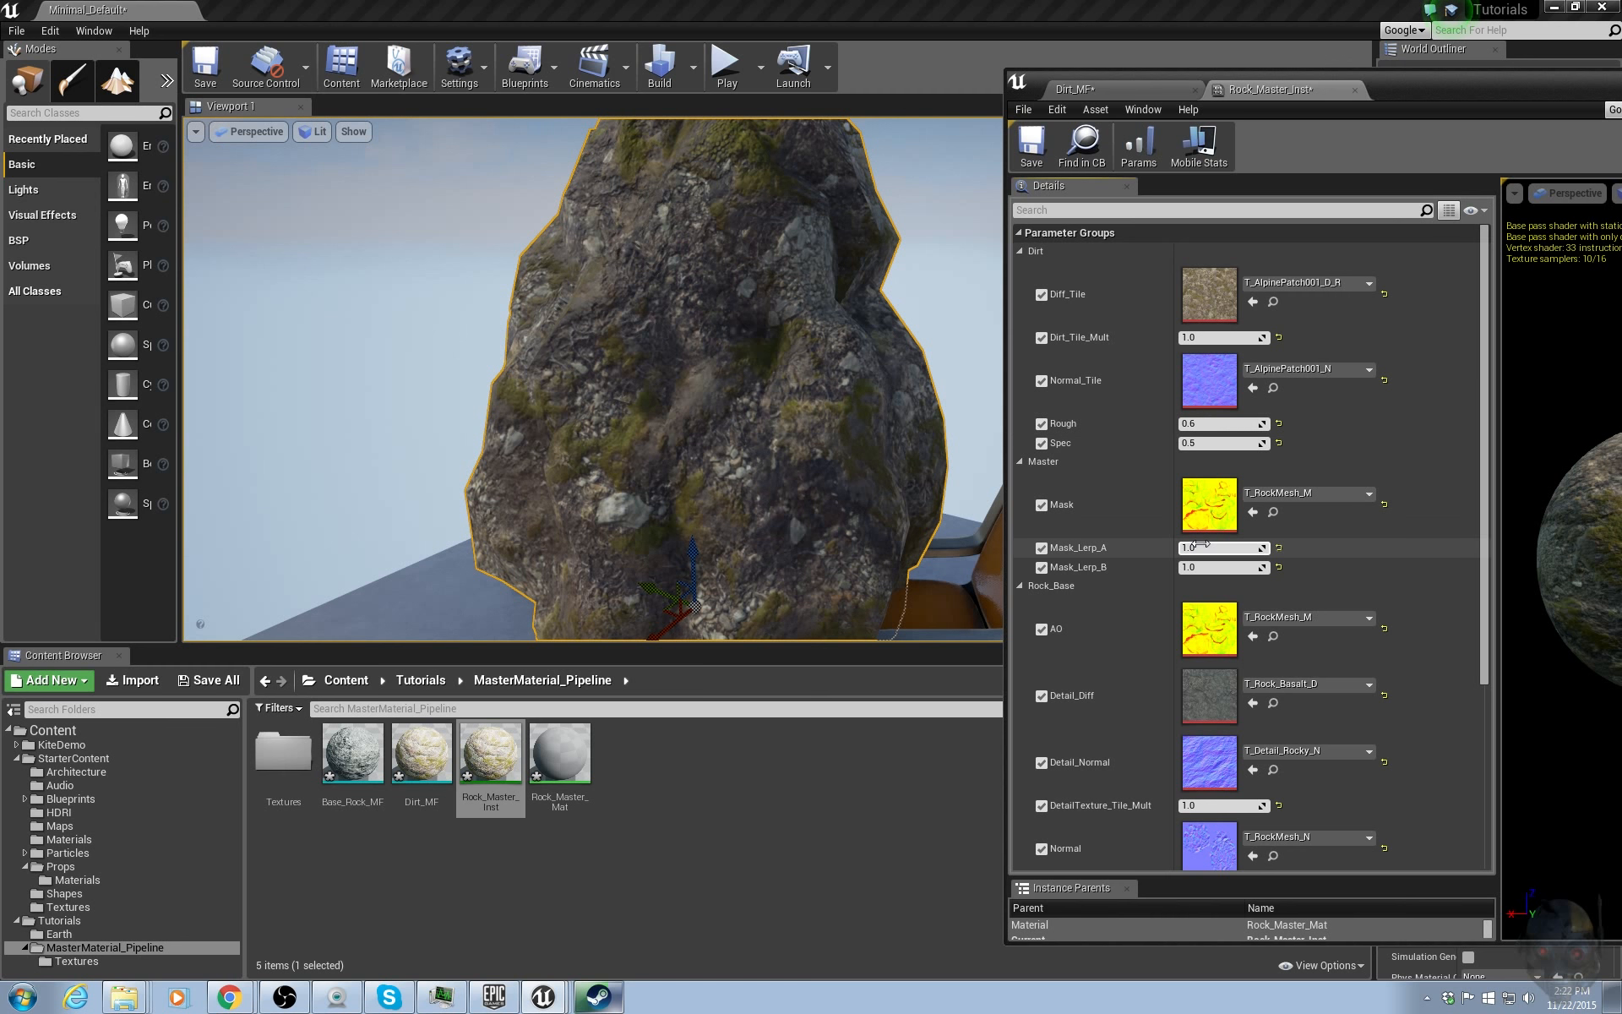
click(1209, 566)
text(0)
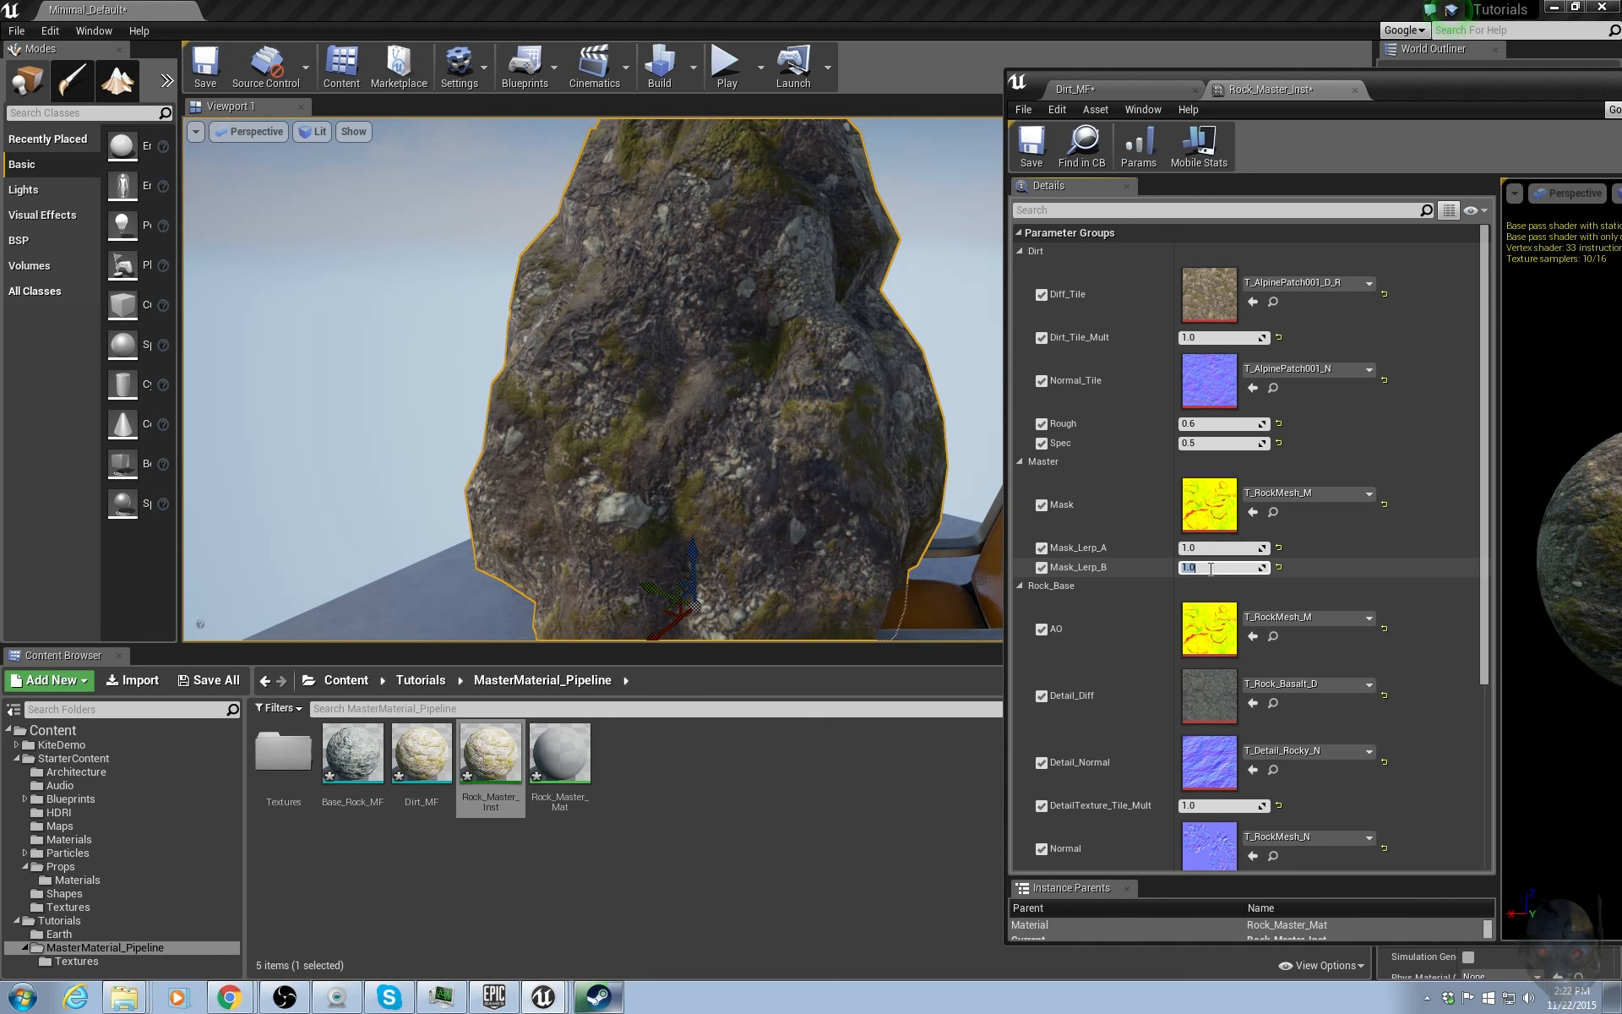
key(Return)
Scrub Mask_Lerp_A up to about 30.7 and Mask_Lerp_B down to about -7.9.
key(w)
right_drag(814, 398, 818, 396)
key(s)
key(w)
key(s)
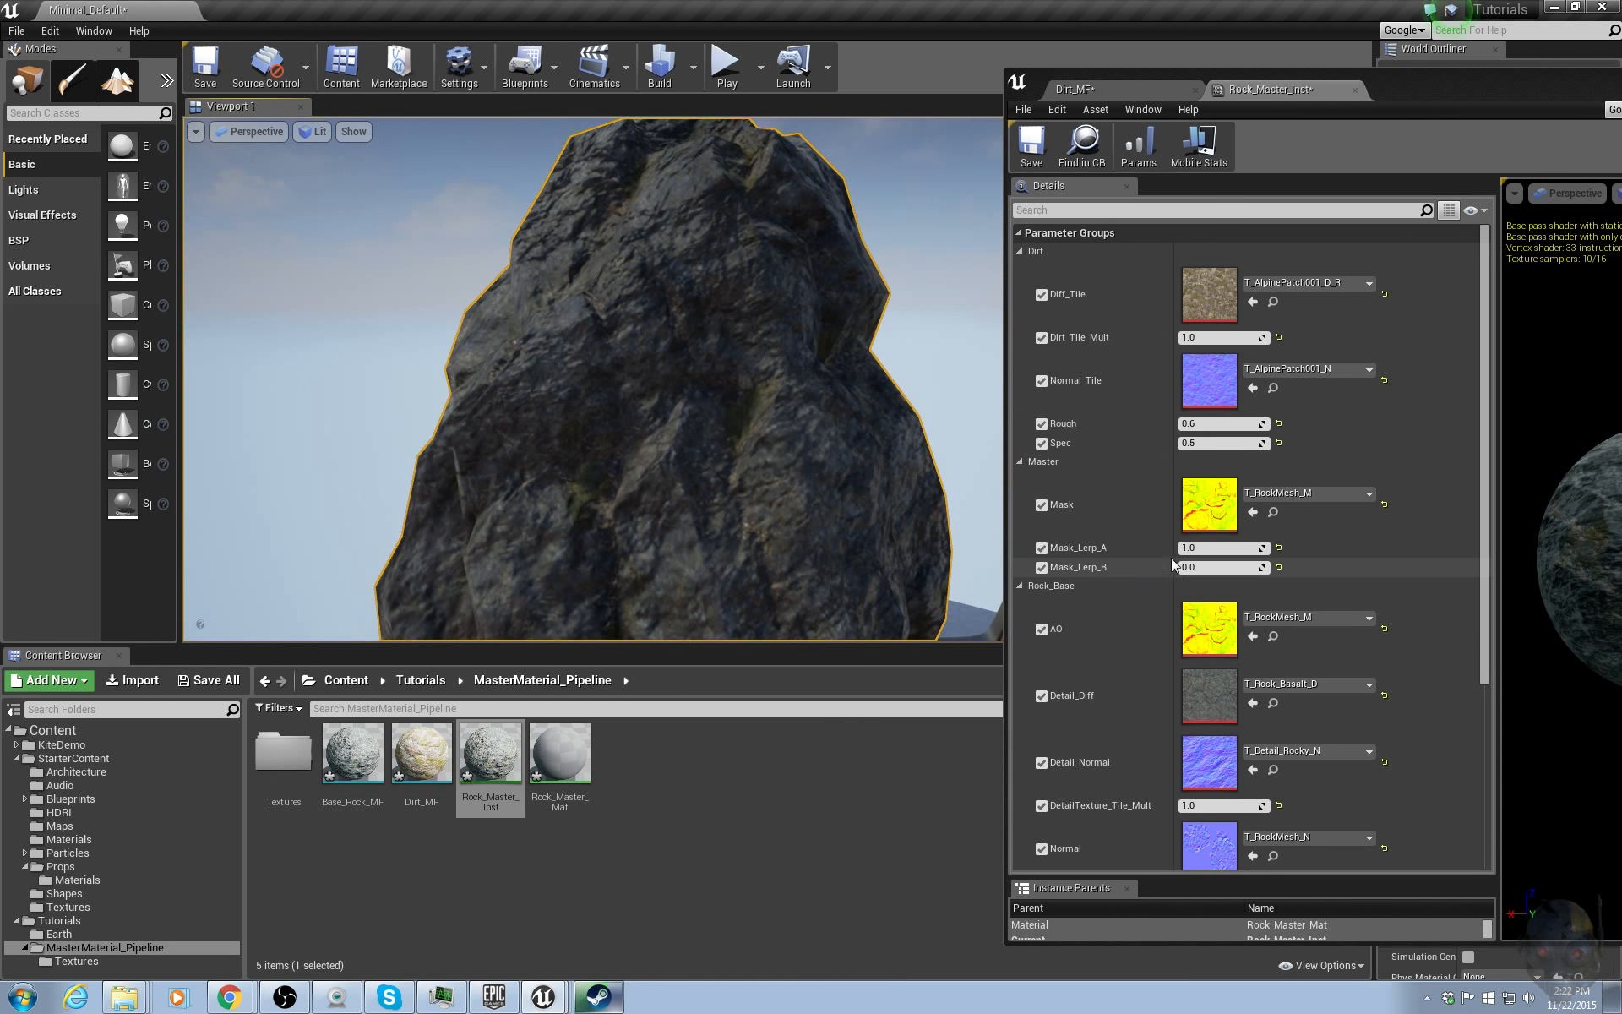
drag(1221, 548, 1284, 547)
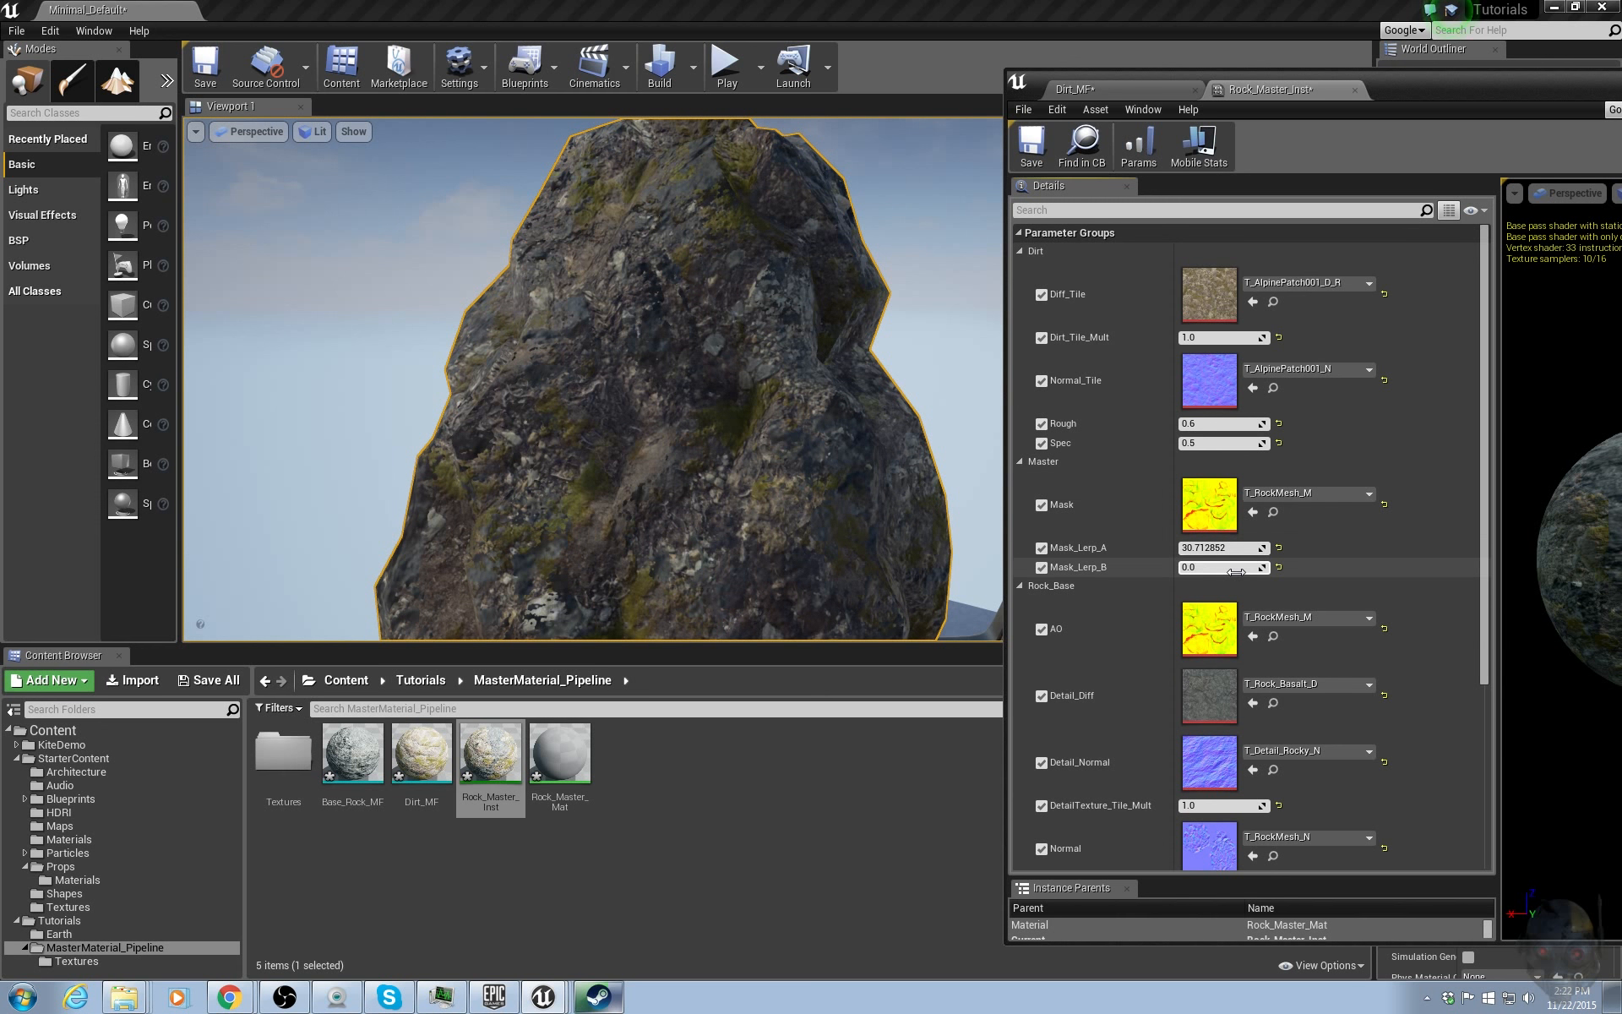
drag(1223, 566, 1165, 567)
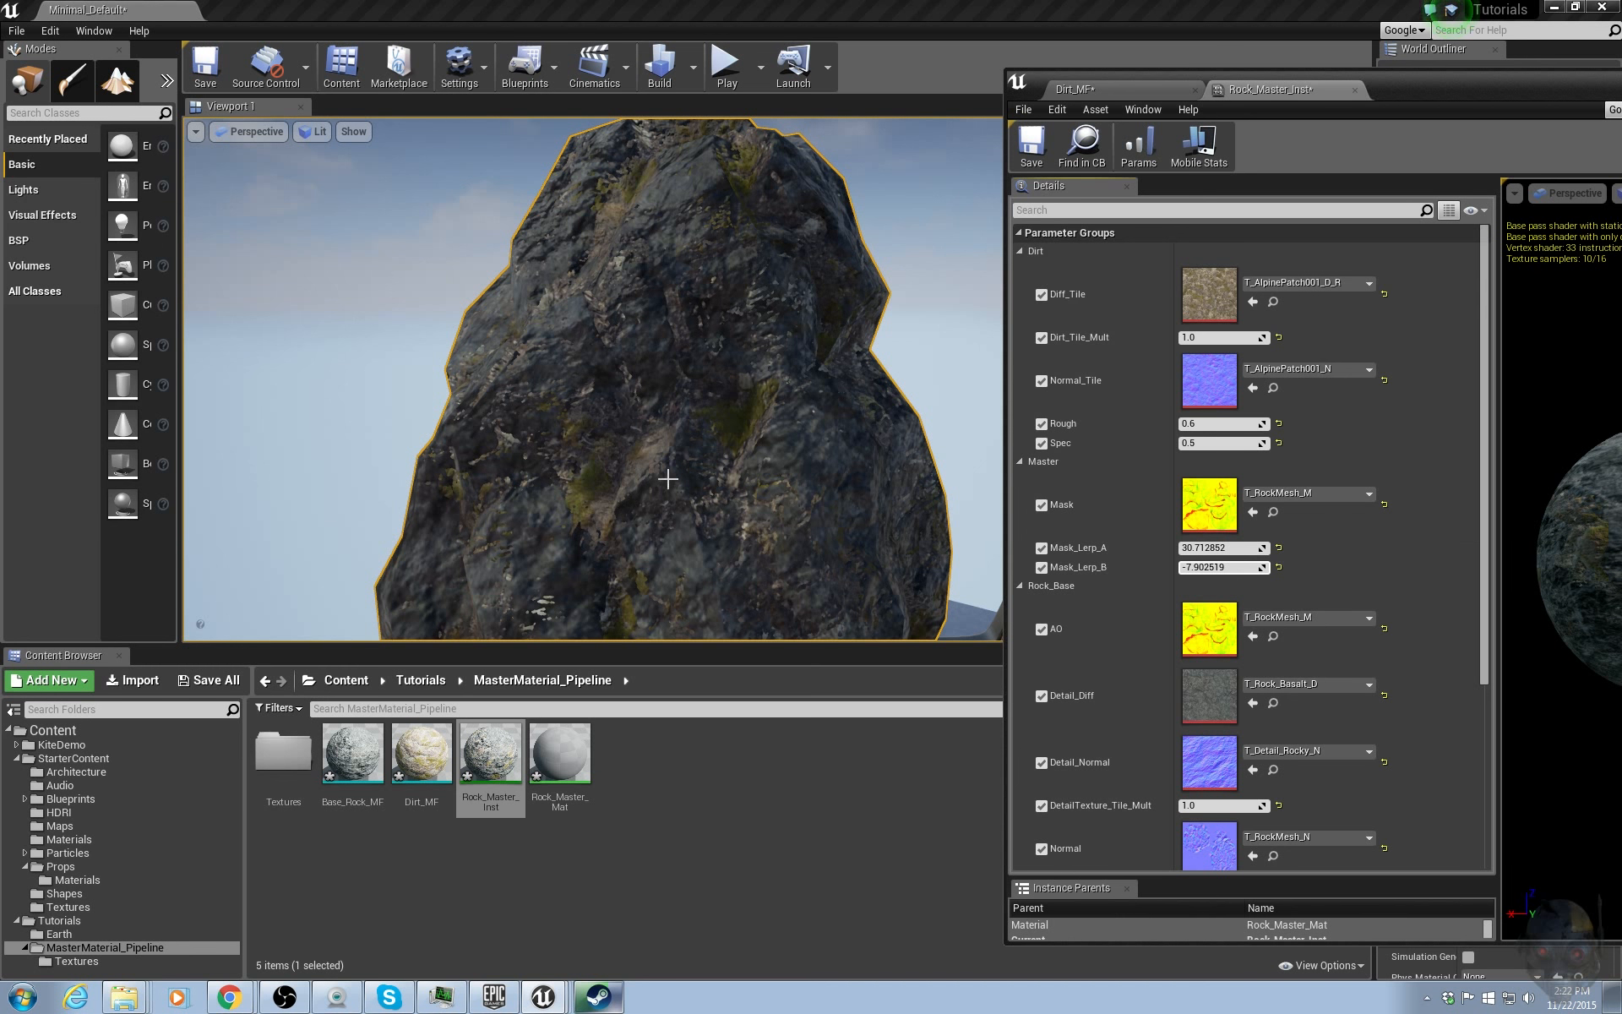
Reset Mask_Lerp_A and Mask_Lerp_B to their default values.
key(w)
right_drag(668, 478, 692, 520)
key(w)
key(s)
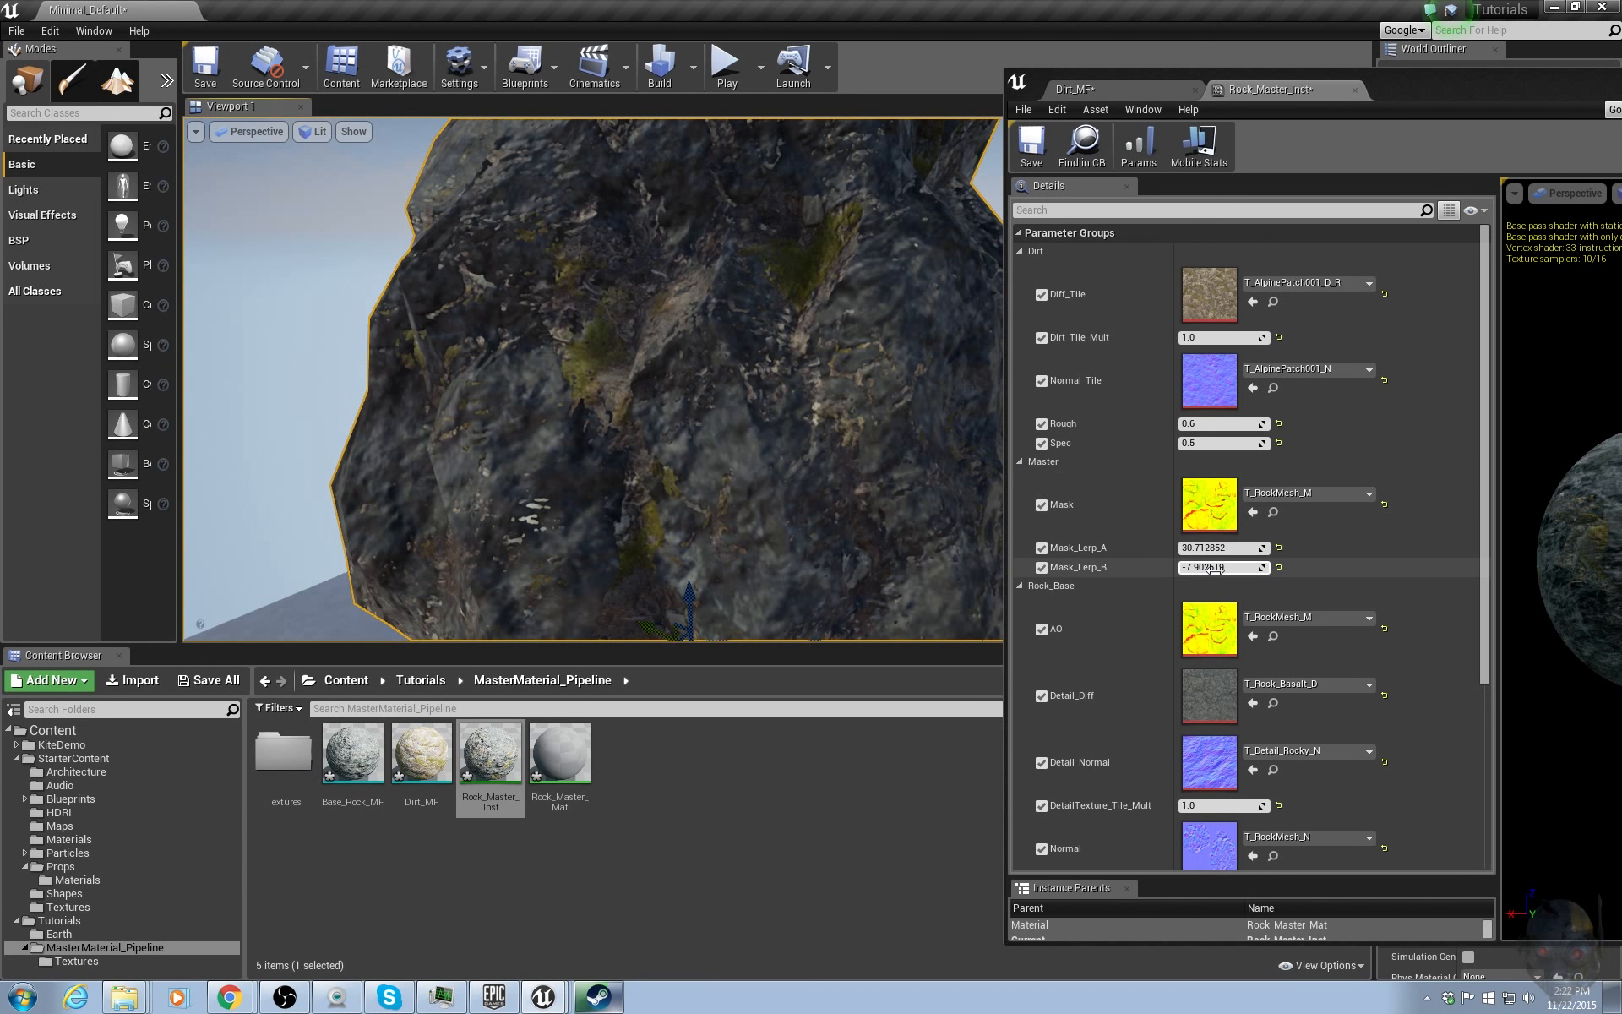
click(1278, 566)
click(1279, 548)
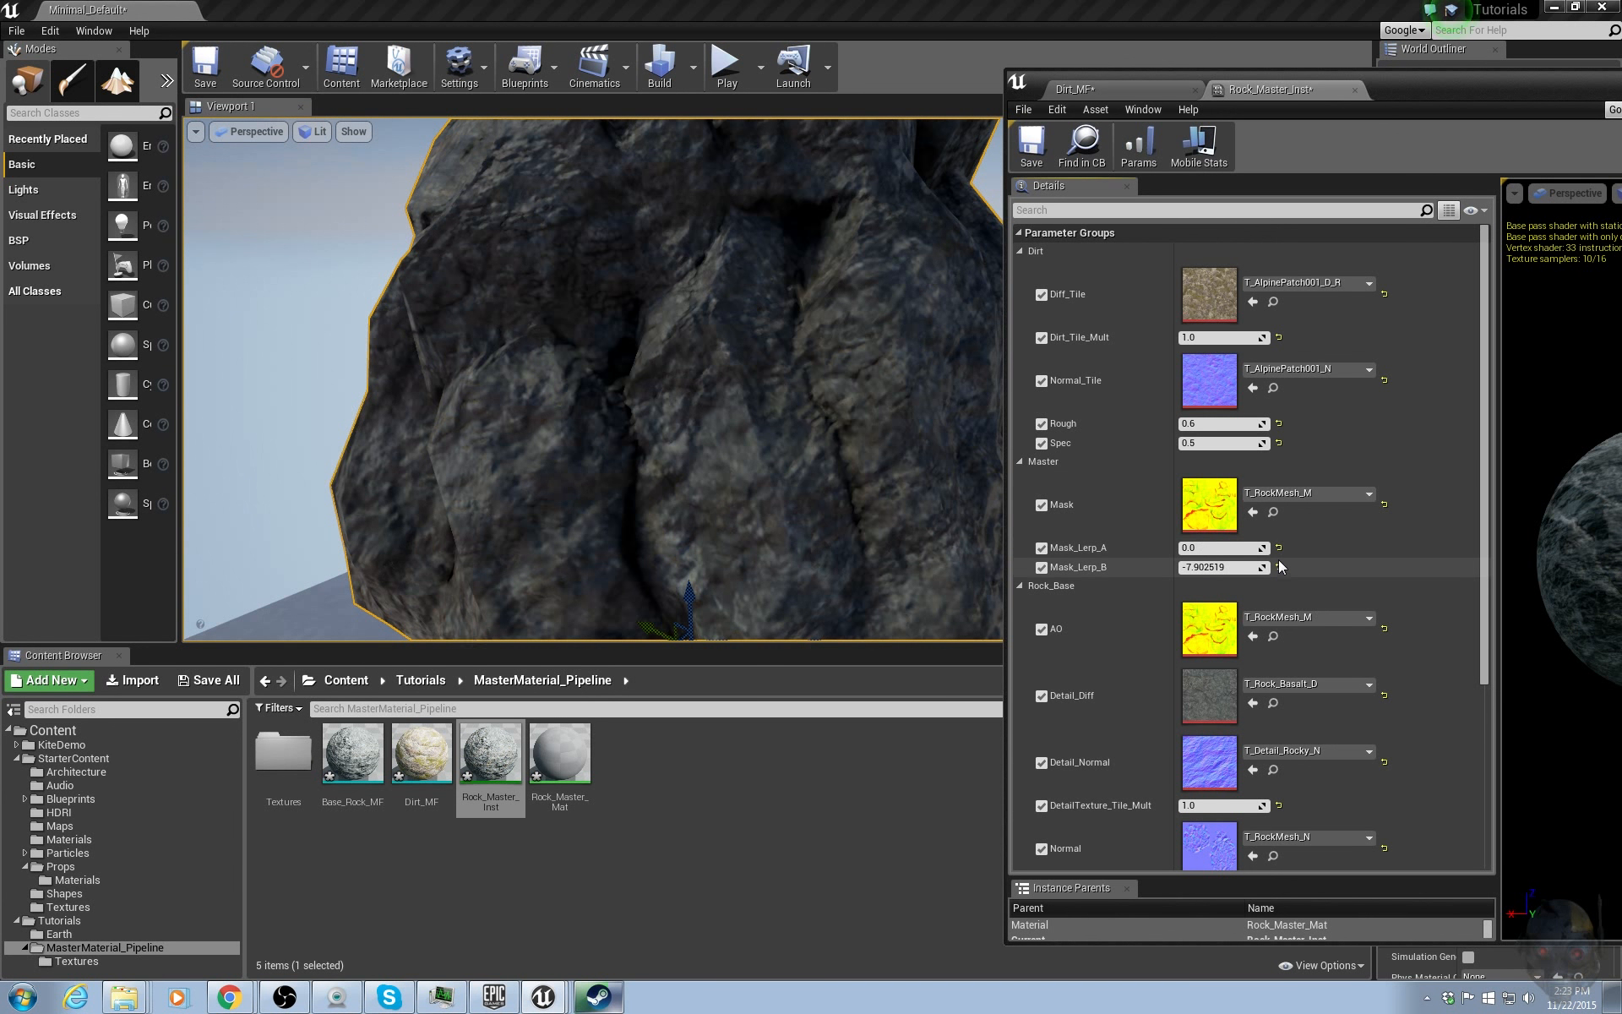
click(1278, 567)
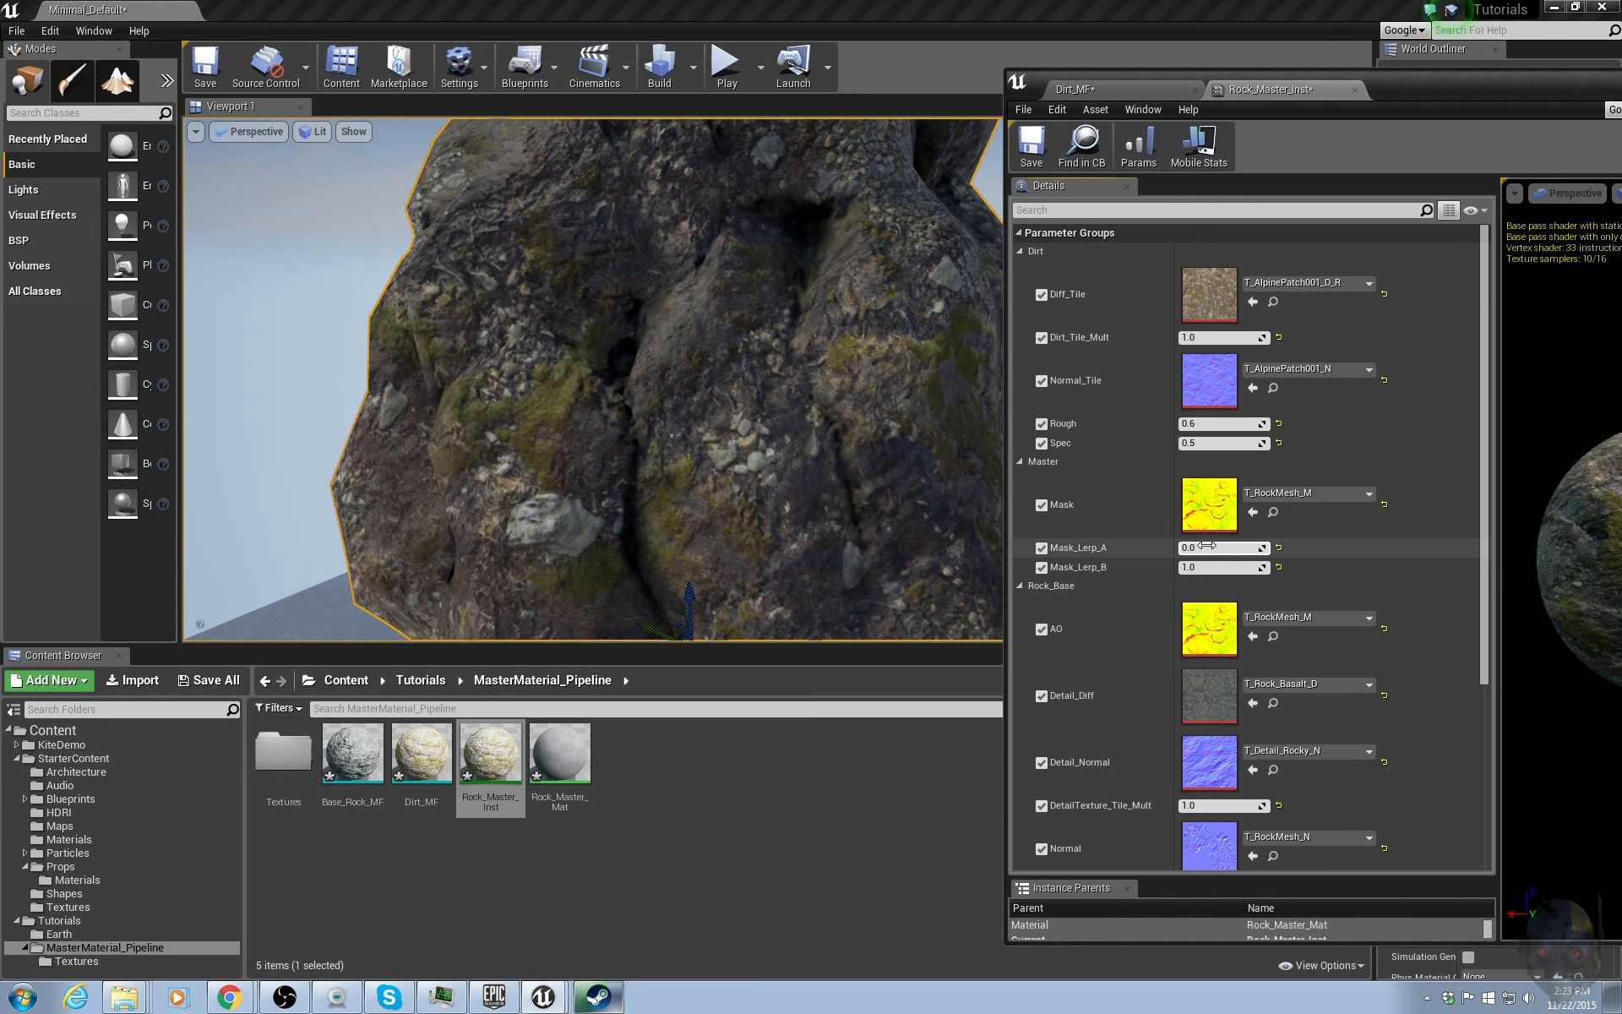
Set Mask_Lerp_A to 0 in the Rock_Master_Inst instance.
text(1)
key(Return)
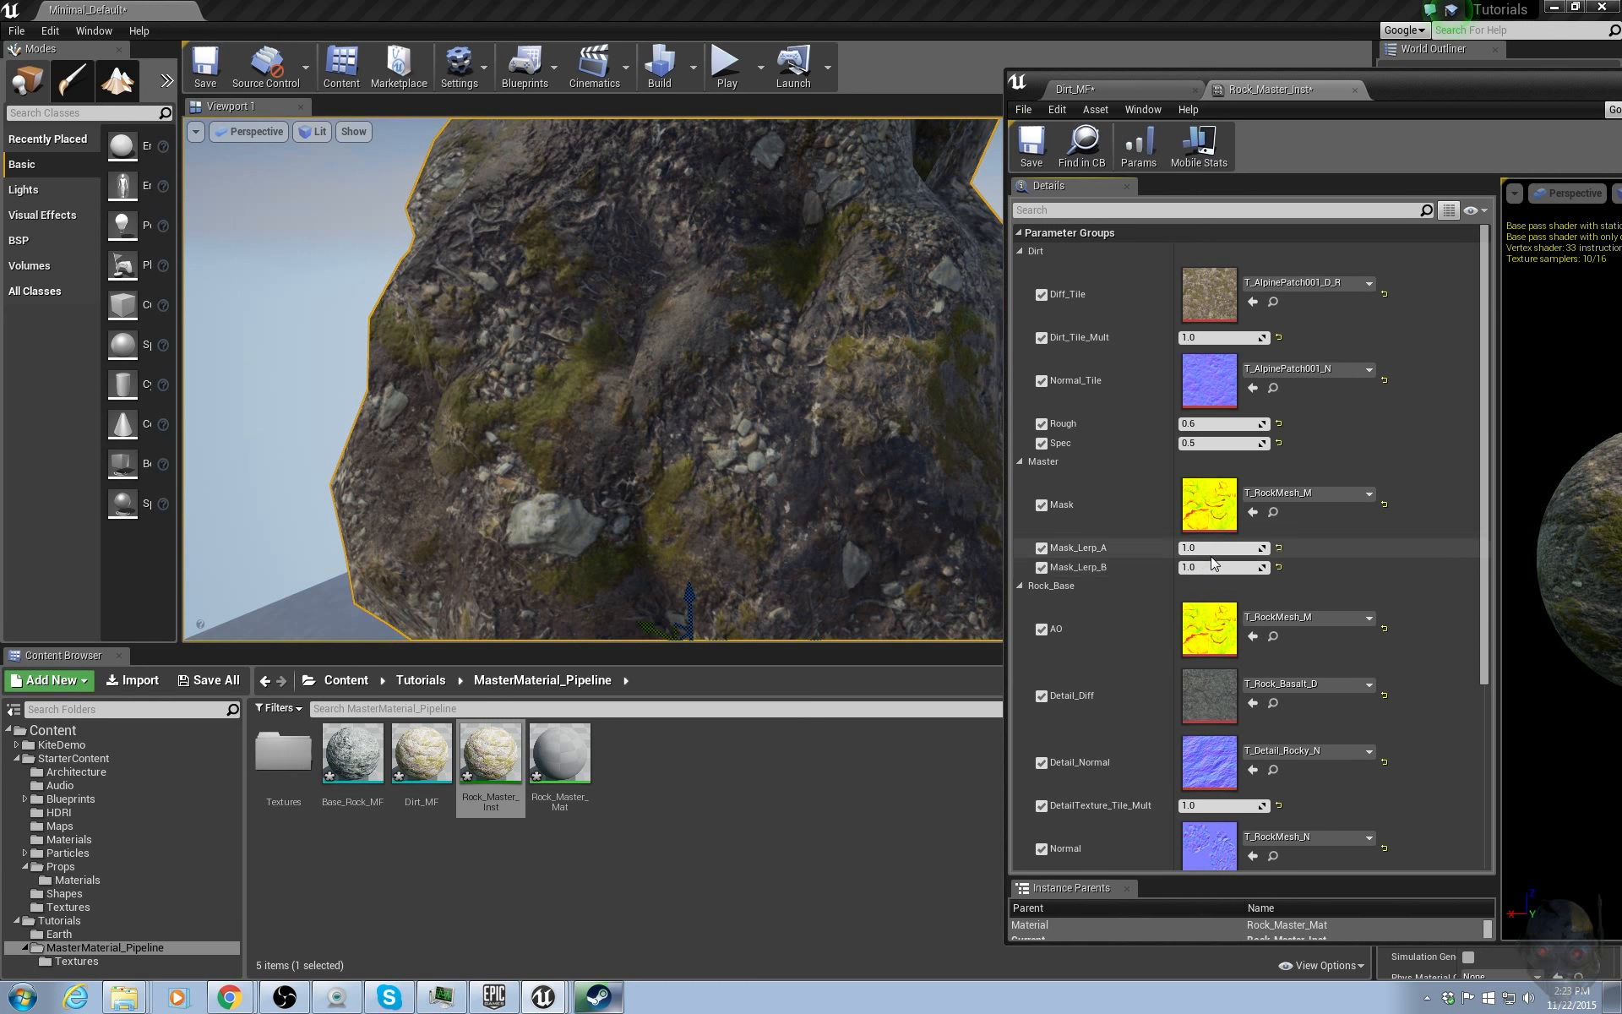
click(1210, 548)
text(0)
key(Return)
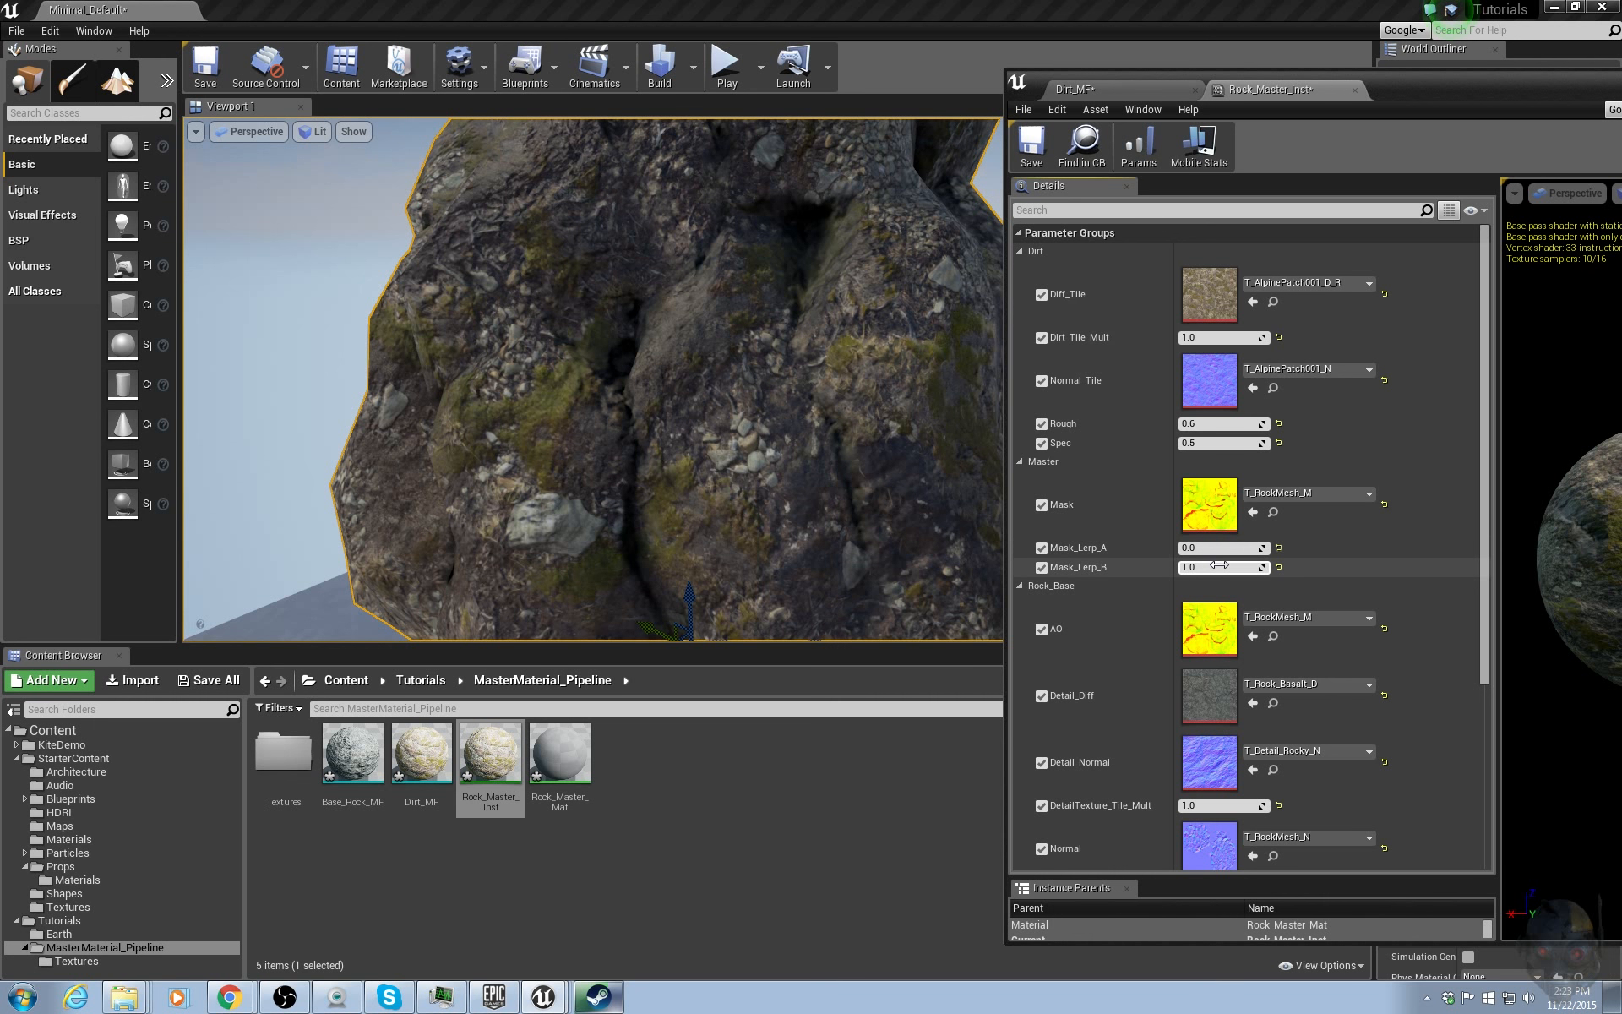
Scrub Mask_Lerp_A down to about -17 and Mask_Lerp_B up to about 6.0 in the instance.
drag(1219, 564, 1241, 565)
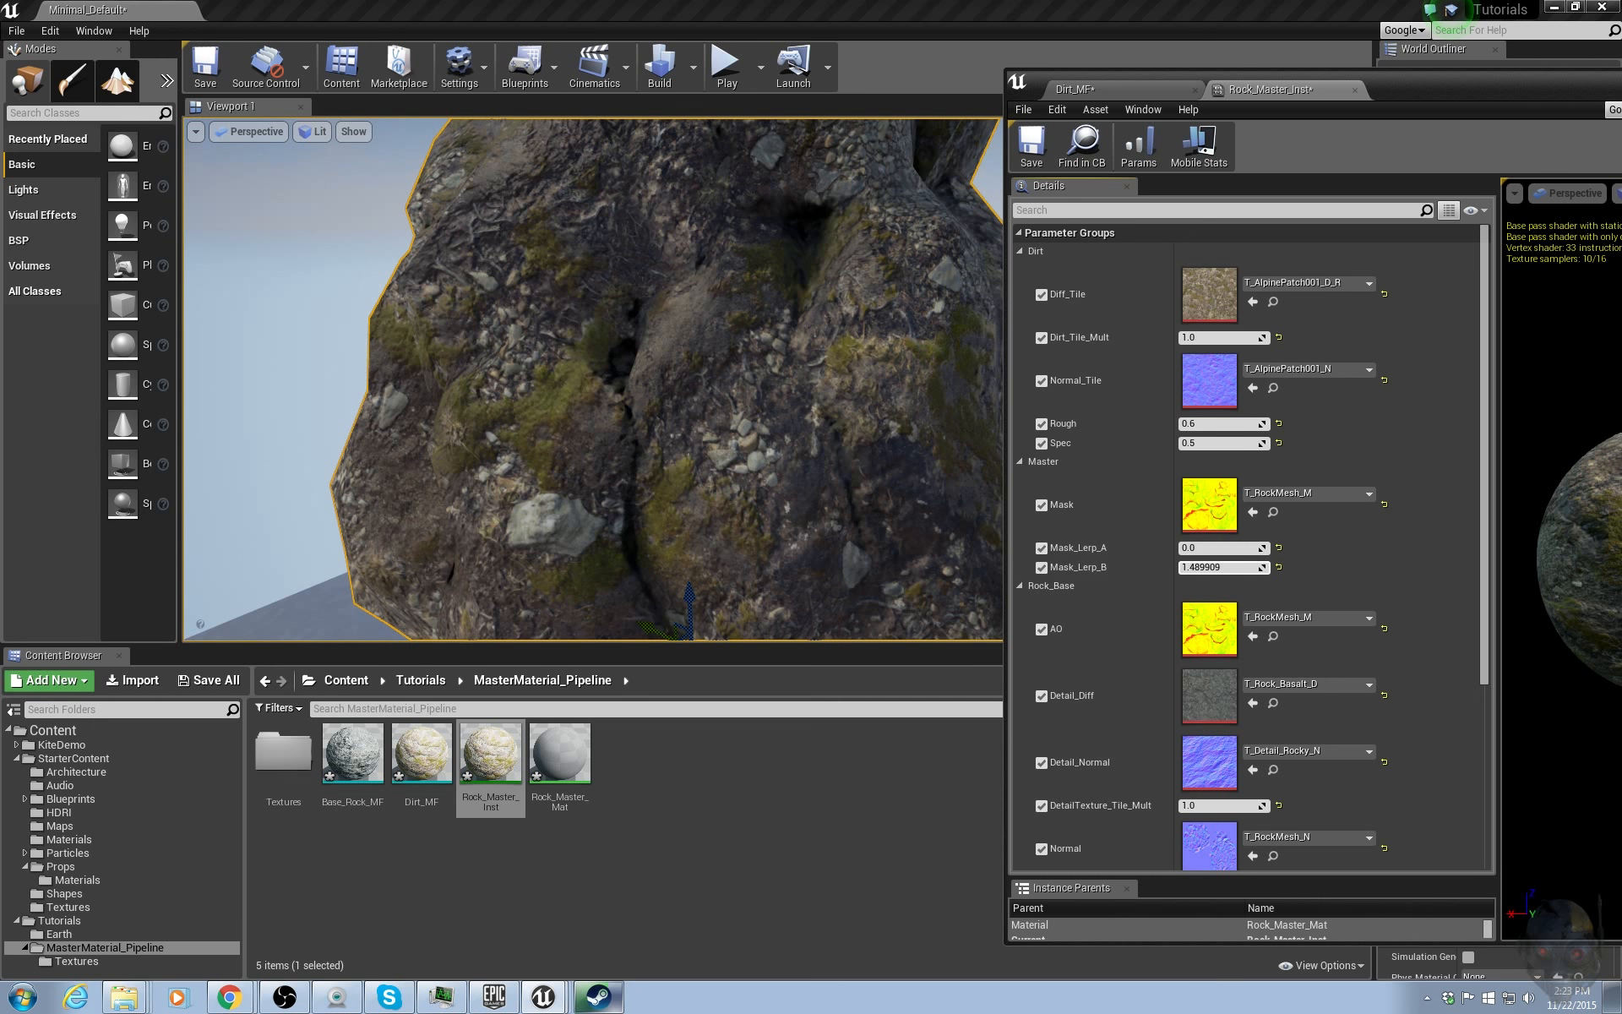
click(1277, 567)
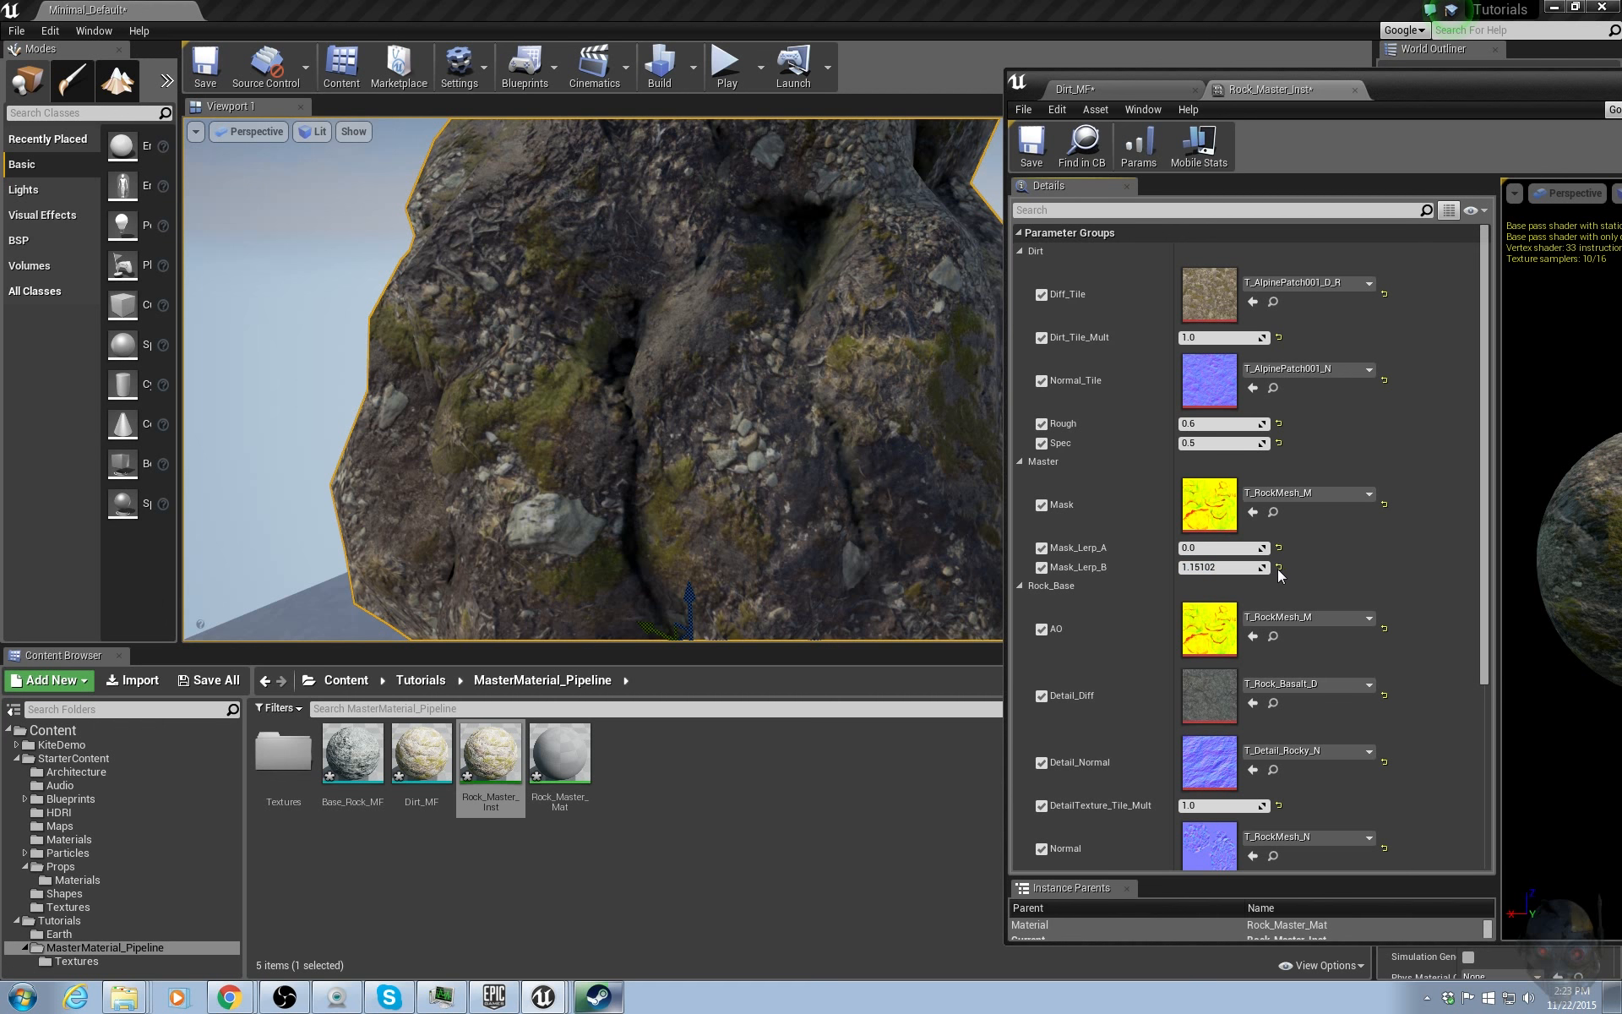
drag(1242, 555, 1113, 554)
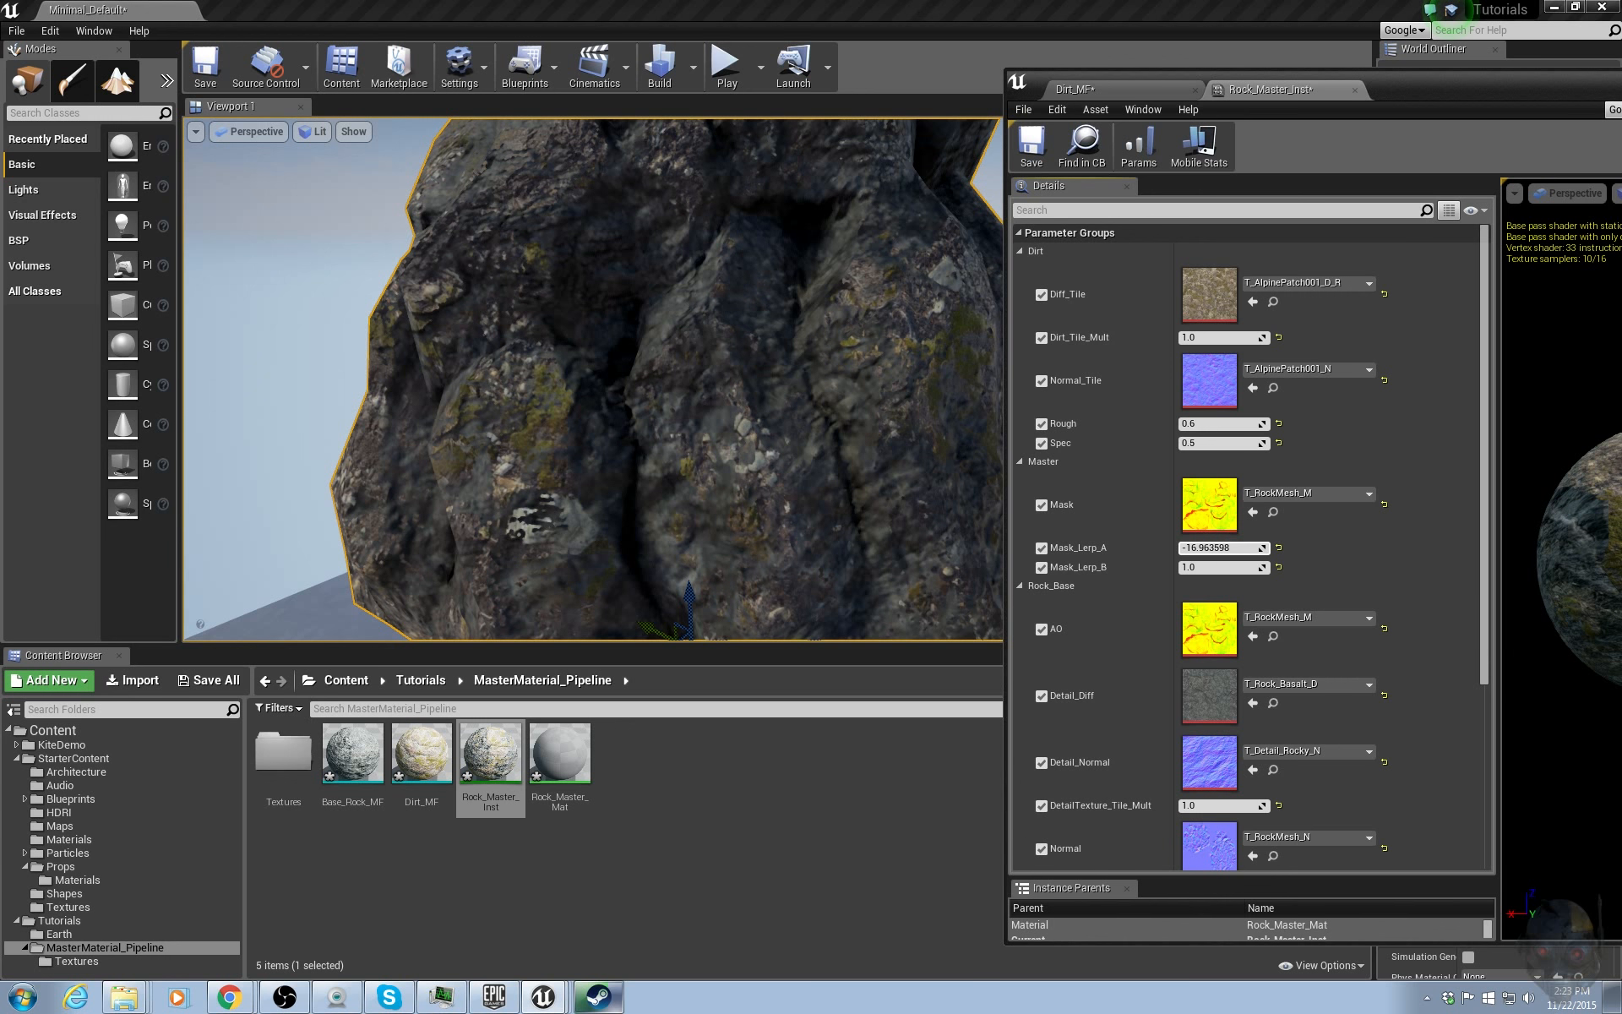
drag(1217, 569, 1251, 568)
Move the instance editor aside and duplicate Rock_Master_Inst as Rock_Master_Inst2.
right_drag(876, 511, 933, 451)
mouse_move(611, 456)
right_down()
mouse_move(608, 473)
mouse_move(634, 473)
mouse_move(611, 457)
right_up()
drag(1444, 96, 1620, 106)
alt+drag(507, 537, 952, 542)
mouse_move(952, 542)
right_down()
mouse_move(870, 545)
mouse_move(946, 541)
right_up()
mouse_move(1227, 495)
right_down()
mouse_move(1208, 483)
mouse_move(1227, 495)
right_up()
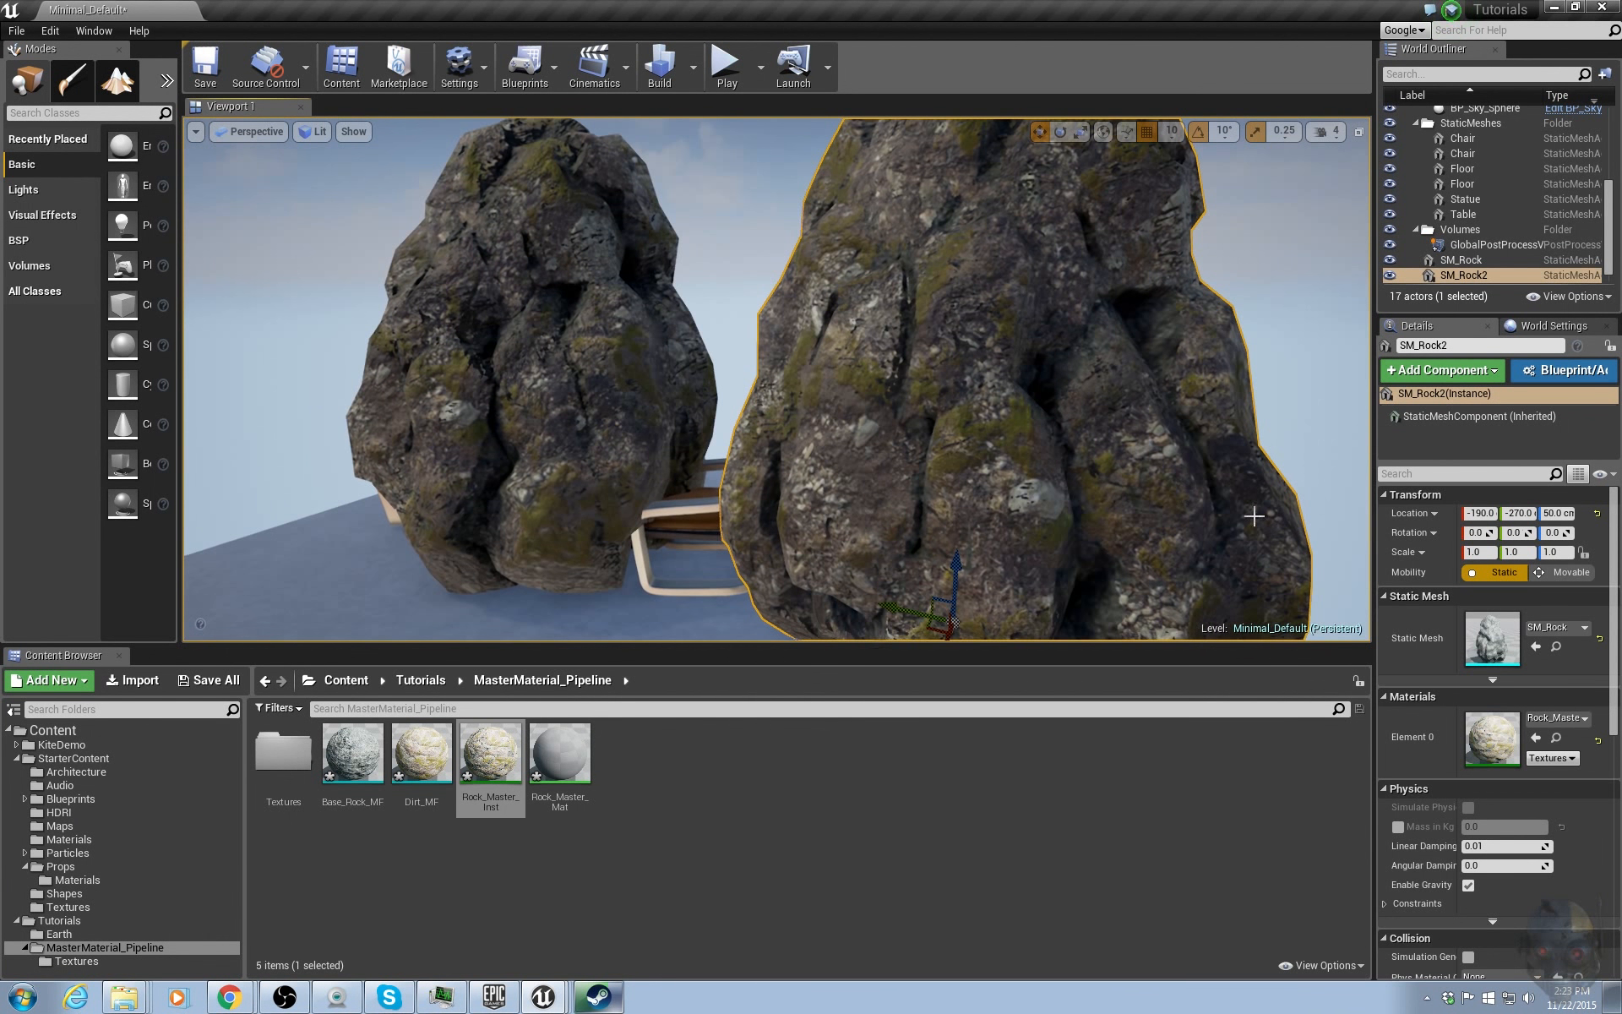
click(663, 876)
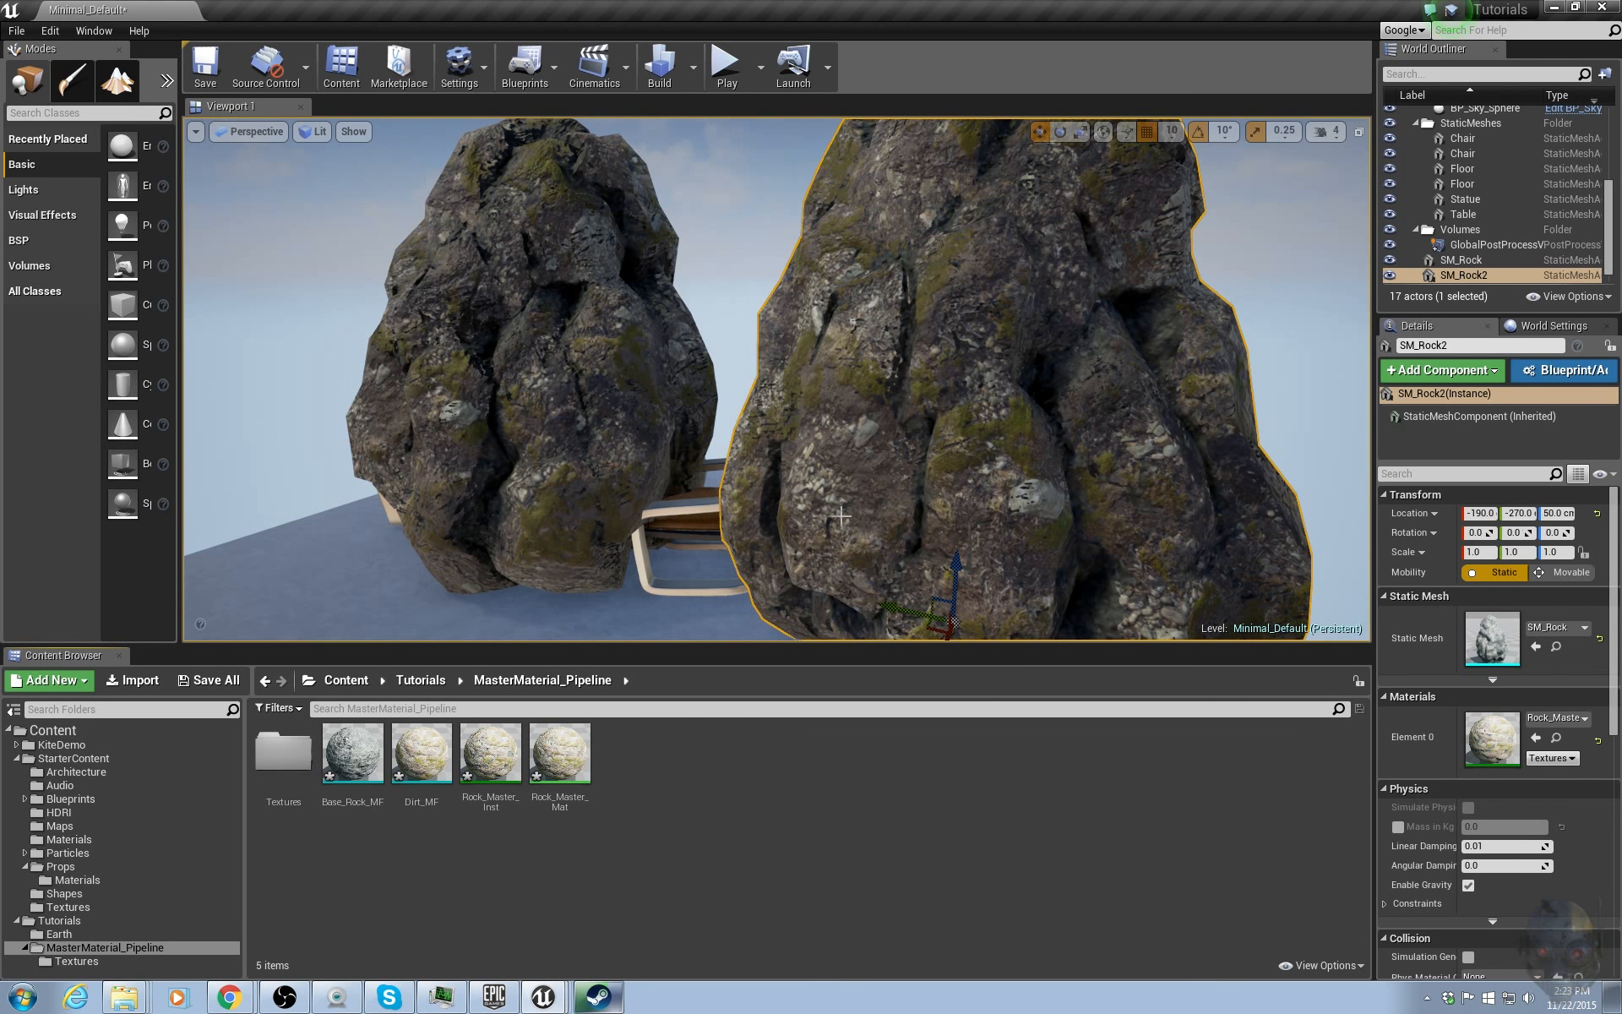
right_click(500, 766)
click(557, 521)
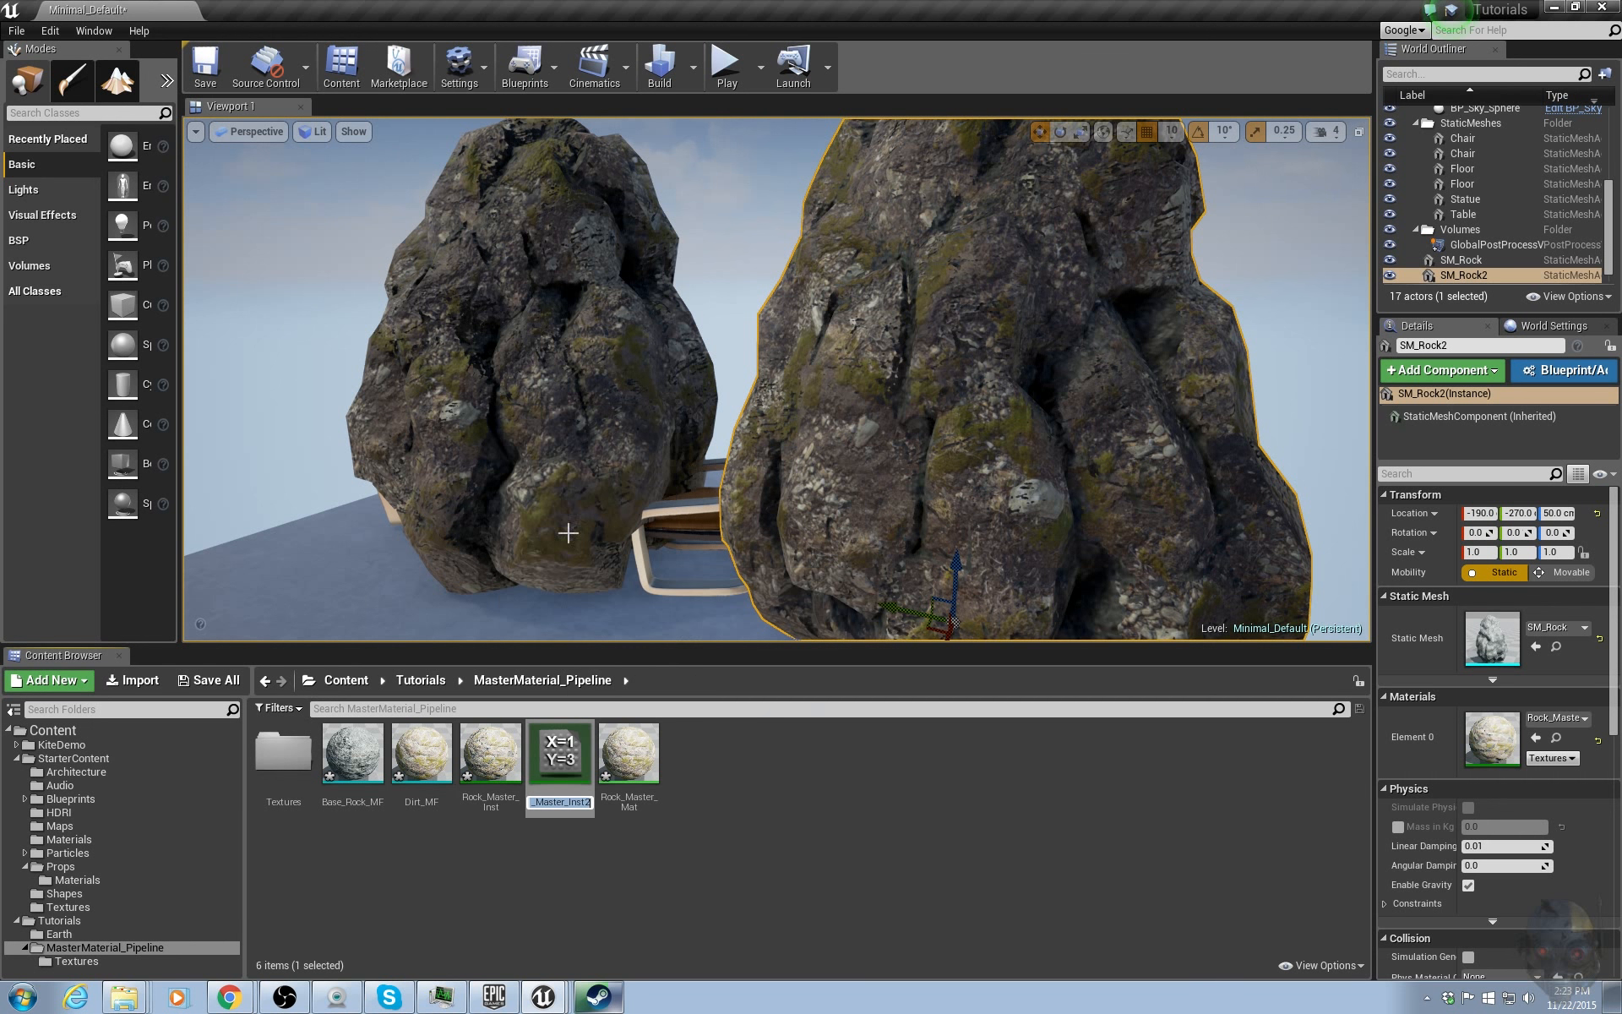
key(Return)
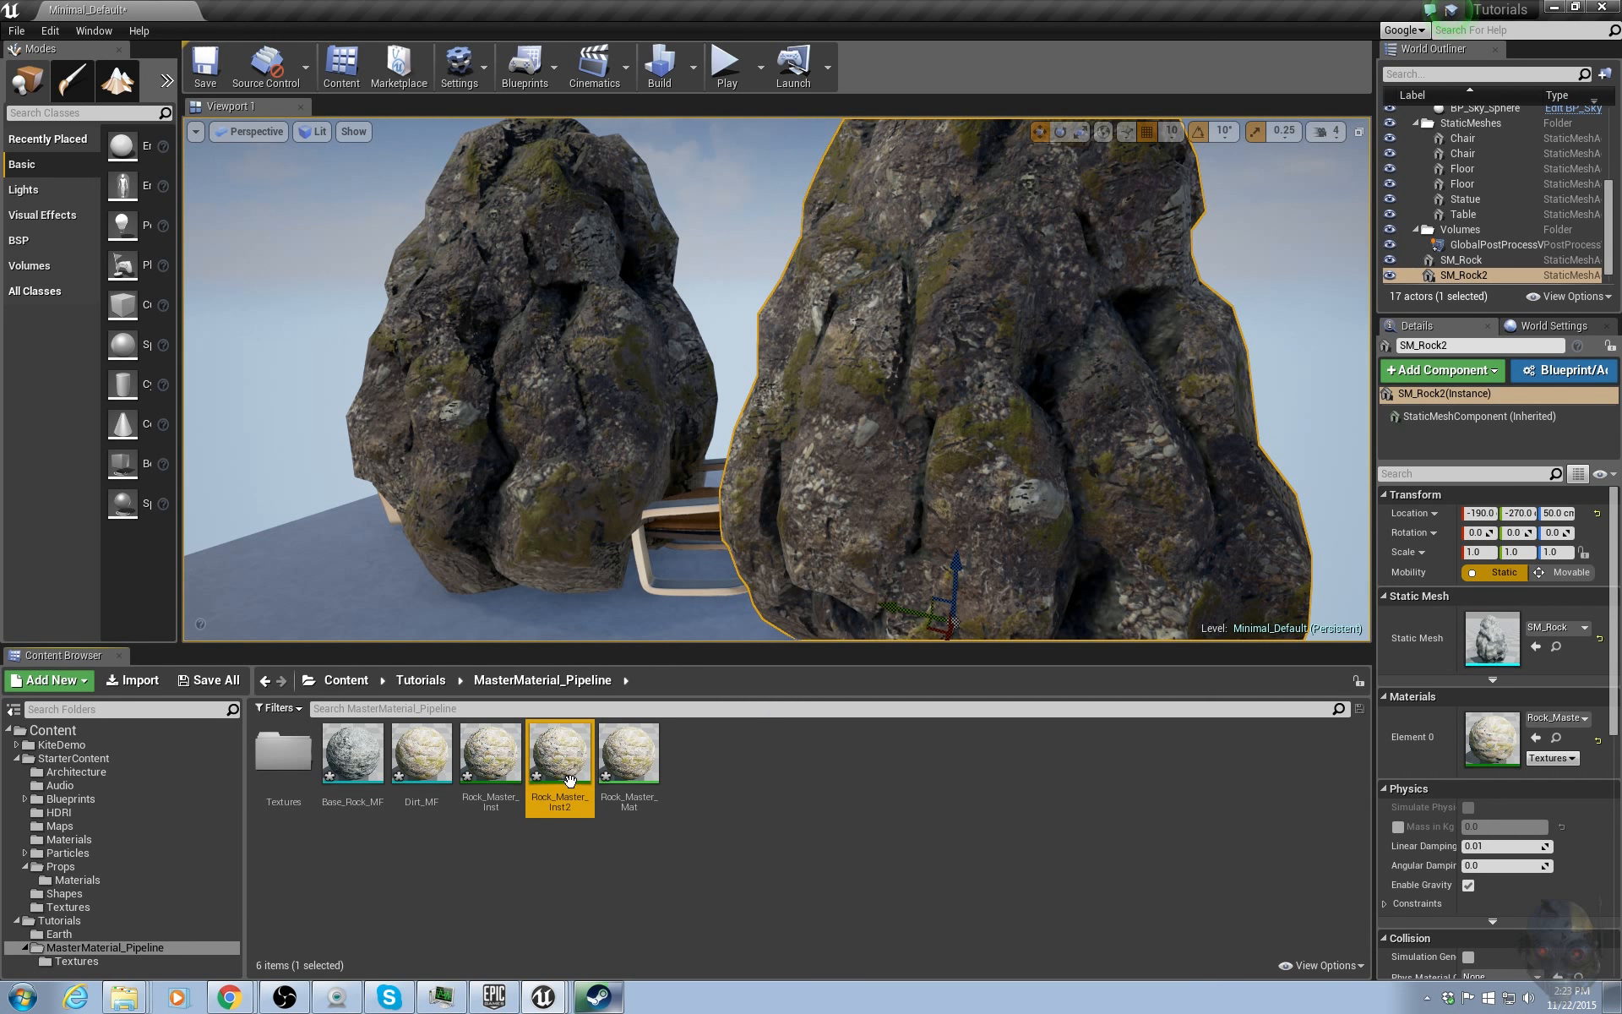
Assign Rock_Master_Inst2 to the selected rock's material slot.
click(1536, 736)
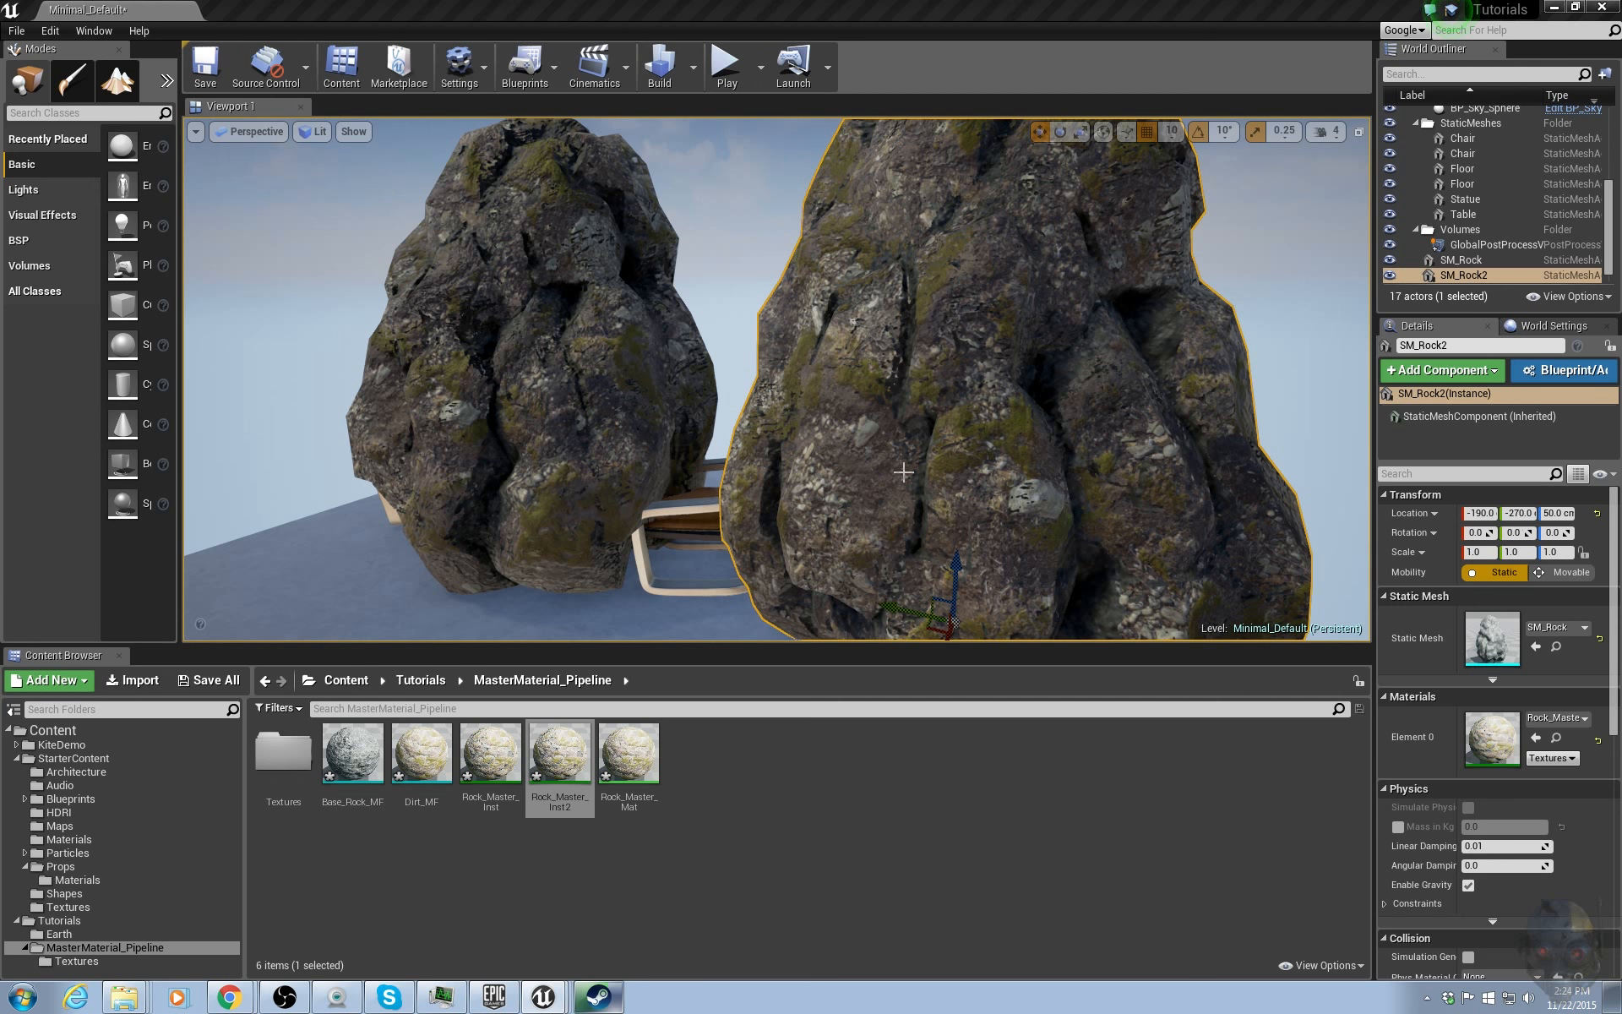
right_drag(872, 475, 914, 475)
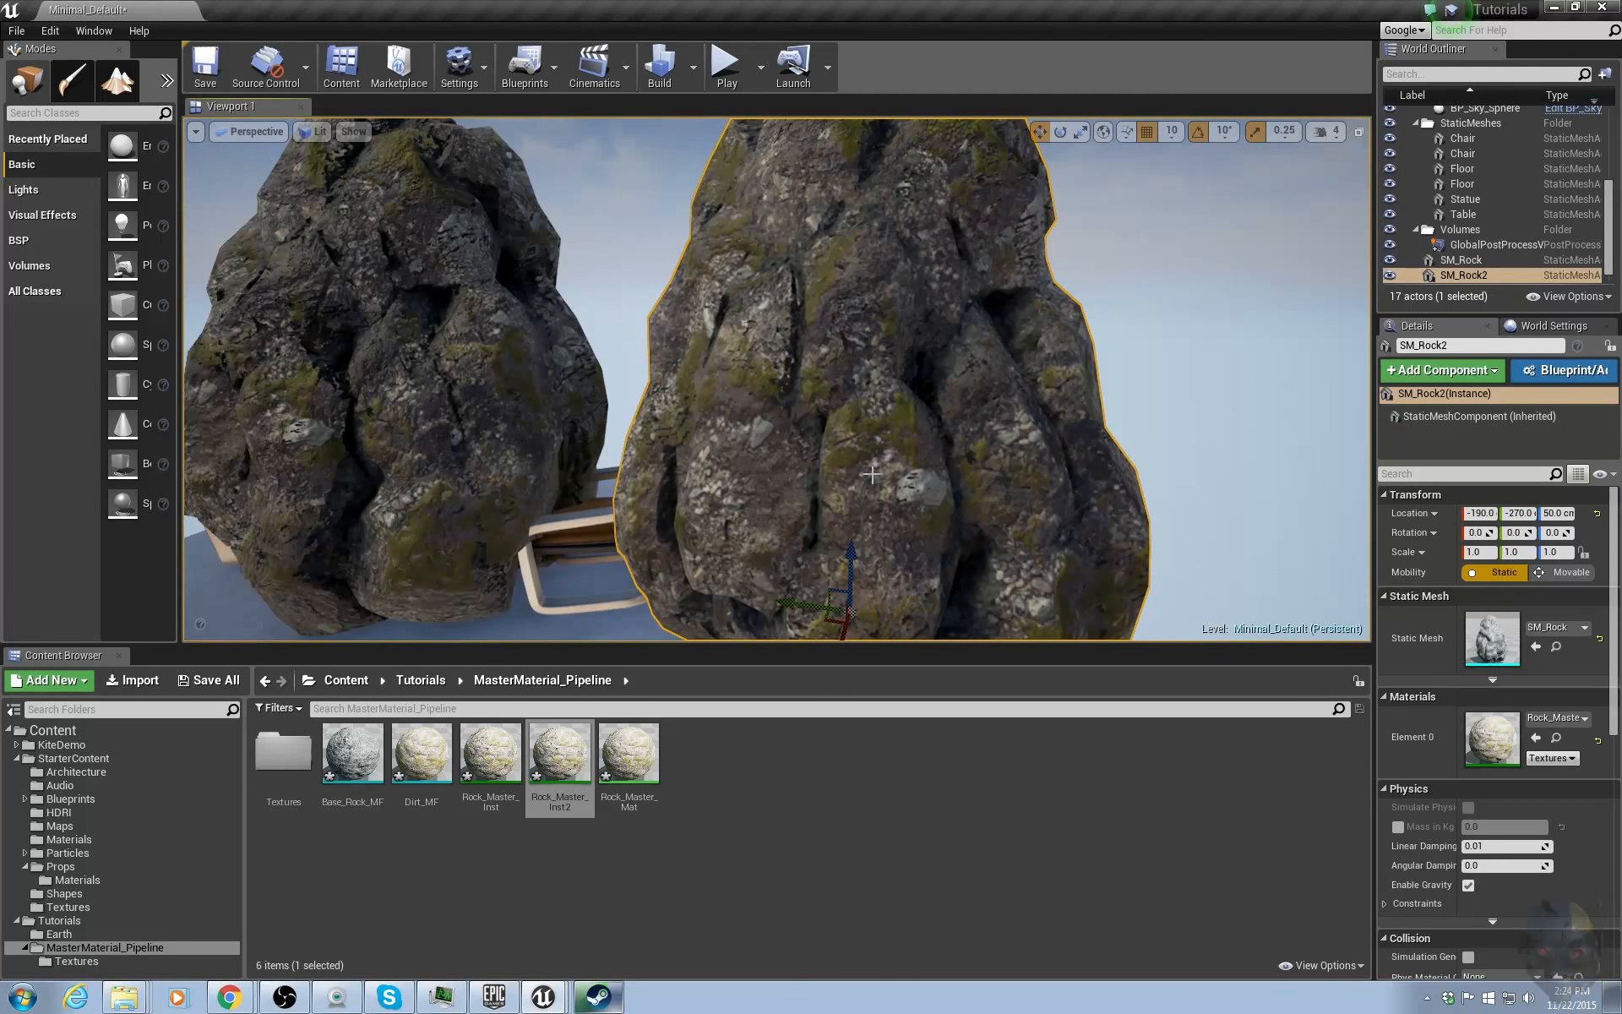
scroll(912, 505, down, 5)
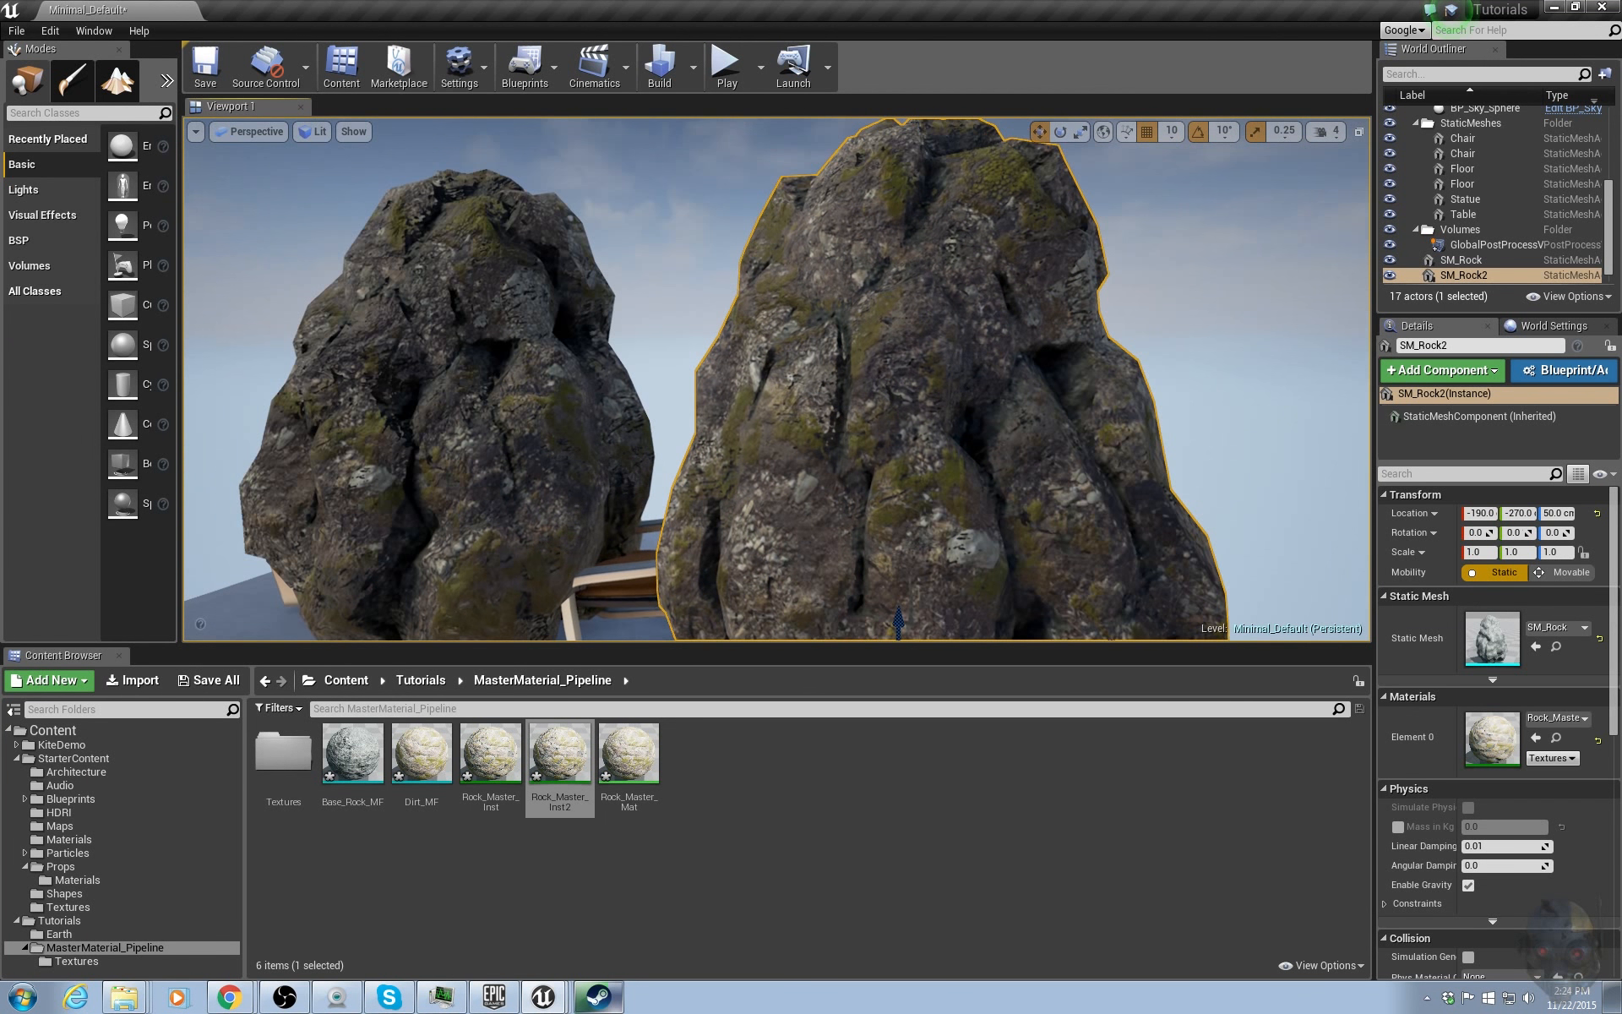
scroll(720, 261, down, 2)
right_drag(720, 261, 720, 296)
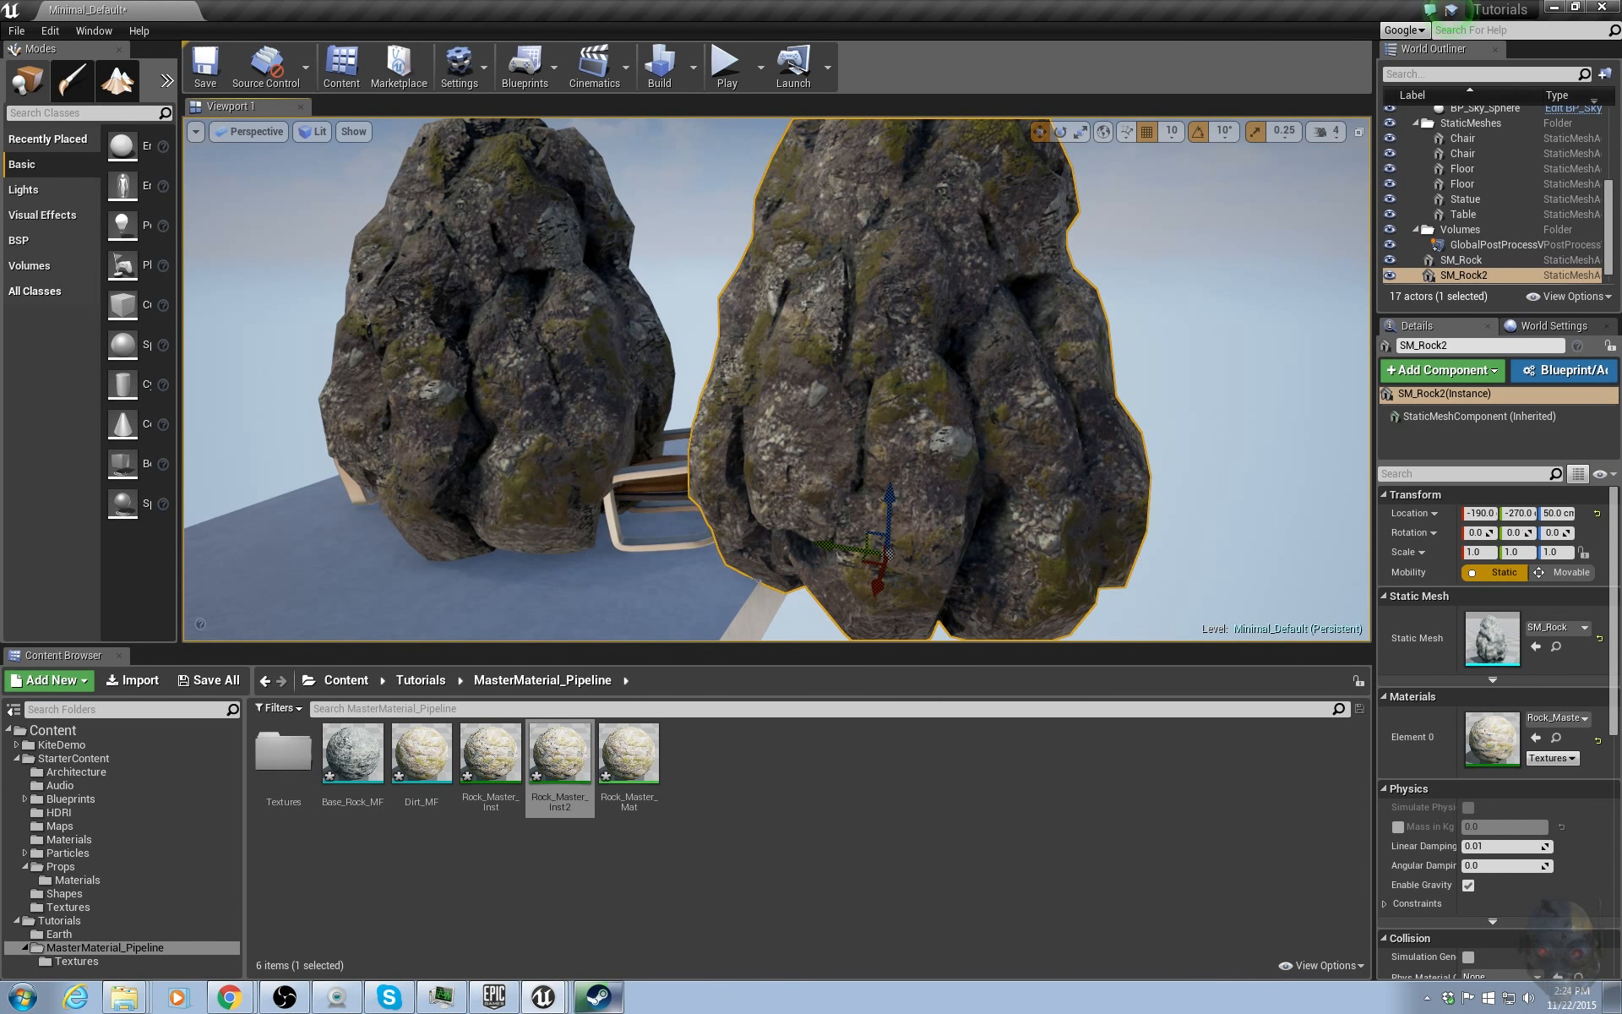
Bring the instance editor back and open Rock_Master_Inst2 in it.
drag(1621, 158, 1564, 103)
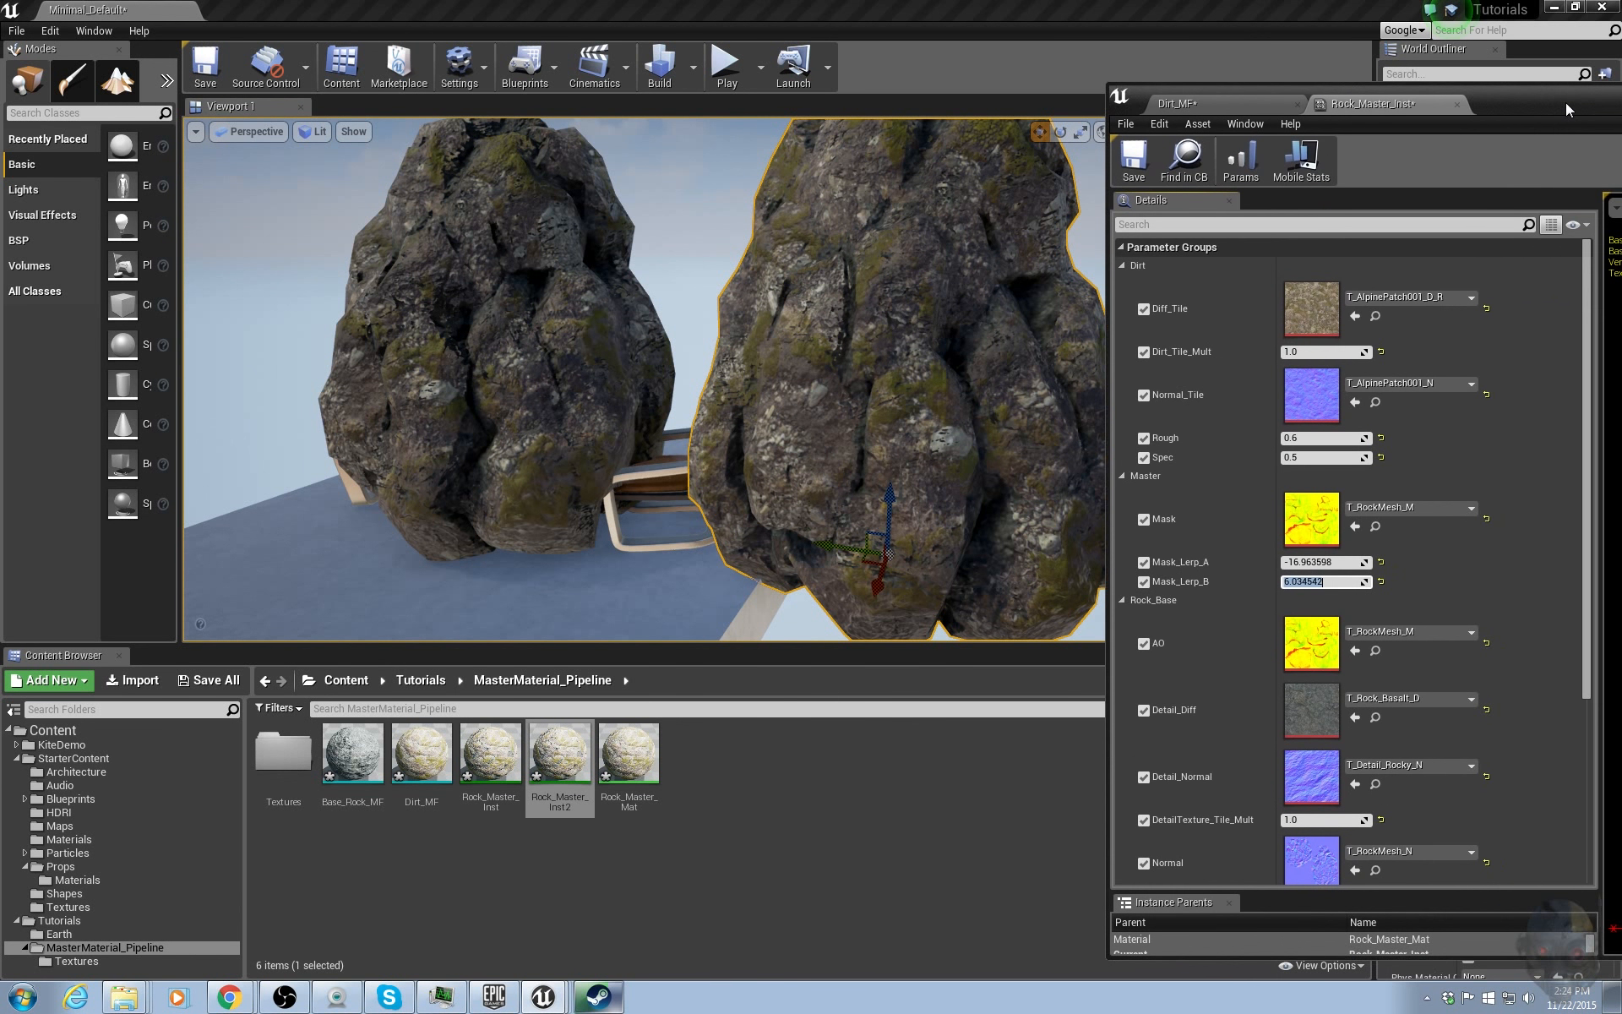
click(1456, 103)
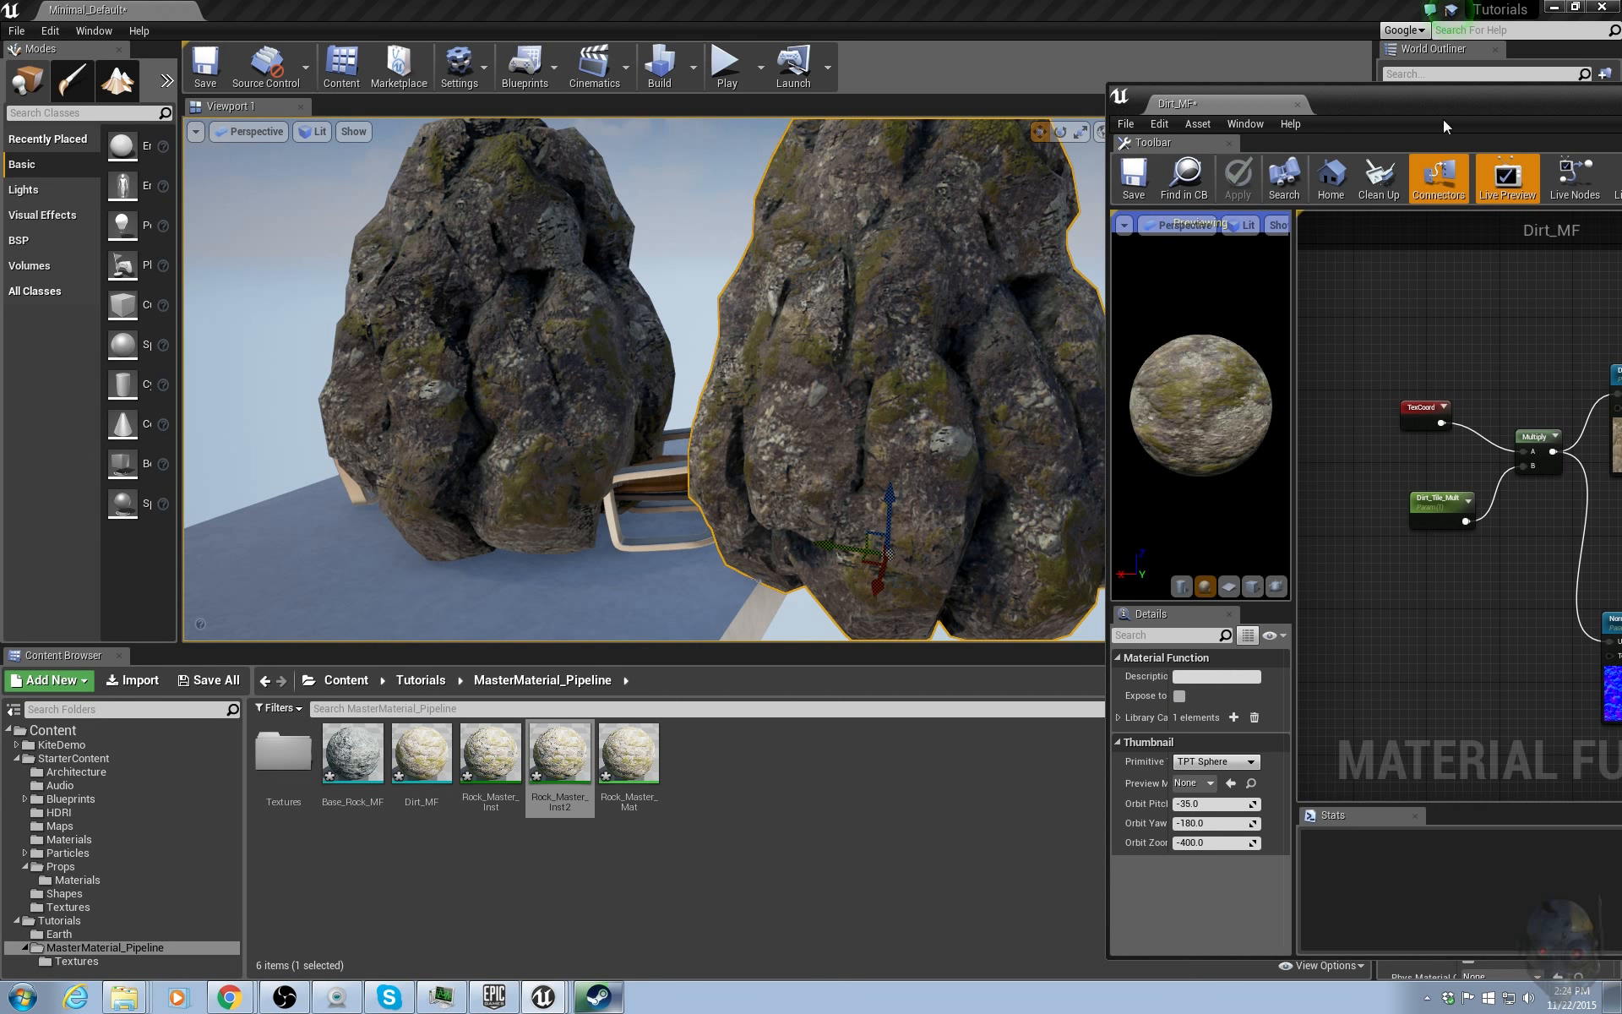
double_click(551, 756)
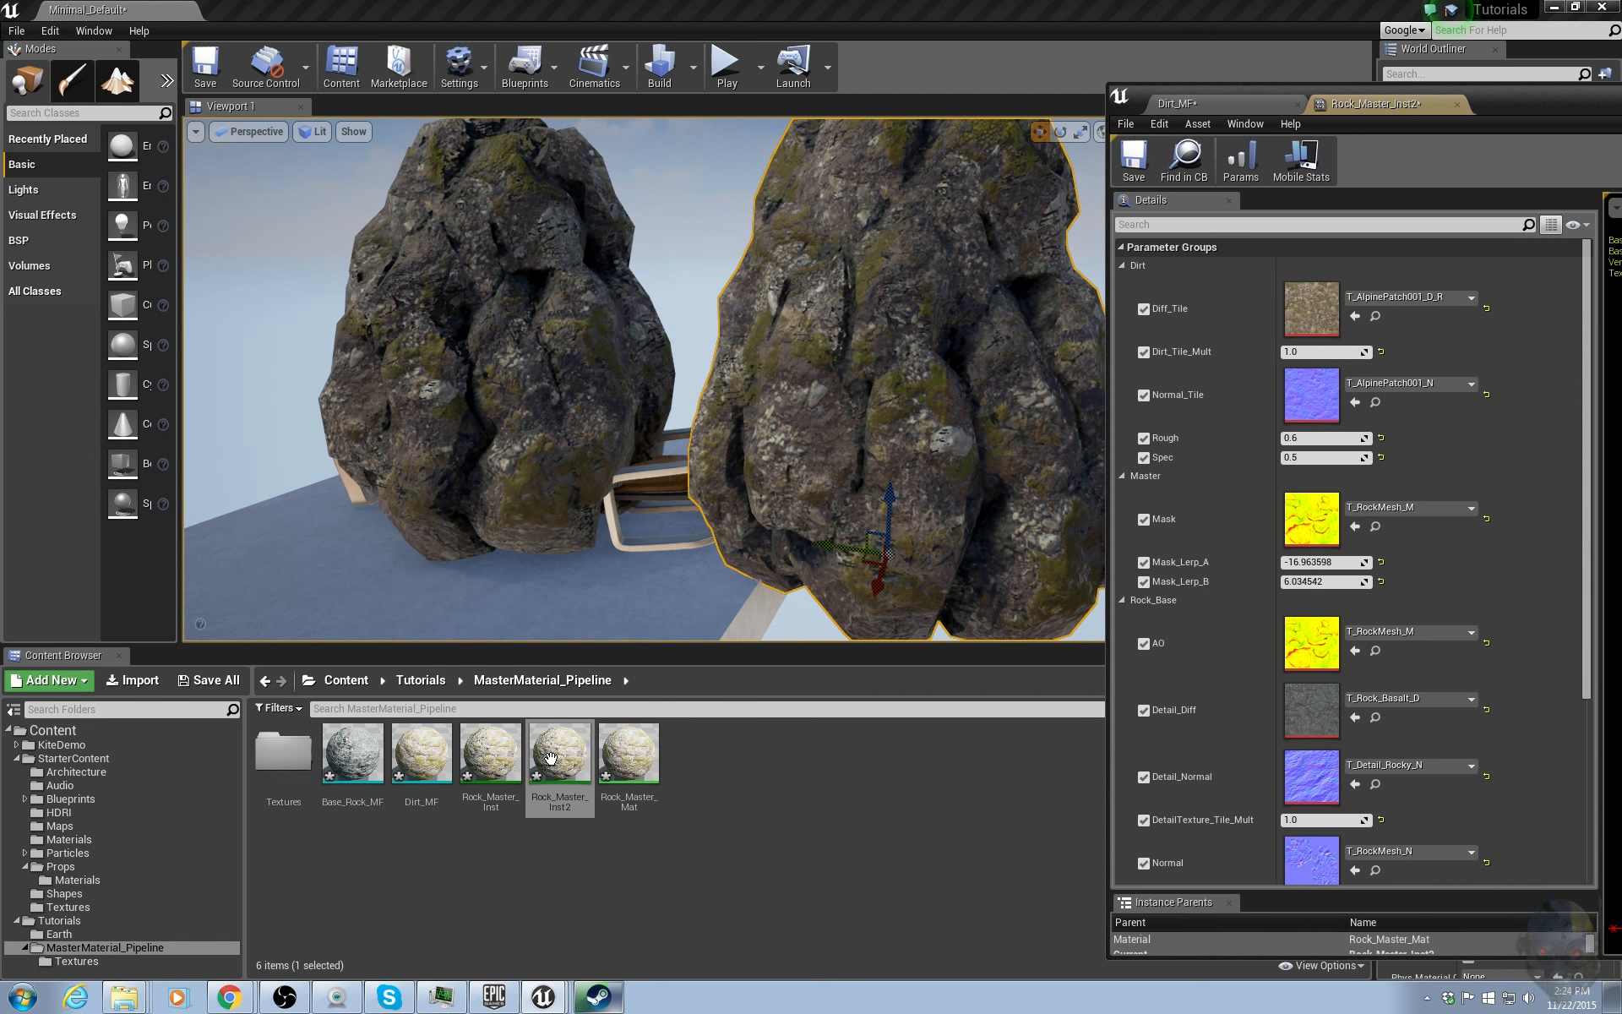
mouse_move(1521, 106)
mouse_down()
mouse_move(1505, 98)
mouse_move(1521, 125)
mouse_up()
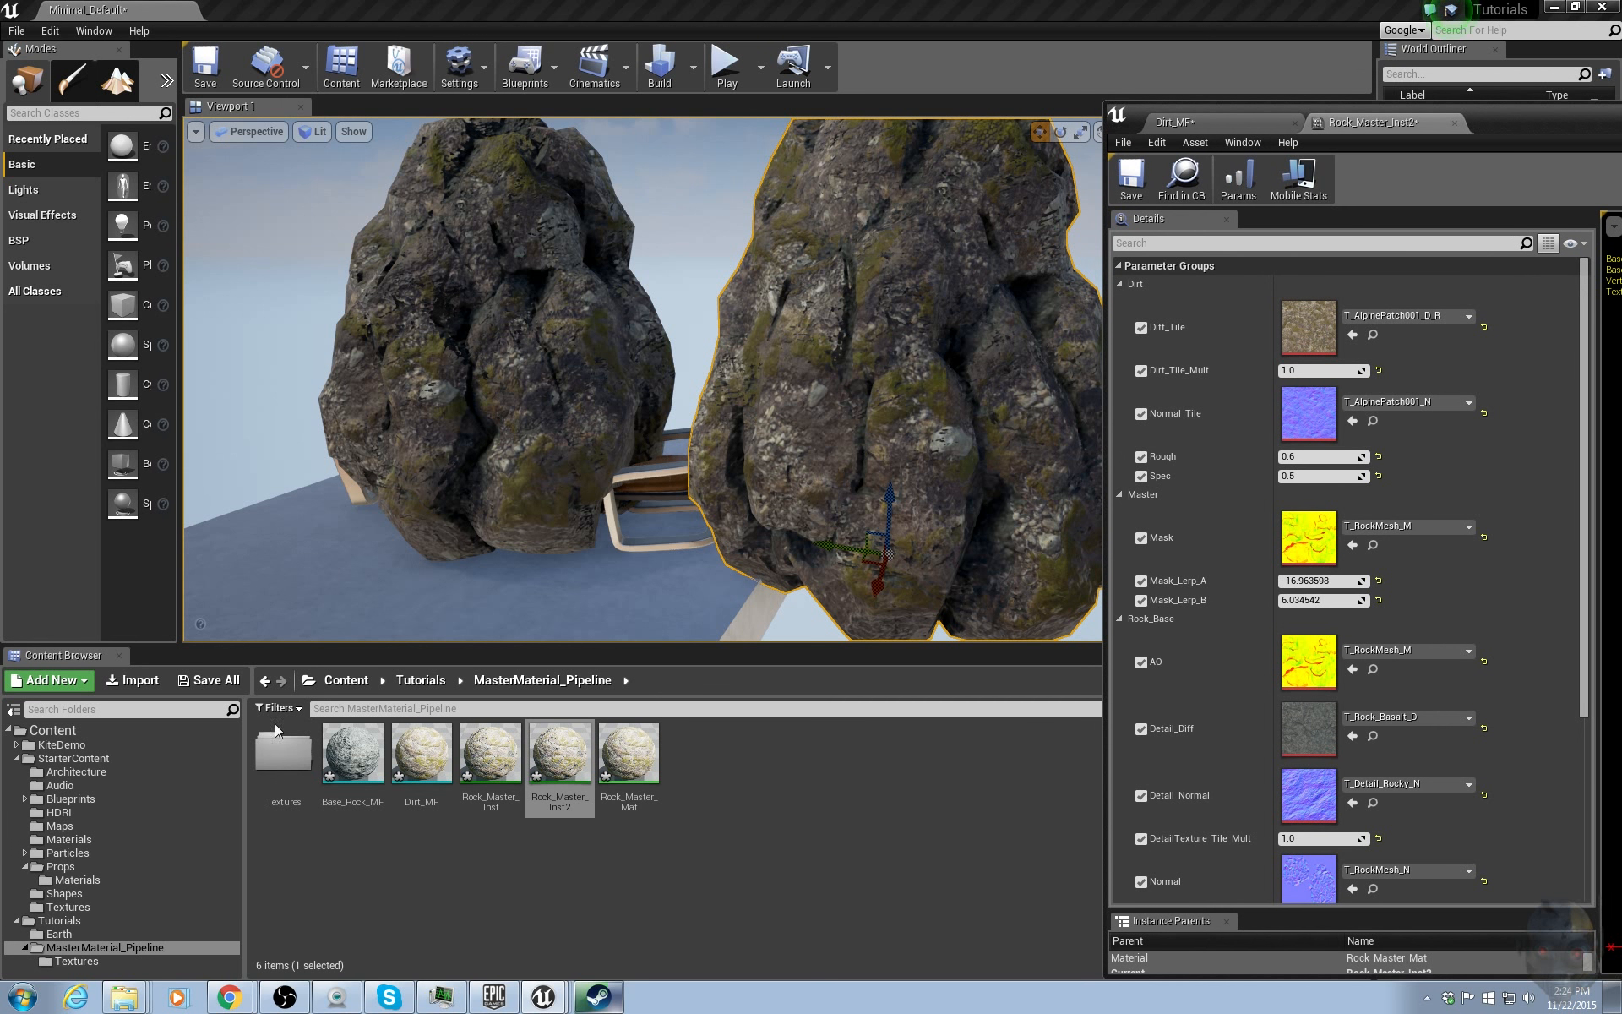
Set Diff_Tile to T_Ground_Grass_D and Normal_Tile to T_Ground_Grass_N in Rock_Master_Inst2's Dirt group.
double_click(300, 747)
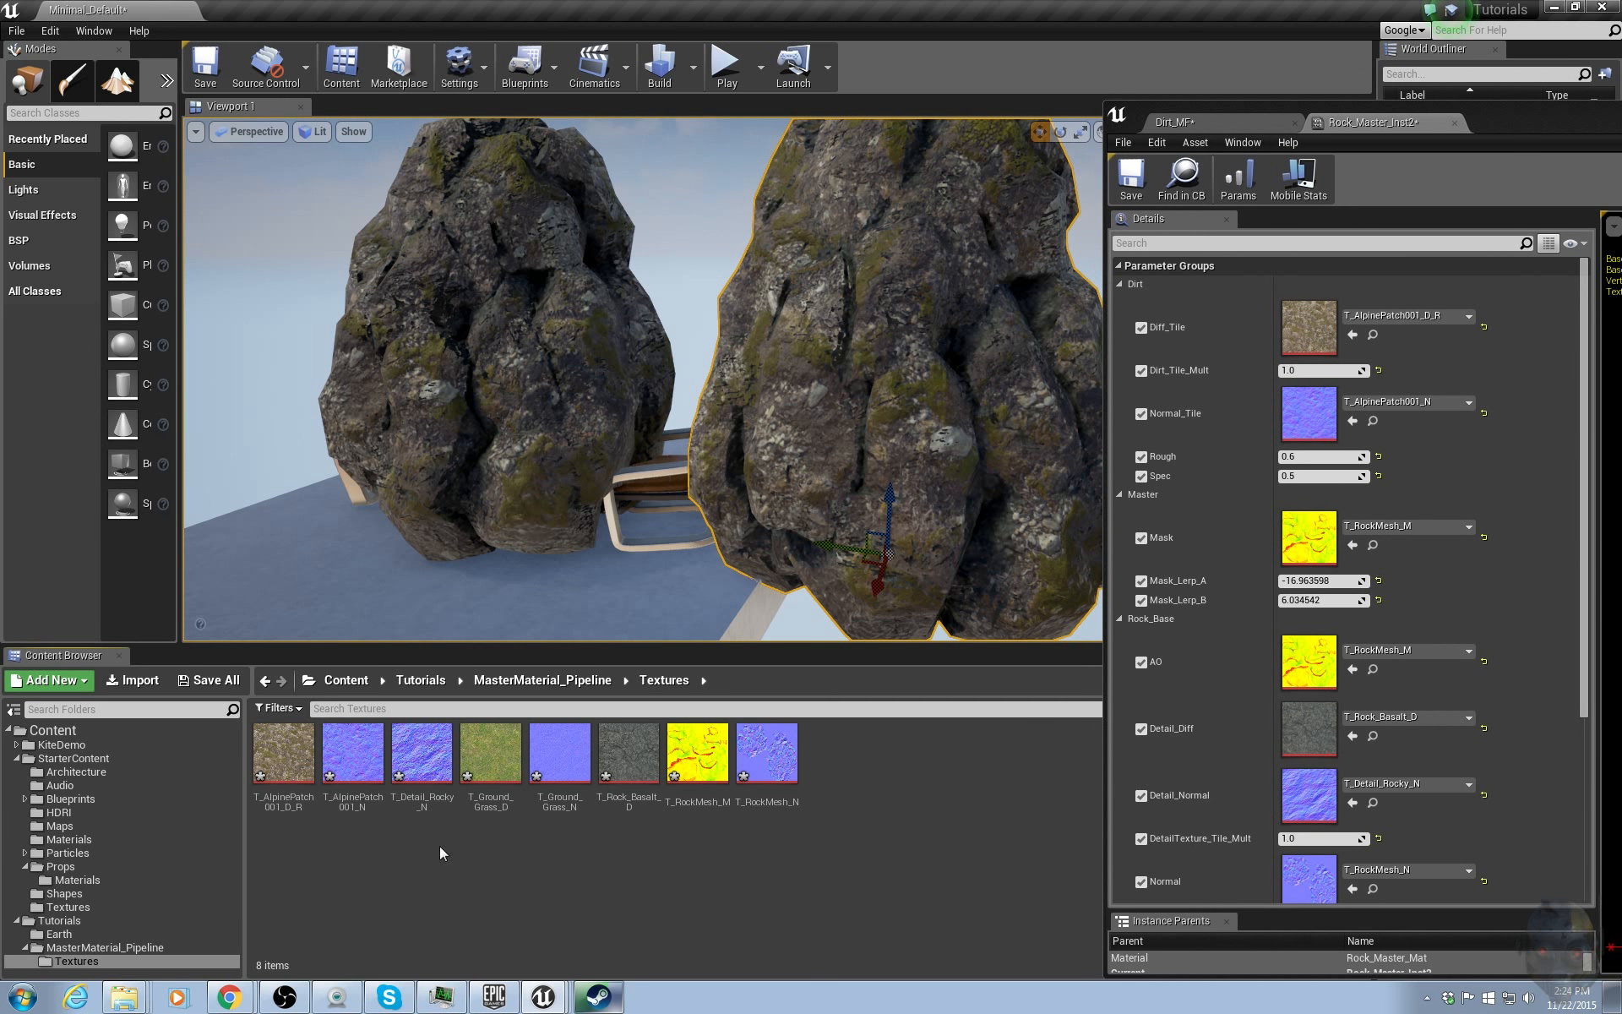
click(490, 754)
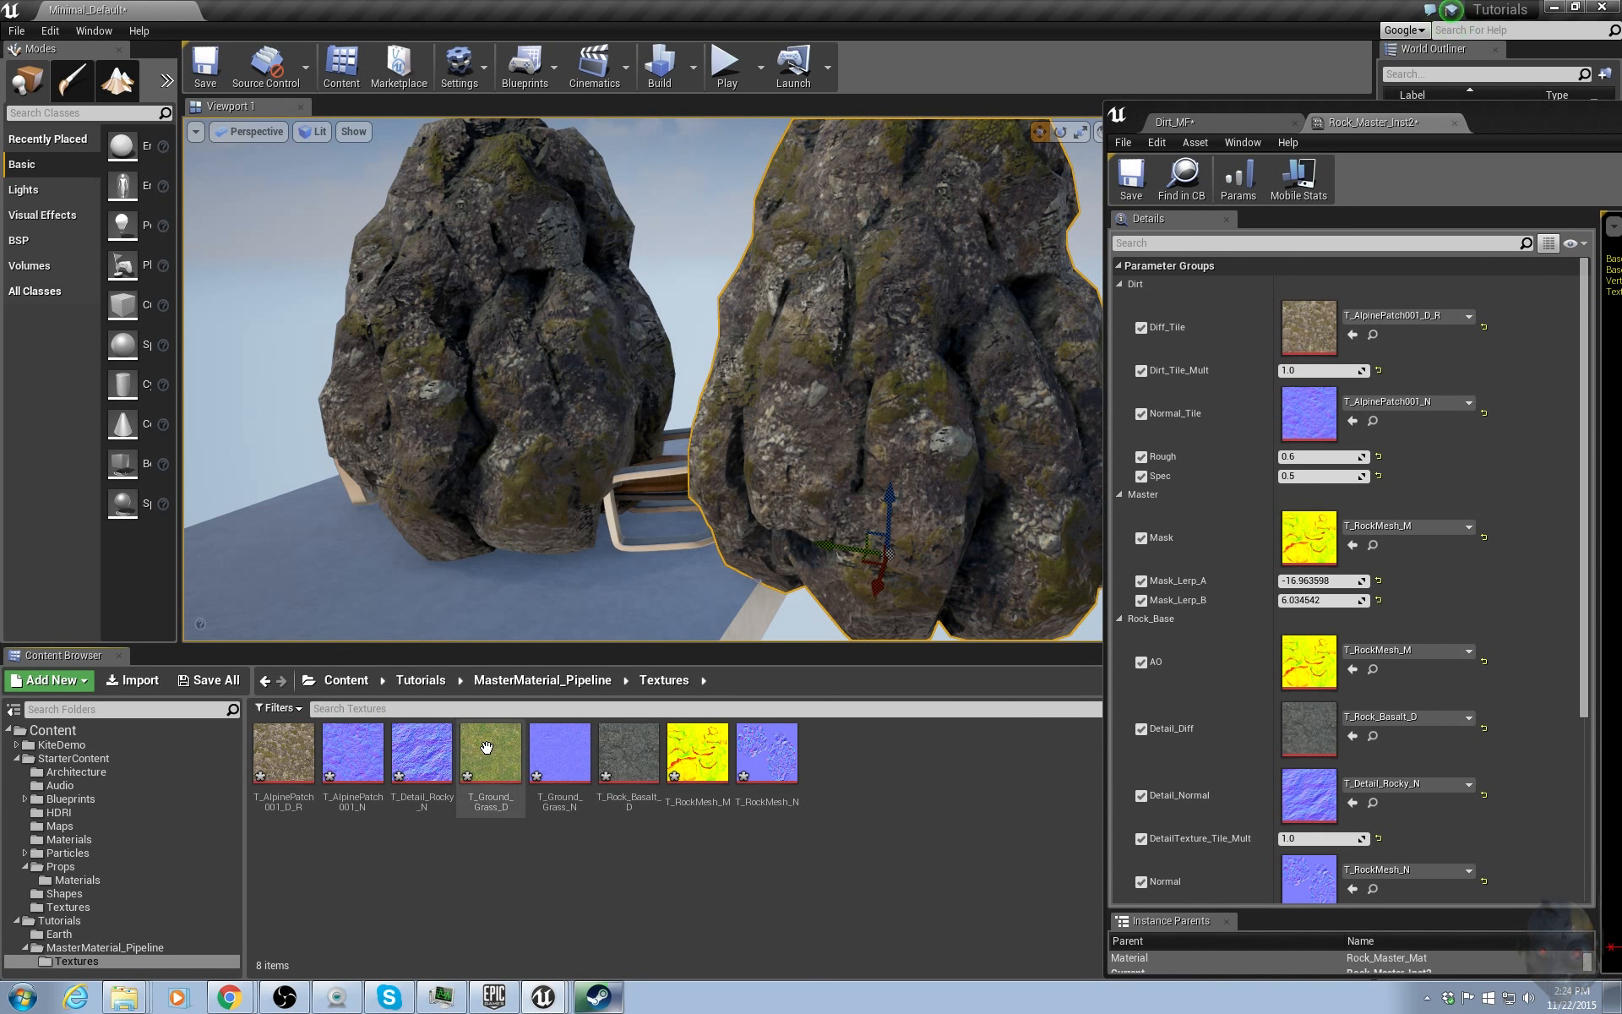
click(1352, 334)
click(559, 753)
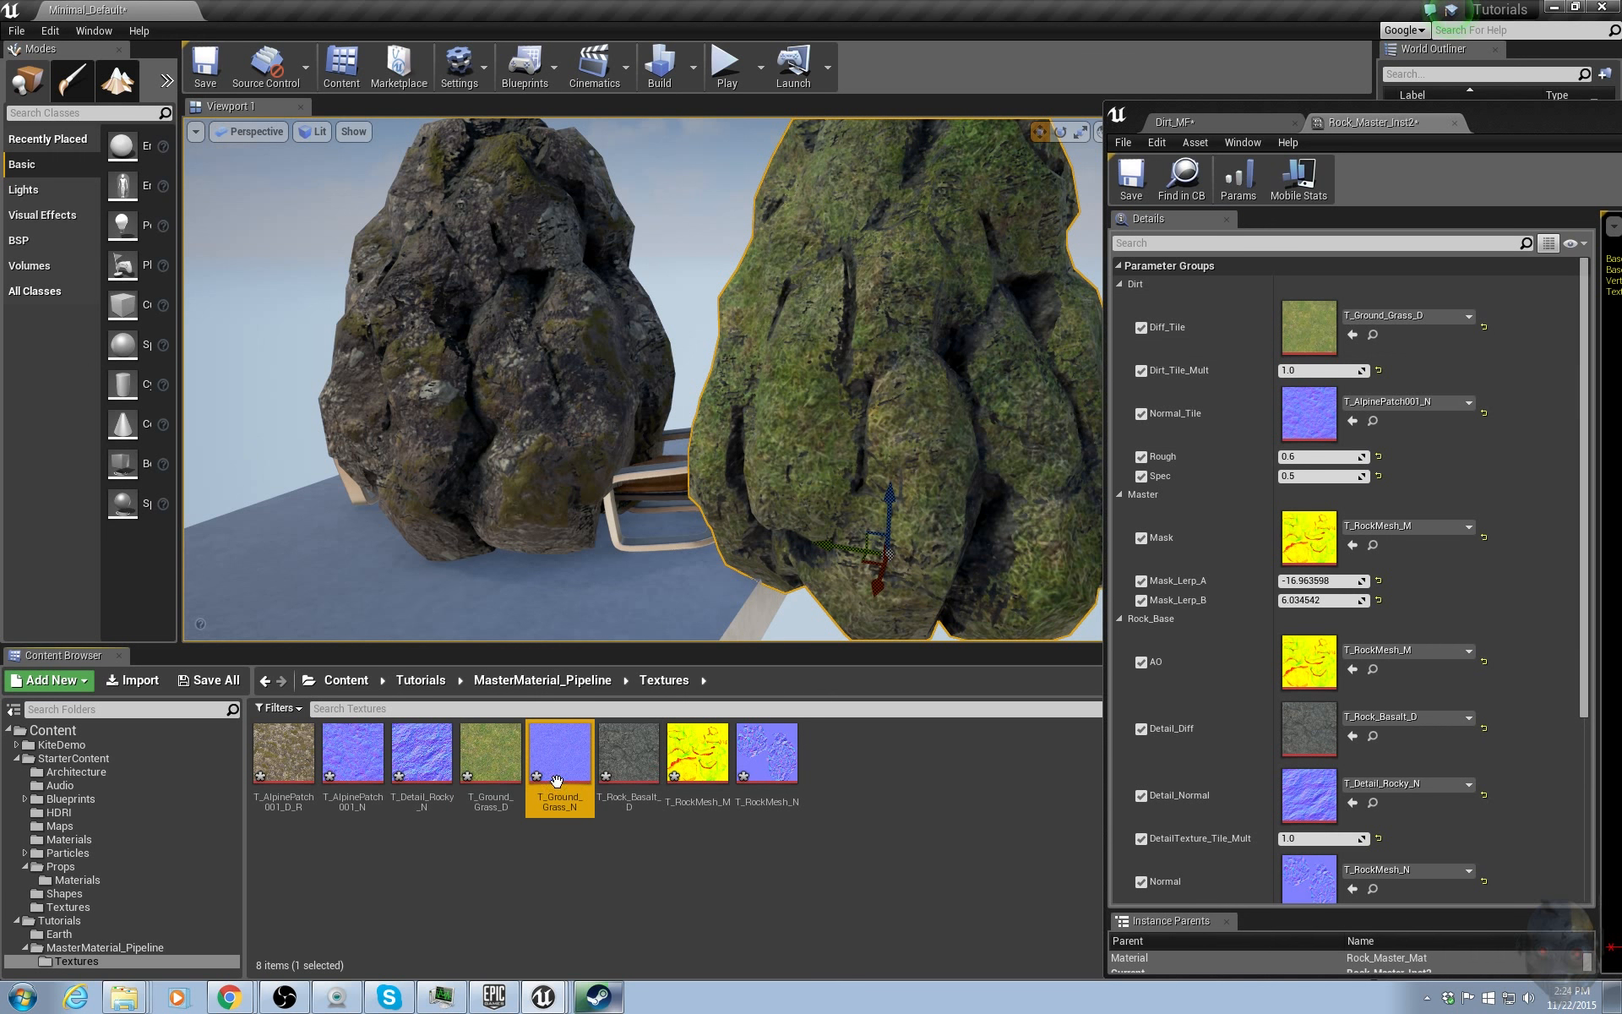
click(1352, 421)
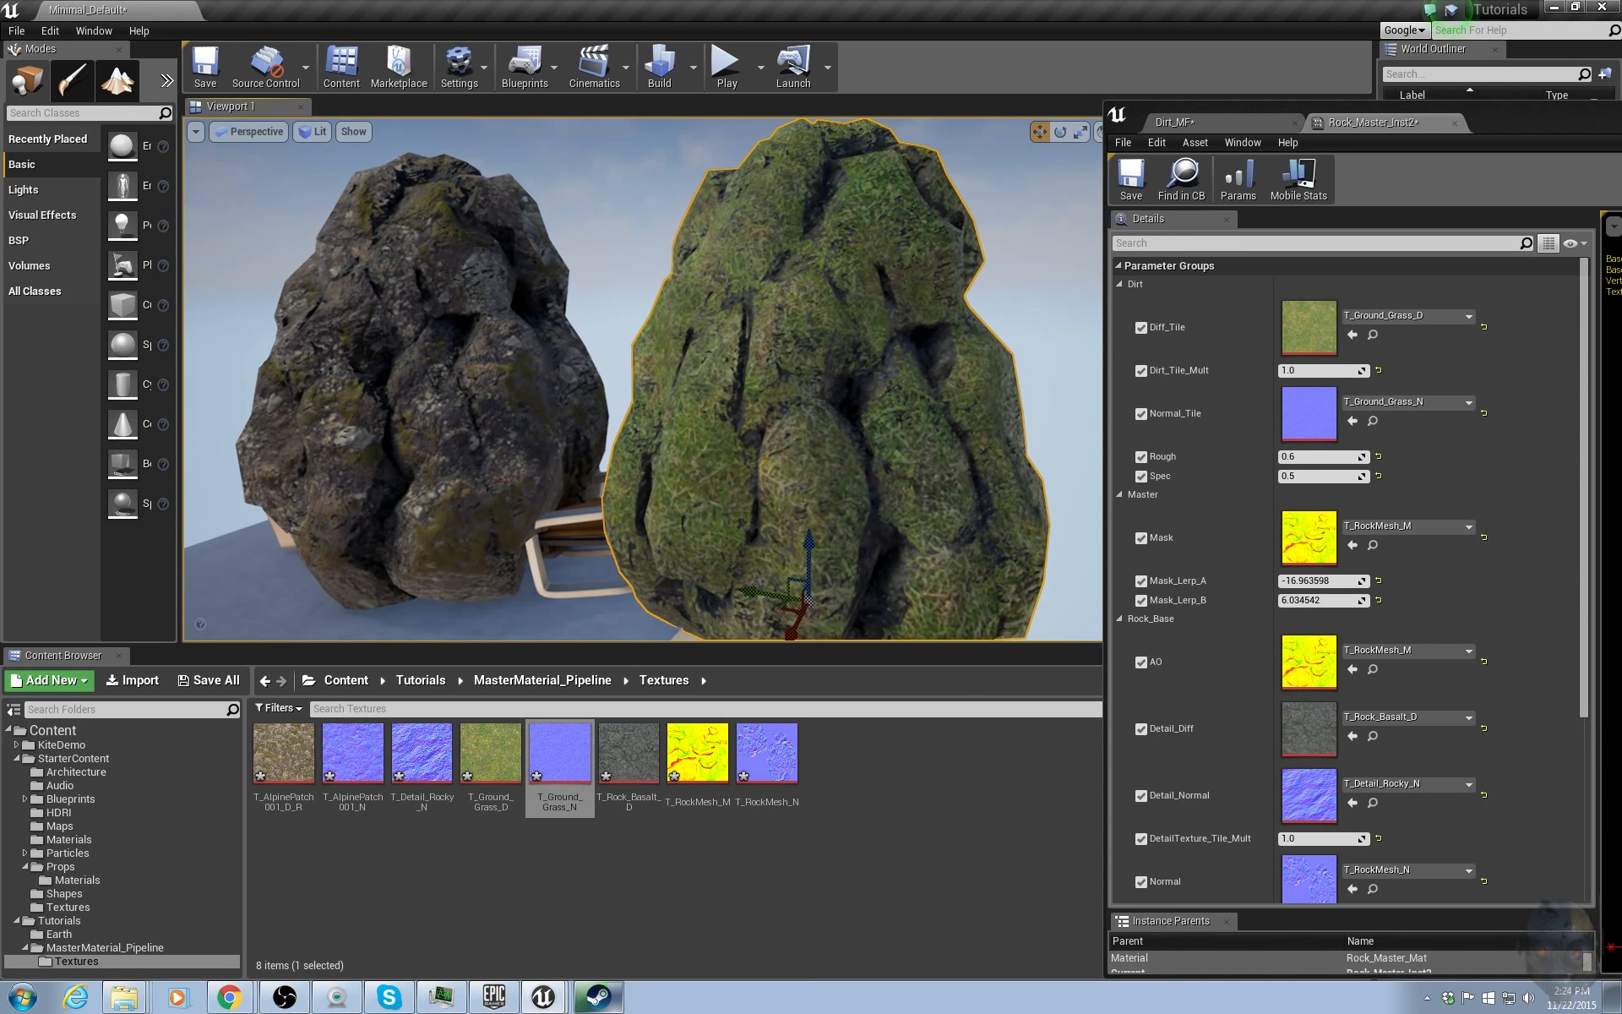
Set Mask_Lerp_A to 1 and Mask_Lerp_B to 0 in Rock_Master_Inst2.
click(1314, 581)
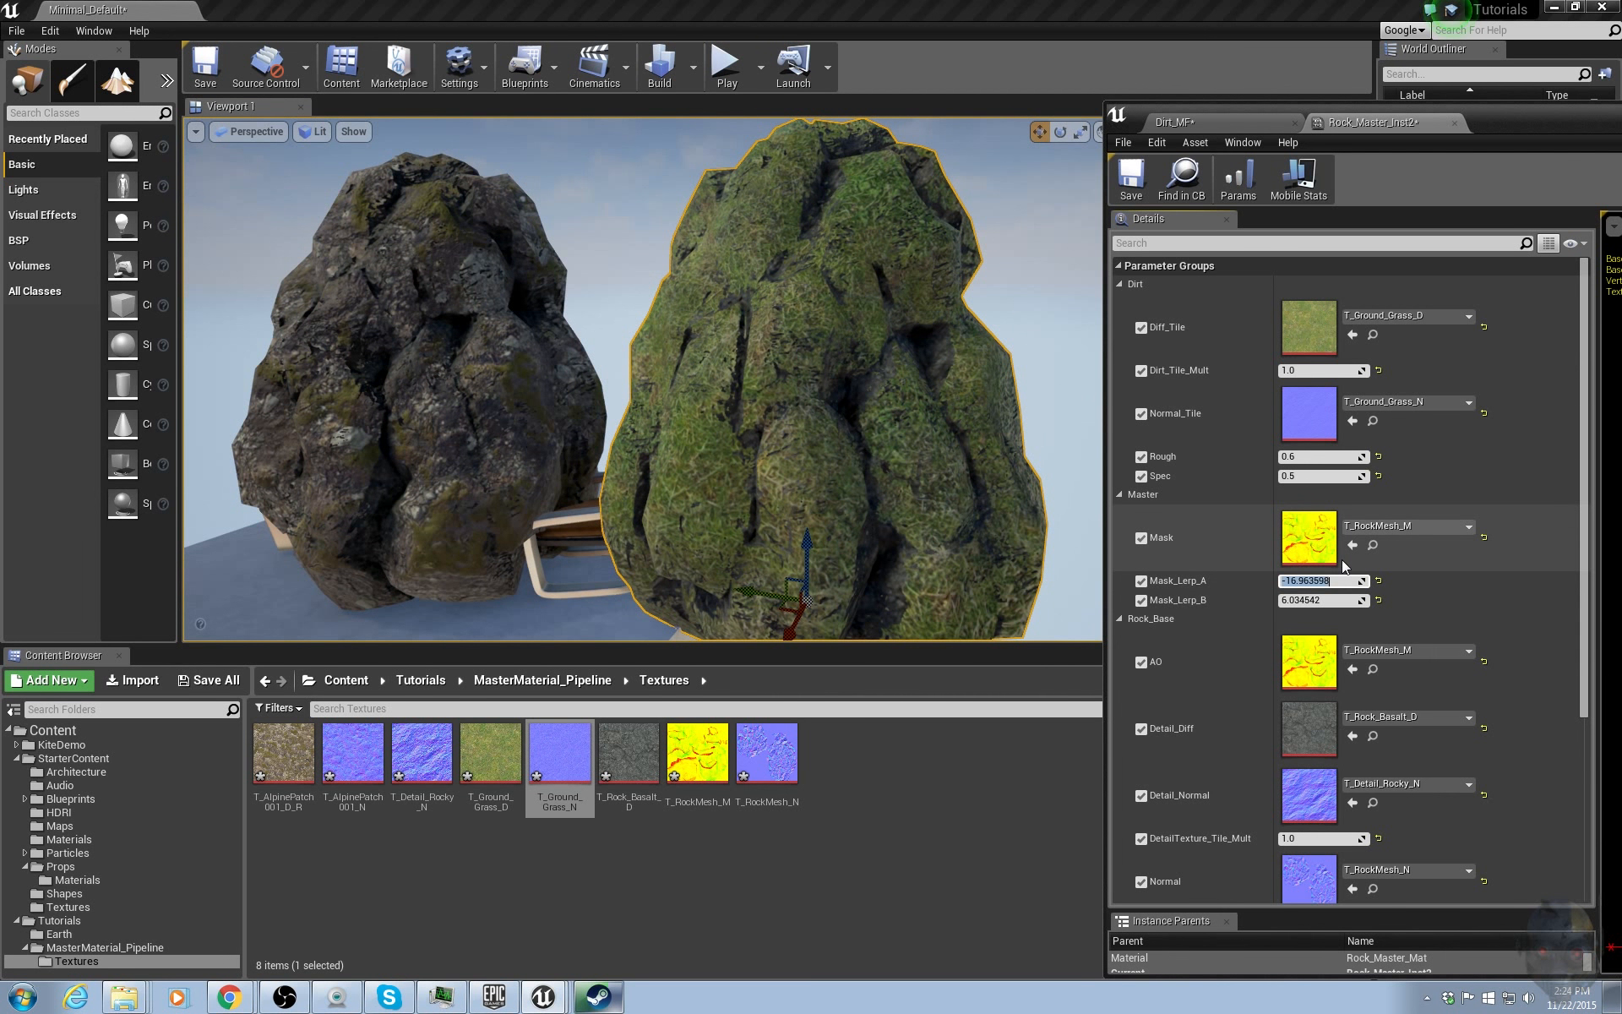
text(0)
key(Return)
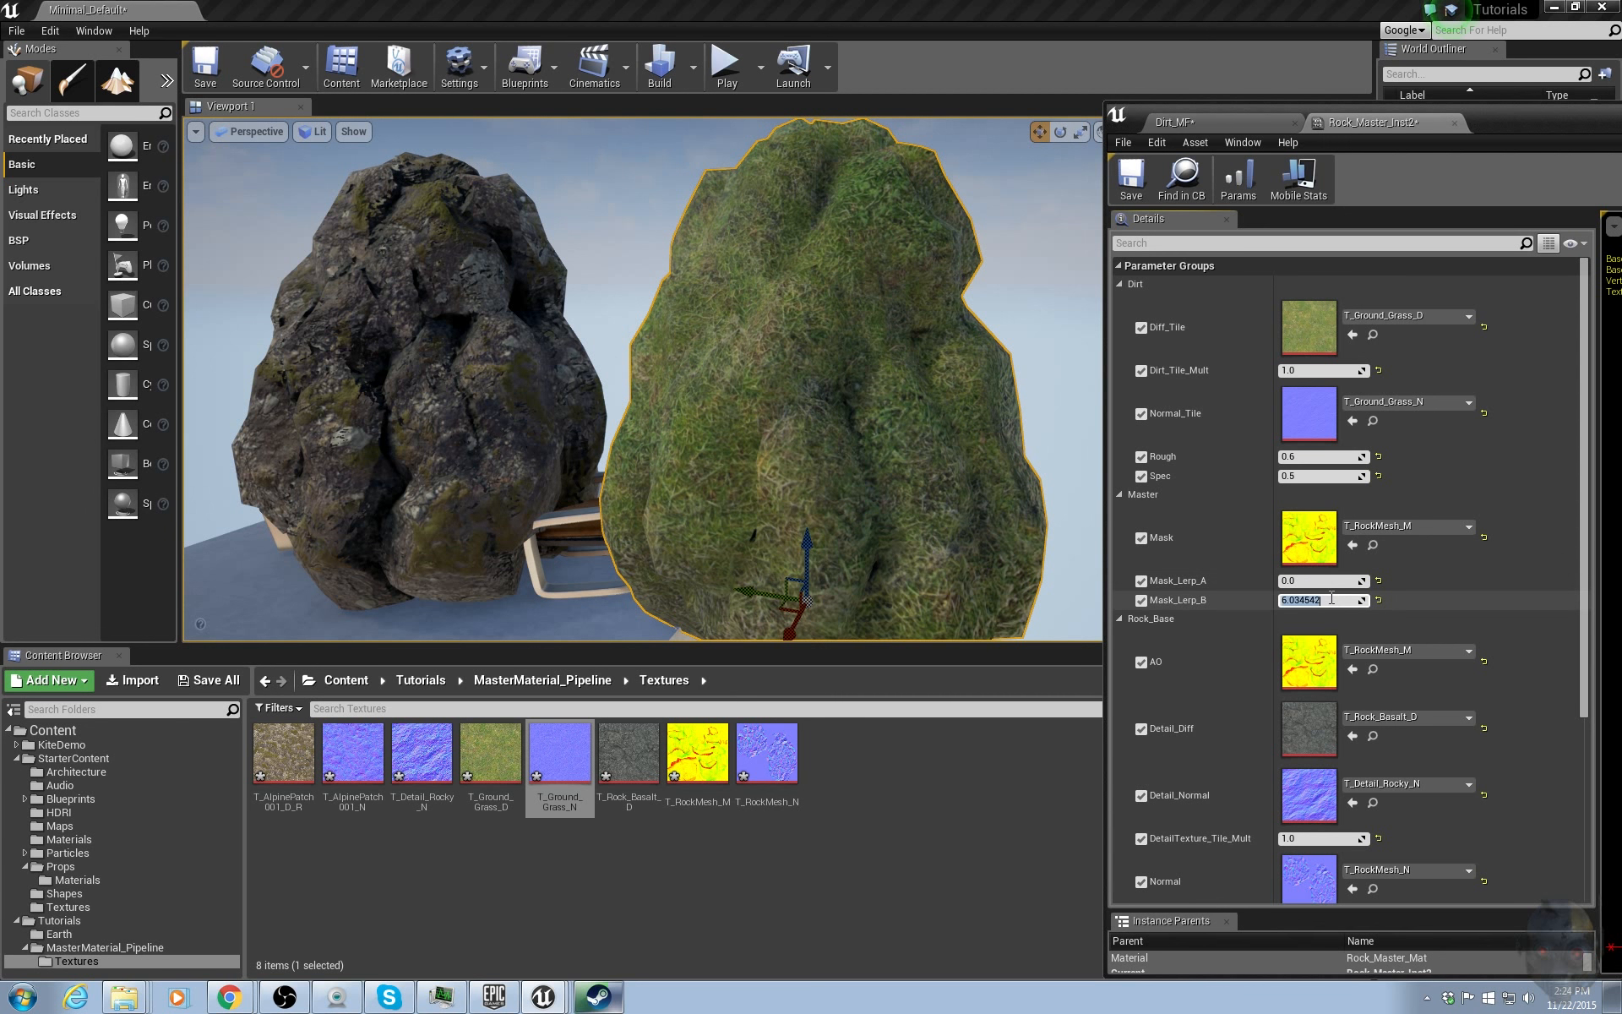
key(Return)
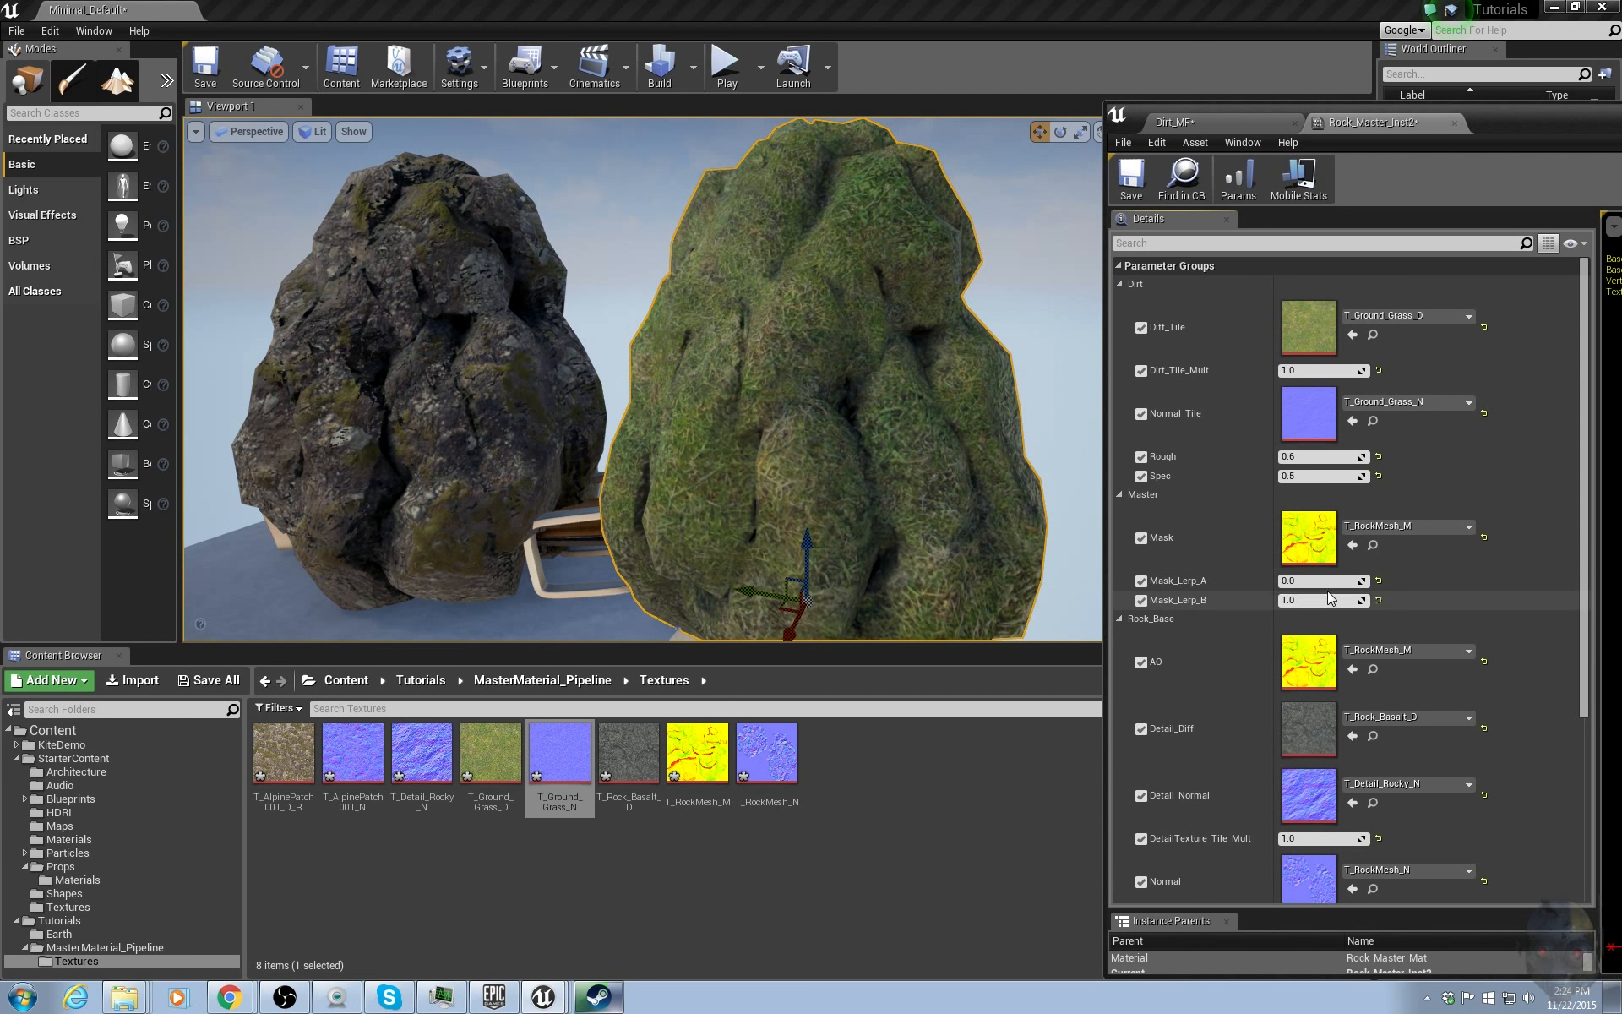
click(1325, 583)
text(1)
key(Return)
key(Tab)
text(0)
key(Return)
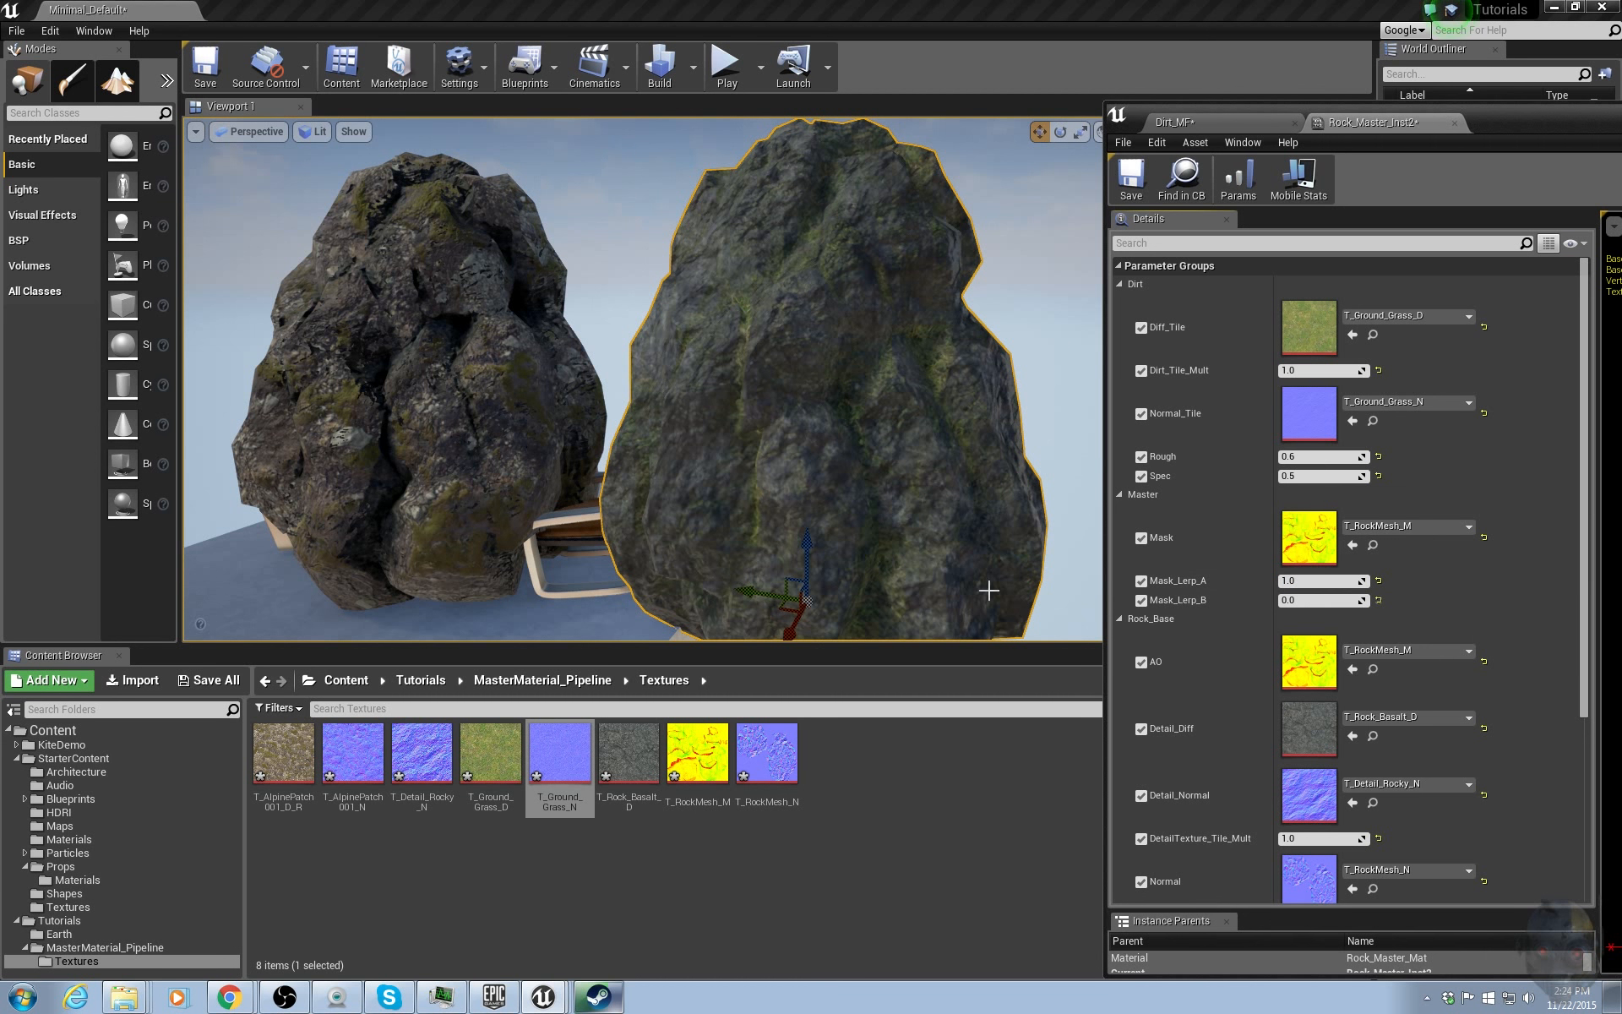
Scrub Mask_Lerp_A up to about 5.7 in Rock_Master_Inst2.
scroll(1002, 580, up, 5)
drag(1318, 581, 1382, 581)
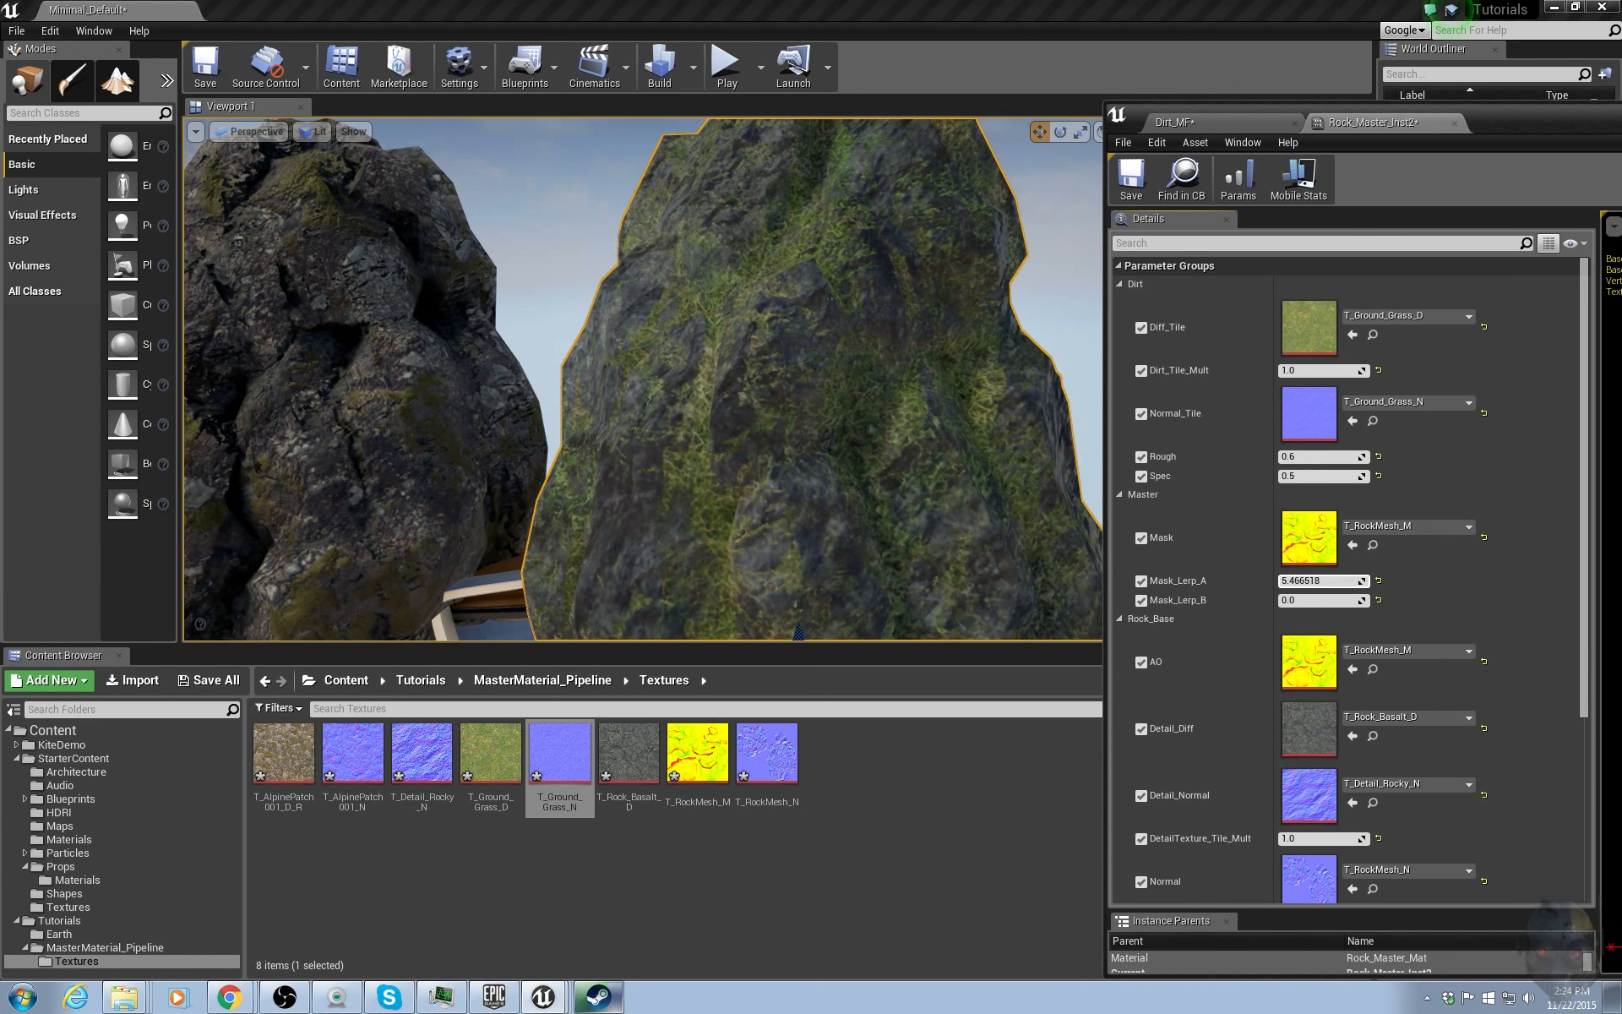
drag(817, 520, 819, 475)
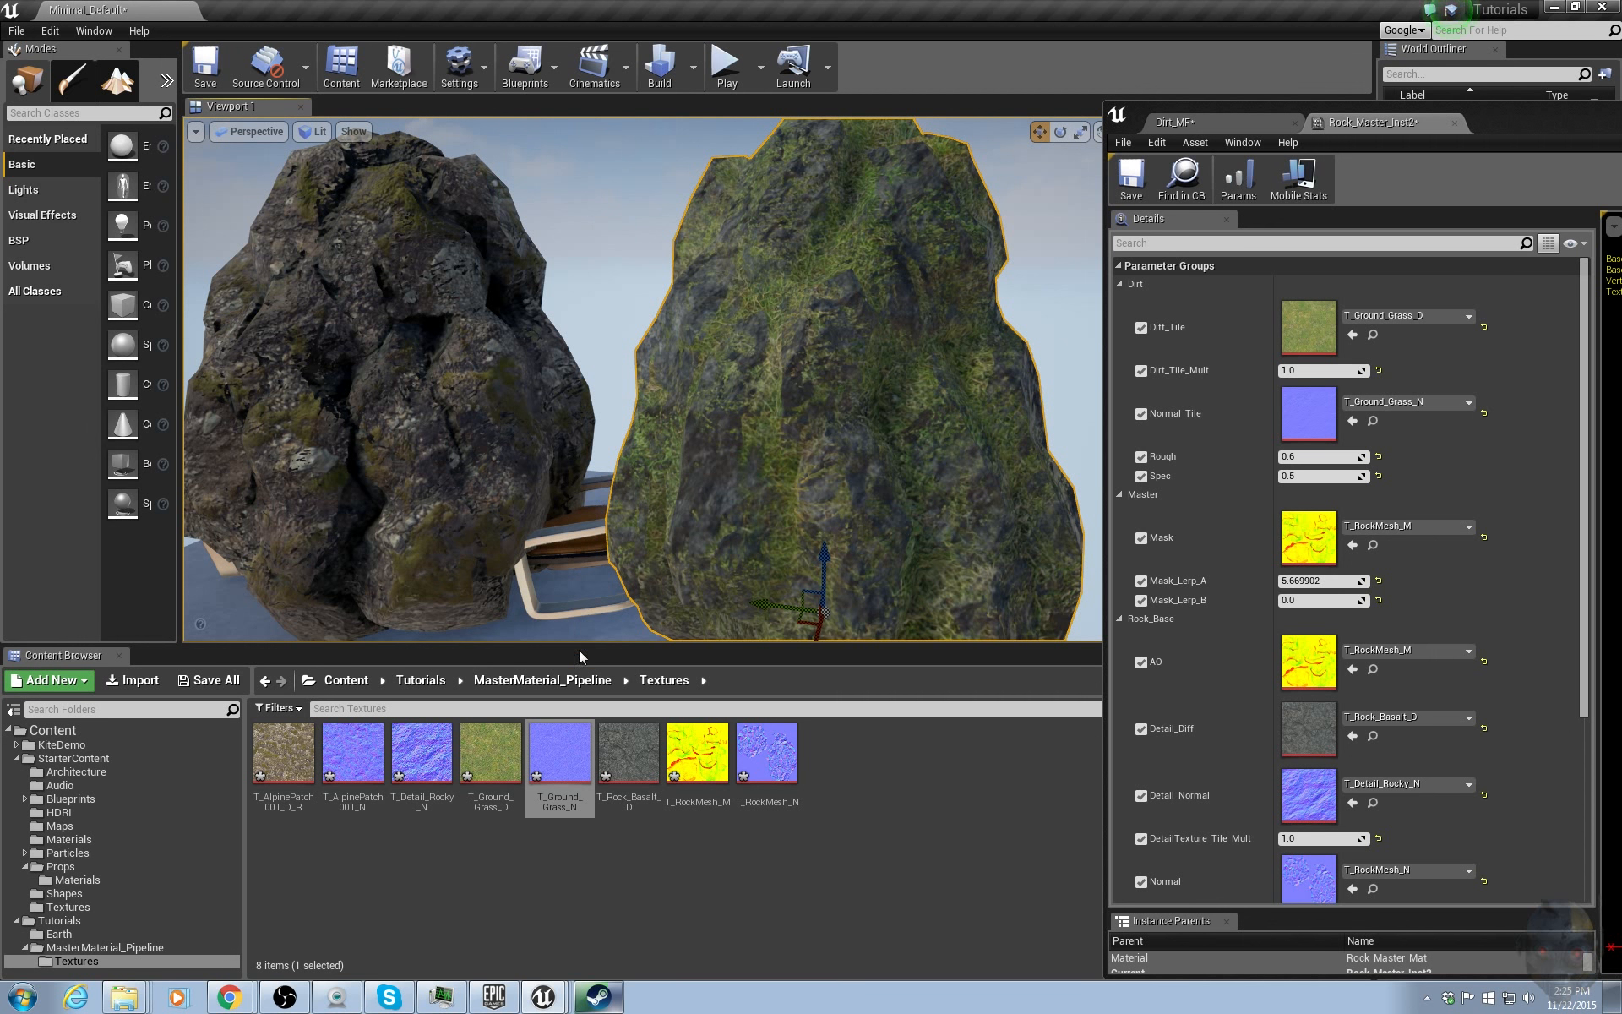
Open Rock_Master_Mat in the material editor and frame its node graph.
click(561, 686)
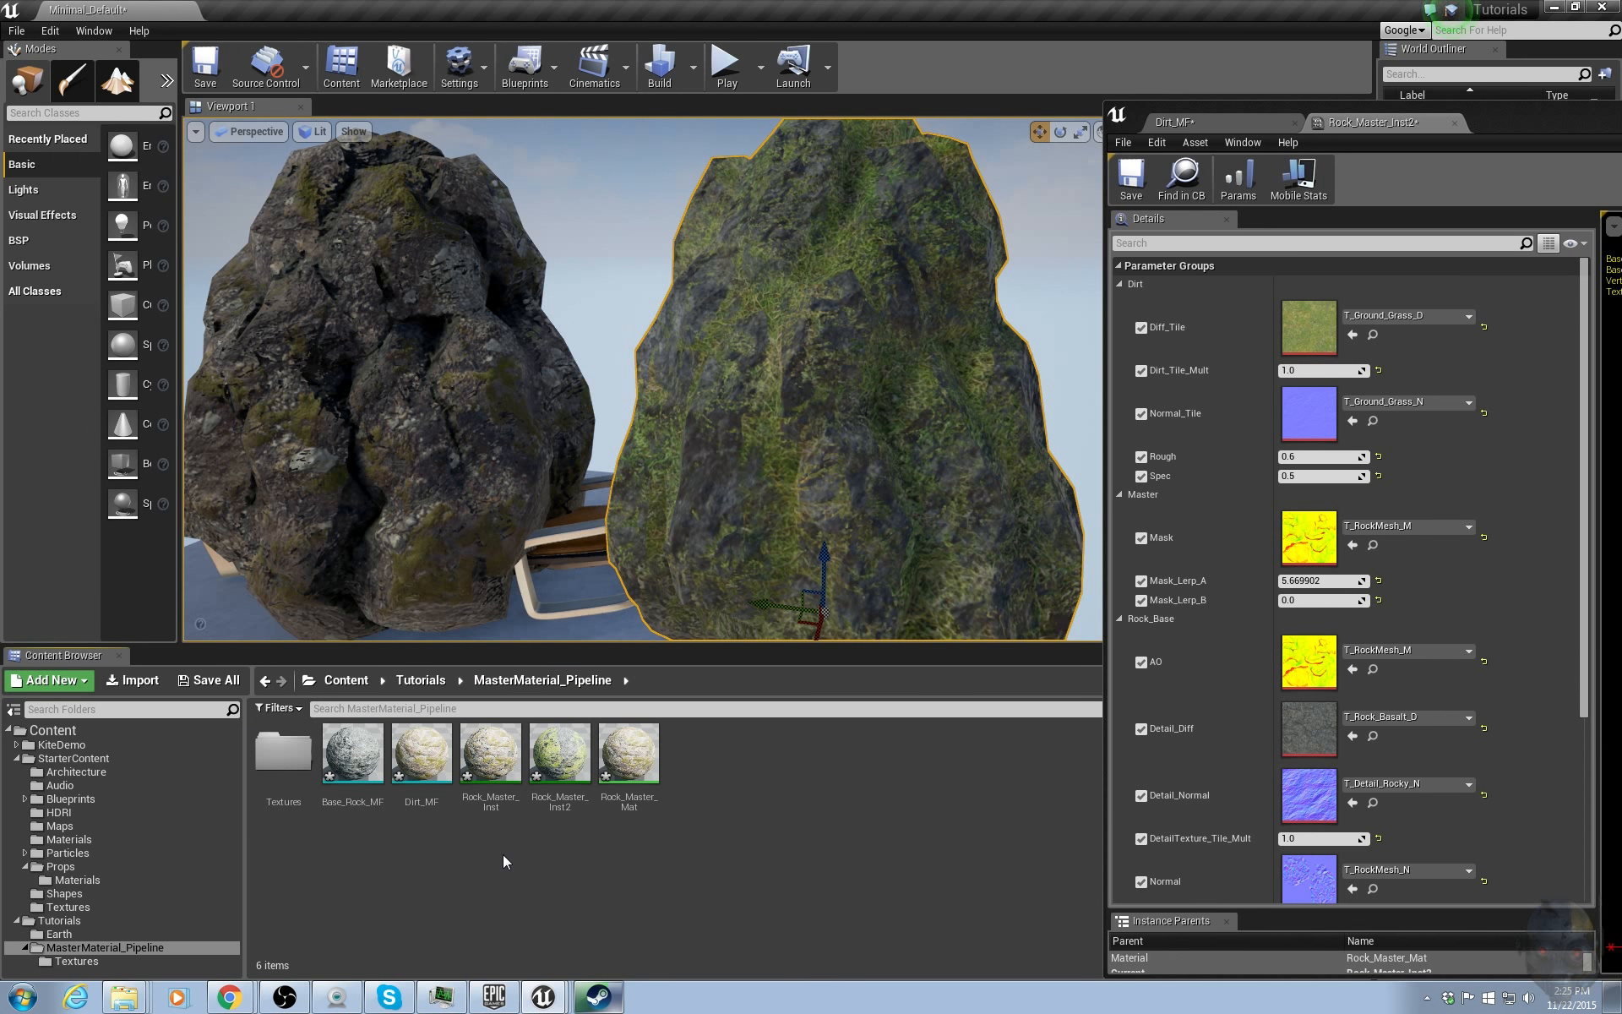
click(628, 751)
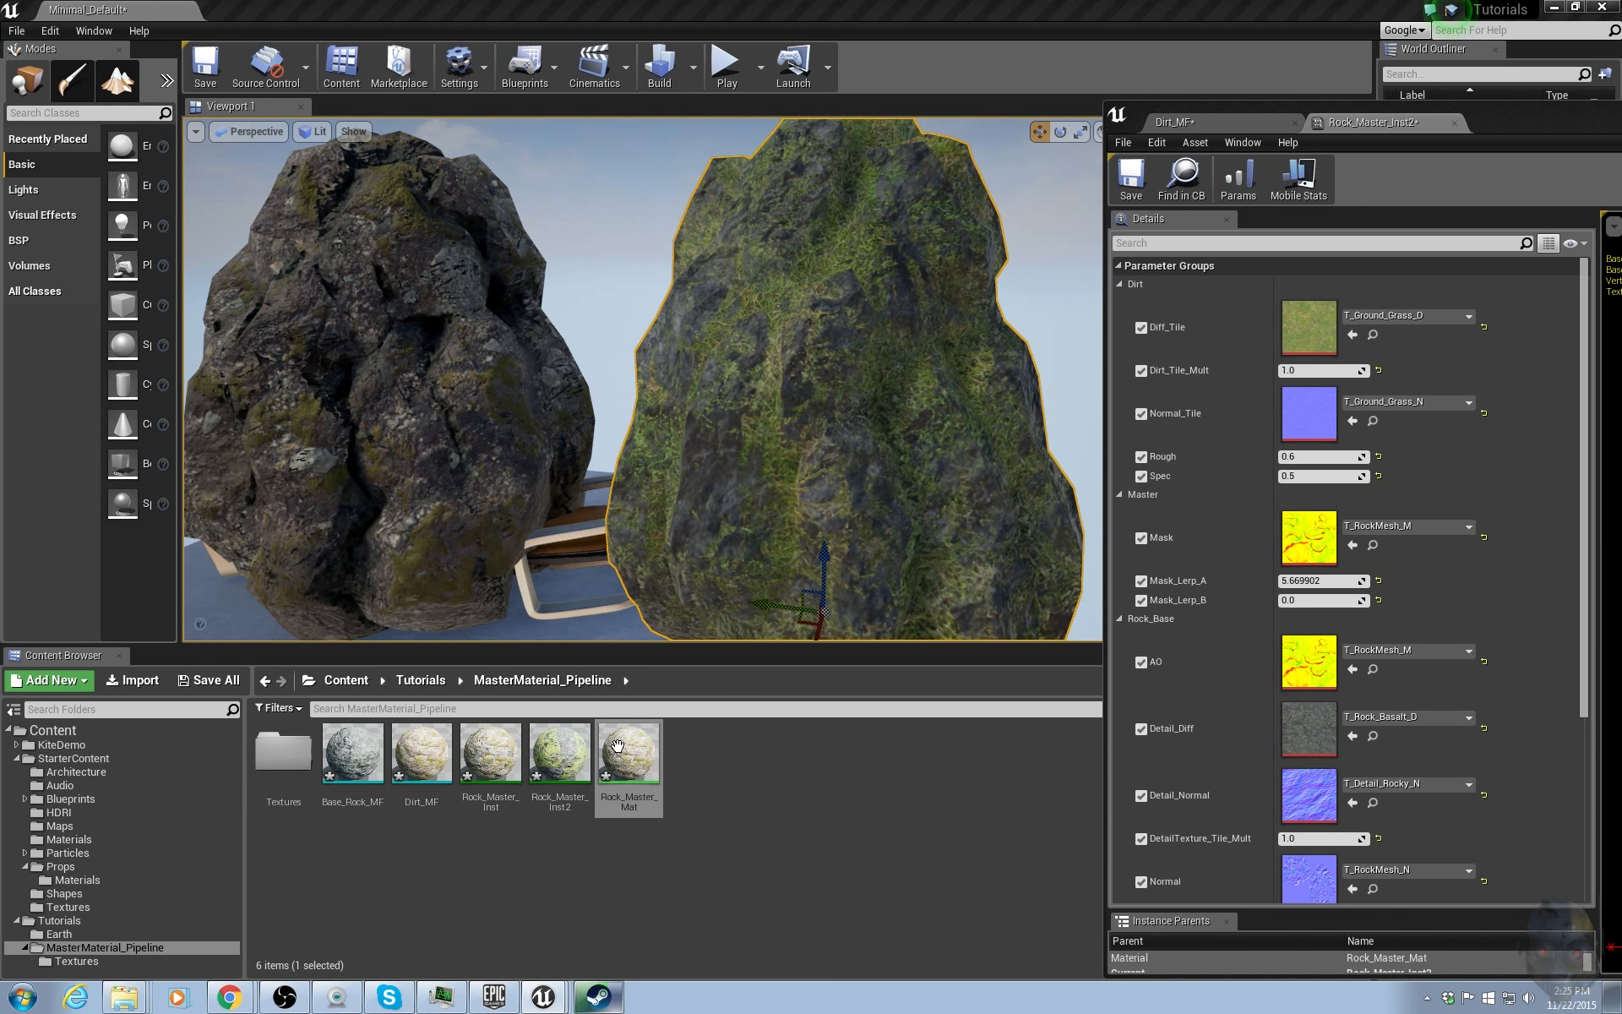
drag(1513, 131, 1516, 220)
key(alt+Tab)
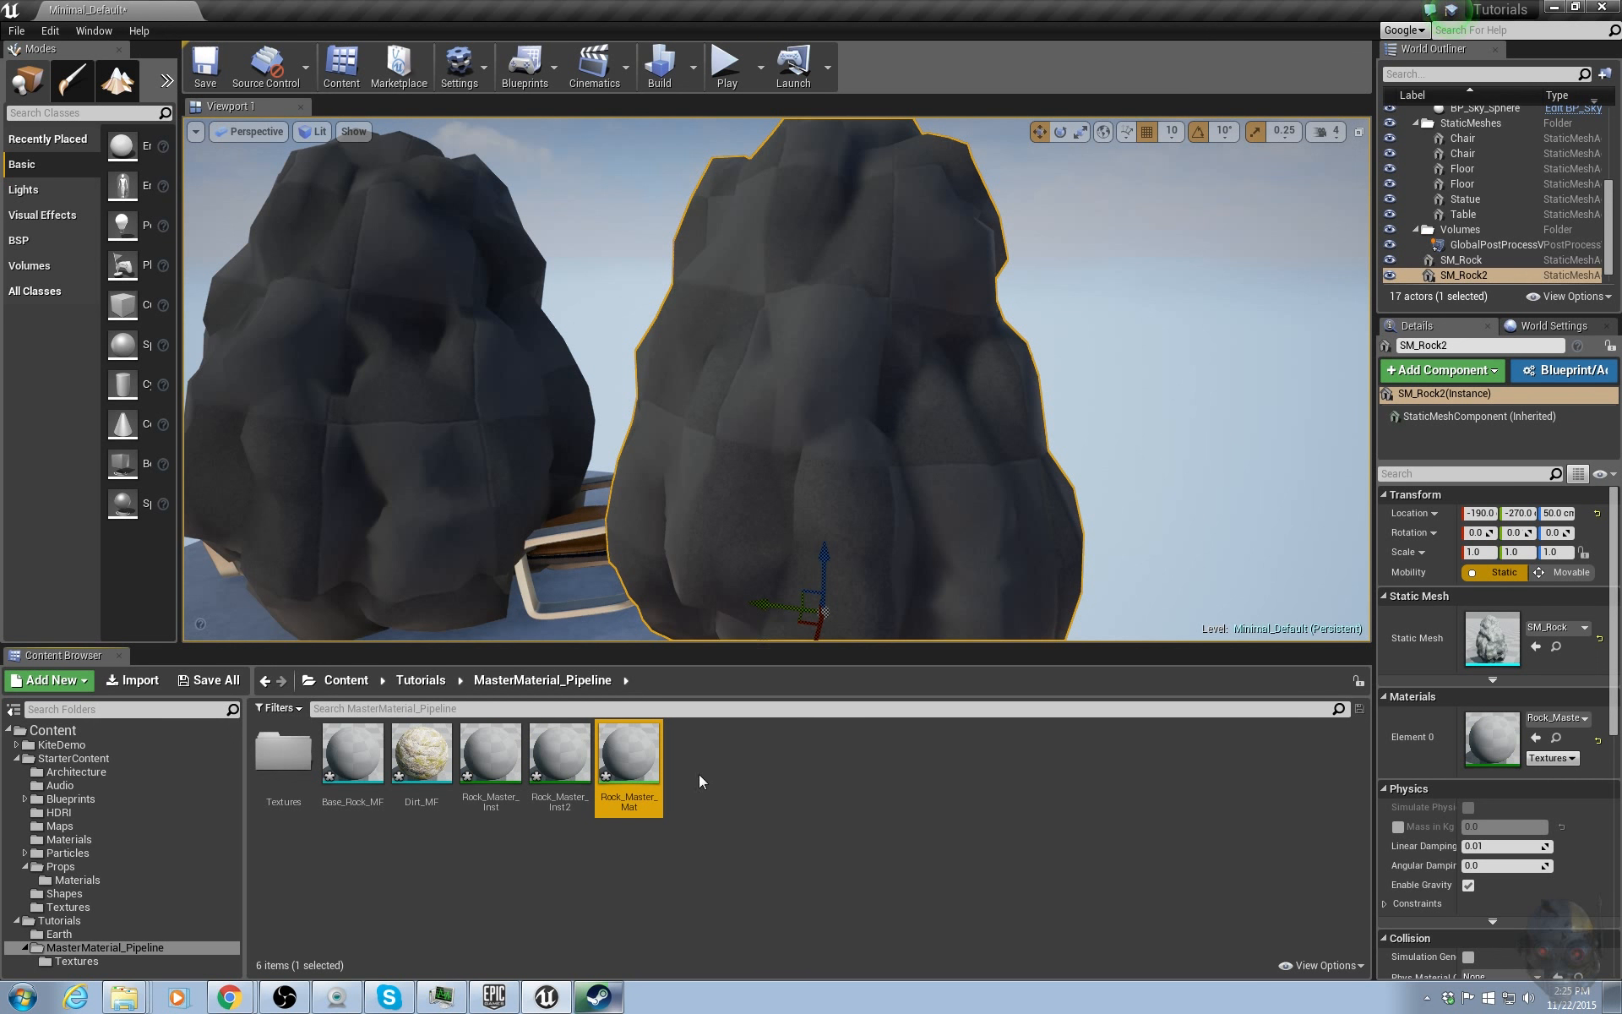
double_click(650, 766)
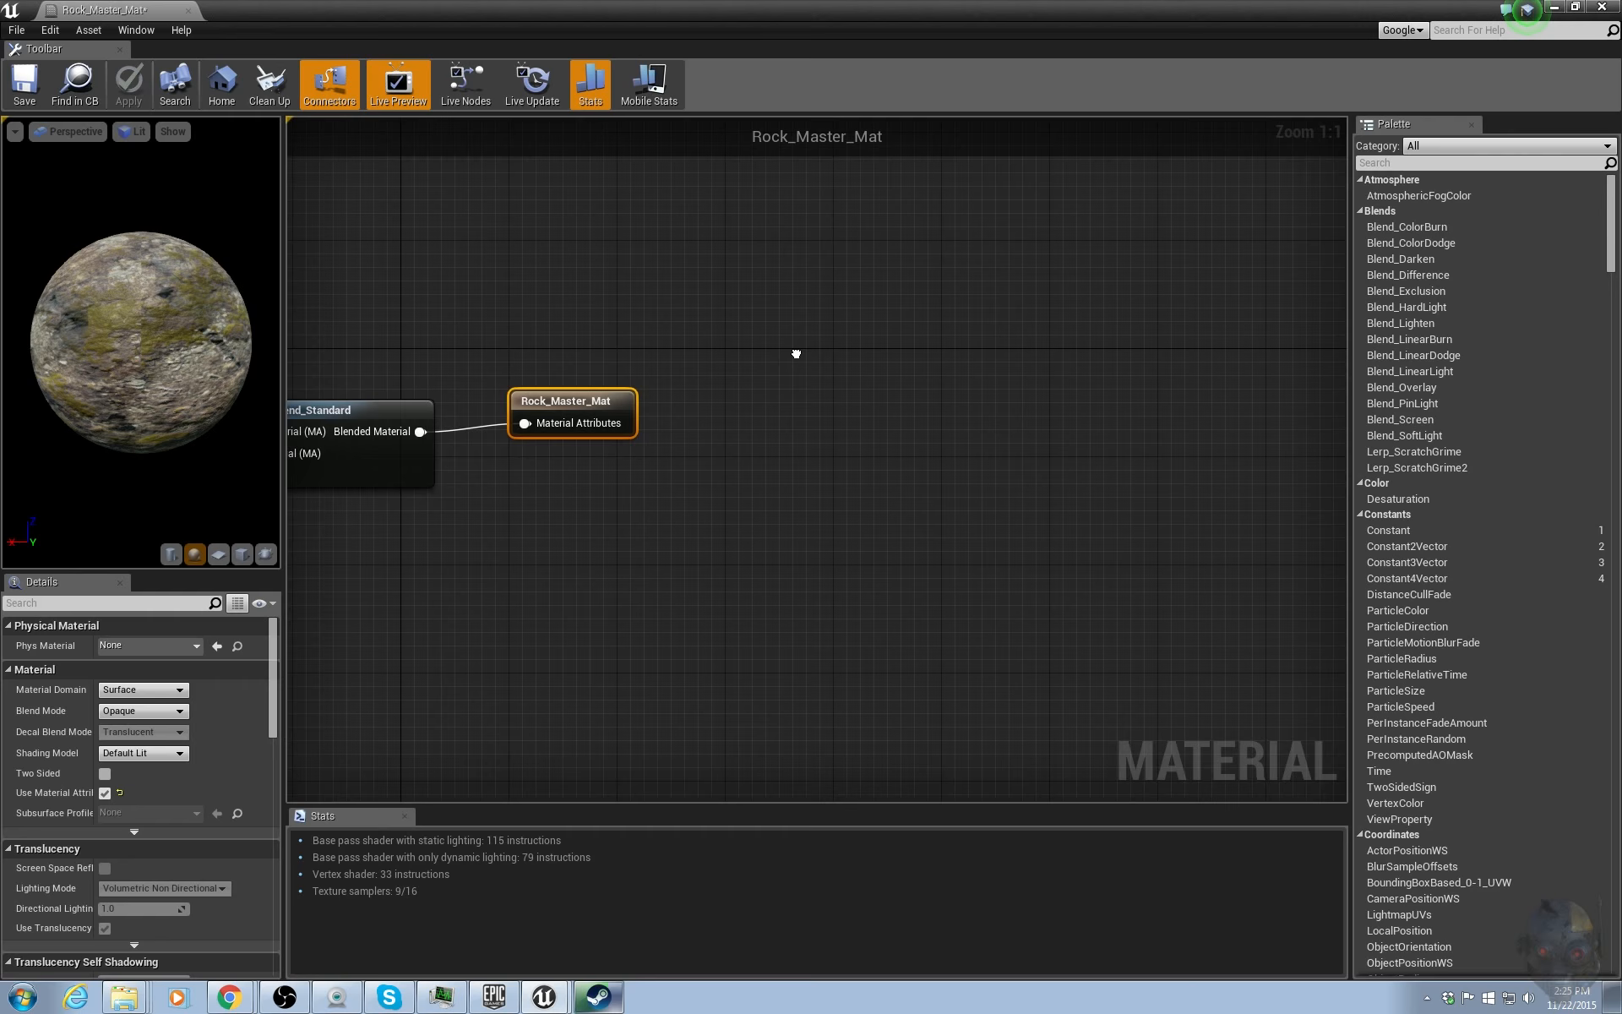
right_drag(796, 354, 1005, 365)
scroll(853, 356, down, 3)
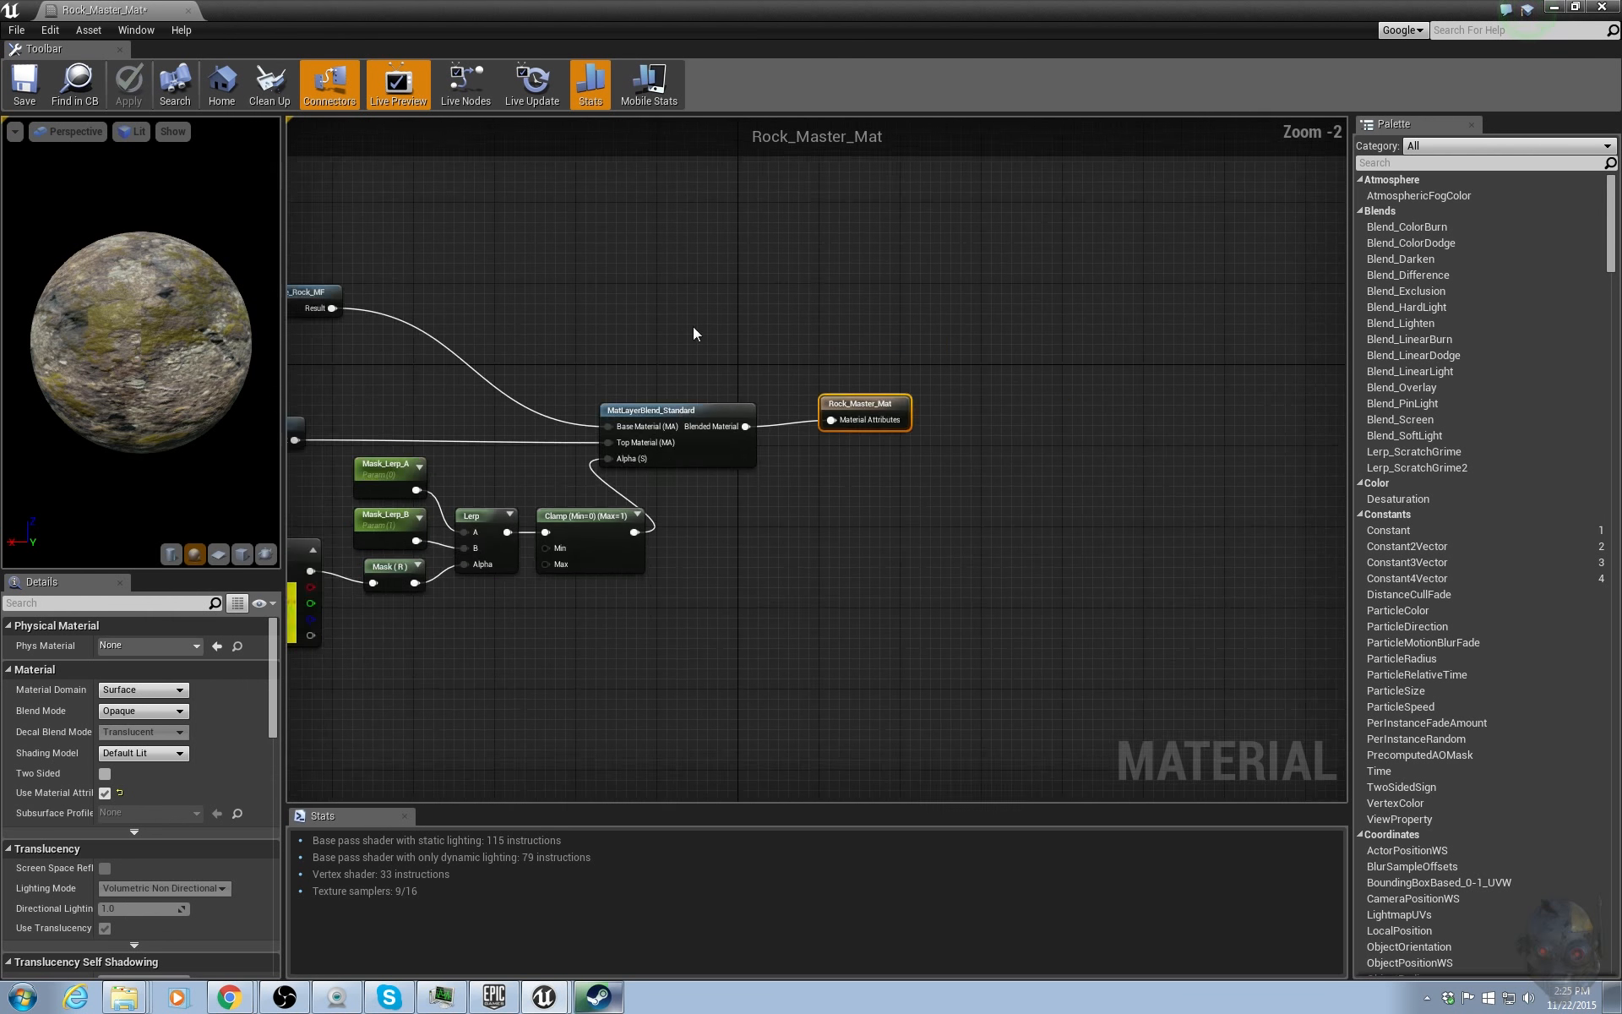
mouse_move(568, 345)
right_down()
mouse_move(779, 346)
mouse_move(721, 344)
right_up()
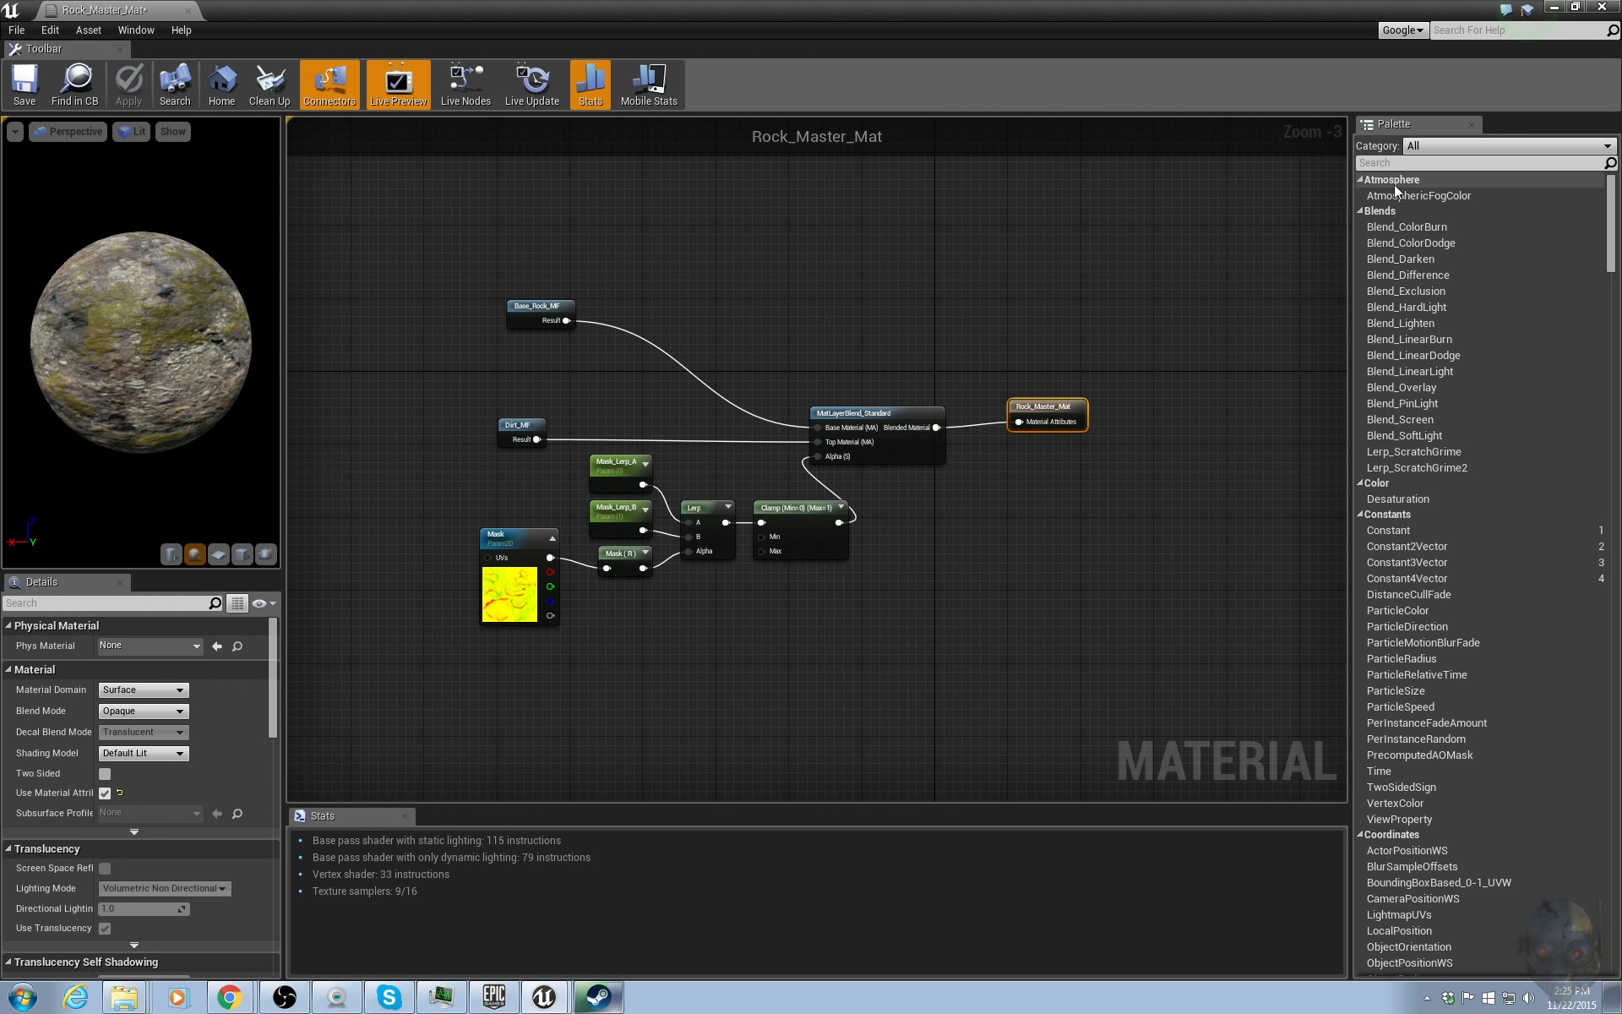
Add a VertexNormalWS node to the material graph above the existing nodes.
click(1395, 163)
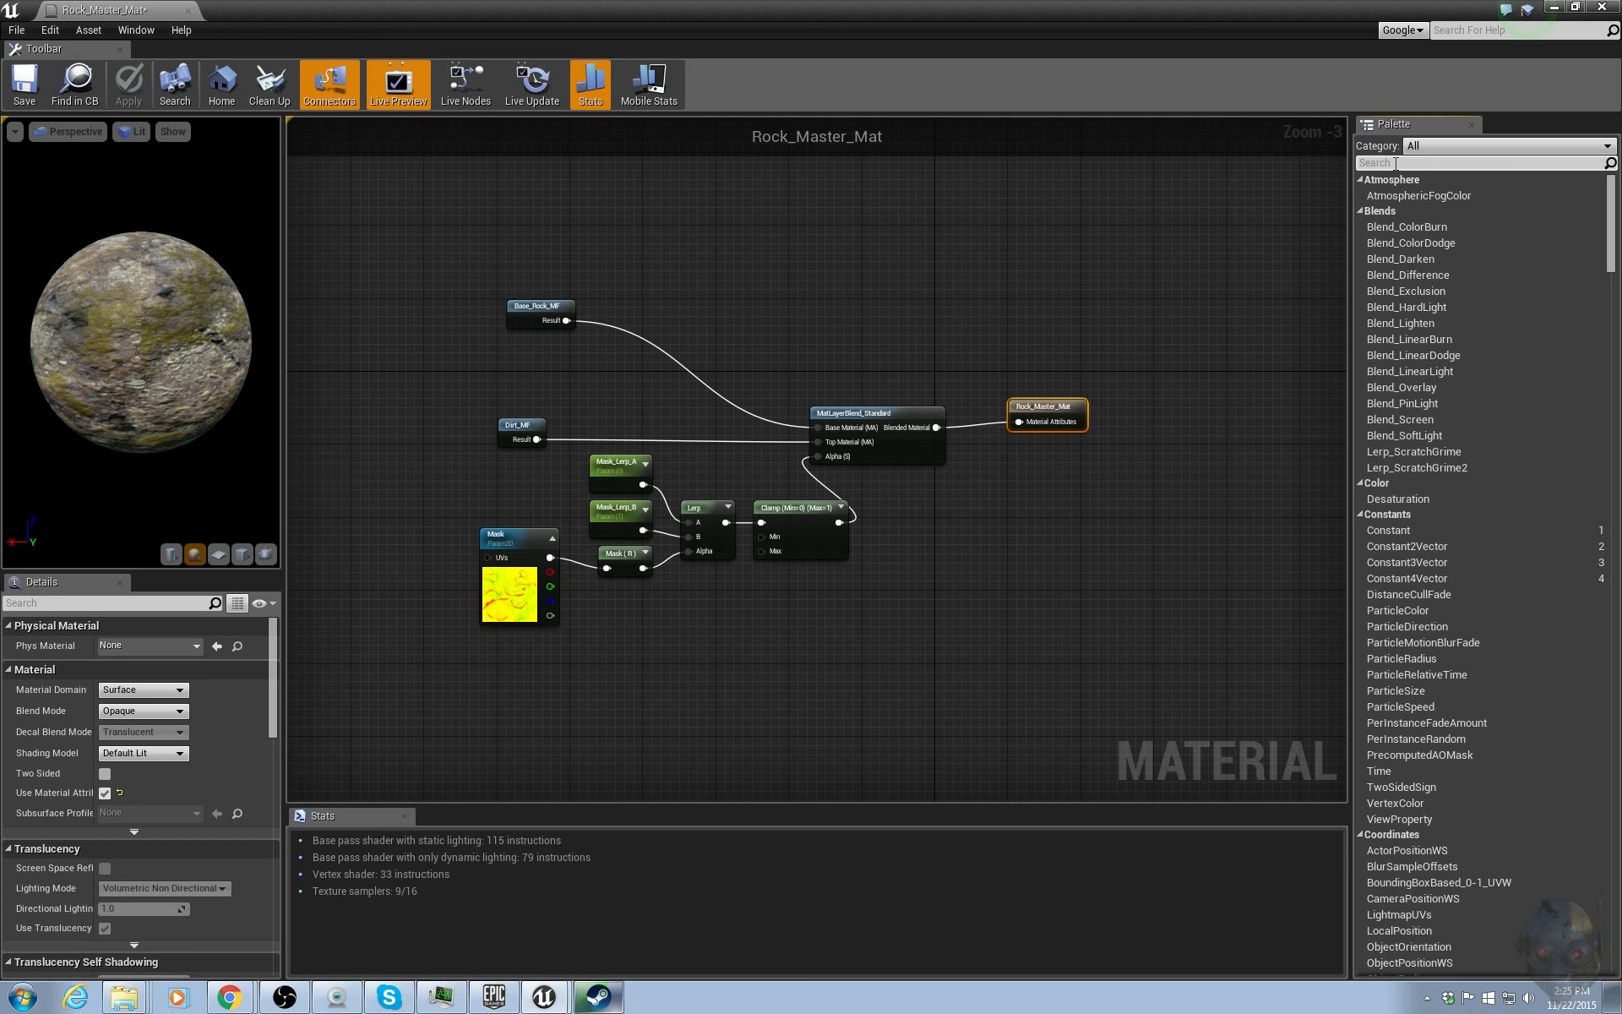
text(vertex)
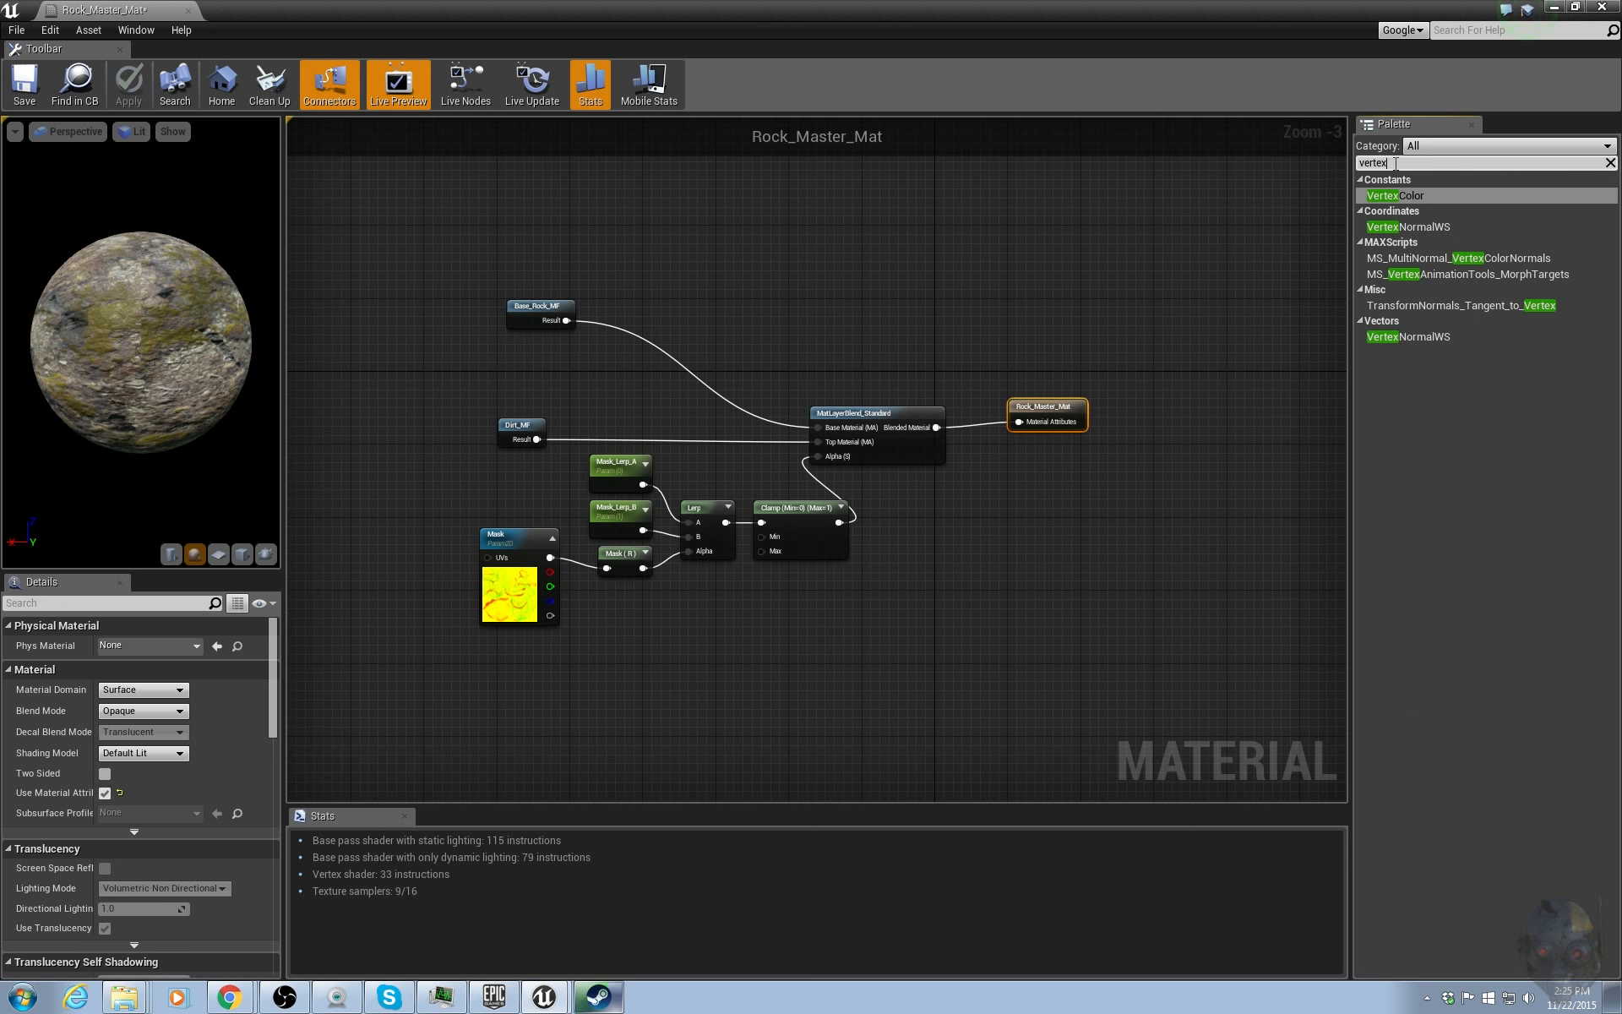
click(1410, 226)
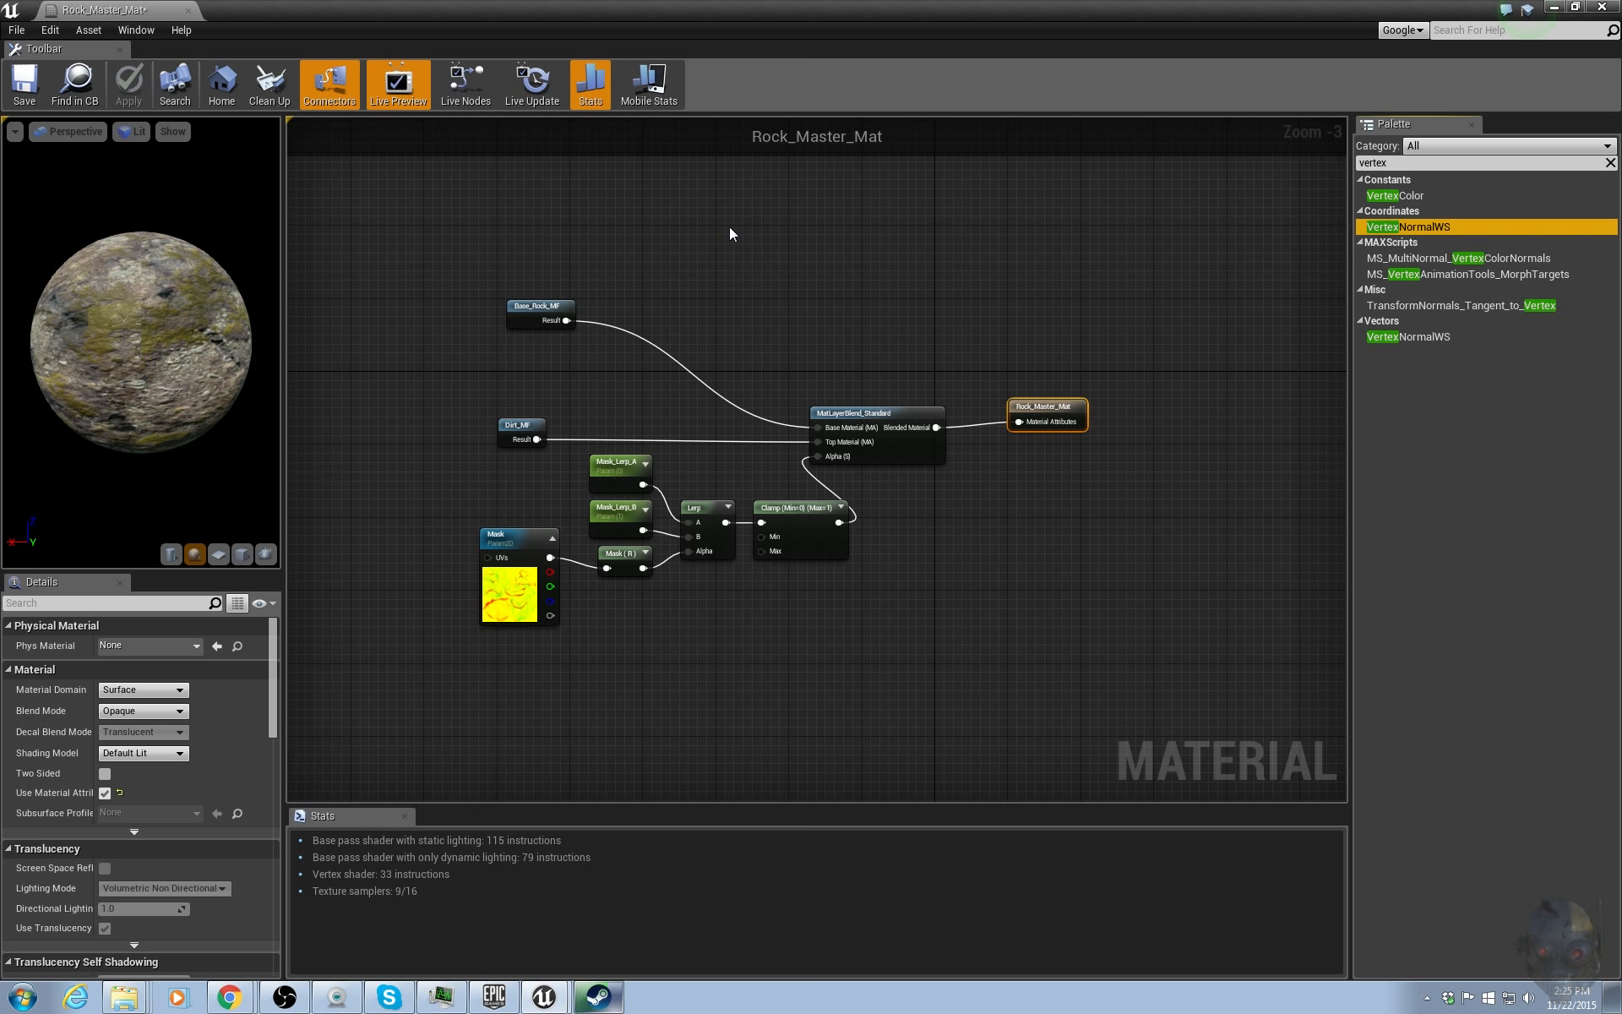
click(585, 199)
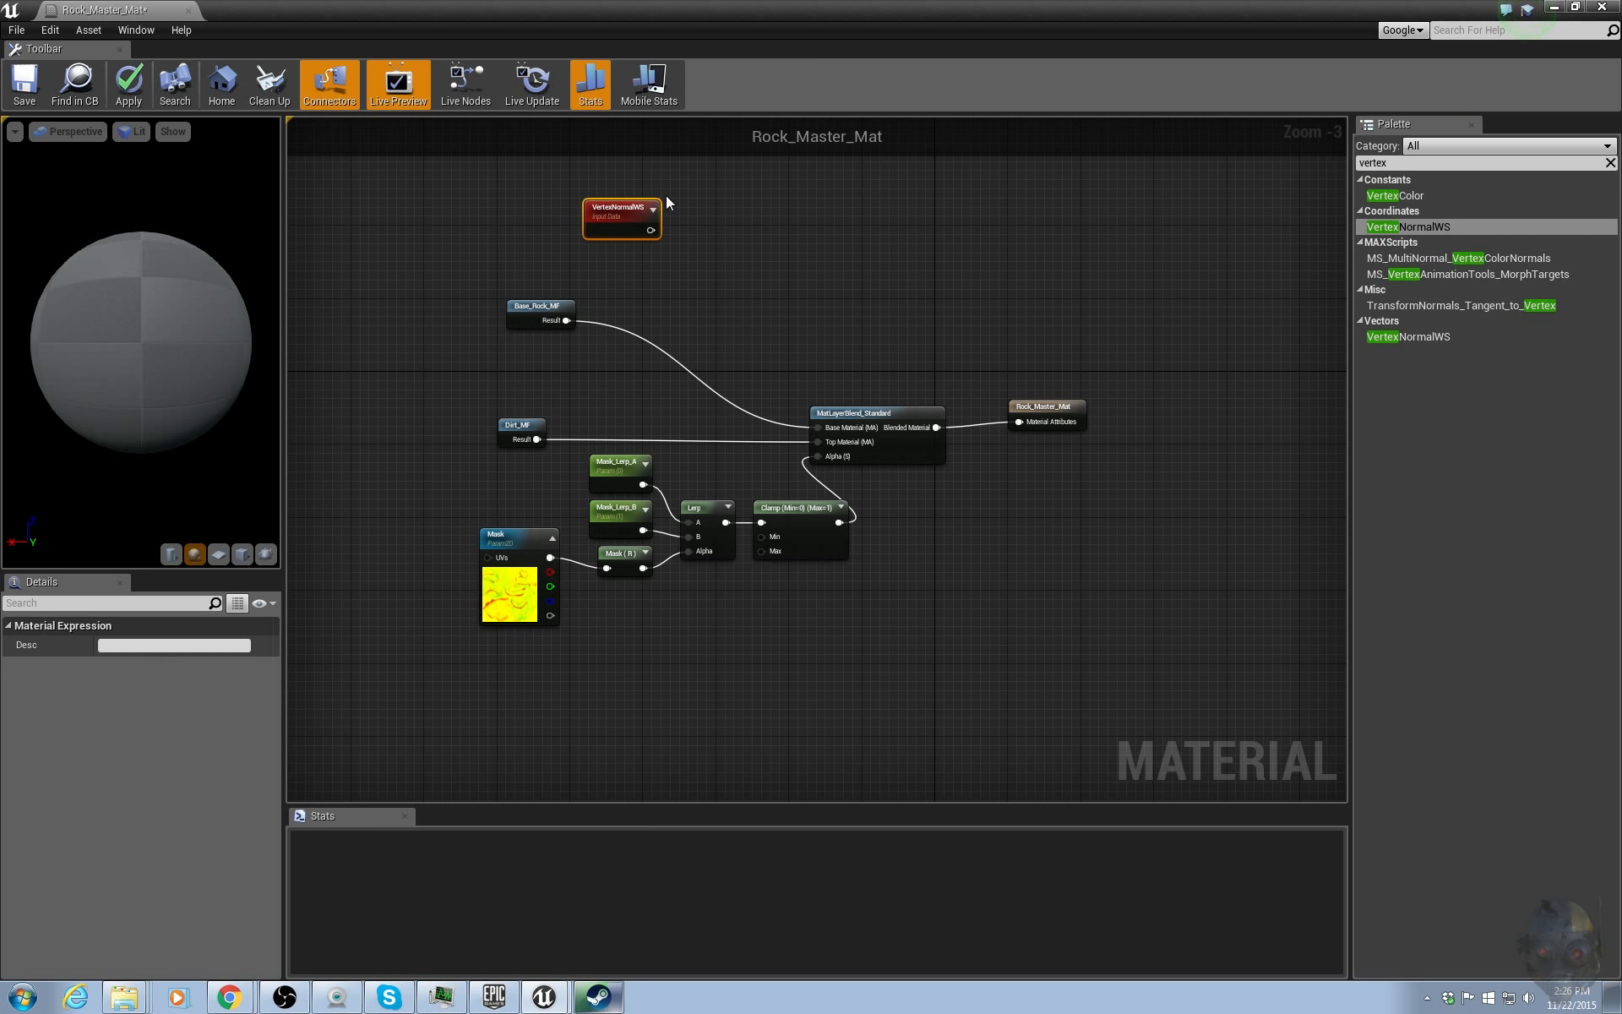
Move the mask node group left and place the VertexNormalWS node just above the Clamp node.
right_drag(753, 379, 883, 349)
drag(543, 446, 916, 618)
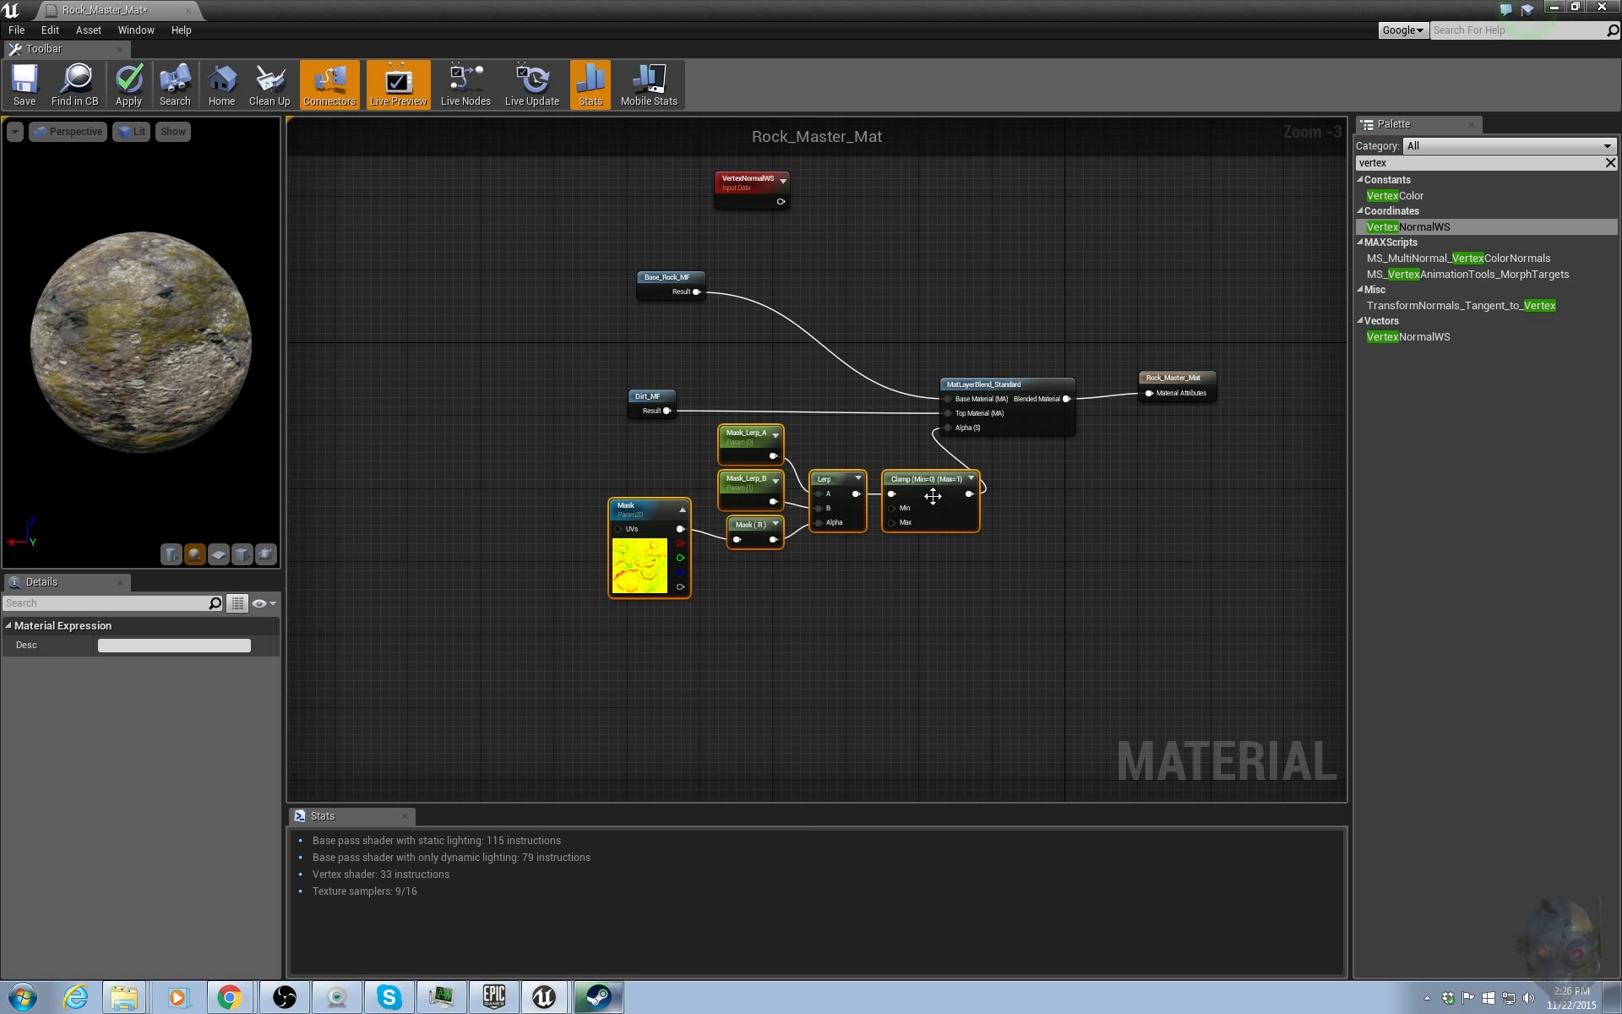
drag(930, 494, 666, 538)
click(794, 544)
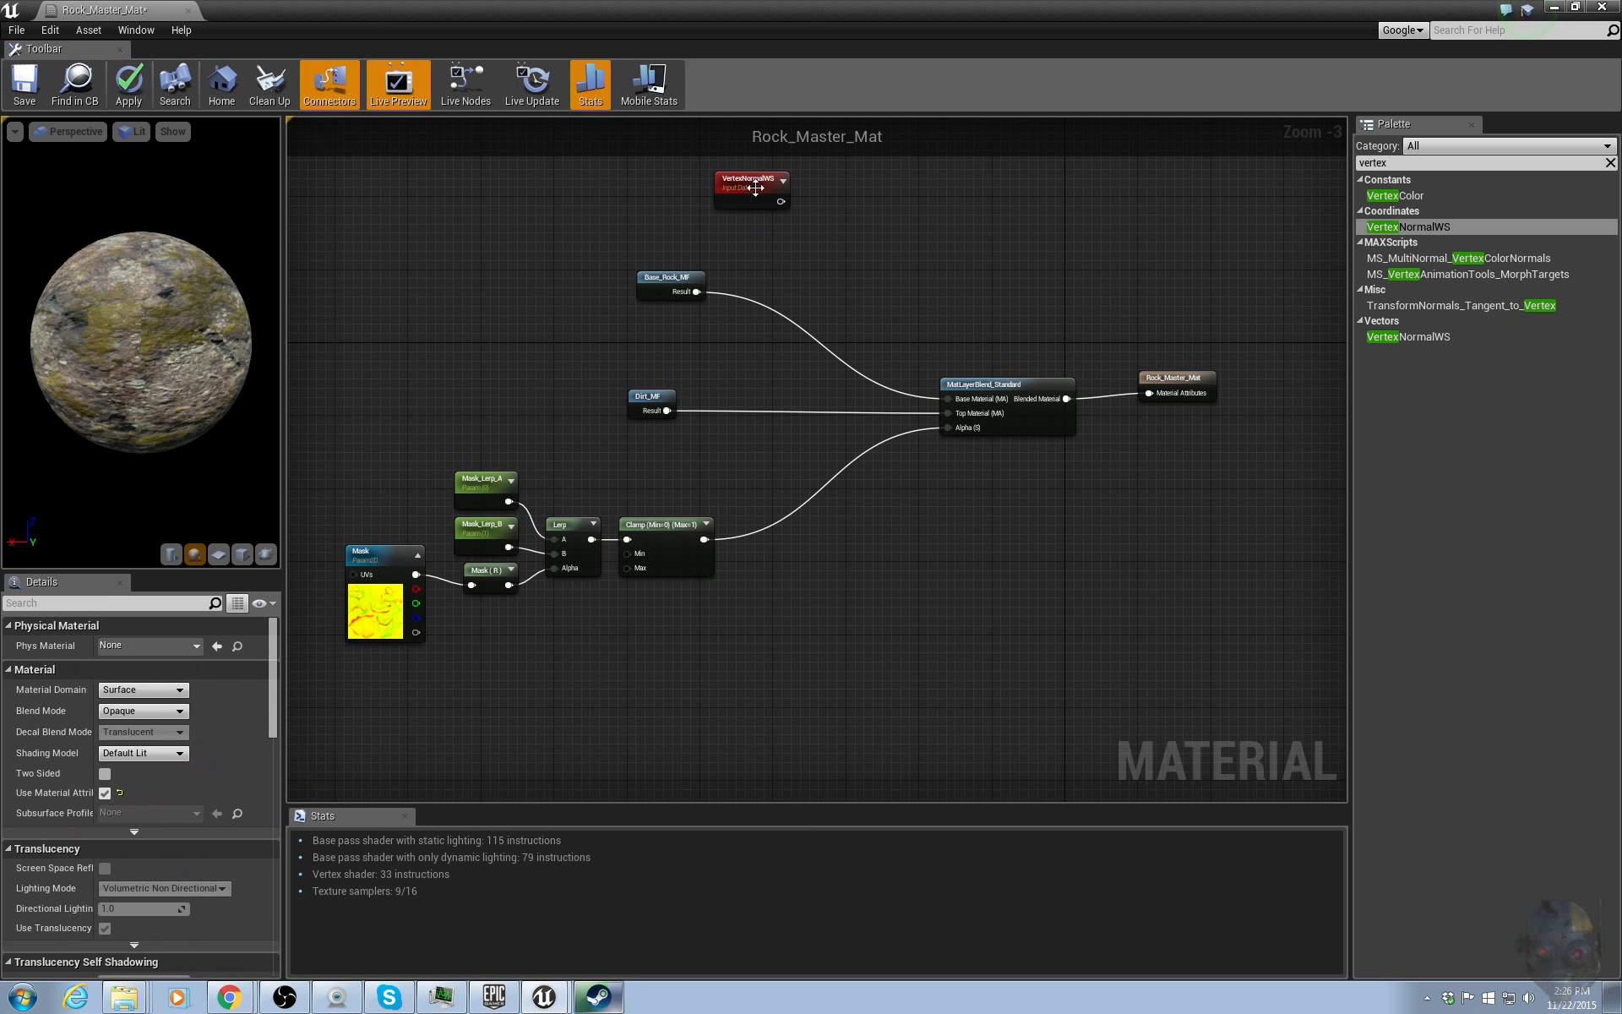
drag(755, 195, 713, 303)
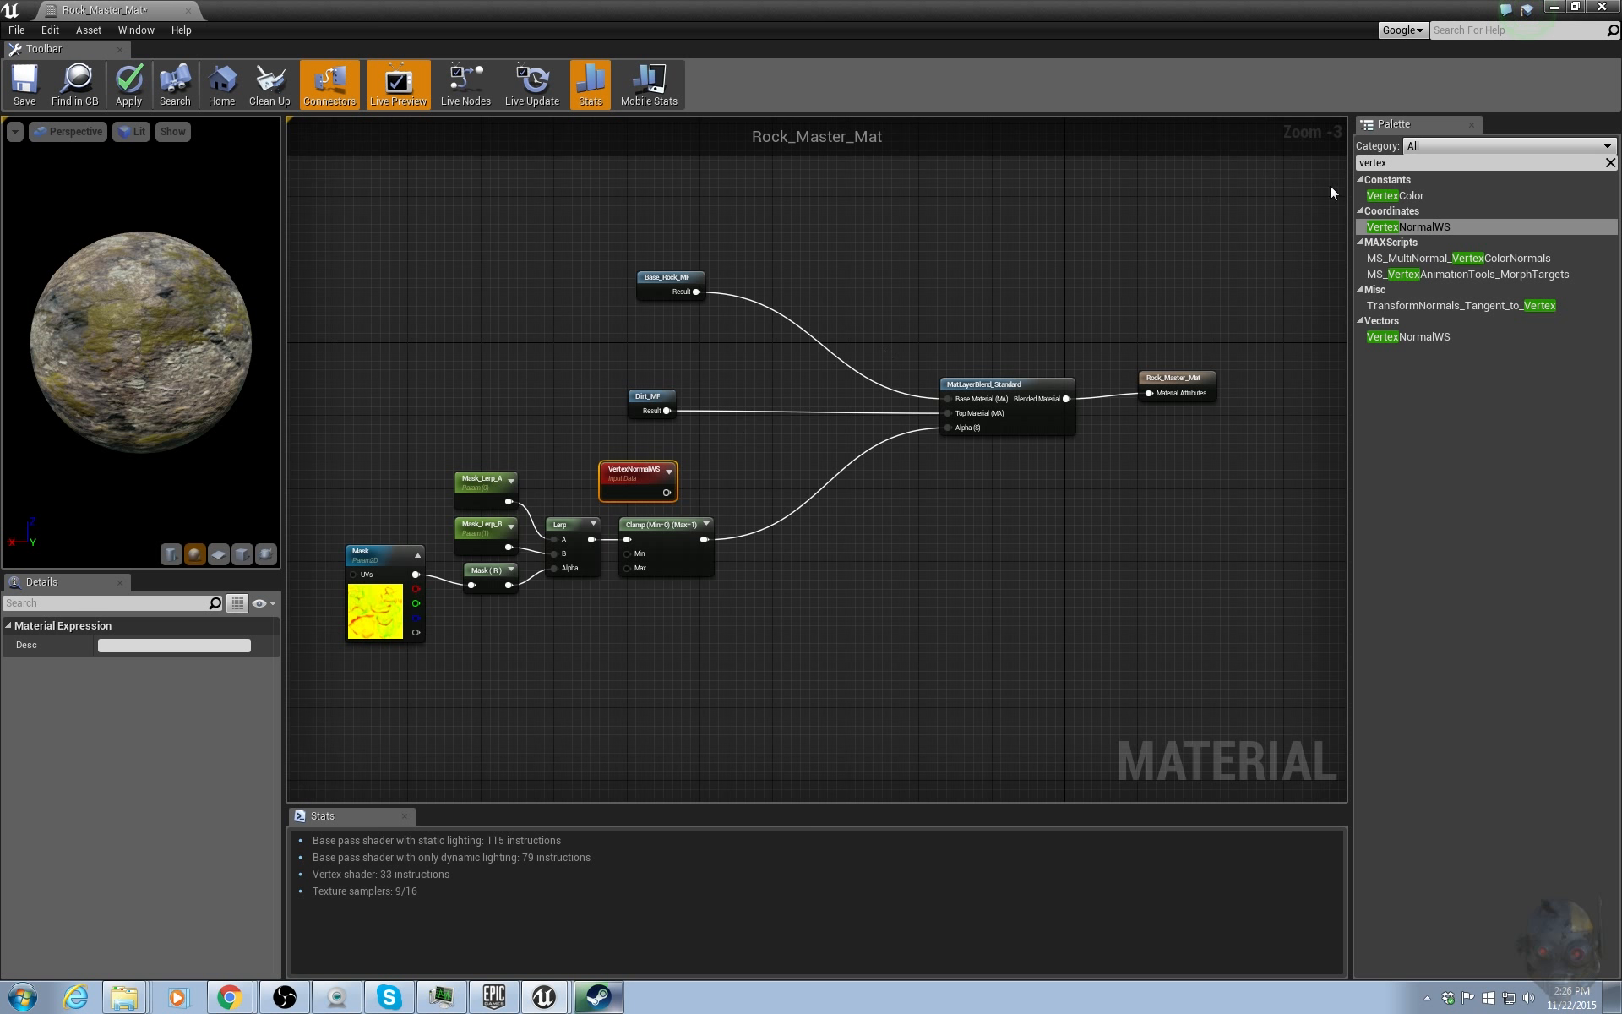
Add a StaticSwitchParameter node to the graph to the right of the Clamp node.
click(1381, 163)
text(switch)
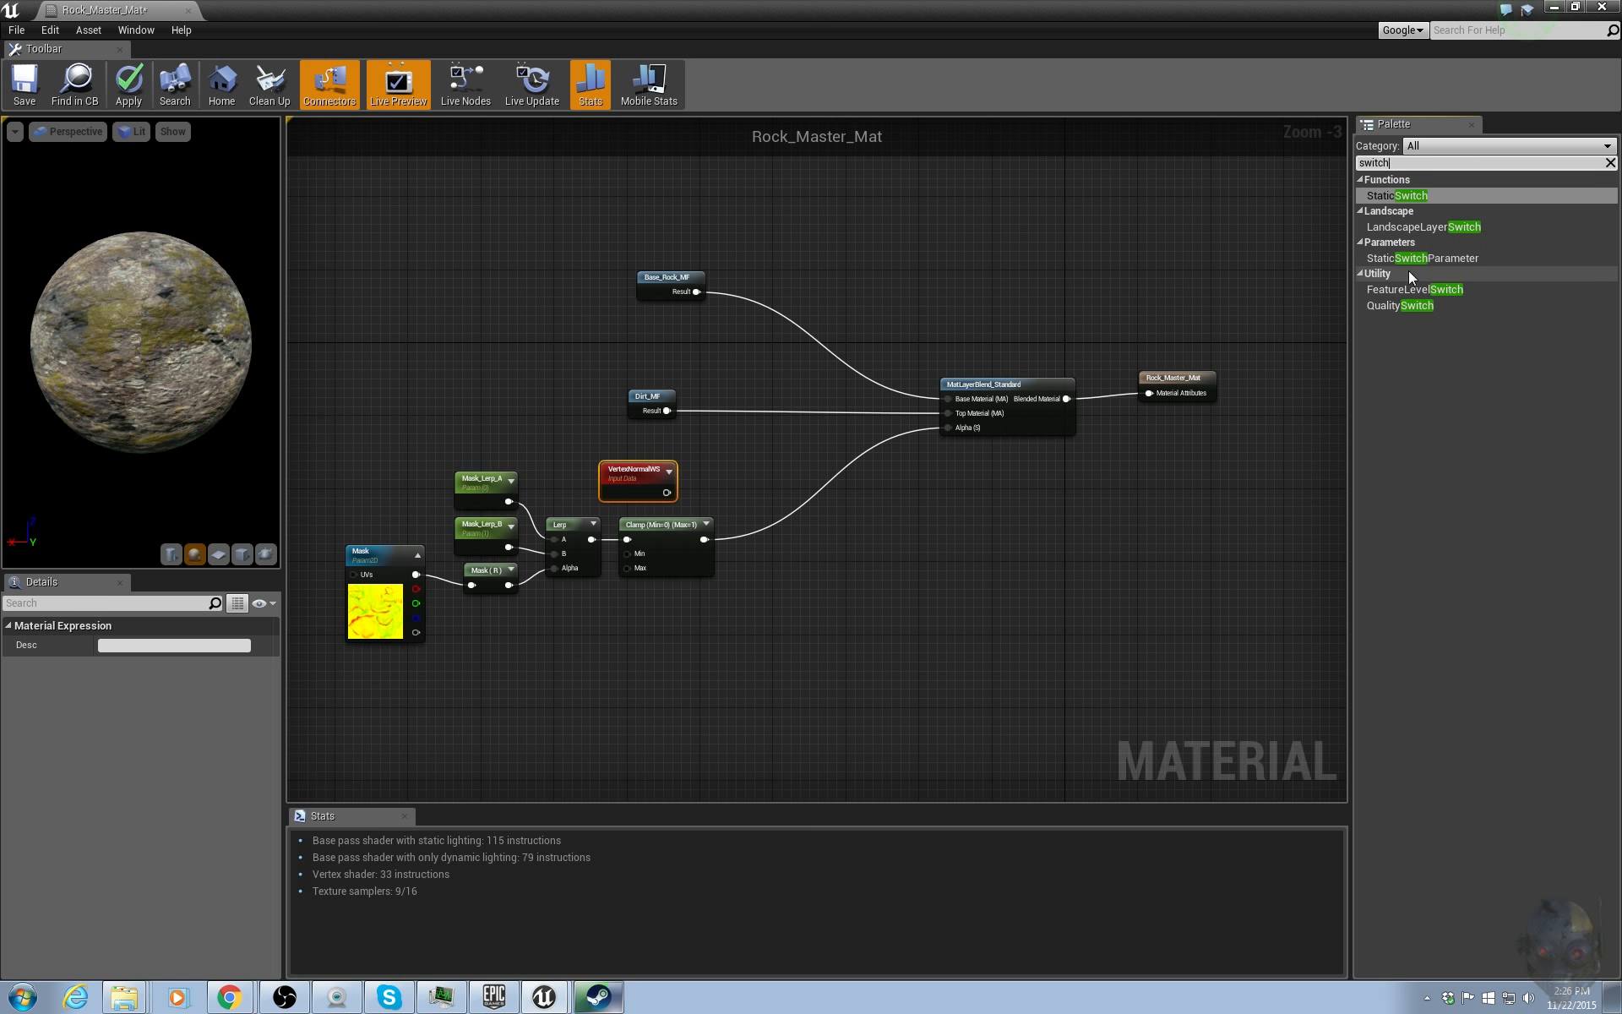
drag(1431, 258, 910, 504)
scroll(909, 504, up, 3)
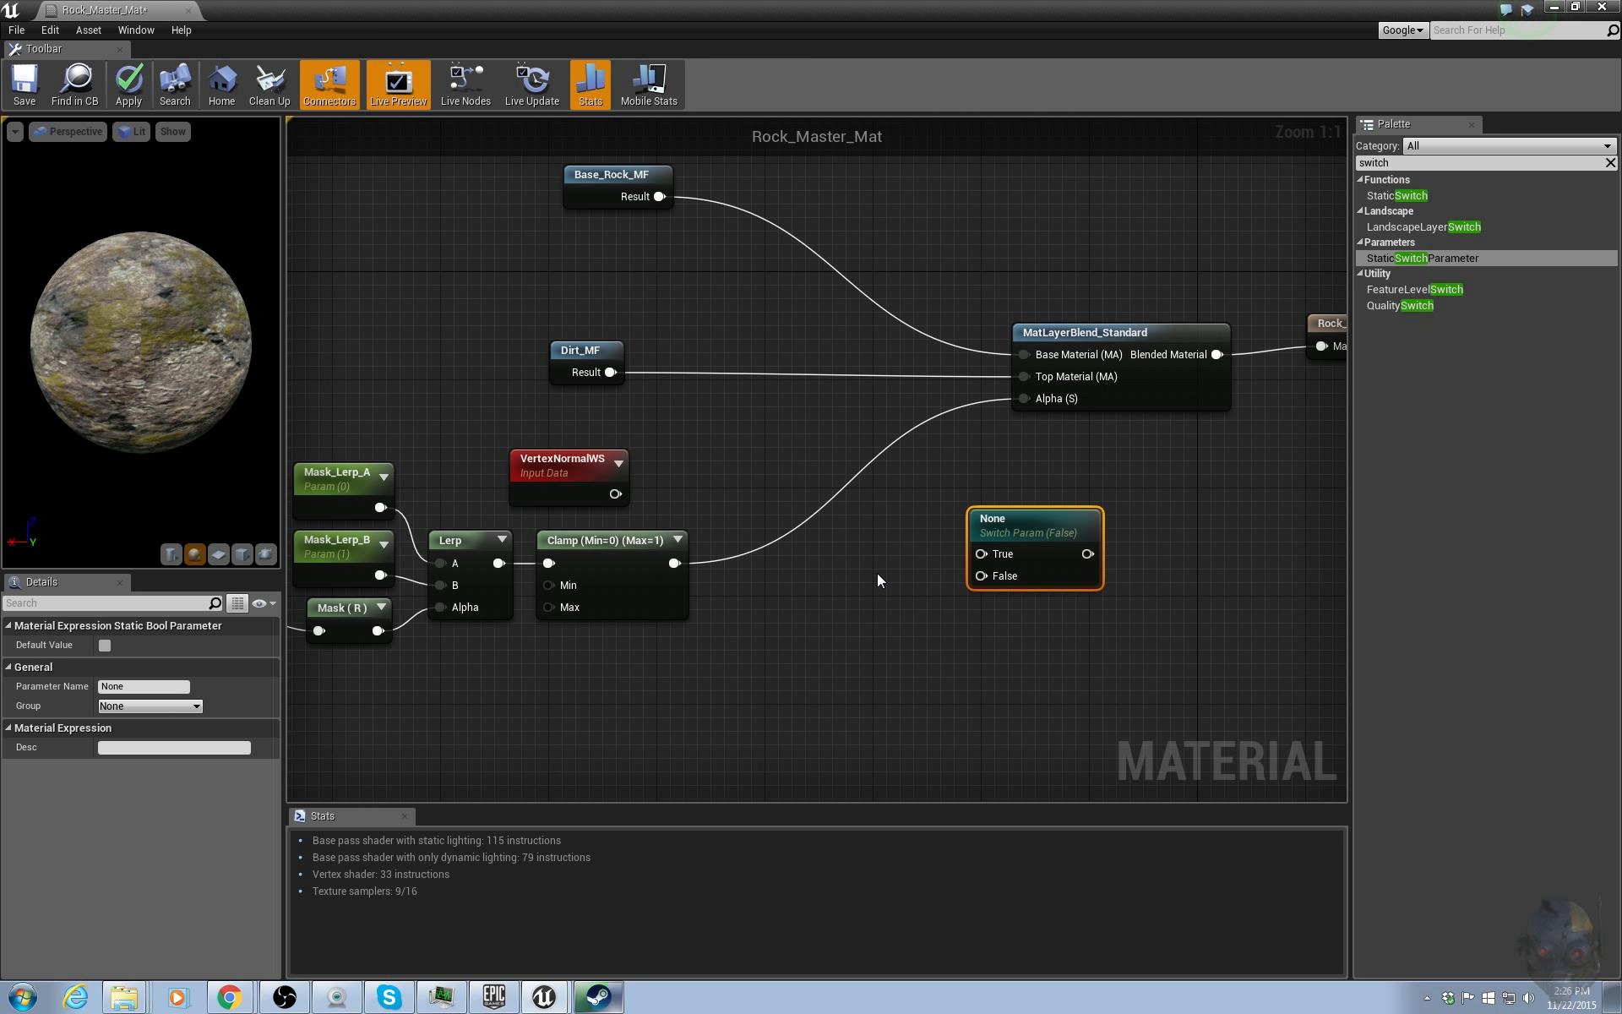
Add a ComponentMask node and connect the VertexNormalWS output into it.
click(1398, 164)
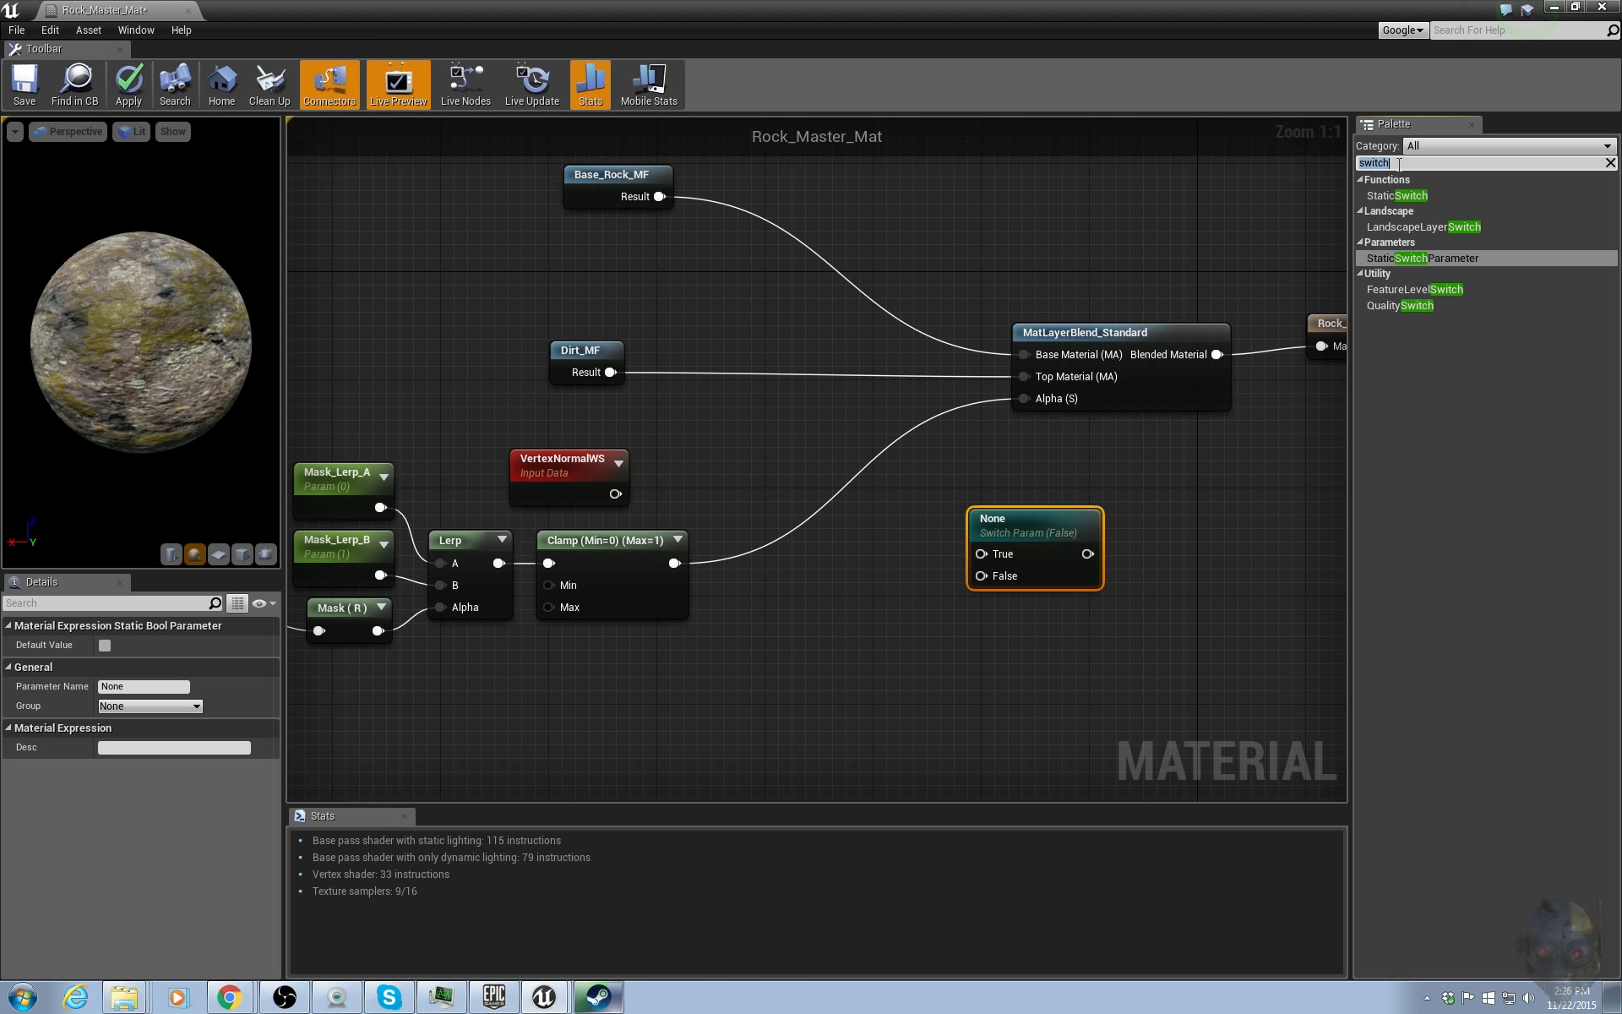
text(mask)
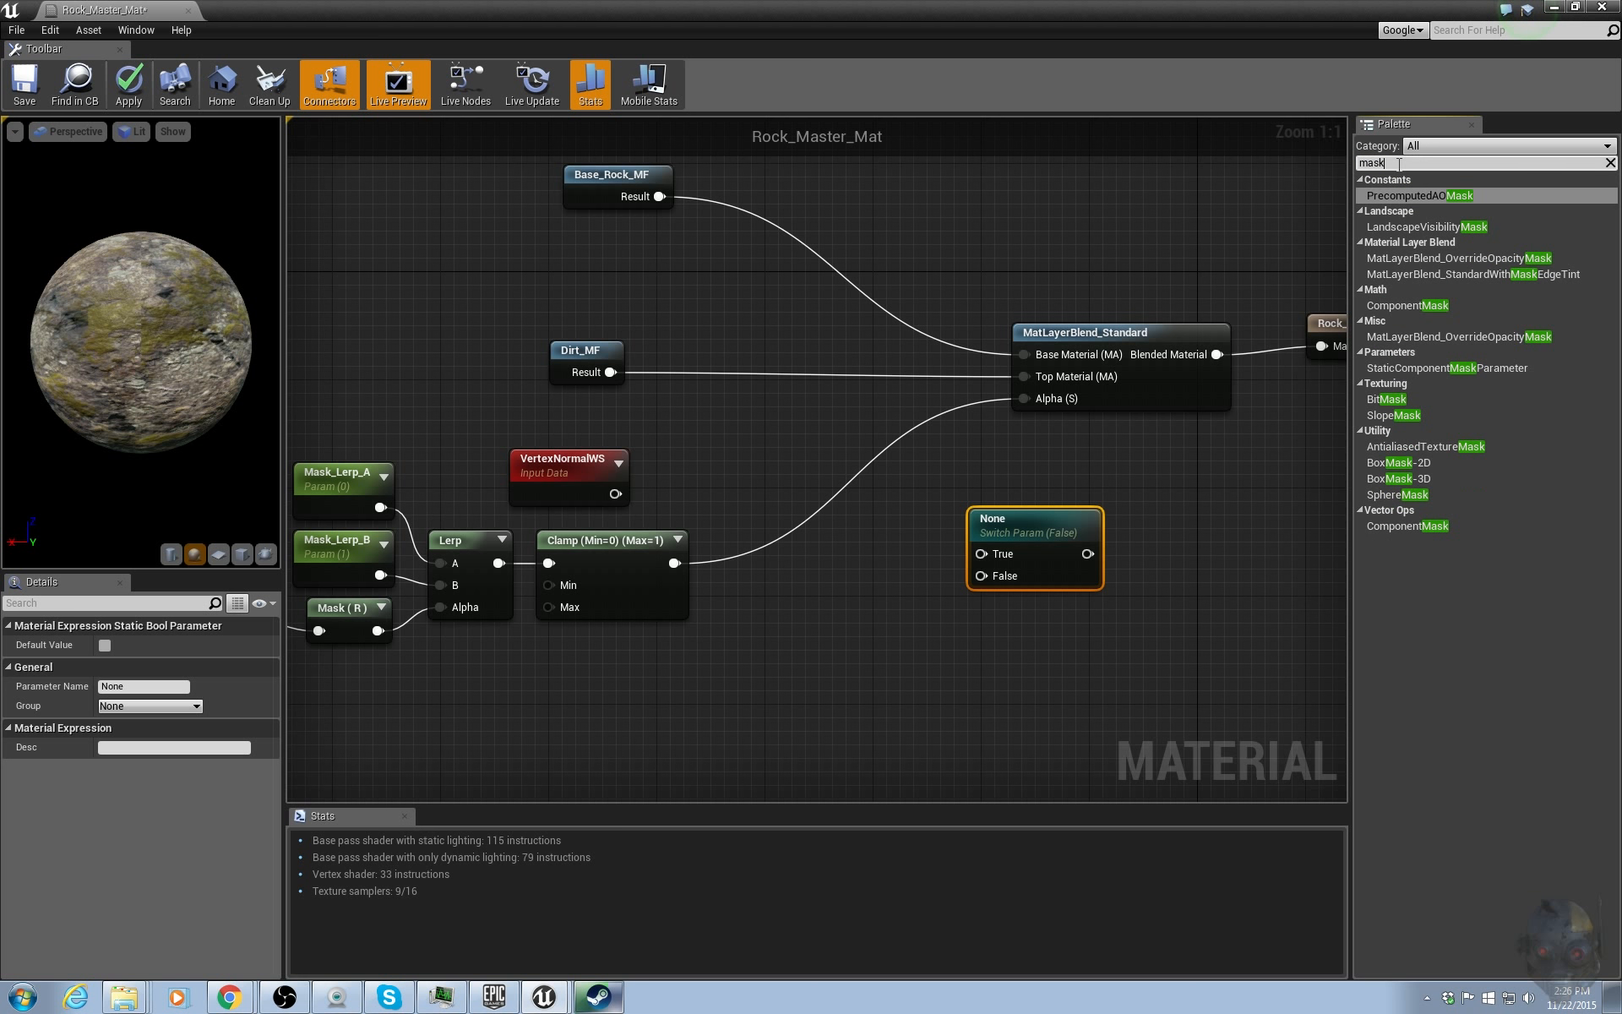
click(1402, 526)
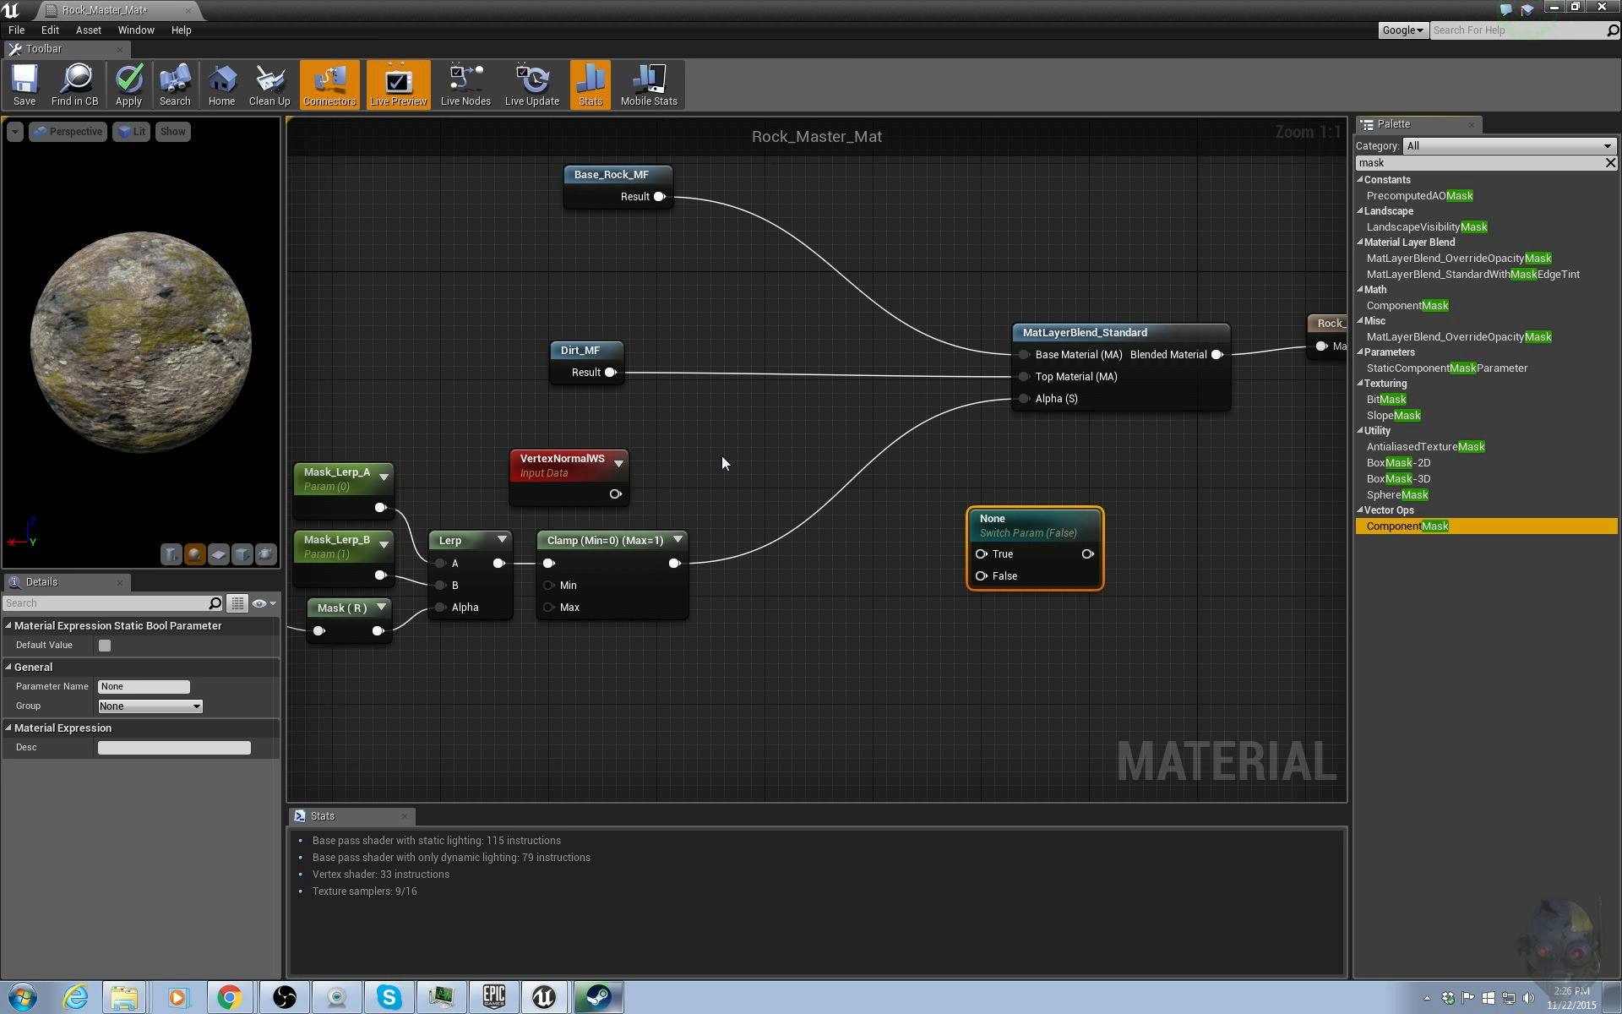
drag(722, 455, 721, 455)
drag(615, 493, 735, 490)
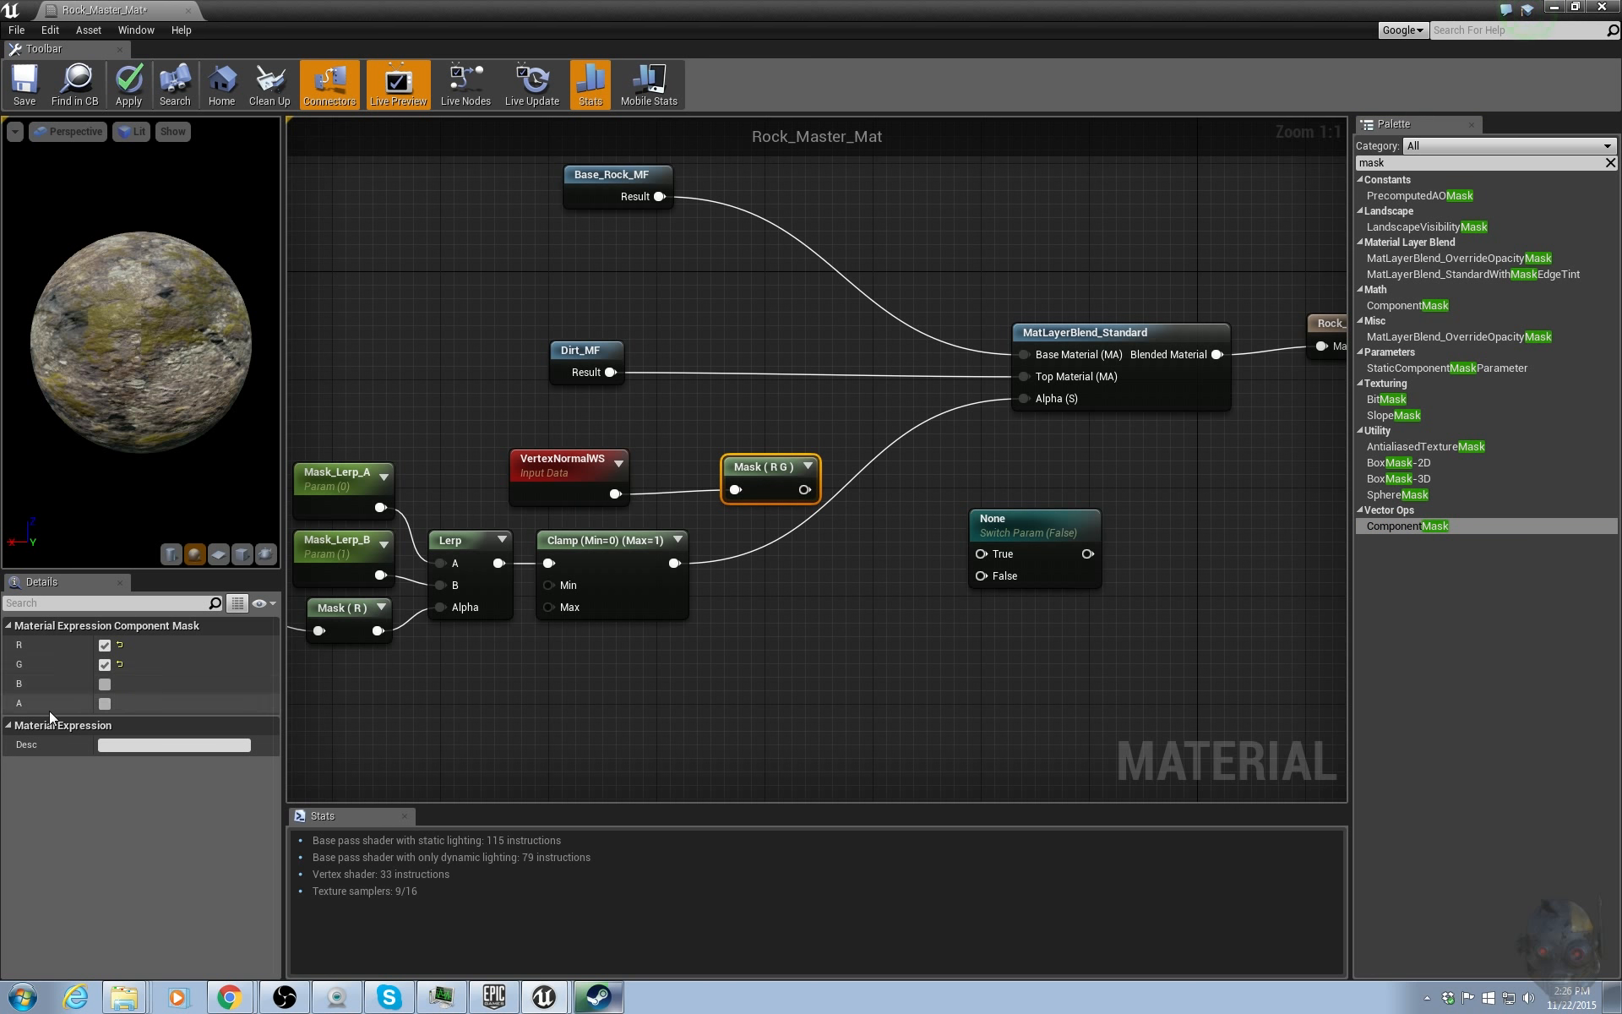
Set the new component mask to the B channel only and start previewing that node.
click(105, 684)
click(105, 664)
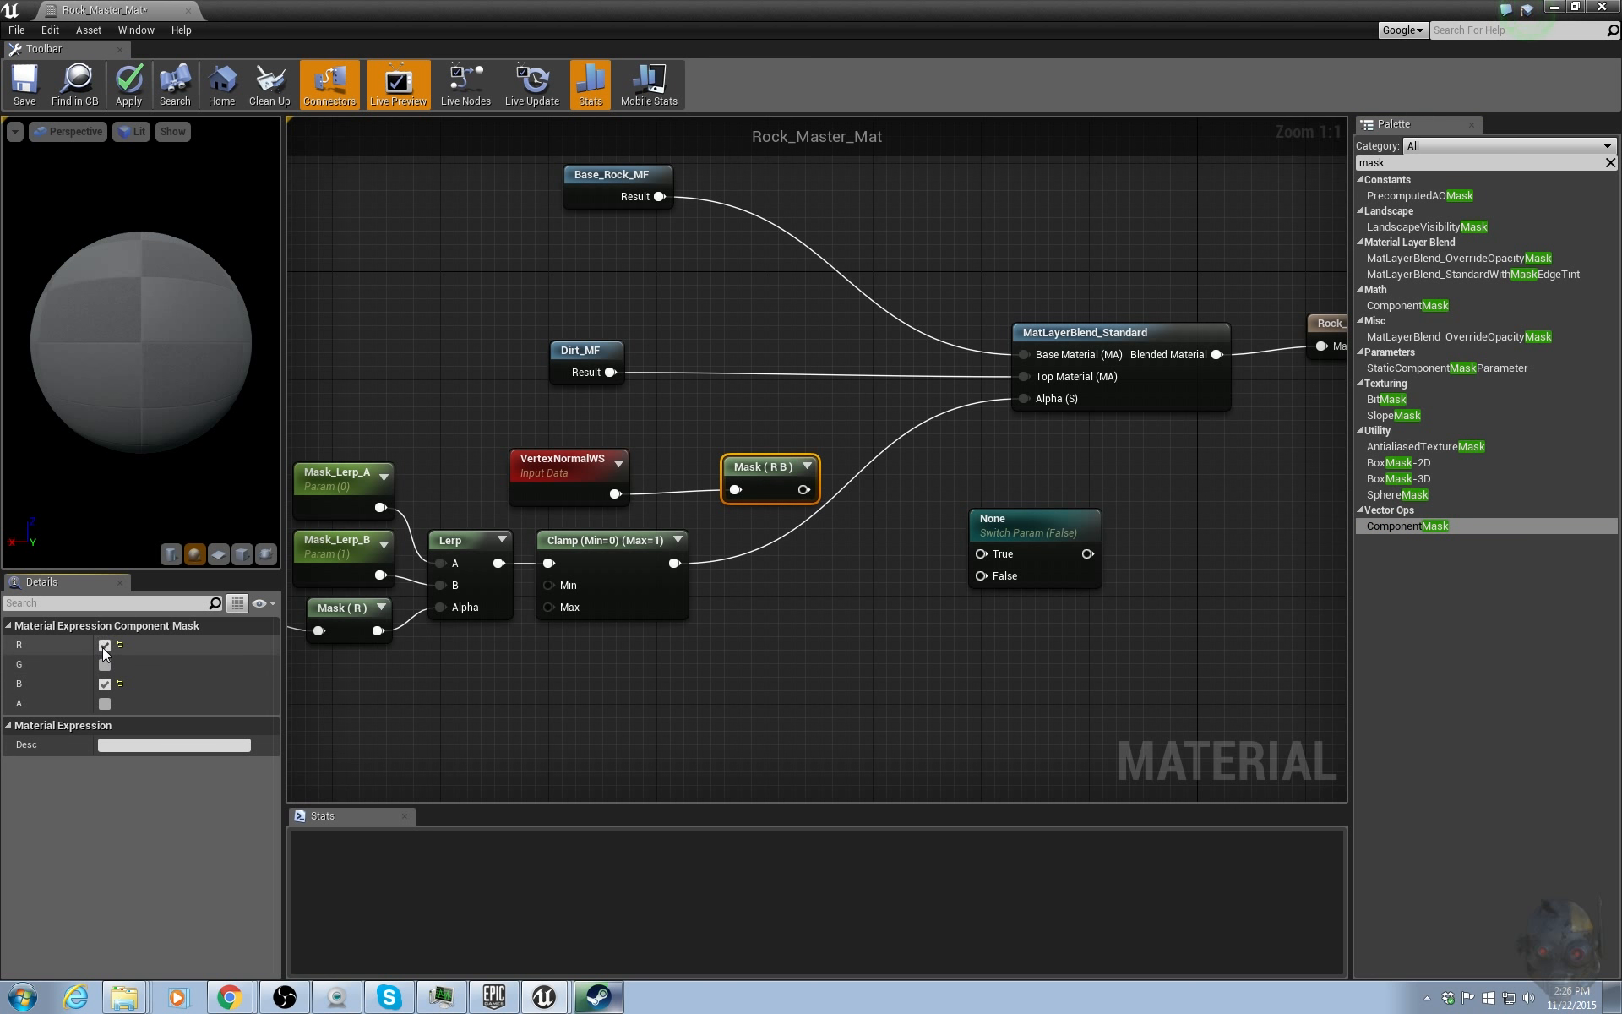
click(104, 645)
drag(786, 476, 762, 481)
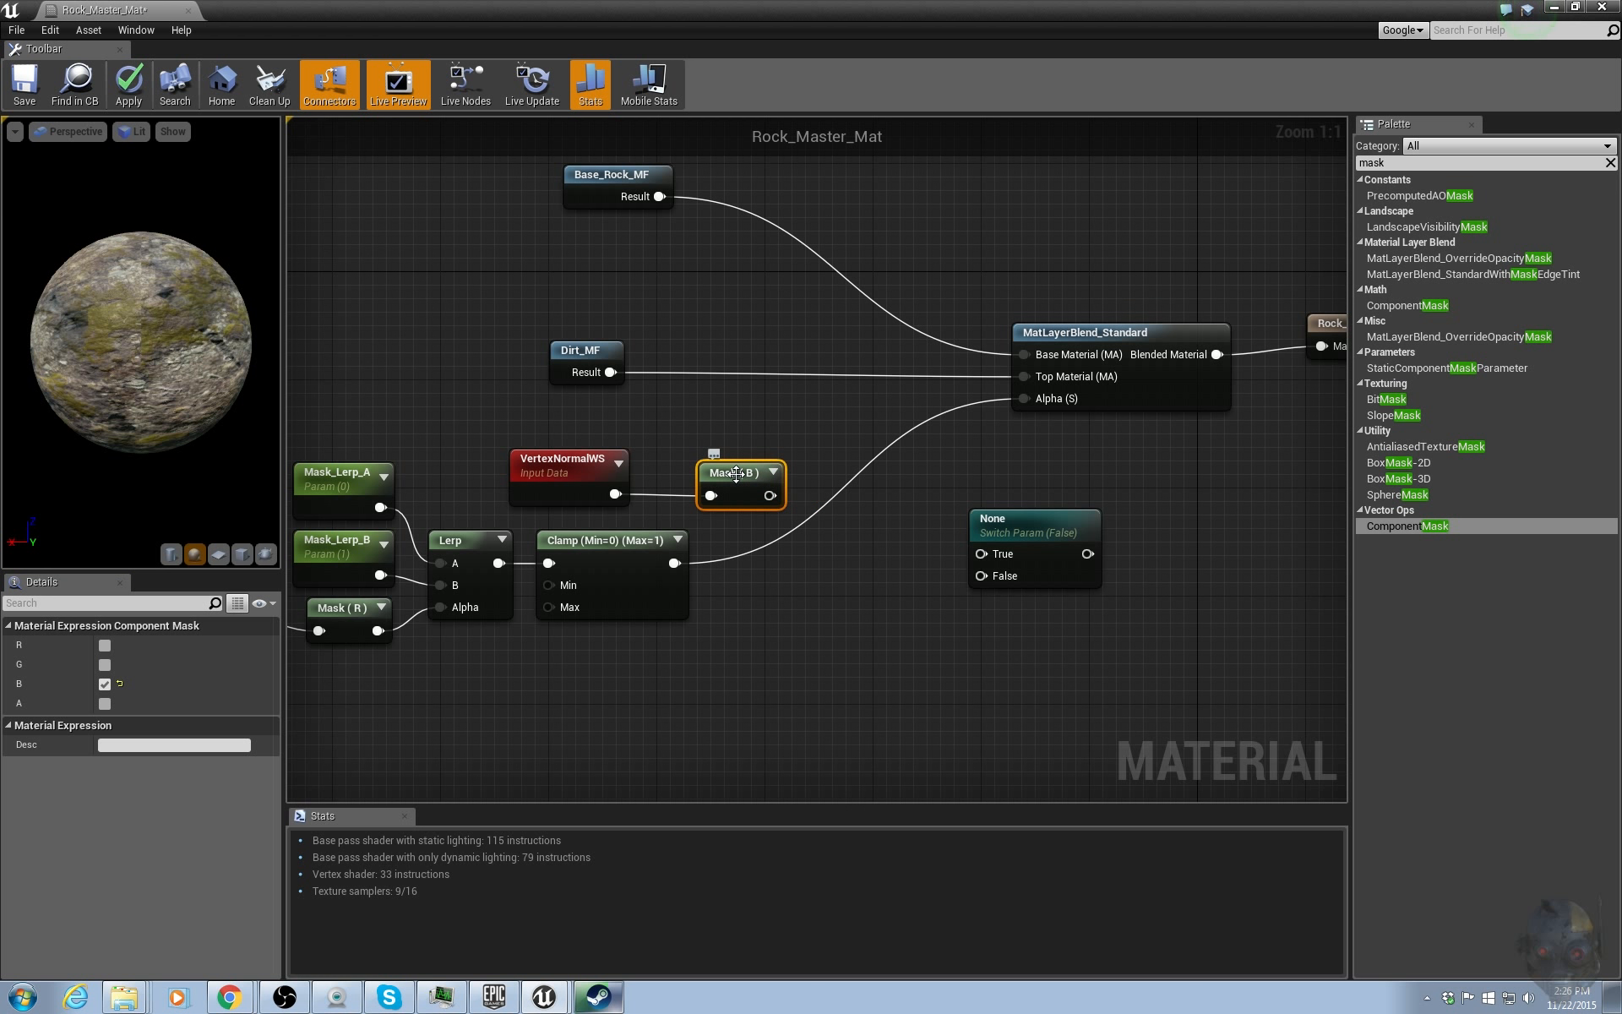
right_click(736, 474)
click(786, 507)
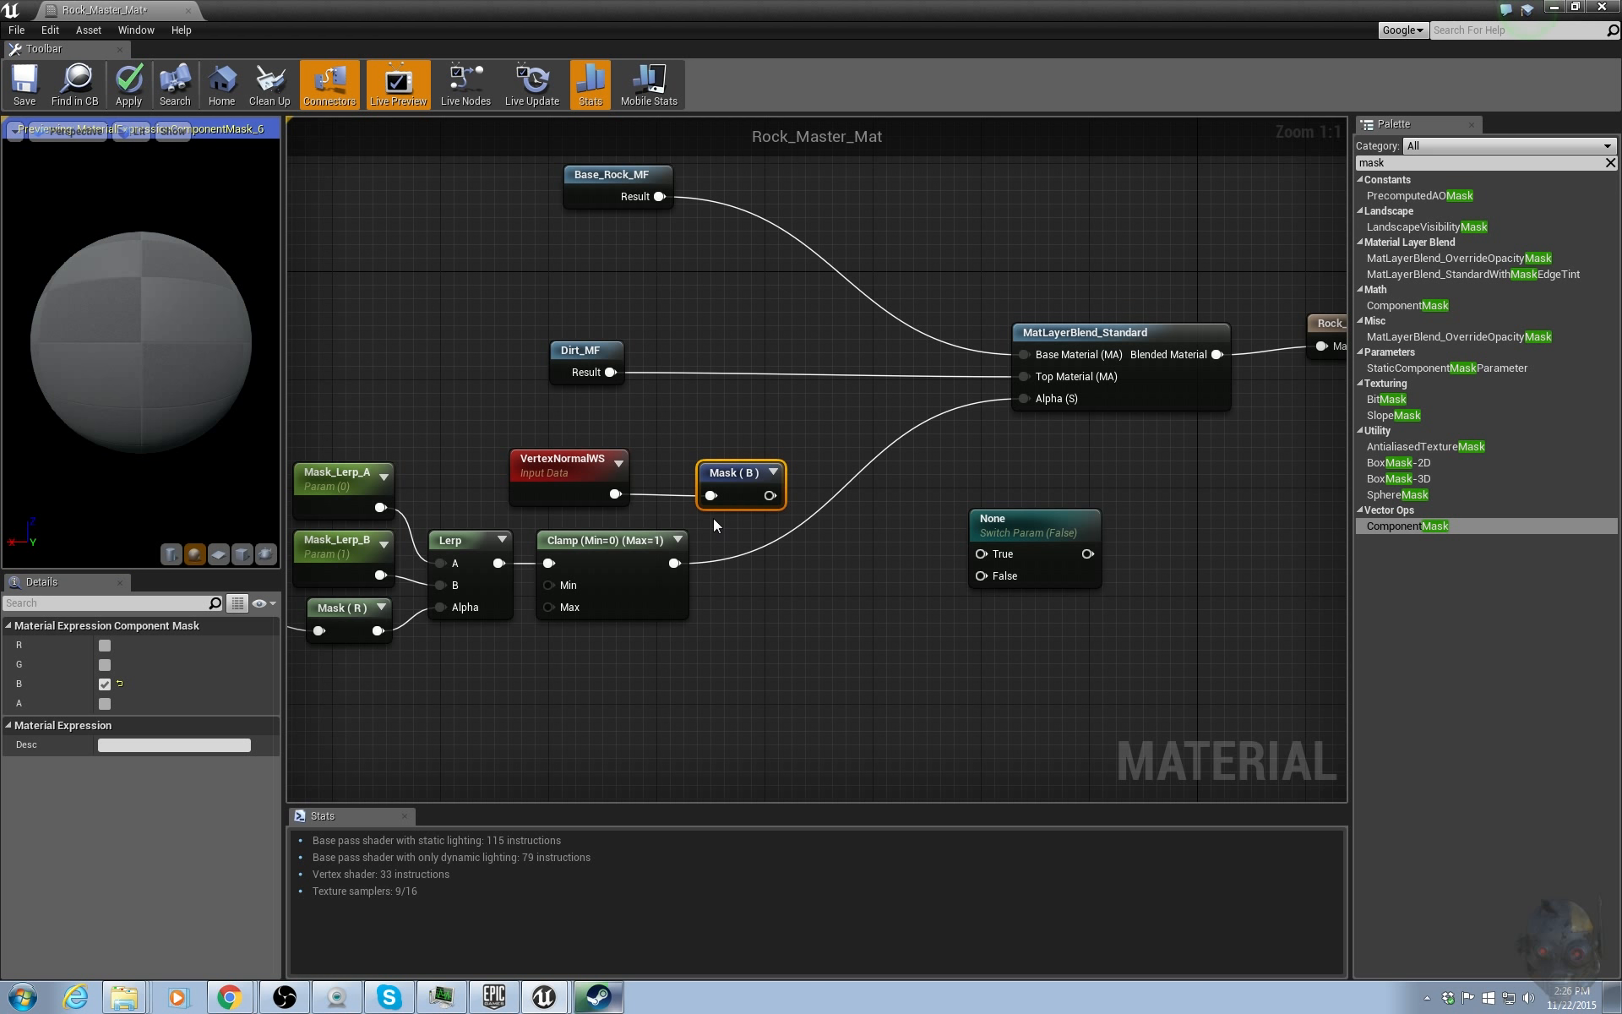
Examine the preview sphere with the mask set to different channel combinations, orbiting to inspect each.
drag(262, 341, 140, 271)
click(104, 664)
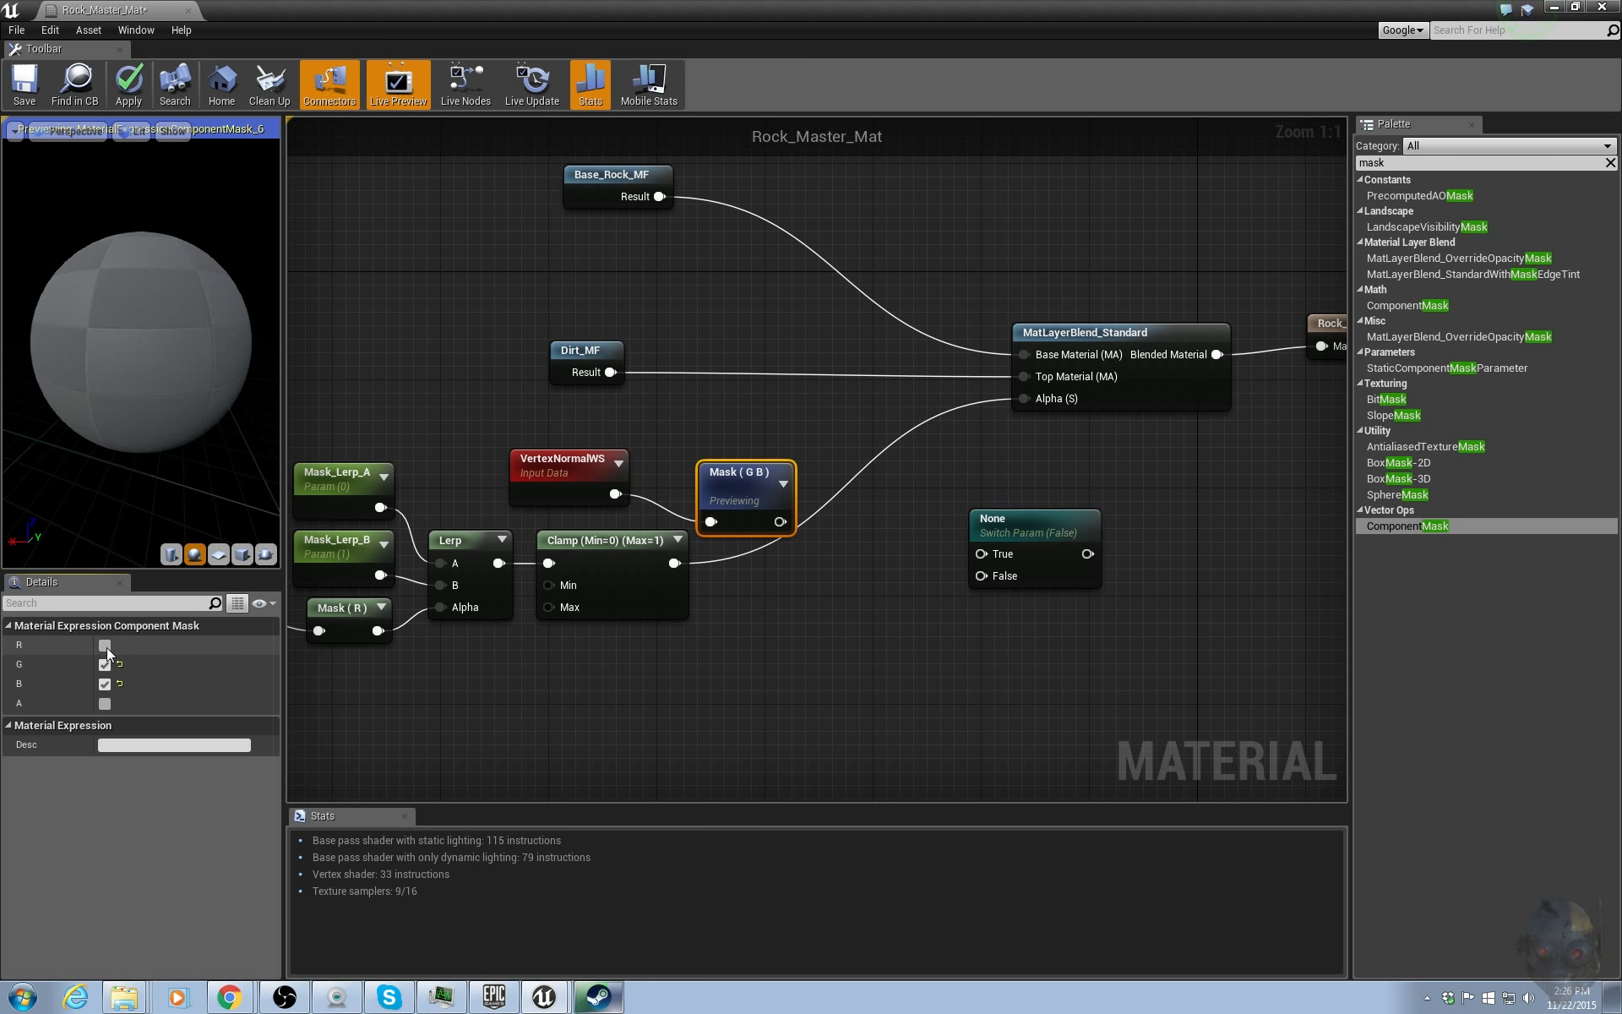
click(105, 645)
drag(127, 406, 139, 342)
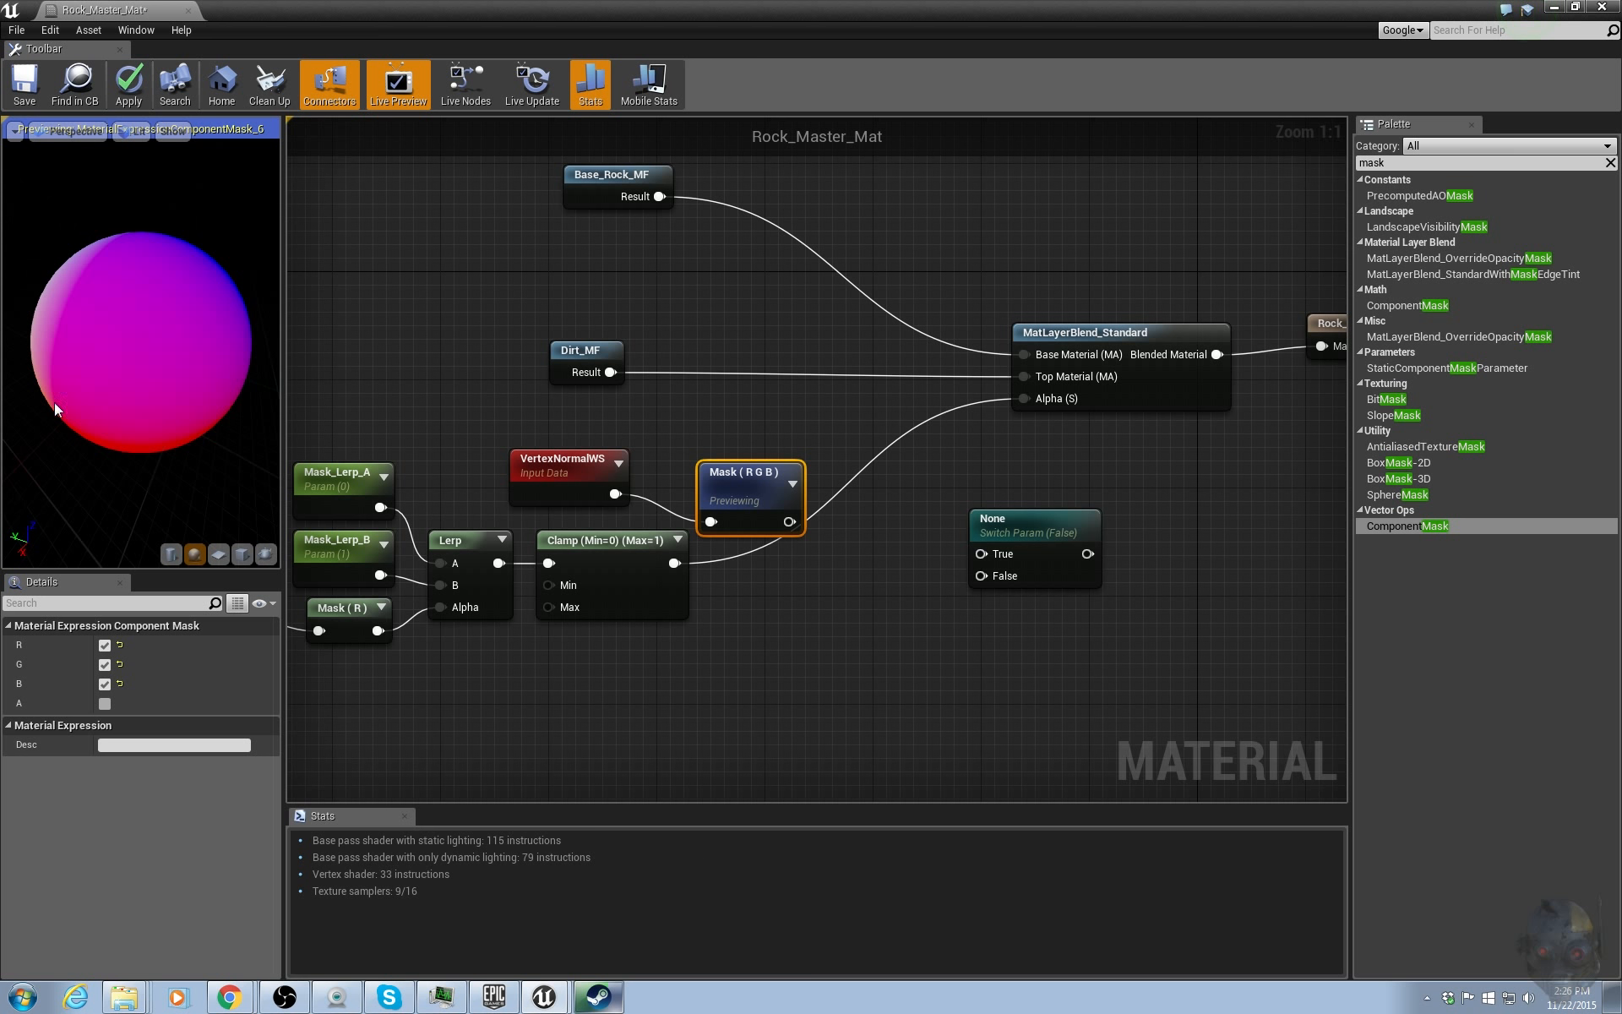
click(104, 683)
click(105, 664)
drag(210, 287, 143, 297)
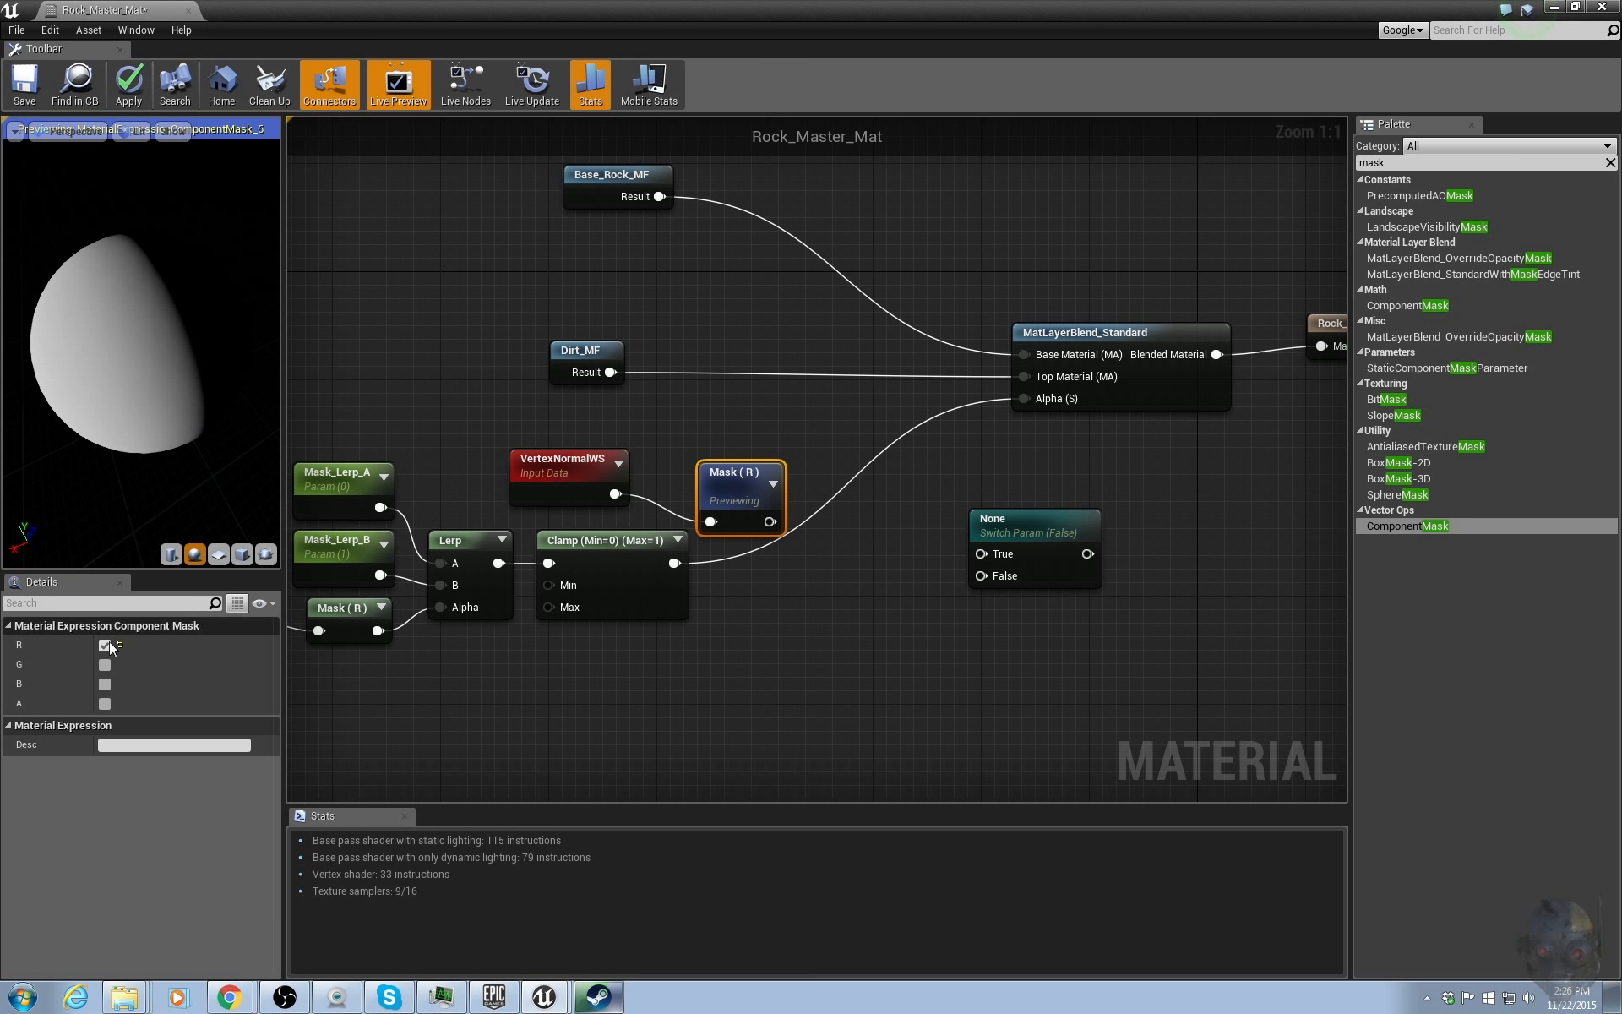
click(105, 663)
click(104, 647)
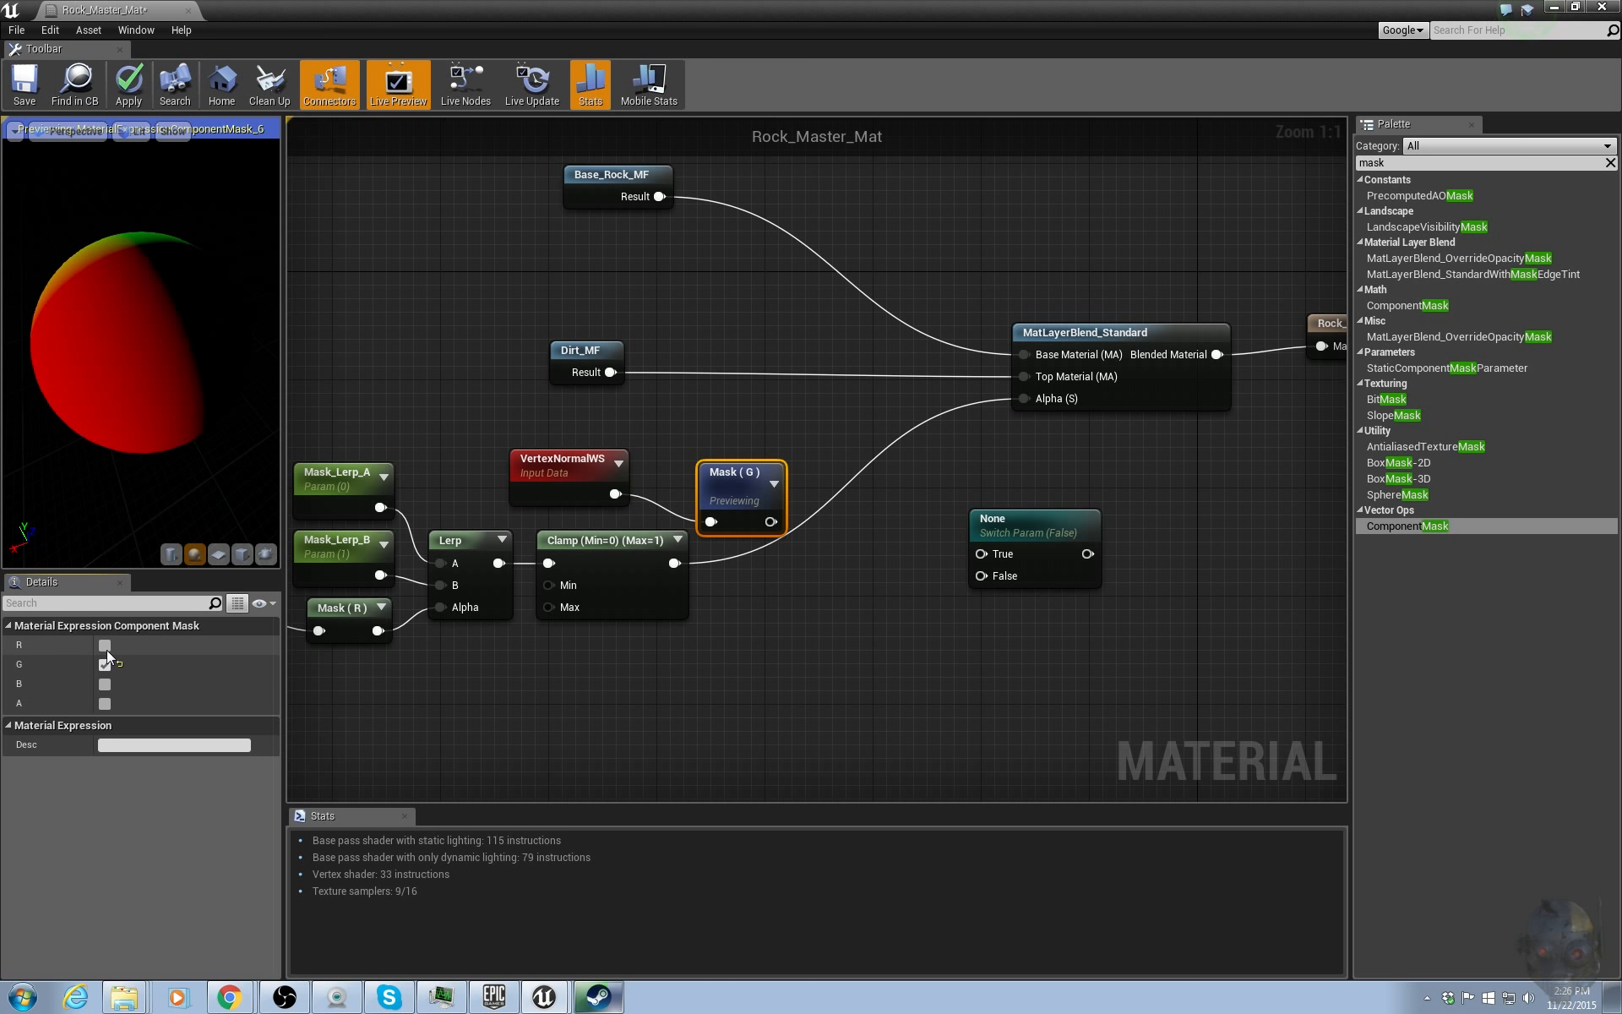
drag(59, 353, 135, 354)
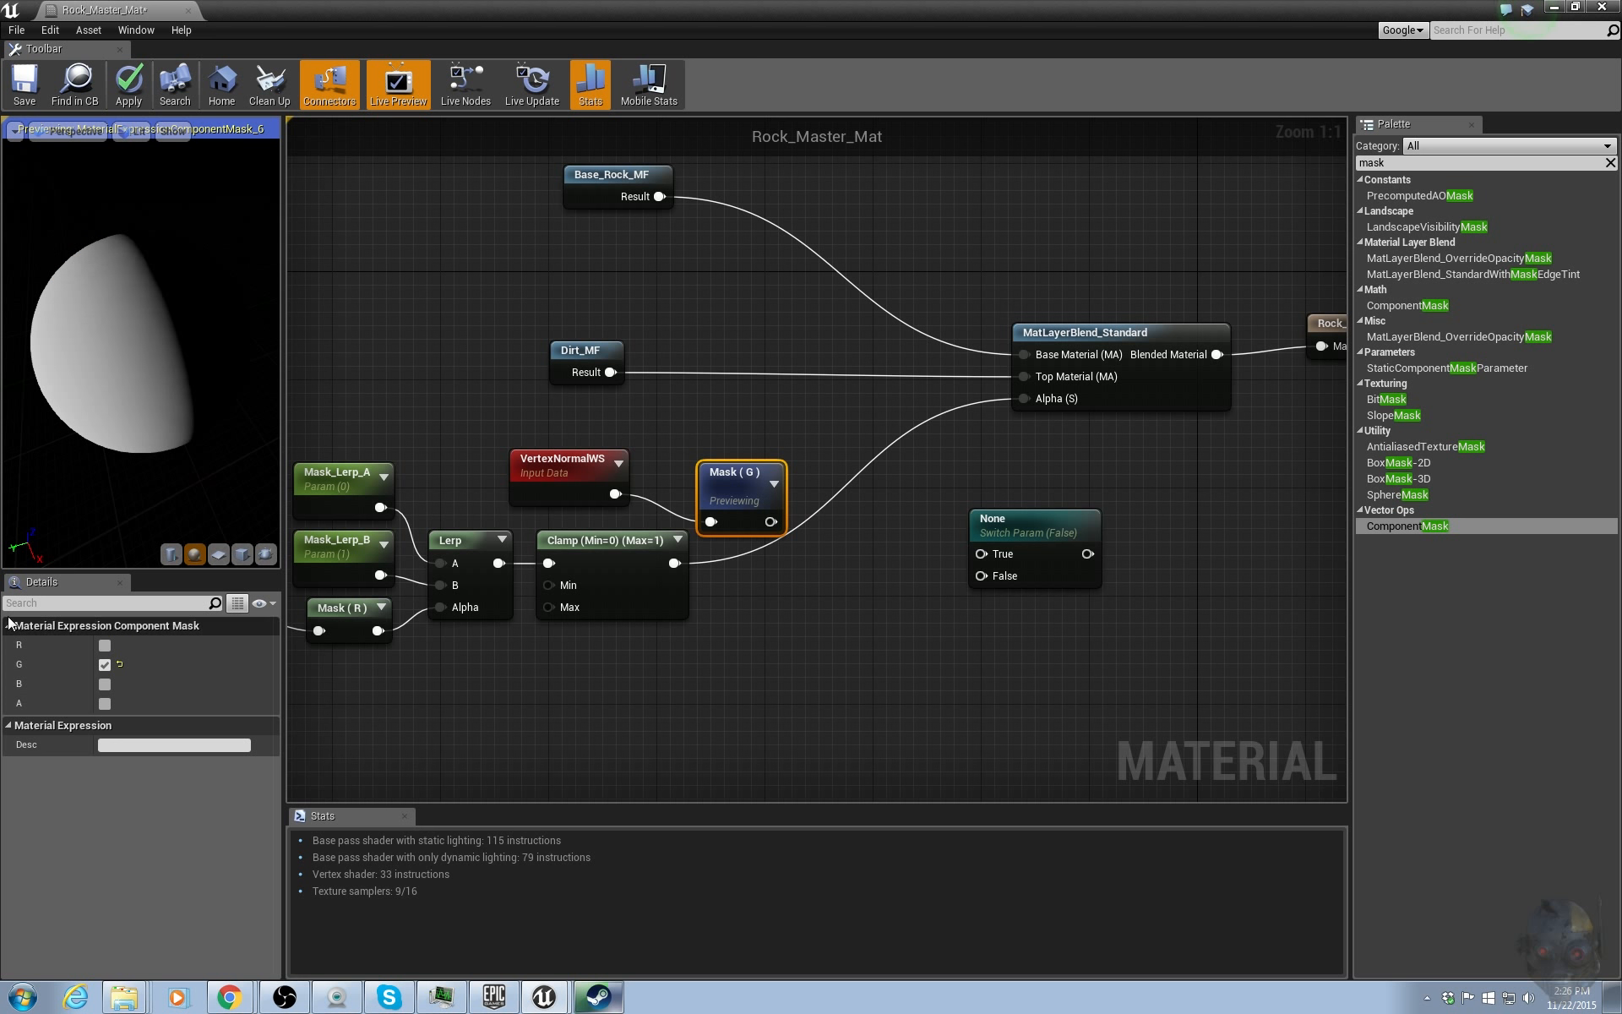
click(105, 684)
click(104, 666)
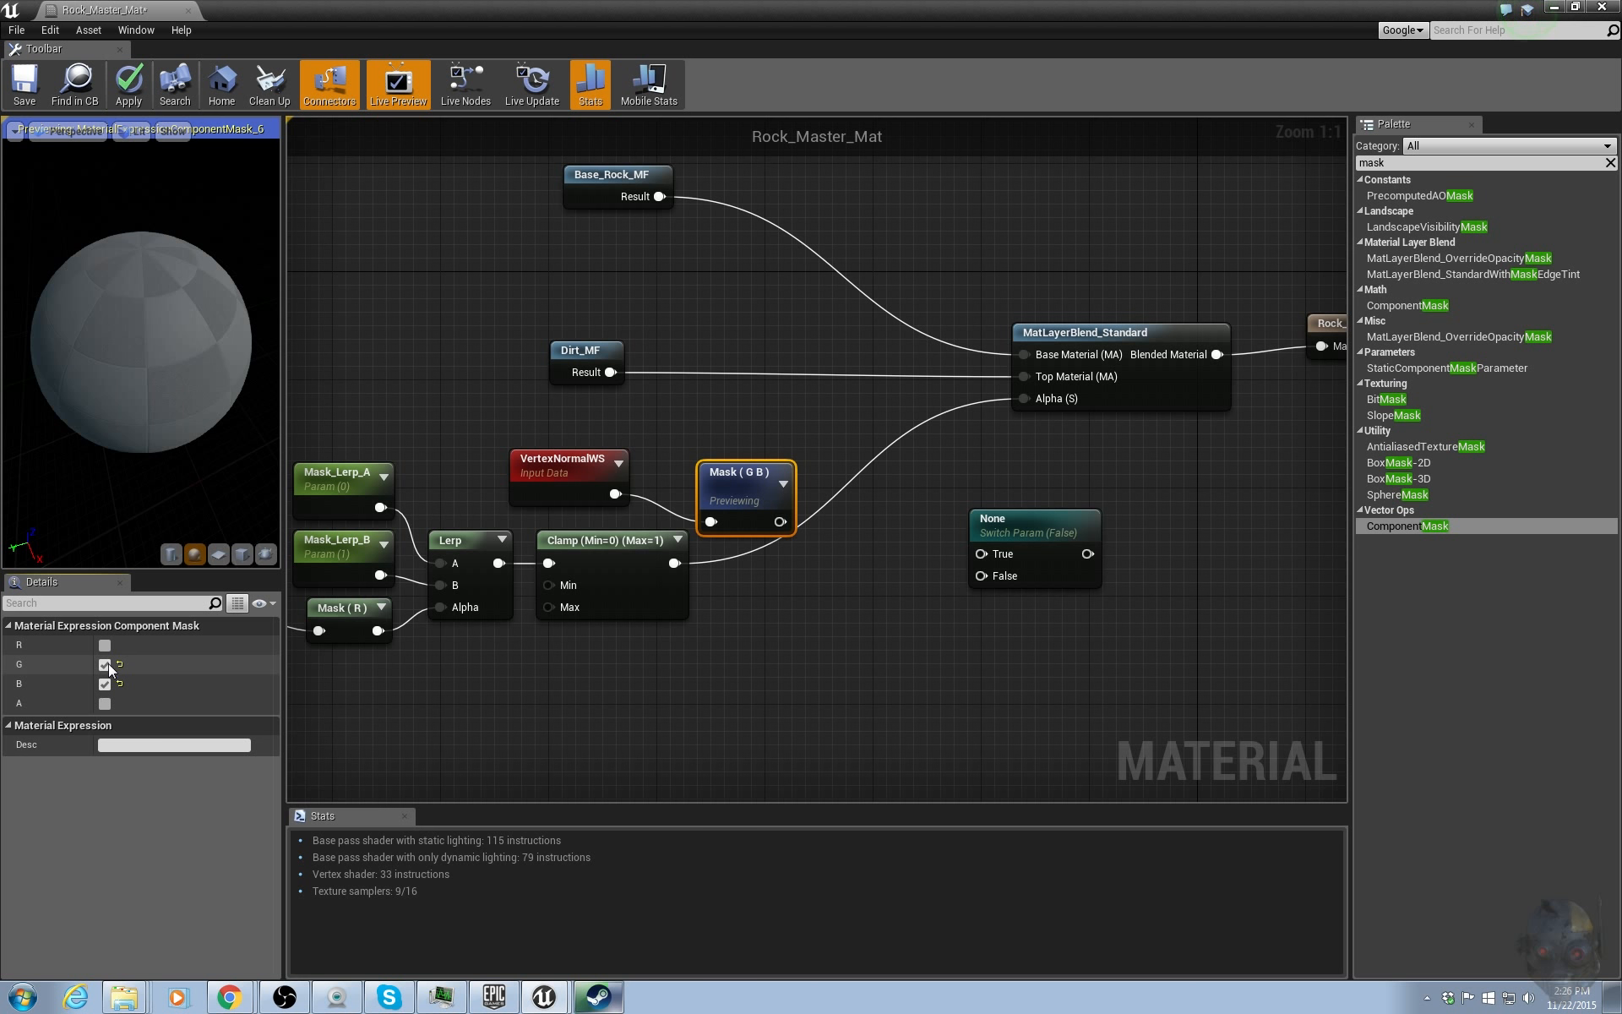
mouse_move(186, 338)
mouse_down()
mouse_move(184, 384)
mouse_move(169, 304)
mouse_move(171, 342)
mouse_up()
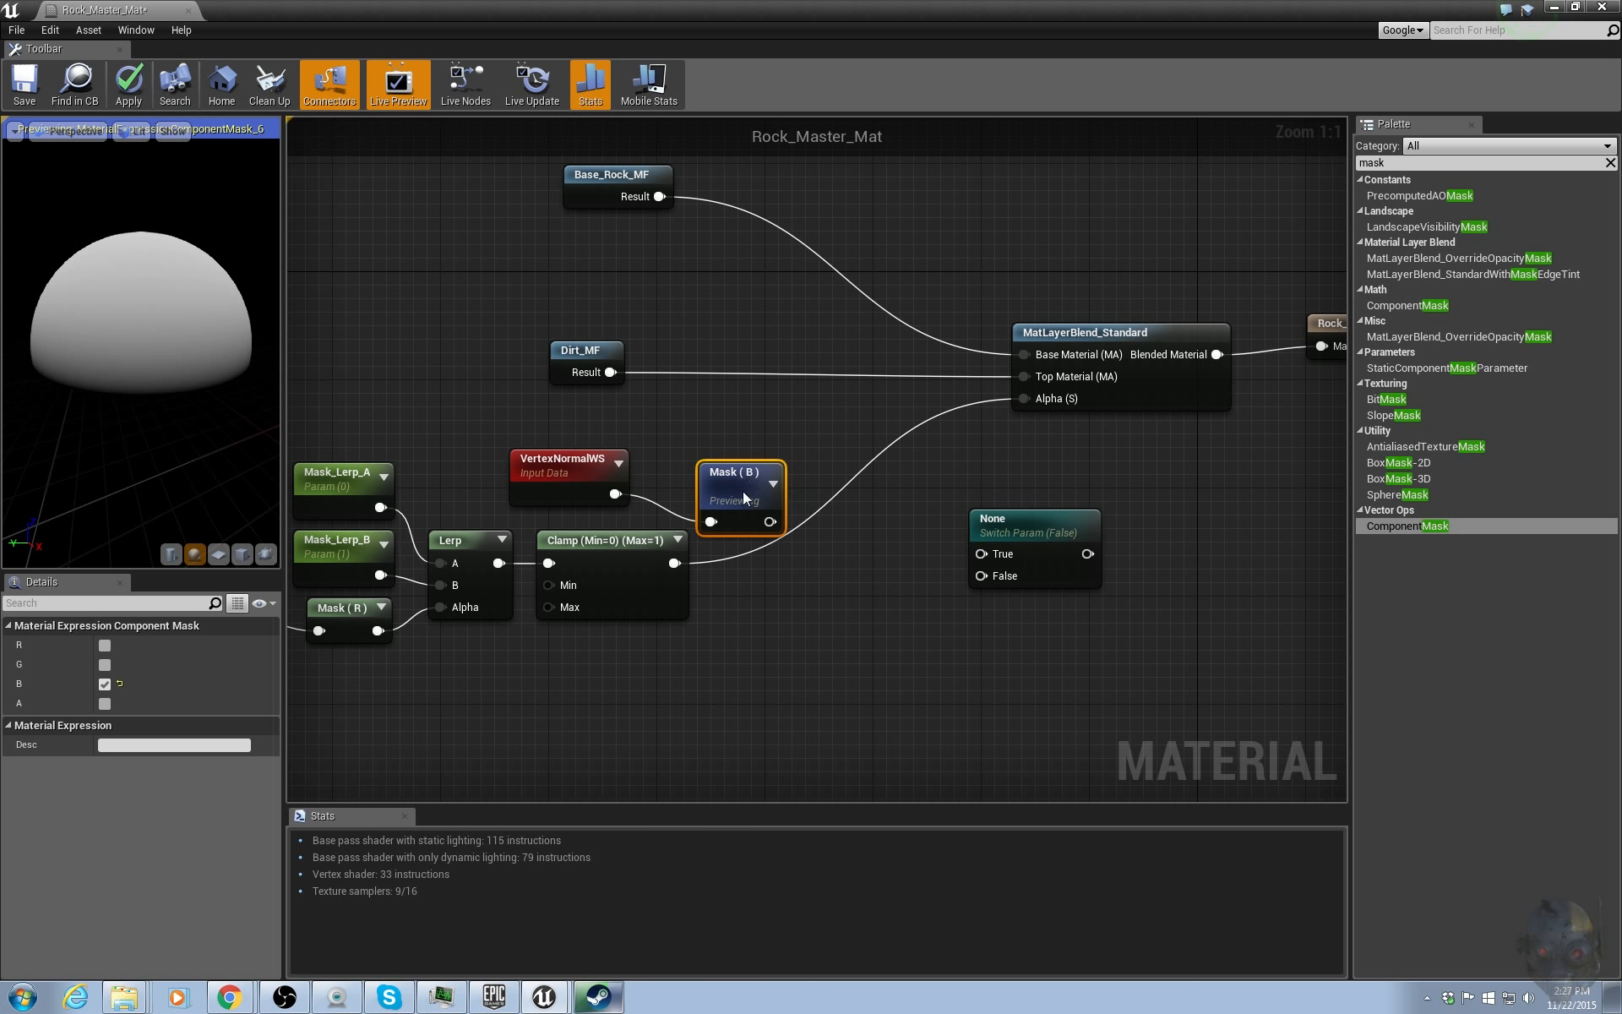
Arrange the VertexNormalWS and B mask nodes above the Lerp group and position the static switch node.
drag(743, 490, 727, 465)
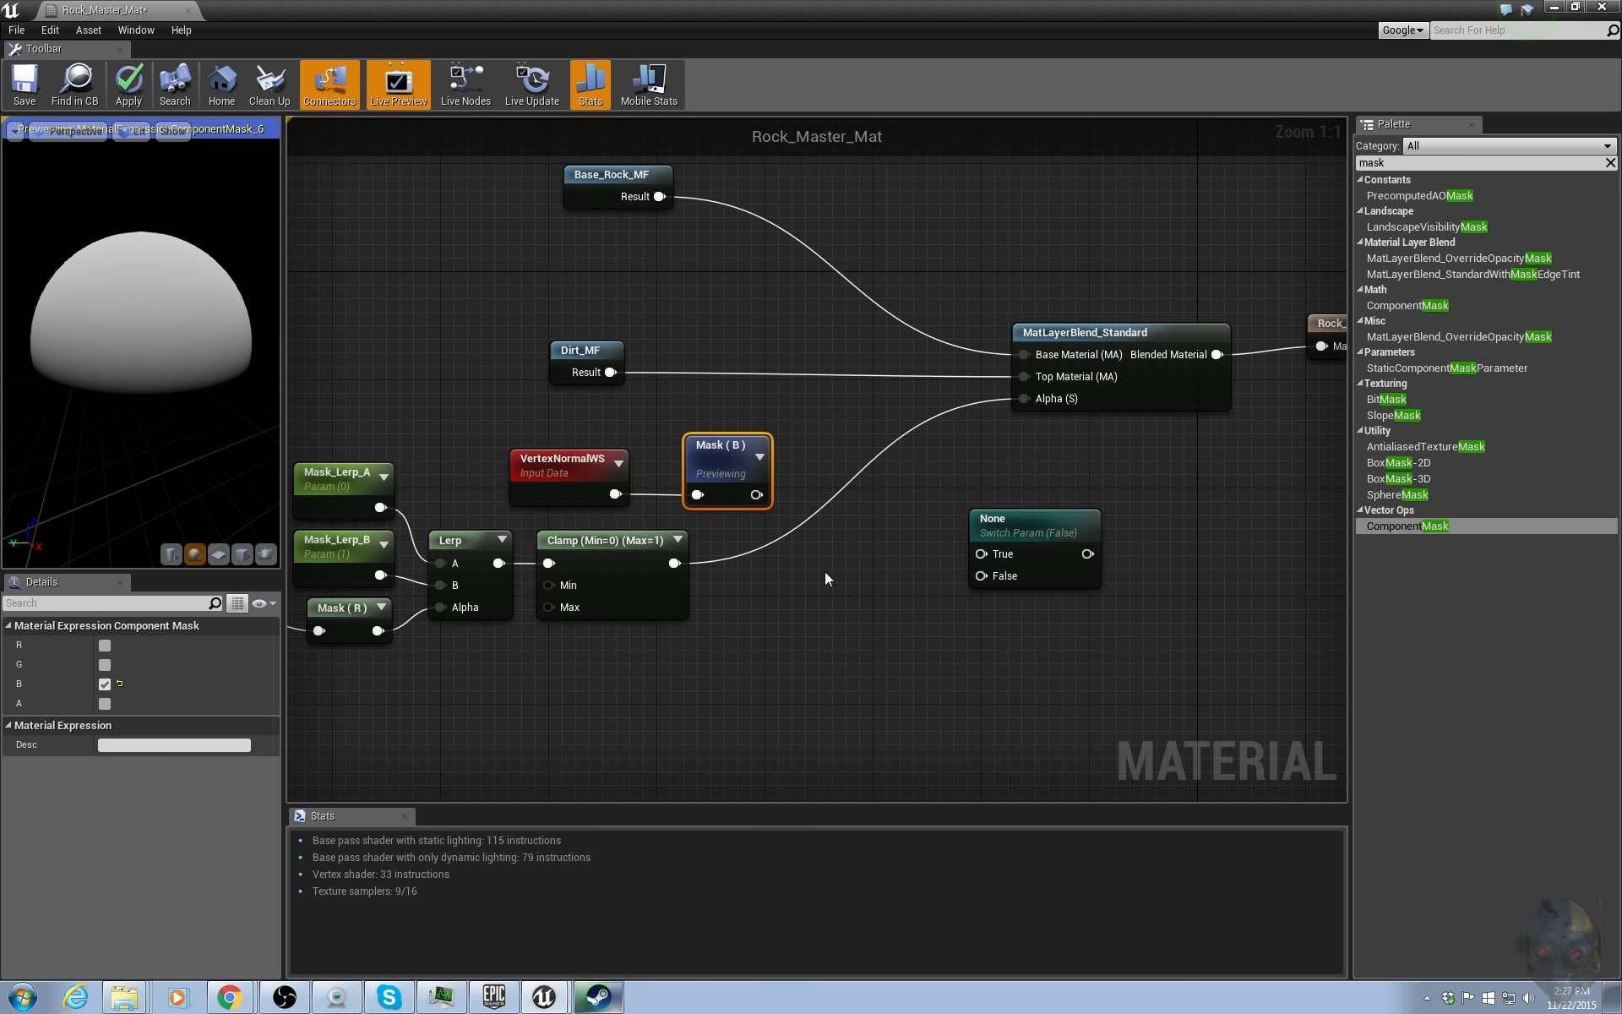
right_drag(596, 426, 721, 478)
ctrl+click(688, 517)
drag(866, 527, 542, 432)
click(667, 489)
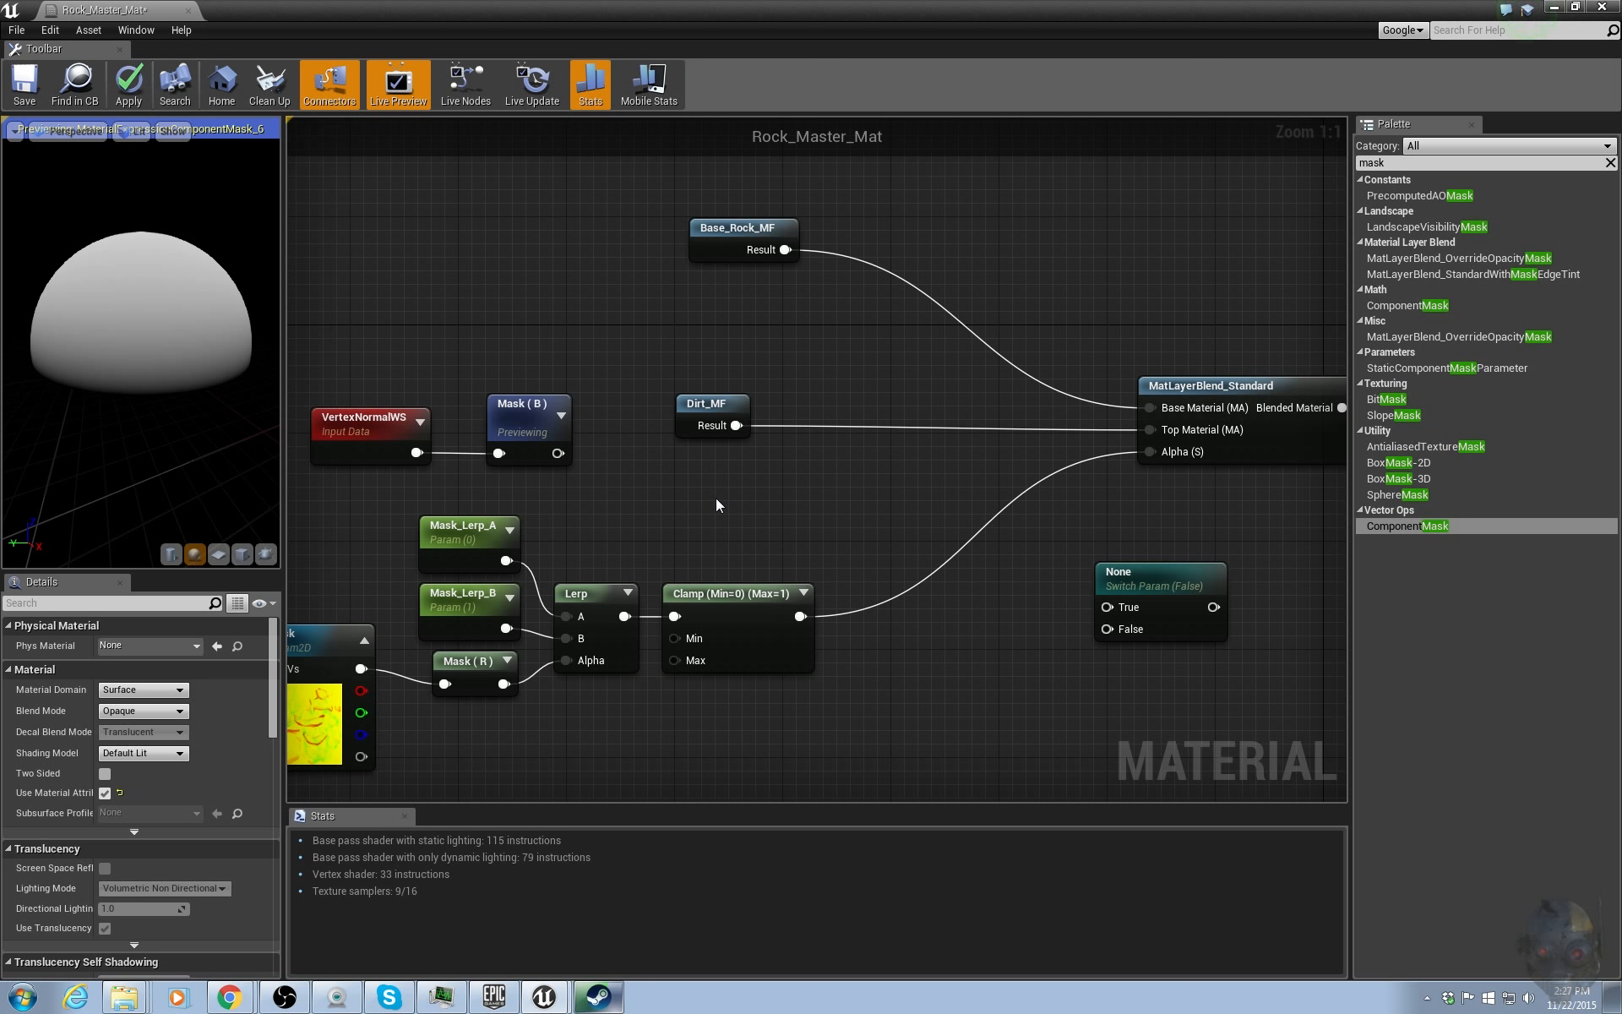
right_drag(583, 615, 677, 555)
drag(436, 441, 837, 680)
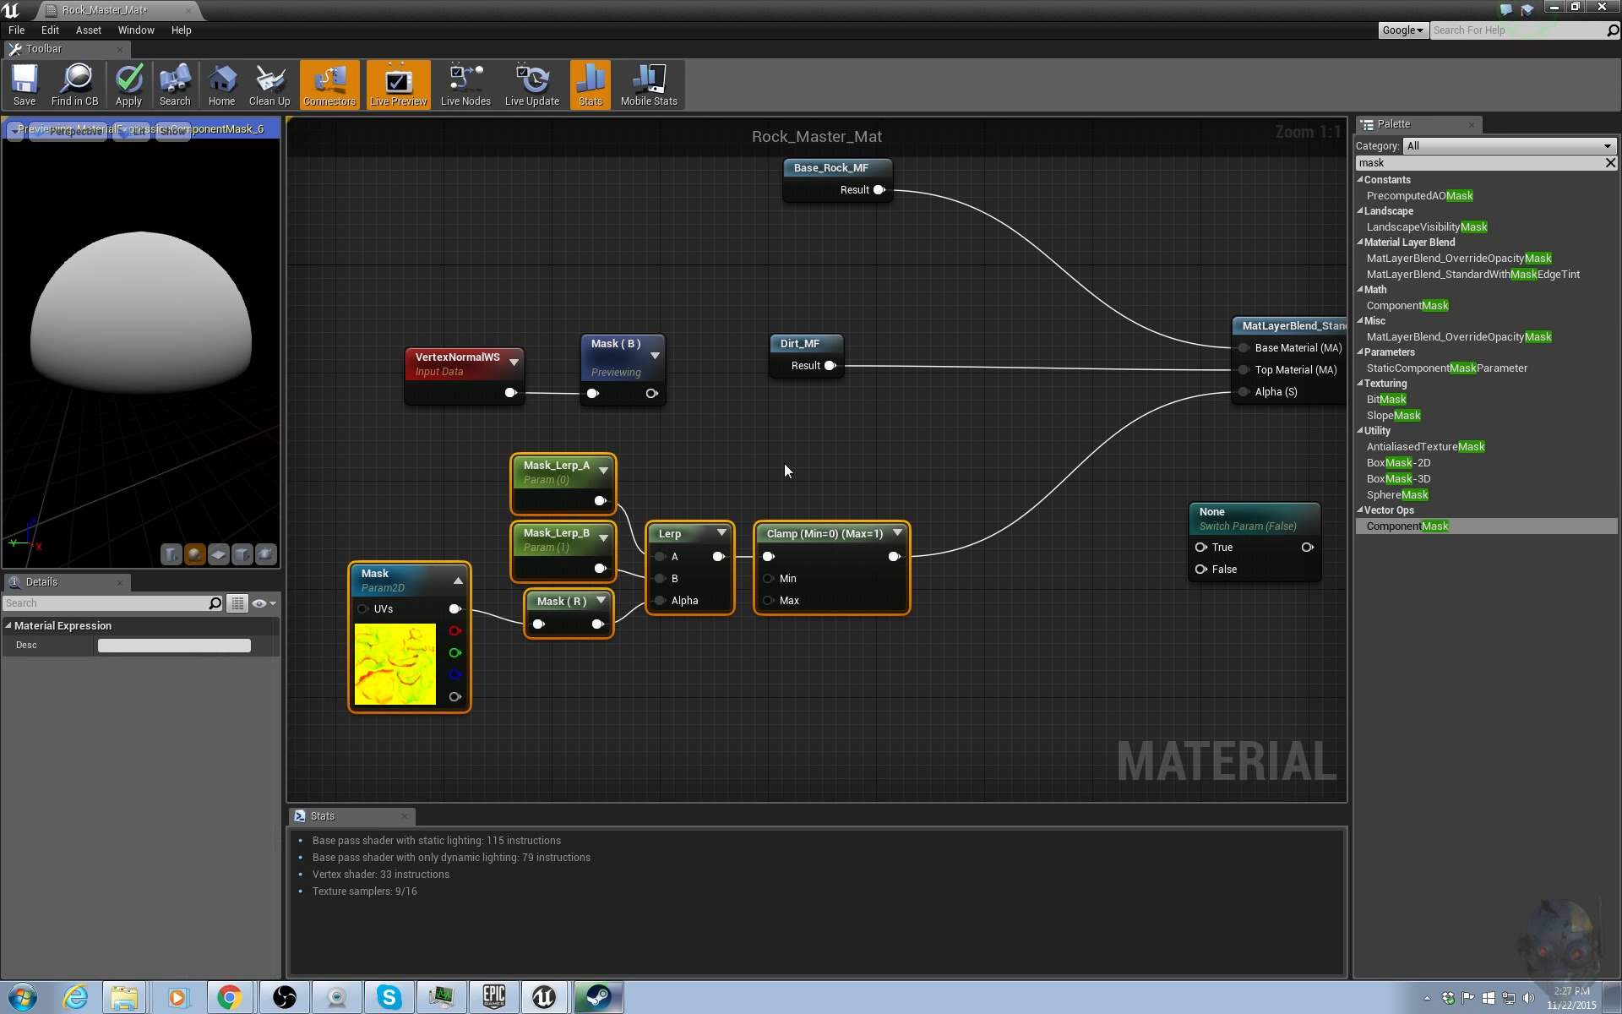
click(786, 467)
drag(463, 290, 619, 375)
right_drag(888, 472, 785, 486)
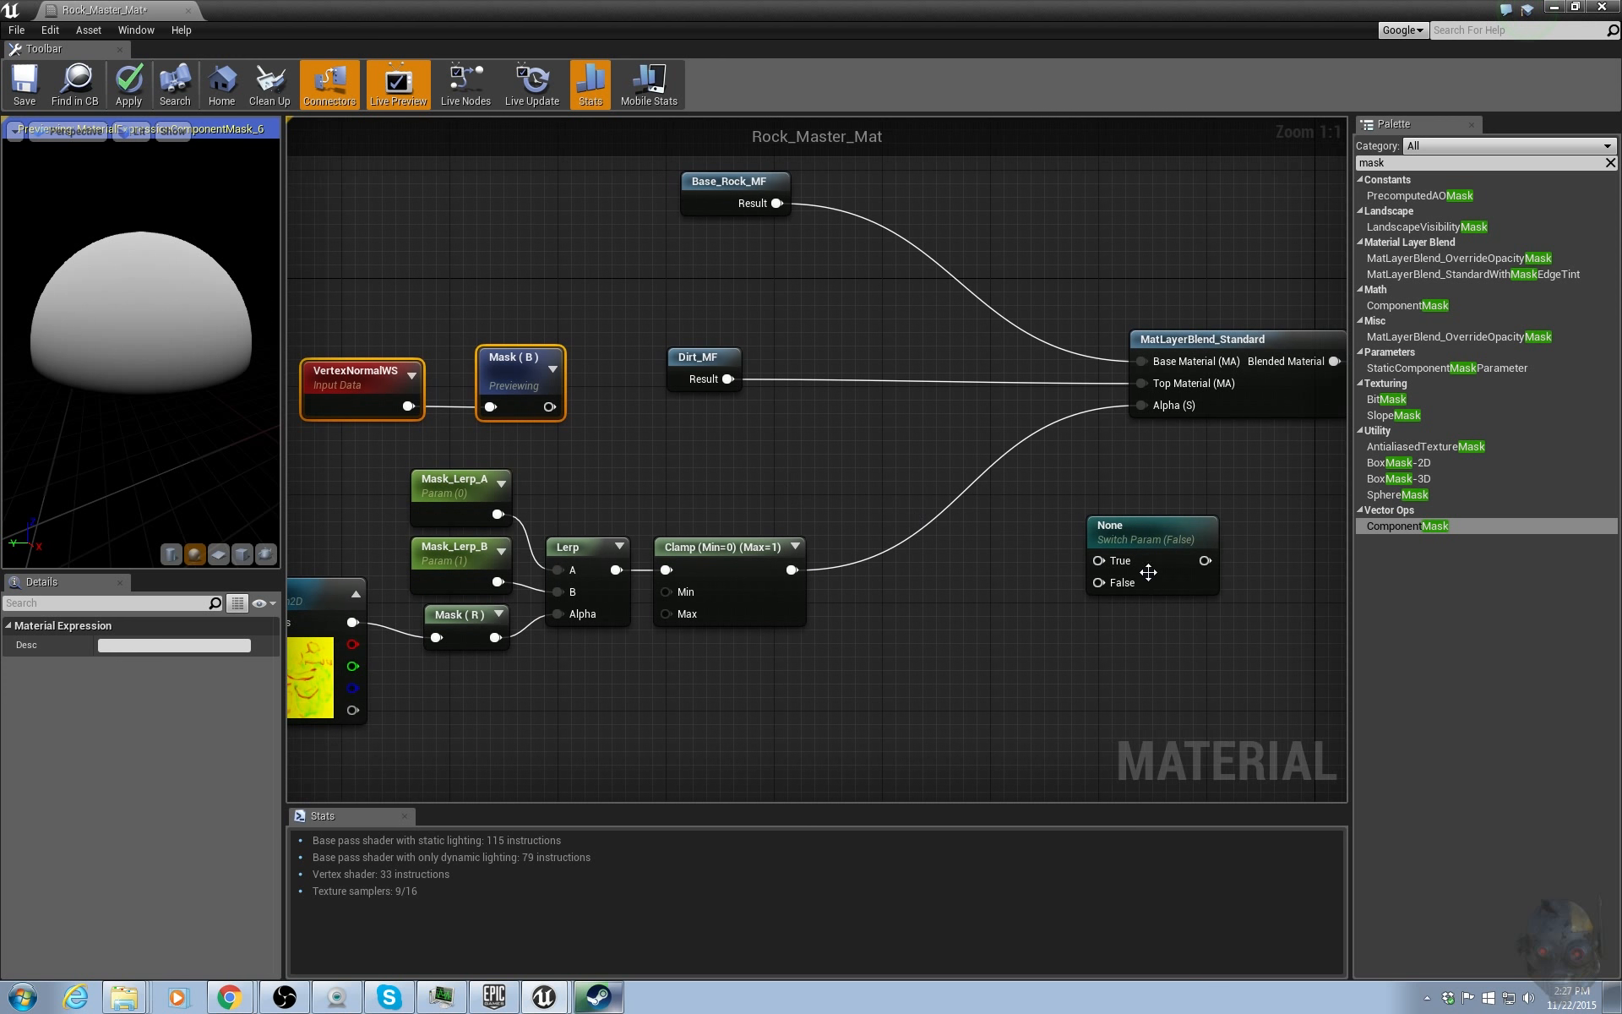
drag(1157, 545, 1072, 523)
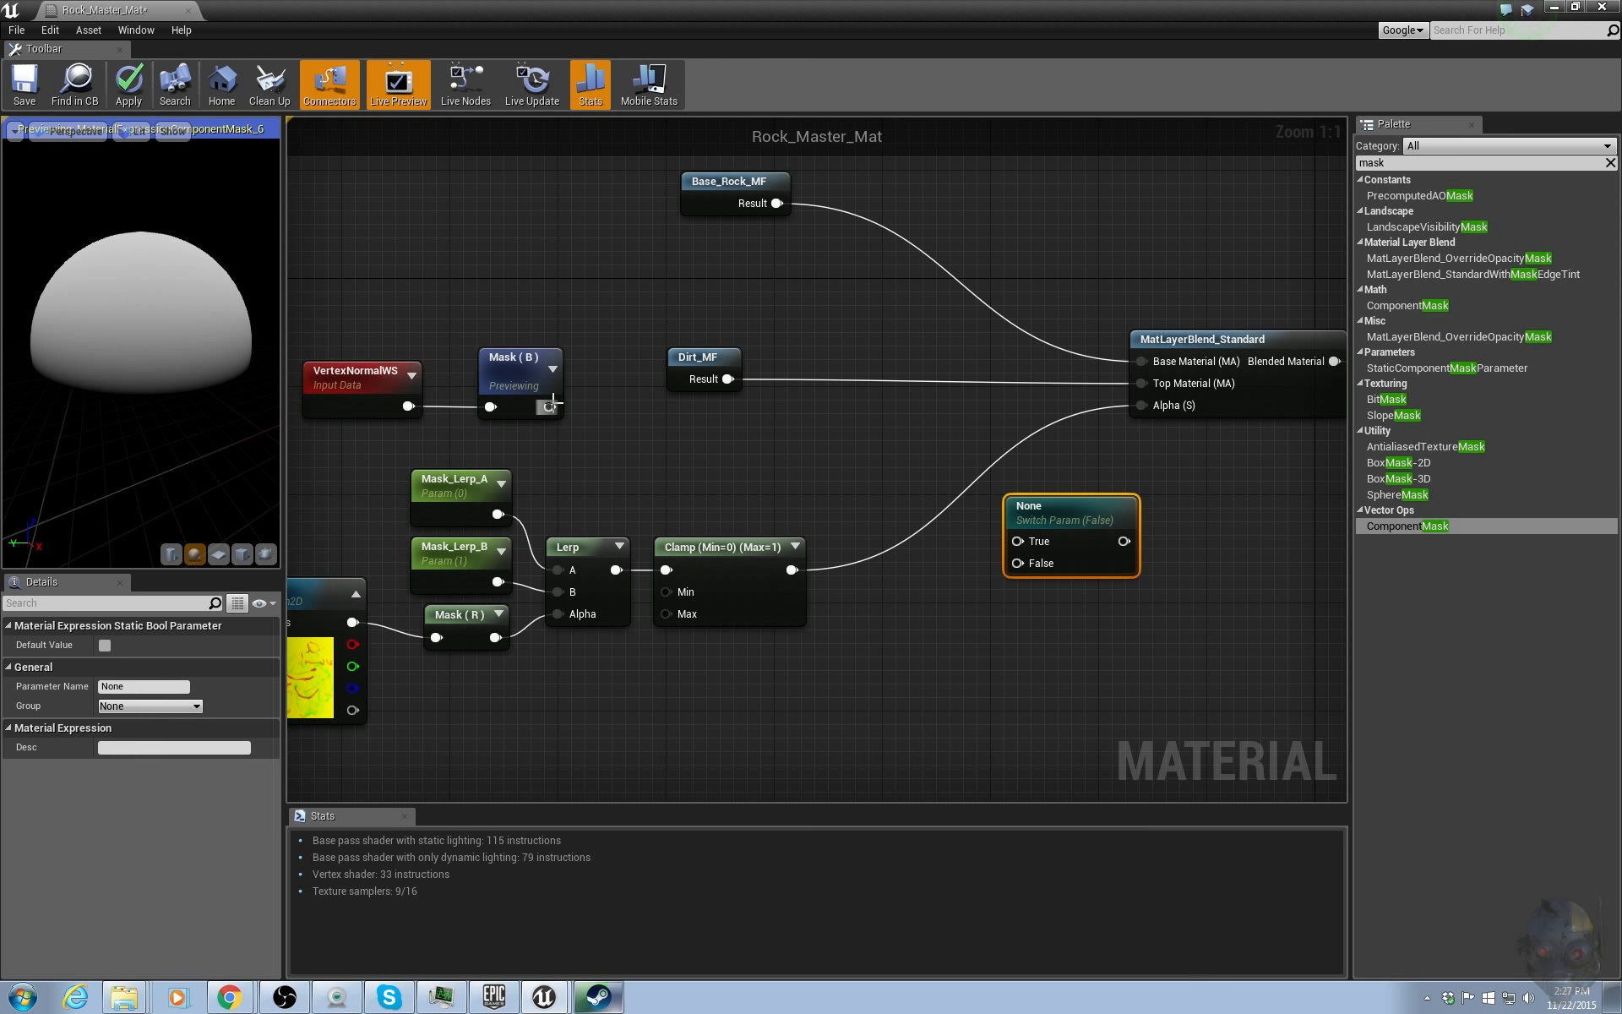
Wire the B mask into the switch's True input and the Clamp into False, feed the switch into Alpha, and apply.
drag(549, 406, 1034, 541)
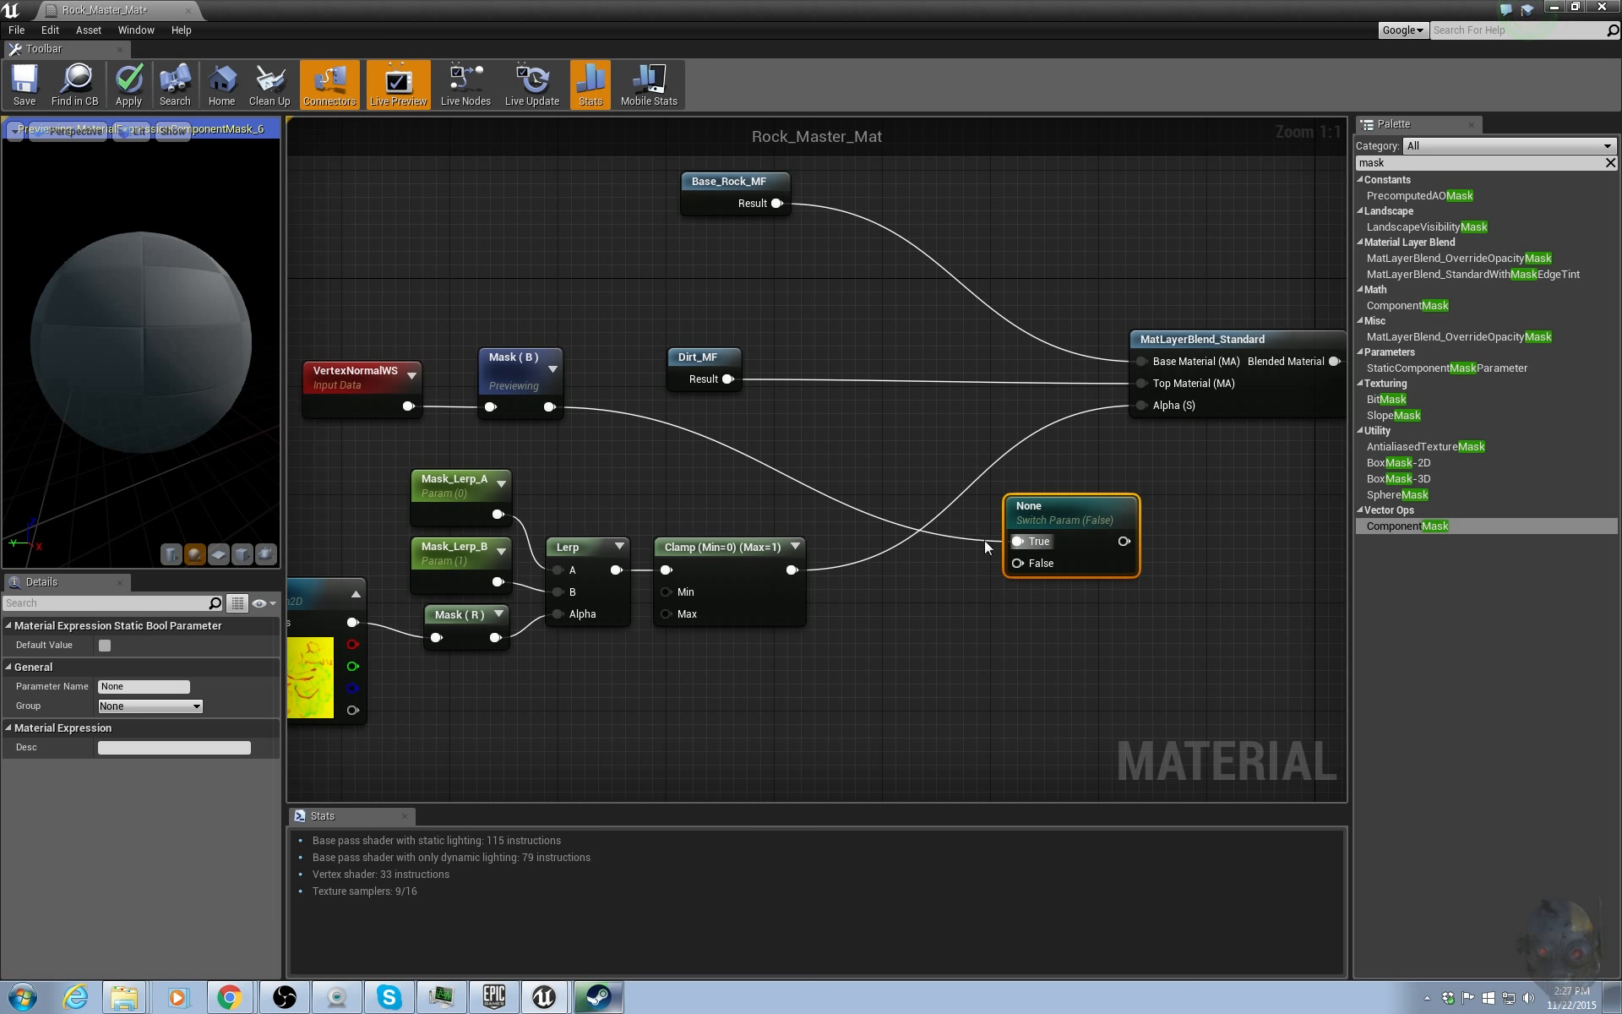
drag(791, 569, 1018, 562)
drag(1131, 532, 1142, 406)
drag(981, 502, 968, 462)
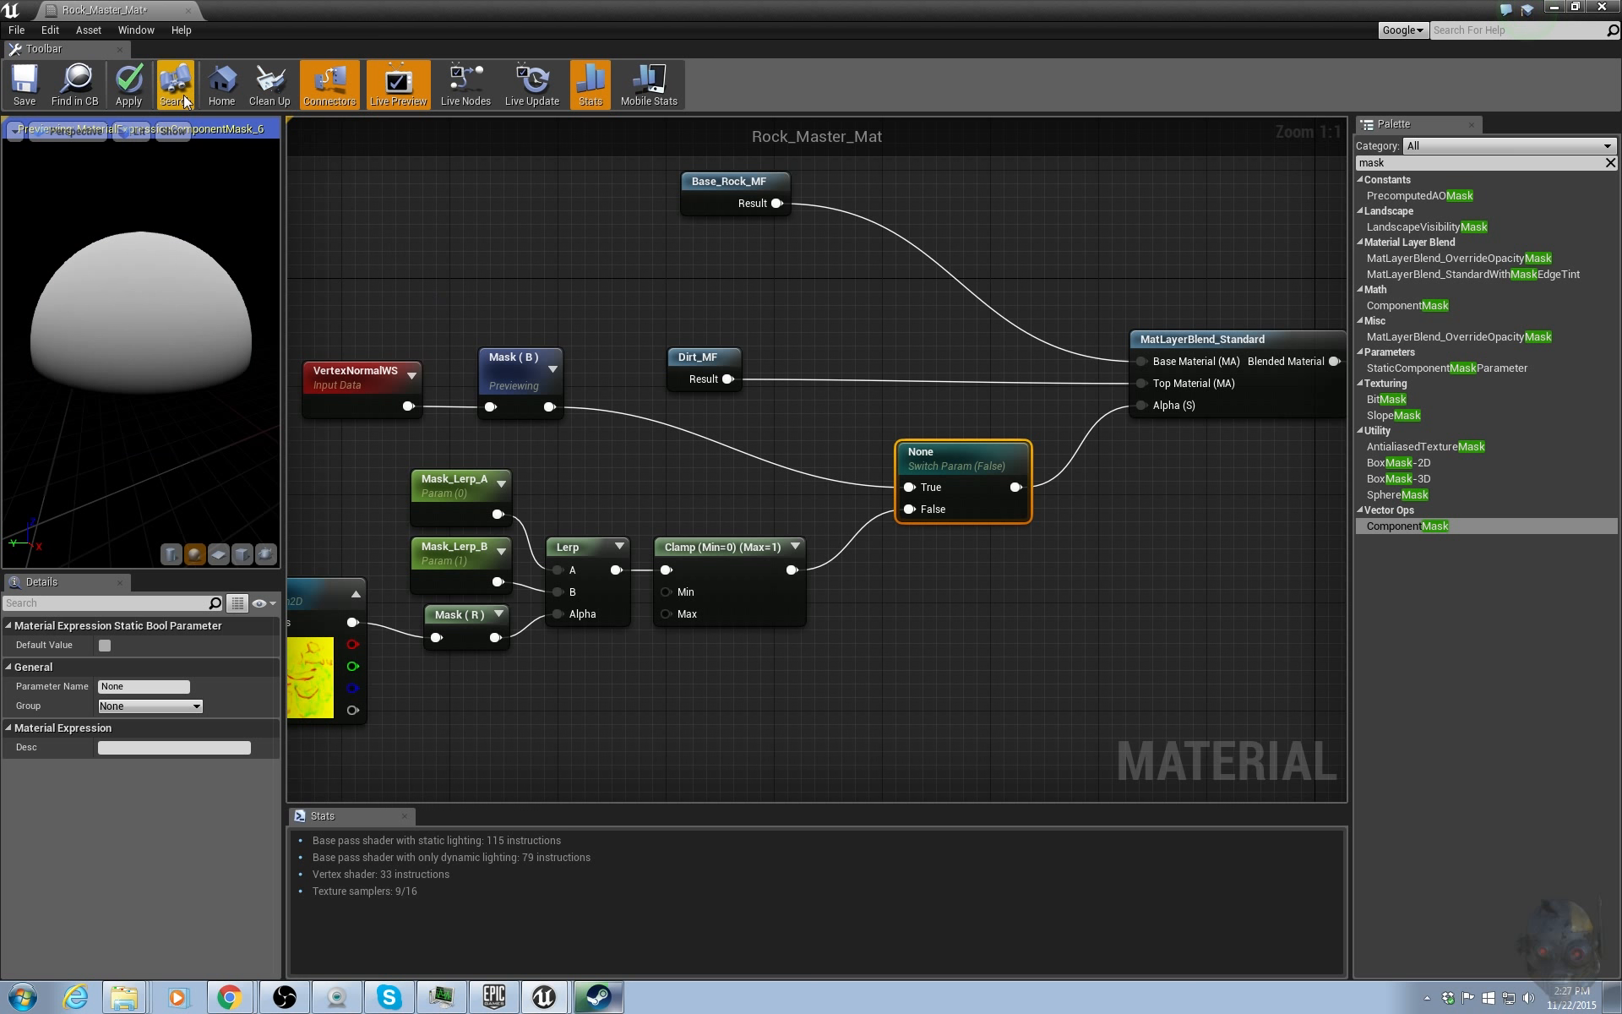
click(128, 85)
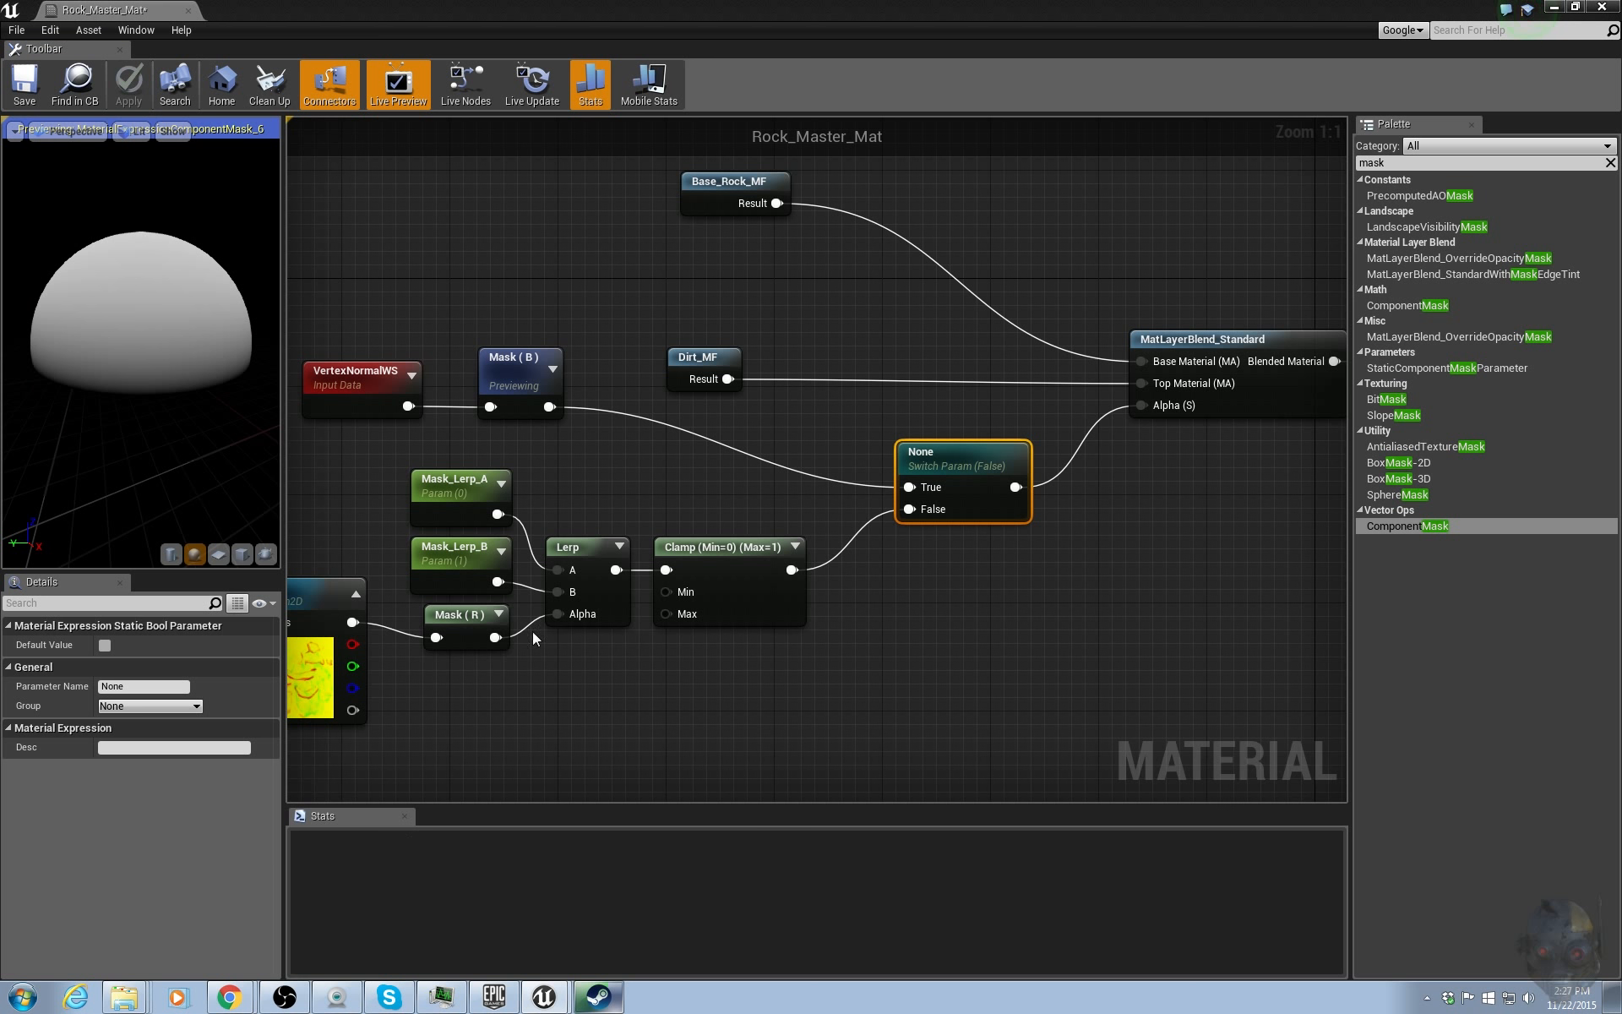
Rearrange the Mask texture parameter and its R component mask nodes closer to the Lerp node.
right_drag(587, 674, 656, 682)
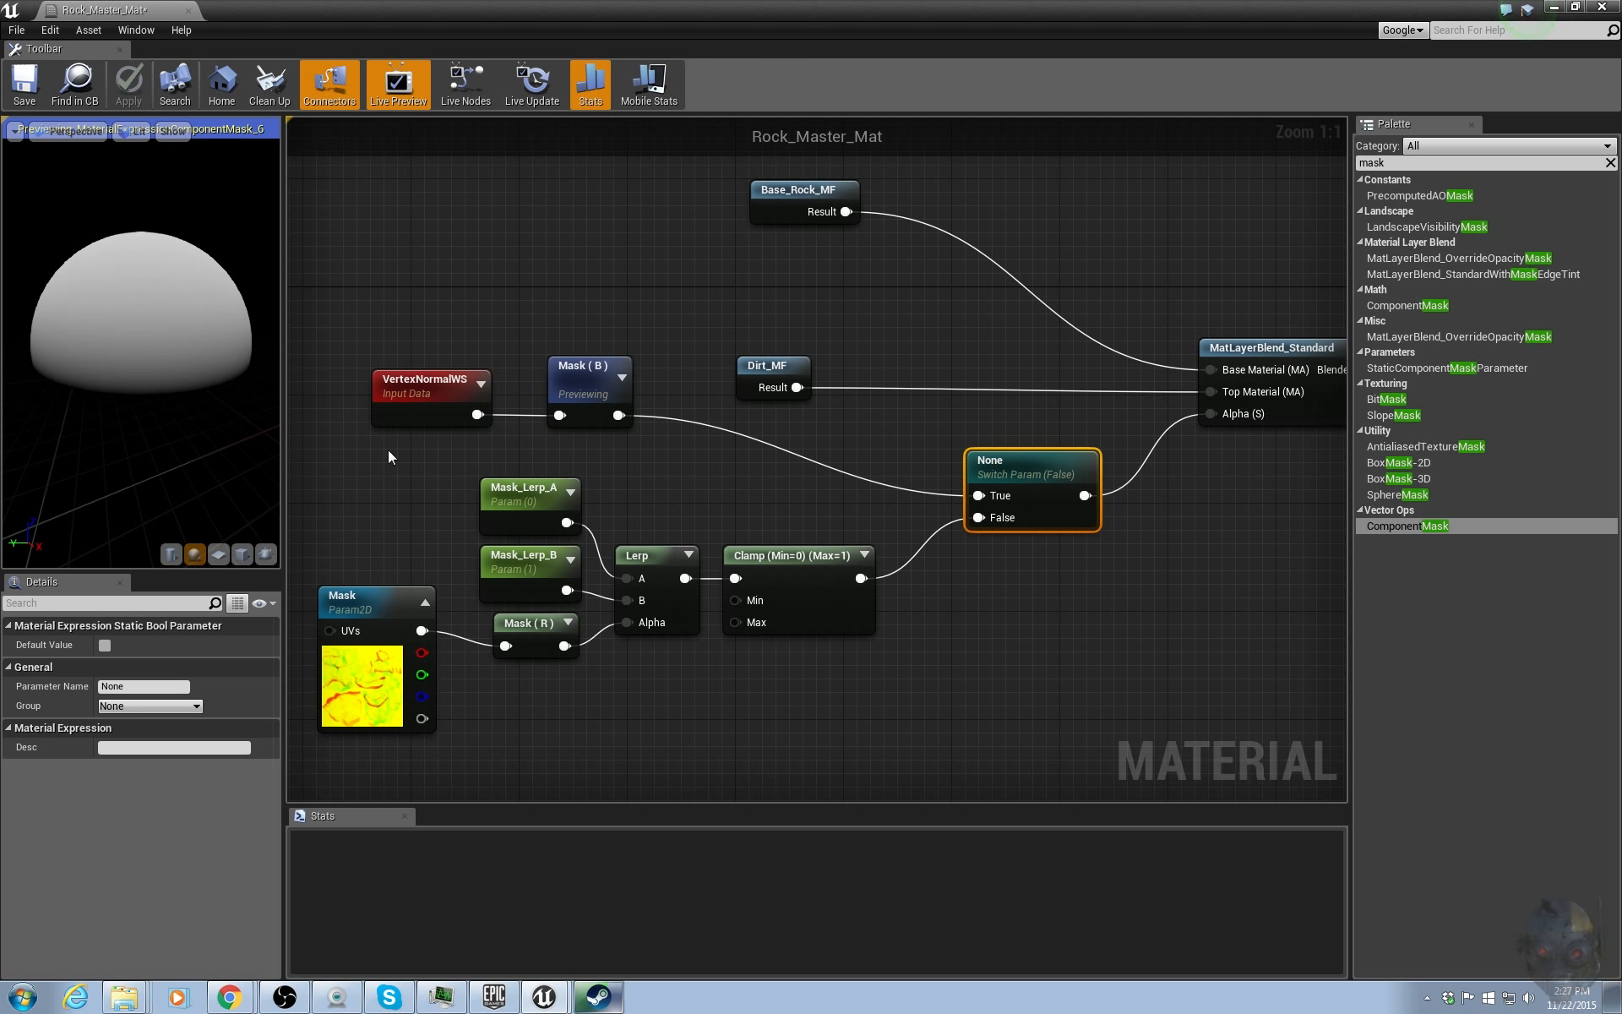
right_drag(384, 457, 522, 456)
click(420, 648)
drag(419, 649, 380, 622)
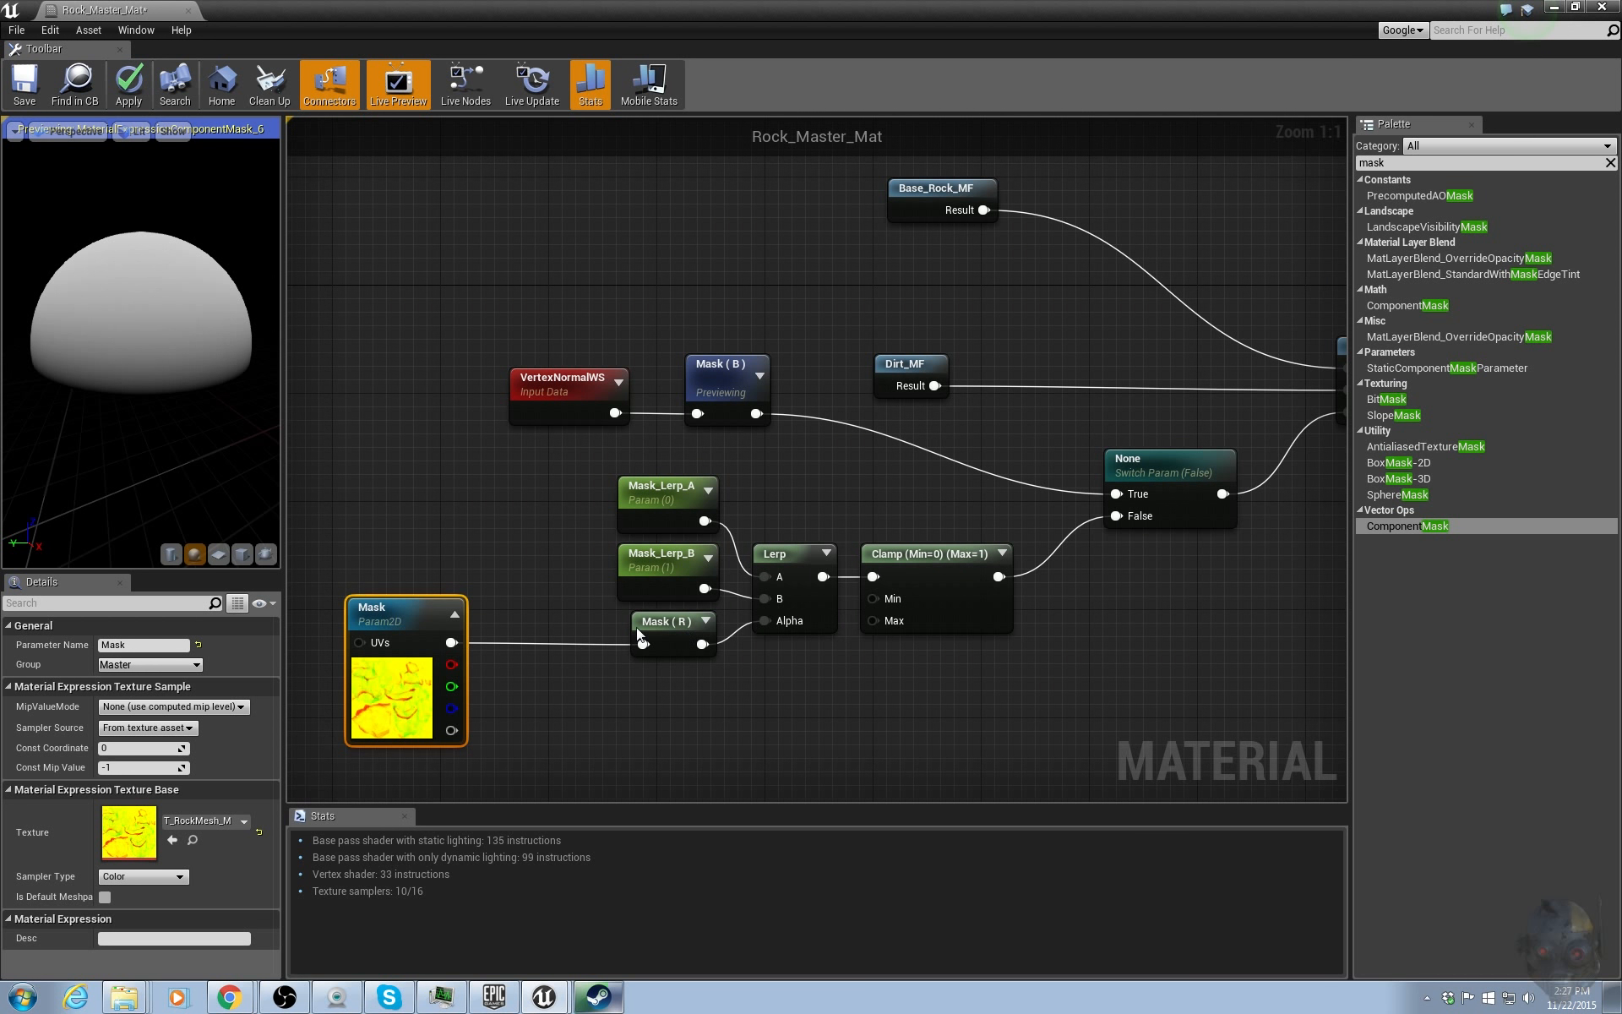
drag(695, 632, 557, 631)
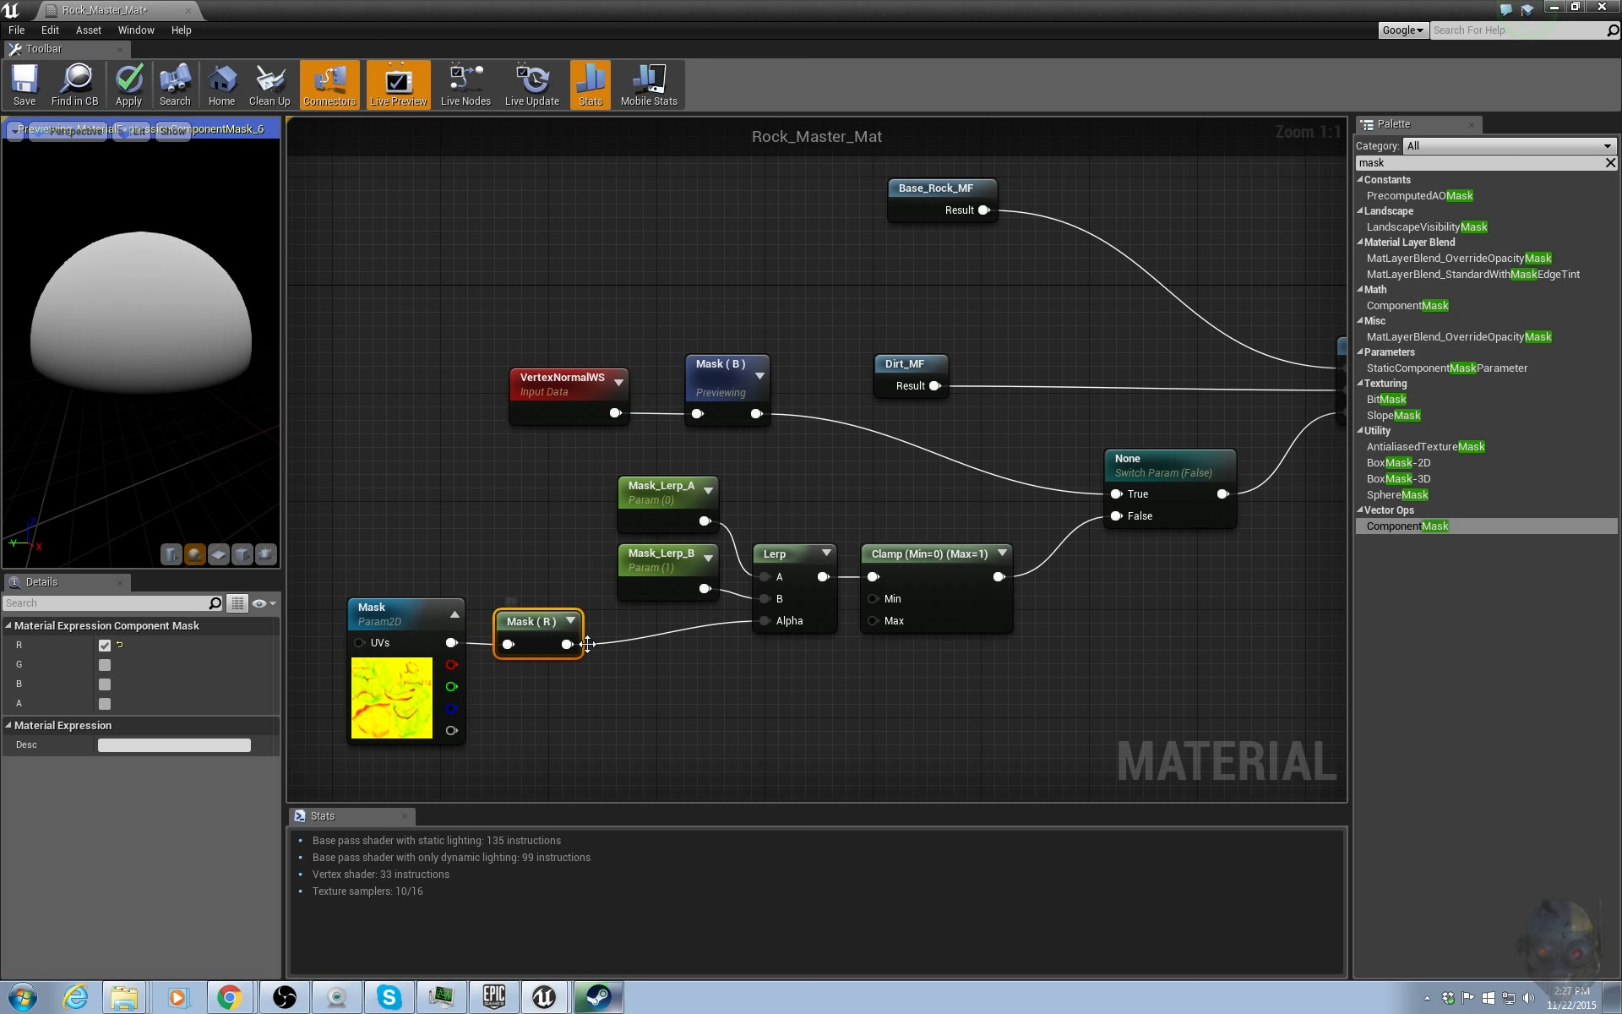
right_drag(722, 667, 1023, 694)
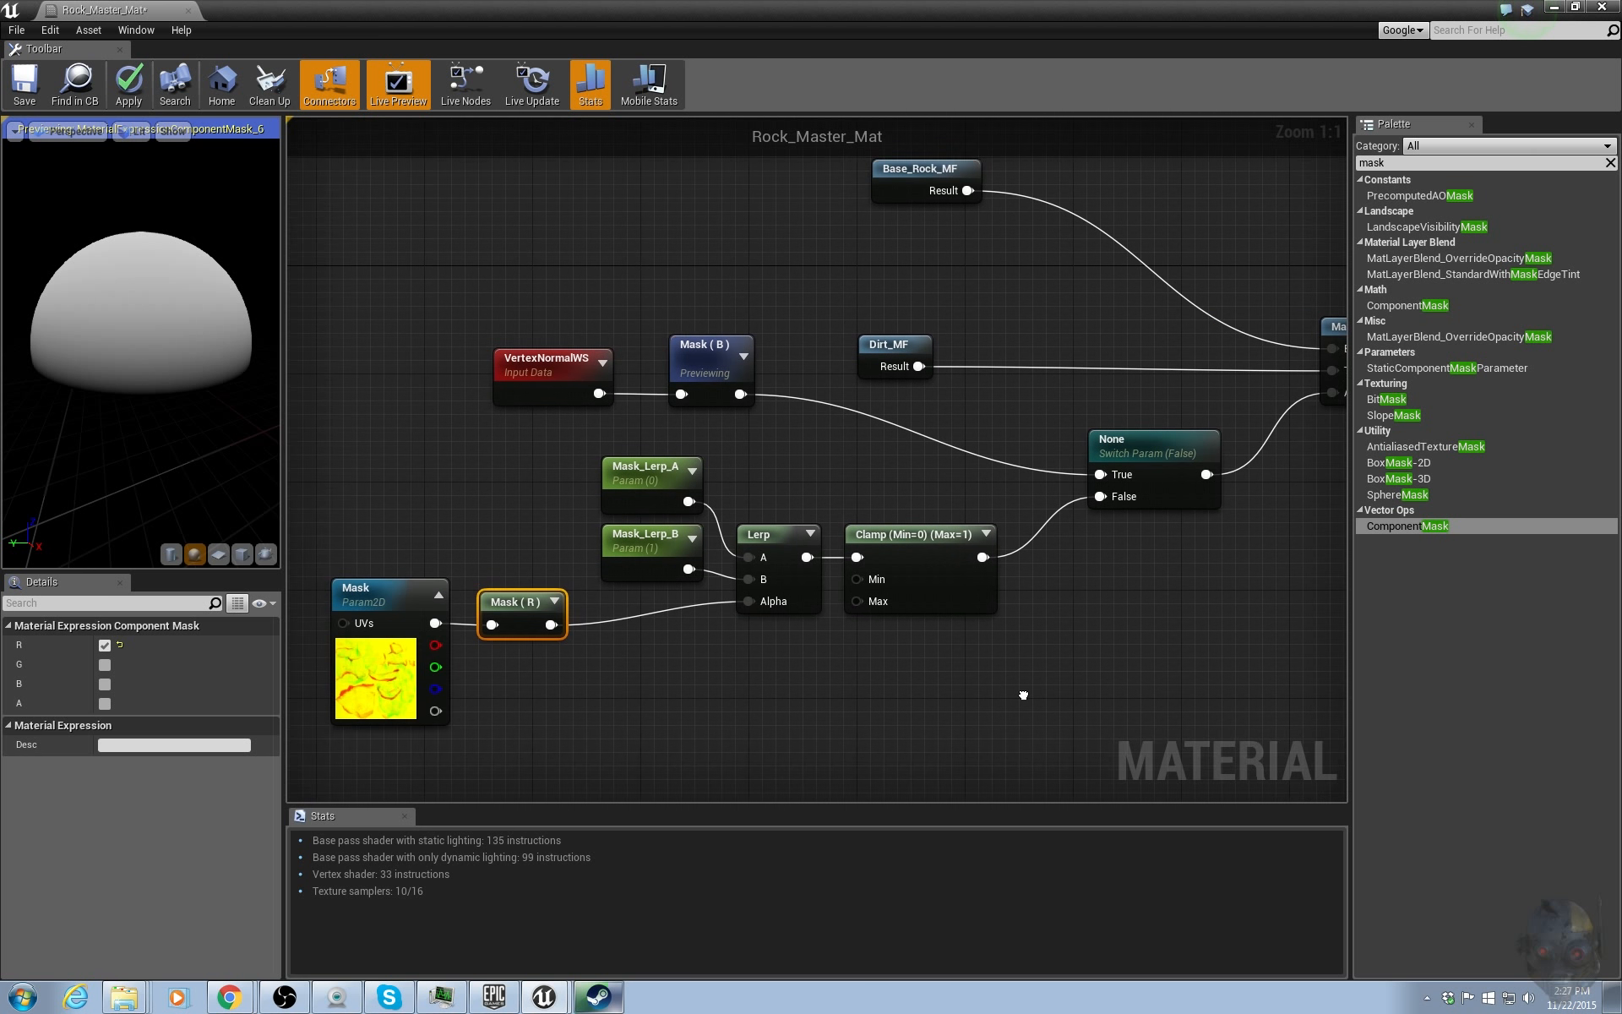
Reposition the Clamp and static switch nodes closer to the MatLayerBlend_Standard node.
right_drag(1091, 599, 948, 638)
drag(838, 594, 1198, 436)
right_drag(1148, 597, 1173, 581)
drag(1027, 483, 919, 456)
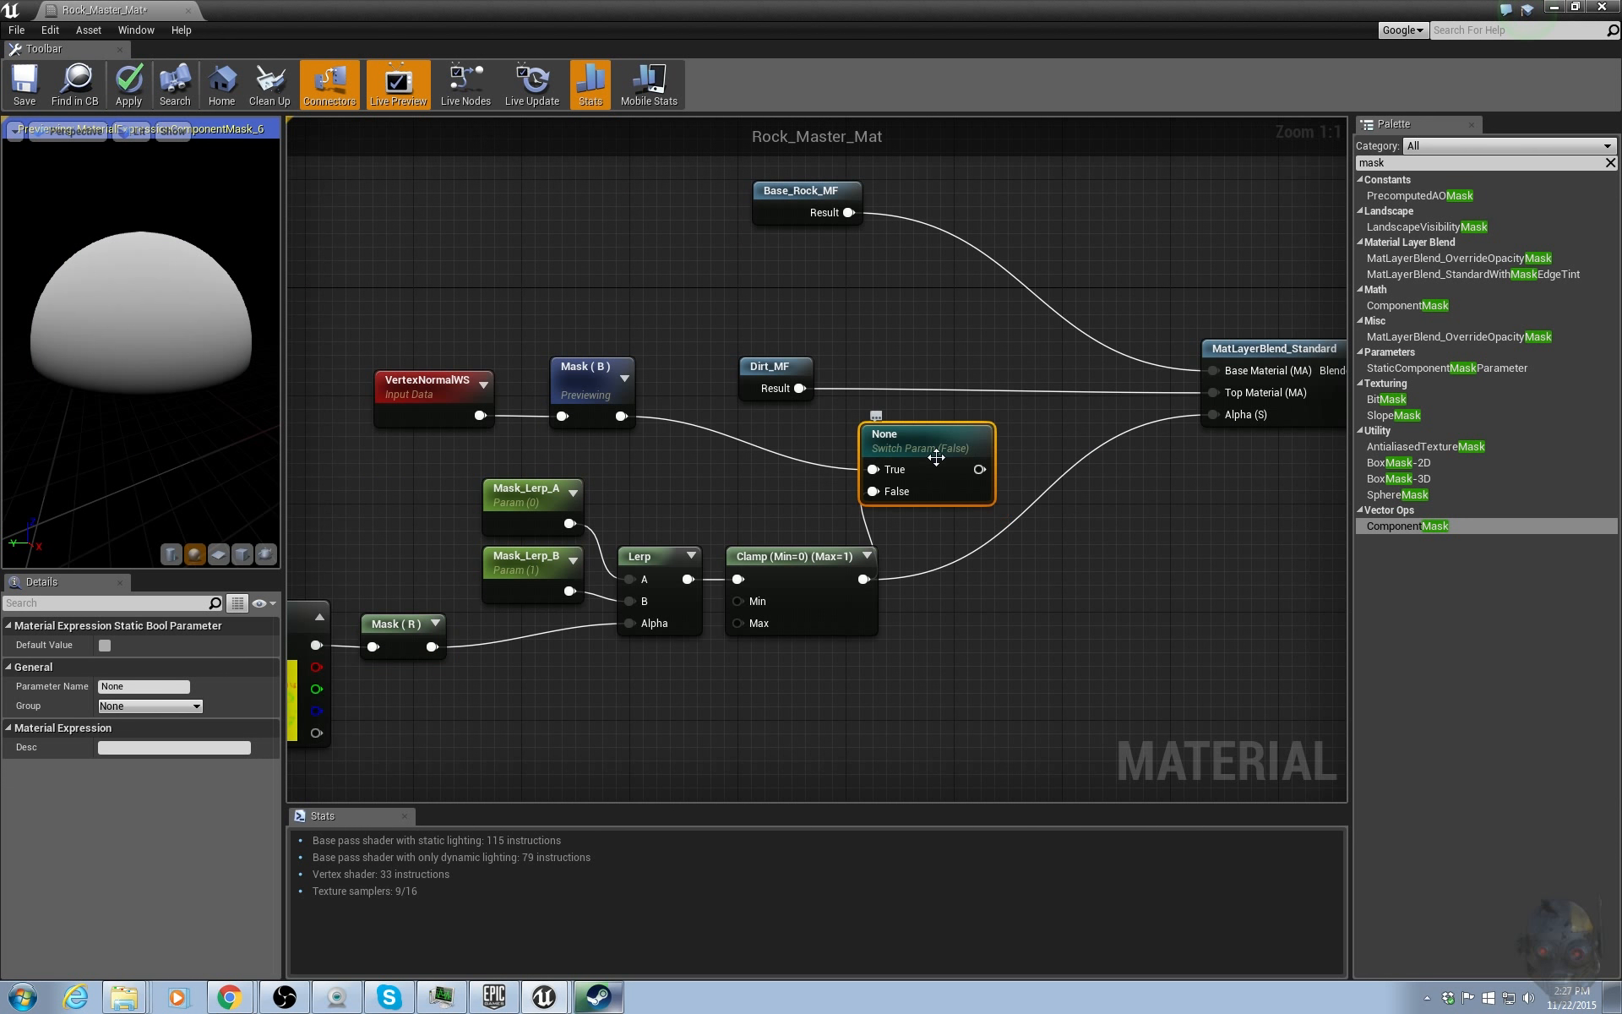
Reroute the static switch ahead of the Lerp: break its False link, wire the R mask into False, and feed its output into Alpha.
right_click(868, 499)
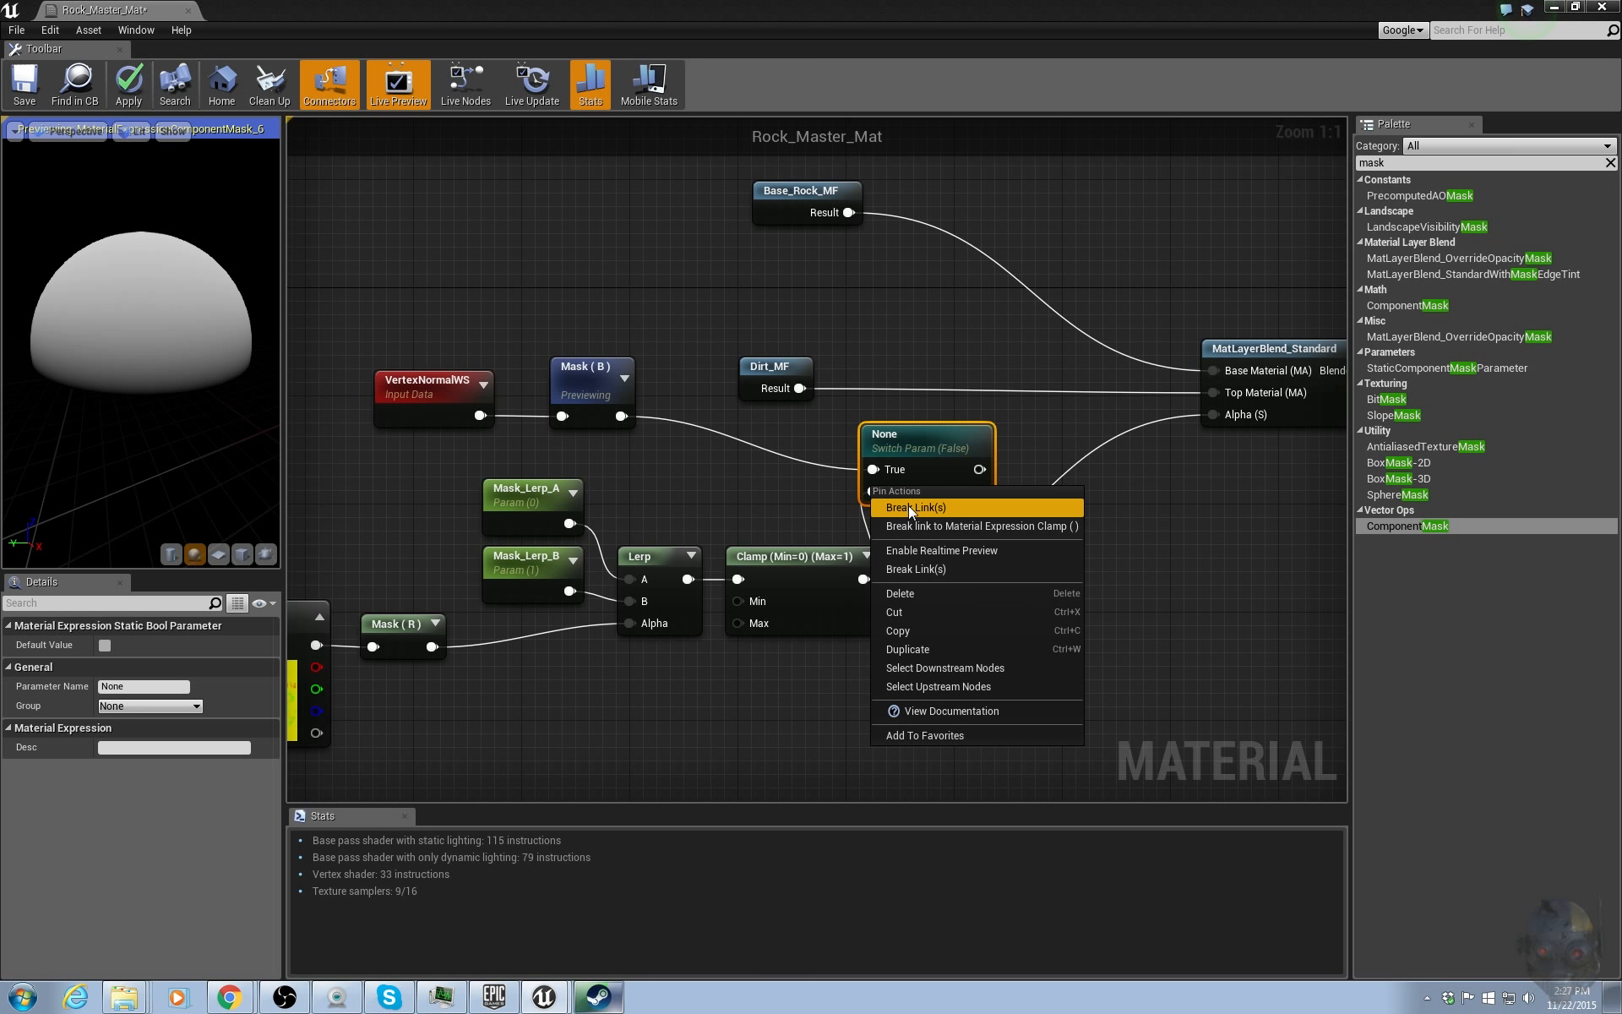
click(908, 508)
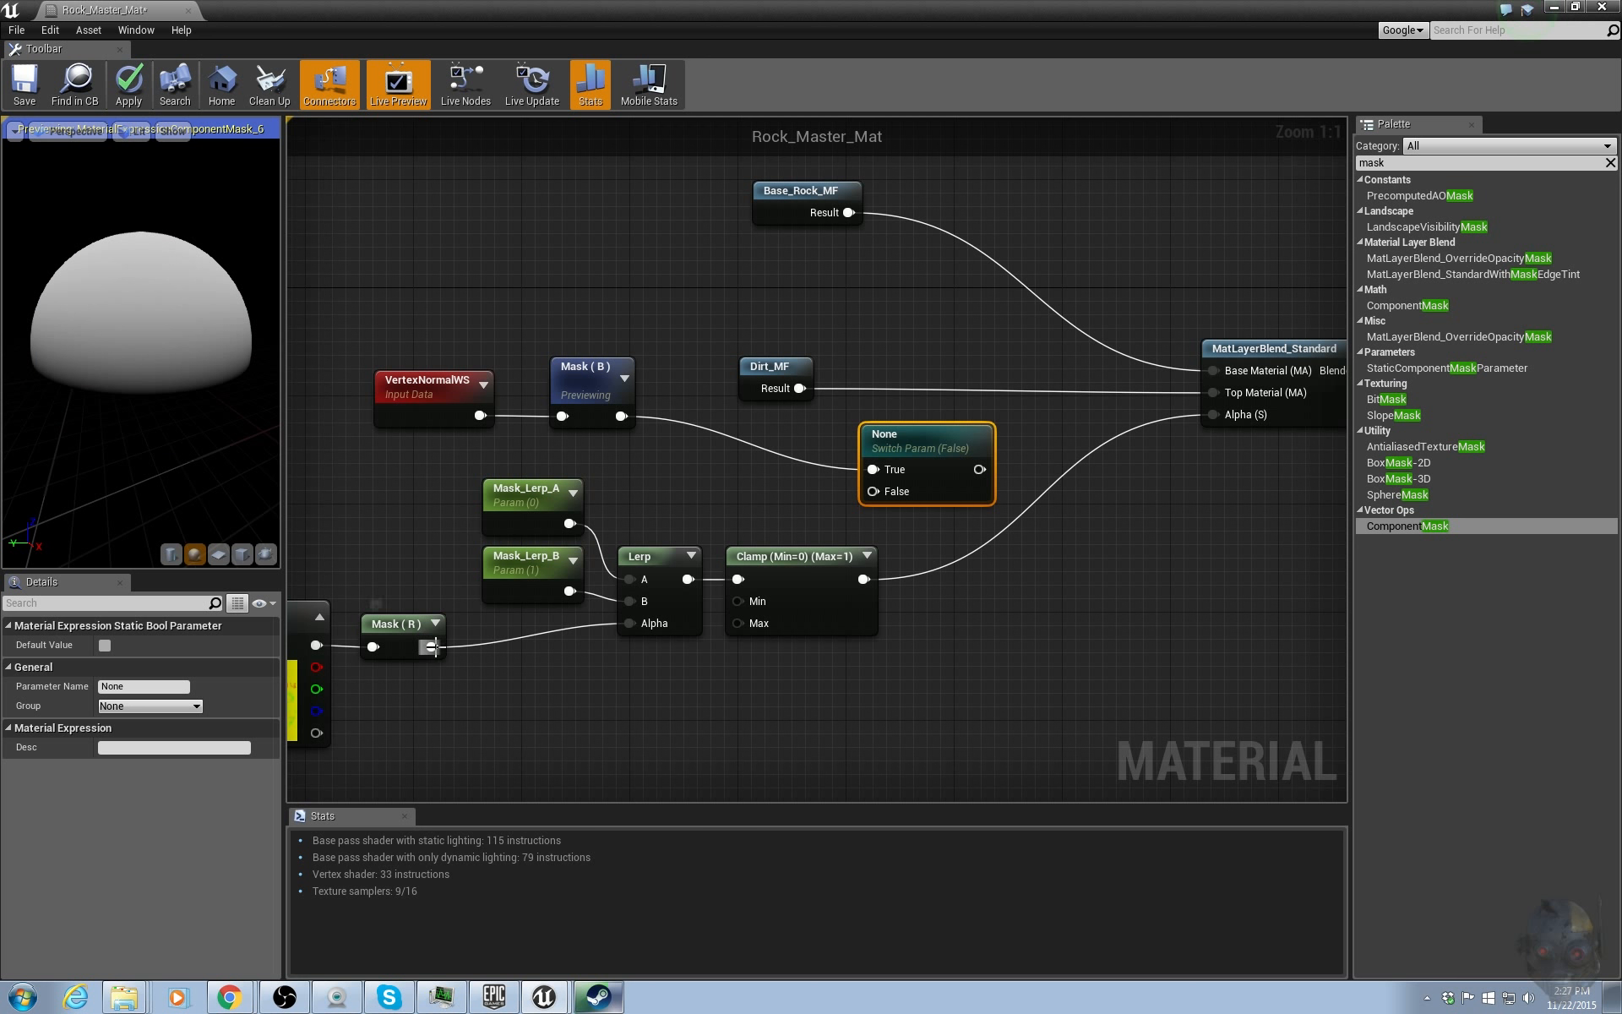
drag(432, 647, 879, 492)
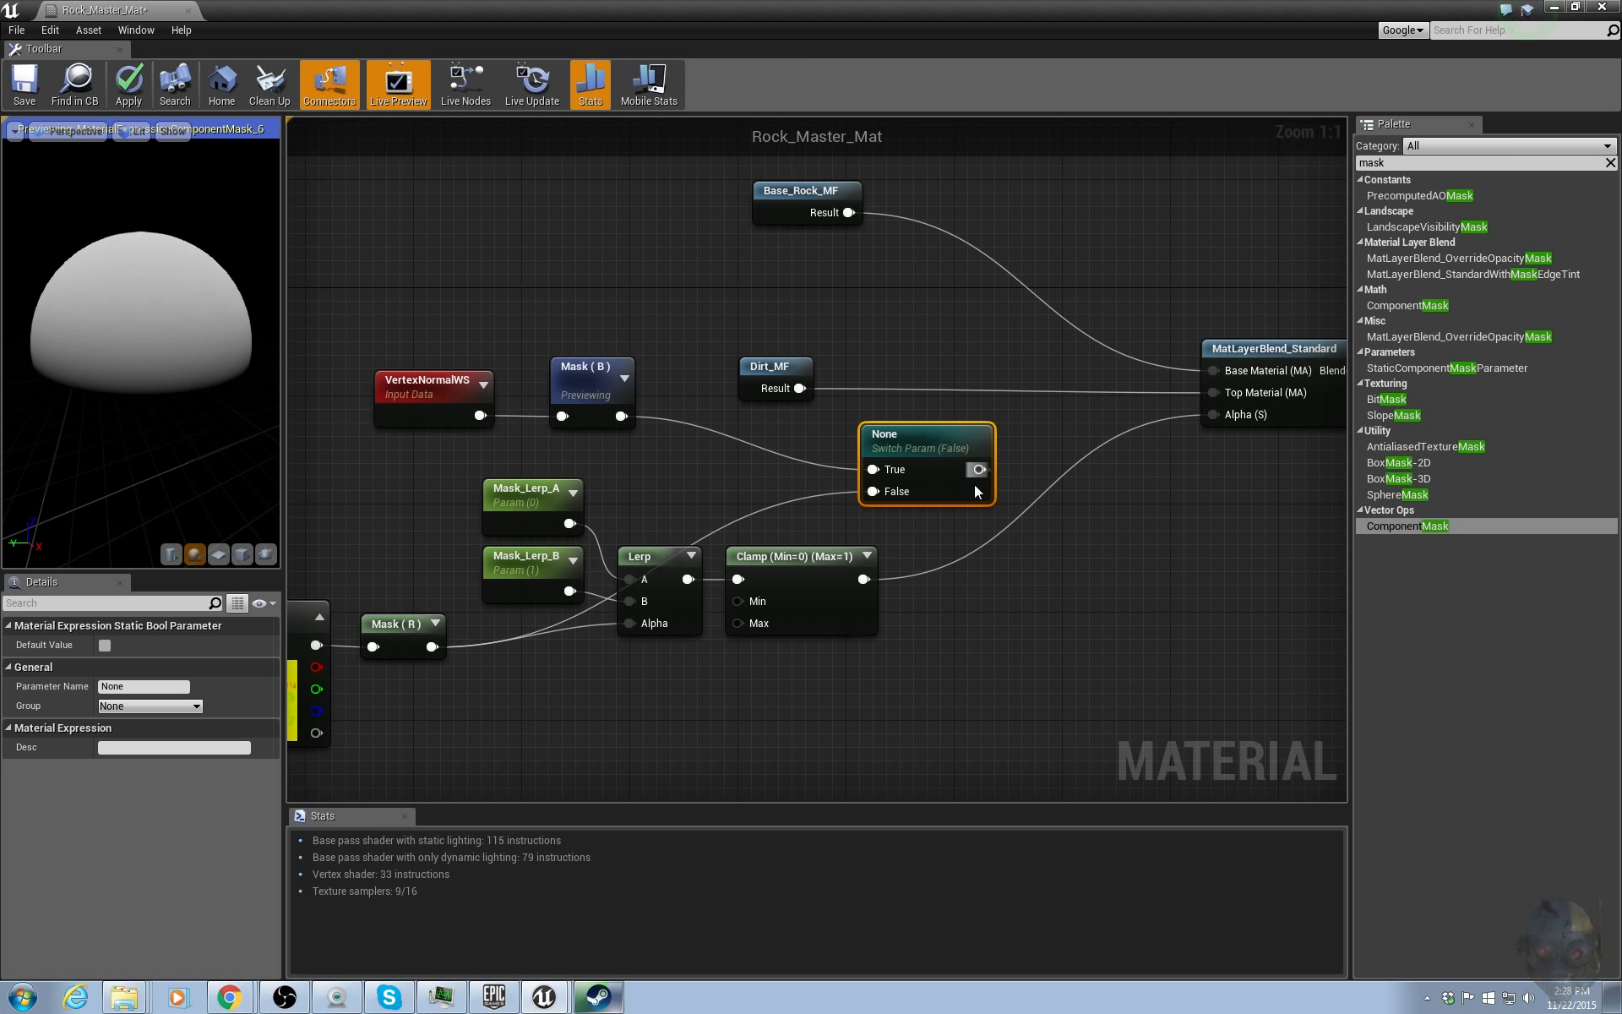
drag(978, 469, 641, 622)
Arrange the VertexNormalWS, B mask, switch and Mask texture nodes into a tidy chain before the Lerp, then apply the material.
drag(388, 314, 682, 382)
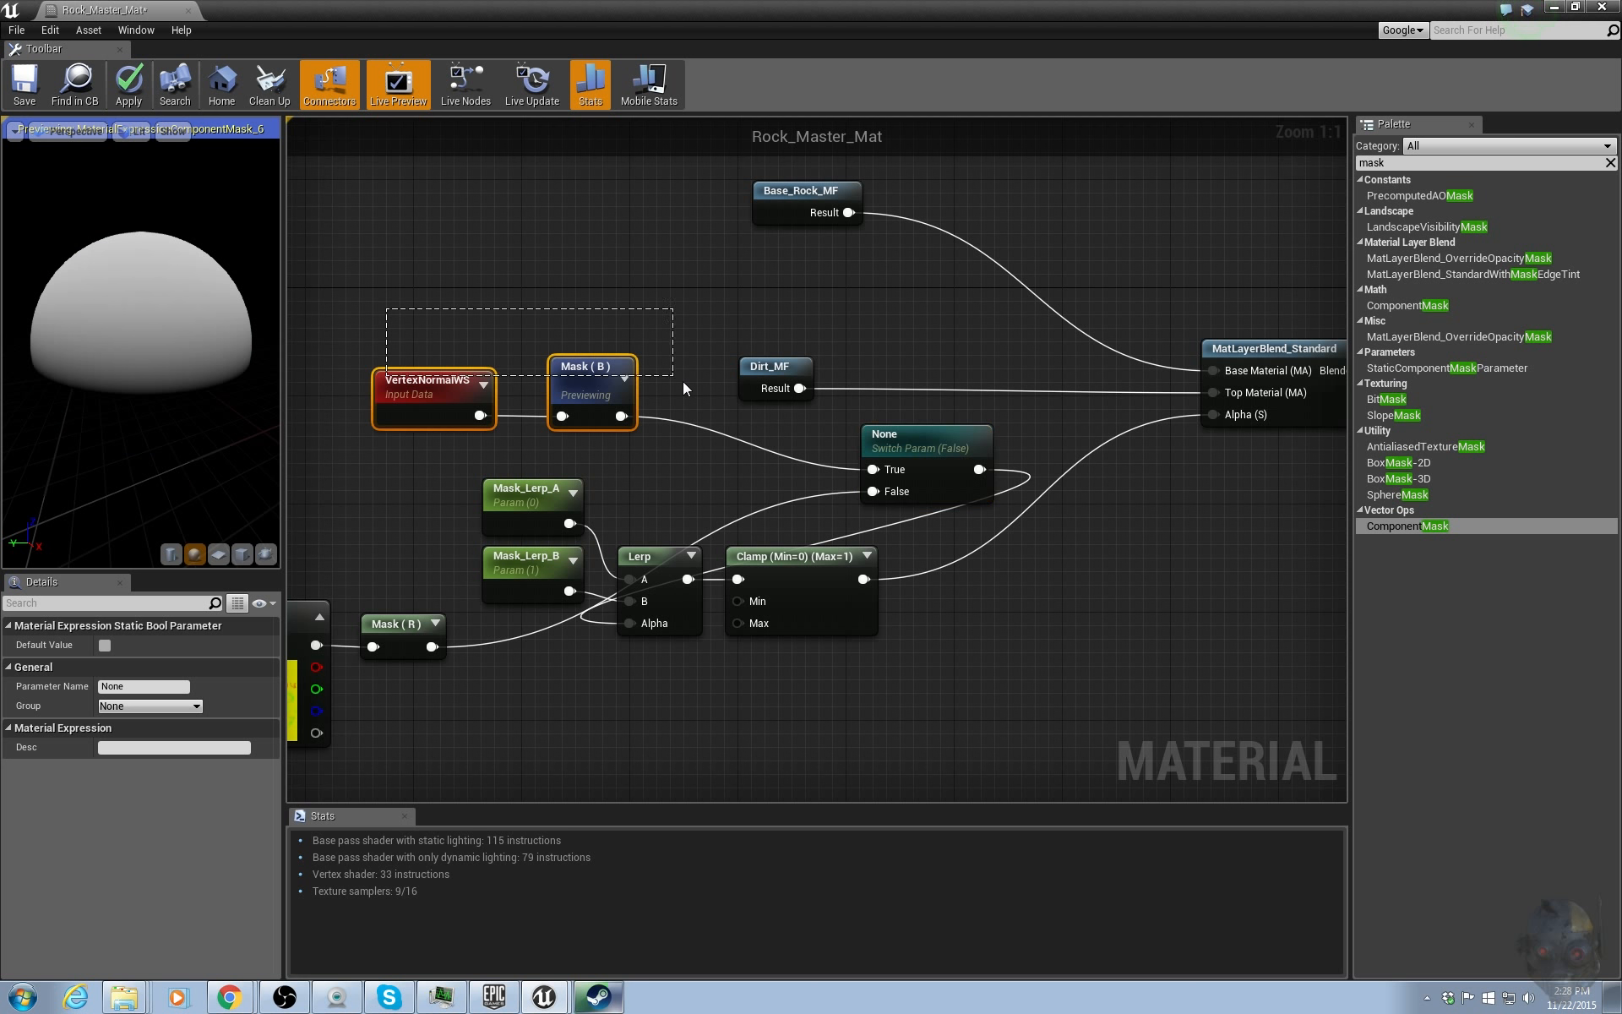
right_drag(782, 435, 1020, 467)
drag(826, 414, 393, 387)
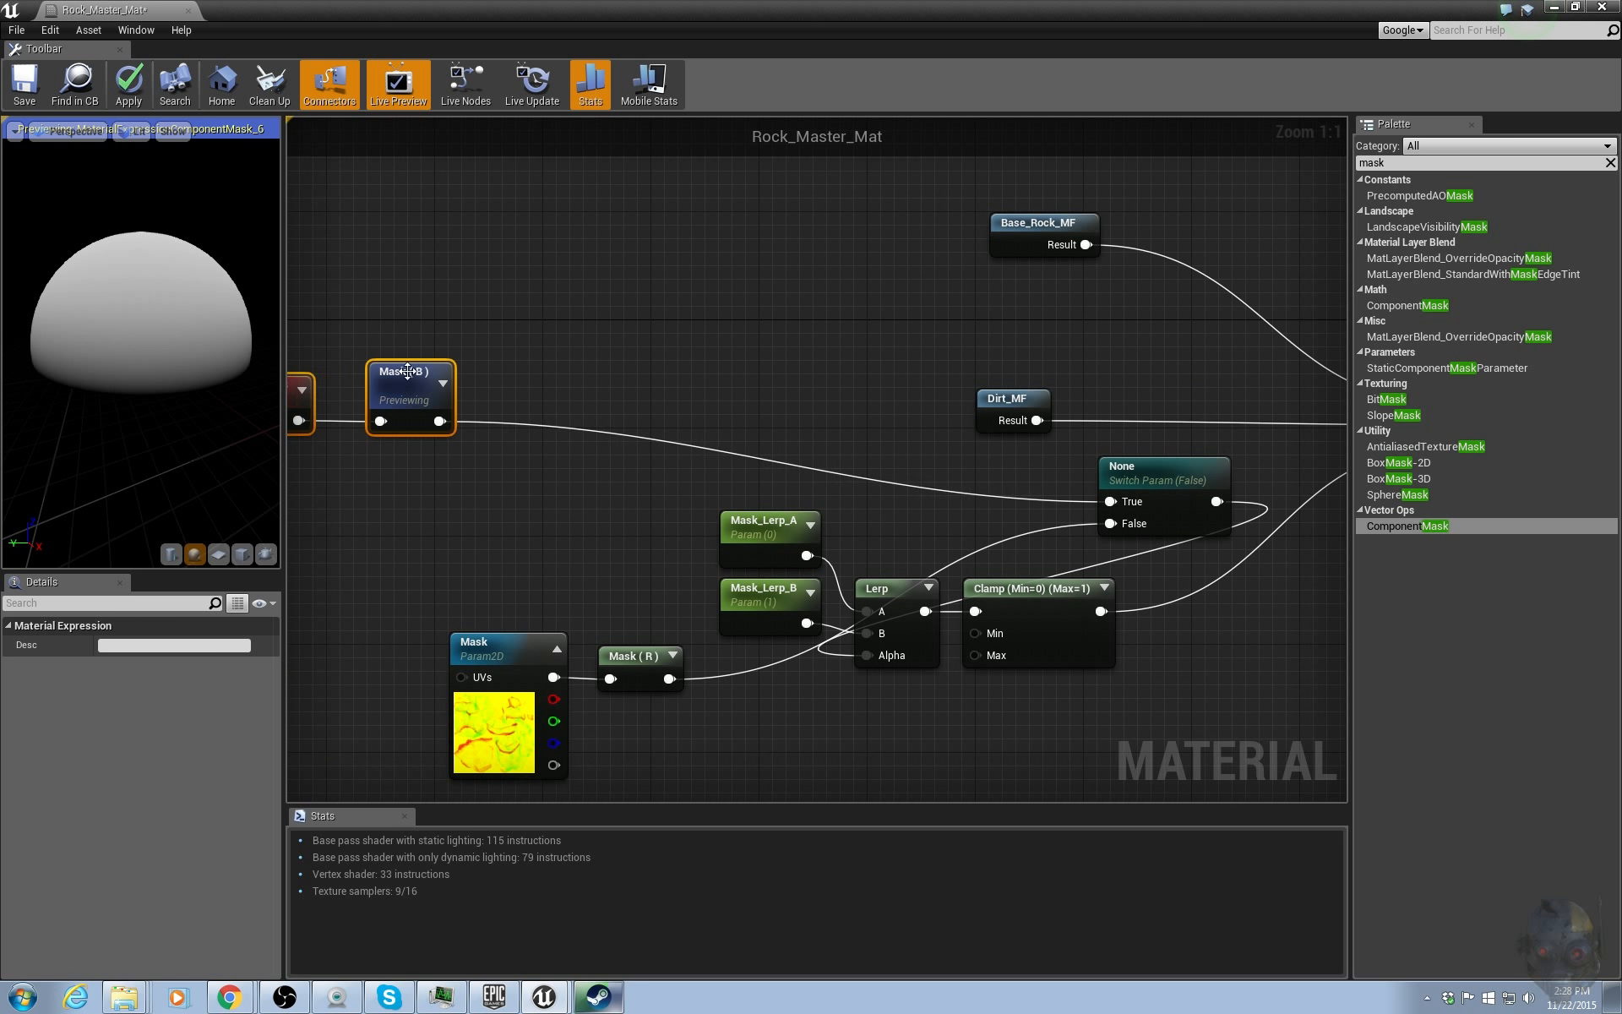
drag(1151, 459, 605, 483)
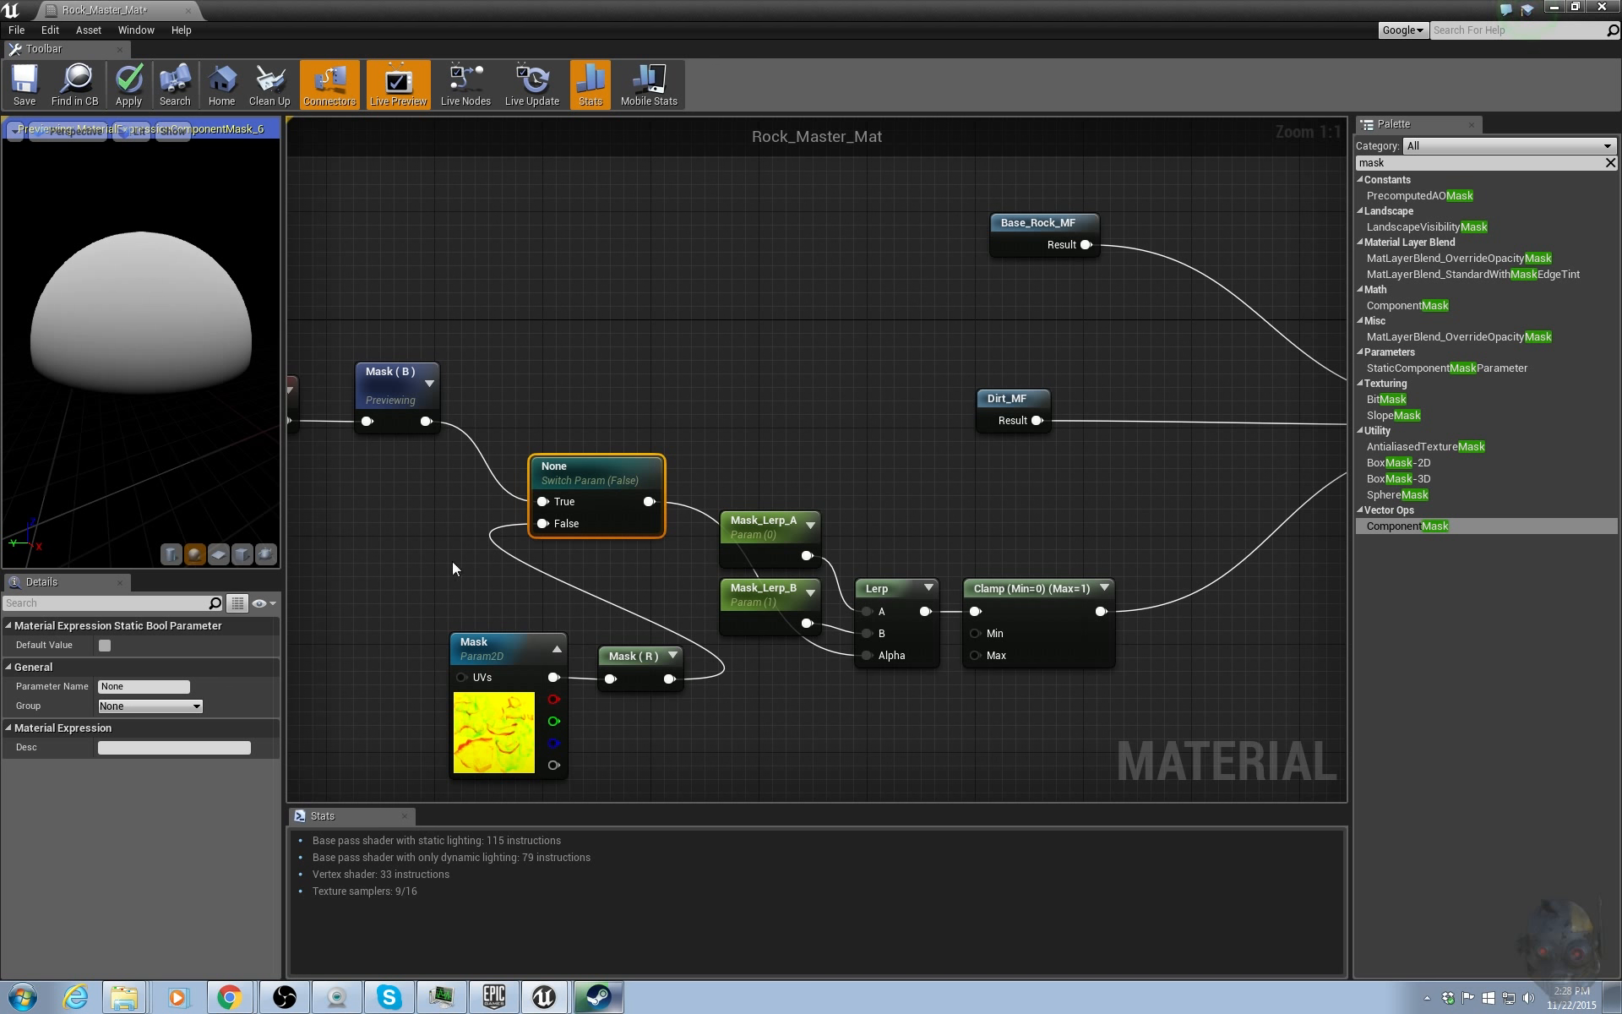
right_drag(343, 634, 512, 566)
drag(512, 568, 811, 712)
drag(831, 587, 627, 508)
click(767, 576)
right_drag(775, 582, 860, 585)
drag(446, 259, 804, 635)
drag(898, 443, 929, 625)
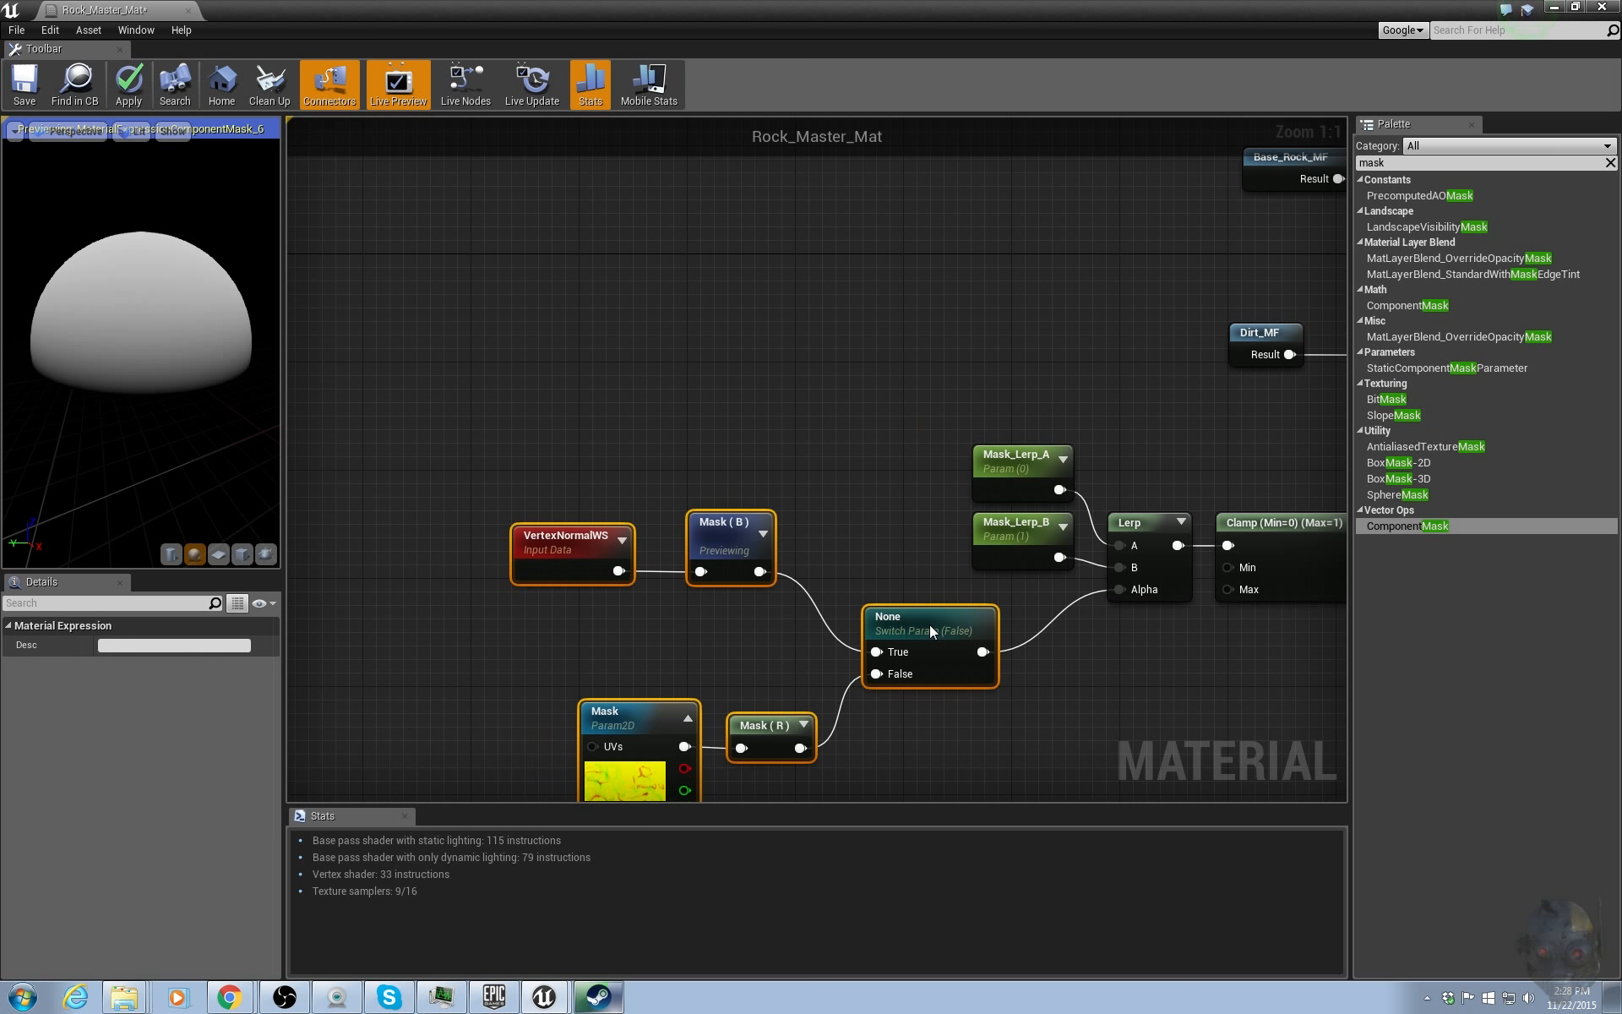
click(864, 502)
right_drag(864, 503, 747, 414)
scroll(855, 615, down, 2)
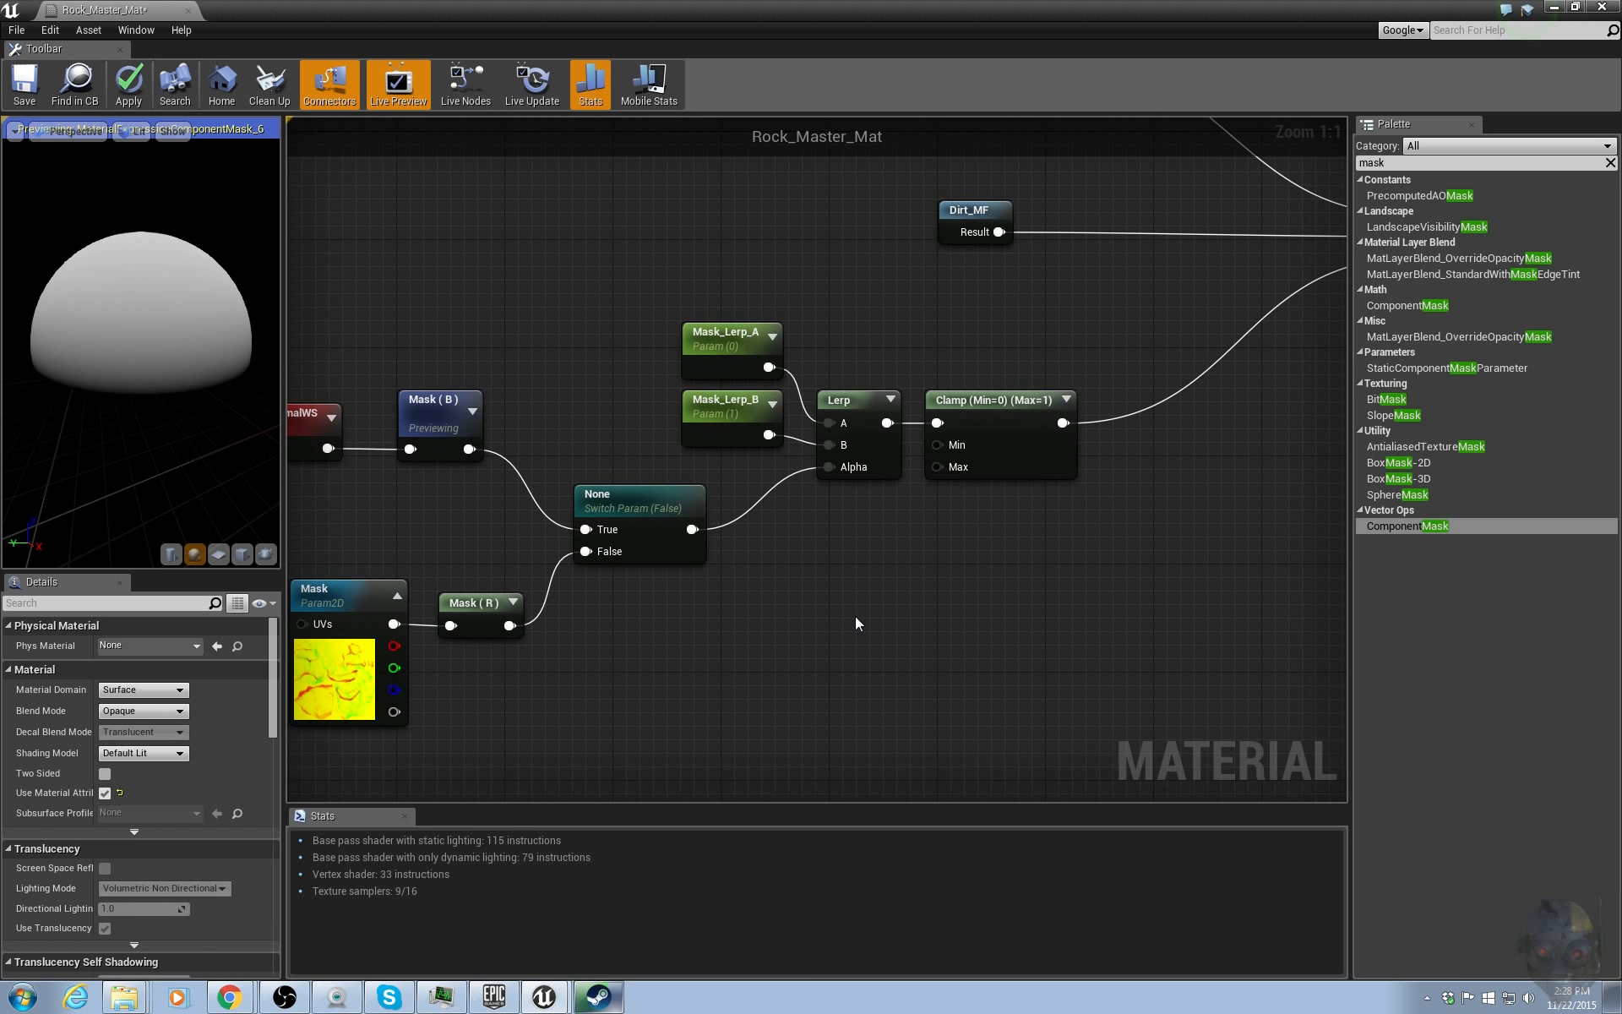
right_drag(944, 571, 875, 618)
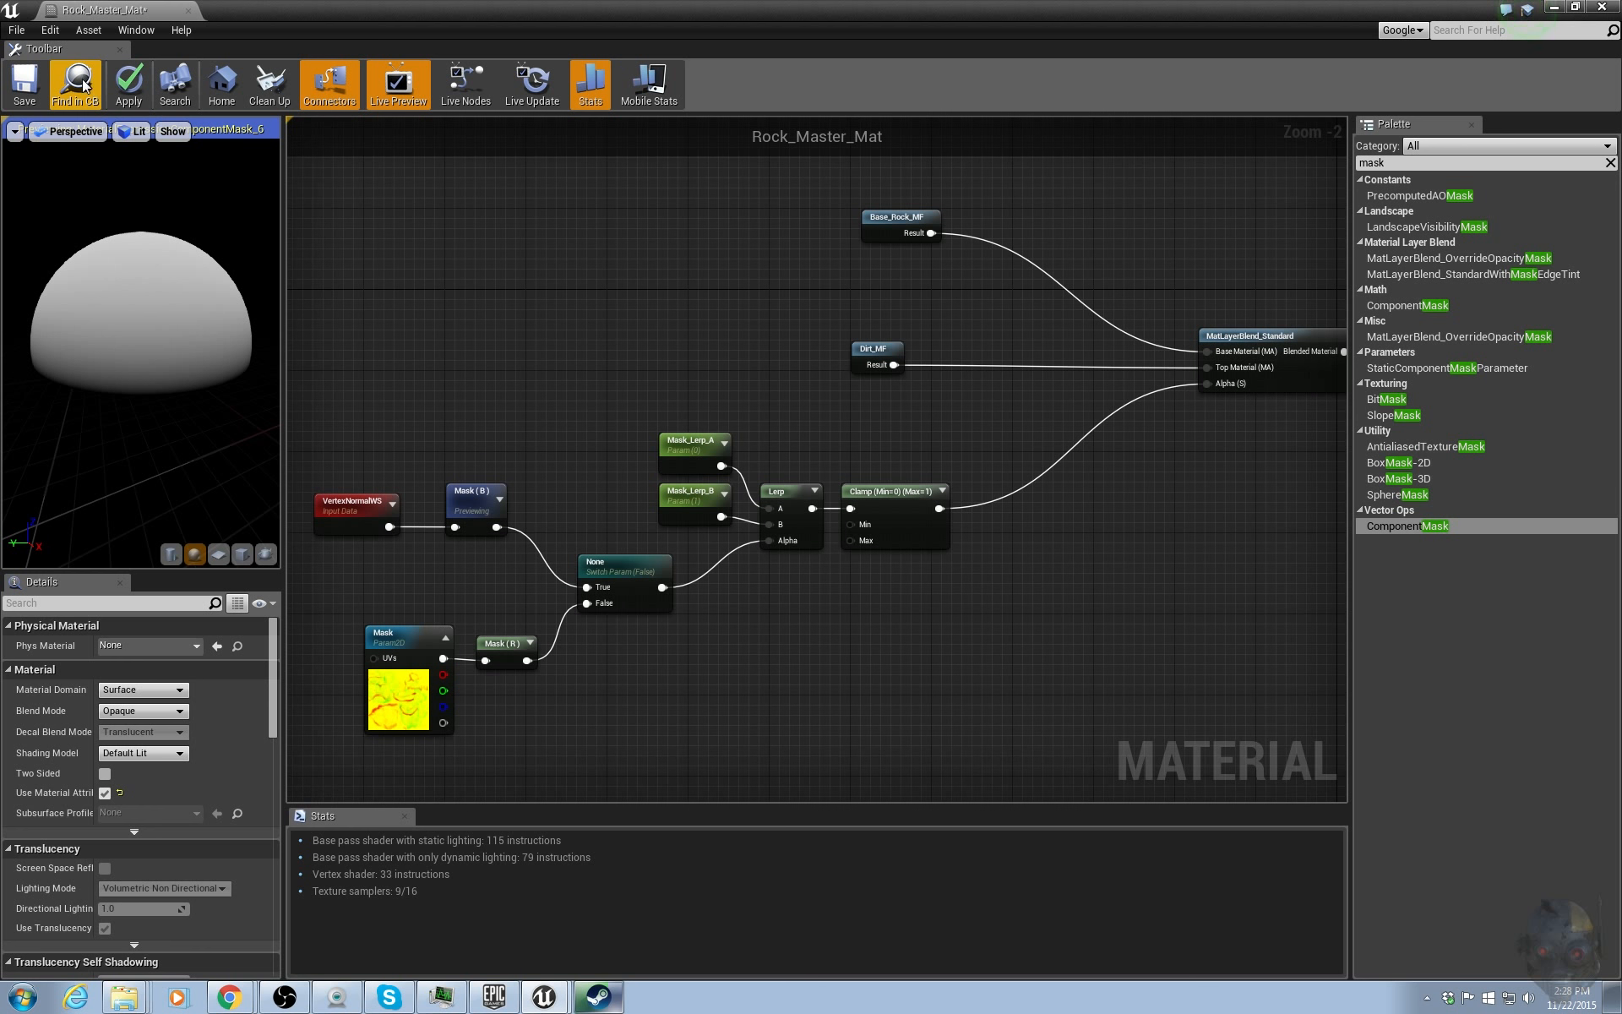
click(121, 98)
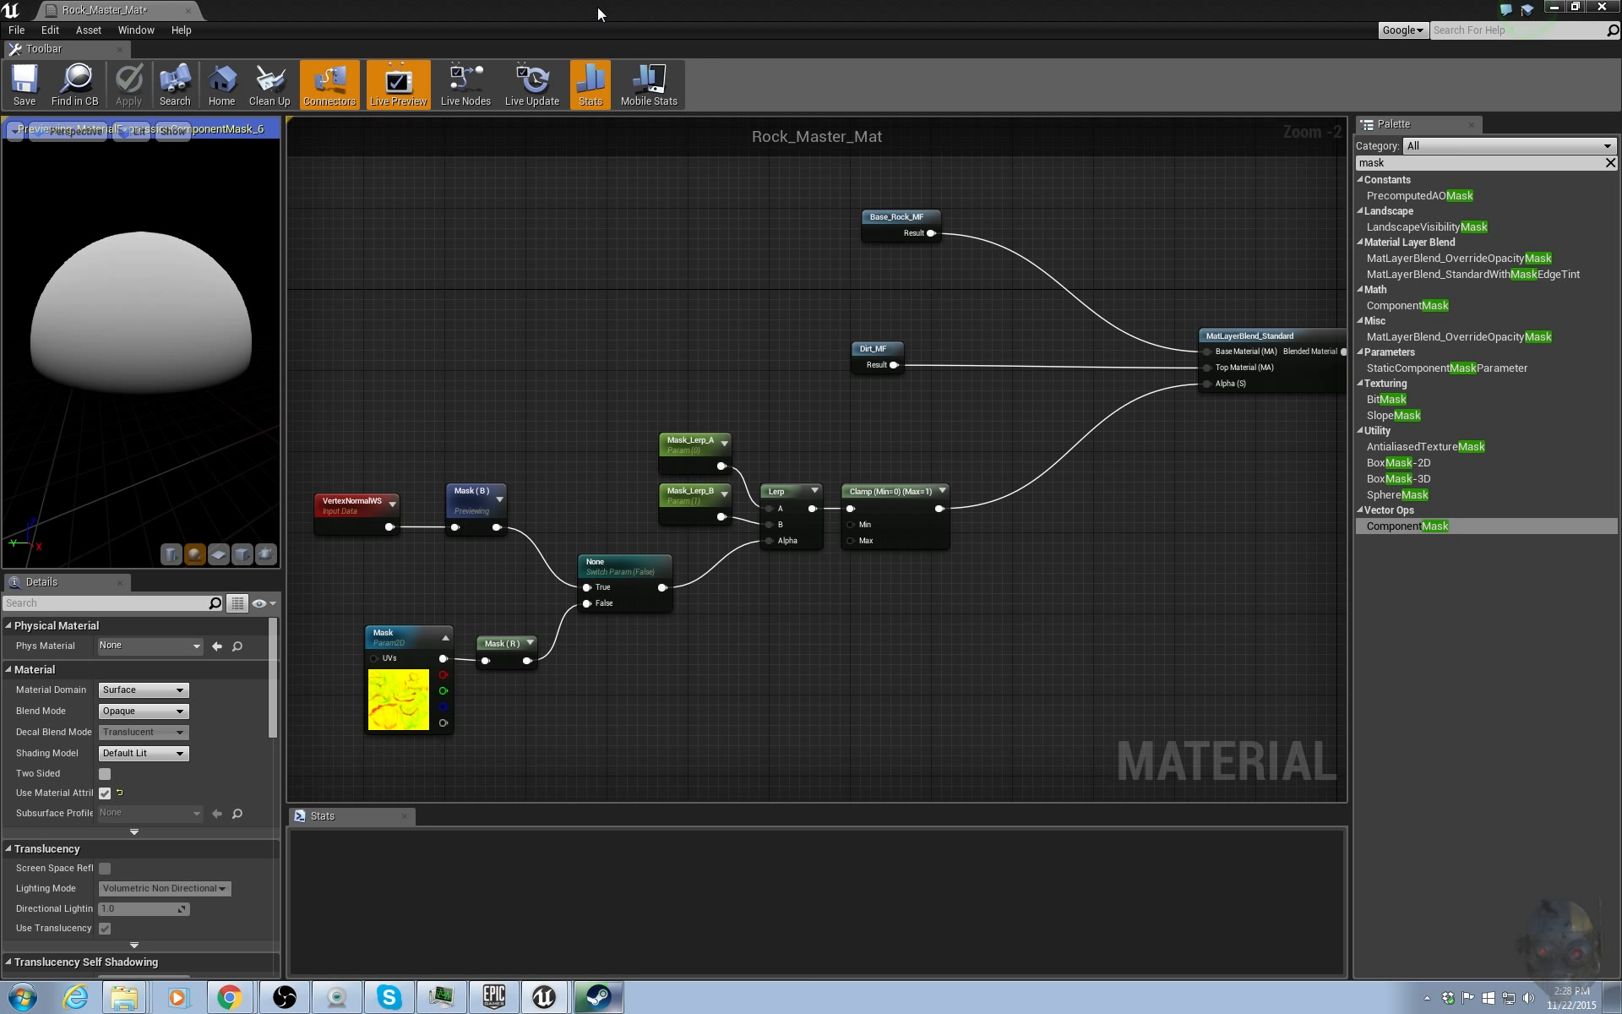
Open the Rock_Master_Inst2 material instance from the content browser.
drag(542, 19, 1621, 338)
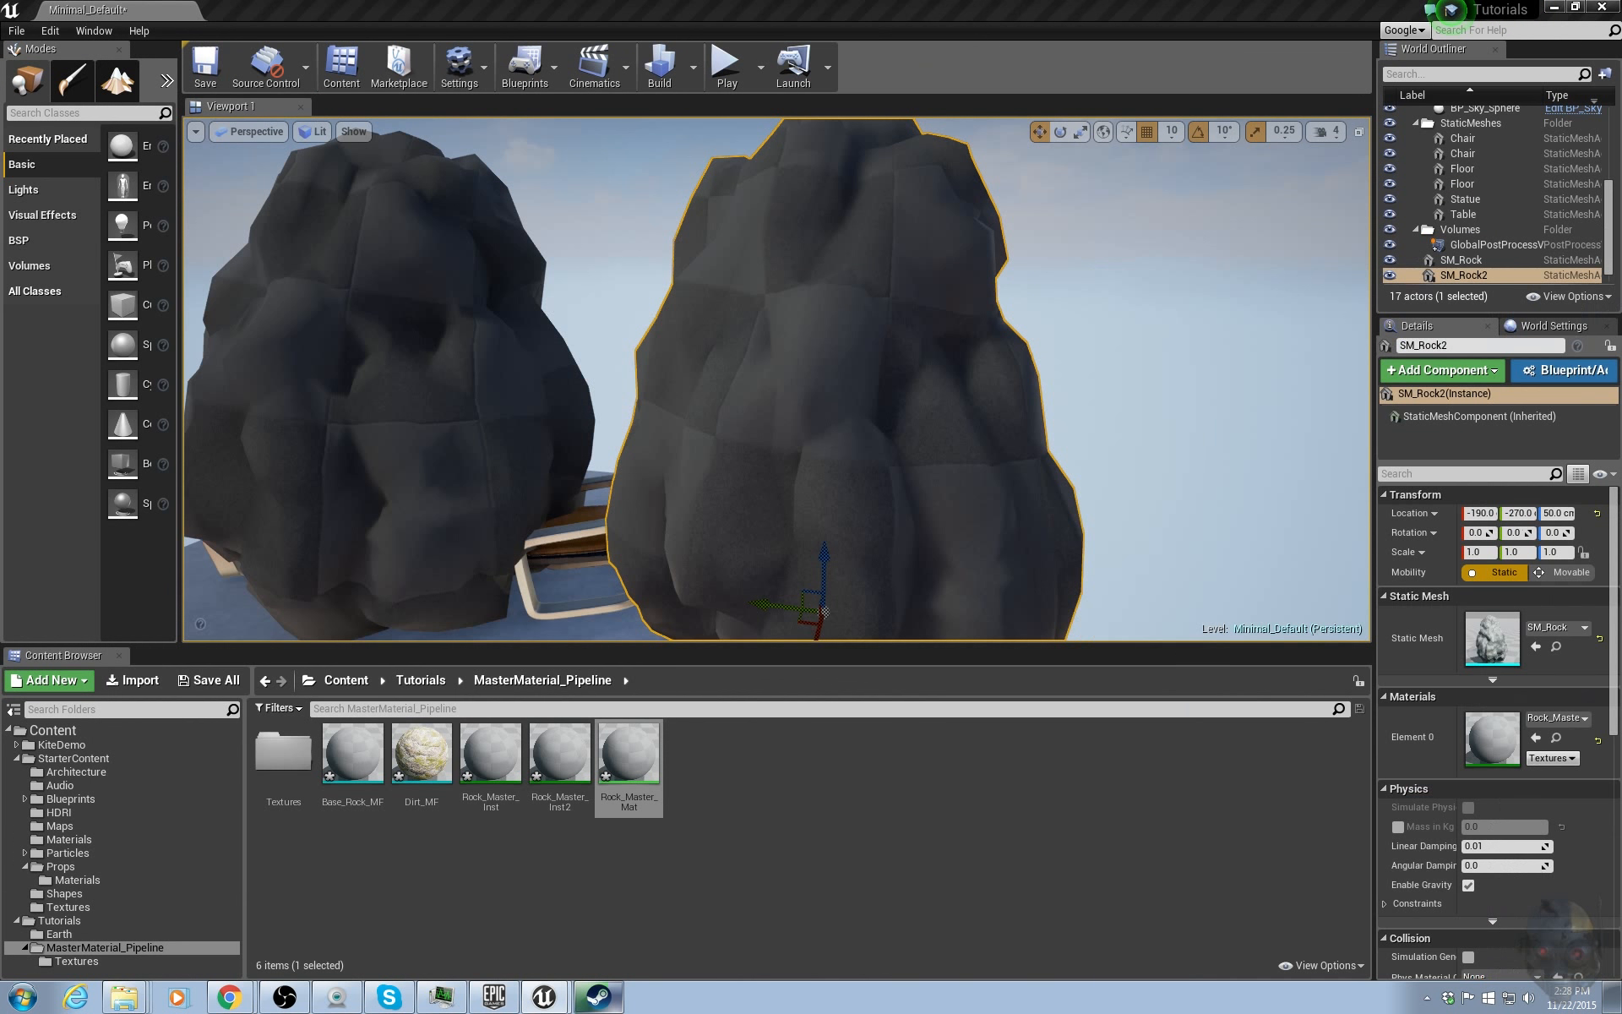
click(660, 855)
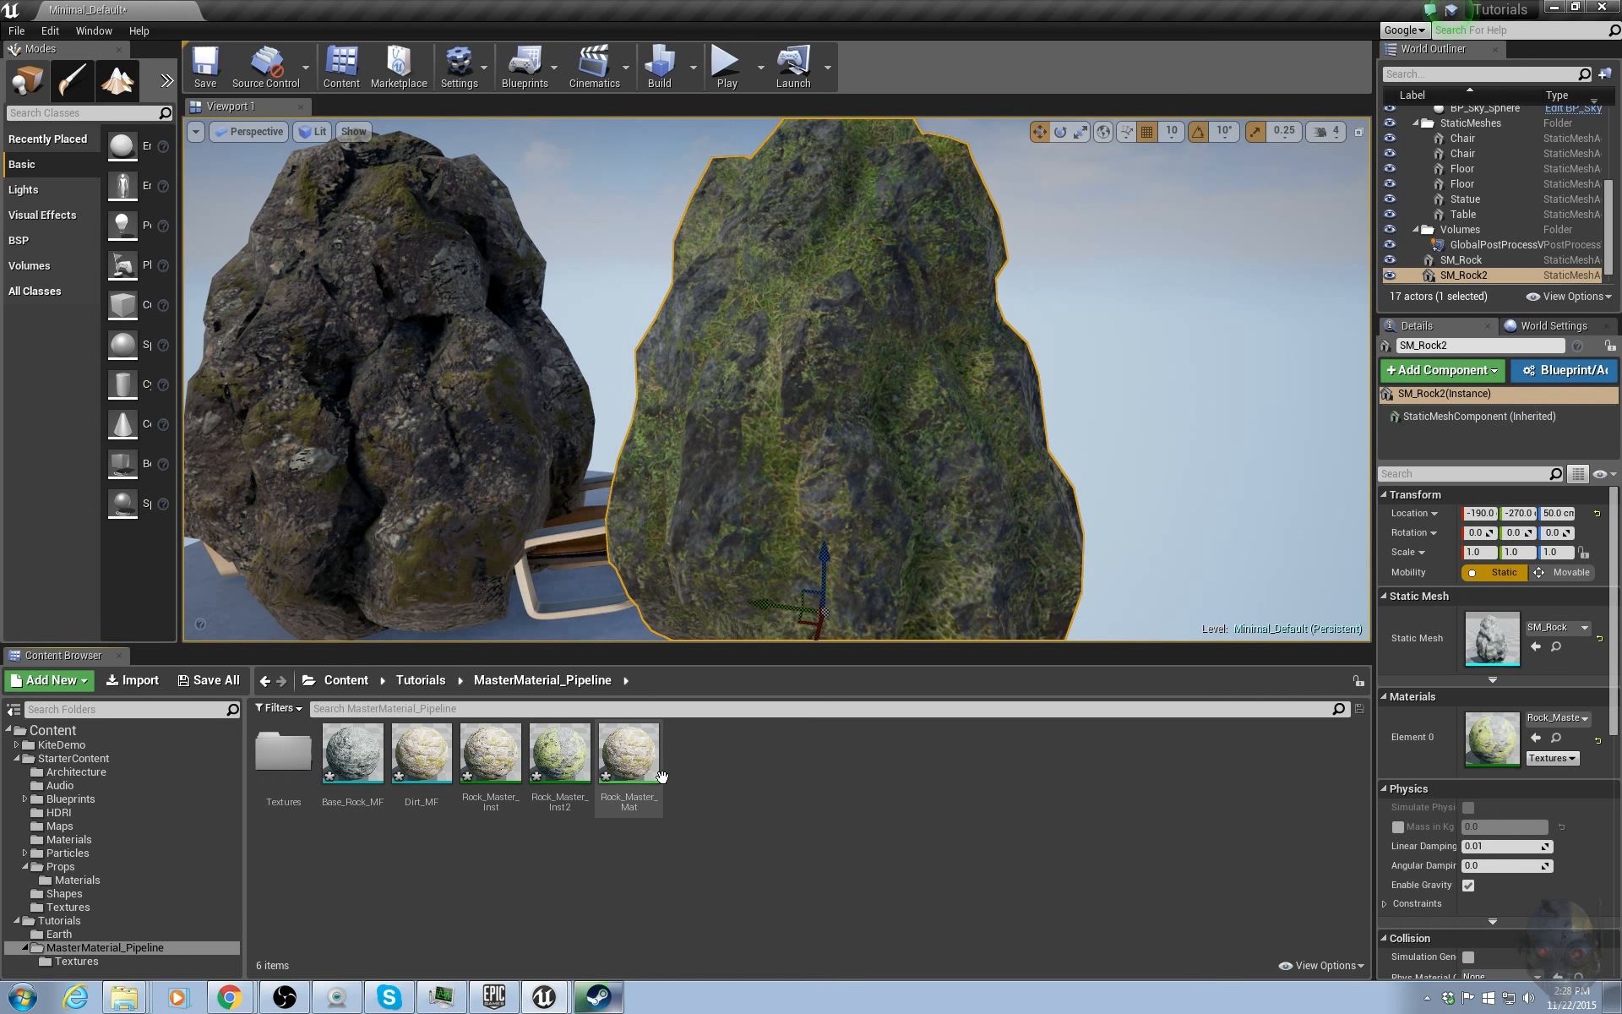
click(559, 756)
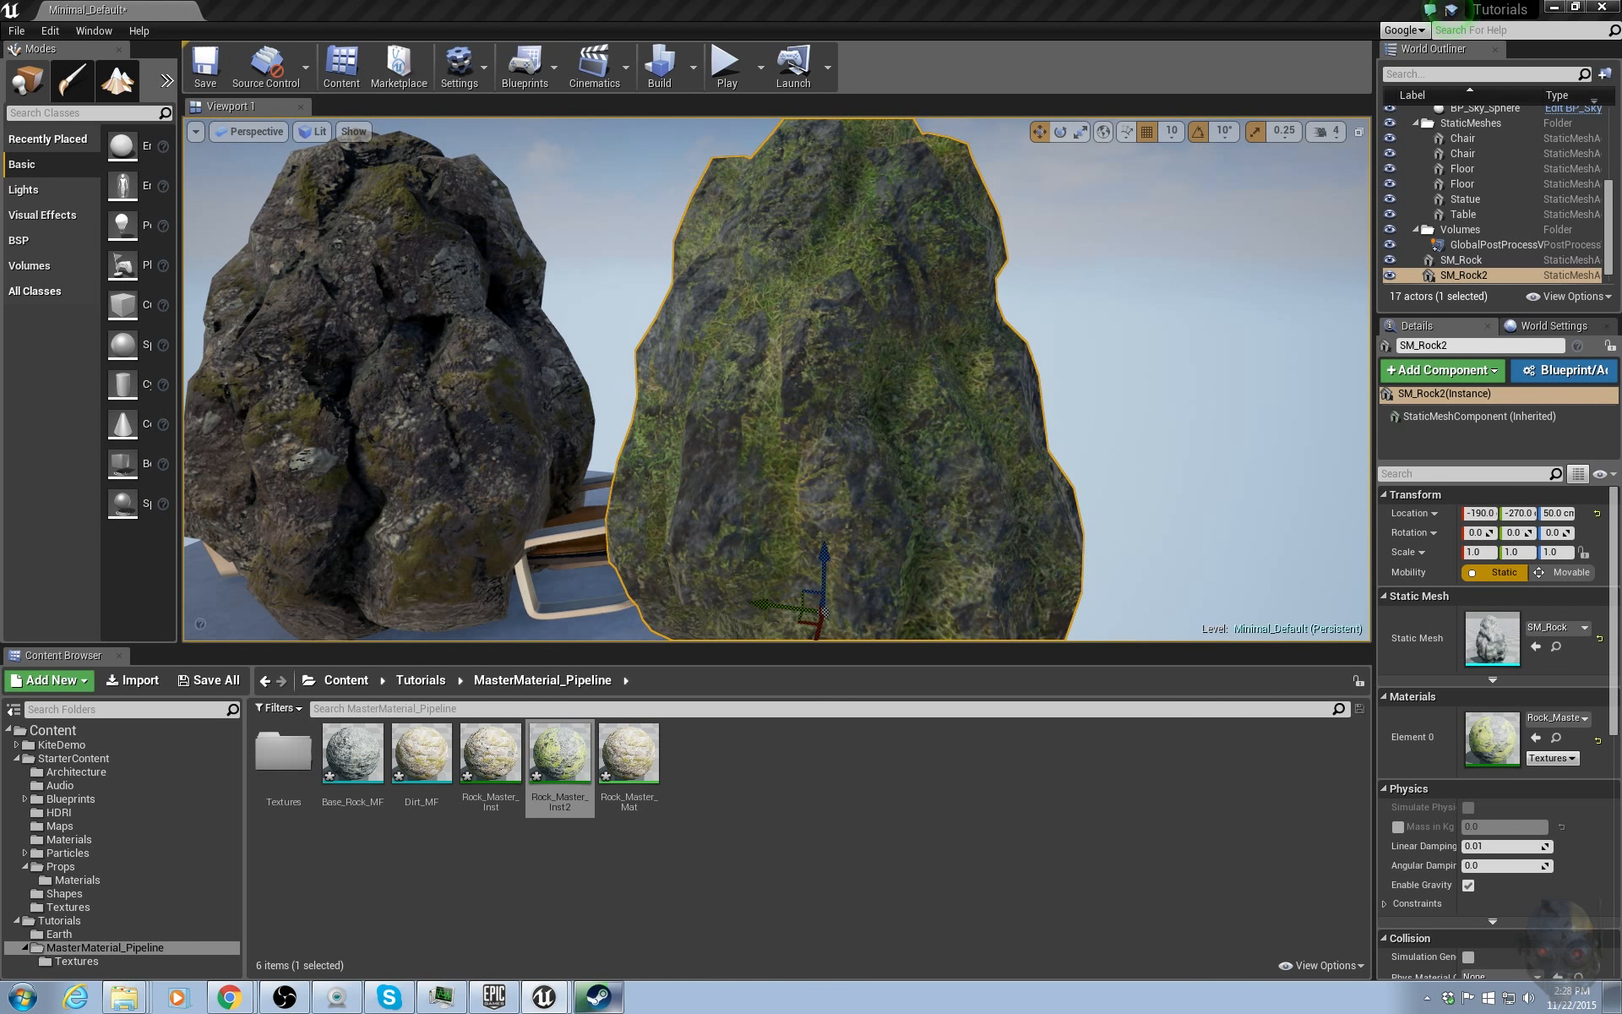
scroll(843, 429, down, 3)
click(1354, 244)
click(545, 997)
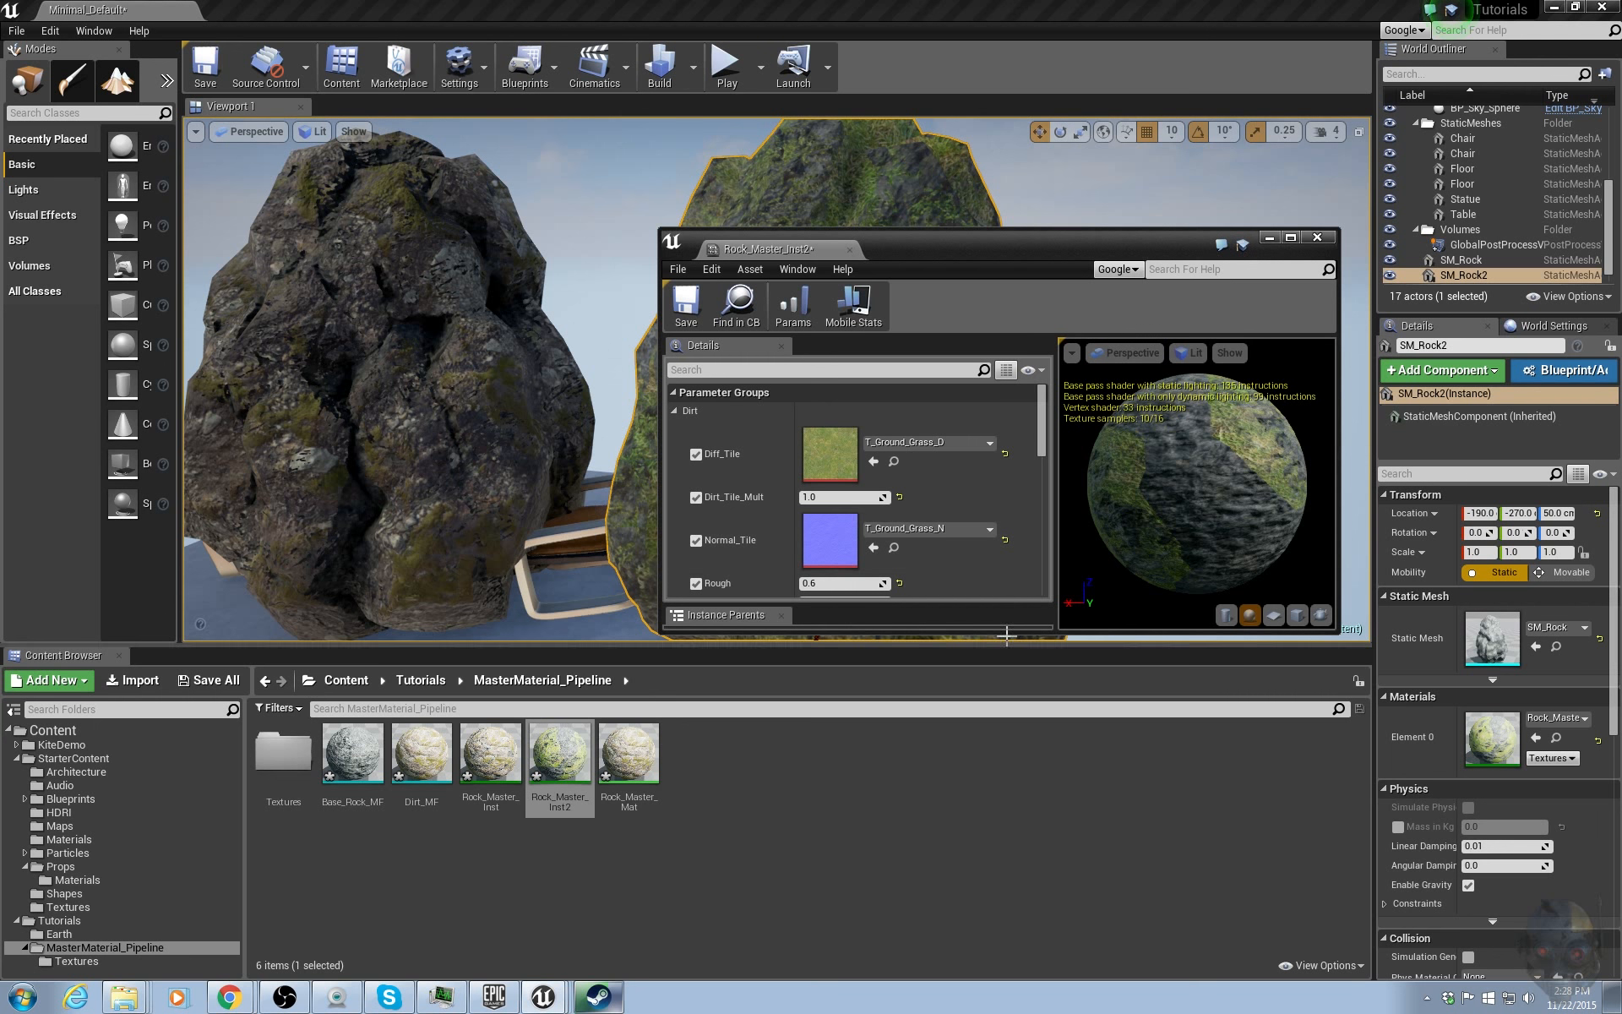
In the instance, enable the static switch parameter override and switch its value on.
drag(1006, 634, 1007, 940)
scroll(926, 724, down, 1)
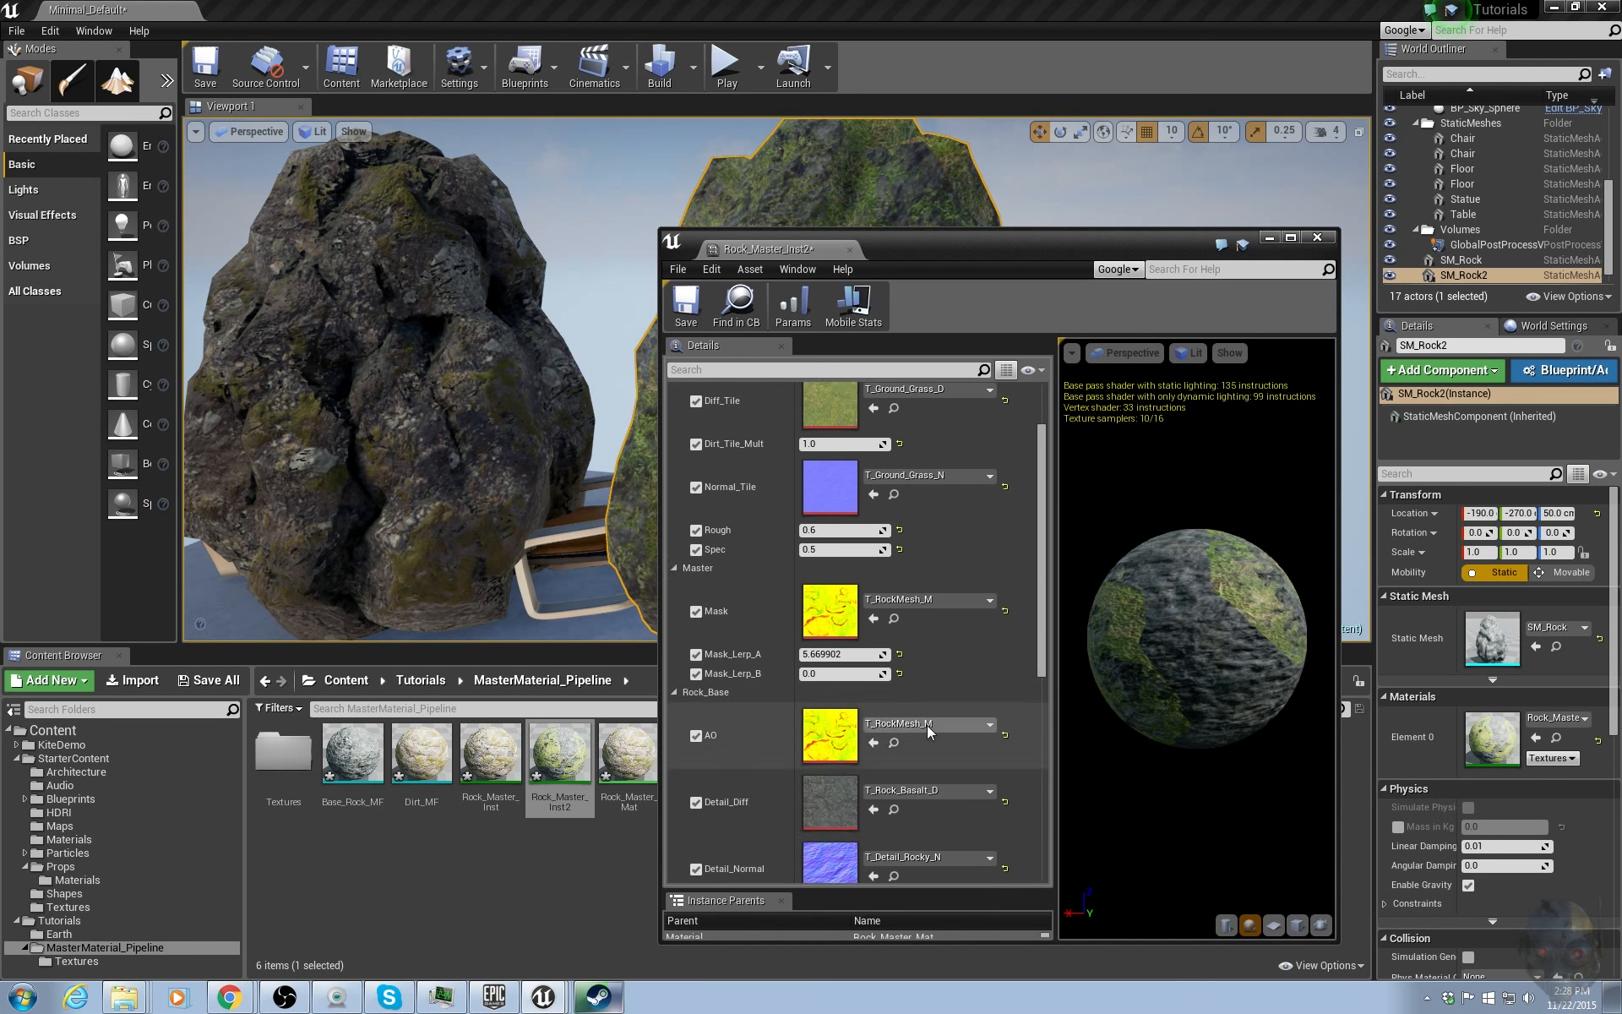
scroll(925, 724, down, 5)
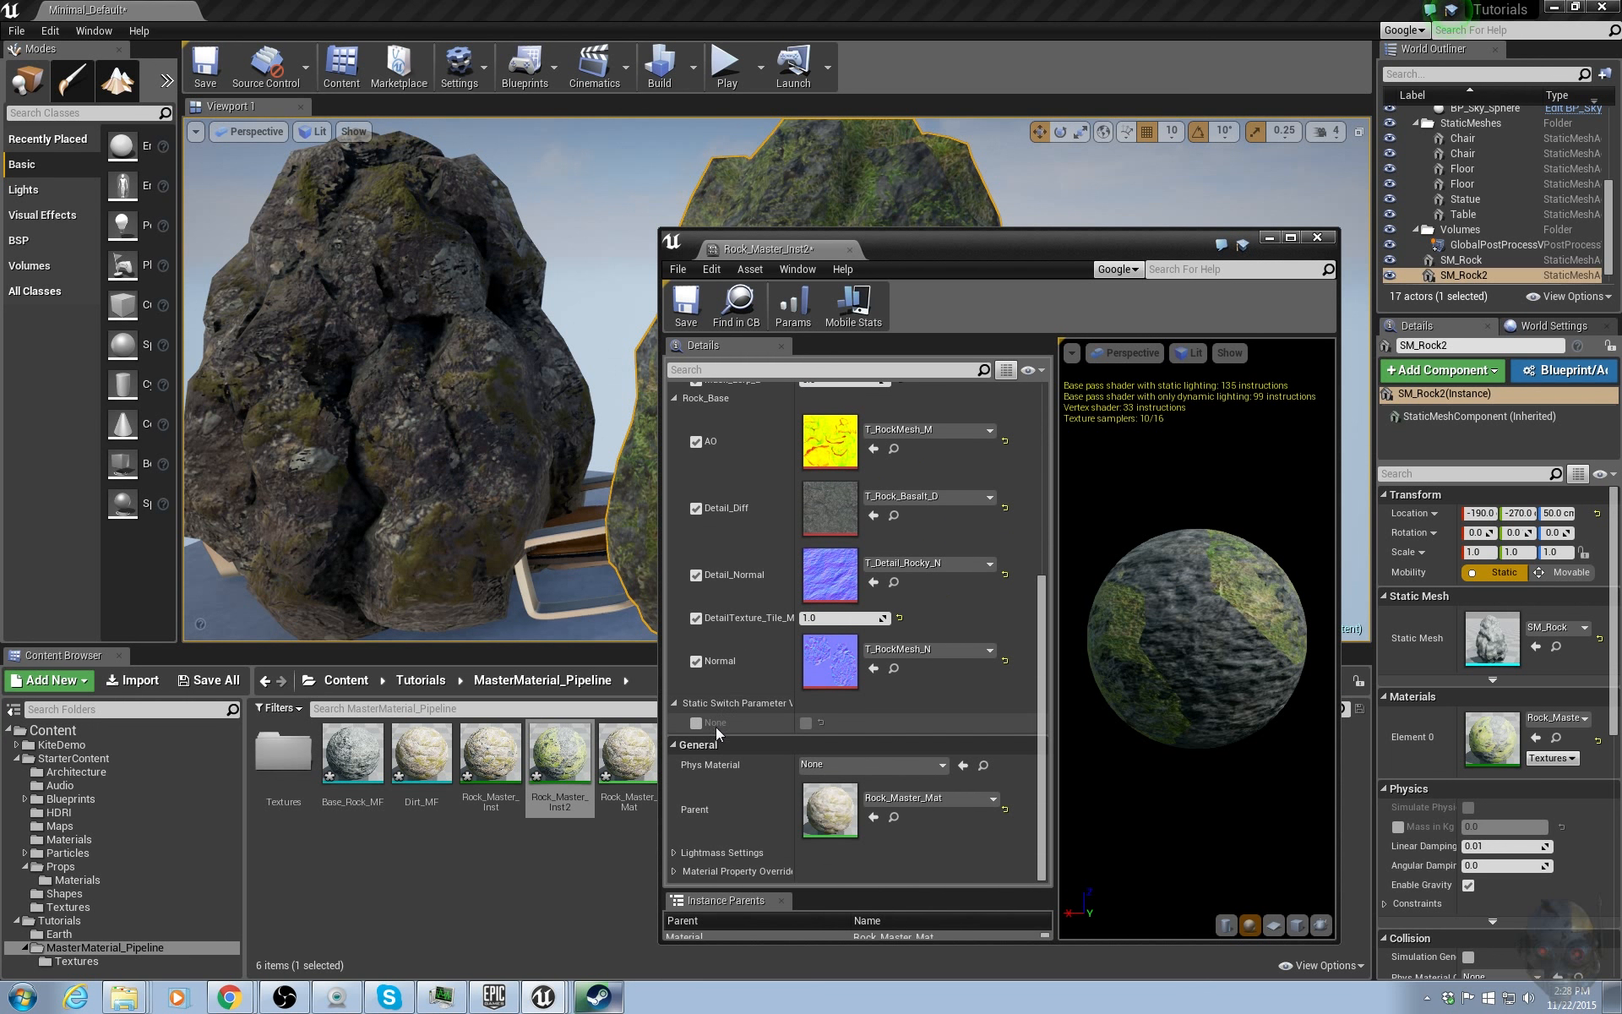
drag(1036, 250, 1210, 200)
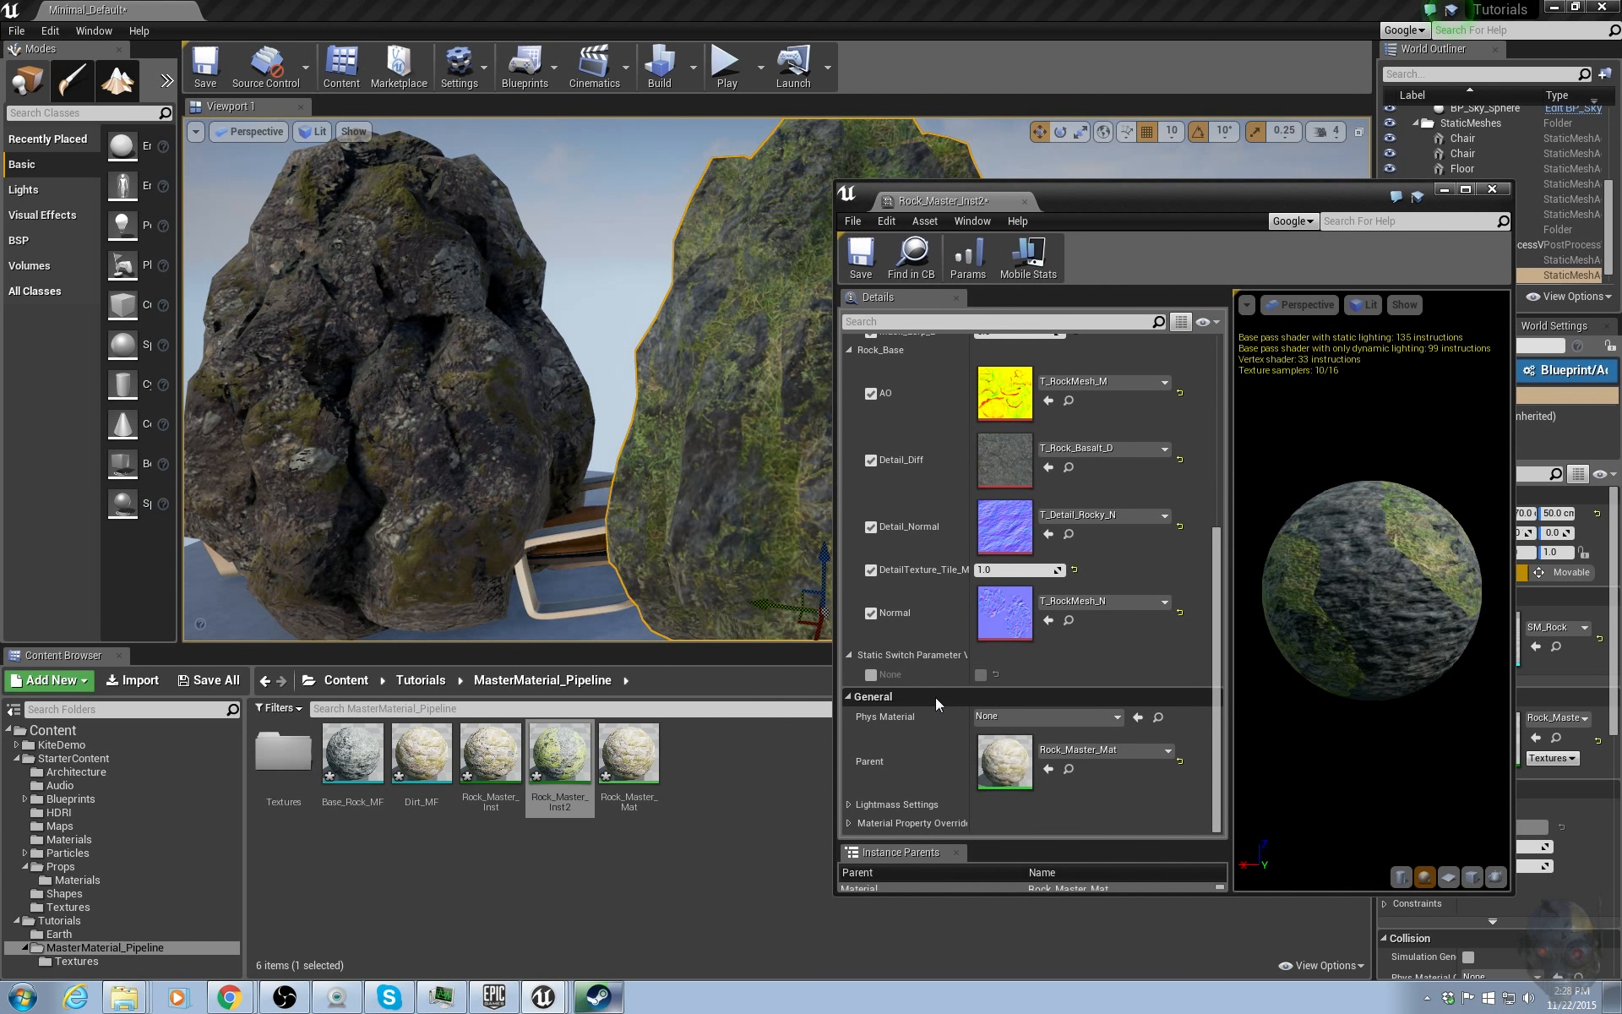
click(871, 675)
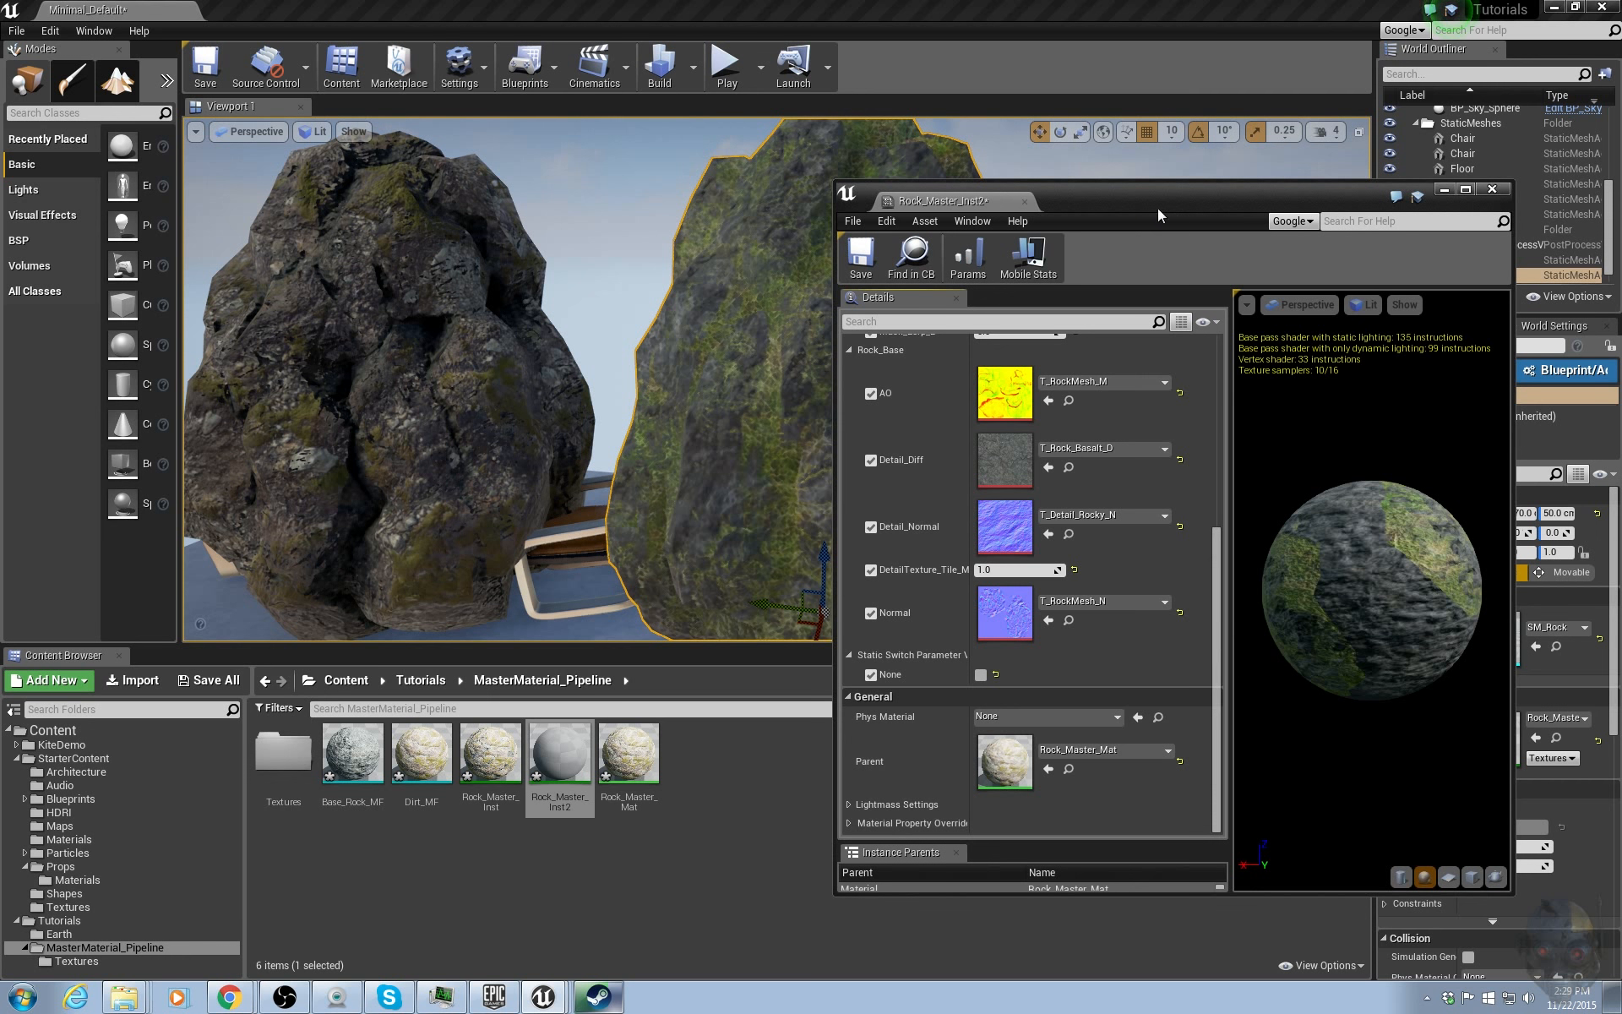
drag(1157, 207, 1246, 218)
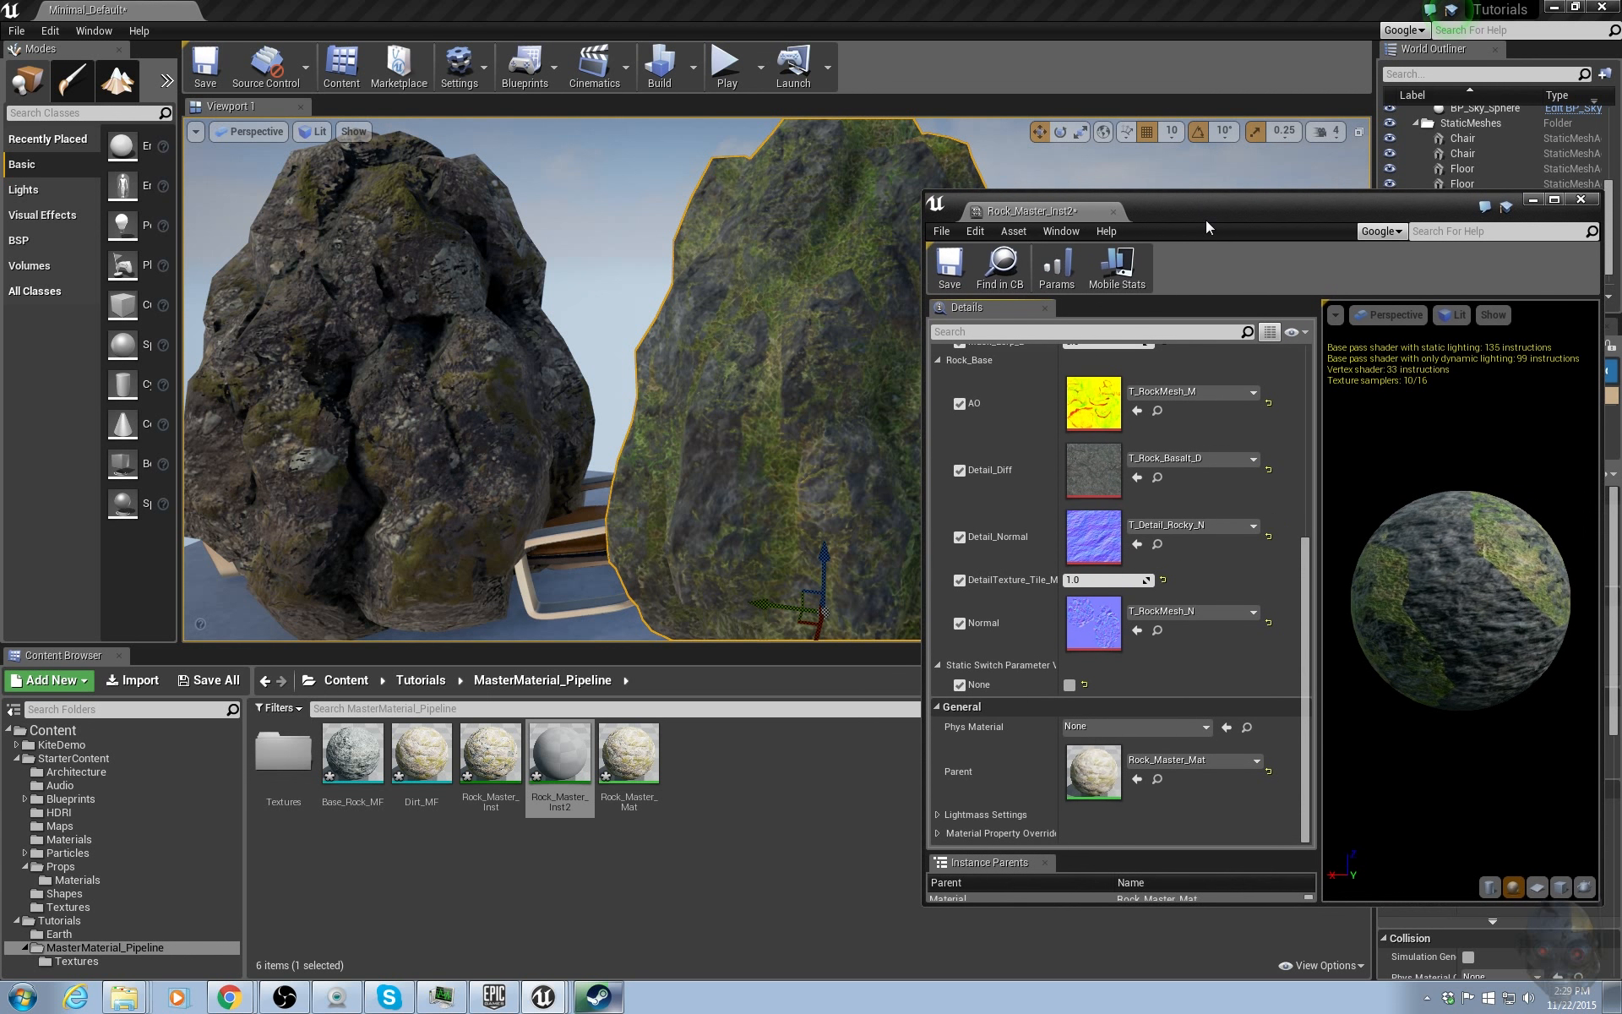
click(1069, 685)
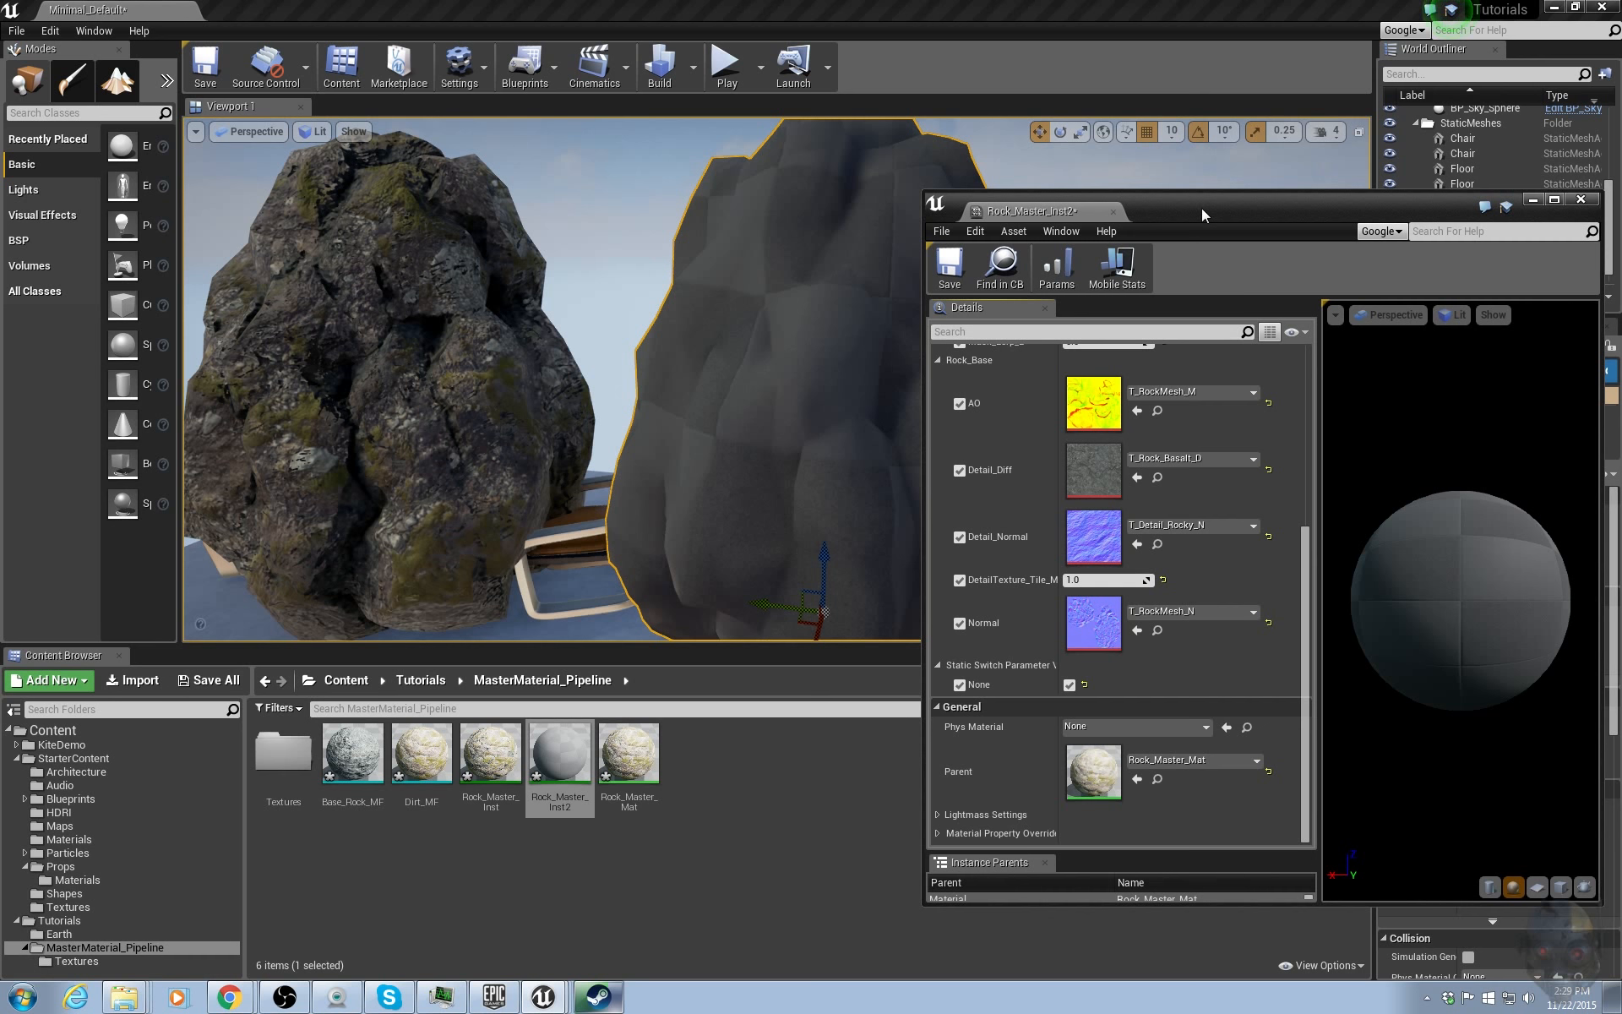
Reset Mask_Lerp_A and Mask_Lerp_B to their default values in the instance.
drag(1201, 207, 1497, 321)
right_drag(811, 380, 811, 506)
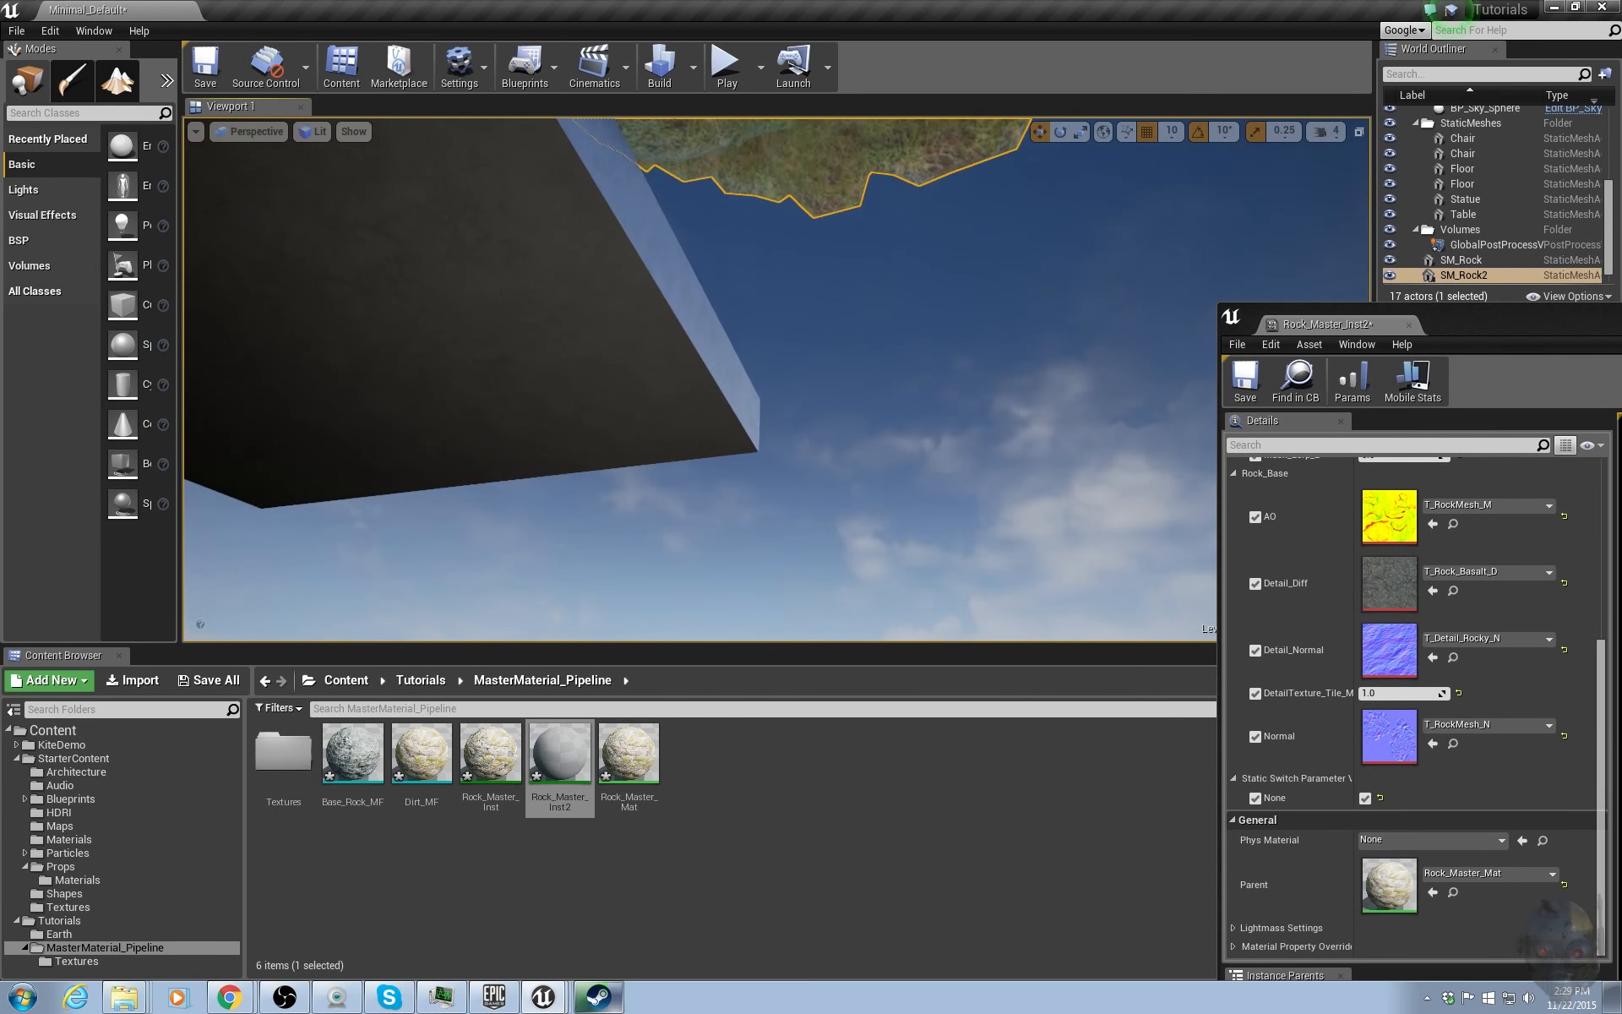
mouse_move(810, 380)
right_down()
mouse_move(811, 321)
mouse_move(803, 380)
mouse_move(794, 355)
right_up()
scroll(1505, 596, up, 5)
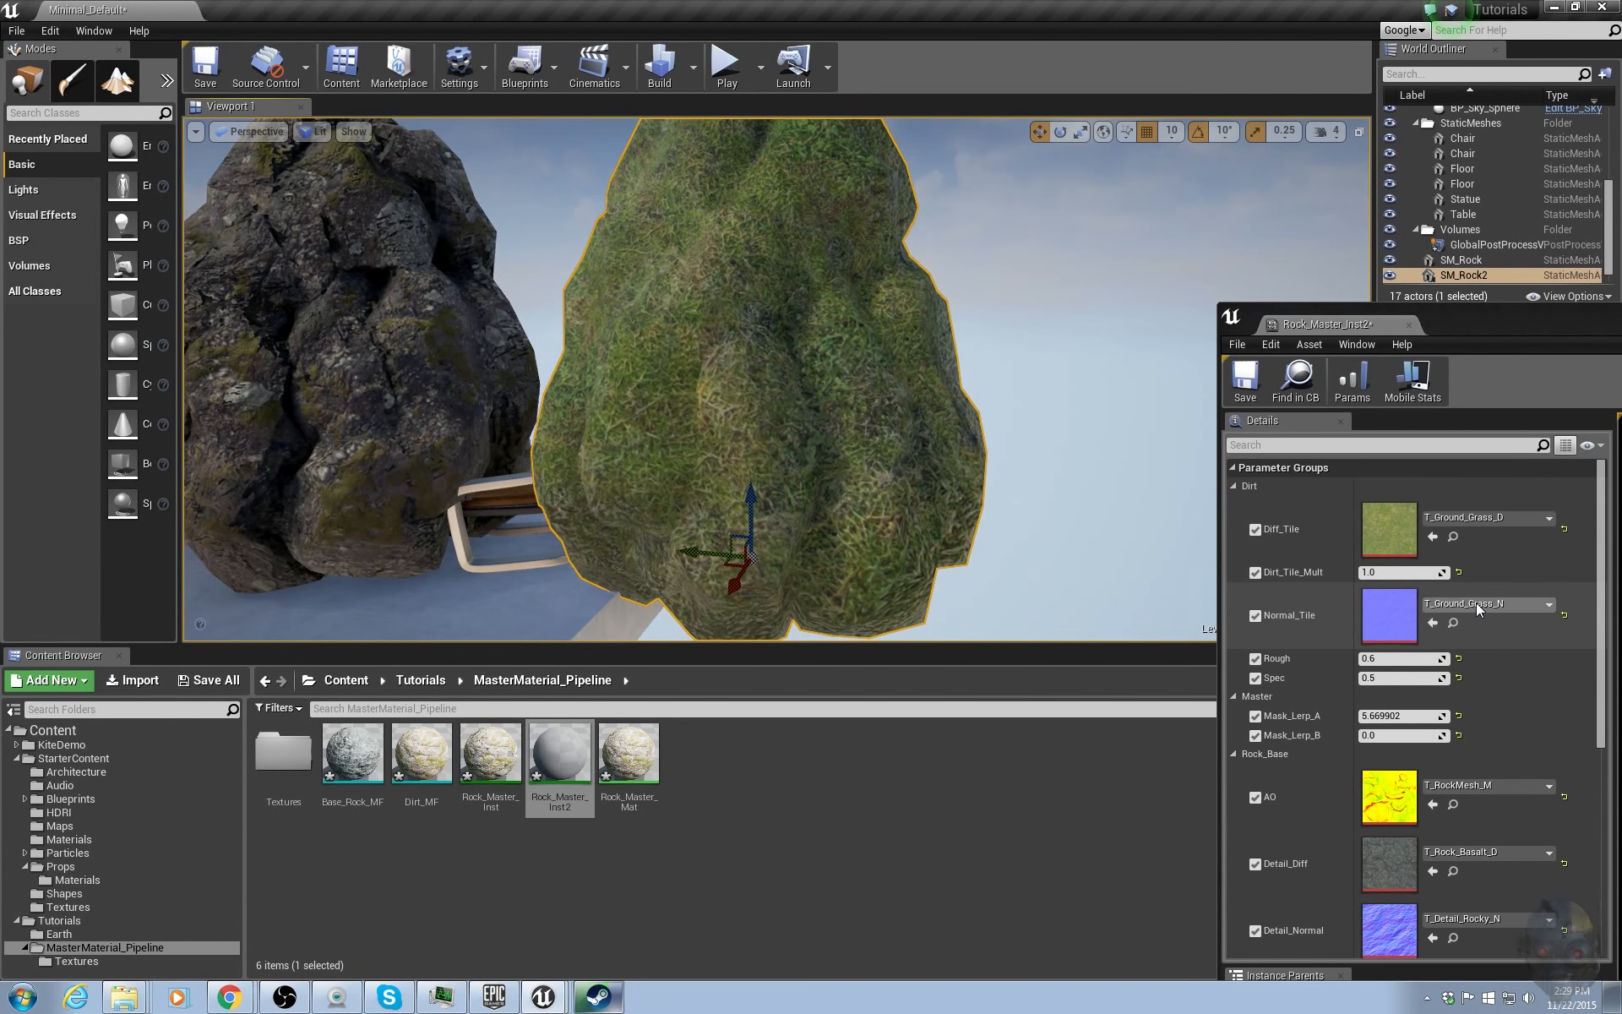
click(1458, 715)
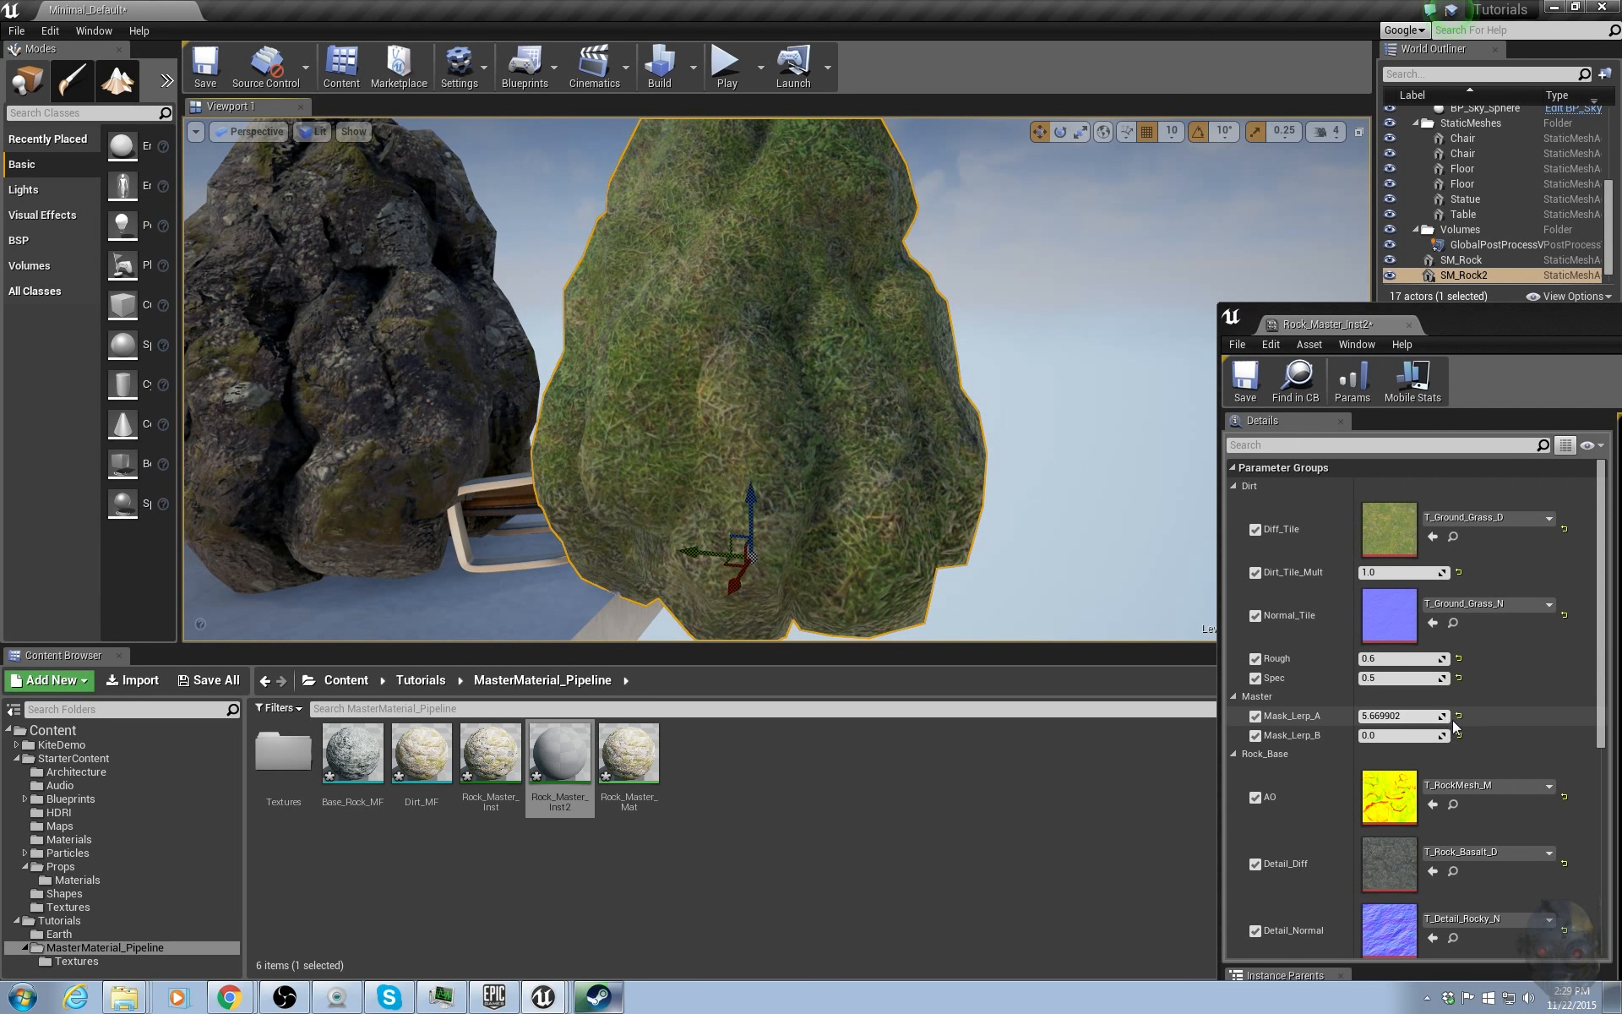
click(1459, 734)
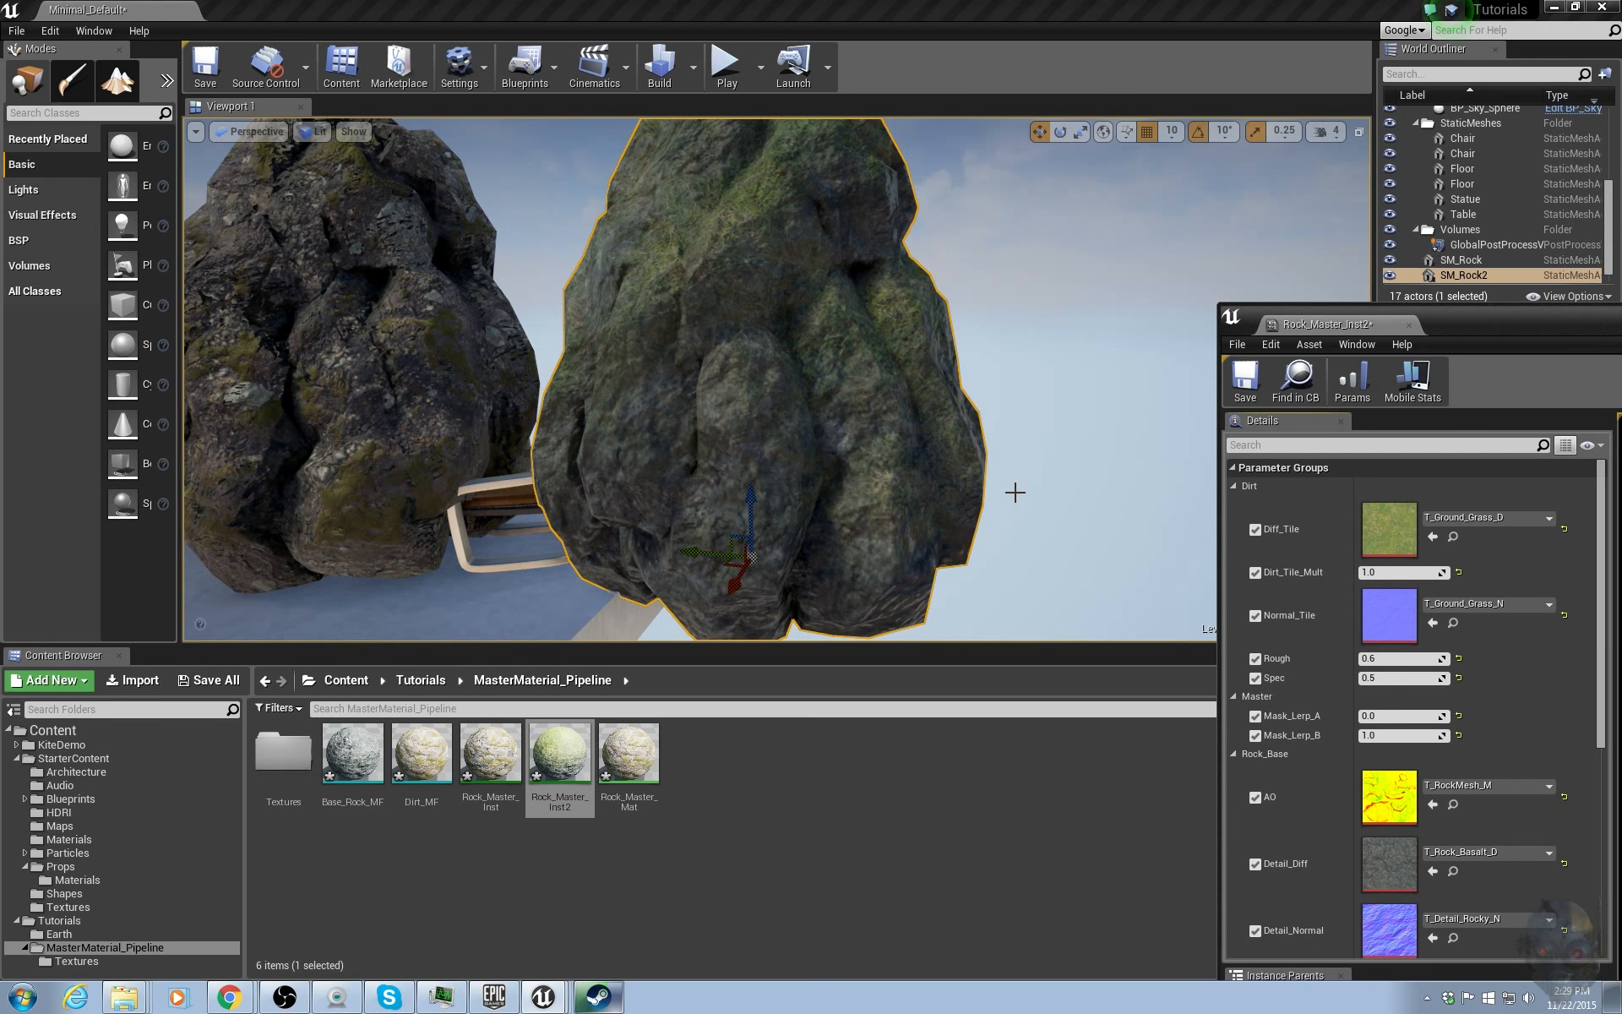
Set Mask_Lerp_A to -0.834862 and Mask_Lerp_B to 1.910399.
mouse_move(1015, 492)
right_down()
mouse_move(1011, 431)
mouse_move(1015, 515)
mouse_move(1007, 460)
mouse_move(1005, 507)
right_up()
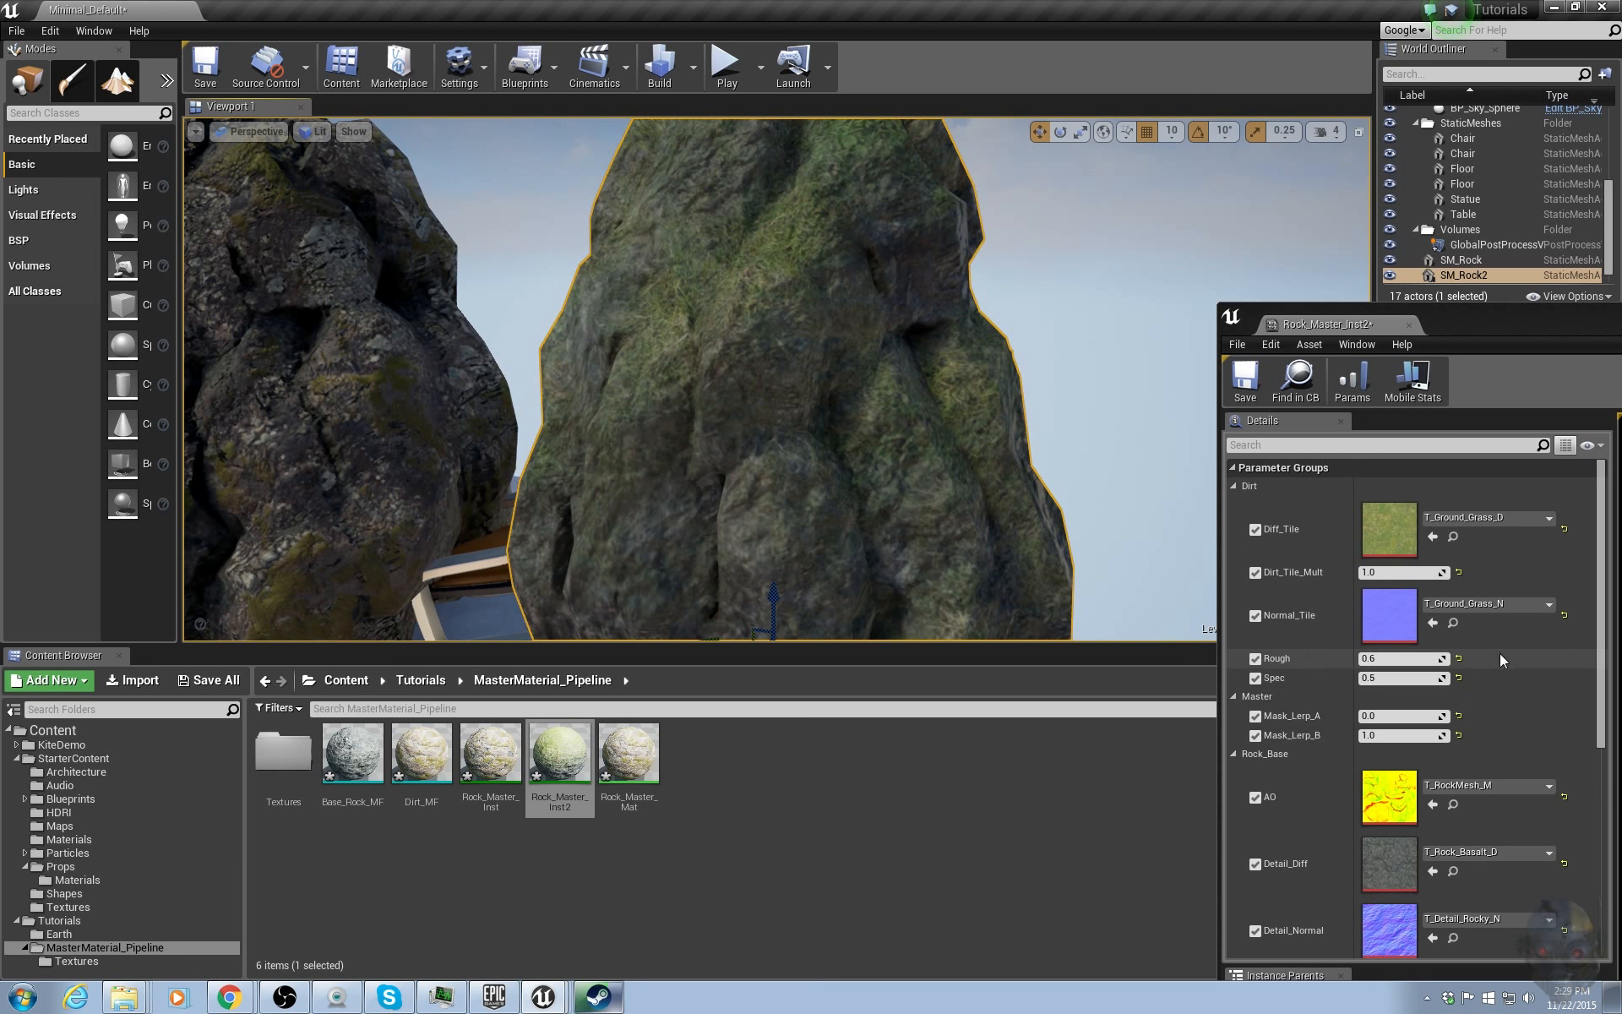
drag(1394, 737, 1348, 717)
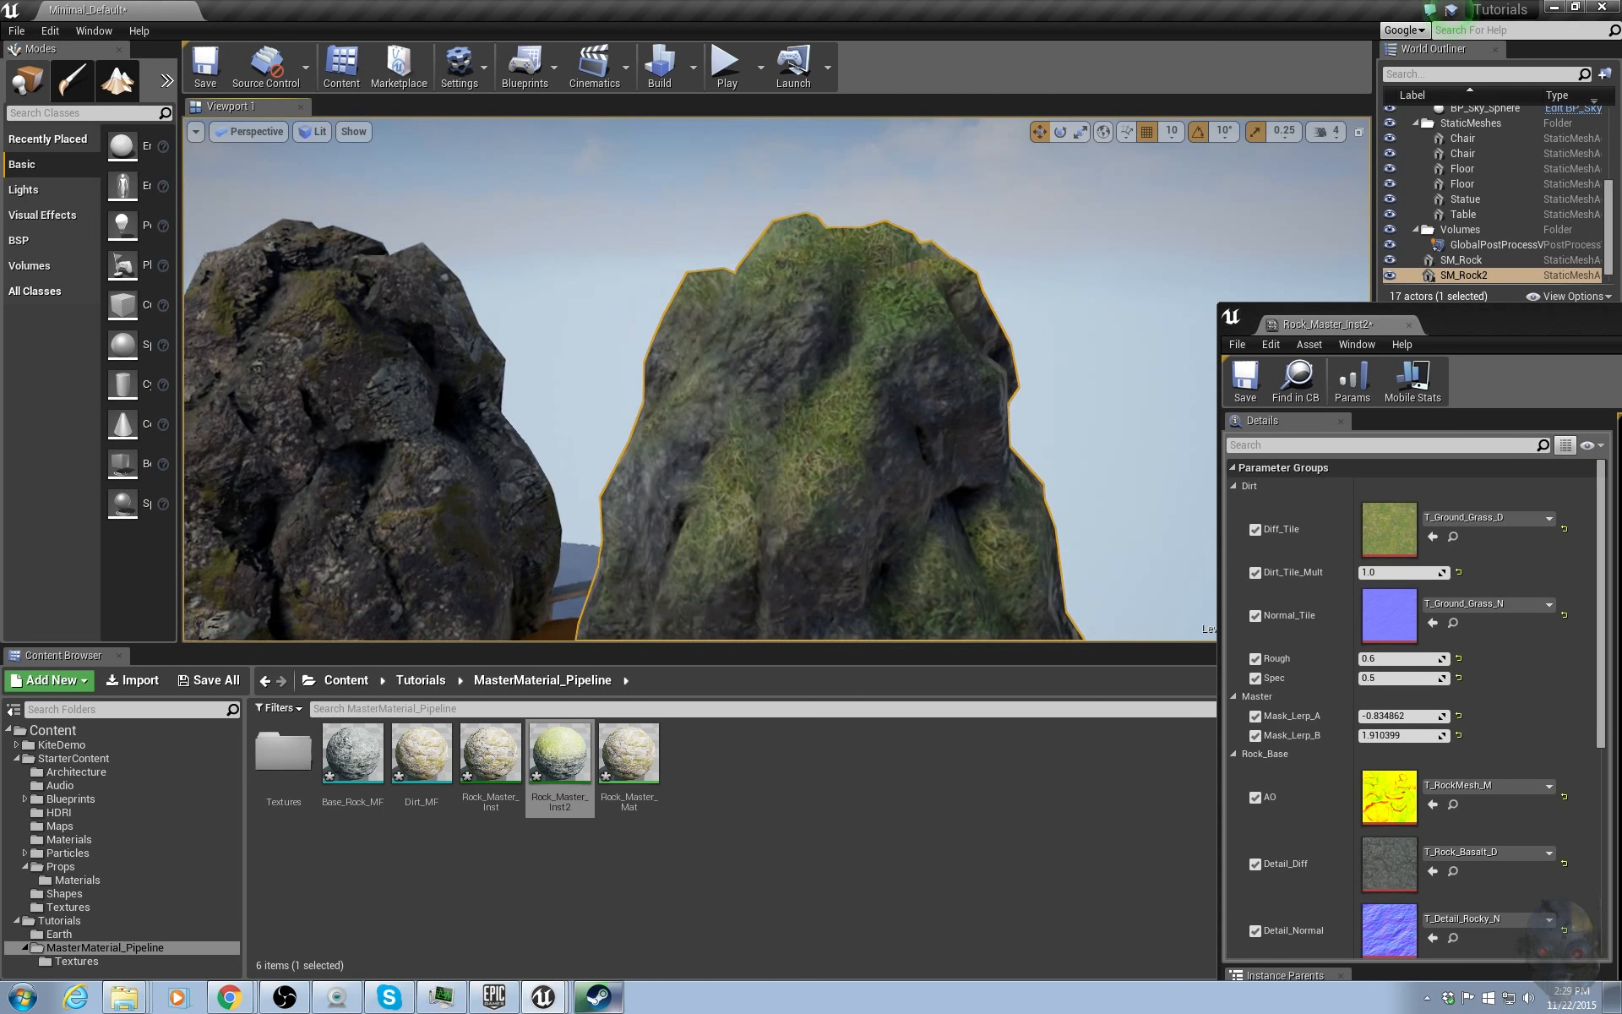
Rotate SM_Rock2 with the rotate tool onto its side to see the dirt follow upward-facing surfaces.
right_drag(777, 380, 781, 456)
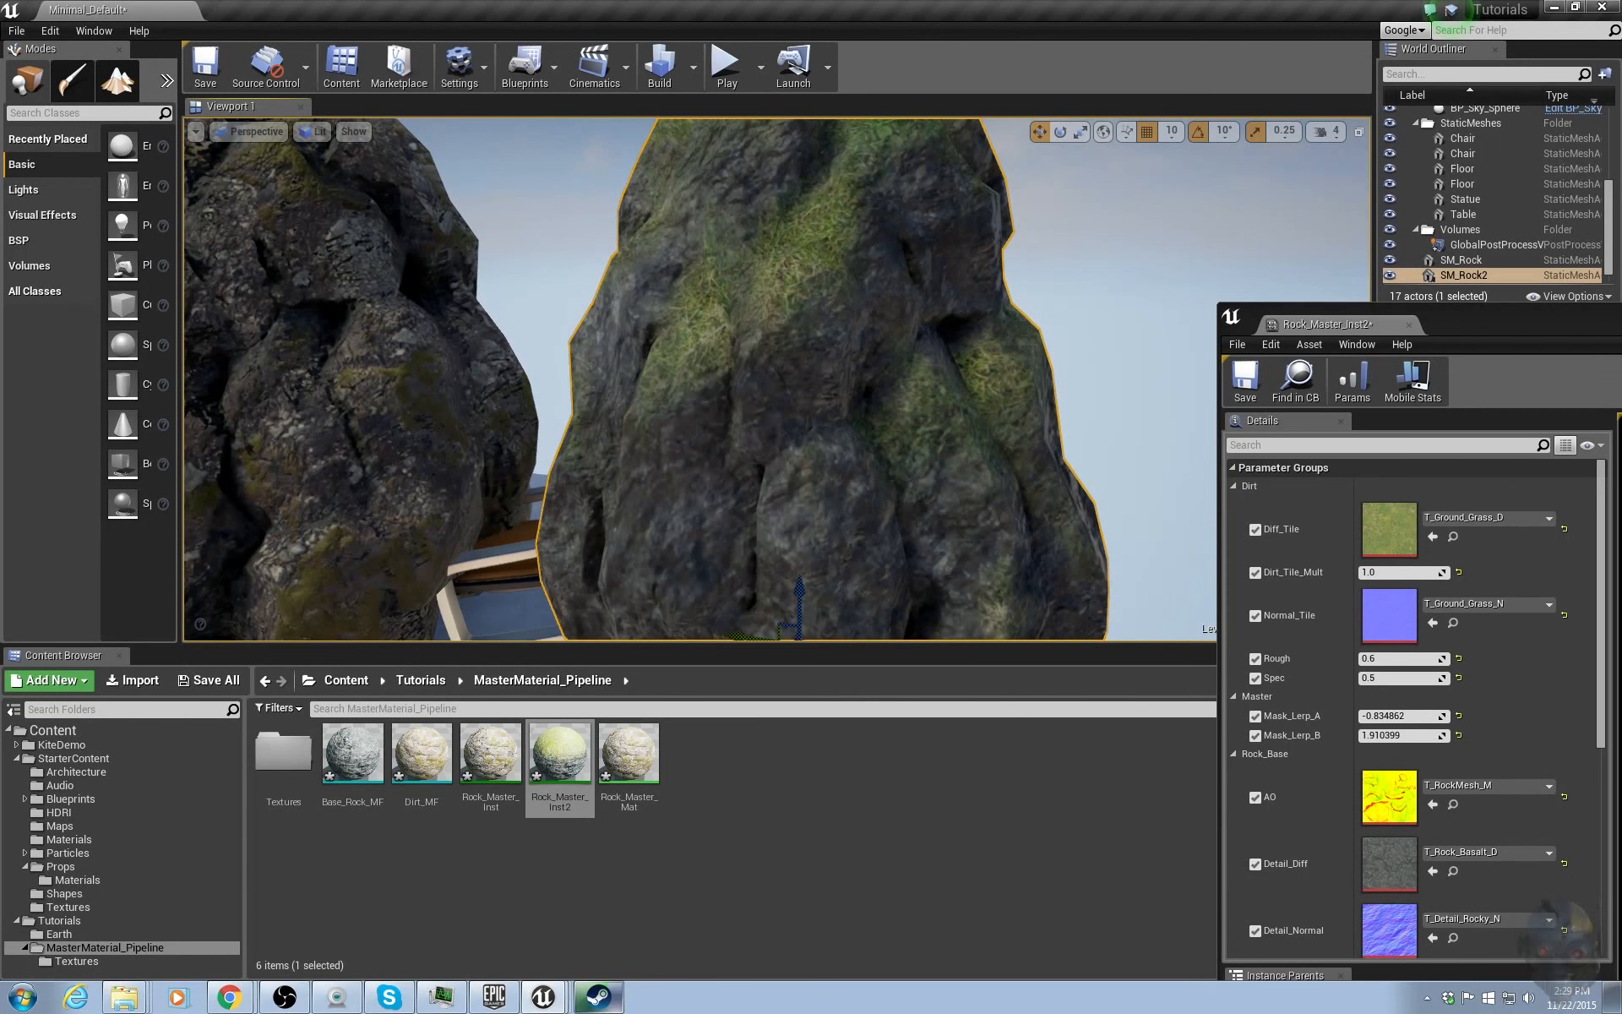
mouse_move(896, 405)
right_down()
mouse_move(811, 405)
mouse_move(895, 404)
right_up()
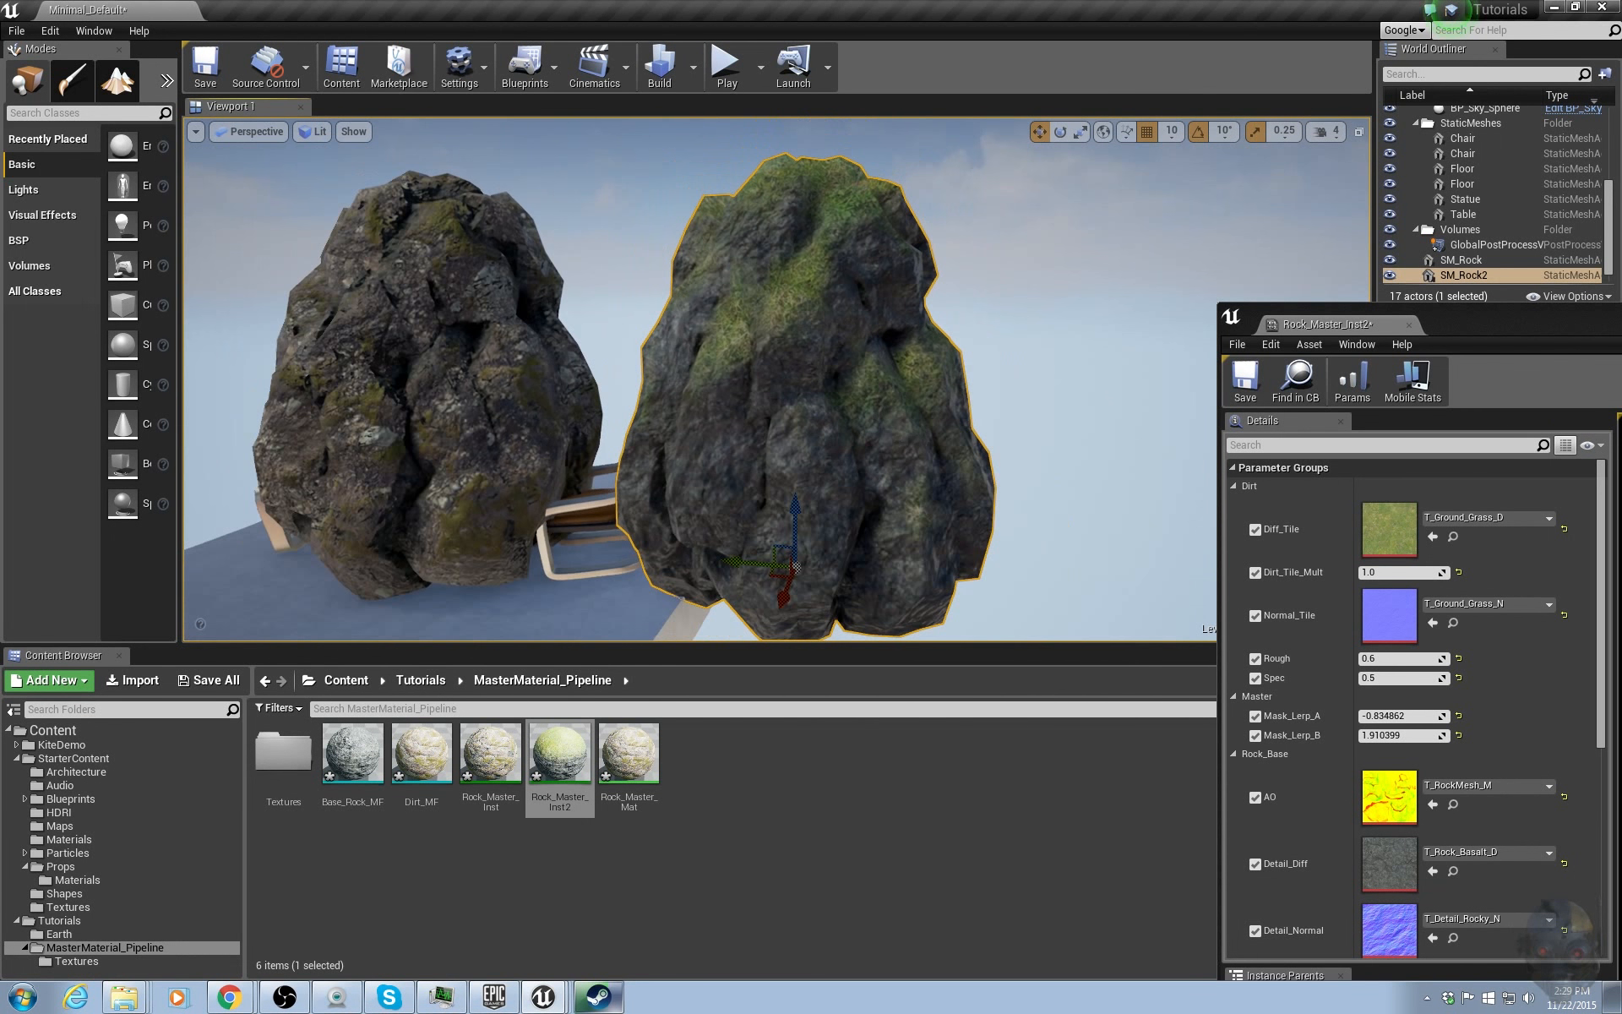
key(e)
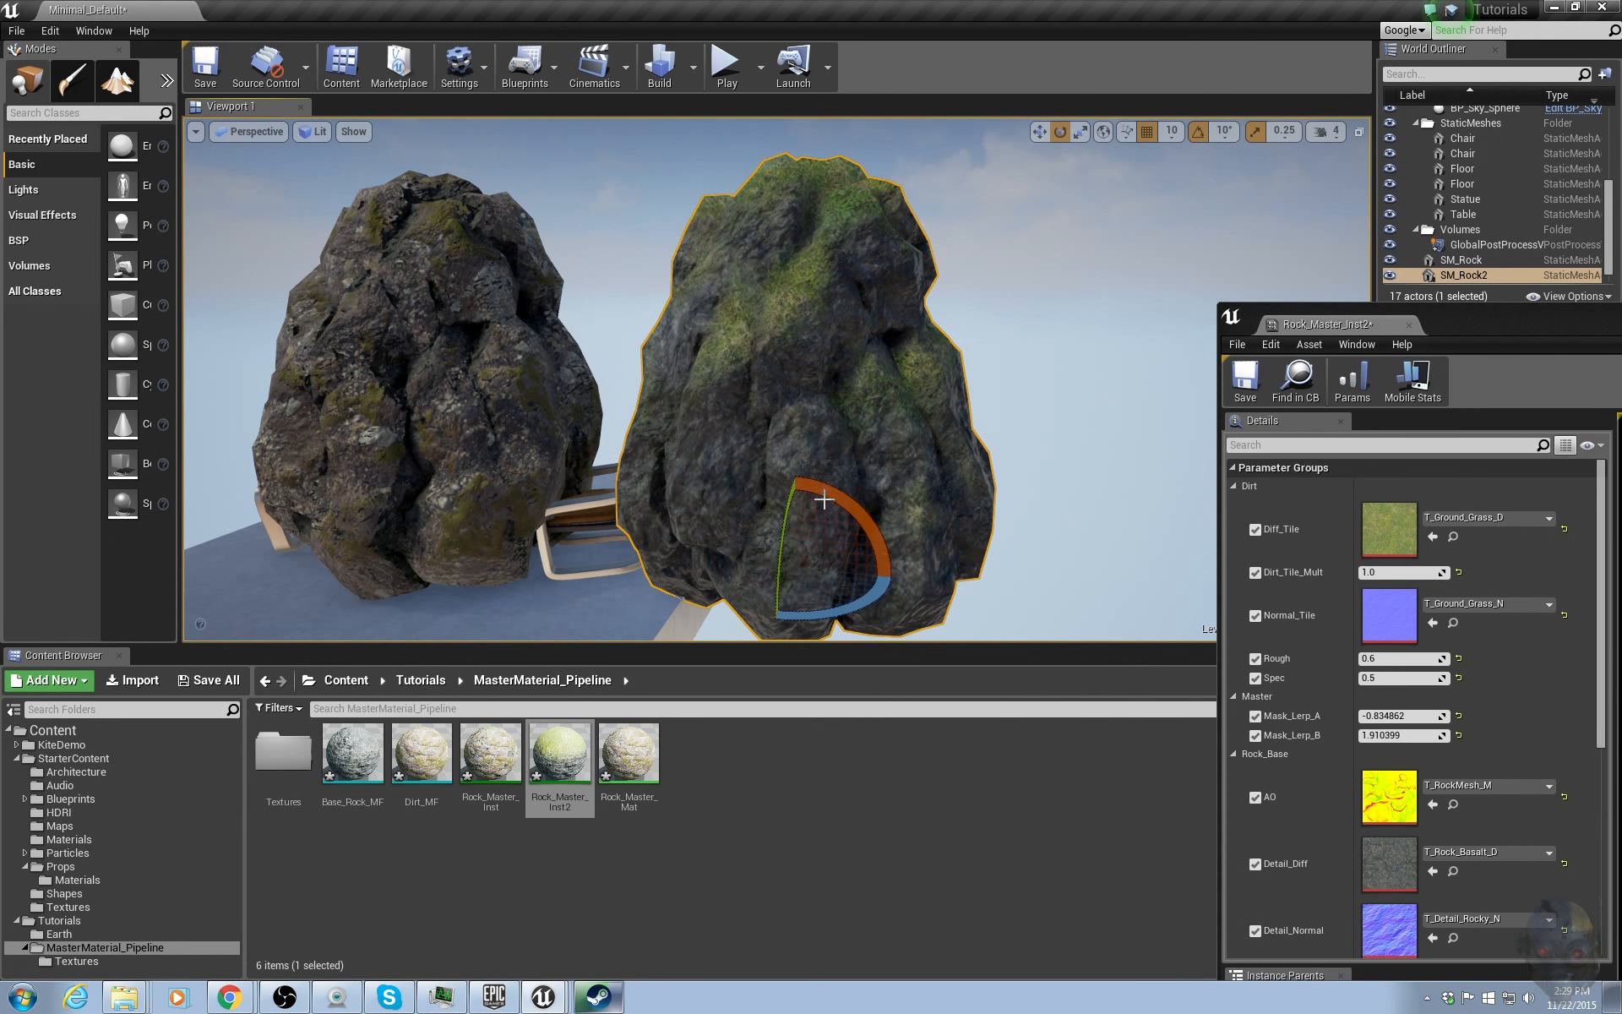
drag(821, 500, 893, 542)
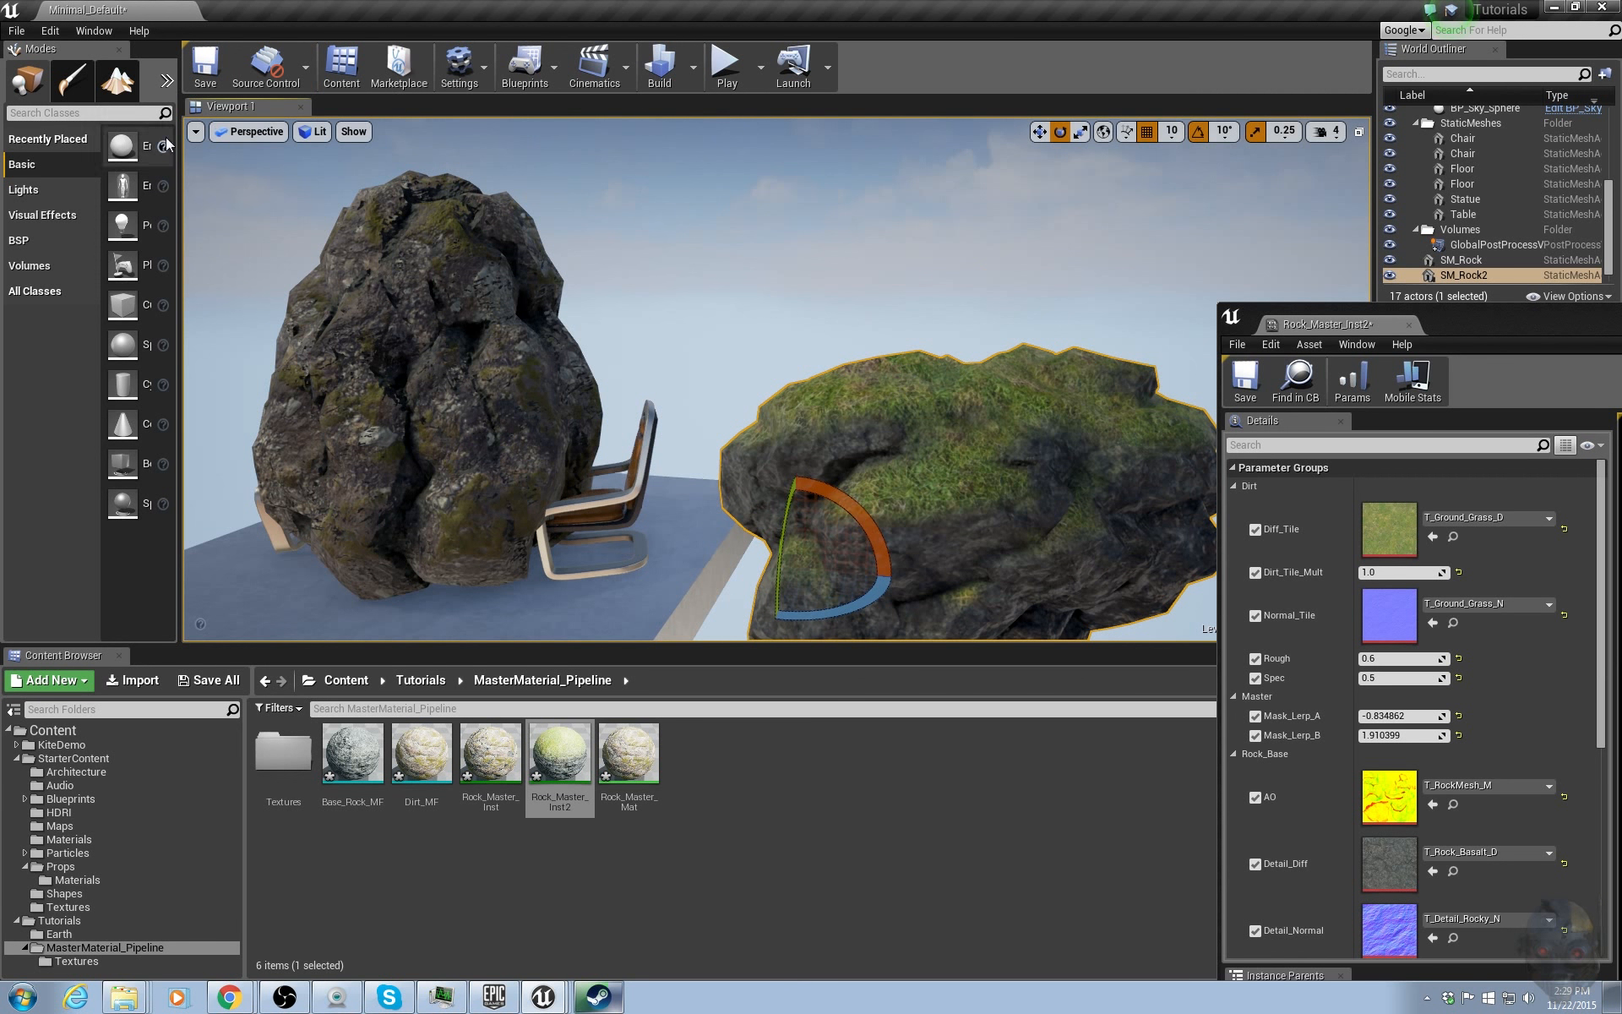
right_drag(704, 217, 620, 314)
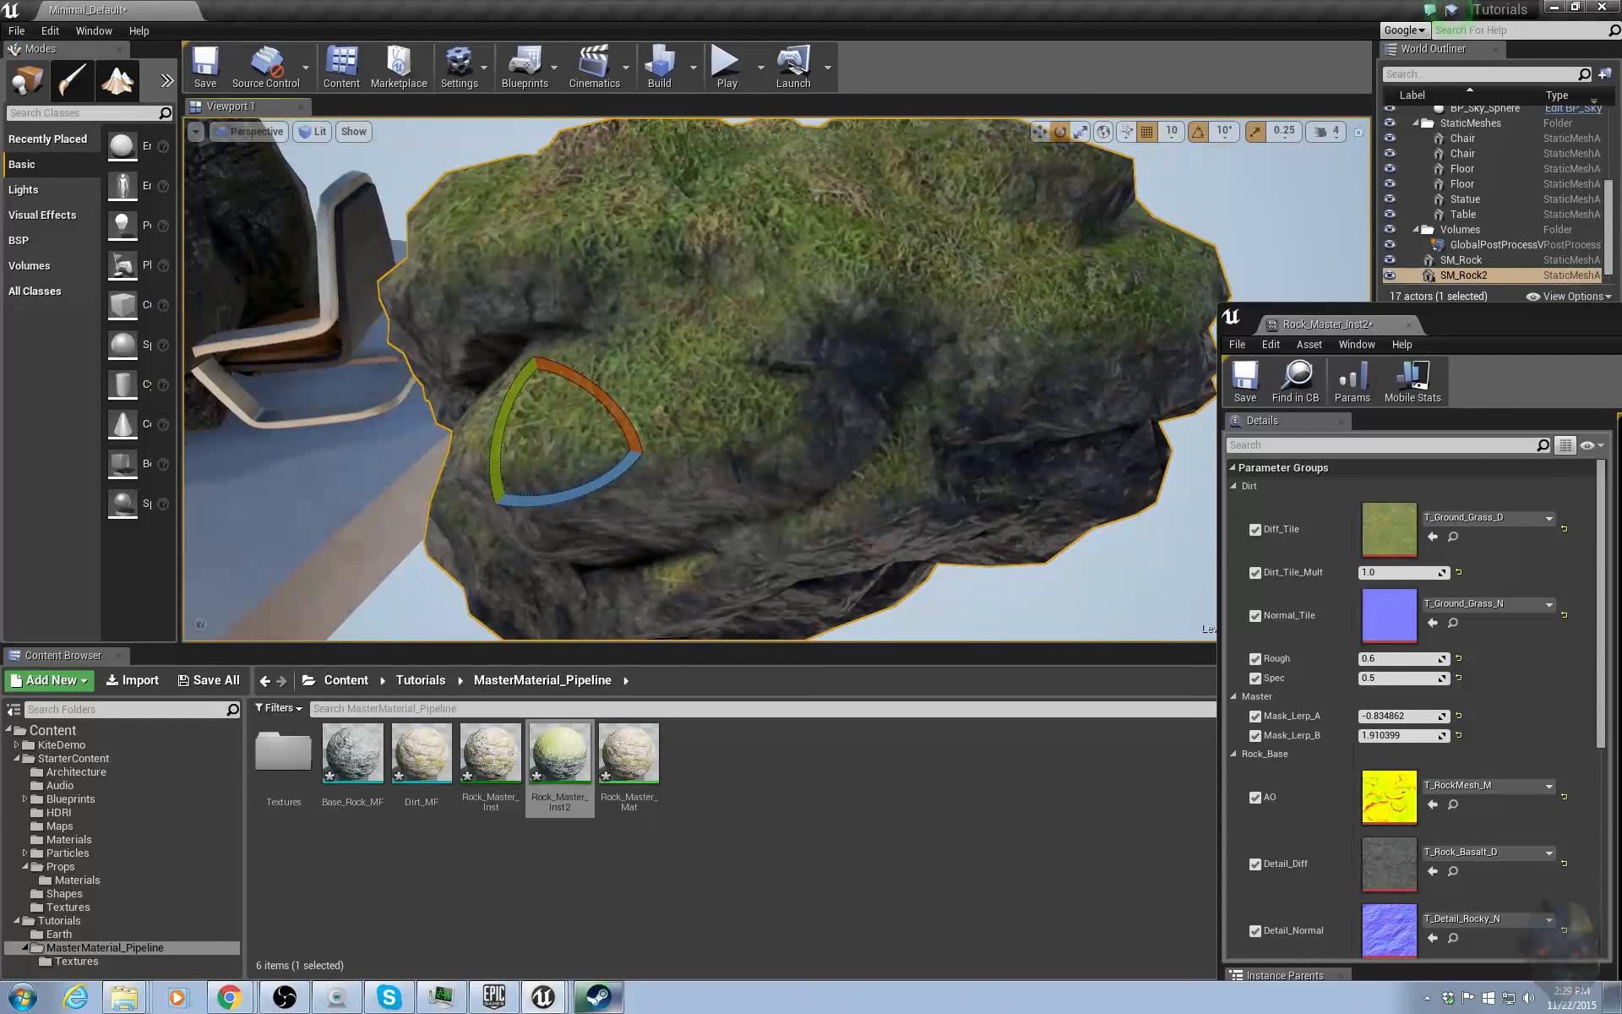
right_drag(921, 359, 984, 379)
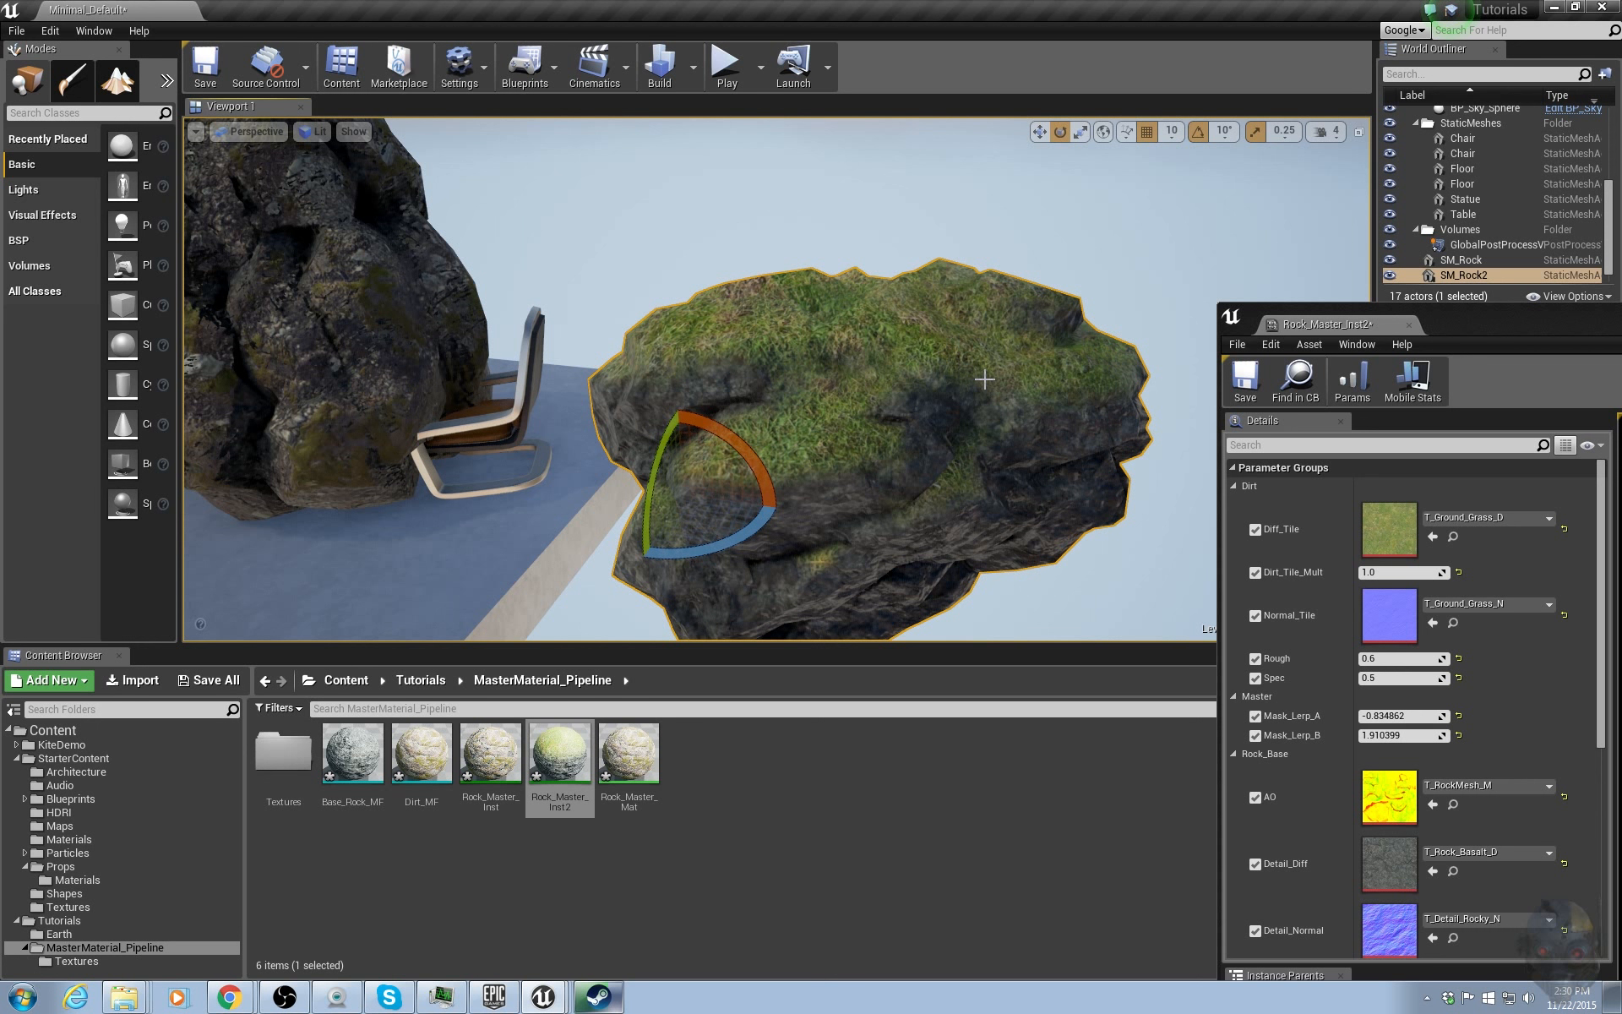
right_drag(987, 379, 940, 393)
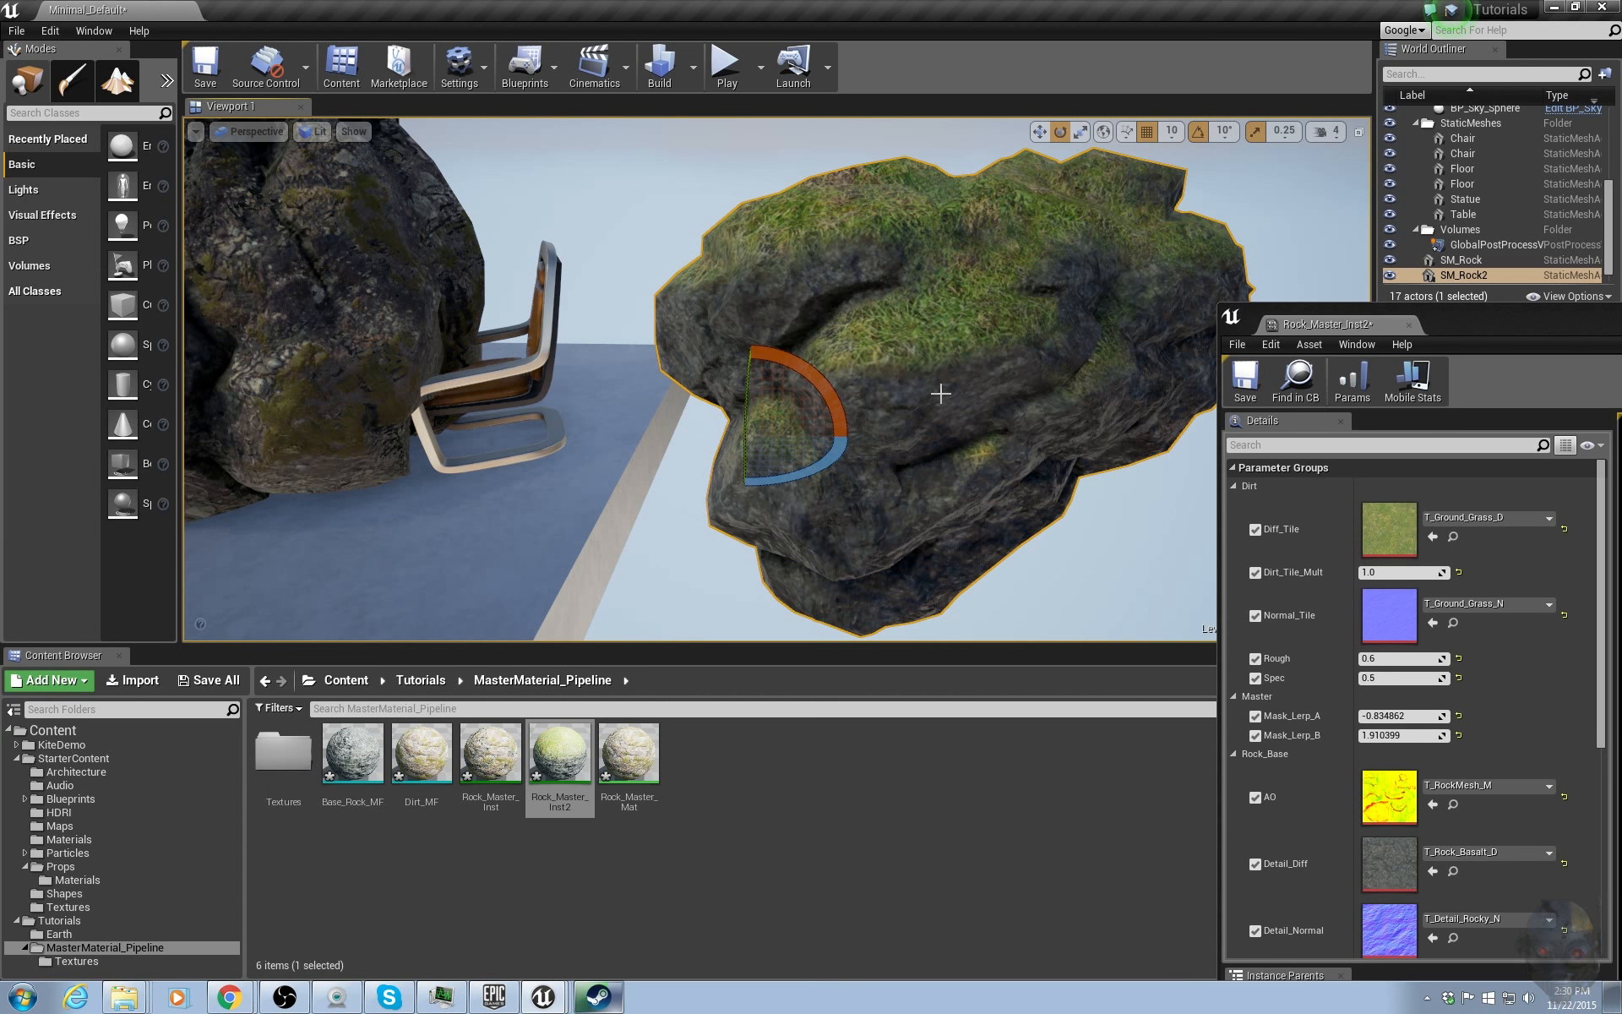
Review the instance's lower parameters down to the static switch setting.
drag(1489, 311, 1226, 180)
scroll(1260, 423, down, 5)
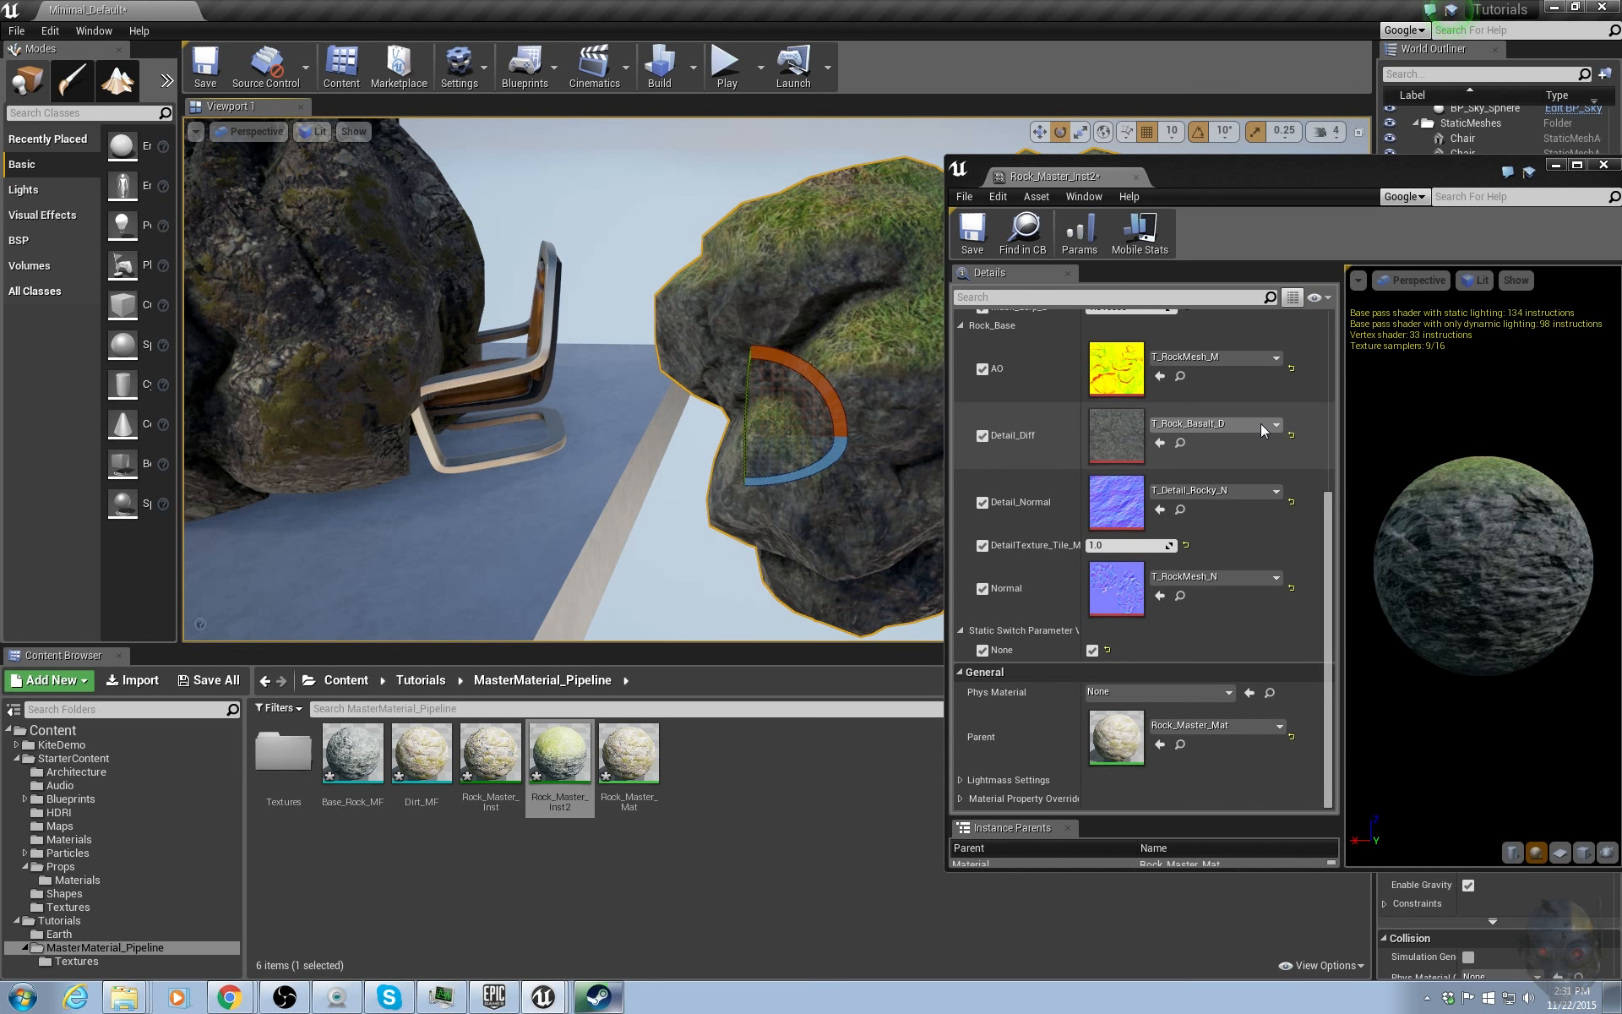
mouse_move(1438, 463)
mouse_down()
mouse_move(1441, 608)
mouse_move(1441, 498)
mouse_up()
drag(1226, 184, 1568, 185)
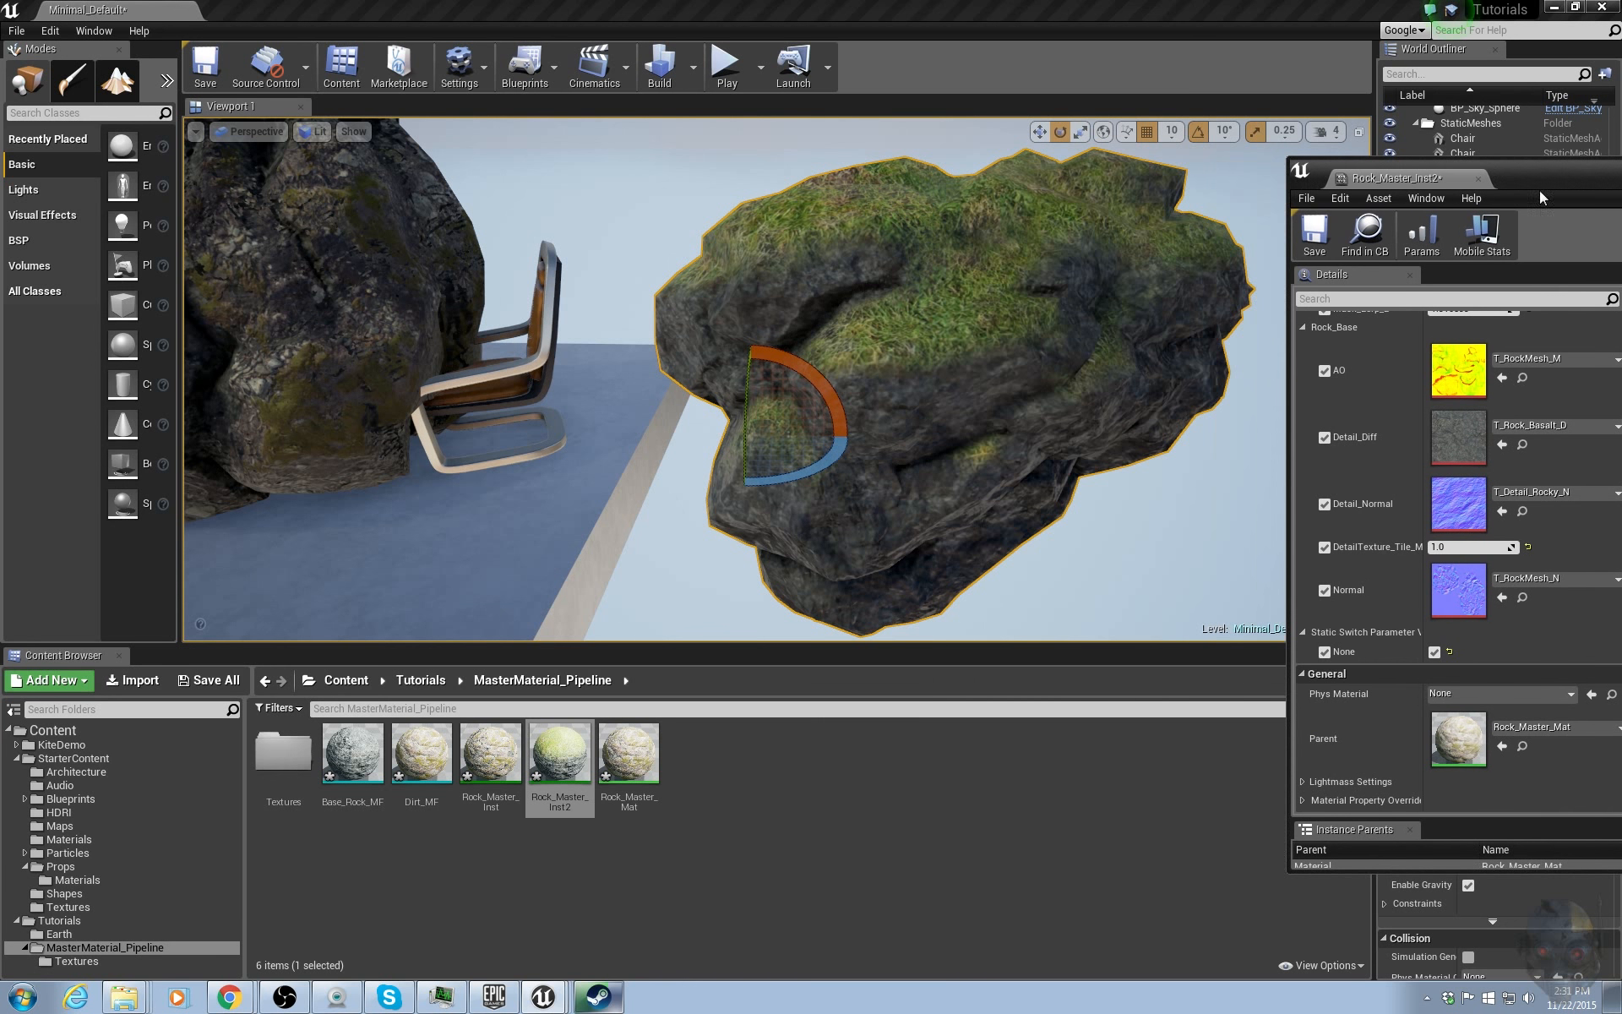
right_drag(1141, 345, 1089, 338)
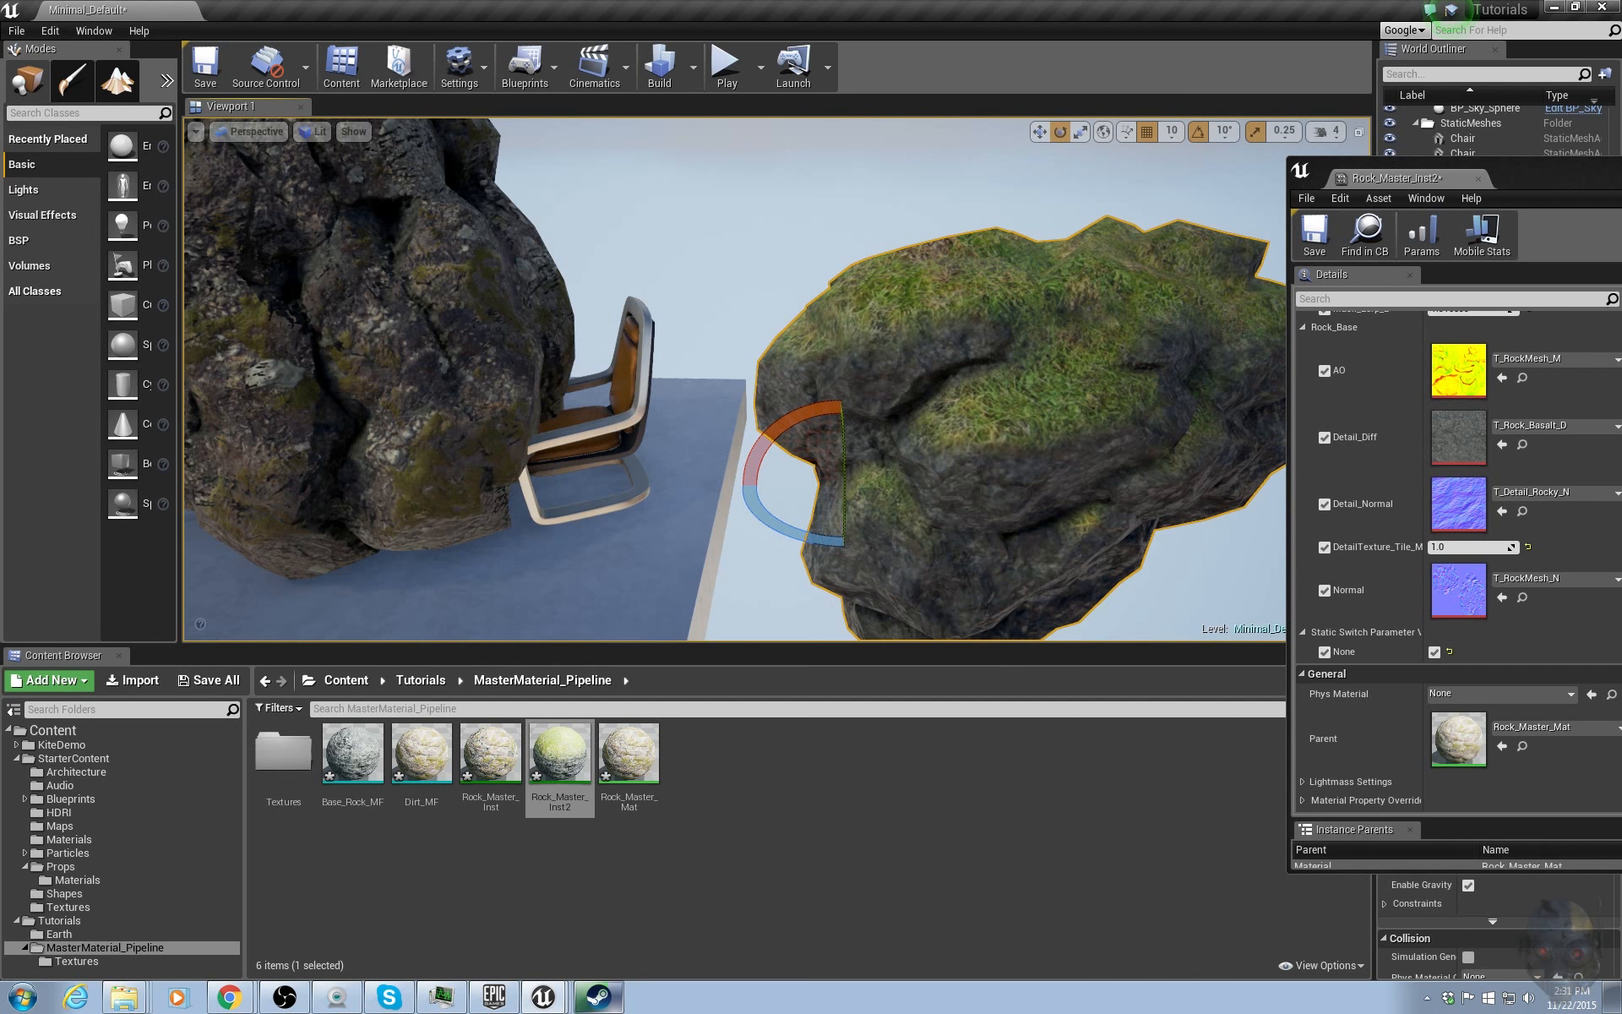
right_drag(1089, 338, 1082, 331)
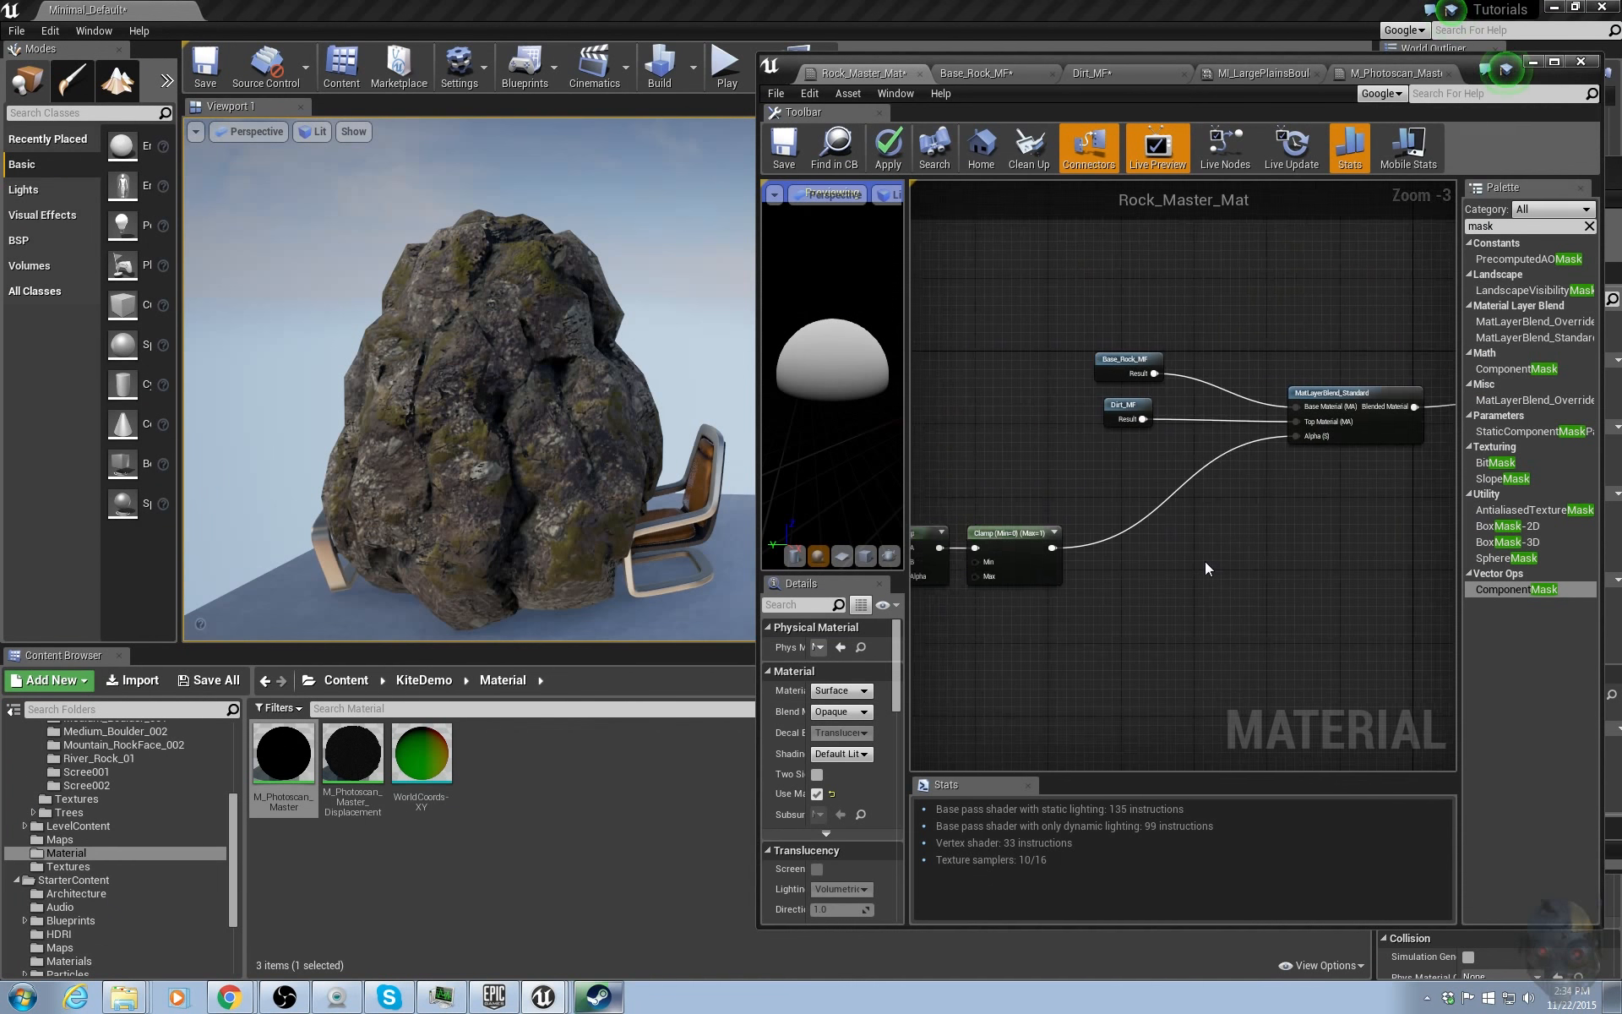
Open Base_Rock_MF and set all its texture samples' Sampler Source to Shared: Wrap, then apply the change.
scroll(1205, 560, down, 9)
right_drag(1098, 600, 1179, 578)
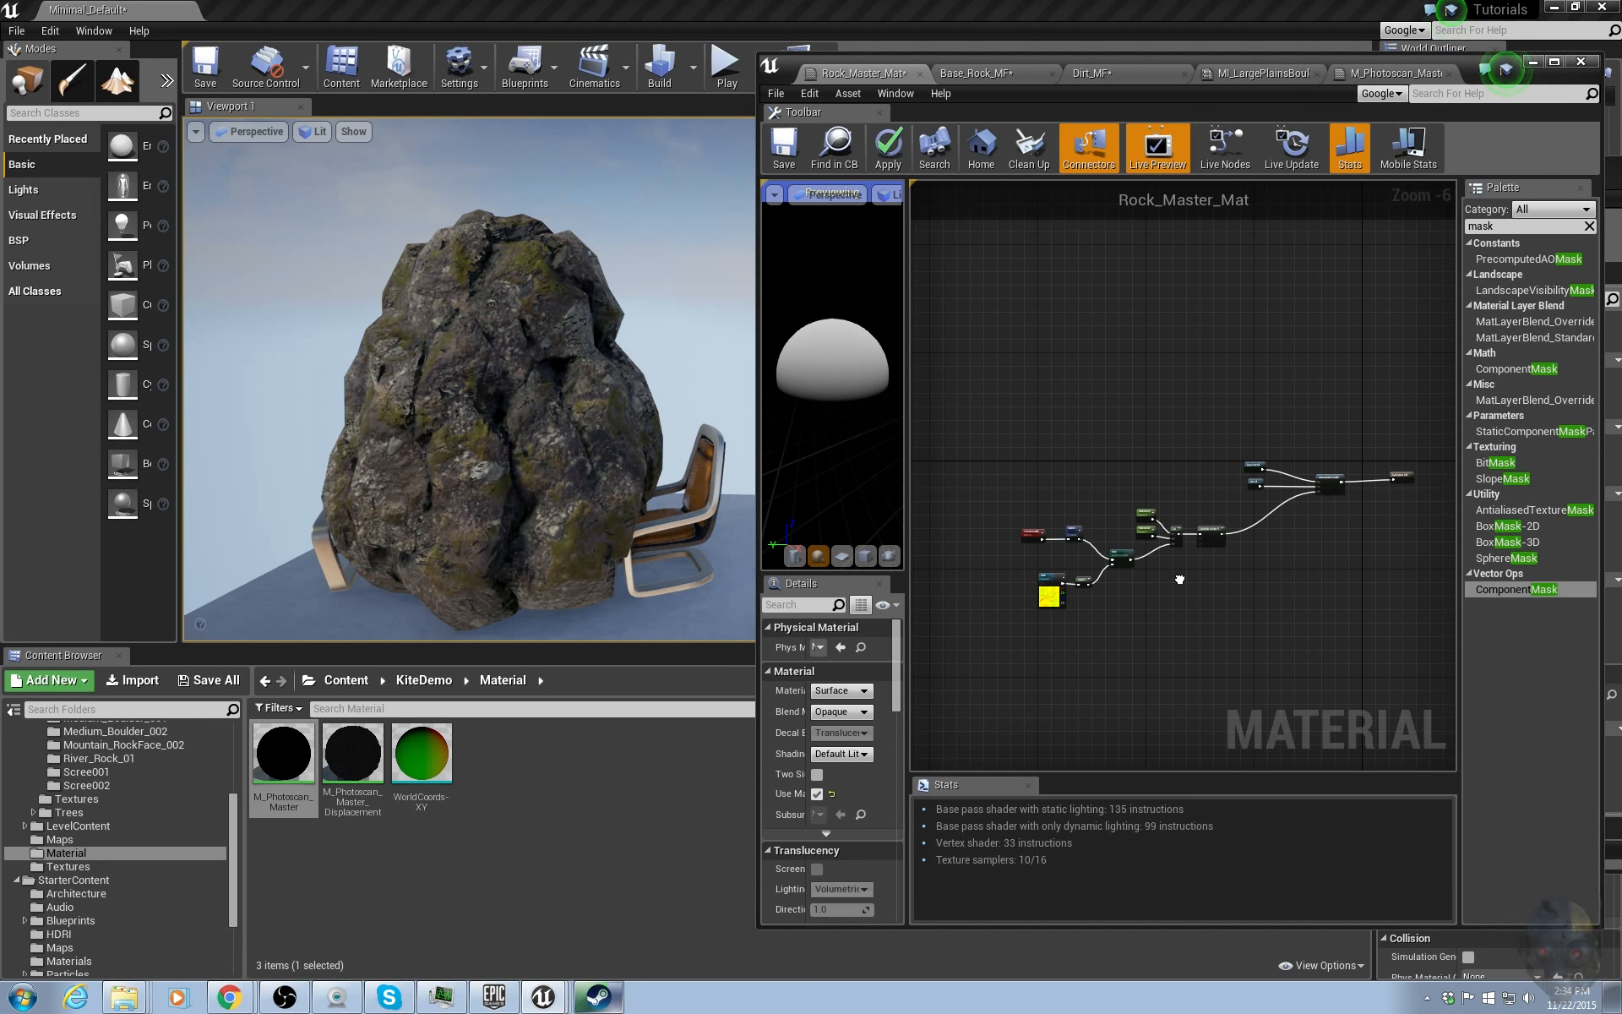
right_drag(1179, 579, 1155, 539)
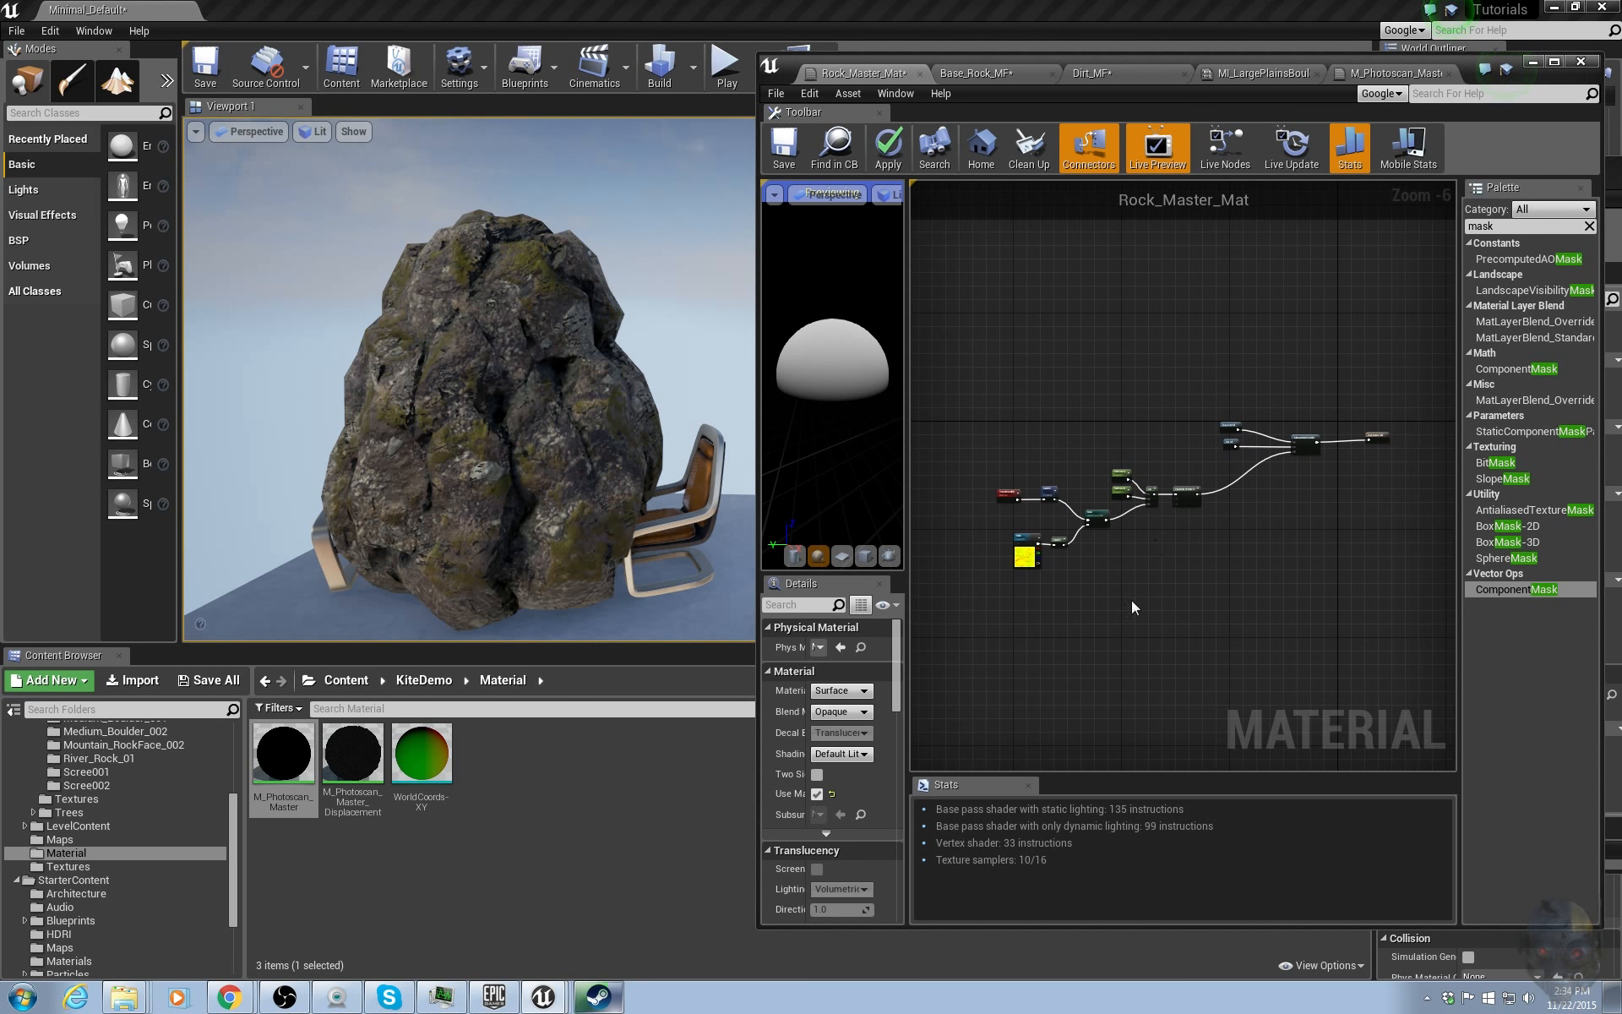
click(1005, 861)
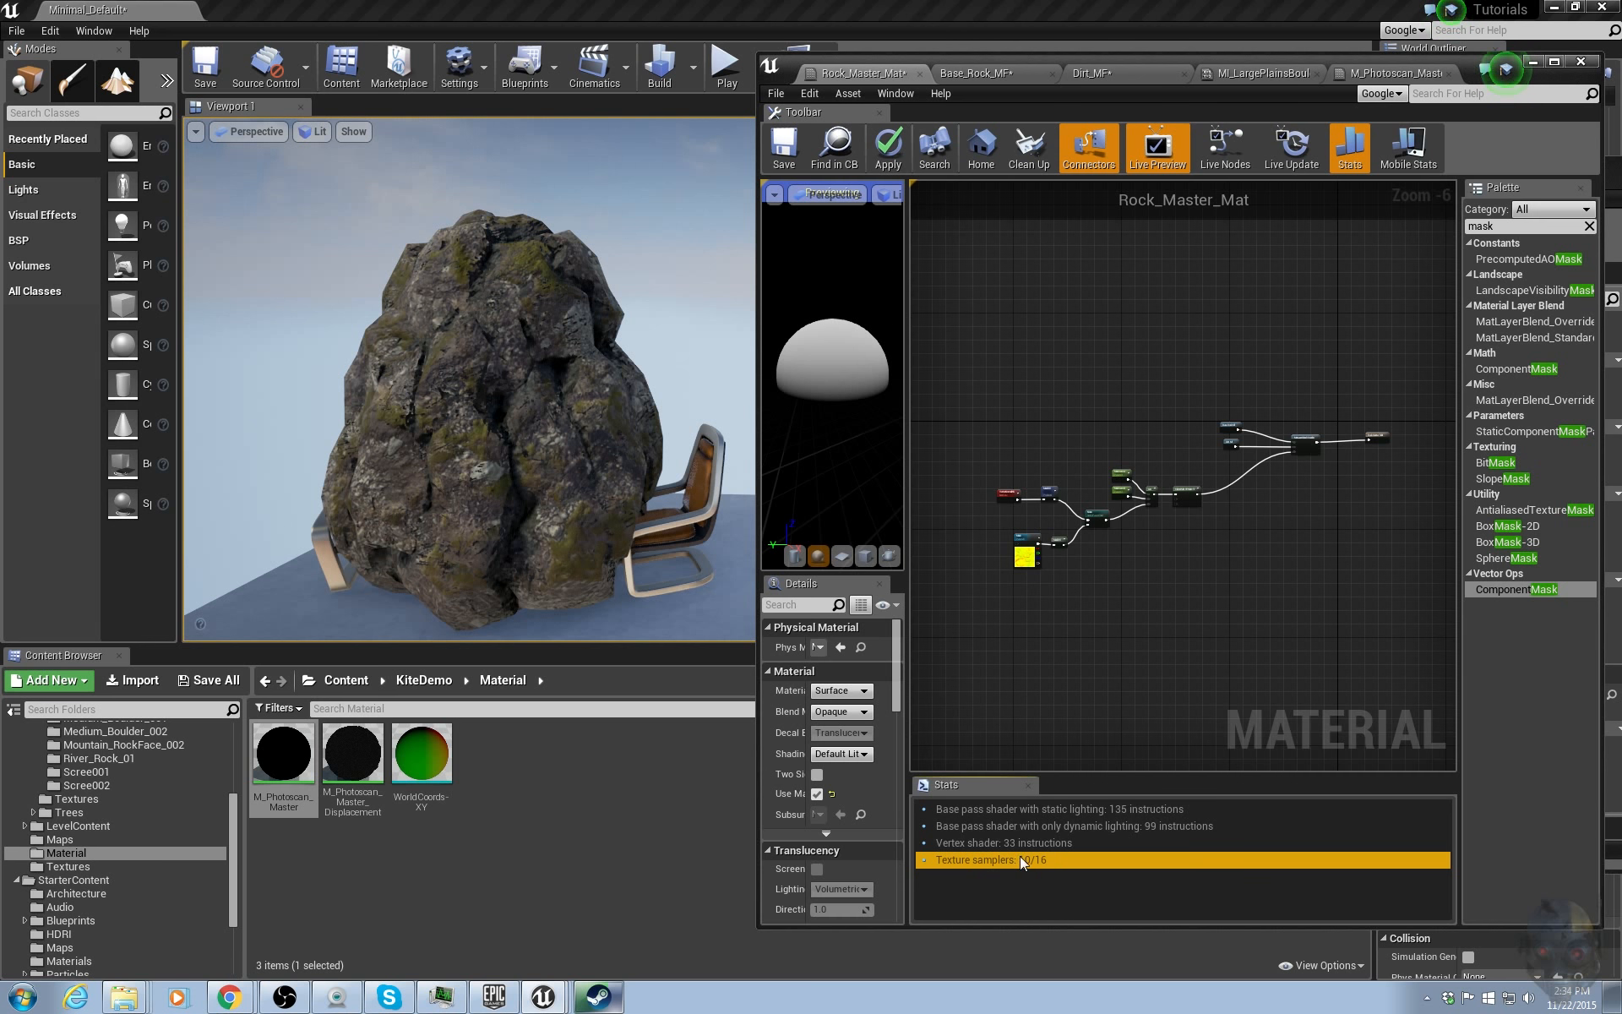
right_drag(1194, 652, 1149, 662)
scroll(1151, 507, up, 4)
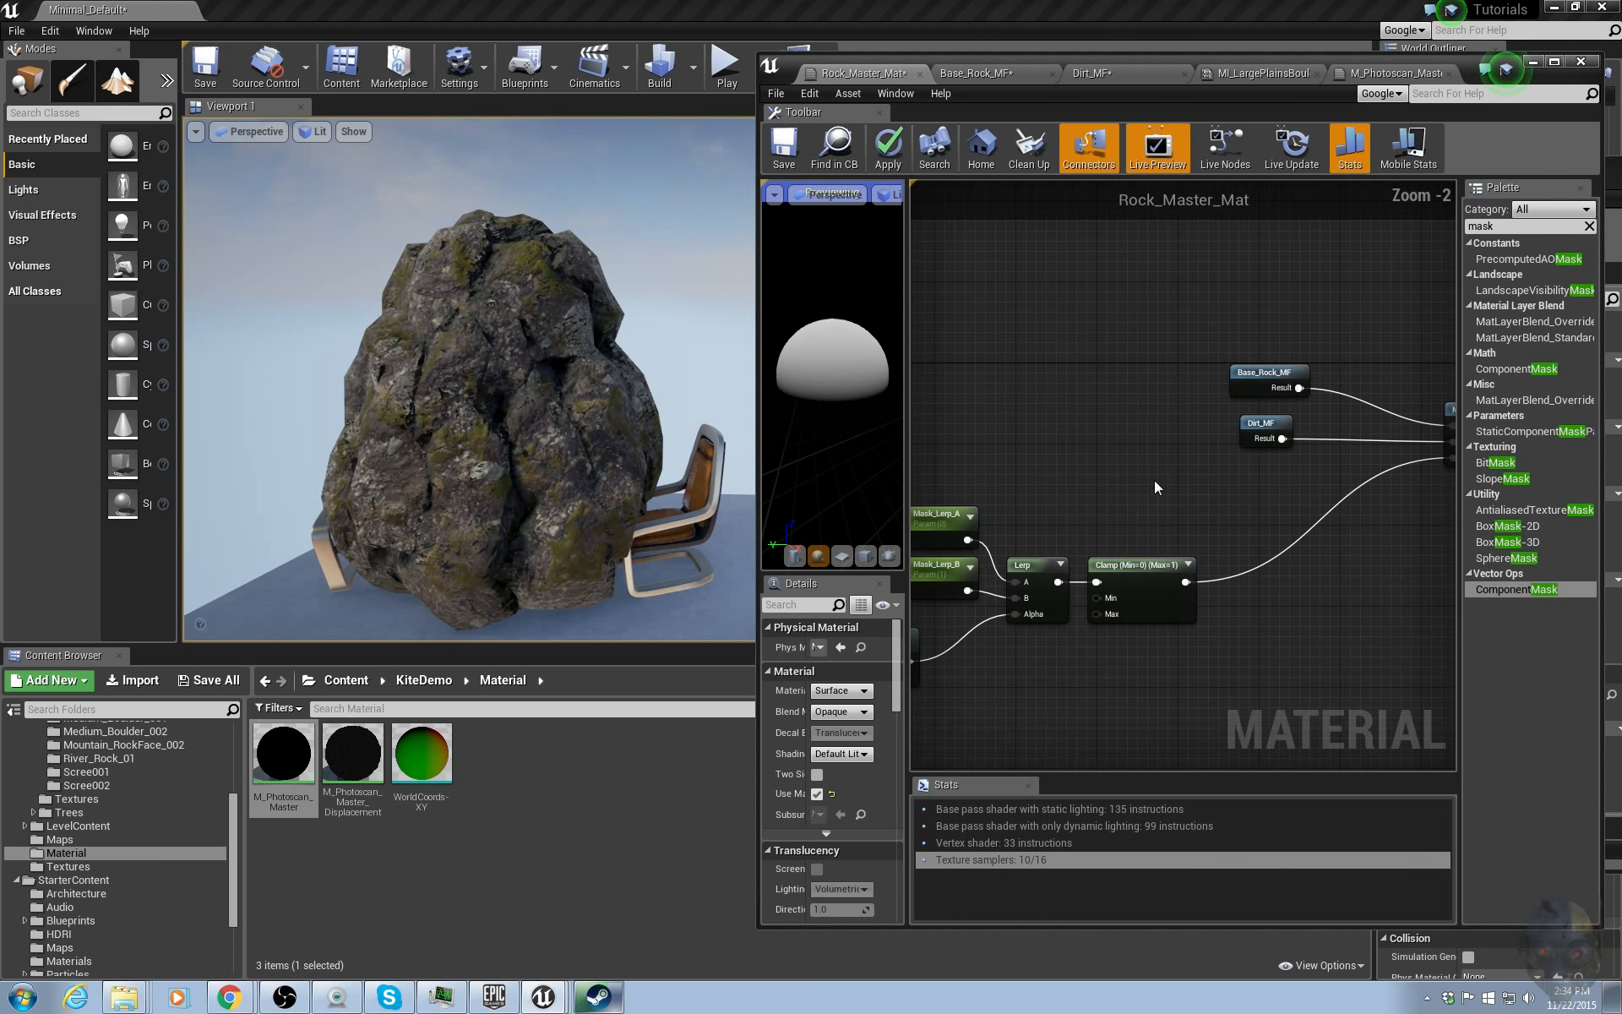
right_drag(1229, 457, 1139, 488)
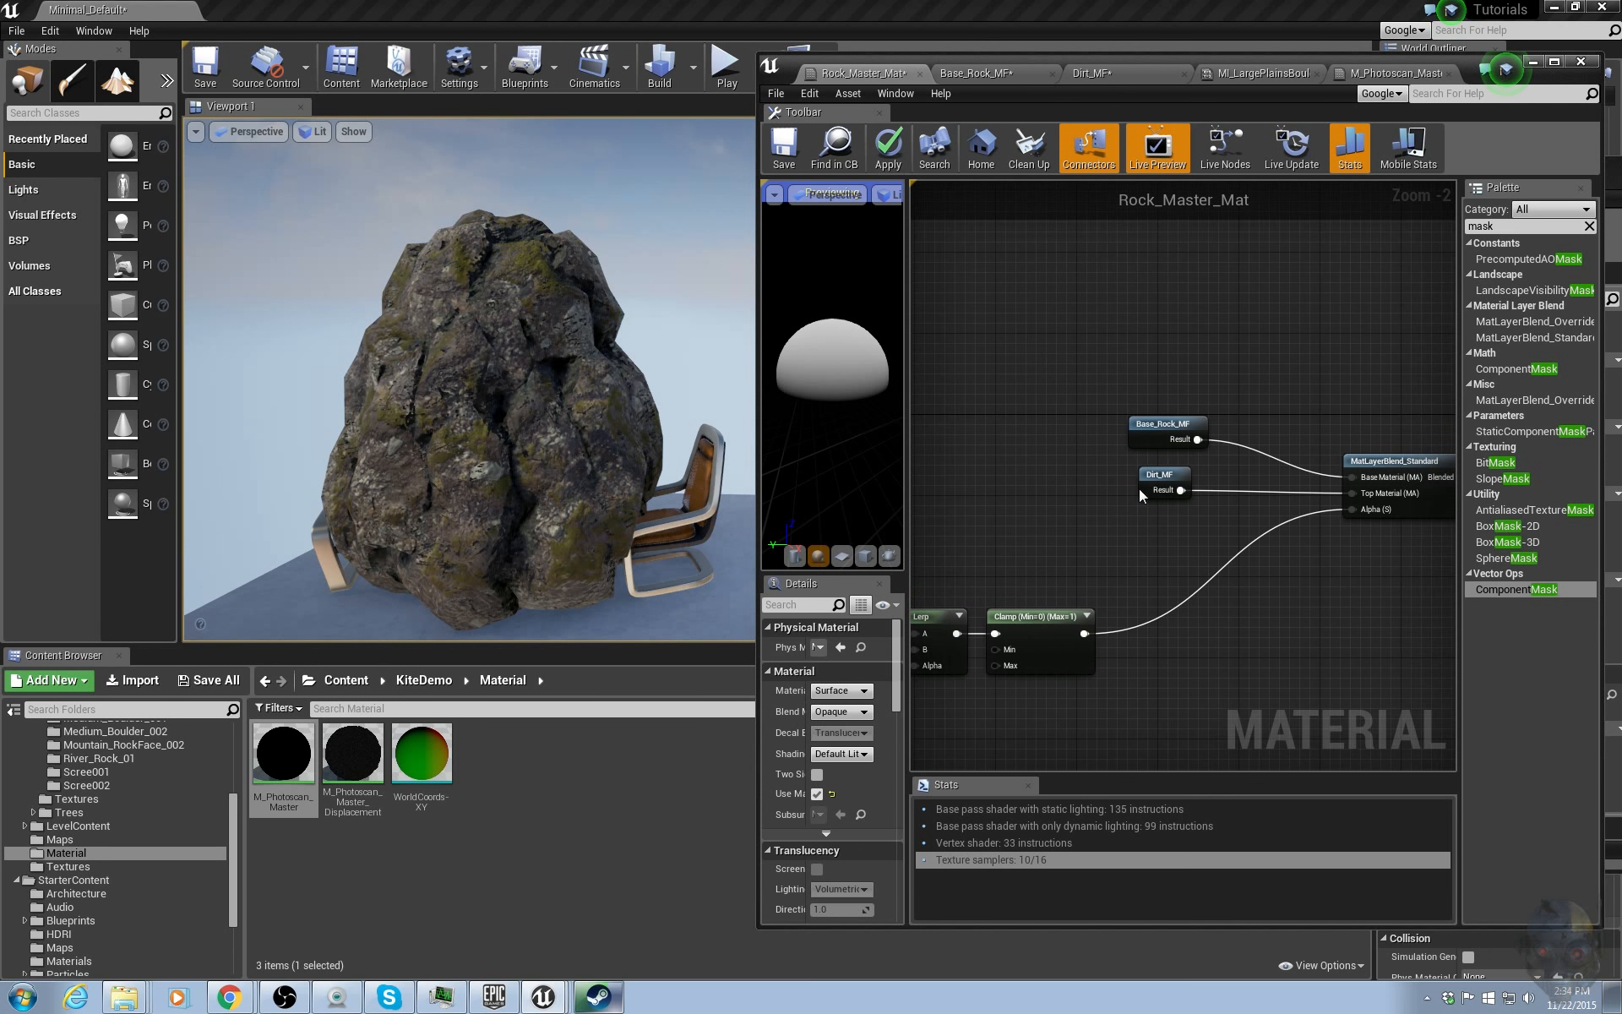
double_click(1164, 424)
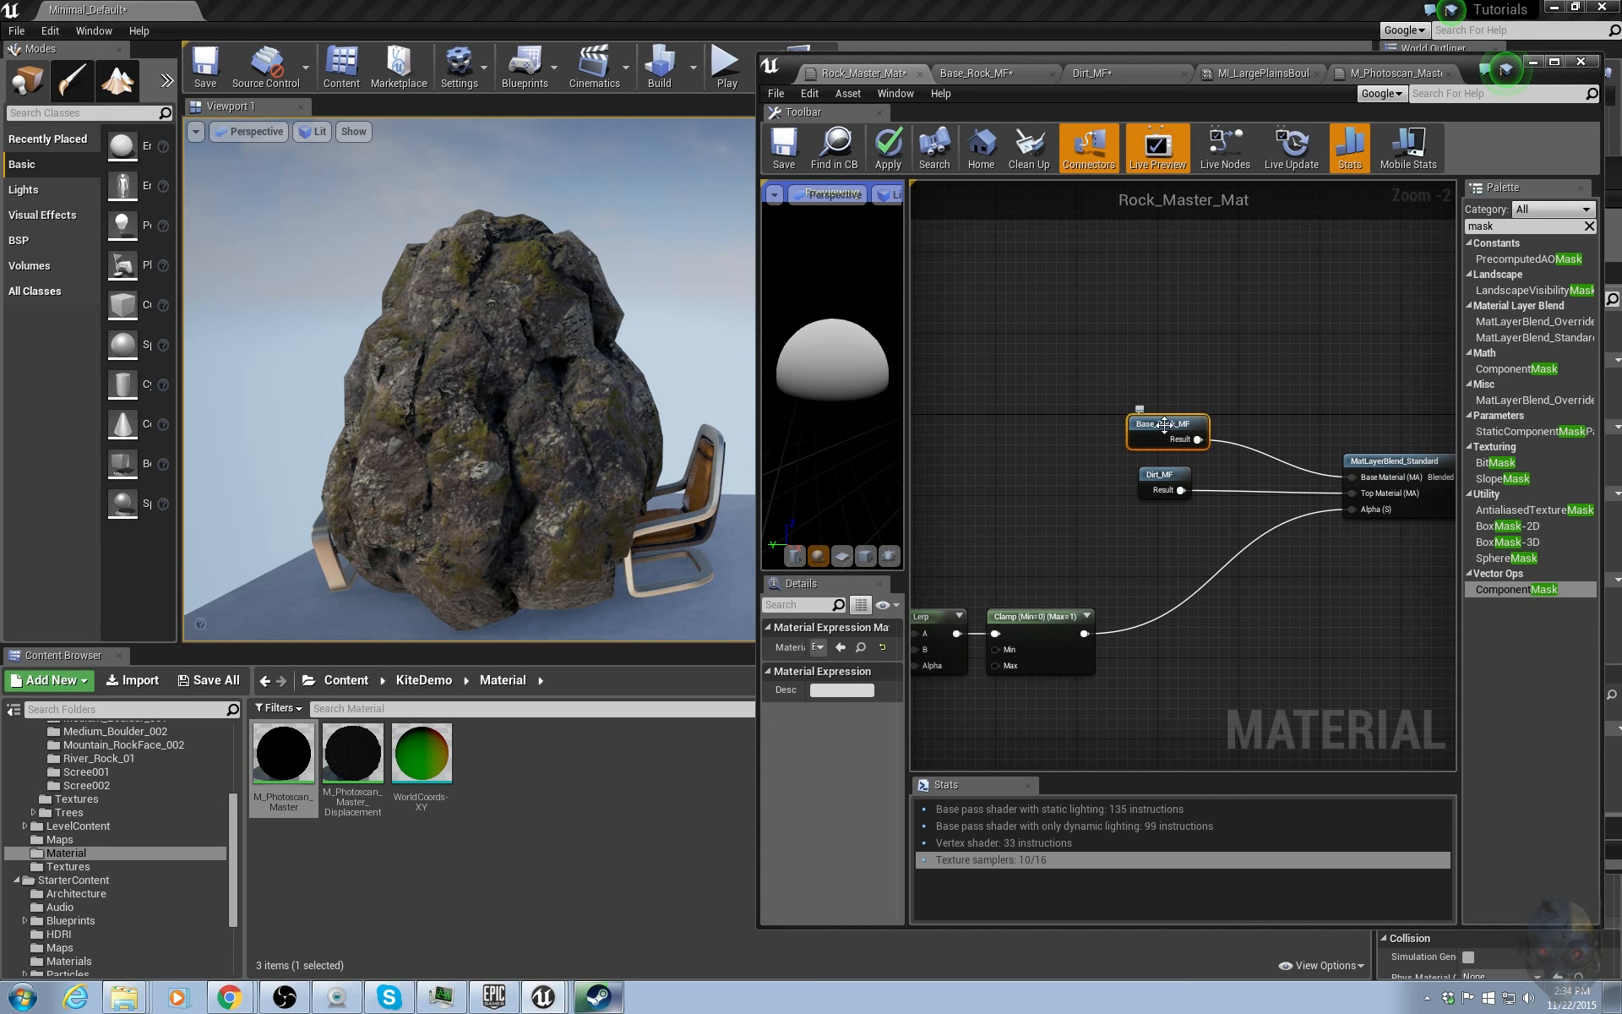
drag(1125, 311, 1153, 672)
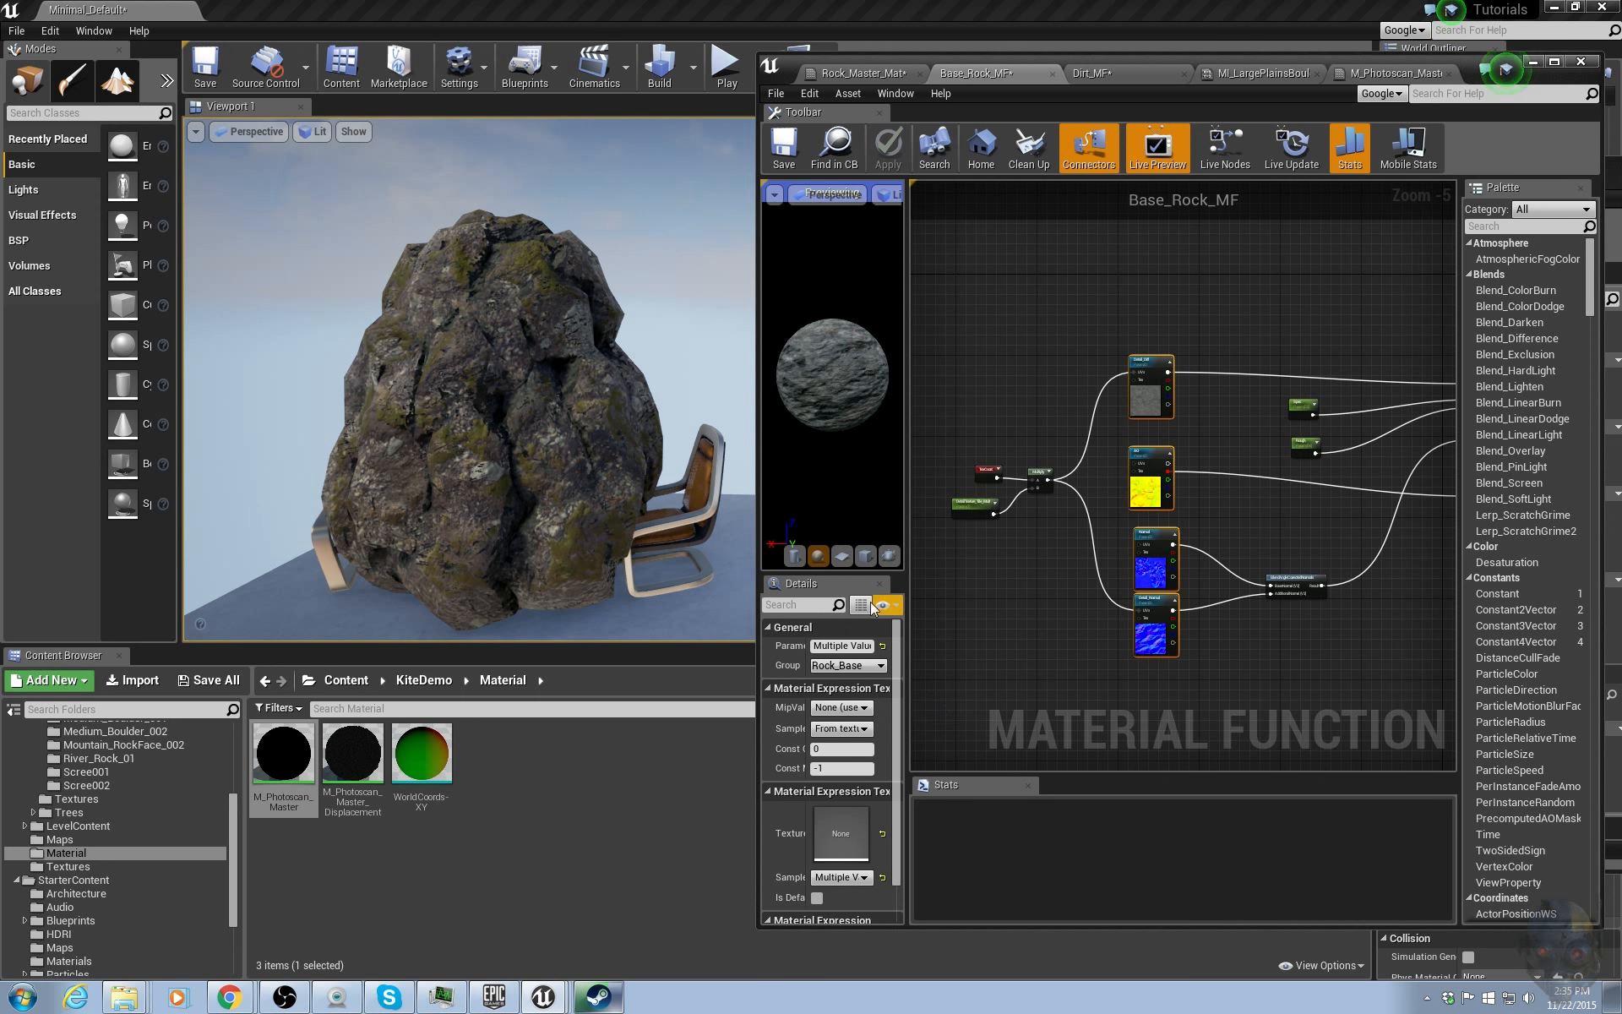
click(1554, 62)
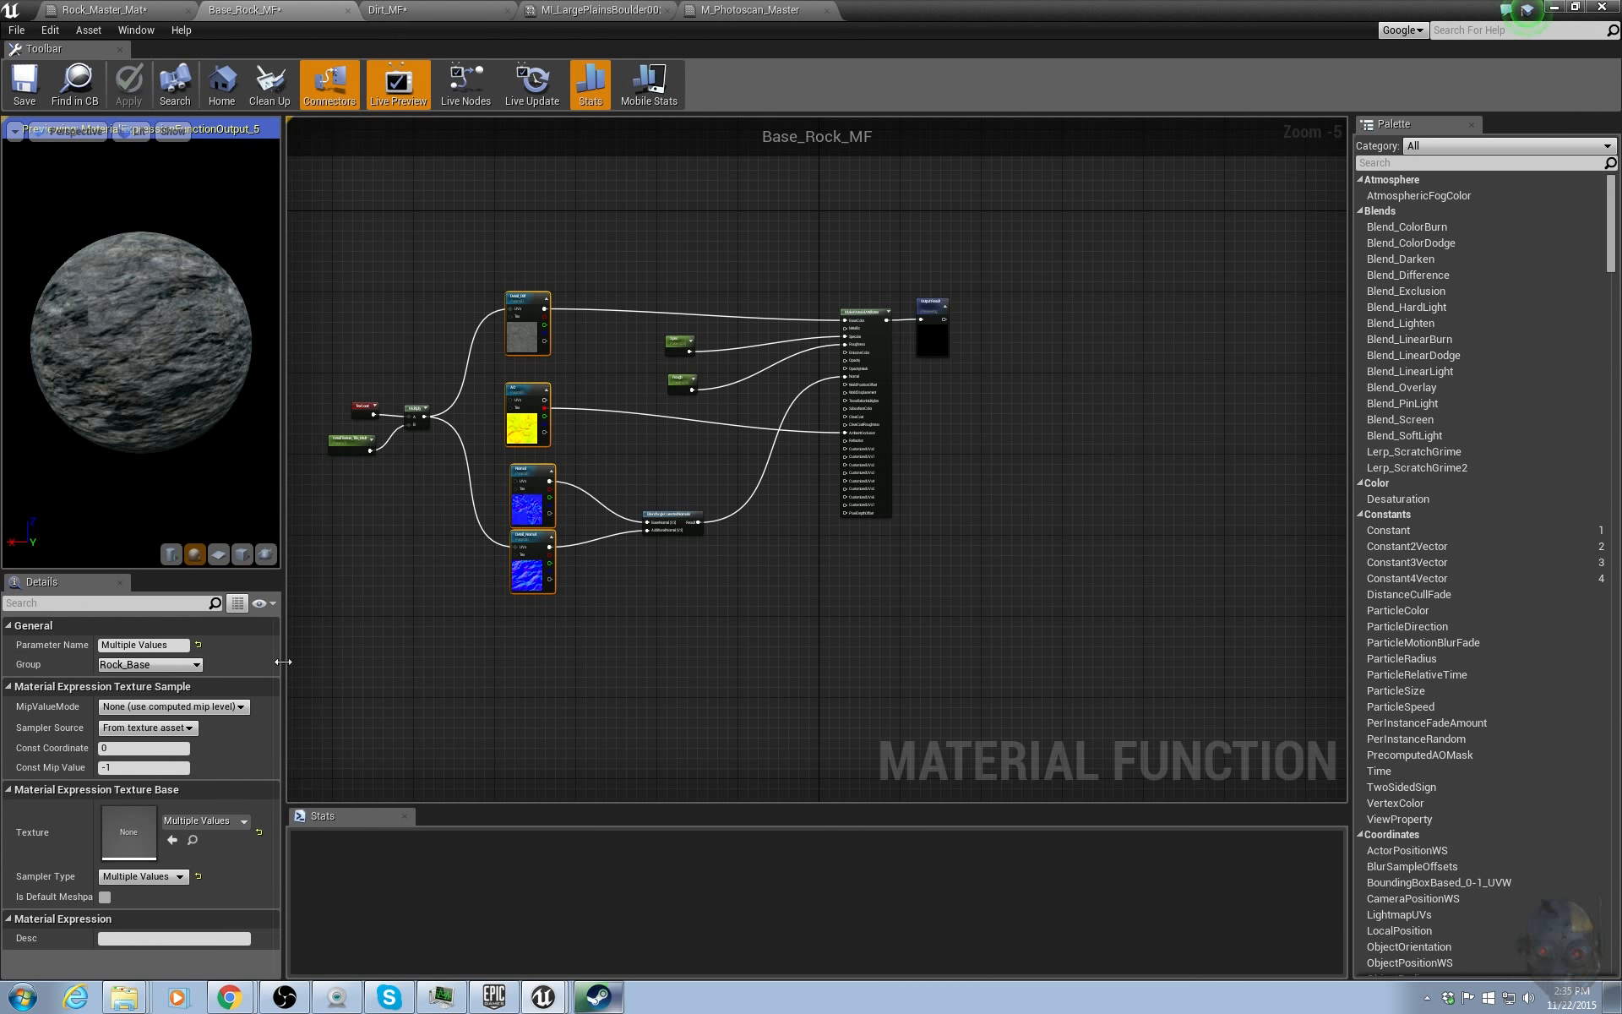
click(140, 726)
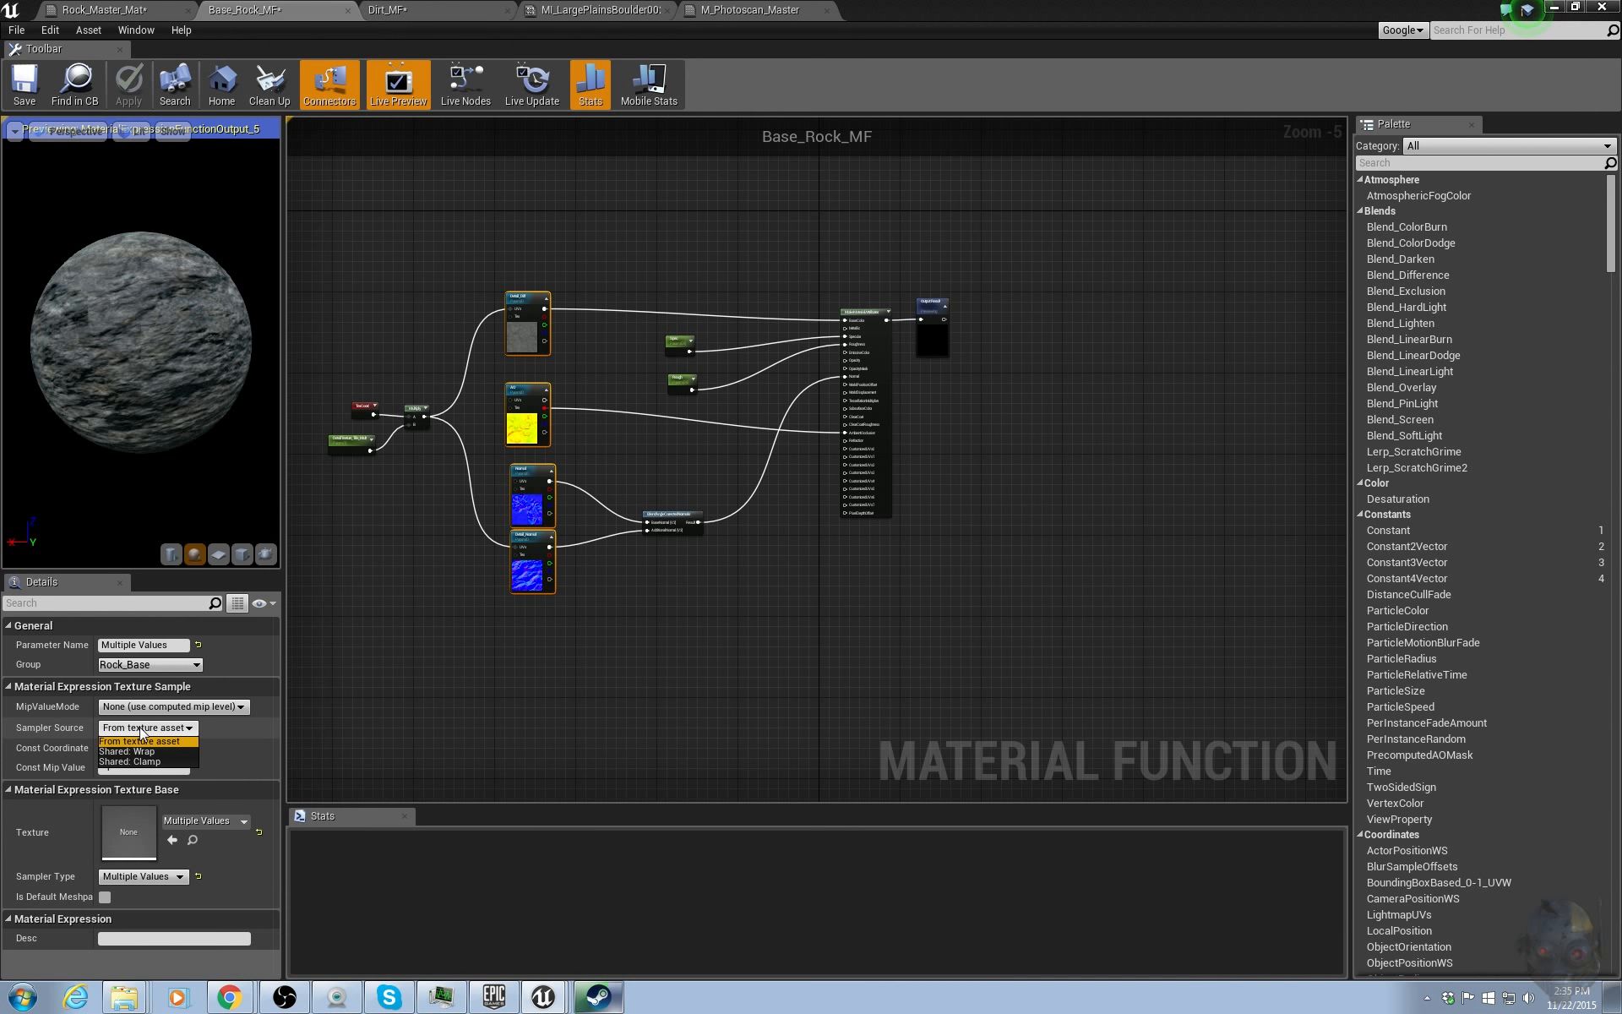
click(136, 750)
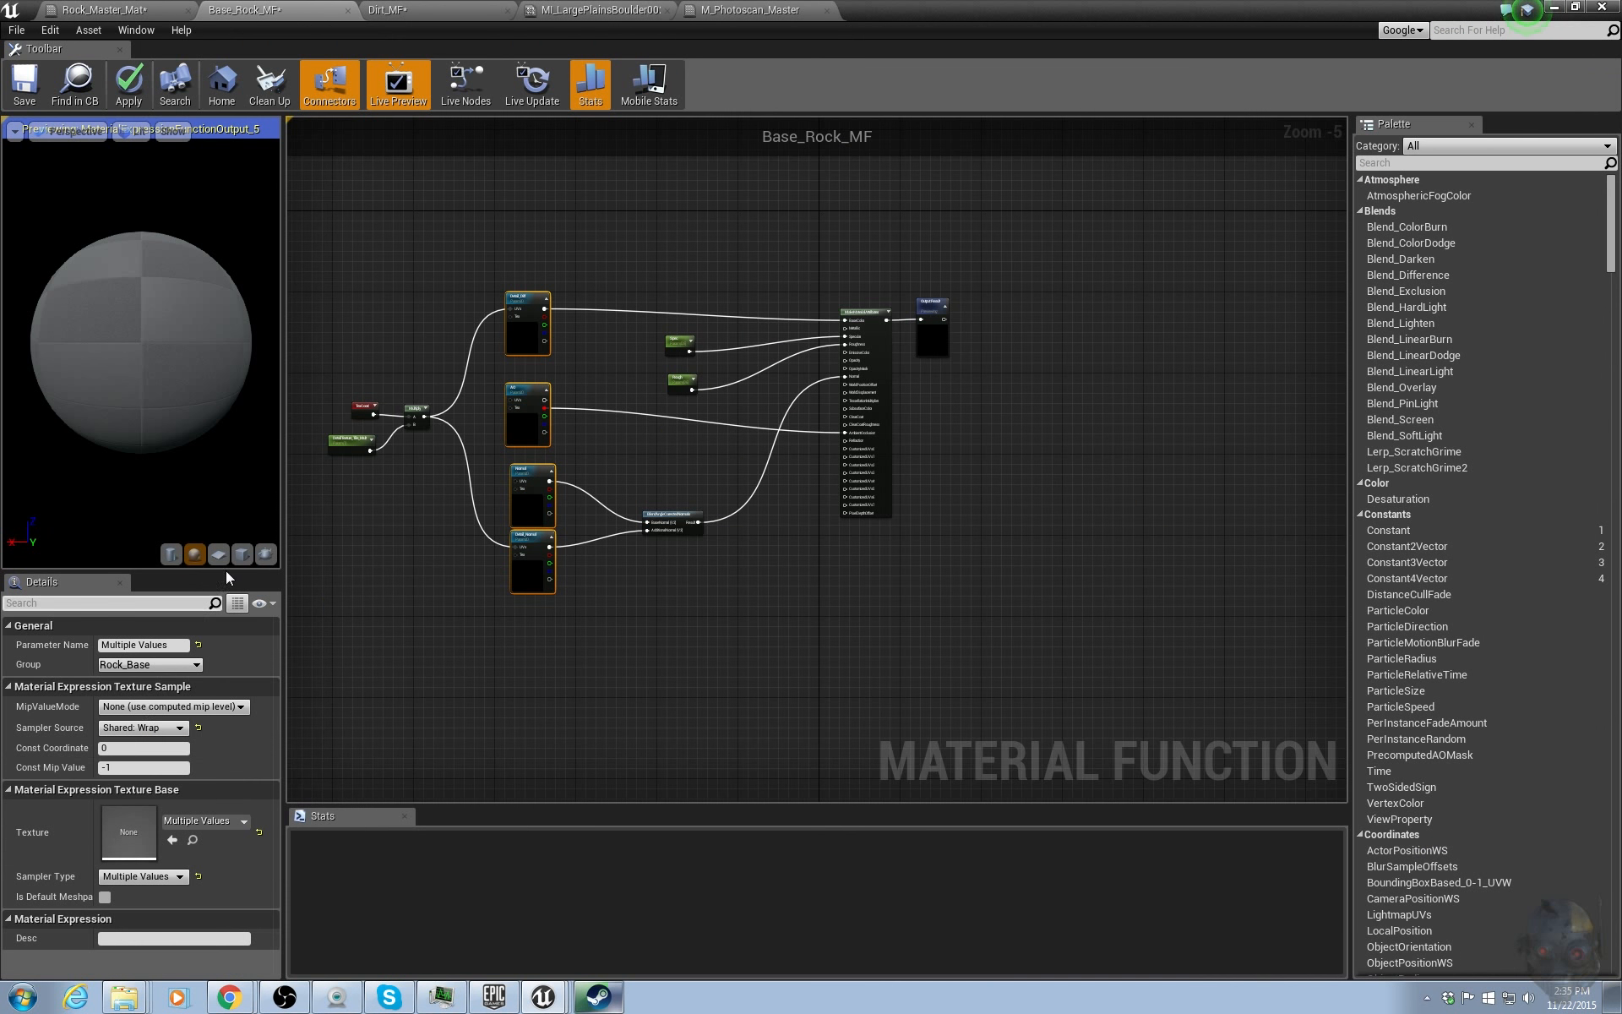
click(129, 83)
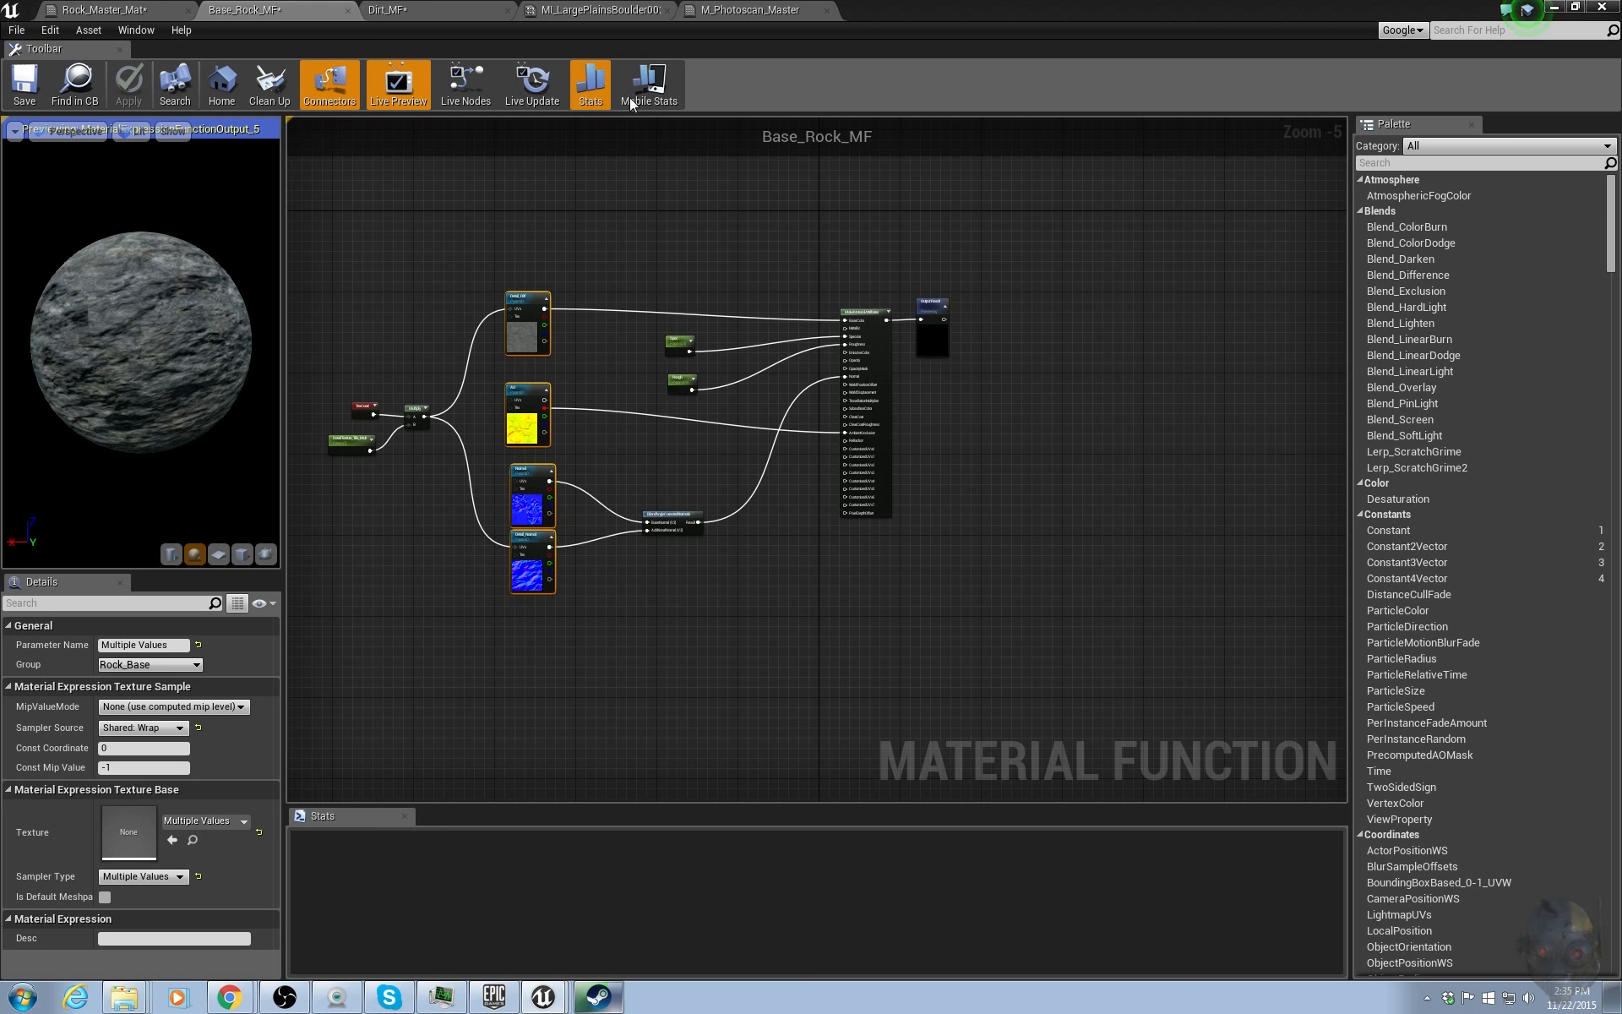
In Dirt_MF, set both texture samples' Sampler Source to Shared: Wrap and apply.
click(395, 10)
drag(580, 228, 612, 606)
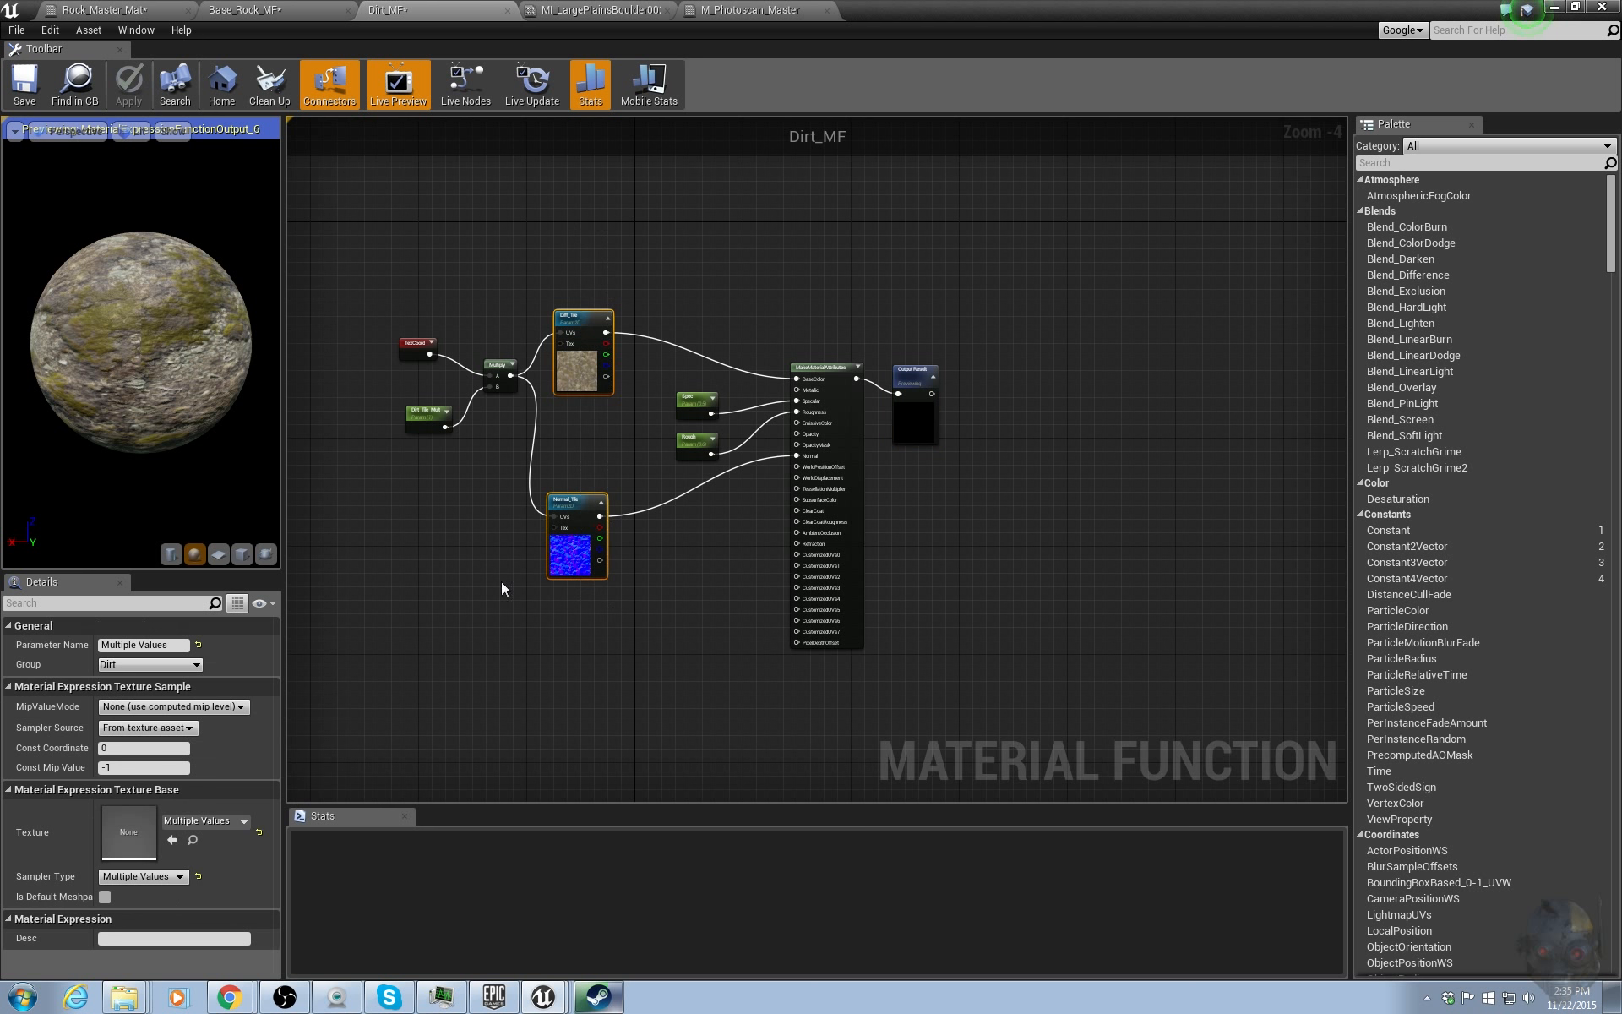
click(146, 731)
click(148, 751)
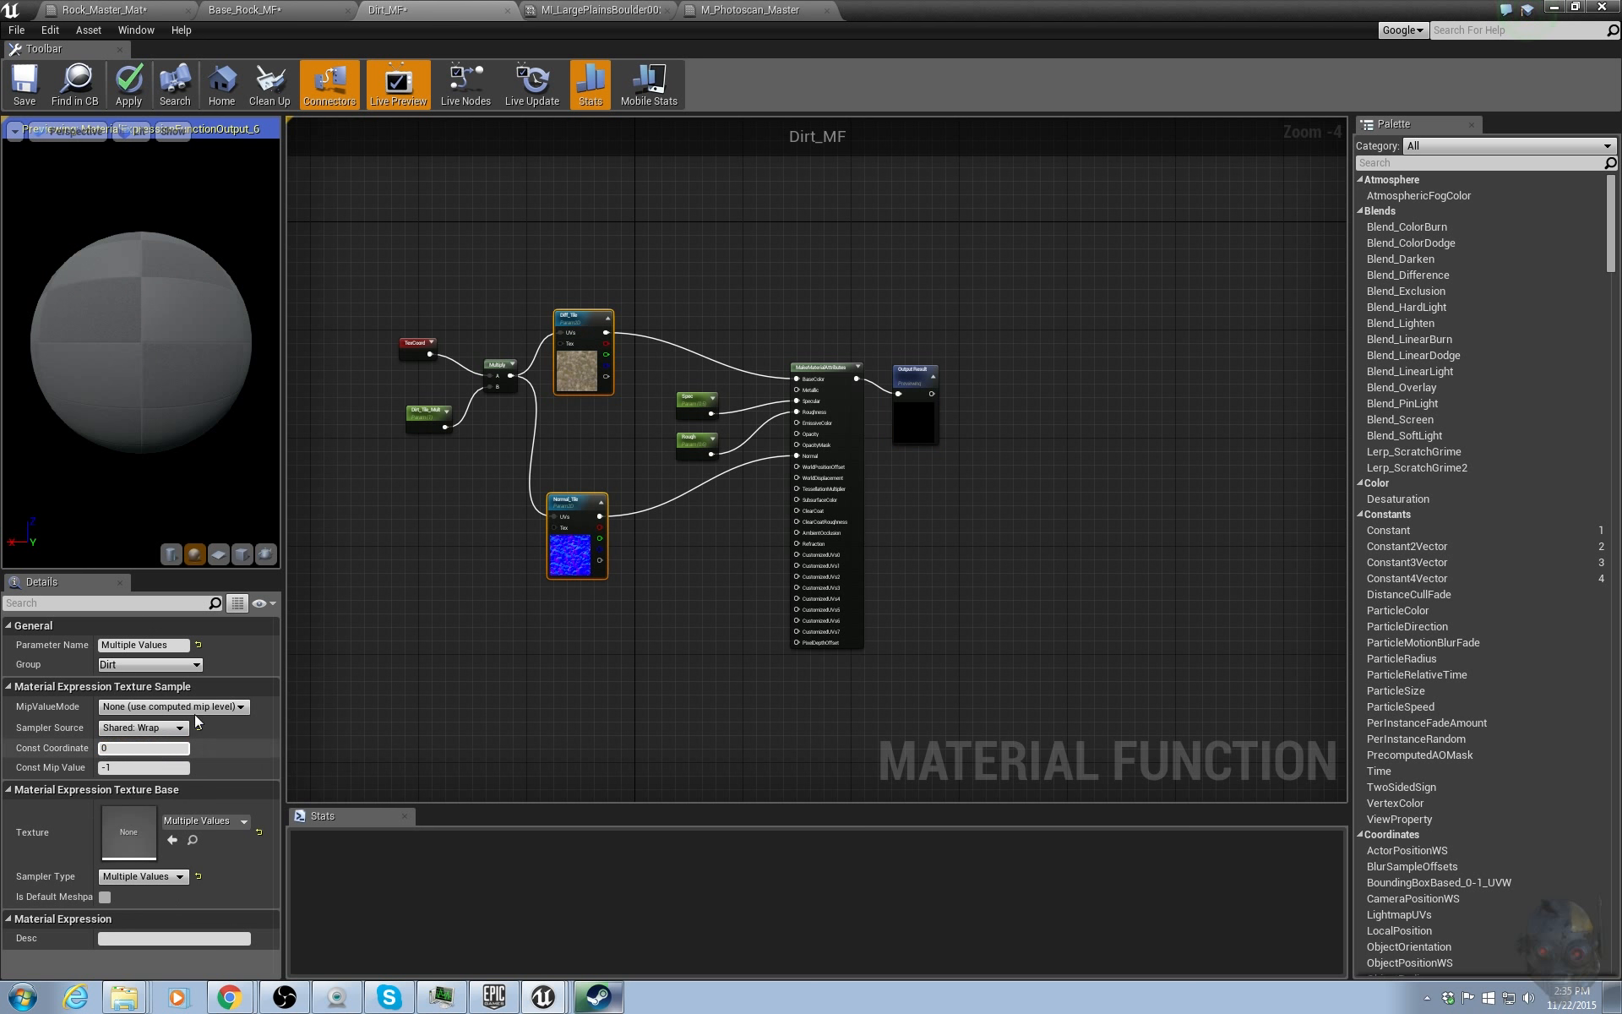
click(129, 85)
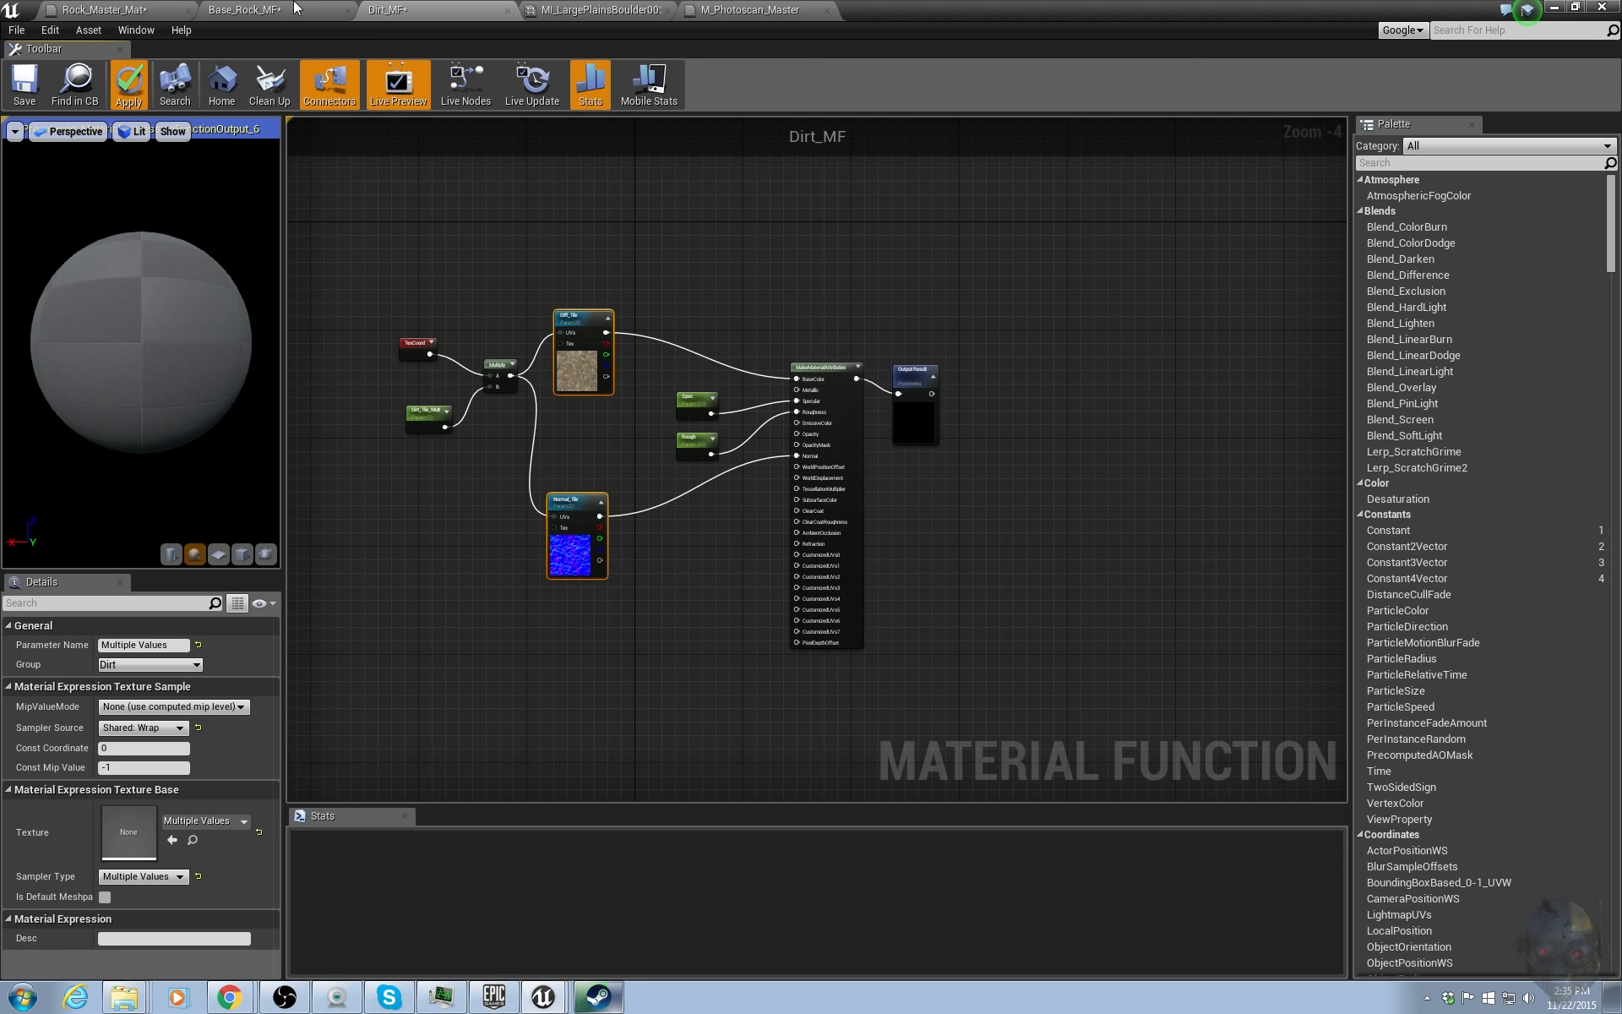
click(295, 8)
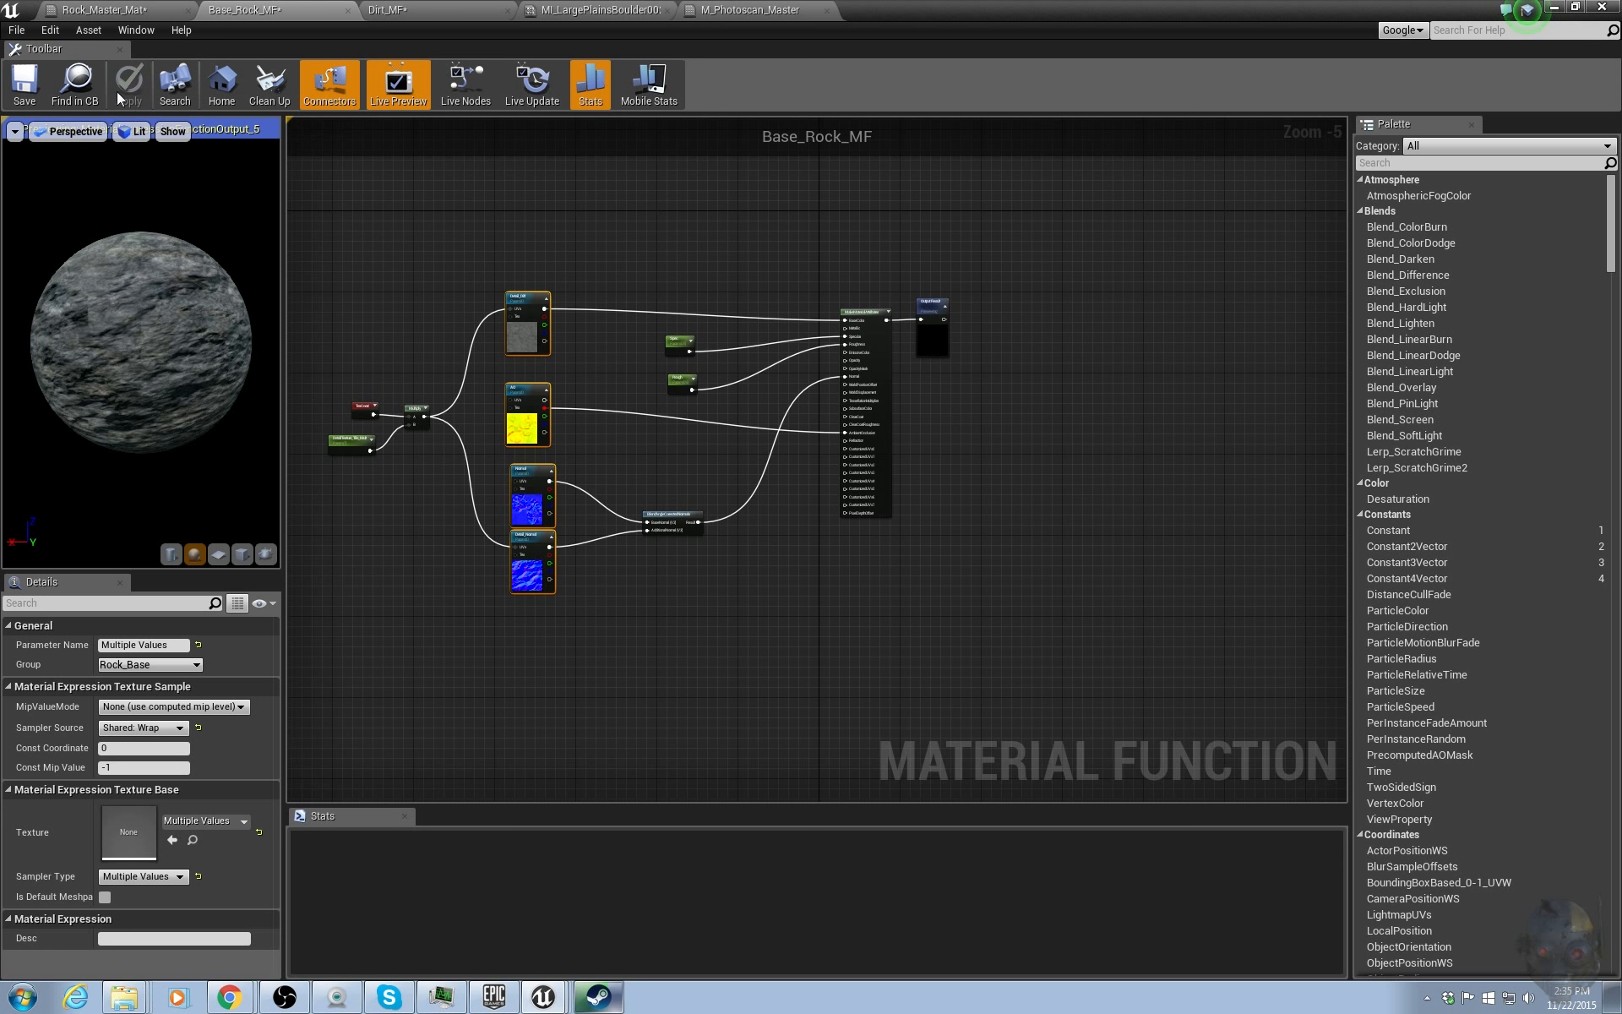
click(671, 9)
click(706, 9)
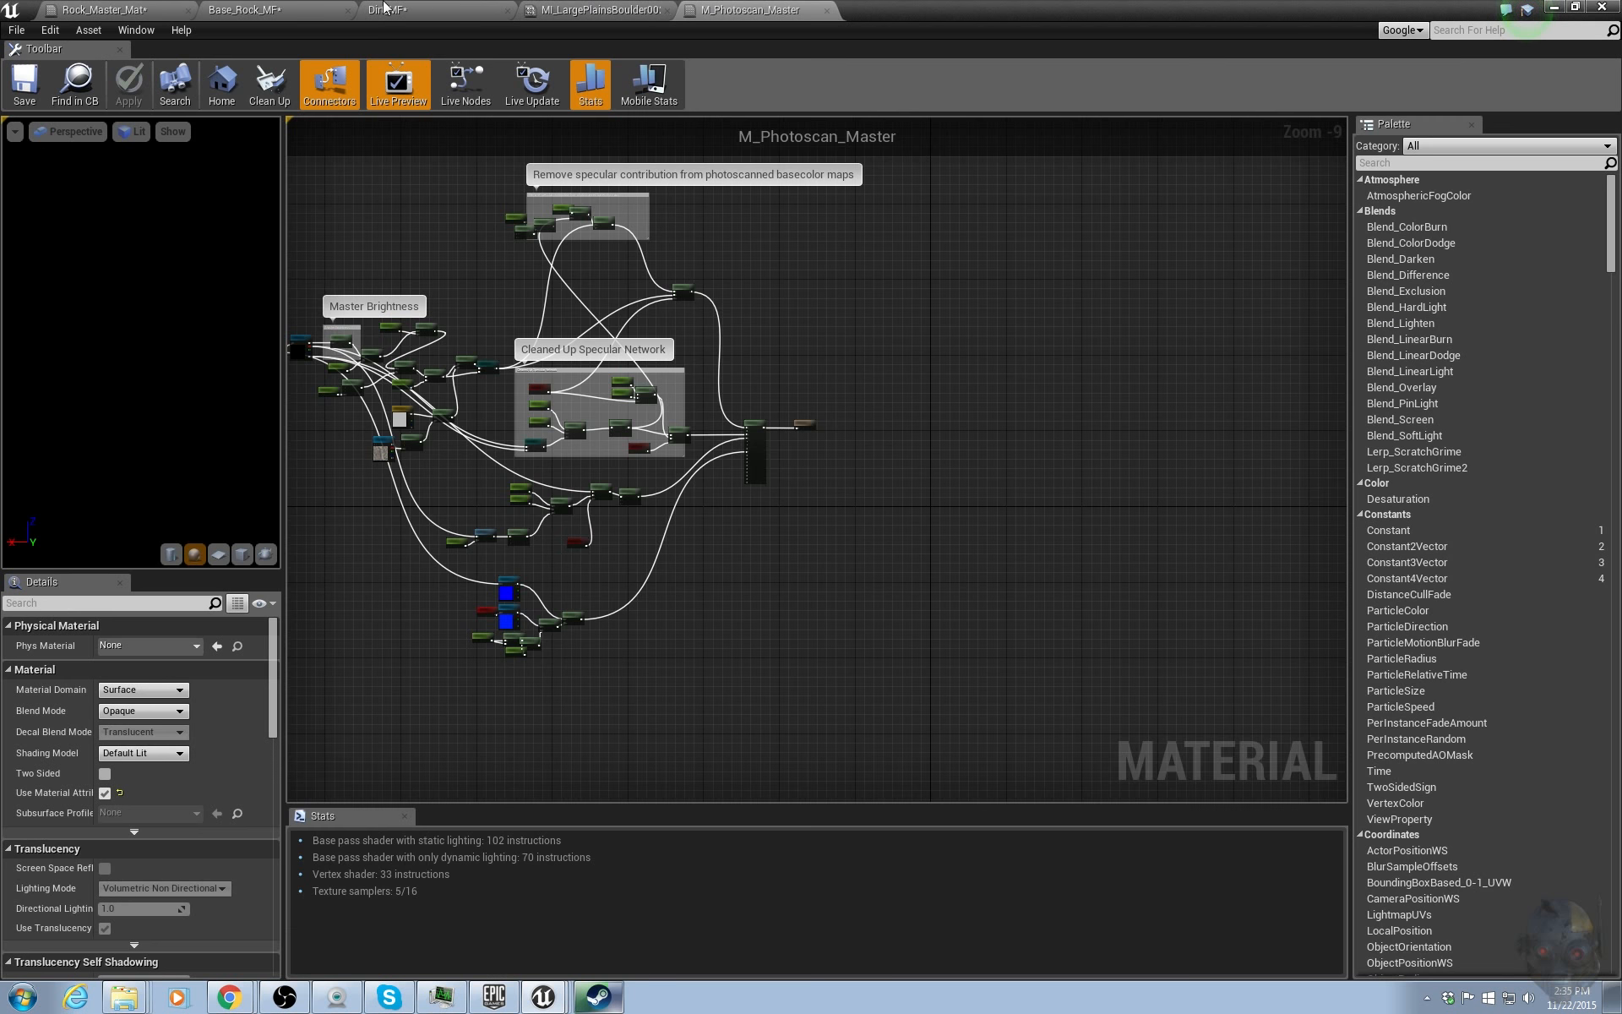
In Rock_Master_Mat, set the Mask texture sample's Sampler Source to Shared: Wrap and apply.
click(135, 9)
right_drag(431, 417, 591, 413)
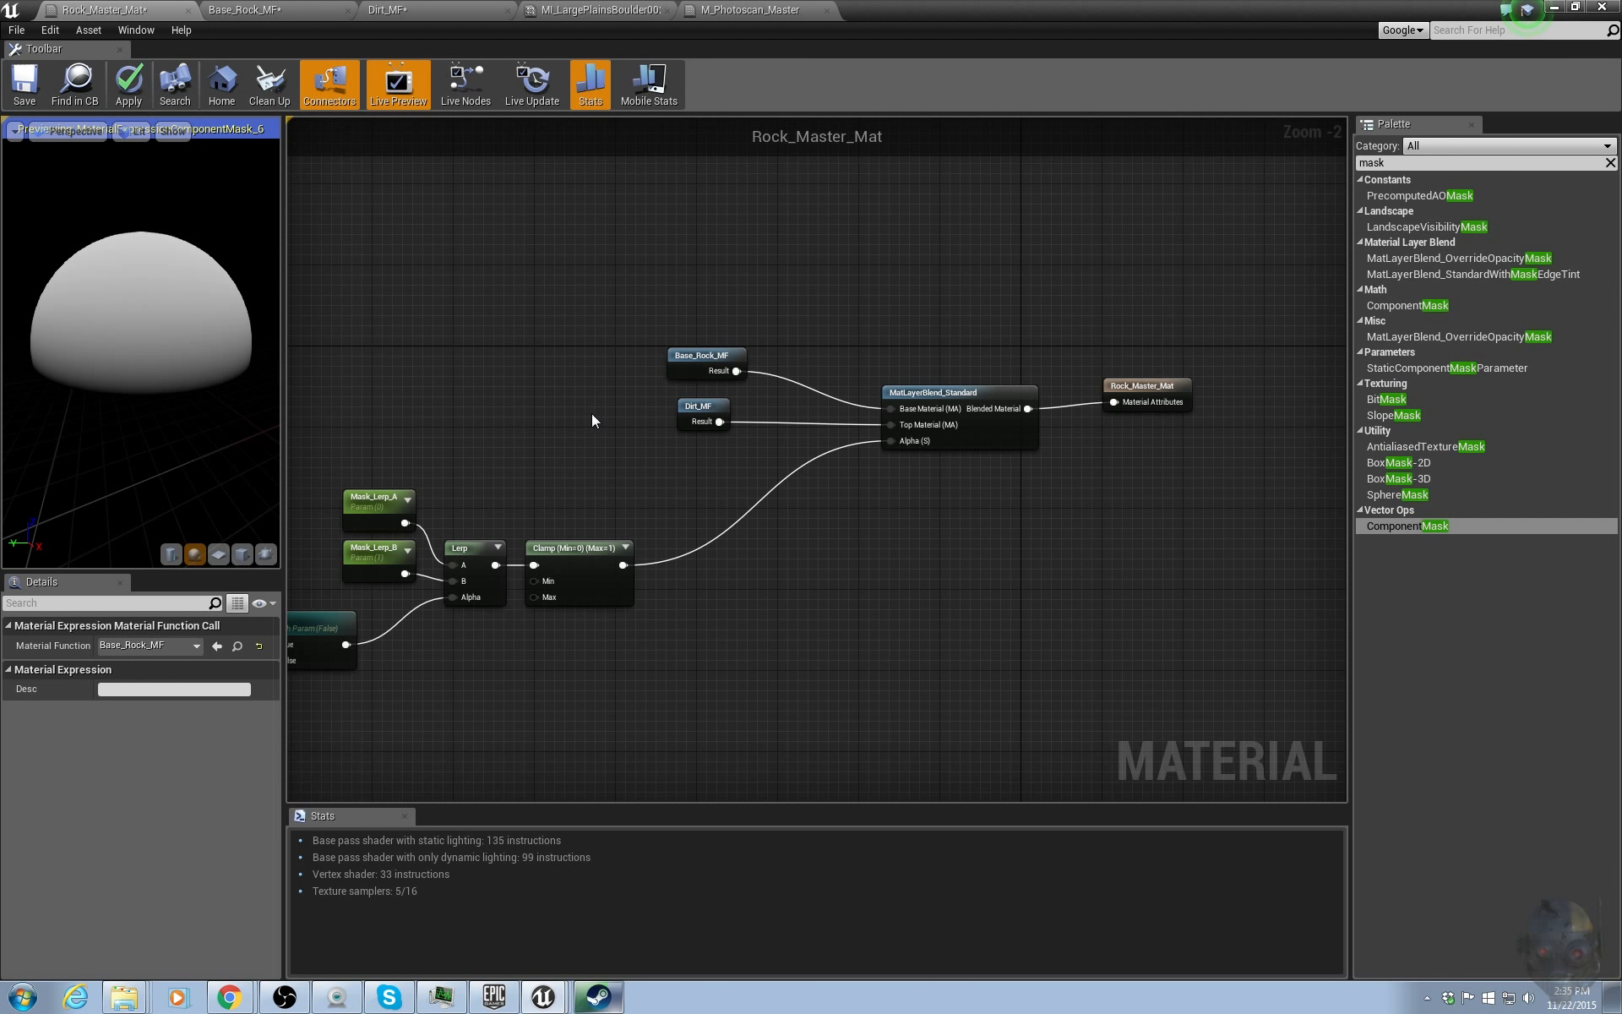
scroll(583, 412, down, 4)
right_drag(421, 543, 547, 560)
scroll(545, 559, up, 4)
click(475, 479)
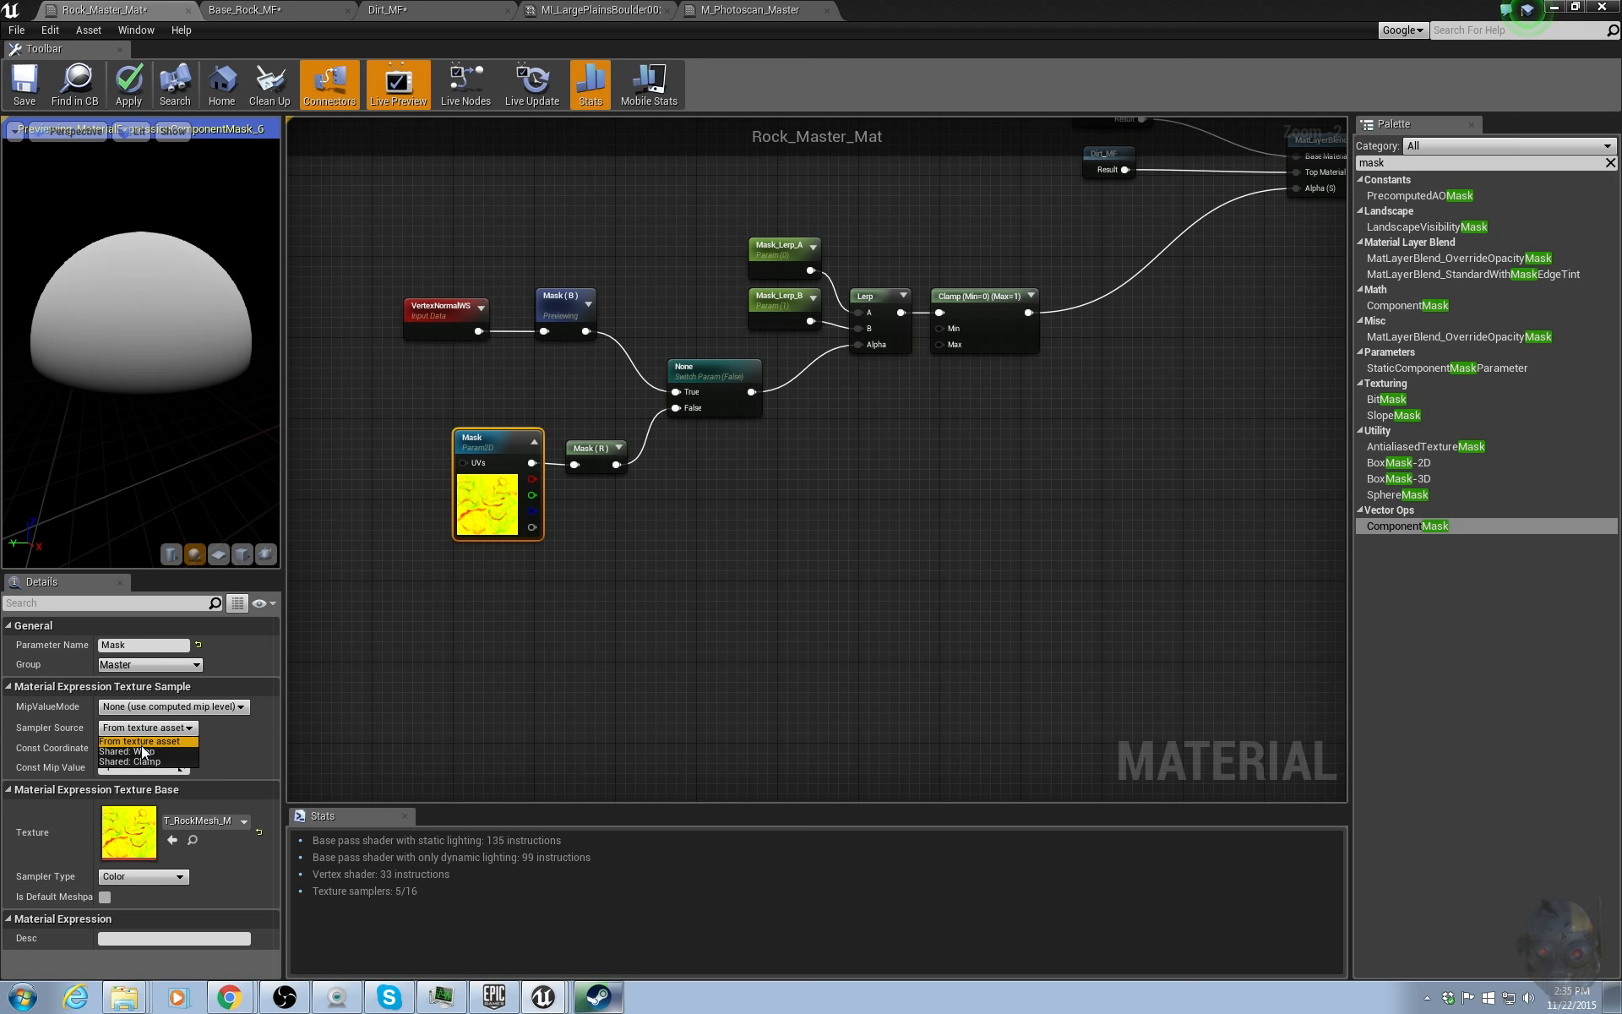
click(127, 750)
click(135, 89)
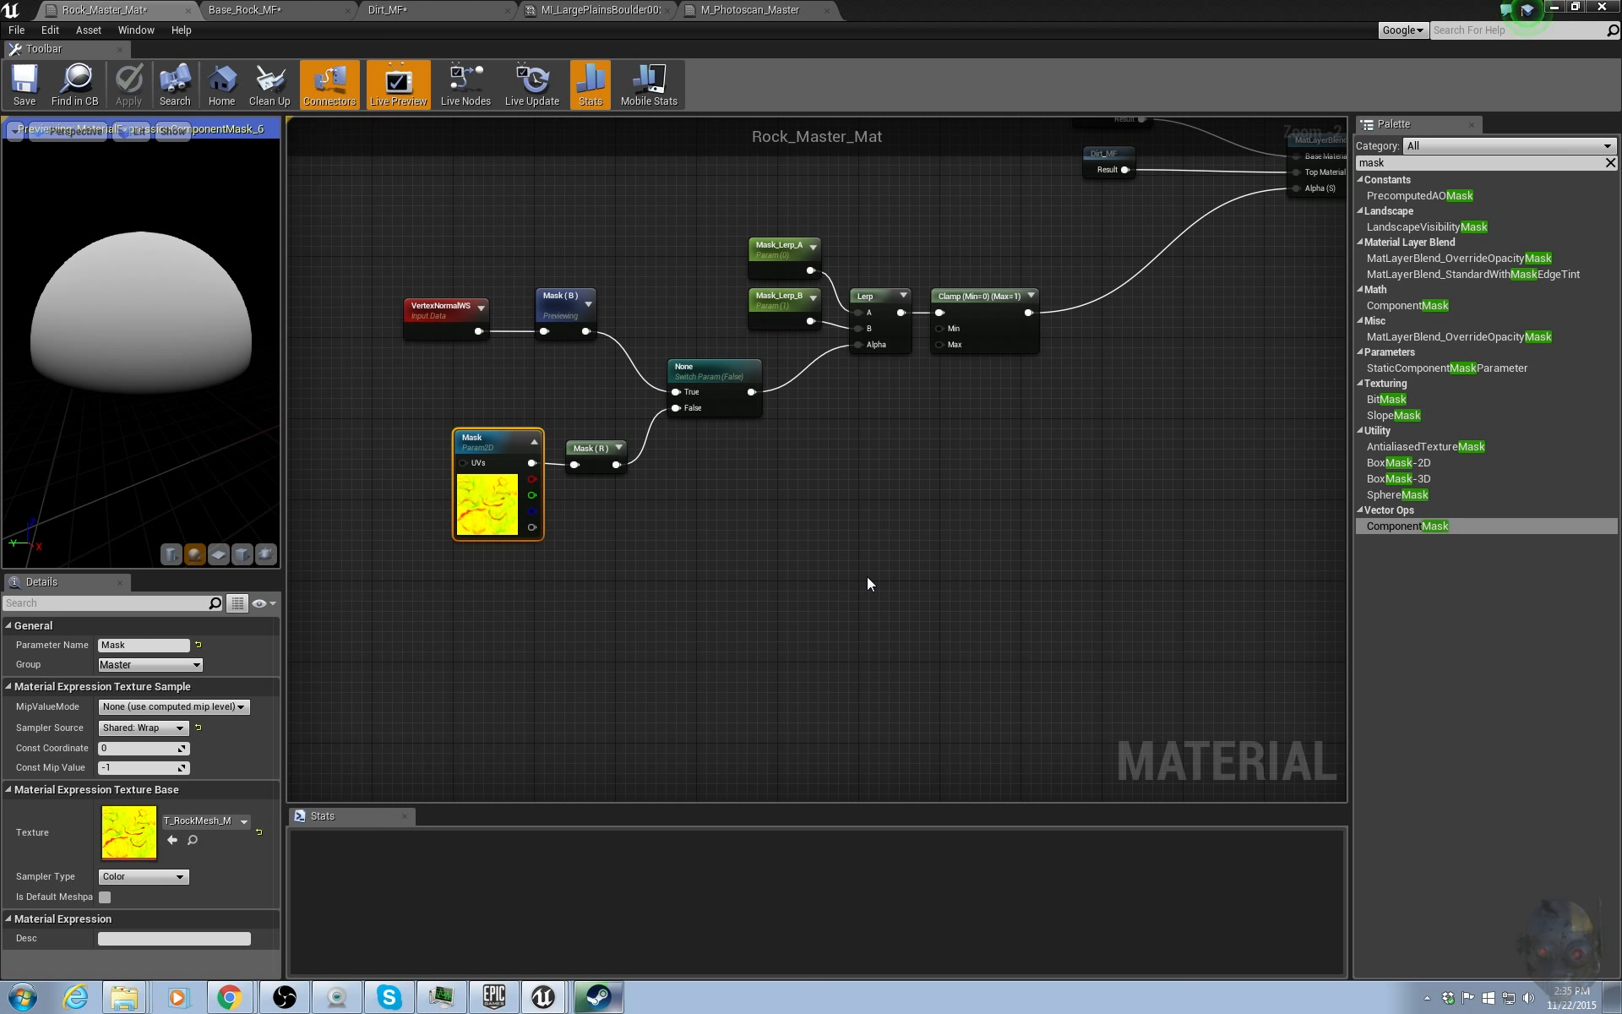
Search the palette for layer and add a MatLayerBlend_AO node to the Rock_Master_Mat graph.
right_drag(851, 627, 808, 621)
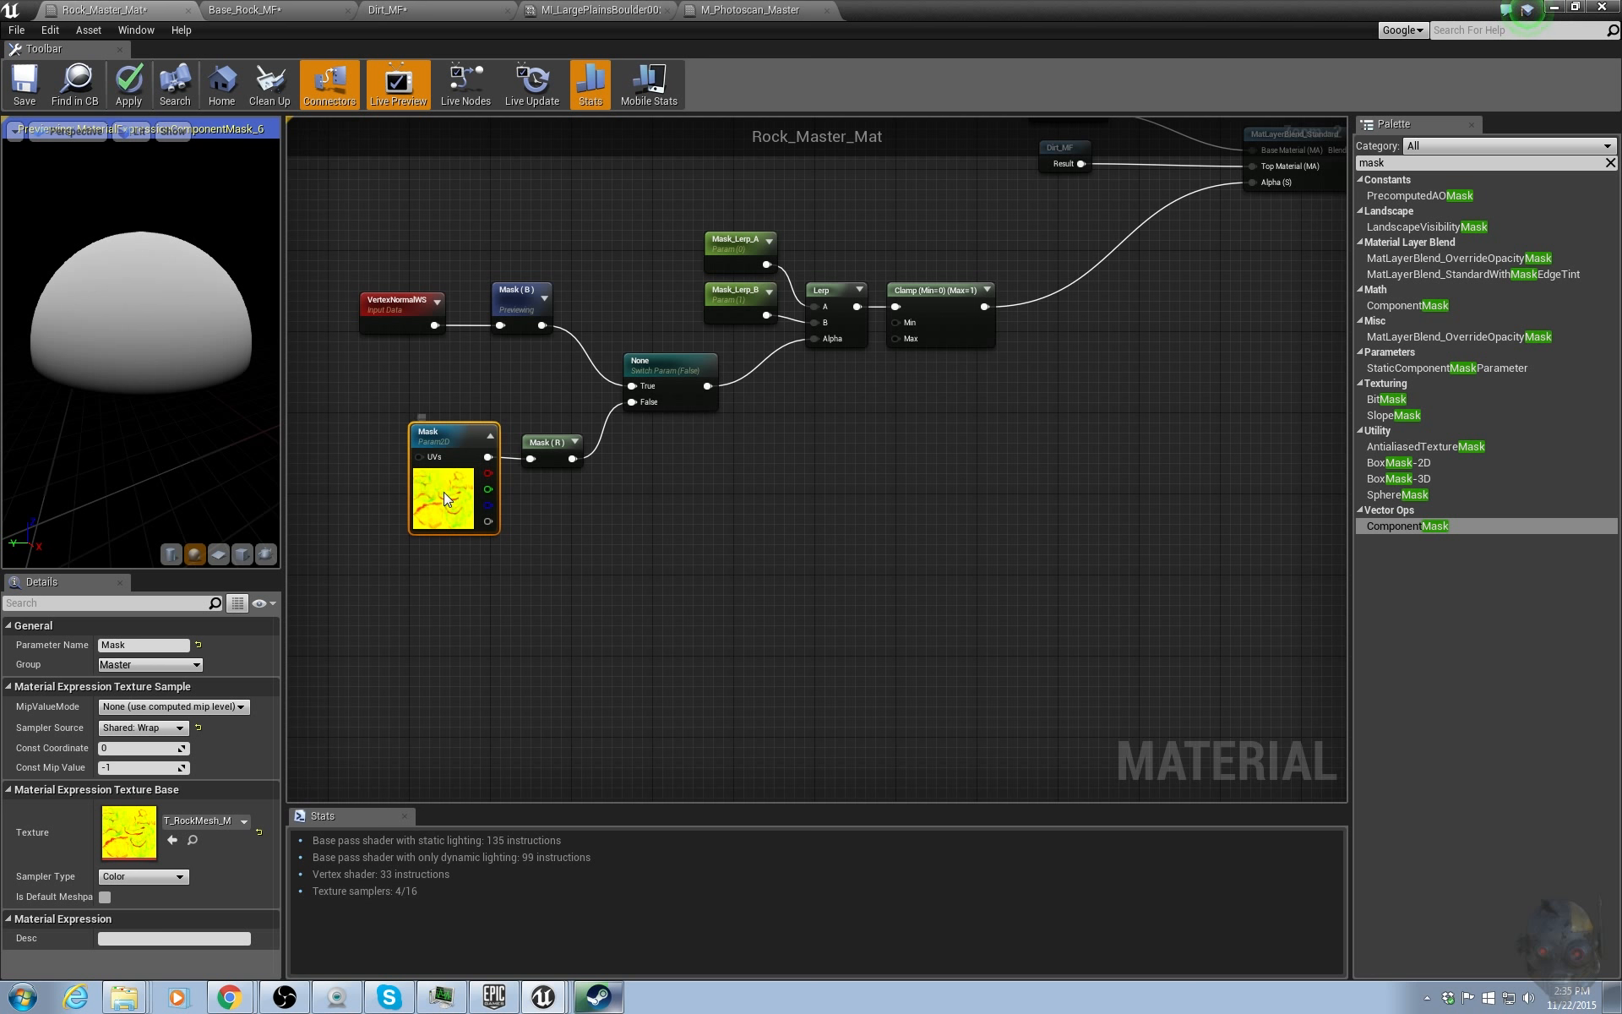
drag(422, 427, 412, 448)
right_drag(967, 411, 797, 474)
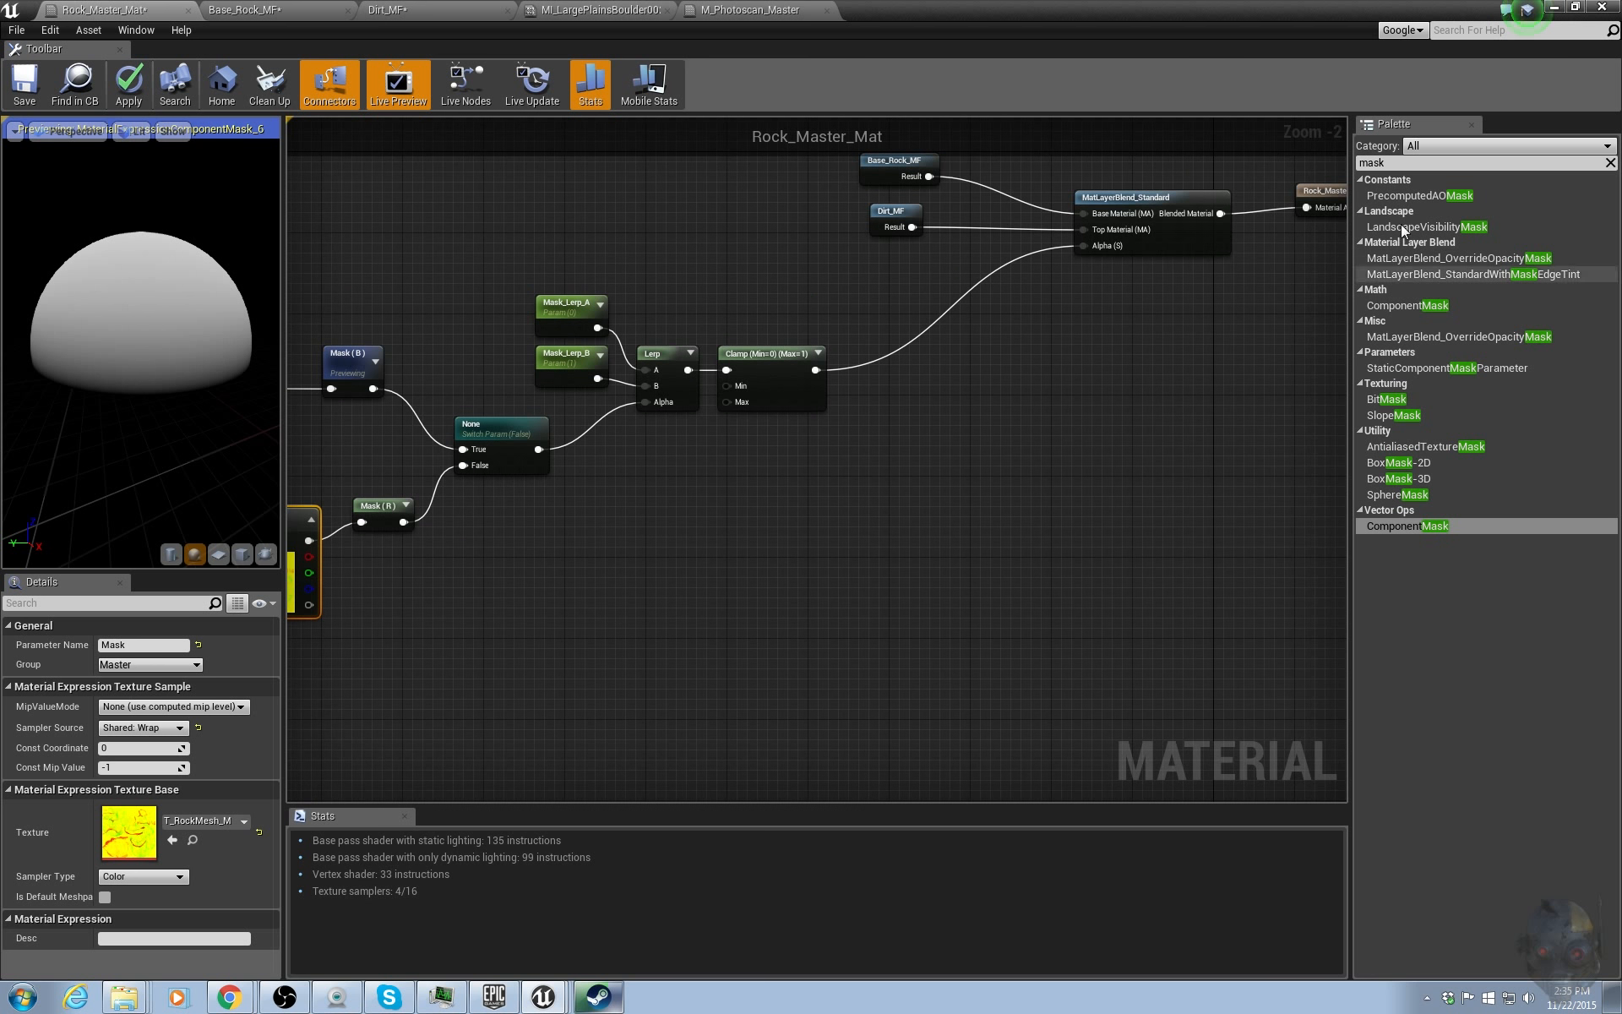
click(1392, 163)
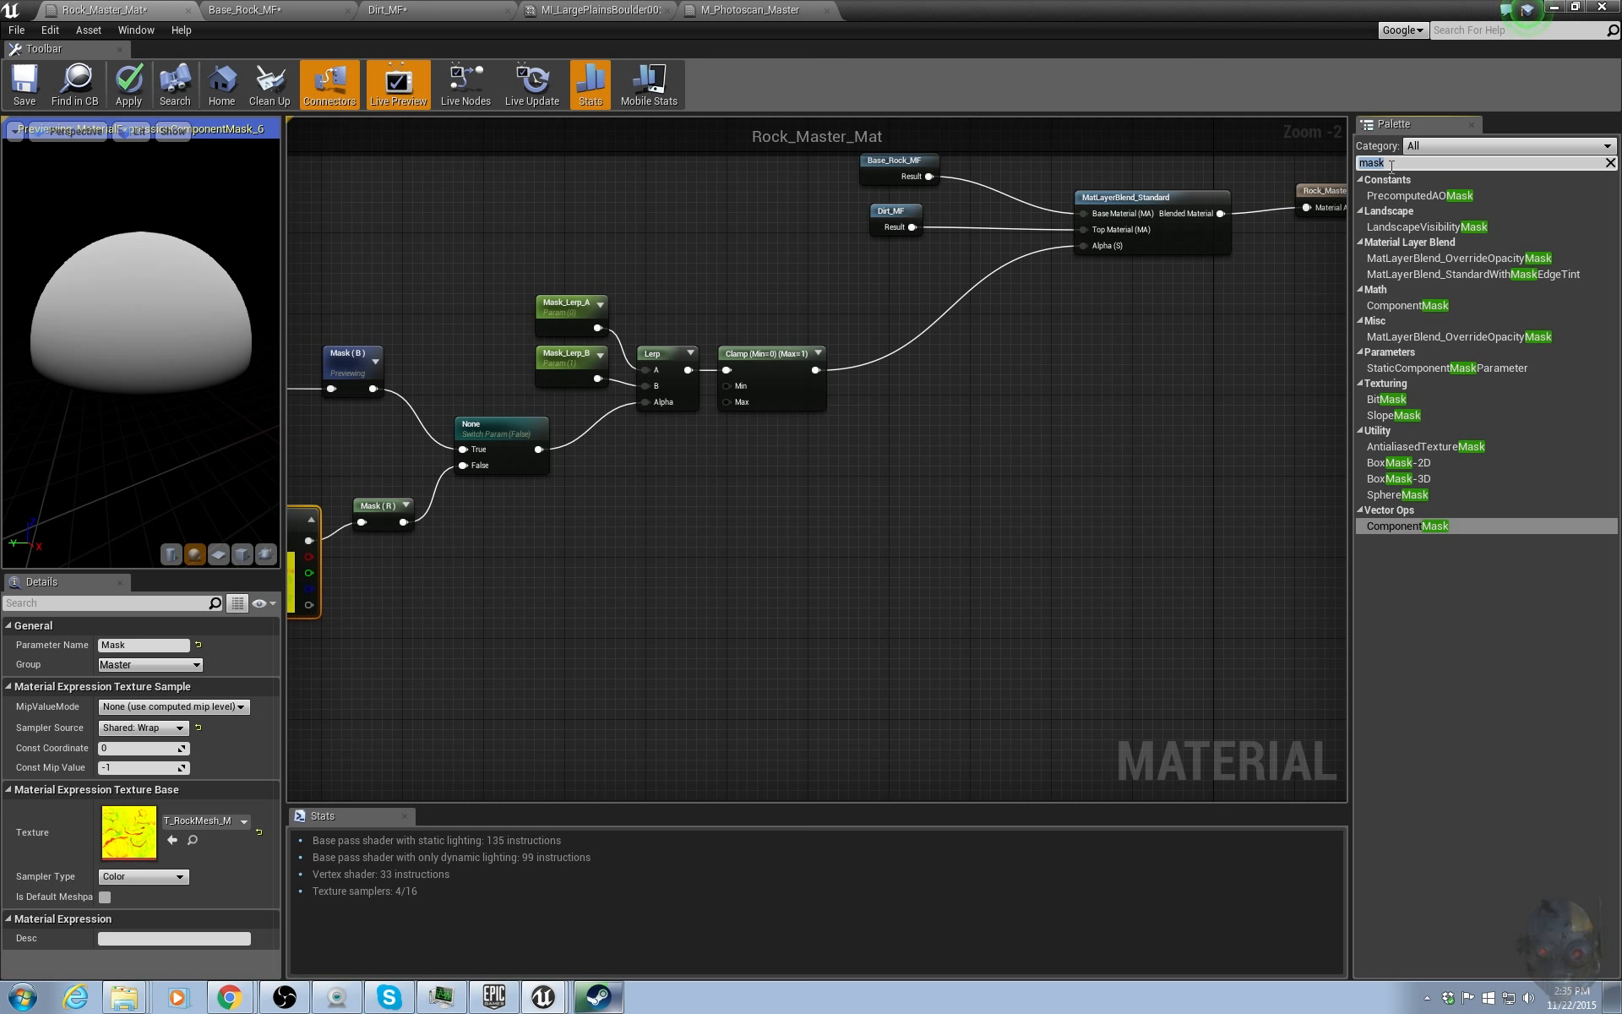
text(layer)
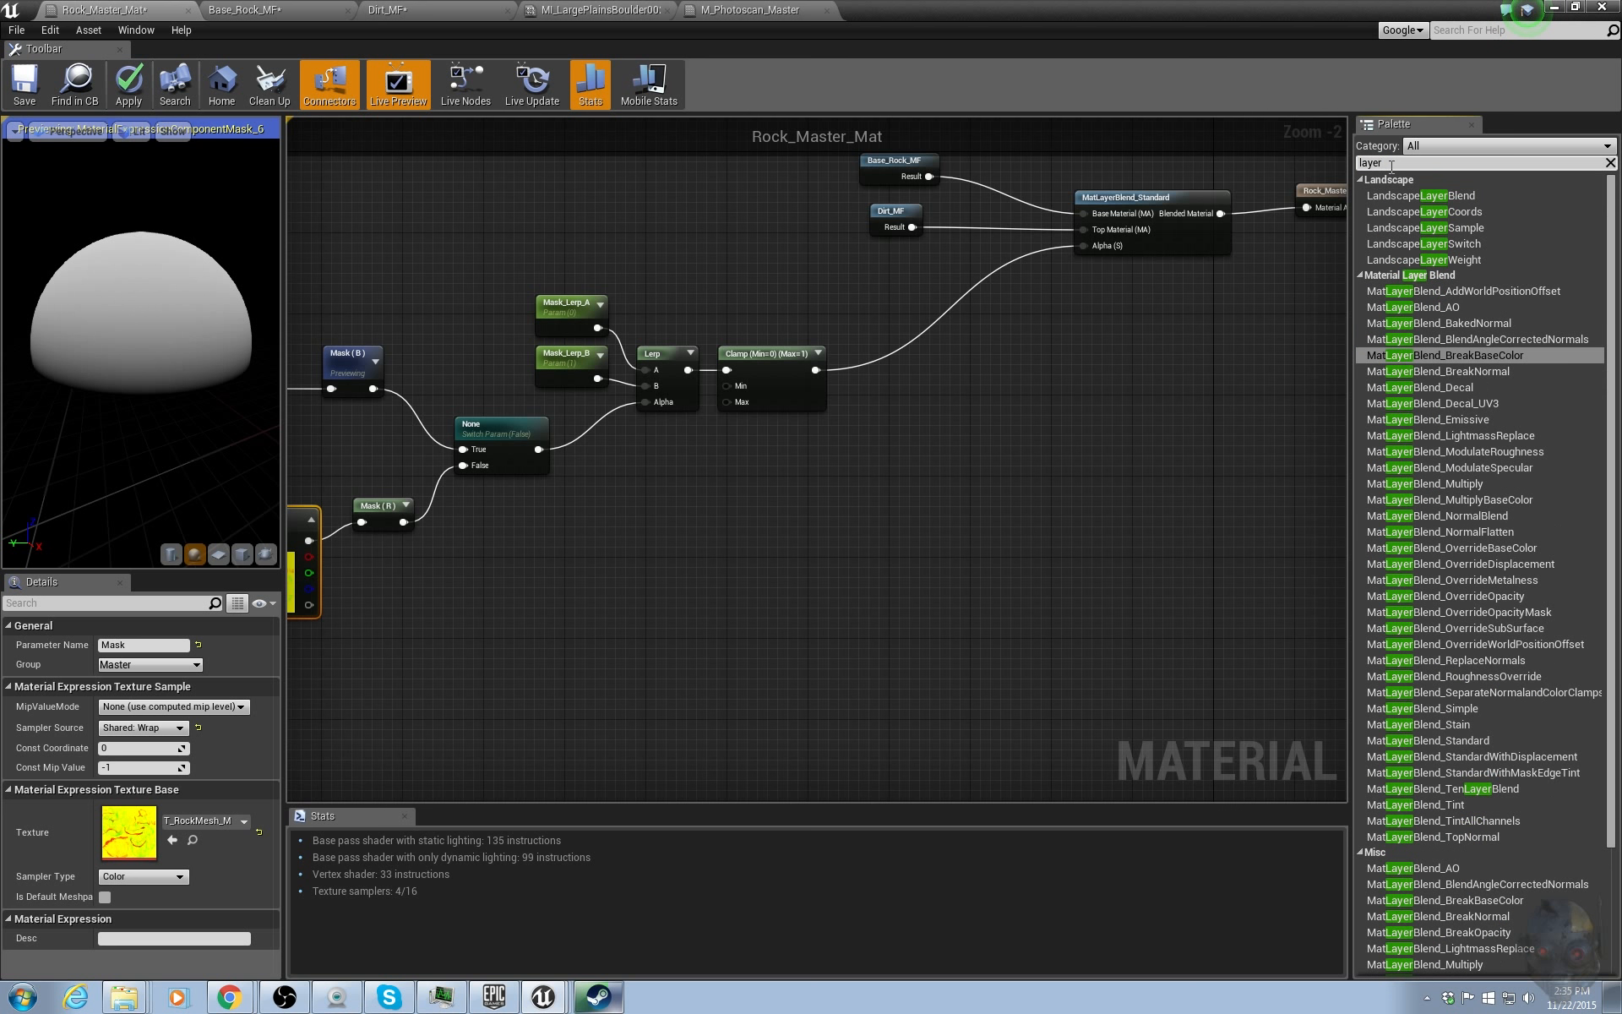
click(1439, 309)
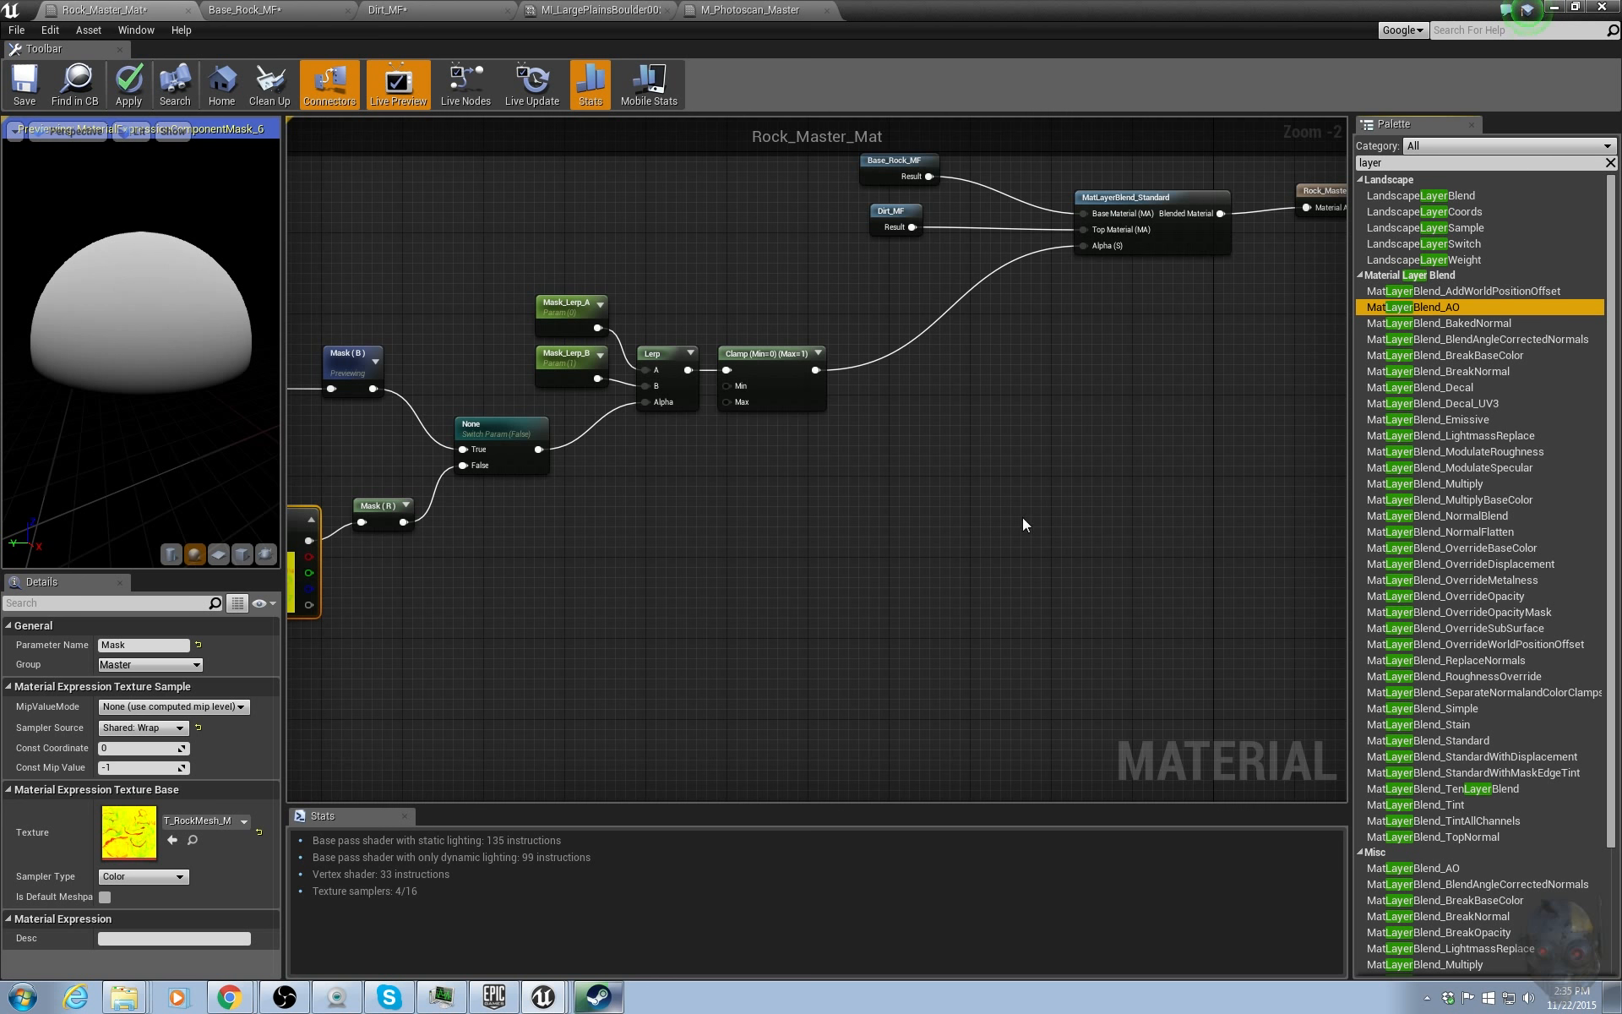
drag(1023, 525, 1096, 444)
right_drag(1175, 395, 1060, 444)
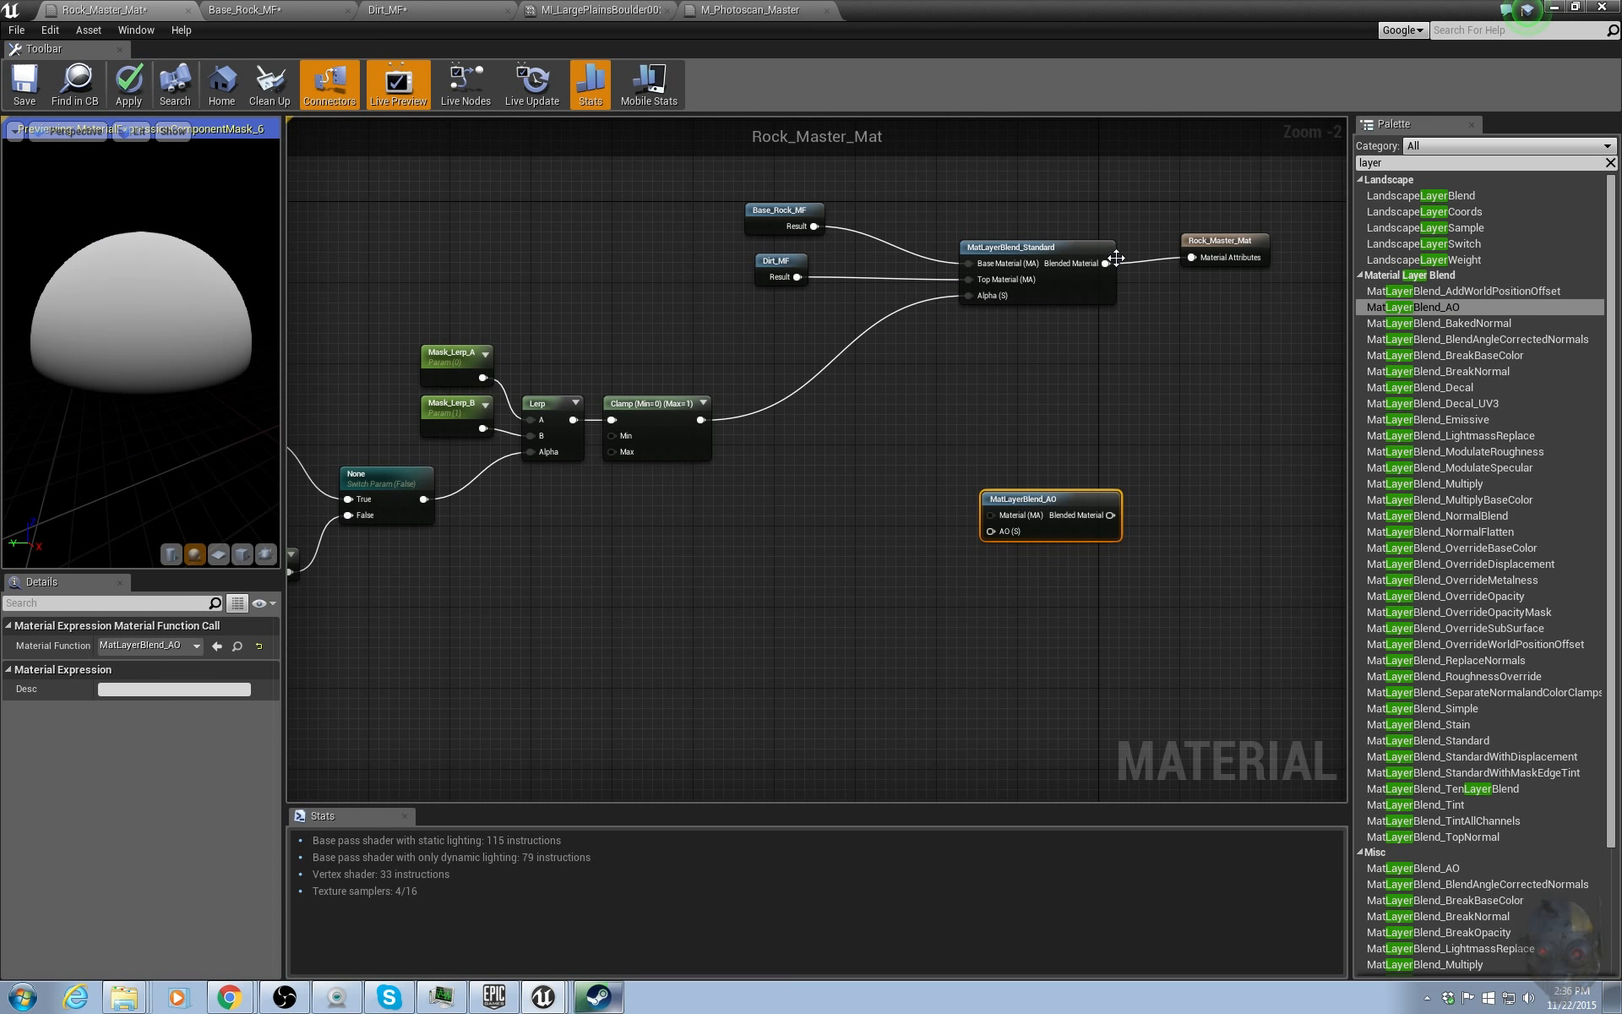
Wire MatLayerBlend_AO between the standard layer blend and the material output, feeding the Mask texture into its AO input.
drag(1106, 263, 1000, 510)
click(899, 550)
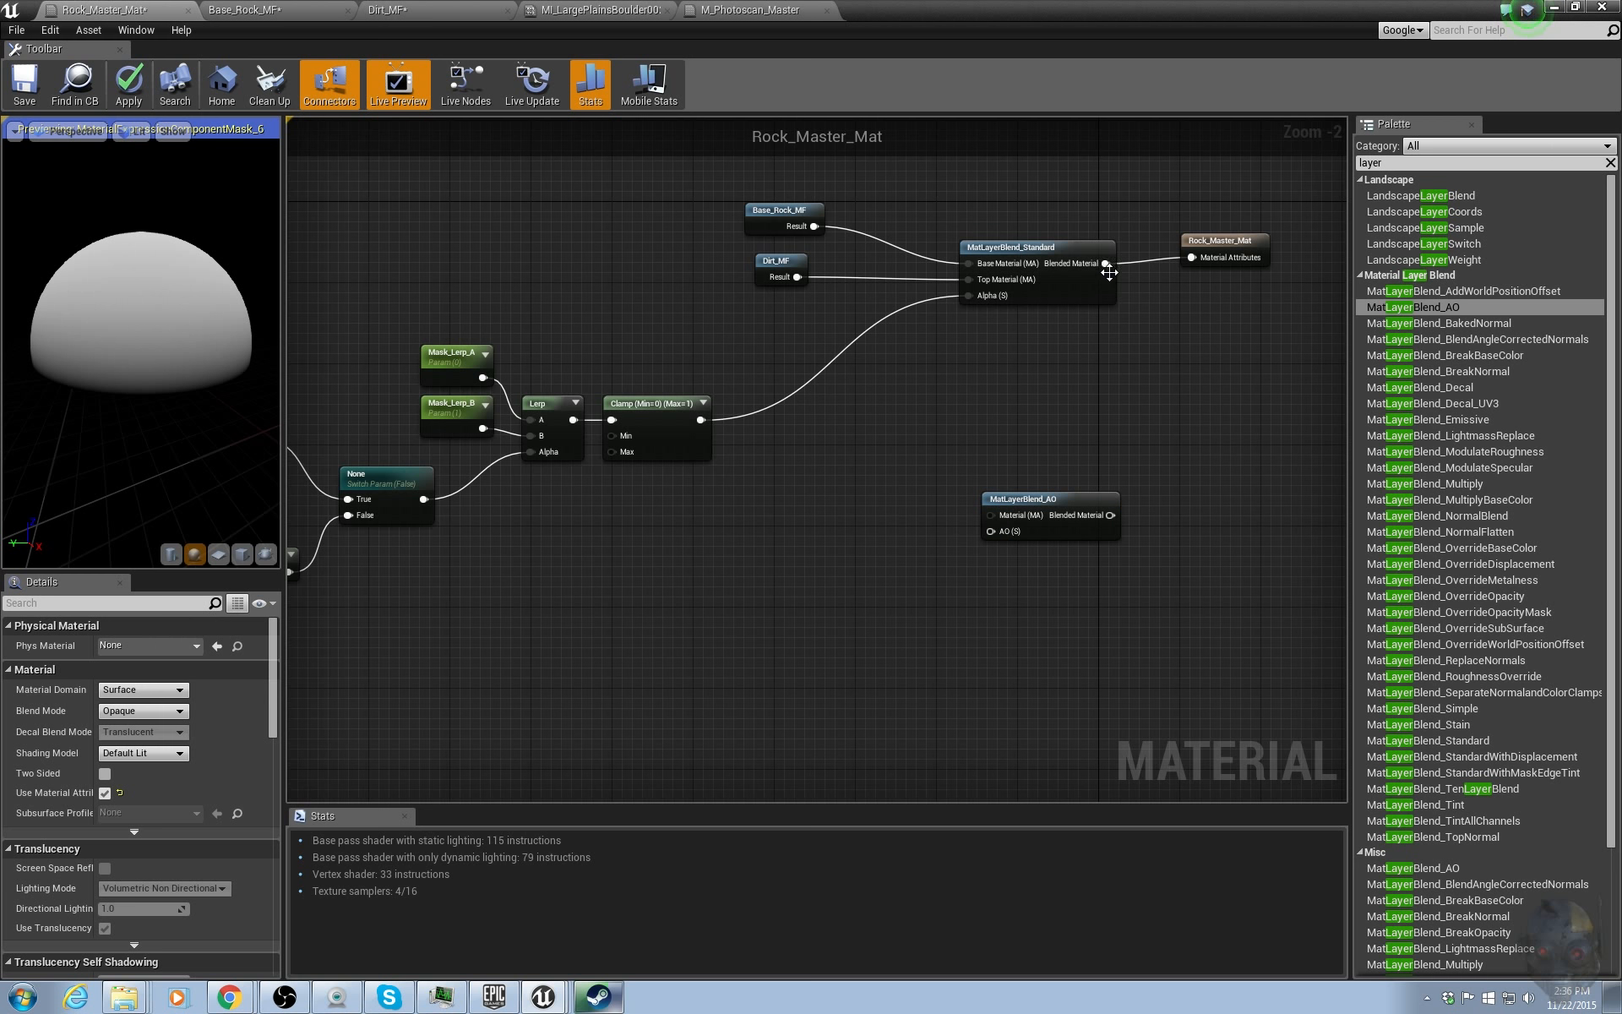
drag(1107, 264, 1005, 515)
right_drag(790, 488, 657, 520)
drag(369, 531, 1164, 455)
right_drag(1164, 455, 919, 475)
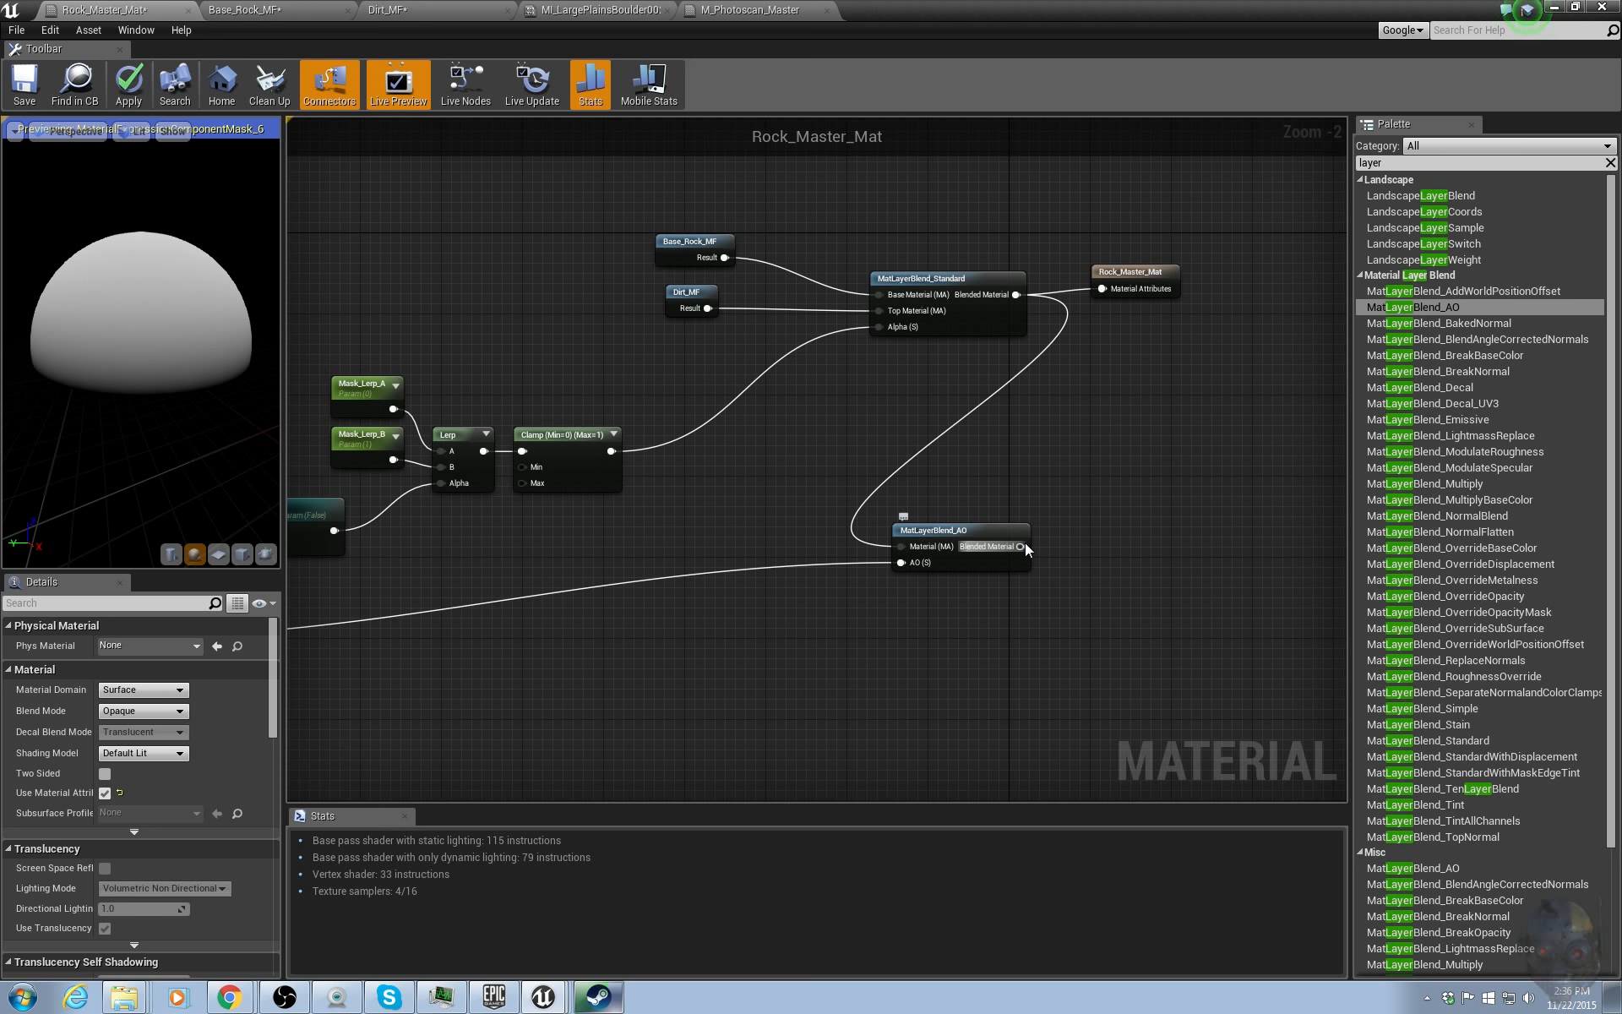
drag(1022, 545, 1182, 527)
Delete the AO texture sample from Base_Rock_MF and return to the Rock_Master_Mat graph.
drag(641, 184, 759, 321)
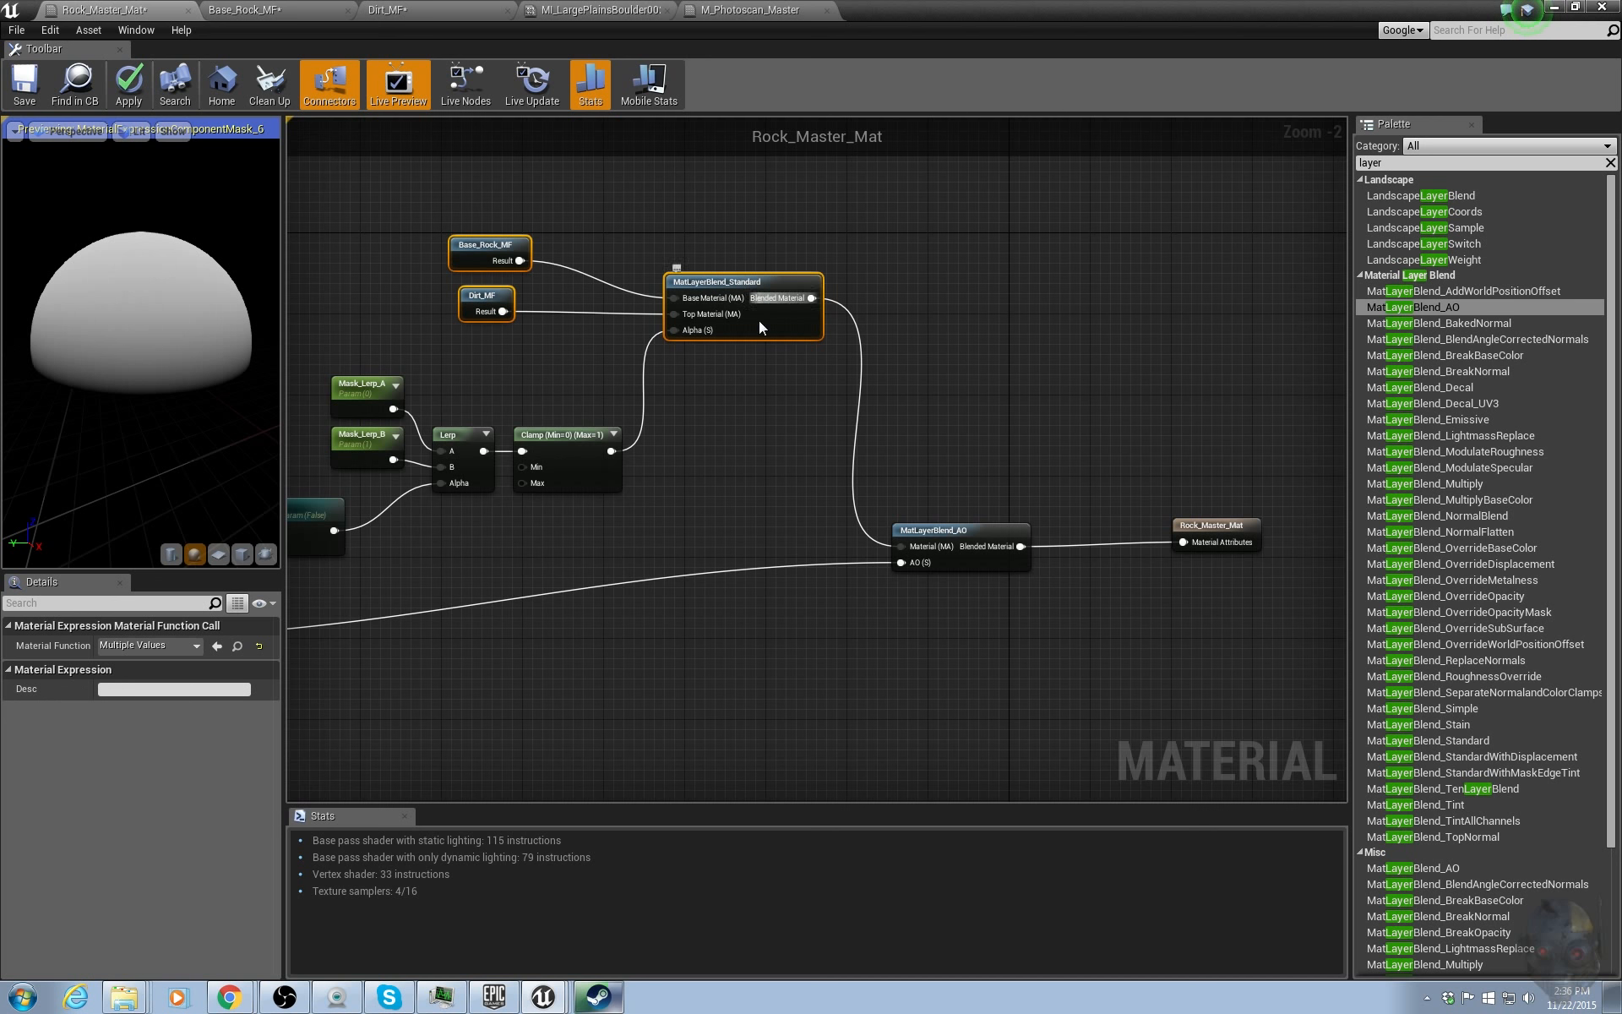
click(296, 9)
click(538, 420)
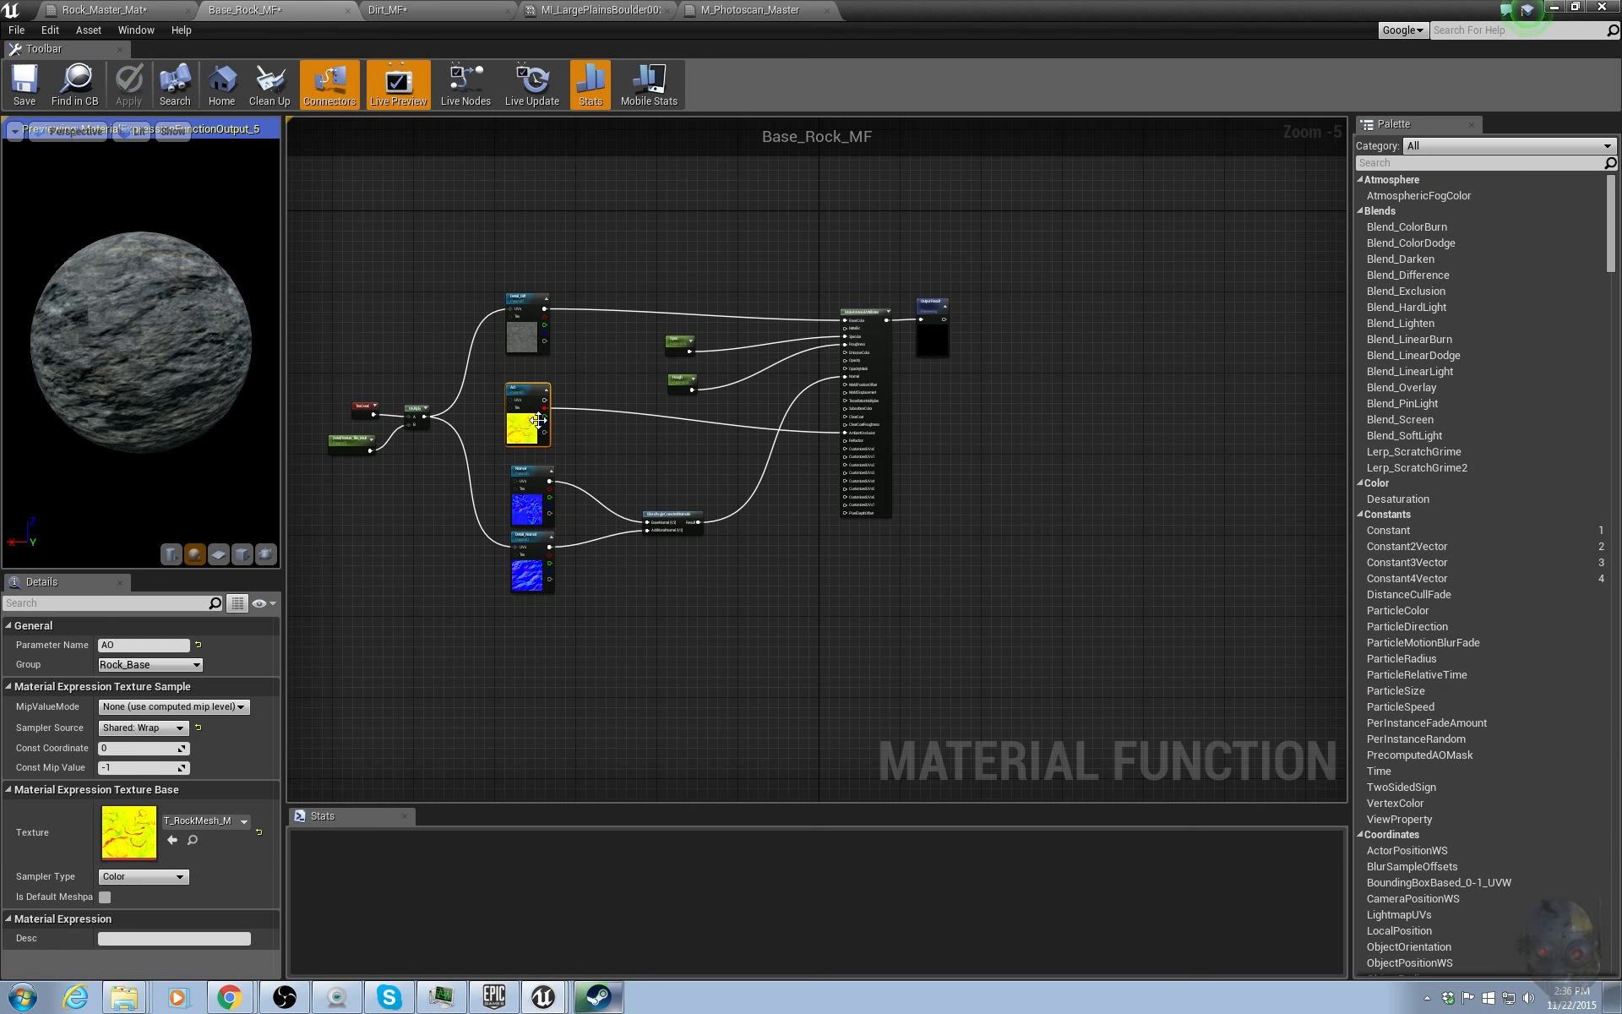
key(Delete)
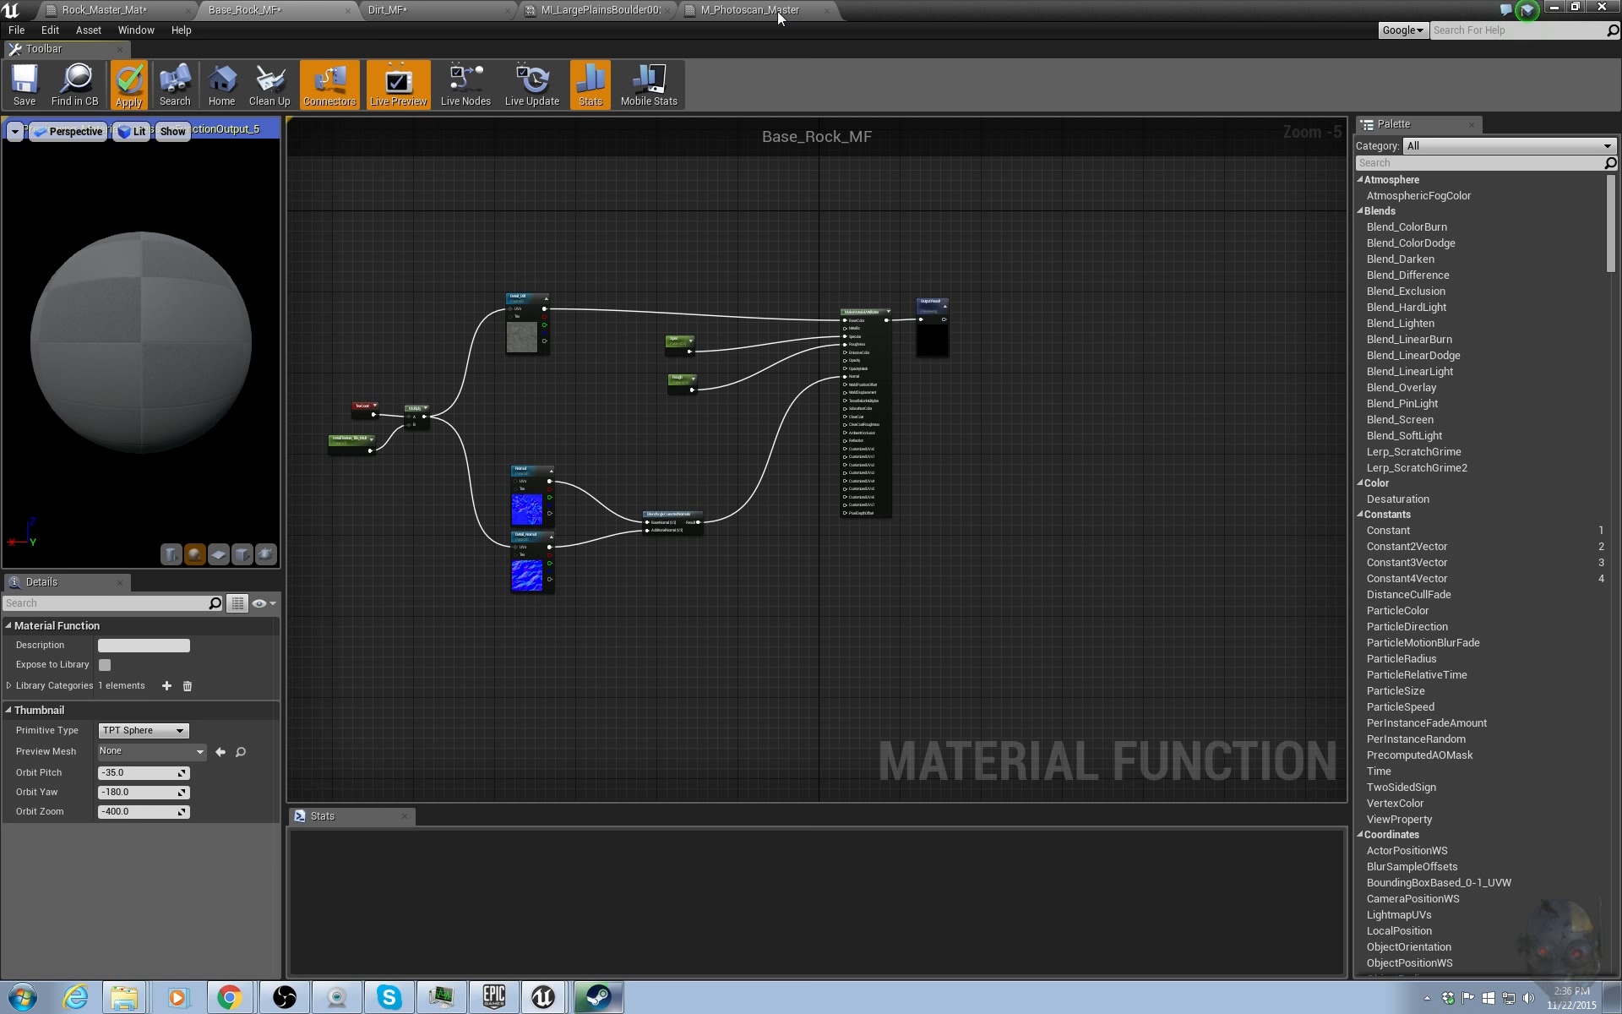
click(118, 9)
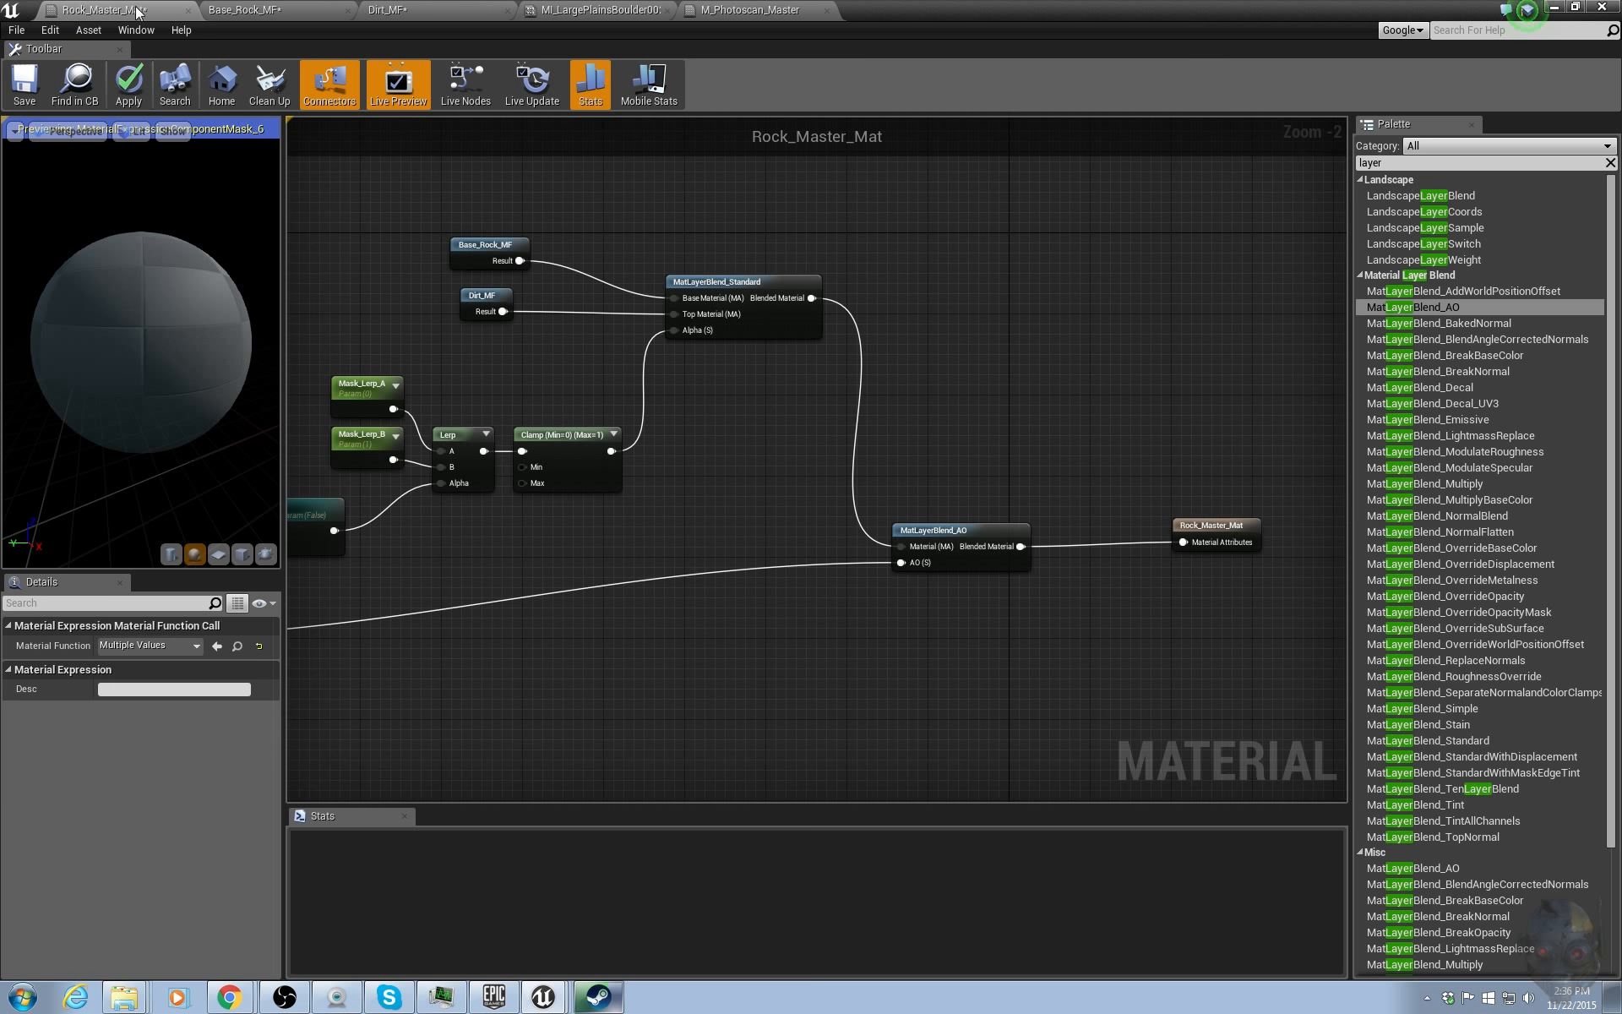
right_drag(595, 561, 712, 528)
scroll(562, 556, down, 2)
scroll(651, 539, up, 2)
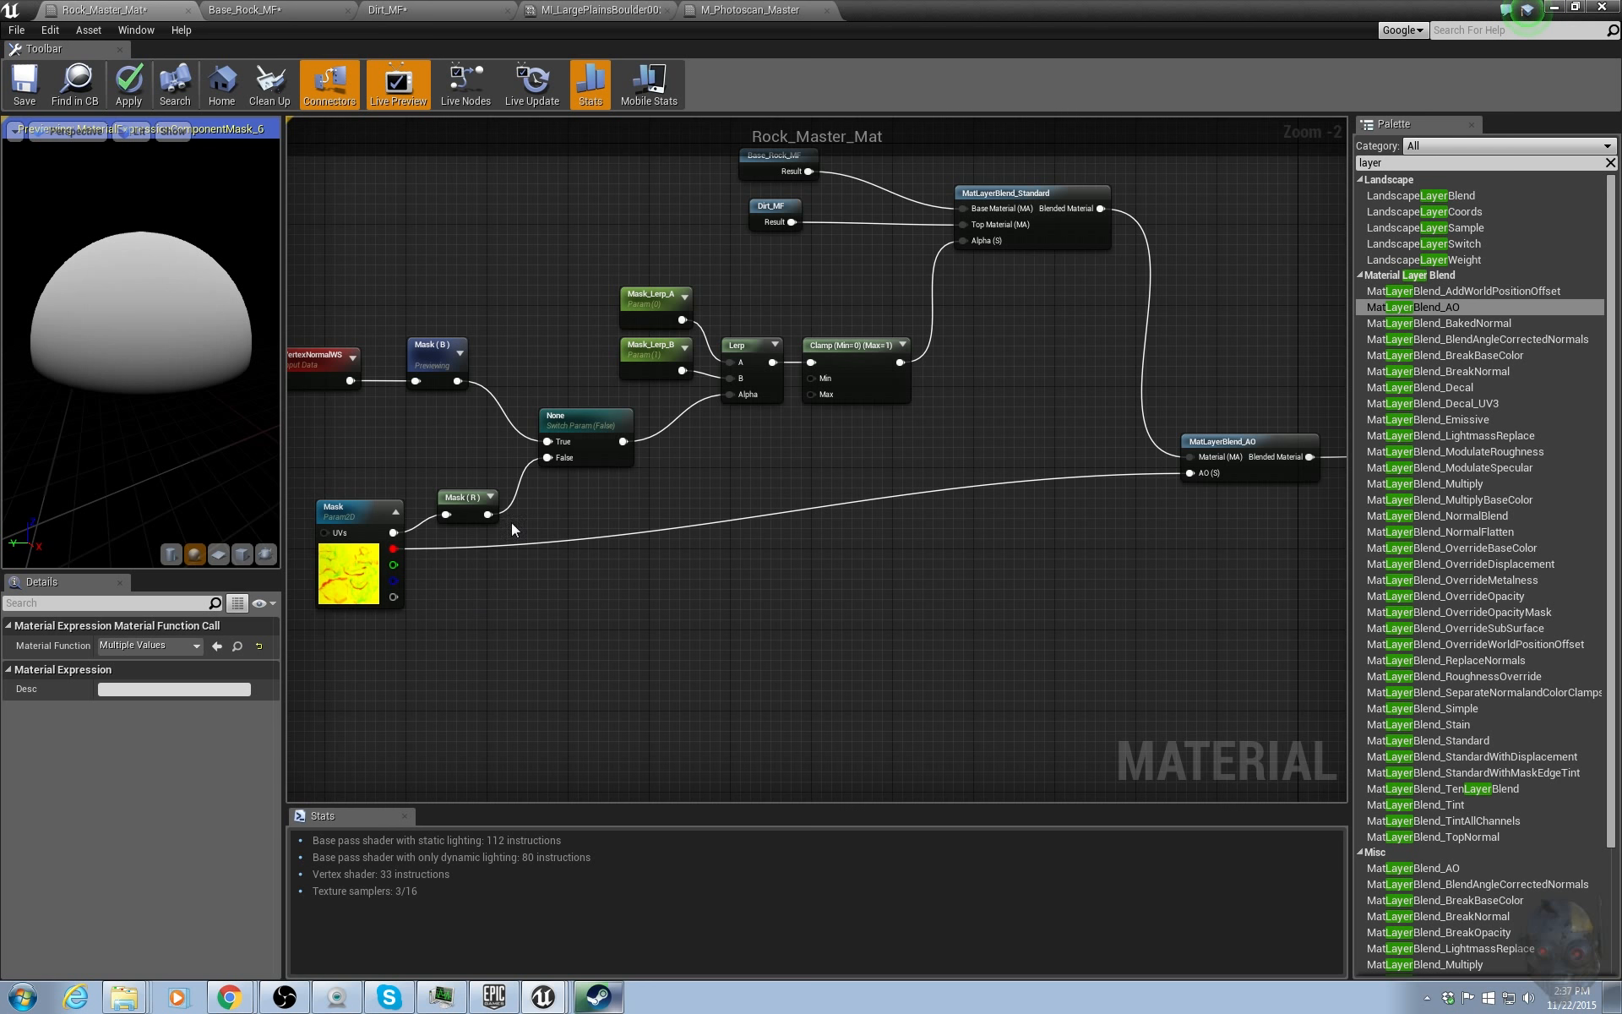
Pan and zoom around the Rock_Master_Mat graph to review the finished node network from masks to output.
right_drag(707, 489, 622, 565)
scroll(622, 565, down, 3)
right_drag(705, 603, 716, 569)
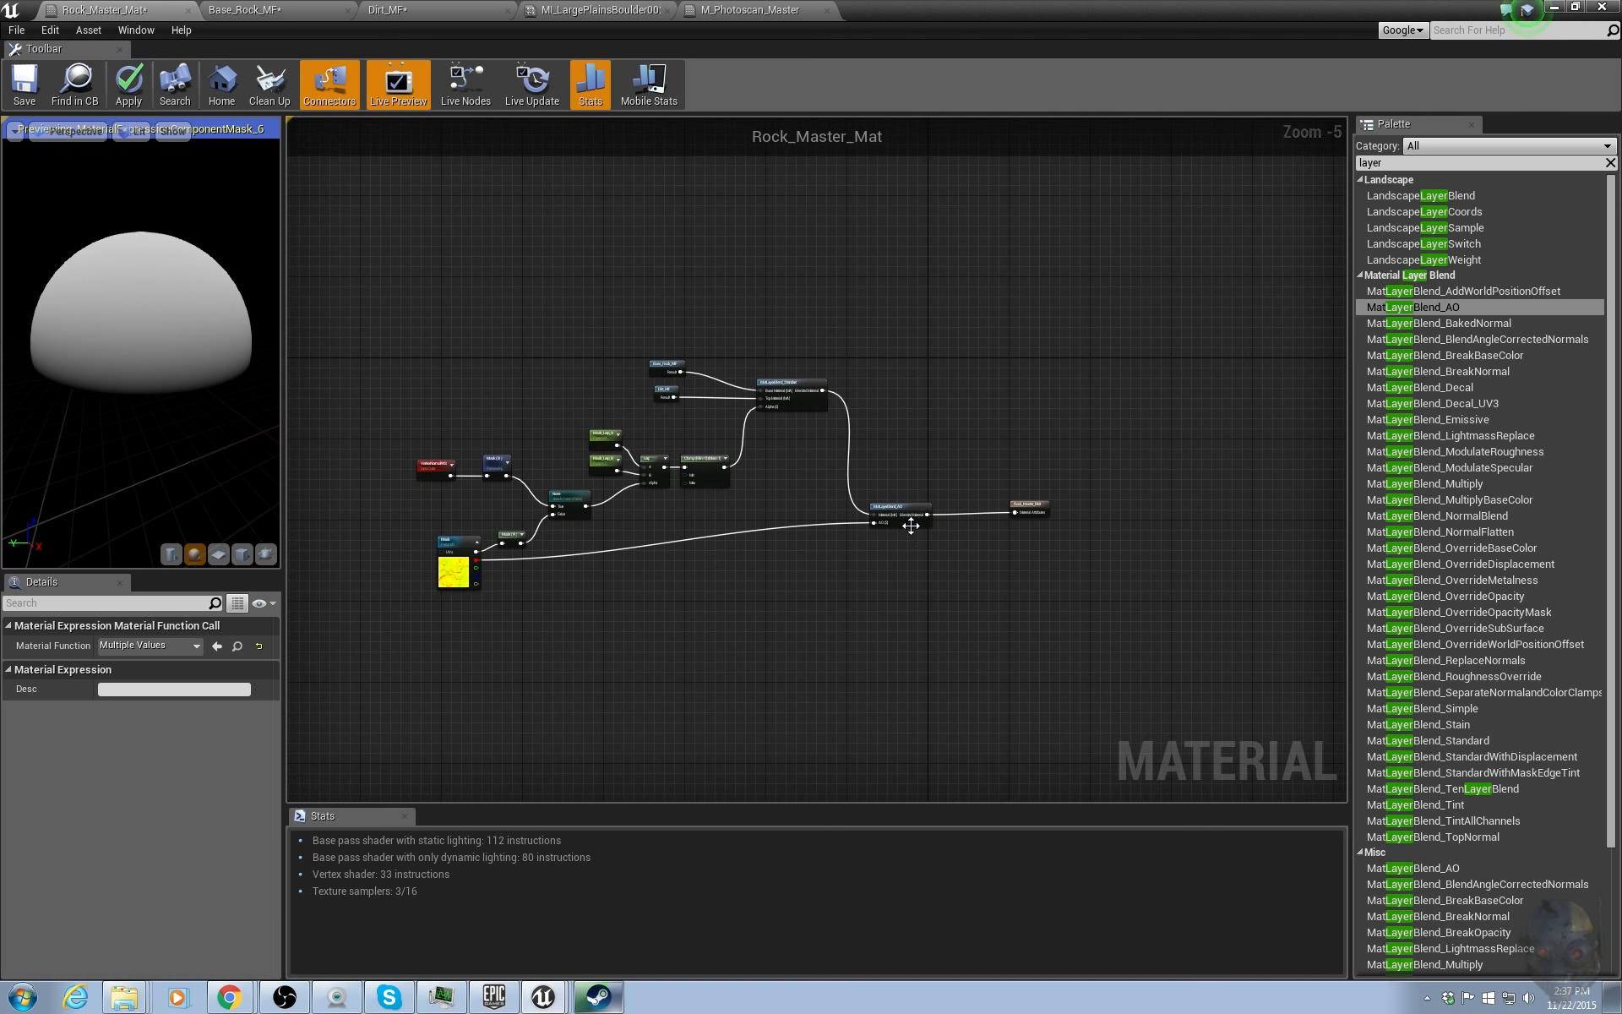
scroll(911, 526, up, 3)
drag(1198, 422, 851, 545)
drag(903, 488, 930, 564)
click(1015, 512)
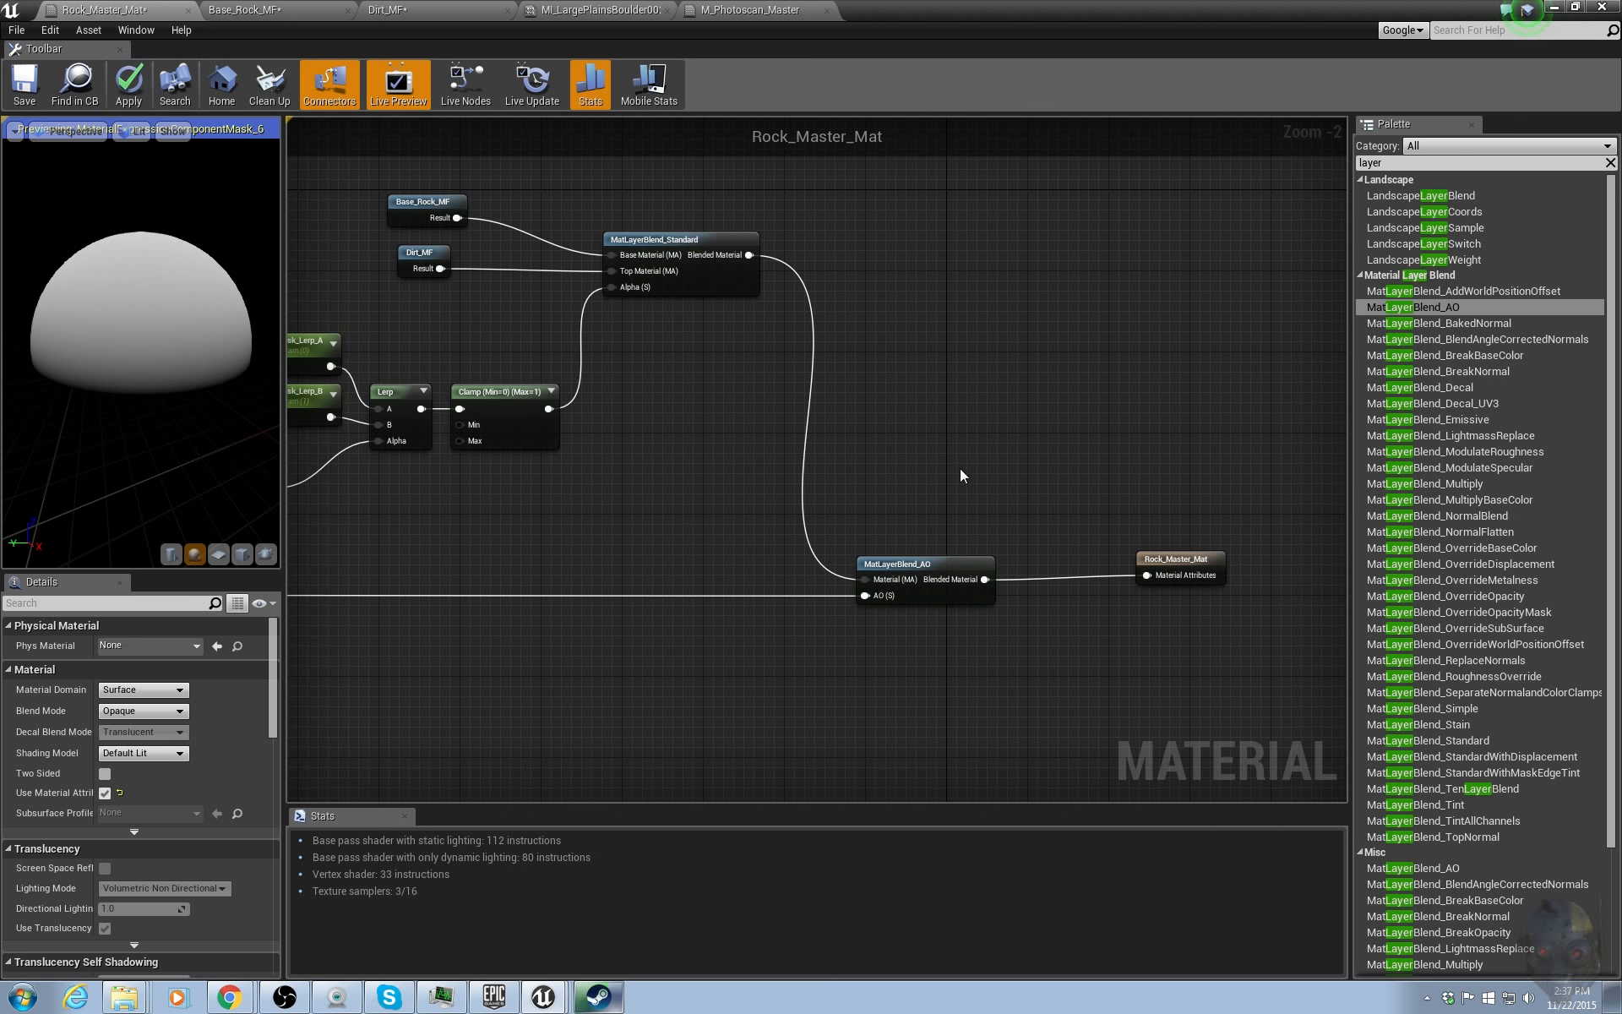
drag(1162, 561, 1135, 559)
click(825, 469)
right_drag(824, 470, 978, 459)
scroll(978, 459, down, 4)
scroll(737, 513, up, 2)
right_drag(822, 500, 753, 551)
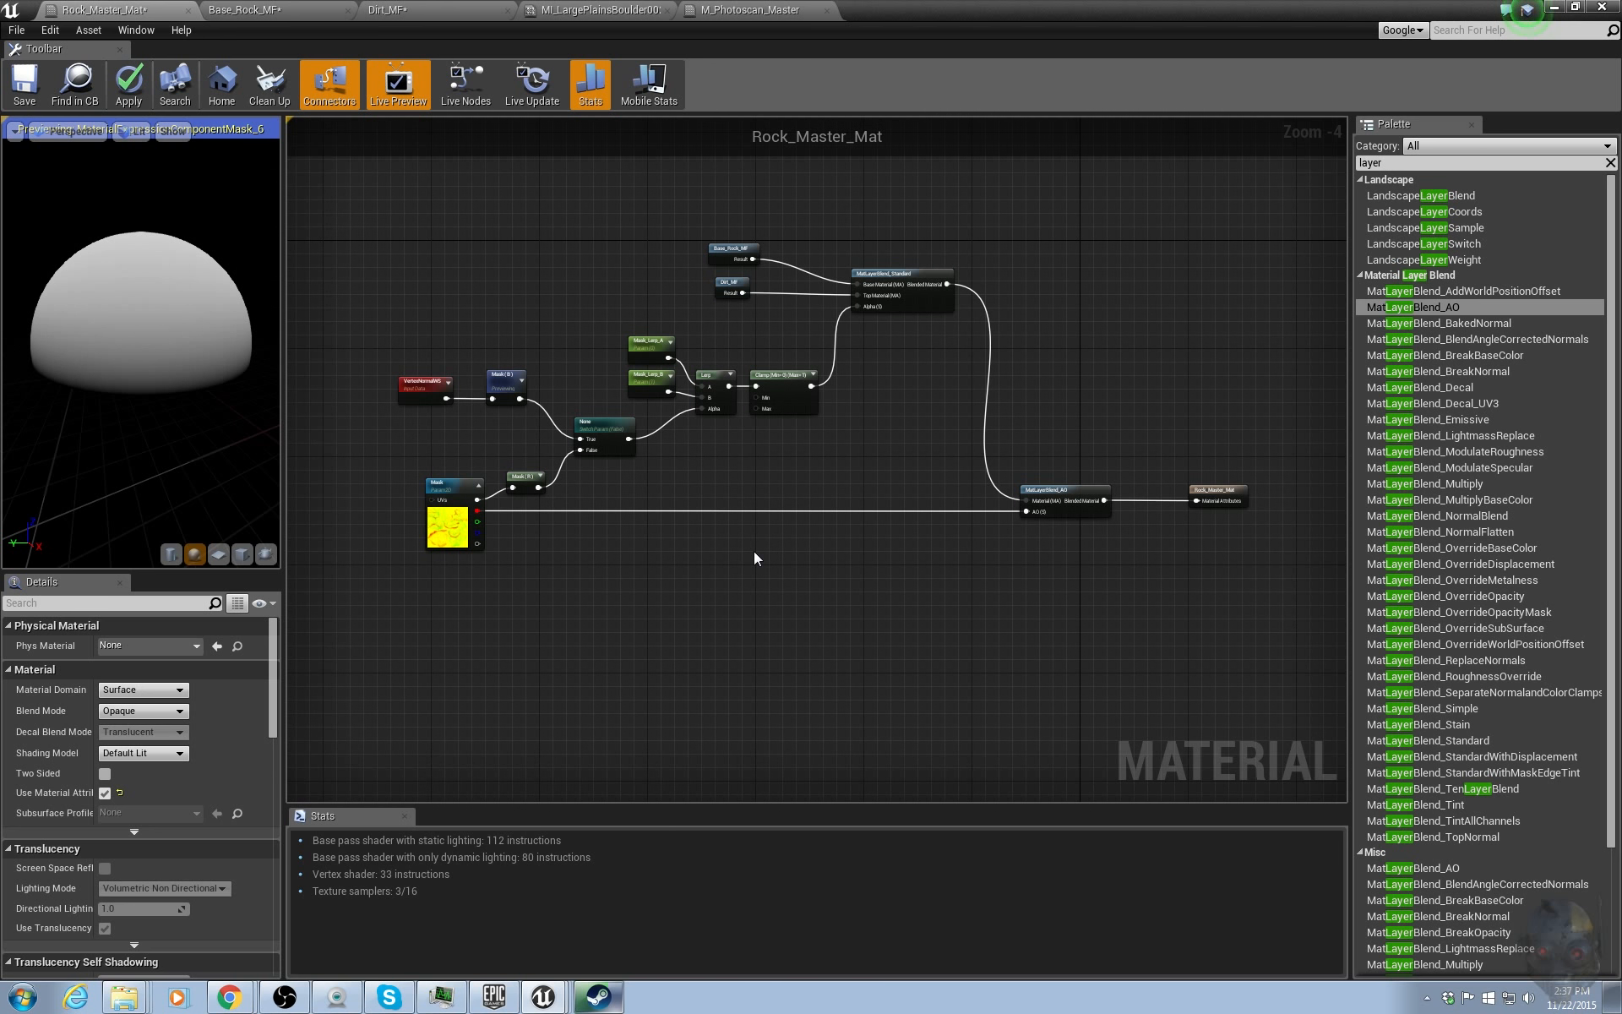
scroll(809, 517, up, 1)
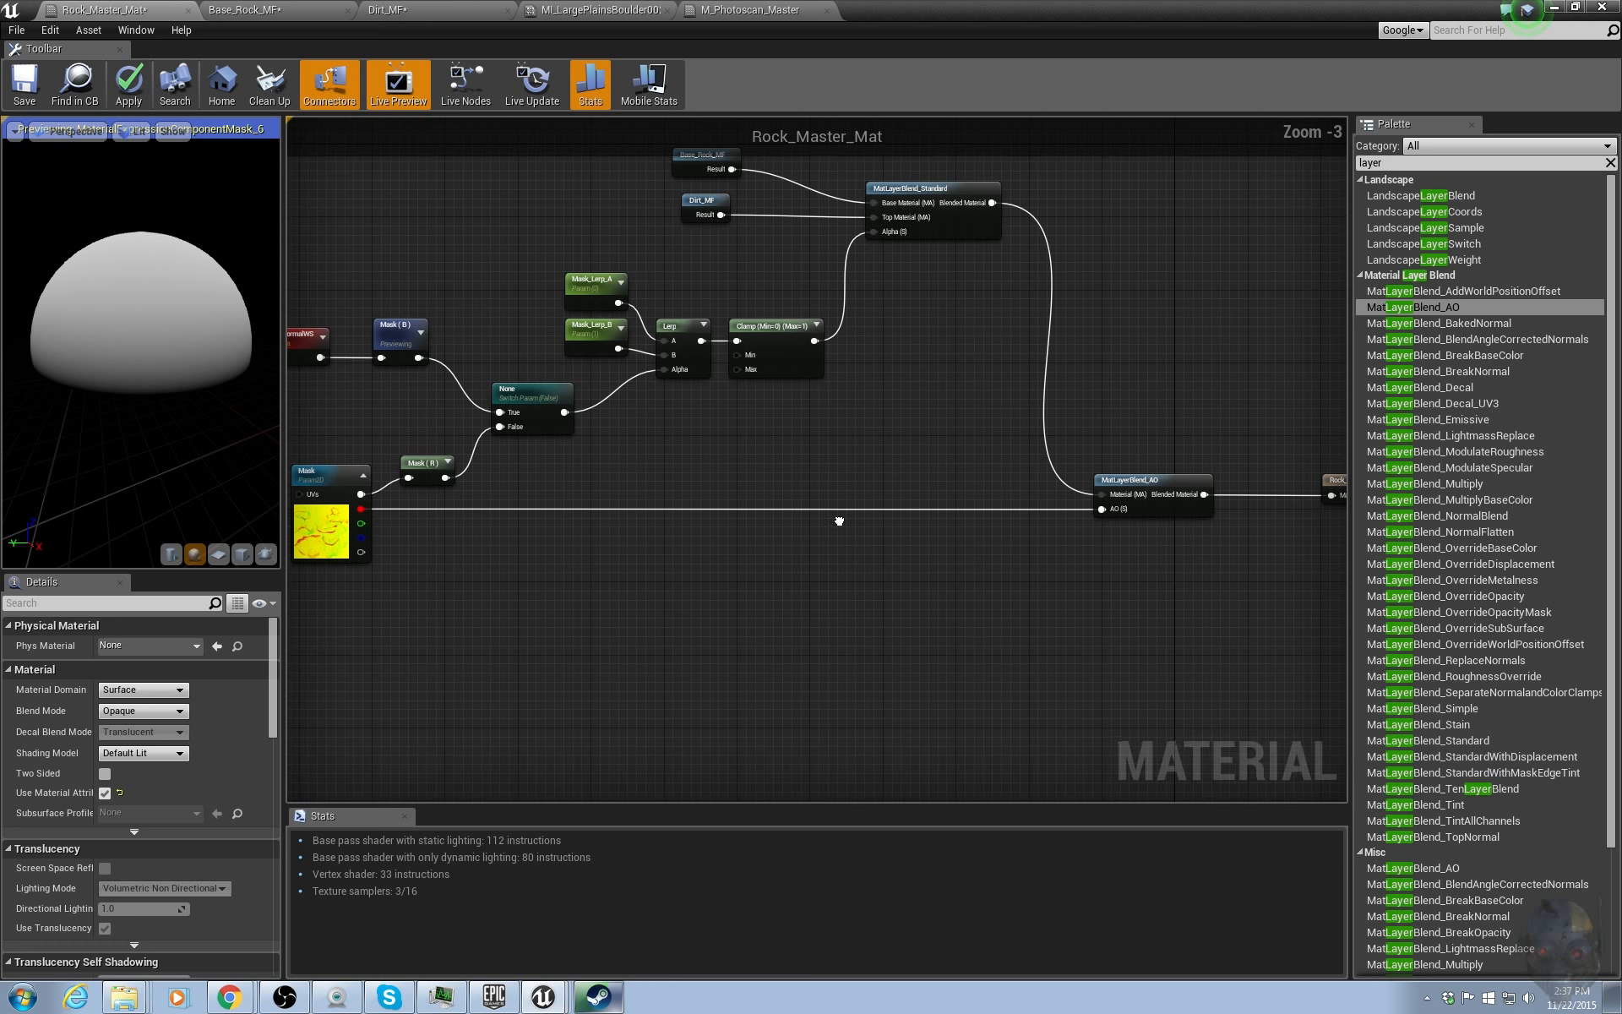
scroll(817, 534, down, 1)
right_drag(818, 534, 775, 554)
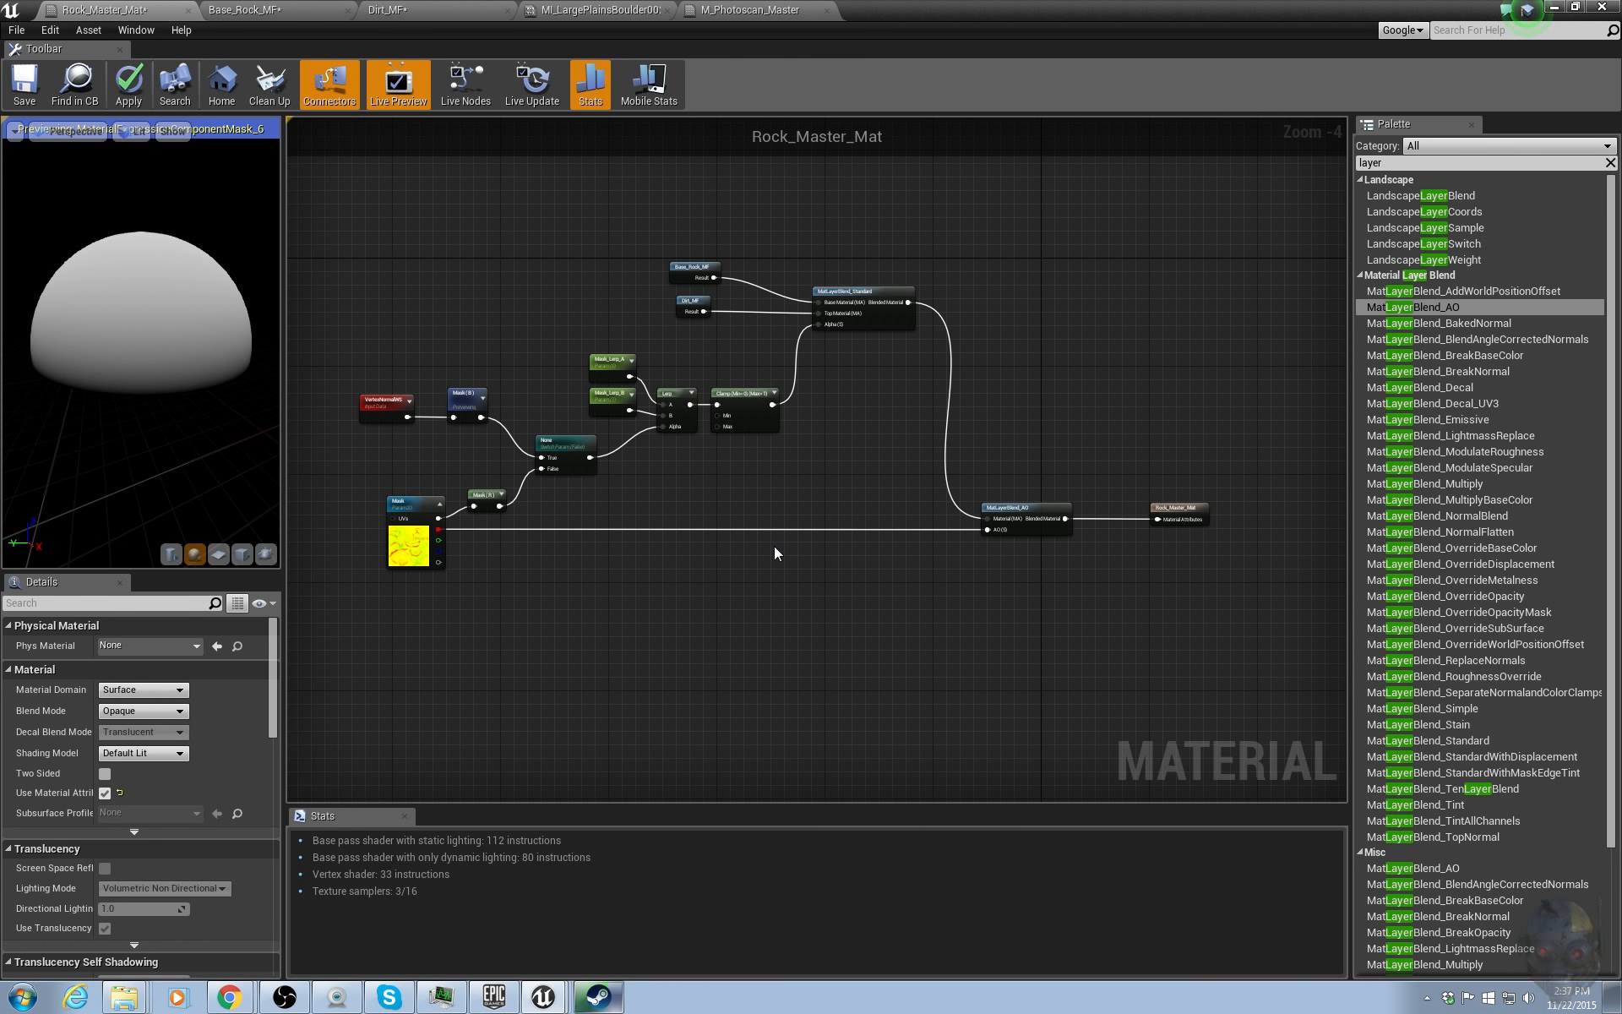
Stop previewing the Mask (B) component mask node and apply the Rock_Master_Mat changes.
right_click(464, 397)
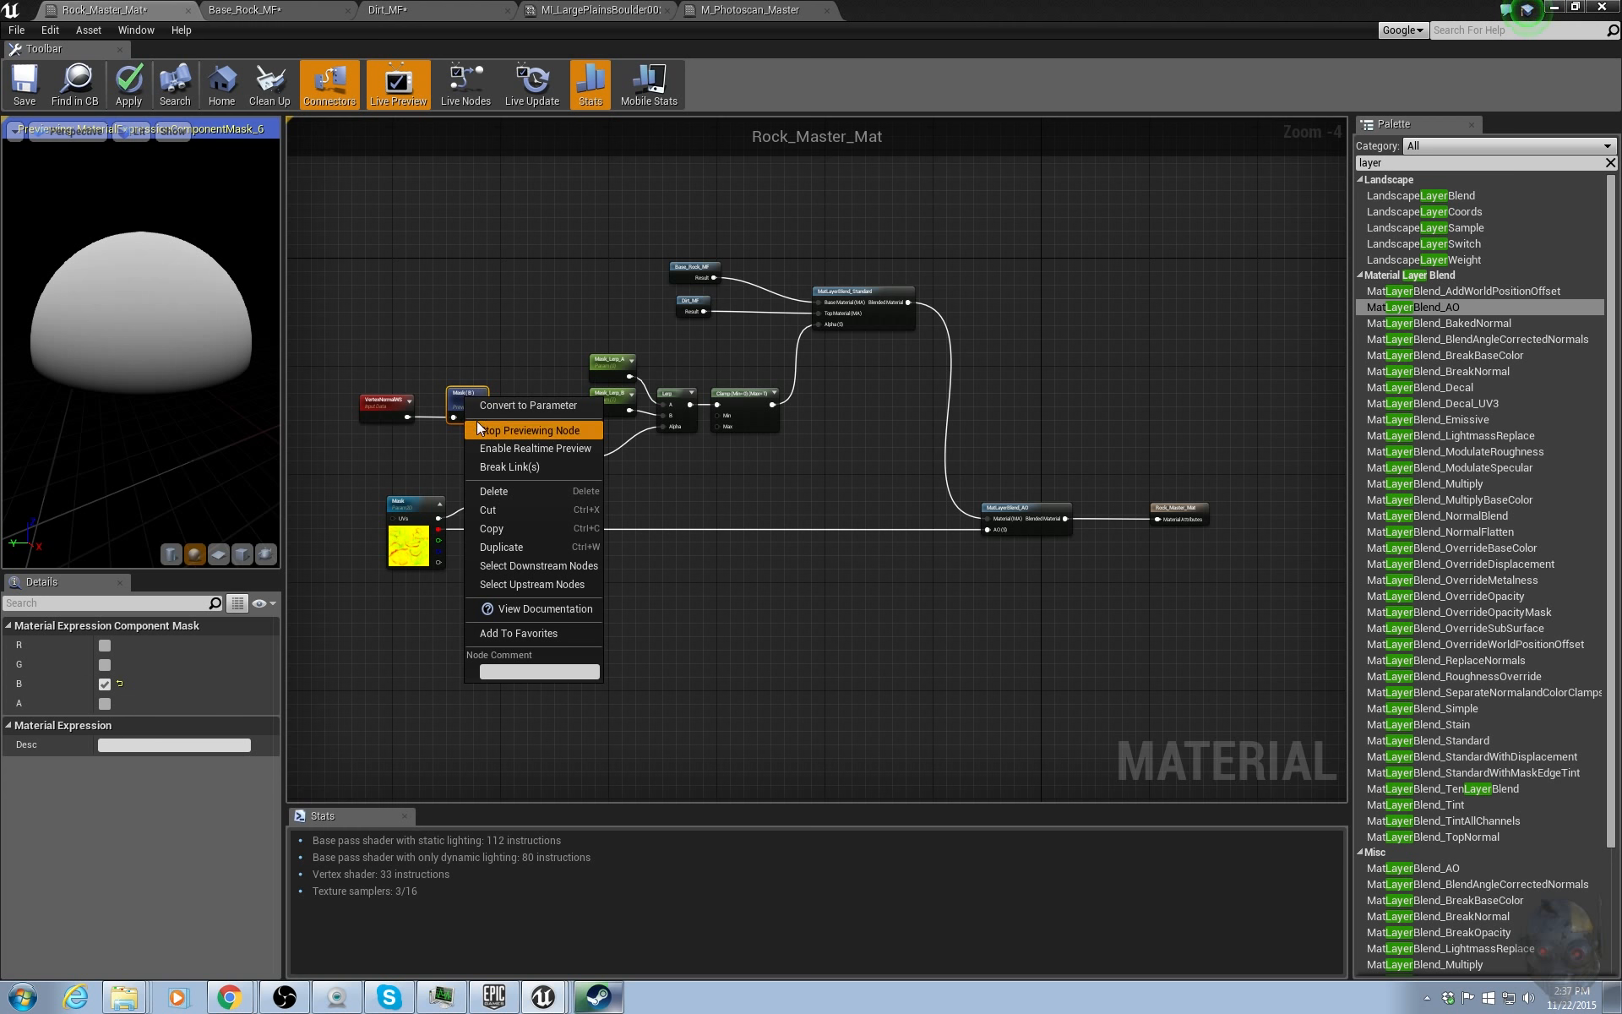
click(506, 430)
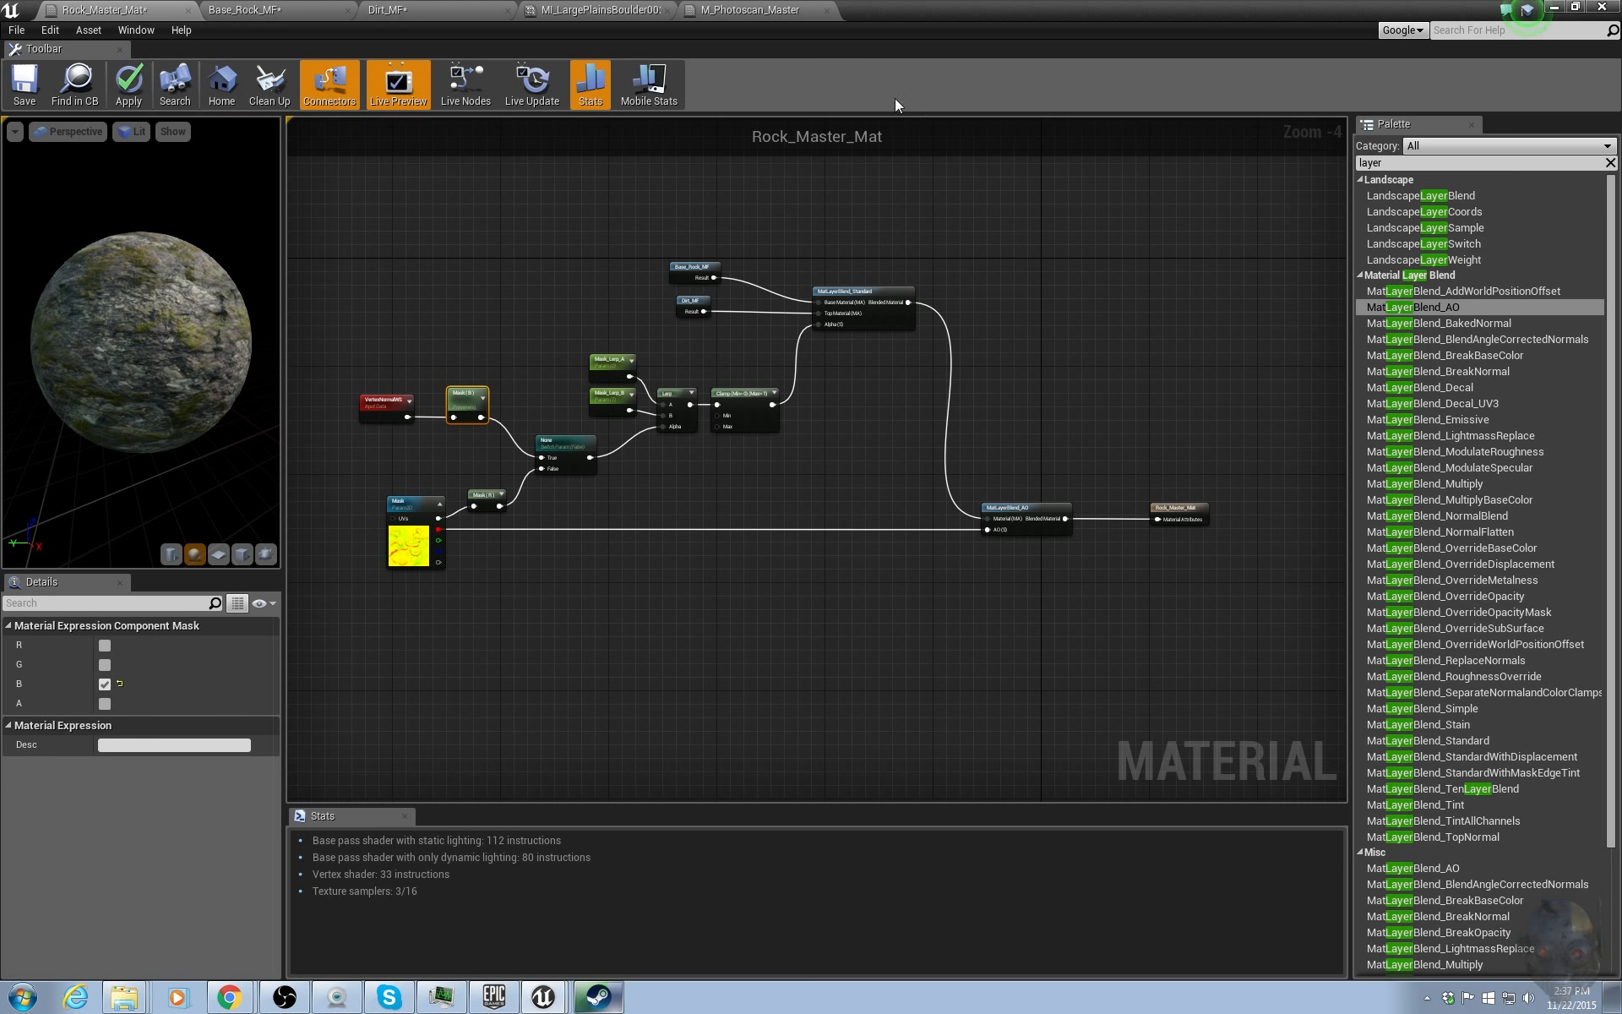
click(128, 84)
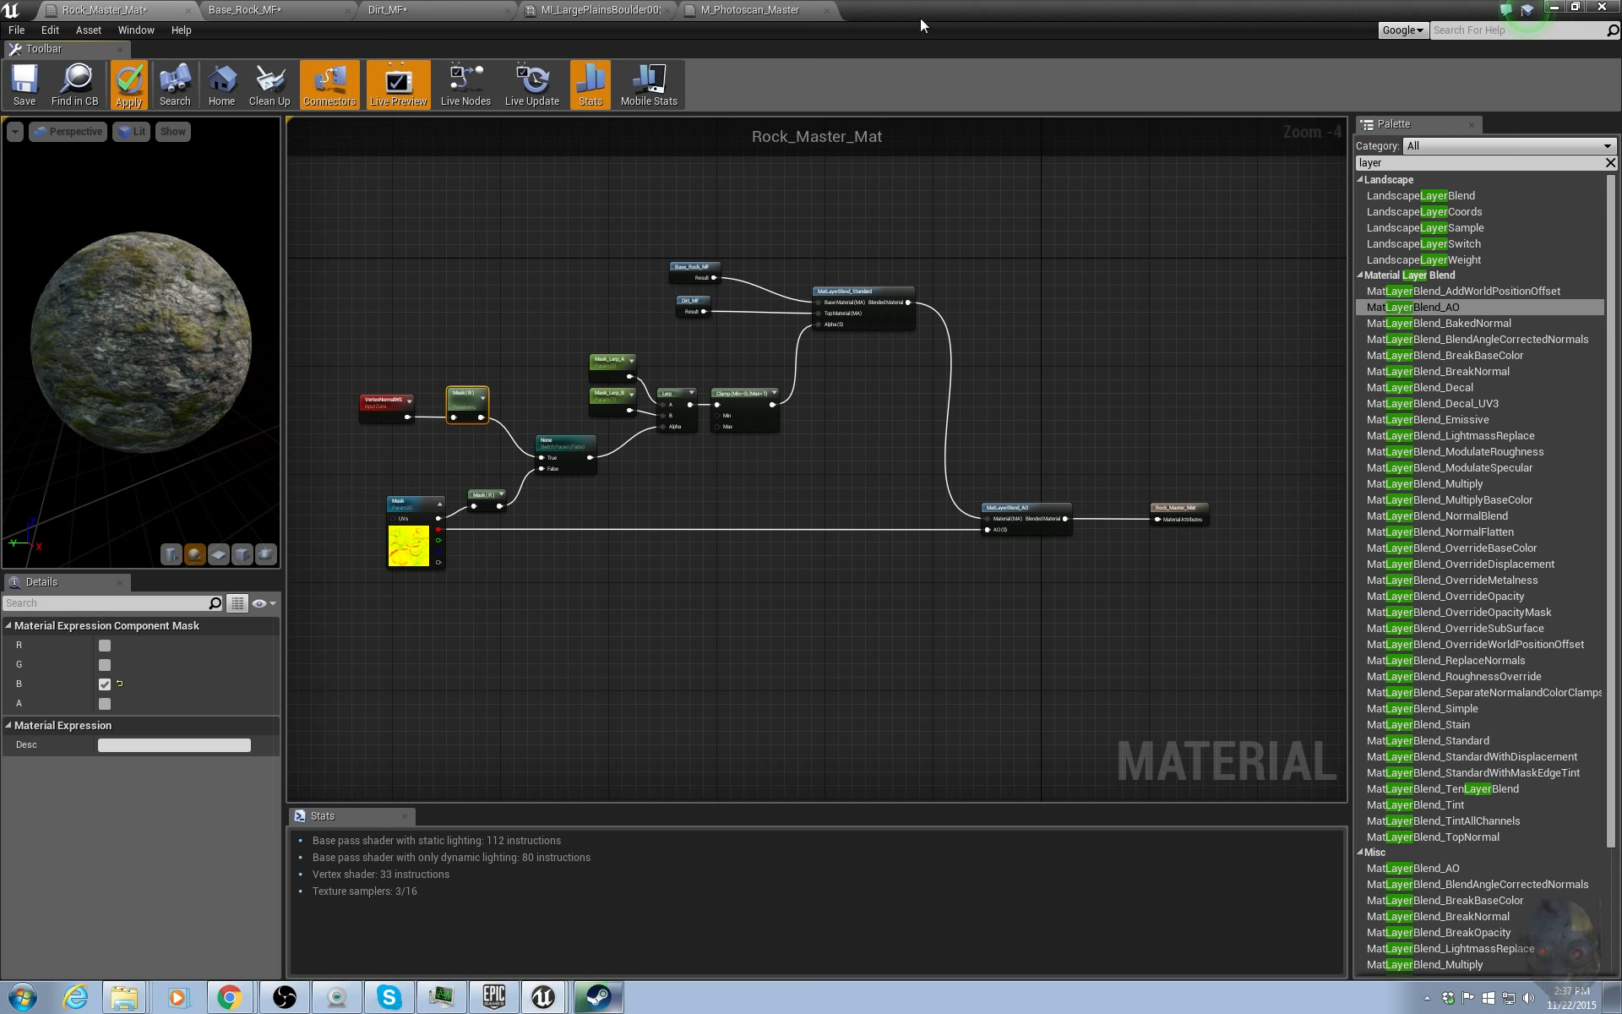
Switch to the level editor, orbit around the blended rock, and build the level.
drag(916, 9, 1621, 68)
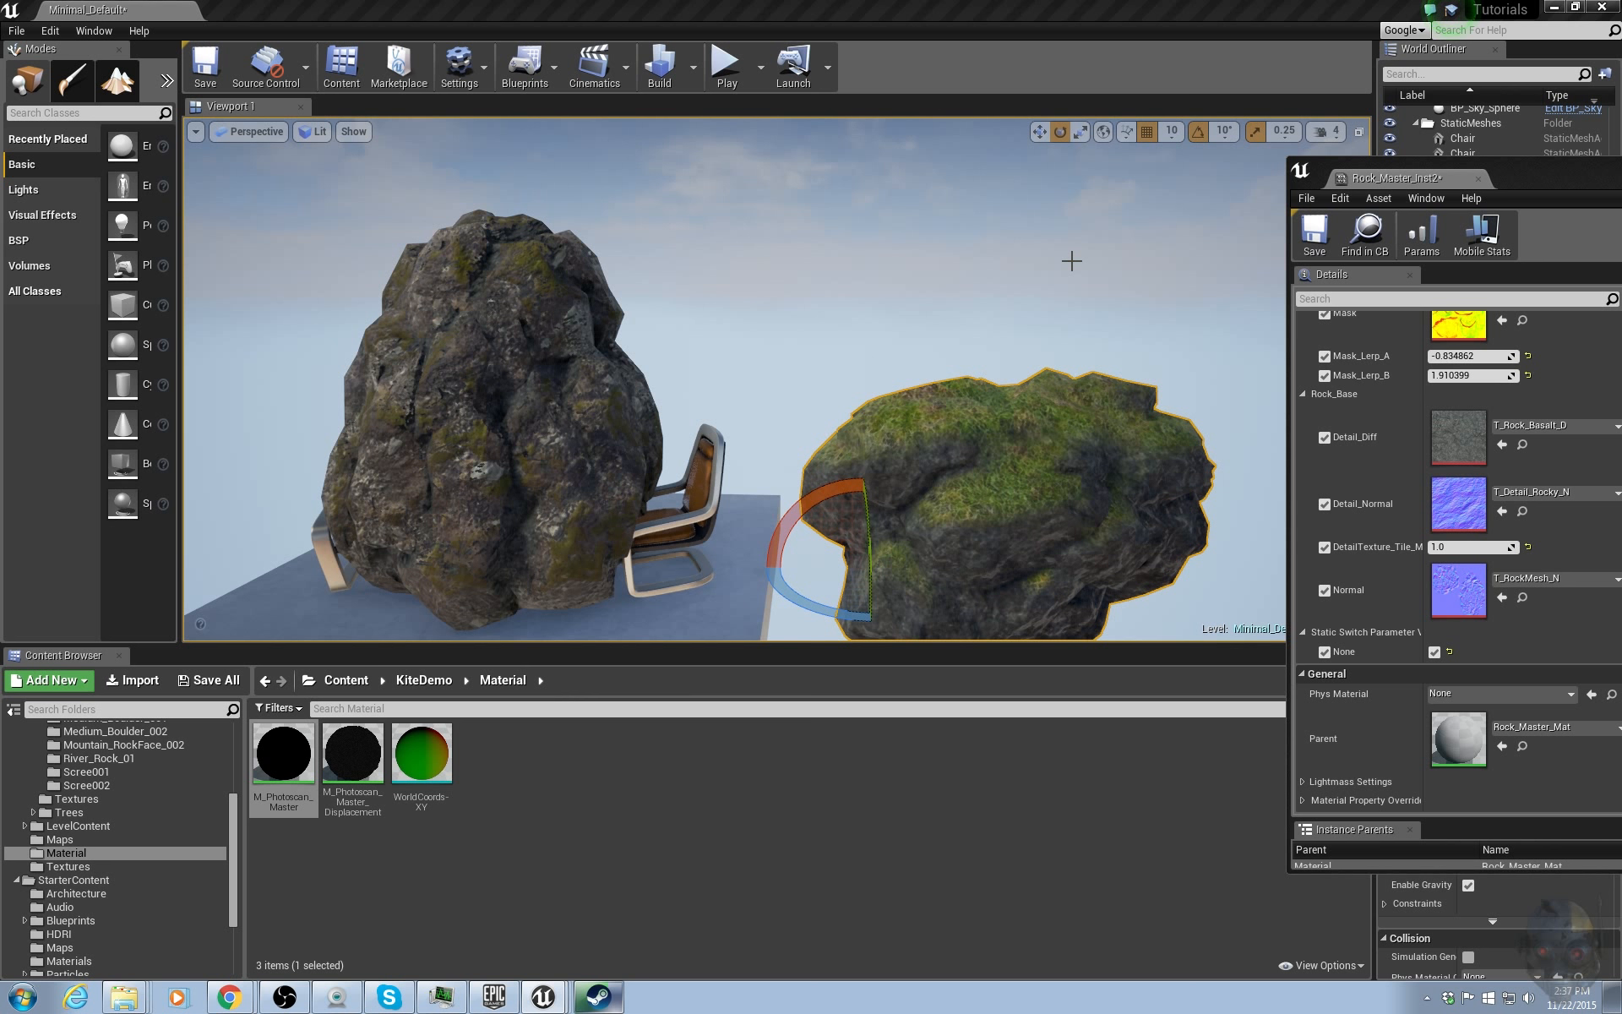
middle_drag(1072, 261, 1140, 355)
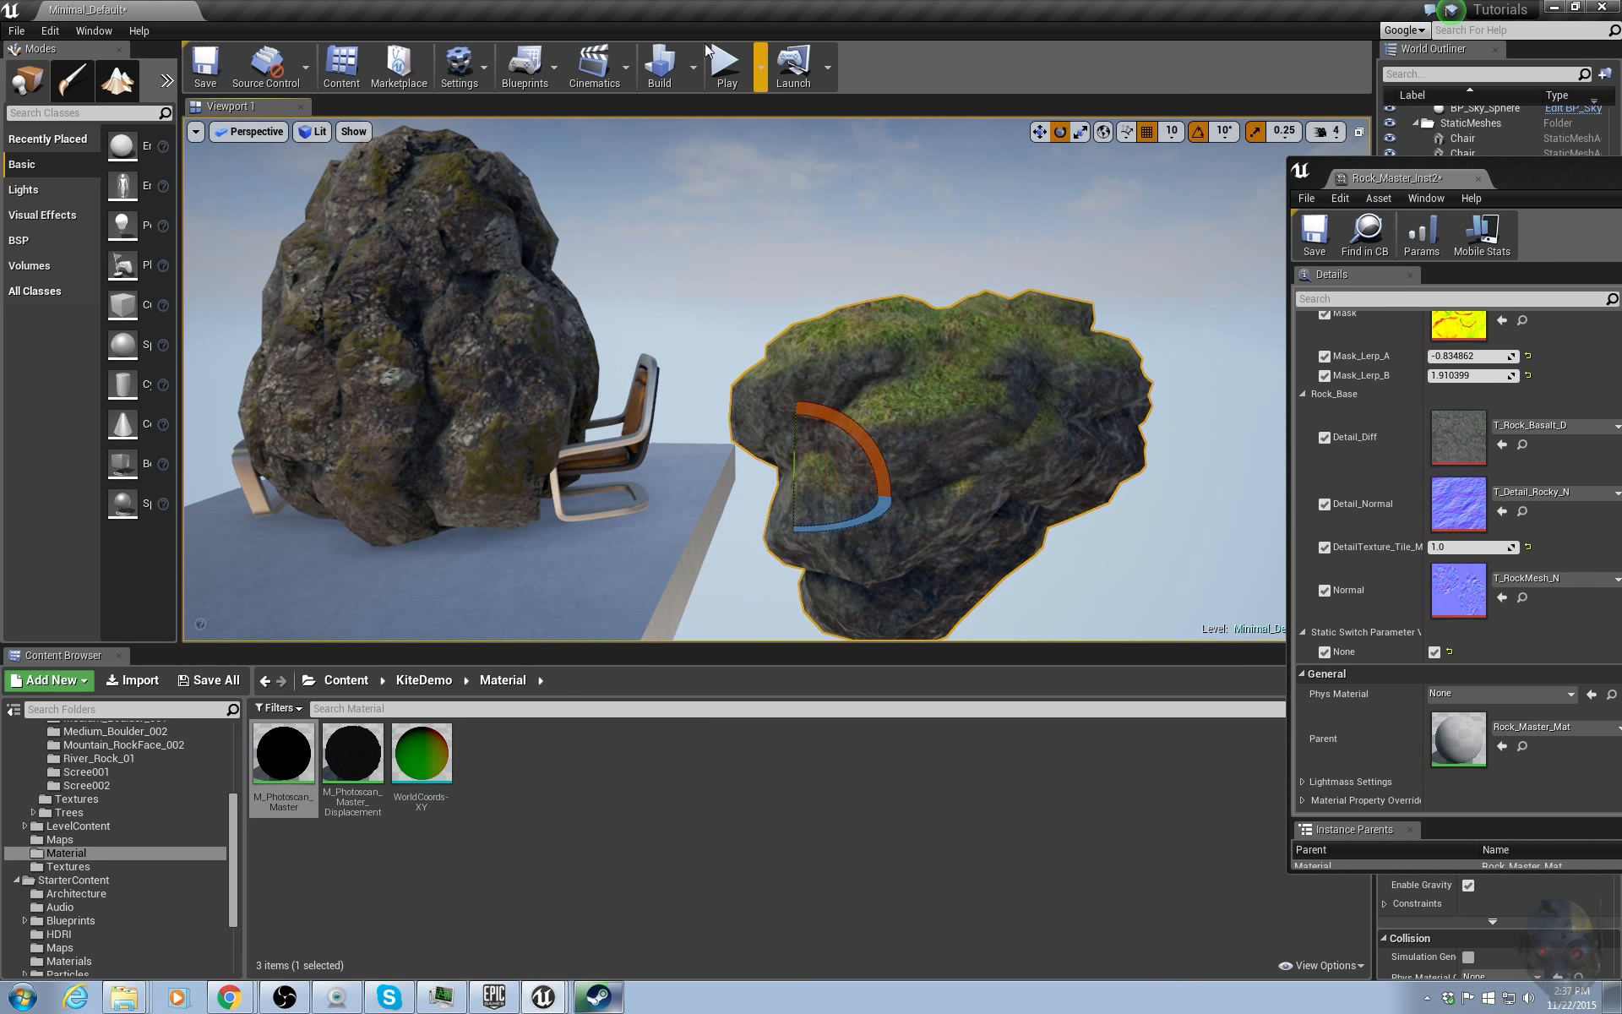
click(657, 68)
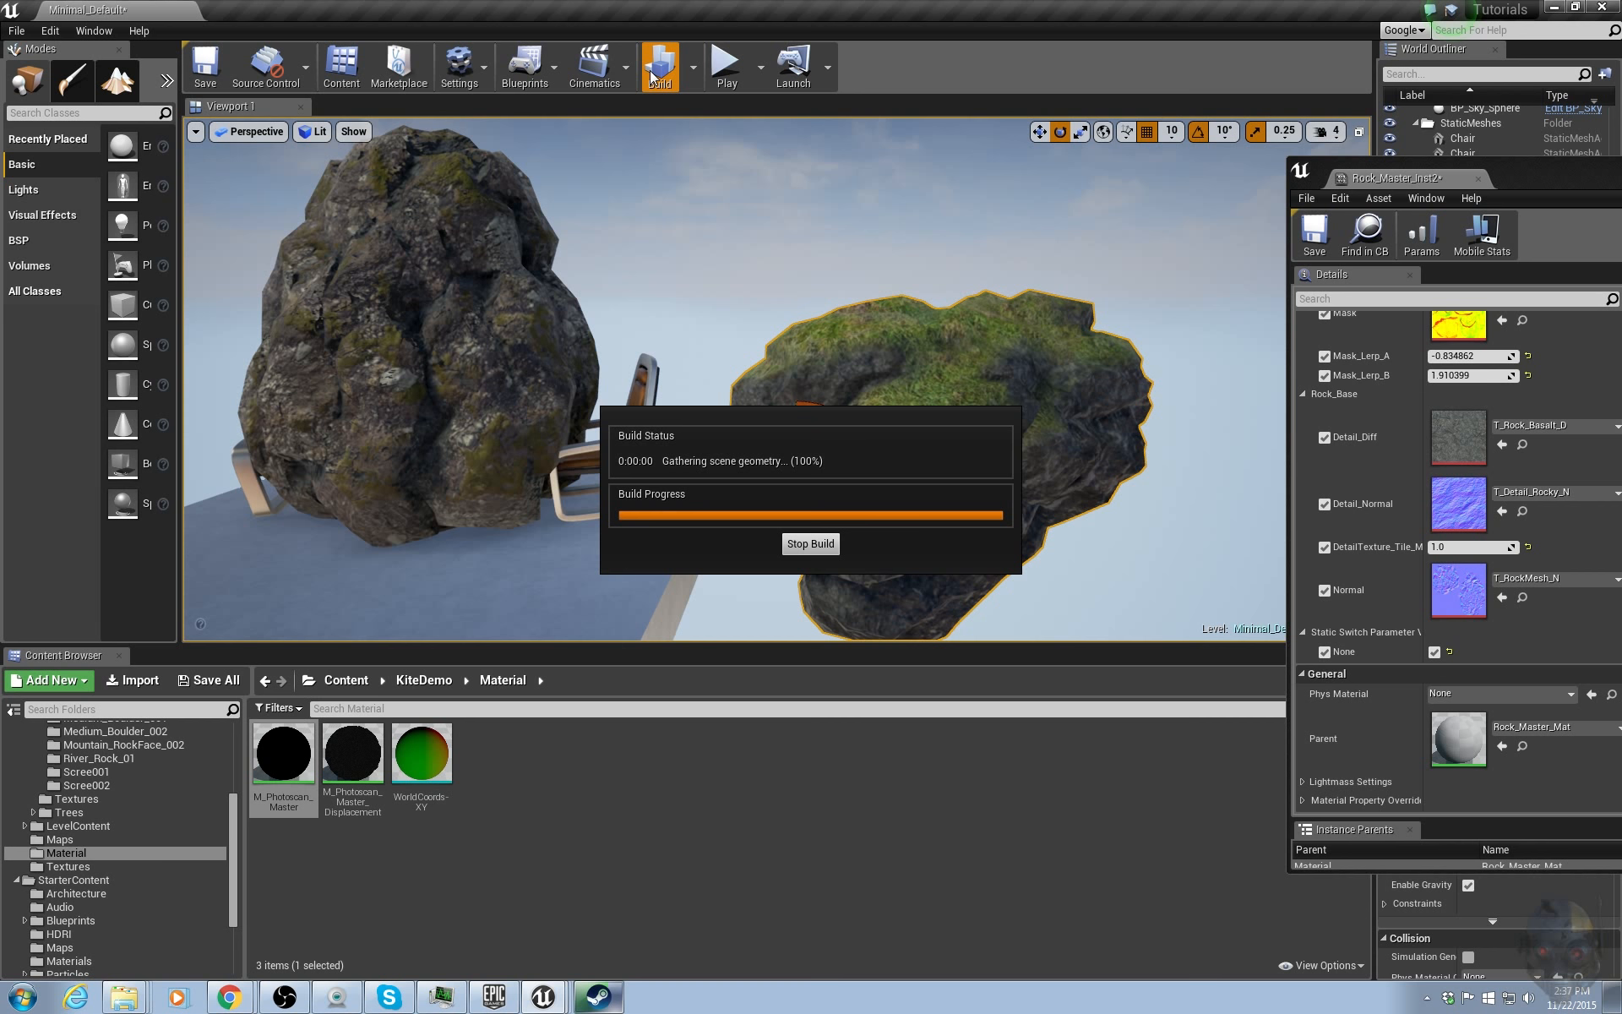